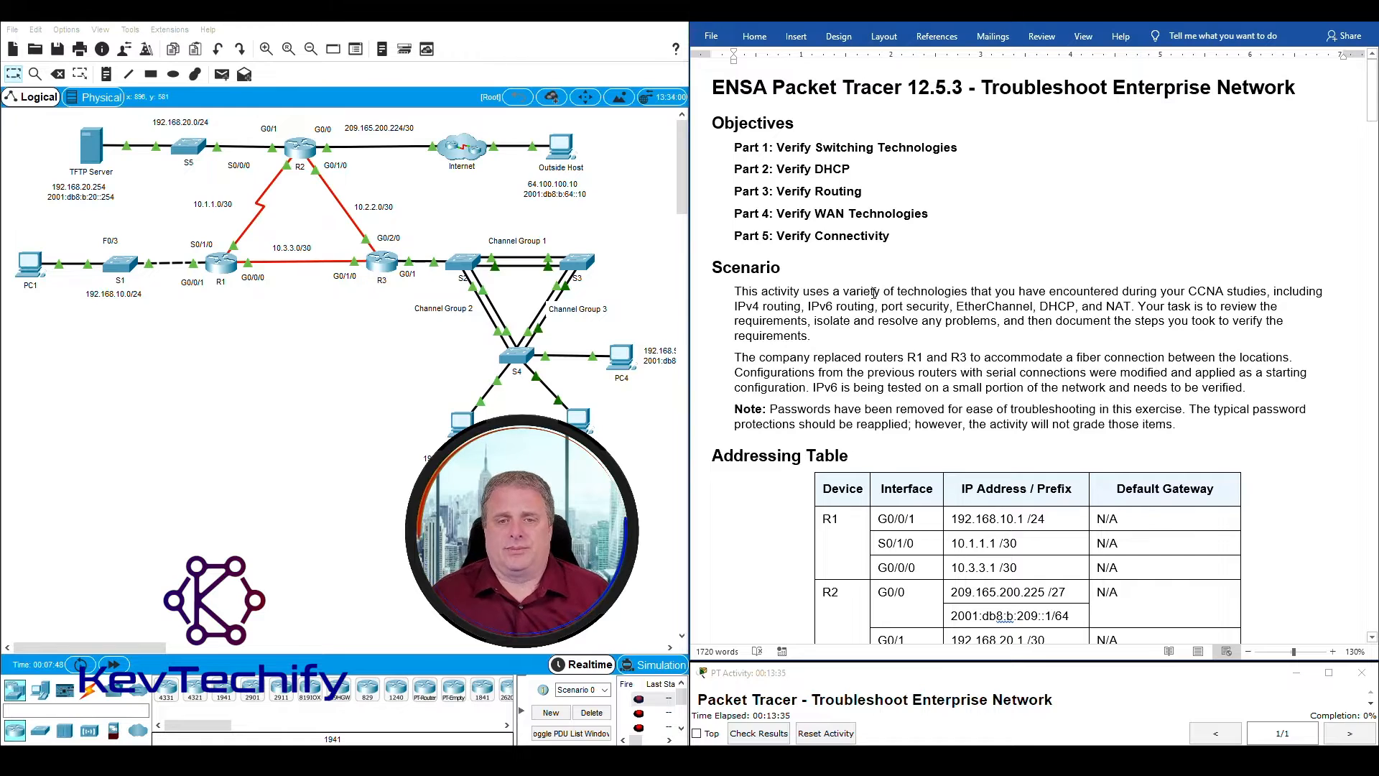
Step: Review the lab's scenario and addressing table, and find the Part 1: Verify Switching Technologies instructions
scroll(873, 293, "down", 5)
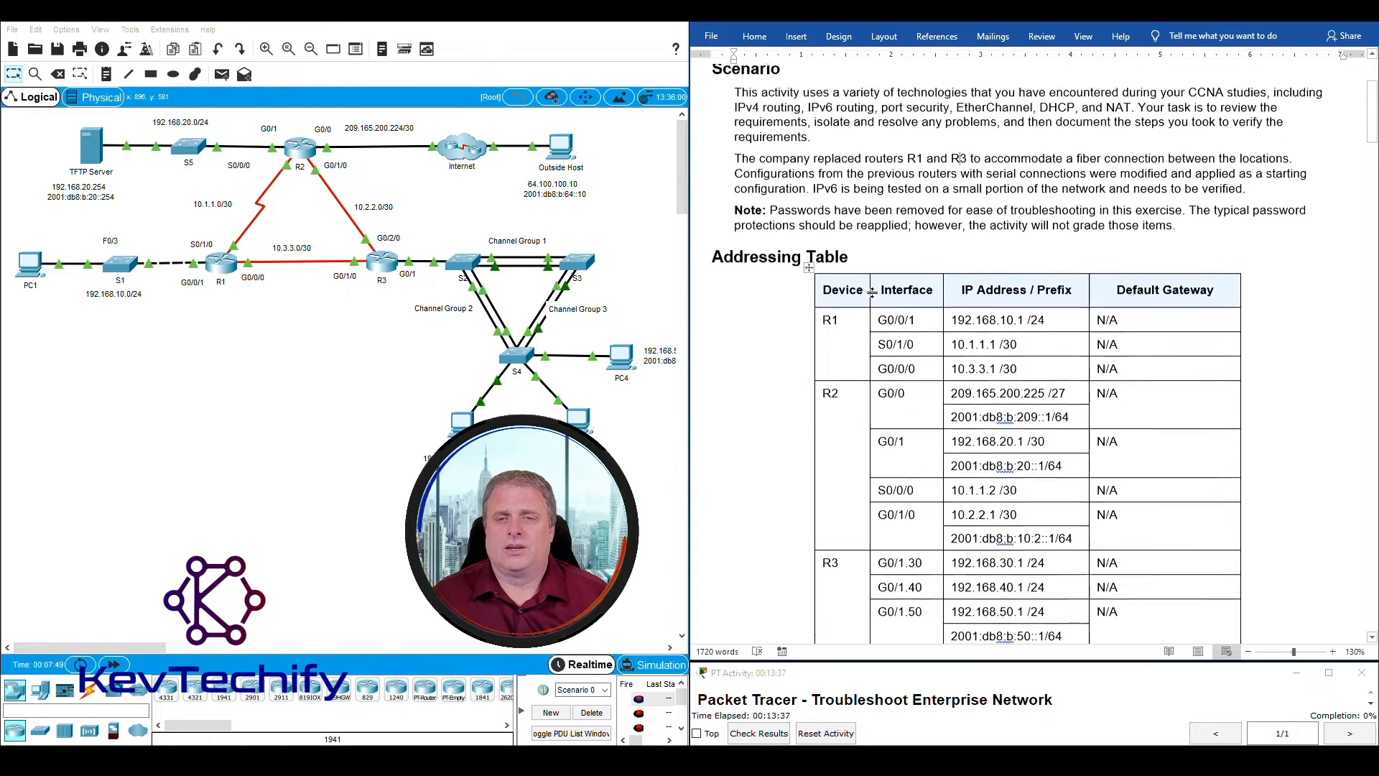
scroll(873, 292, "down", 4)
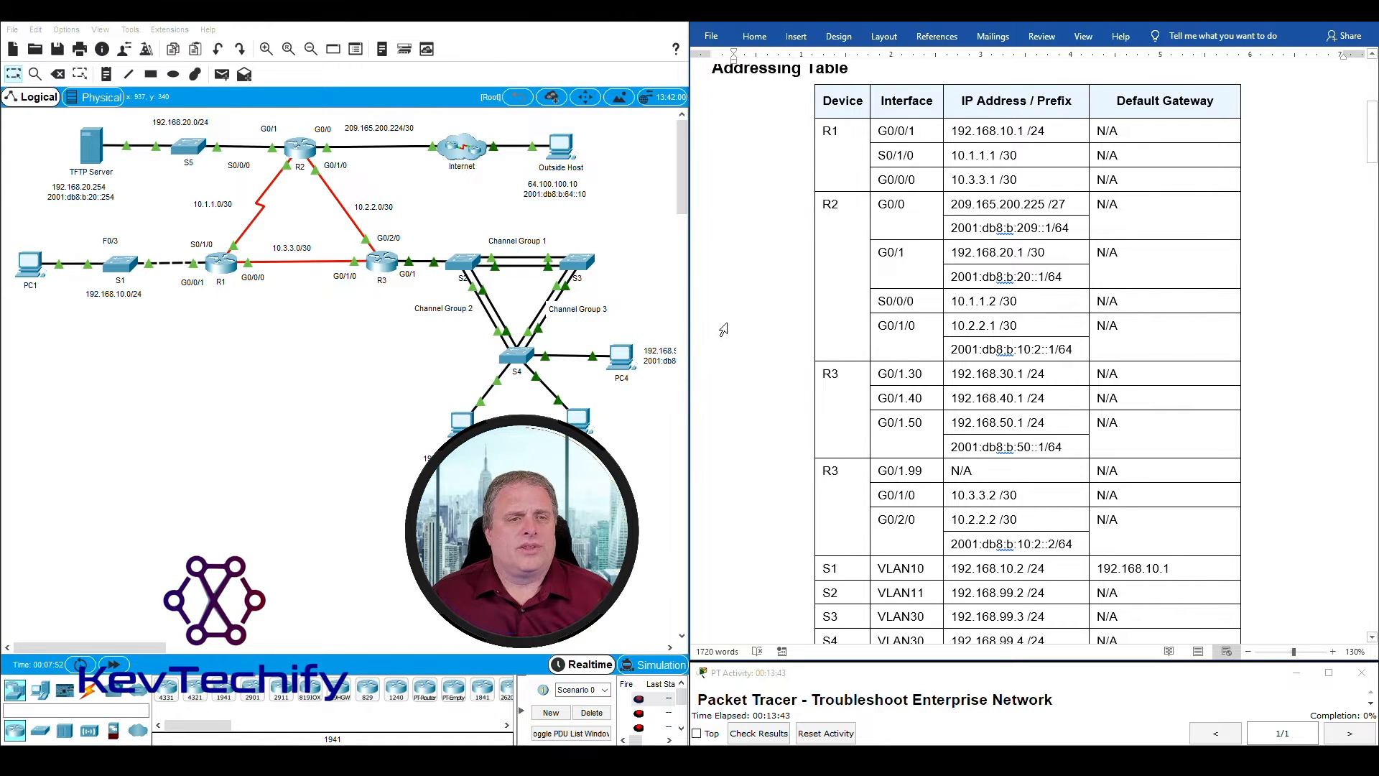
scroll(723, 329, "down", 2)
scroll(724, 329, "down", 3)
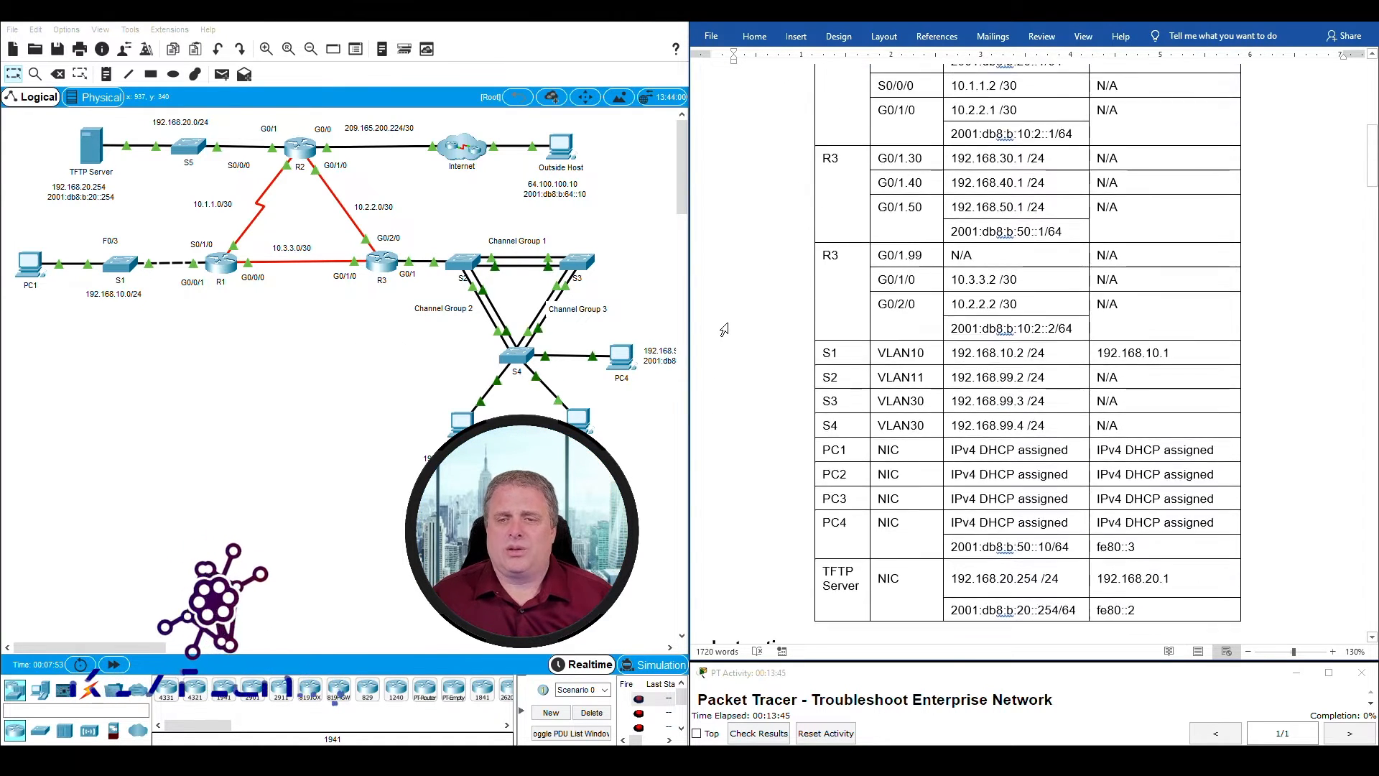
scroll(723, 329, "down", 1)
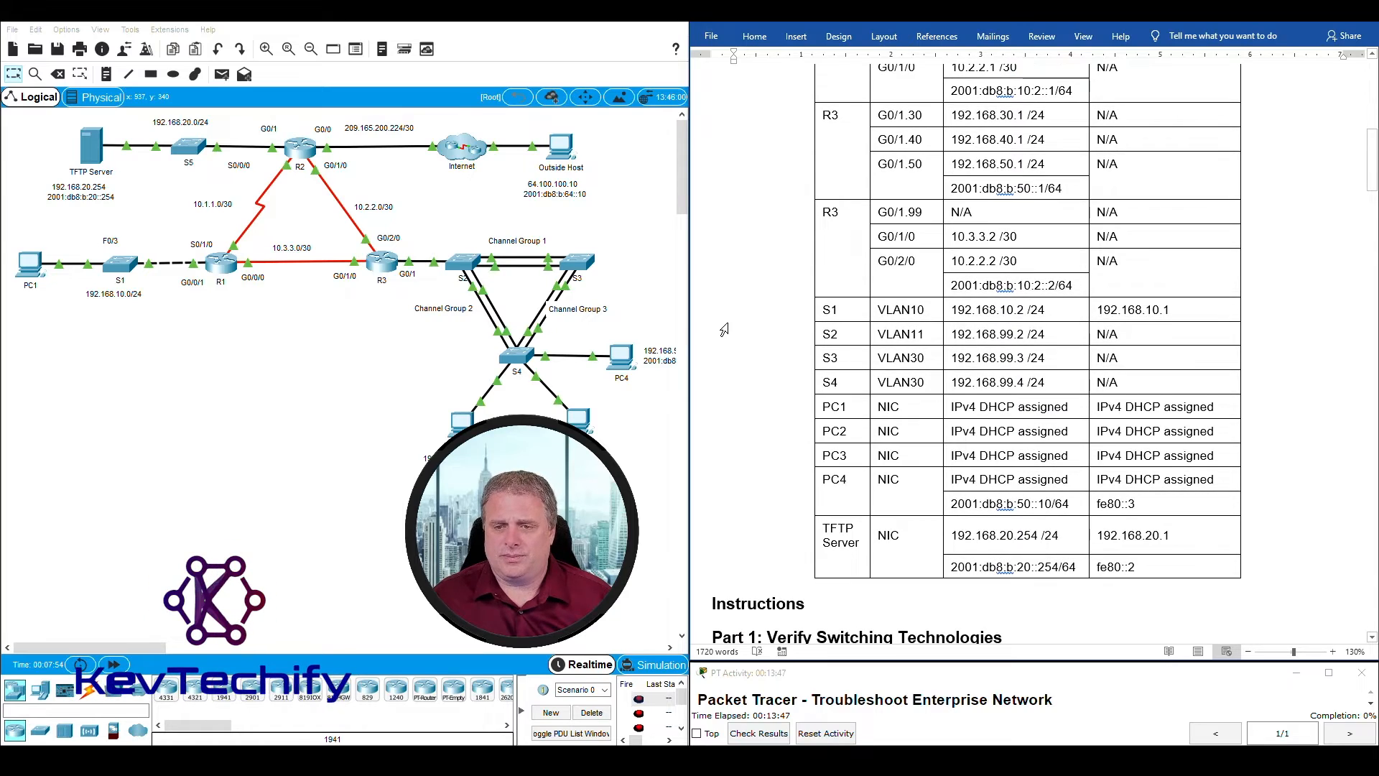
scroll(723, 329, "down", 1)
scroll(723, 329, "down", 5)
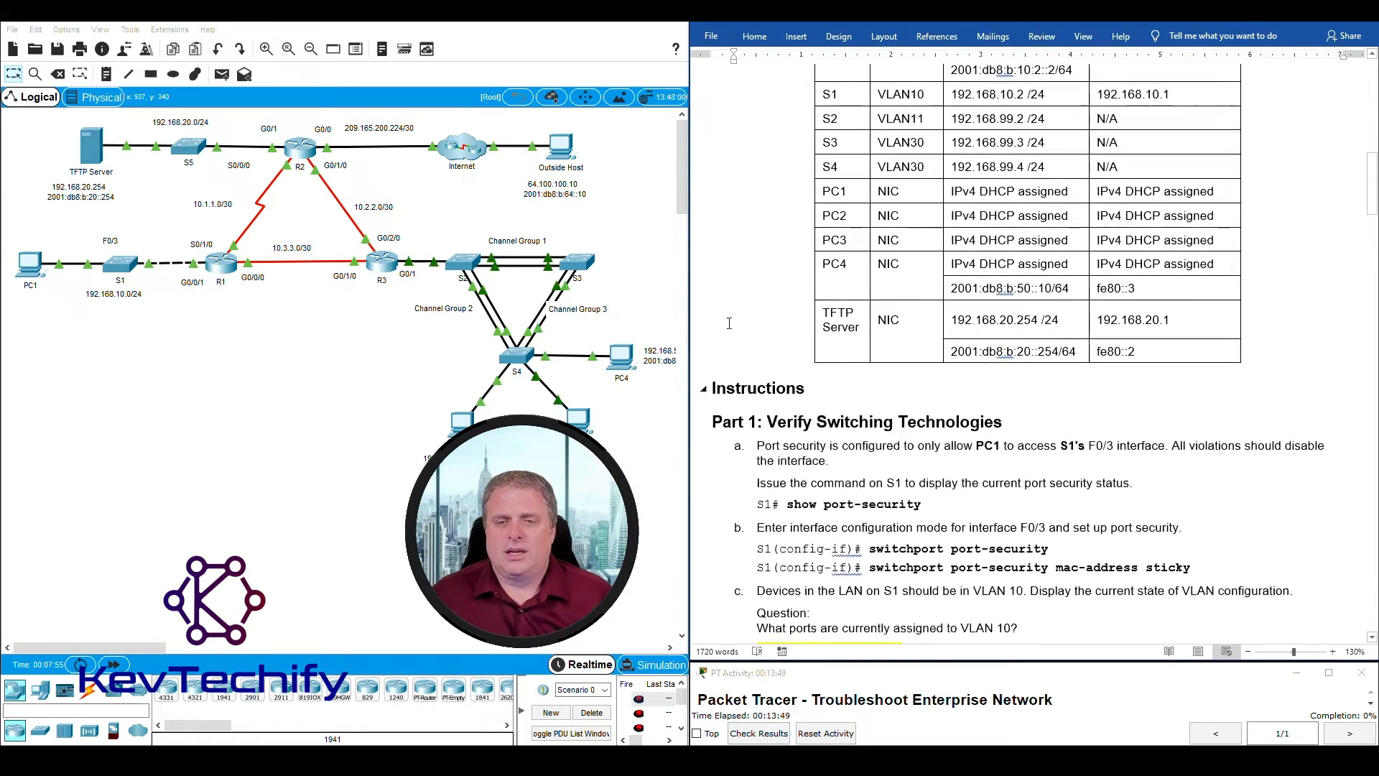
scroll(729, 322, "down", 1)
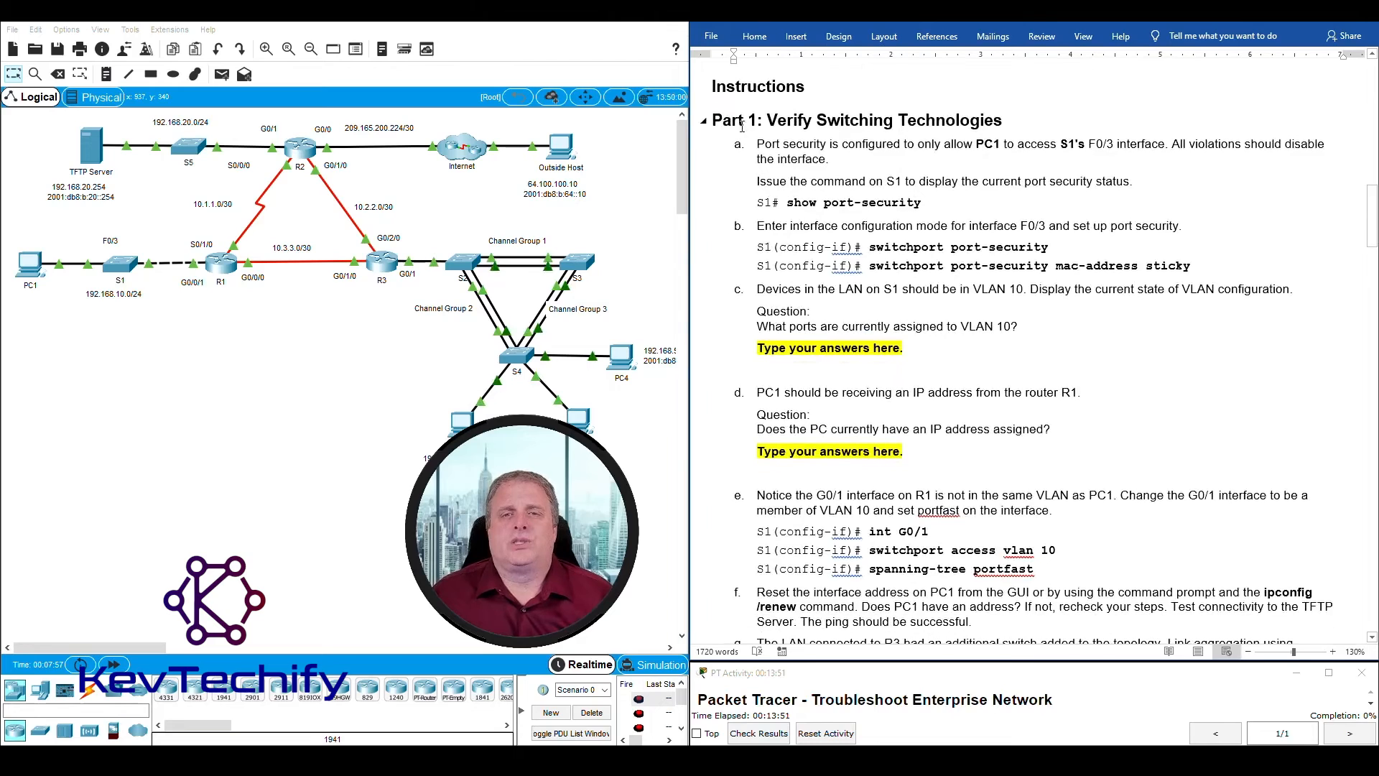
left_click_drag(768, 120, 1009, 121)
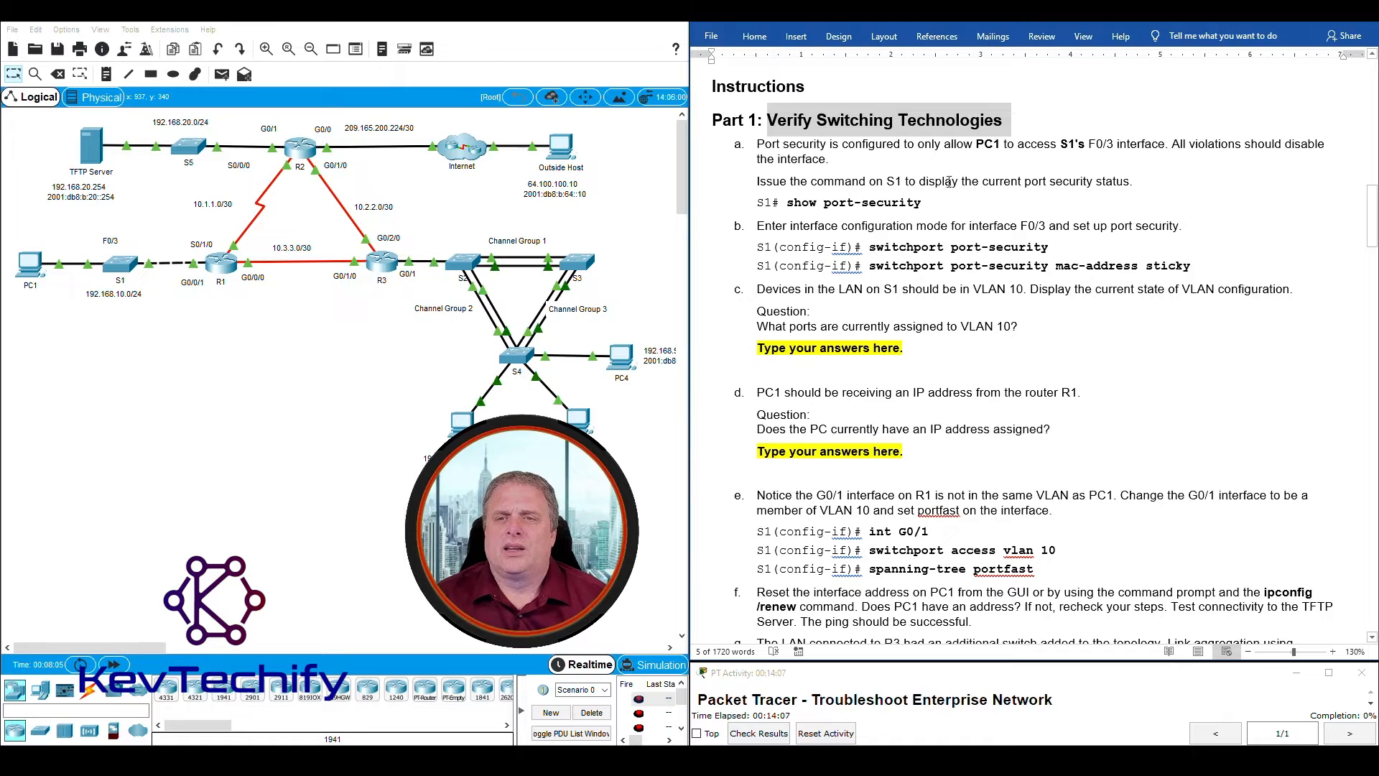
left_click(933, 159)
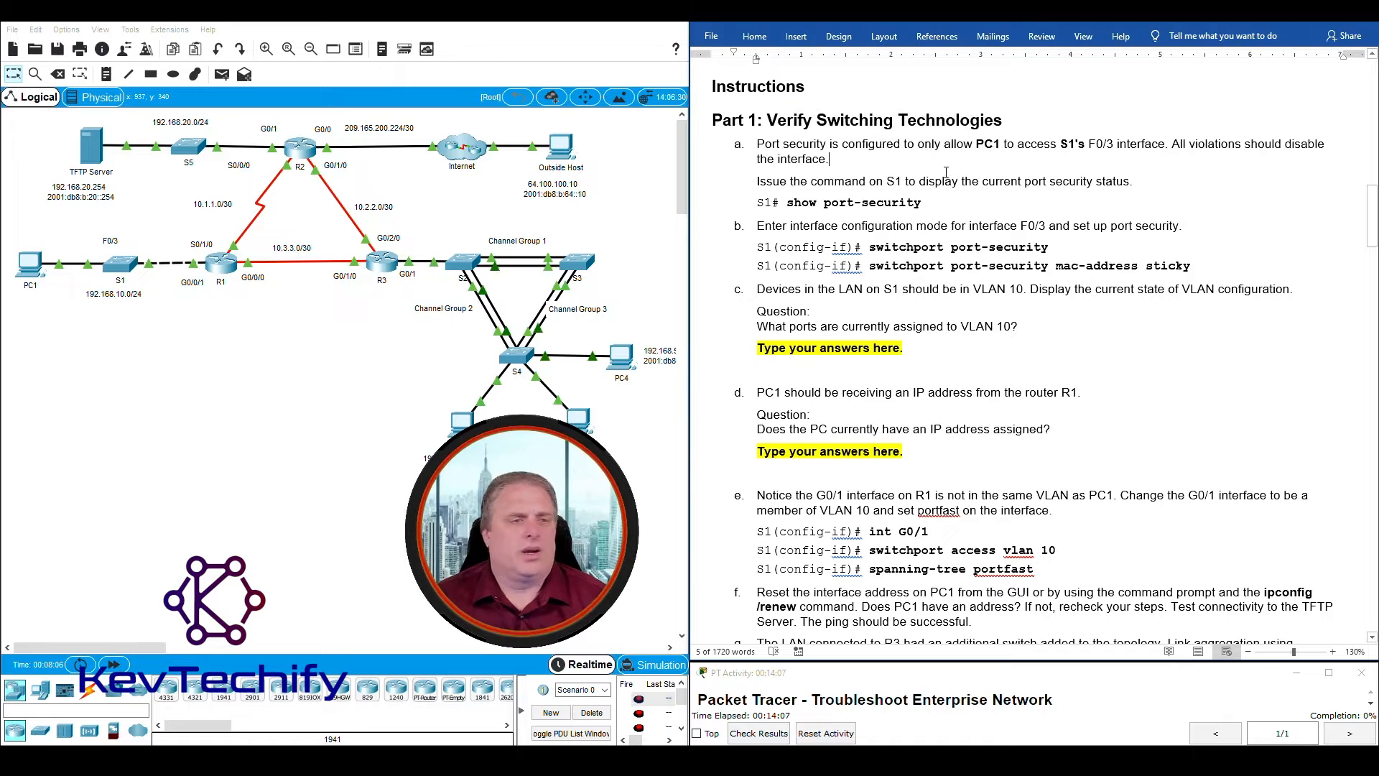
Step: Examine S1 and PC1 in the topology alongside the Part 1a instruction to display the current port security status
left_click(18, 307)
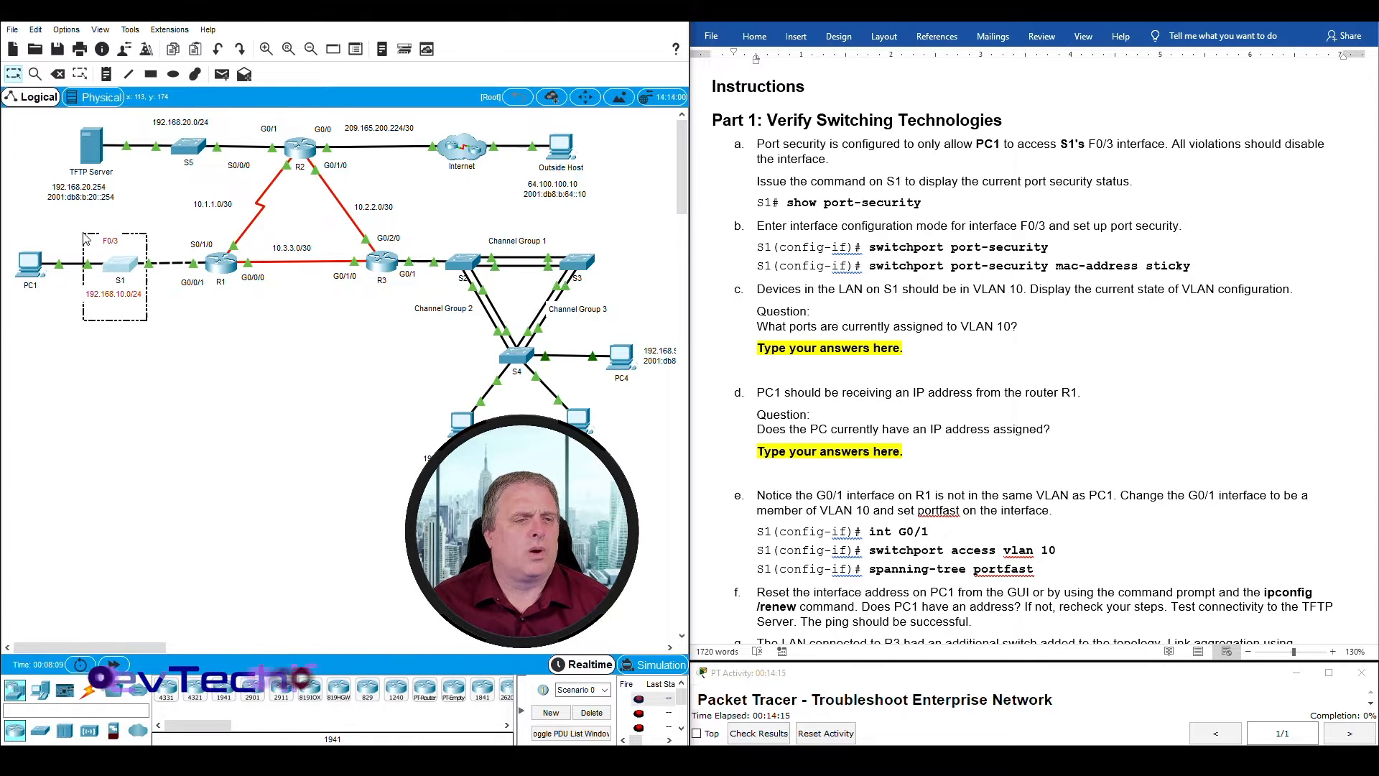
left_click_drag(156, 328, 18, 234)
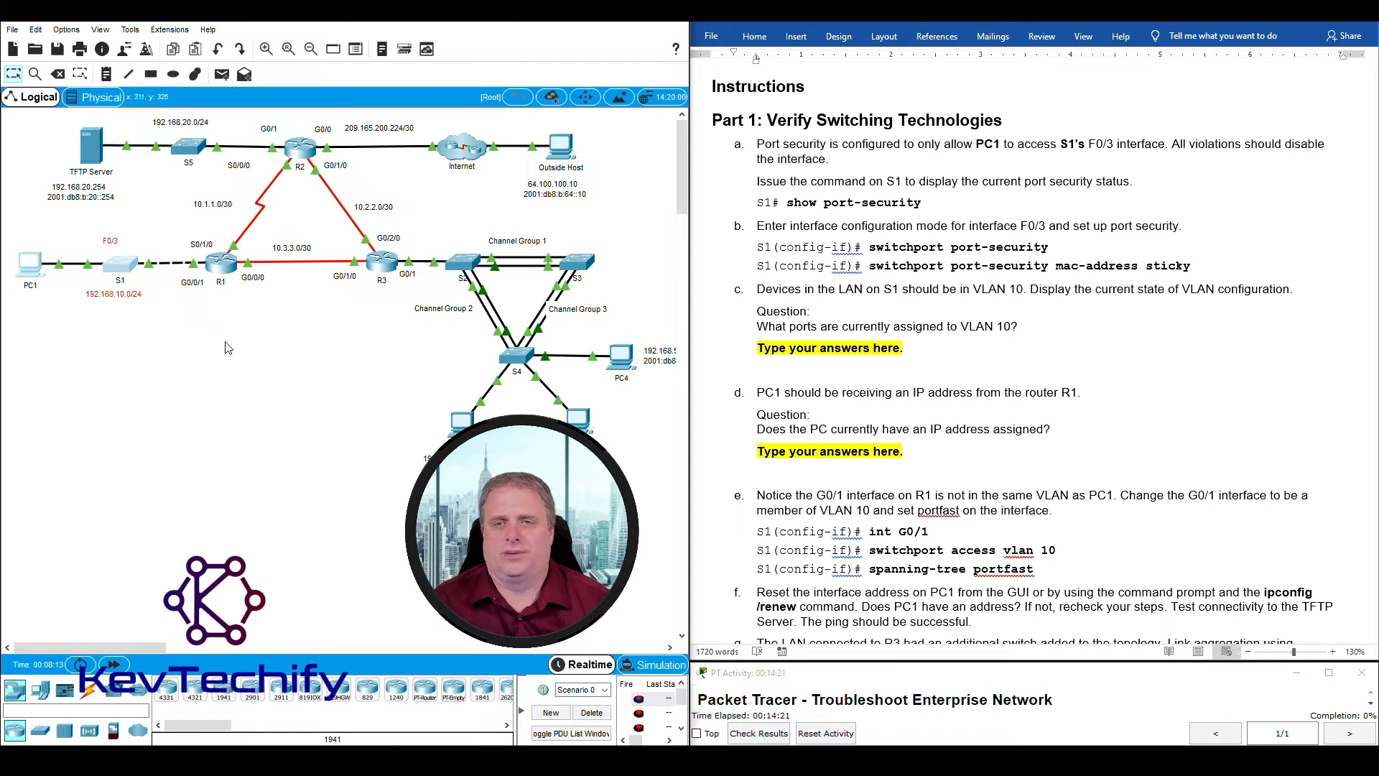
left_click(226, 342)
left_click(821, 186)
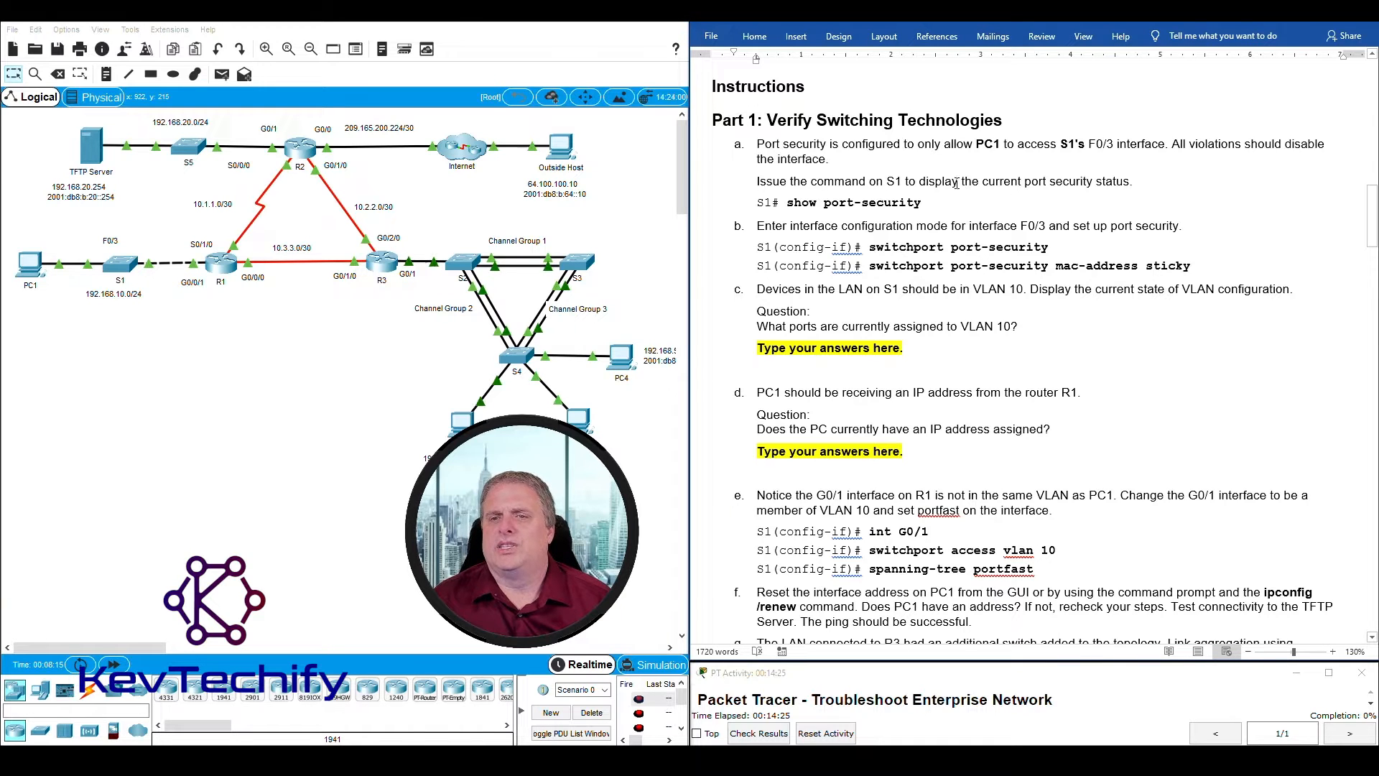
left_click_drag(960, 184, 1120, 182)
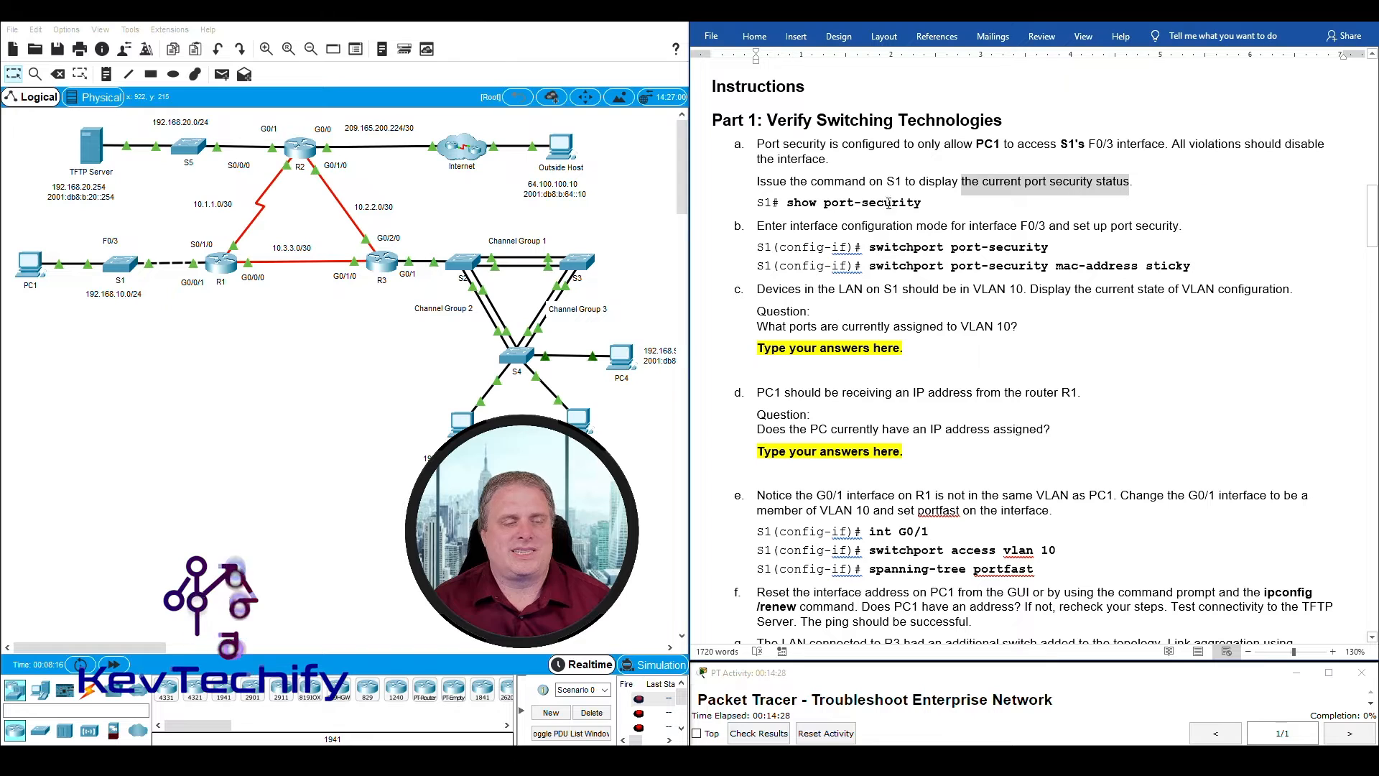
Step: Open switch S1's command-line interface, with its window moved and resized to fit over the topology
left_click(126, 269)
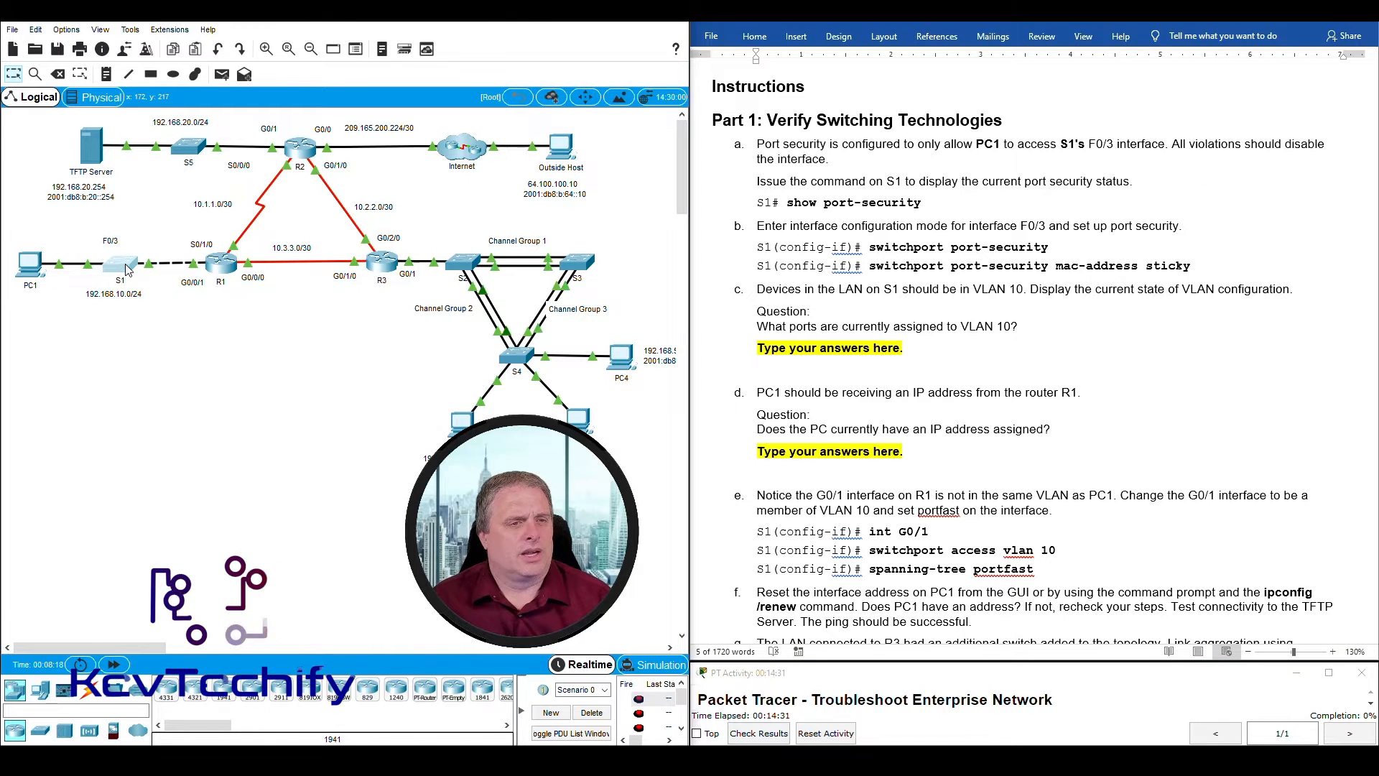
left_click_drag(704, 169, 258, 25)
left_click_drag(445, 167, 664, 166)
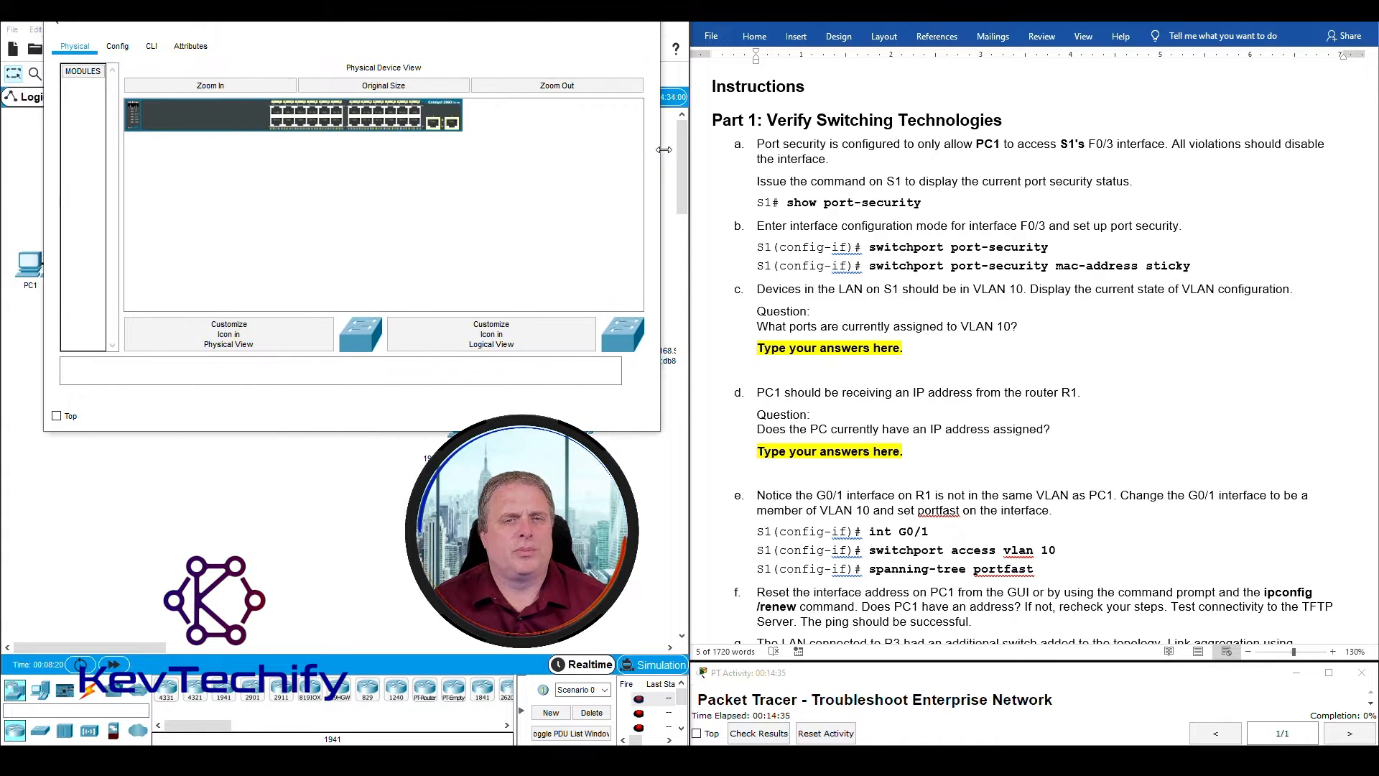
left_click(152, 47)
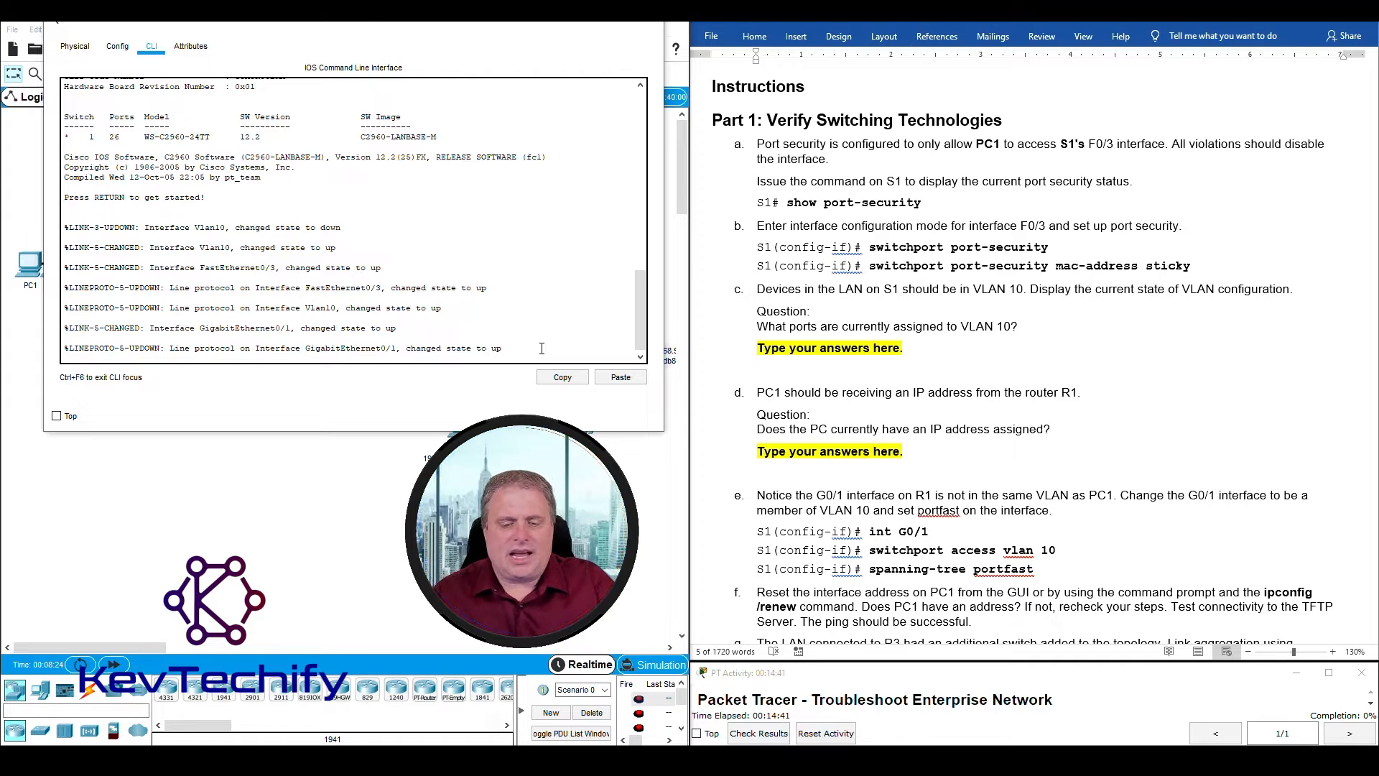
Step: Enter privileged EXEC mode on S1 and display the port security status with sho port-security
key("Return")
key("Return")
key("Return")
key("Return")
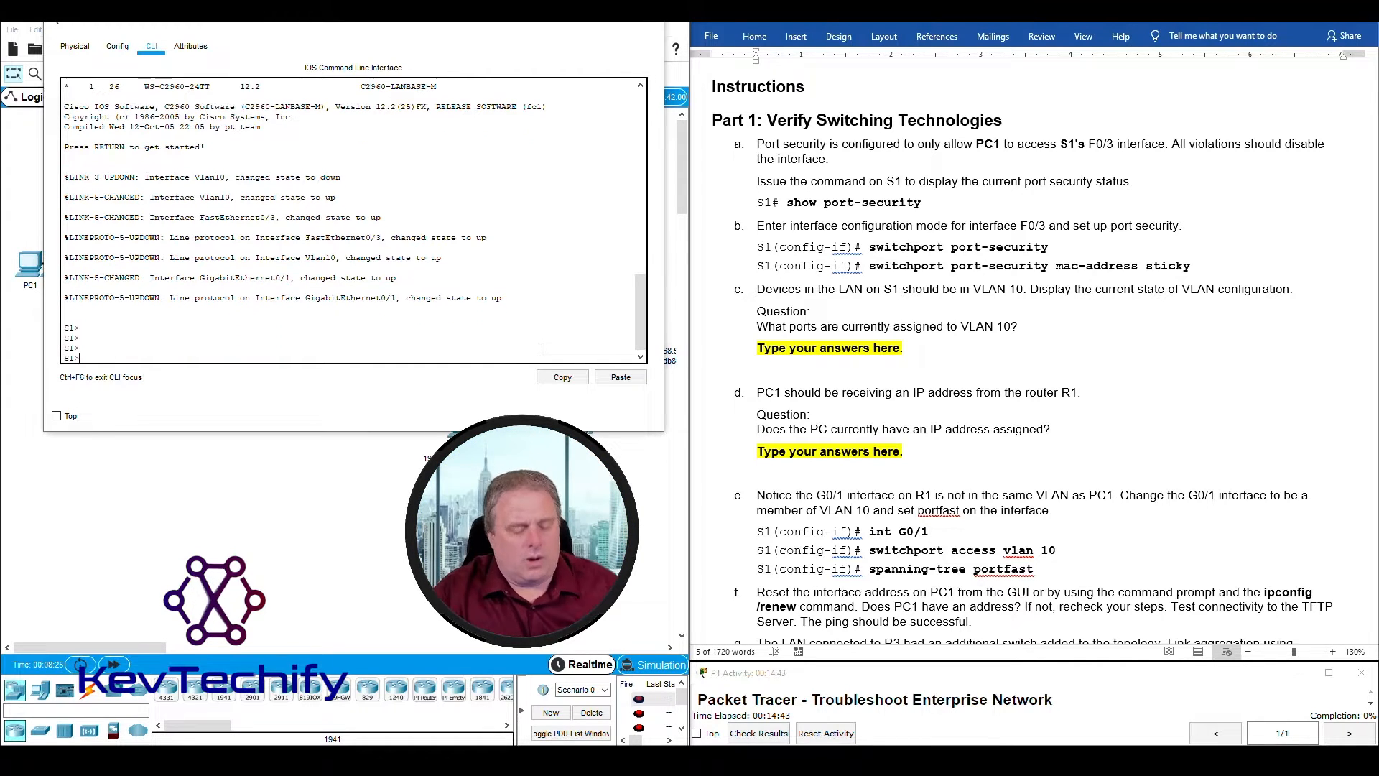
type("en")
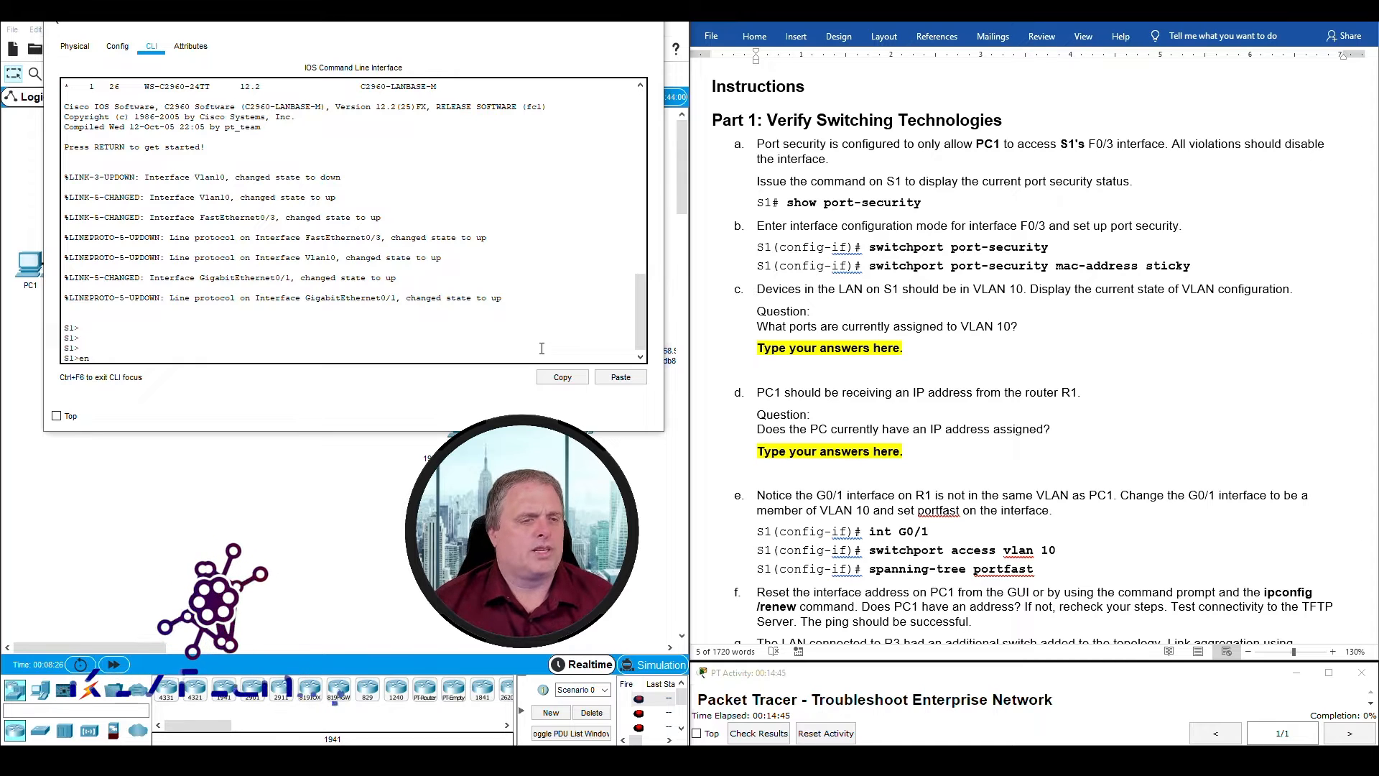
key("Return")
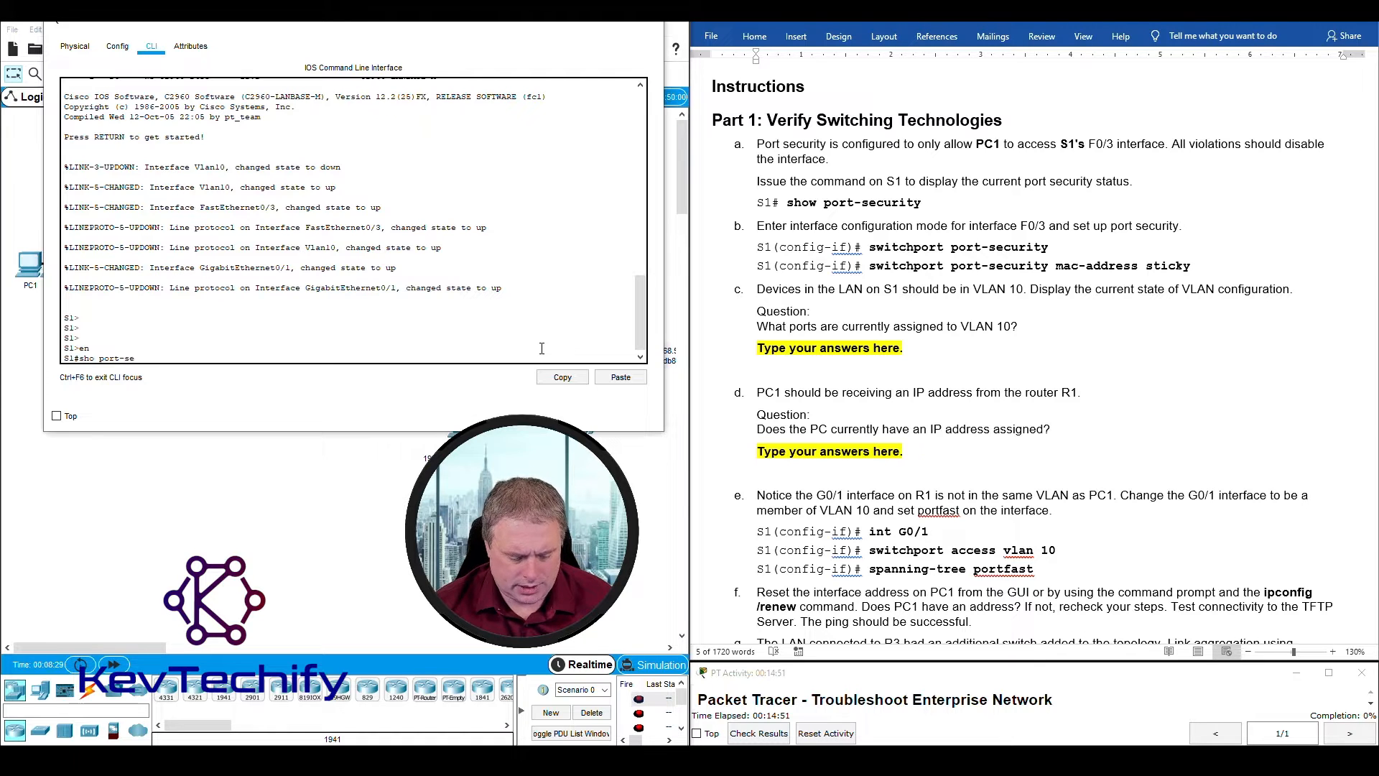
type("sho port-security")
key("Return")
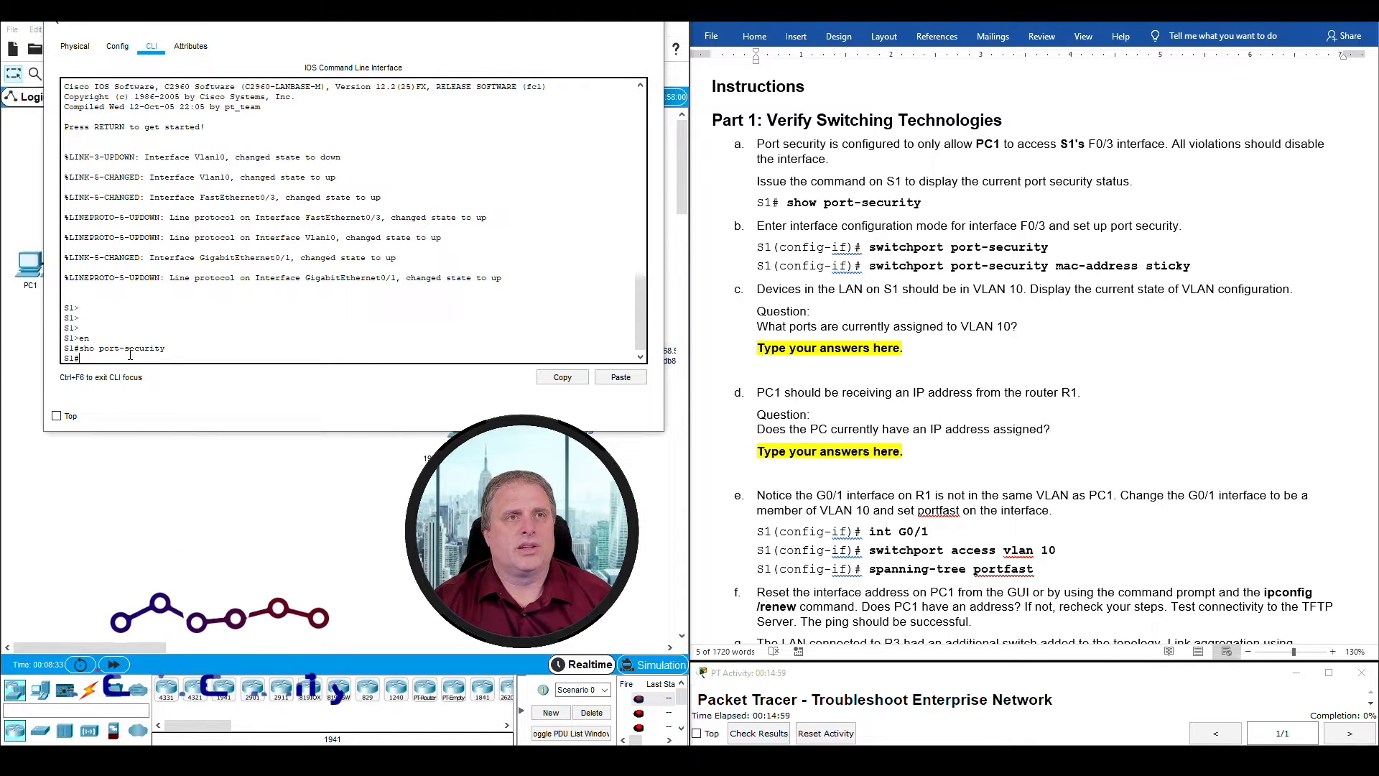
Step: Follow instruction b by entering global configuration mode on S1 and opening interface F0/3 with int f0/3
left_click_drag(760, 227, 1179, 225)
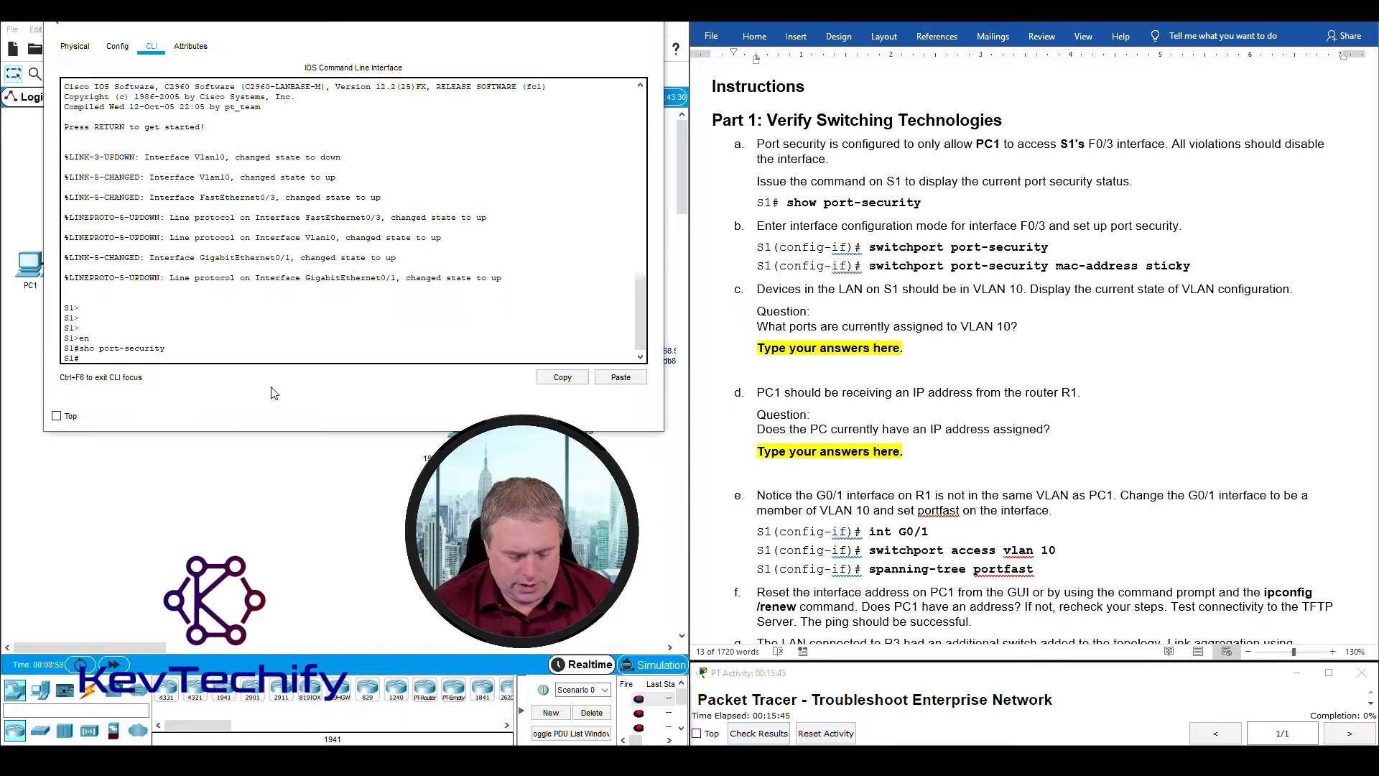
type("con")
key("BackSpace")
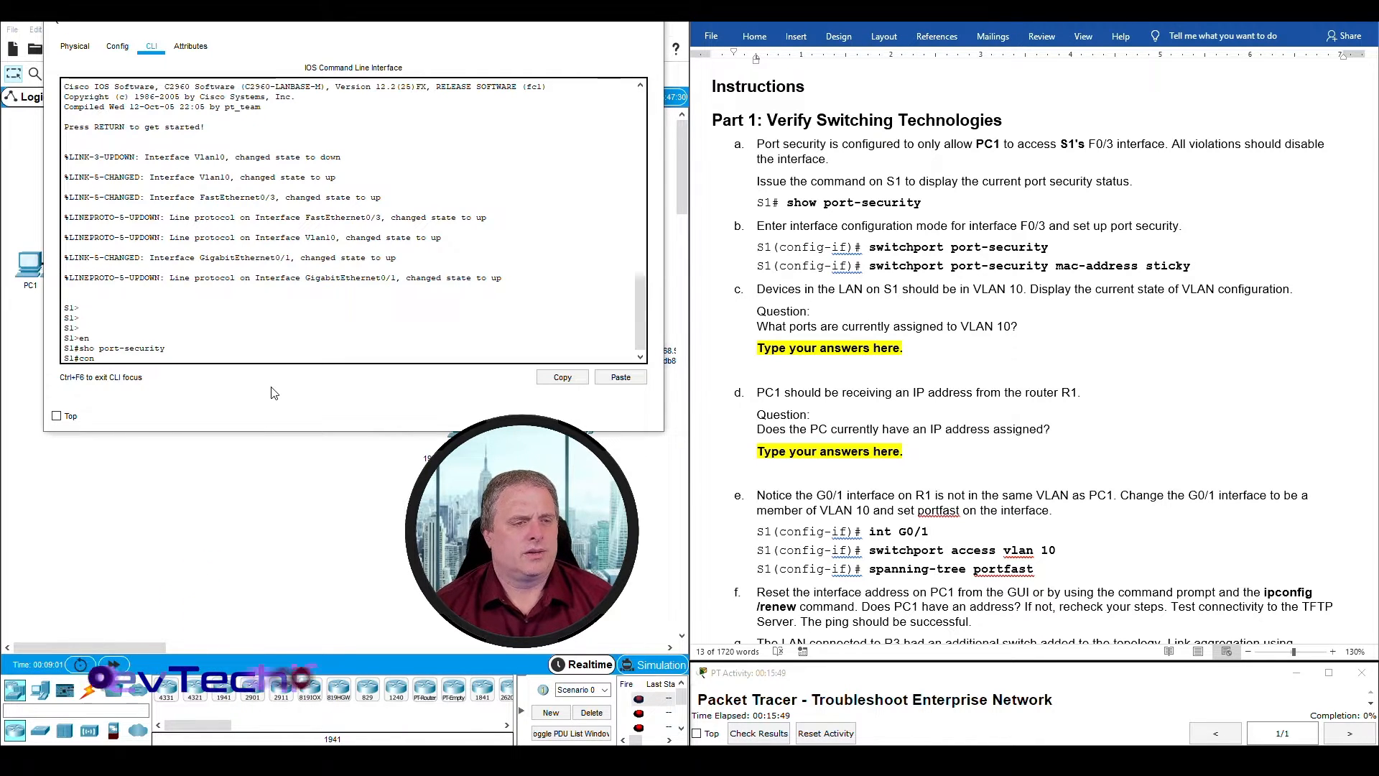
type("nf t")
key("Return")
key("Return")
key("Return")
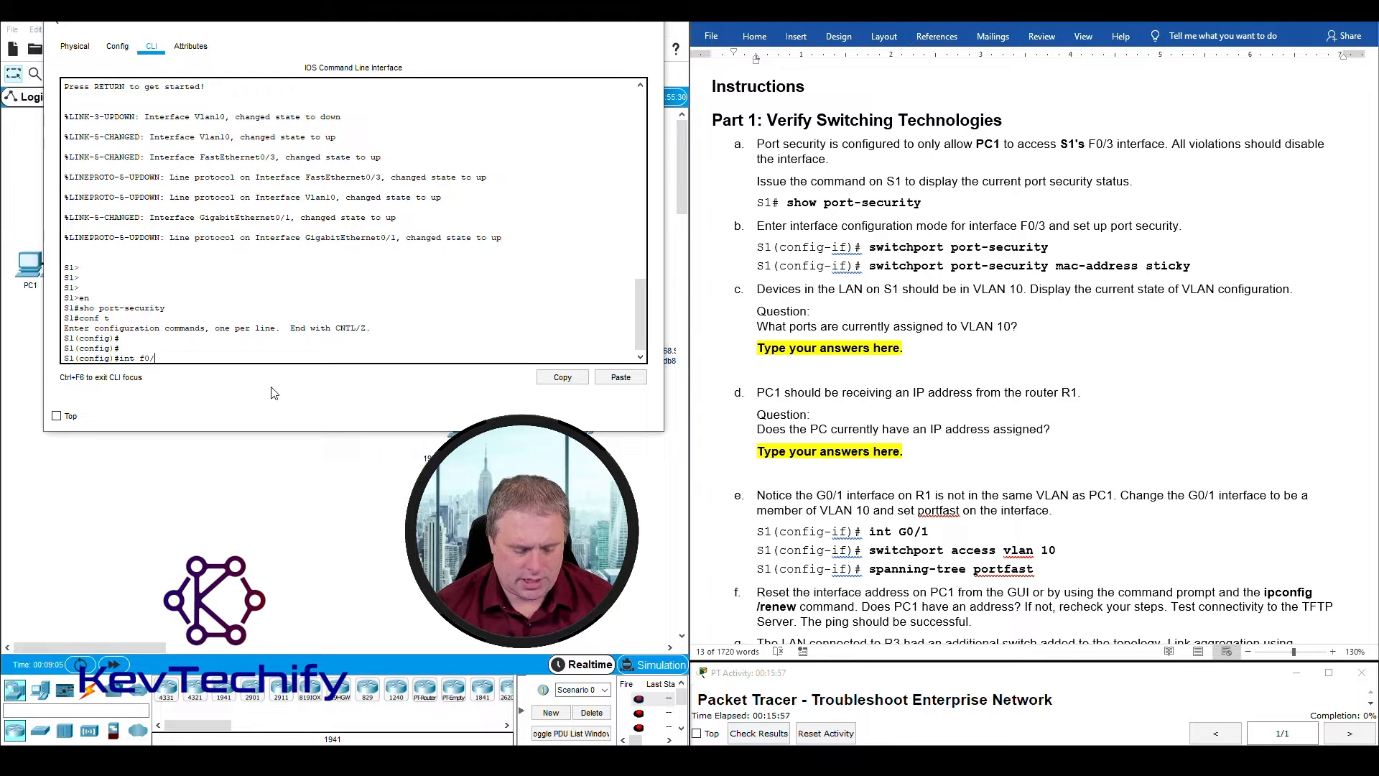
key("Return")
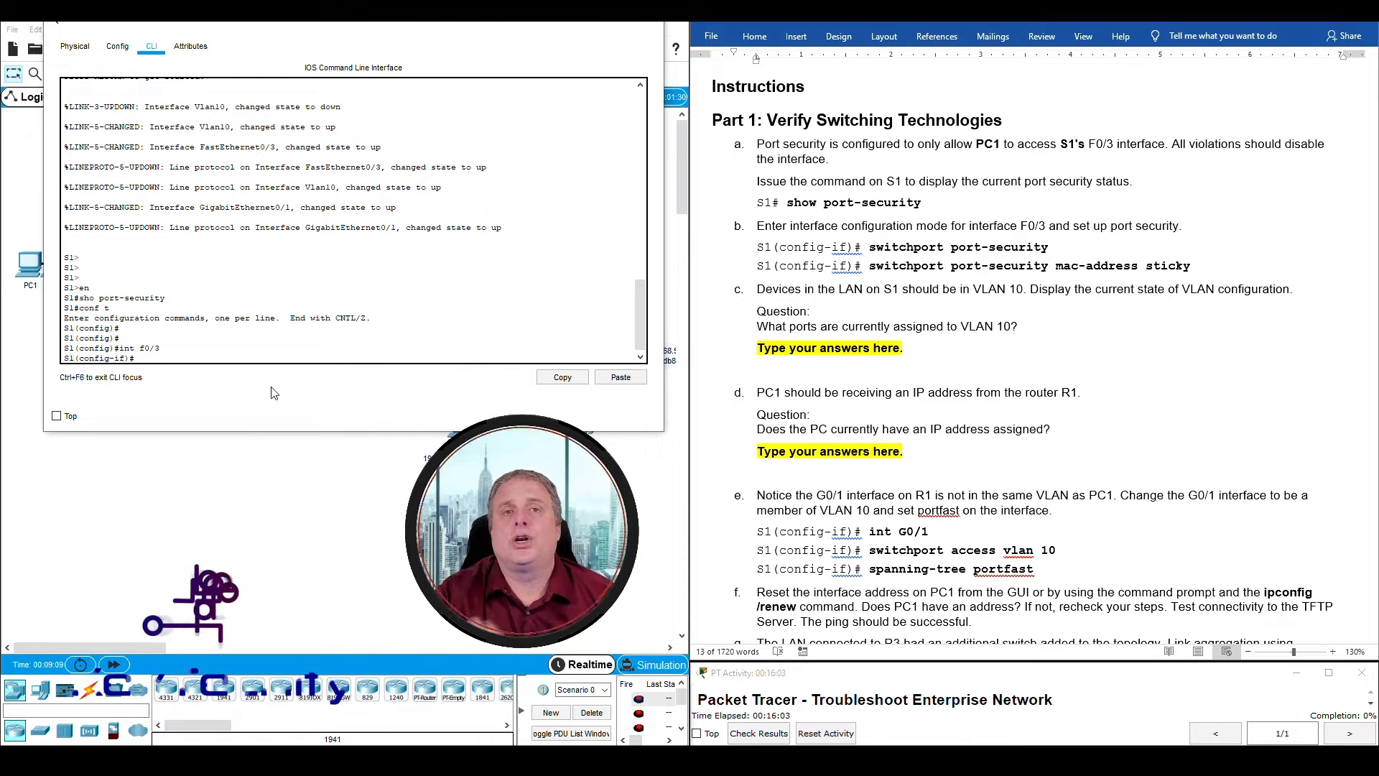
Step: Enable port security on S1's F0/3 interface with switchport port-security
type("swit")
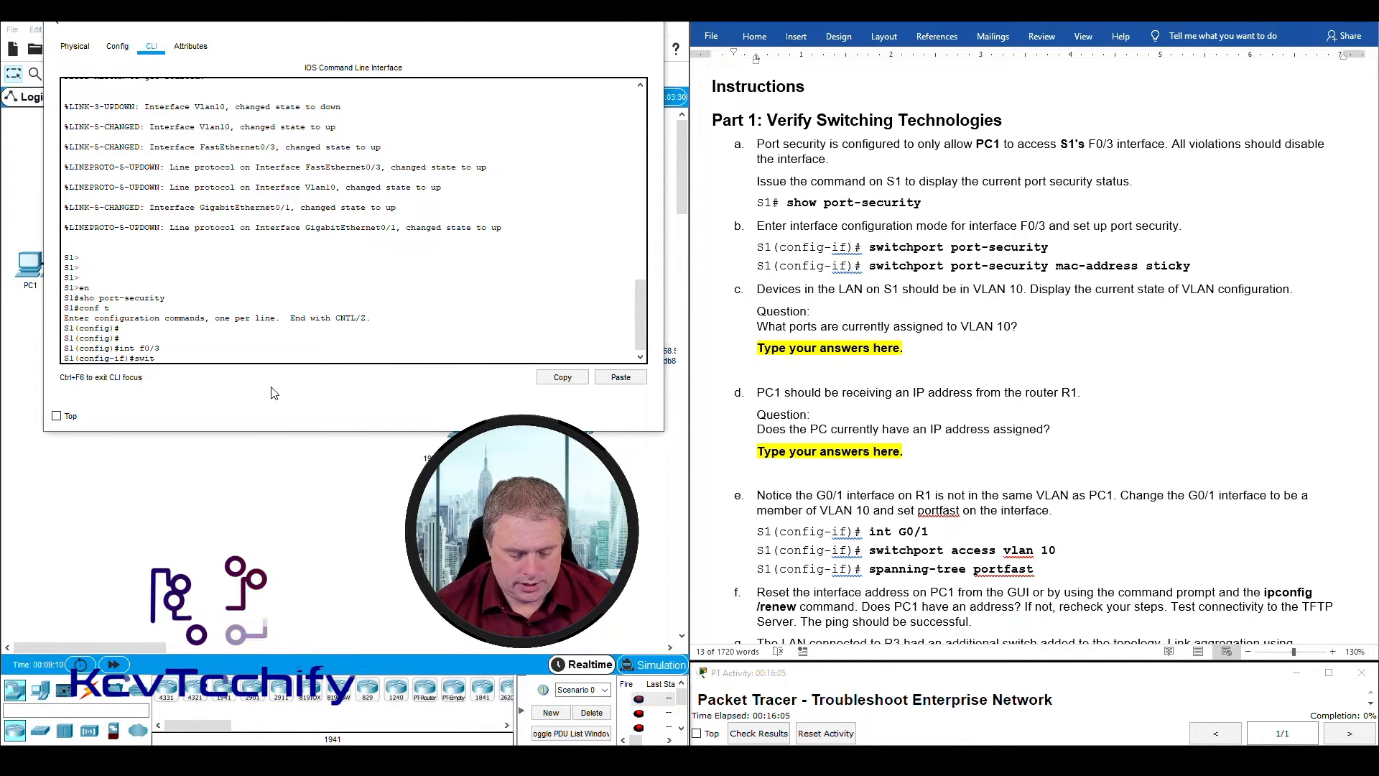
type("chport port-")
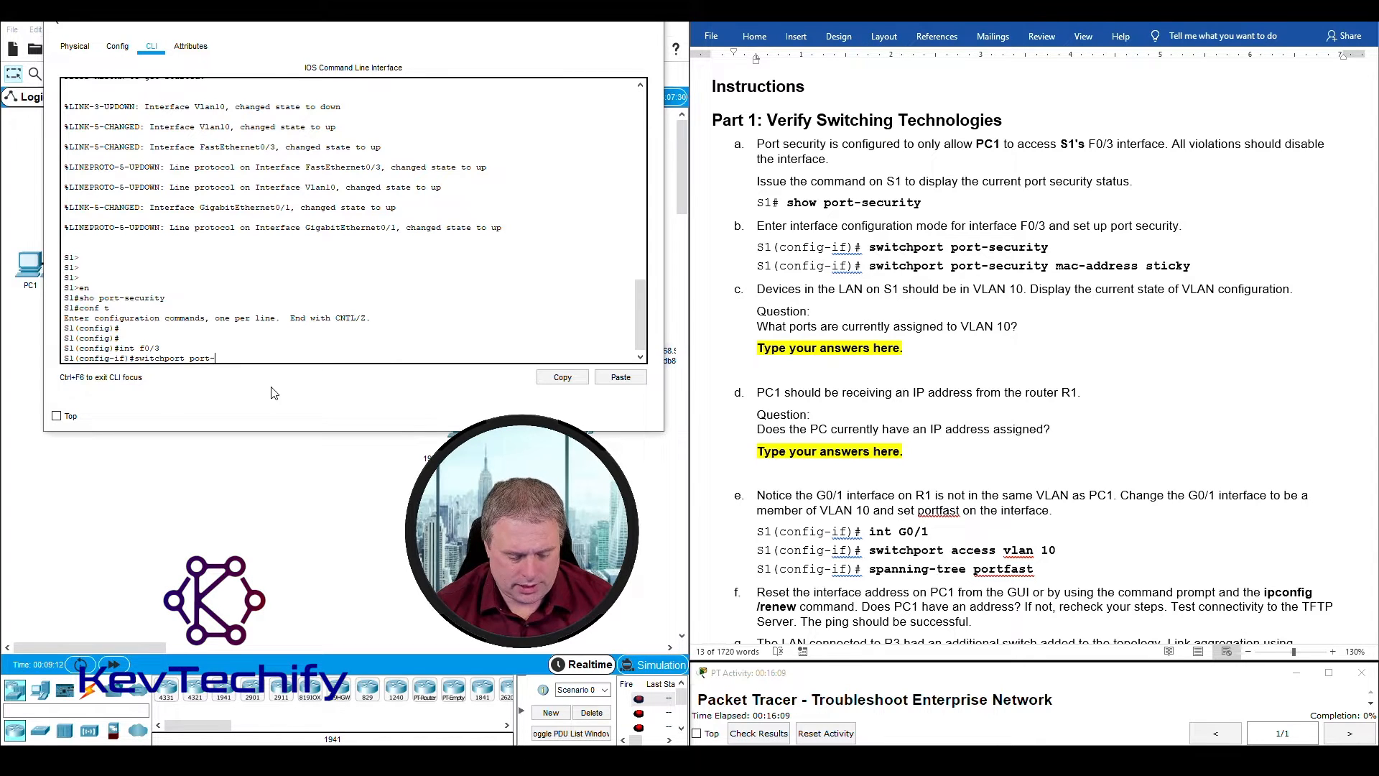
type("security")
key("Return")
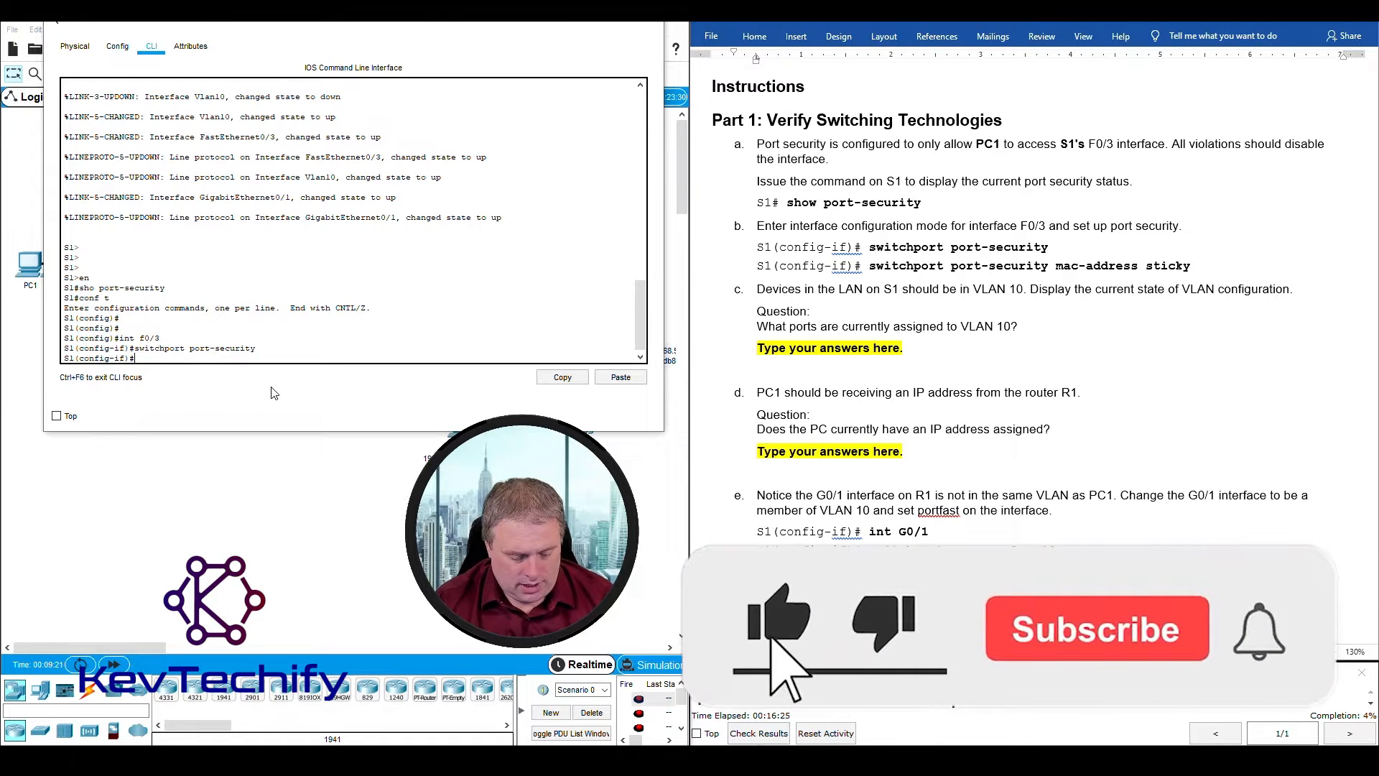
Step: Set sticky MAC address learning on S1's F0/3 interface with switchport port-security mac-address sticky
type("s")
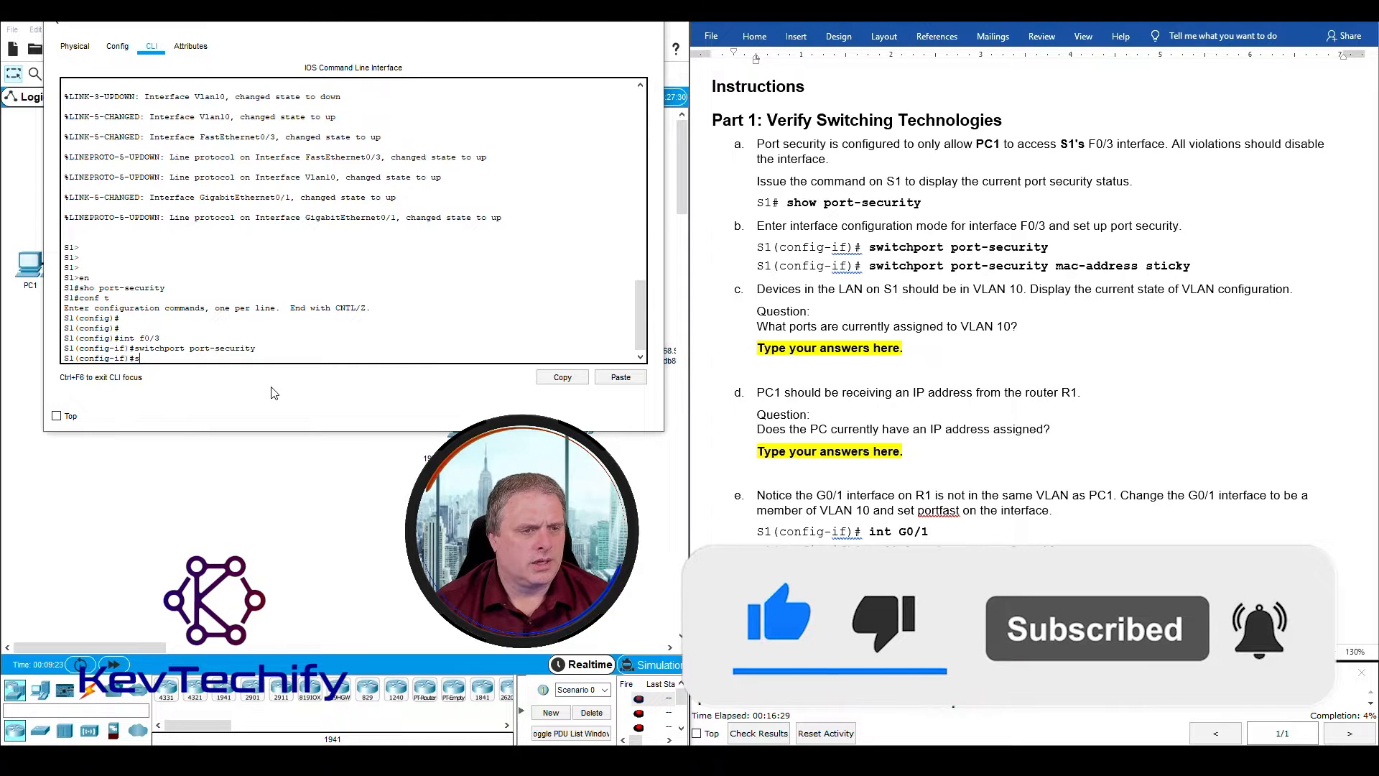
type("wwitchport port-security mac-address stick")
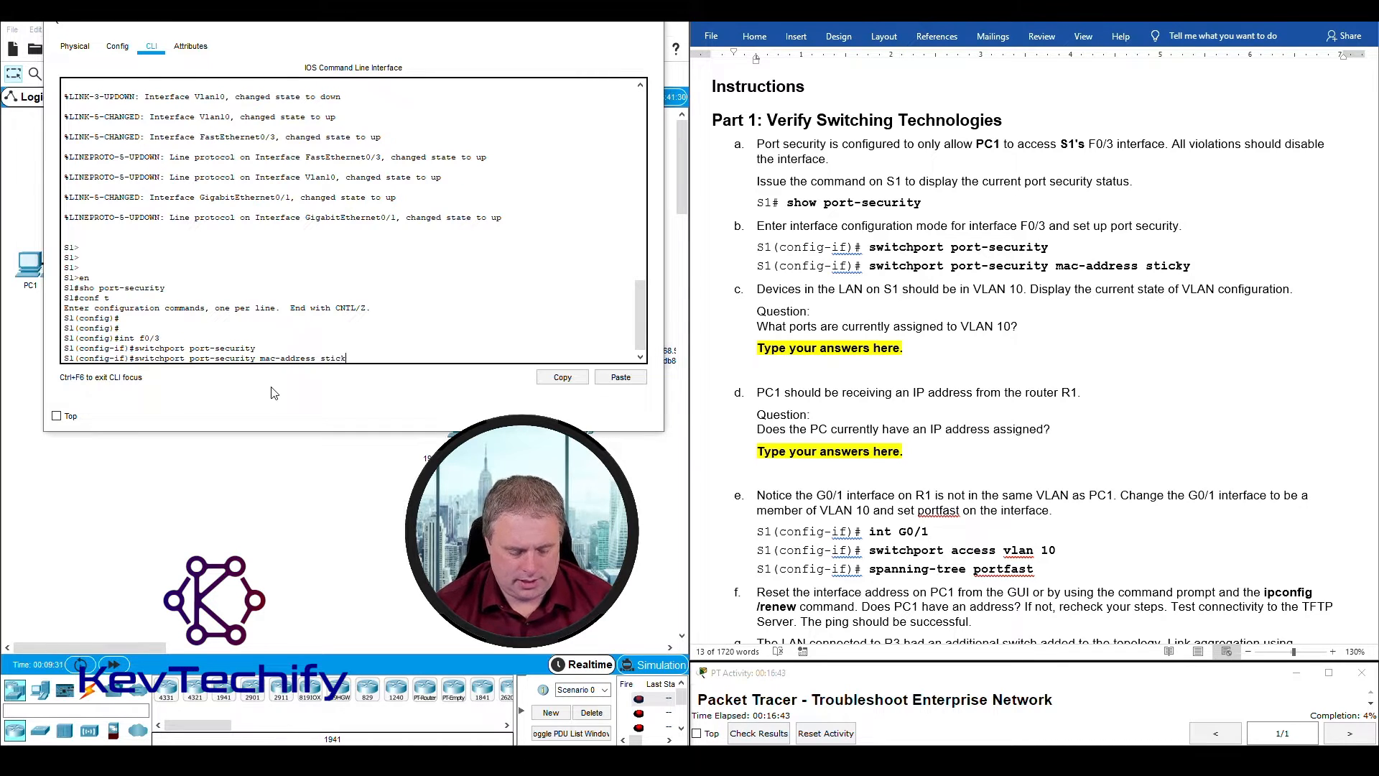
key("Return")
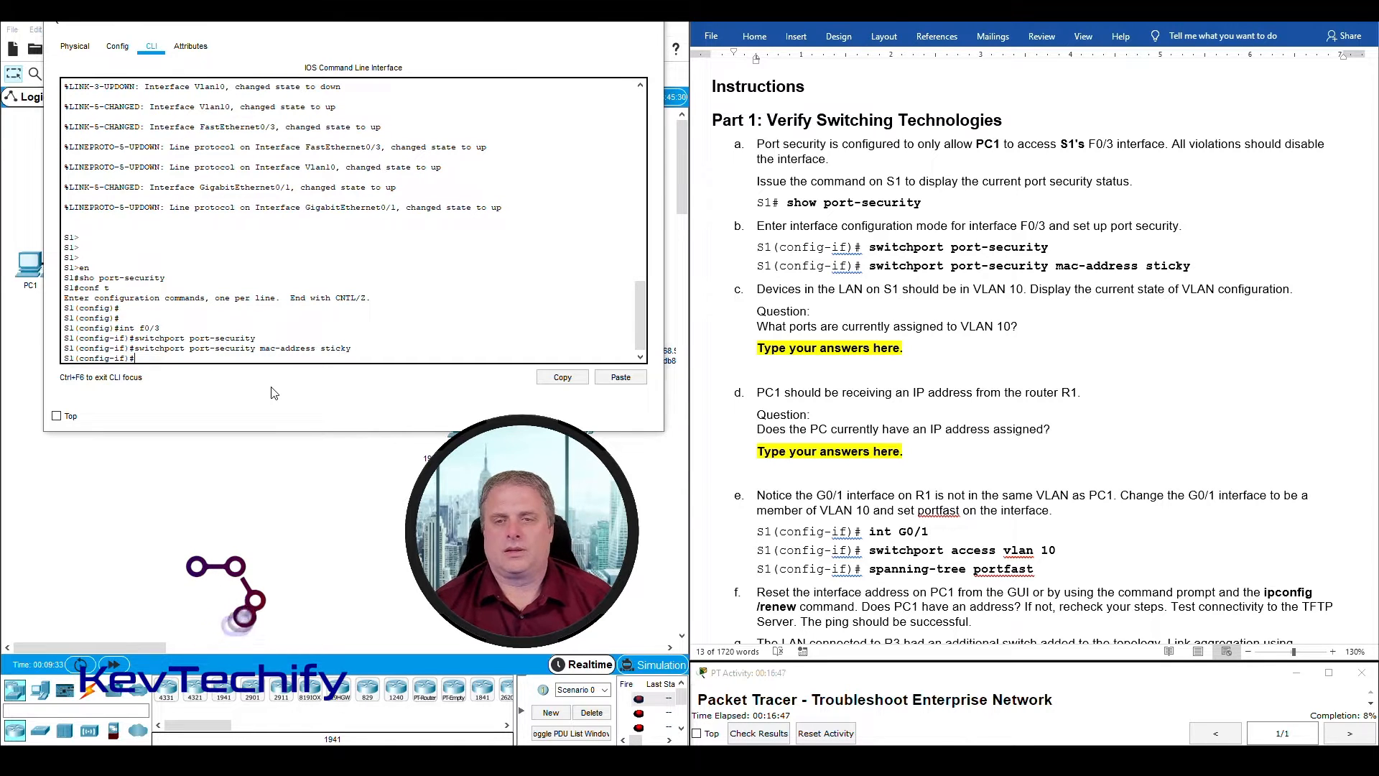
key("Return")
key("Return")
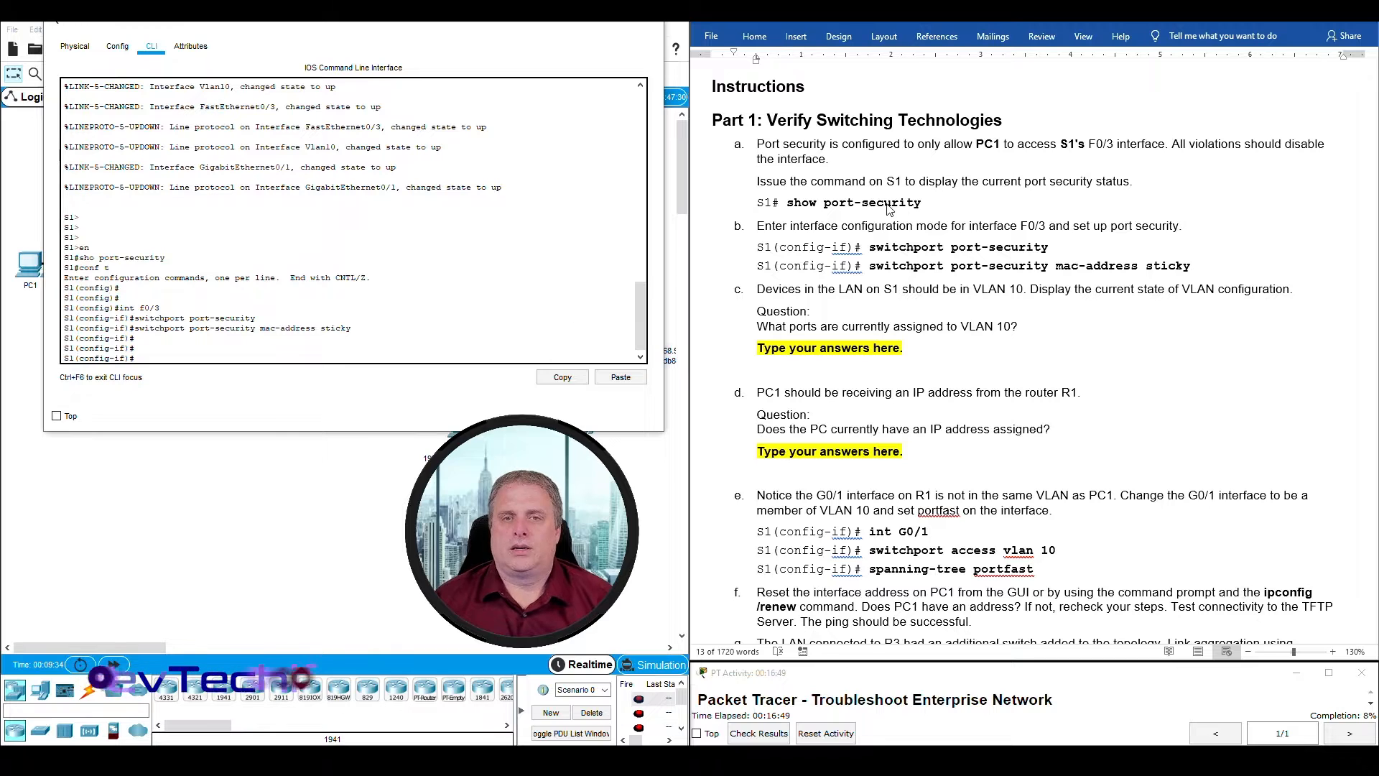
Step: Highlight instruction c about the VLAN 10 configuration, and exit S1's configuration modes back to privileged EXEC mode
triple_click(779, 231)
left_click_drag(757, 289, 1249, 289)
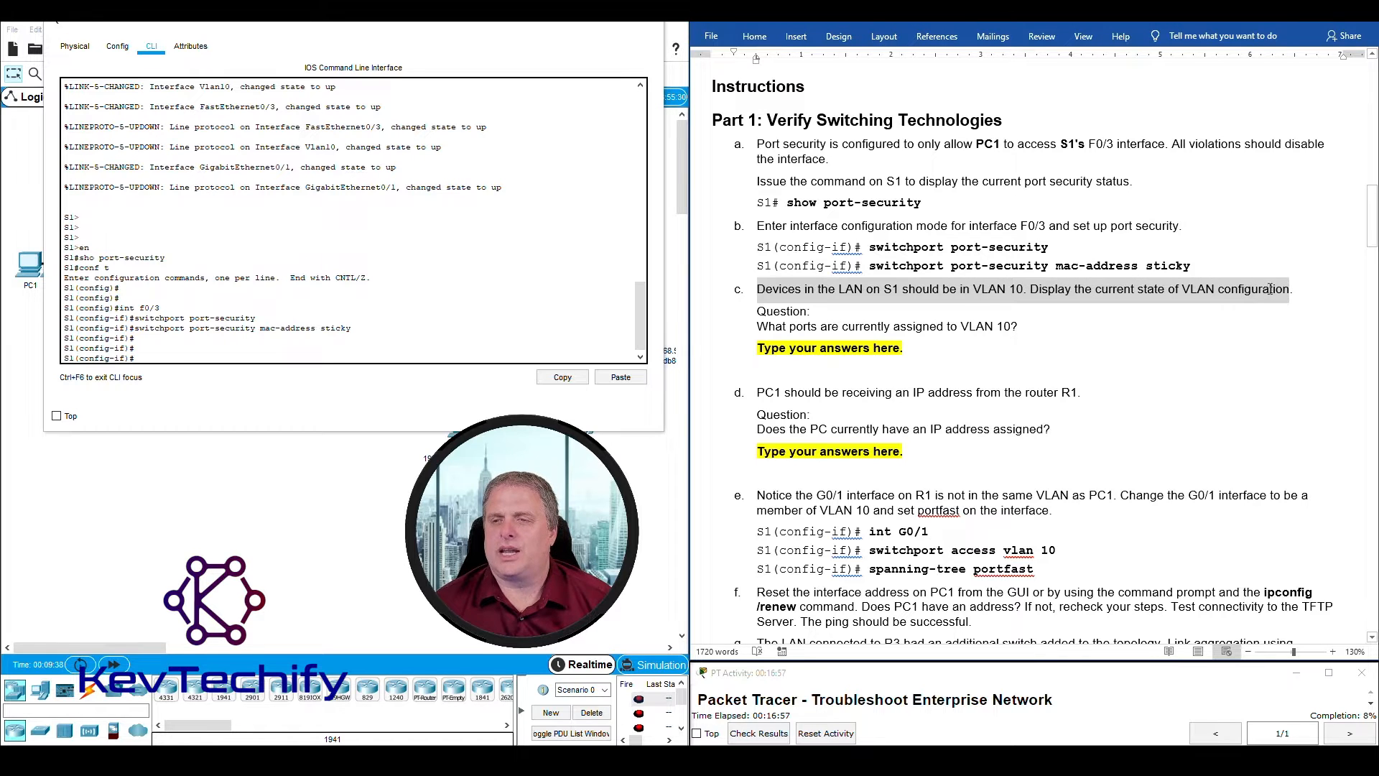
left_click(343, 357)
key("Return")
key("Return")
key("Return")
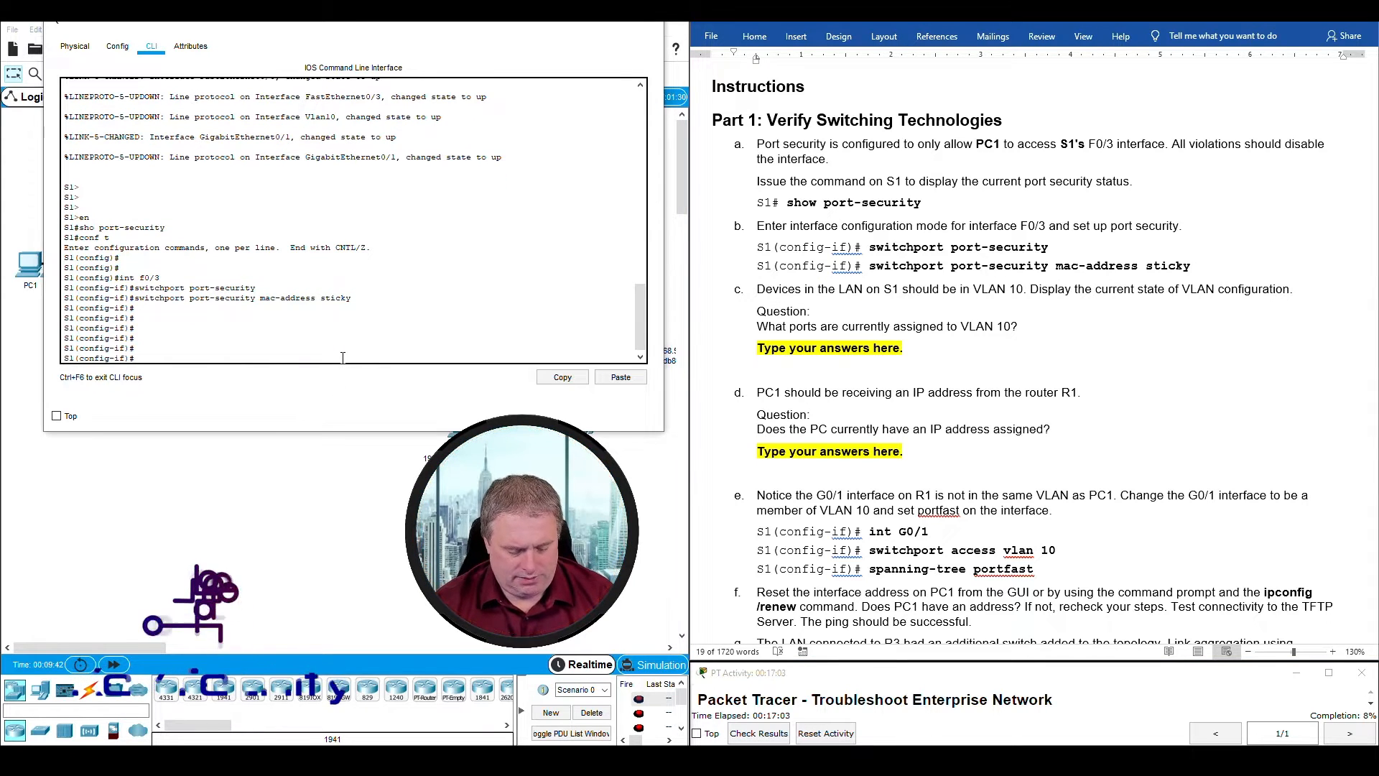
type("exit")
key("Return")
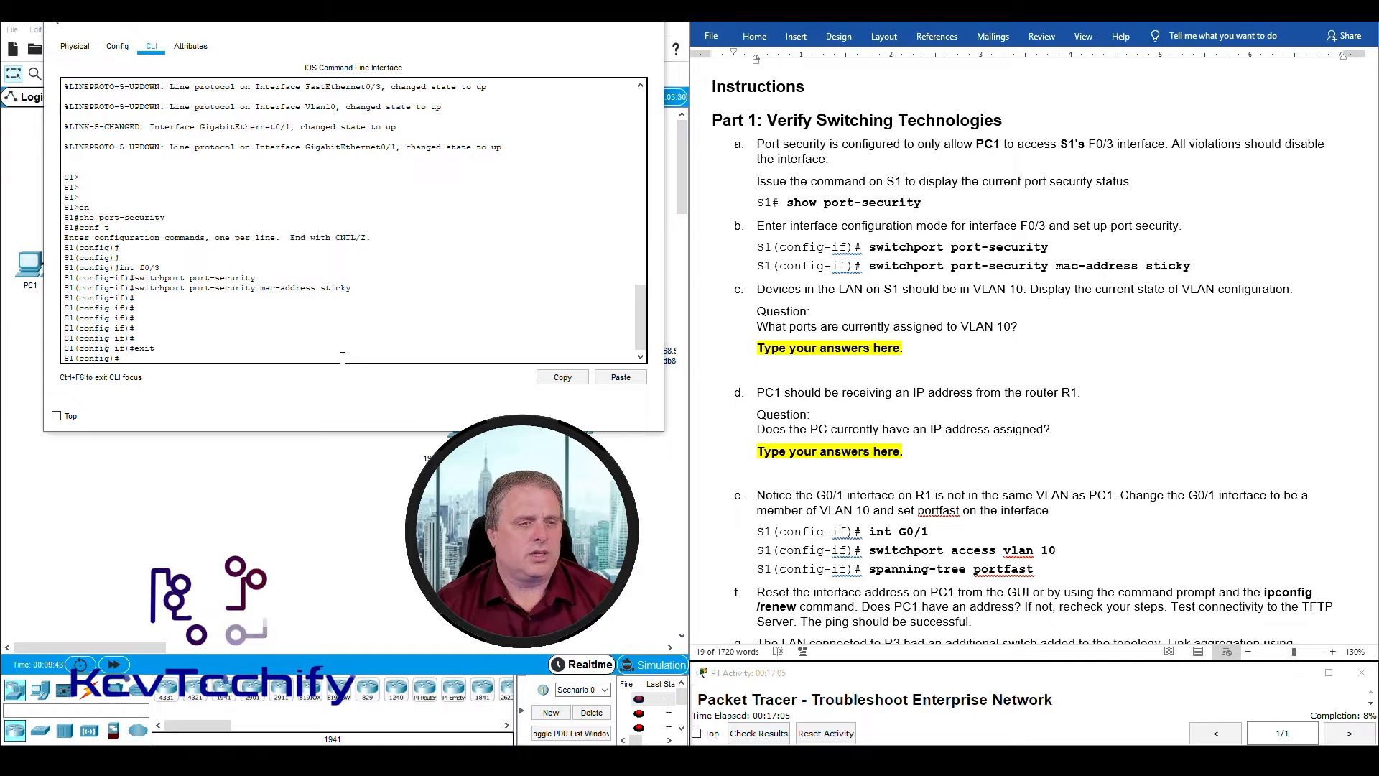
type("exi")
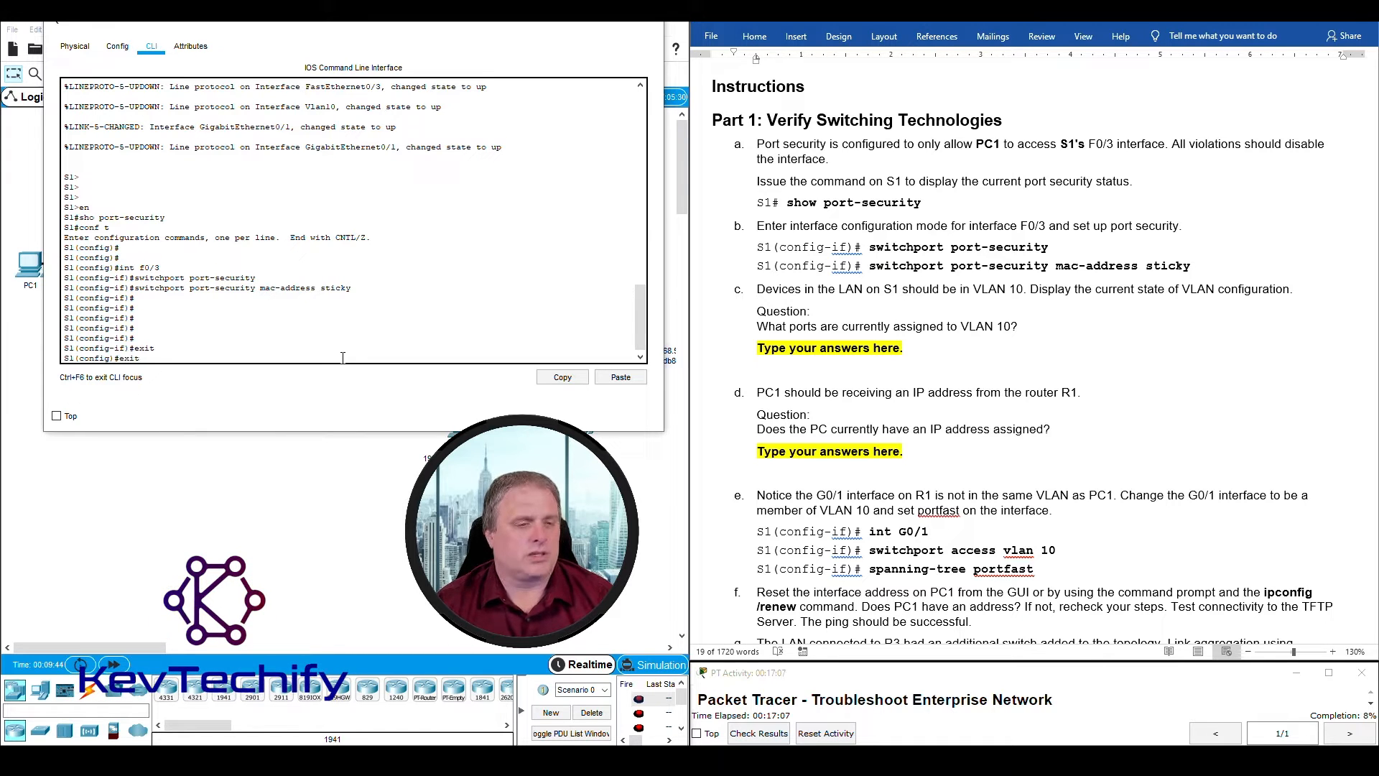
type("t")
key("Return")
key("Return")
key("Return")
key("Return")
key("Return")
key("Return")
key("Return")
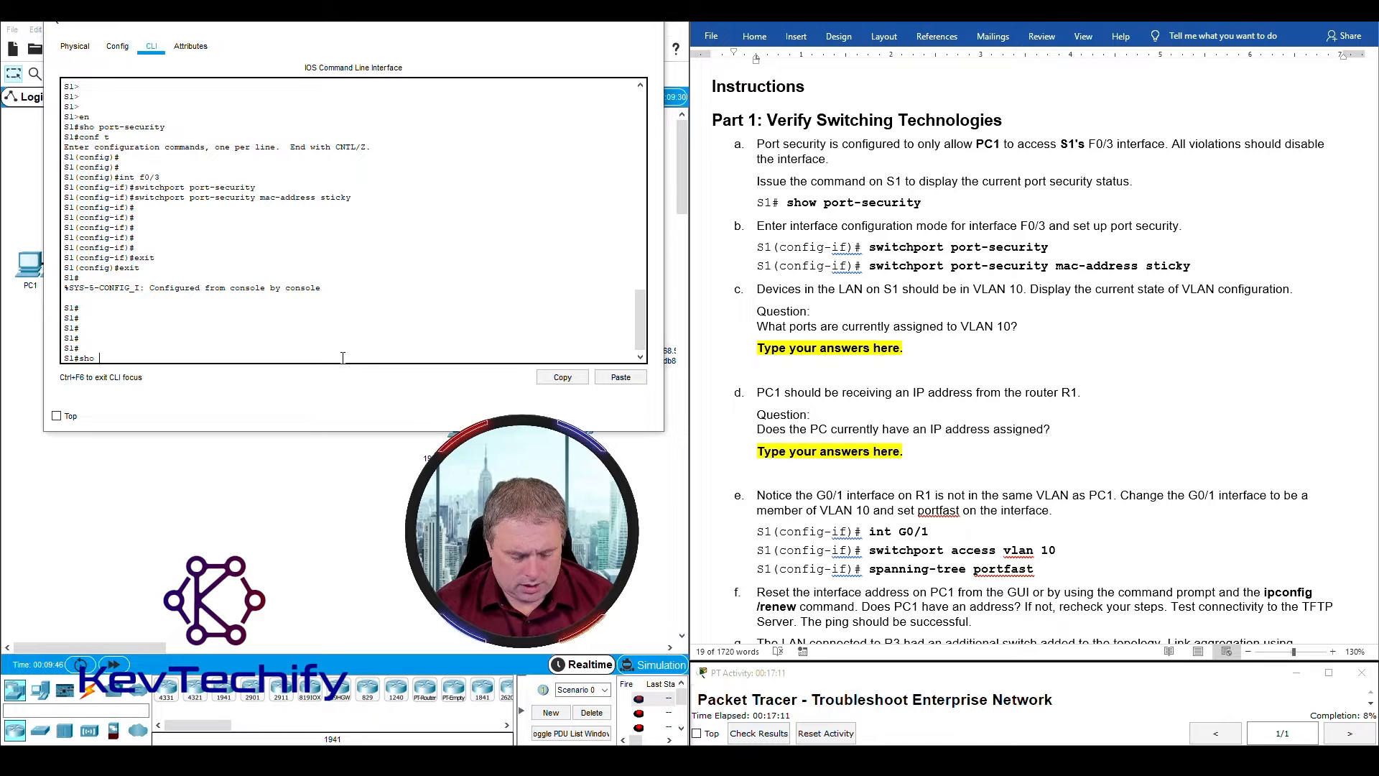
Step: Display S1's VLAN summary with sho vlan br and highlight the VLAN 10 row with its assigned ports
type("sho vlan br")
key("Return")
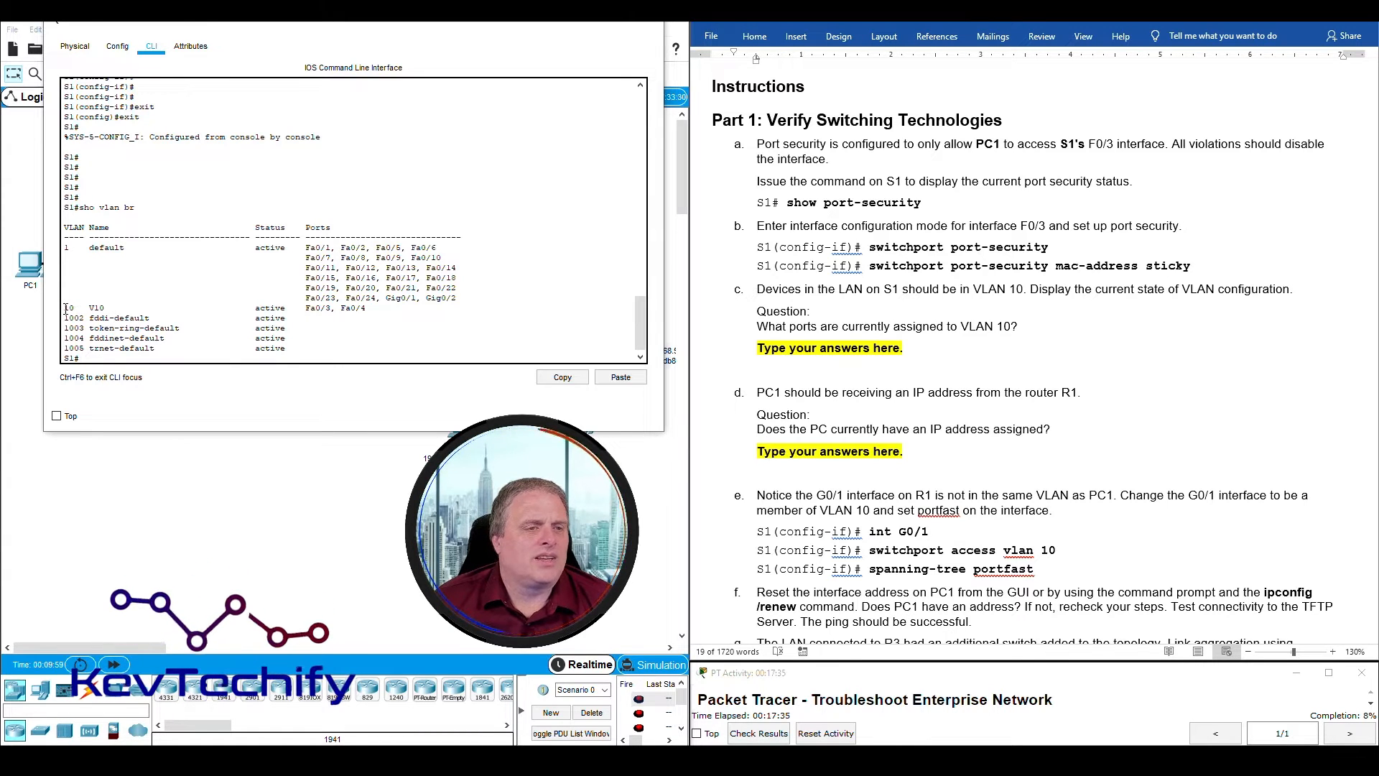
left_click_drag(65, 308, 363, 309)
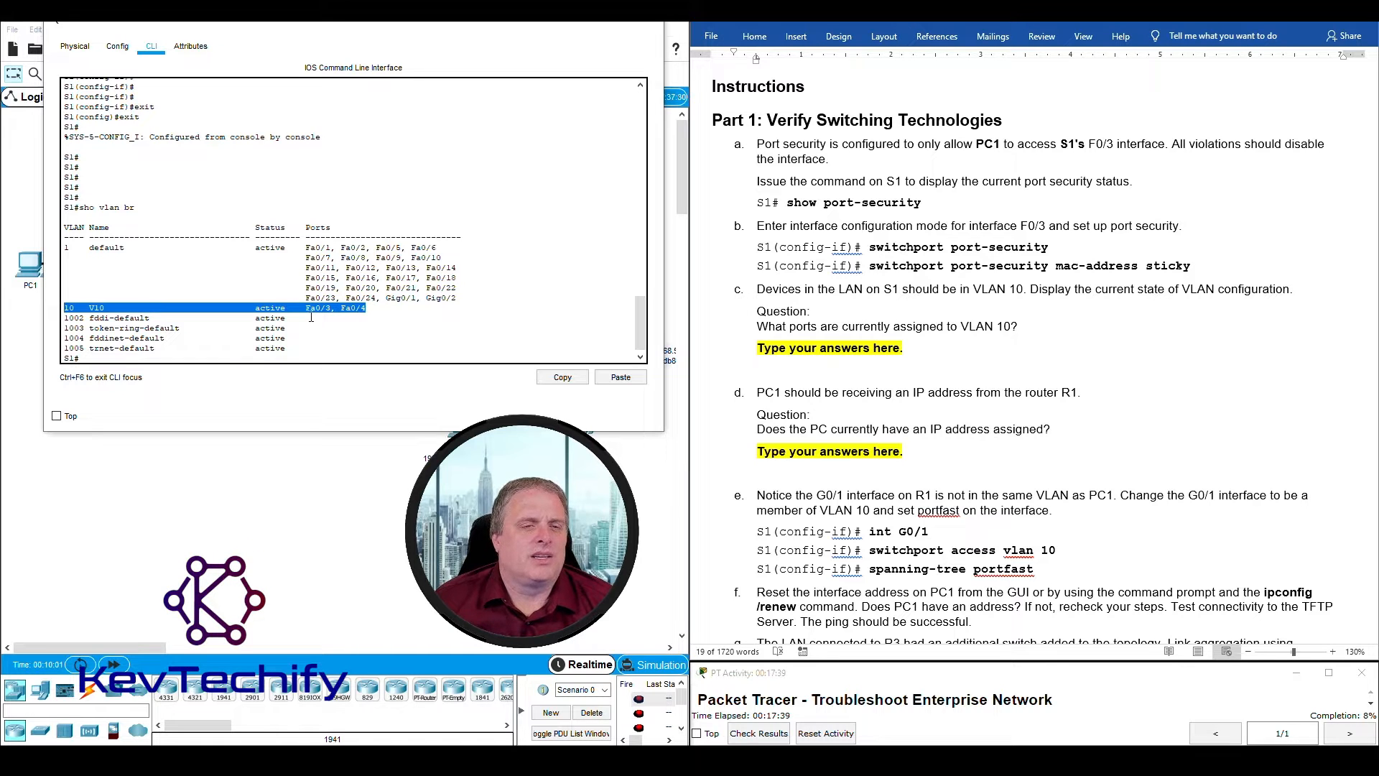
Step: Replace the answer placeholder under instruction c's VLAN 10 ports question with "F0/3 and f0/4."
left_click(888, 352)
left_click(758, 352)
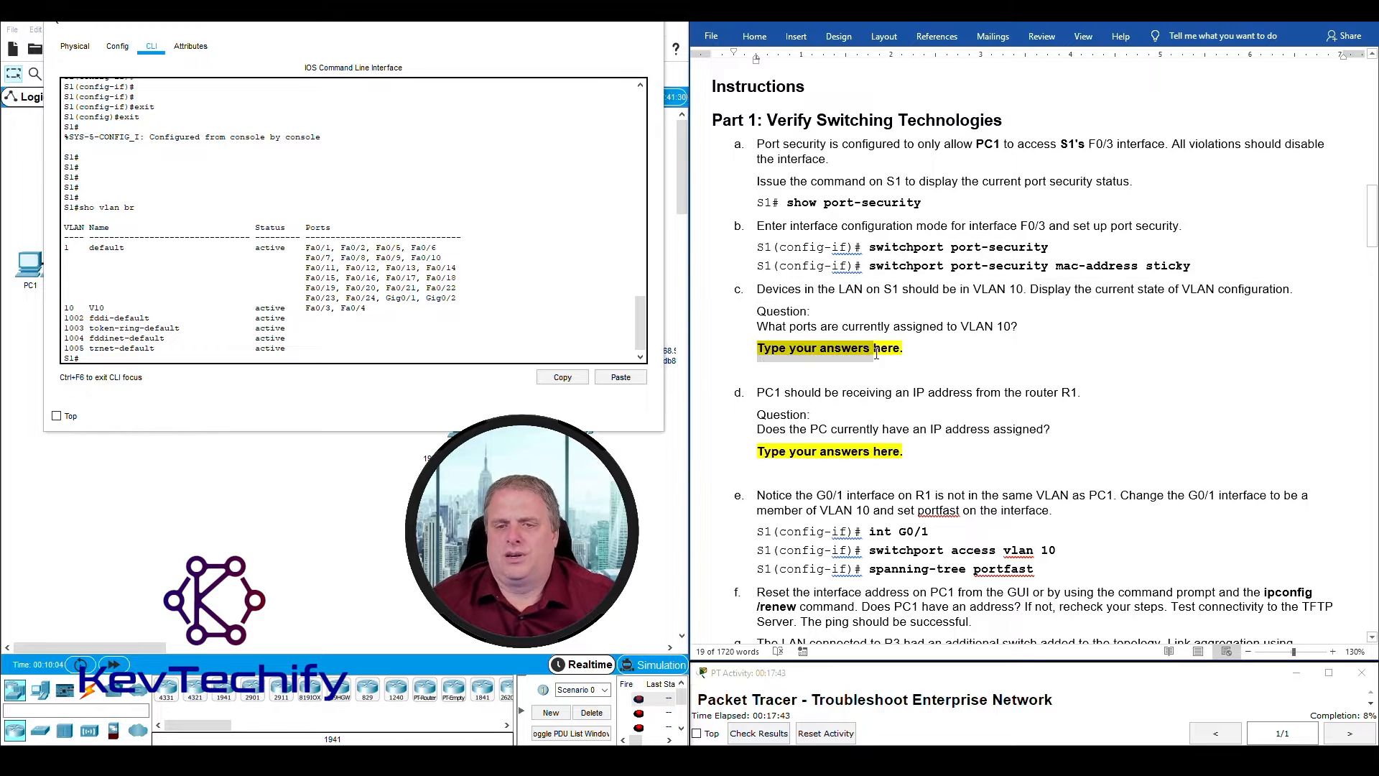
type("F")
scroll(908, 382, "up", 3)
type("0")
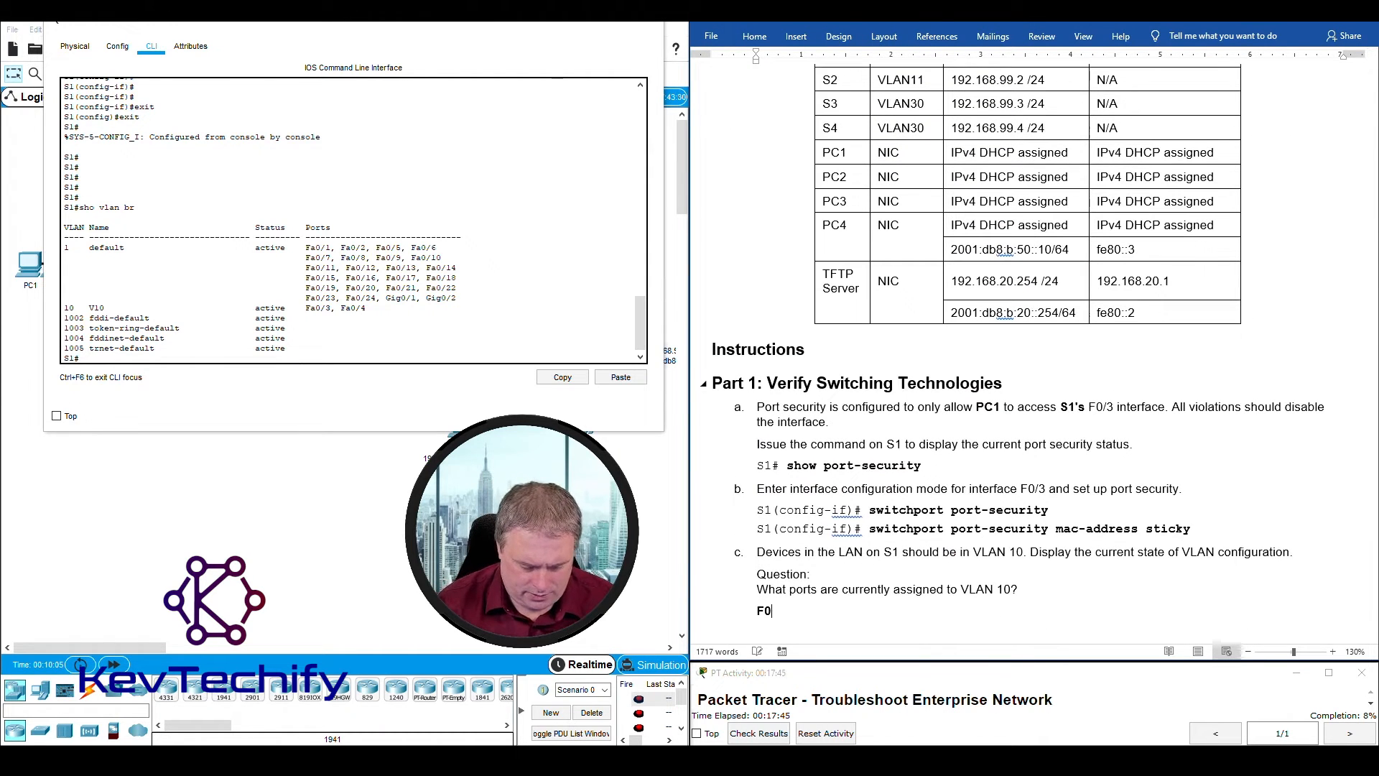
type("/3 and f0")
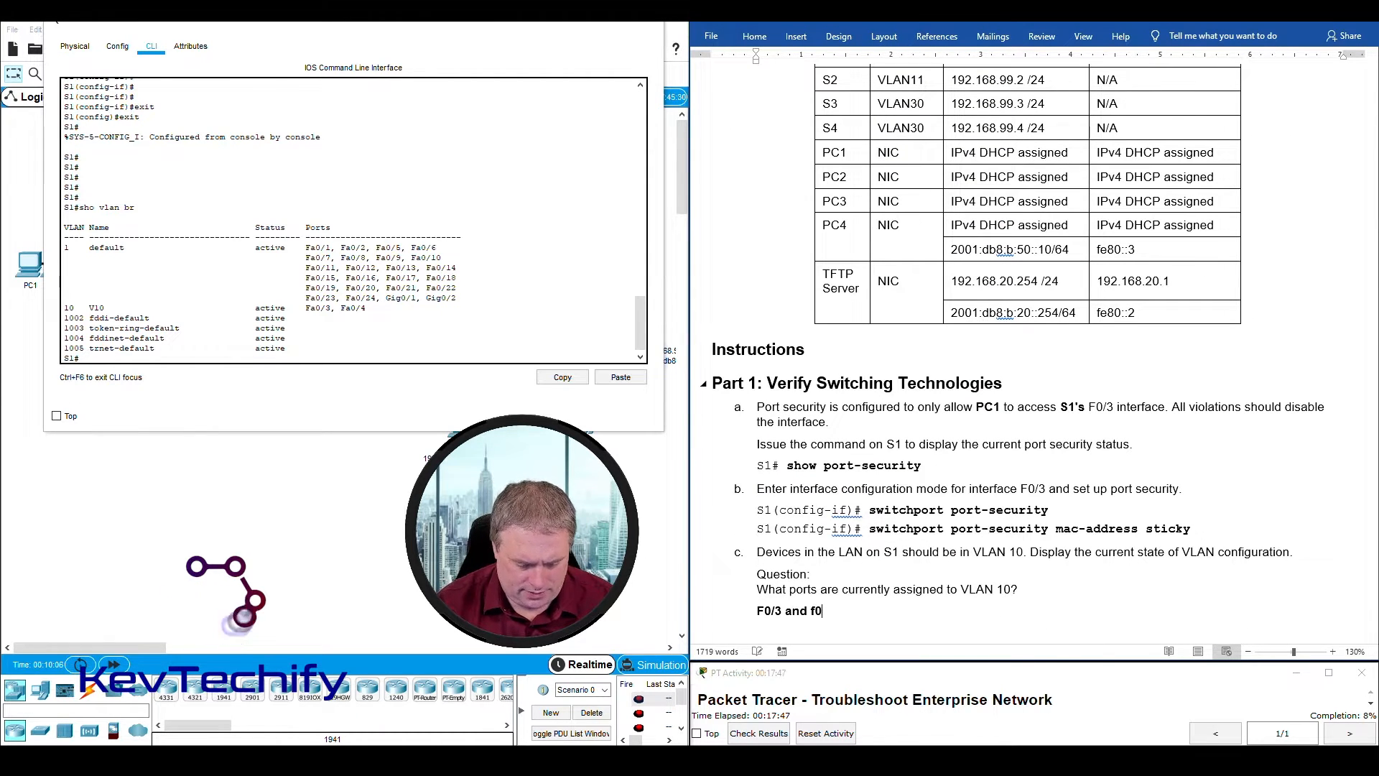
type("/4.")
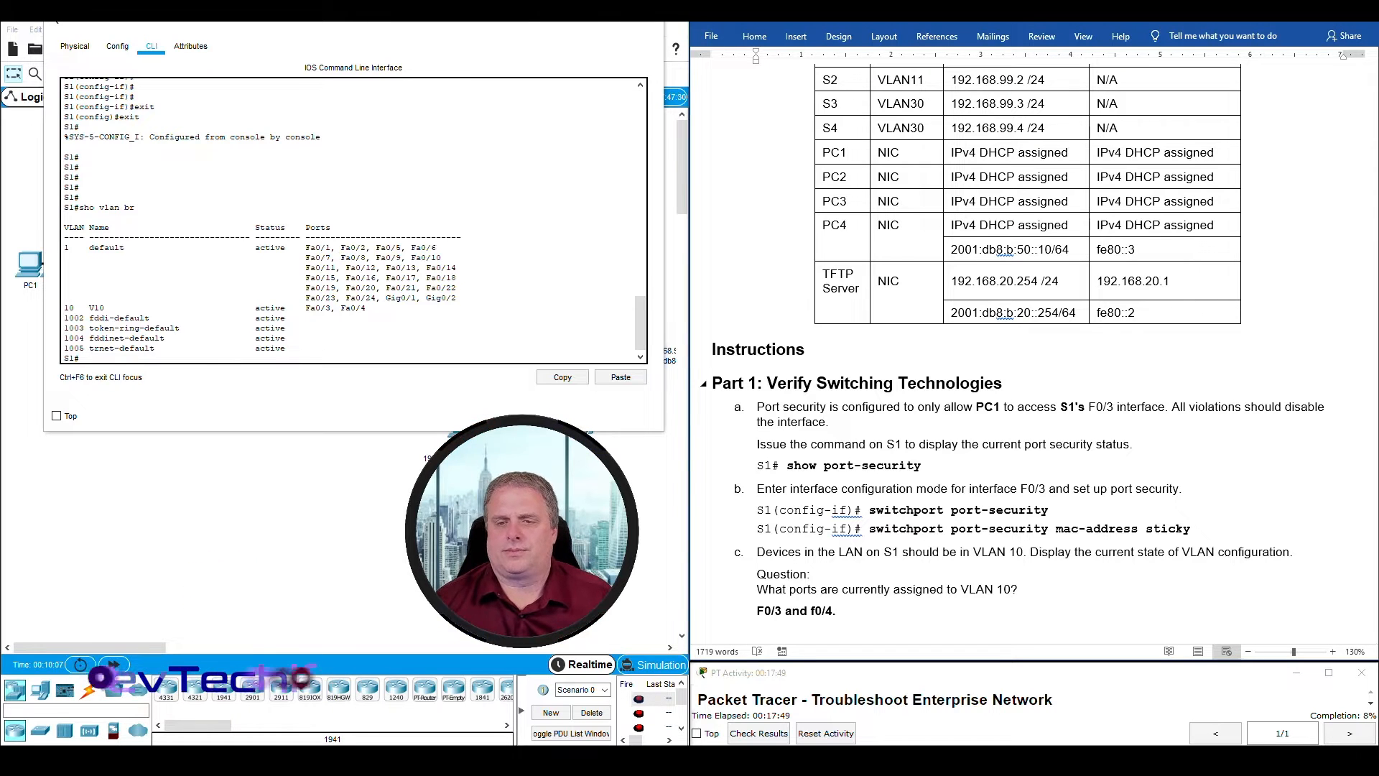
Step: Highlight instruction d's question about whether the PC currently has an IP address assigned
scroll(797, 595, "down", 3)
scroll(797, 594, "down", 2)
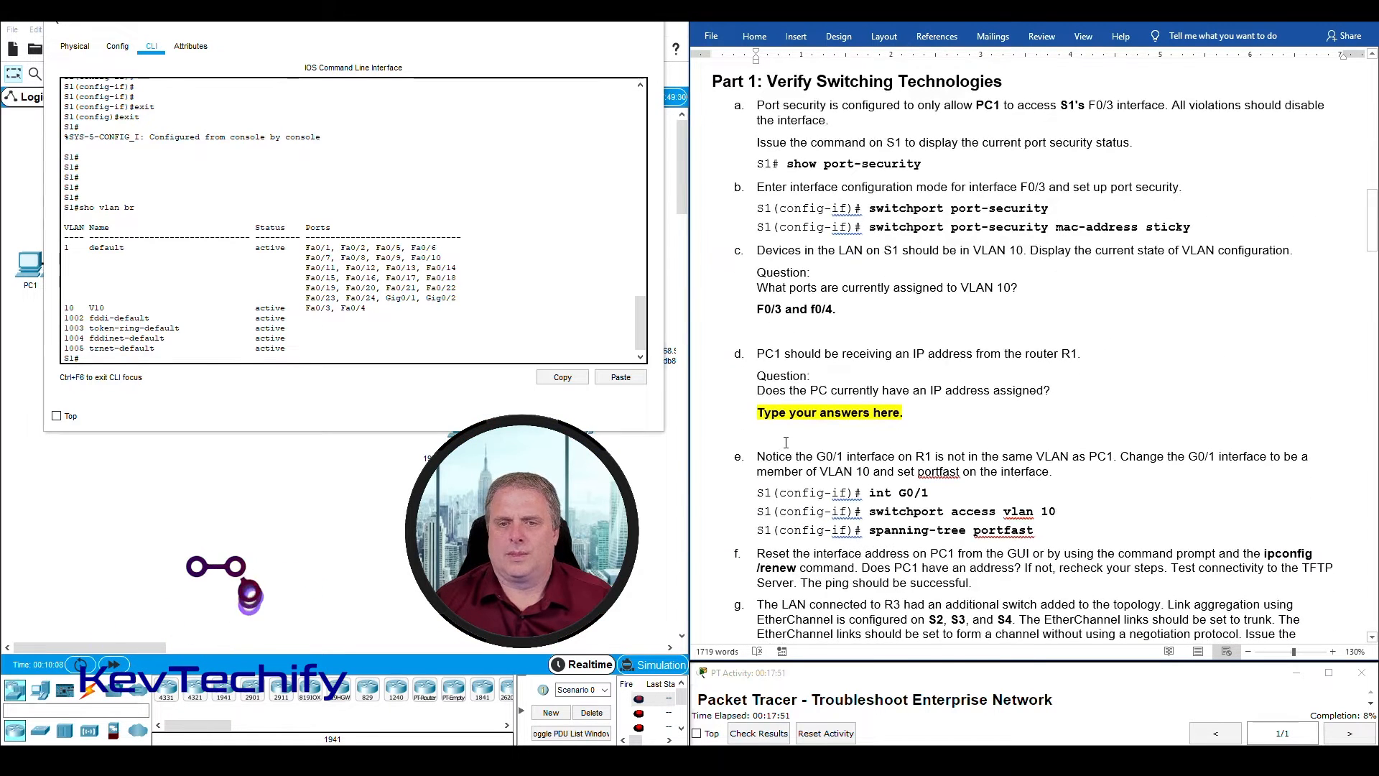
scroll(790, 377, "down", 2)
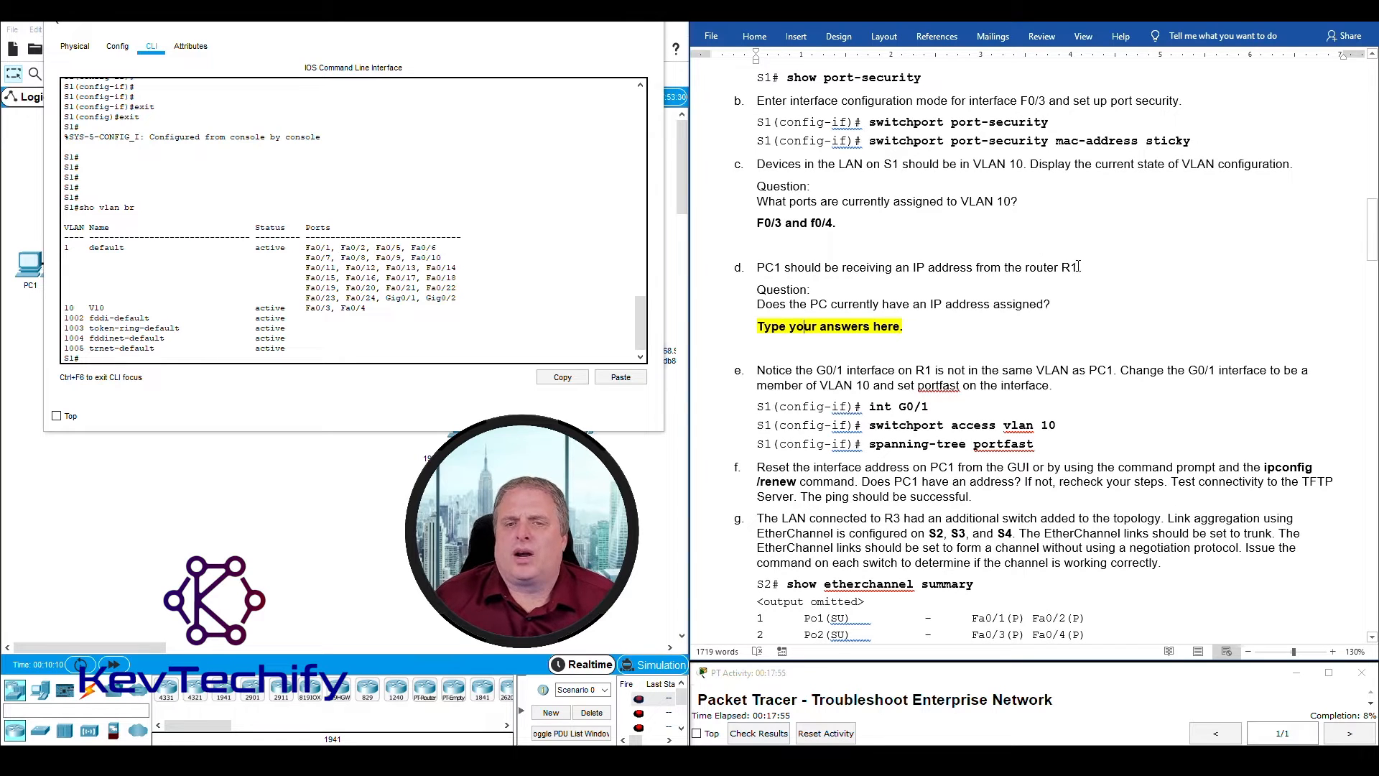
left_click_drag(758, 305, 1077, 302)
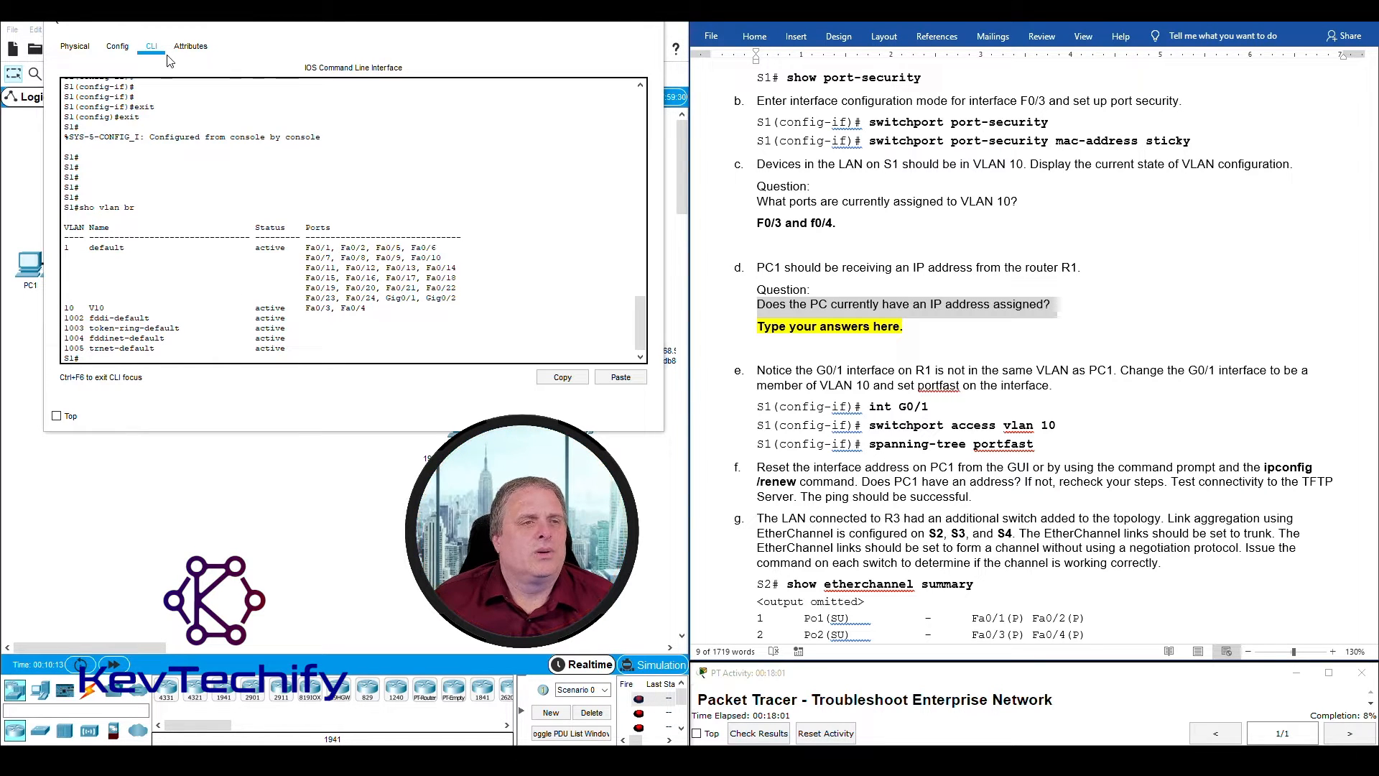
Step: Put S1's window away and open PC1's IP Configuration to check its assigned IPv4 address
left_click(584, 23)
left_click(30, 264)
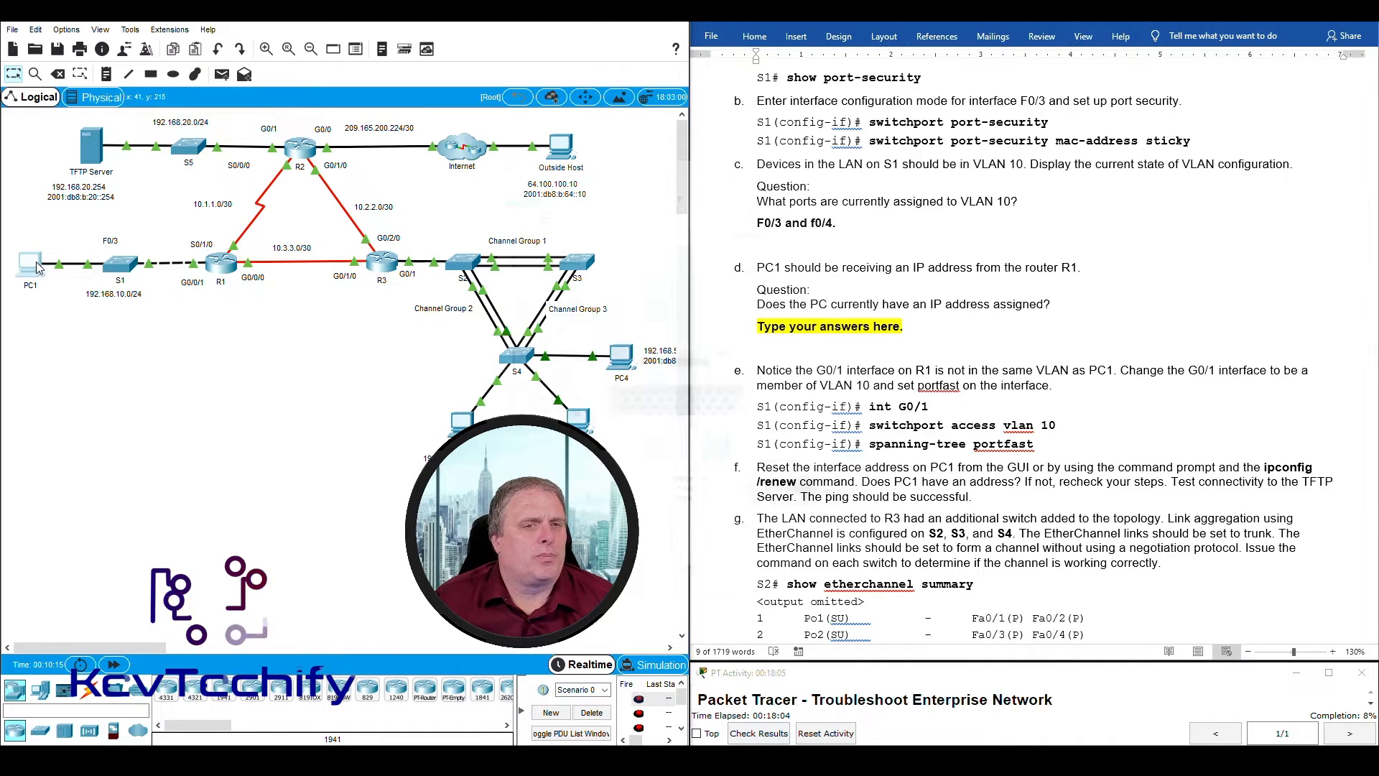
left_click_drag(805, 164, 370, 31)
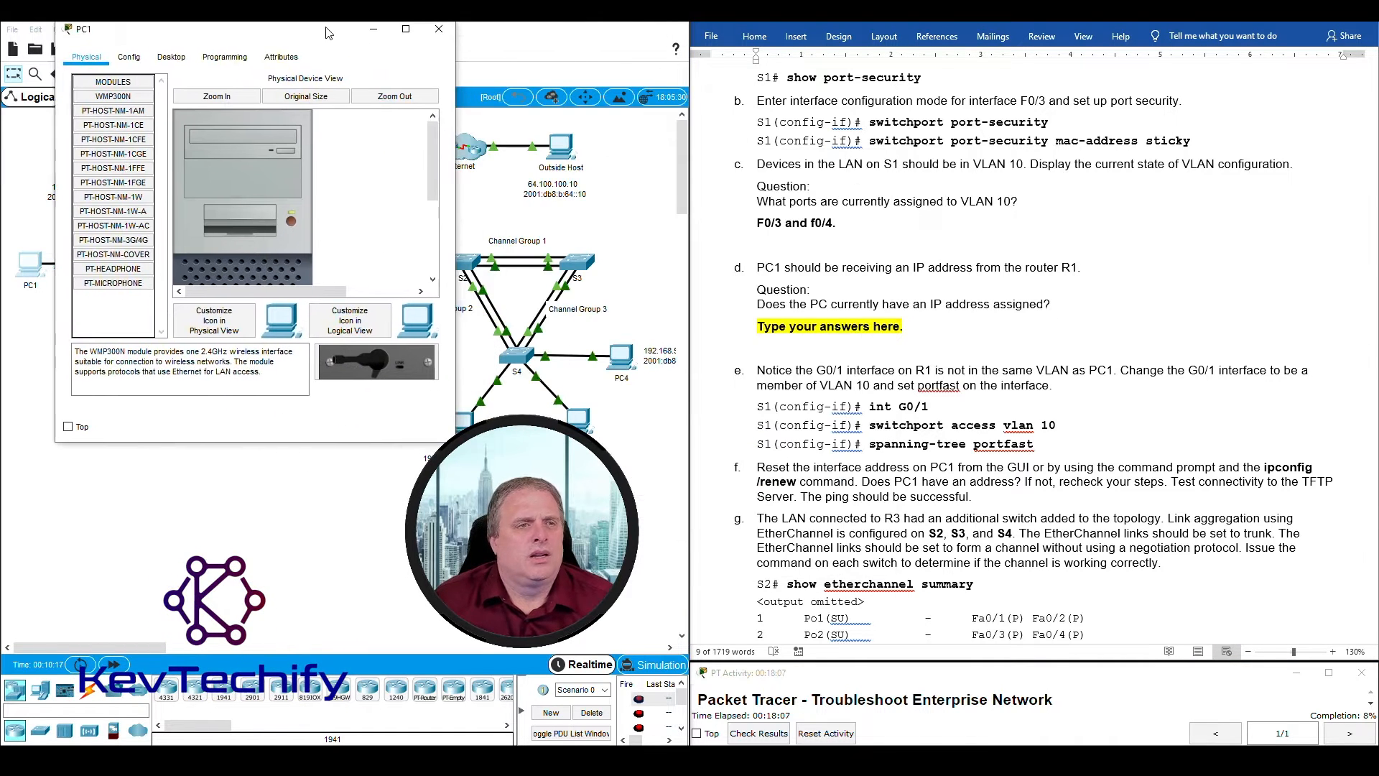
left_click(130, 58)
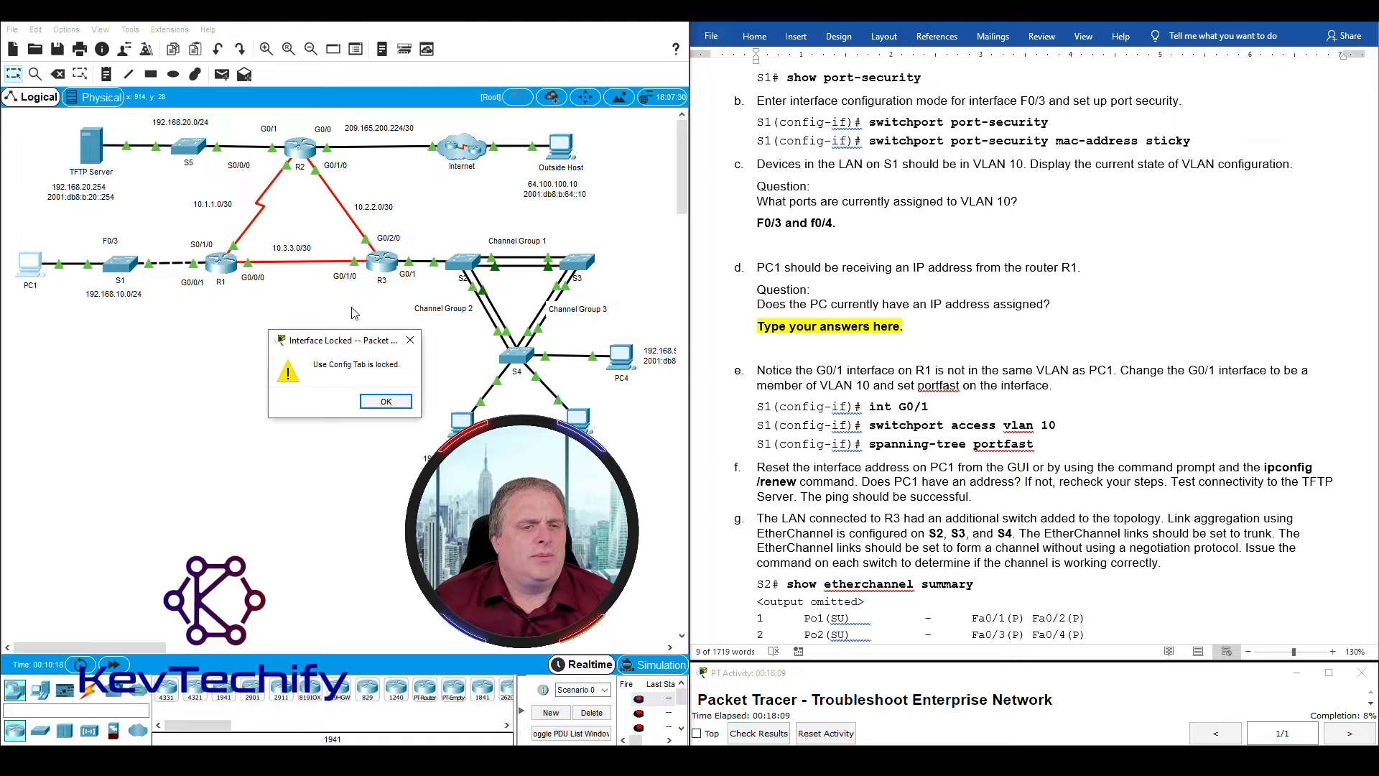
left_click(384, 402)
left_click(33, 277)
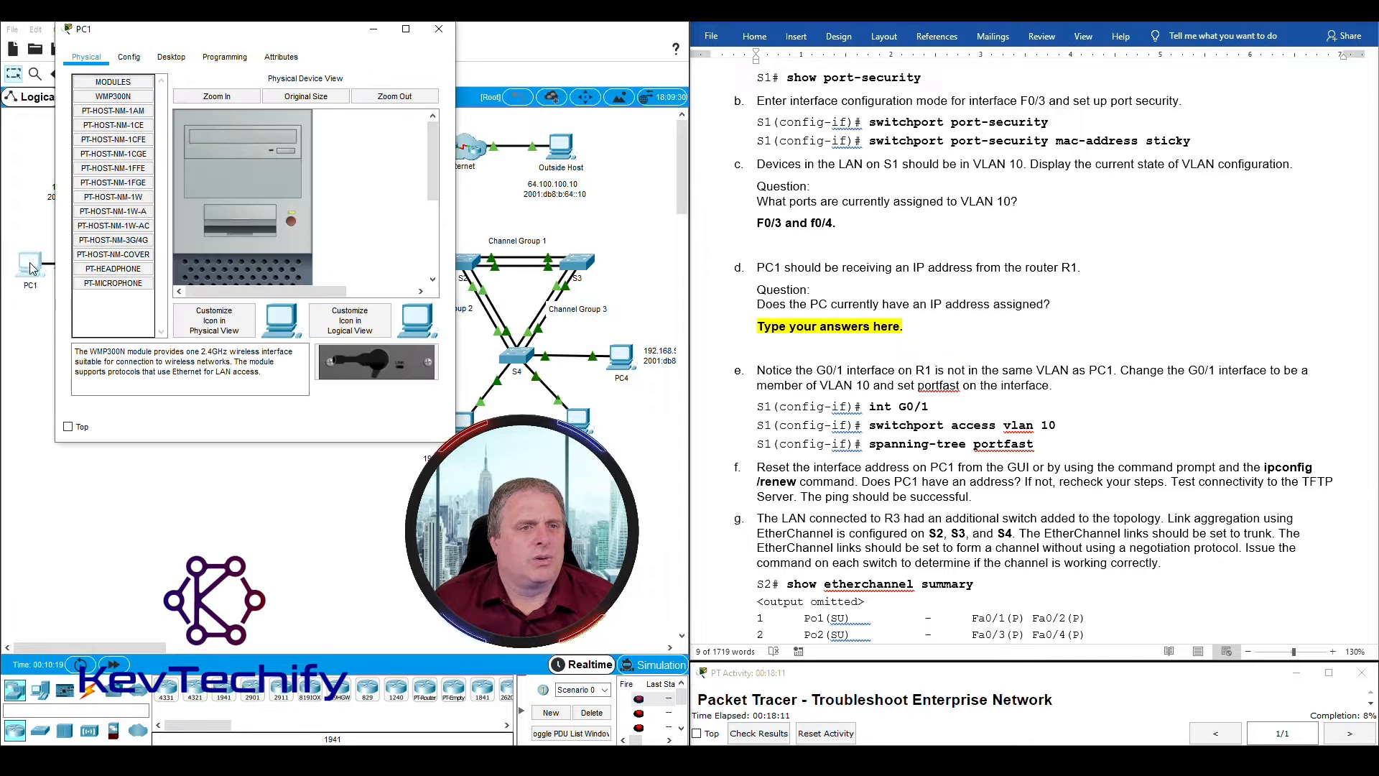
left_click(173, 59)
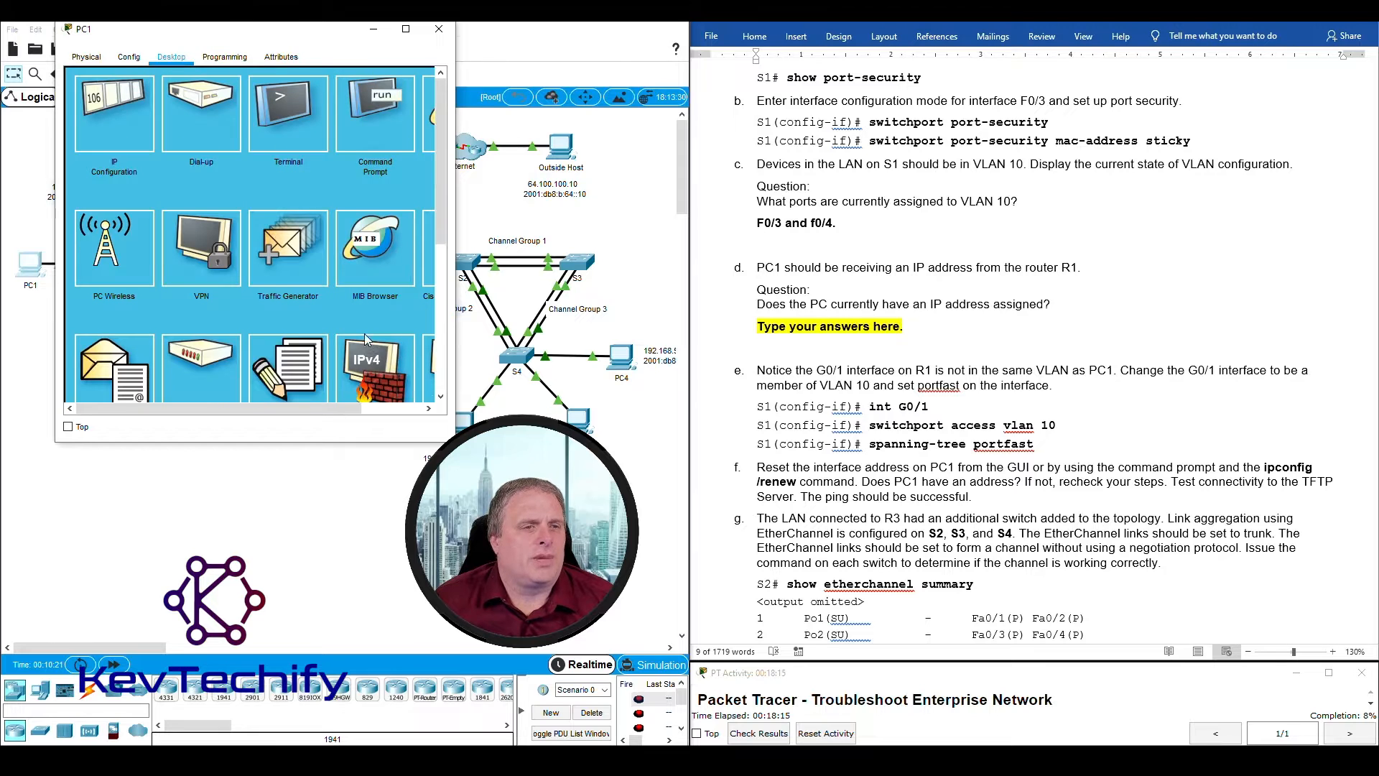
left_click(123, 120)
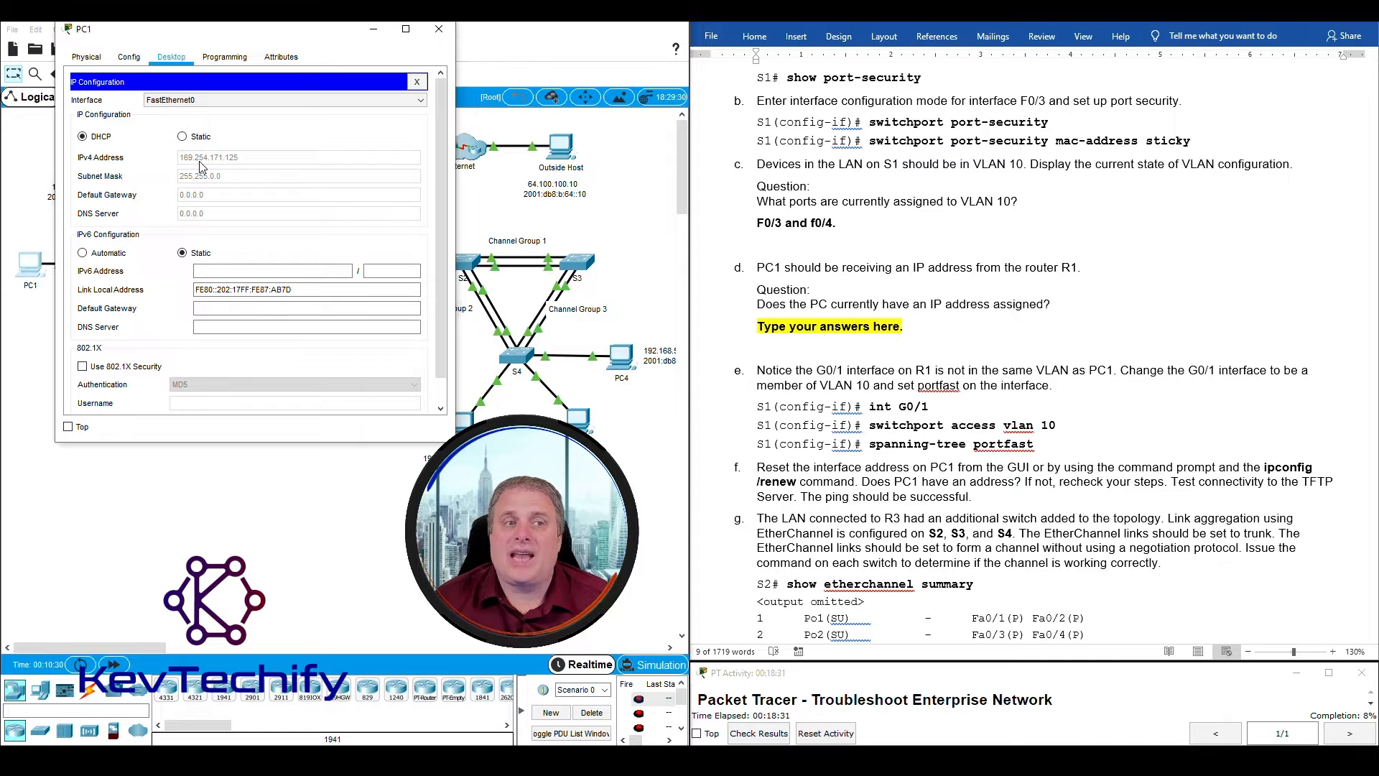
Step: Answer instruction d's question with "NO, it has an Automatic Private IP Address (APIPA)" in place of the placeholder
left_click(751, 312)
left_click(763, 325)
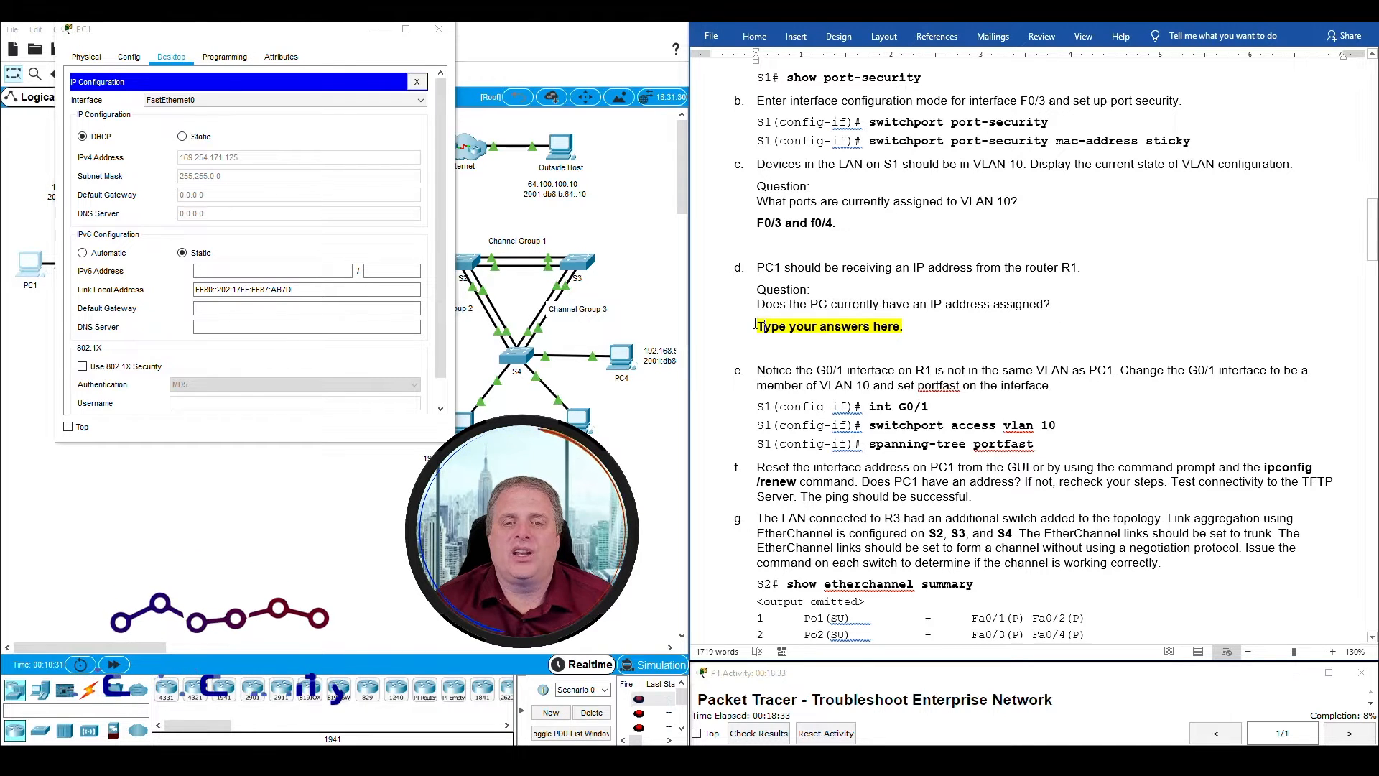
left_click(755, 325)
type("NO, it has an A")
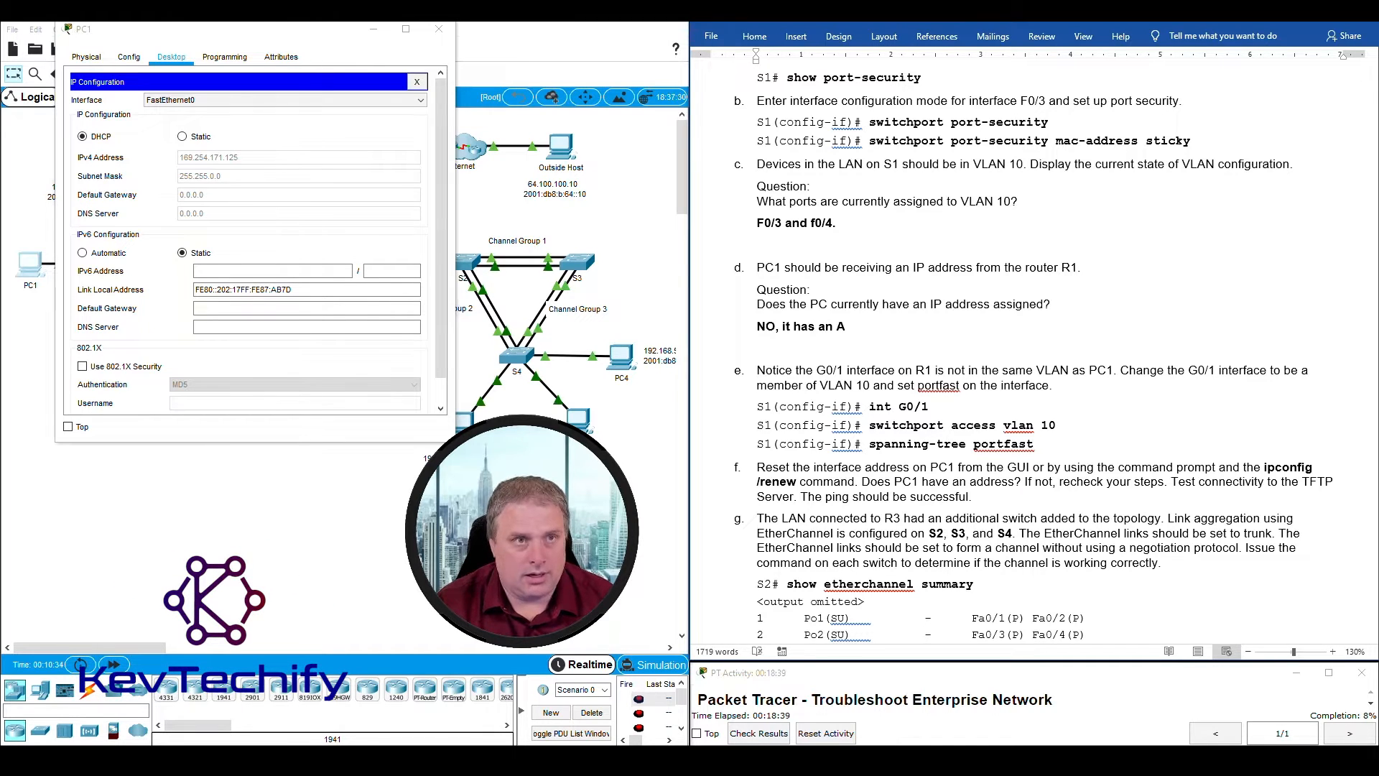
type("utomatic Priv")
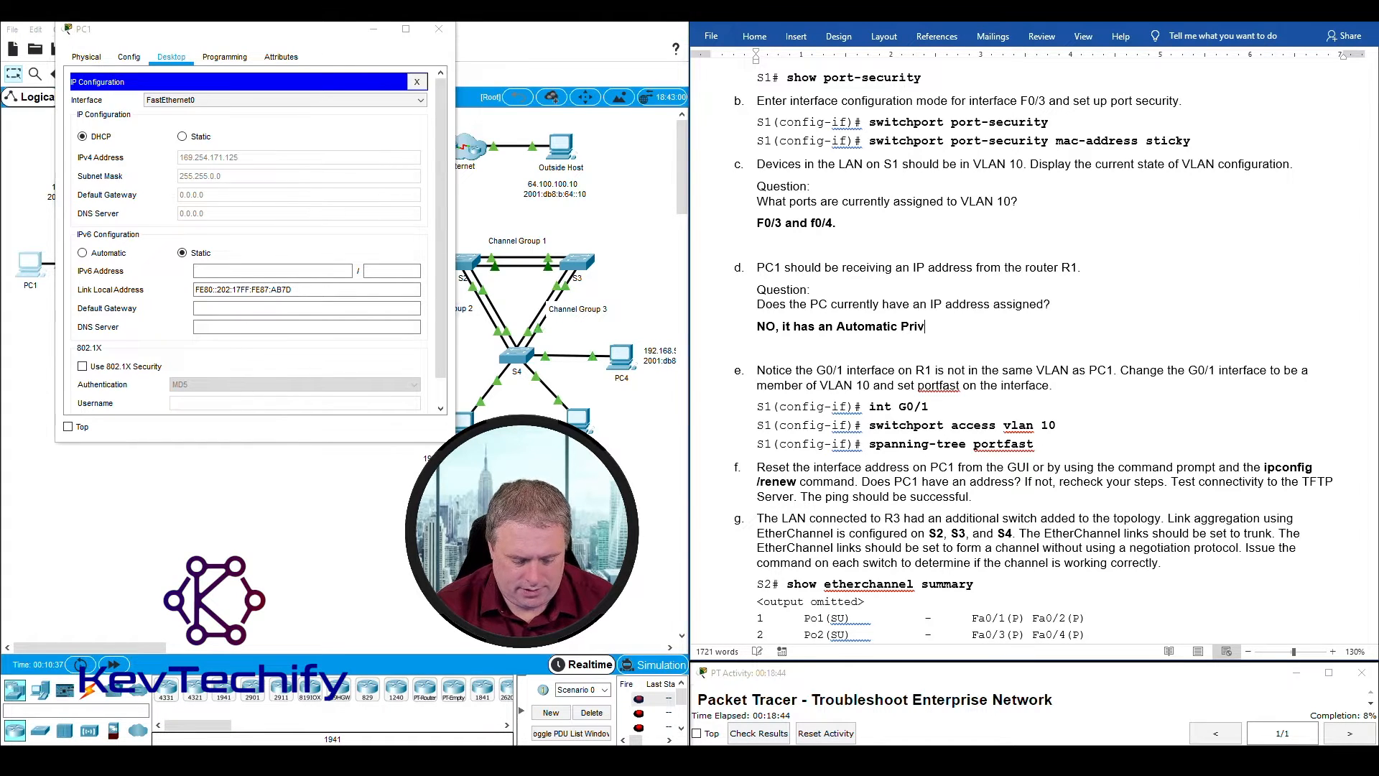
type("ate IP A")
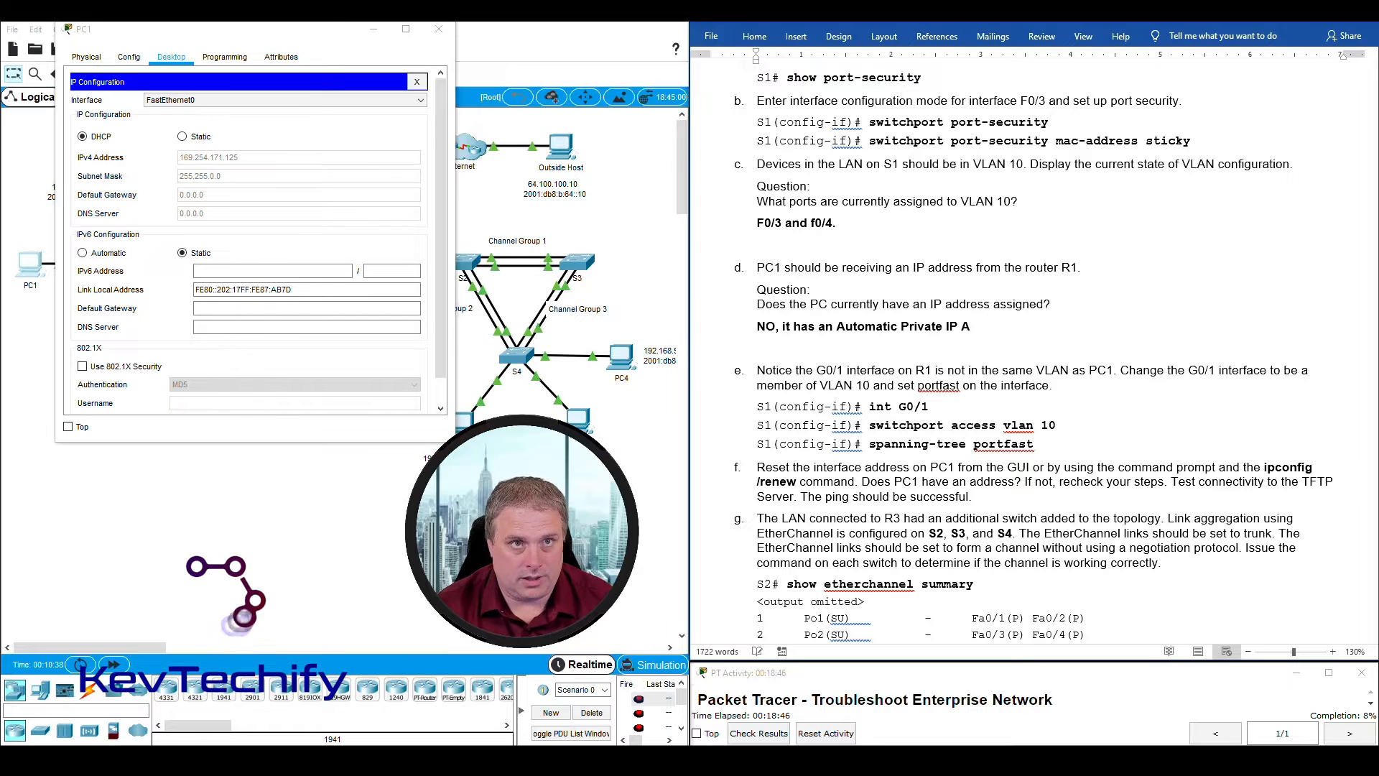
type("ddress")
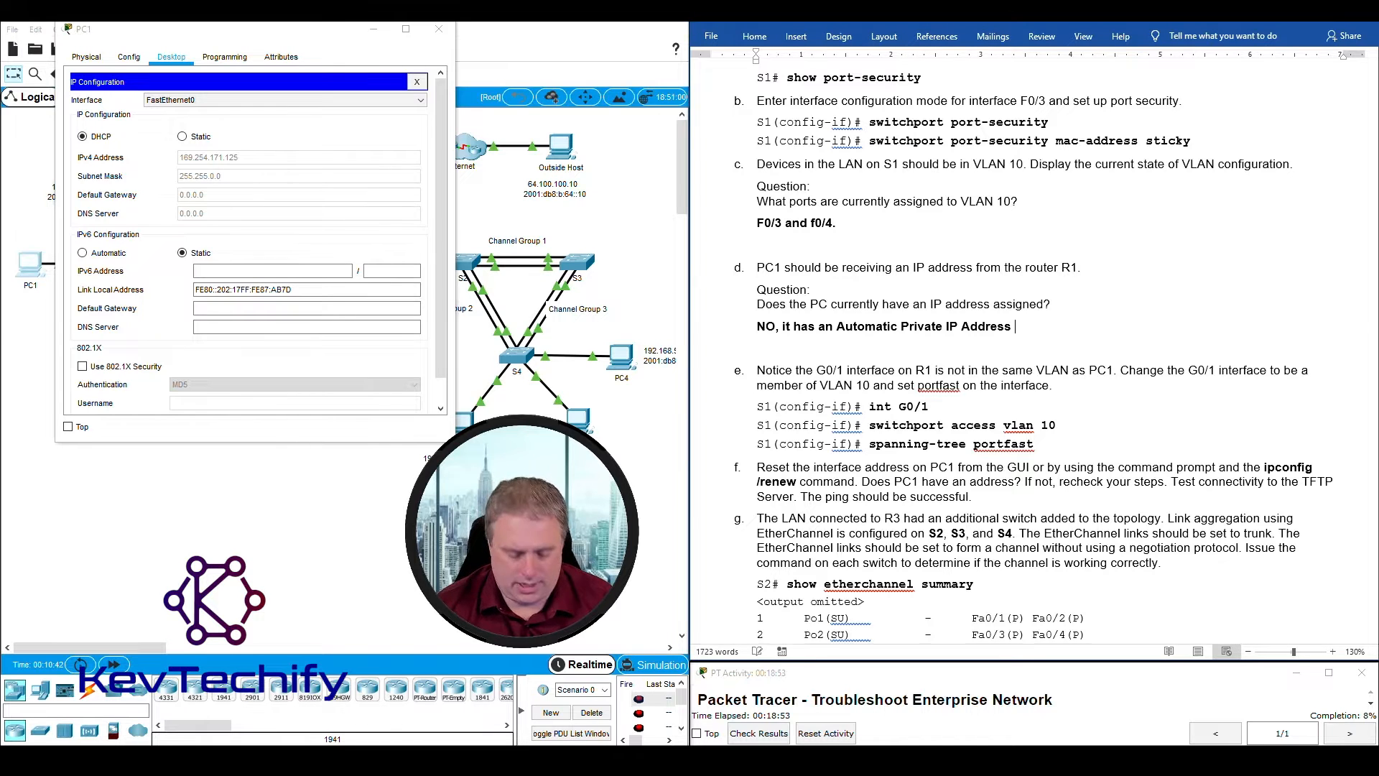
type(")APIPA")
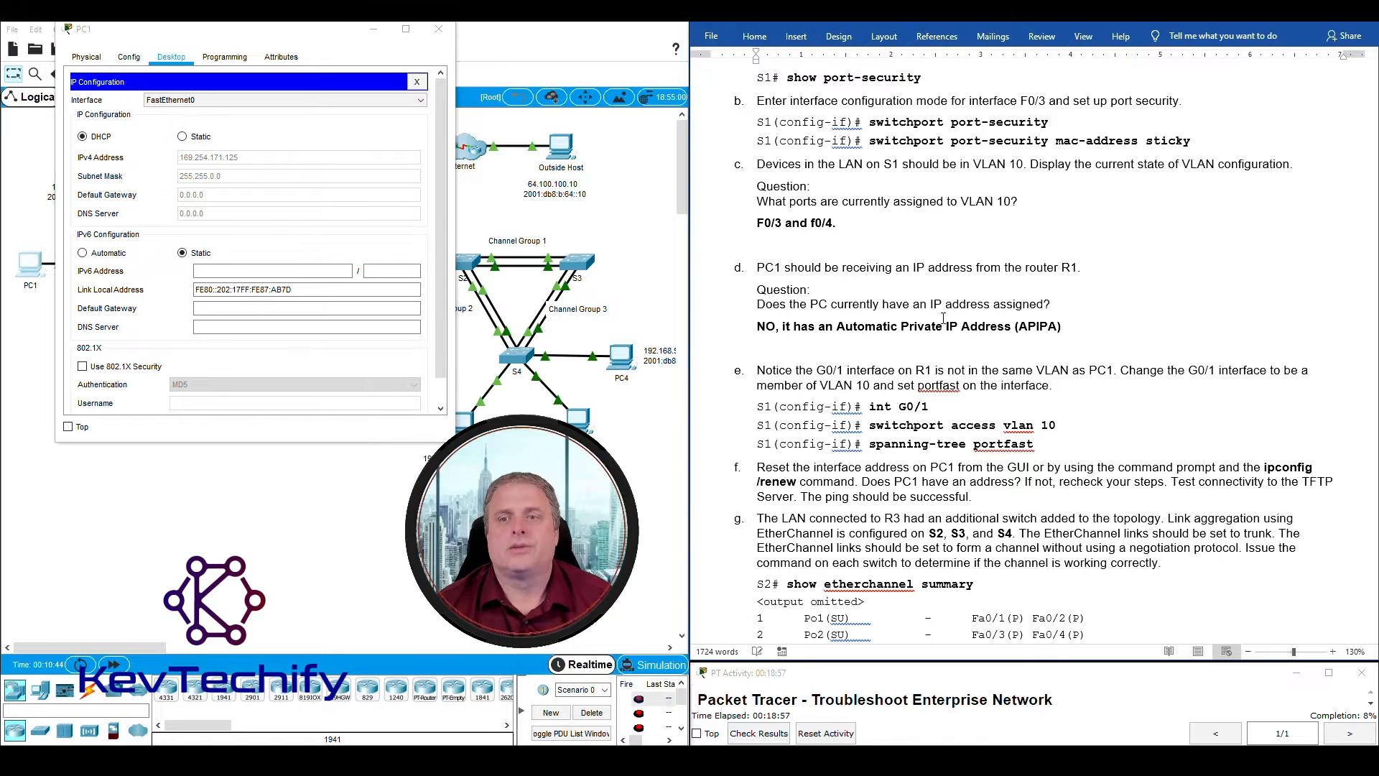
type(" addr")
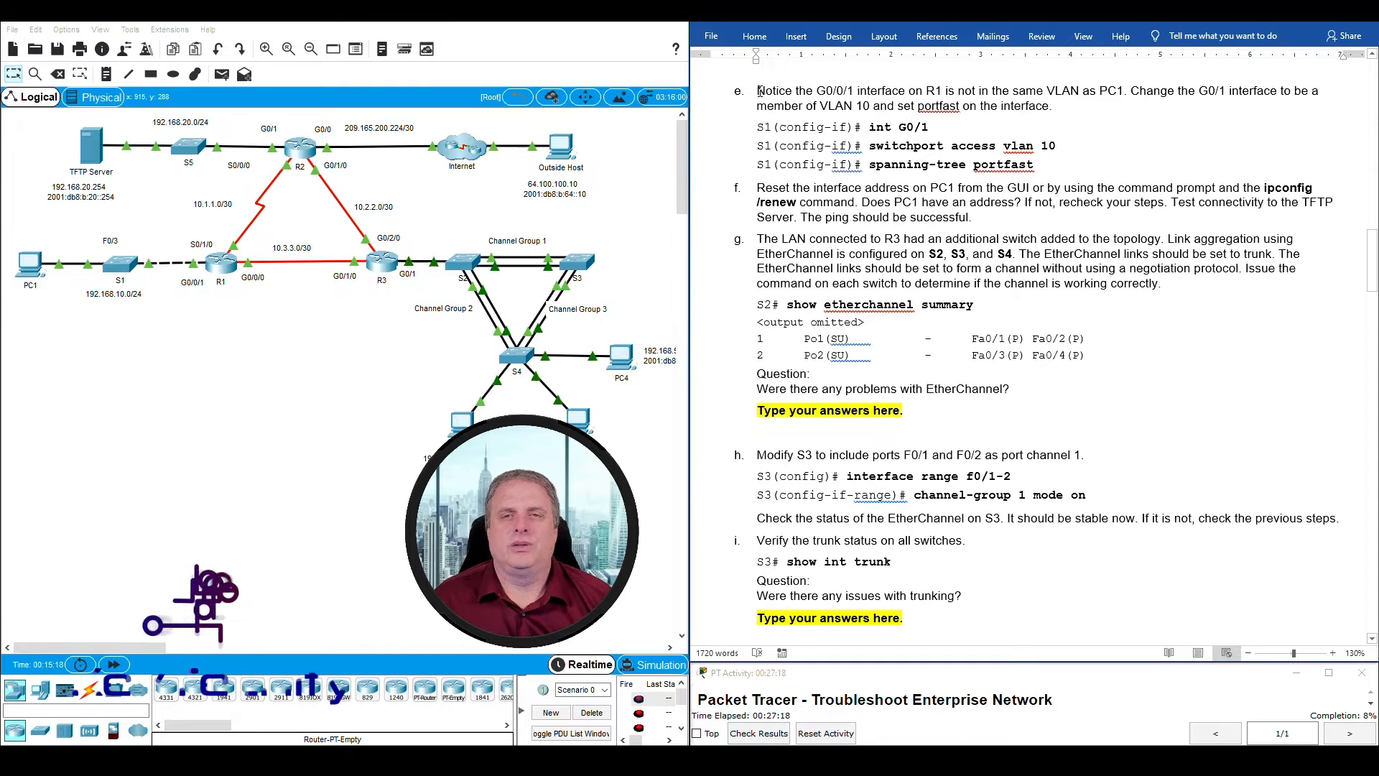
Step: Highlight the mention of R1's G0/0/1 interface in instruction e, and locate R1 and its link to S1 in the topology
left_click_drag(759, 90, 895, 87)
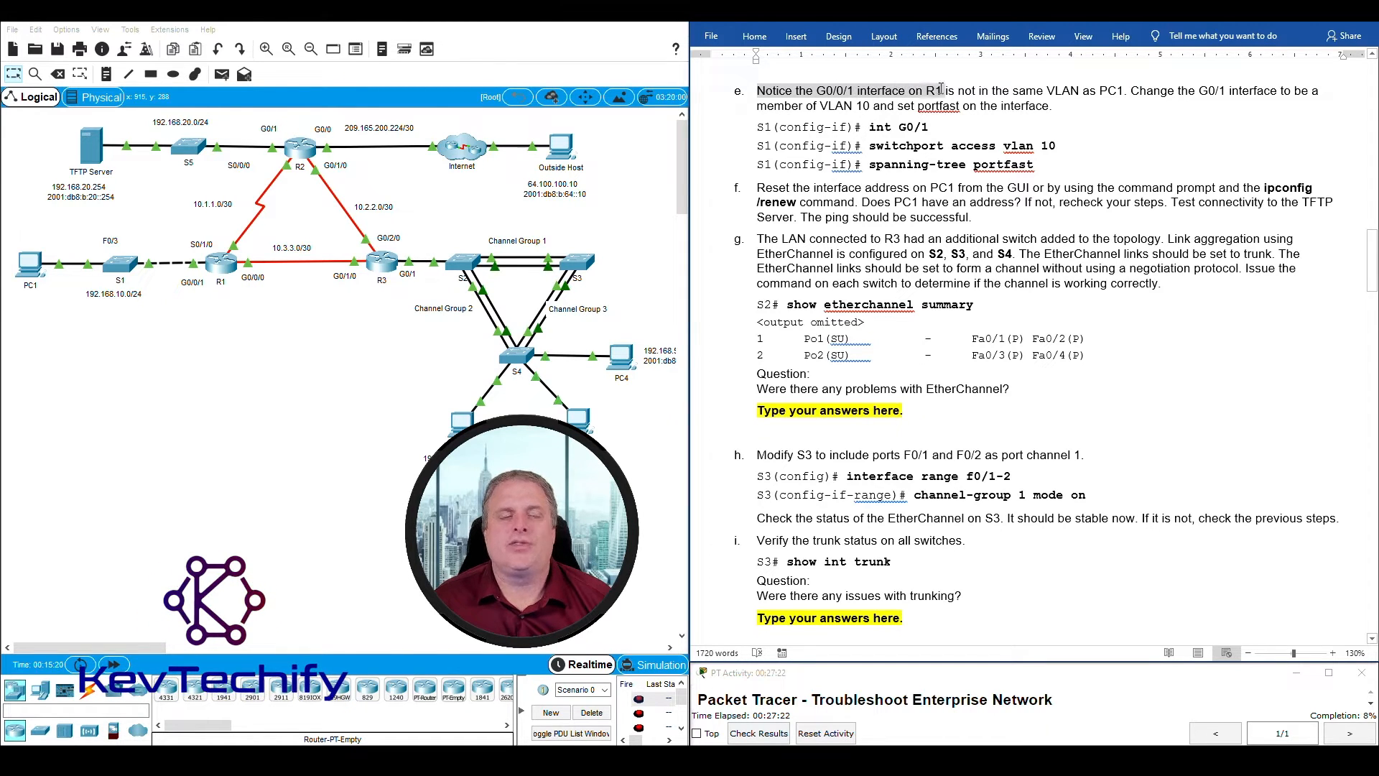
left_click(221, 262)
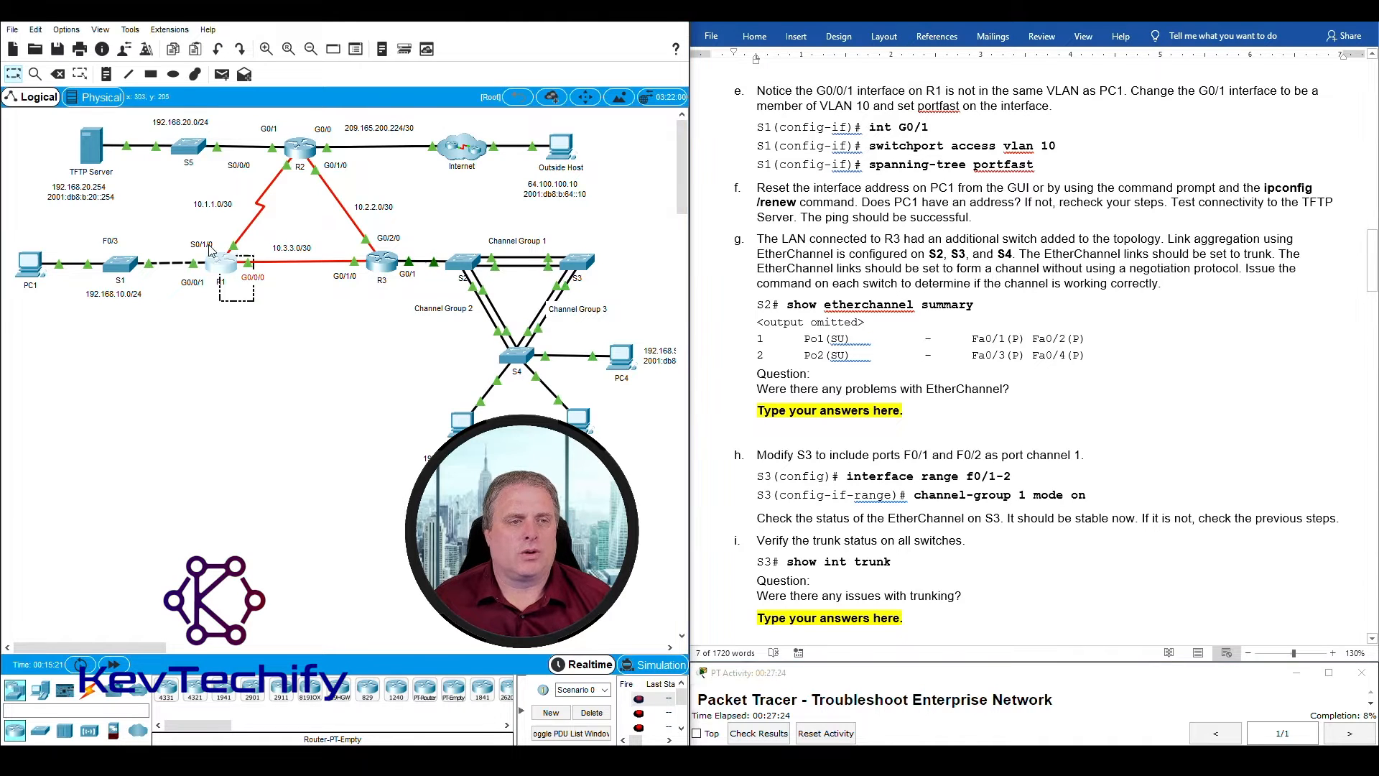
left_click_drag(220, 258, 301, 326)
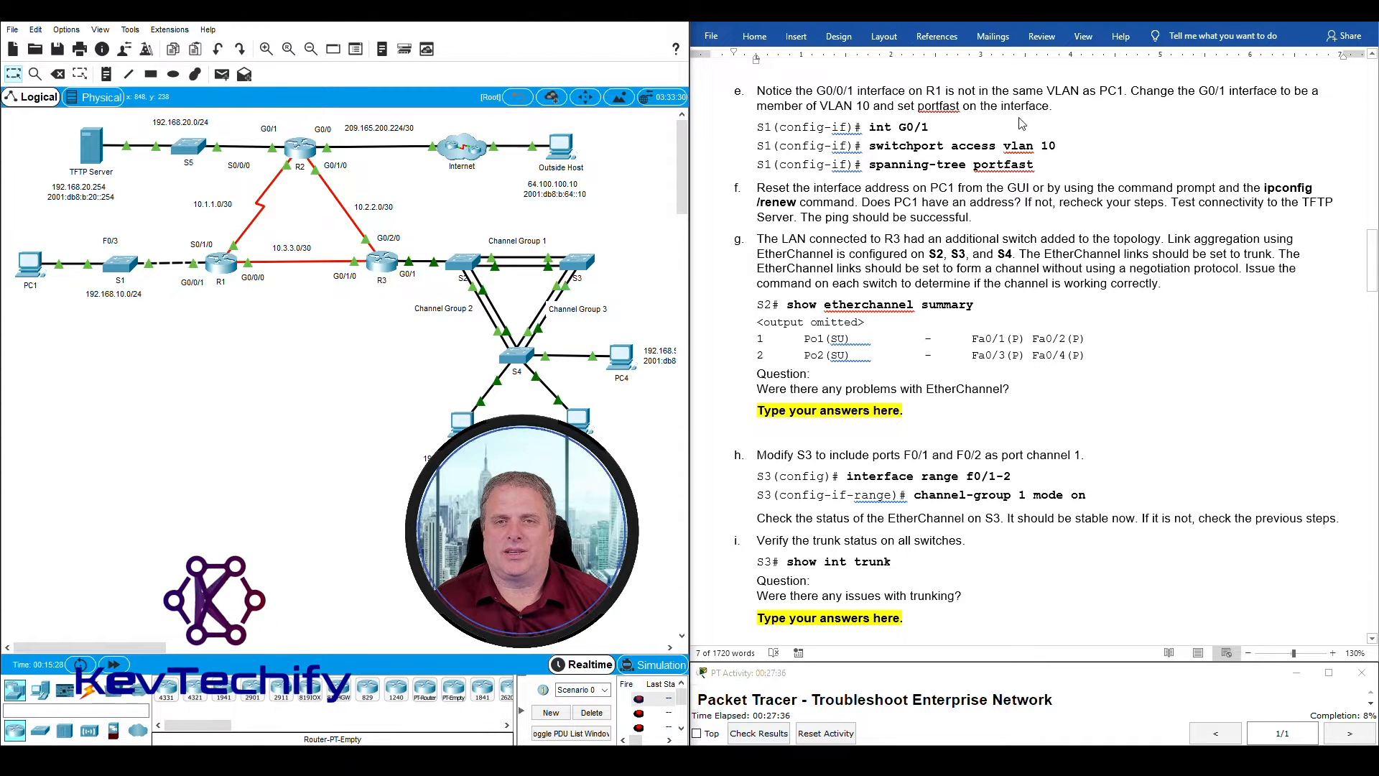
mouse_move(147, 306)
left_mouse_down()
mouse_move(75, 229)
mouse_move(167, 326)
left_mouse_up()
left_click_drag(138, 260, 165, 300)
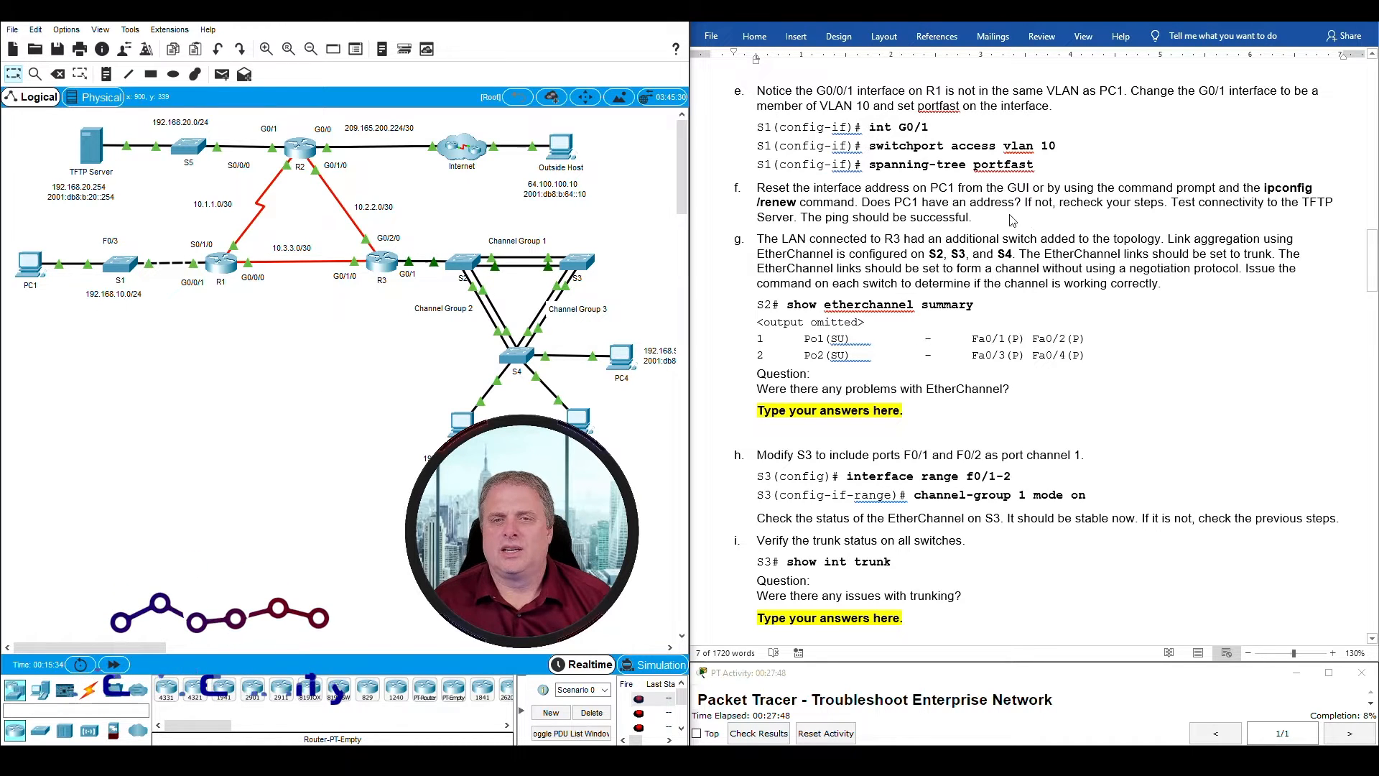
left_click(905, 195)
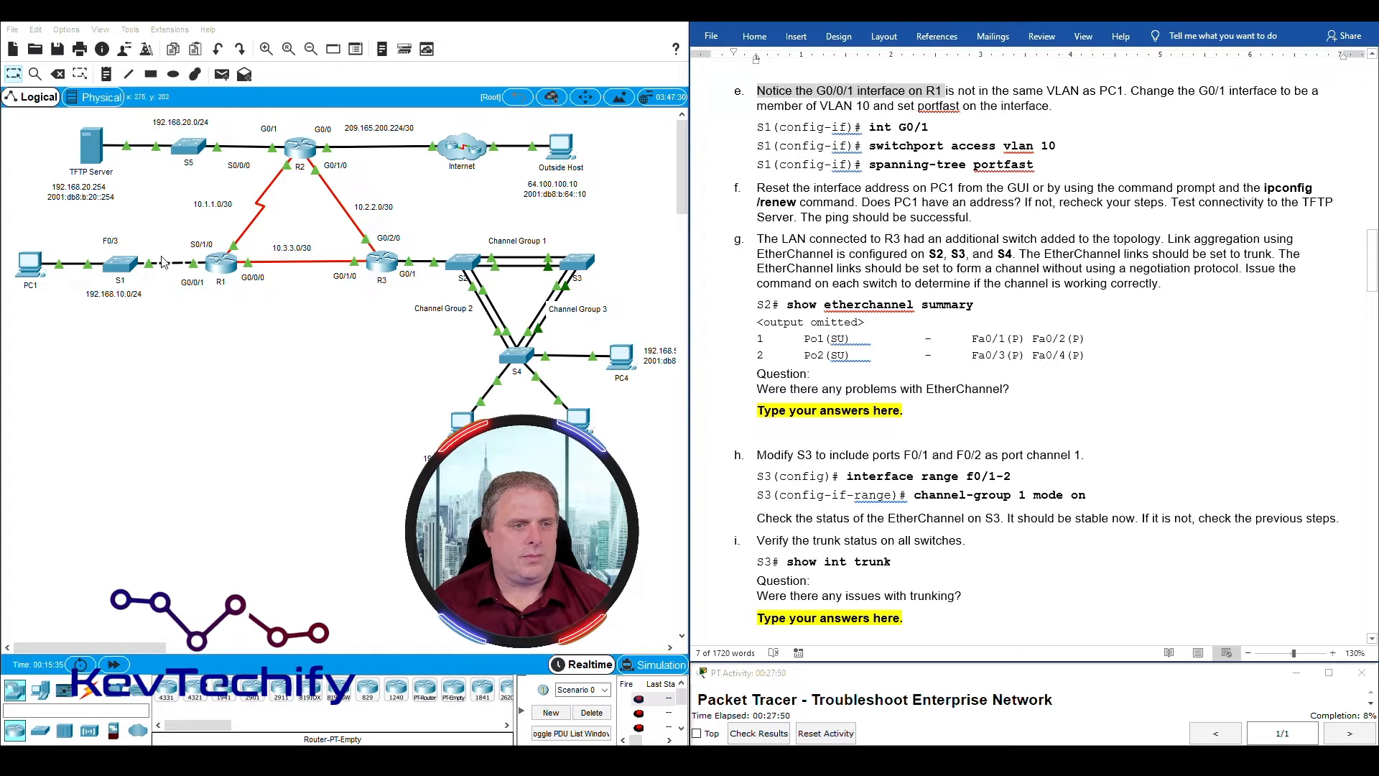
Step: Reopen S1's command line, enter global configuration mode with conf t, and open interface G0/1 with int g0/1
left_click(116, 268)
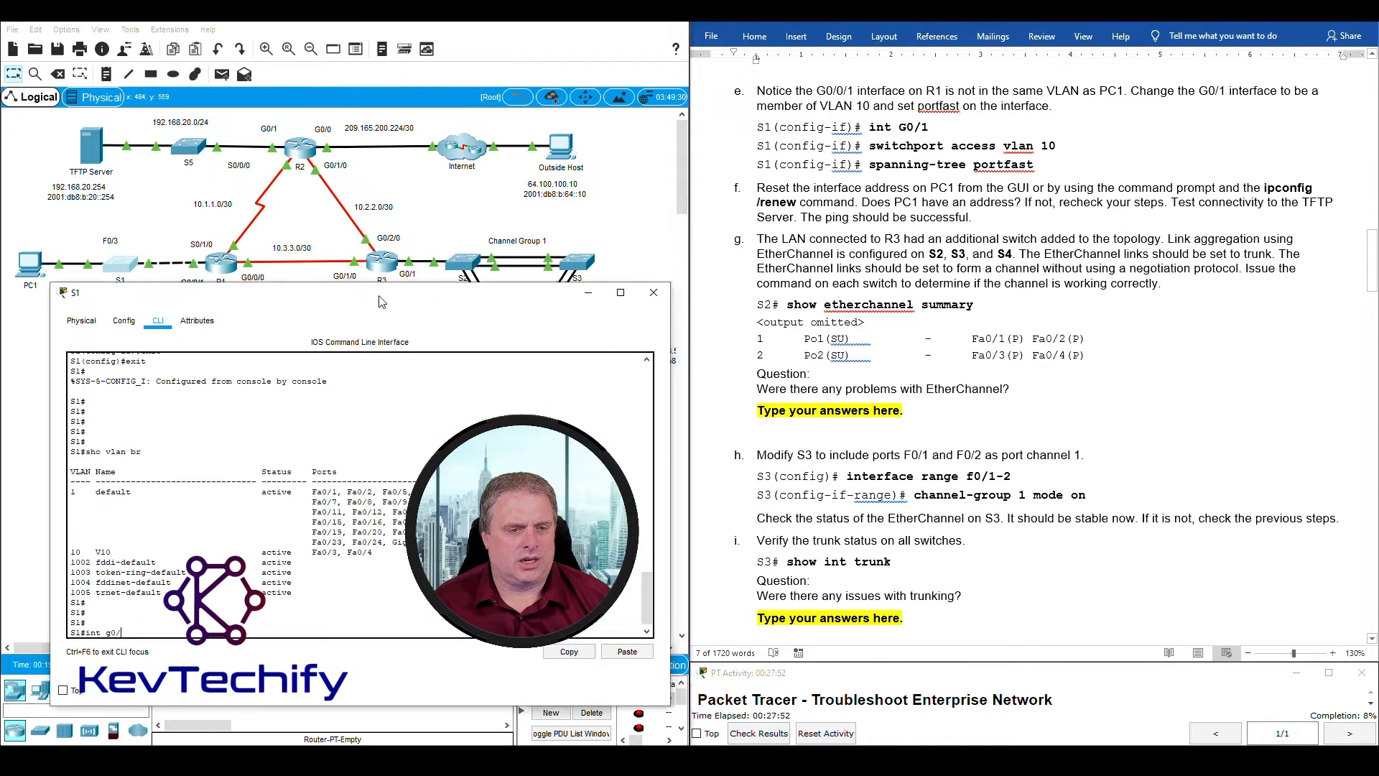
left_click_drag(343, 211, 349, 208)
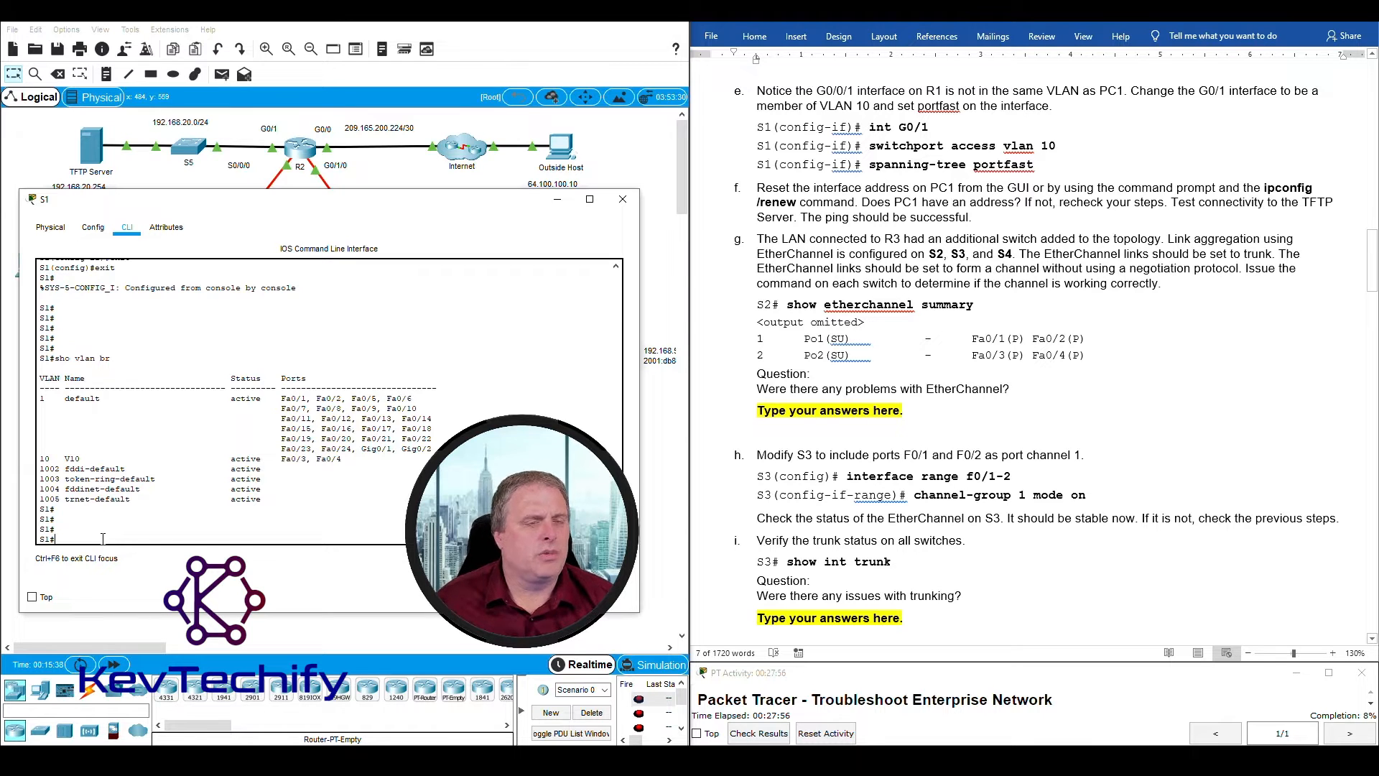
left_click_drag(387, 194, 405, 20)
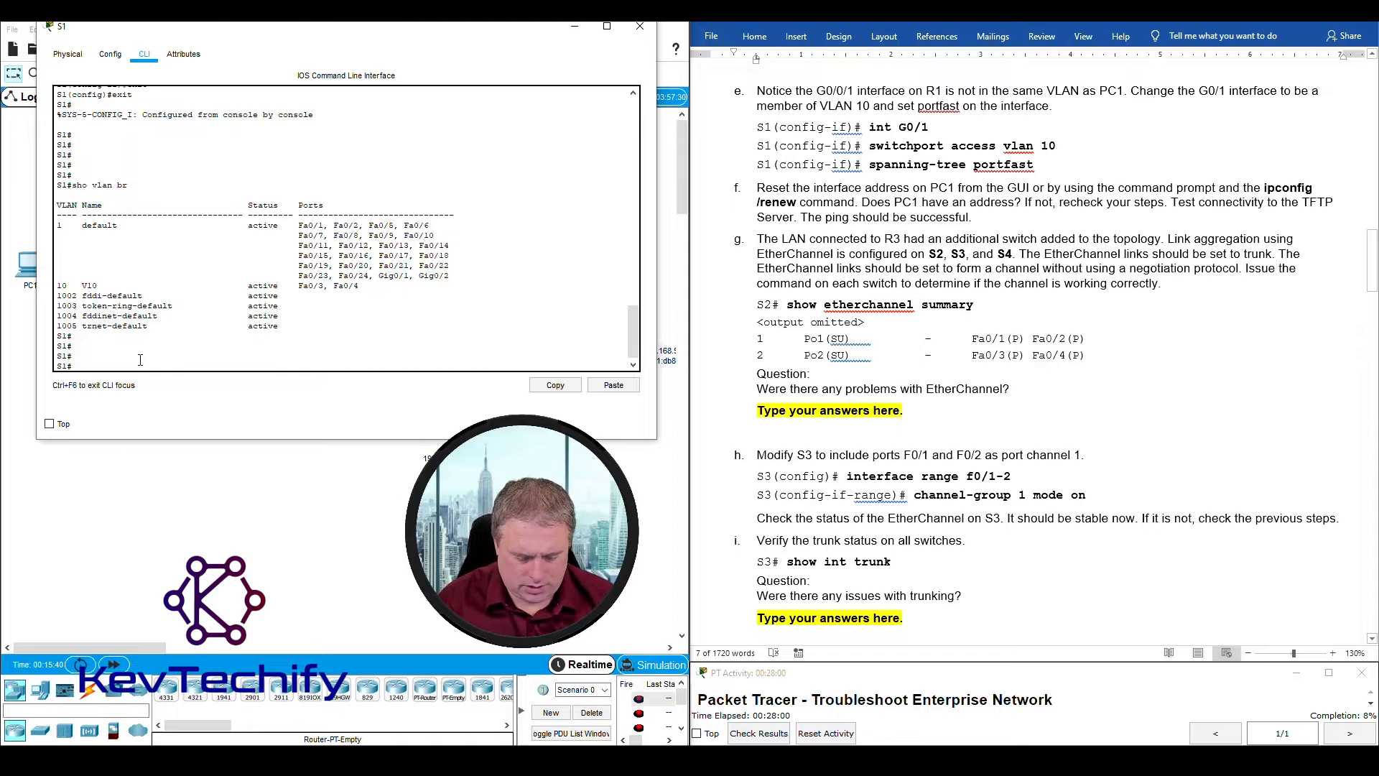
type("f t")
key("Return")
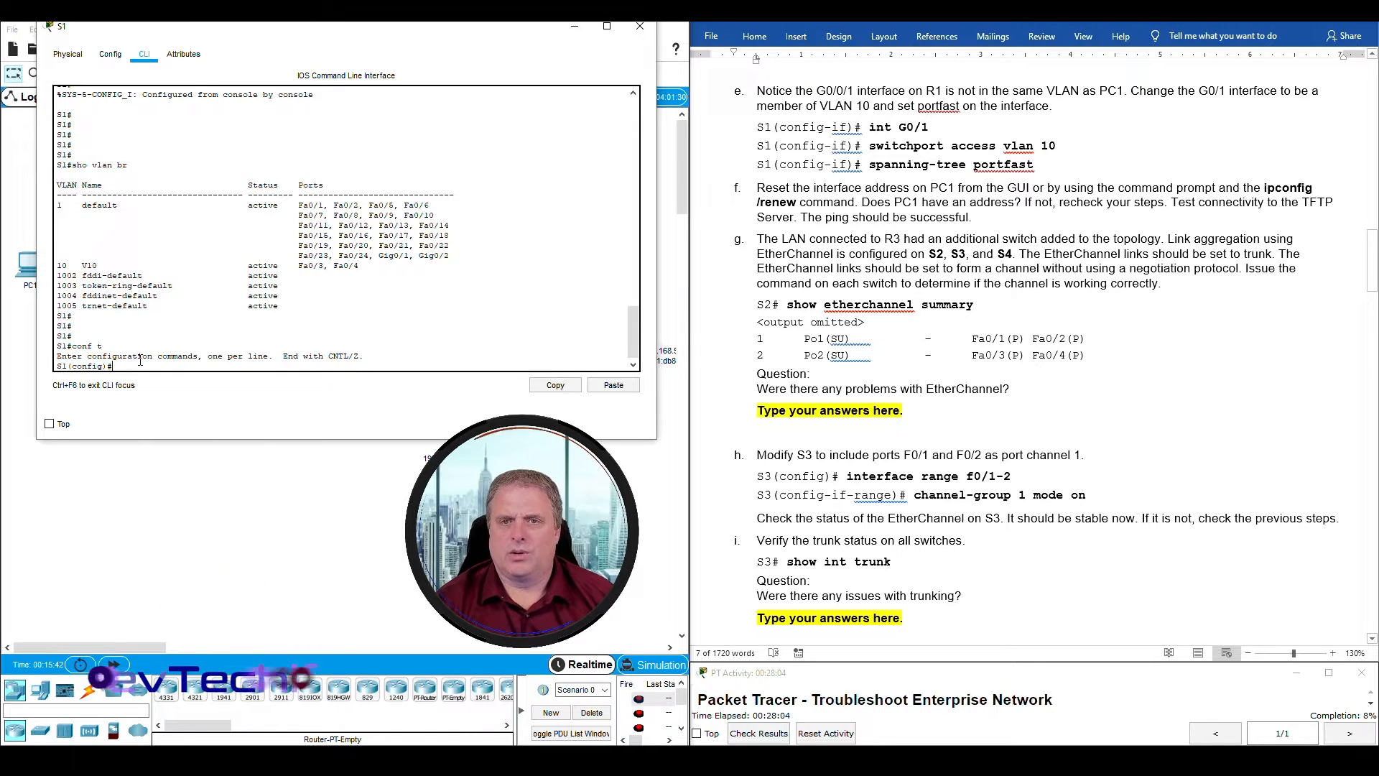
type("in")
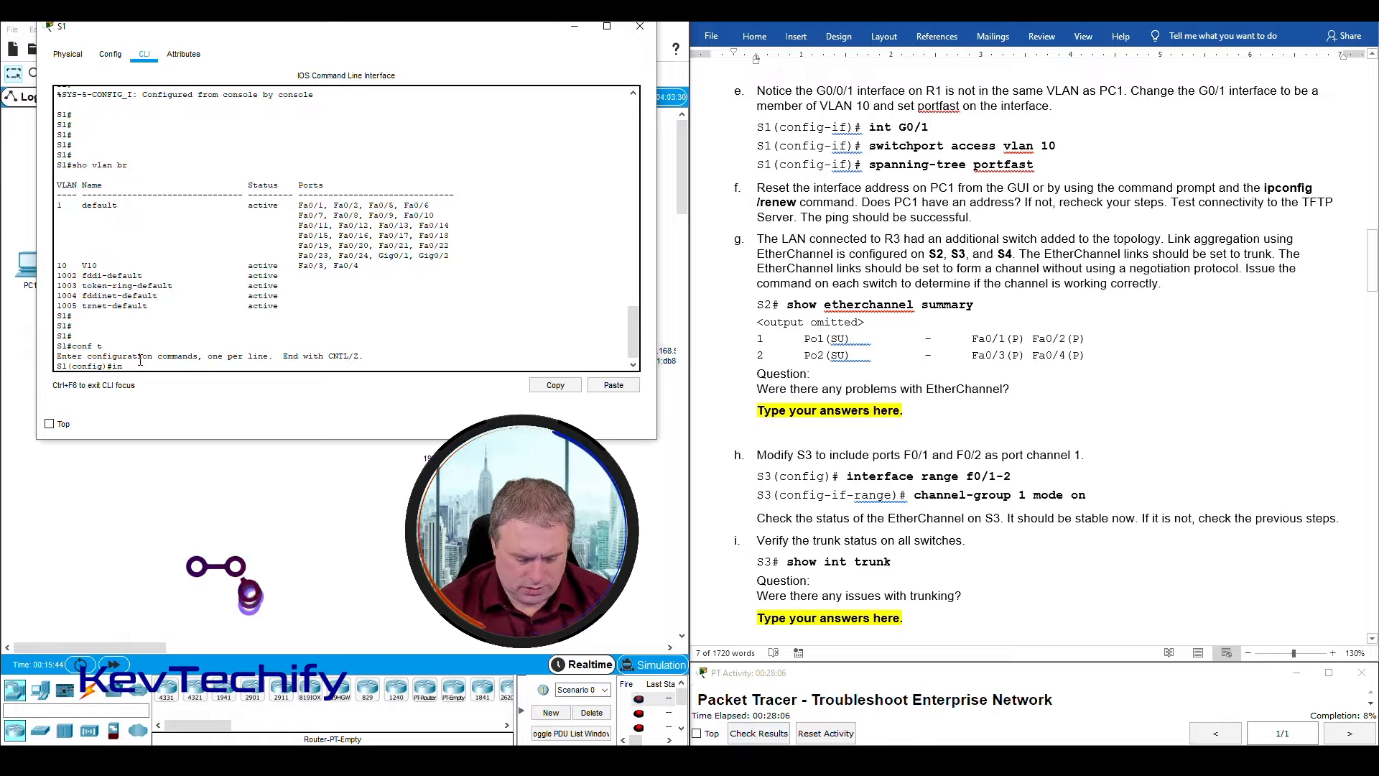
type("t g0/1")
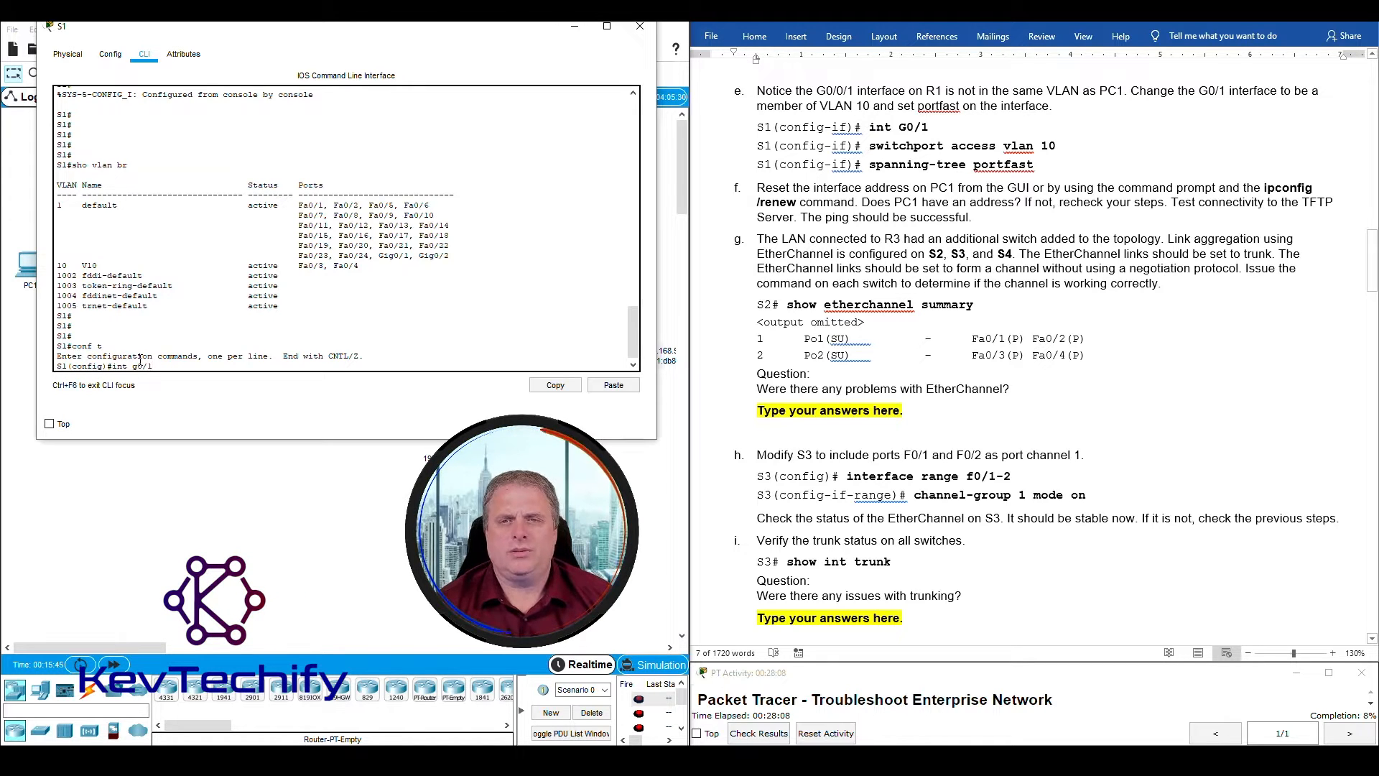
key("Return")
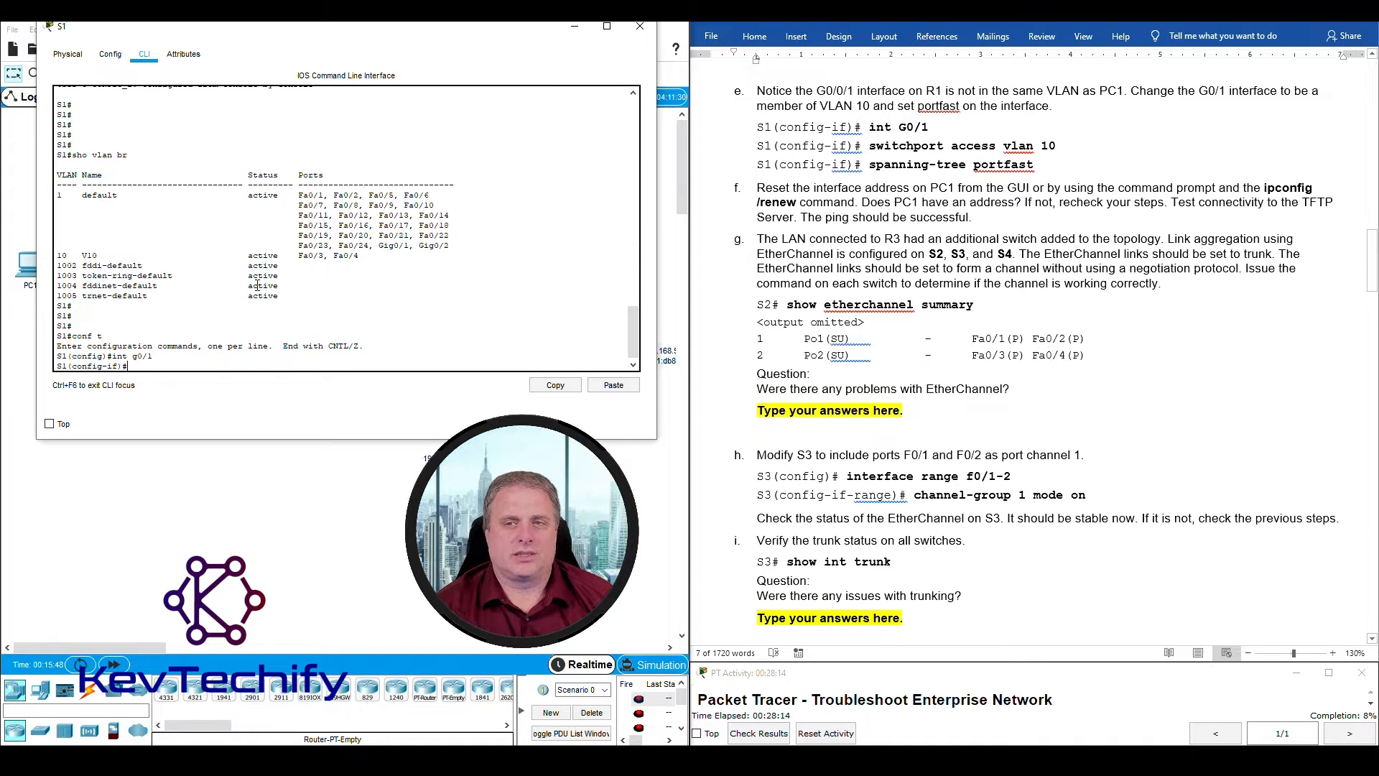
Step: Assign S1's G0/1 interface to VLAN 10 with switchport access vlan 10
type("switc")
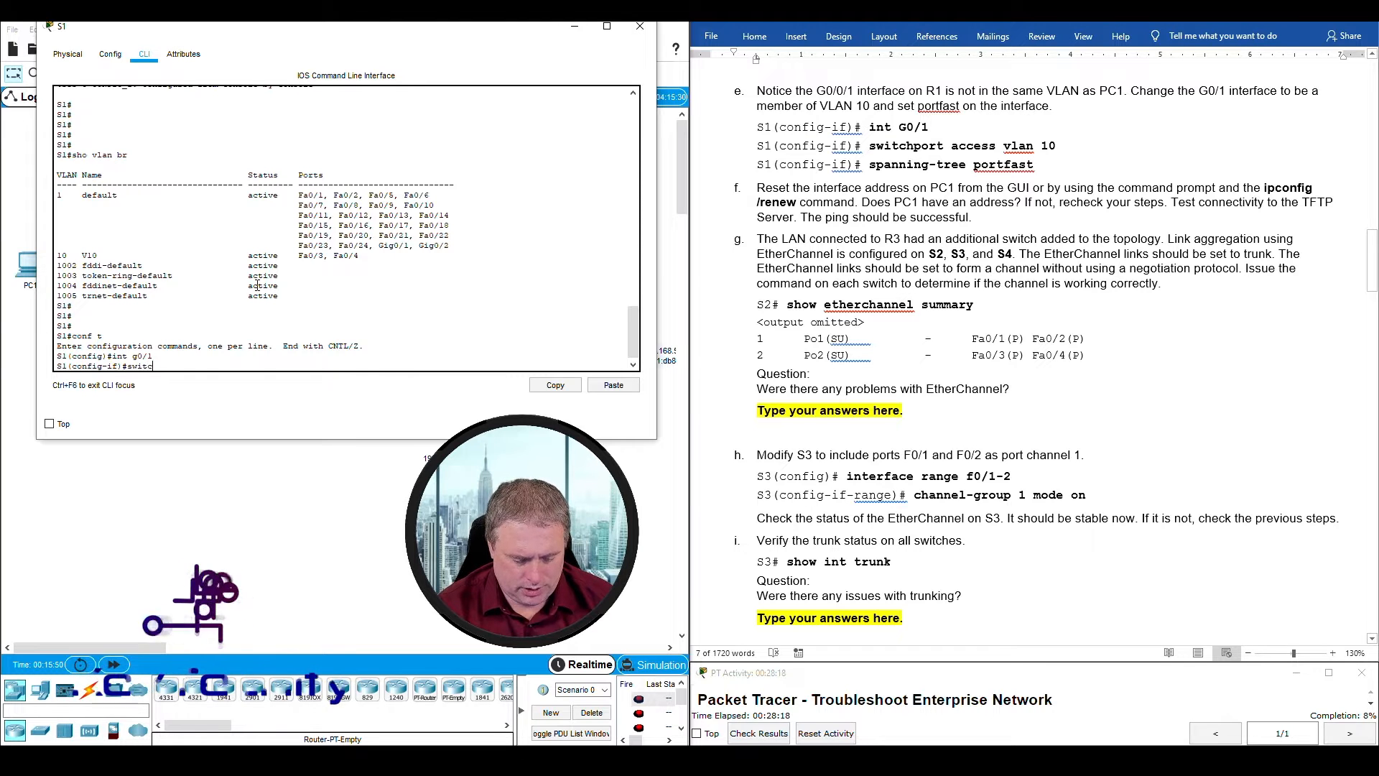
type("hpo")
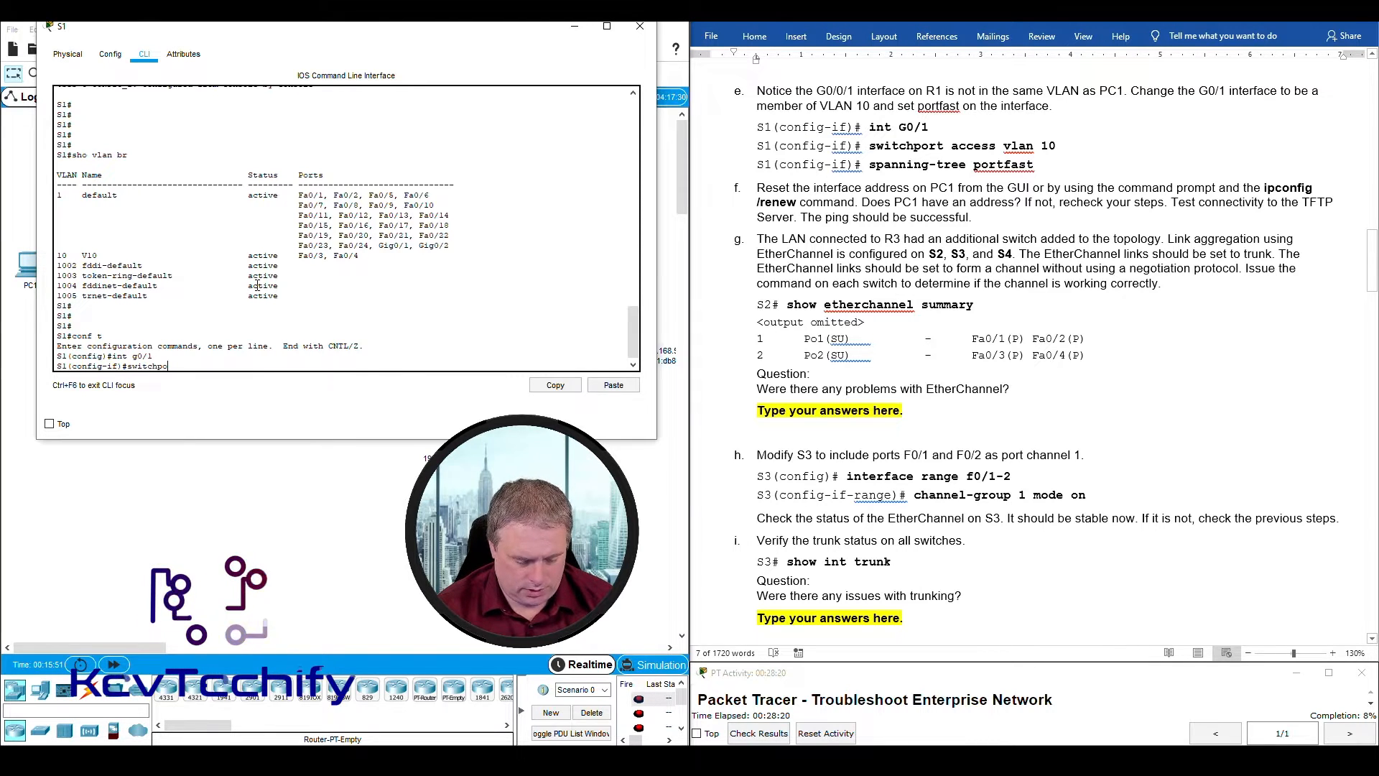
type("rt ac")
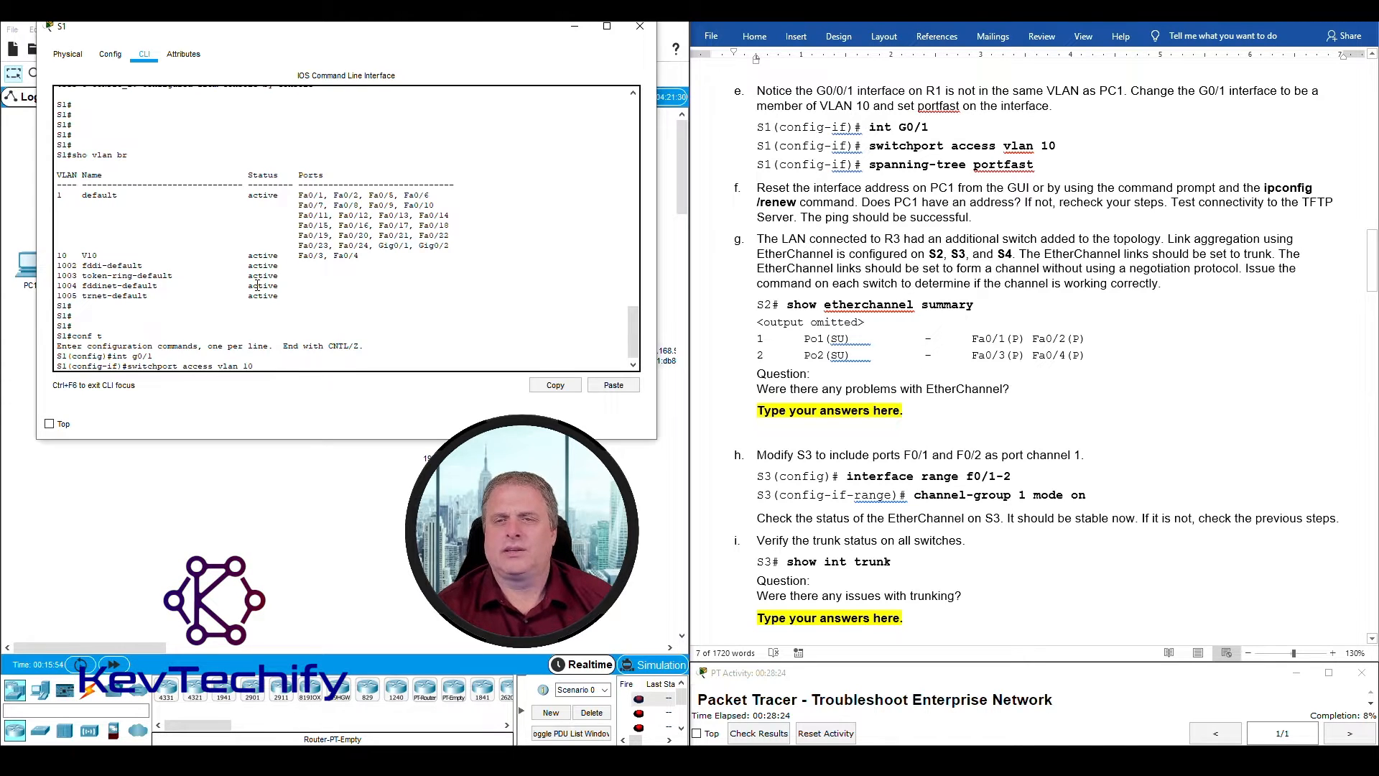
type("cess vlan 10")
key("Return")
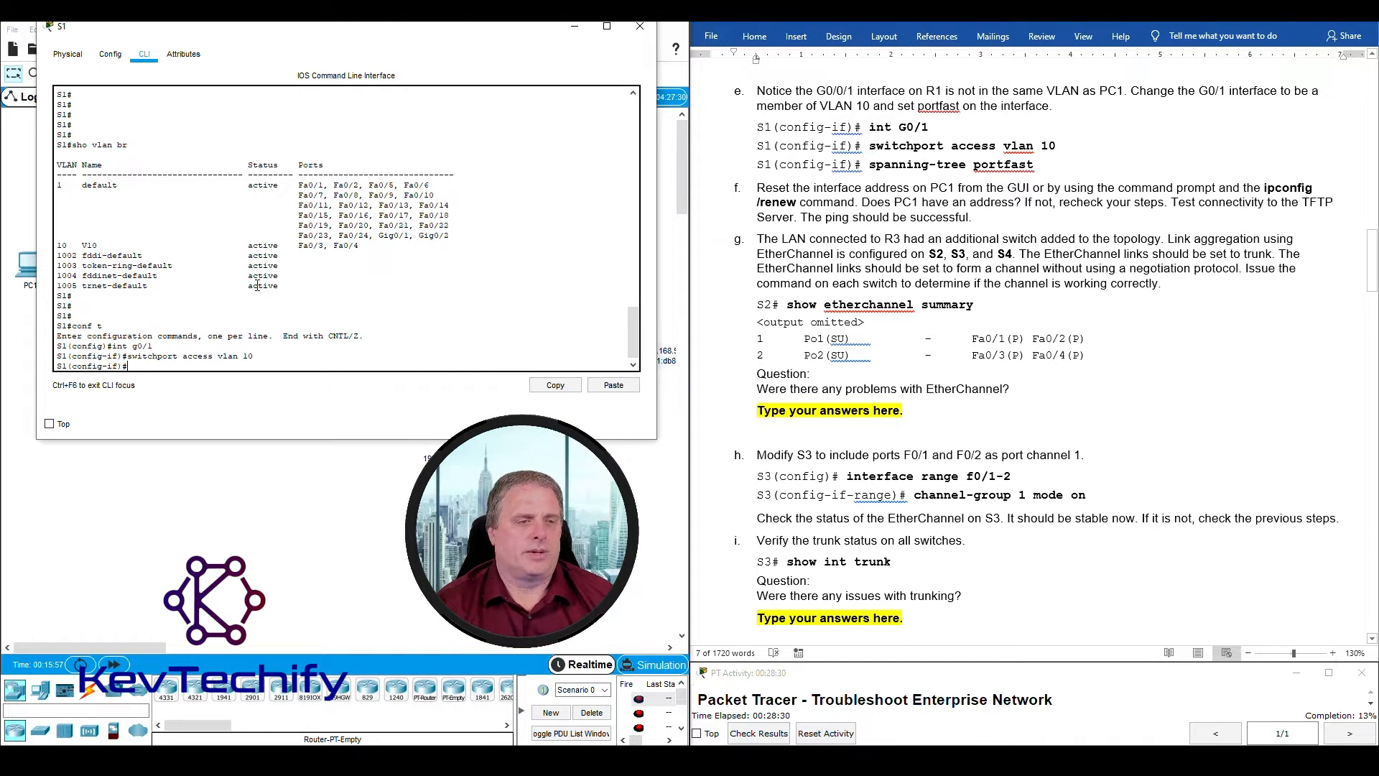
Step: Enable spanning-tree portfast on S1's G0/1 interface and review the resulting command output
type("span")
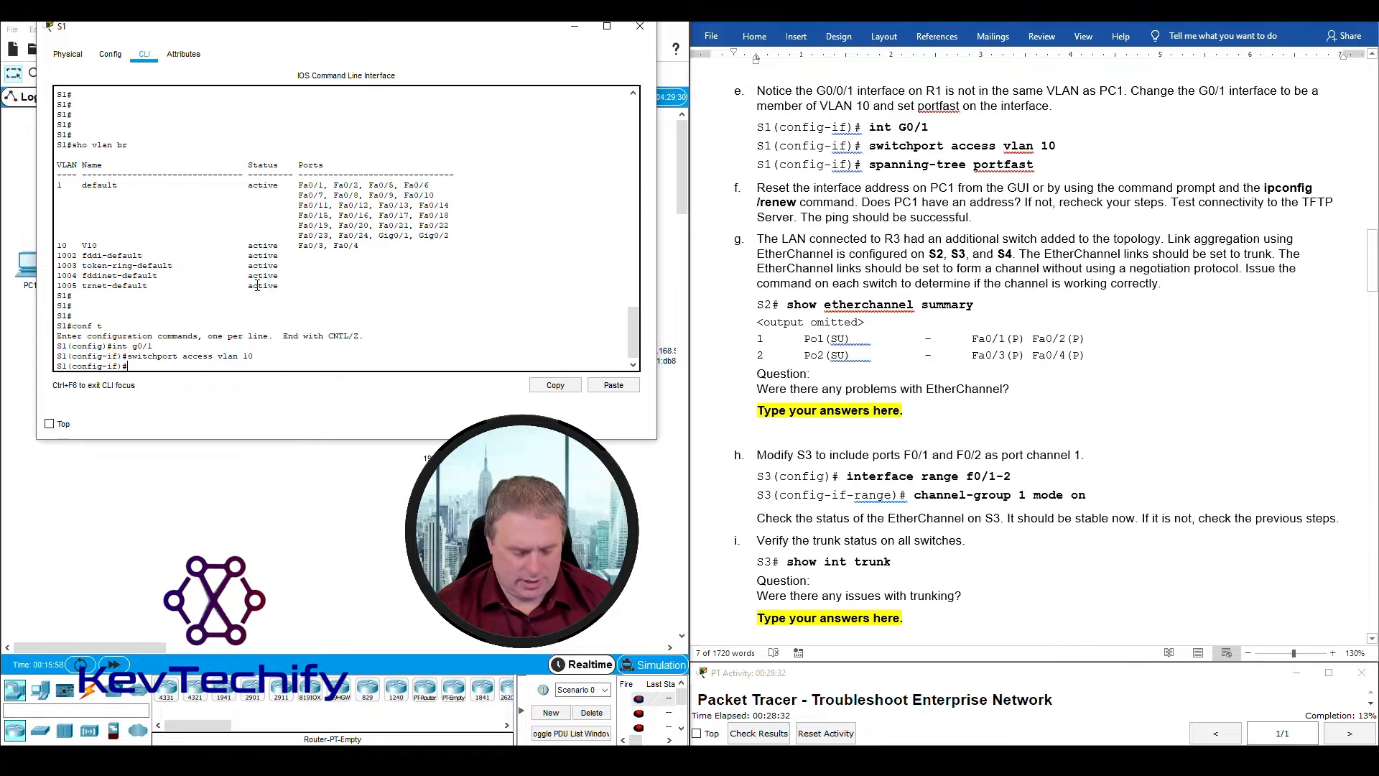
type("ning")
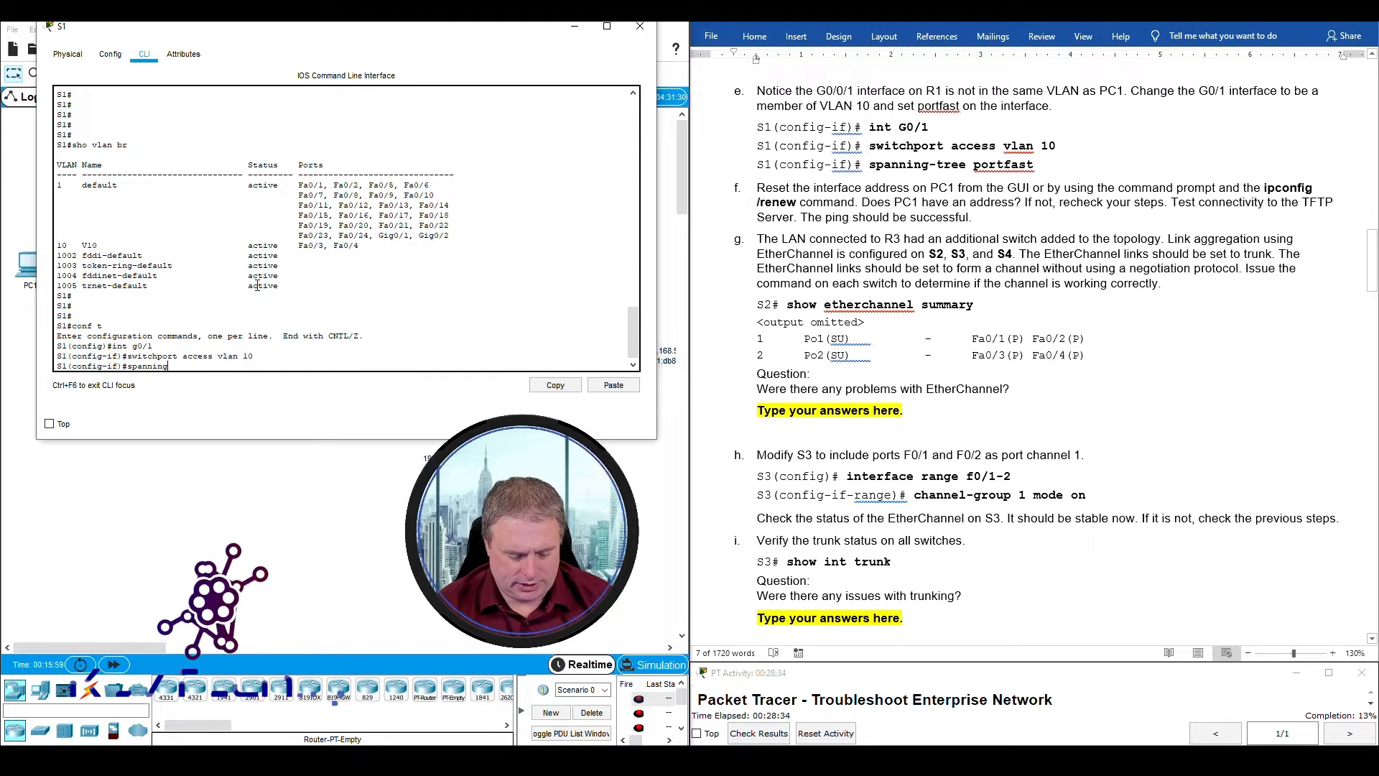
type("-tree poe")
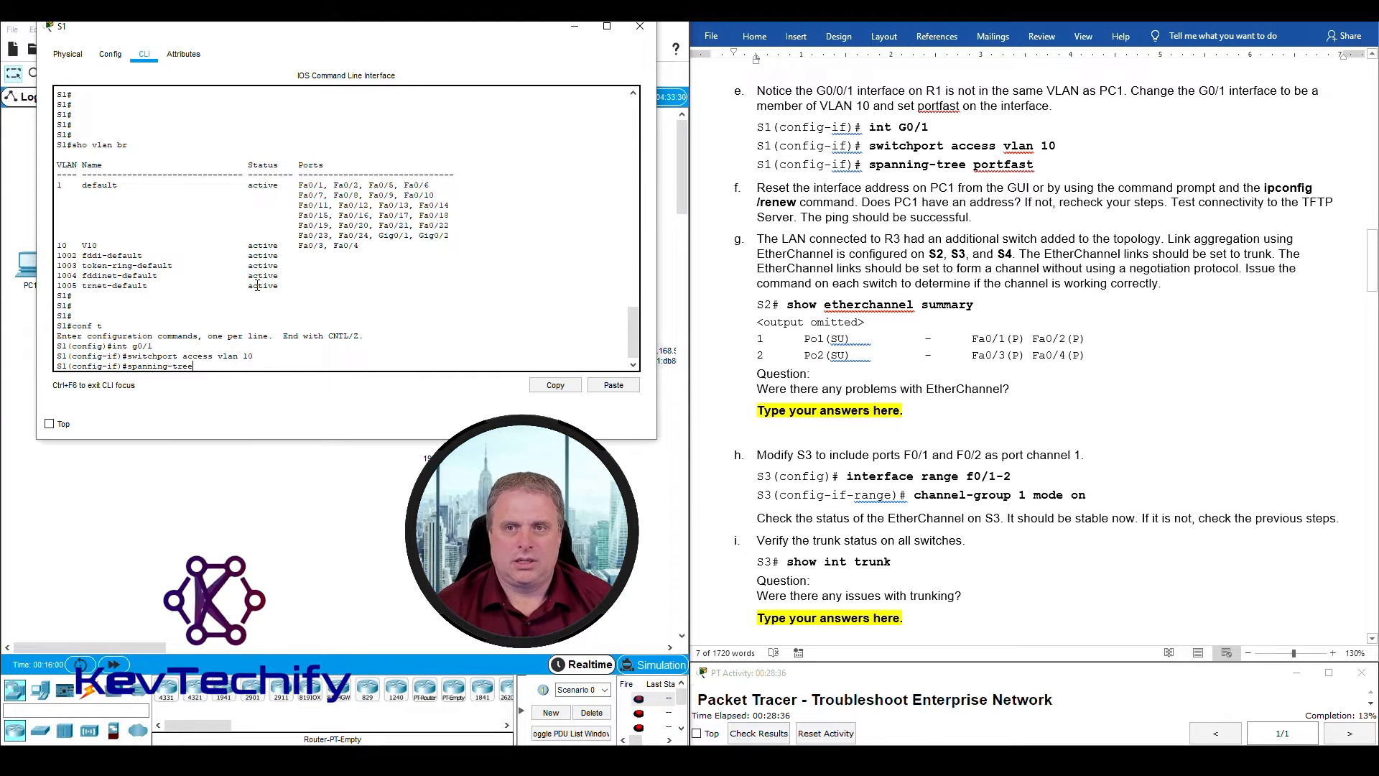
key("BackSpace")
type("rtfast")
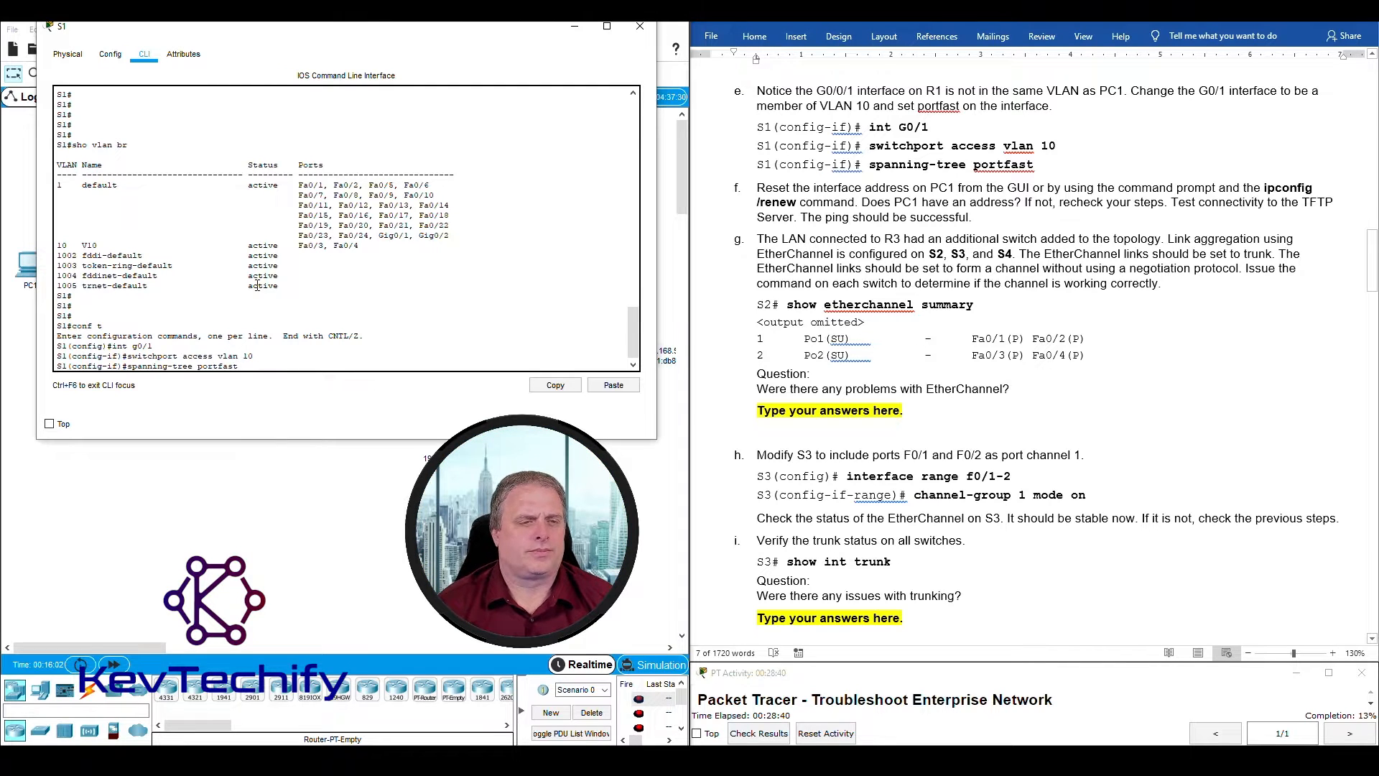
key("Return")
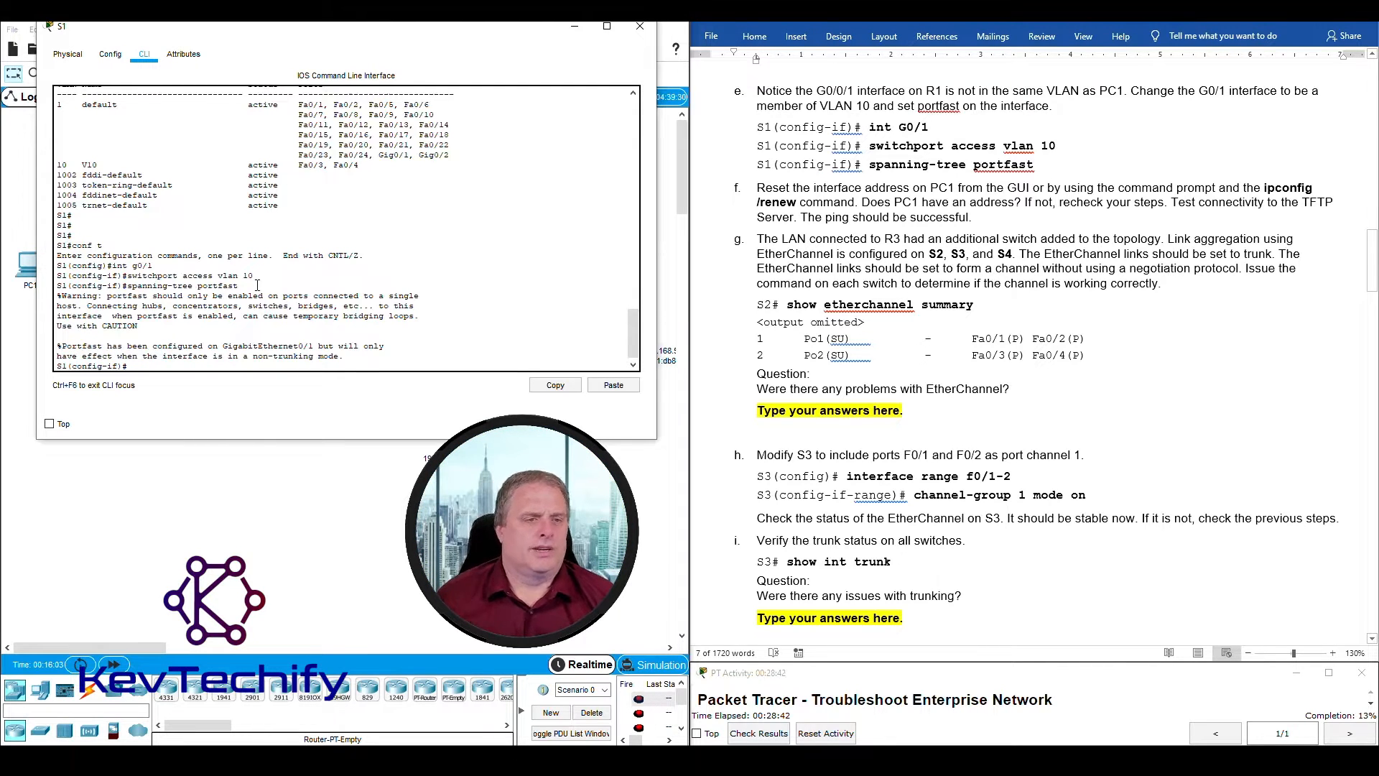
left_click_drag(58, 295, 407, 361)
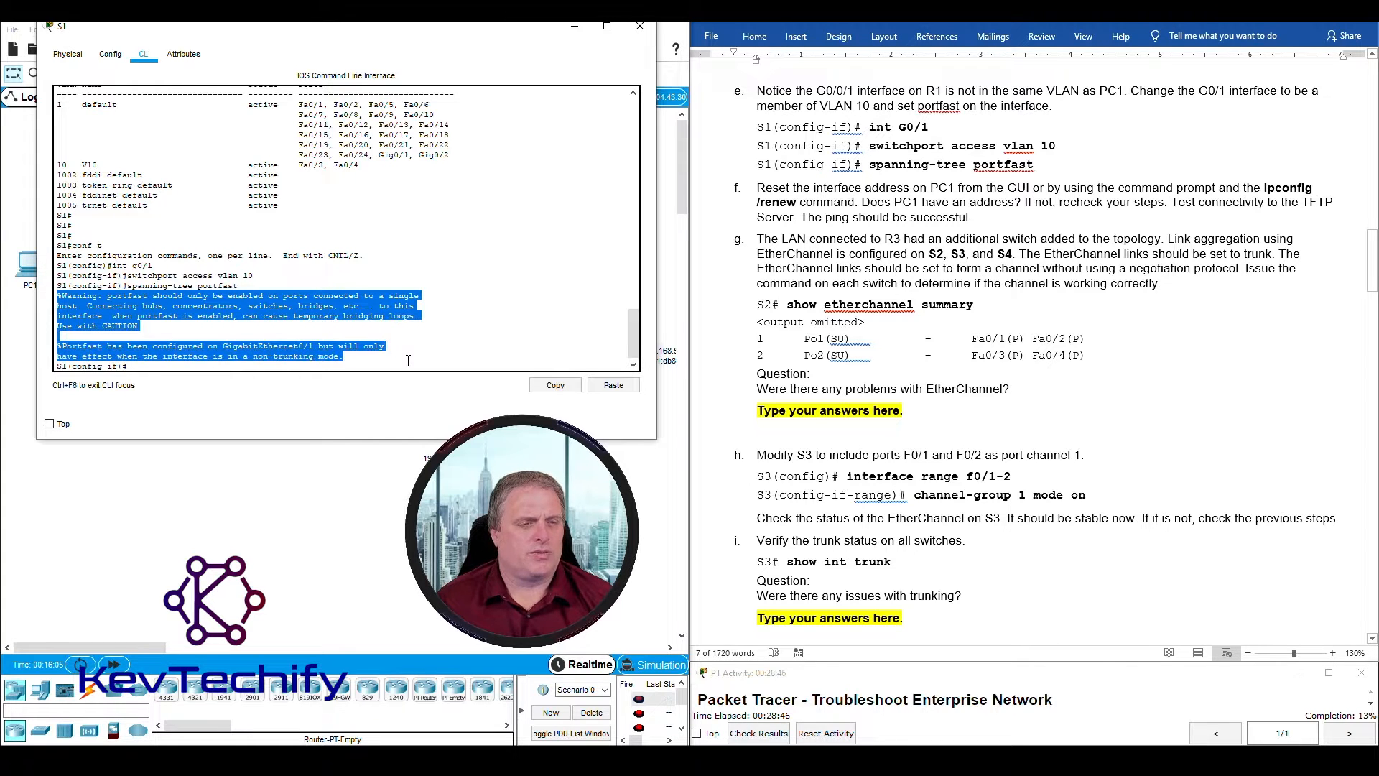
left_click(339, 358)
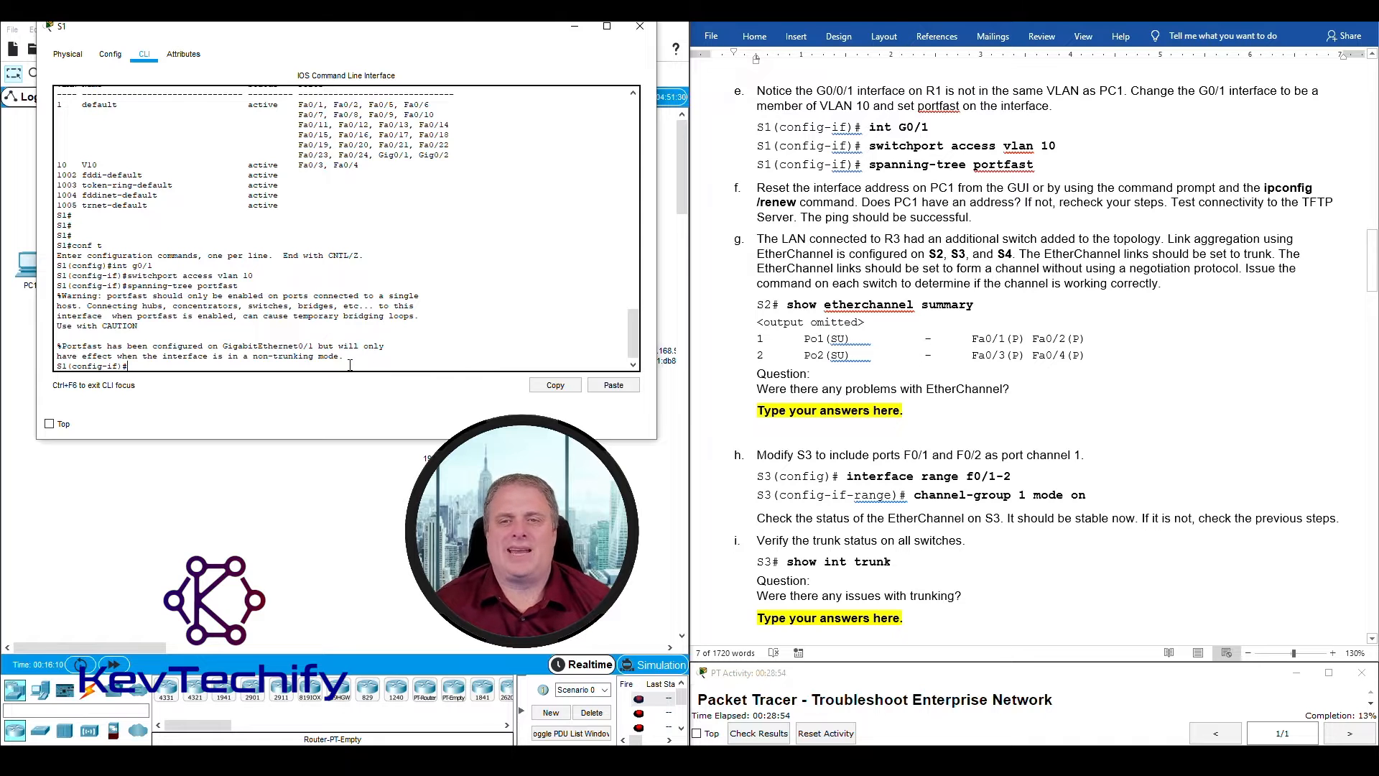
Step: Highlight the sentence in instruction f about resetting PC1's interface address from the GUI or with ipconfig /renew
left_click(769, 186)
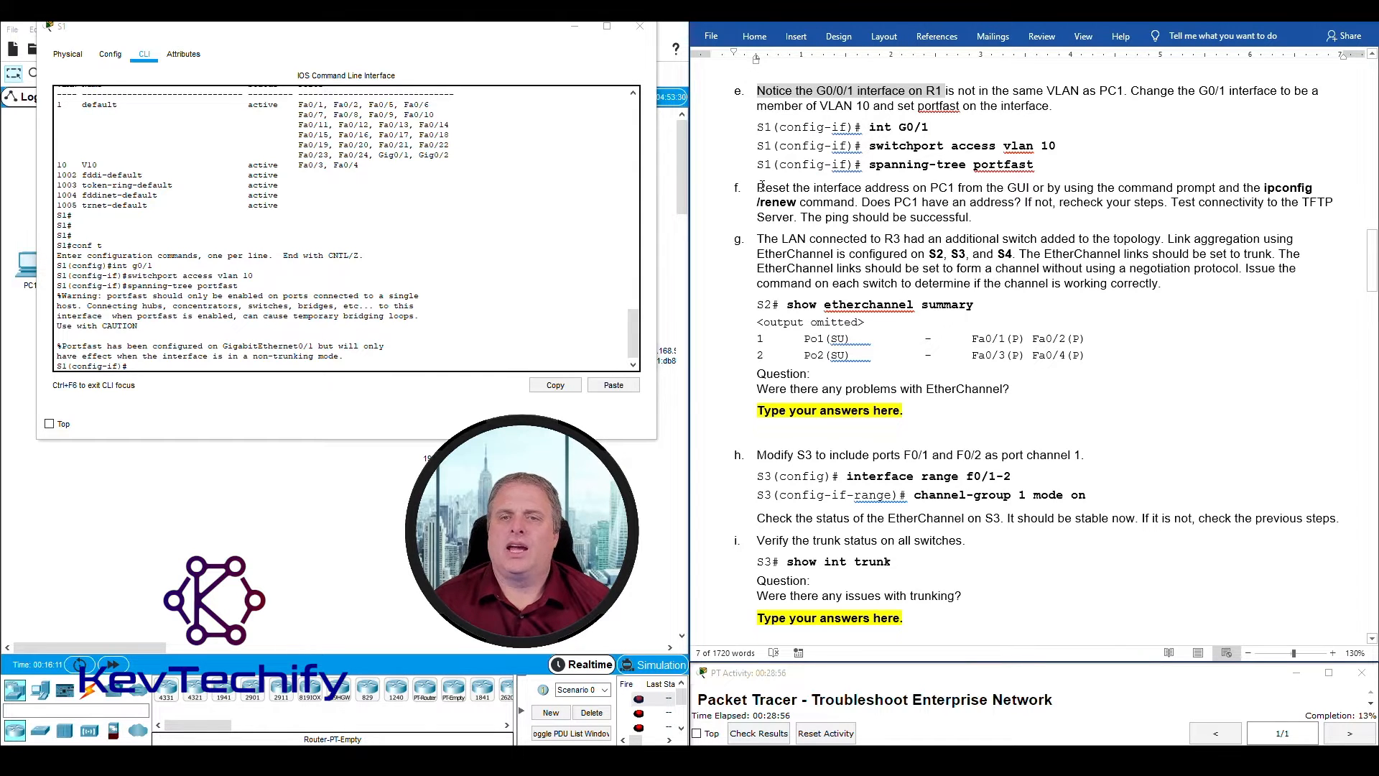
left_click(759, 187)
left_click_drag(770, 189, 1011, 188)
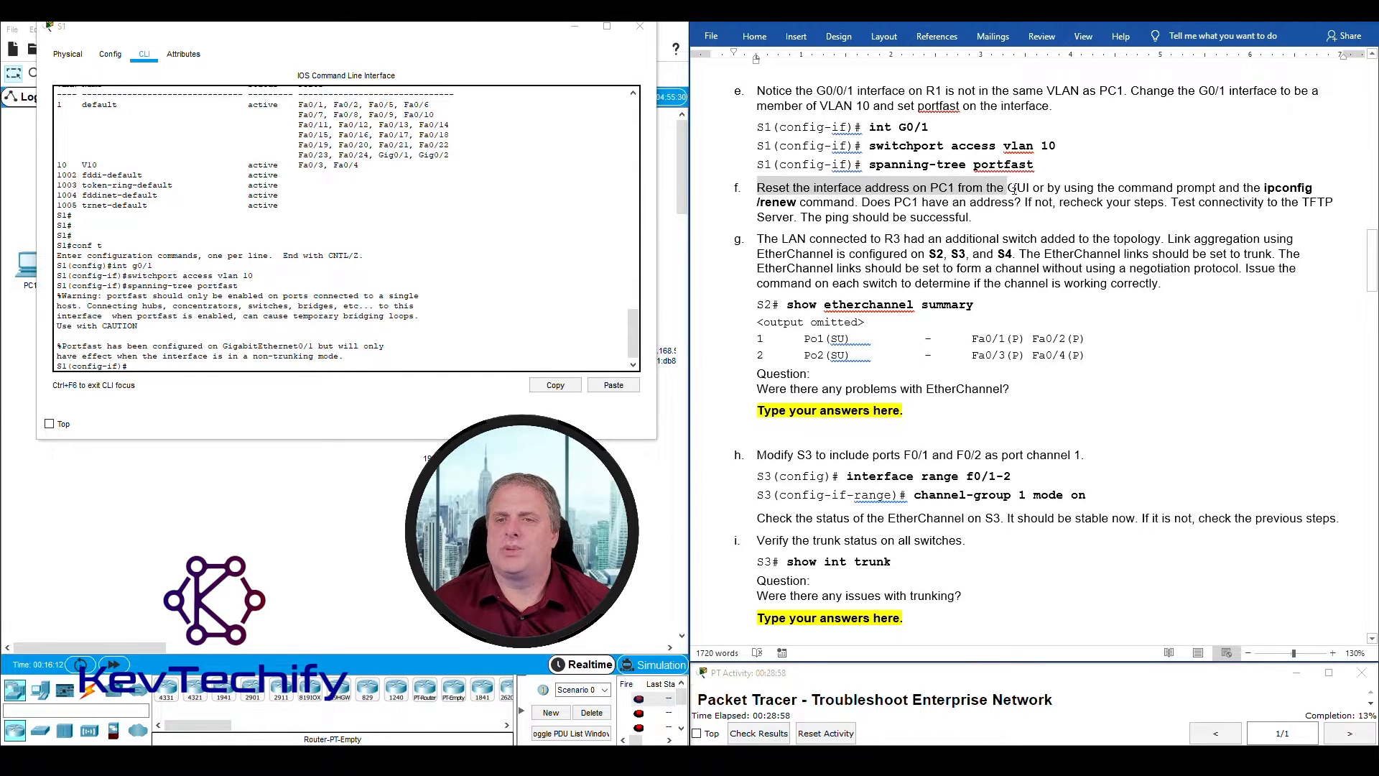
left_click_drag(1098, 188, 855, 203)
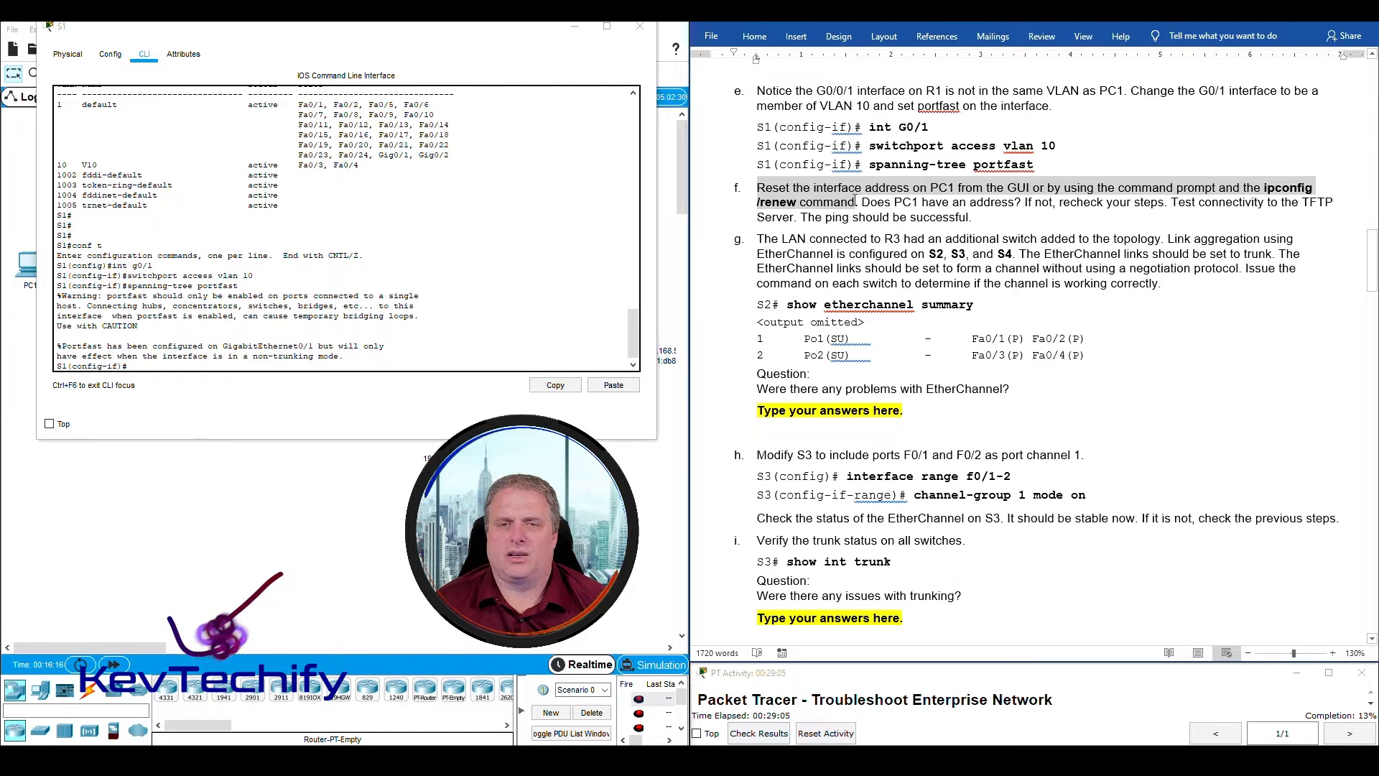
Step: Put S1's window away, renew PC1's address with ipconfig /renew in its Command Prompt, and check the assigned IP address
left_click(575, 28)
left_click(31, 264)
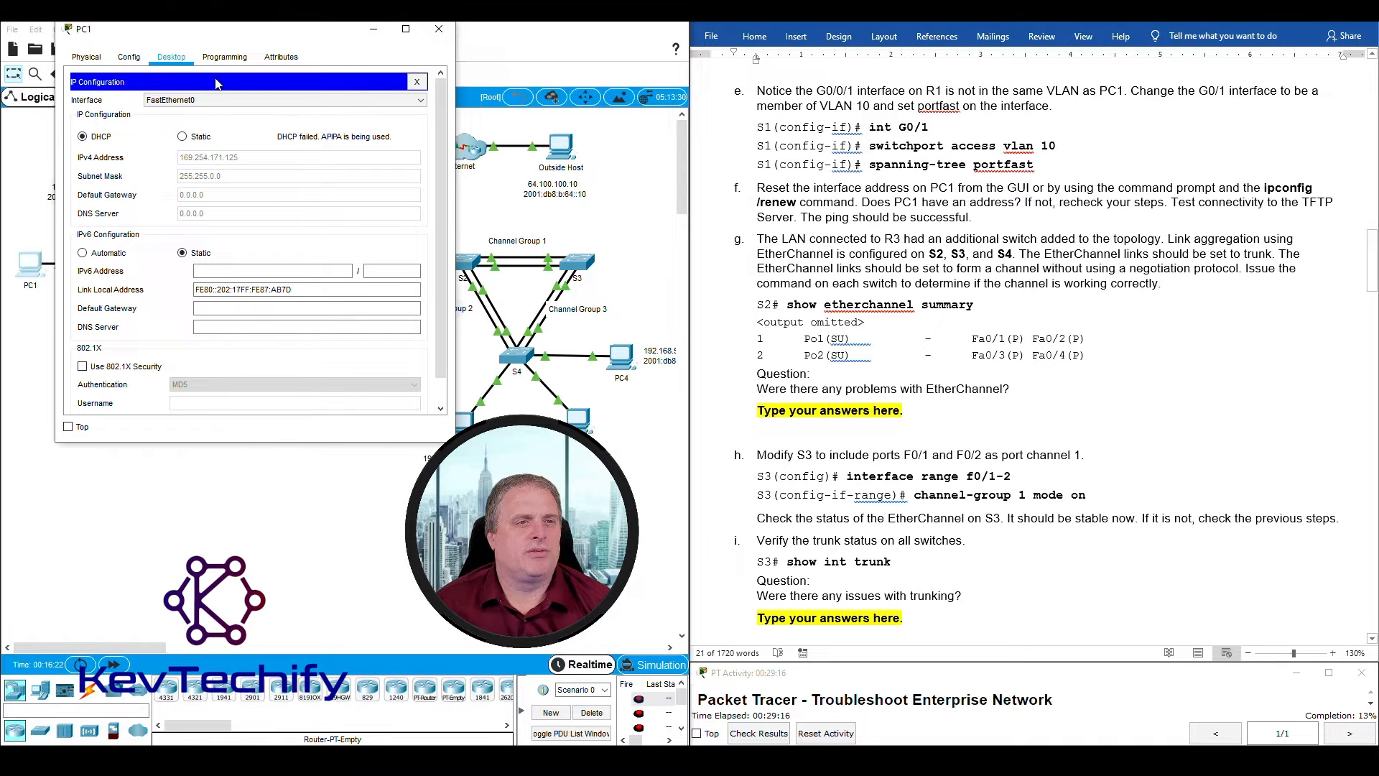
left_click(416, 83)
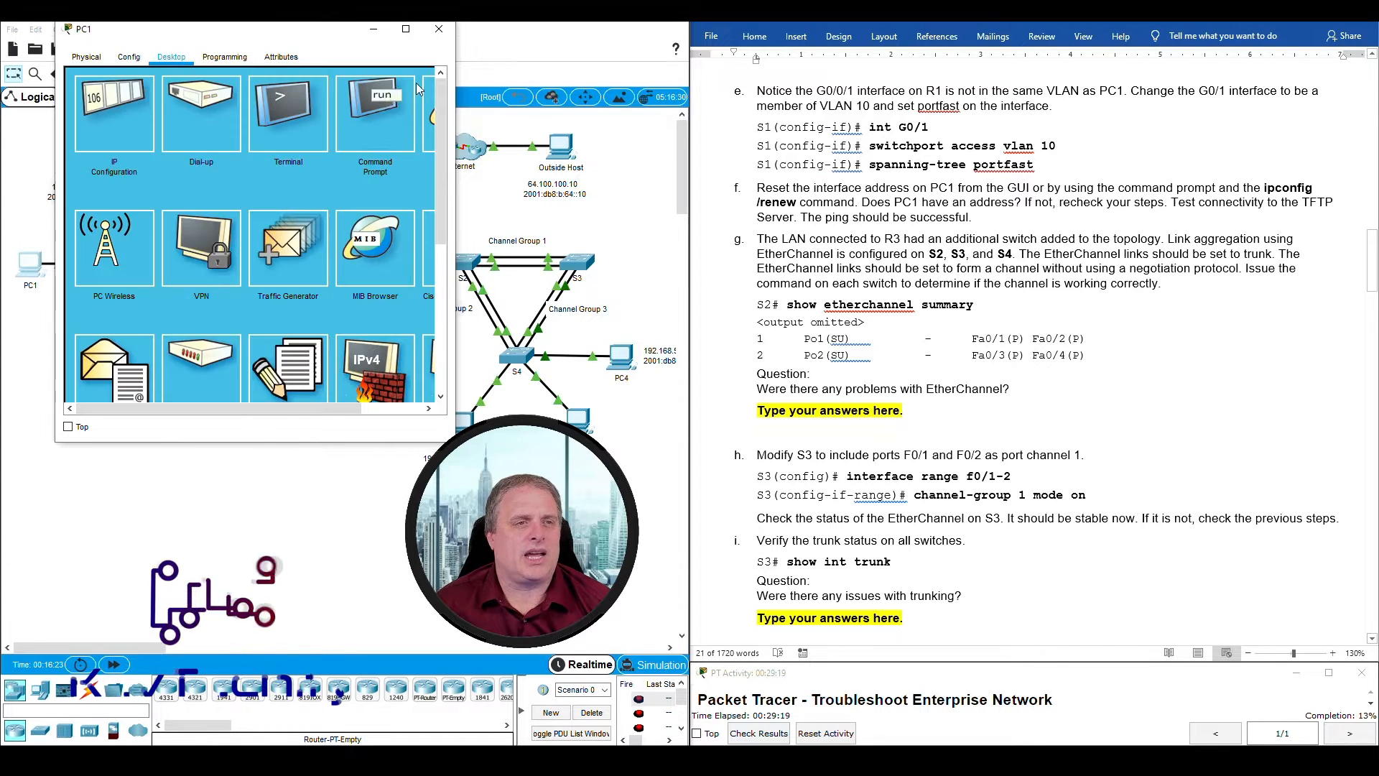
left_click(376, 101)
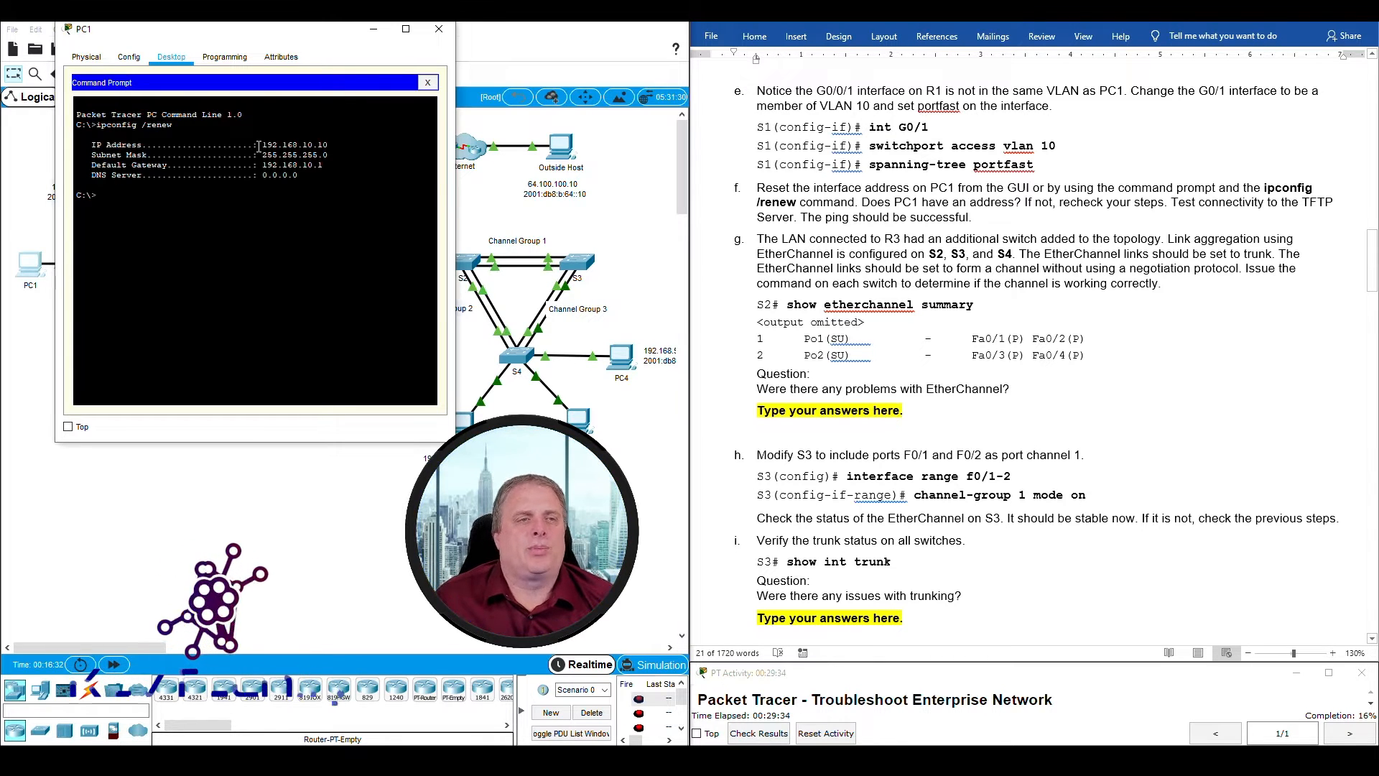
left_click_drag(258, 142, 306, 141)
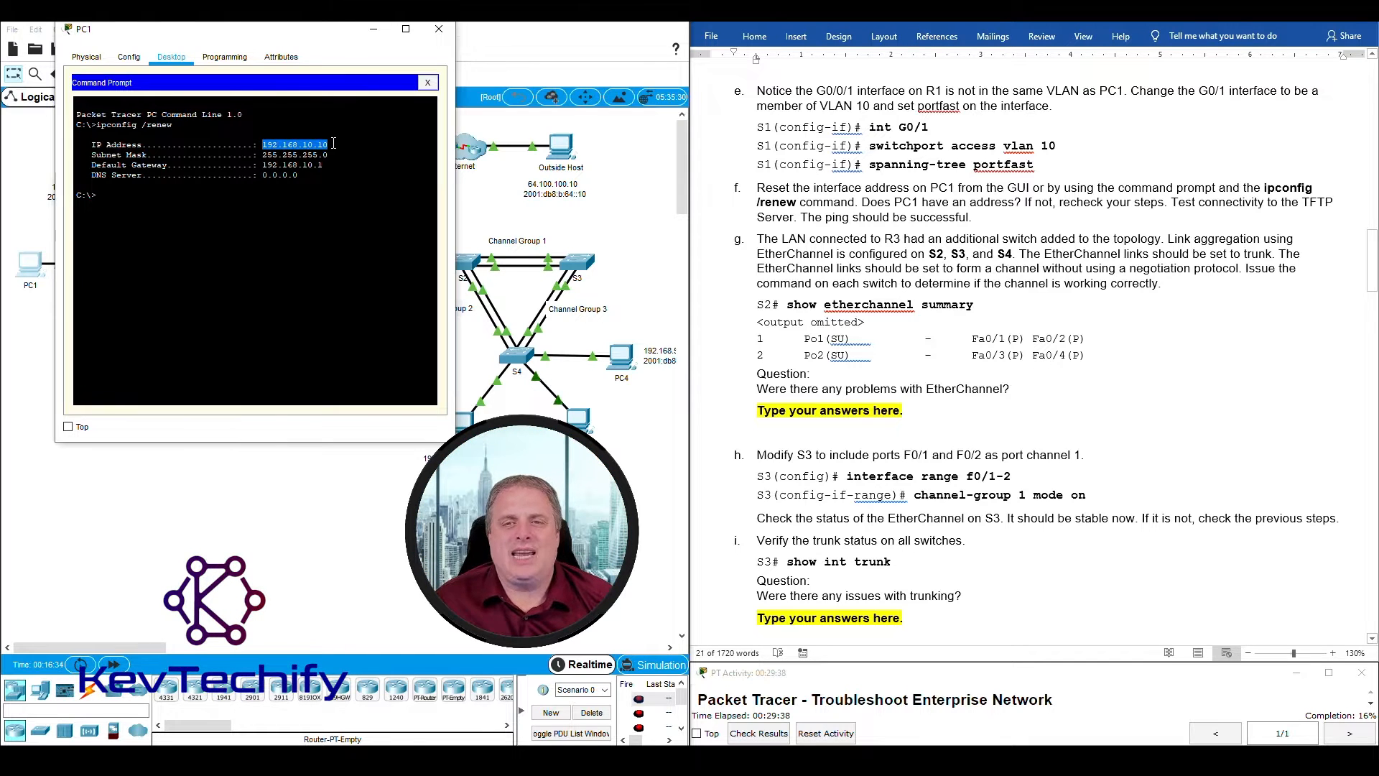
Step: Read the rest of instruction f, covering PC1's address and the connectivity test to the TFTP Server
left_click(885, 204)
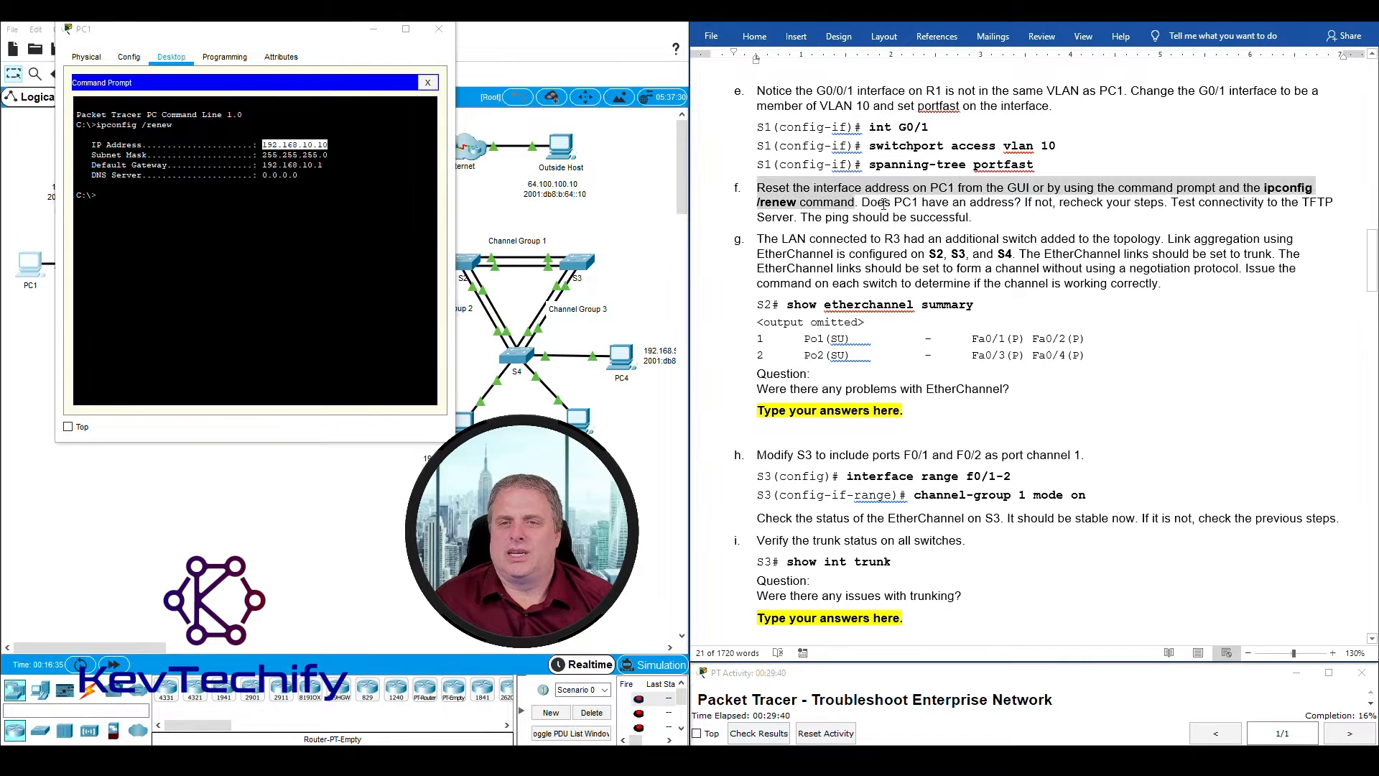
left_click_drag(861, 204, 1003, 201)
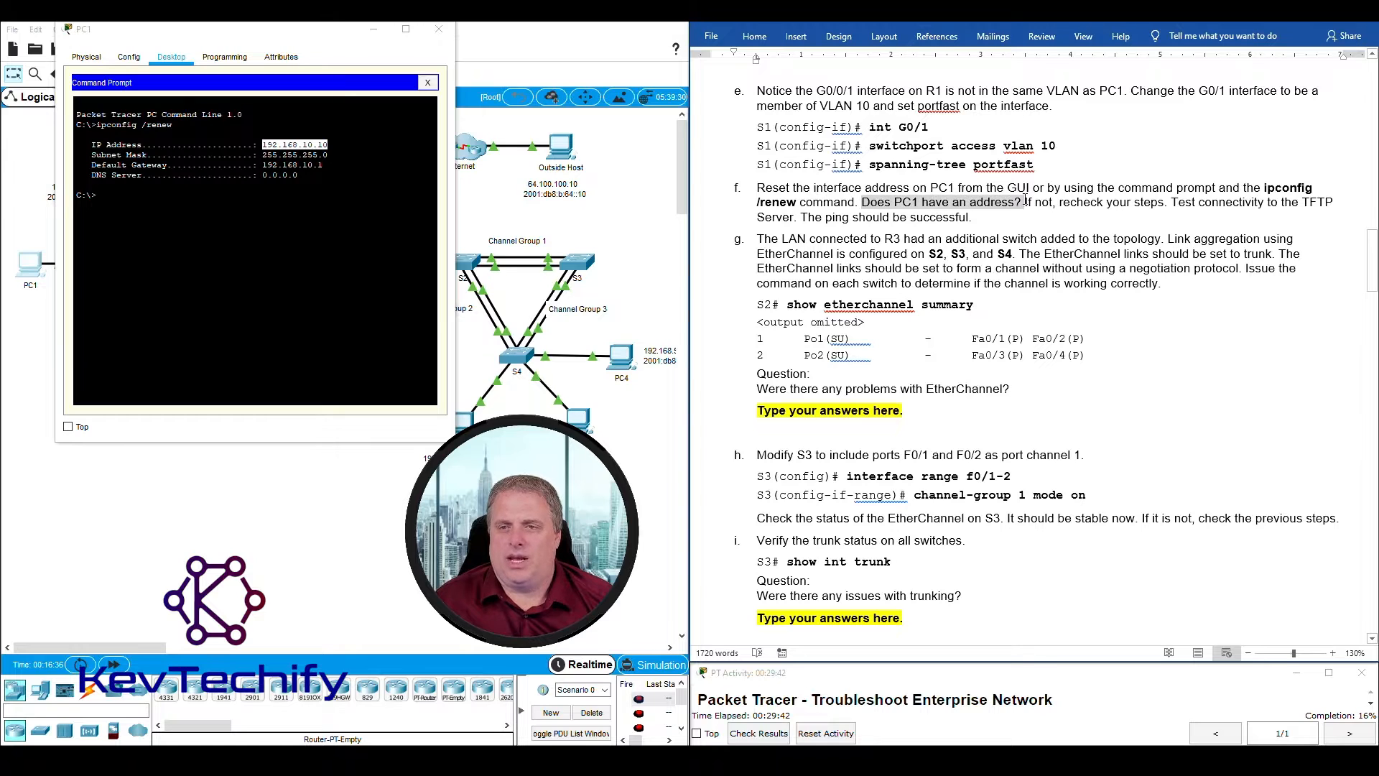
left_click_drag(1089, 203, 989, 225)
Step: Begin a ping command on PC1 and move its window off the topology to find the TFTP Server's IPv4 address
left_click(224, 200)
type("ping")
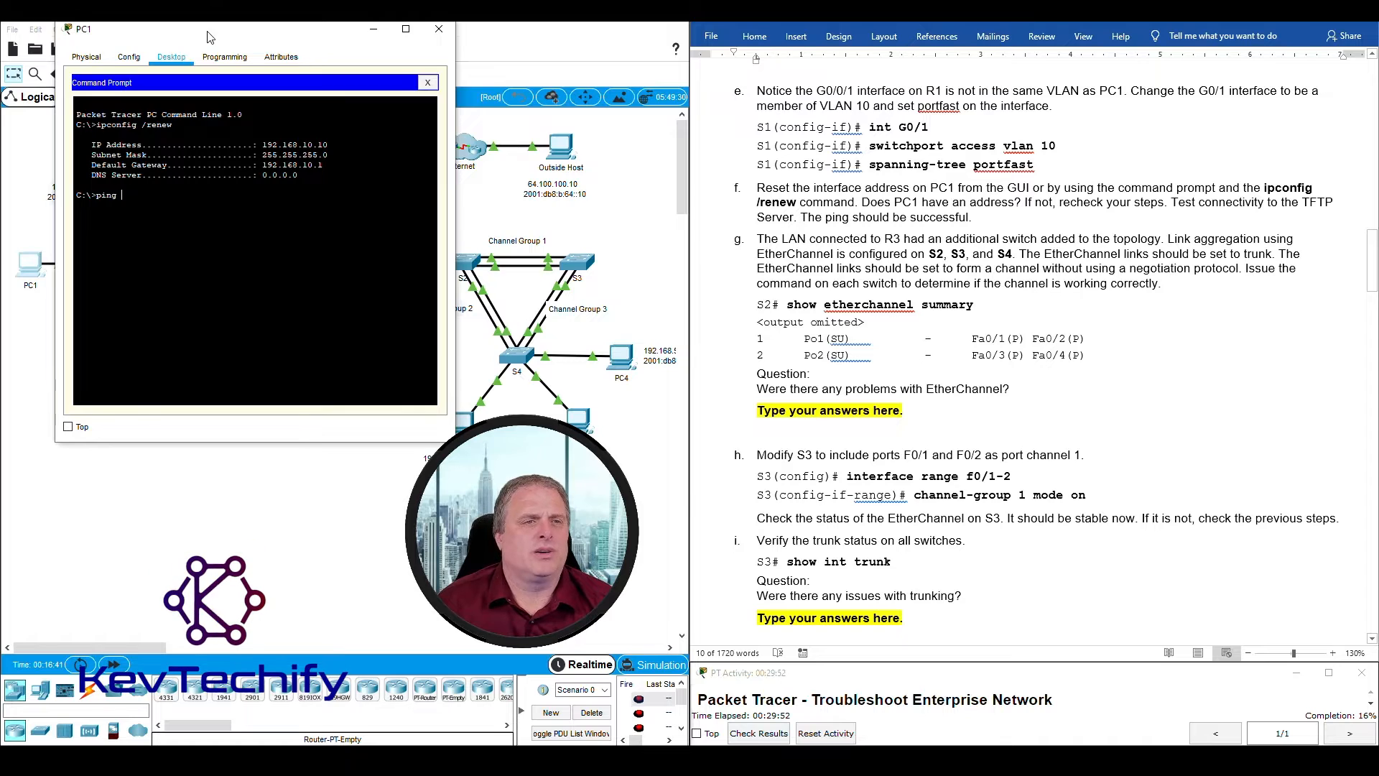
left_click_drag(212, 29, 849, 89)
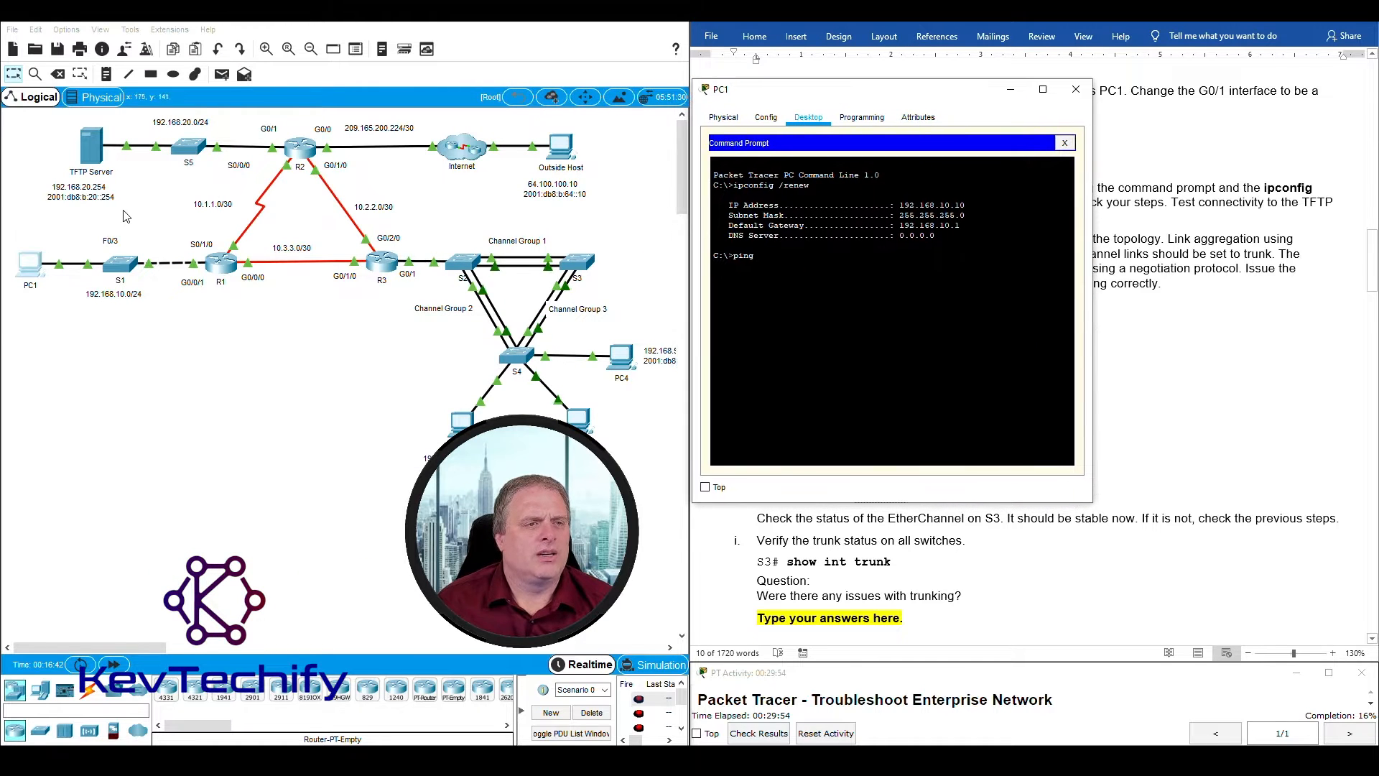
left_click_drag(141, 214, 27, 138)
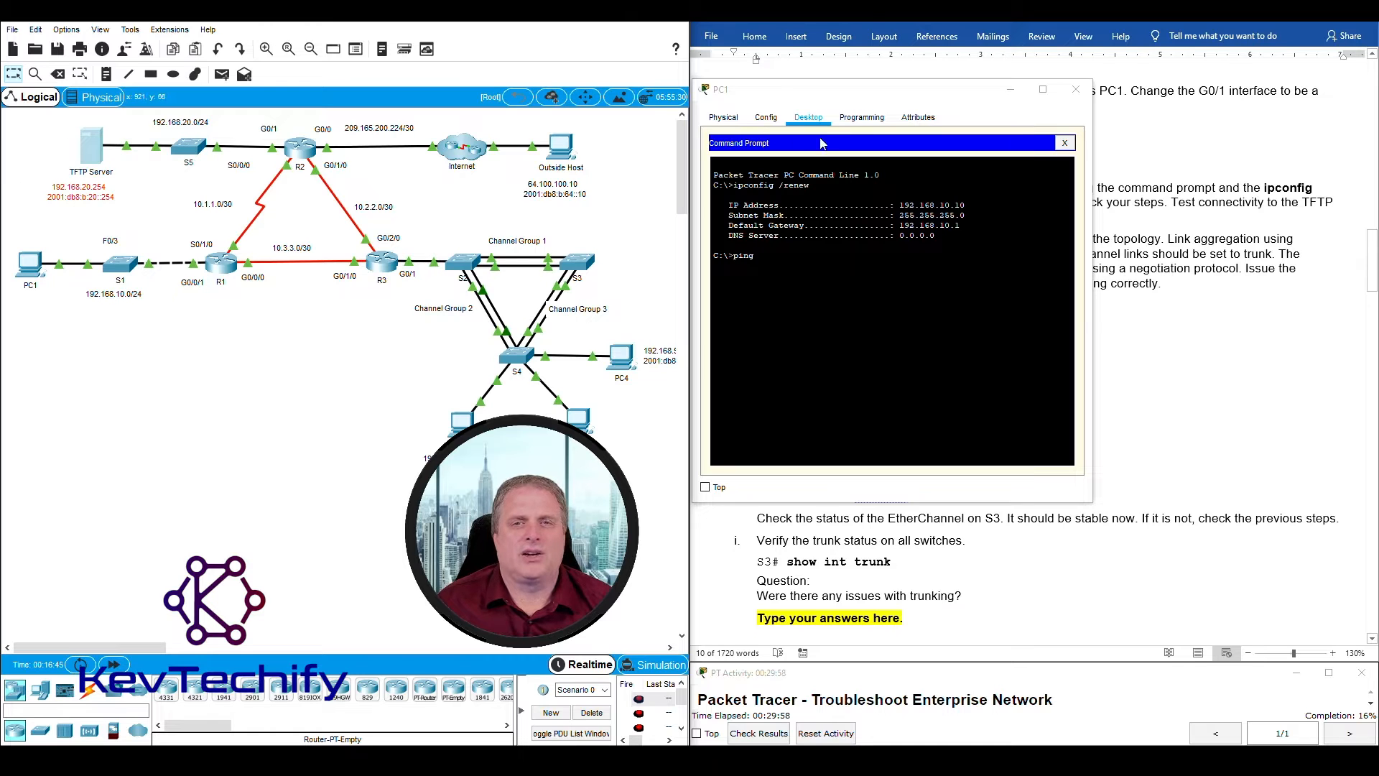
left_click_drag(831, 95, 838, 17)
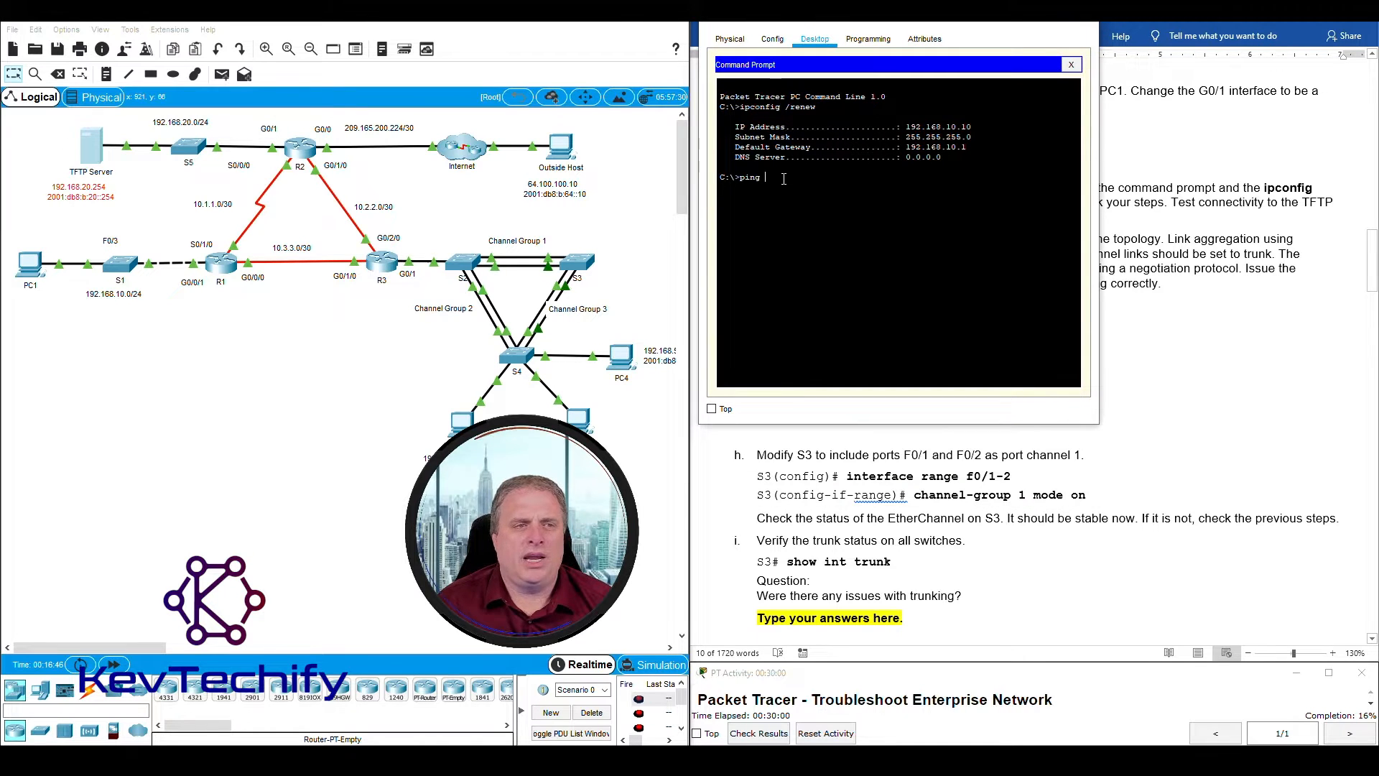
Step: Ping the TFTP Server at 192.168.20.254 from PC1, and repeat the same ping once more
type("ping 192.1")
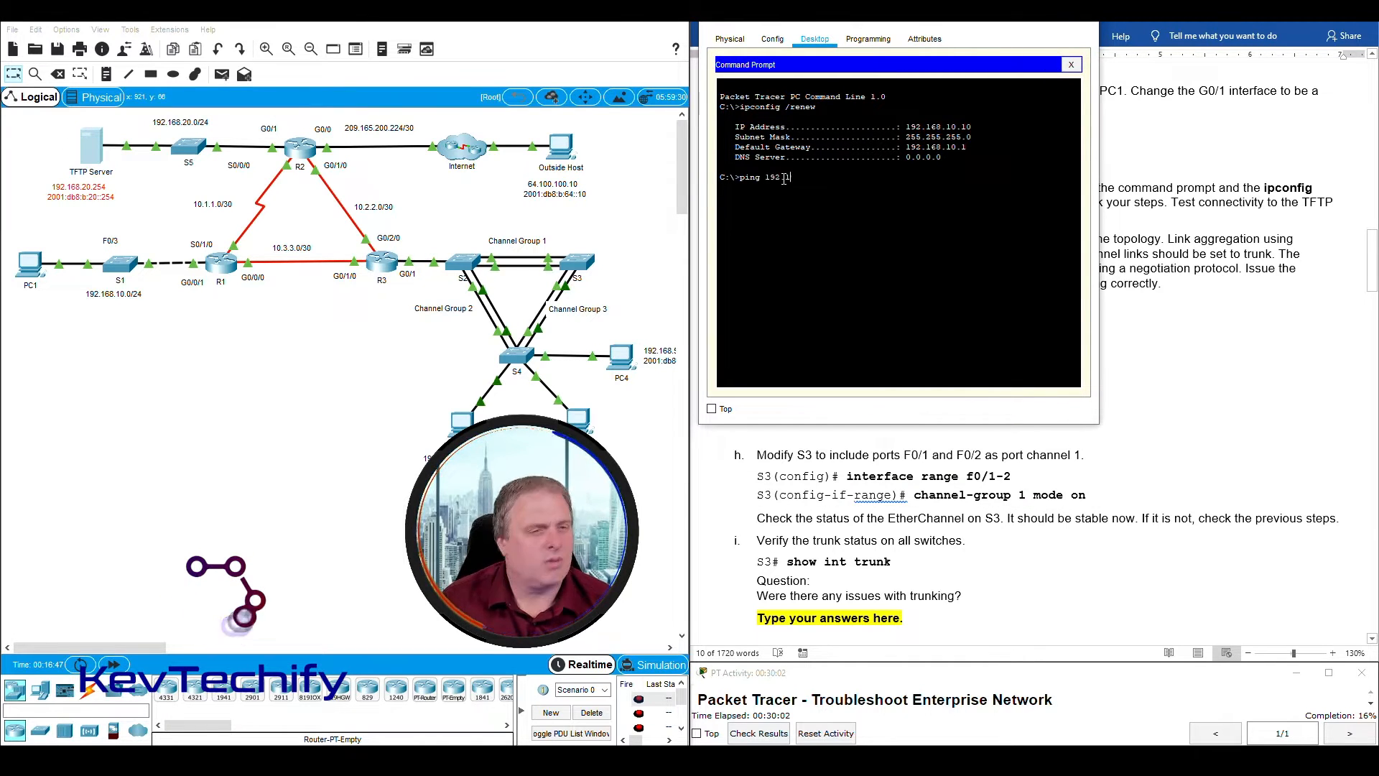
type("68.20.265")
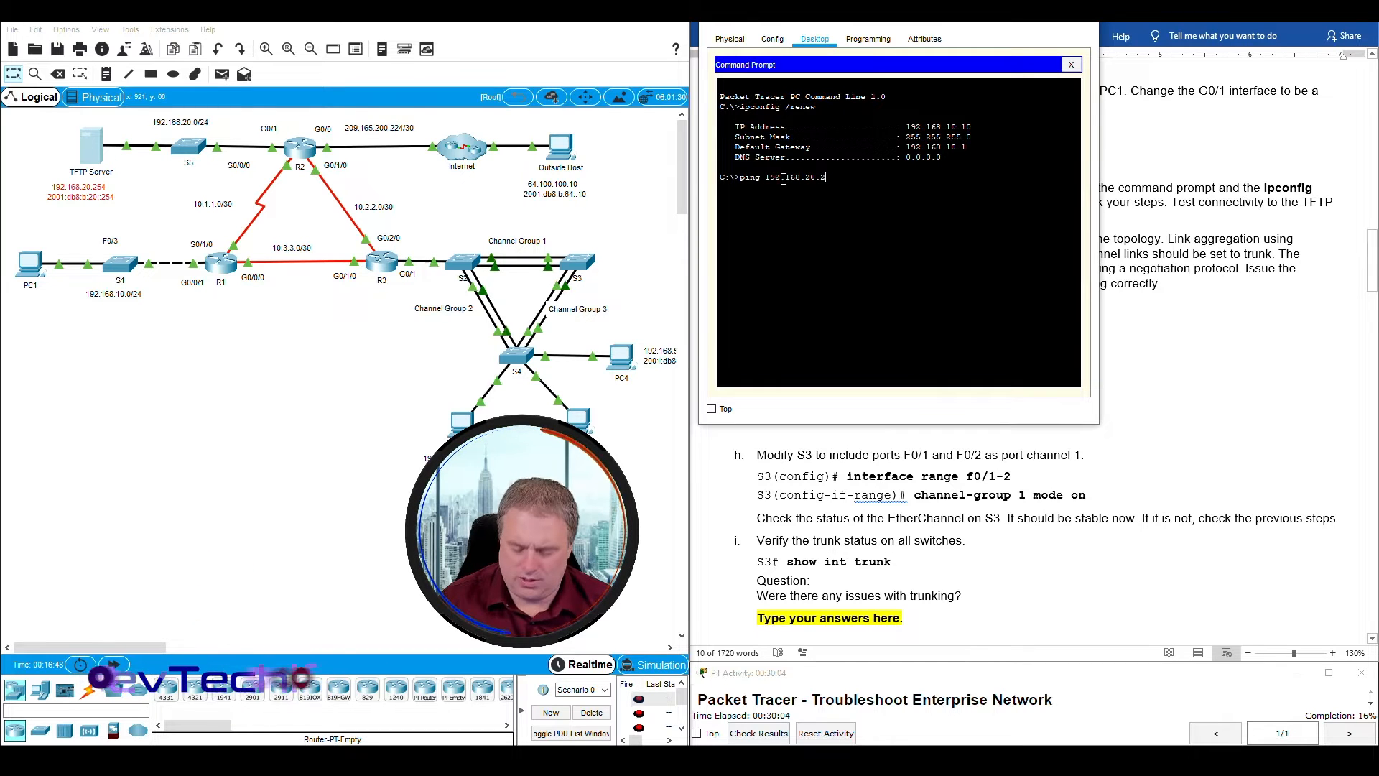
key("BackSpace")
key("BackSpace")
type("54")
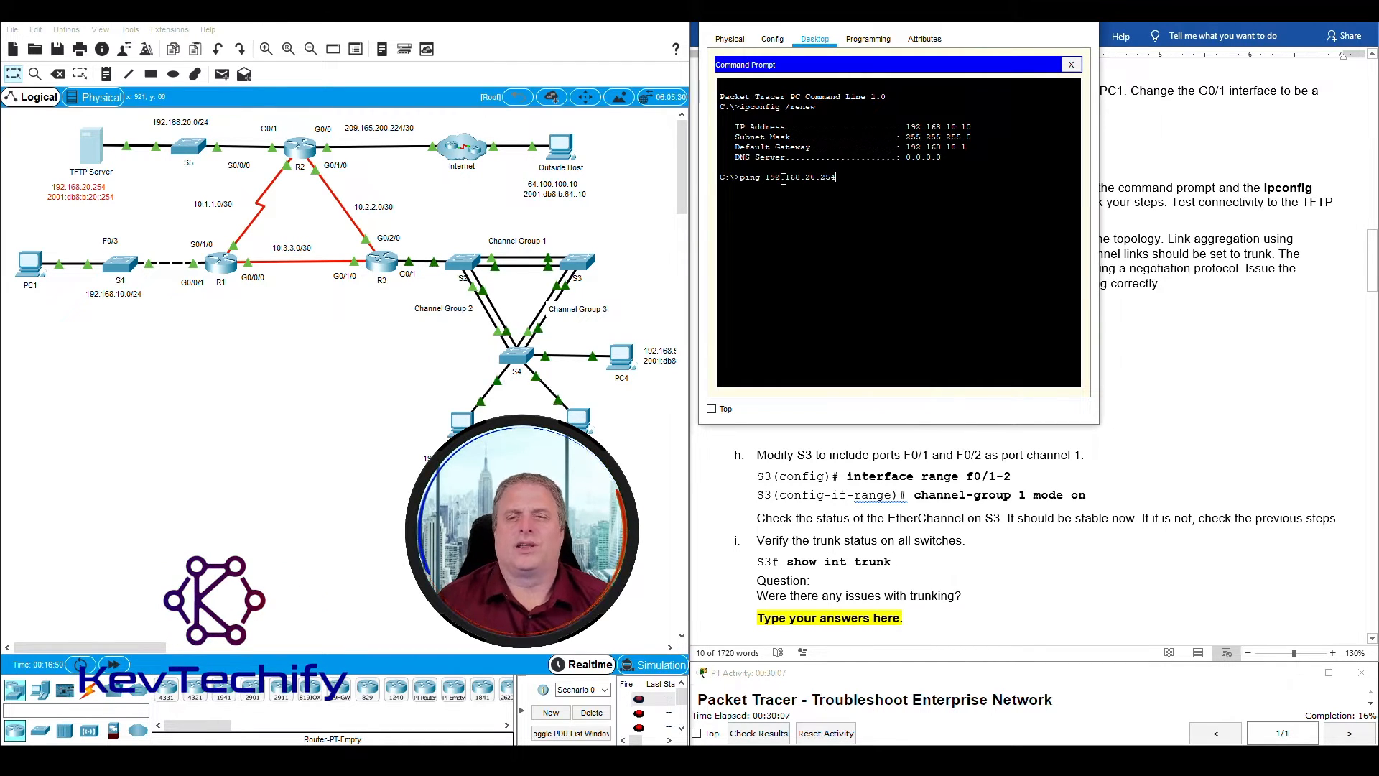
key("Return")
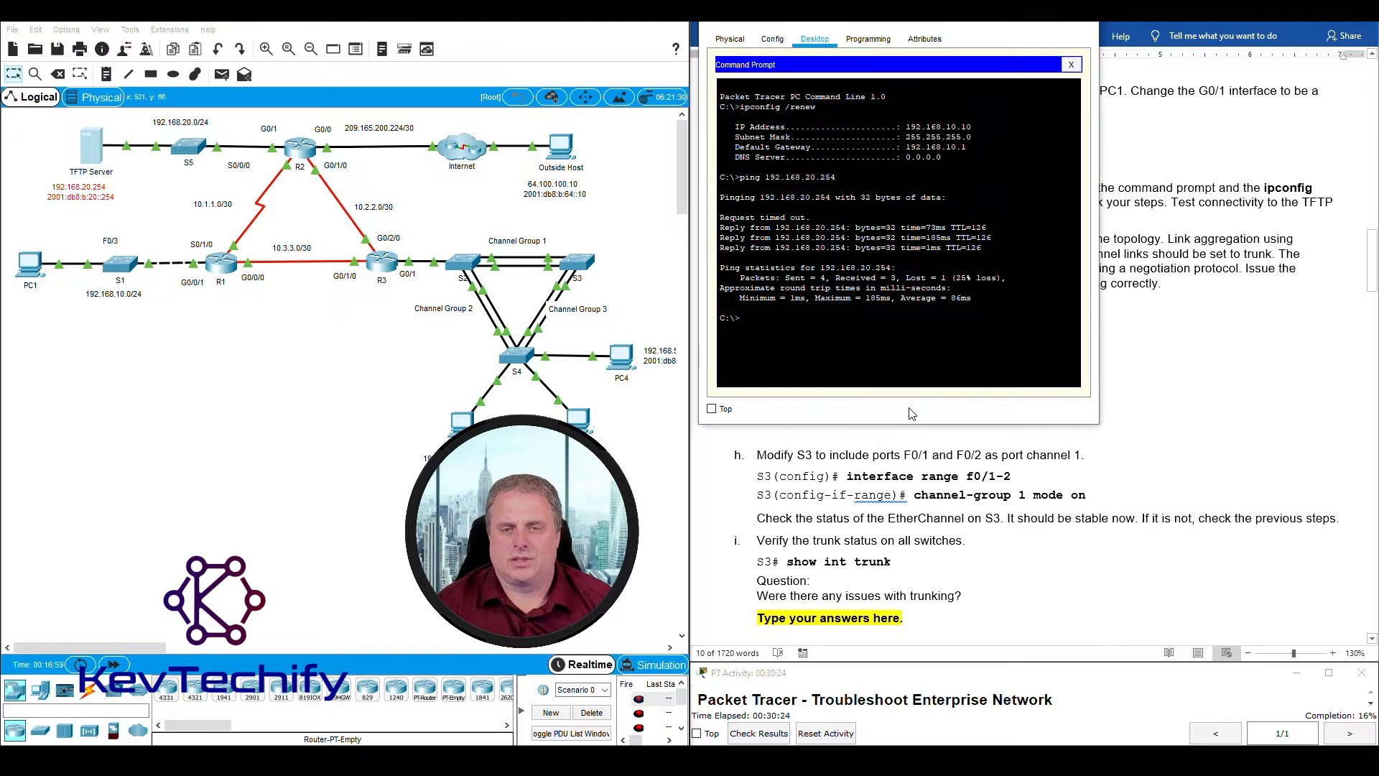
key("Up")
key("Return")
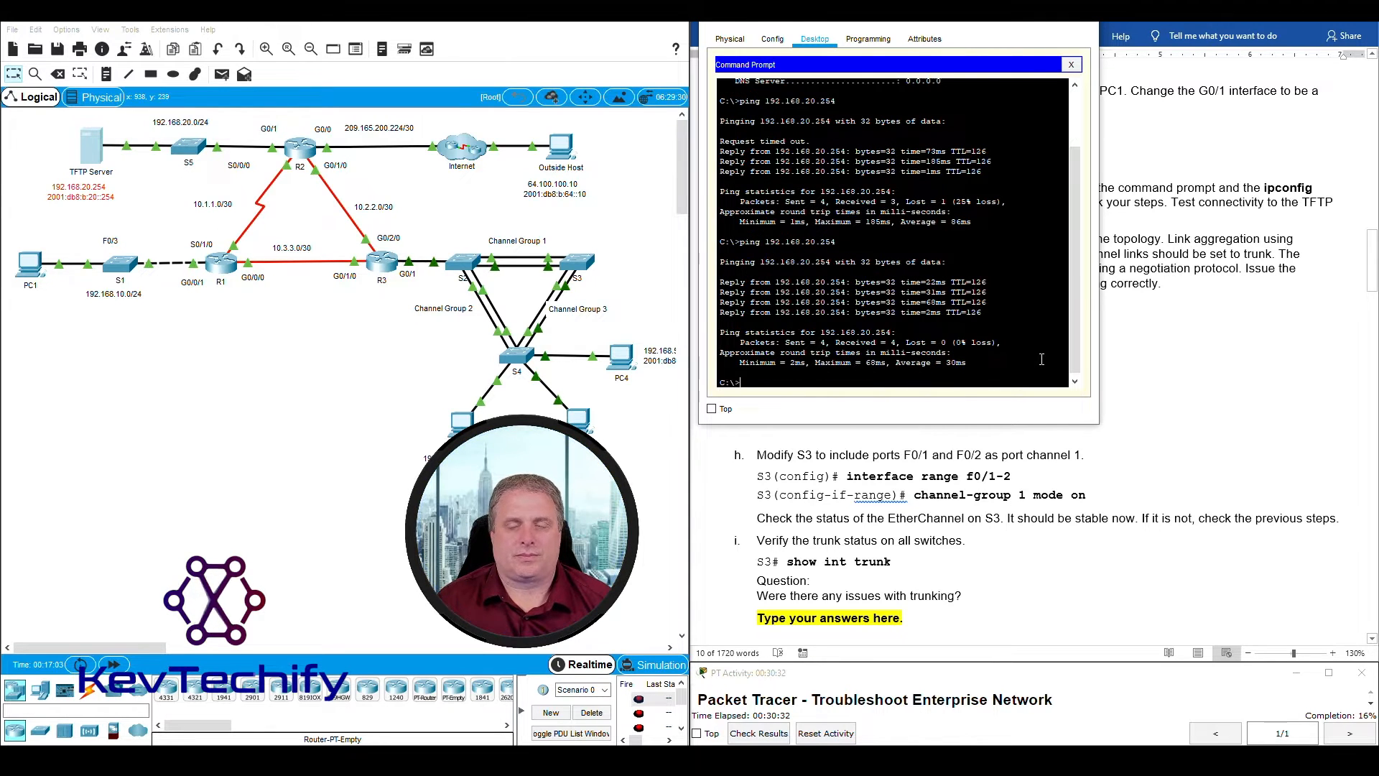
Step: Put PC1's window away and highlight the opening words of instruction g about the LAN connected to R3
left_click_drag(975, 21, 505, 23)
left_click(505, 23)
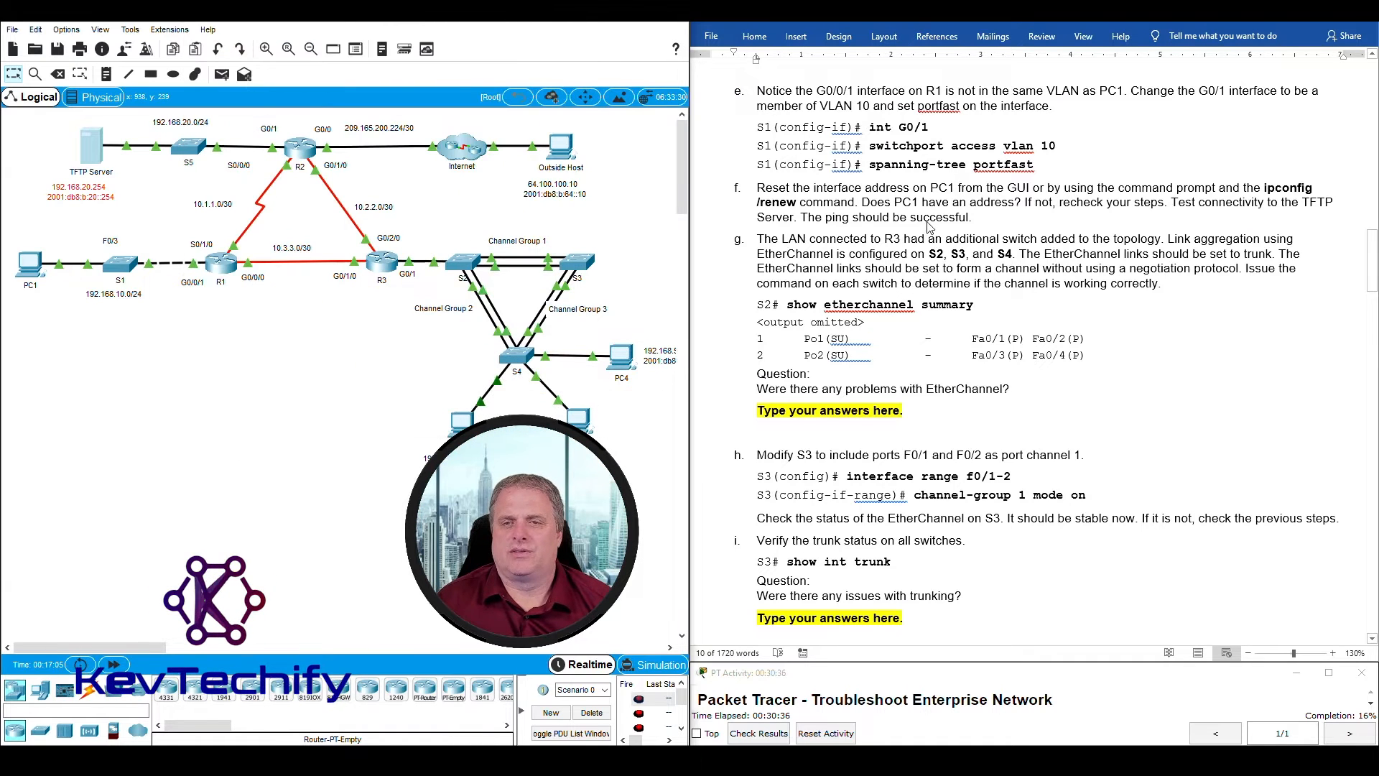
left_click(928, 212)
left_click(782, 238)
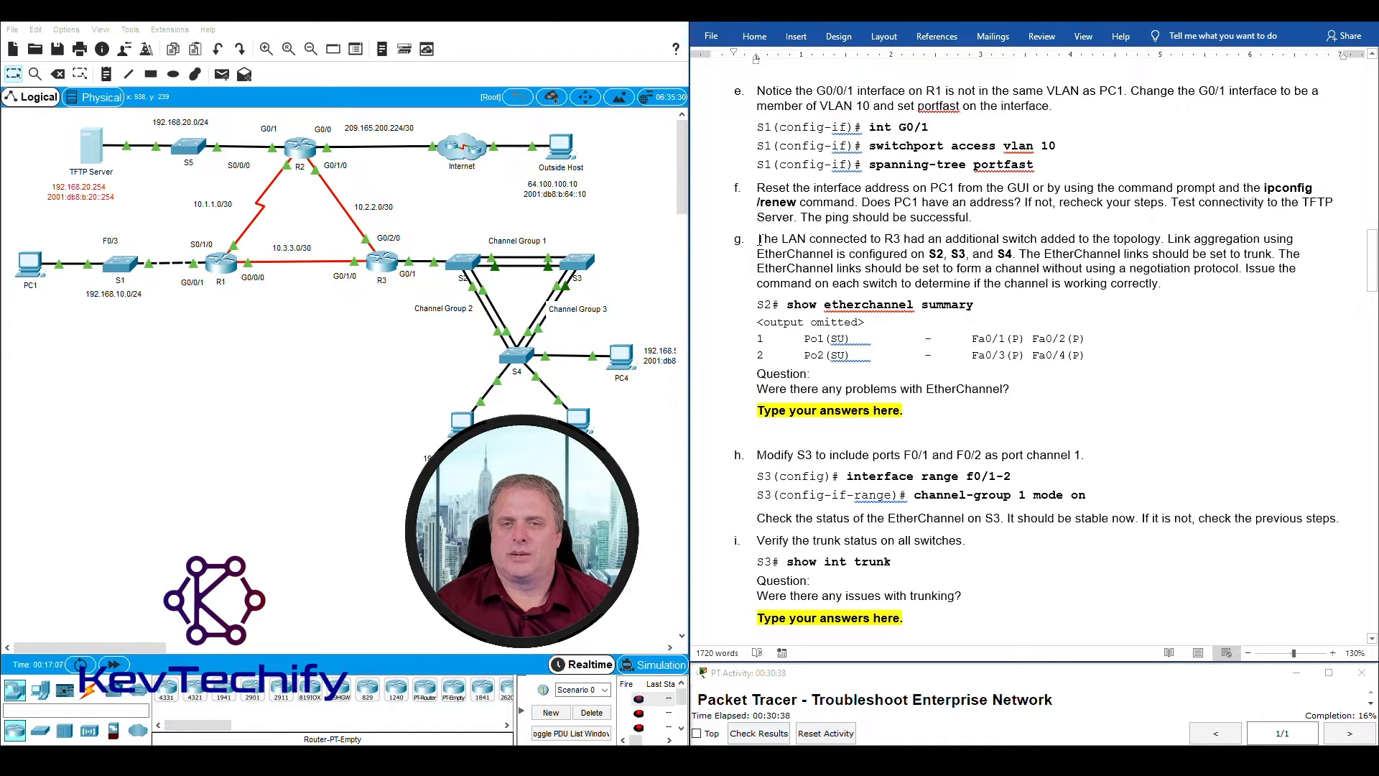
left_click_drag(759, 239, 876, 238)
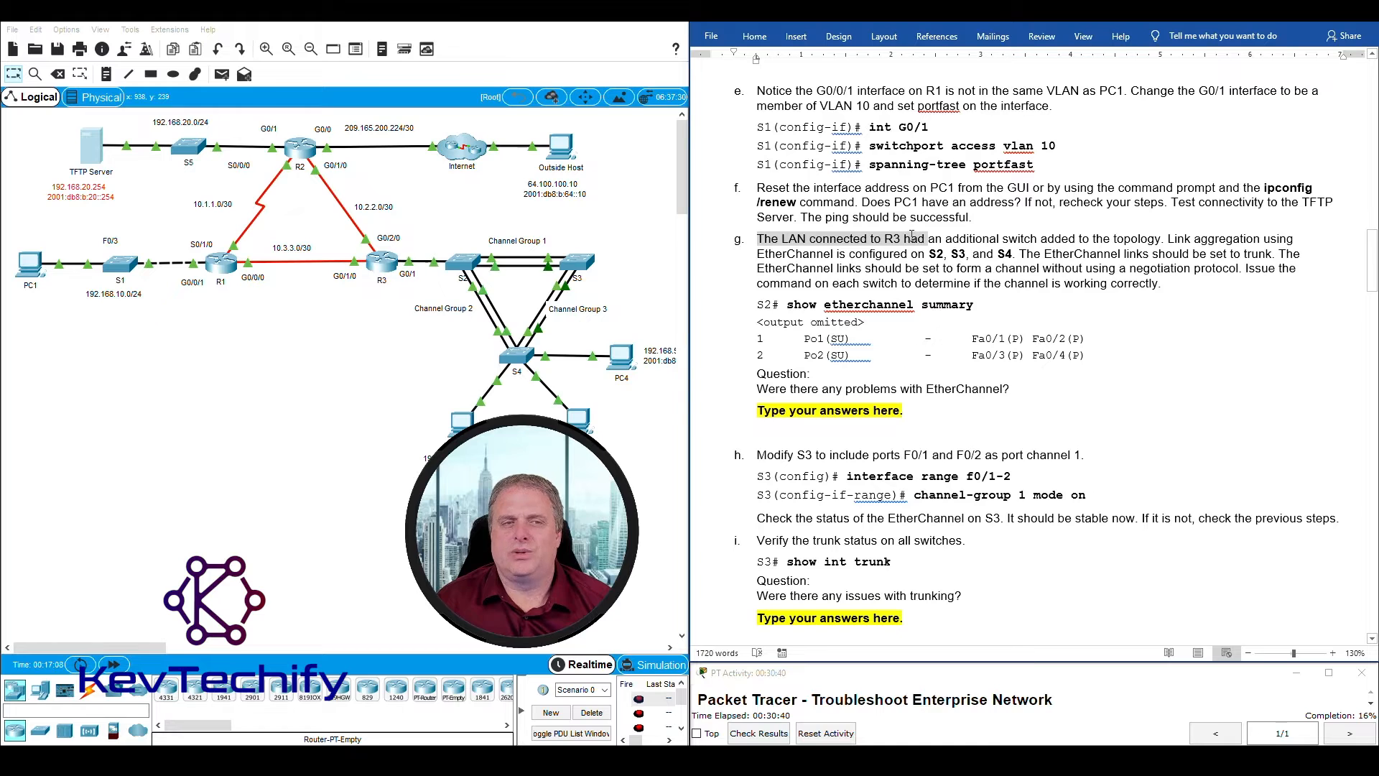
Step: Locate R3 and its connected LAN of switches and PCs in the topology, and return to instruction g's first sentence
left_click_drag(399, 289, 359, 246)
left_click_drag(651, 478, 416, 216)
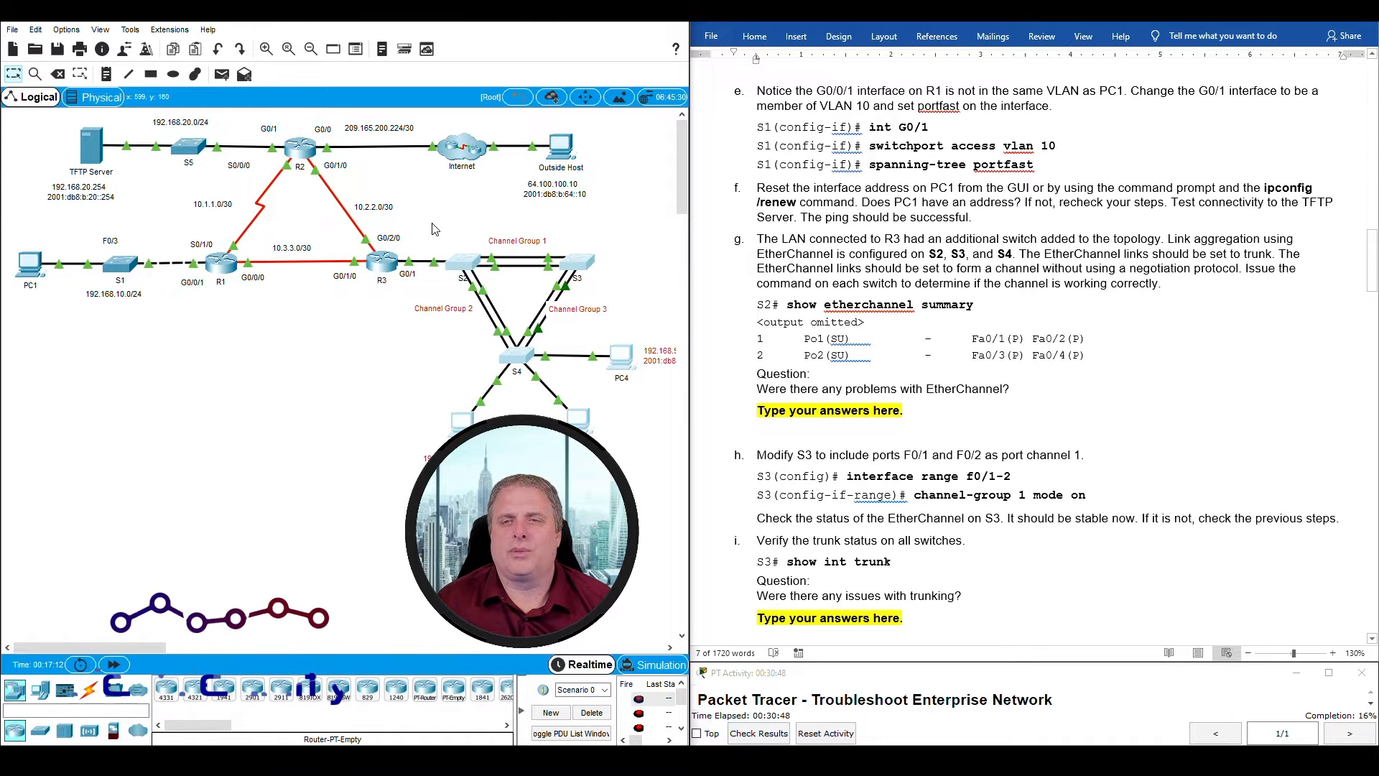
left_click(963, 244)
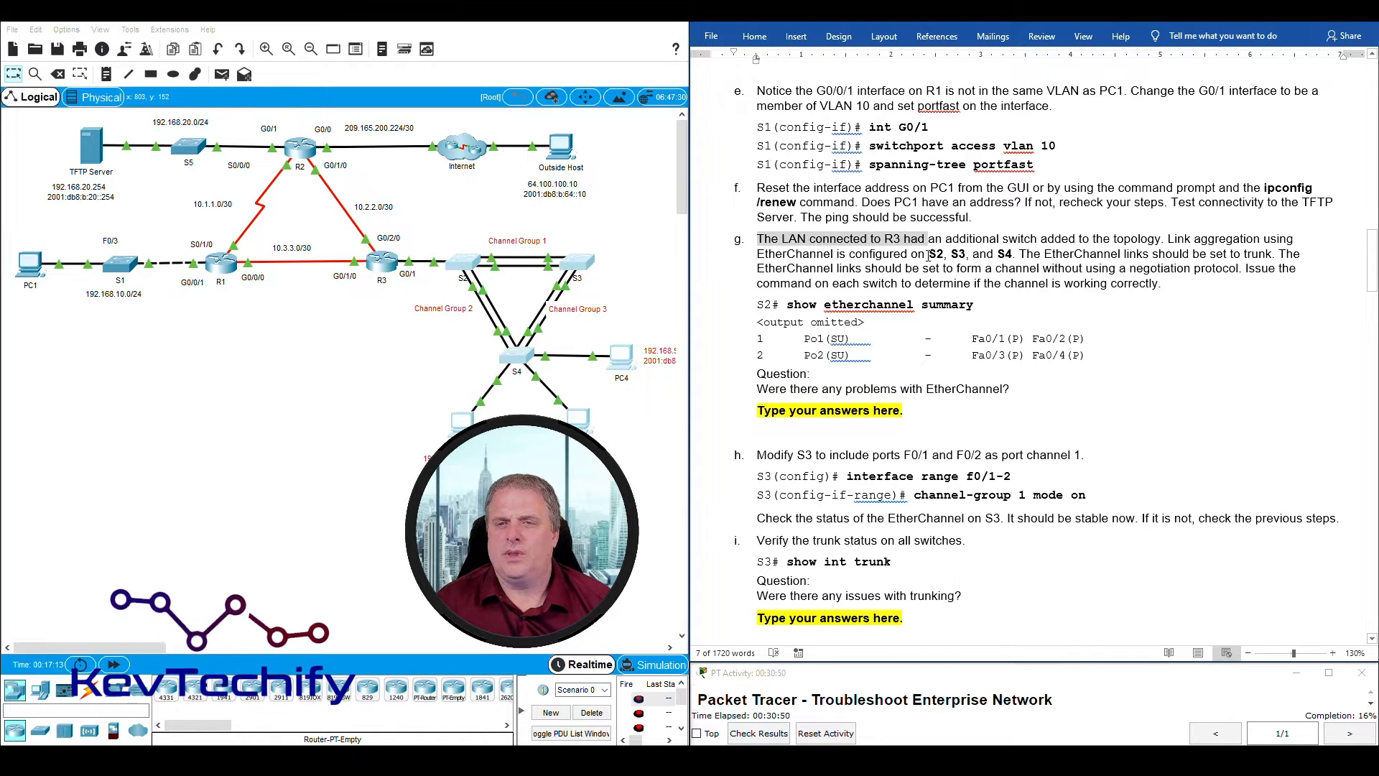
left_click(937, 241)
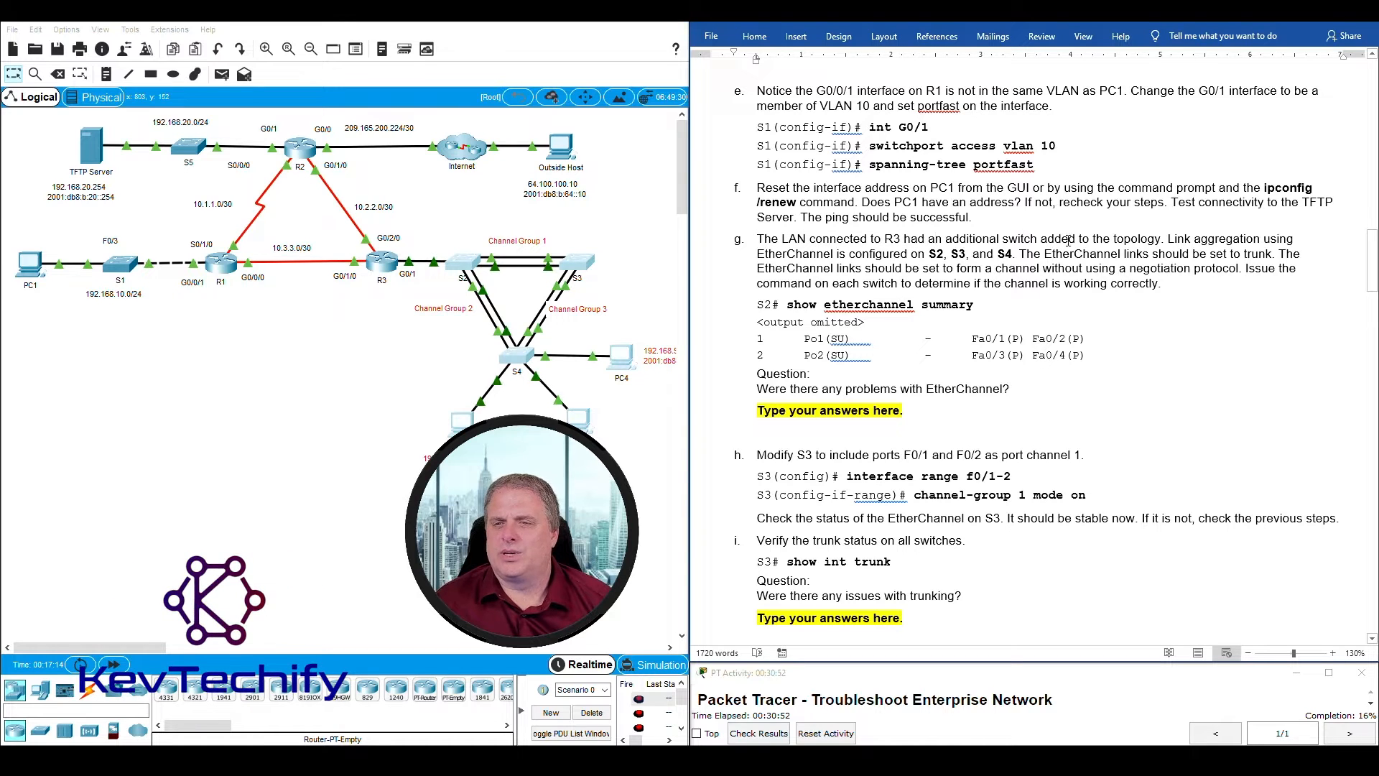
Step: Read instruction g on the EtherChannel setup of S2, S3 and S4, its trunk and no-negotiation requirements, and the verification command
left_click_drag(1169, 238, 862, 255)
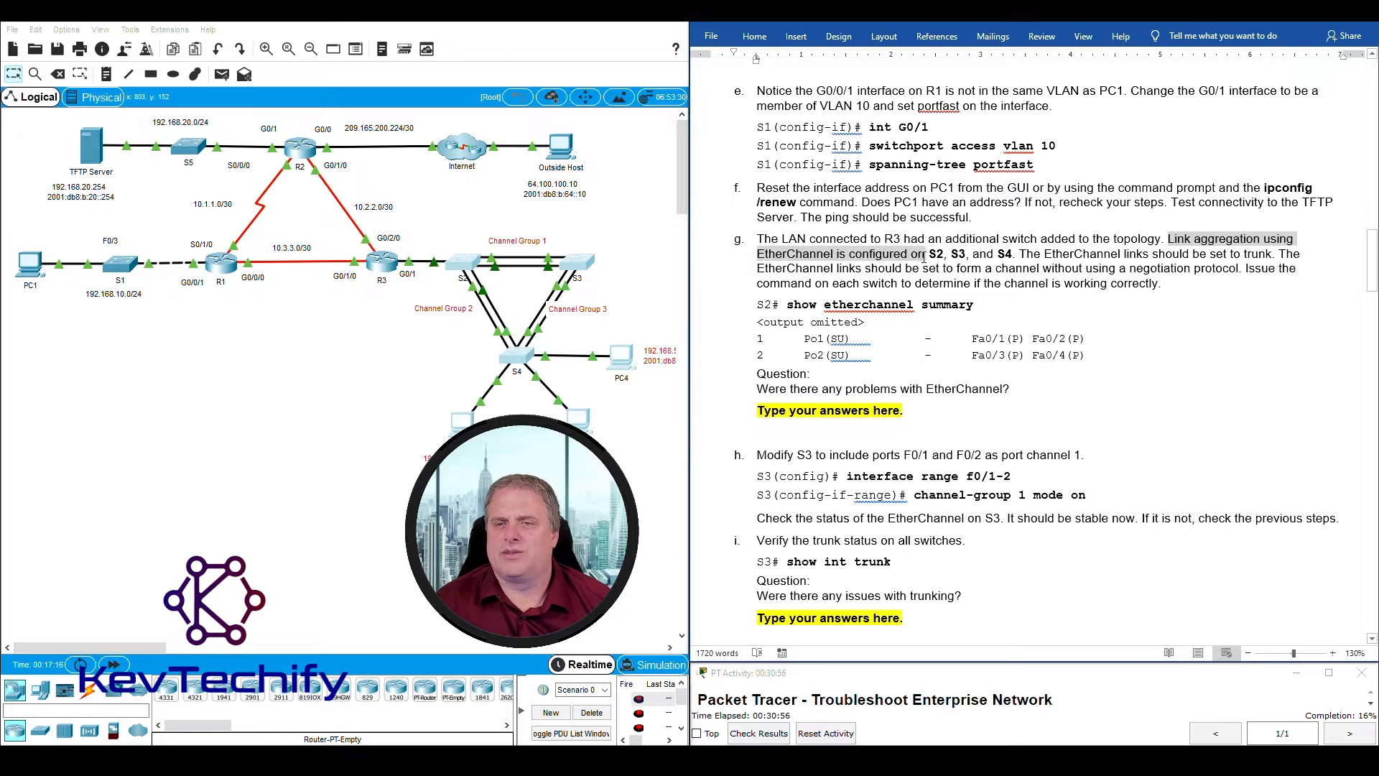
left_click_drag(968, 253, 1173, 283)
left_click(1056, 254)
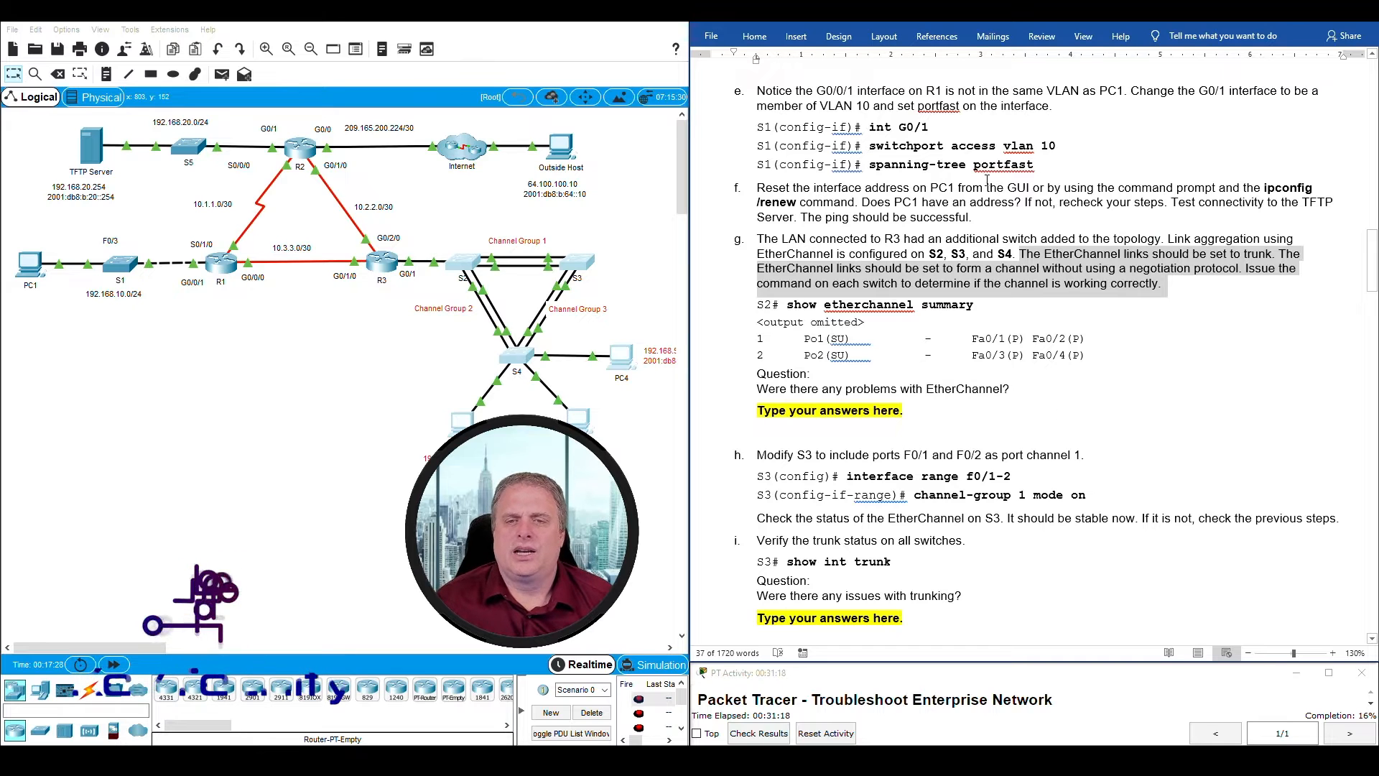
left_click(803, 304)
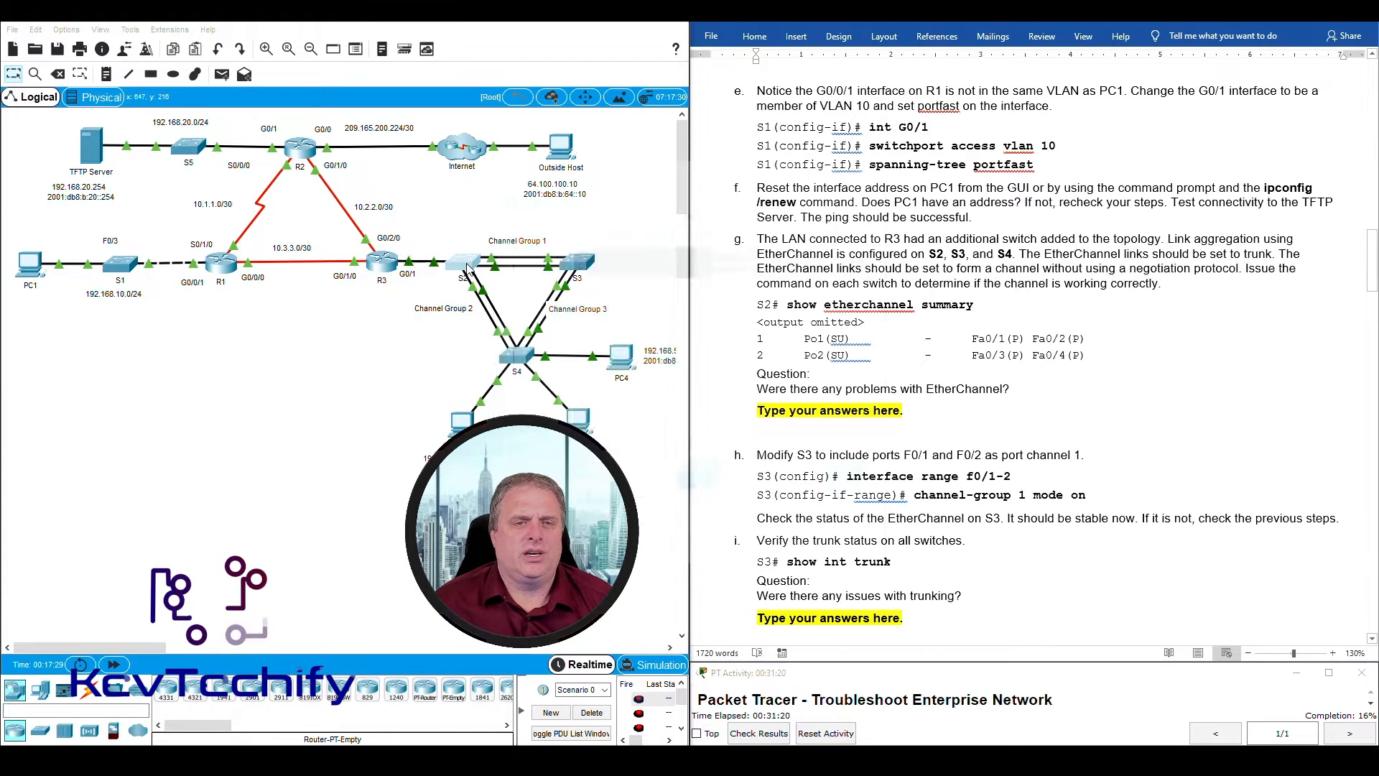
Step: Open switch S2's command line, with its window moved clear of the instructions and widened
left_click(465, 270)
left_click_drag(539, 163, 93, 24)
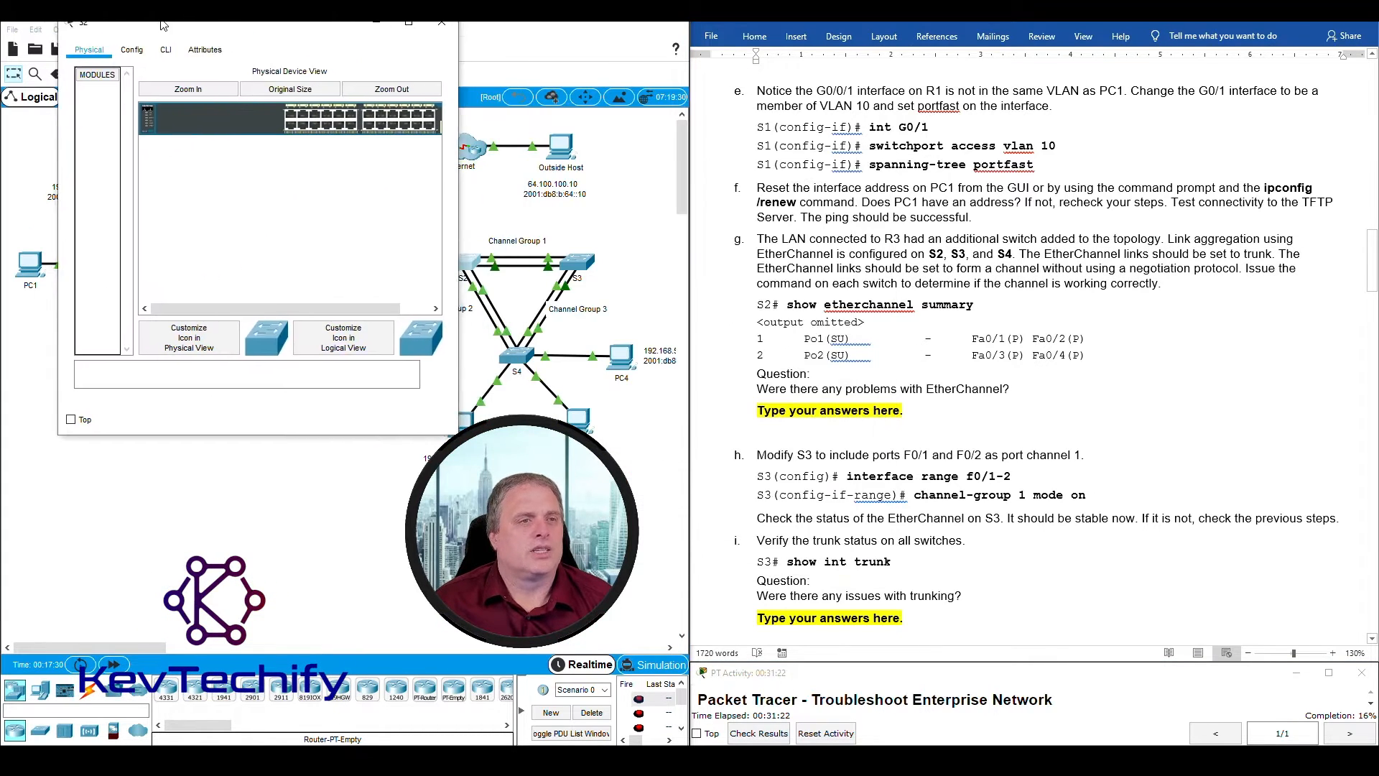
left_click_drag(446, 202, 671, 202)
left_click(155, 52)
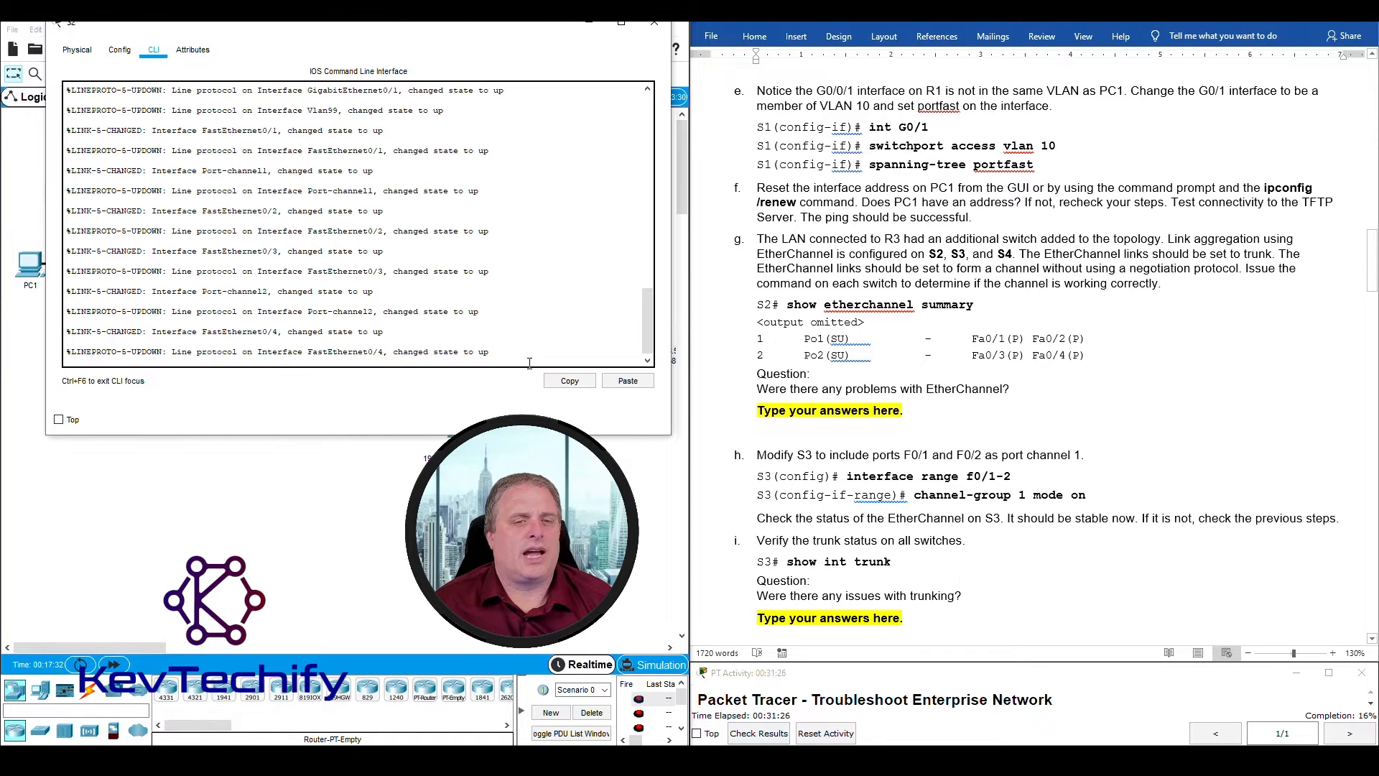
Step: Start the console session on S2 and enter privileged EXEC mode with en
key("Return")
key("Return")
key("Return")
key("Return")
key("Return")
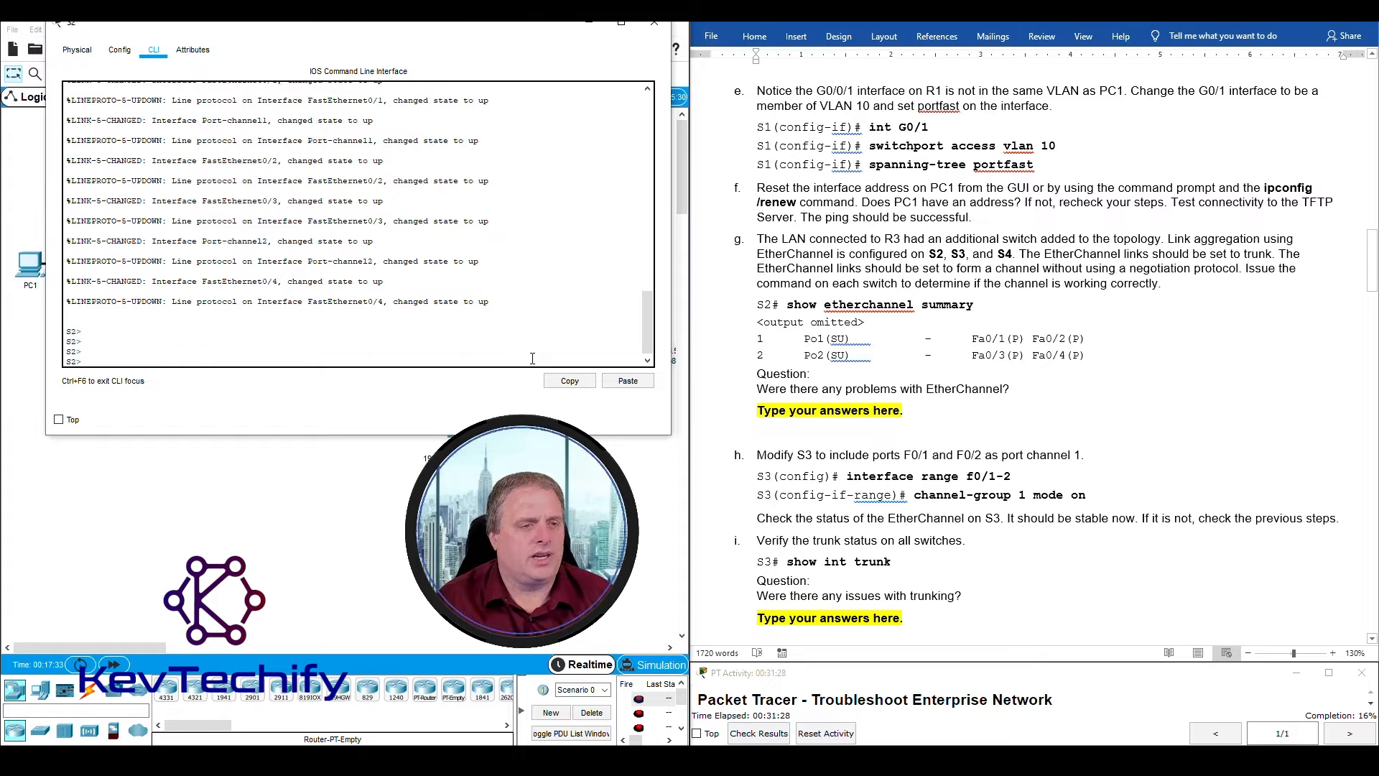
type("en")
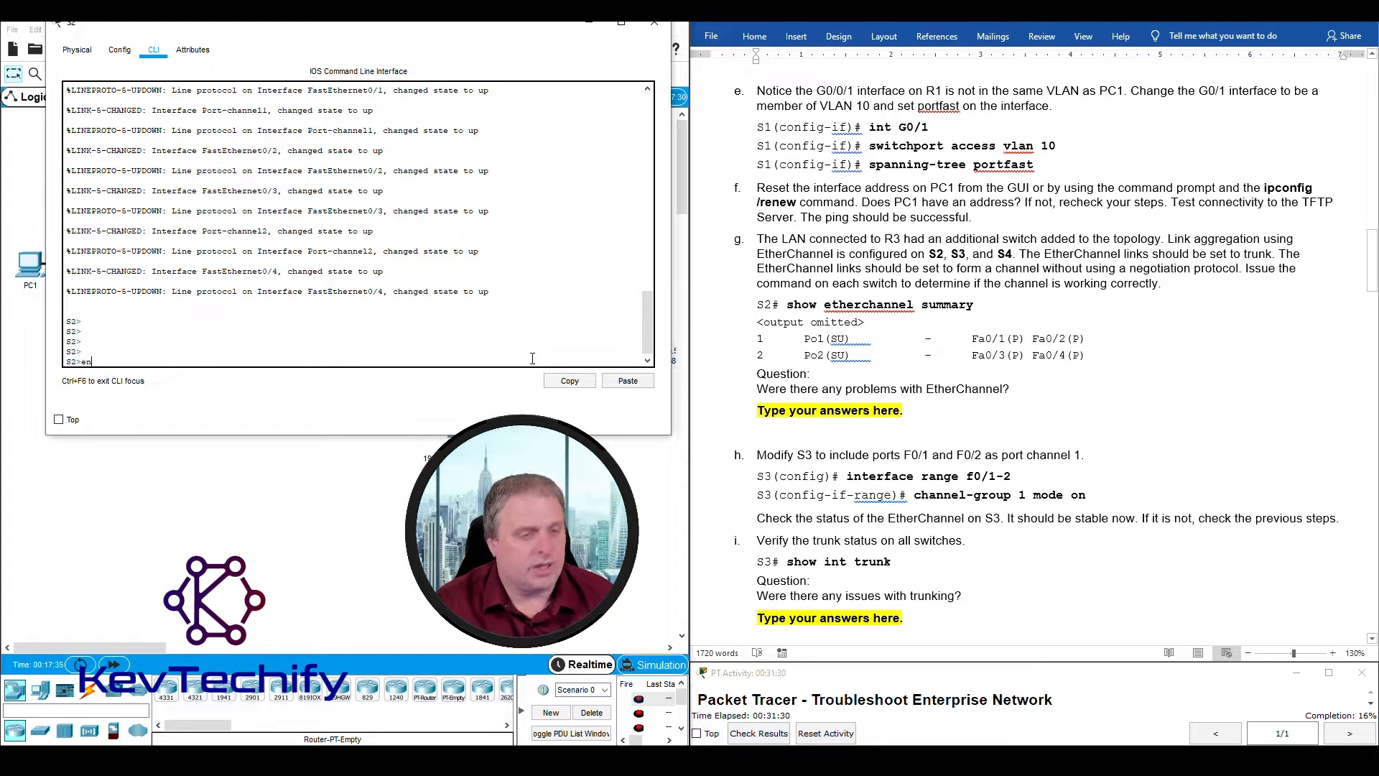
key("Return")
key("Return")
key("Return")
key("Return")
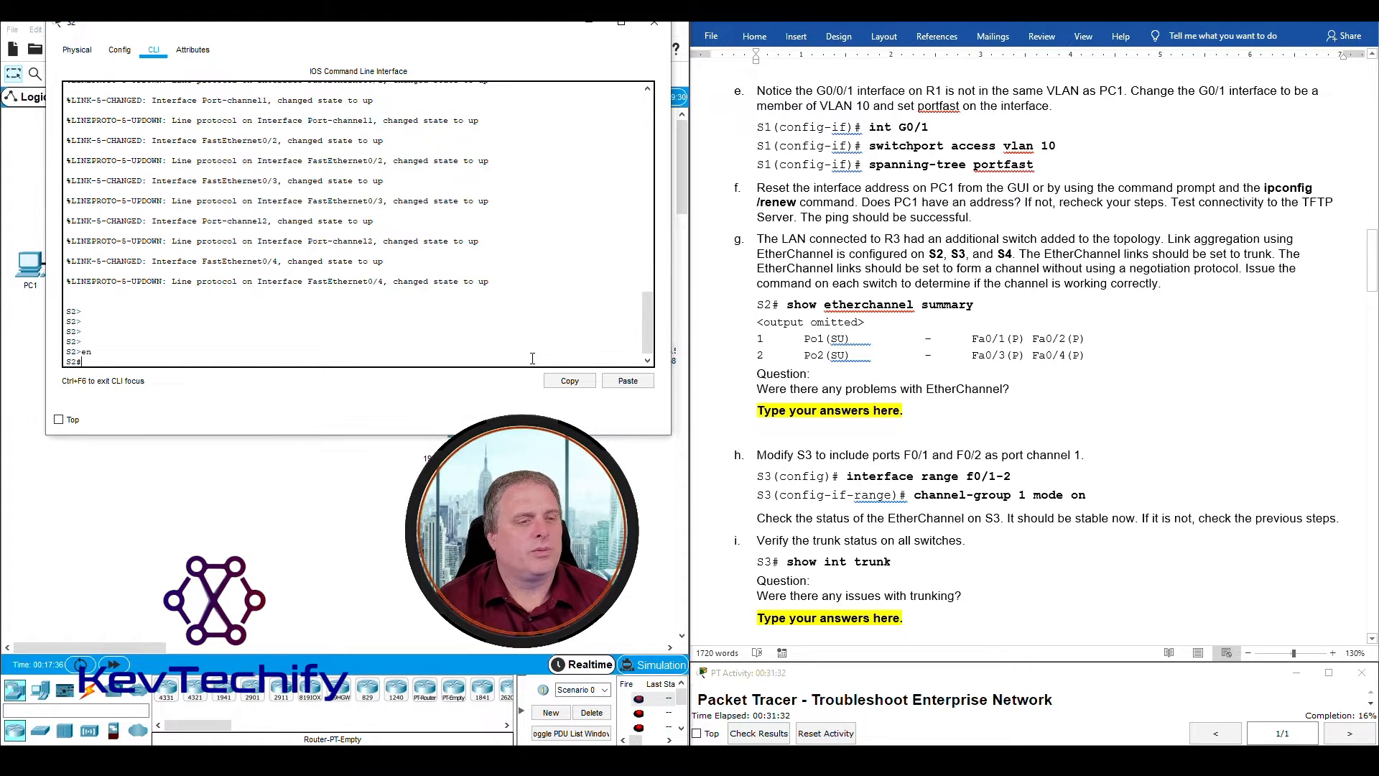
Step: Display S2's EtherChannel status with sho etherchannel summary
type("sho ether")
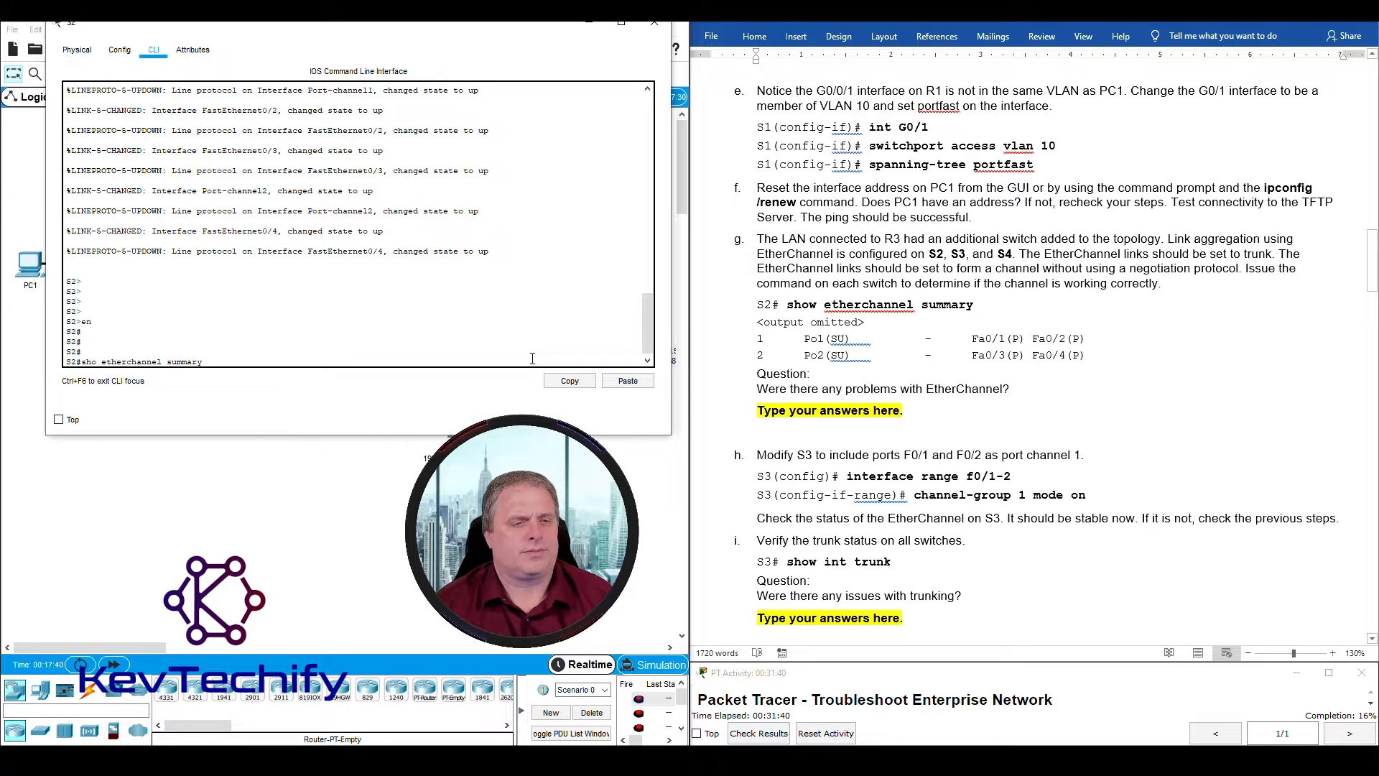
type("channel summary")
key("Return")
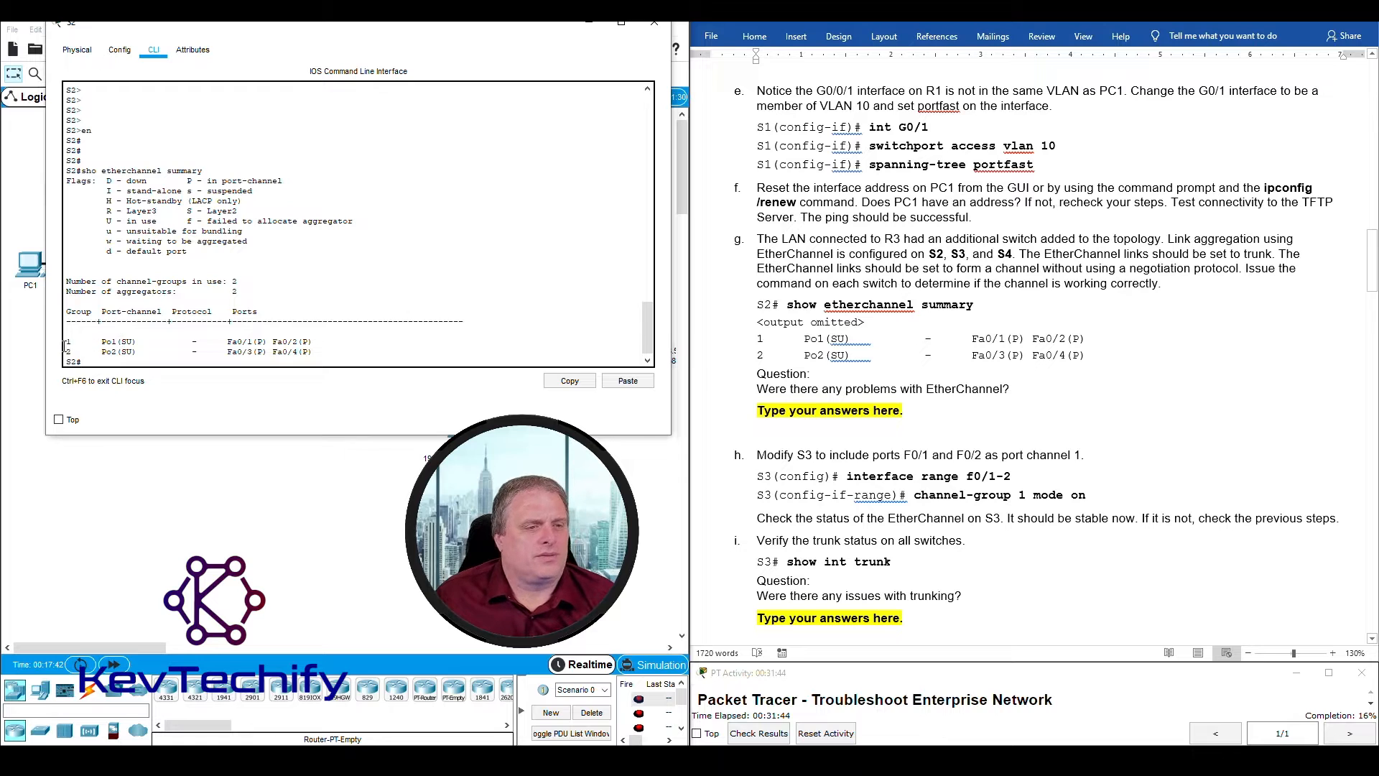
Step: Examine the group 1 and group 2 rows of S2's EtherChannel summary, and put S2's window away
left_click_drag(68, 343, 325, 344)
left_click_drag(326, 344, 223, 342)
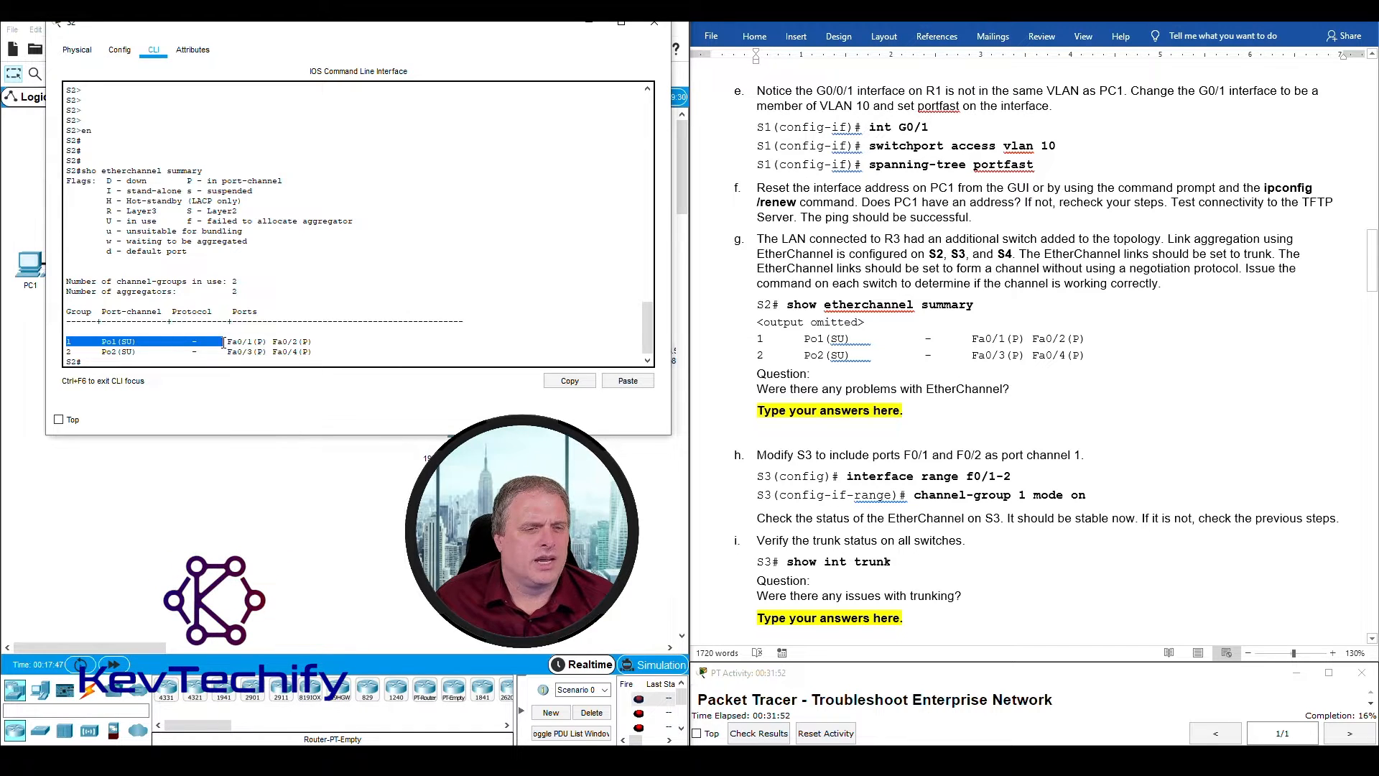
mouse_move(319, 341)
left_mouse_down()
mouse_move(122, 353)
mouse_move(318, 348)
left_mouse_up()
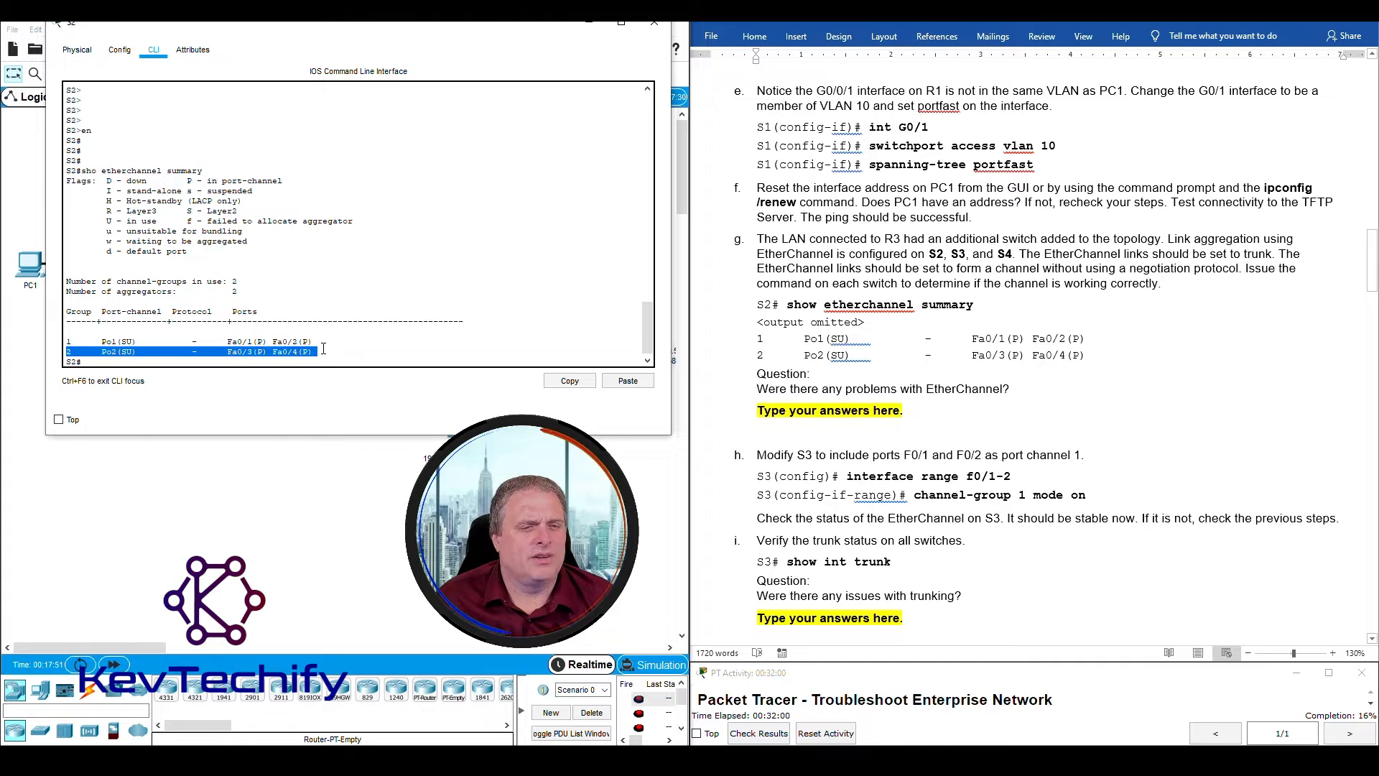
left_click(324, 349)
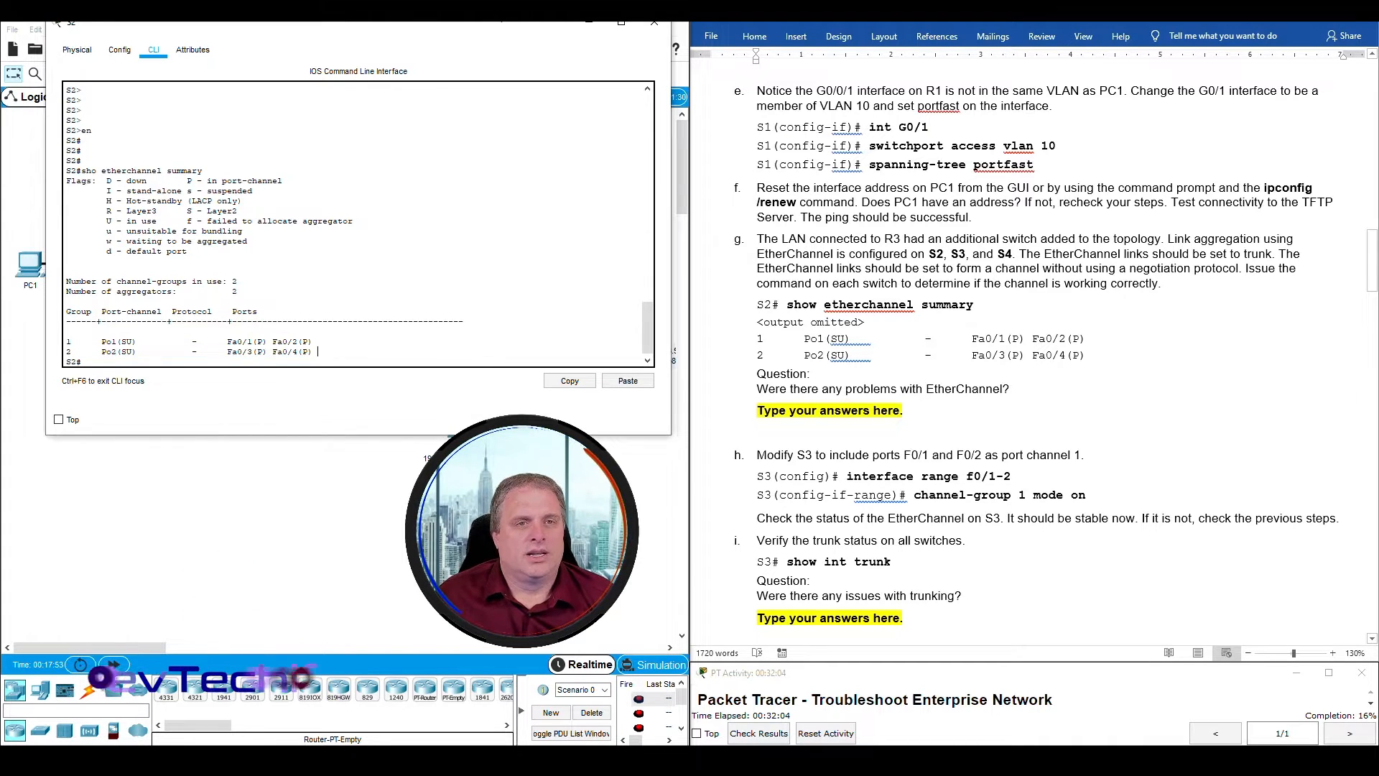
left_click(593, 28)
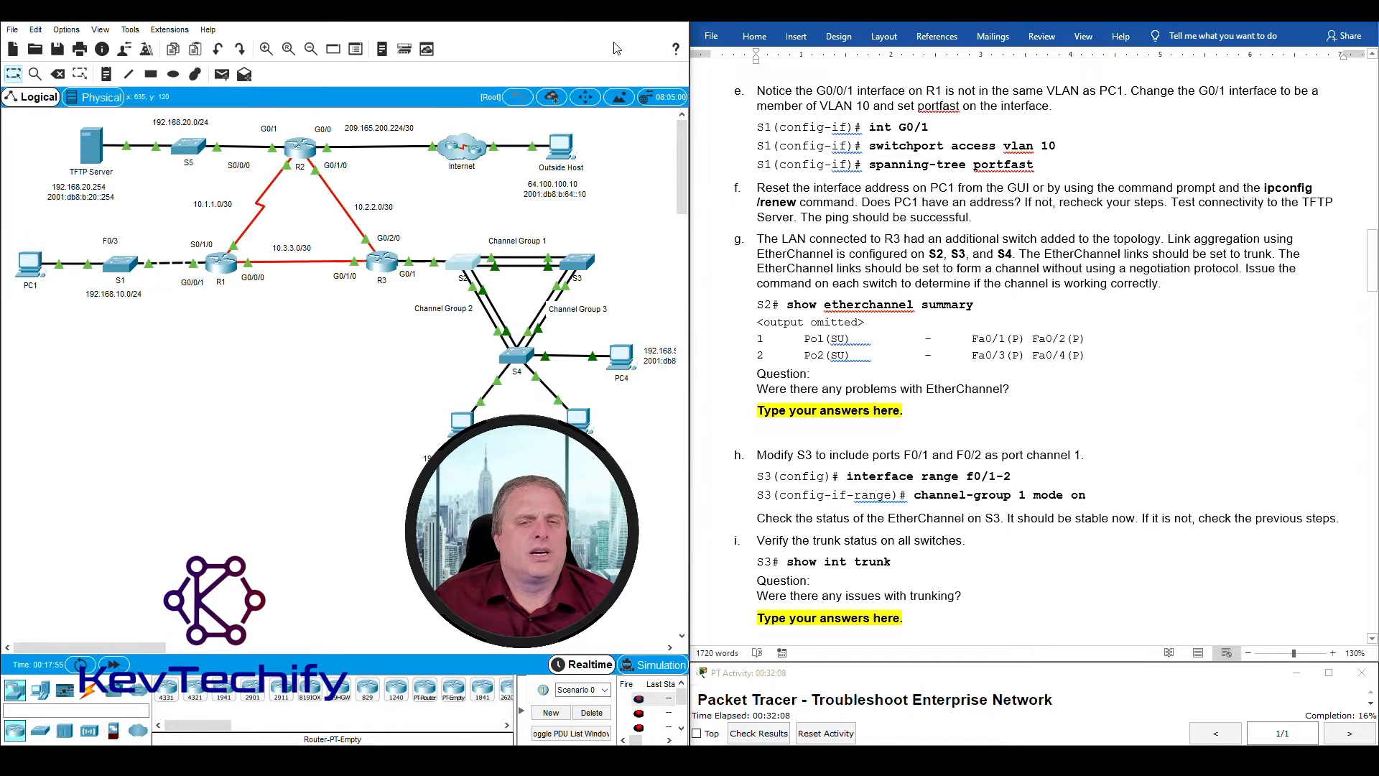
Step: Open switch S3's command line, with its window moved clear of the instructions and widened
left_click(582, 269)
left_click_drag(734, 159, 293, 9)
left_click_drag(453, 143, 688, 147)
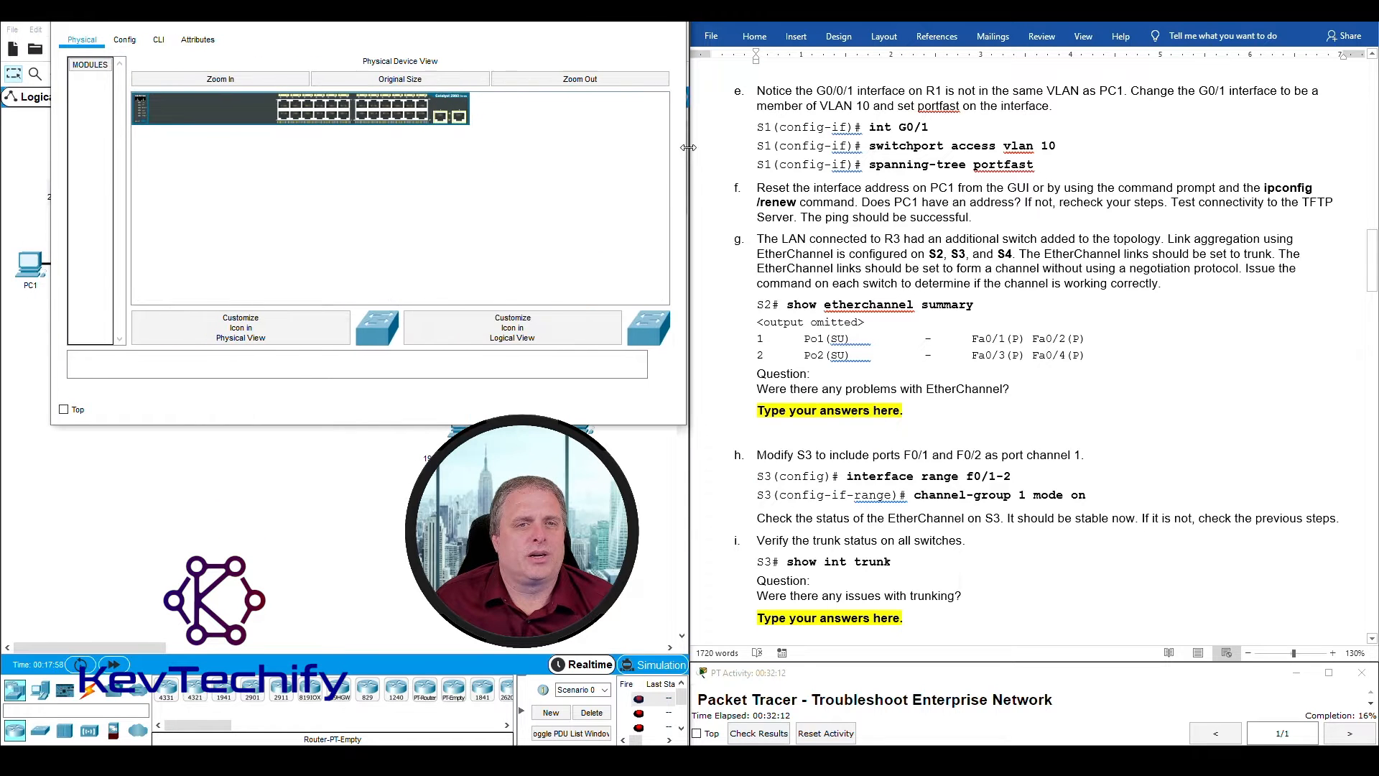
left_click(176, 43)
left_click(164, 44)
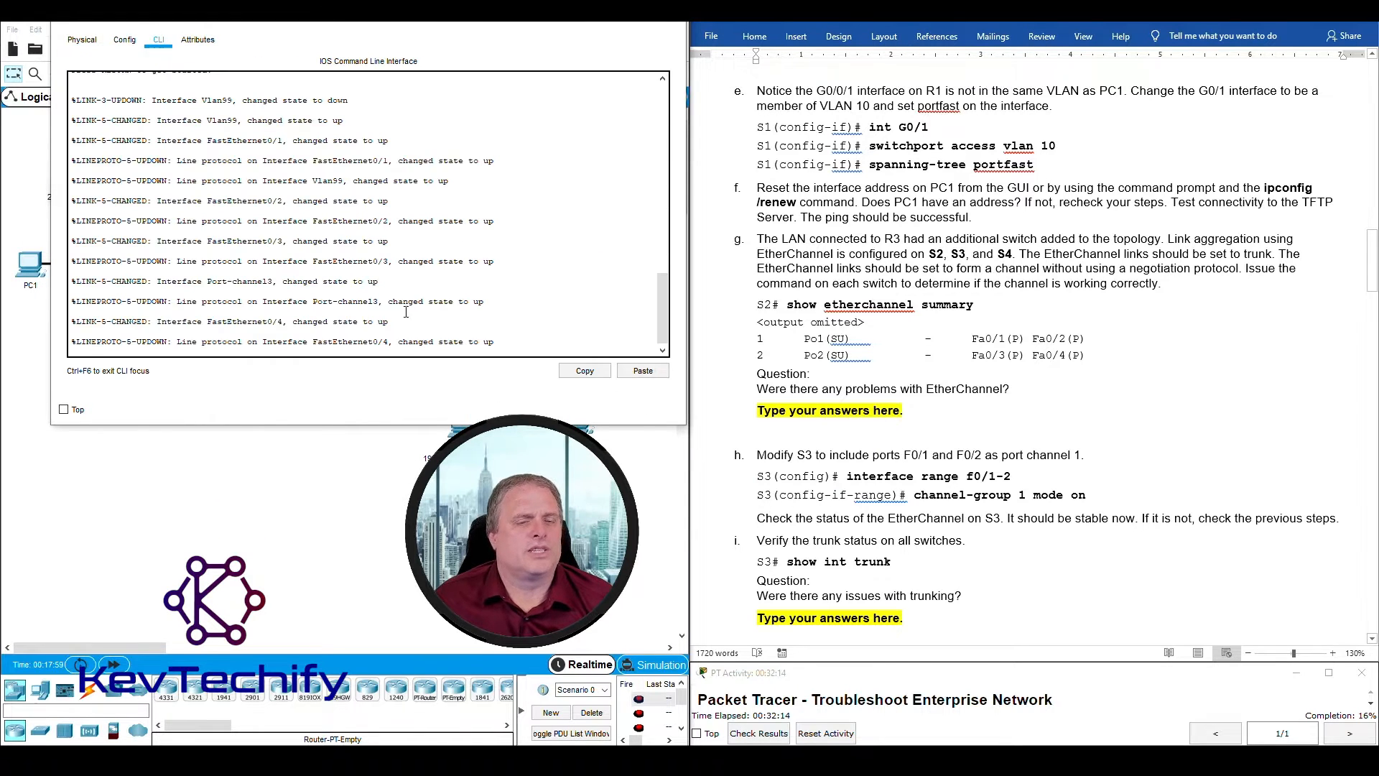
Step: Start the console session on S3 and enter privileged EXEC mode with en
key("Return")
key("Return")
key("Return")
key("Return")
key("Return")
key("Return")
key("Return")
type("en")
key("Return")
Step: Try to display S3's EtherChannel status with sho ehterchannel summary
type("sho ")
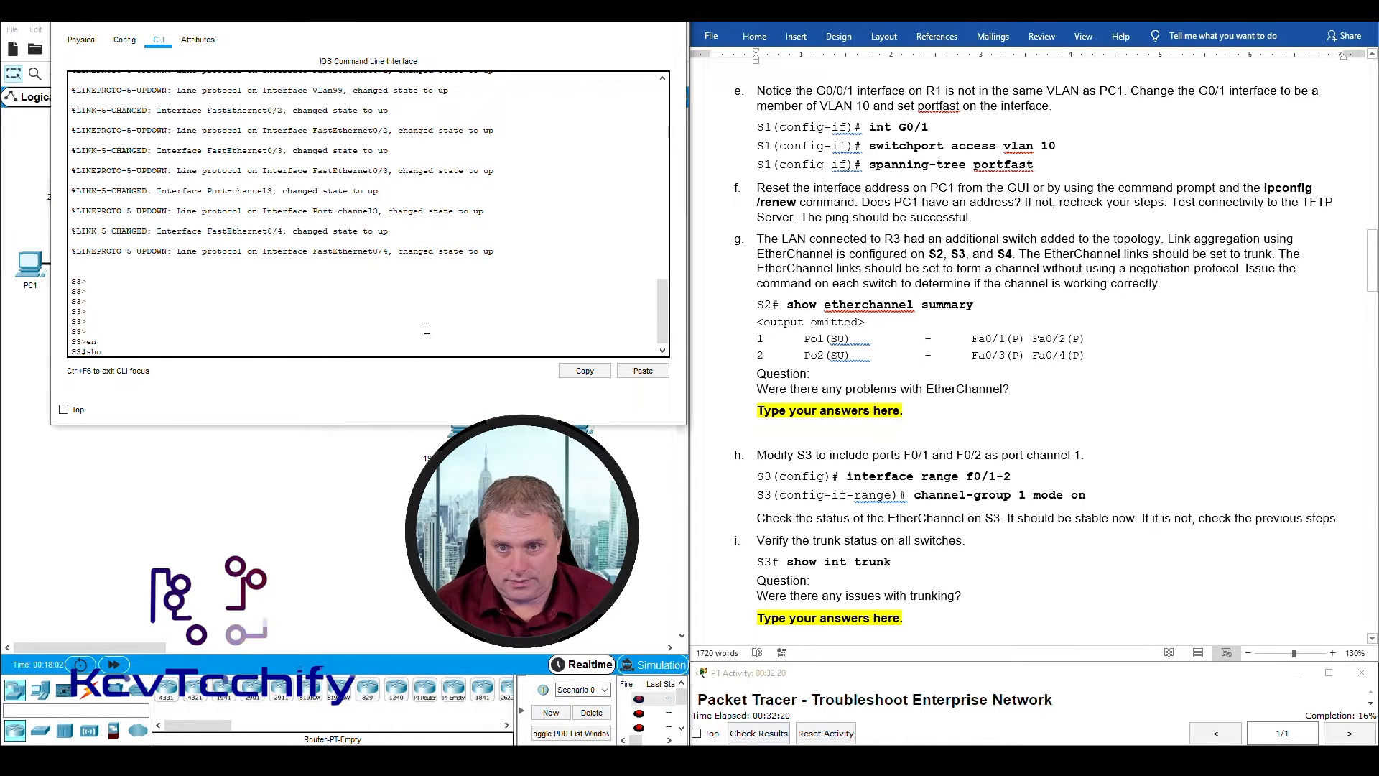
type("ehterchannel summary")
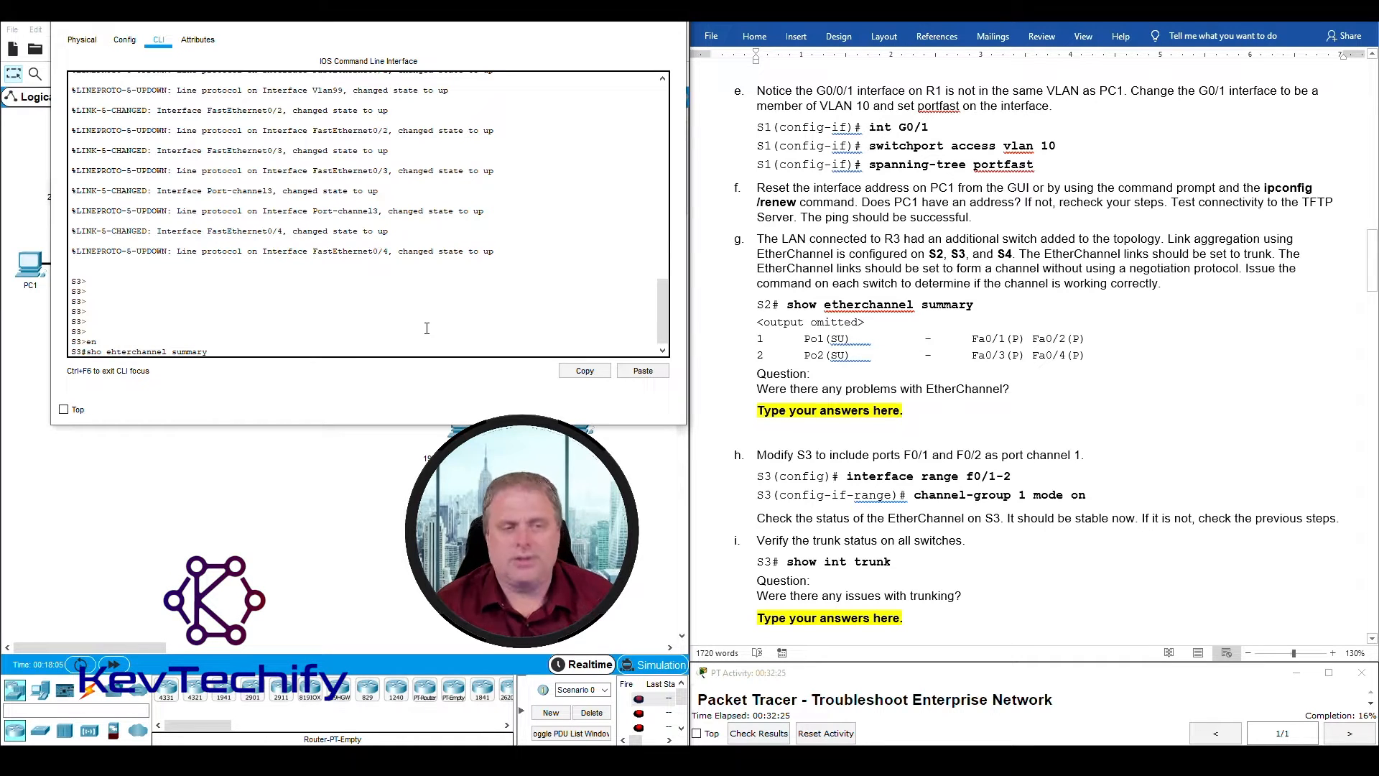
key("Return")
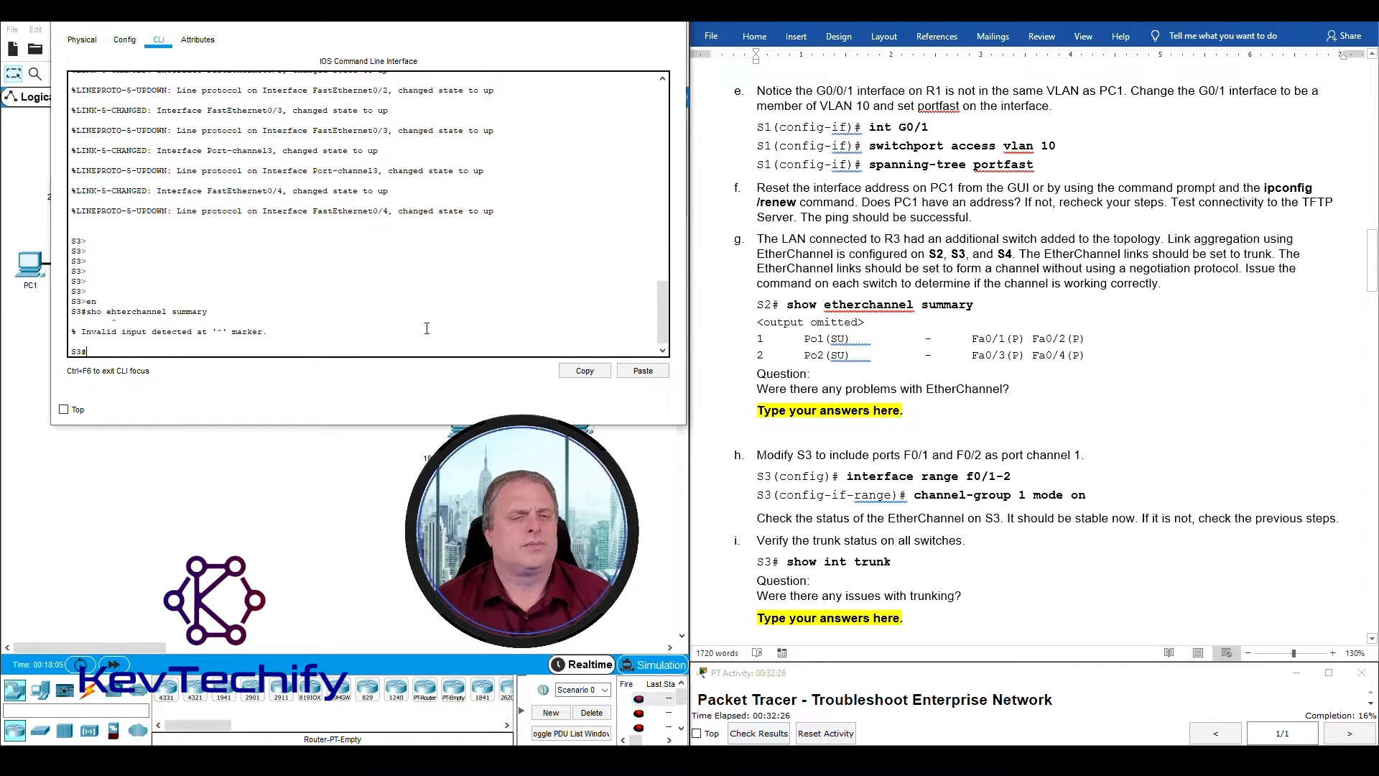
Step: Recall the last command on S3, and examine its error message and the spelling of the etherchannel keyword
key("Up")
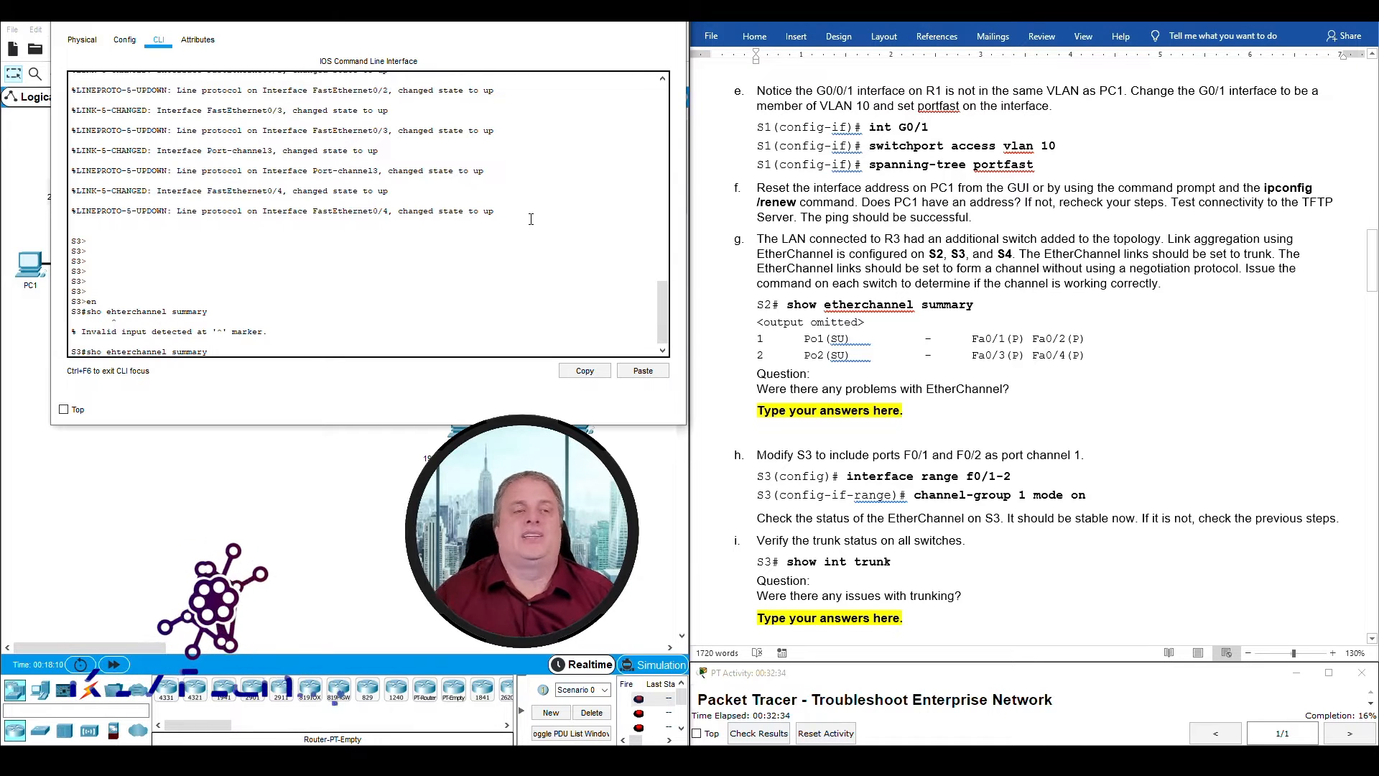
left_click_drag(81, 331, 223, 331)
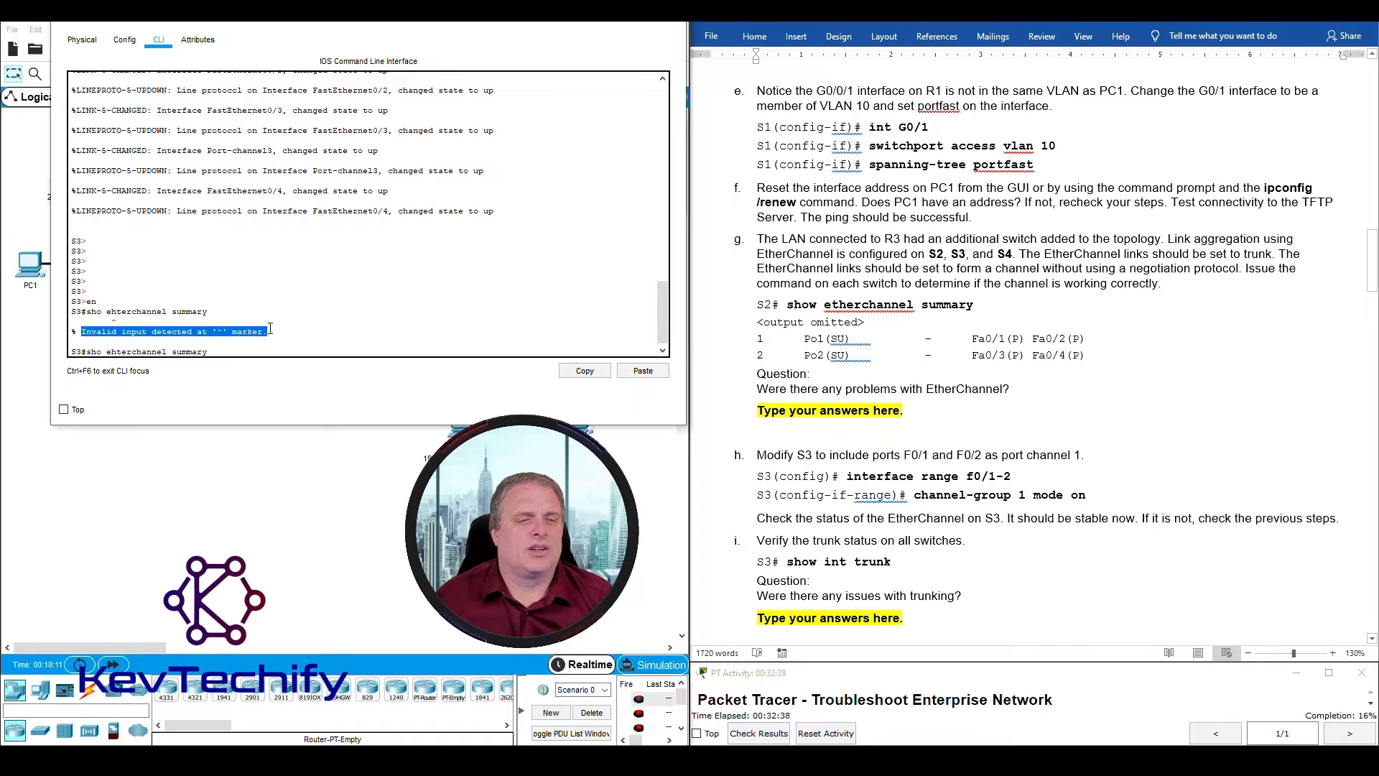
left_click(221, 330)
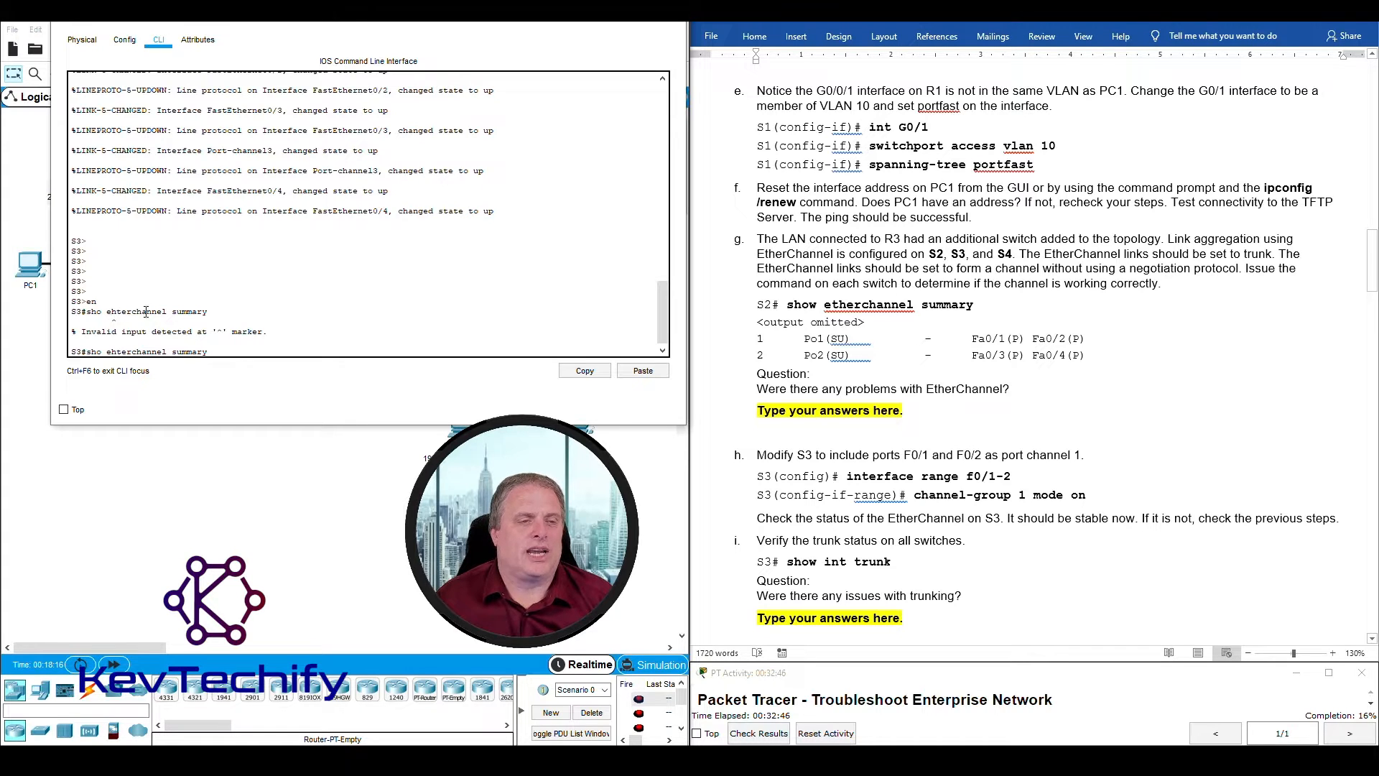
left_click_drag(111, 311, 123, 310)
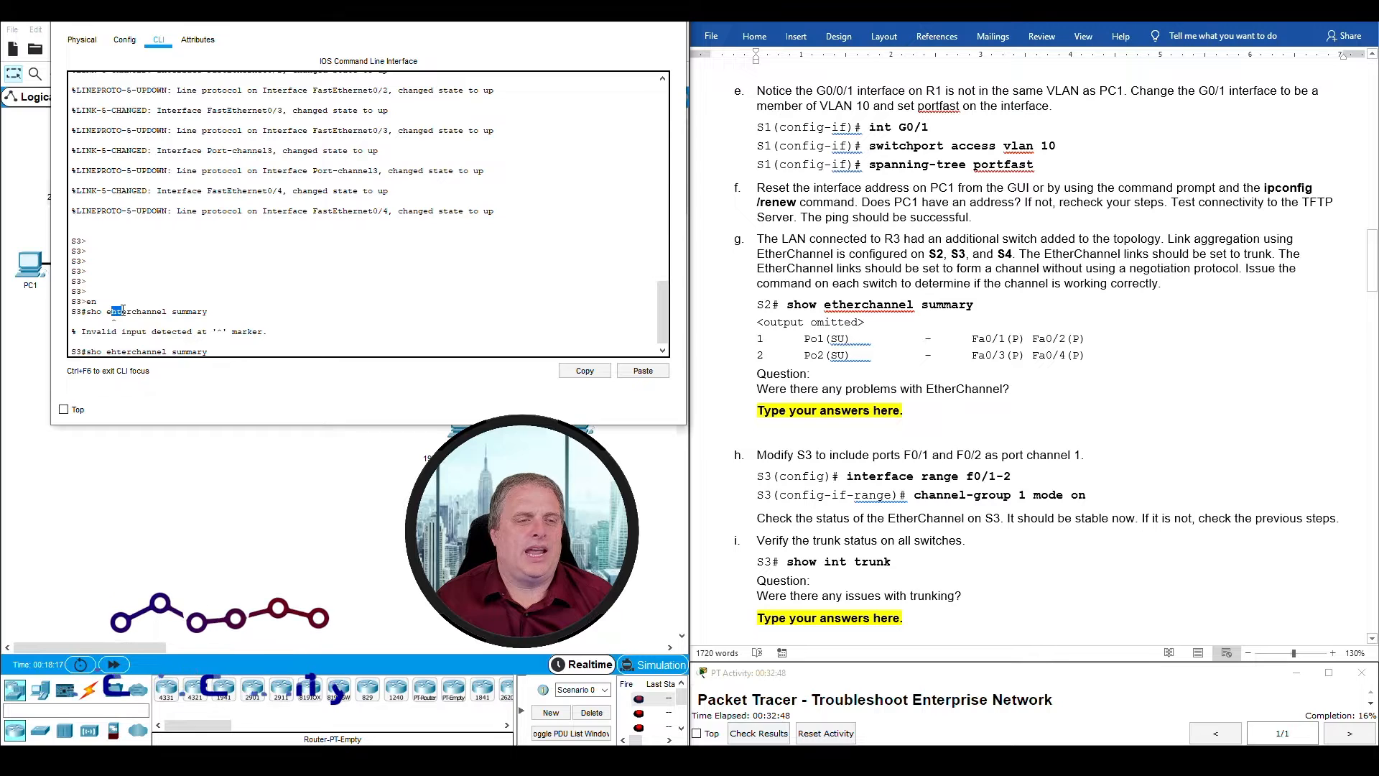
left_click(130, 313)
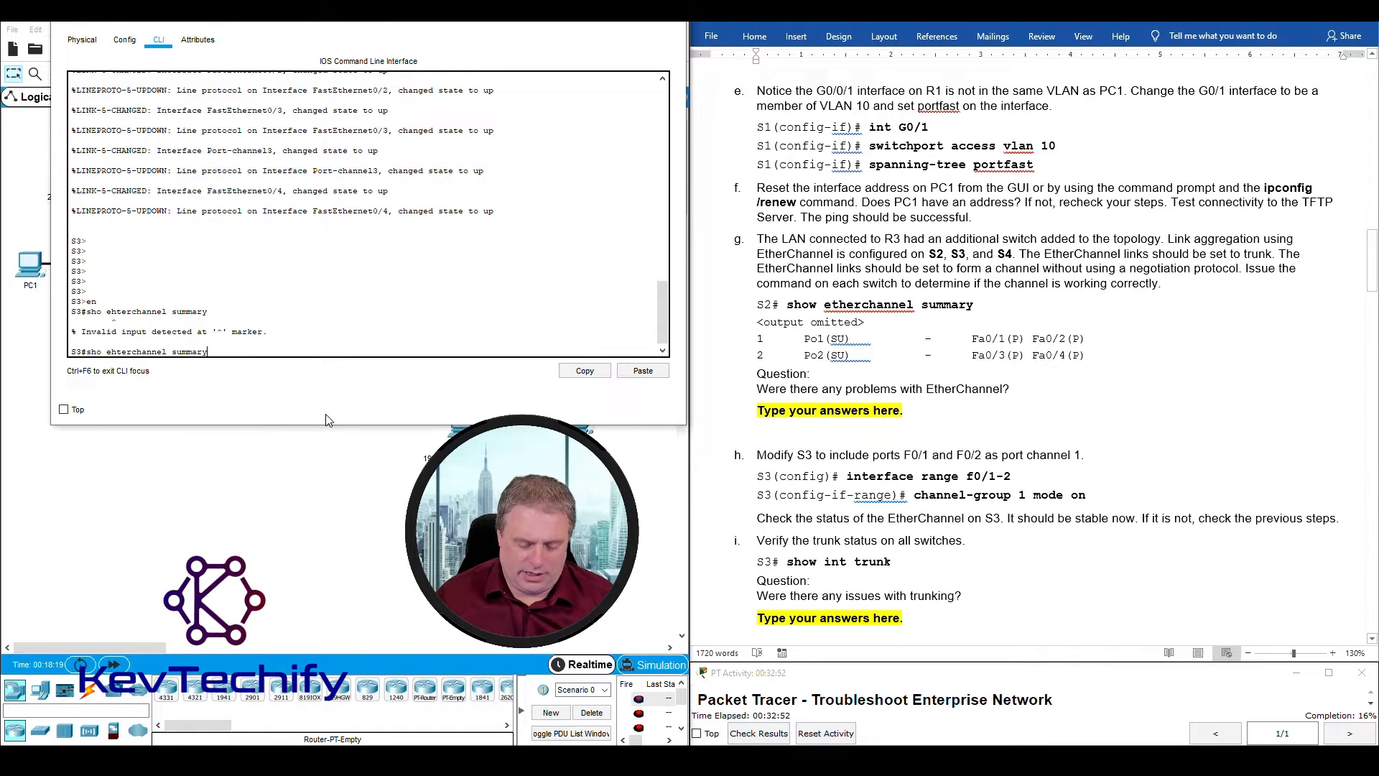
Step: Correct the recalled command on S3 to sho etherchannel summary and run it
key("Left")
key("Left")
key("Left")
key("Left")
key("Left")
key("Left")
key("Left")
key("Left")
key("Left")
key("BackSpace")
key("BackSpace")
type("th")
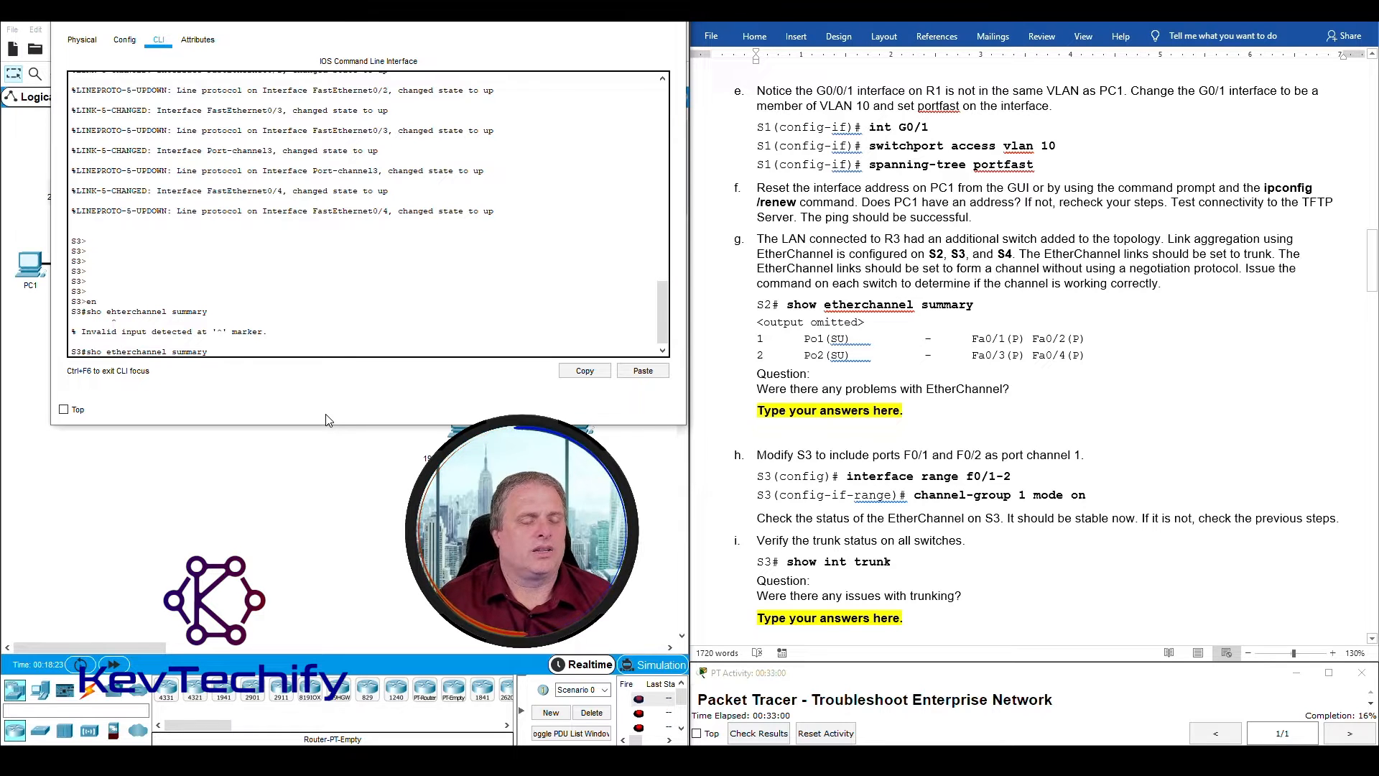
key("Return")
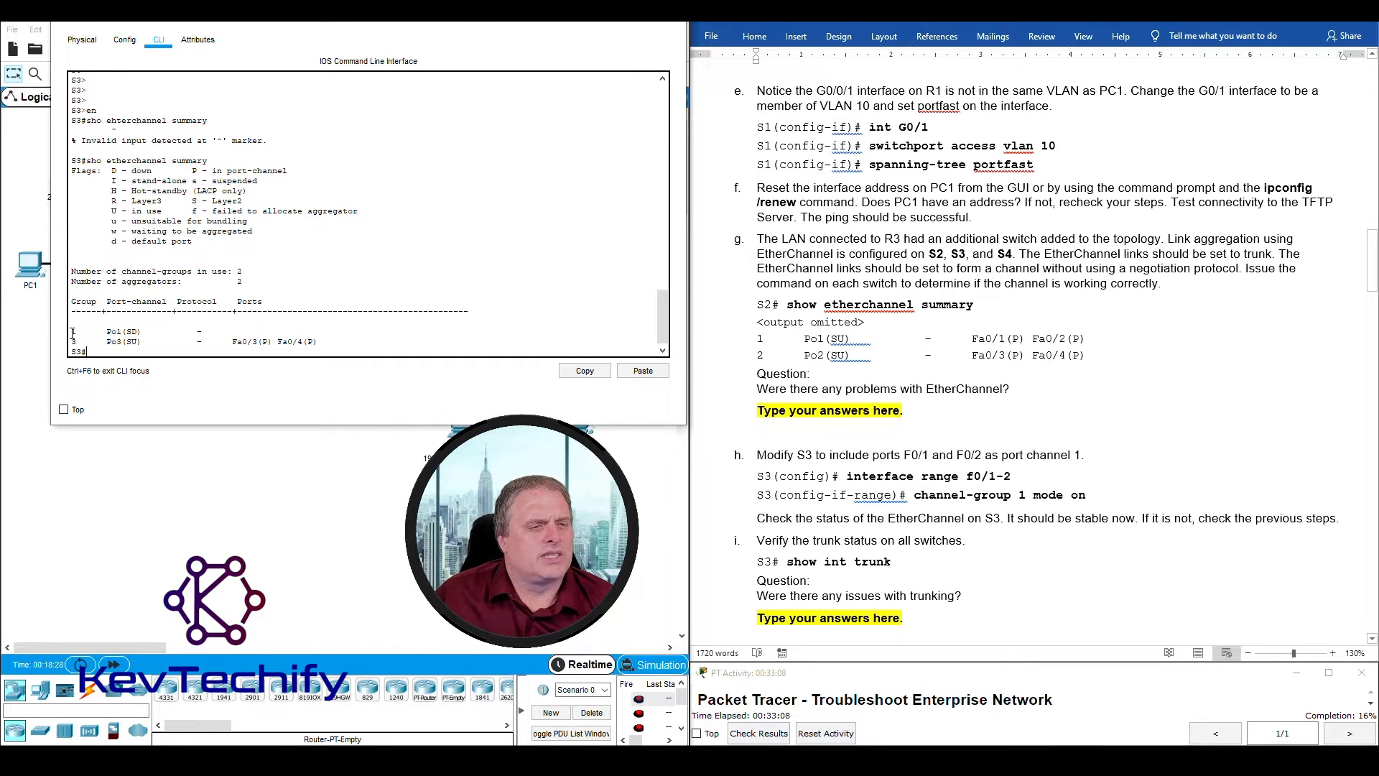
Step: Examine the group 1 and group 3 rows of S3's EtherChannel summary, and put S3's window away
left_click_drag(72, 331, 316, 331)
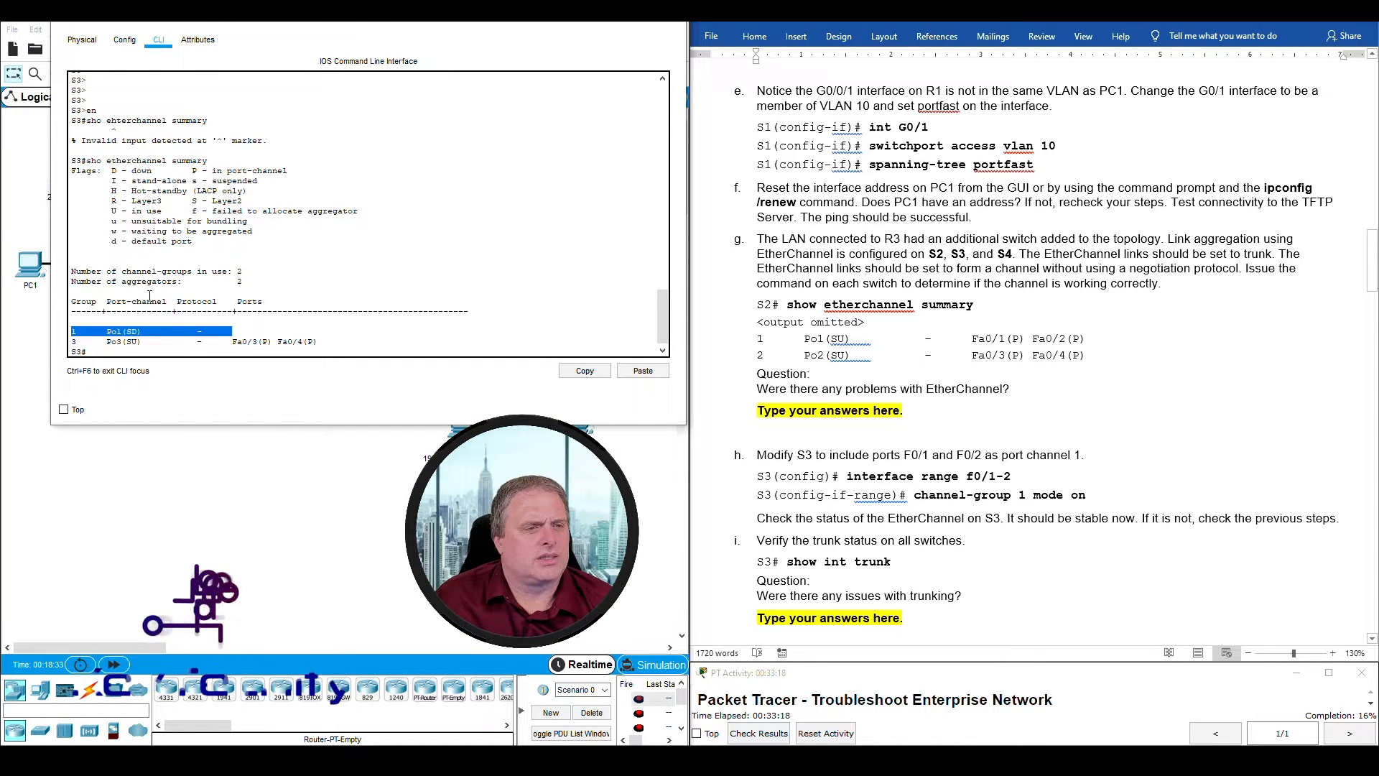
left_click(233, 332)
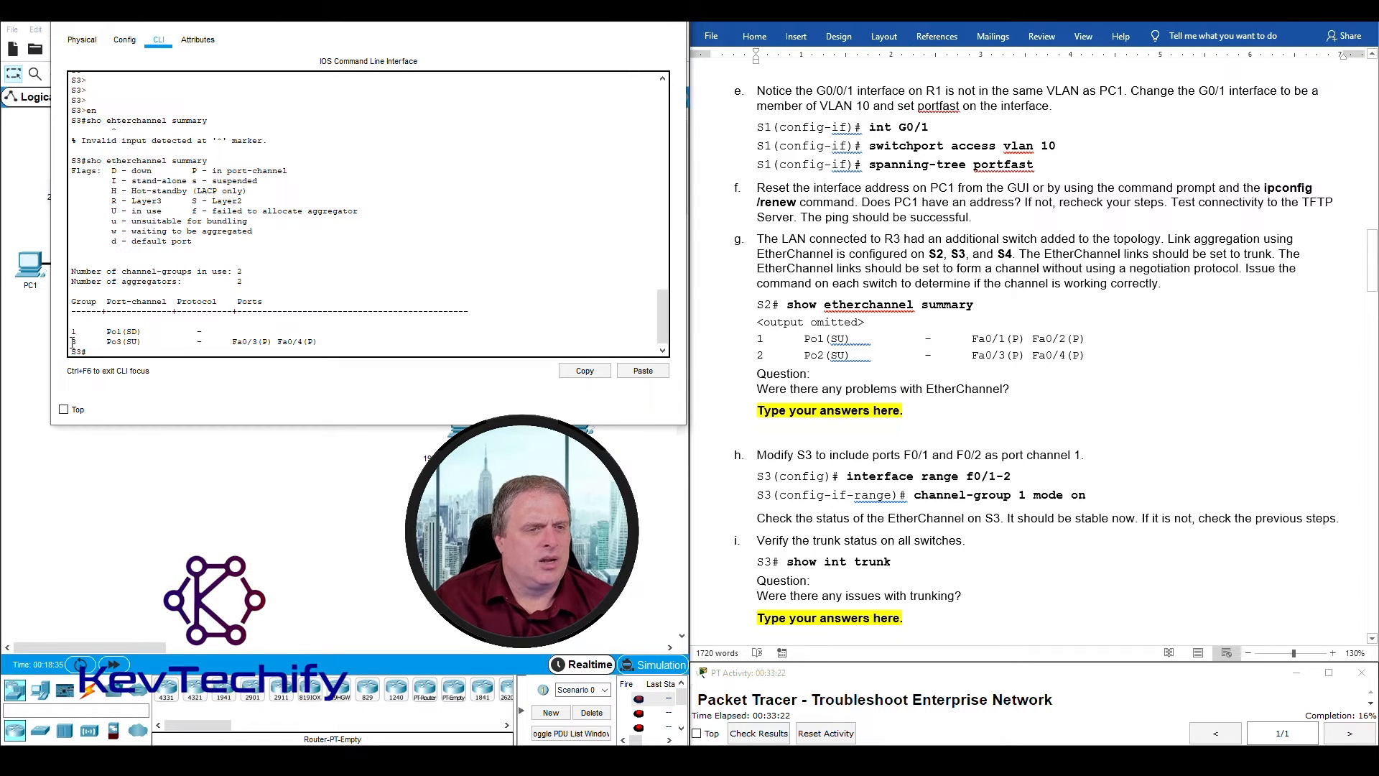
left_click_drag(71, 342, 302, 346)
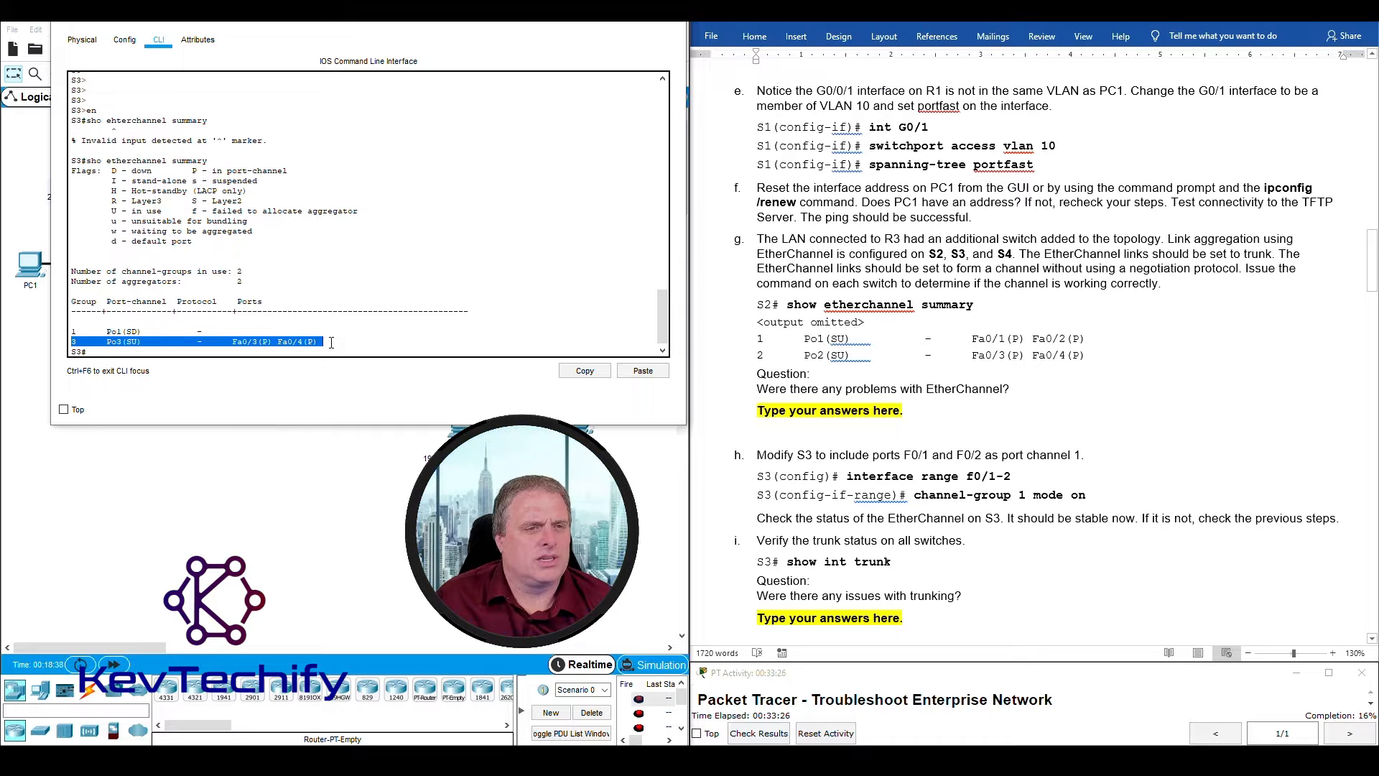
left_click(351, 331)
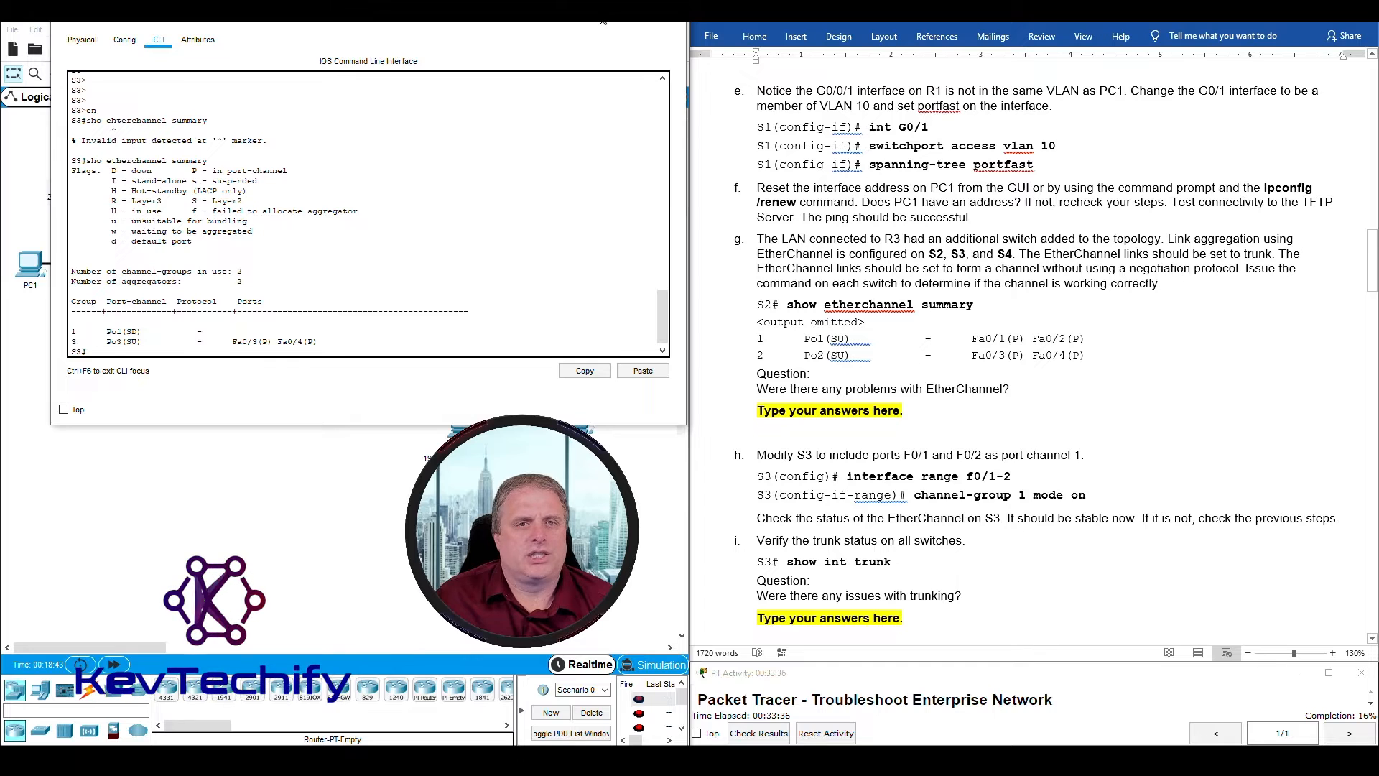
left_click(669, 11)
Step: Open switch S4's command line, with its window moved clear of the instructions and widened
left_click(513, 356)
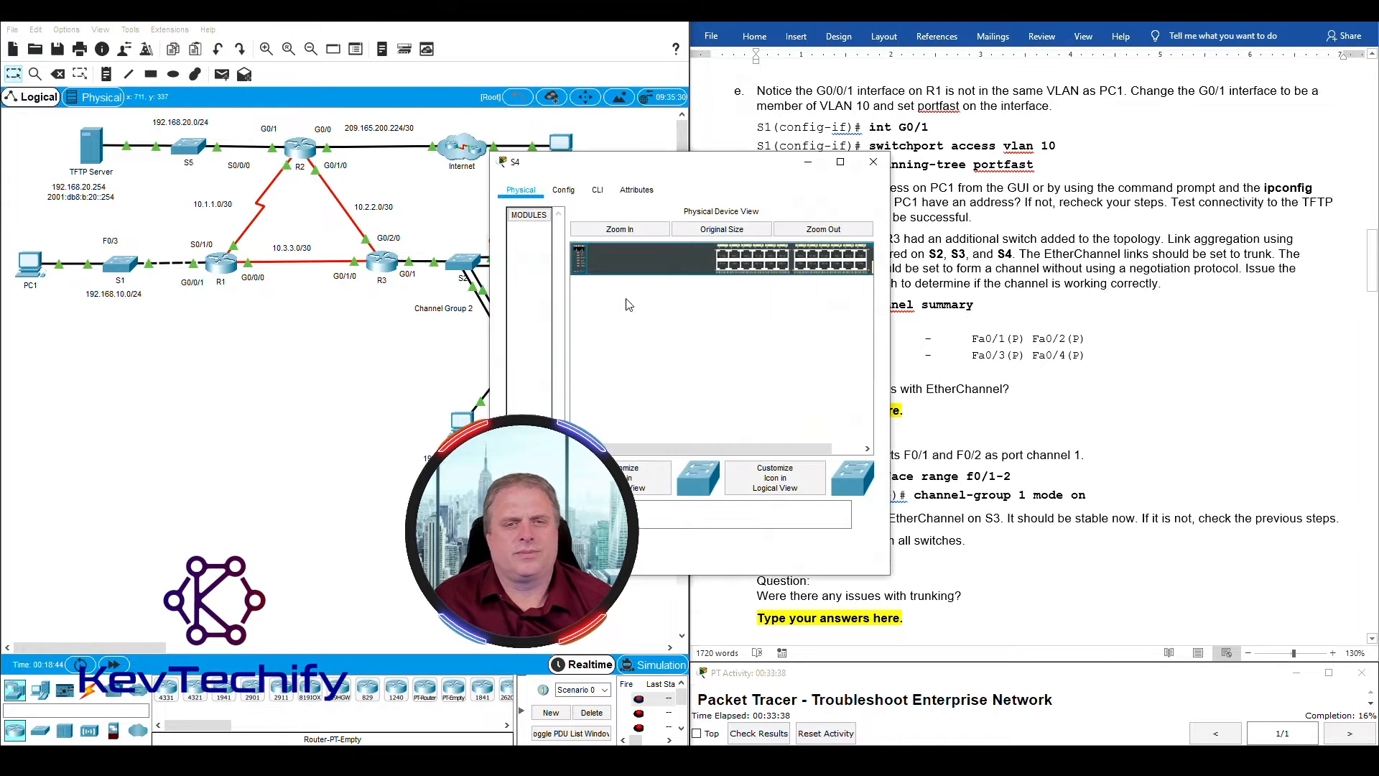
left_click_drag(763, 163, 311, 22)
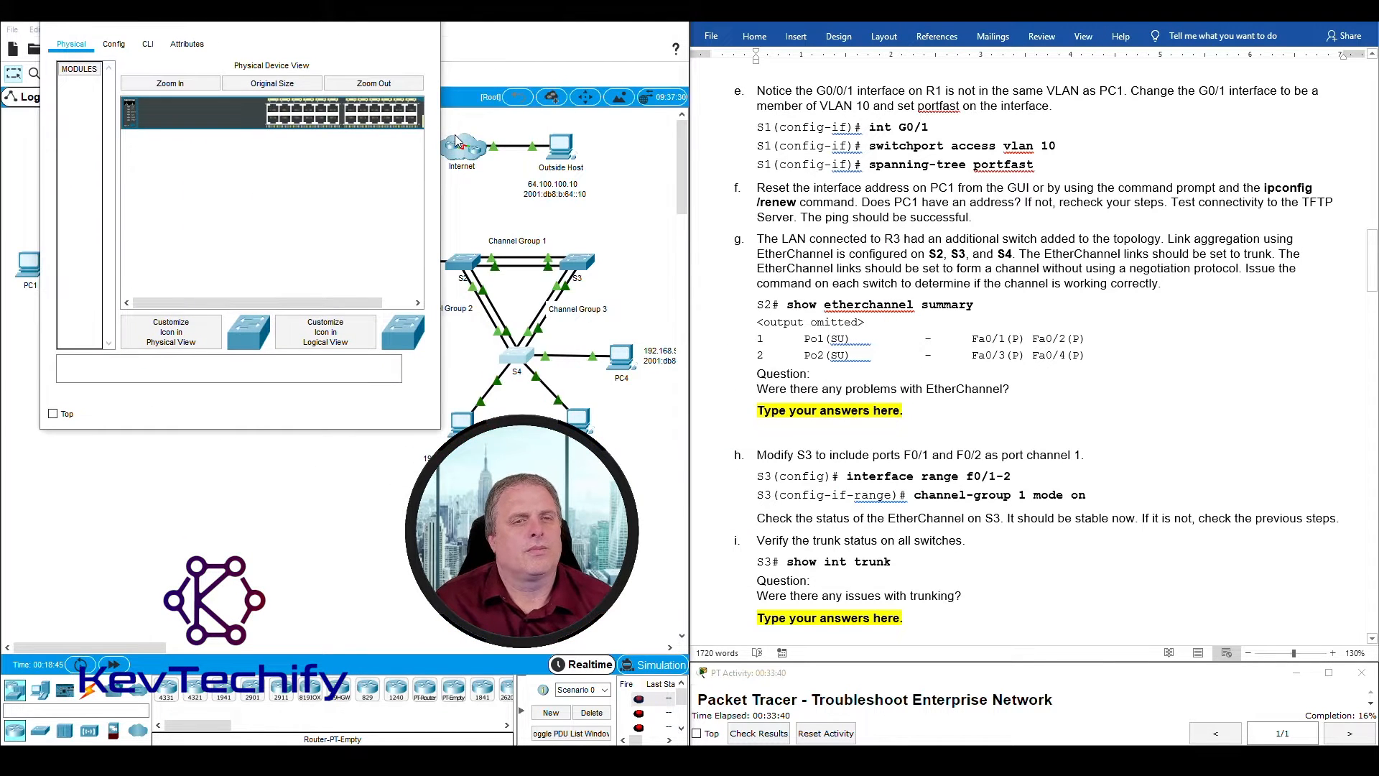
left_click_drag(442, 143, 673, 144)
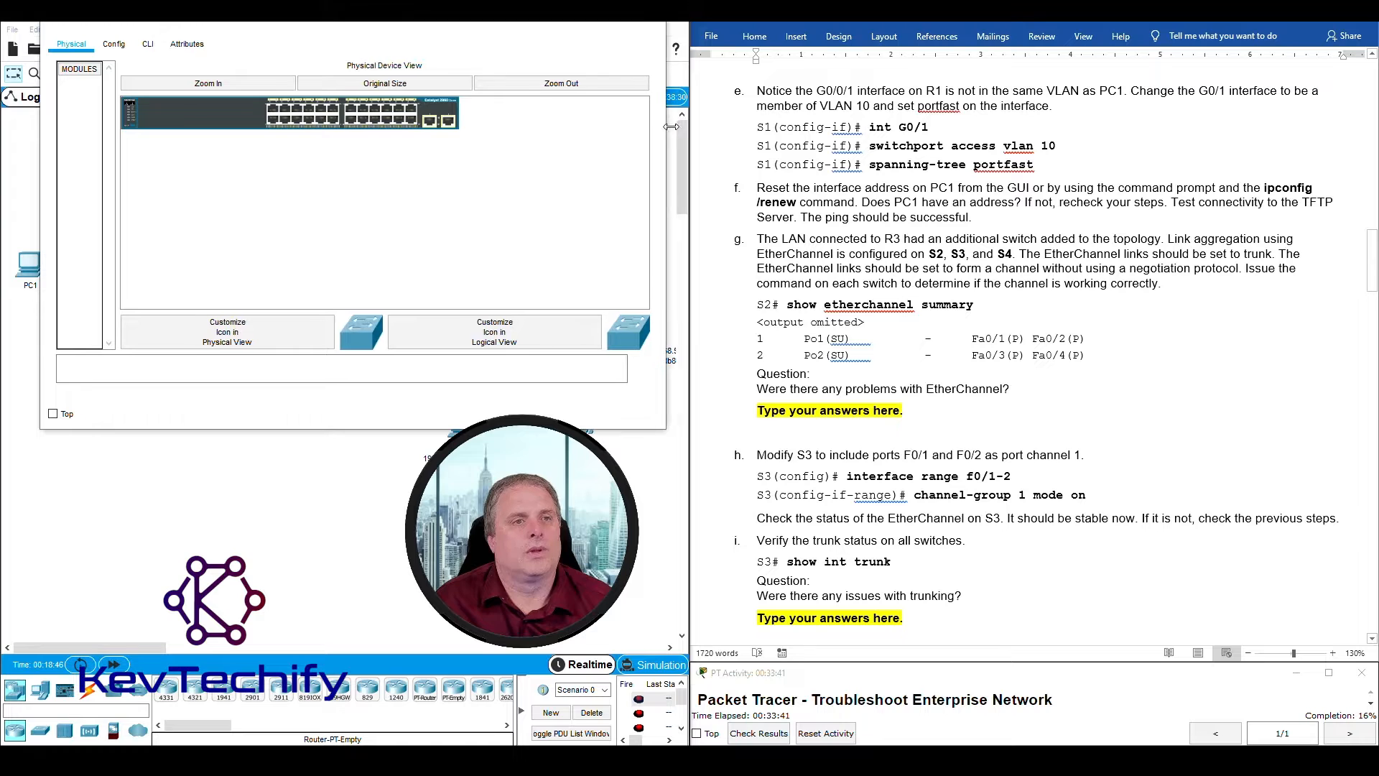
left_click(123, 48)
left_click(150, 48)
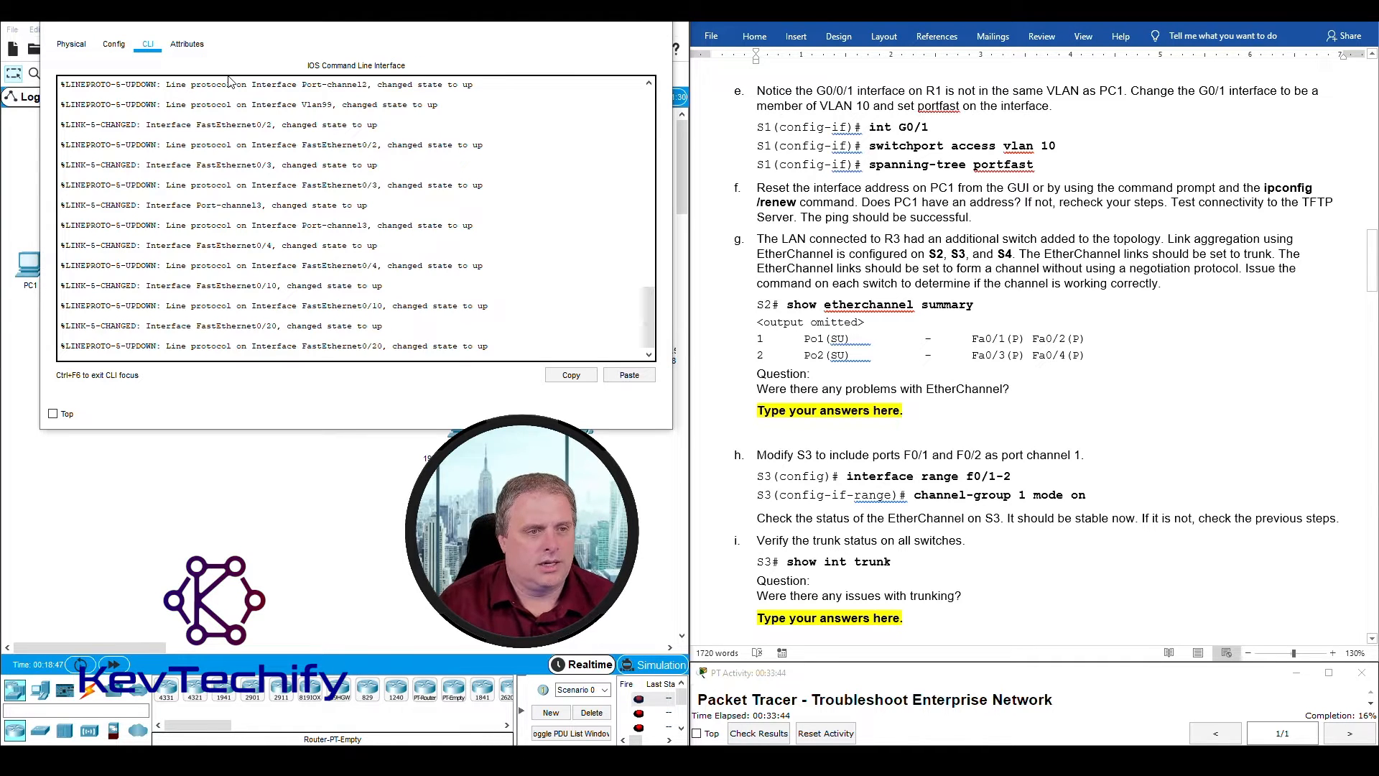
Step: Enter privileged EXEC mode on S4 and display its EtherChannel summary with sho ether sum
key("Return")
key("Return")
key("Return")
key("Return")
type("en")
key("Return")
type("sho ether su,")
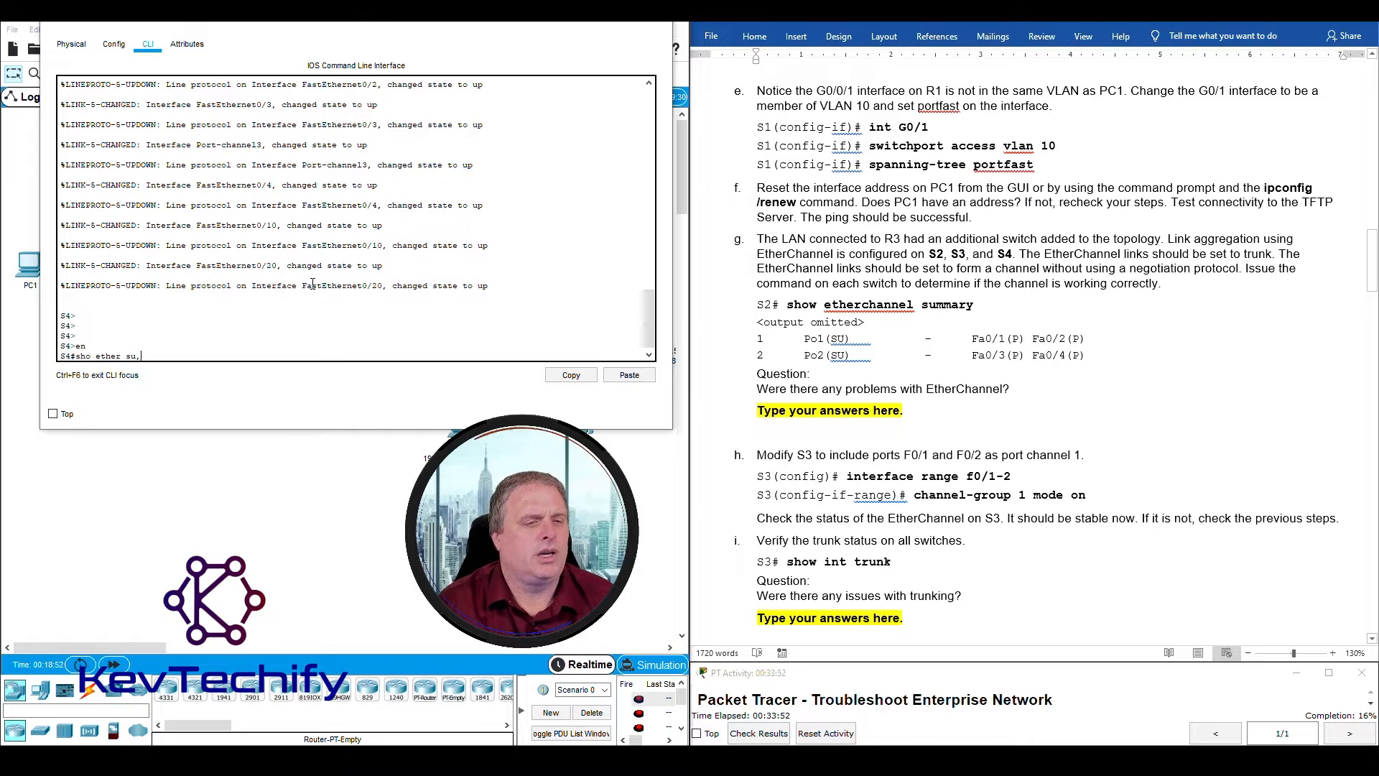
key("Return")
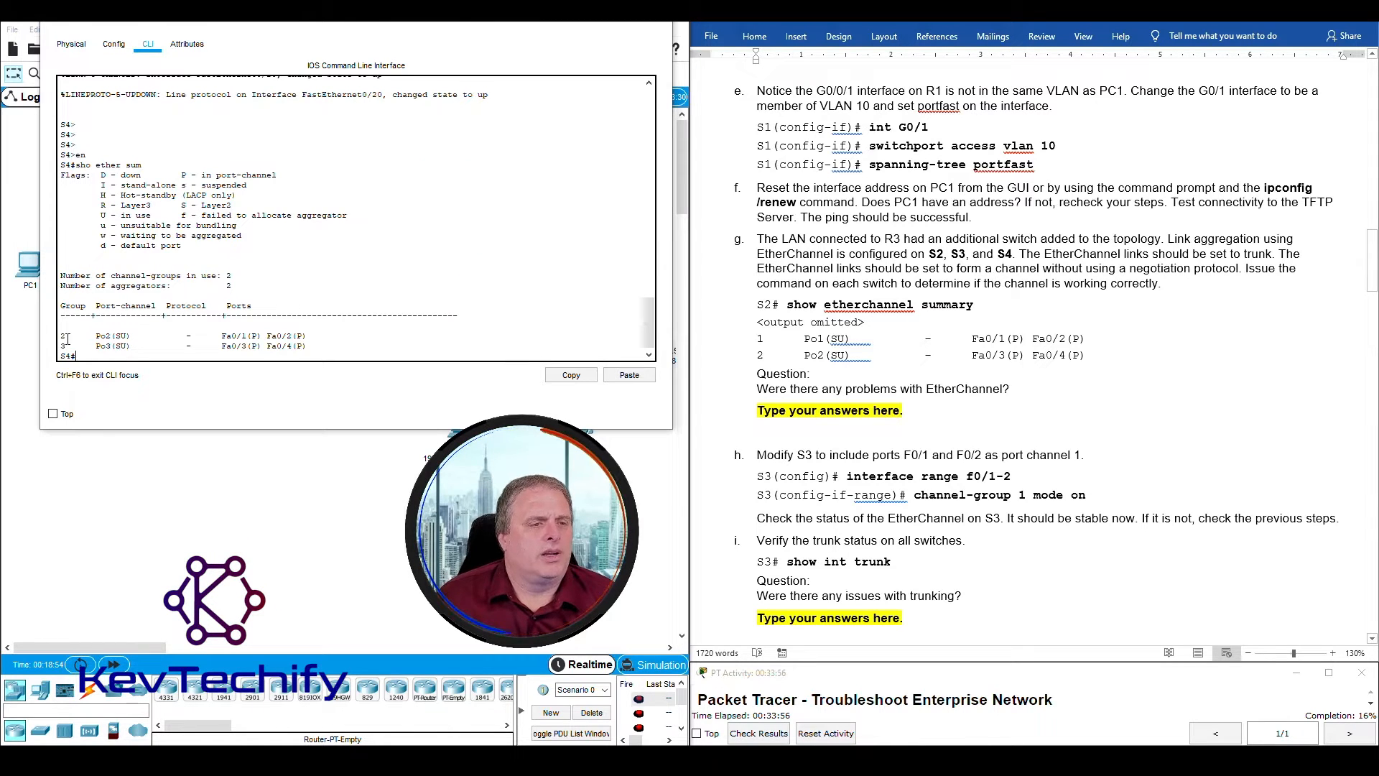
Step: Examine the group 2 and group 3 rows of S4's EtherChannel summary, and put S4's window away
left_click_drag(59, 336, 316, 333)
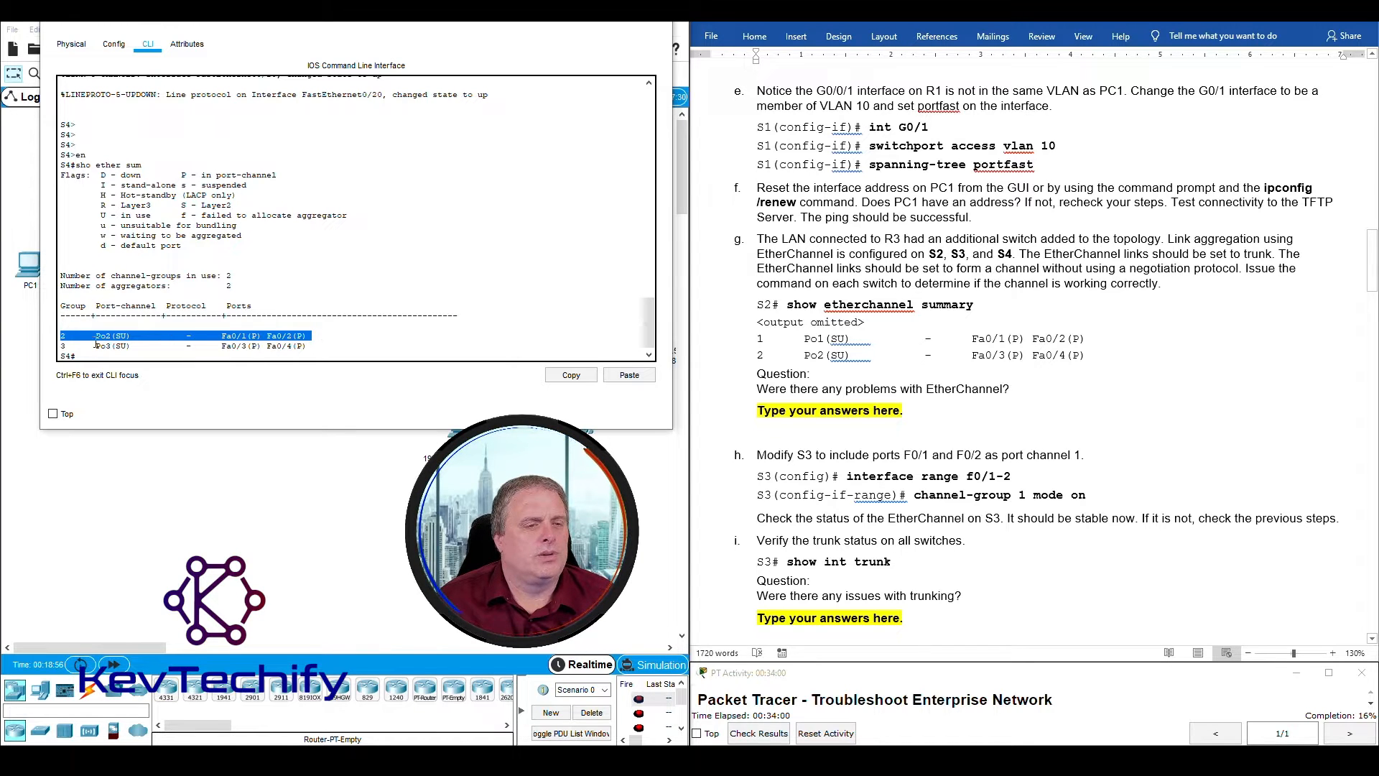
left_click_drag(62, 347, 317, 346)
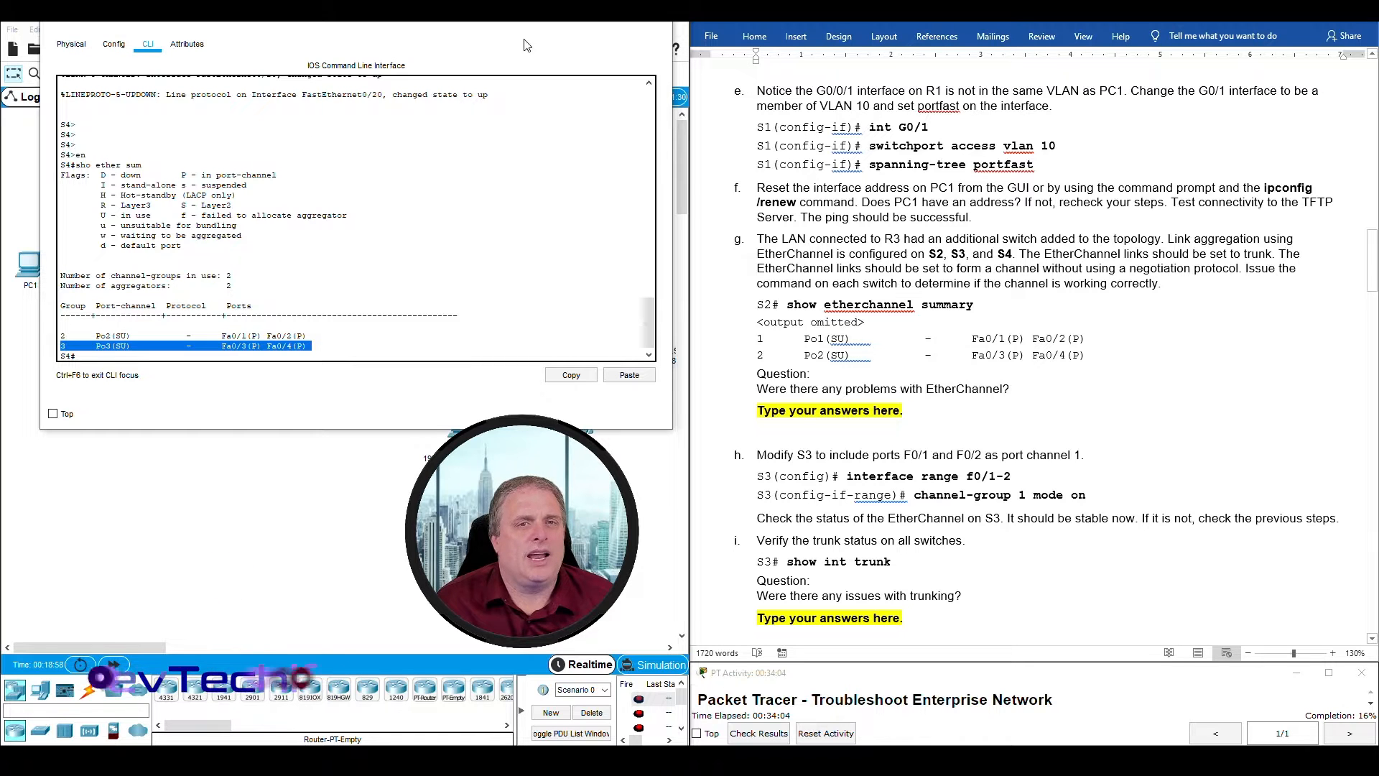
left_click(577, 17)
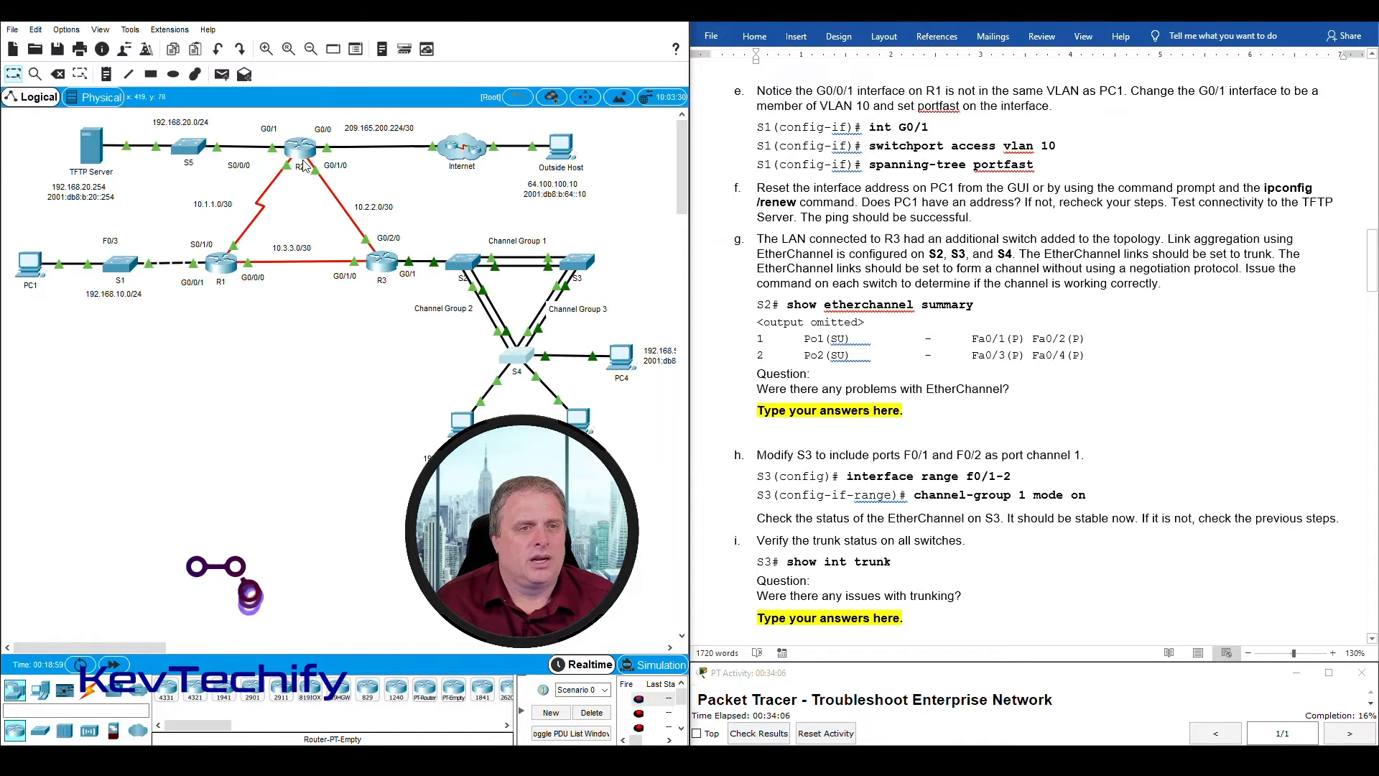
left_click(370, 259)
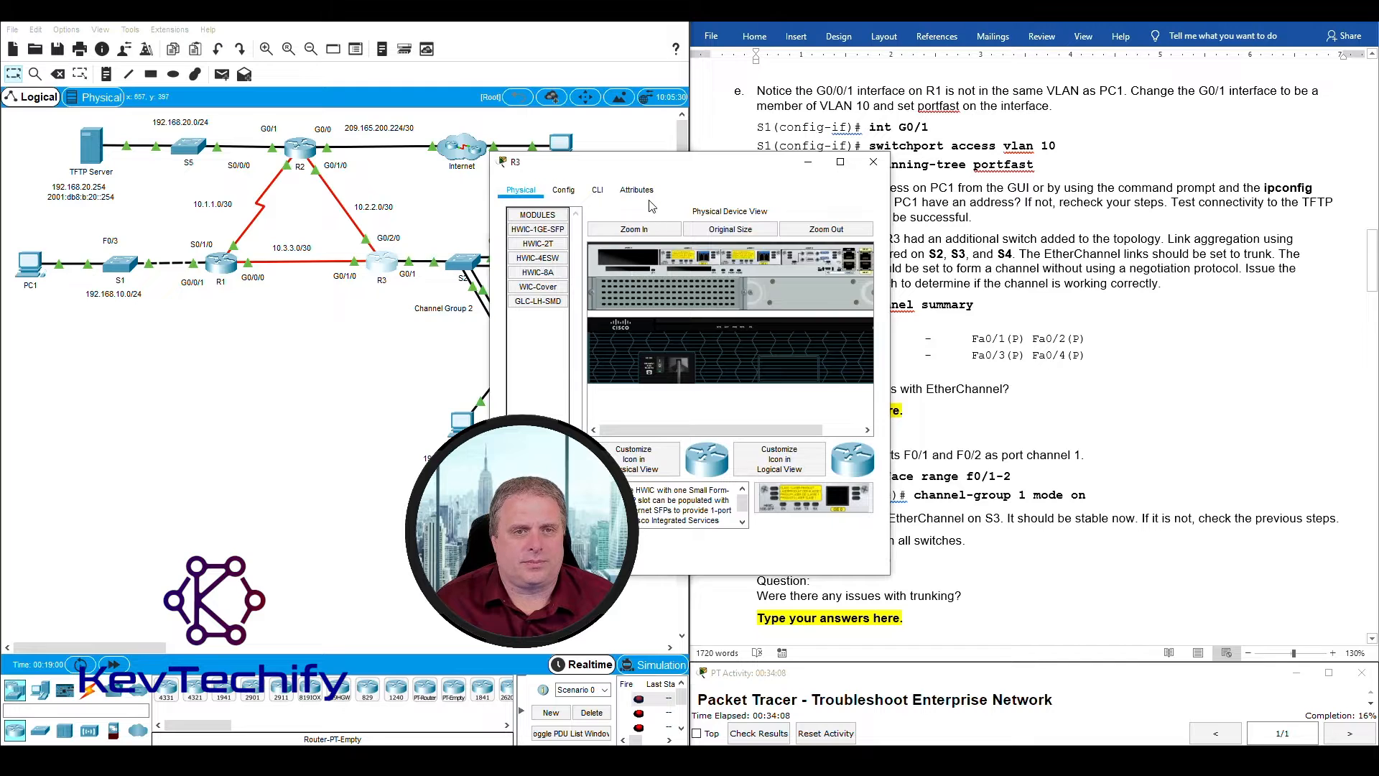
left_click_drag(681, 164, 240, 35)
left_click_drag(451, 185, 682, 186)
left_click(161, 65)
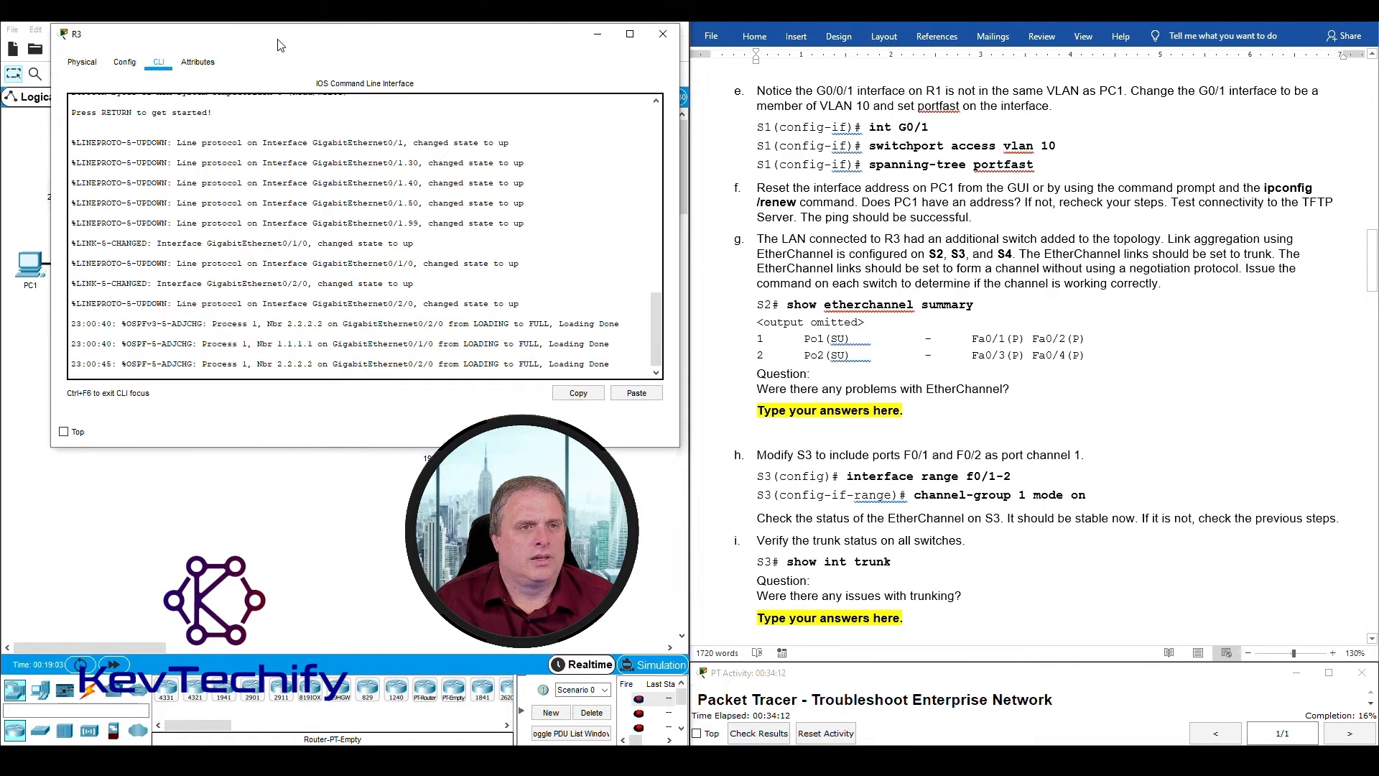
left_click_drag(279, 44, 248, 41)
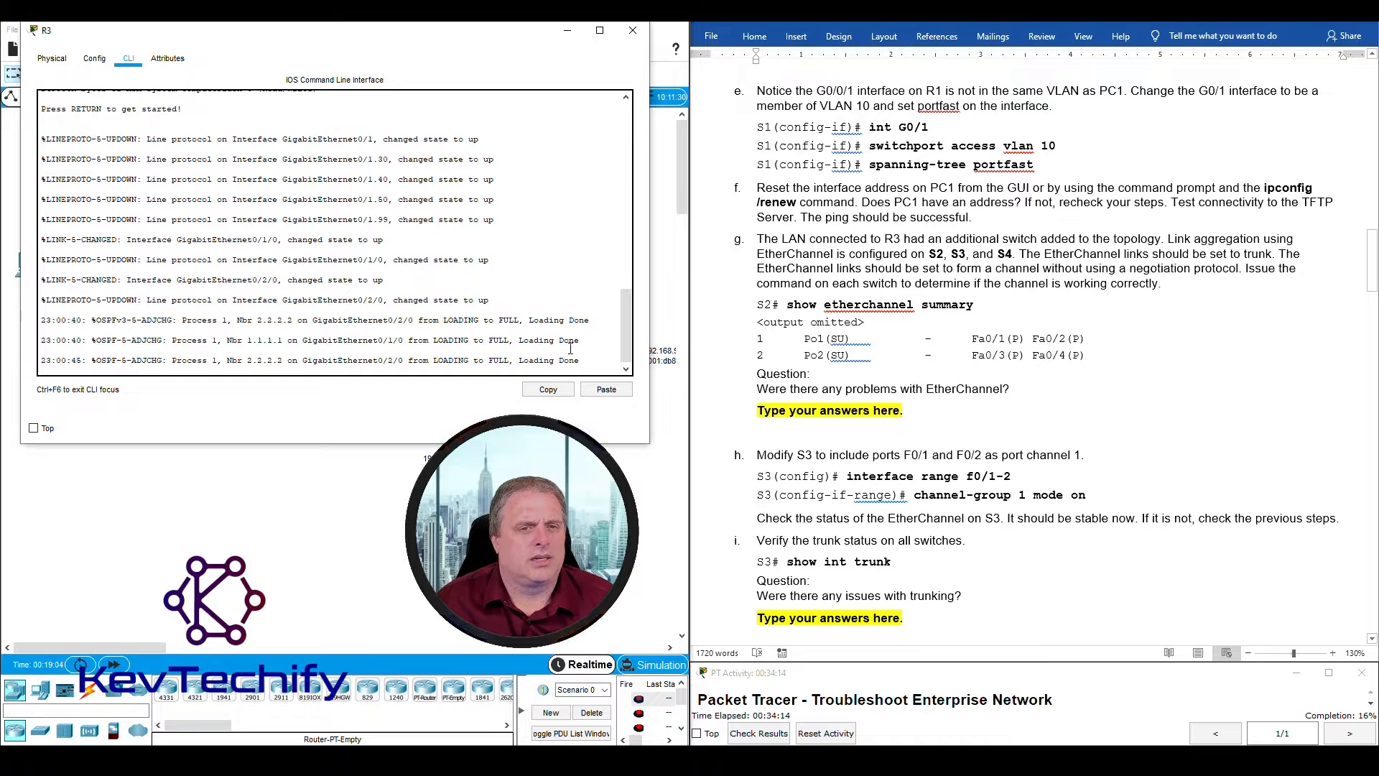
left_click(568, 33)
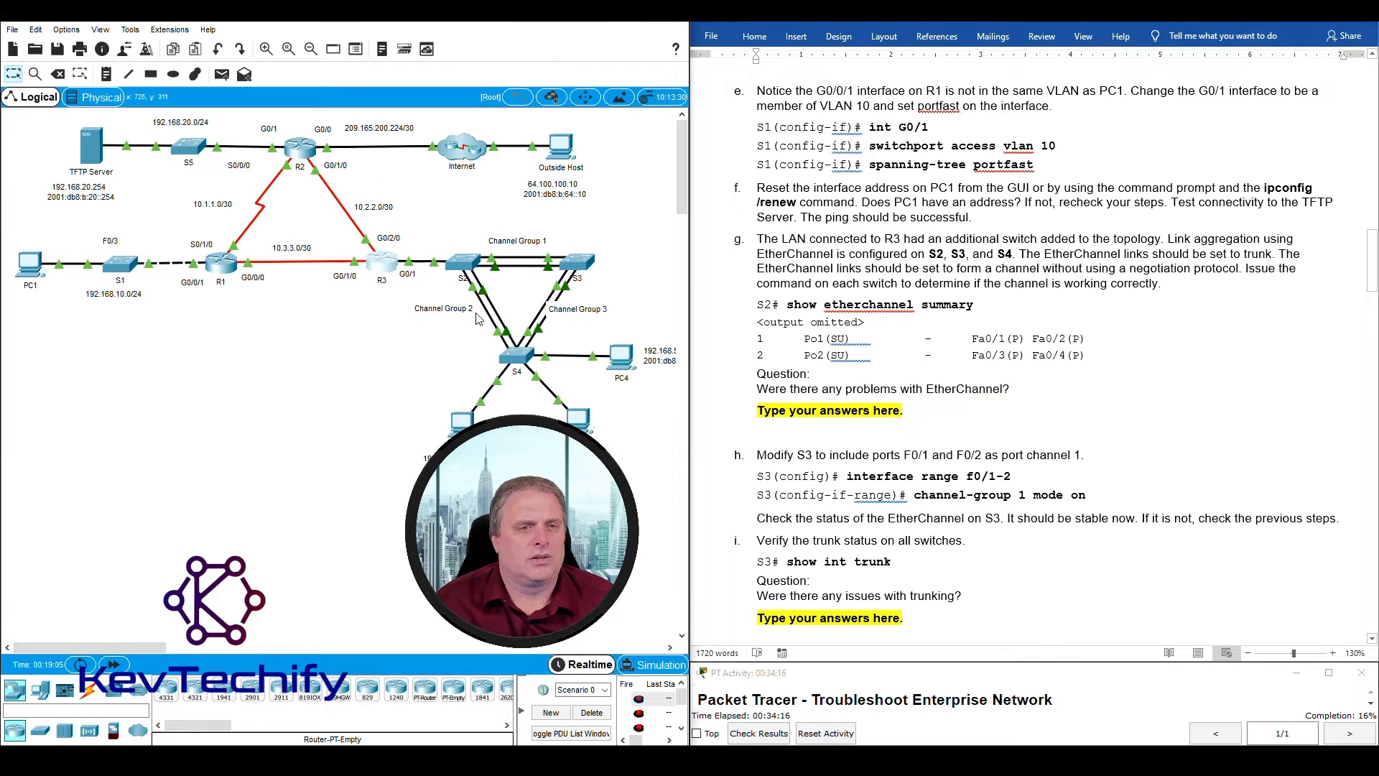
Step: Reopen switch S3's command line and rerun sho etherchannel summary
left_click(588, 268)
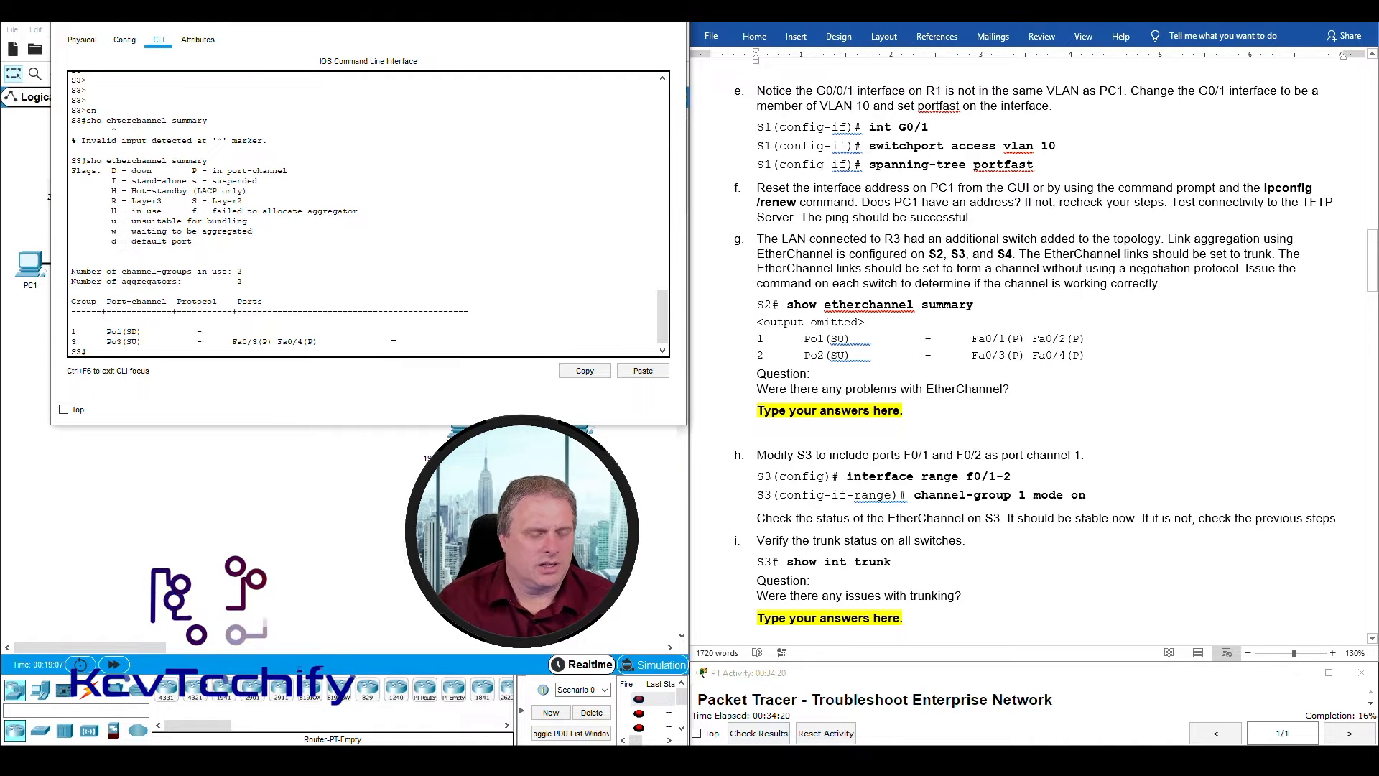
key("Return")
key("Return")
key("Return")
key("Return")
key("Up")
key("Return")
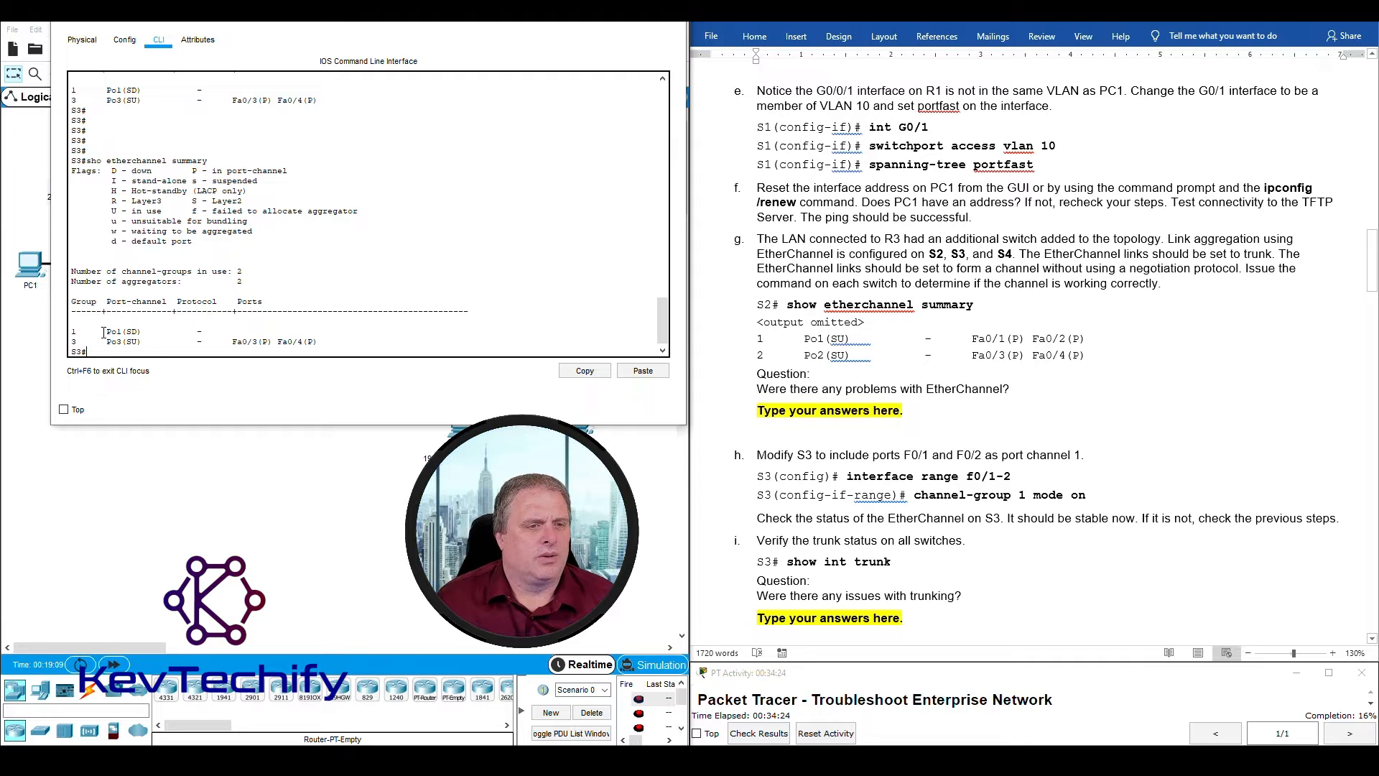
Step: Examine Po1's status flags in S3's EtherChannel summary and compare them with the Layer2 and down entries of the flag legend
left_click_drag(107, 333, 139, 332)
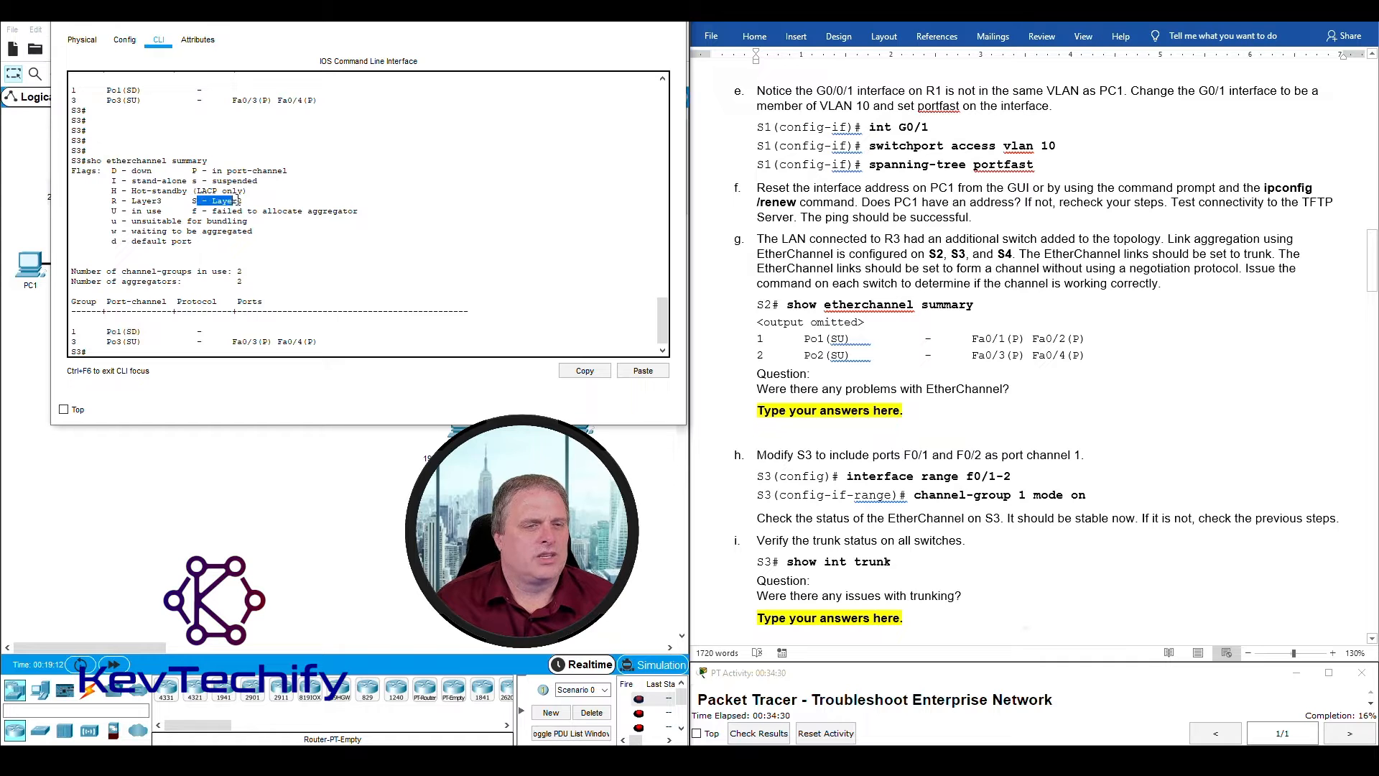
left_click_drag(235, 200, 245, 201)
left_click(132, 331)
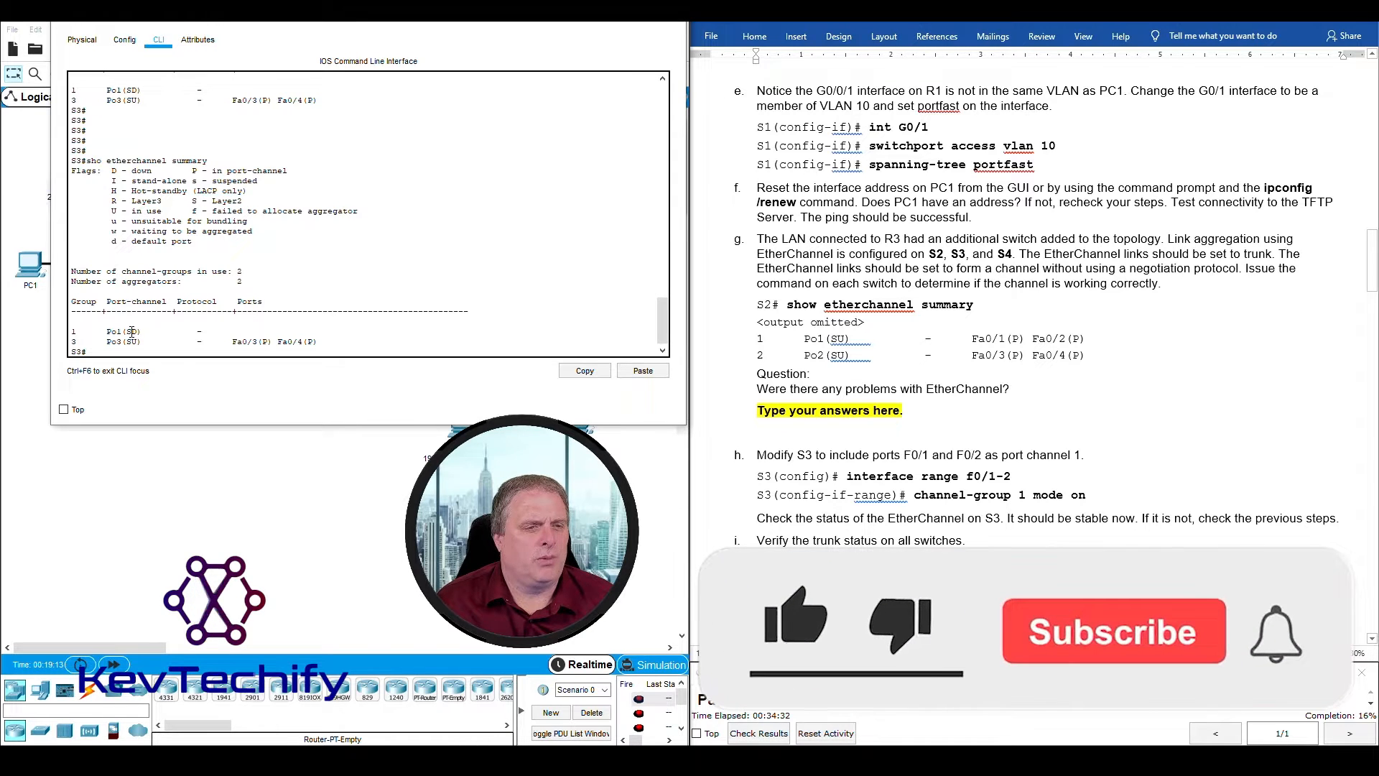
left_click_drag(111, 170, 156, 171)
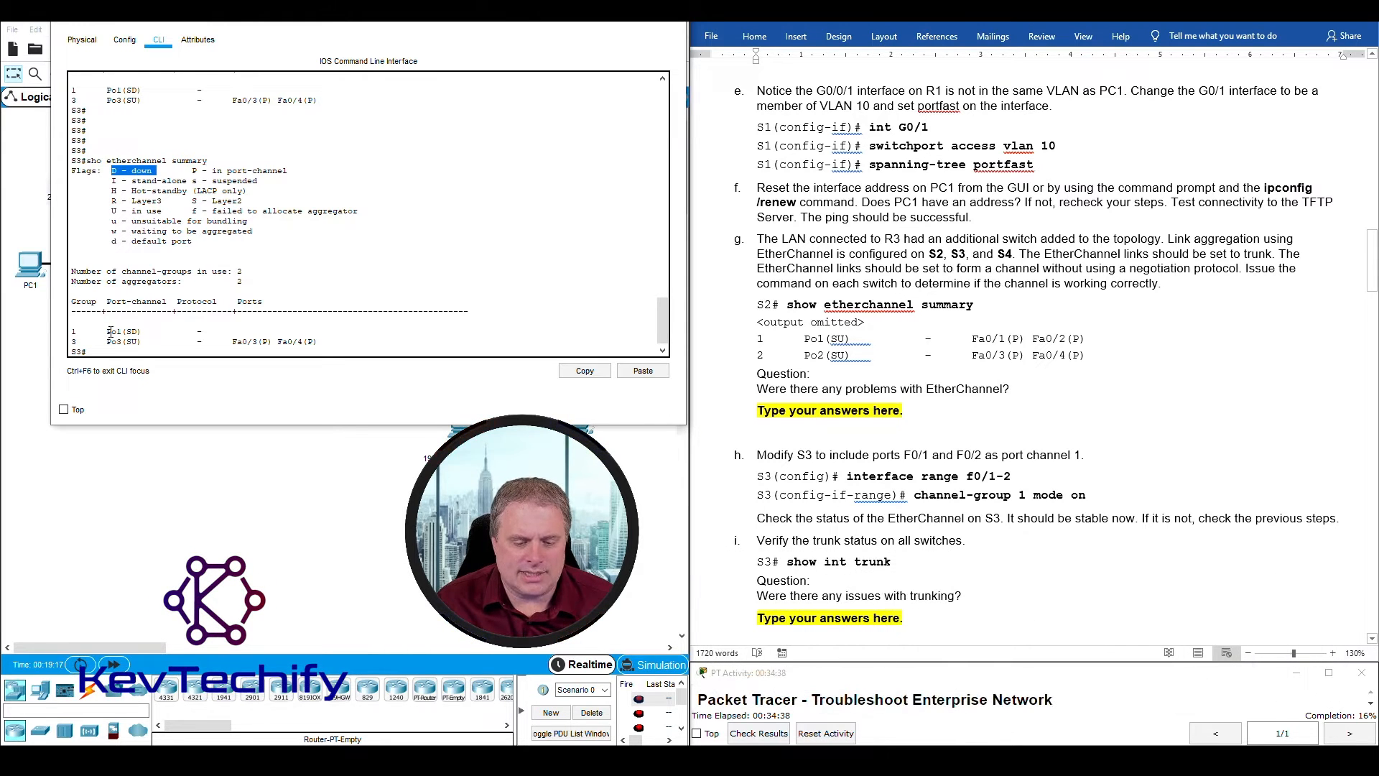
Step: Replace the answer placeholder under the EtherChannel problems question with "S3 show Po1 as down (D)."
left_click(774, 413)
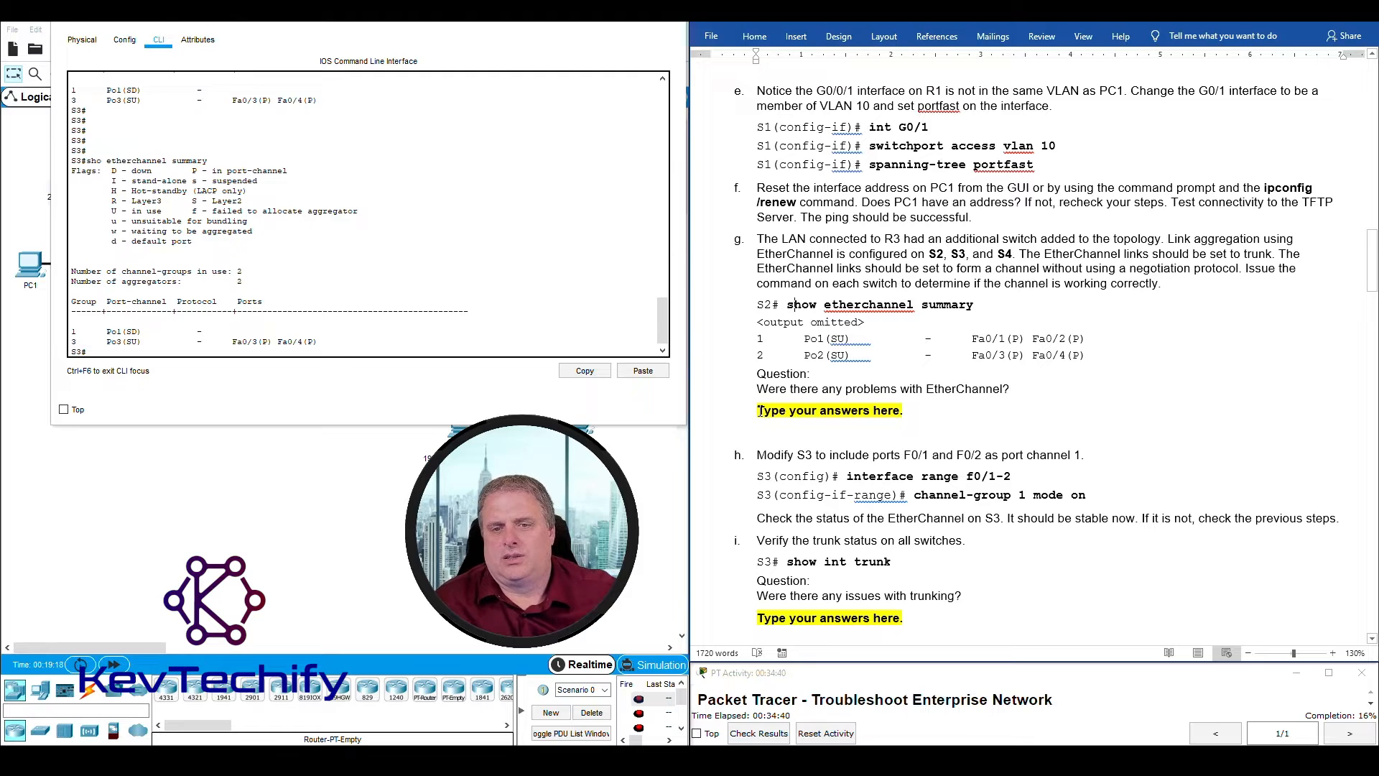
left_click_drag(760, 411, 908, 412)
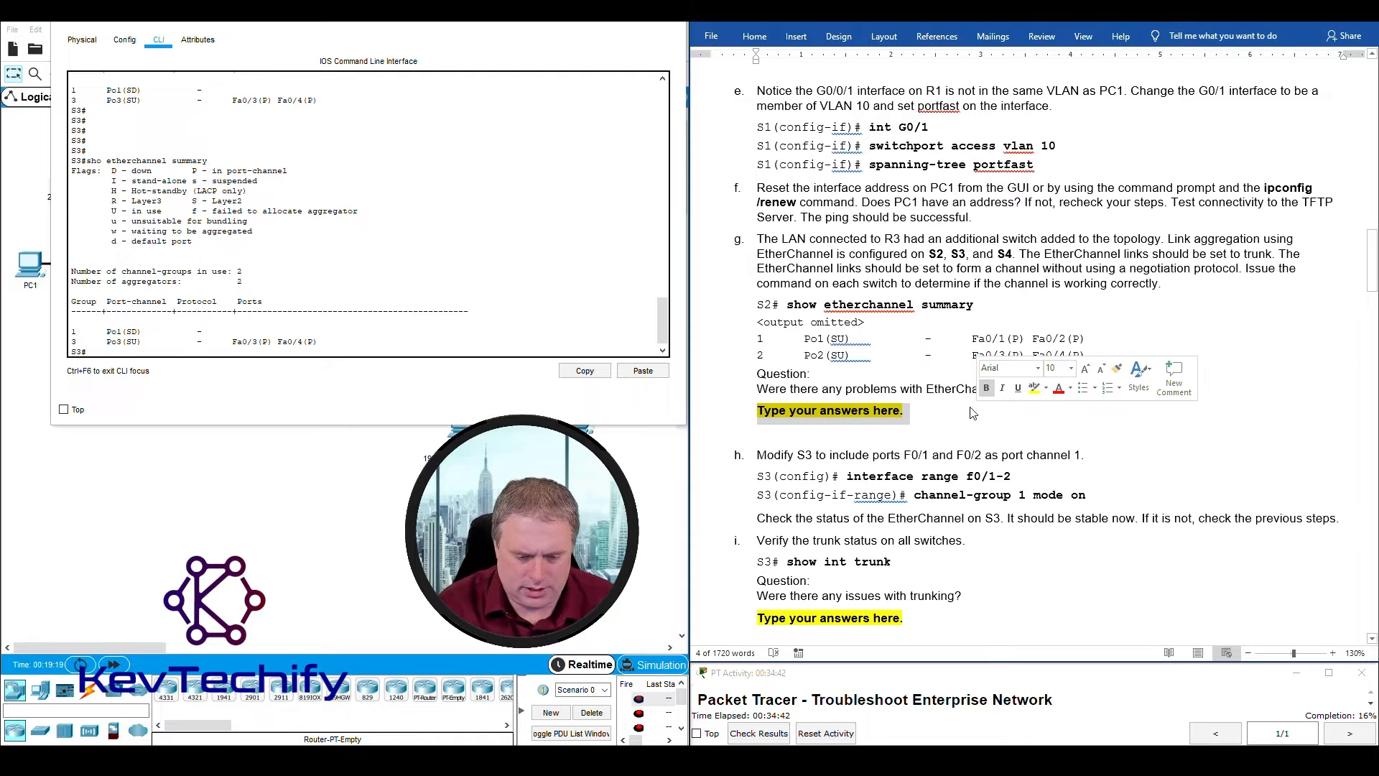
type("S3")
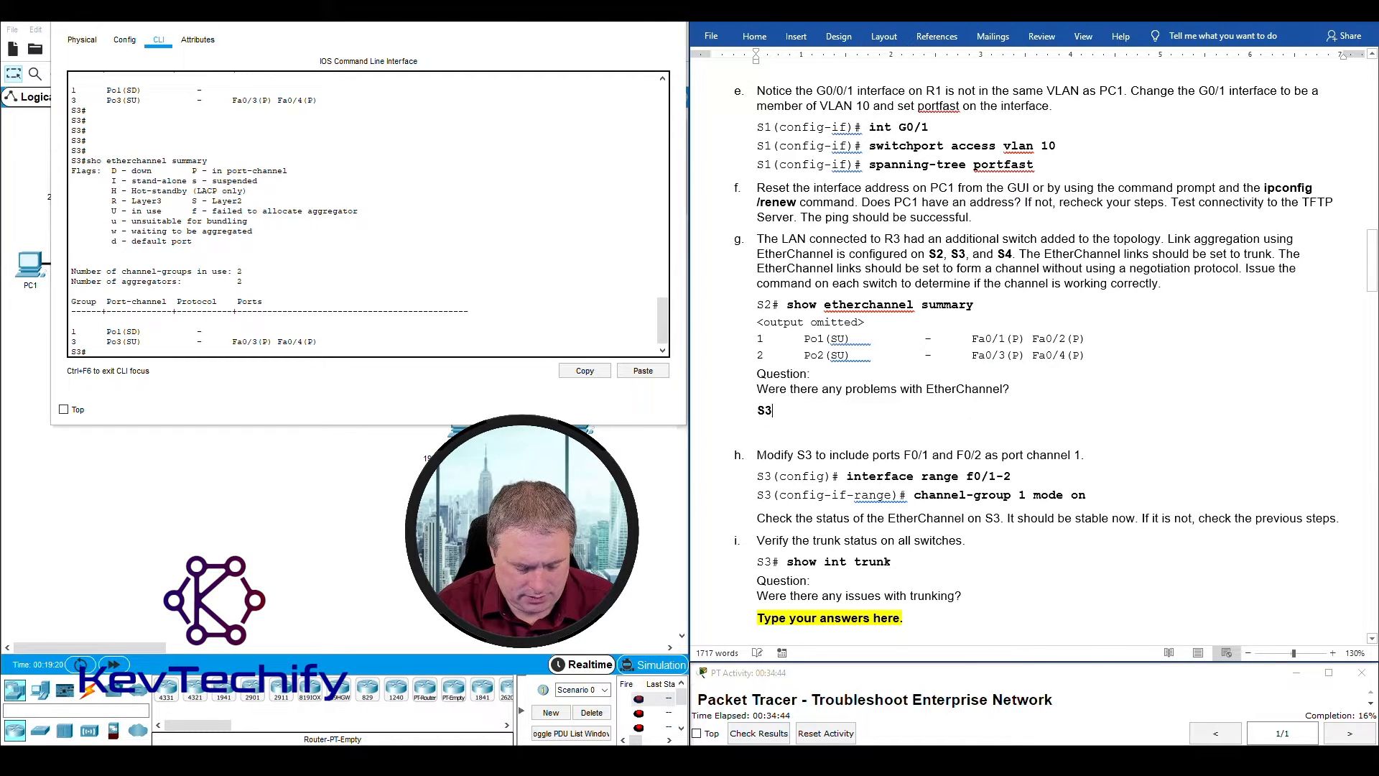
type(" show Po1")
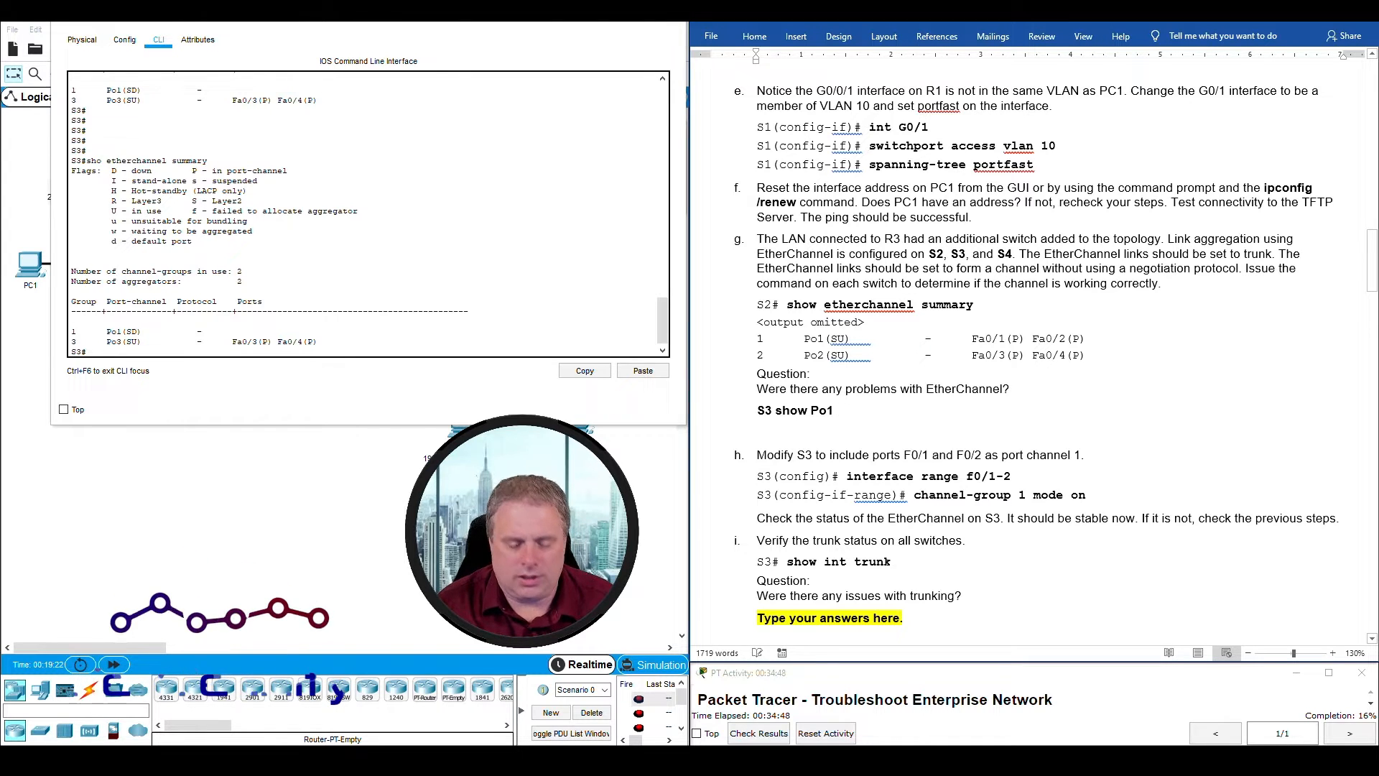
type(" as down (D).")
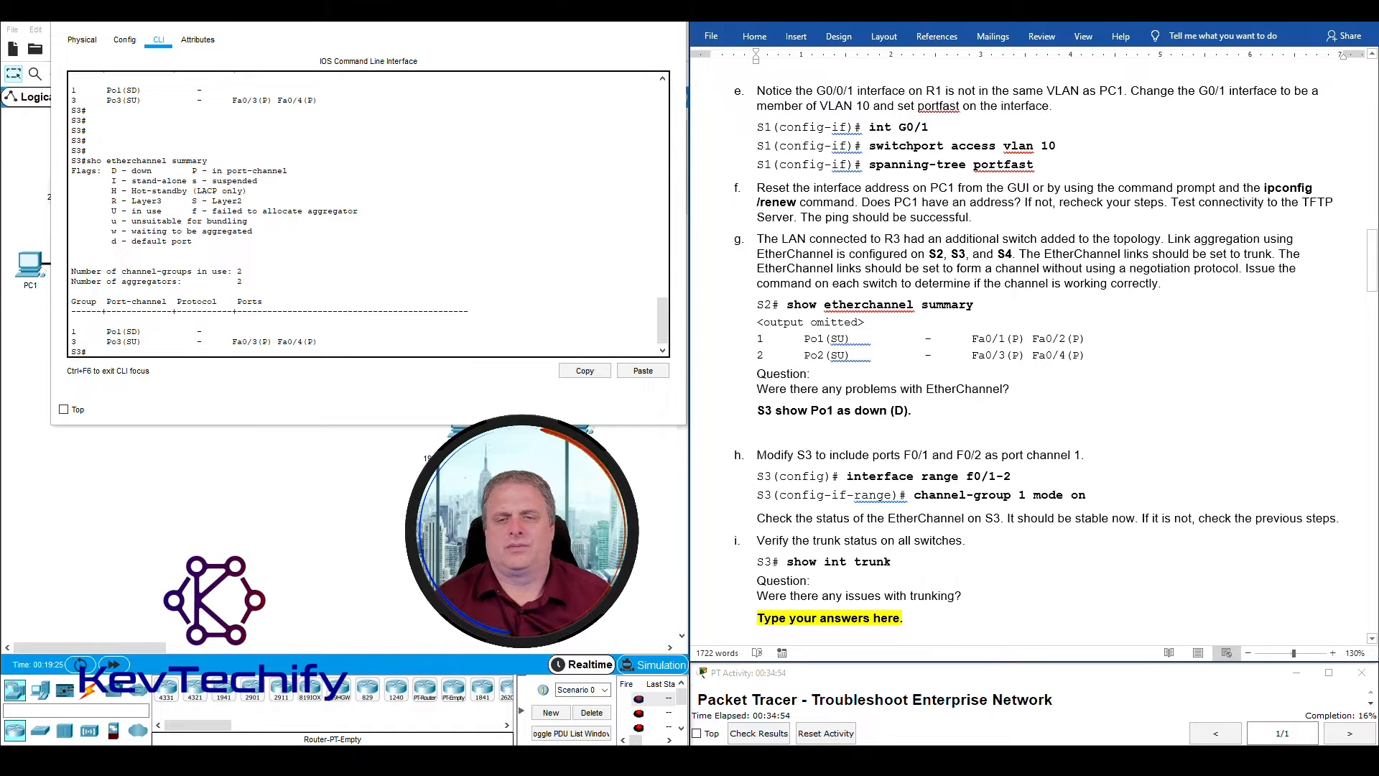
Step: Review instruction h about adding F0/1 and F0/2 to port channel 1, and enter global configuration mode on S3 with conf t
scroll(900, 285, "down", 3)
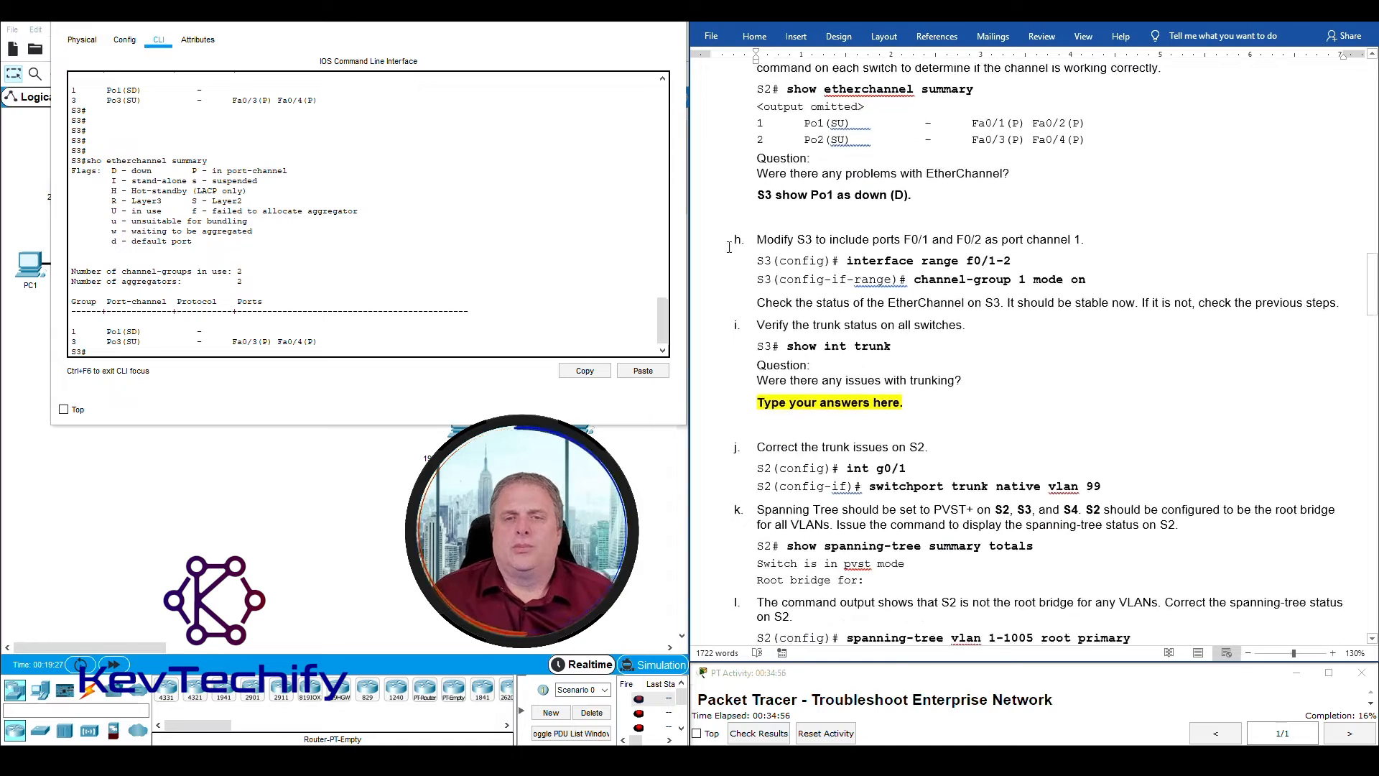
left_click_drag(760, 240, 1069, 237)
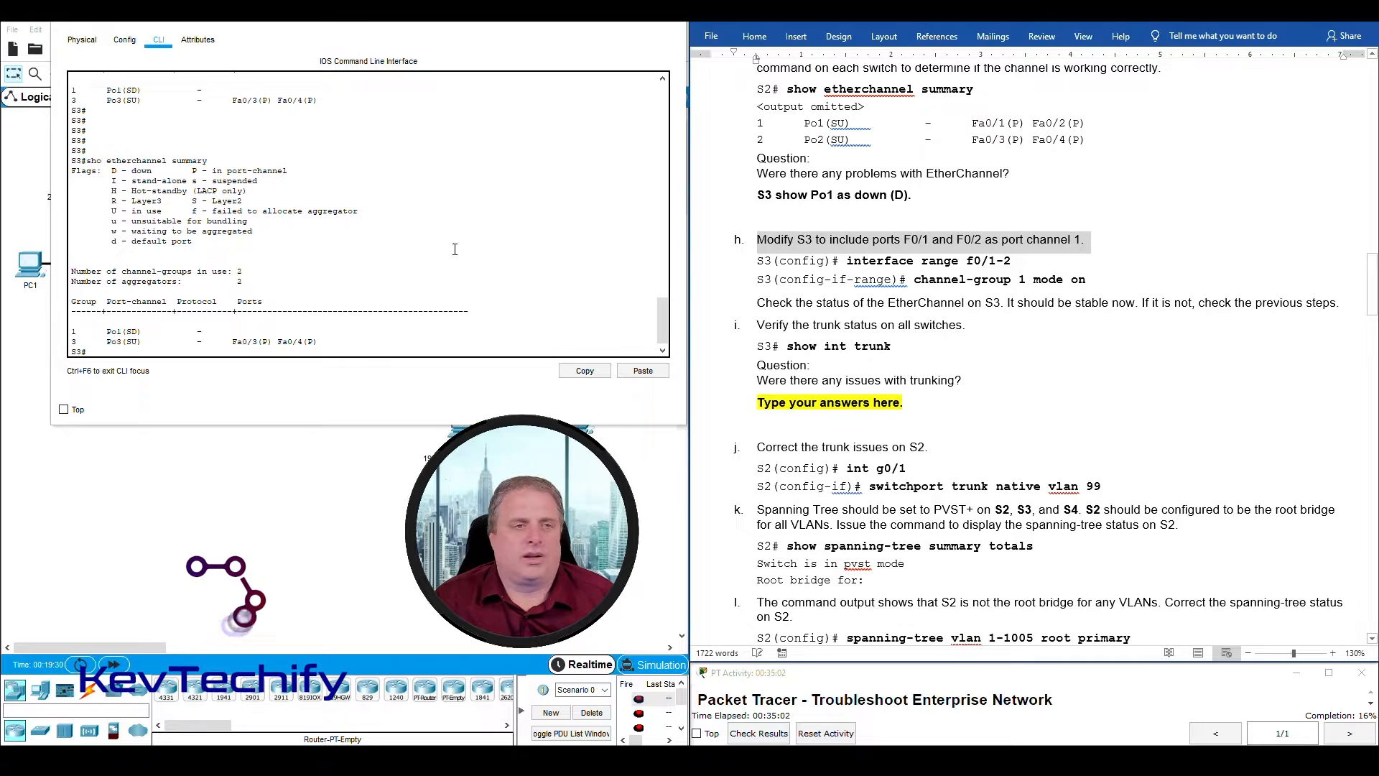
left_click(469, 327)
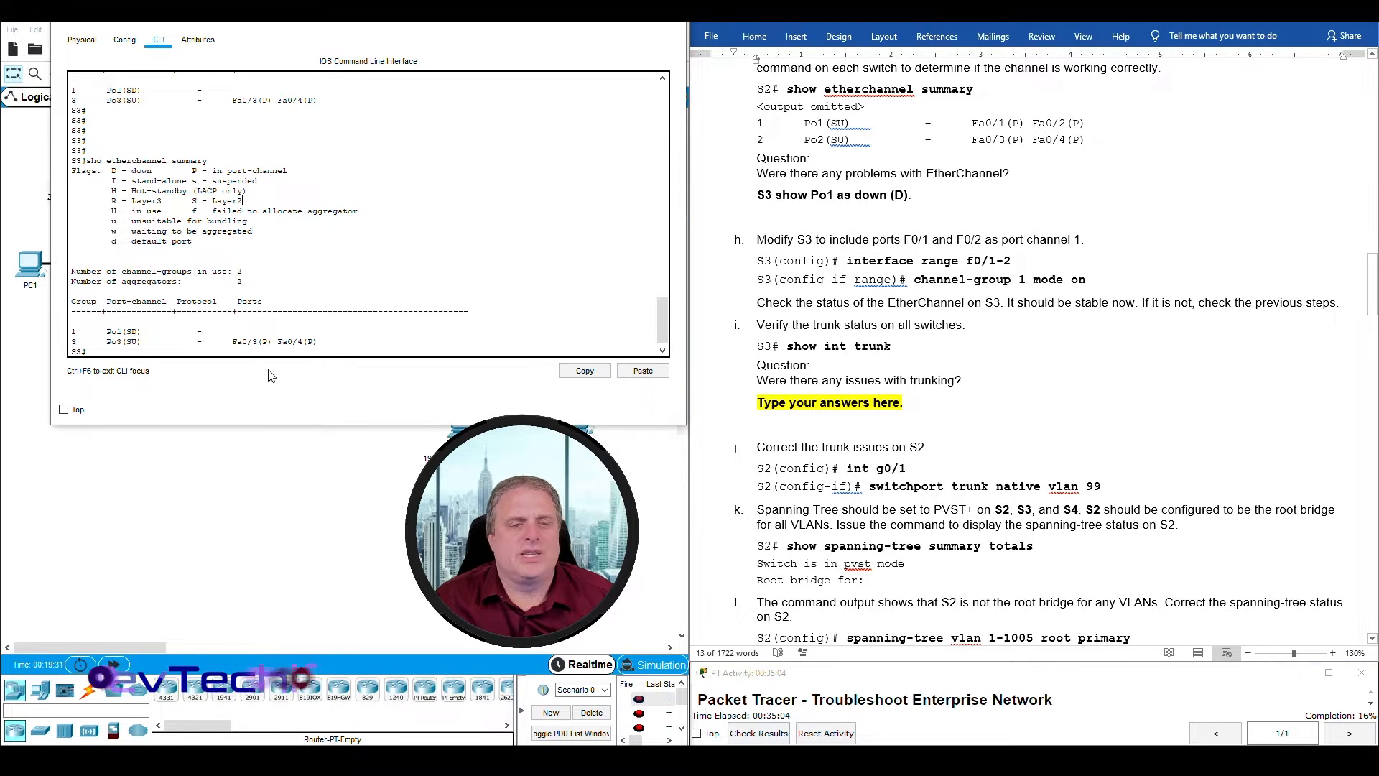
left_click(241, 353)
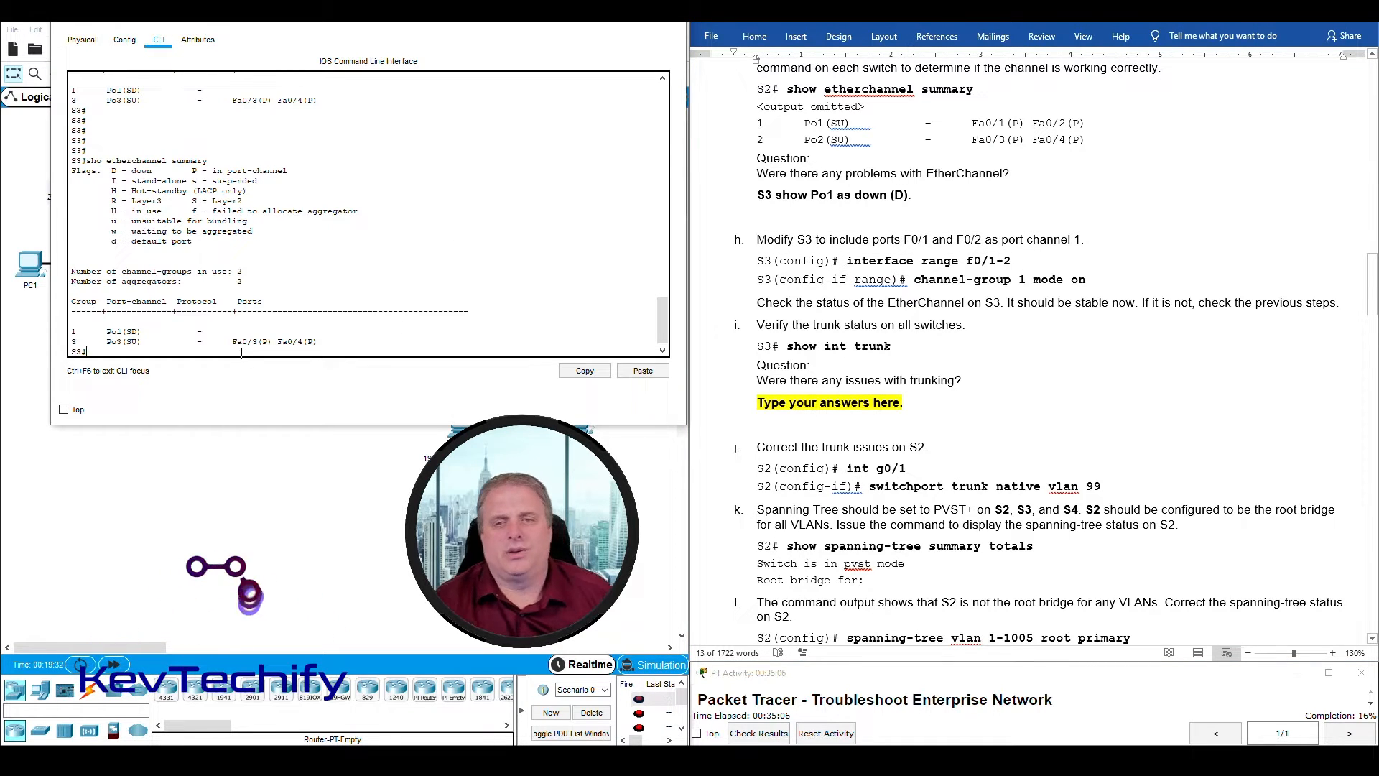
key("Return")
key("Return")
key("Return")
key("Return")
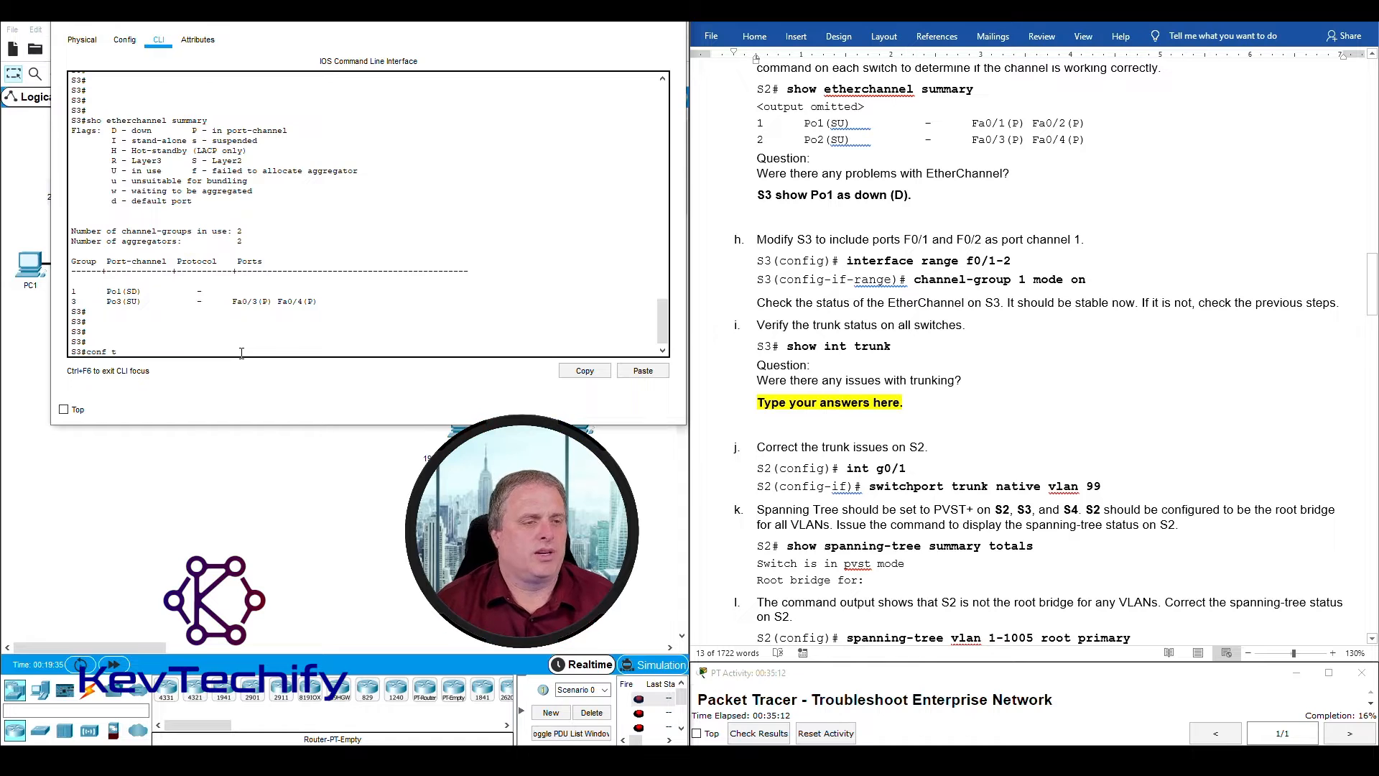
key("Return")
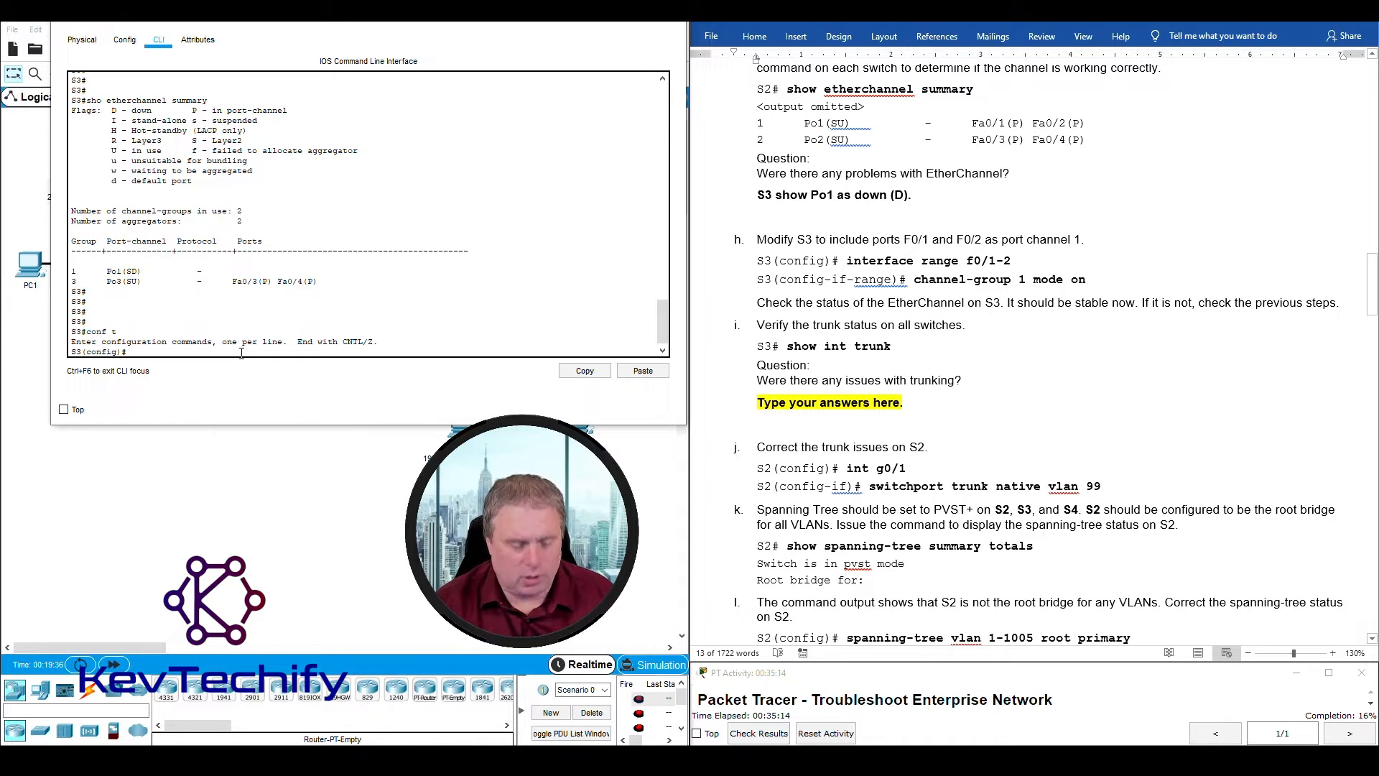
Step: Enter interface range f0/1 - 2 on S3, and examine the config-if-range prompt and the range command
type("int ran")
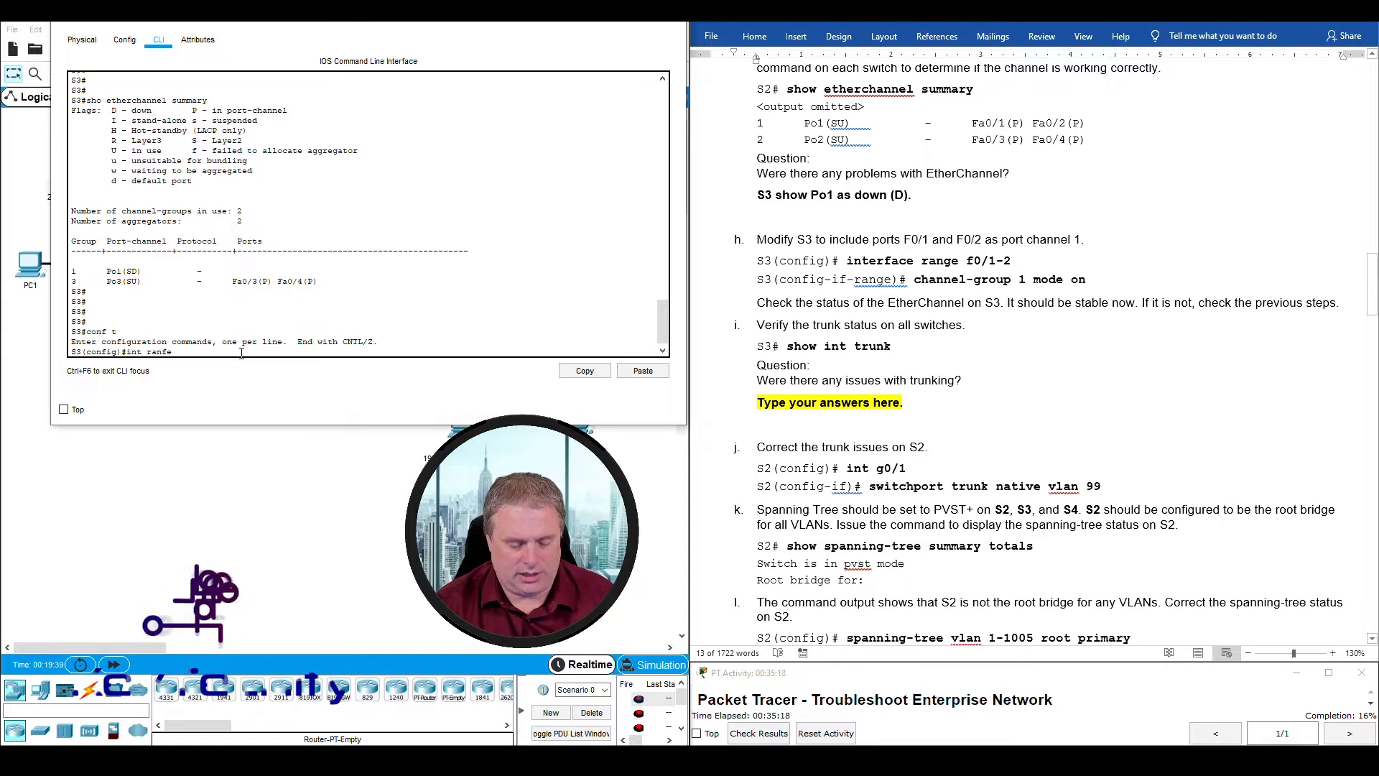
type("ge")
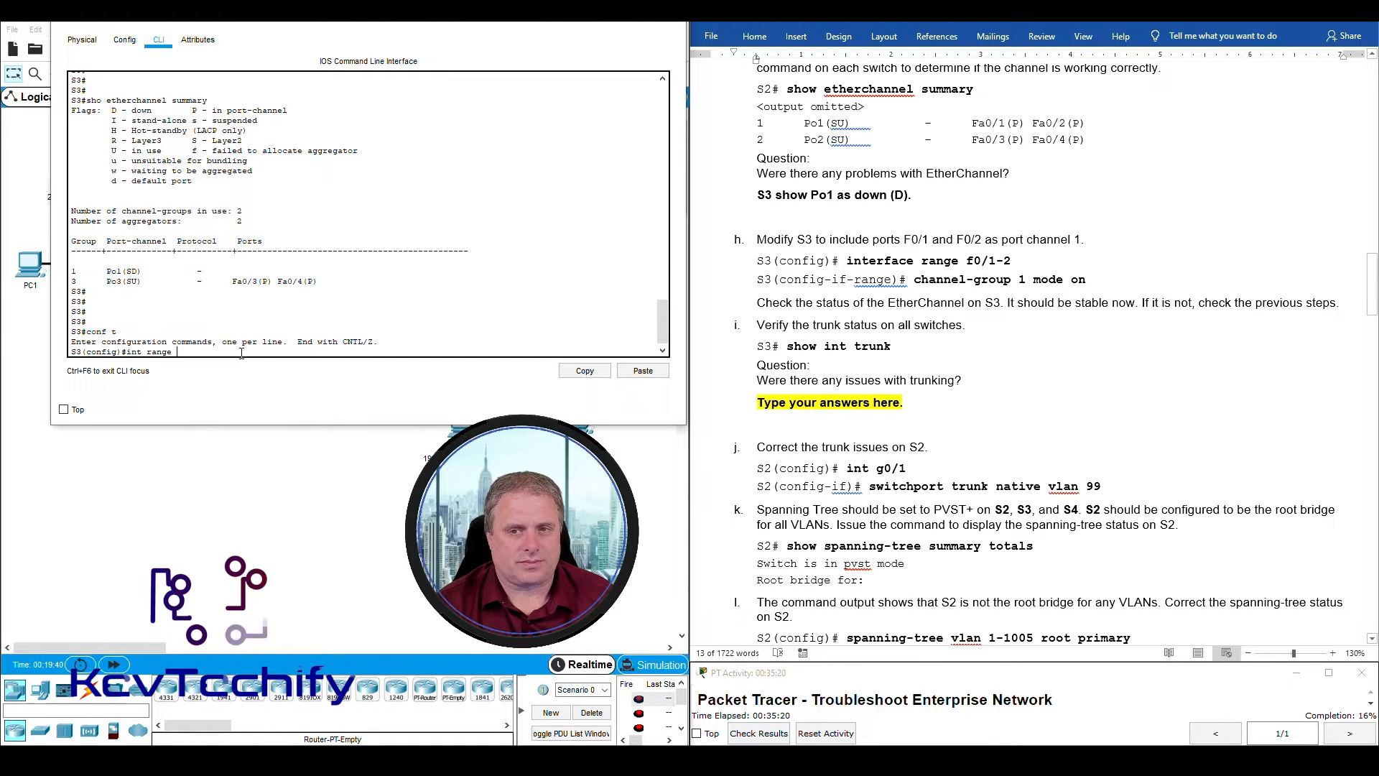
type(" f0/1 - 2")
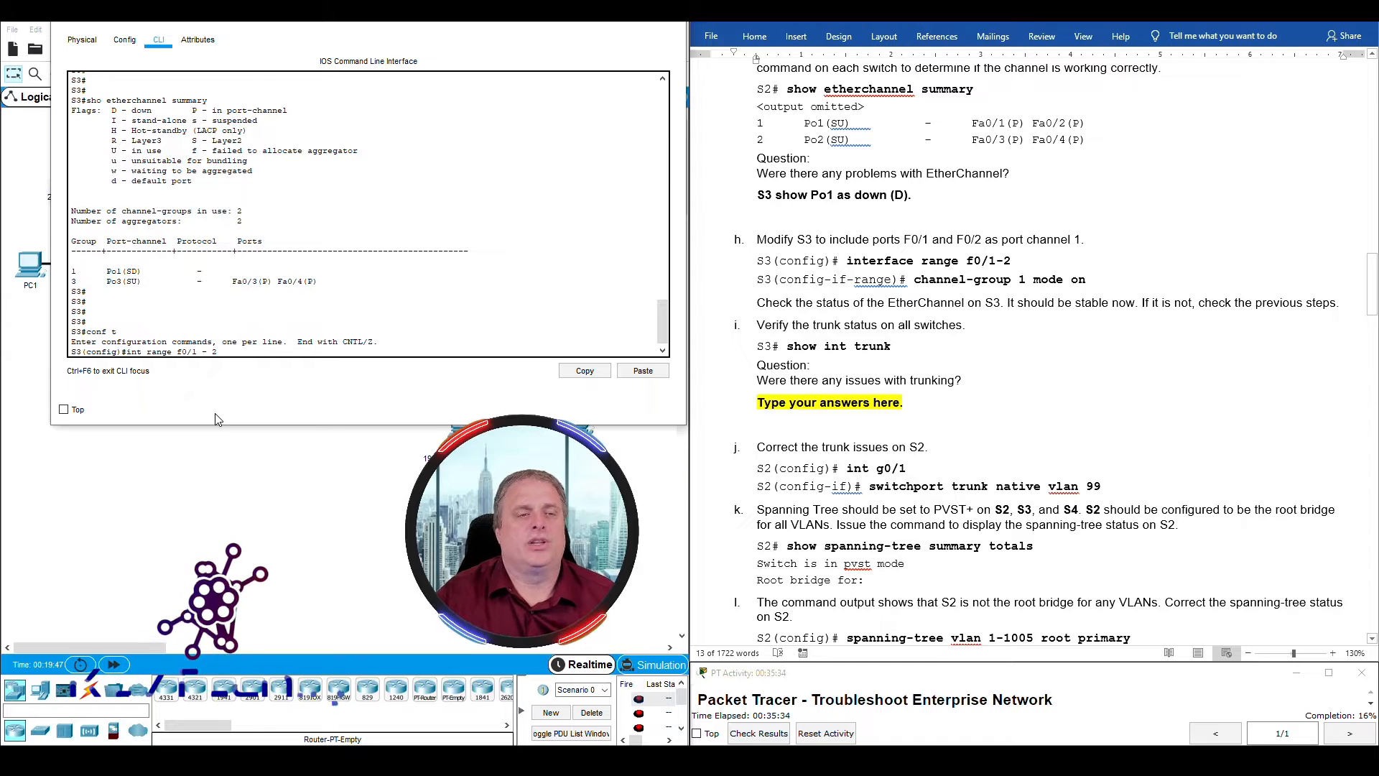
key("Return")
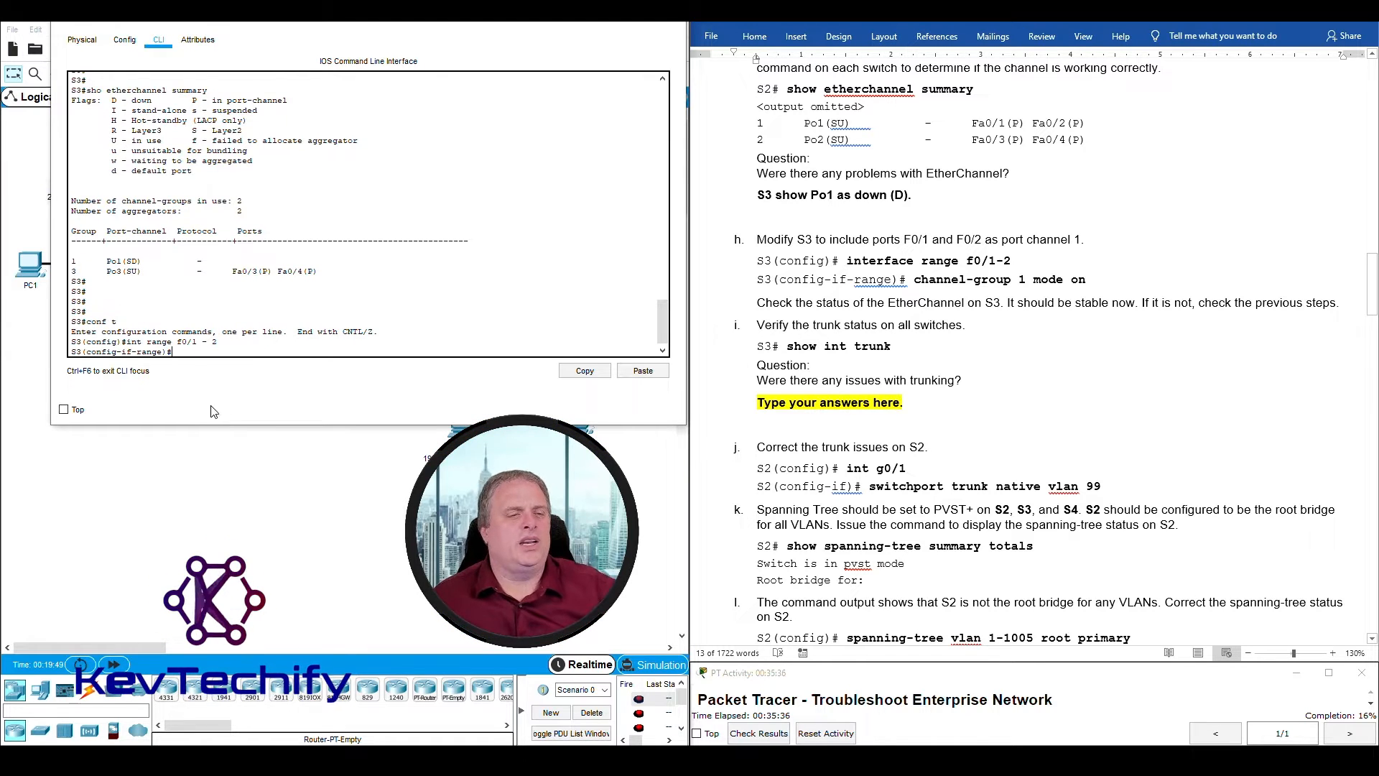
left_click_drag(85, 352, 119, 353)
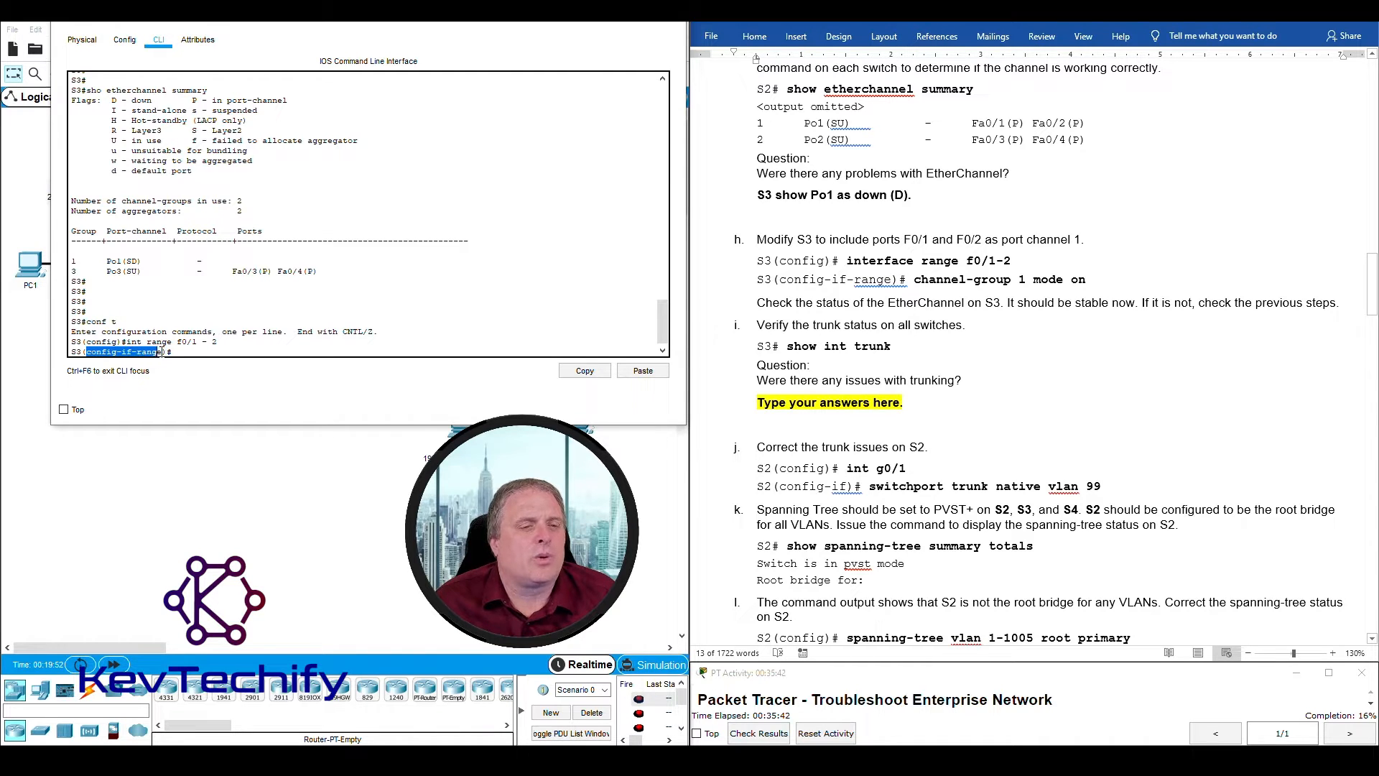
left_click(191, 353)
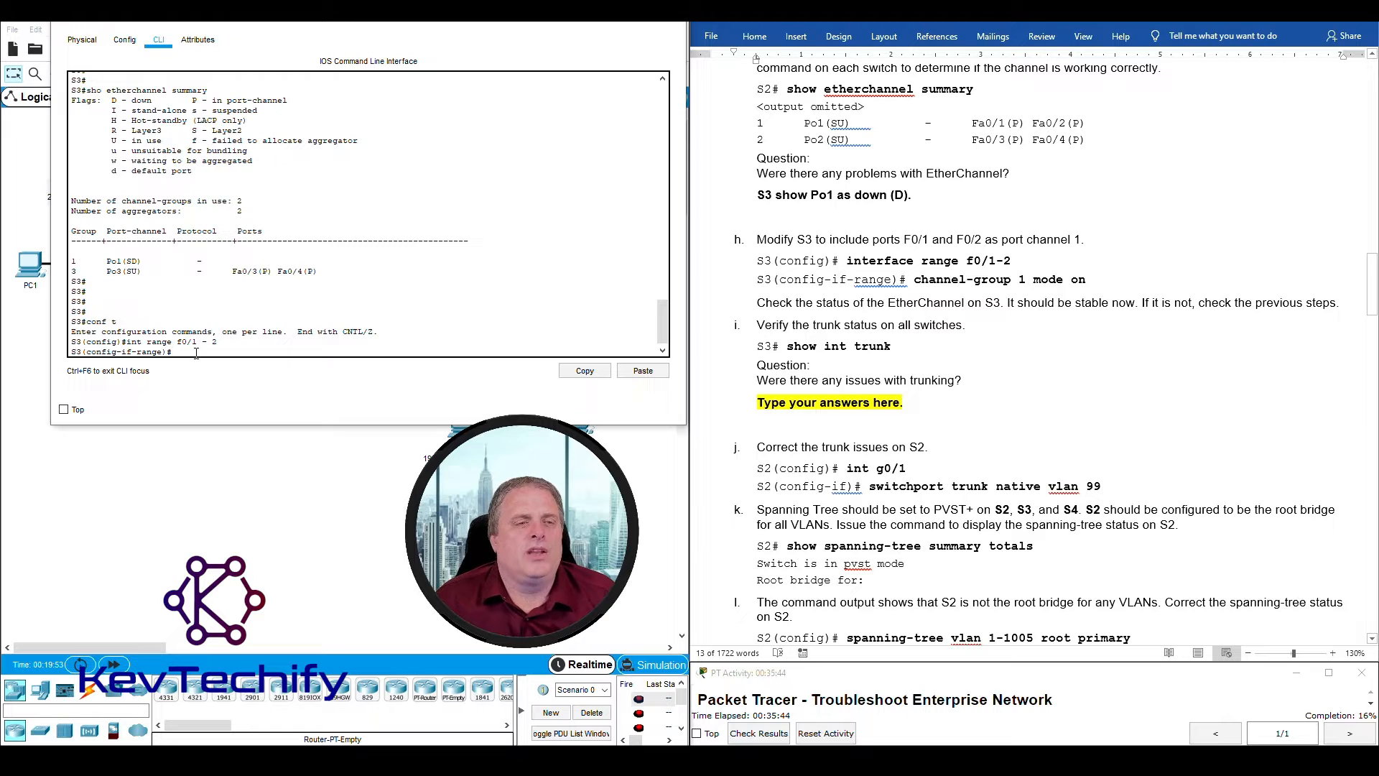
left_click_drag(148, 344, 203, 343)
left_click(187, 350)
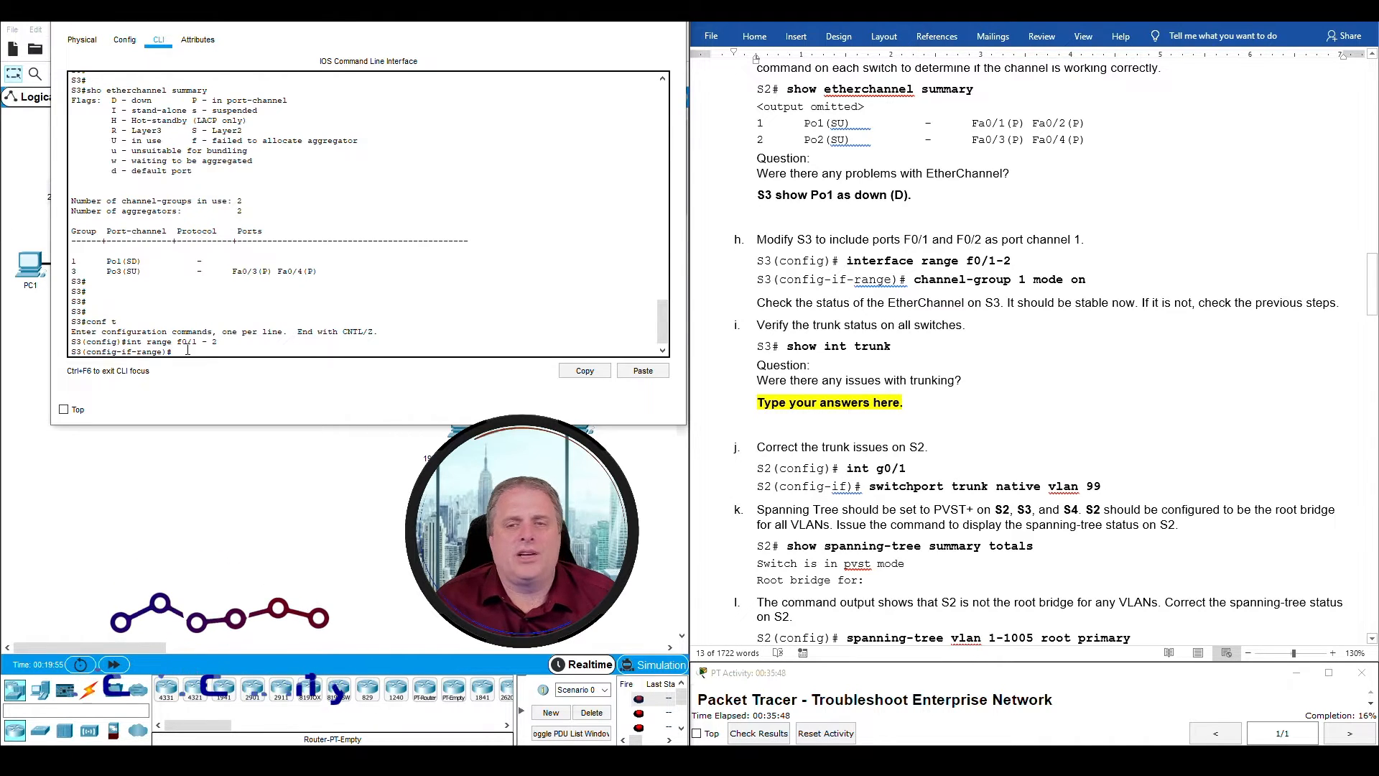
Step: Assign the selected F0/1 and F0/2 interfaces on S3 to port channel 1 with channel-group 1 mode on
type("channel")
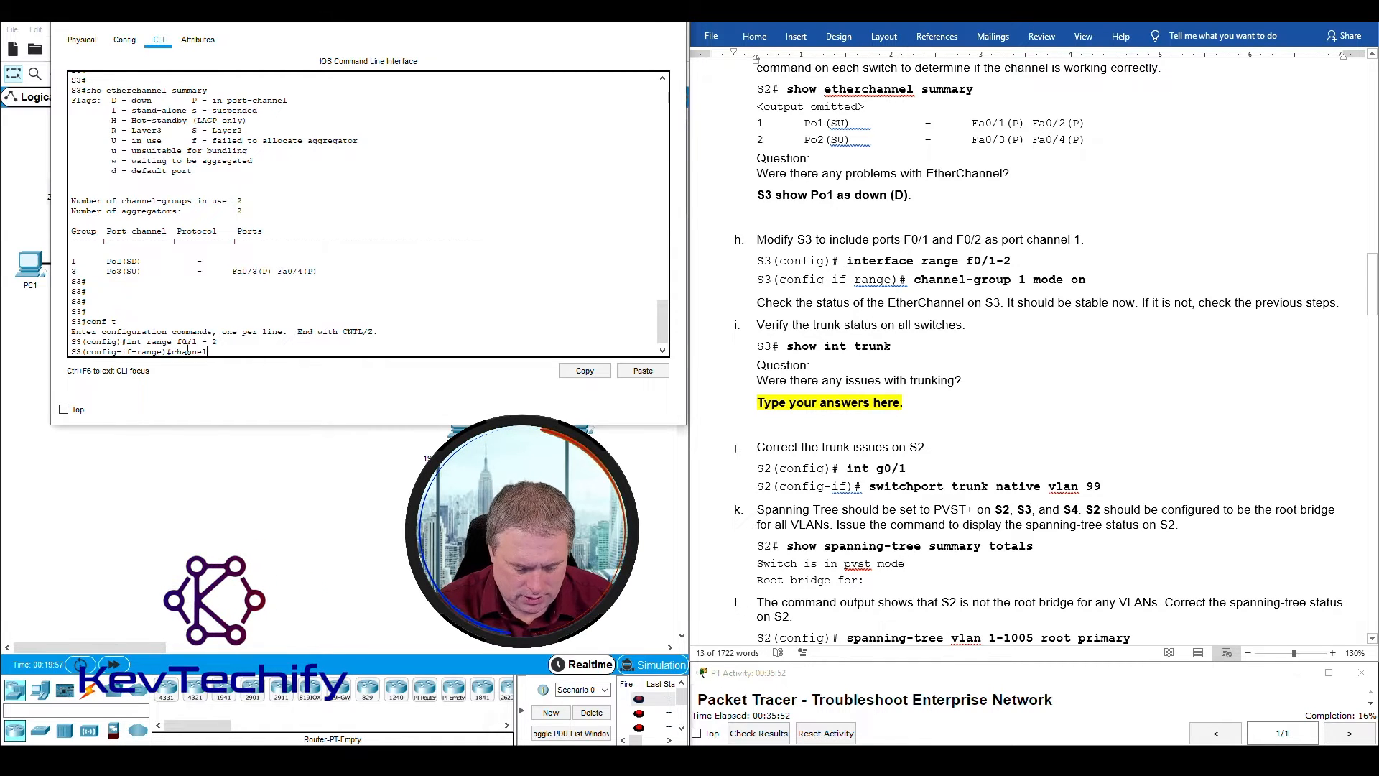
type("-group")
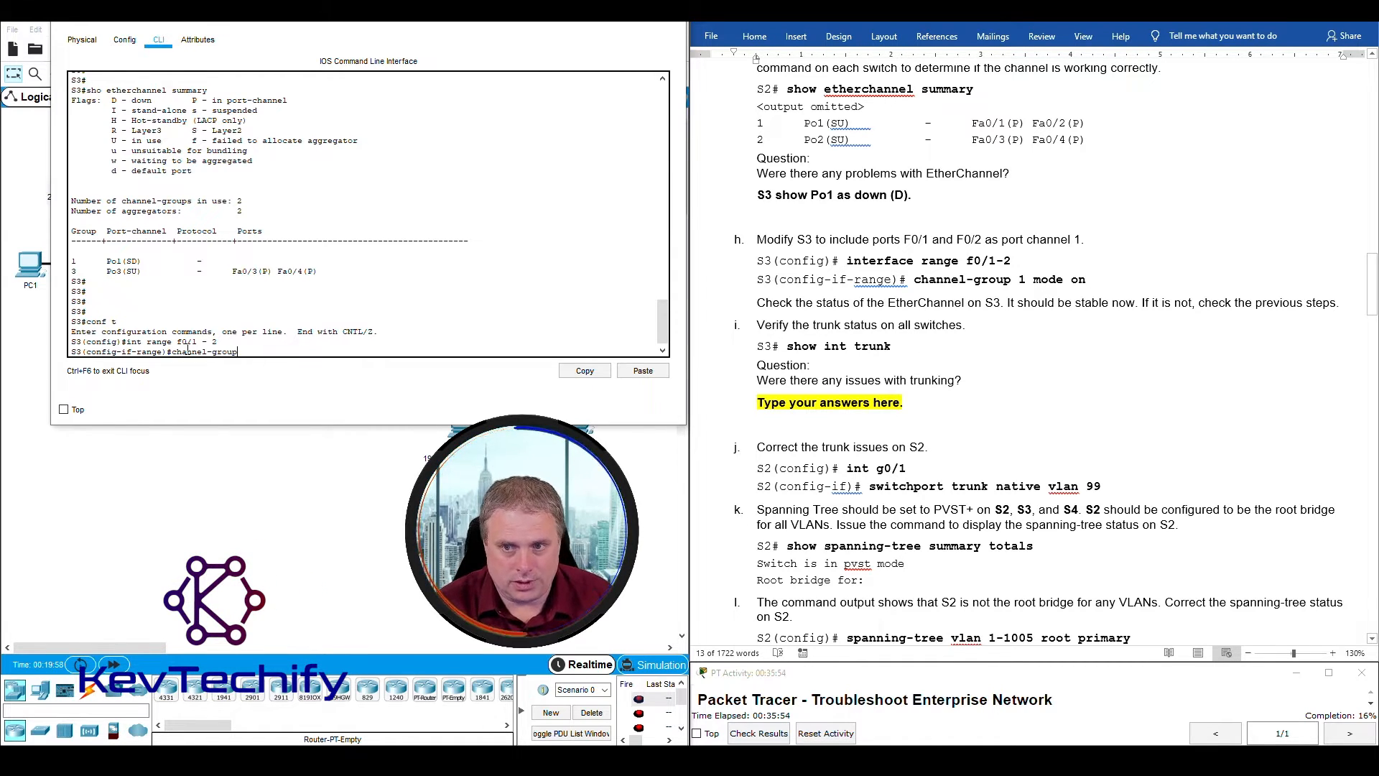
type(" 1 mod")
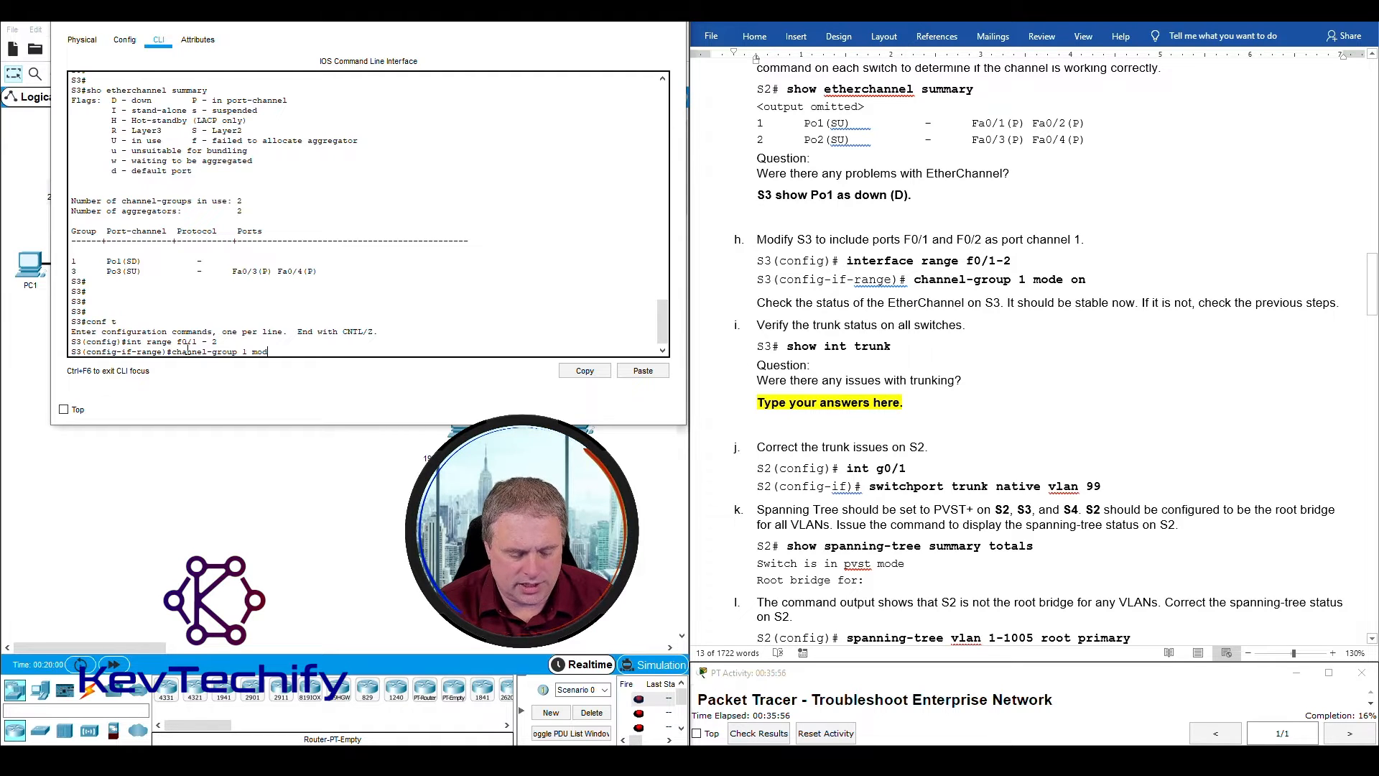
type("e on")
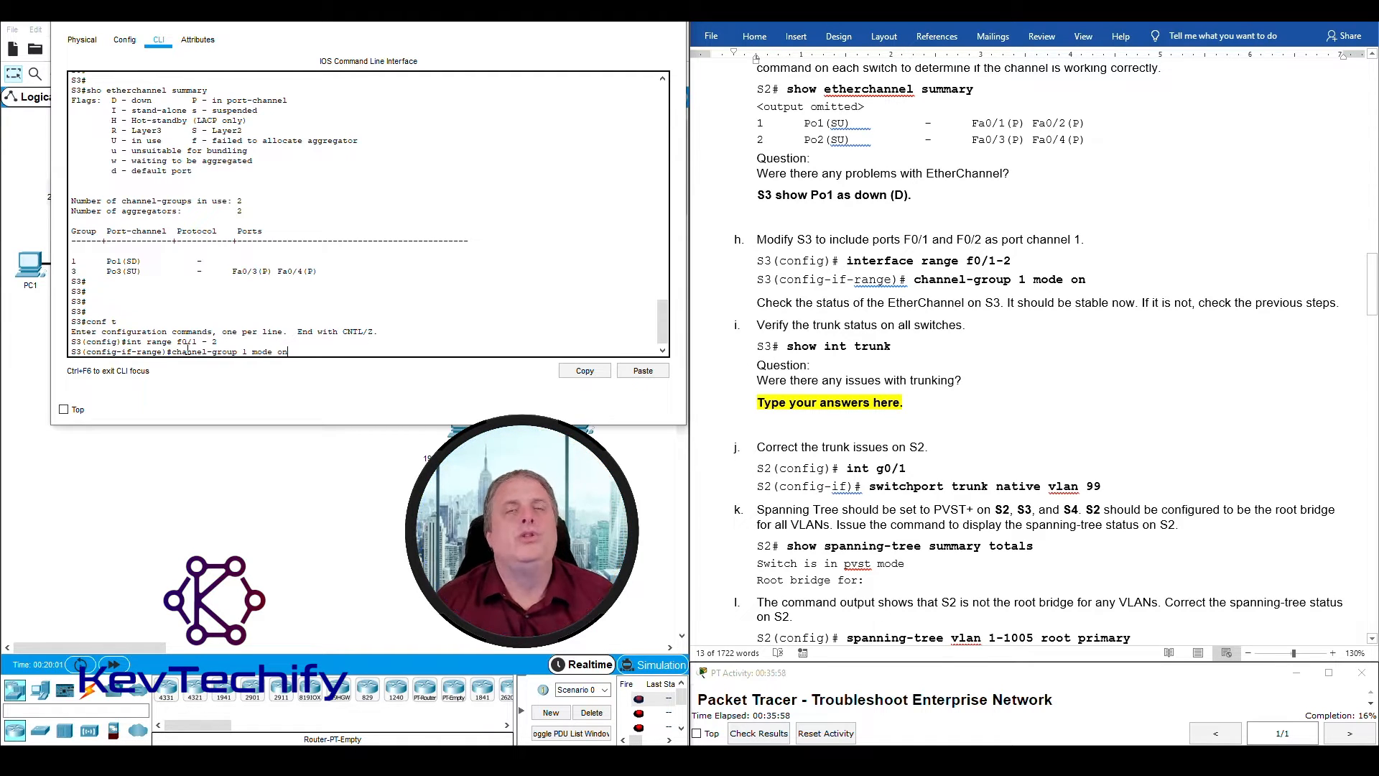
key("Return")
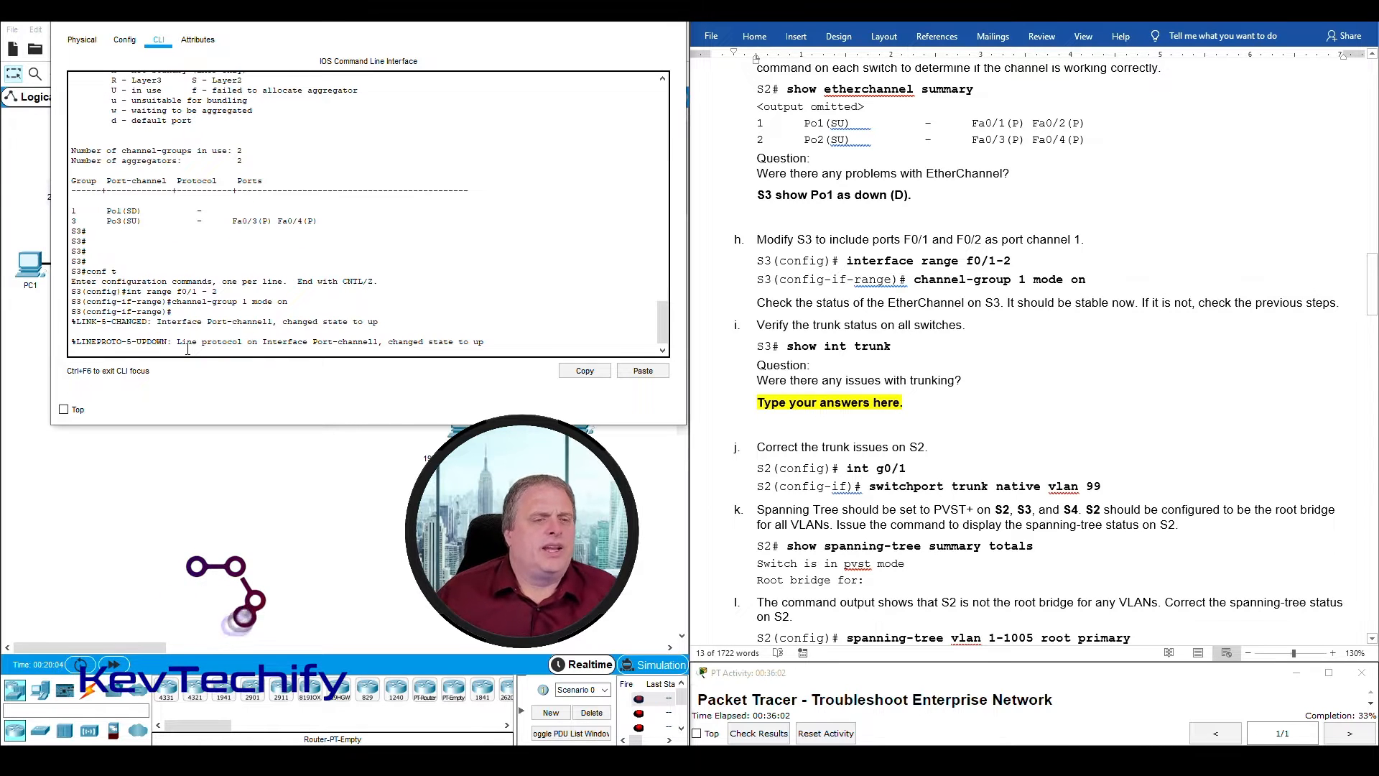
key("Return")
key("Return")
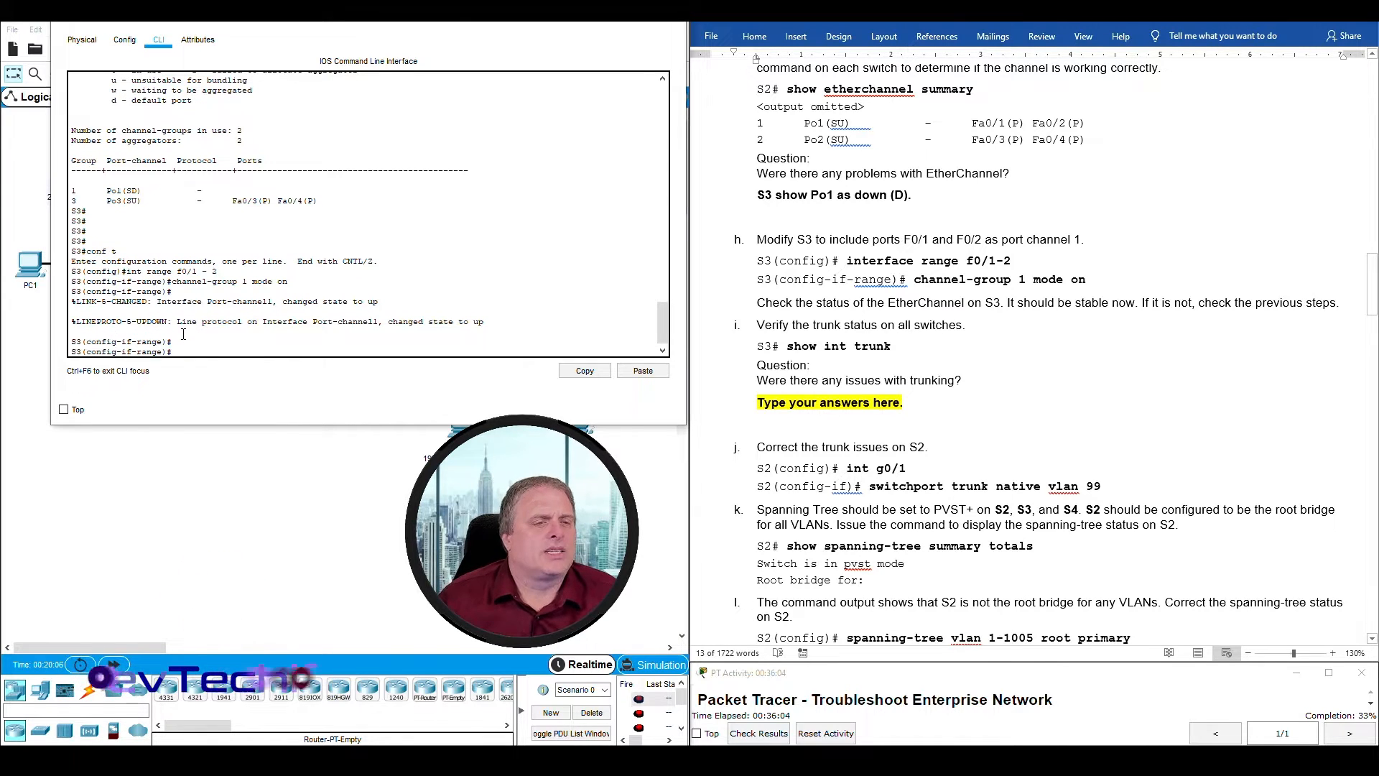
Step: Examine the Port-channel1 link and line protocol messages on S3, and read instruction i about verifying trunk status on all switches
left_click_drag(81, 301, 375, 298)
left_click_drag(176, 322, 486, 322)
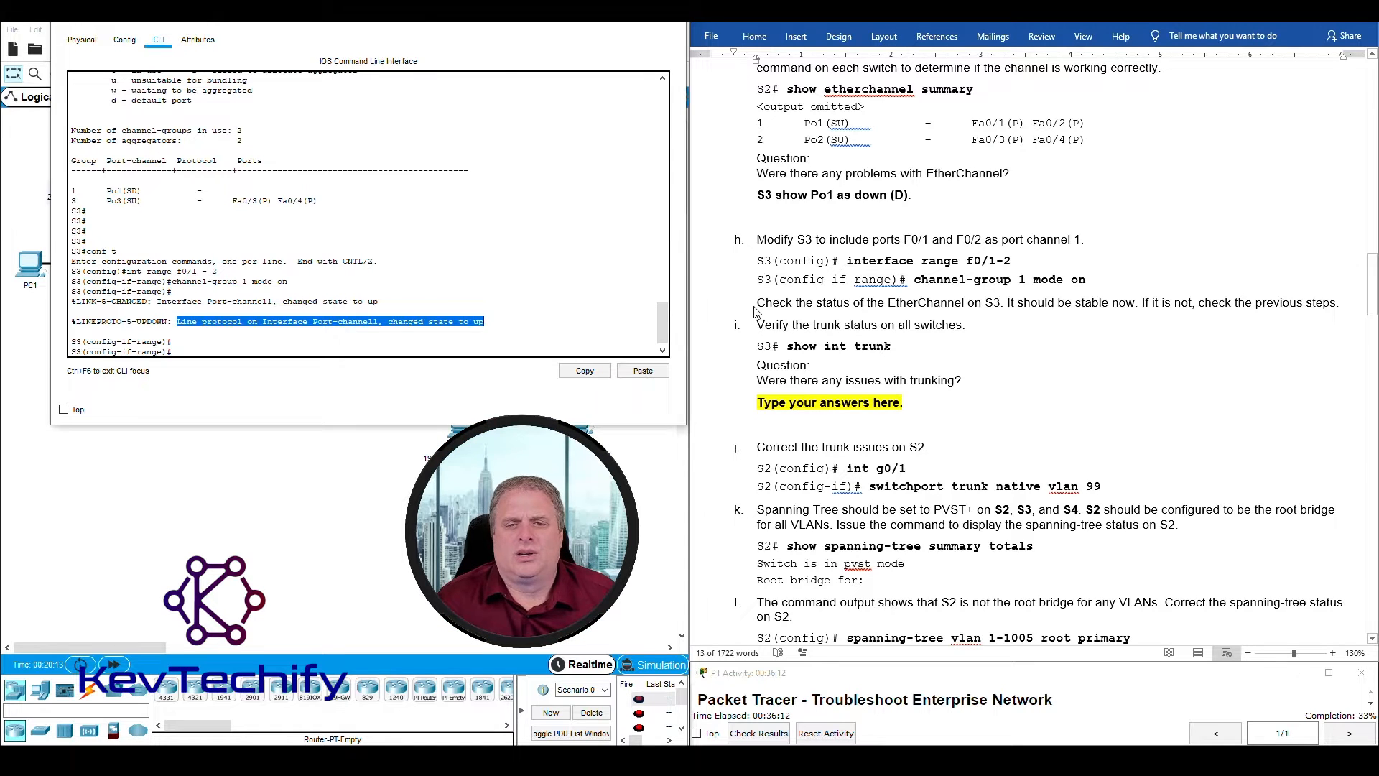
left_click(777, 306)
left_click_drag(759, 324, 967, 326)
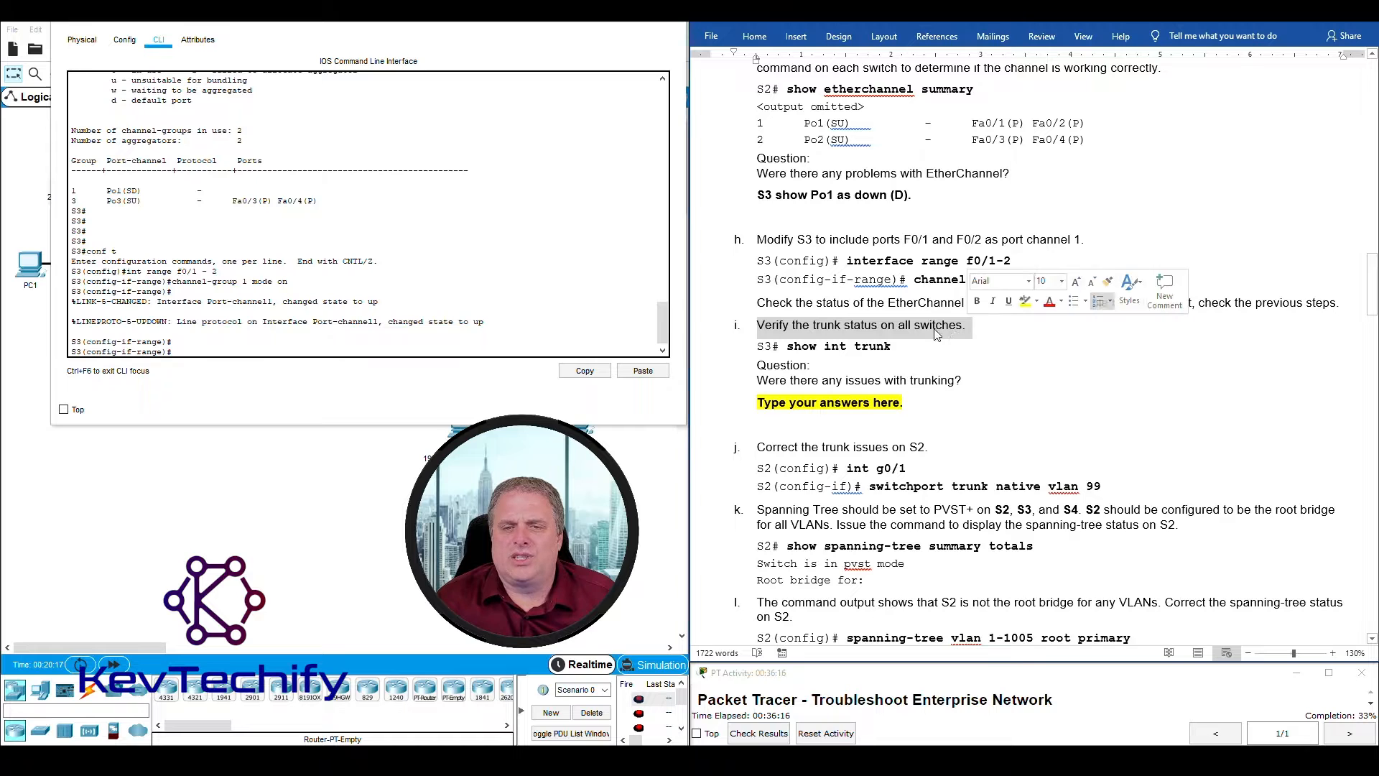
Step: Leave interface range and global configuration modes on S3 with exit, returning to the privileged EXEC prompt
left_click(293, 354)
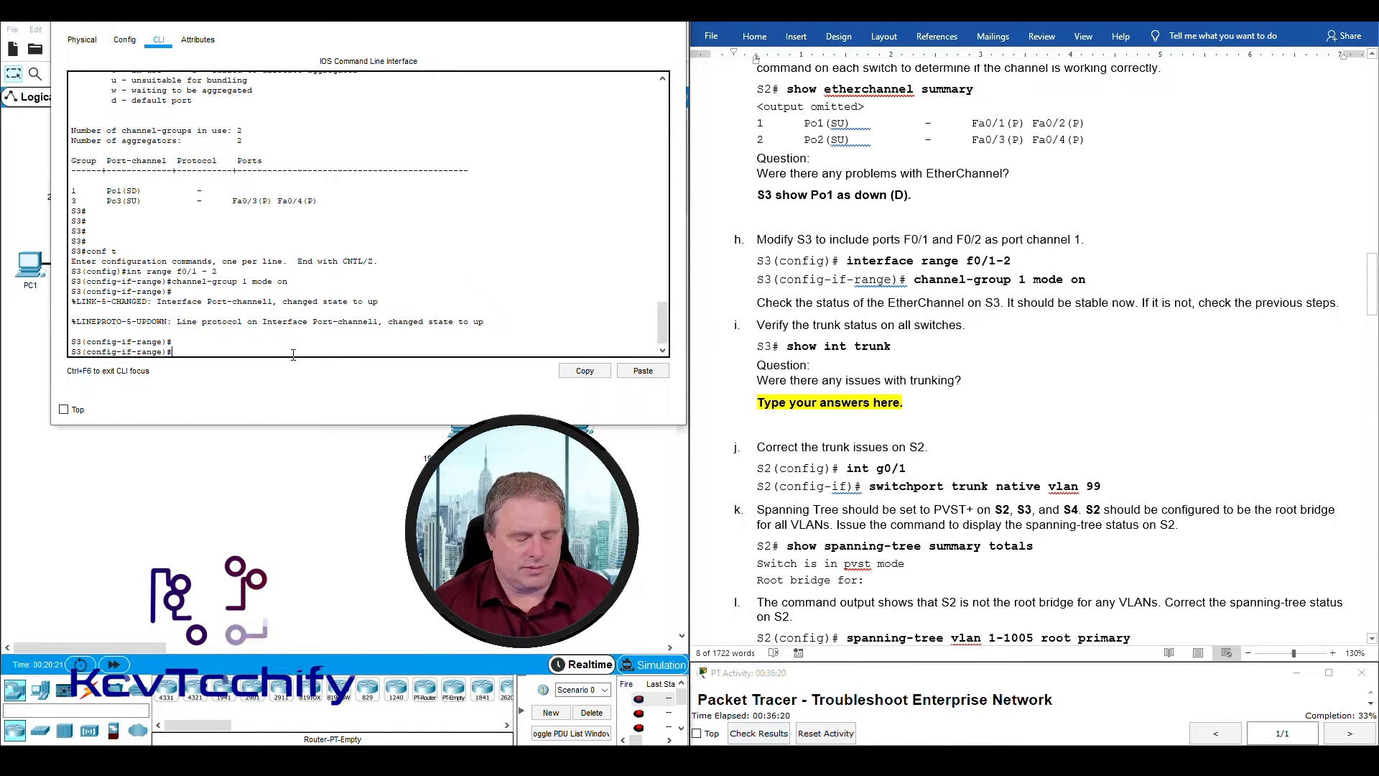
type("exit")
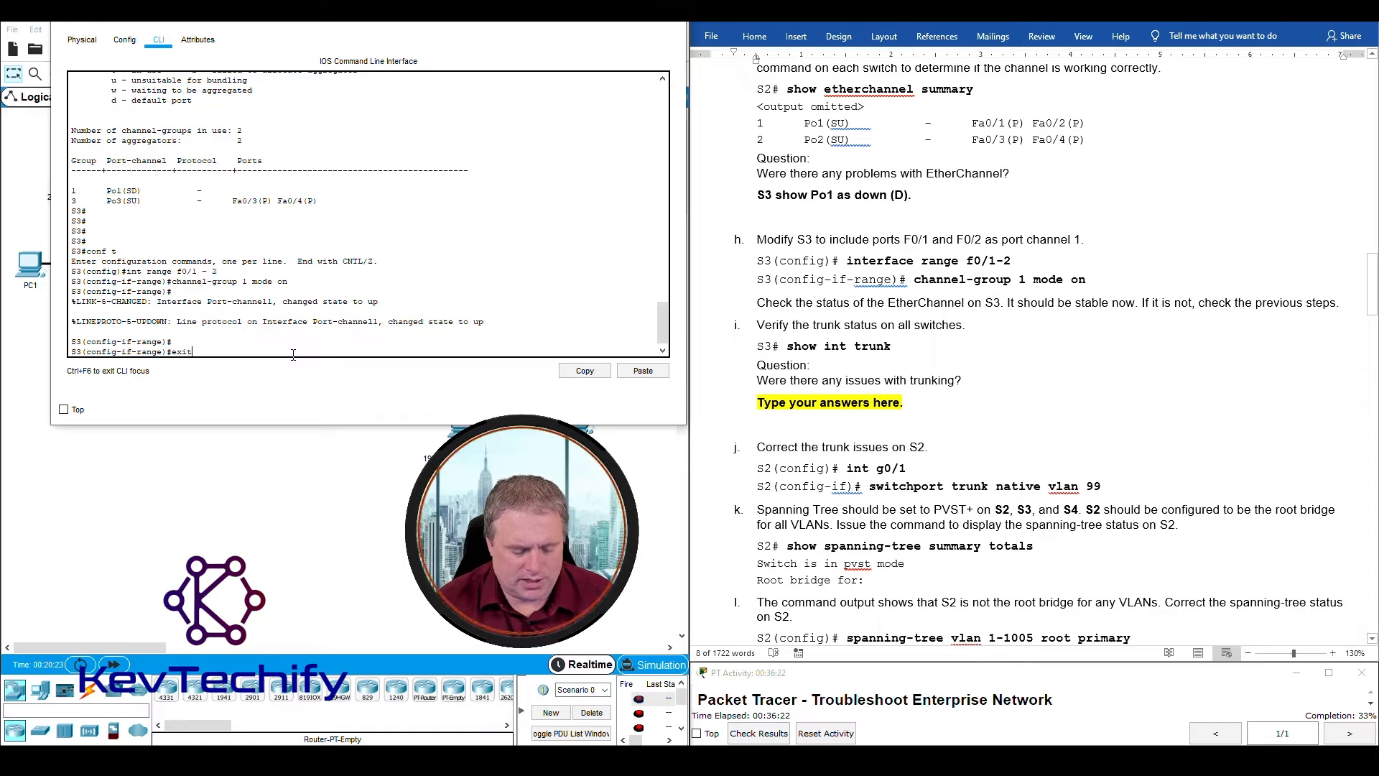
key("Return")
type("exit")
key("Return")
key("Return")
key("Return")
key("Return")
key("Return")
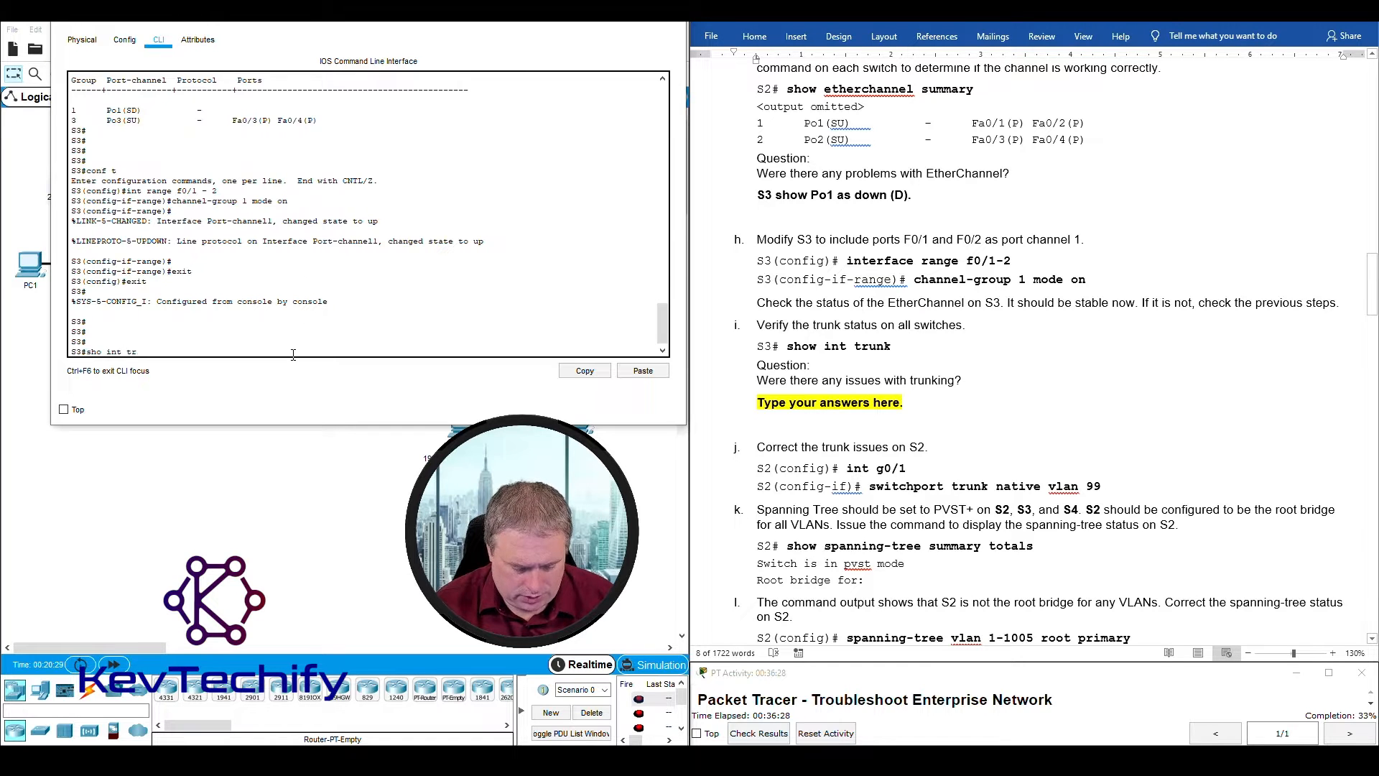
Step: Display S3's trunk interfaces with sho int trunk, and examine the Po1 mode, status and native VLAN
key("Return")
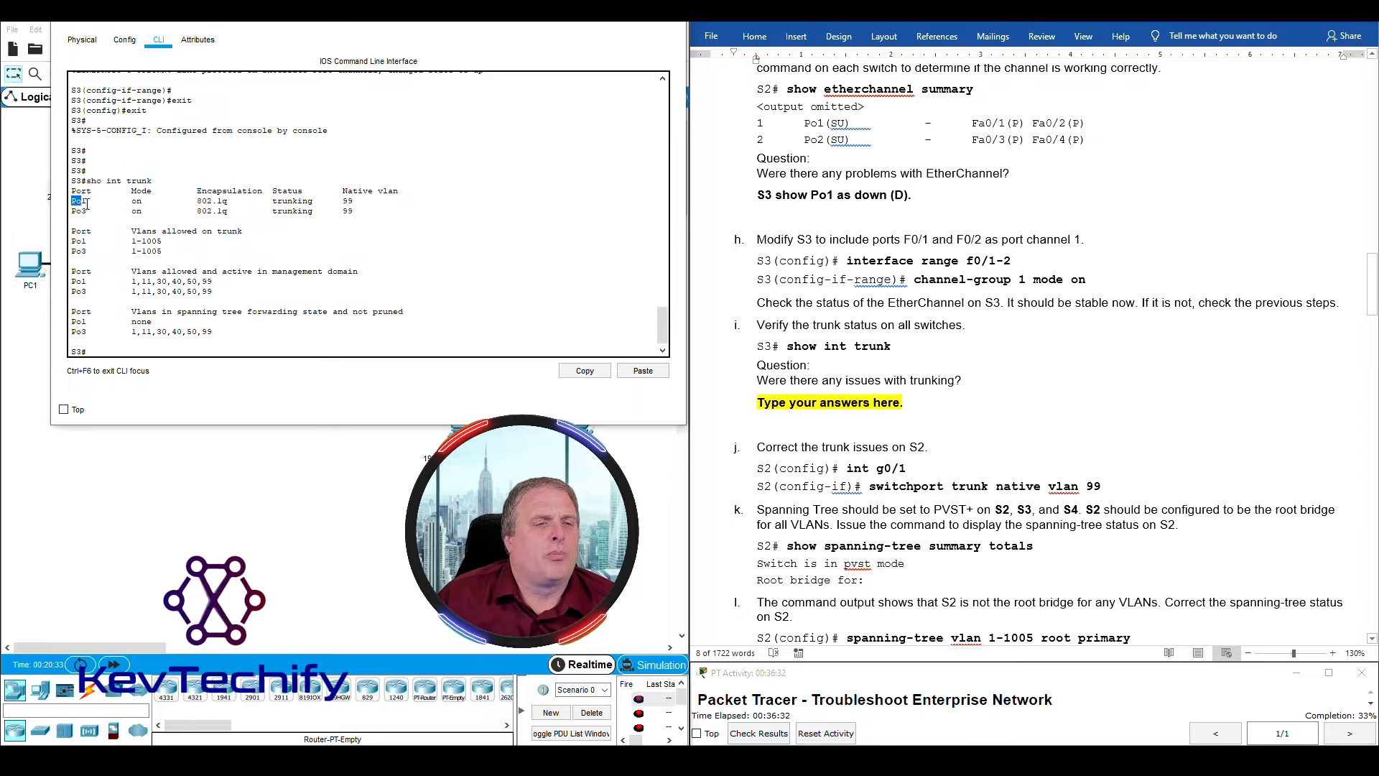
left_click_drag(73, 200, 368, 205)
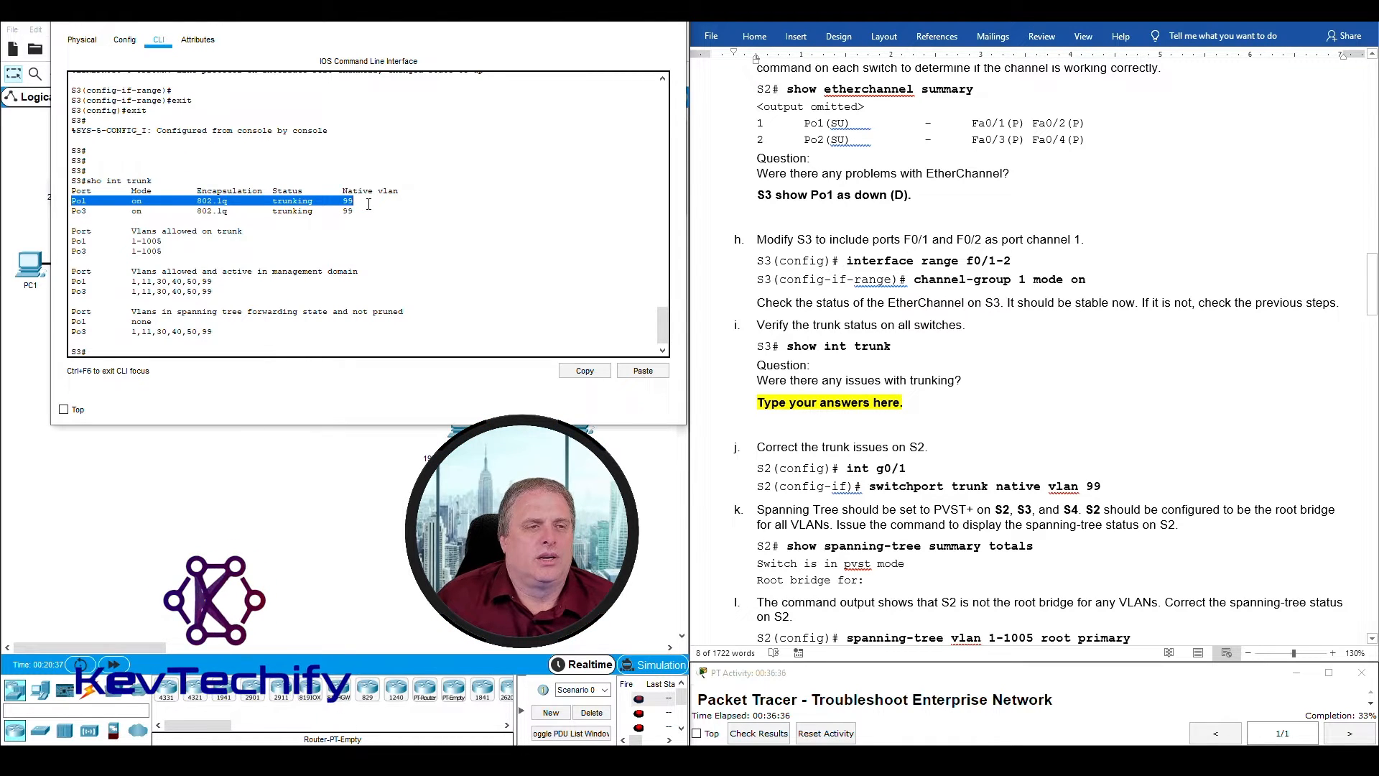
left_click(186, 366)
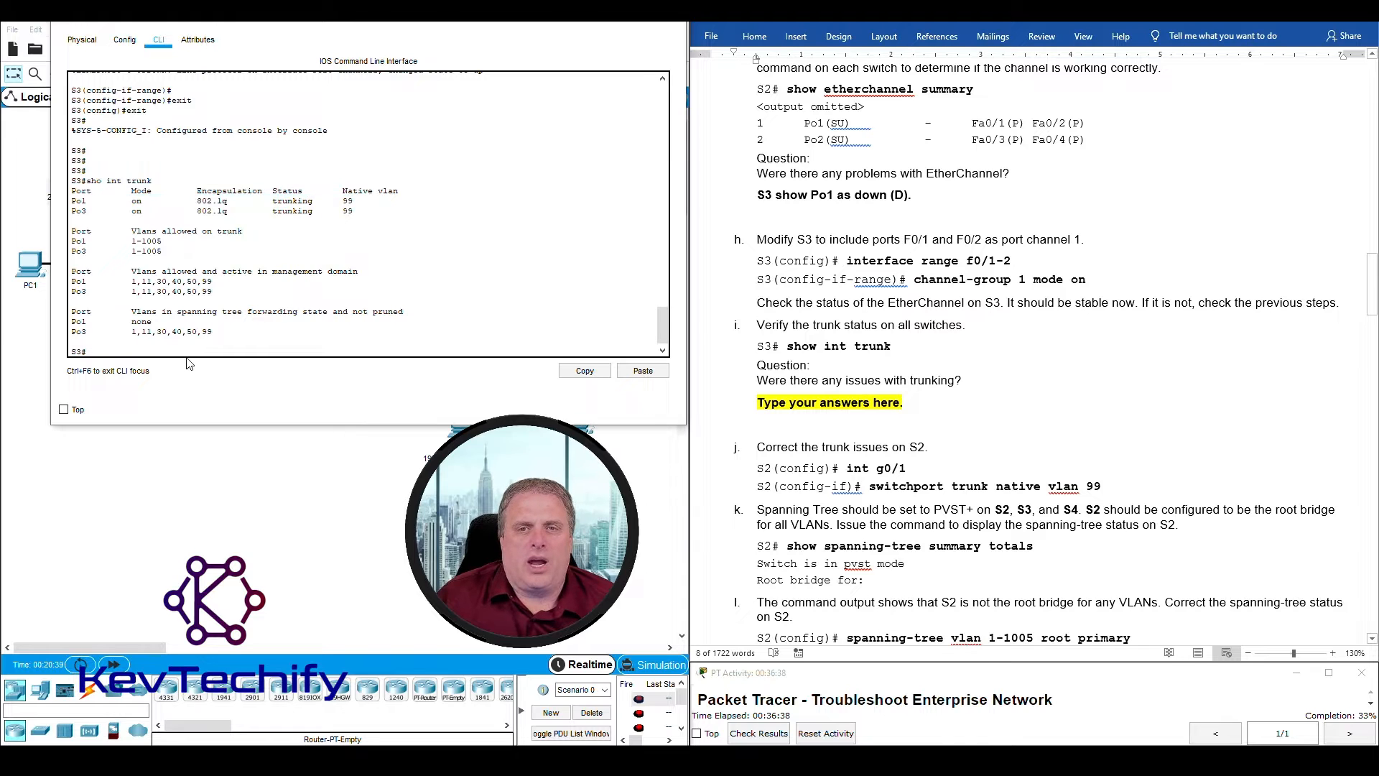
Step: Display S3's EtherChannel summary with sho ether summary, correcting the misspelled ethr keyword
key("Return")
key("Return")
key("Return")
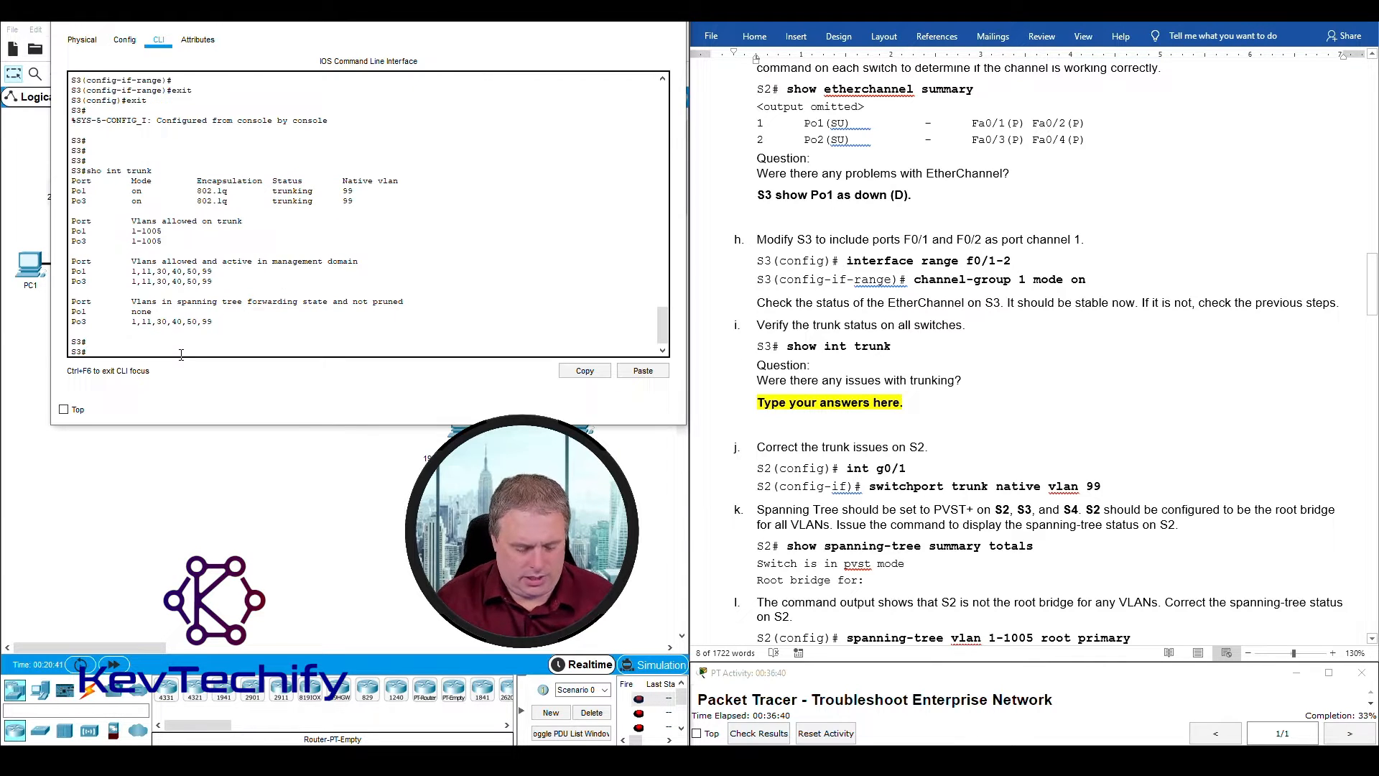
type("sho ethr summary")
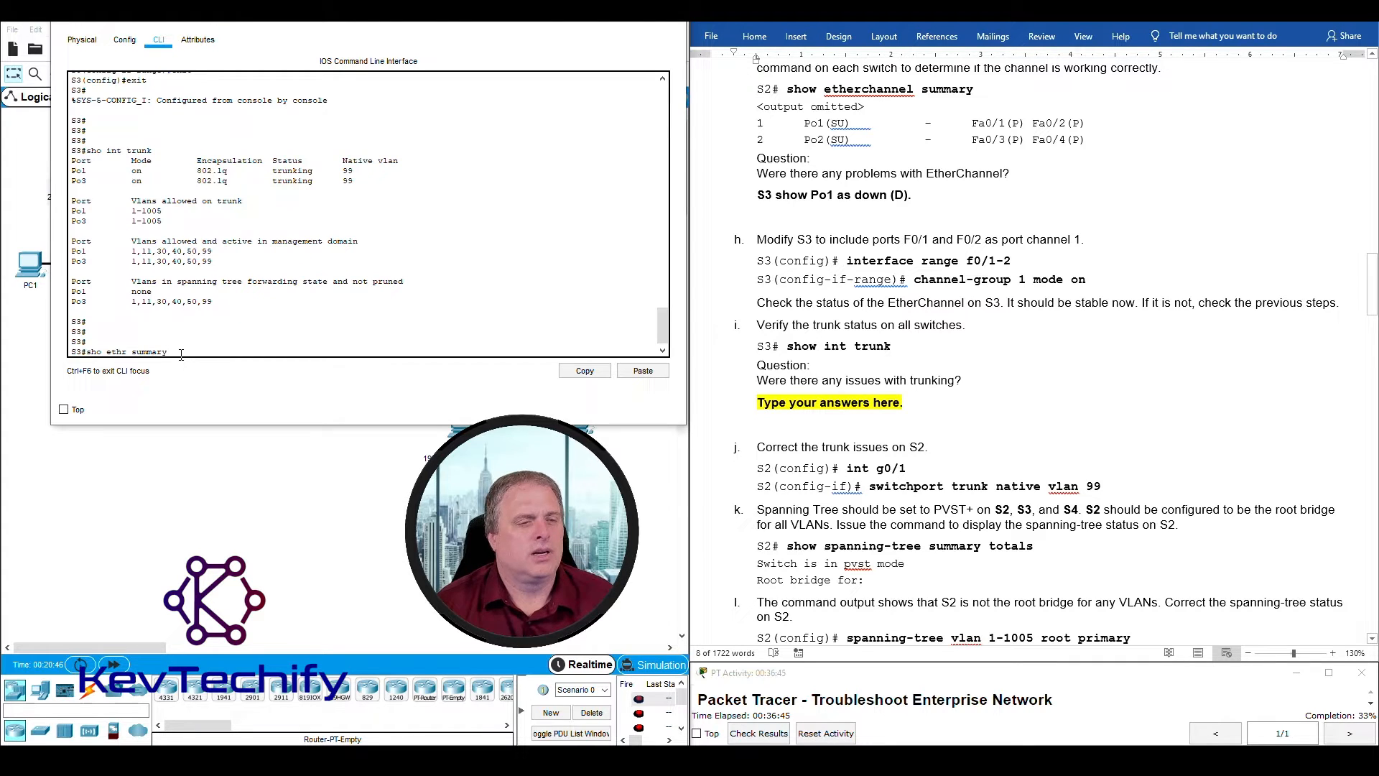
key("Return")
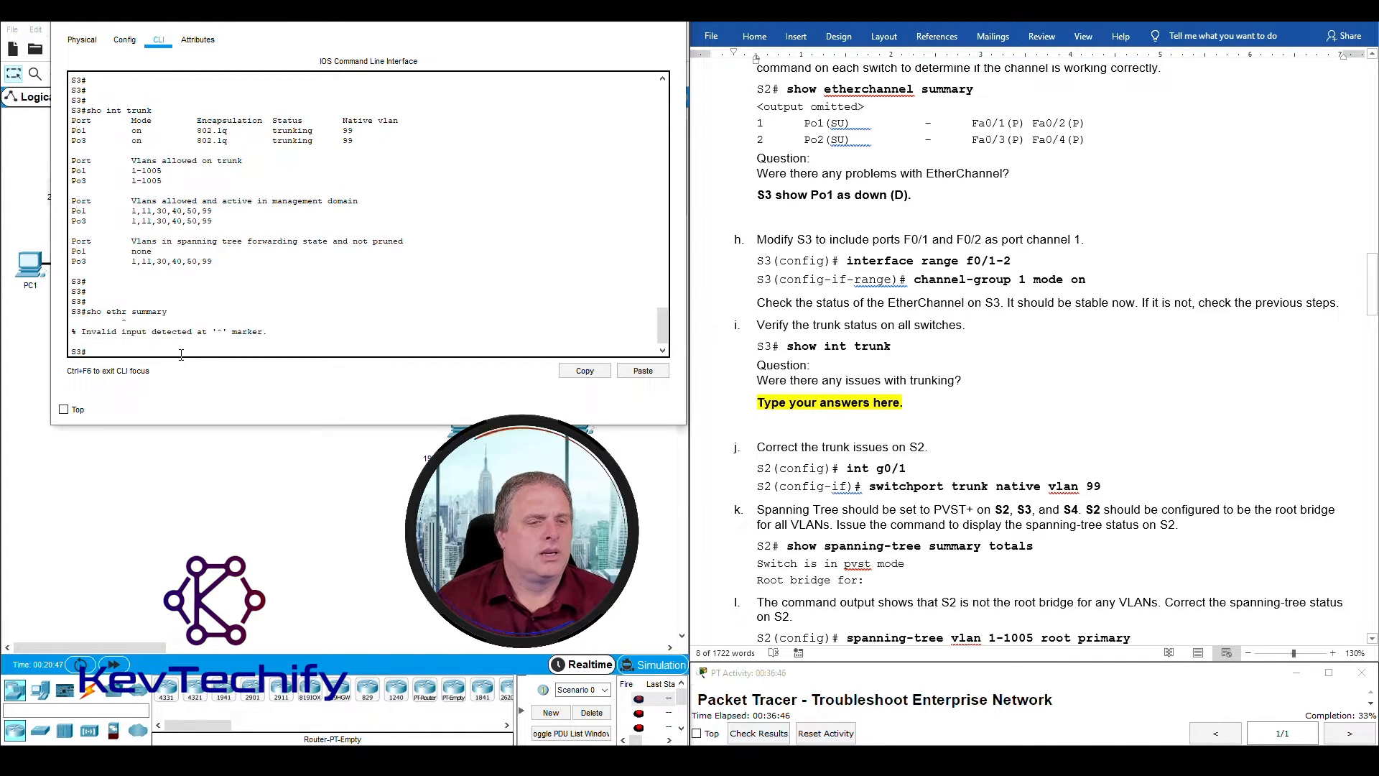
key("Up")
key("Left")
key("Left")
key("Left")
key("Left")
key("Left")
key("Left")
key("Left")
key("Left")
key("Left")
type("e")
key("Return")
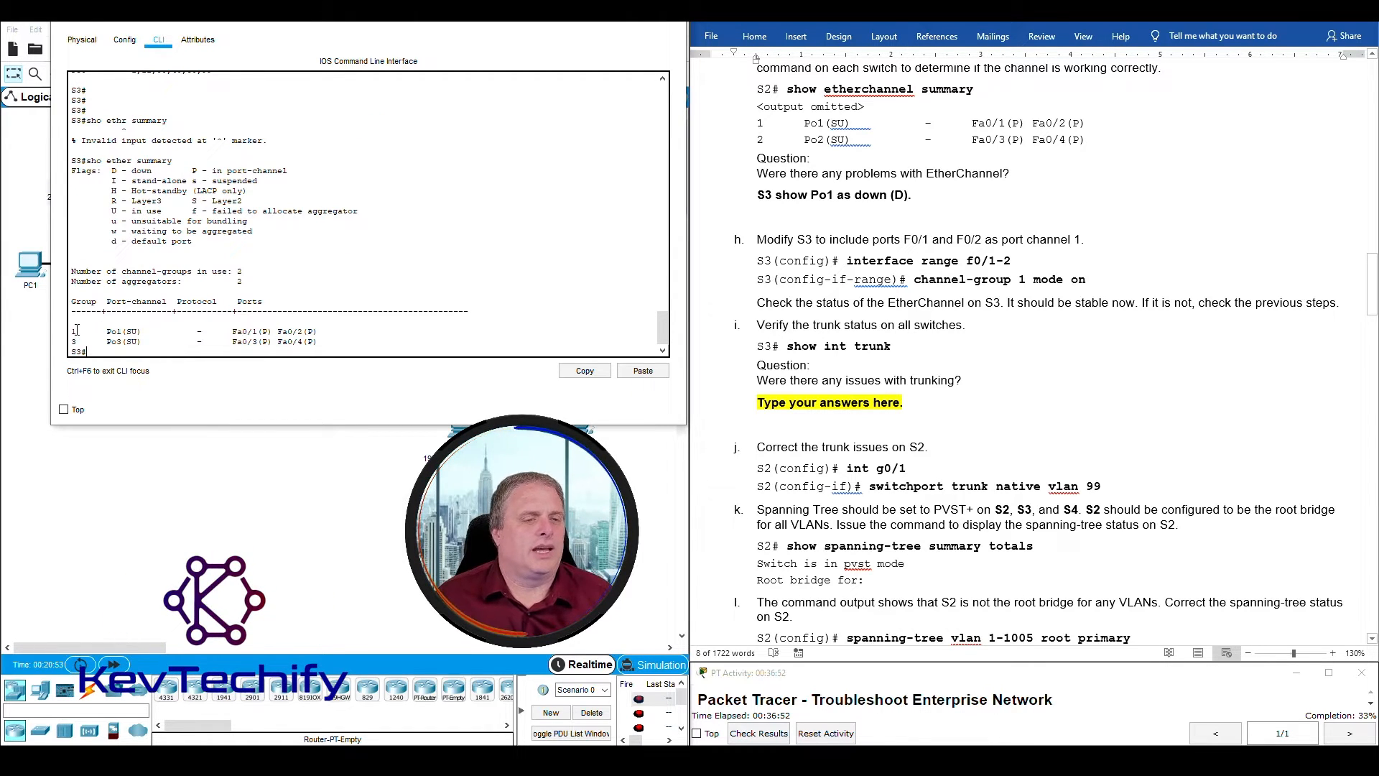
Step: Examine Po1's status flags in S3's EtherChannel summary and compare them with the in-use entry of the flag legend
left_click_drag(72, 331, 149, 330)
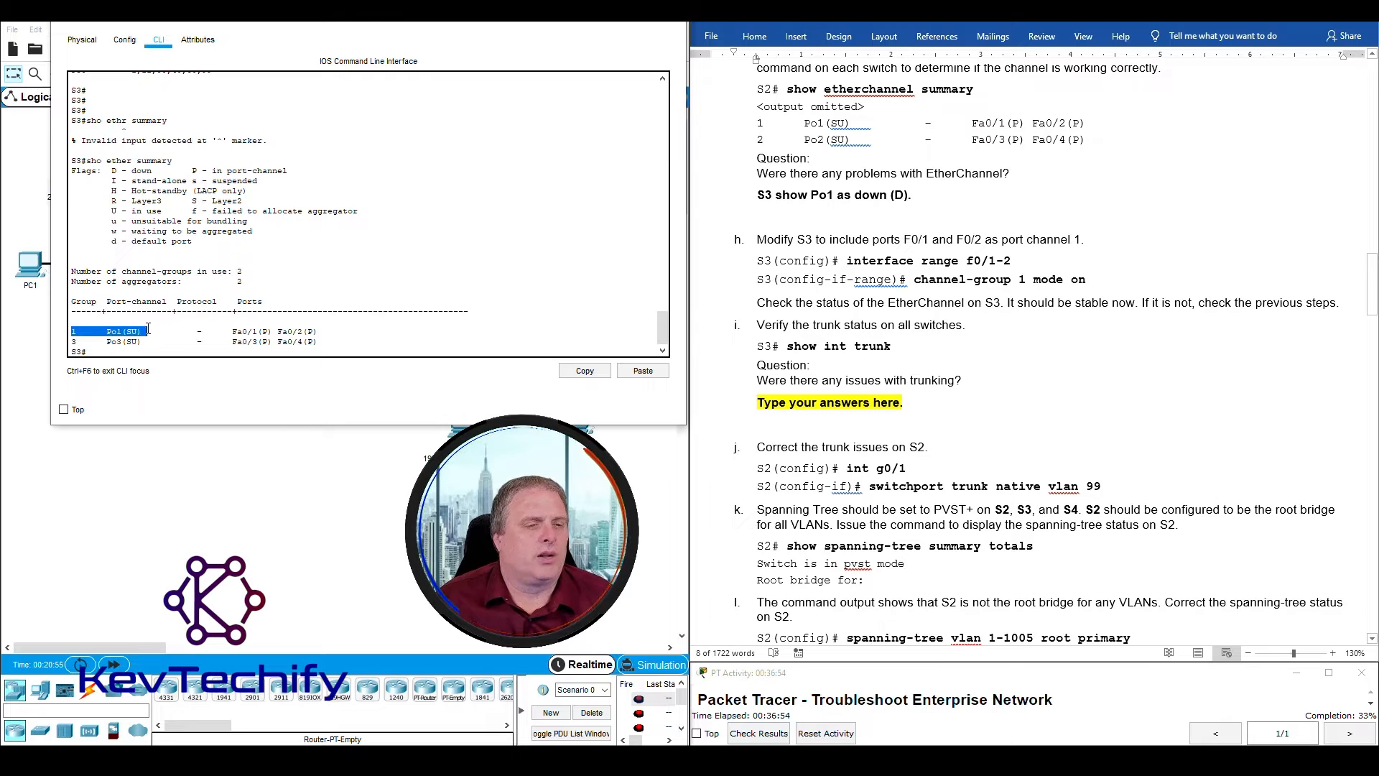
left_click(129, 332)
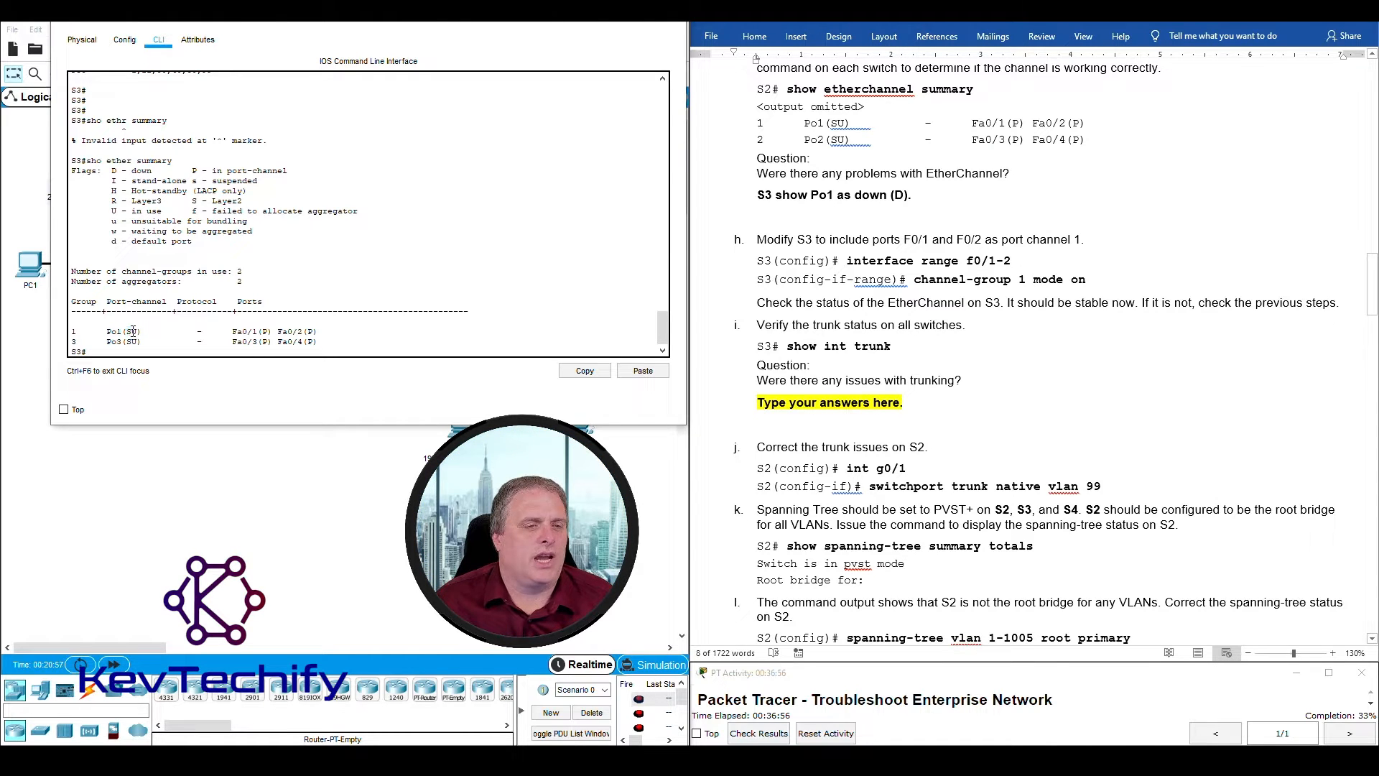
left_click_drag(112, 211, 173, 210)
left_click(132, 332)
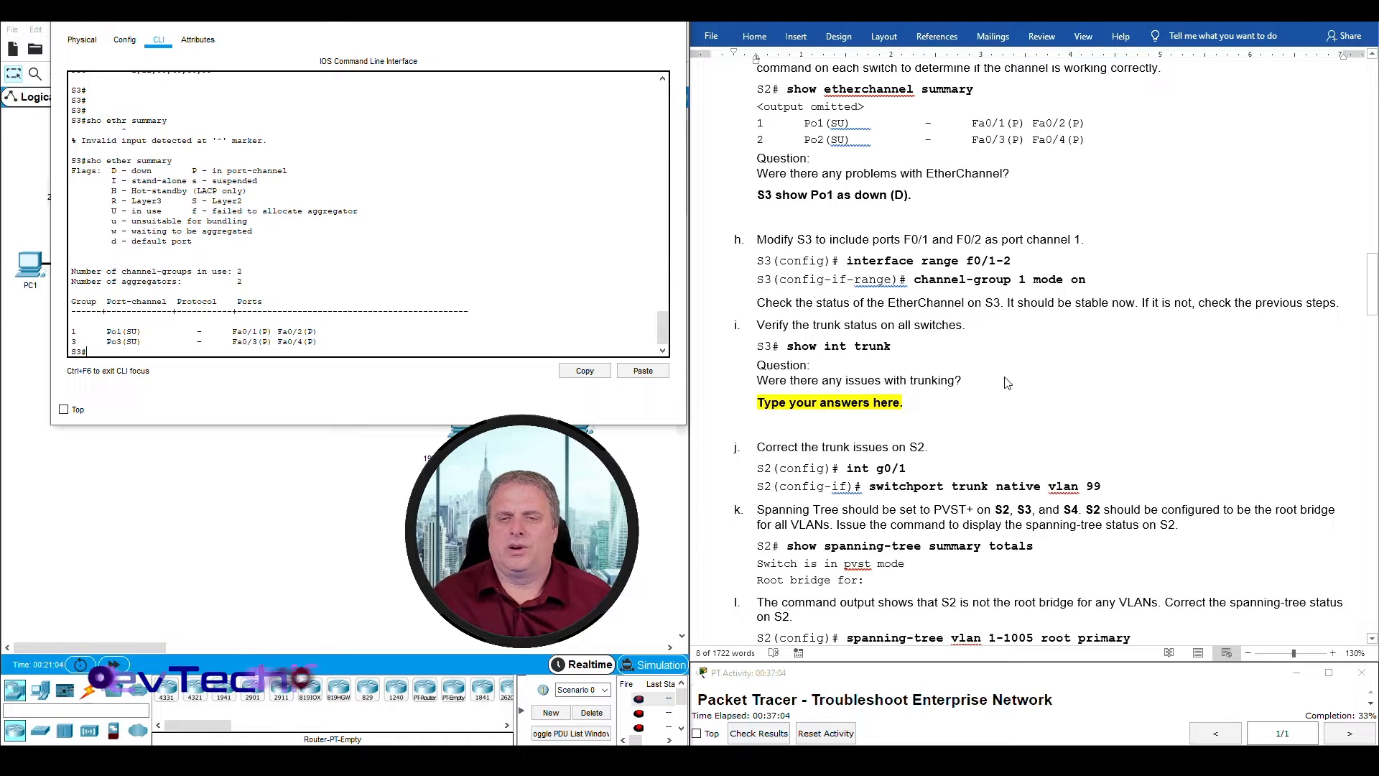
Step: Run sho int trunk on S3 again, and check the trunking status and native VLAN of Po1 and Po3
left_click(923, 382)
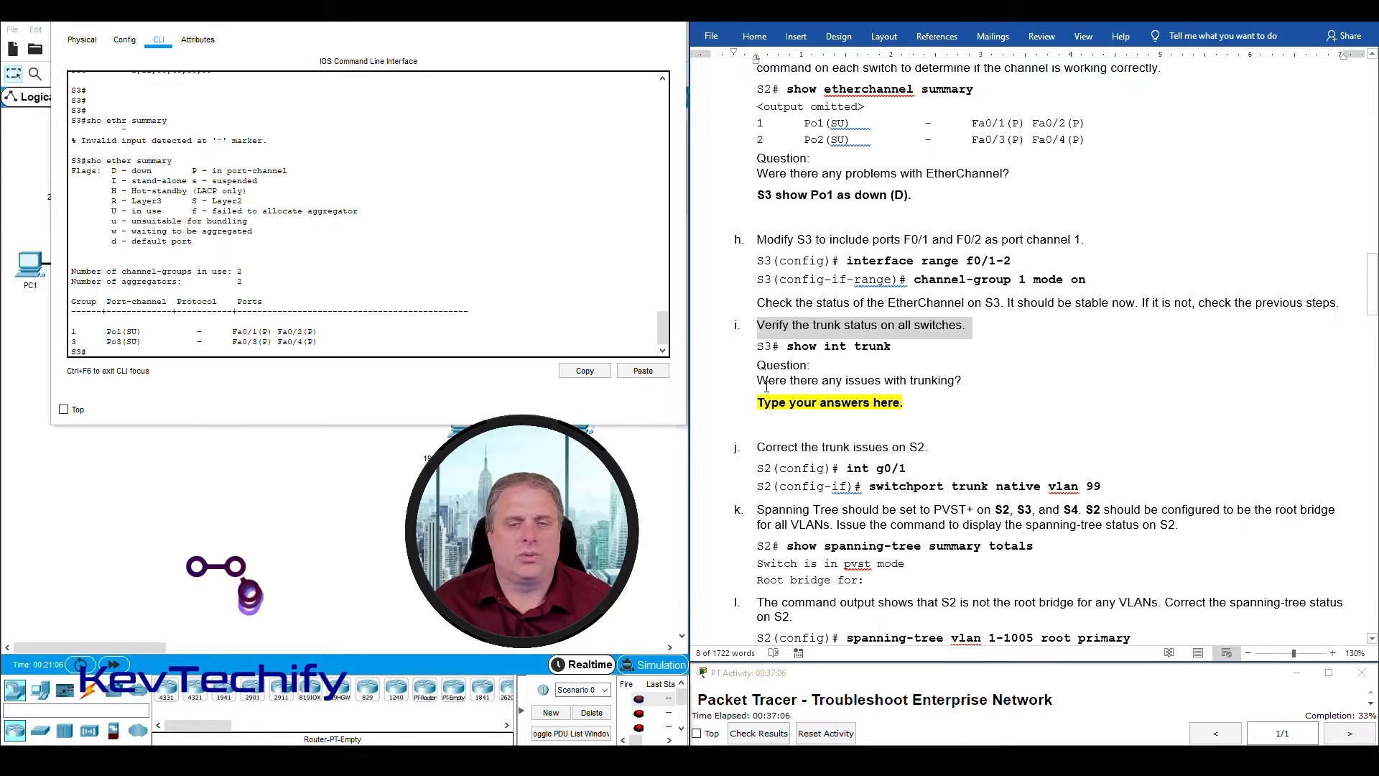
left_click(381, 347)
key("Return")
key("Return")
key("Return")
key("Return")
type("sho int trunk")
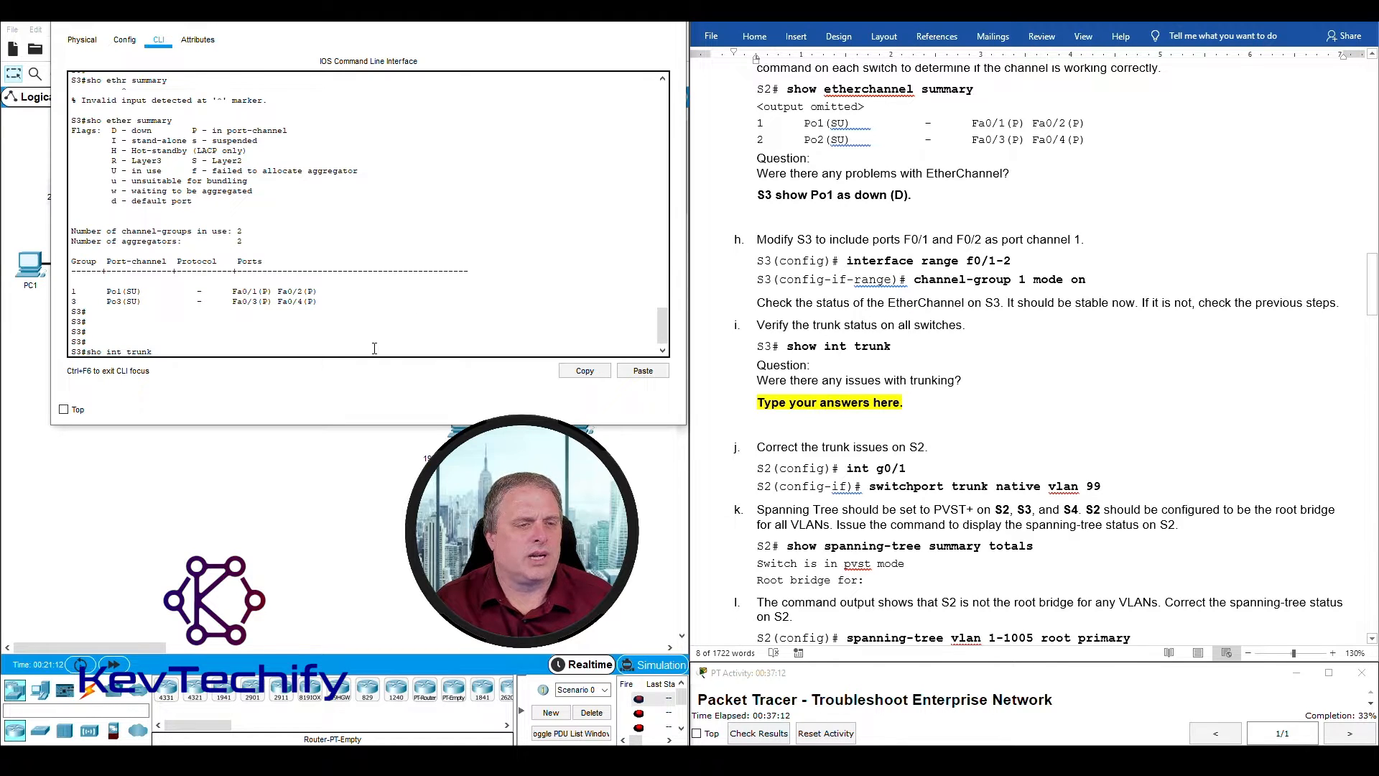
key("Return")
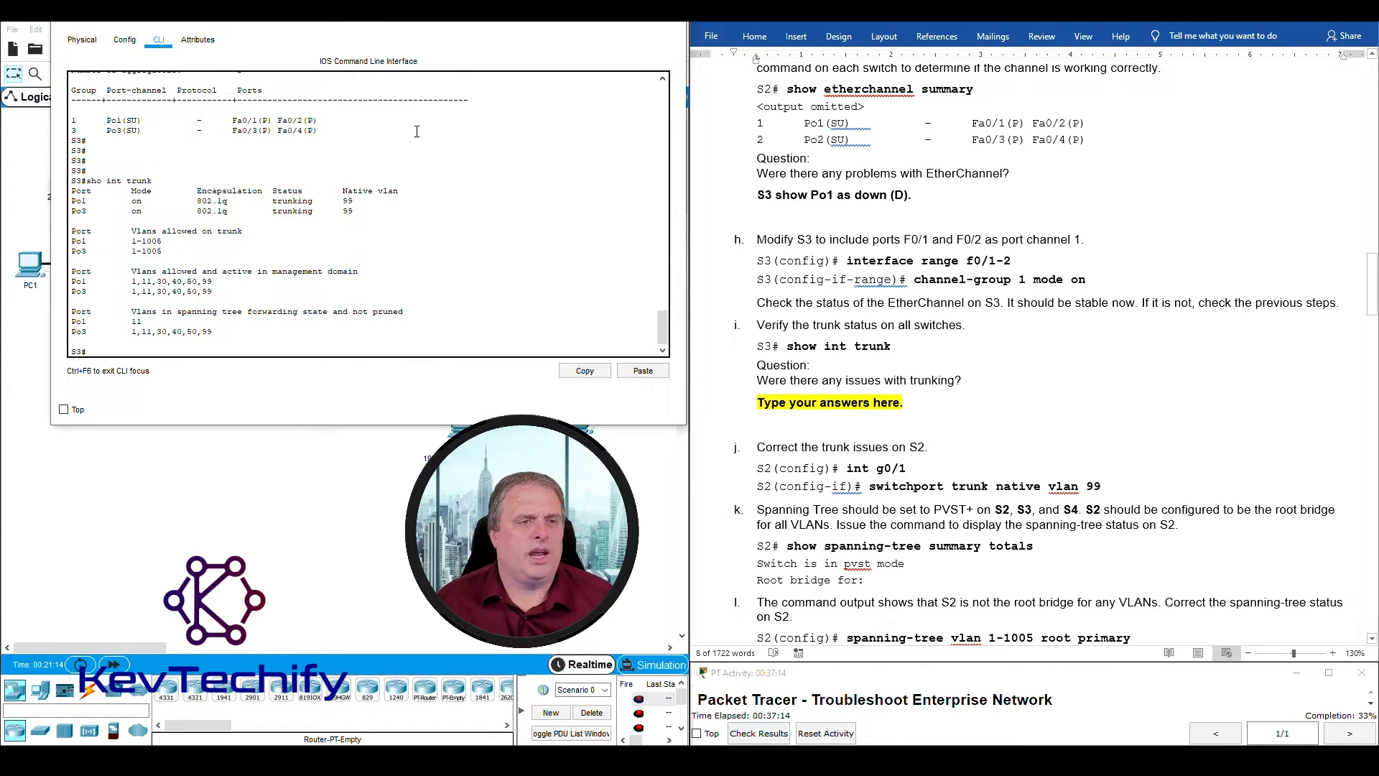
left_click_drag(276, 202, 353, 210)
left_click(355, 203)
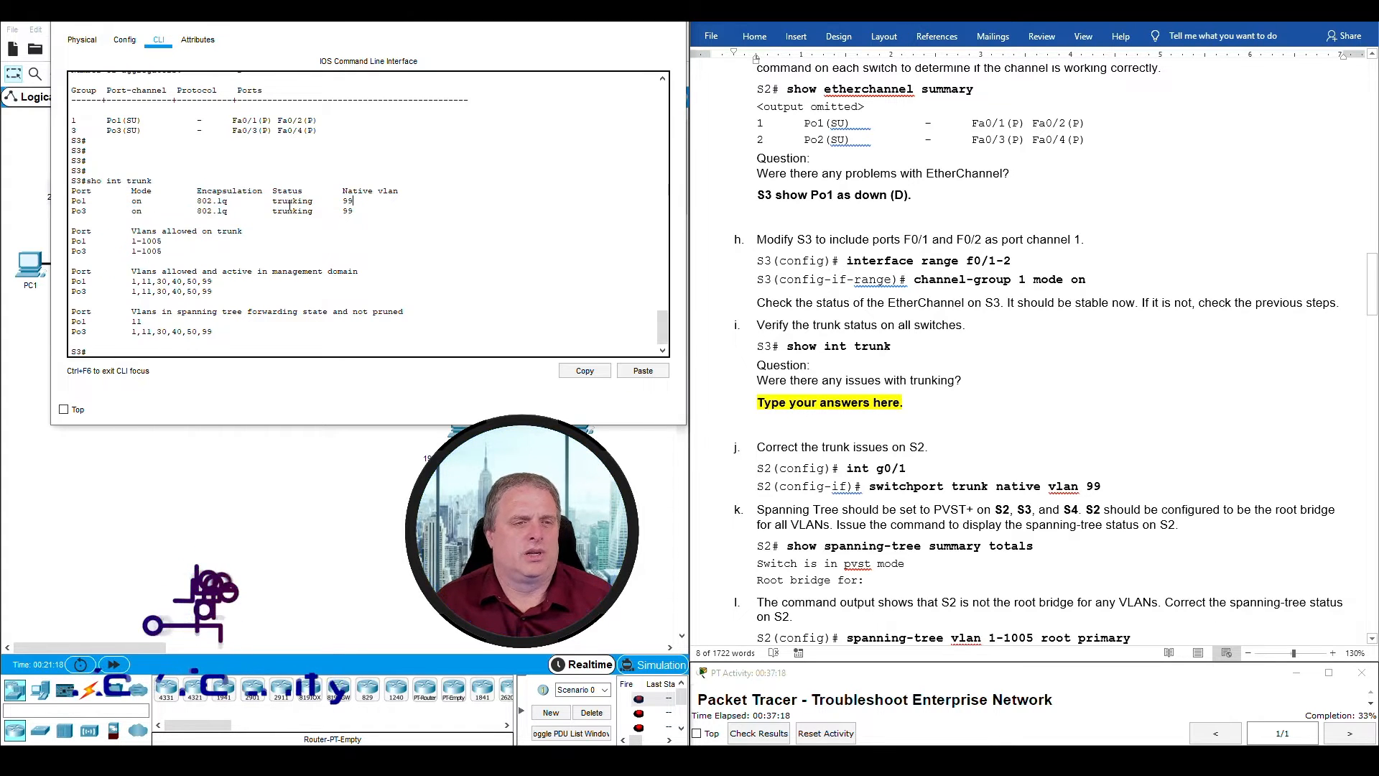
Step: Review the trunking question under instruction i and its requirement to verify trunk status on all switches
left_click(839, 402)
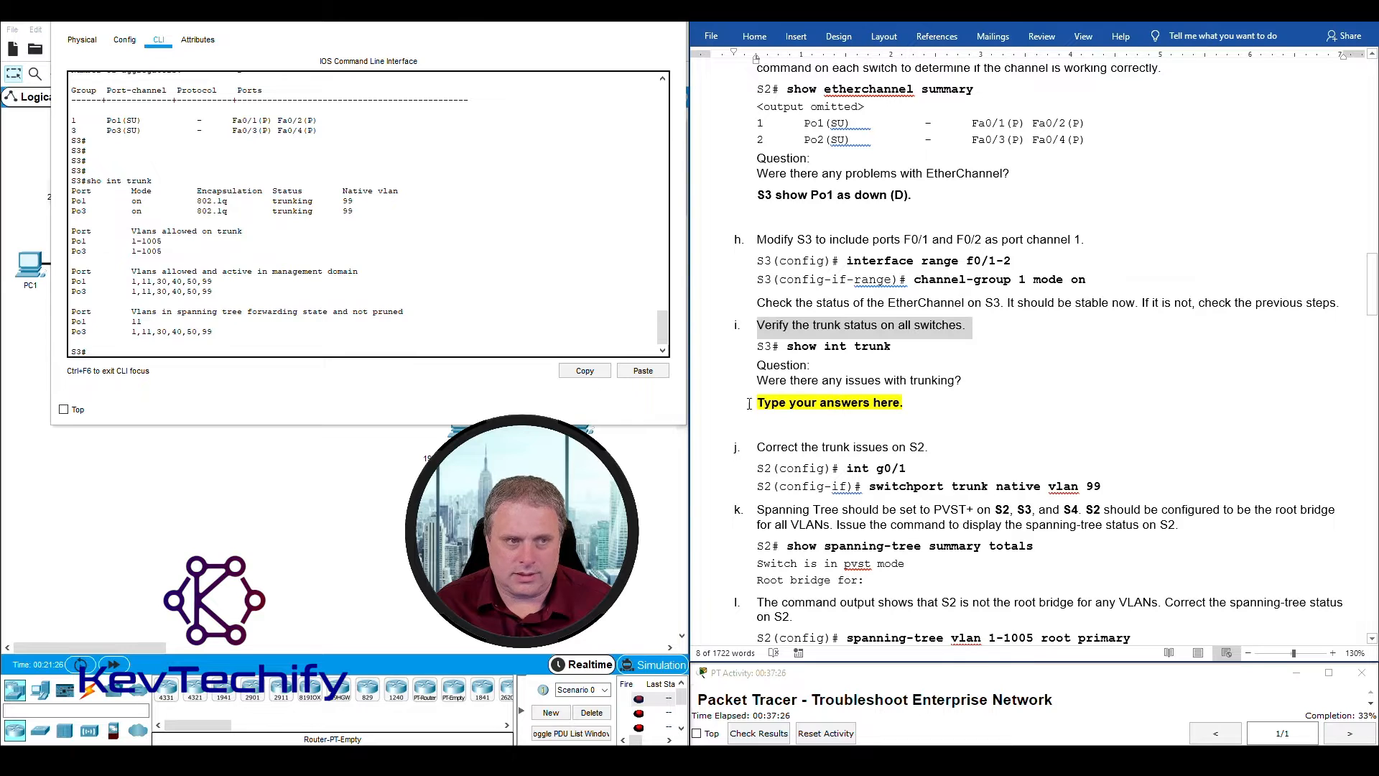
left_click(230, 345)
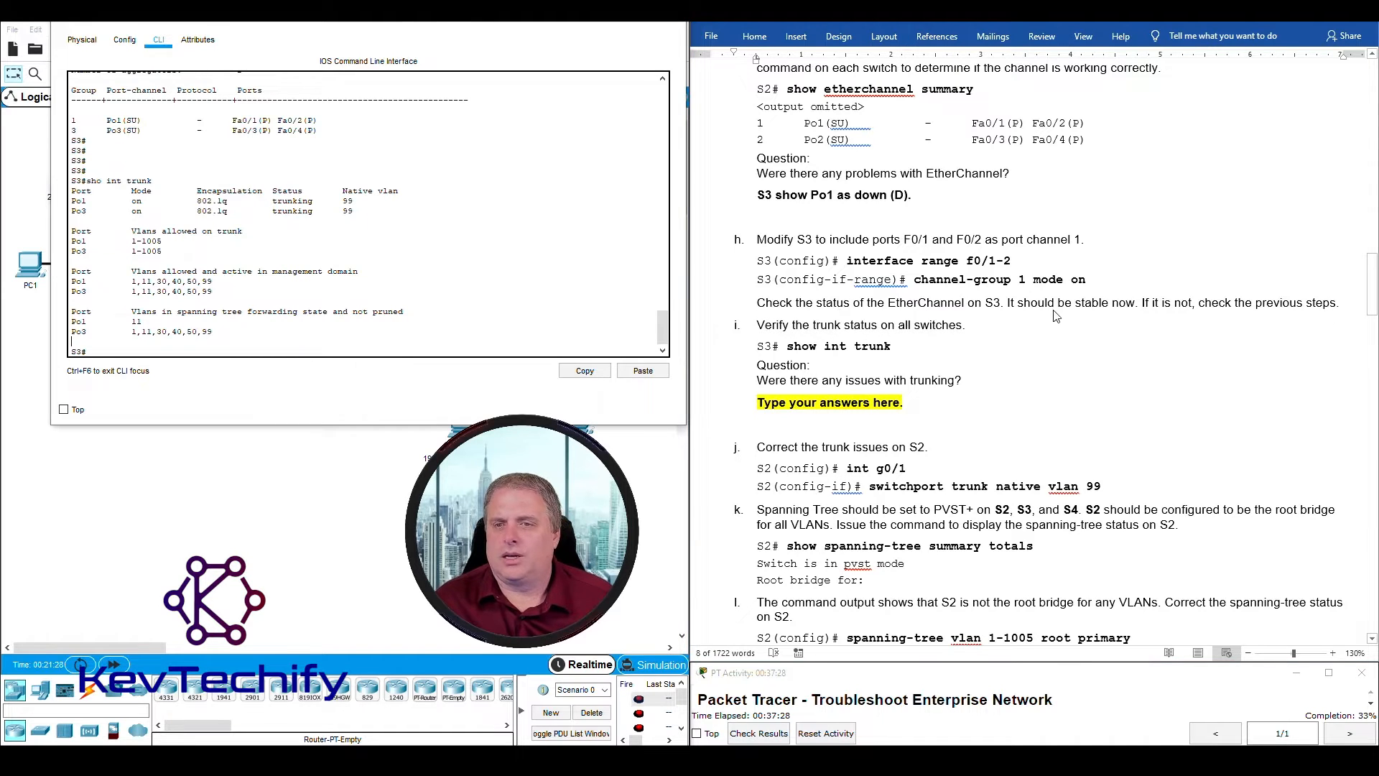
left_click(910, 324)
left_click(898, 327)
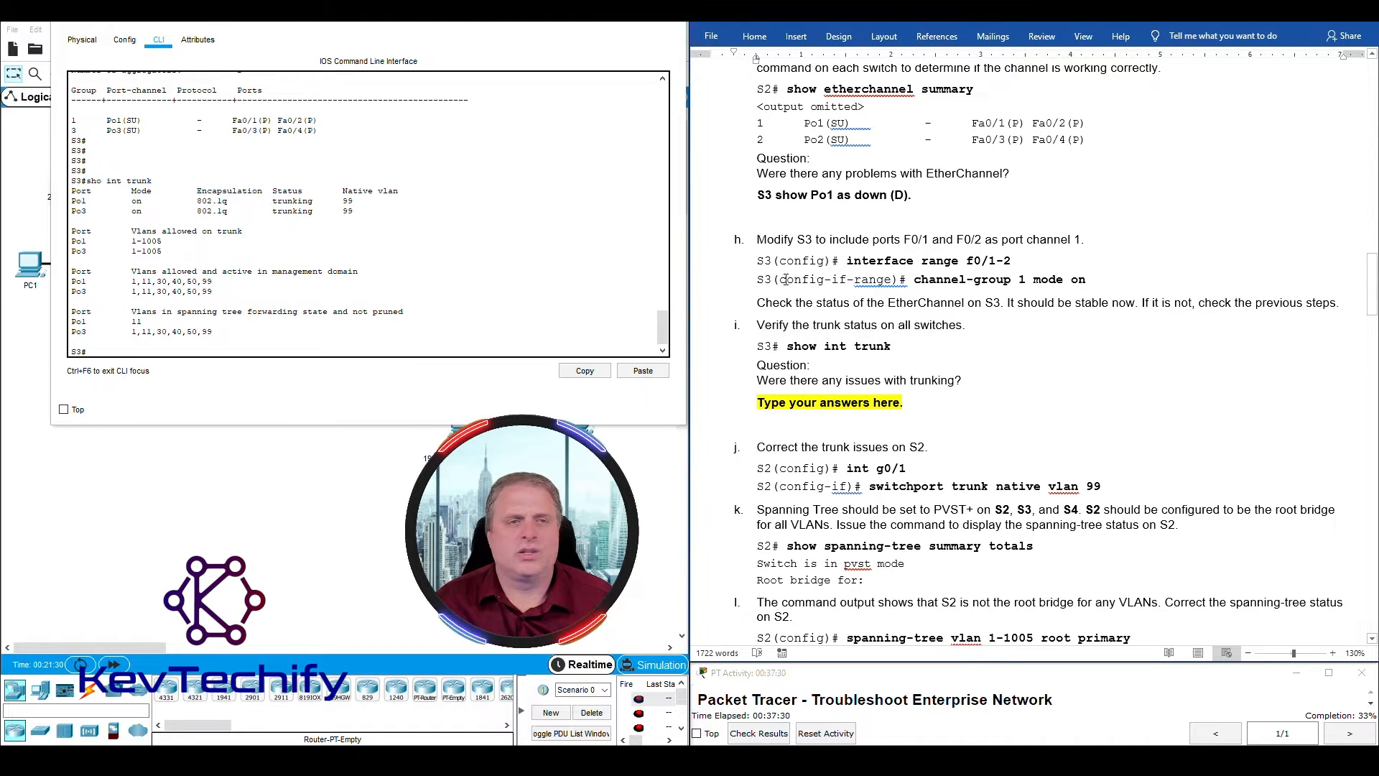
Step: Switch to S4's command line, run sho int trunk, and examine the status and native VLAN of Po2 and Po3
left_click(604, 15)
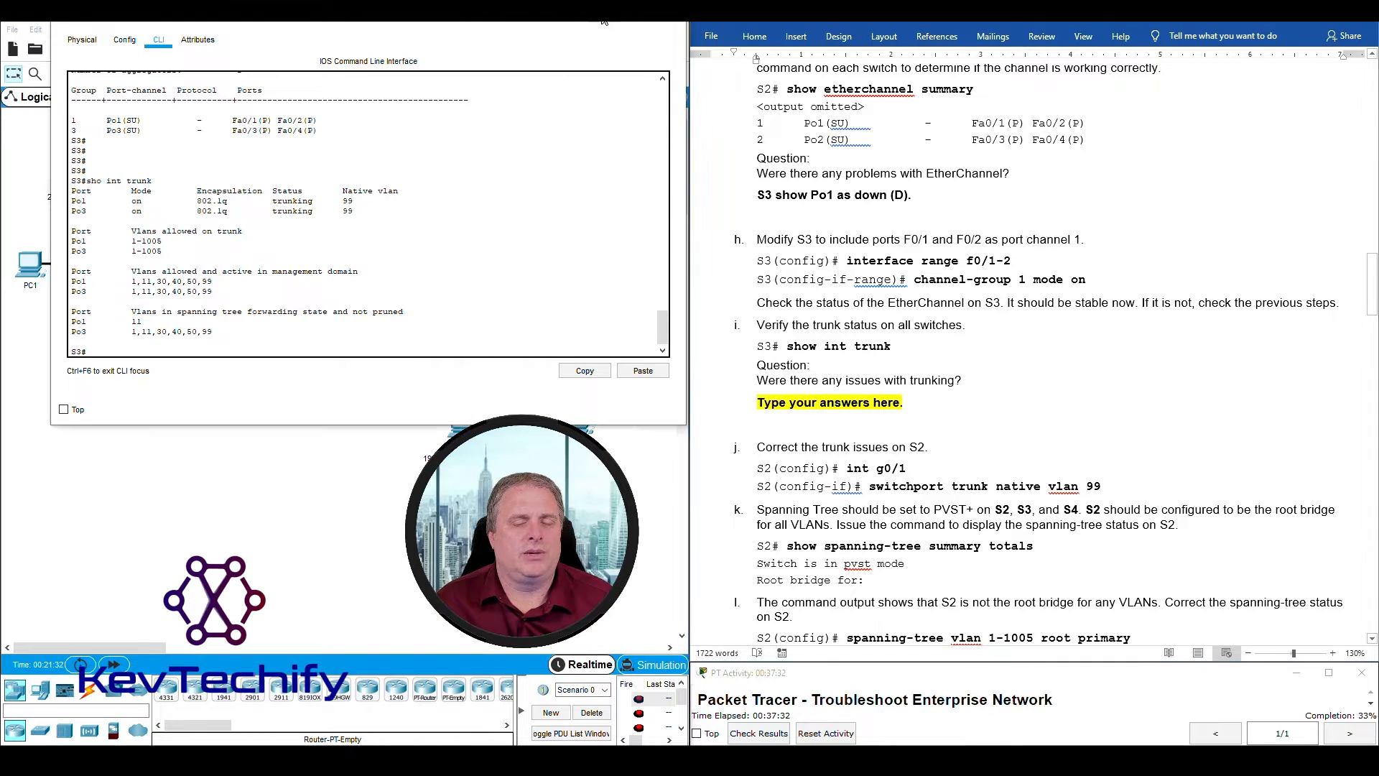
left_click(519, 357)
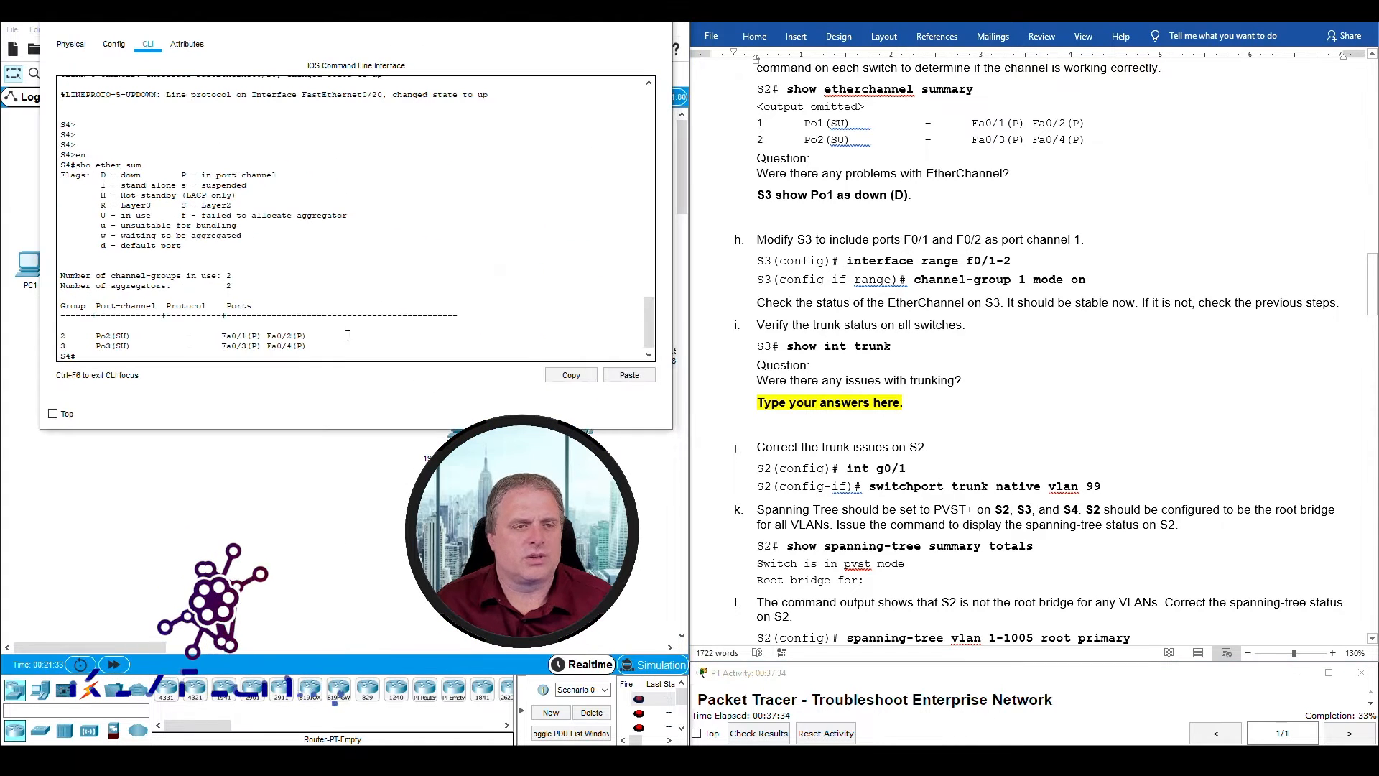
key("Return")
key("Return")
key("Return")
key("Return")
key("Return")
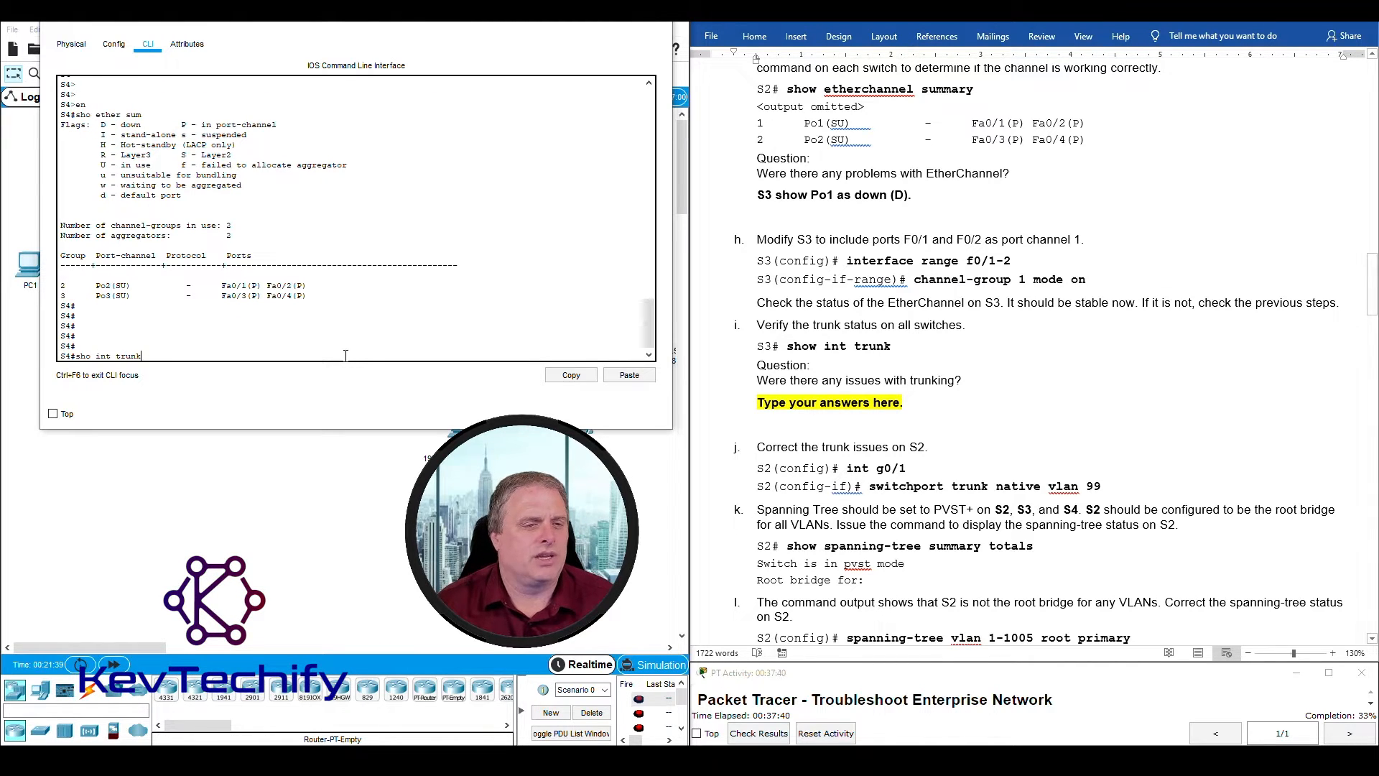
key("Return")
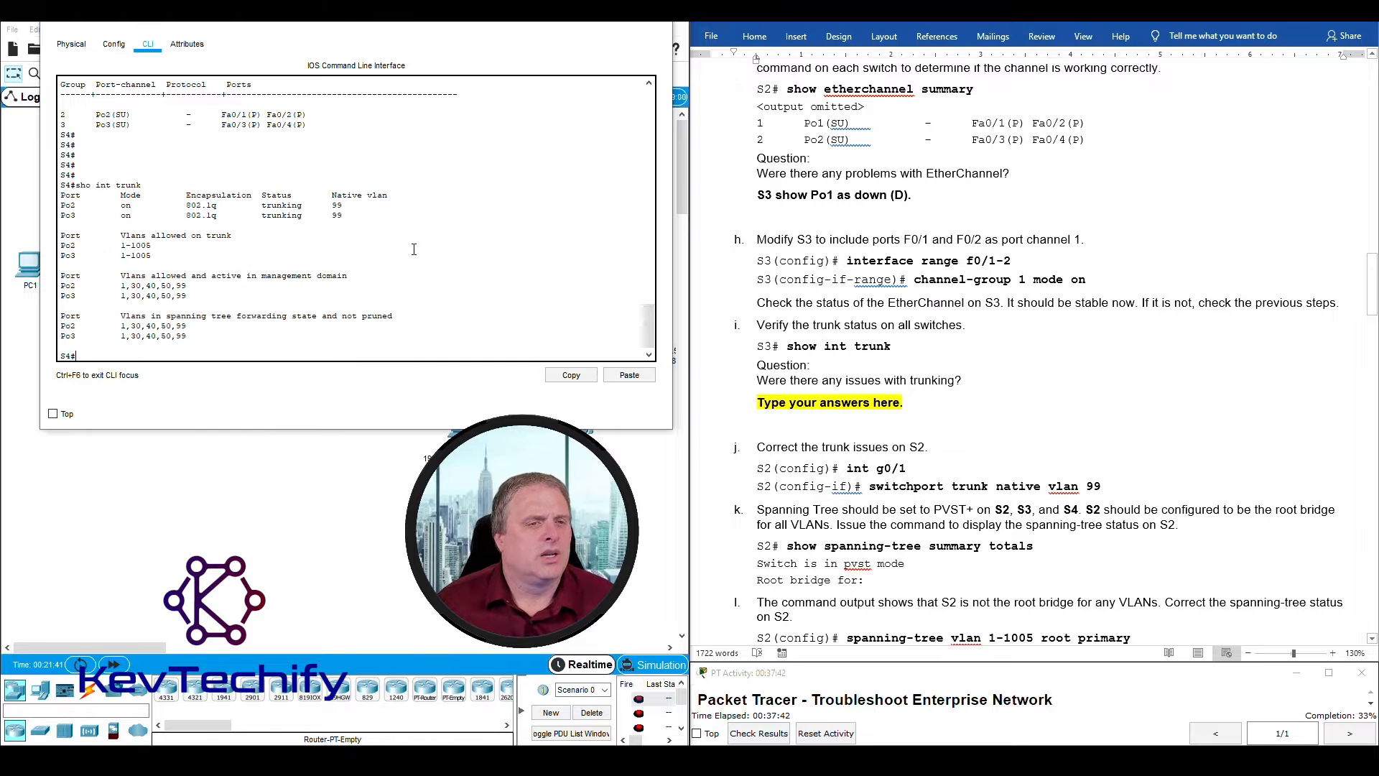
left_click_drag(90, 205, 343, 214)
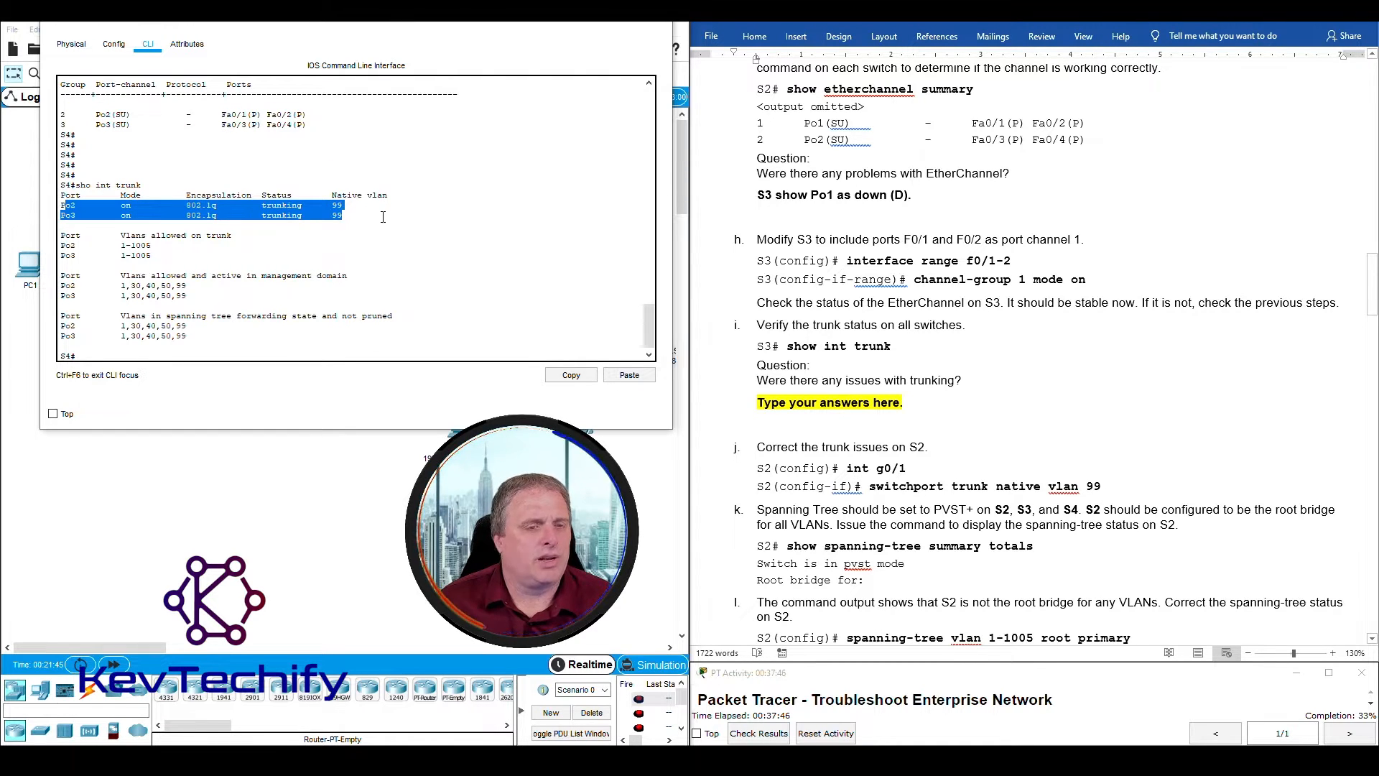
left_click(395, 289)
Step: Switch to S2's command line and run sho int trun to list its trunk ports
left_click(591, 19)
left_click(461, 263)
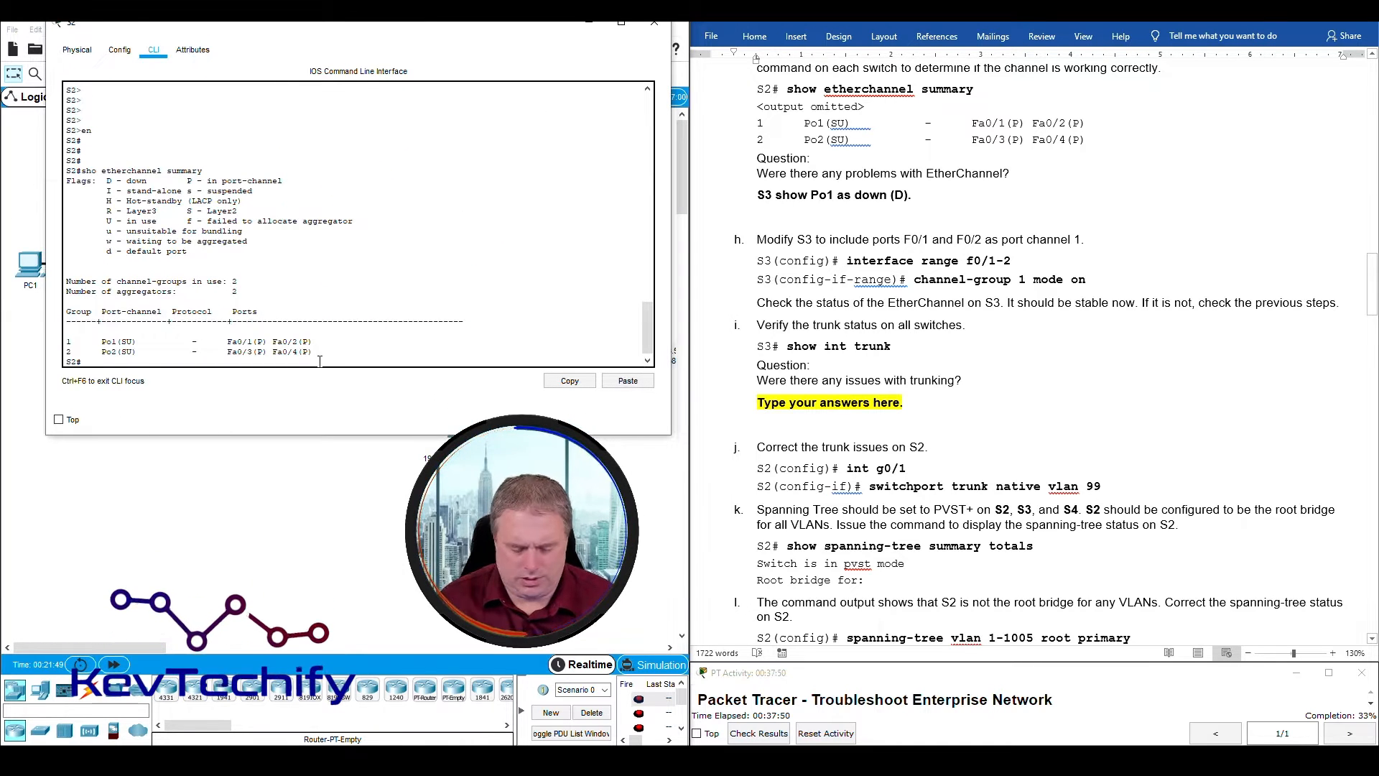
key("Return")
type("sho ")
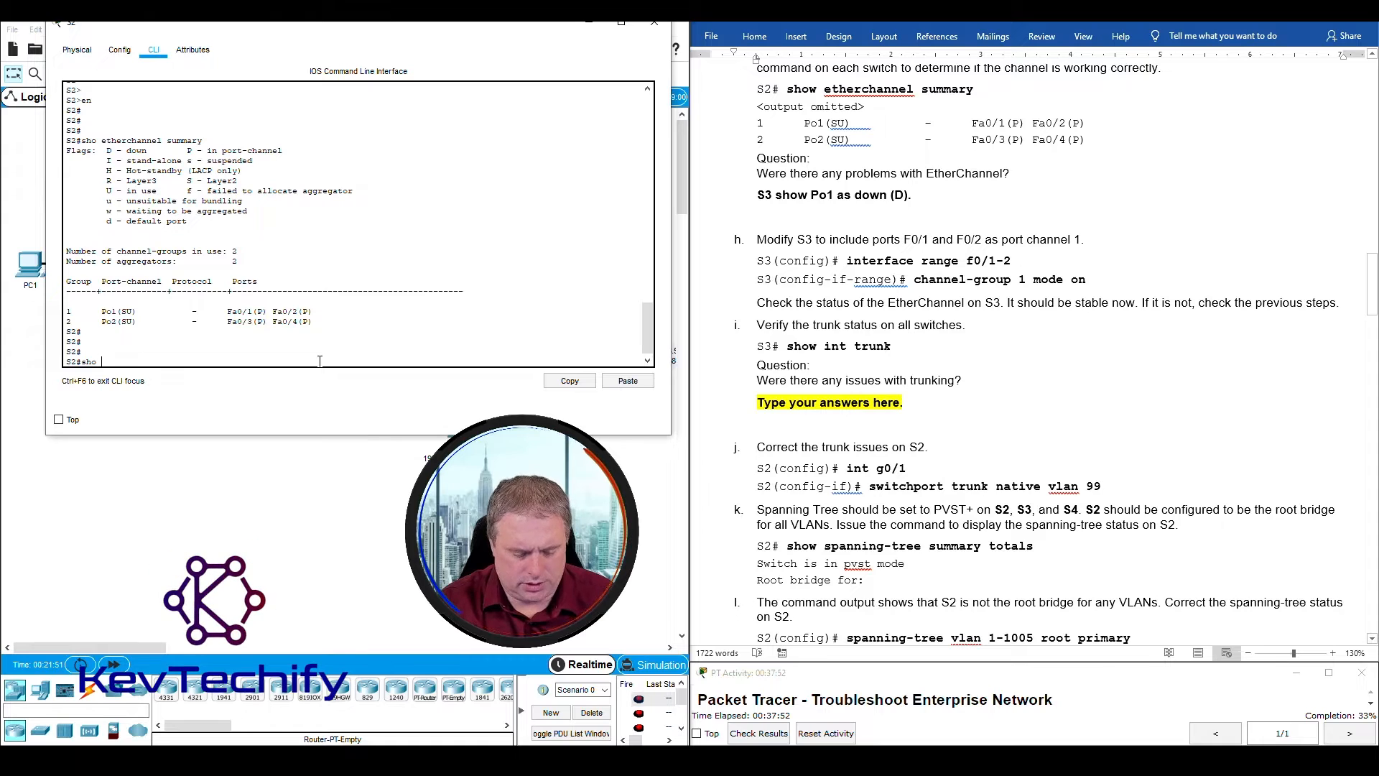
type("int trun")
key("Return")
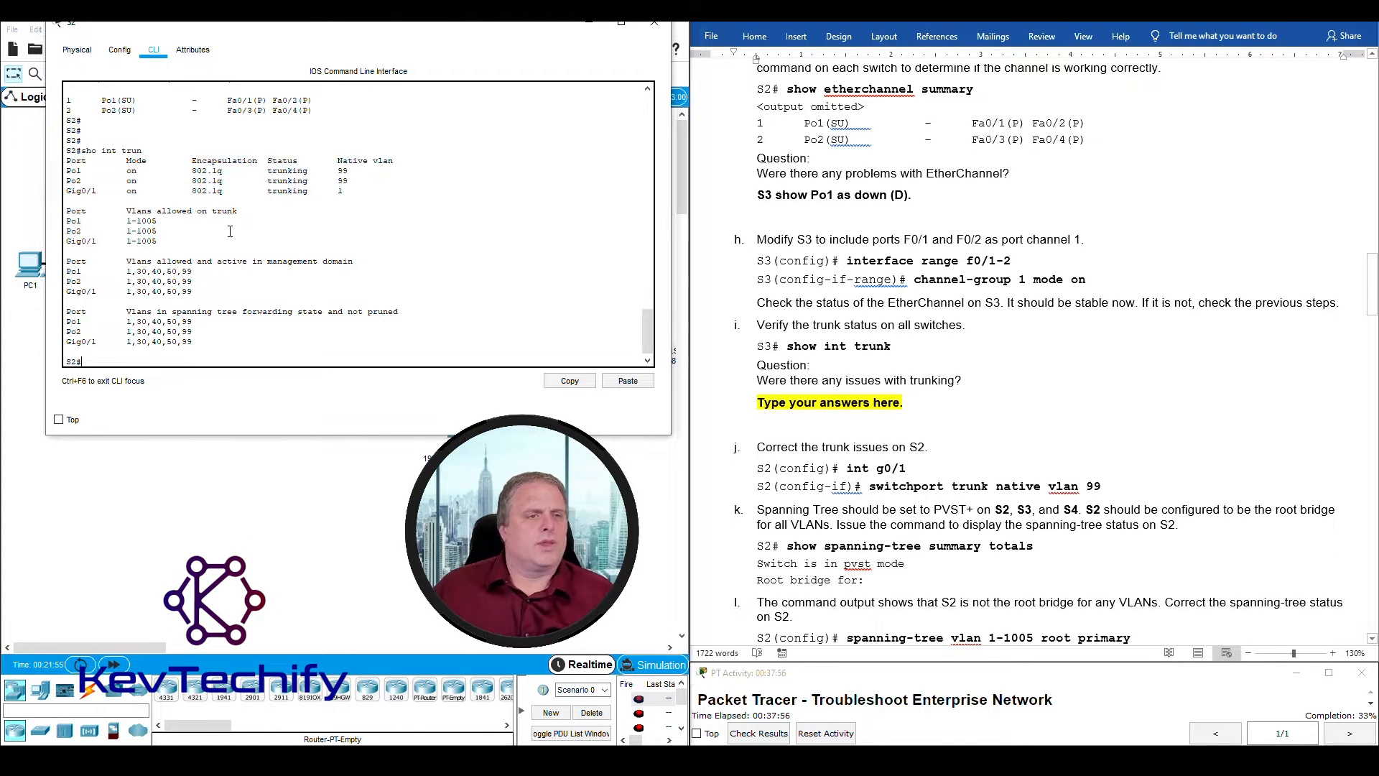
Step: Compare the native VLAN of Gig0/1 with those of Po1 and Po2 in S2's trunk output
left_click_drag(69, 171, 370, 185)
left_click(348, 192)
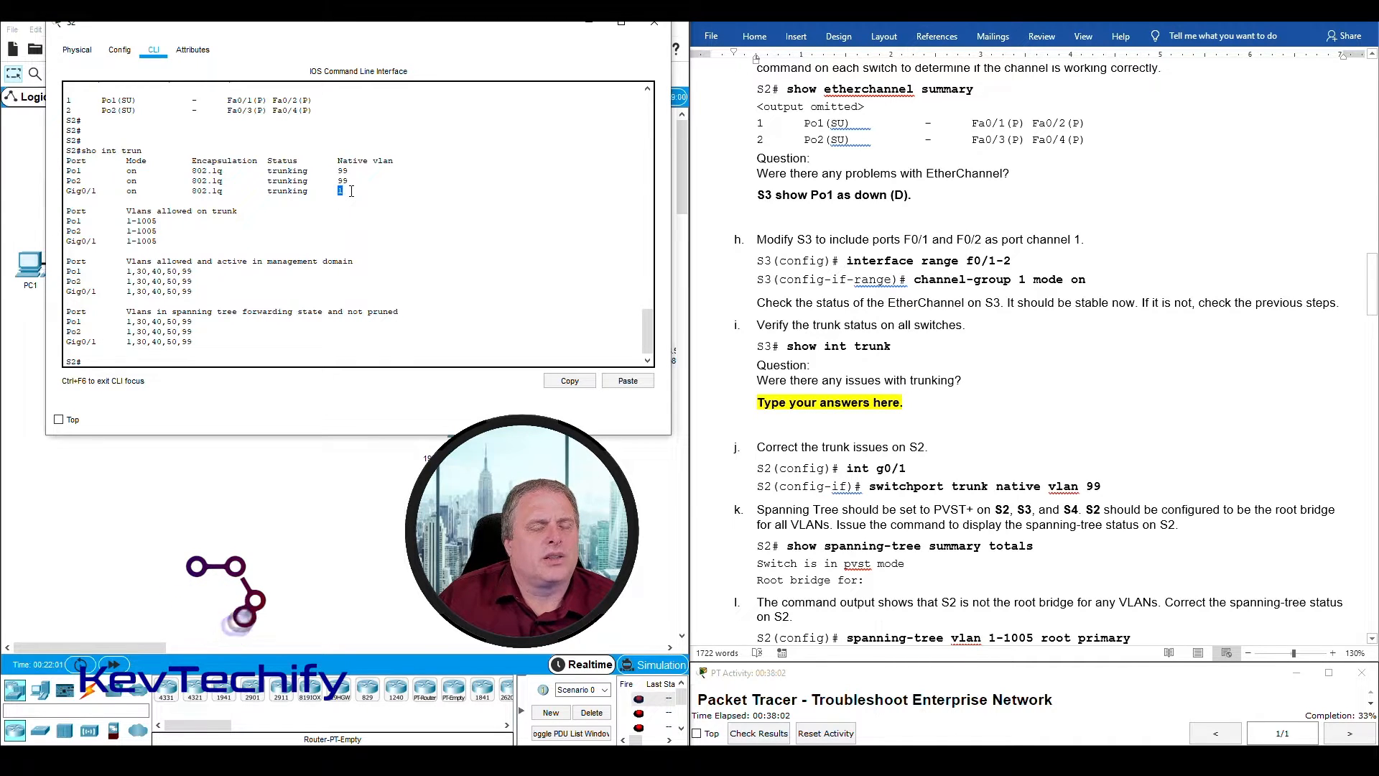
left_click(125, 193)
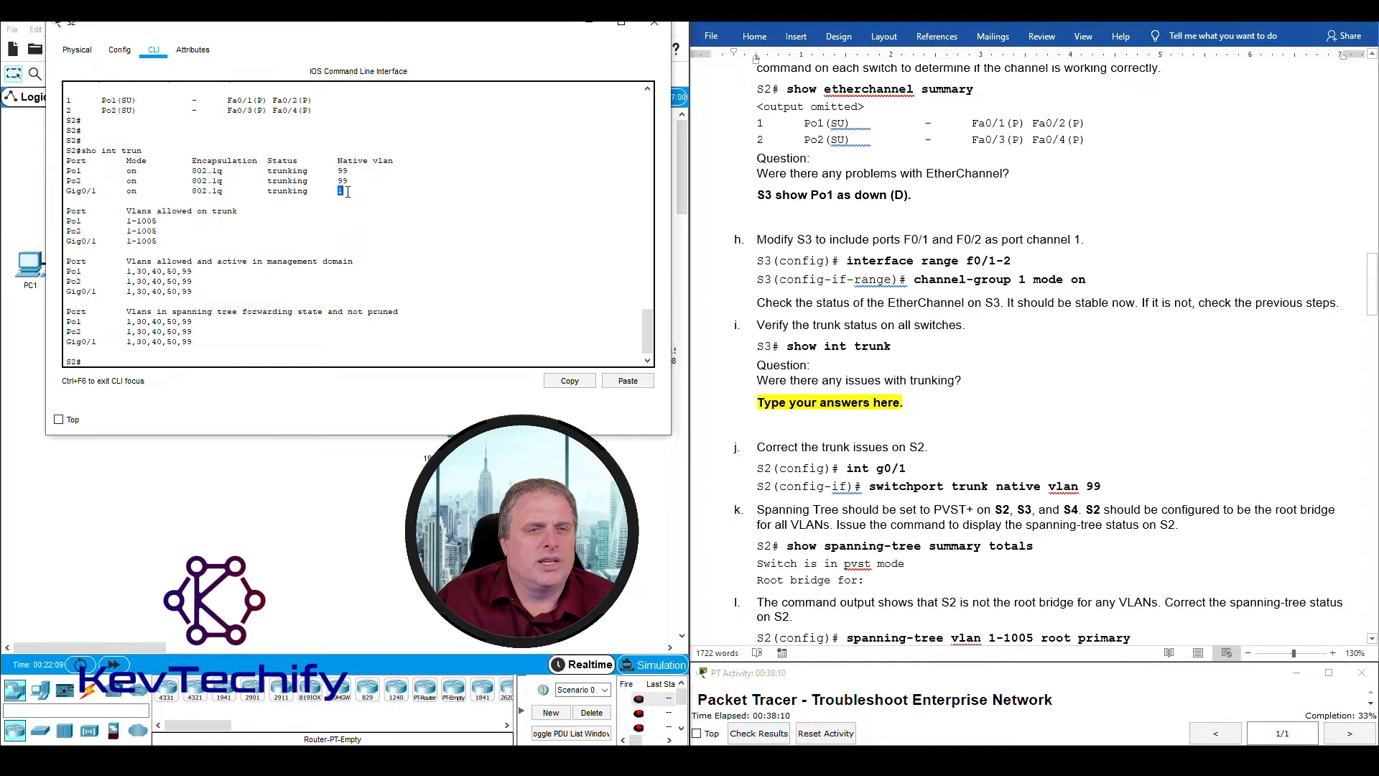
left_click_drag(340, 171, 354, 184)
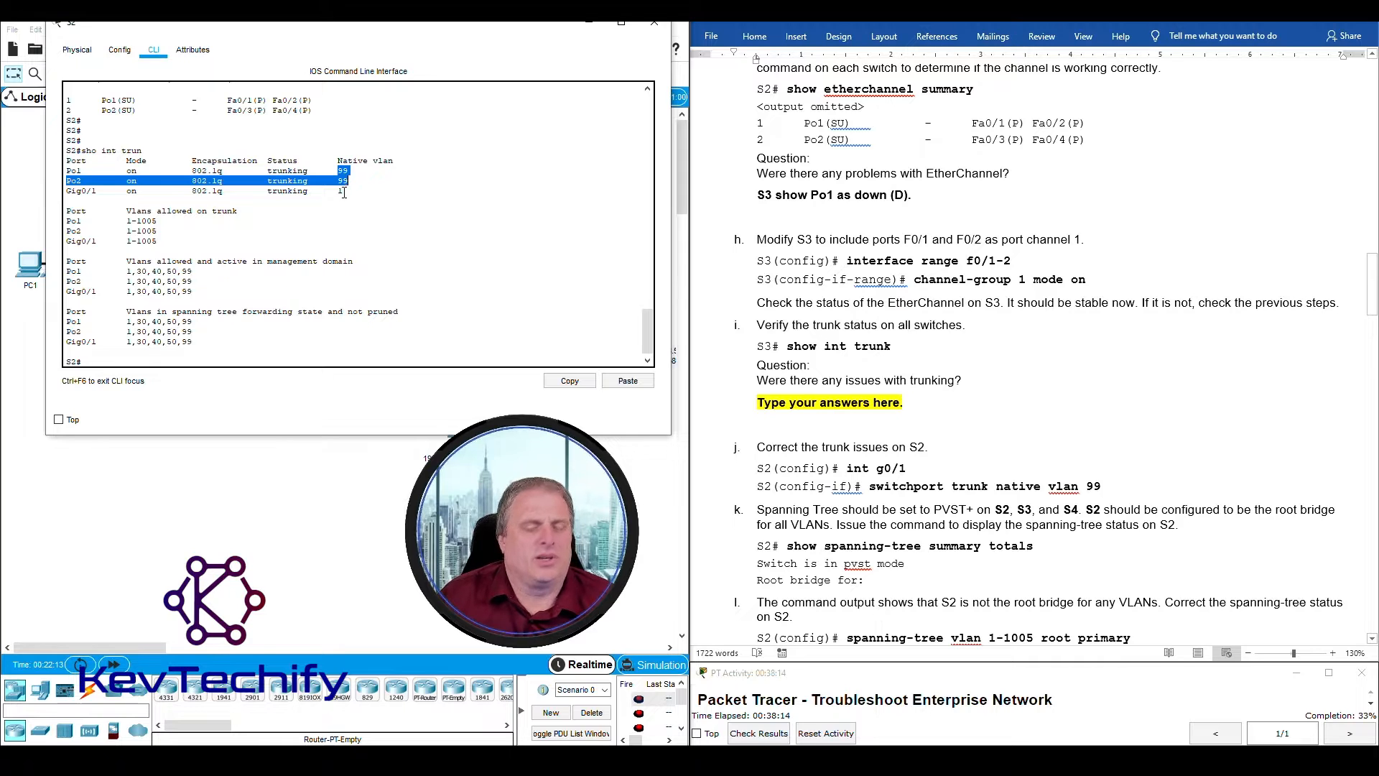
left_click(346, 192)
Step: Replace the answer placeholder under the trunking question with "S2 is using VLAN 1as the native vlan on the link G0/1 interface."
left_click(898, 326)
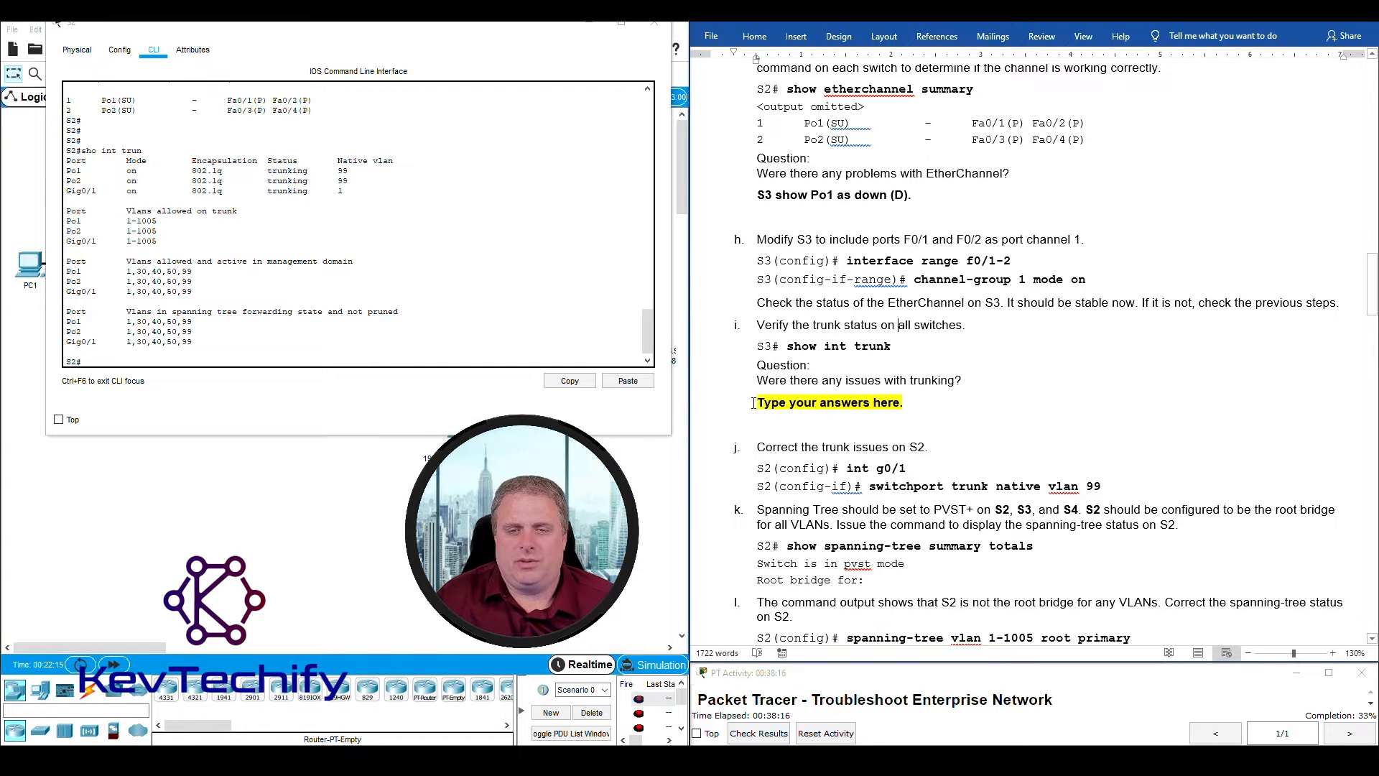
left_click_drag(757, 403, 923, 404)
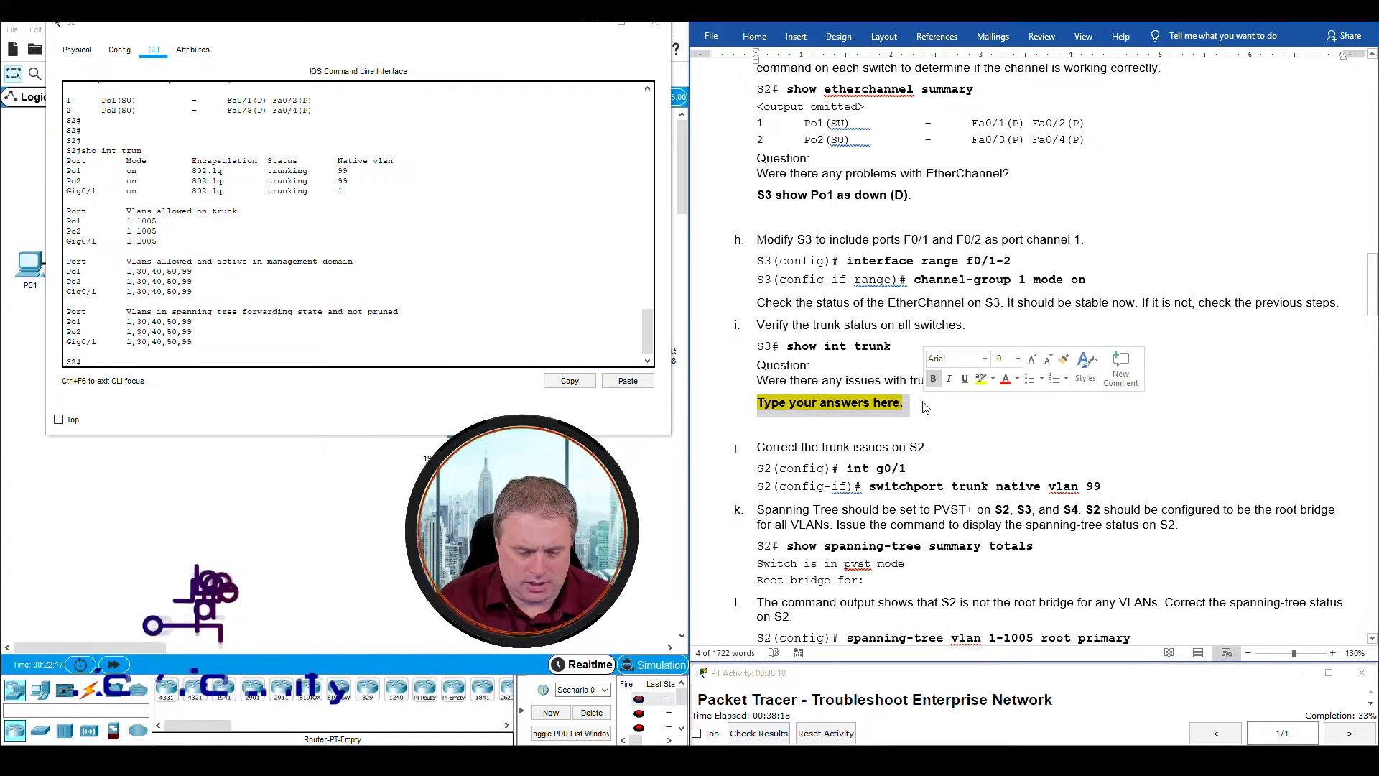
type("S")
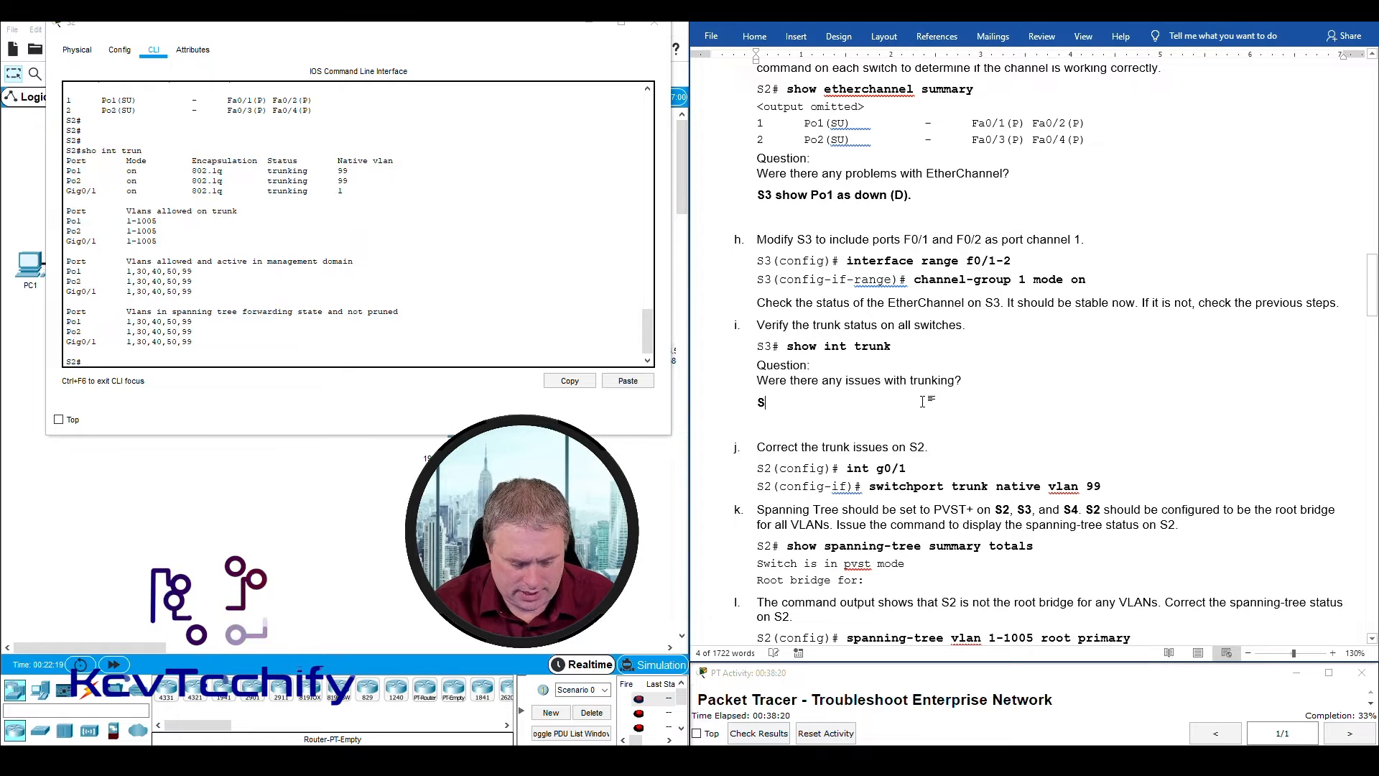
type("2 is un")
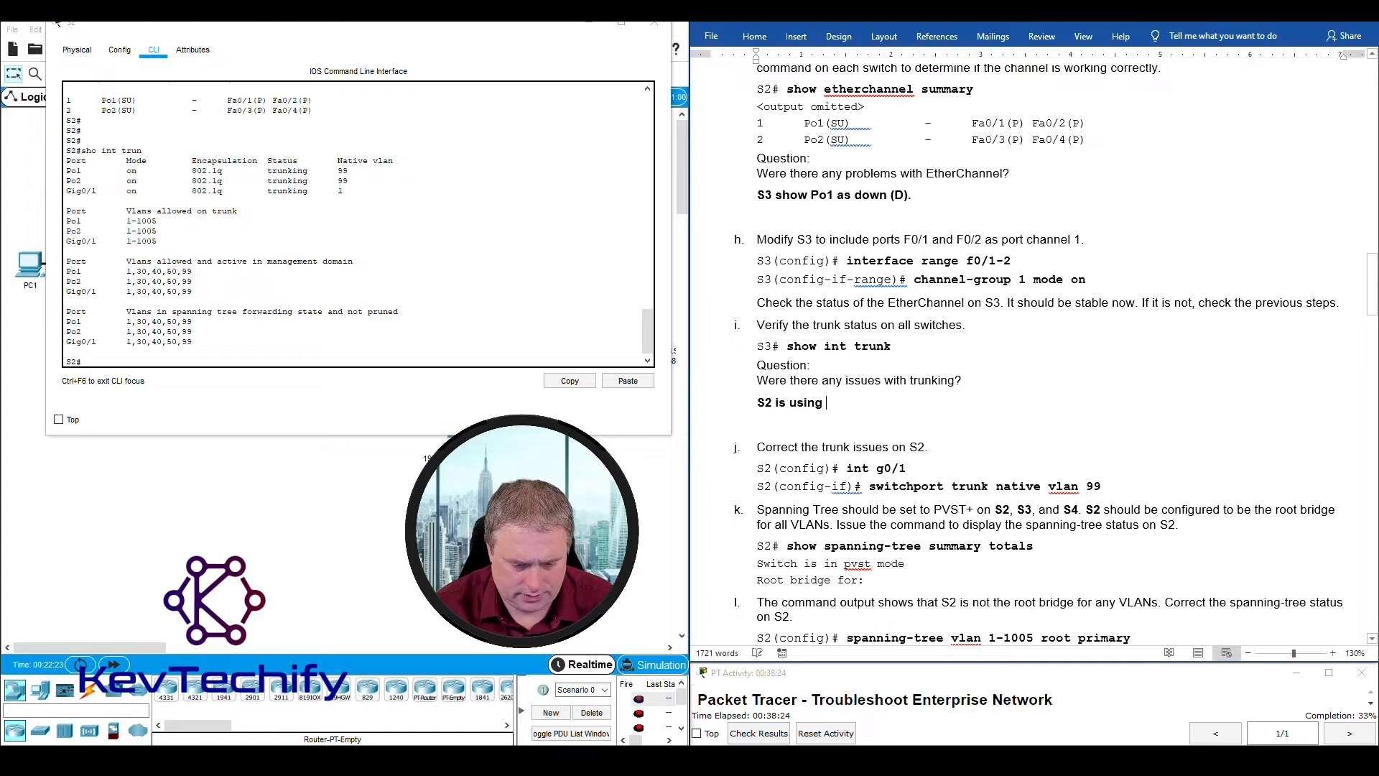
type("sing VLAN 1")
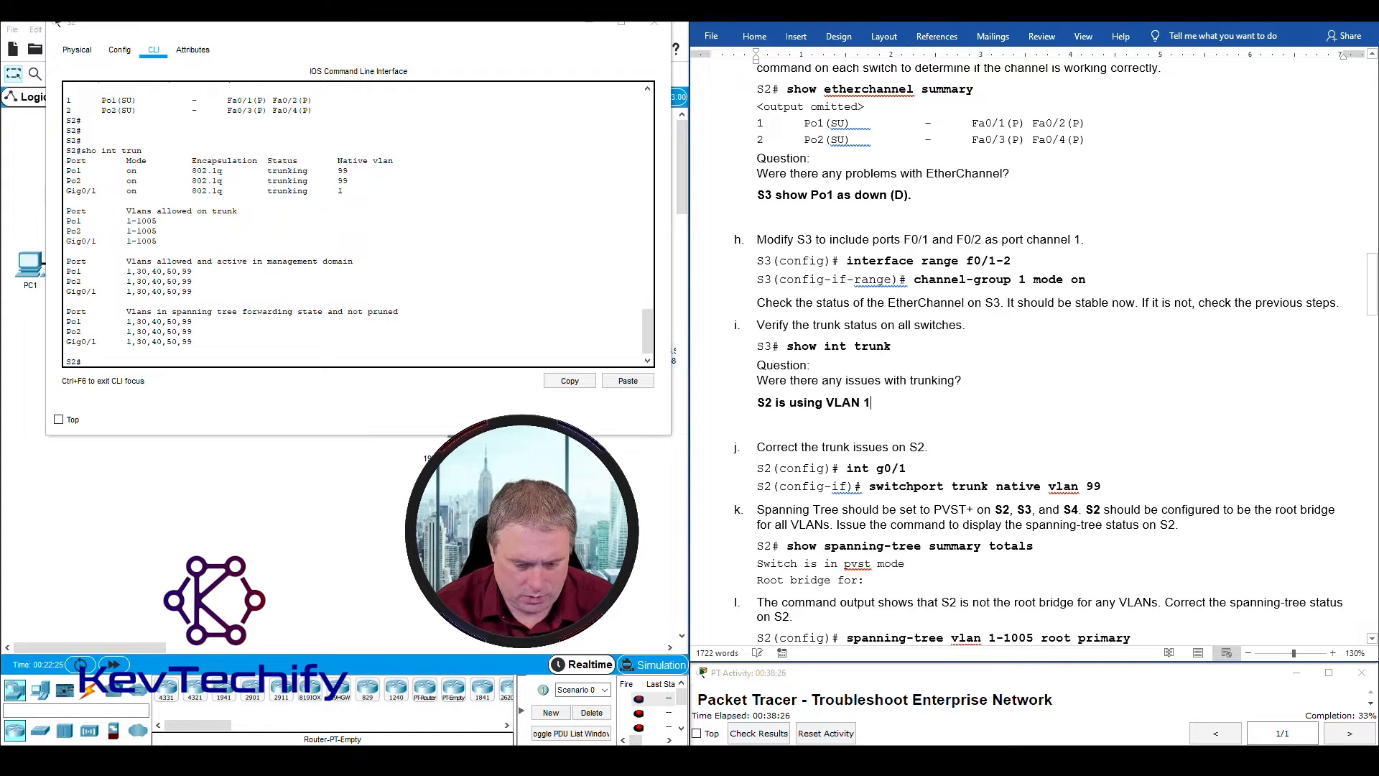
type("as the native")
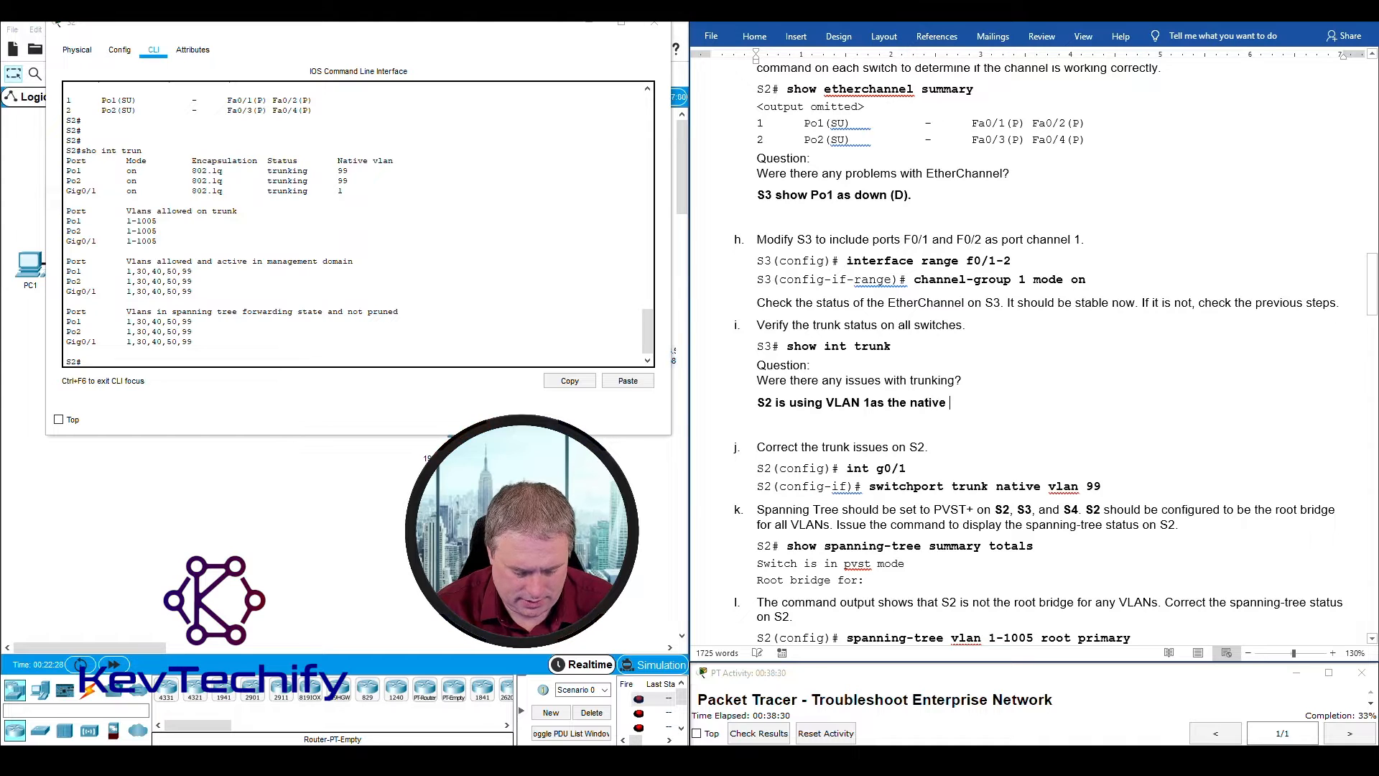
type("vlan on ")
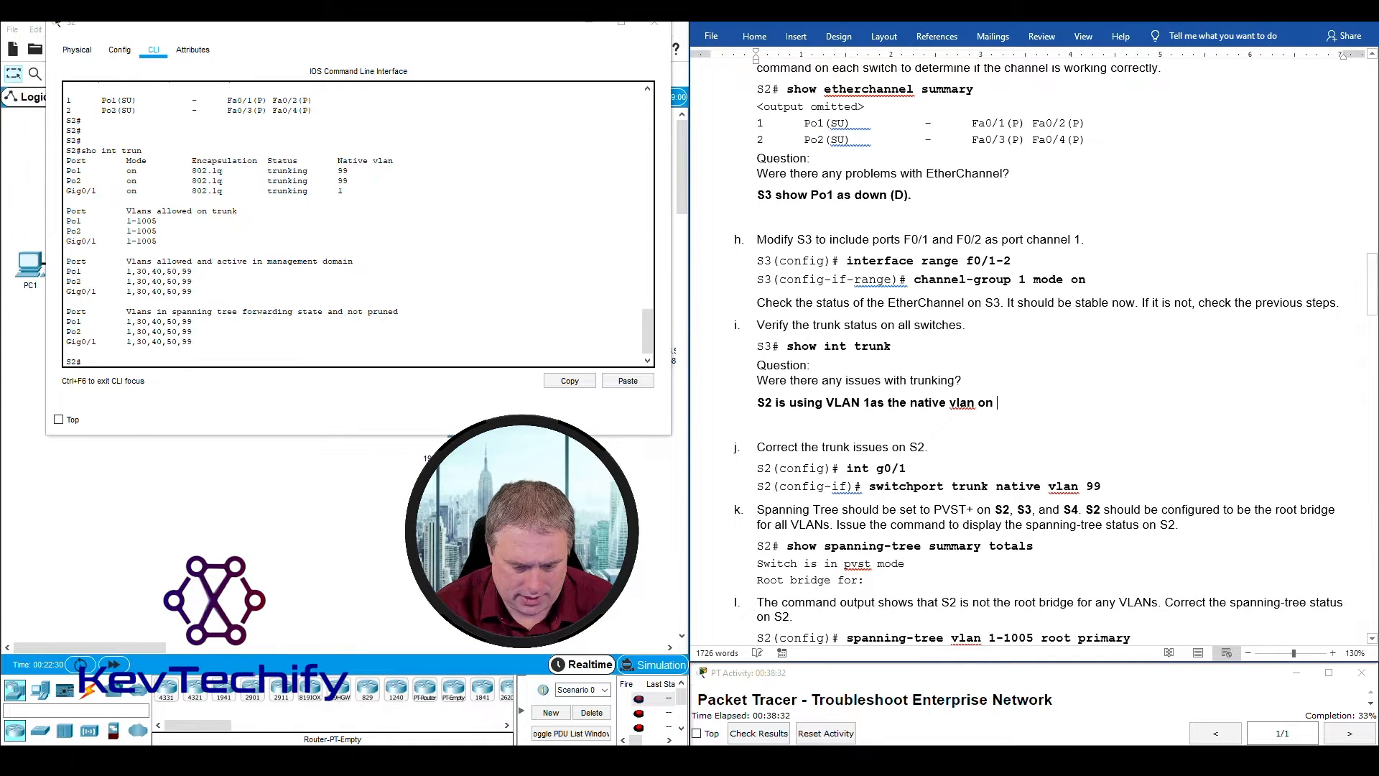
type("the link G0/1 interface")
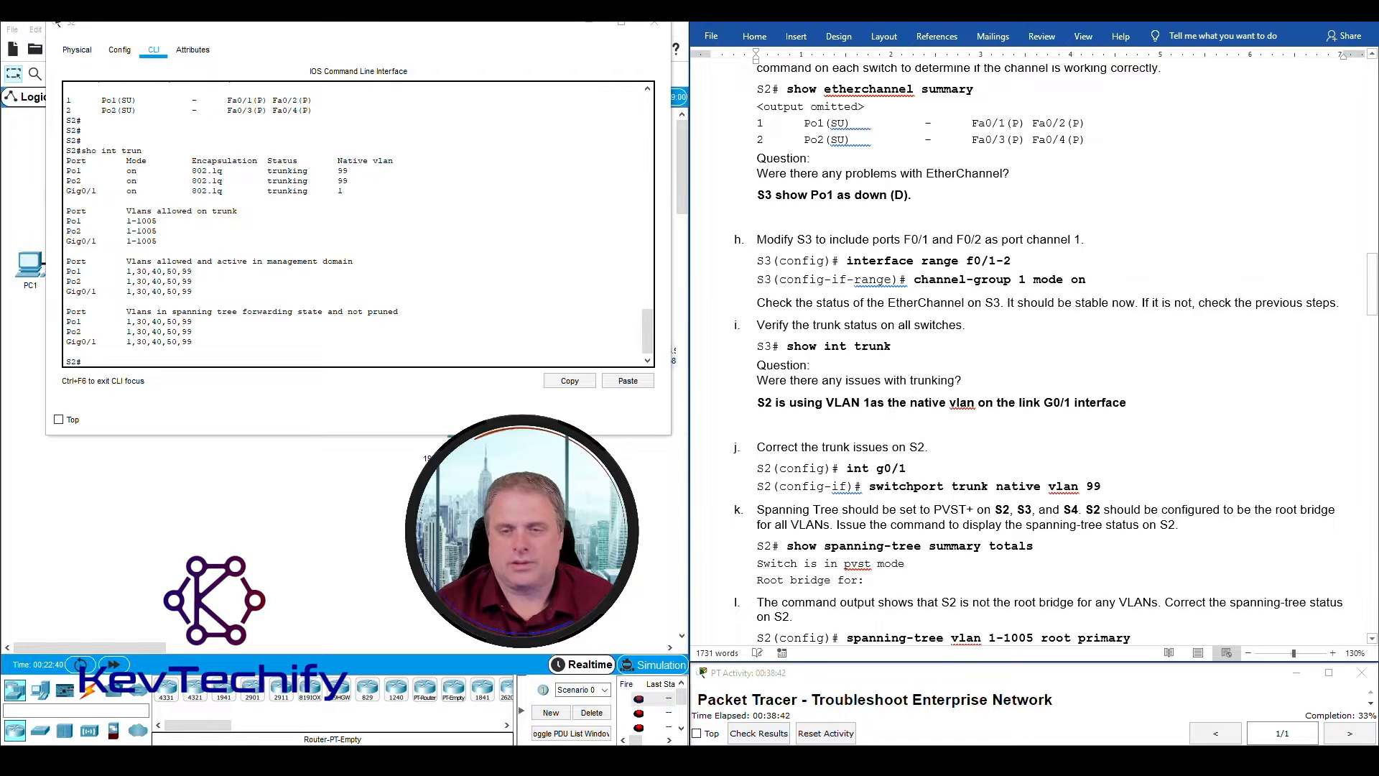
type(".")
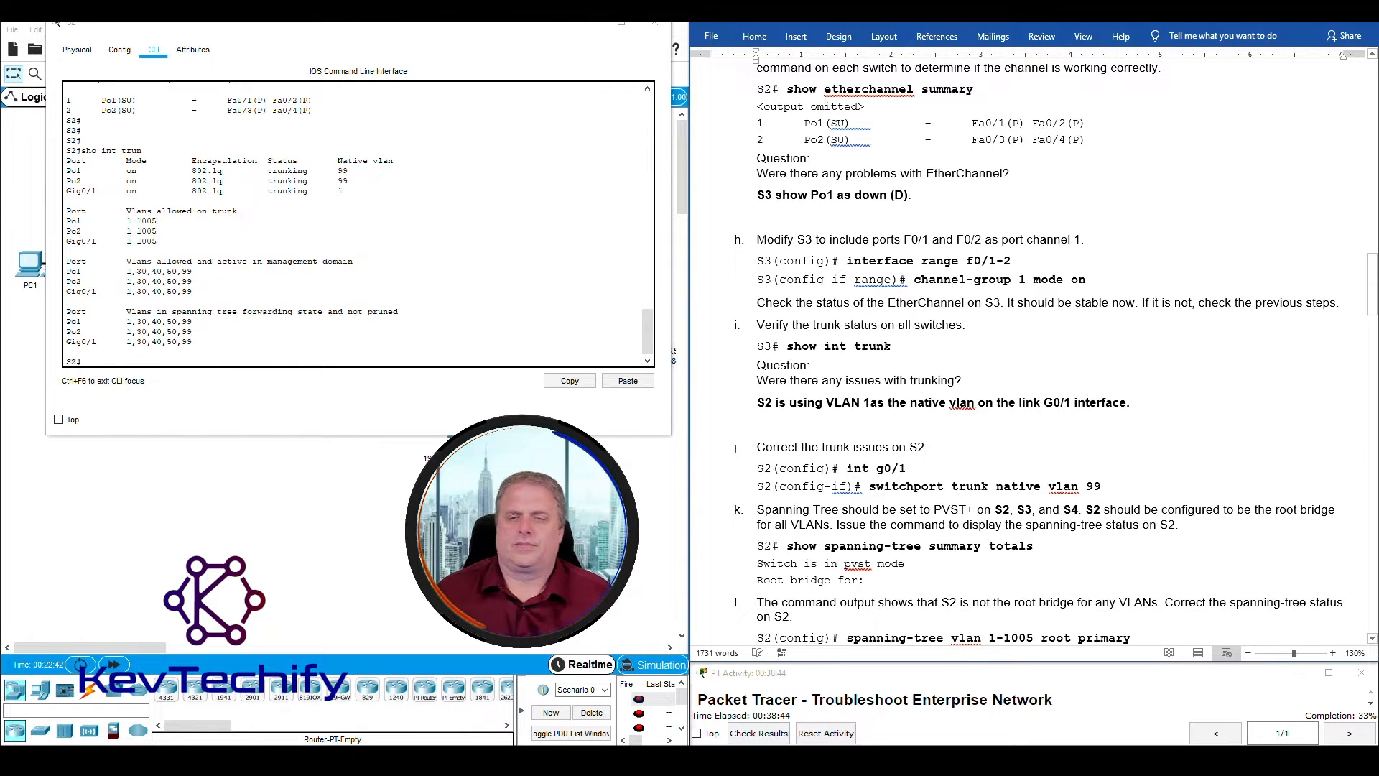
Step: Read instruction j on correcting S2's trunk issues, and enter global configuration mode on S2 with conf t
scroll(911, 437, "down", 5)
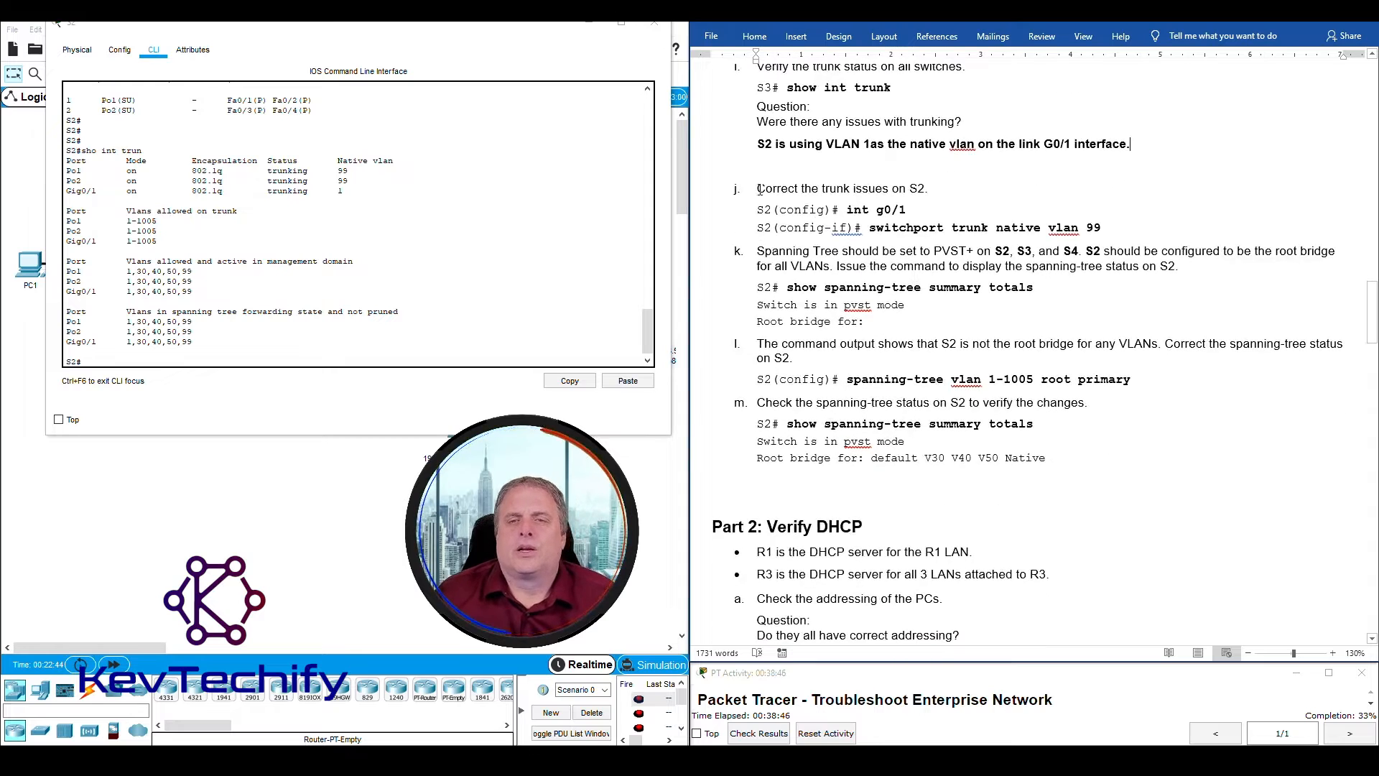
triple_click(775, 189)
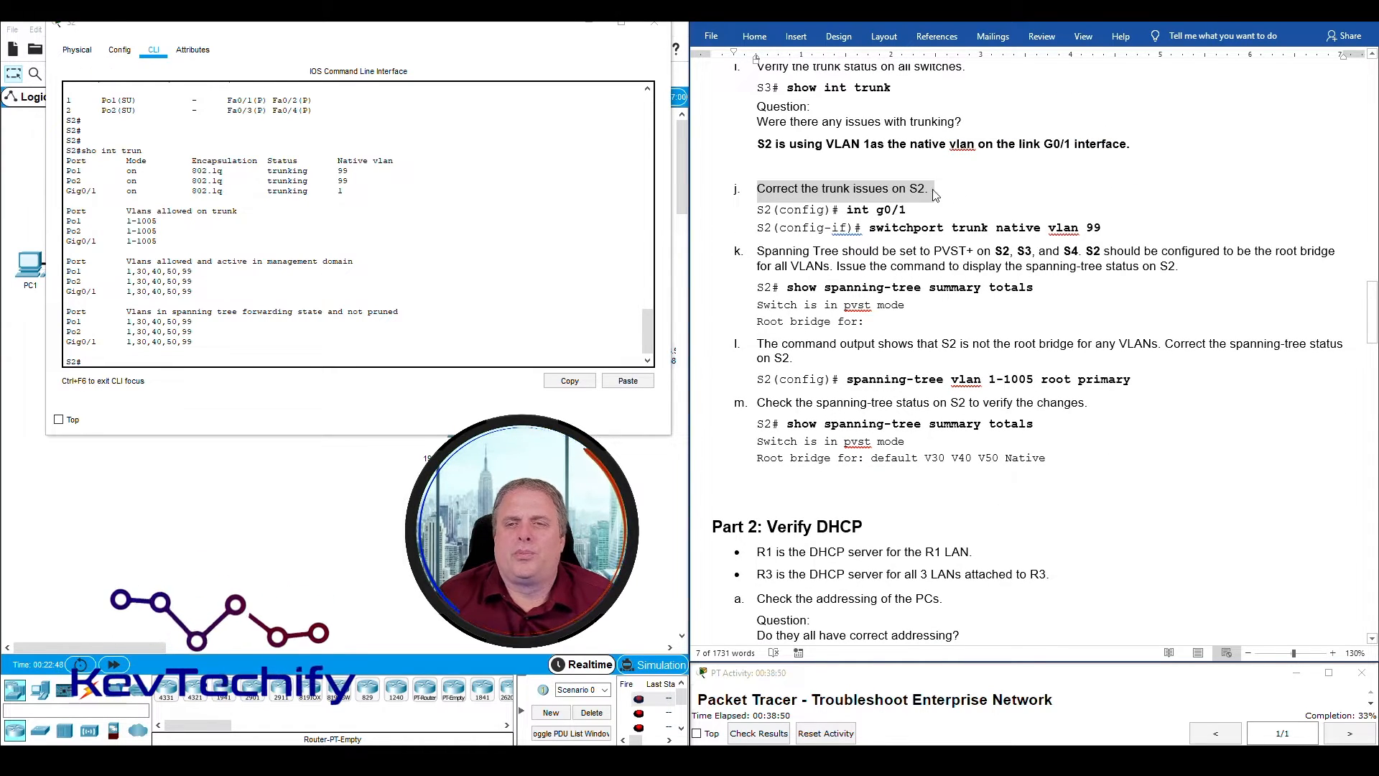
left_click(322, 361)
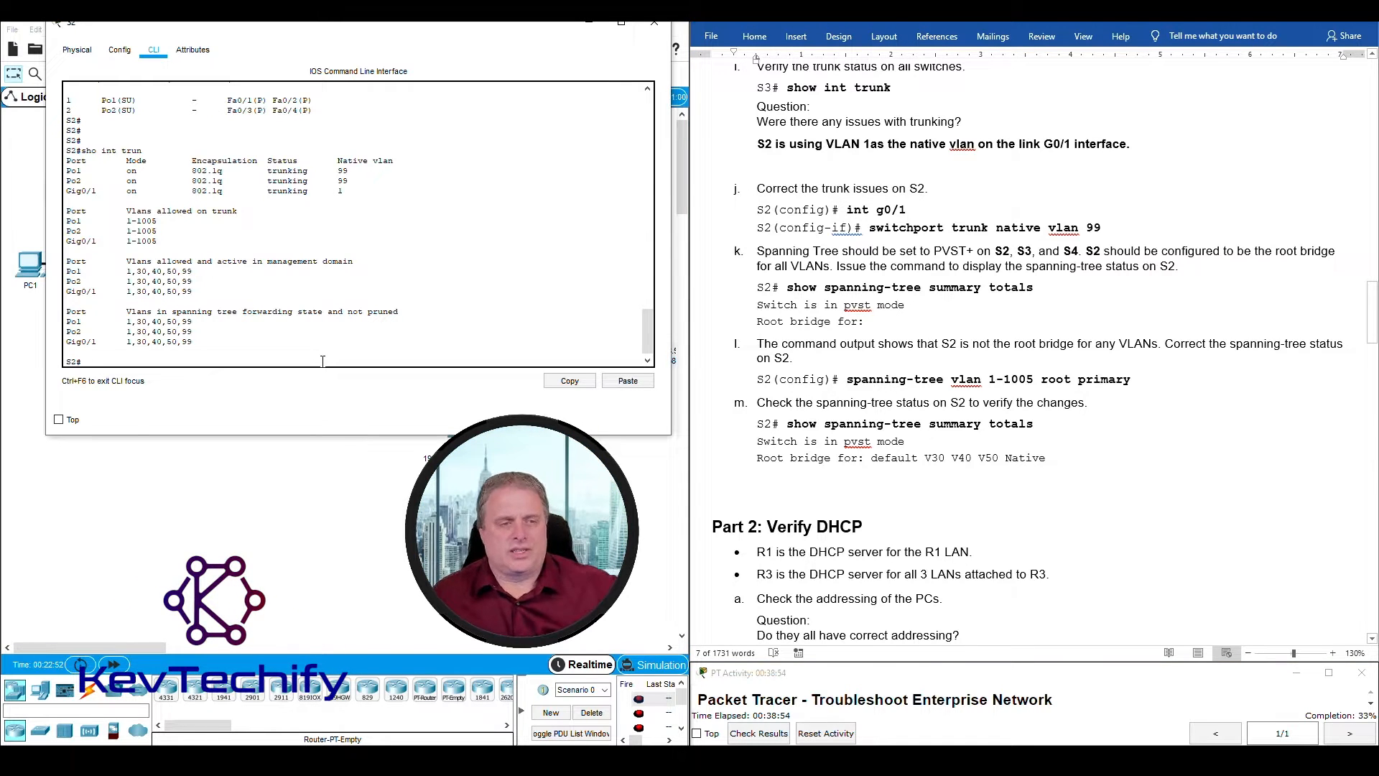
key("Return")
key("Return")
key("Return")
key("Return")
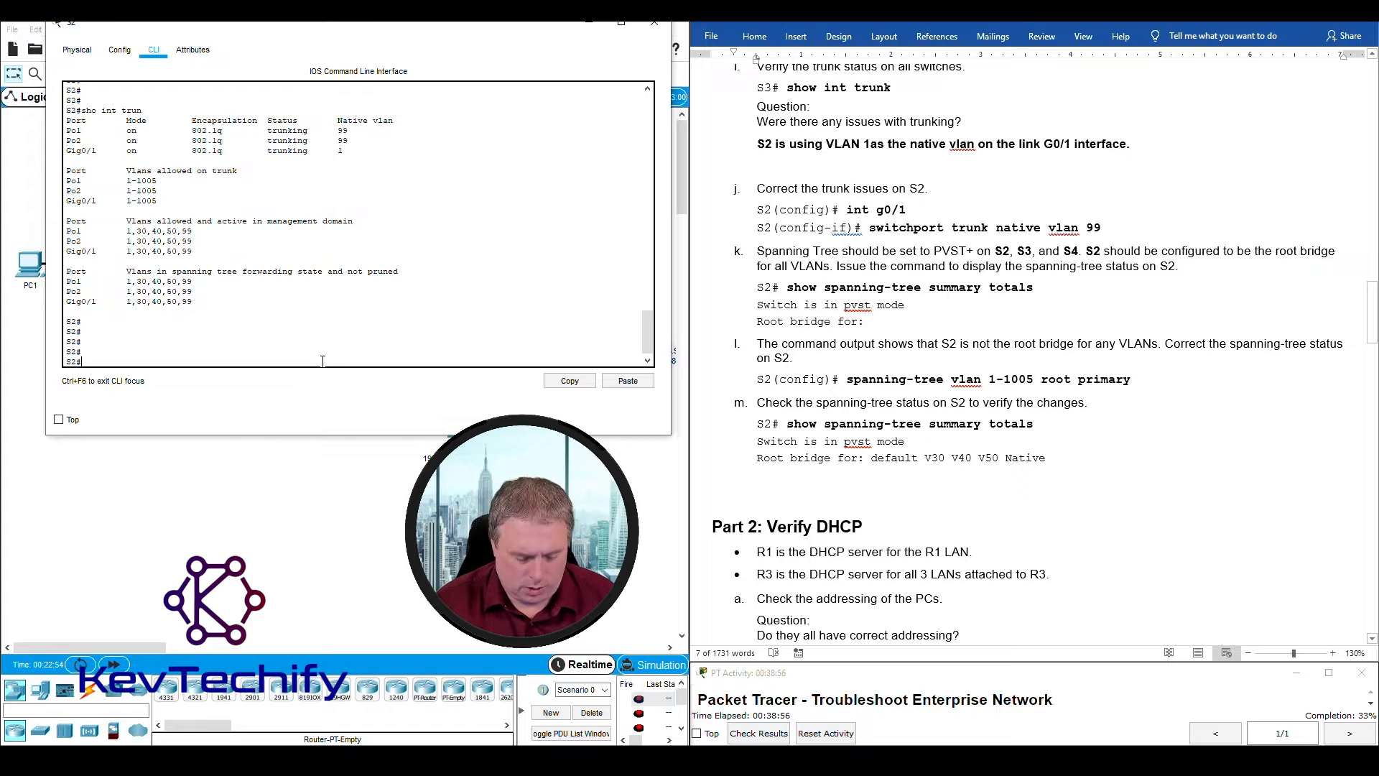
type("conf t")
key("Return")
key("Return")
key("Return")
key("Return")
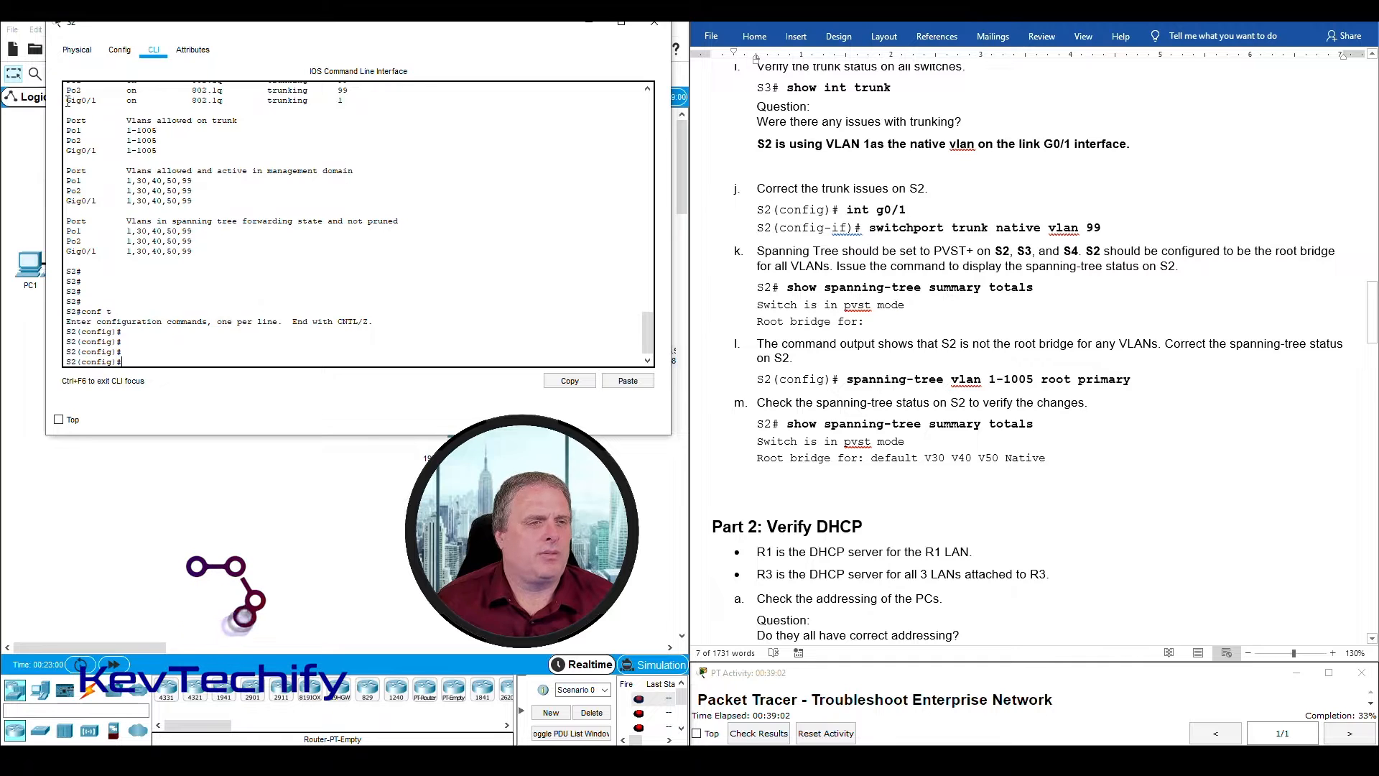
Step: Set the native VLAN of S2's g0/1 trunk interface to 99 with switchport trunk native vlan 99
left_click_drag(66, 99, 116, 100)
left_click(134, 357)
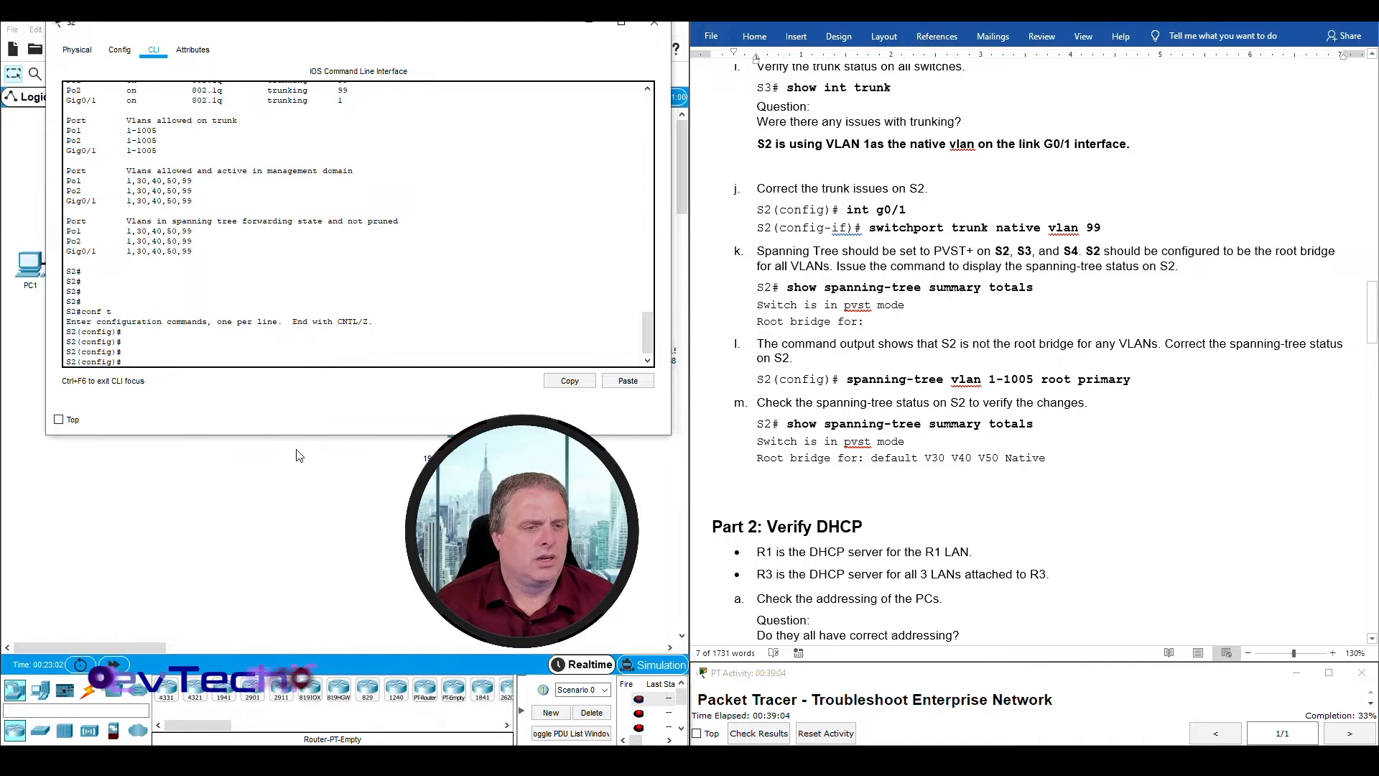
type("int g0/1")
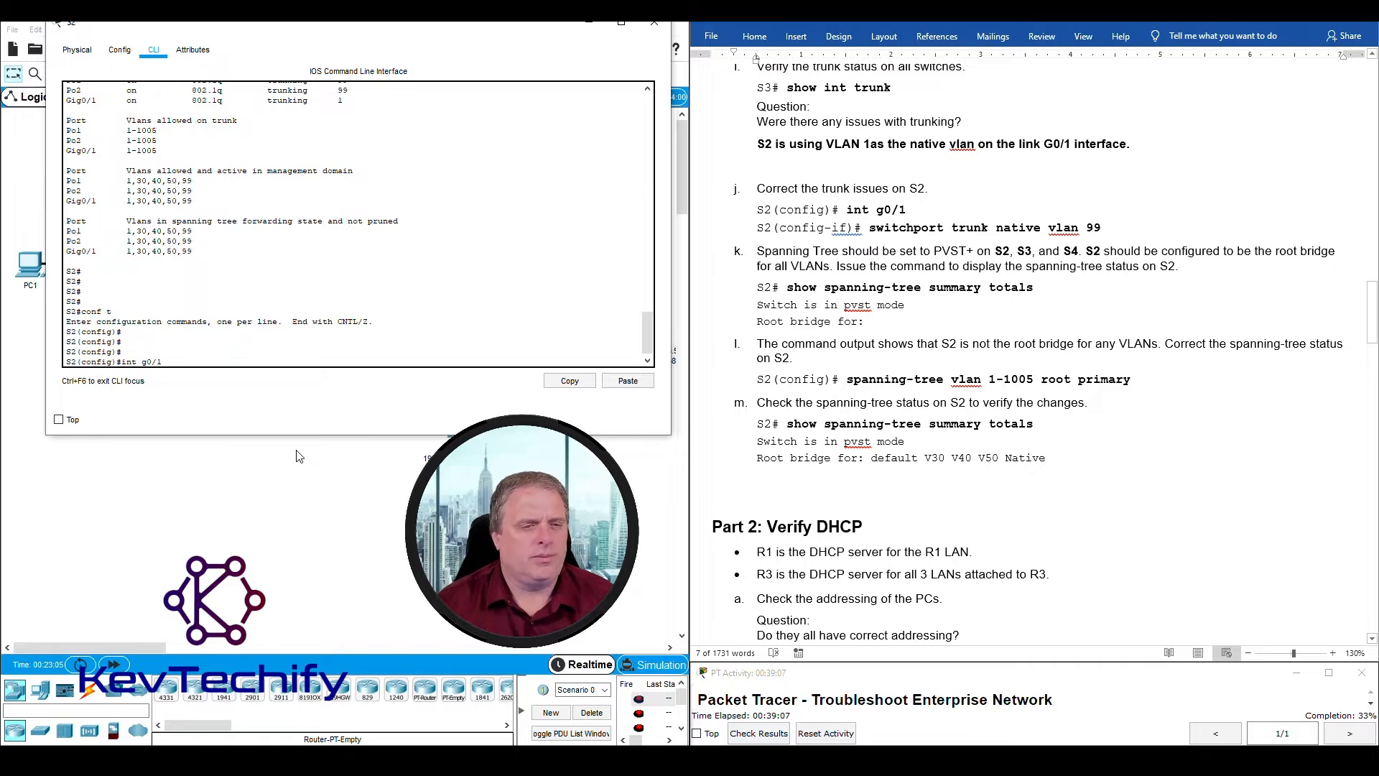
key("Return")
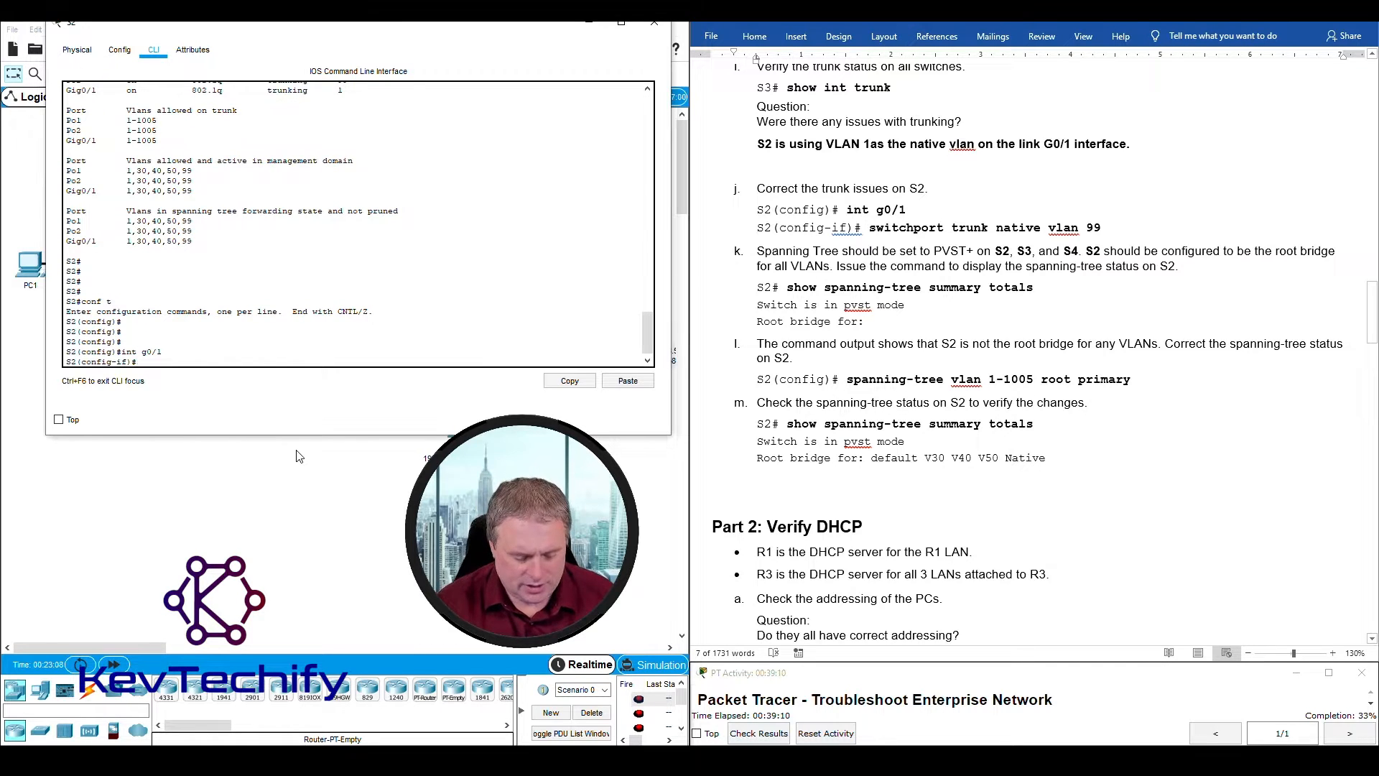
type("switc")
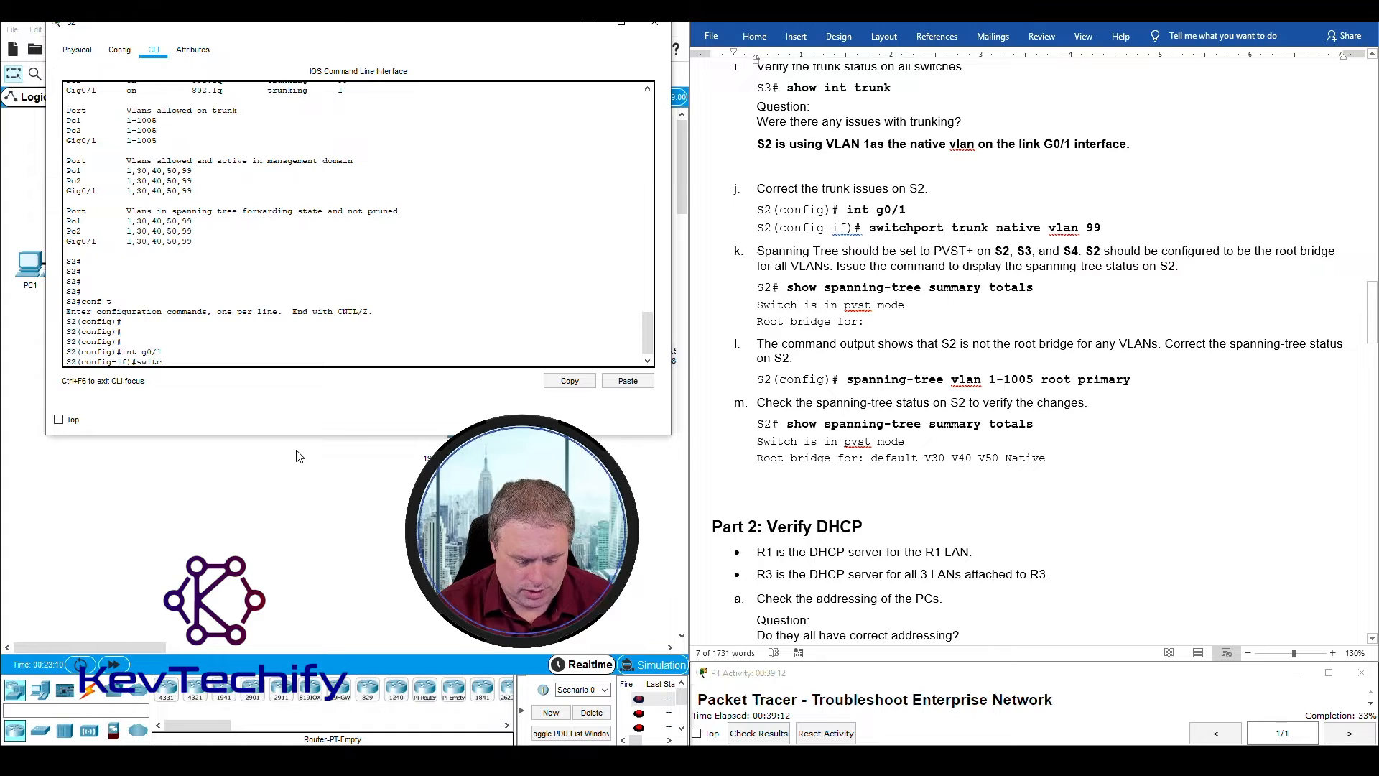
type("hport trunk v")
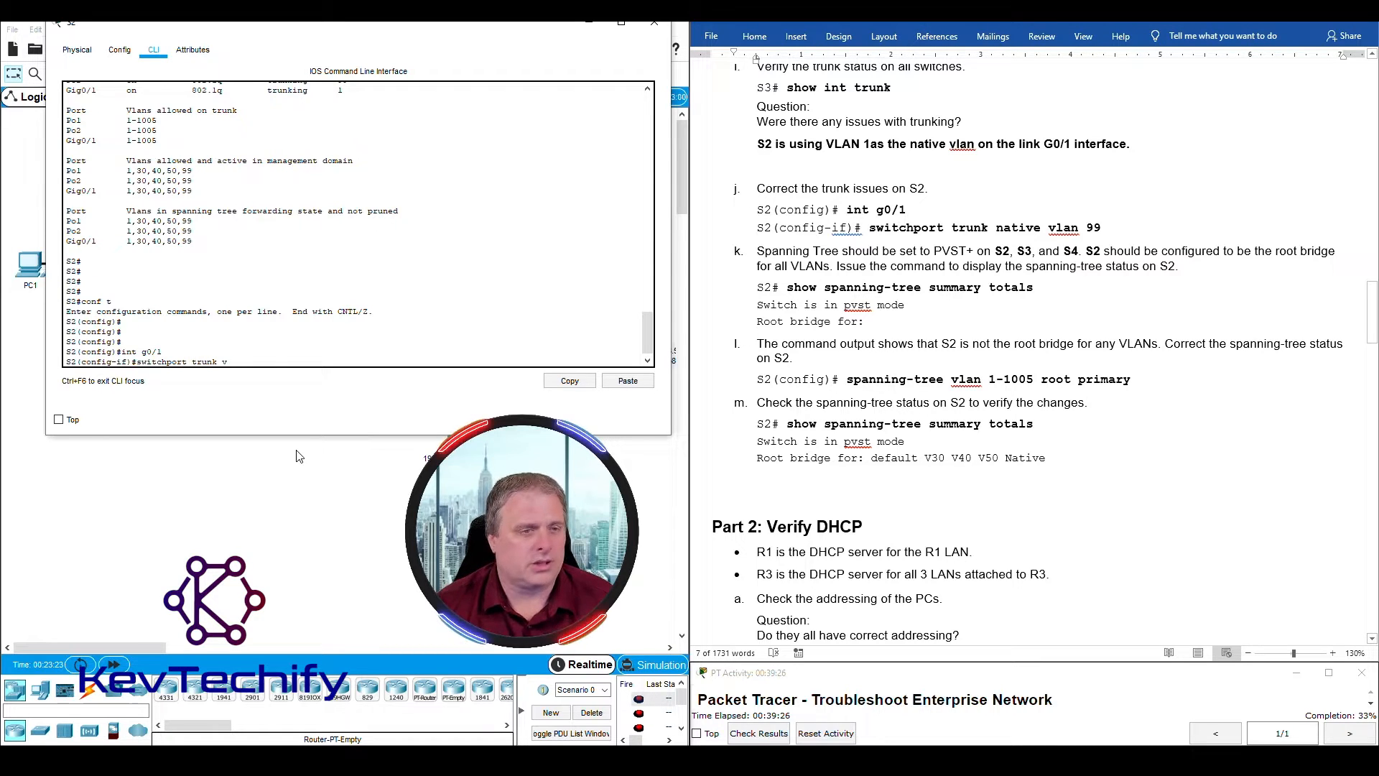
key("BackSpace")
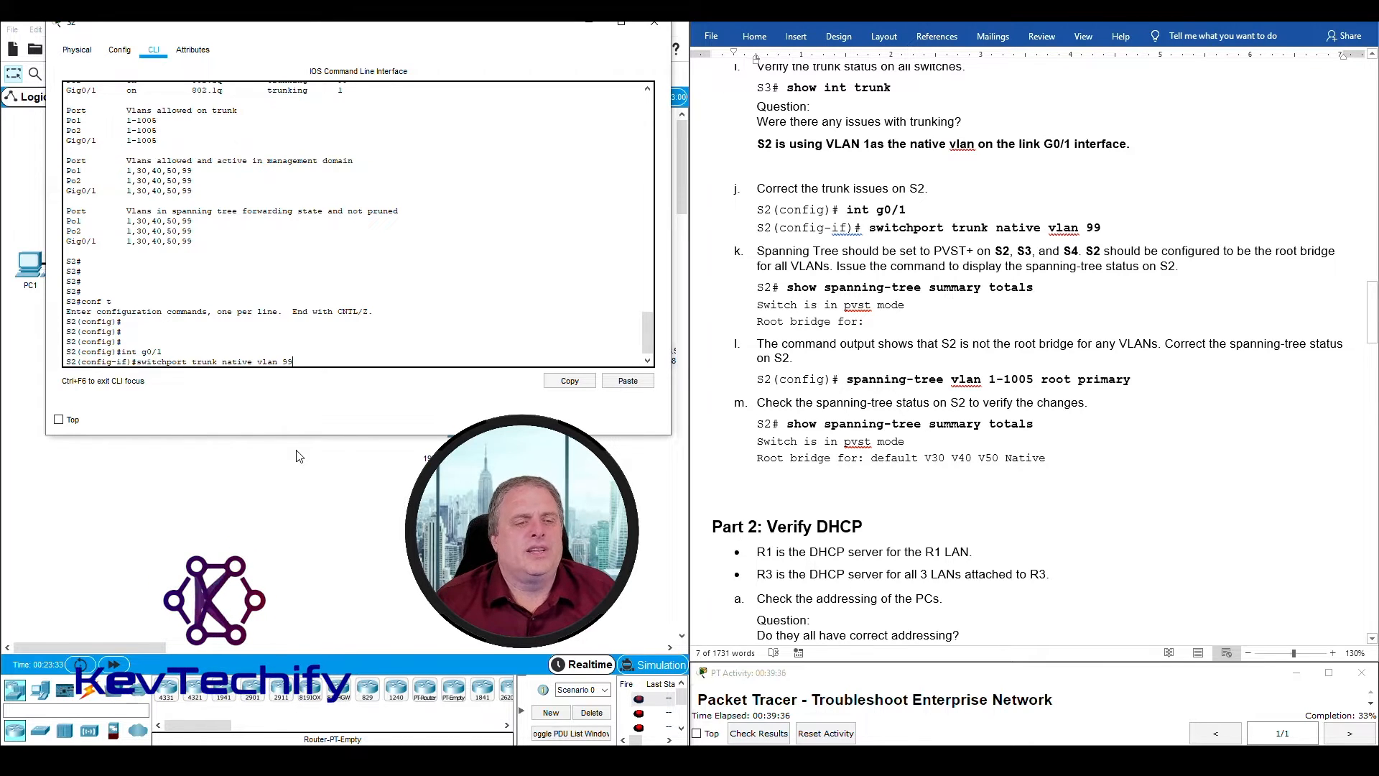
key("Return")
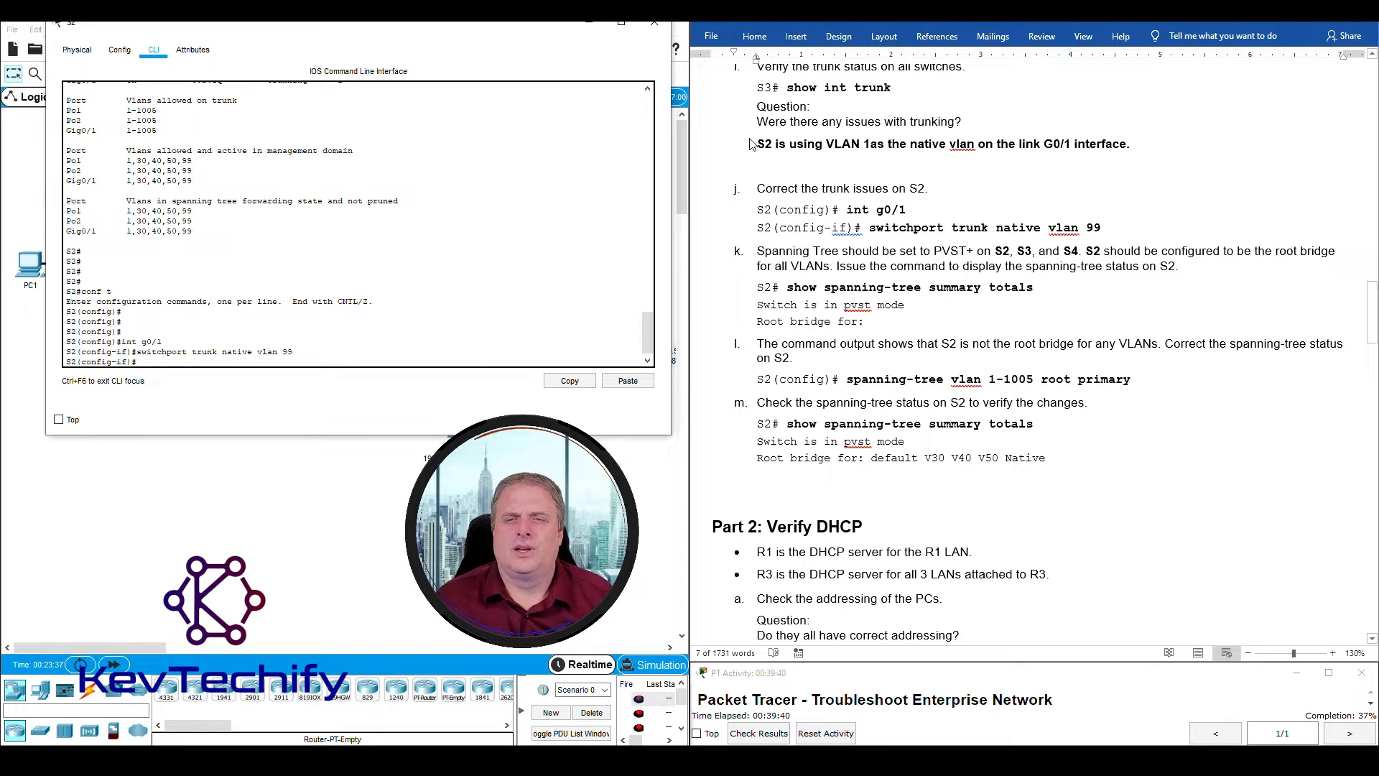
Step: Review instruction k on the PVST+ mode, the S2 root bridge requirement and displaying the spanning-tree status
triple_click(770, 177)
left_click(760, 186)
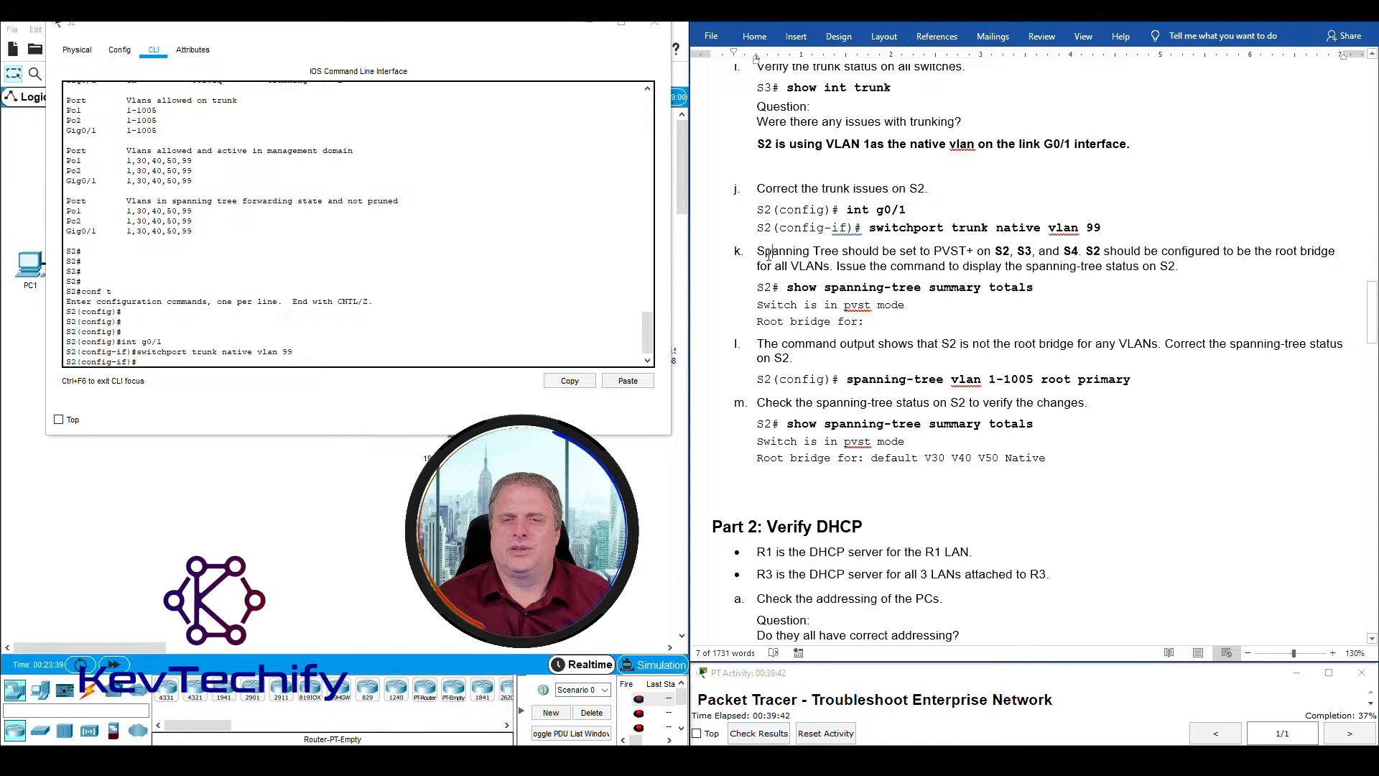
left_click_drag(753, 253, 1179, 268)
Step: Exit interface and global configuration modes on S2 to return to the privileged EXEC prompt
left_click(313, 366)
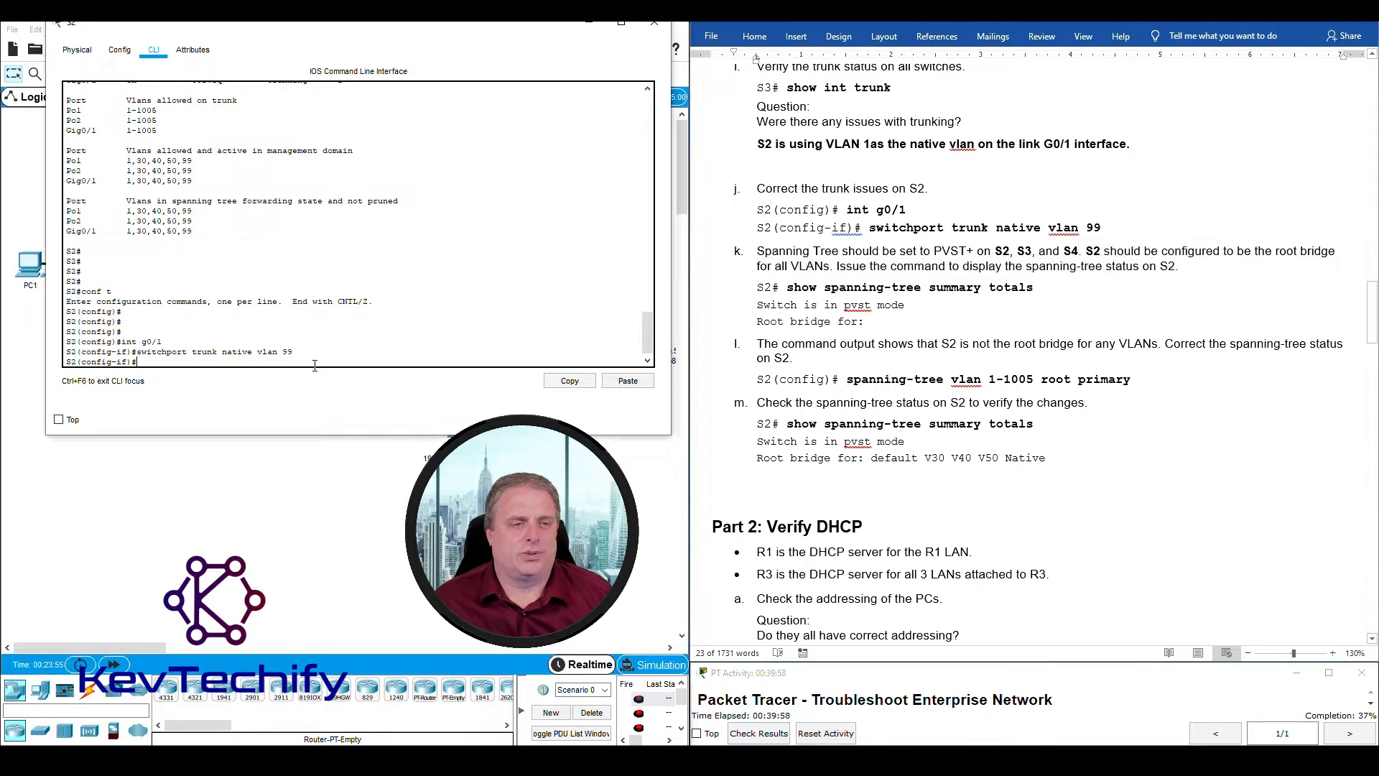
key("Return")
key("Return")
key("Return")
key("Return")
key("Return")
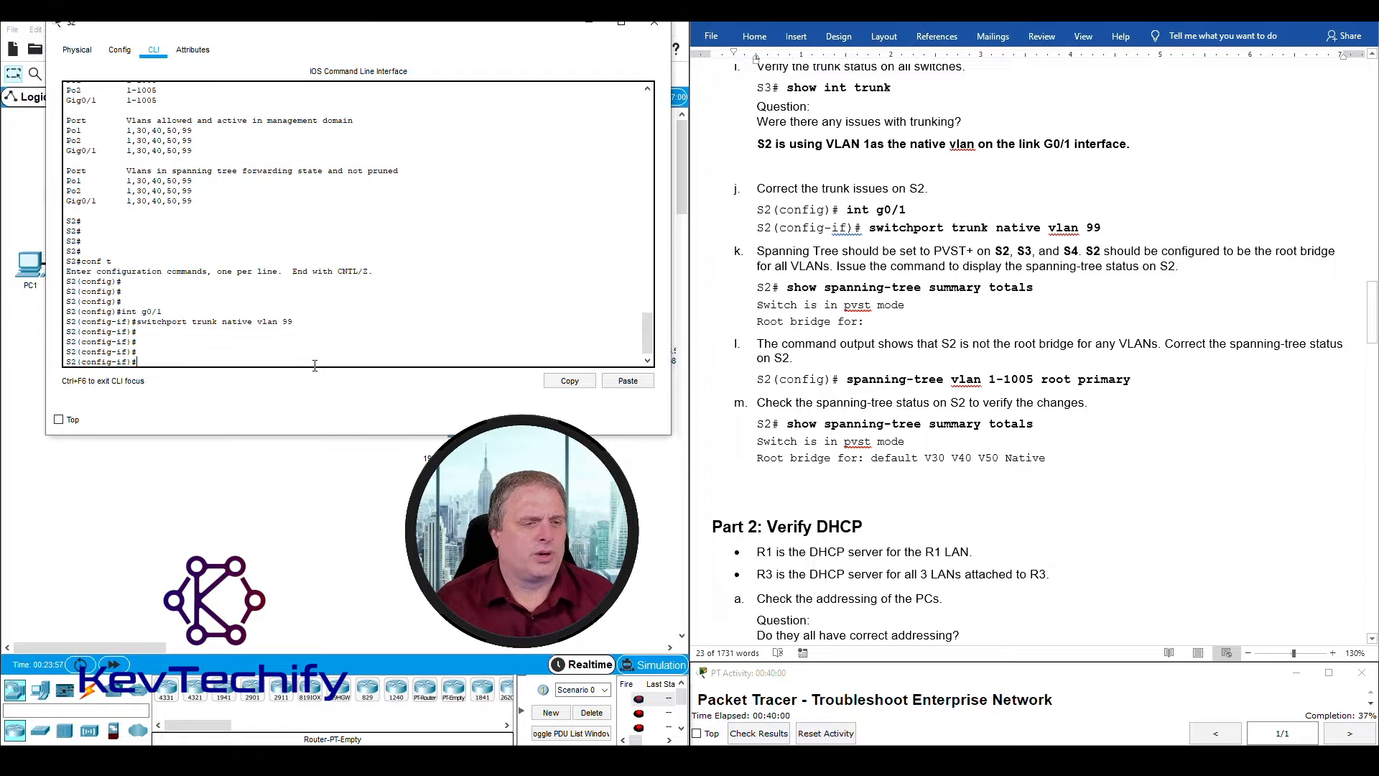
type("exit")
key("Return")
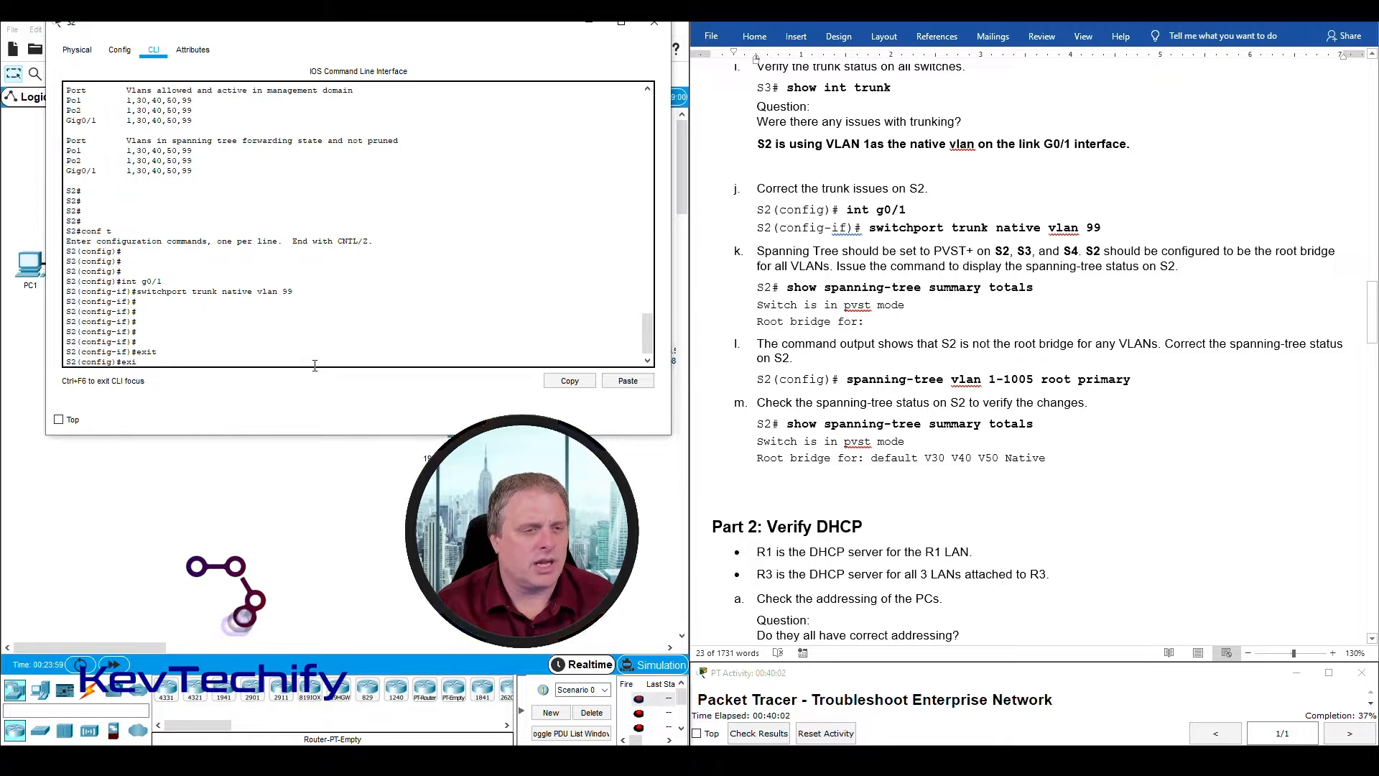
type("exit")
key("Return")
key("Return")
key("Return")
key("Return")
key("Return")
key("Return")
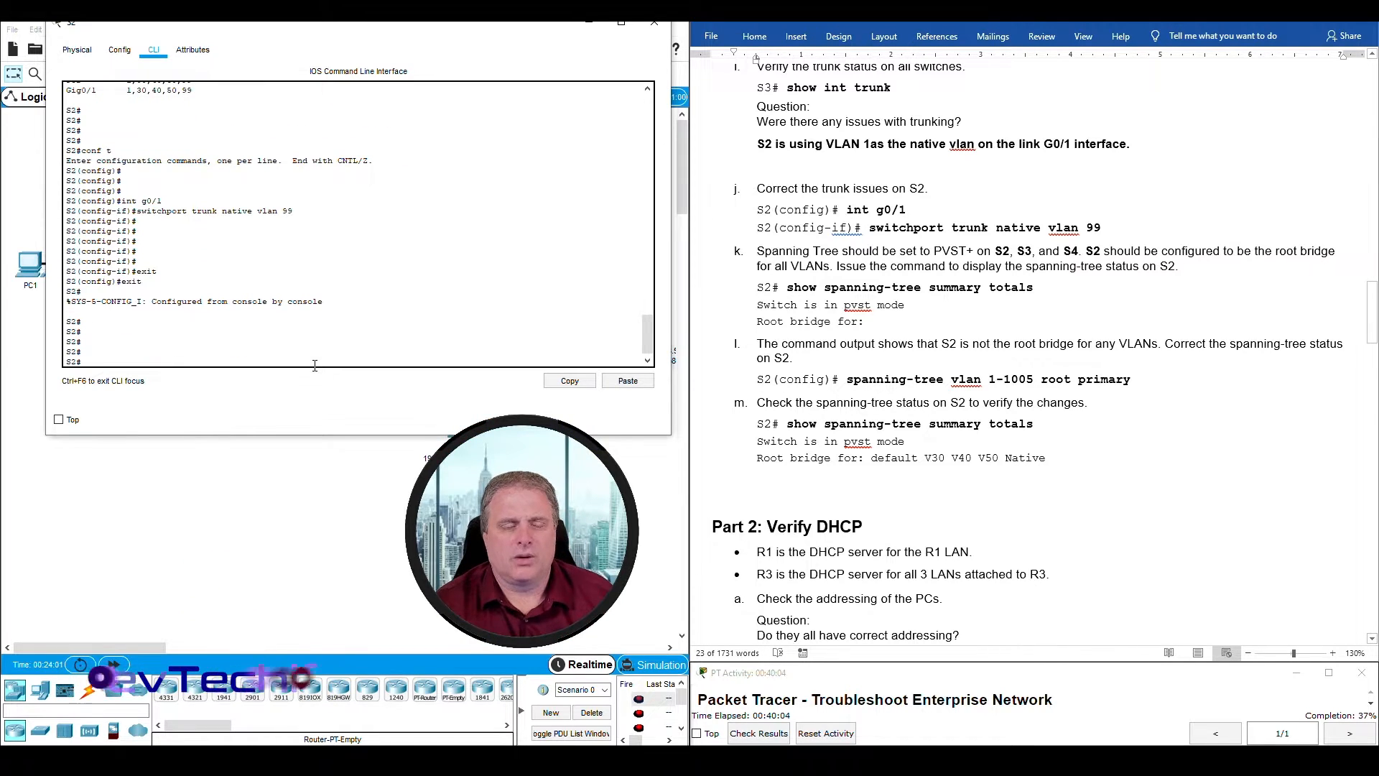
Step: Display S2's spanning-tree status with sho spanning-tree summary totals and examine the switch mode and root bridge lines
type("sho spa")
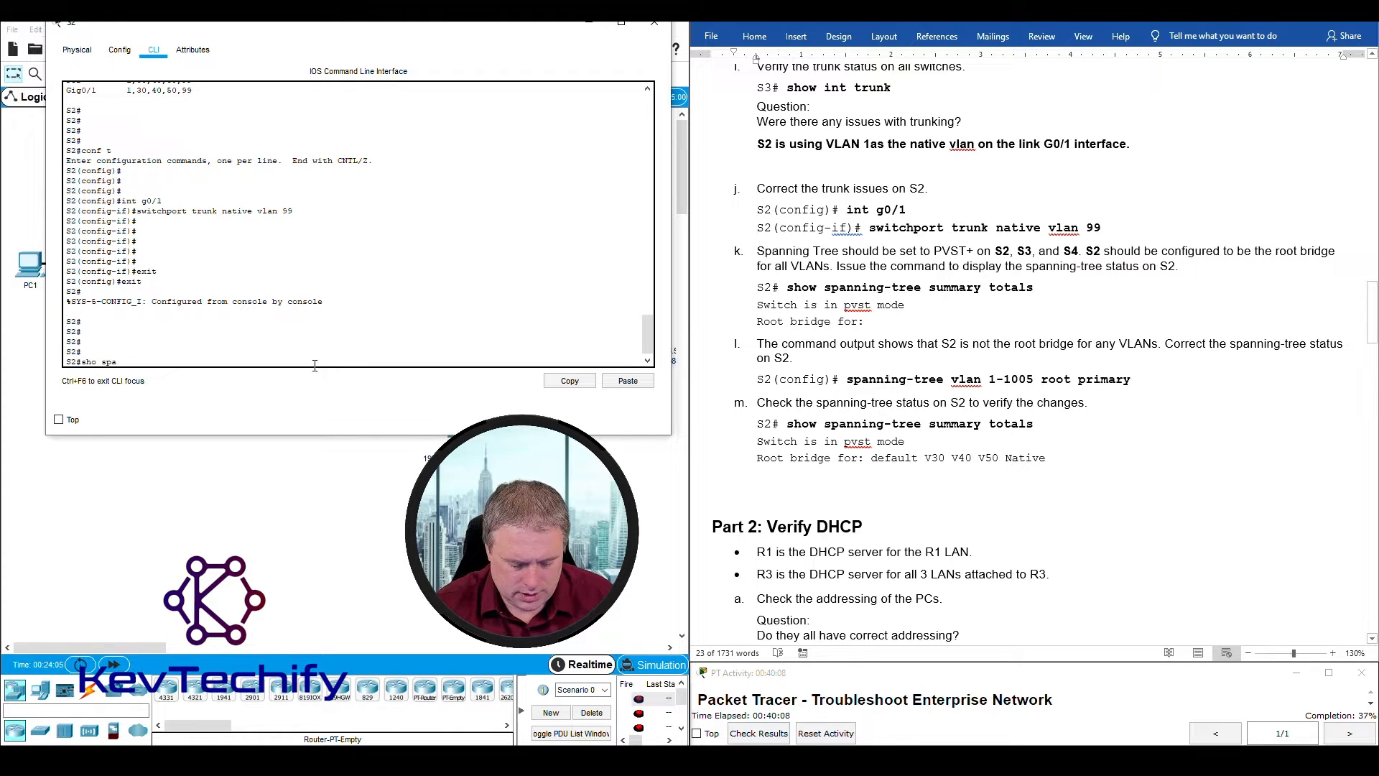
type("nning")
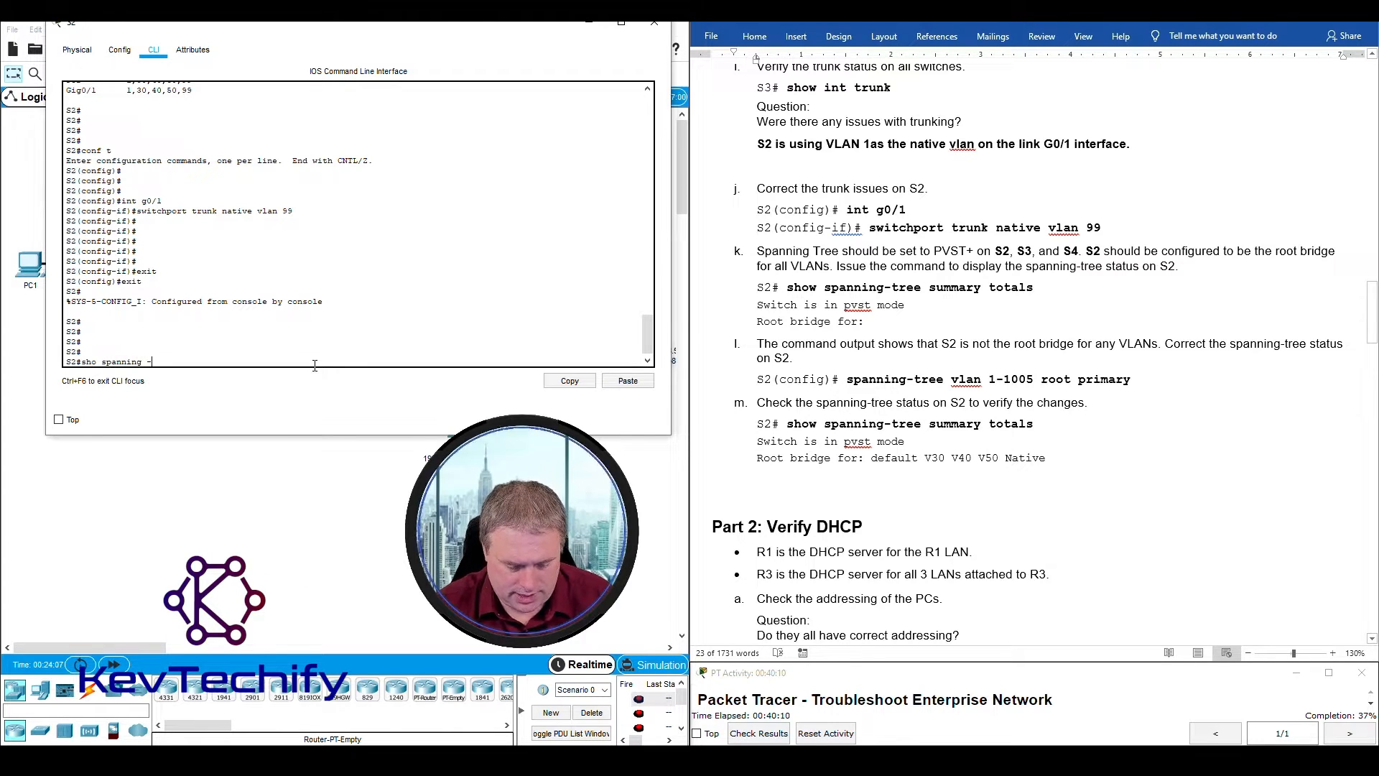
type(" -tre")
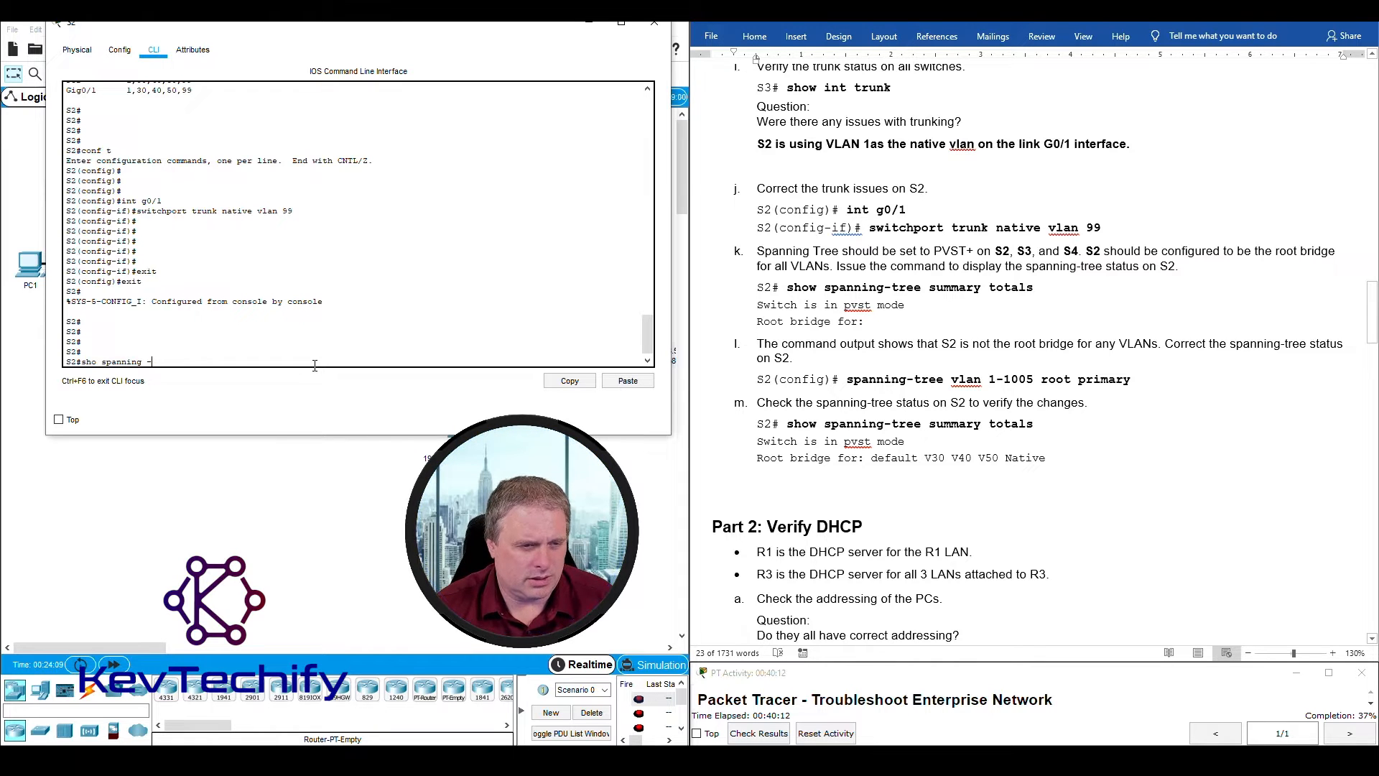
type("-t")
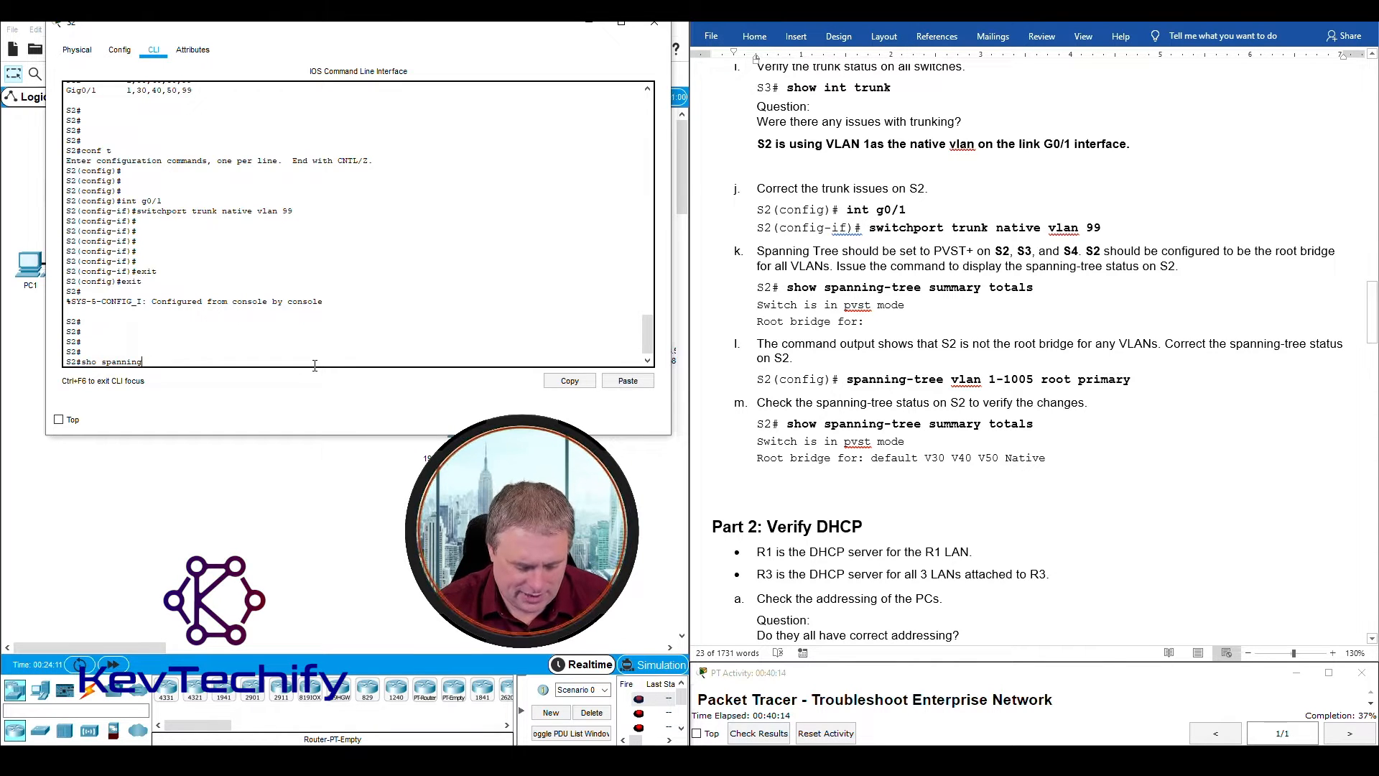
type("ree sum")
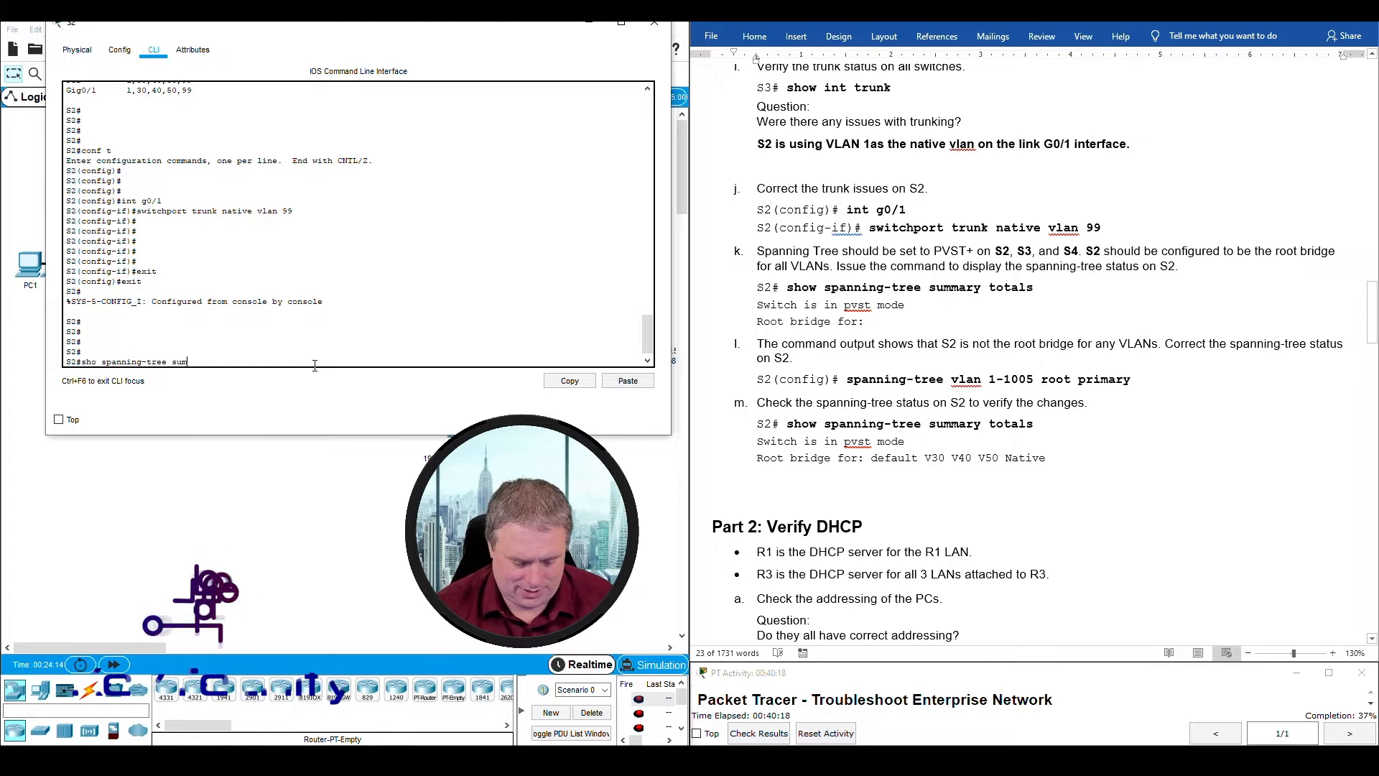
type("mary totals")
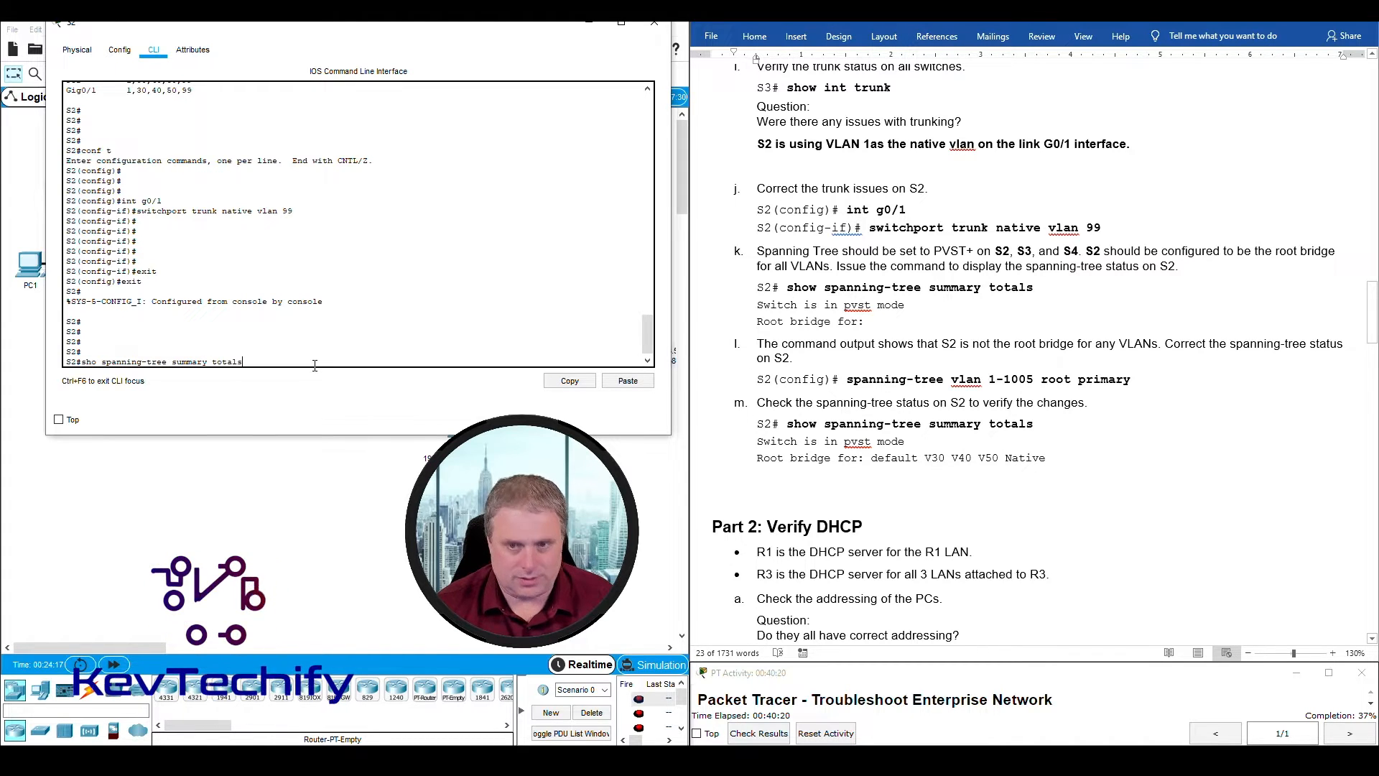
key("Return")
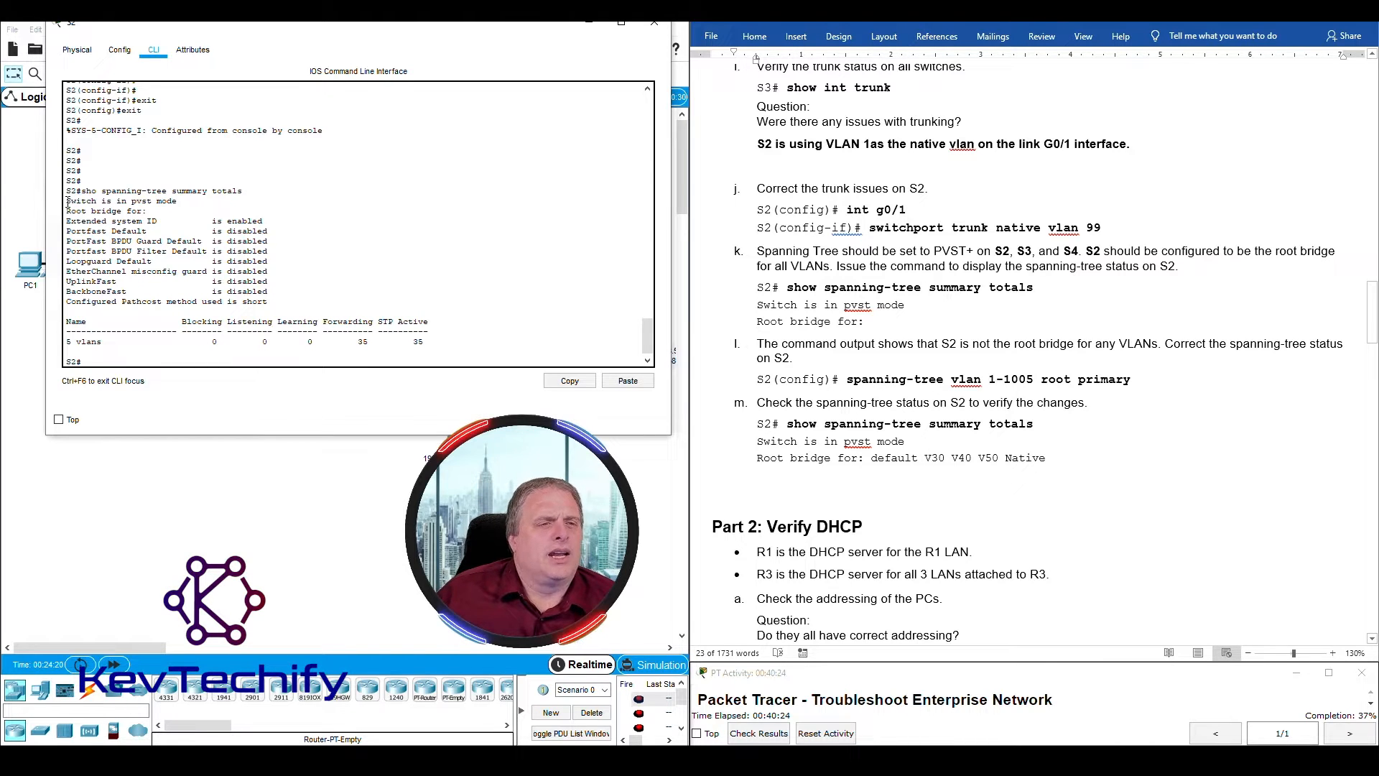
left_click_drag(67, 202, 170, 205)
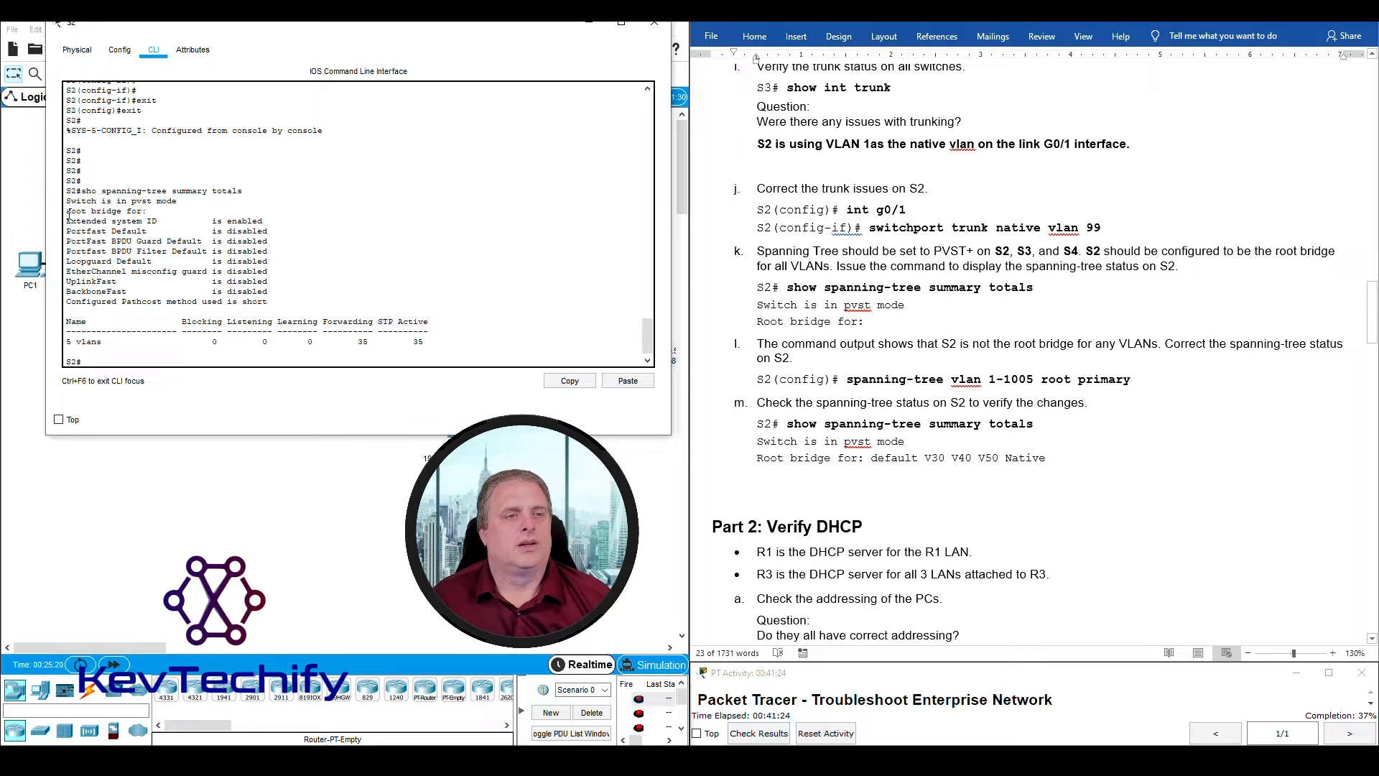
left_click_drag(66, 210, 149, 211)
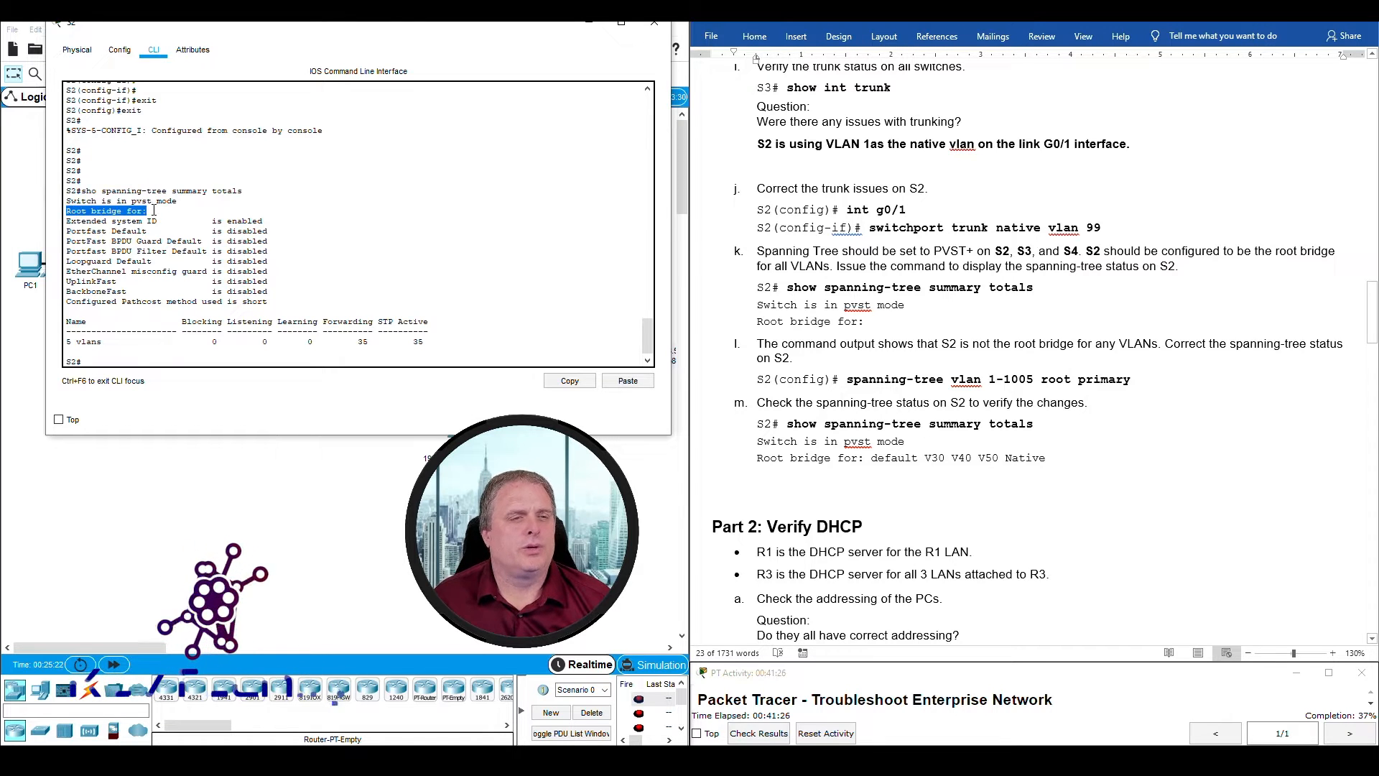
left_click(152, 211)
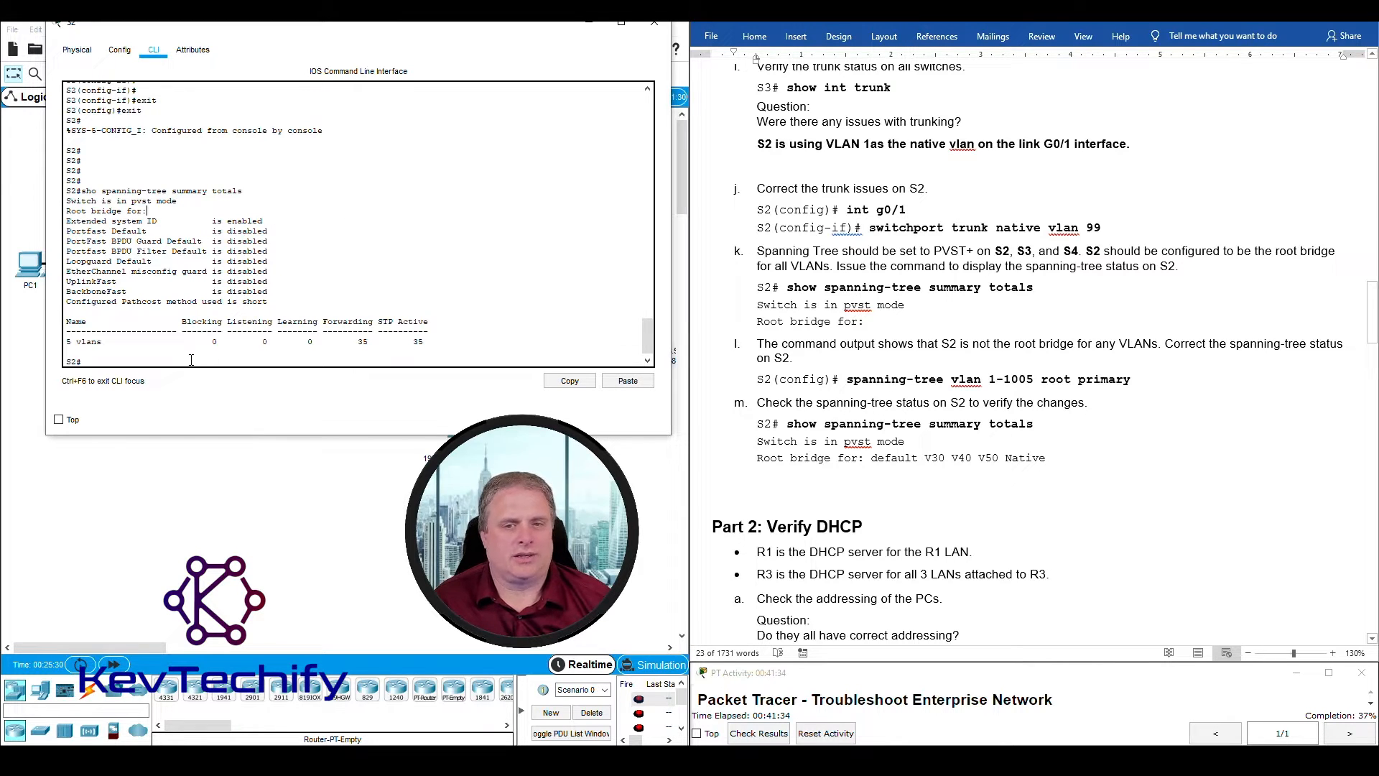
Step: Enter global configuration mode on S2 with conf t
key("Return")
key("Return")
key("Return")
key("Return")
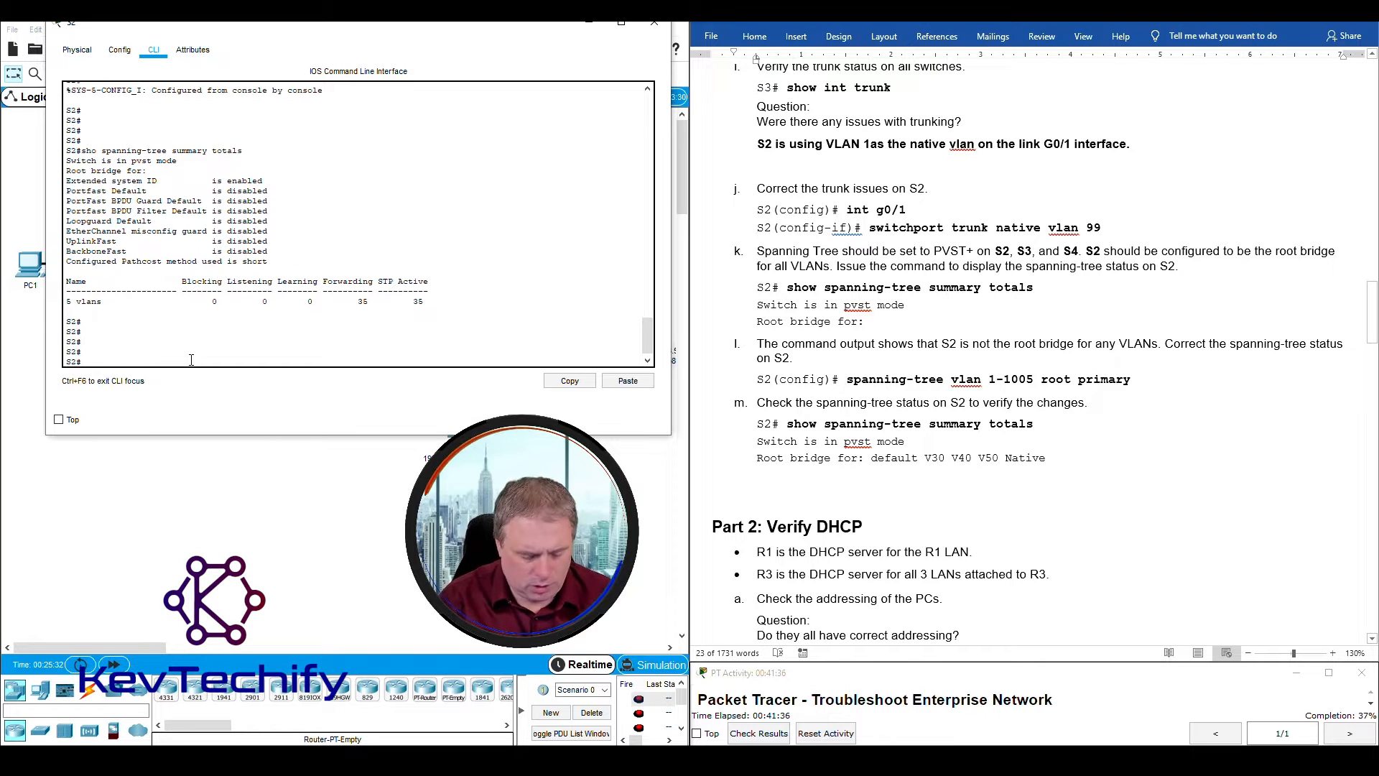
type("conf t")
key("Return")
key("Return")
key("Return")
key("Return")
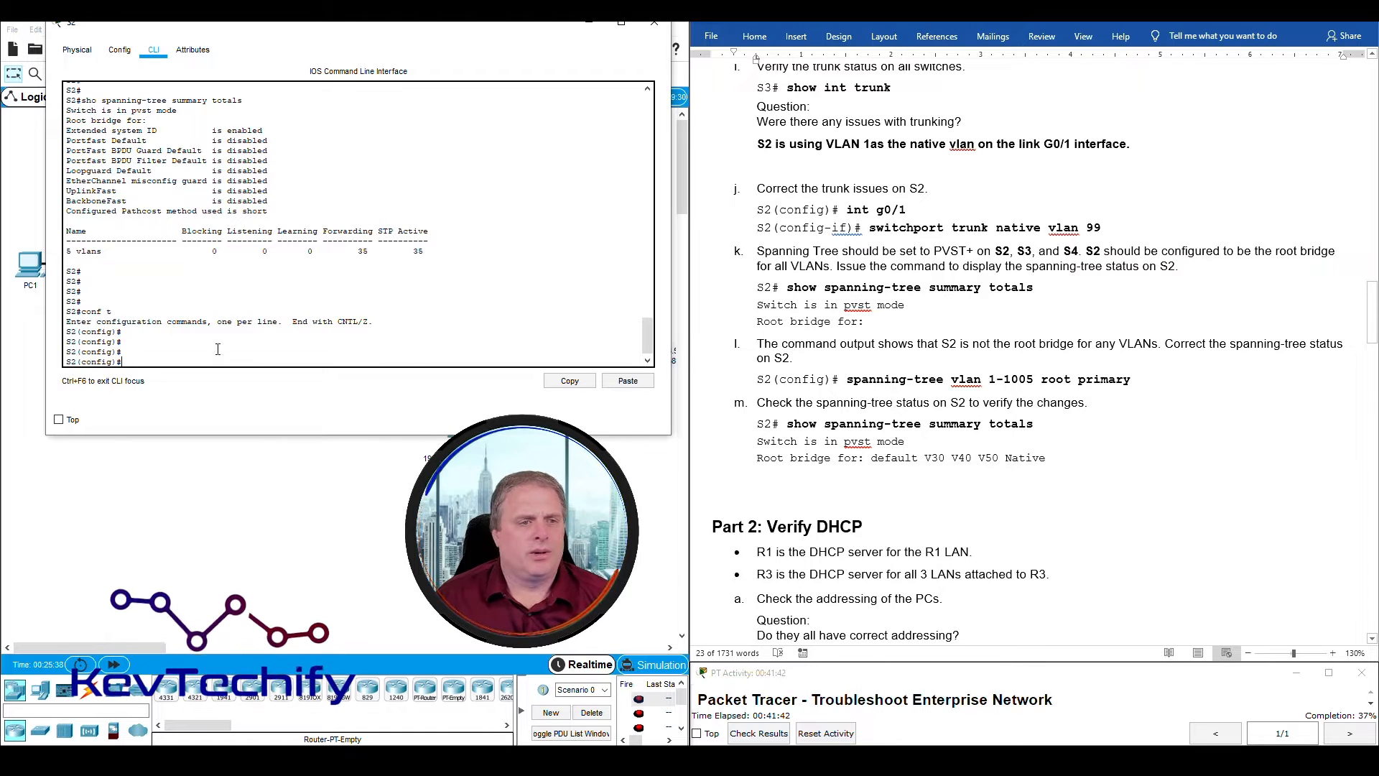
Step: Make S2 the primary root bridge for all VLANs with spanning-tree vlan 1-1005 root primary
type("spanning-tree sum")
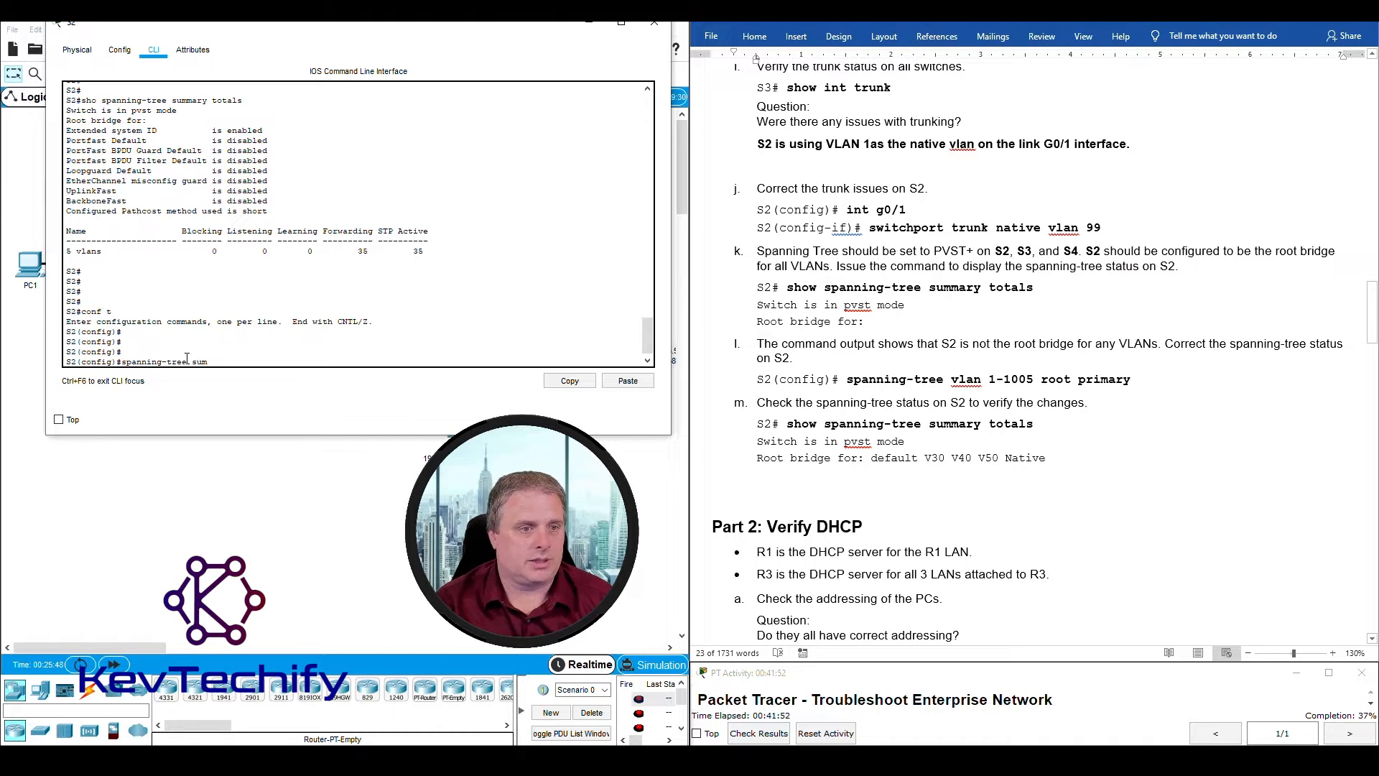
key("BackSpace")
key("BackSpace")
key("BackSpace")
type("vlan 1-1005 root primary")
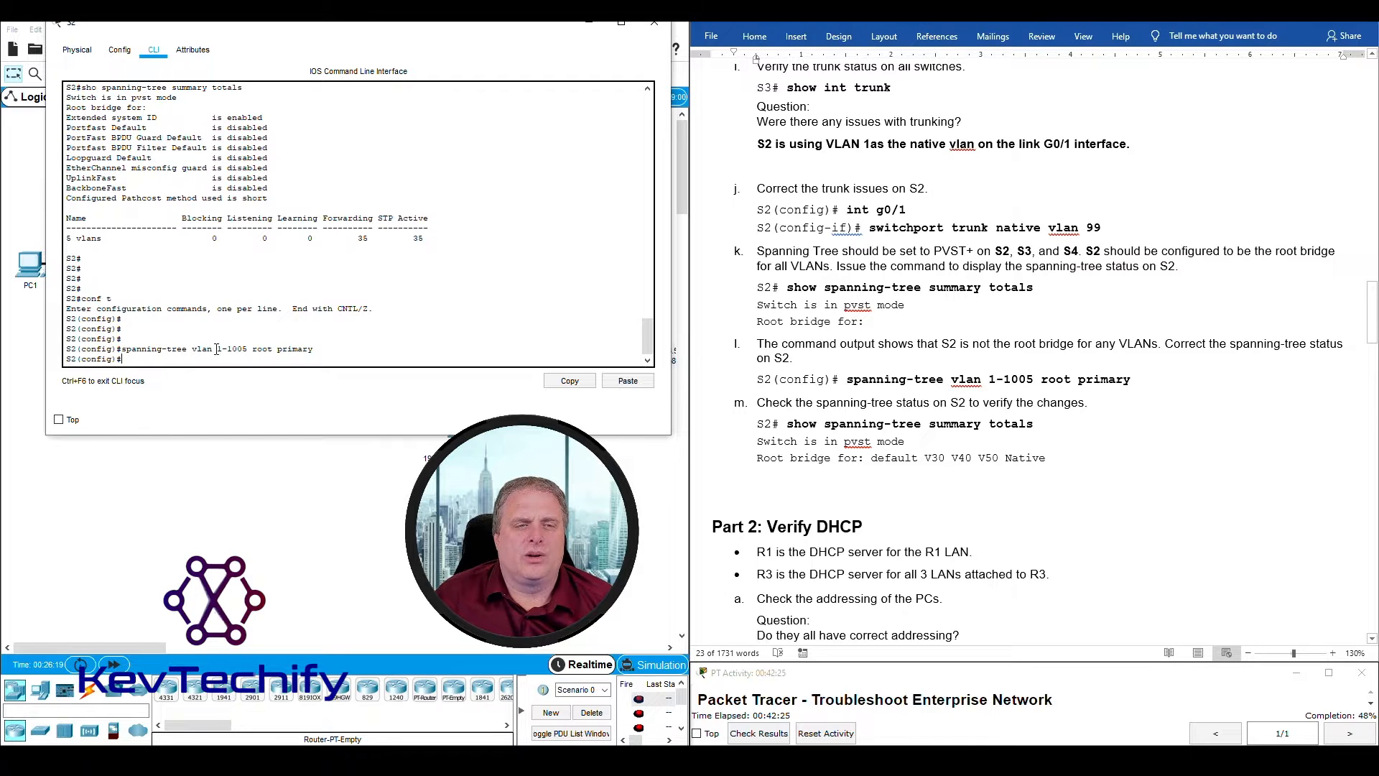
left_click_drag(217, 349, 247, 349)
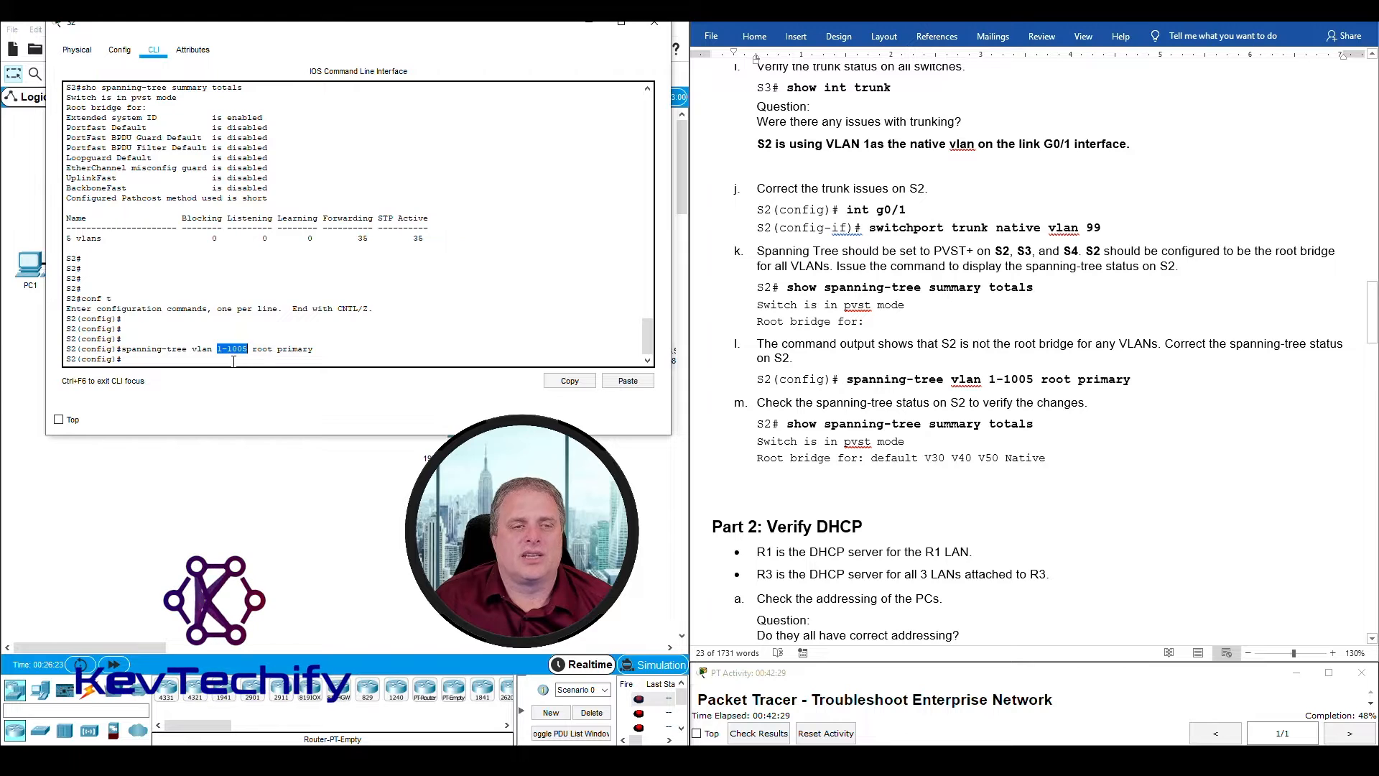
left_click(233, 361)
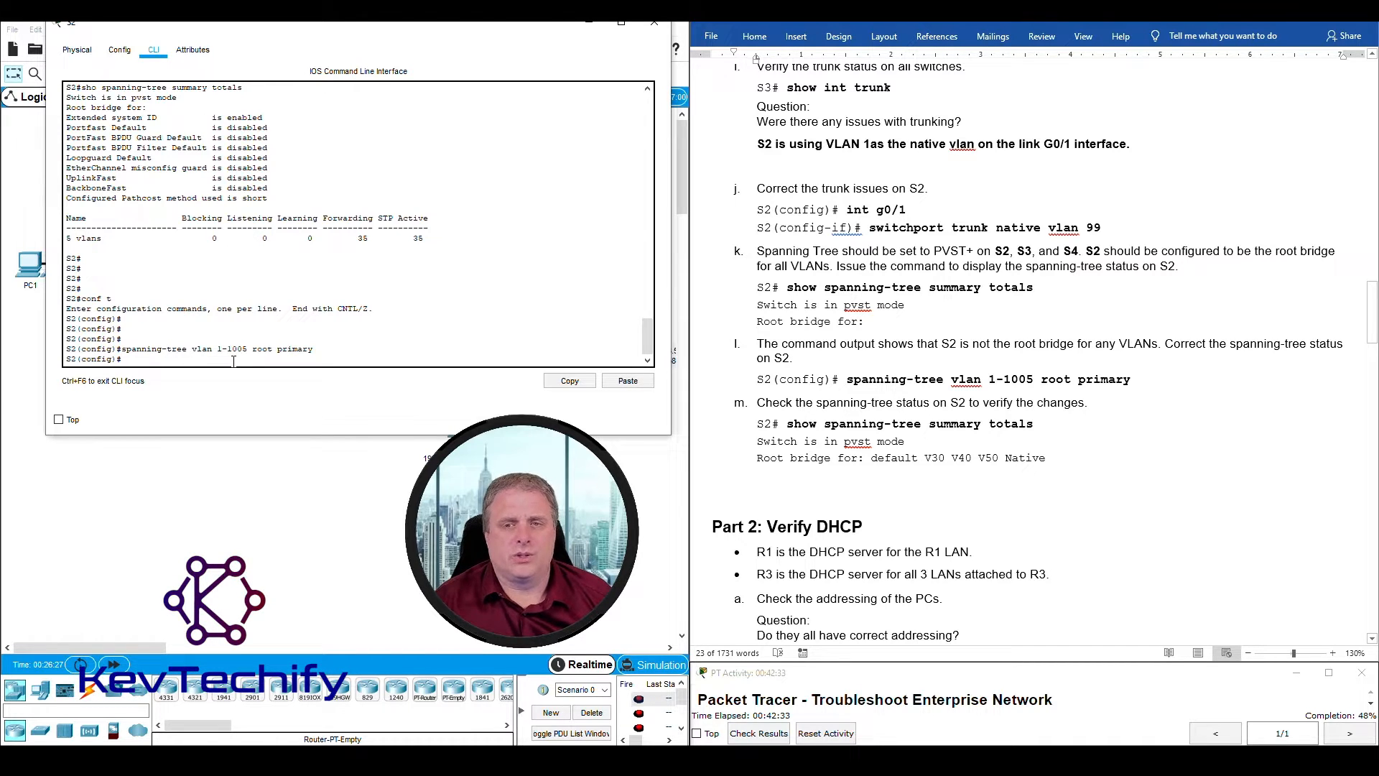
Step: Exit global configuration mode on S2 to return to the privileged EXEC prompt
type("exit")
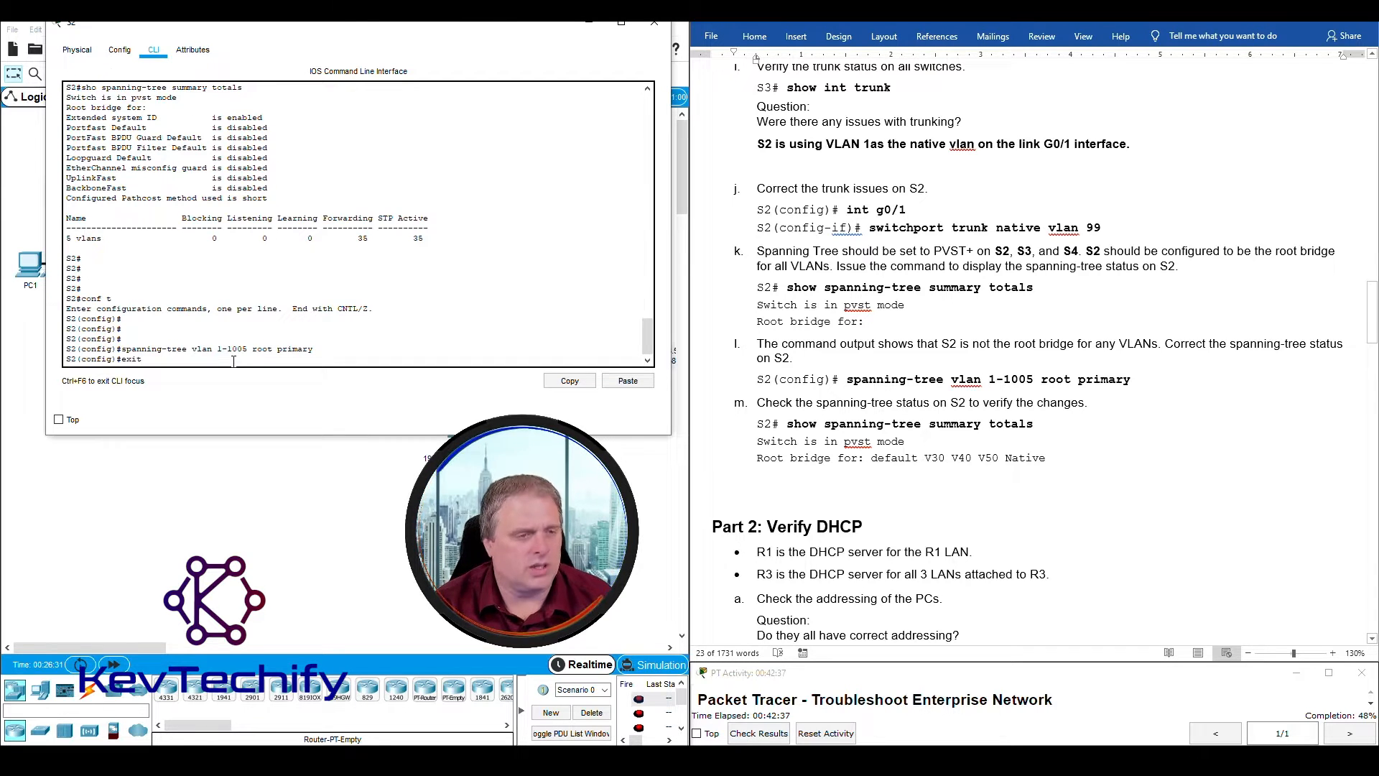
key("Return")
key("Return")
key("Return")
key("Return")
key("Return")
key("Return")
Step: Verify S2's root bridge change with sho spann summary totals, checking the switch mode and the VLANs listed for the root bridge
type("sho spann")
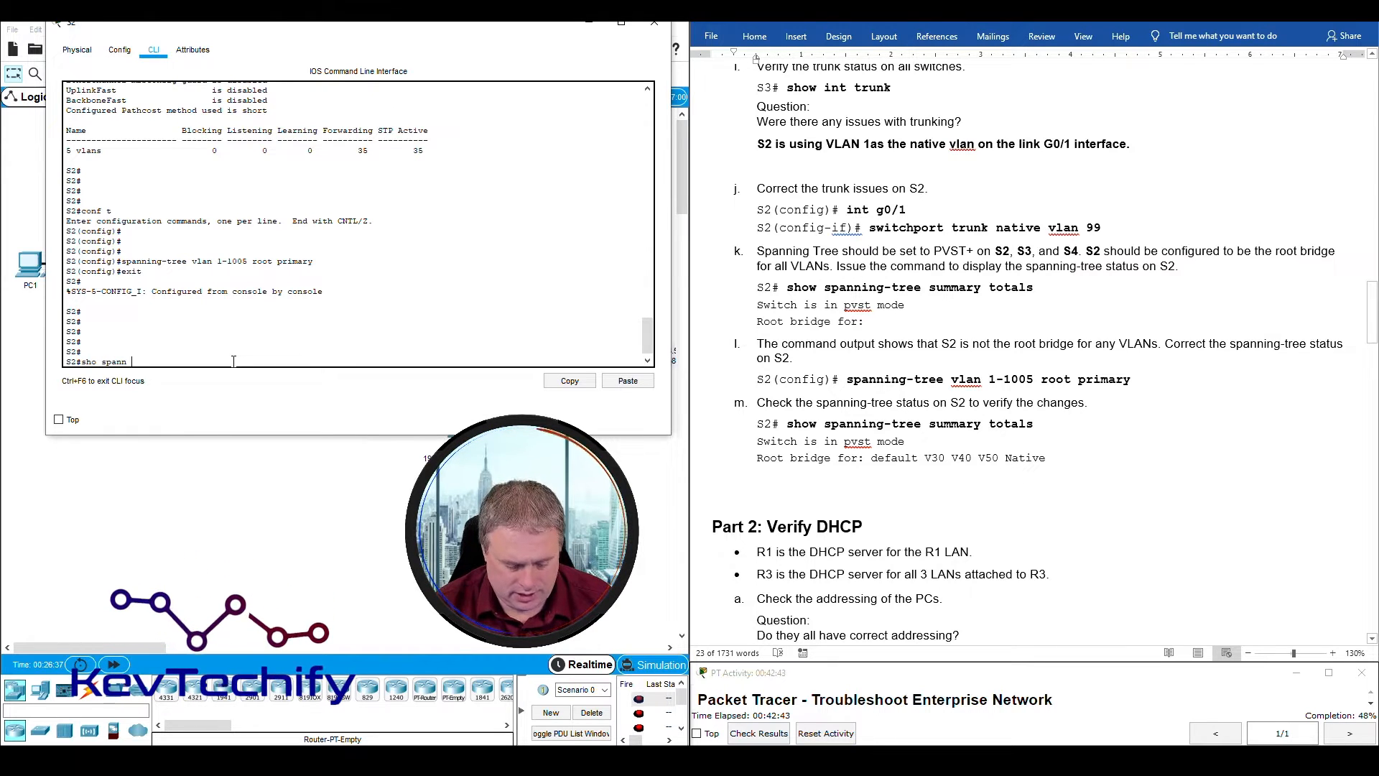
type("summary total")
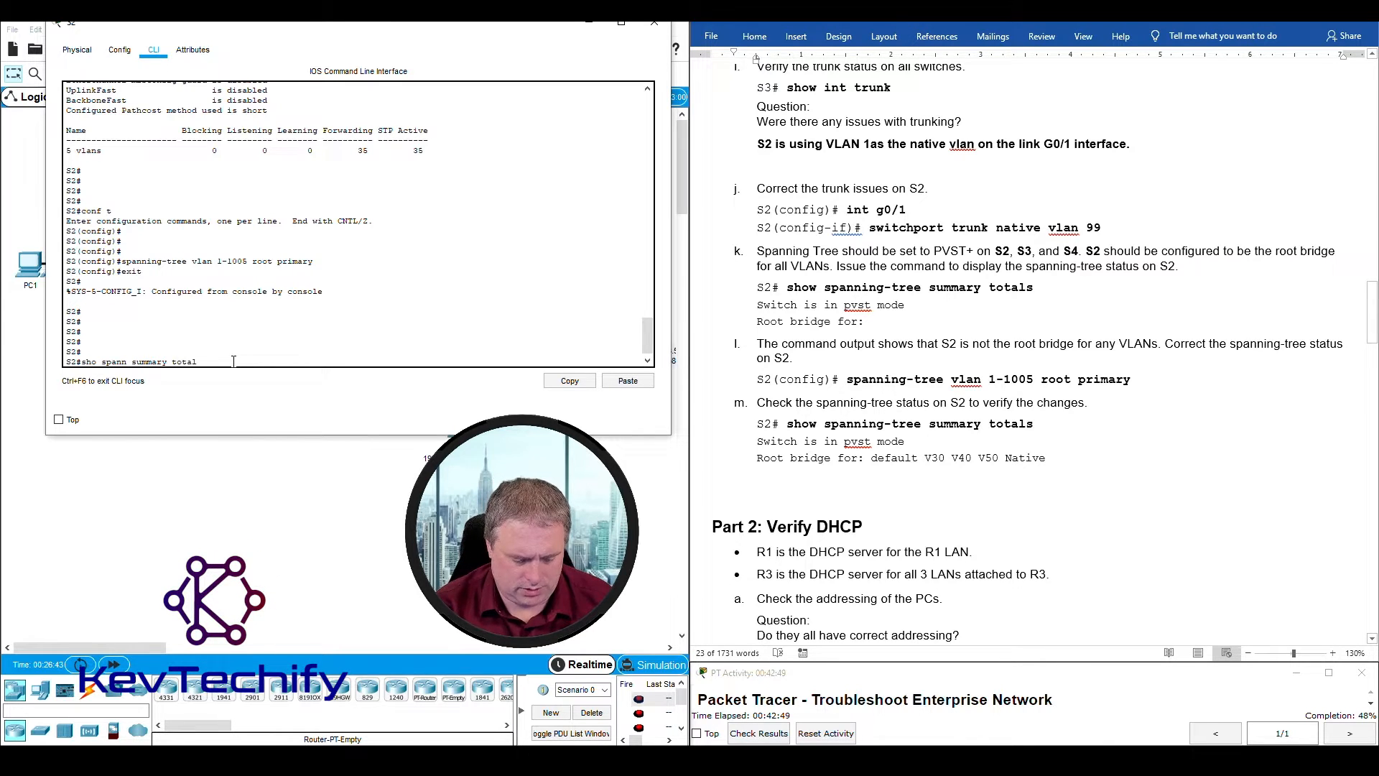
type("s")
key("Return")
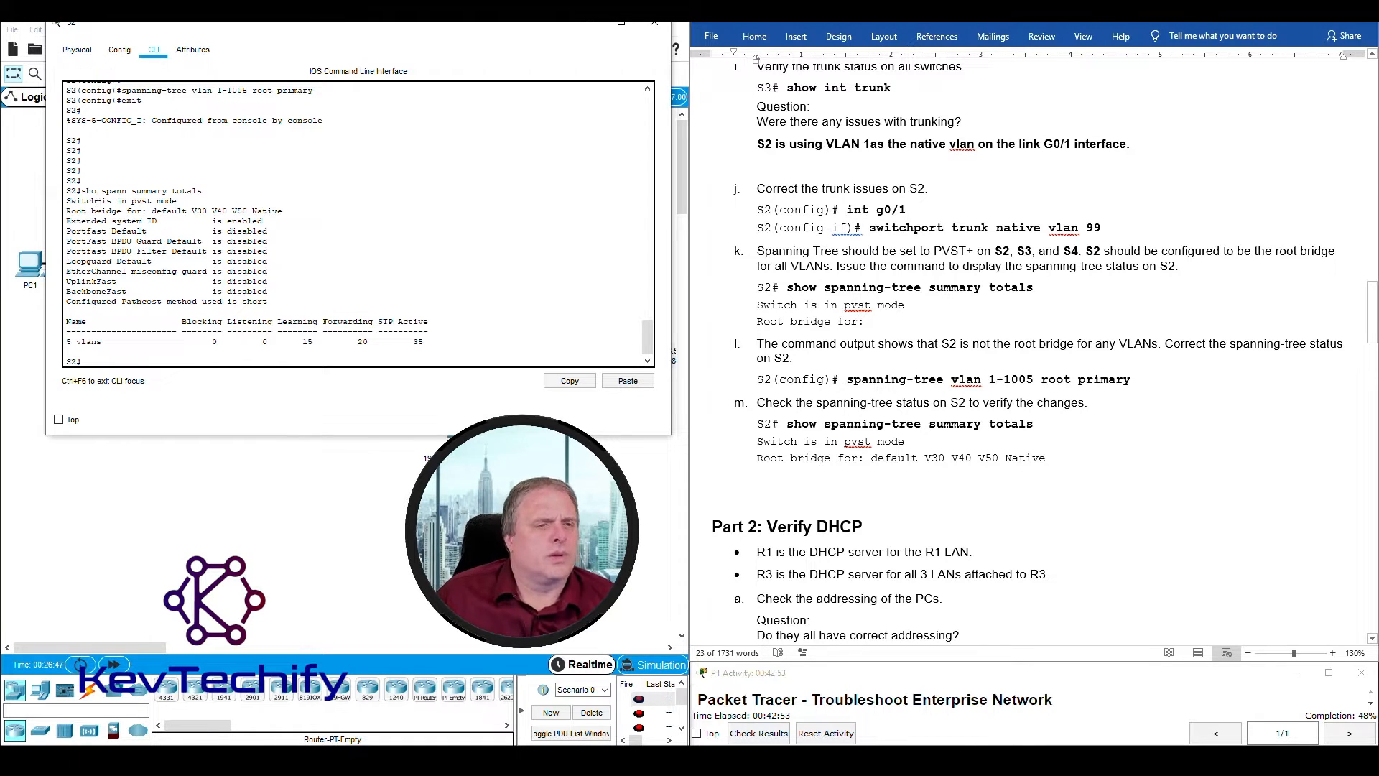
left_click_drag(69, 203, 181, 200)
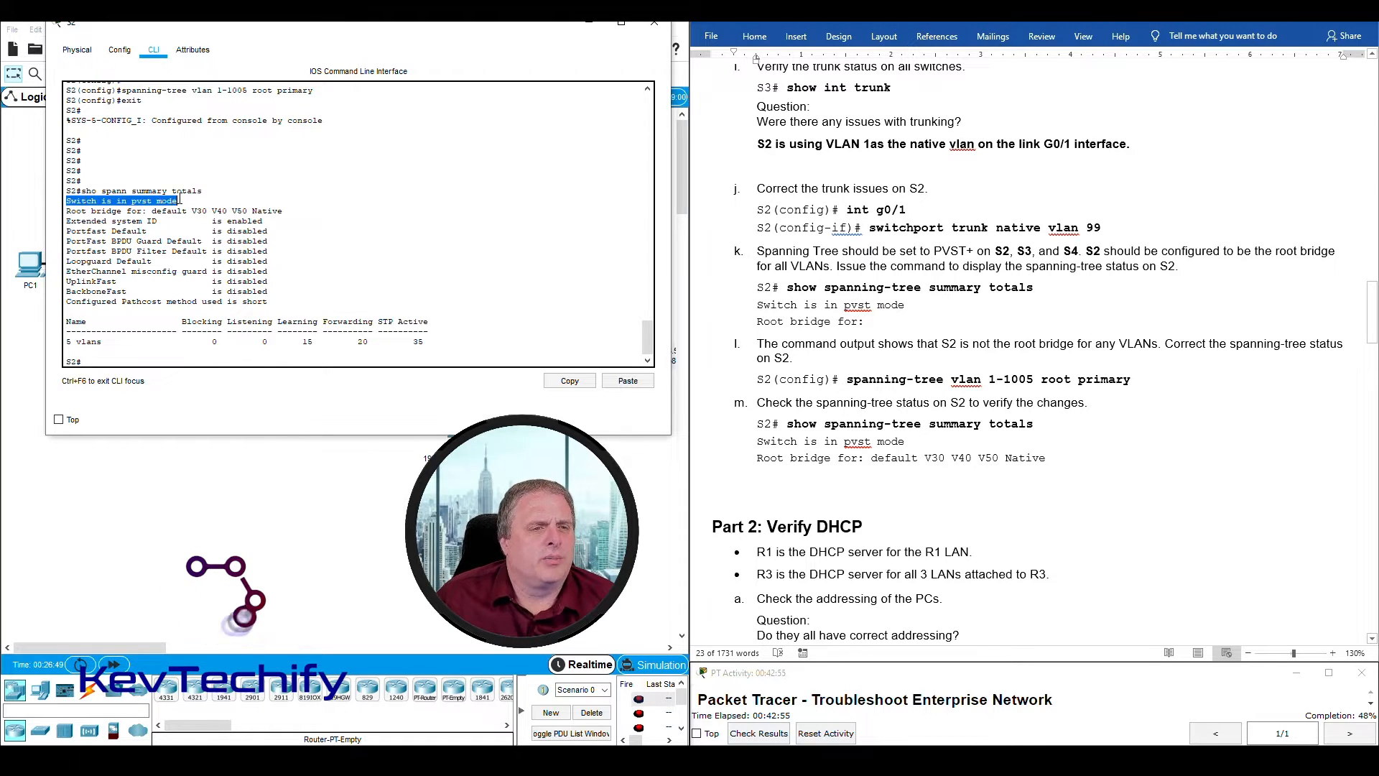
left_click_drag(69, 211, 242, 208)
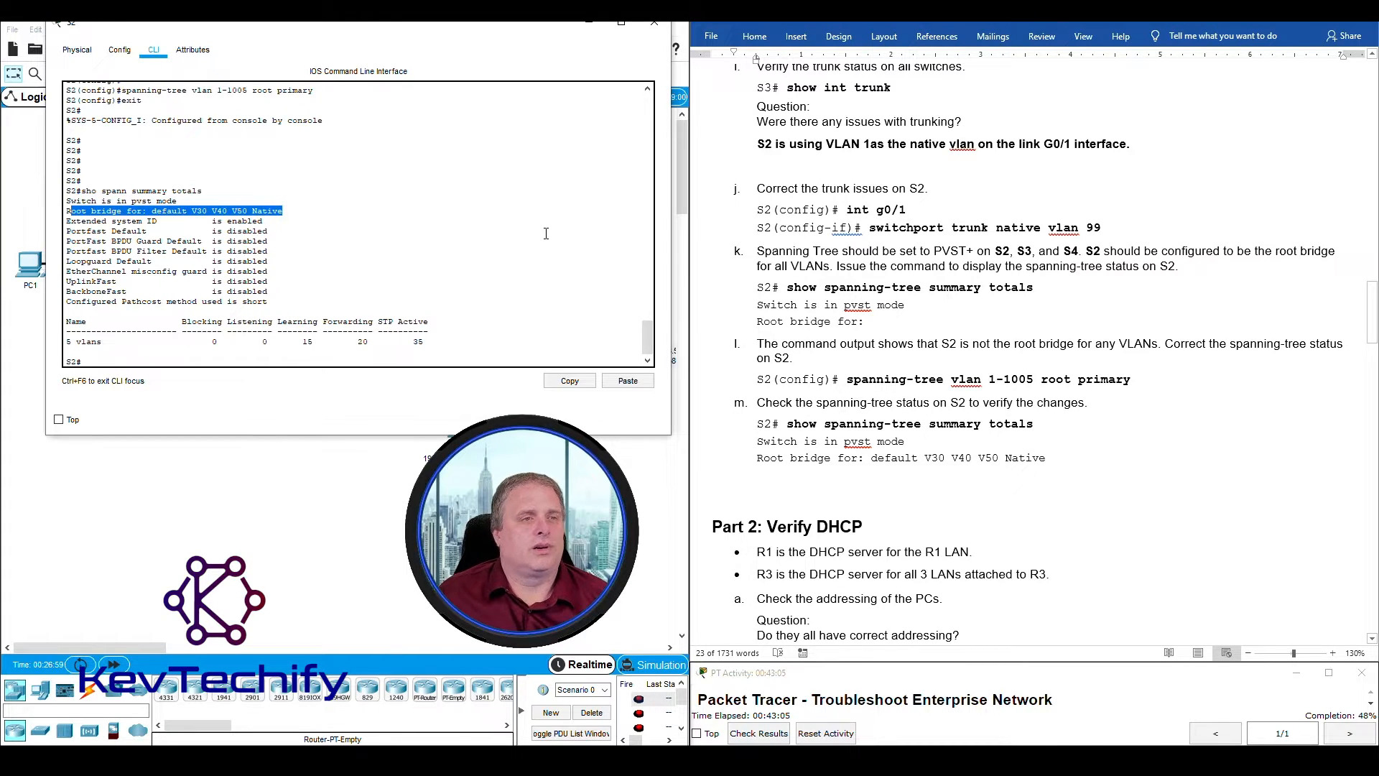
Step: Put away the S2 window and read the Part 2: Verify DHCP requirement about the R1 LAN's DHCP server
scroll(852, 349, "down", 3)
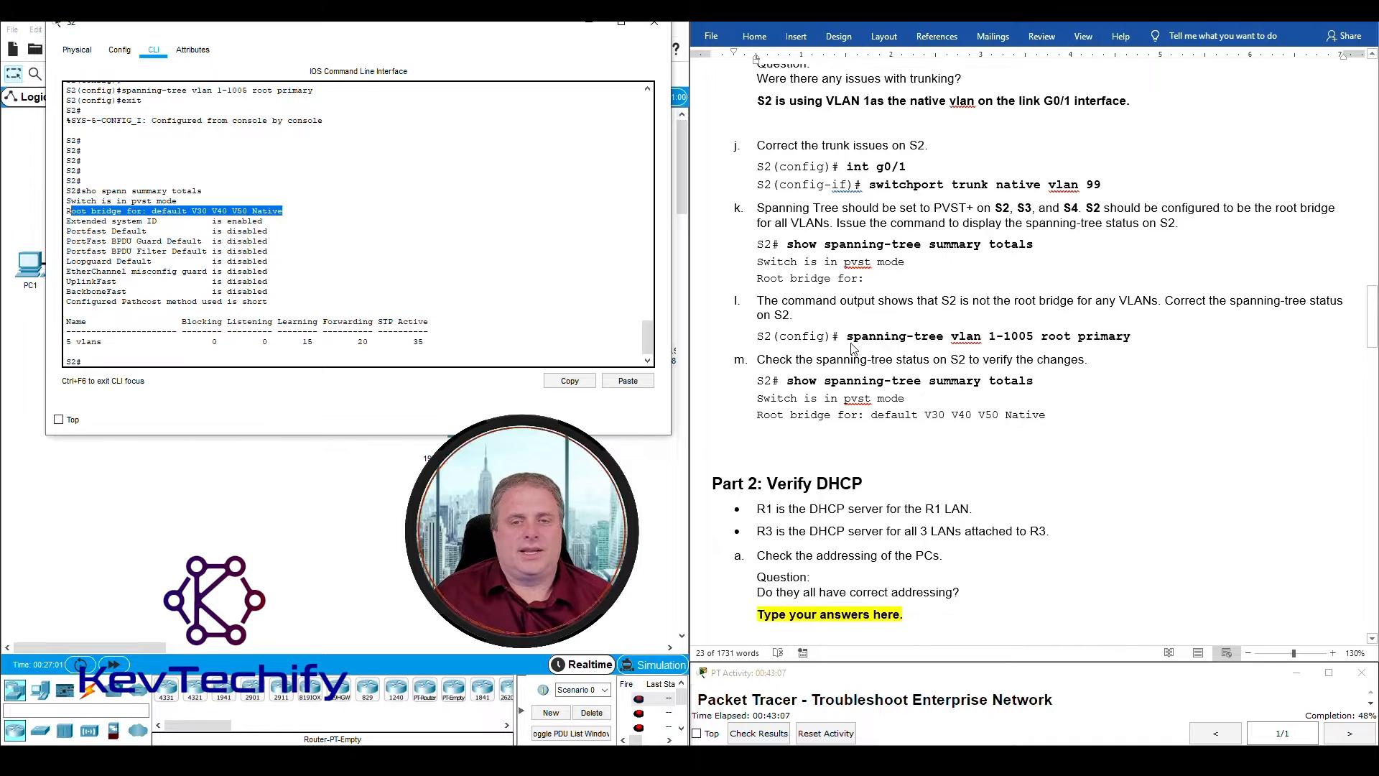
left_click(603, 27)
scroll(711, 178, "down", 5)
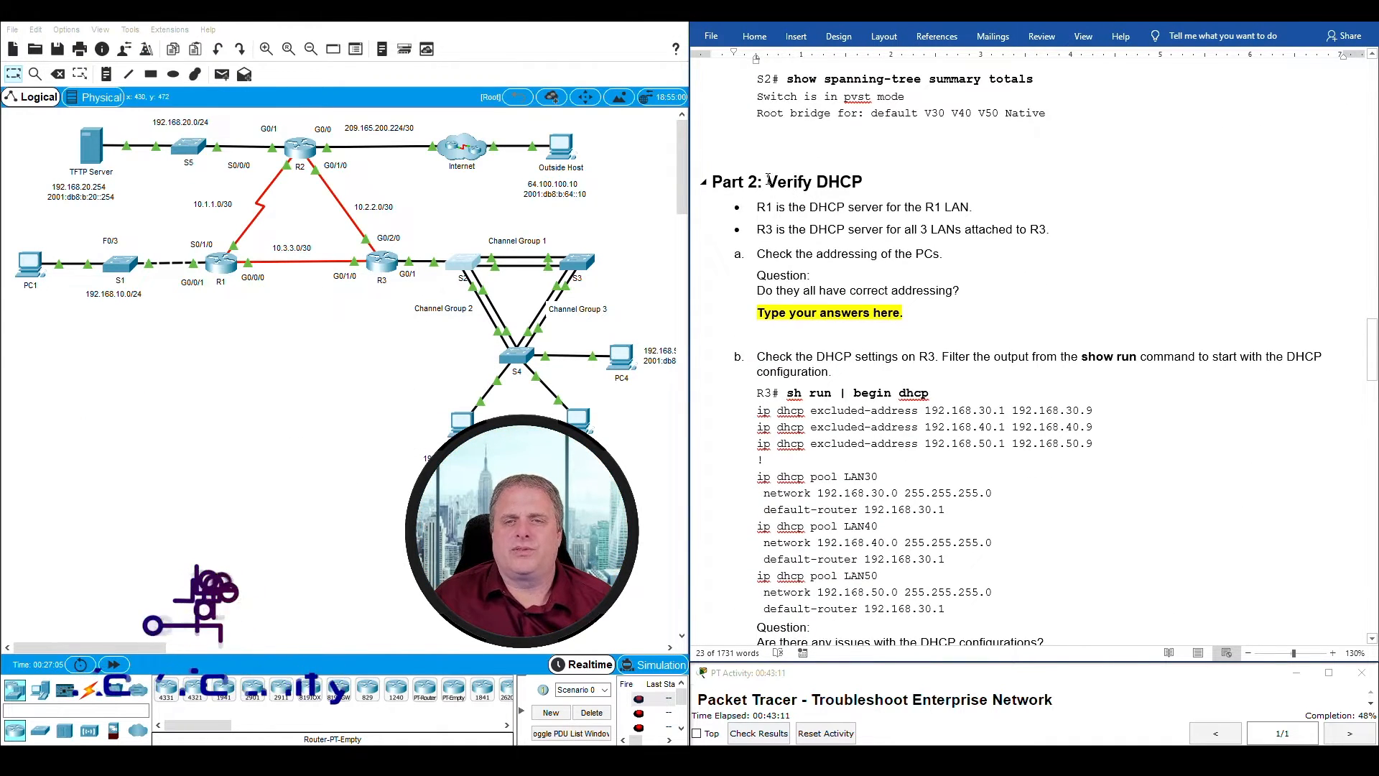
left_click_drag(767, 181, 862, 182)
left_click_drag(757, 207, 979, 206)
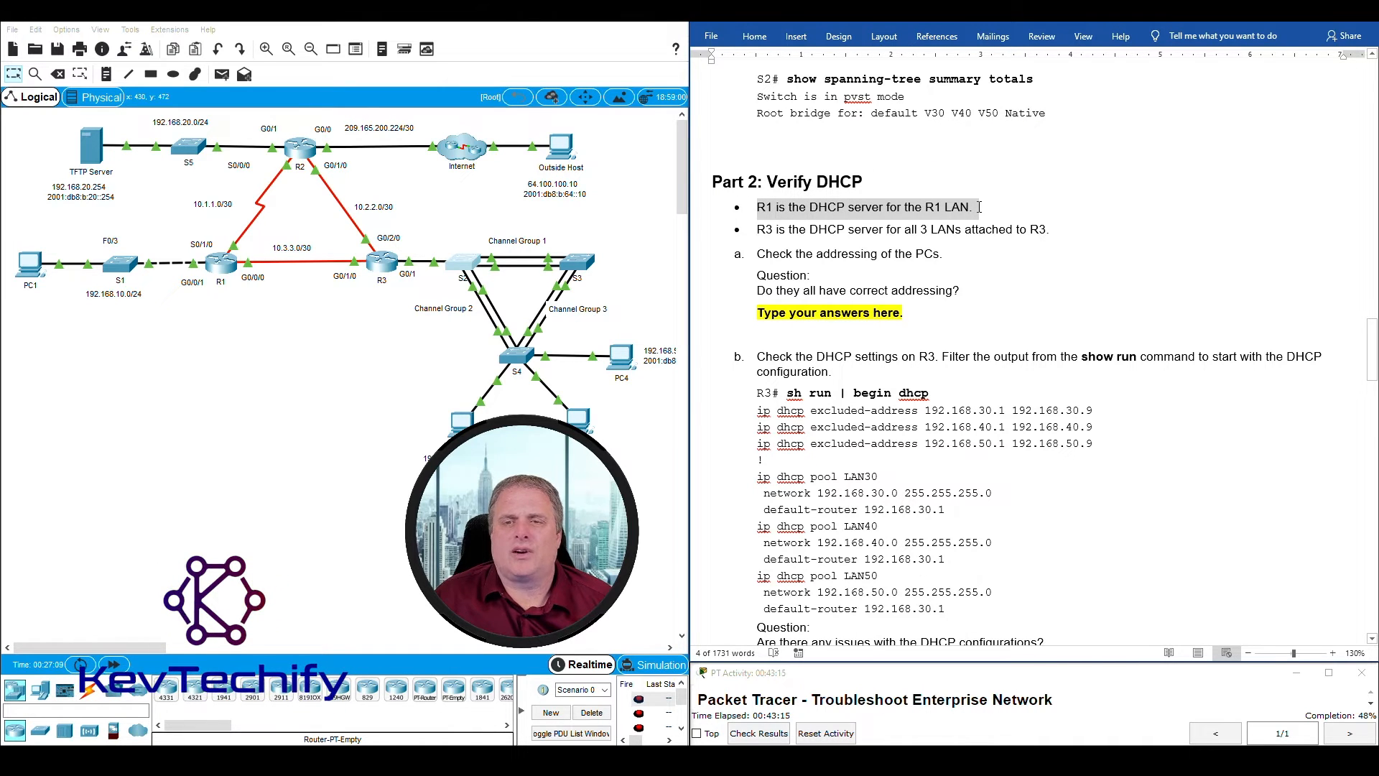
Step: Examine the topology to locate R1's LAN and the three LANs attached to R3 that use DHCP
left_click(251, 308)
left_click_drag(247, 293, 206, 311)
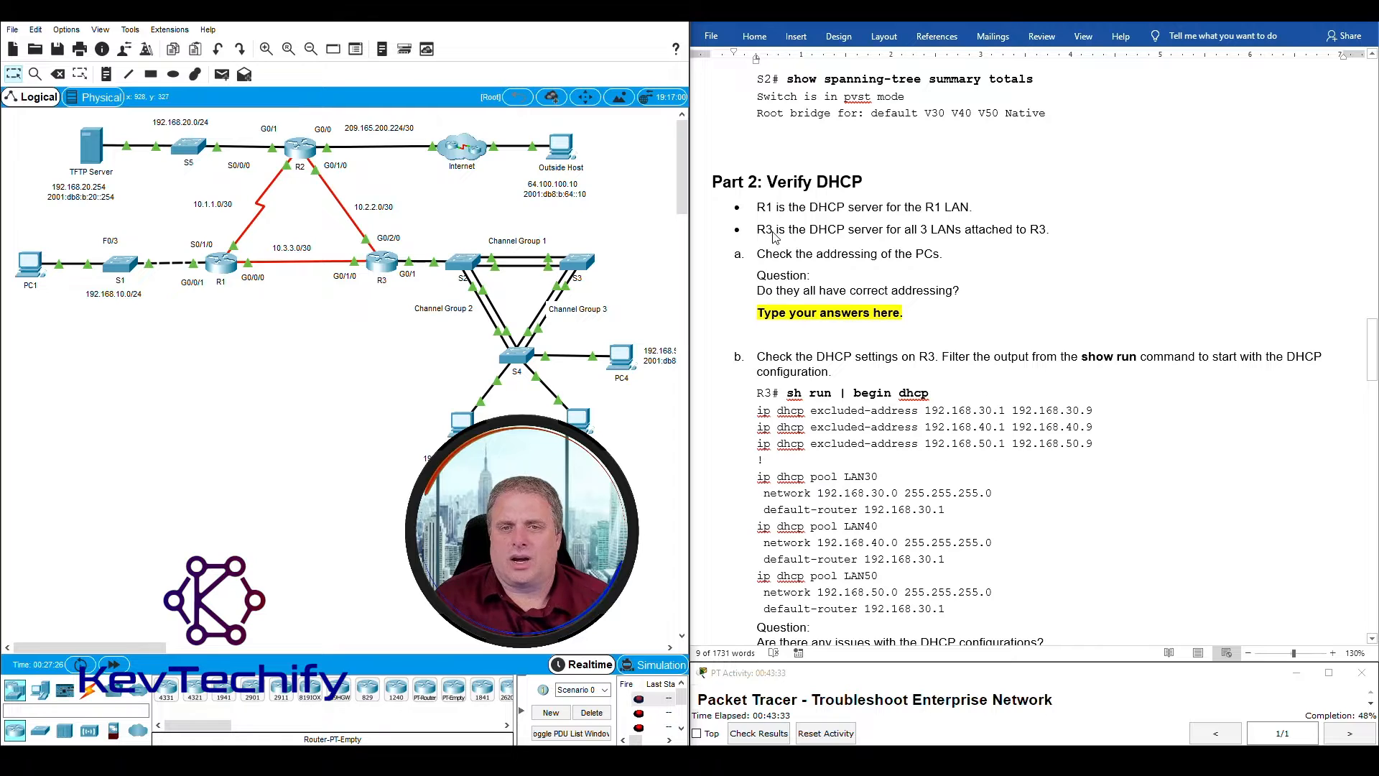
mouse_move(352, 232)
left_mouse_down()
mouse_move(419, 278)
mouse_move(350, 248)
mouse_move(373, 249)
mouse_move(402, 287)
mouse_move(367, 248)
left_mouse_up()
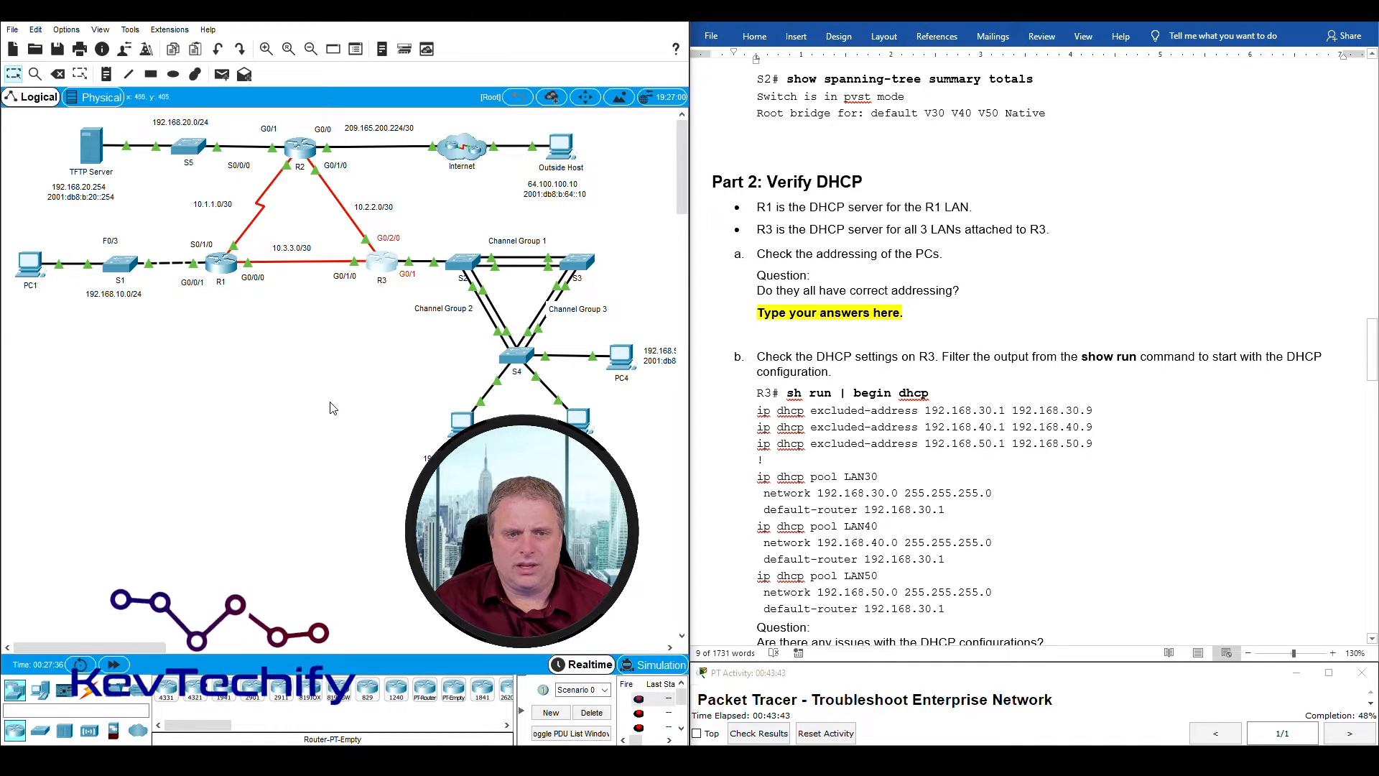
left_click_drag(143, 647, 167, 645)
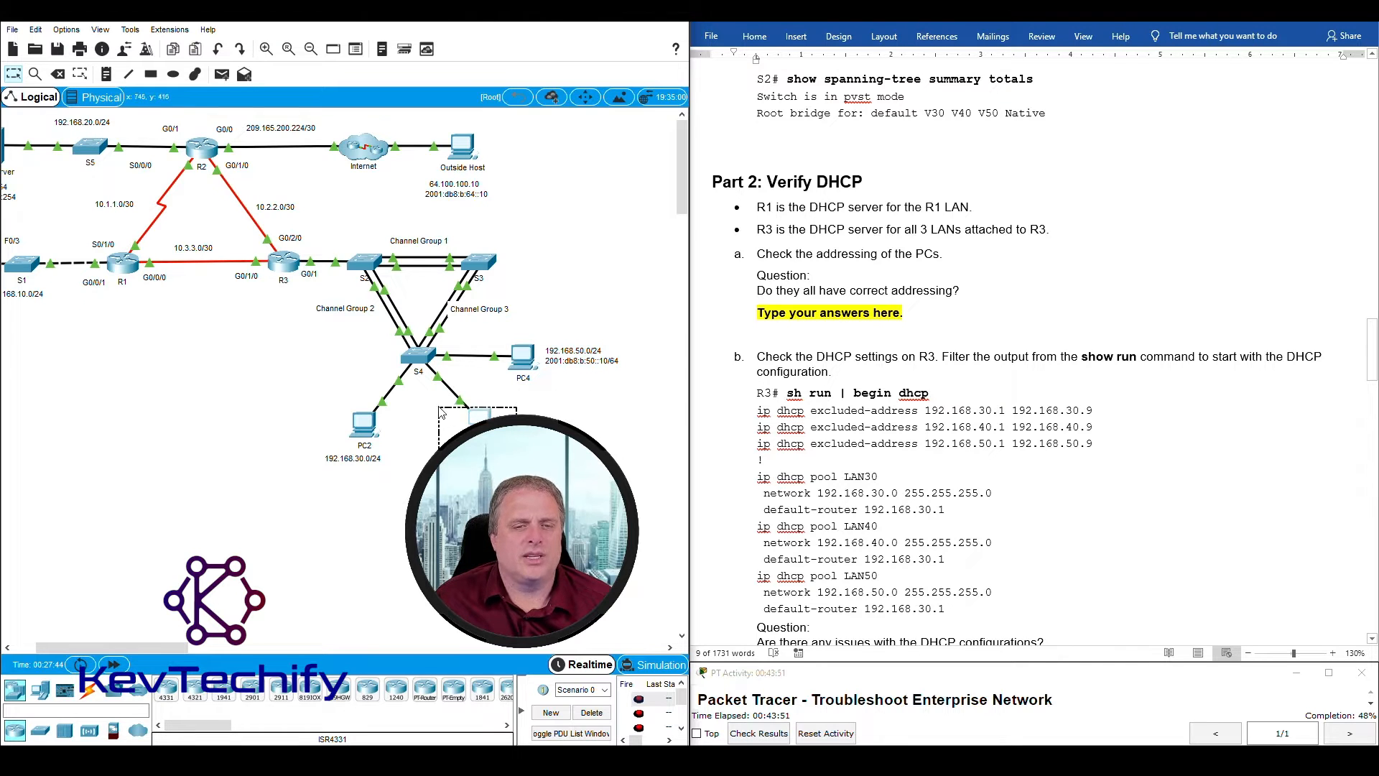
left_click_drag(371, 458, 291, 391)
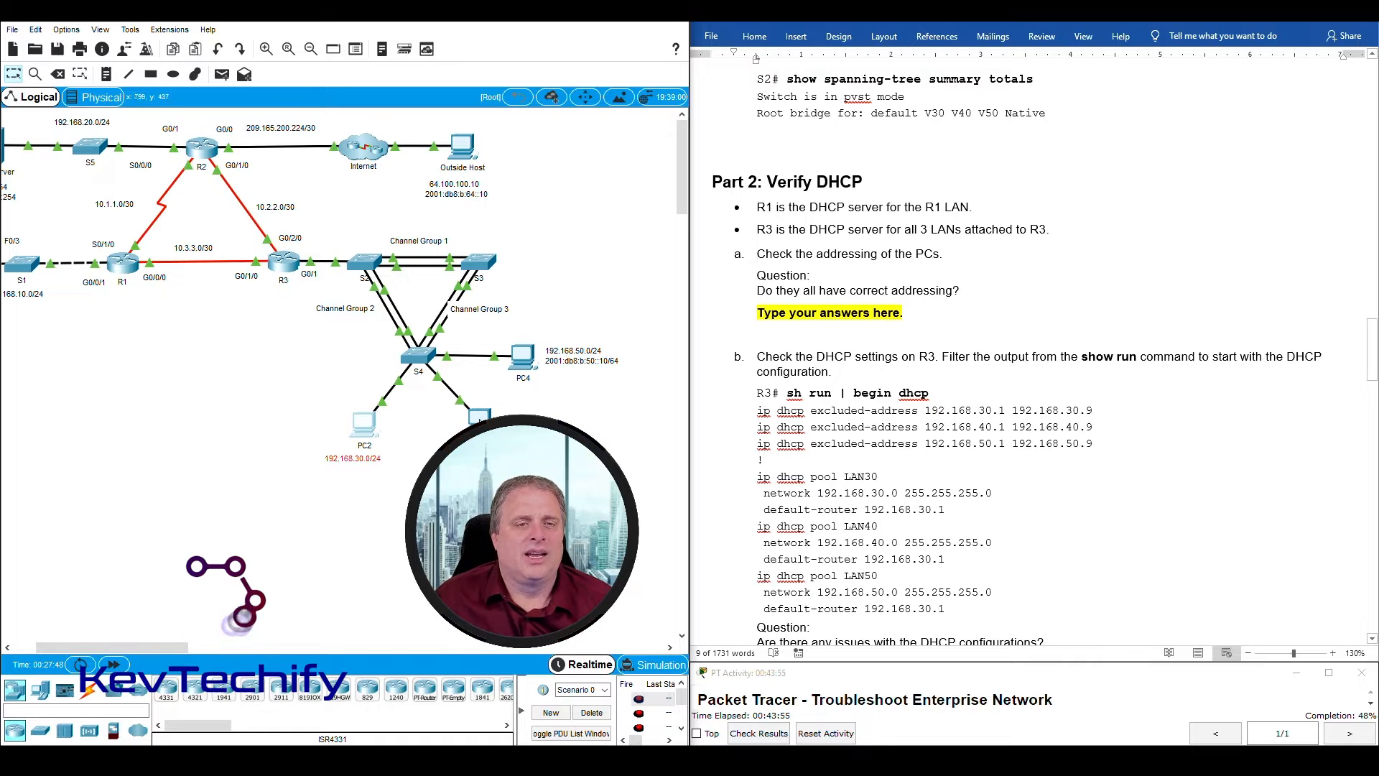
left_click_drag(576, 480, 352, 344)
left_click_drag(177, 648, 134, 652)
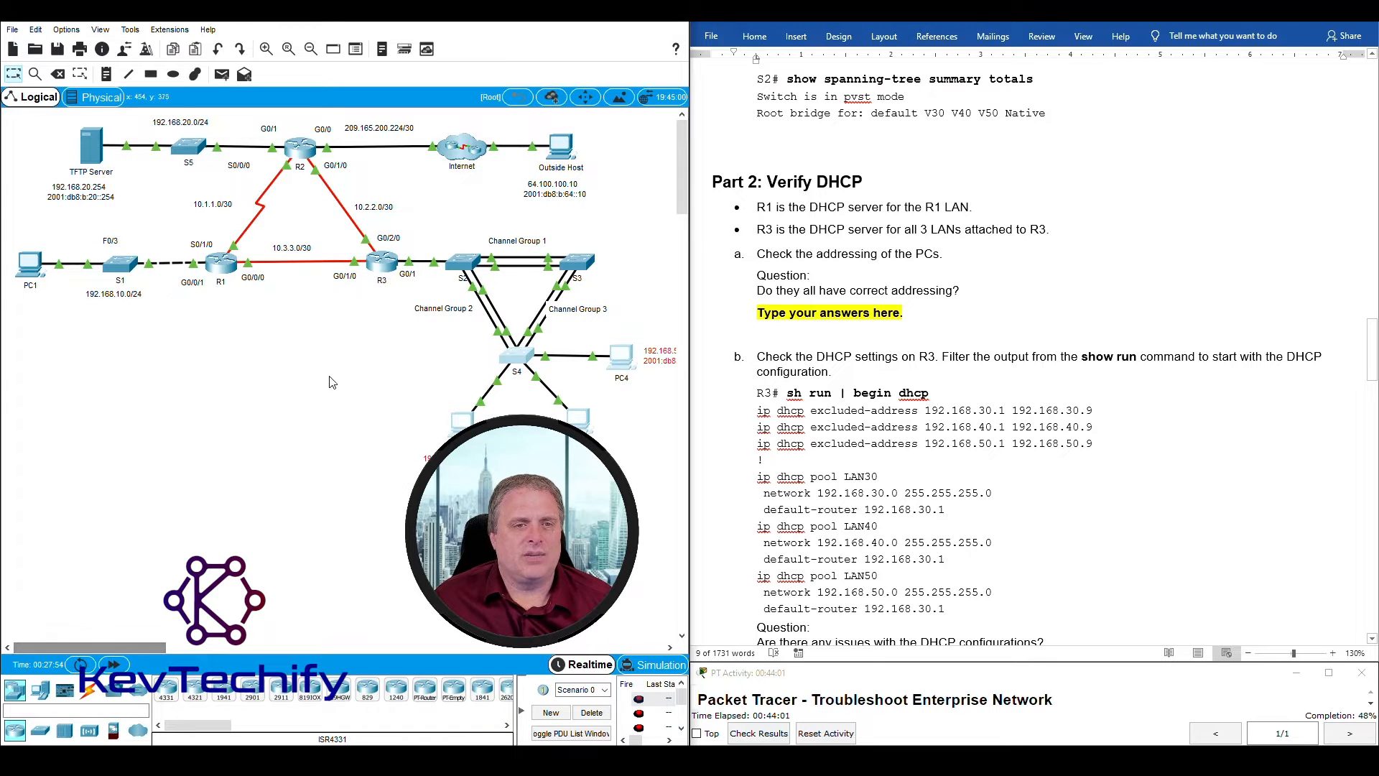
mouse_move(396, 321)
left_mouse_down()
mouse_move(385, 246)
mouse_move(401, 327)
mouse_move(356, 253)
mouse_move(381, 310)
left_mouse_up()
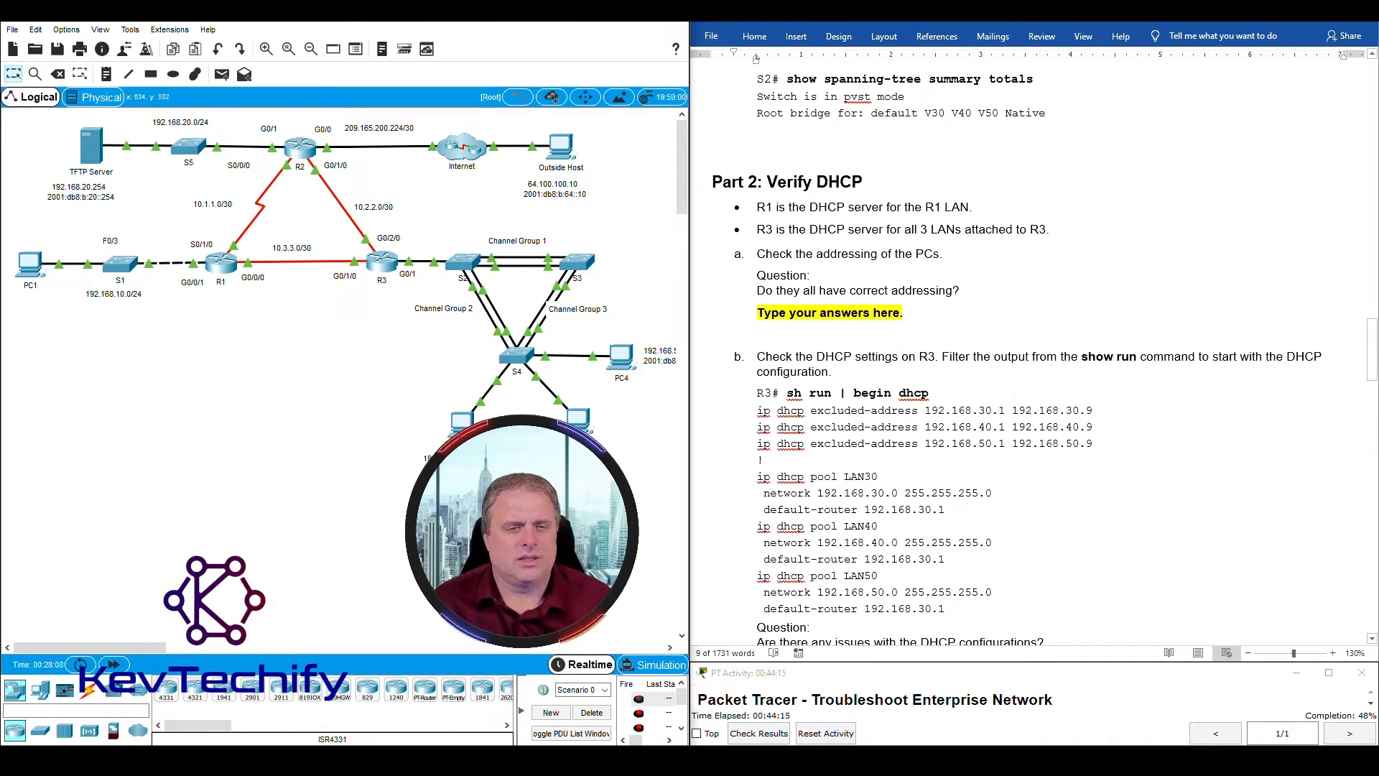
Step: Open PC2's IP Configuration and check the IPv4 address, subnet mask and default gateway it received through DHCP
left_click(462, 425)
left_click_drag(709, 166, 282, 31)
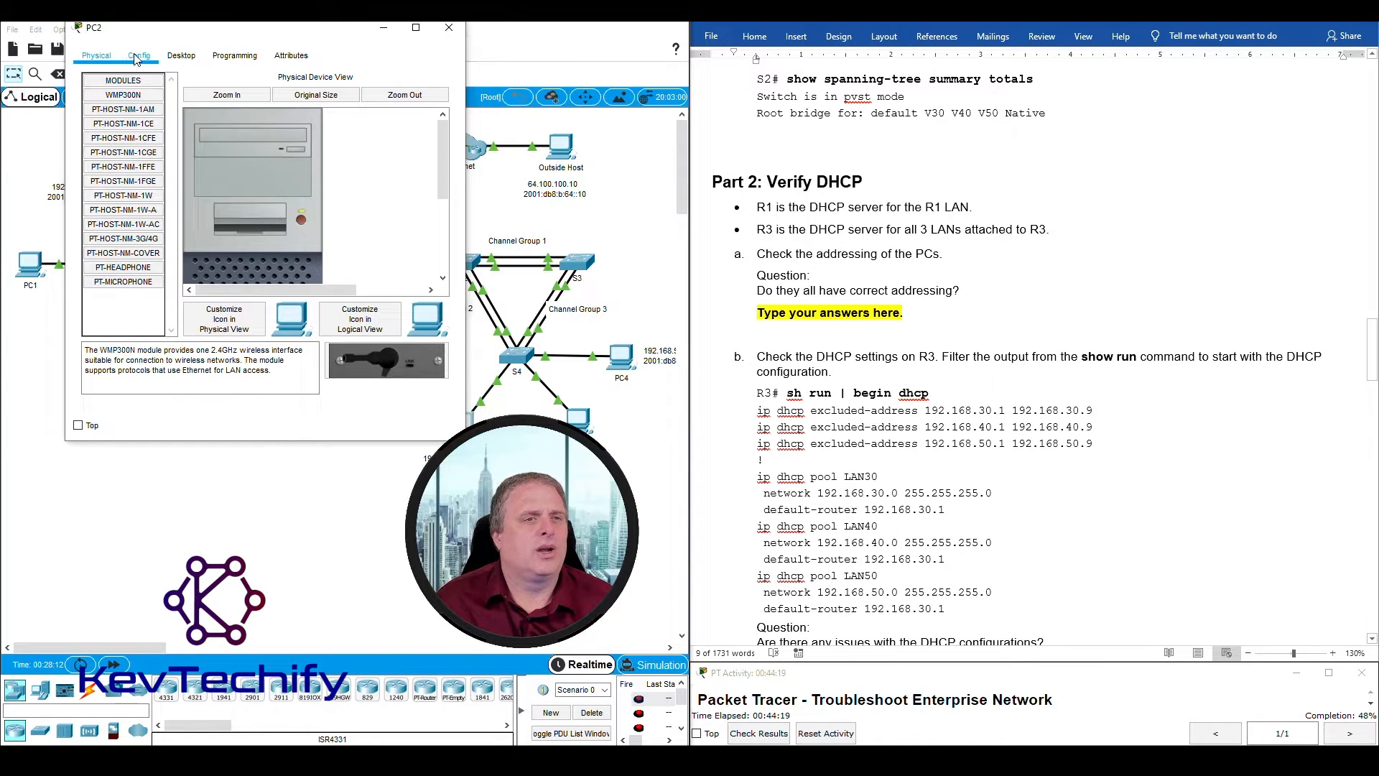
left_click(181, 56)
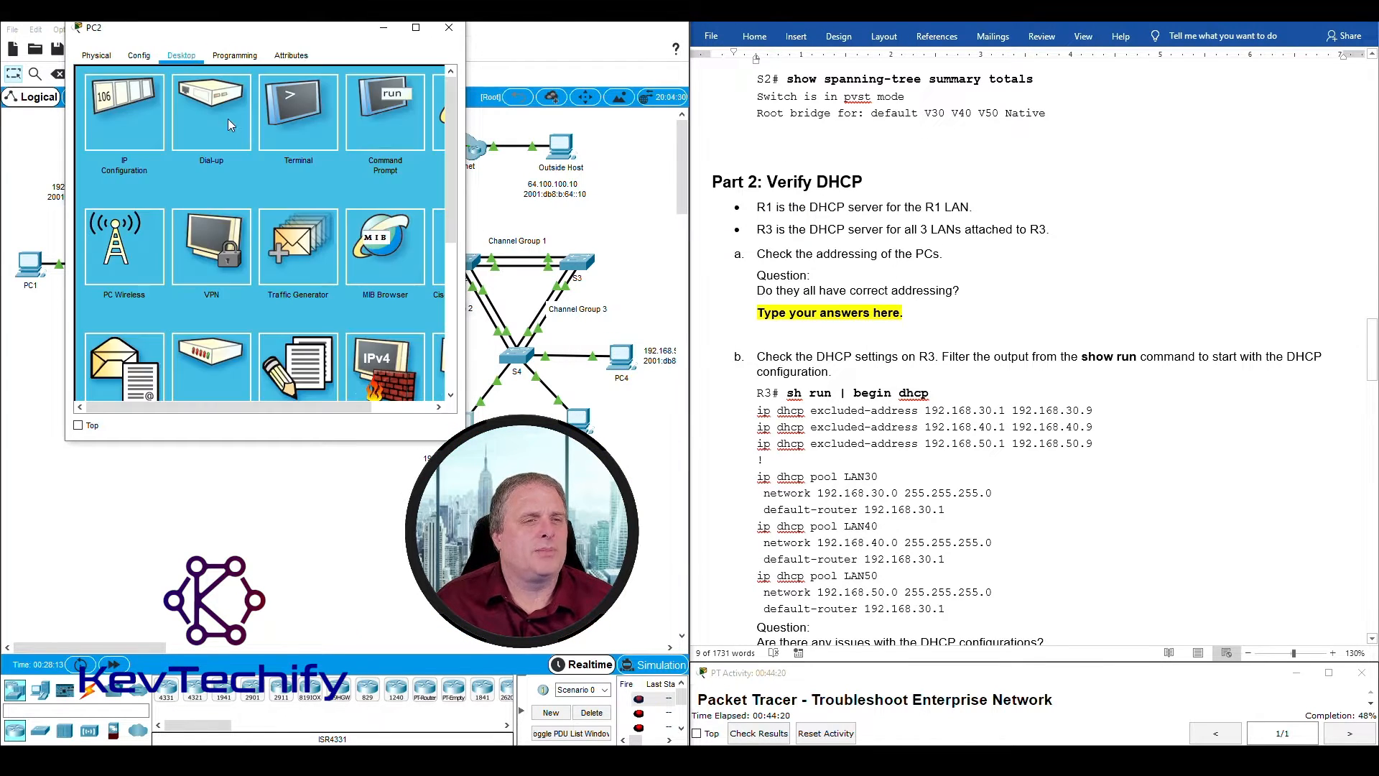
left_click(131, 113)
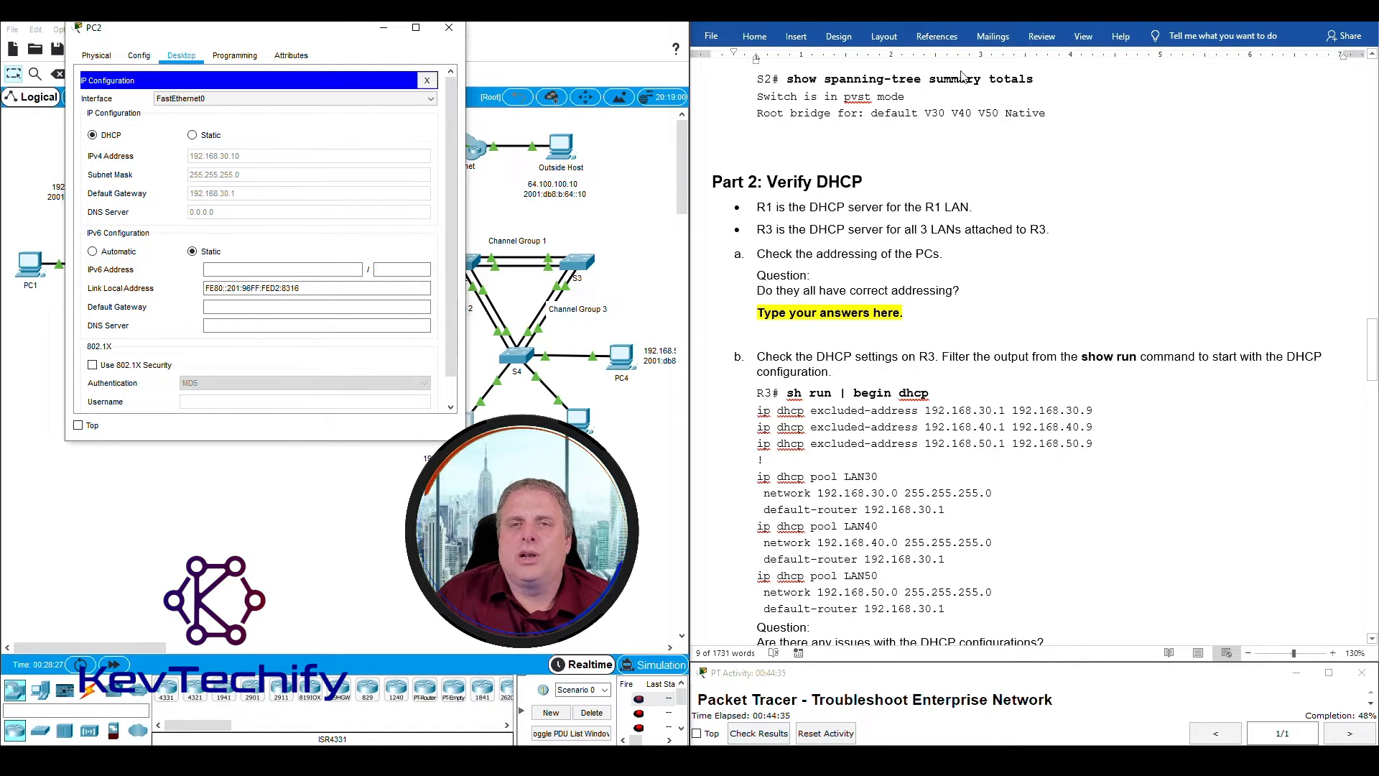
left_click(981, 91)
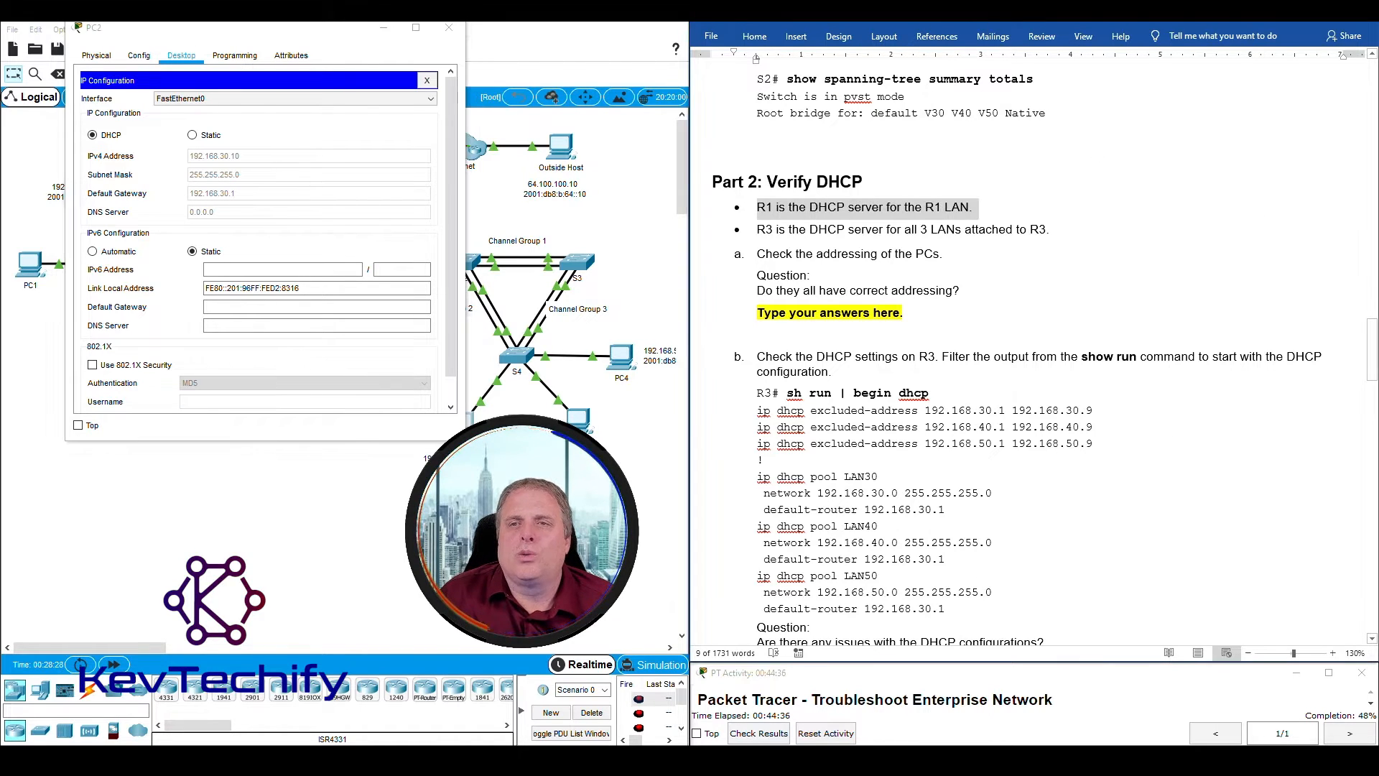
Step: Split the document view to show the addressing table's PC1–PC4 rows above and Part 2: Verify DHCP below
left_click(1084, 38)
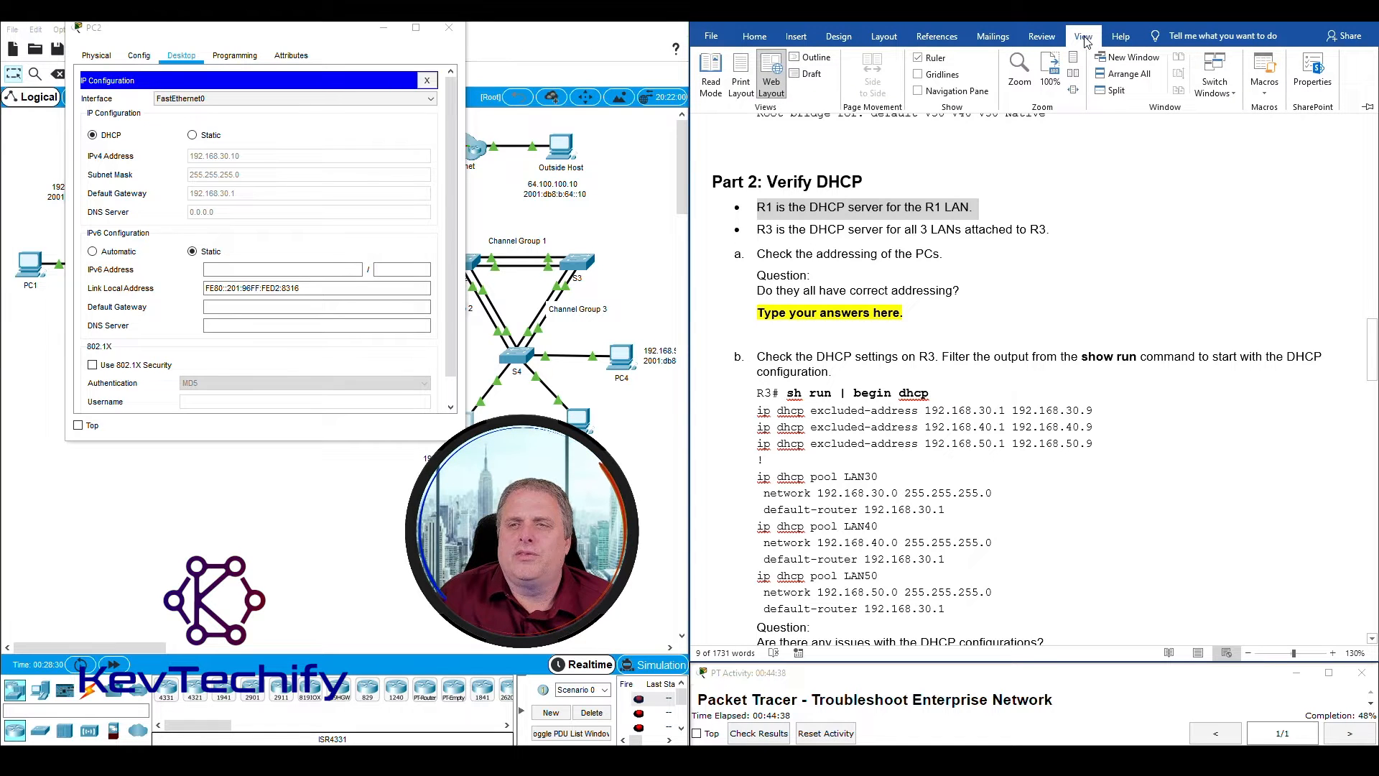
left_click(1115, 90)
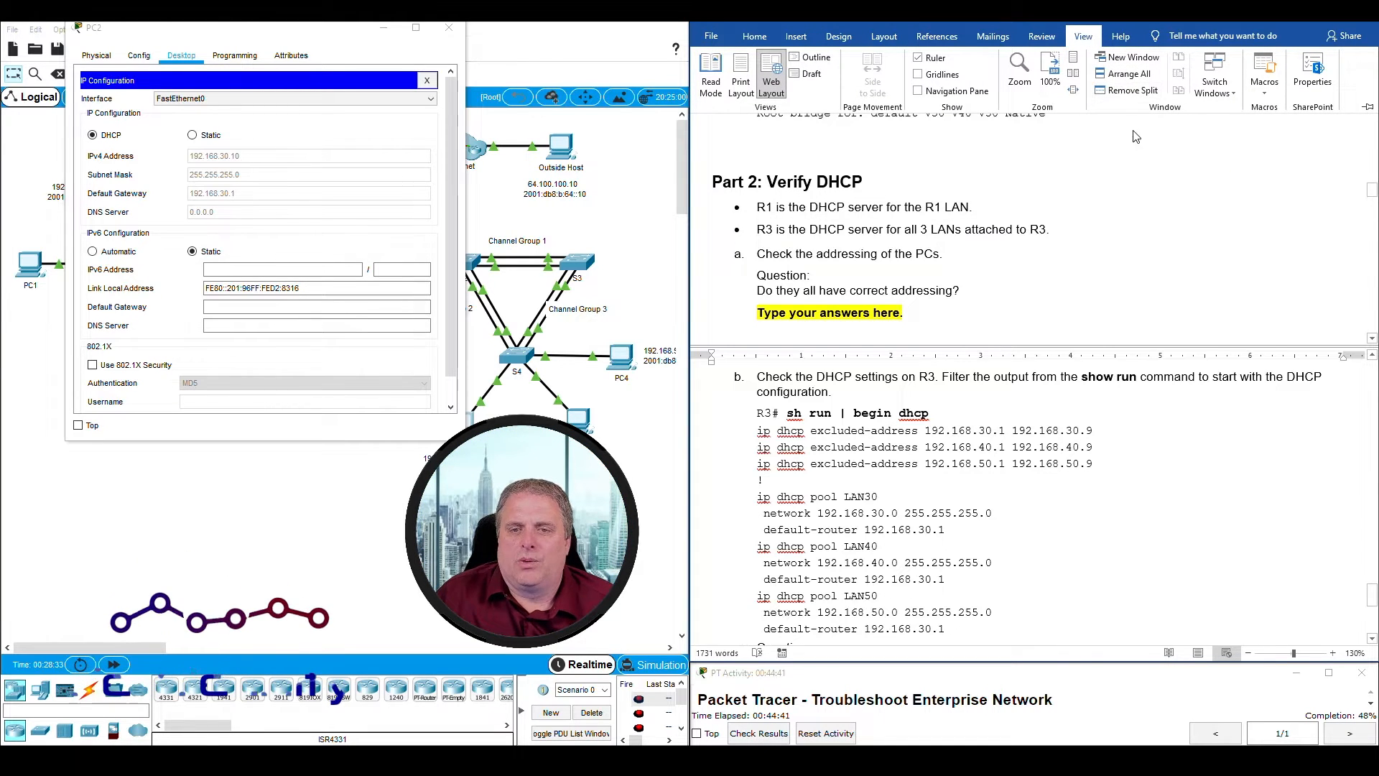
scroll(1077, 503, "down", 5)
scroll(1077, 510, "up", 2)
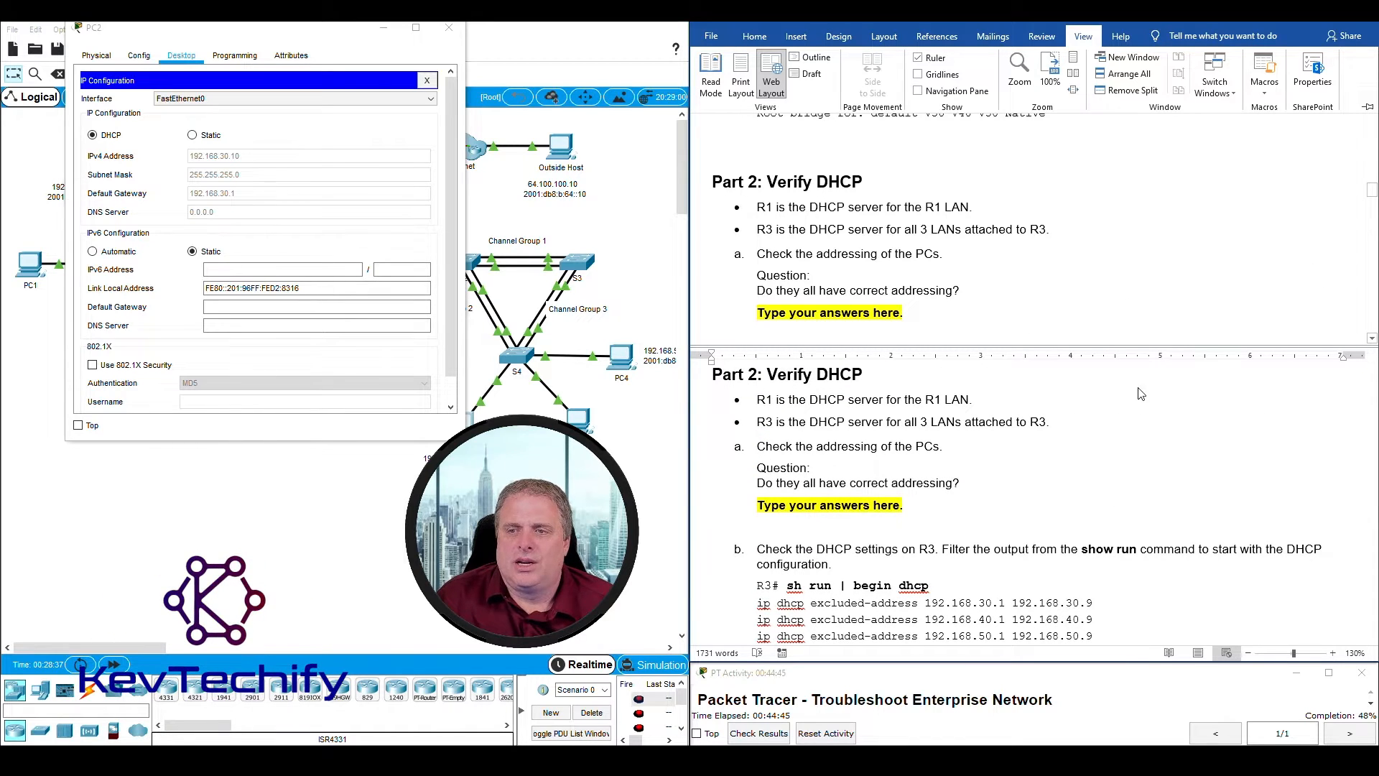
left_click_drag(1373, 190, 1373, 94)
scroll(1235, 307, "down", 8)
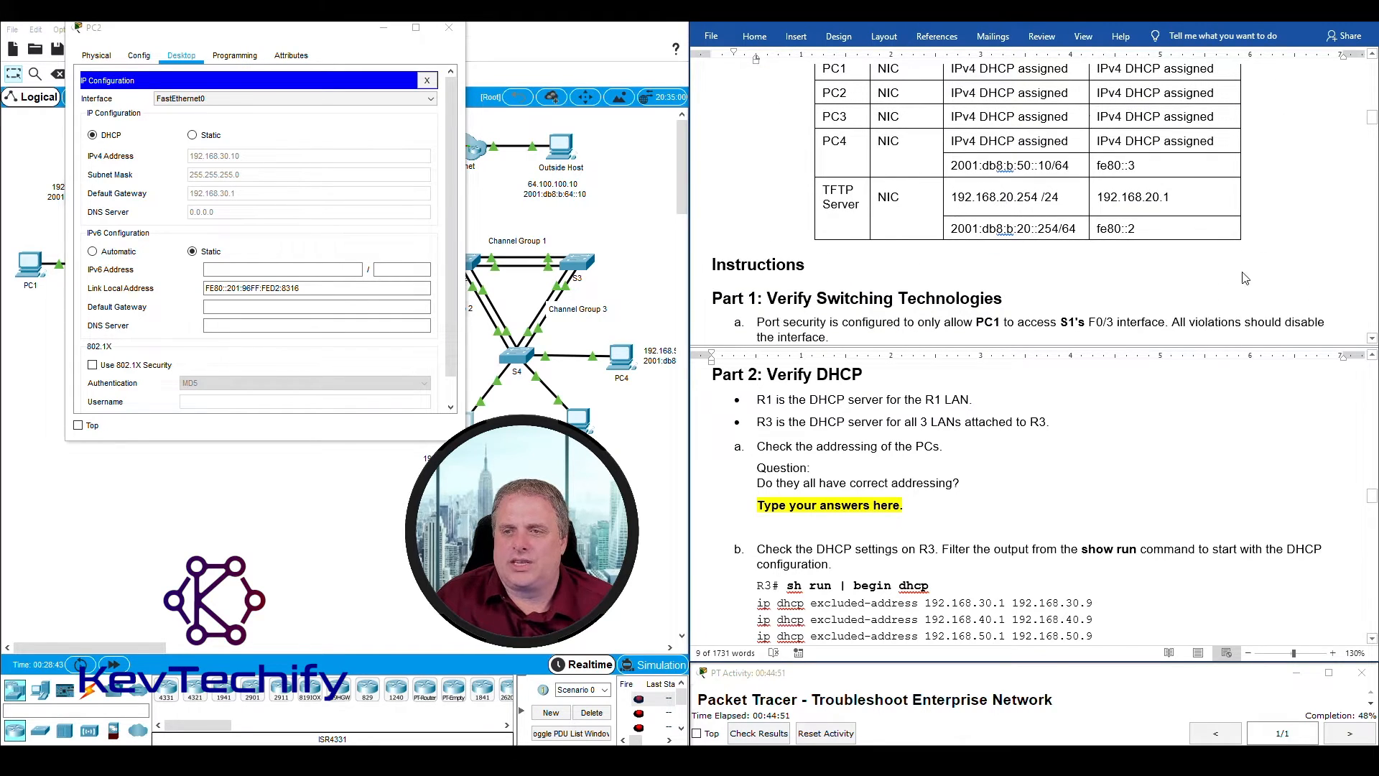
left_click_drag(1243, 352, 1242, 266)
left_click_drag(1372, 100, 1372, 100)
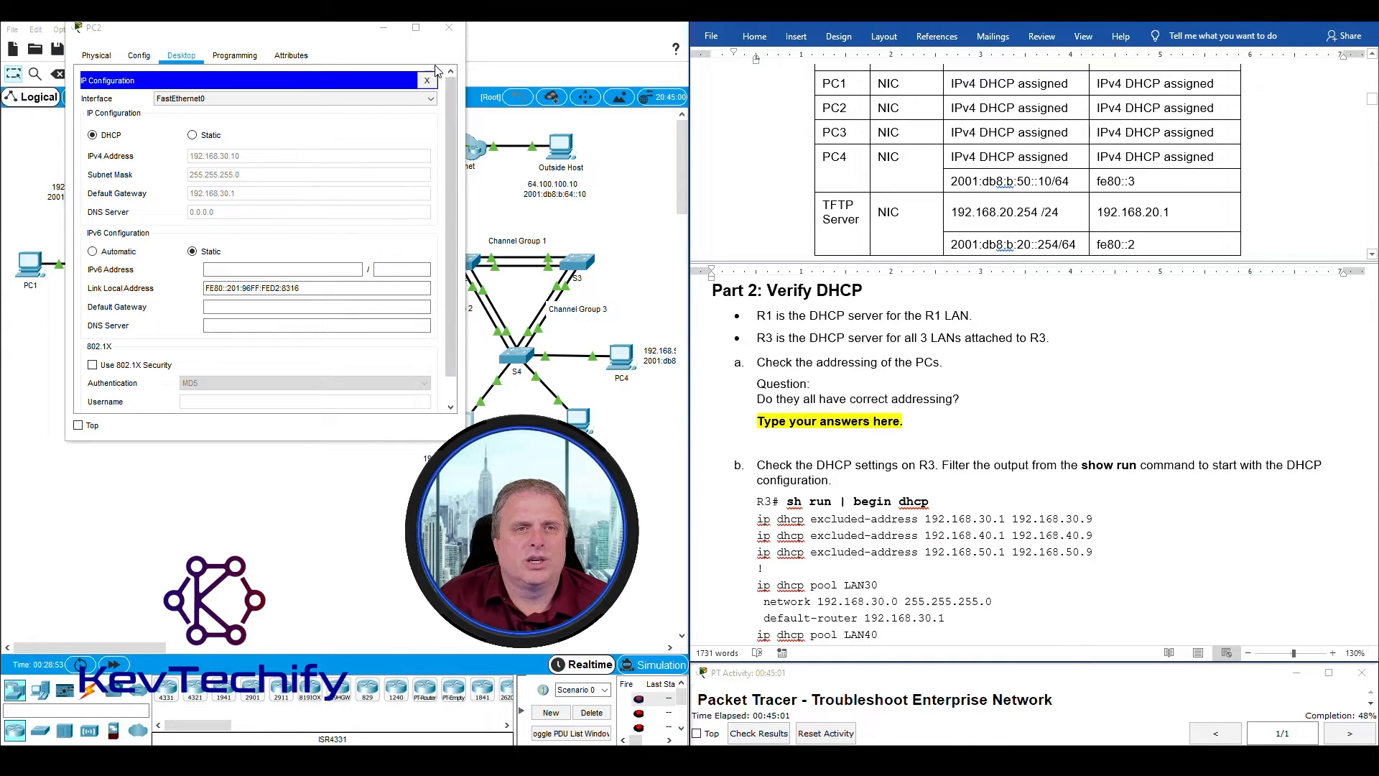
Step: Put away PC2's window and check PC3's DHCP-assigned IPv4 address, subnet mask and default gateway in its IP Configuration
left_click_drag(338, 45, 931, 45)
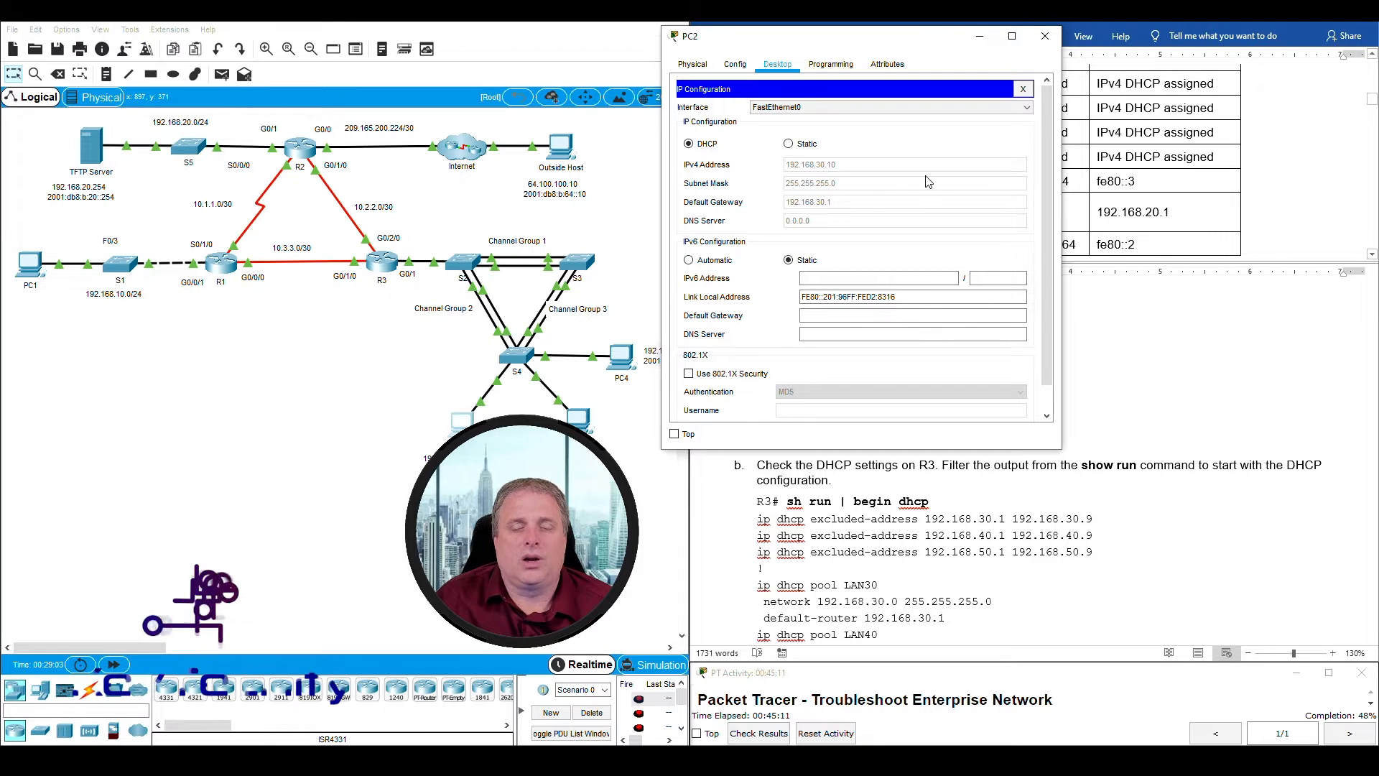
left_click(982, 42)
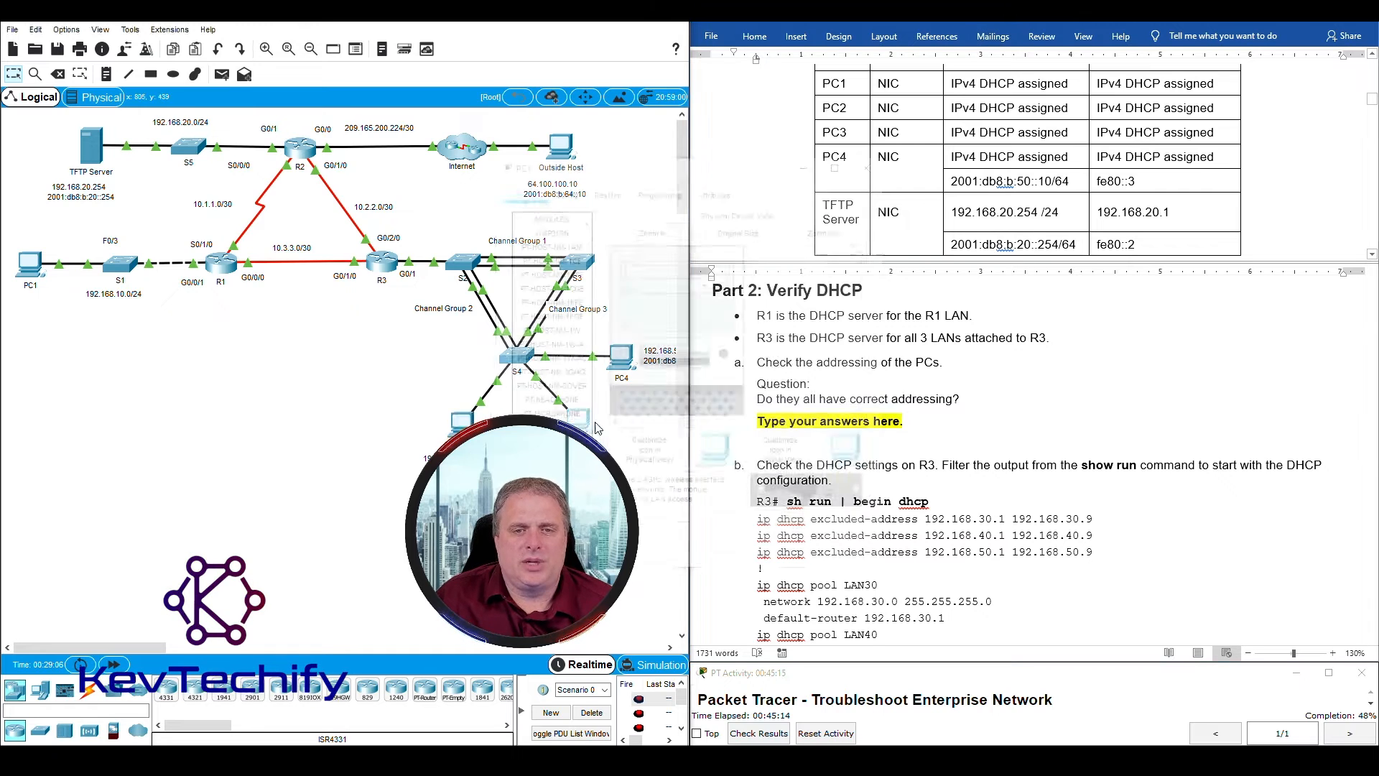
left_click_drag(756, 170, 679, 26)
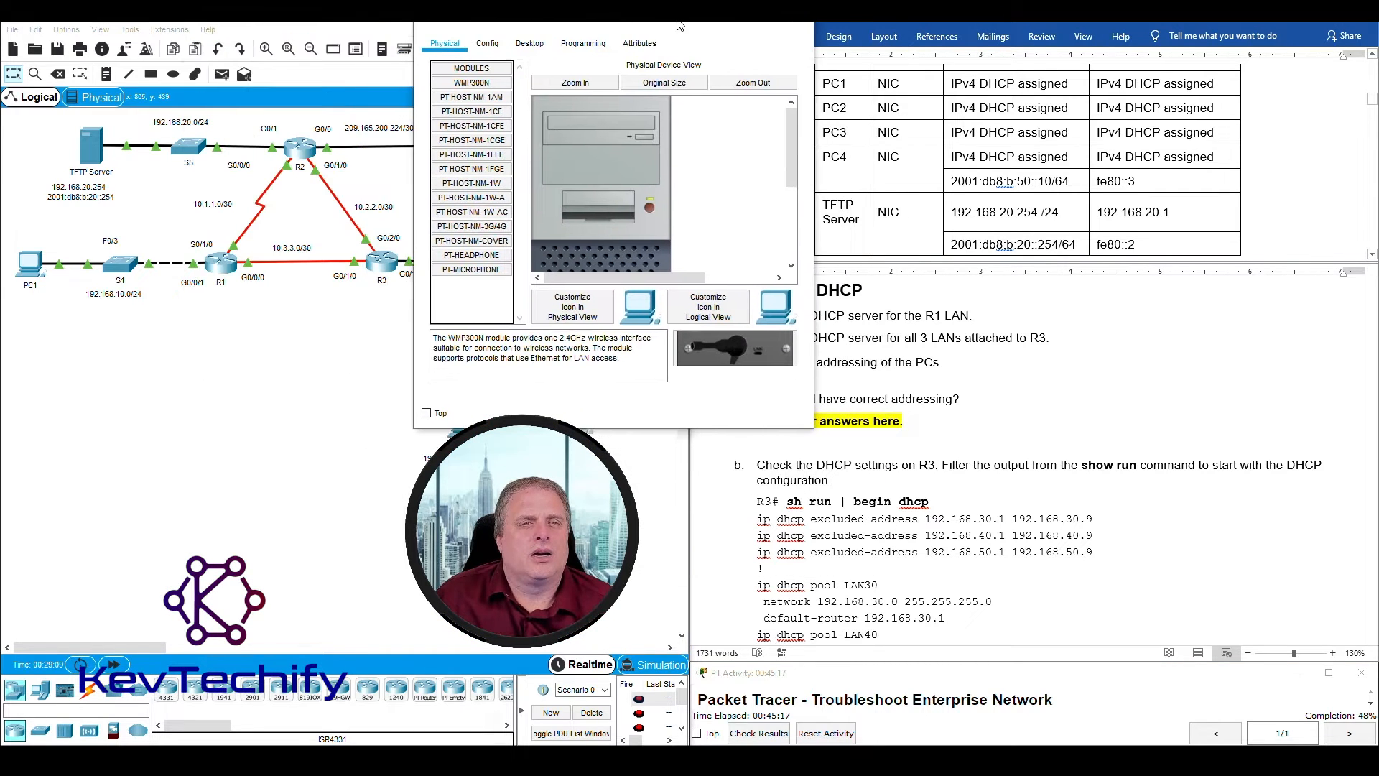
left_click(531, 45)
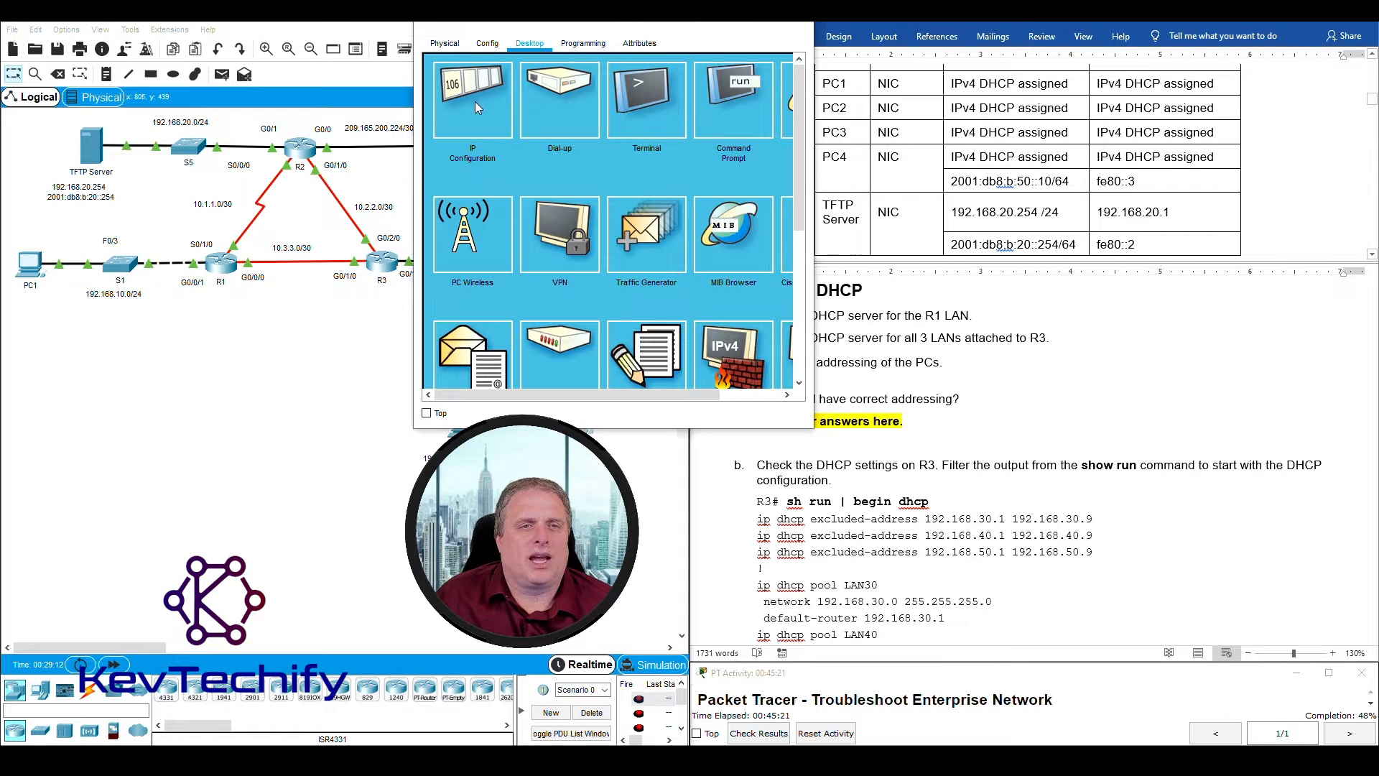
left_click(477, 98)
left_click_drag(639, 26, 690, 26)
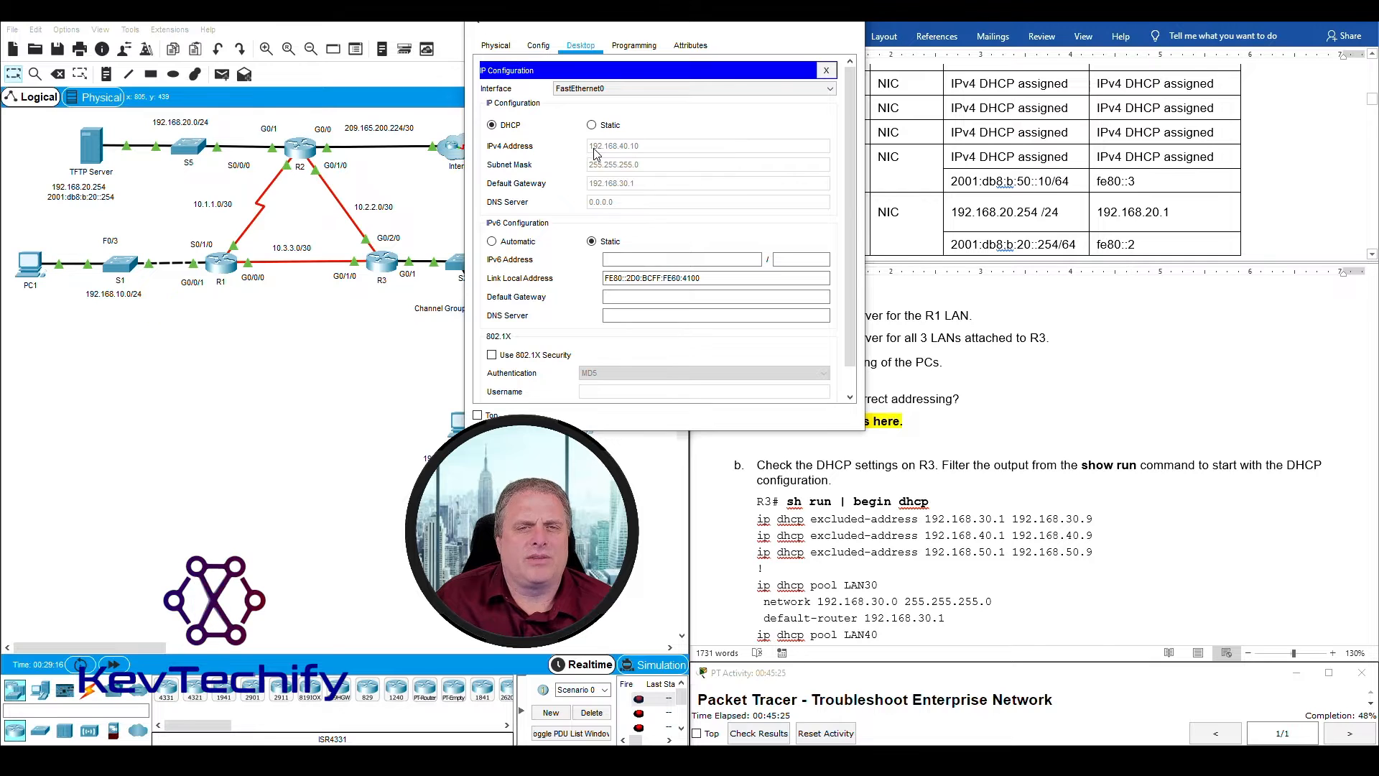
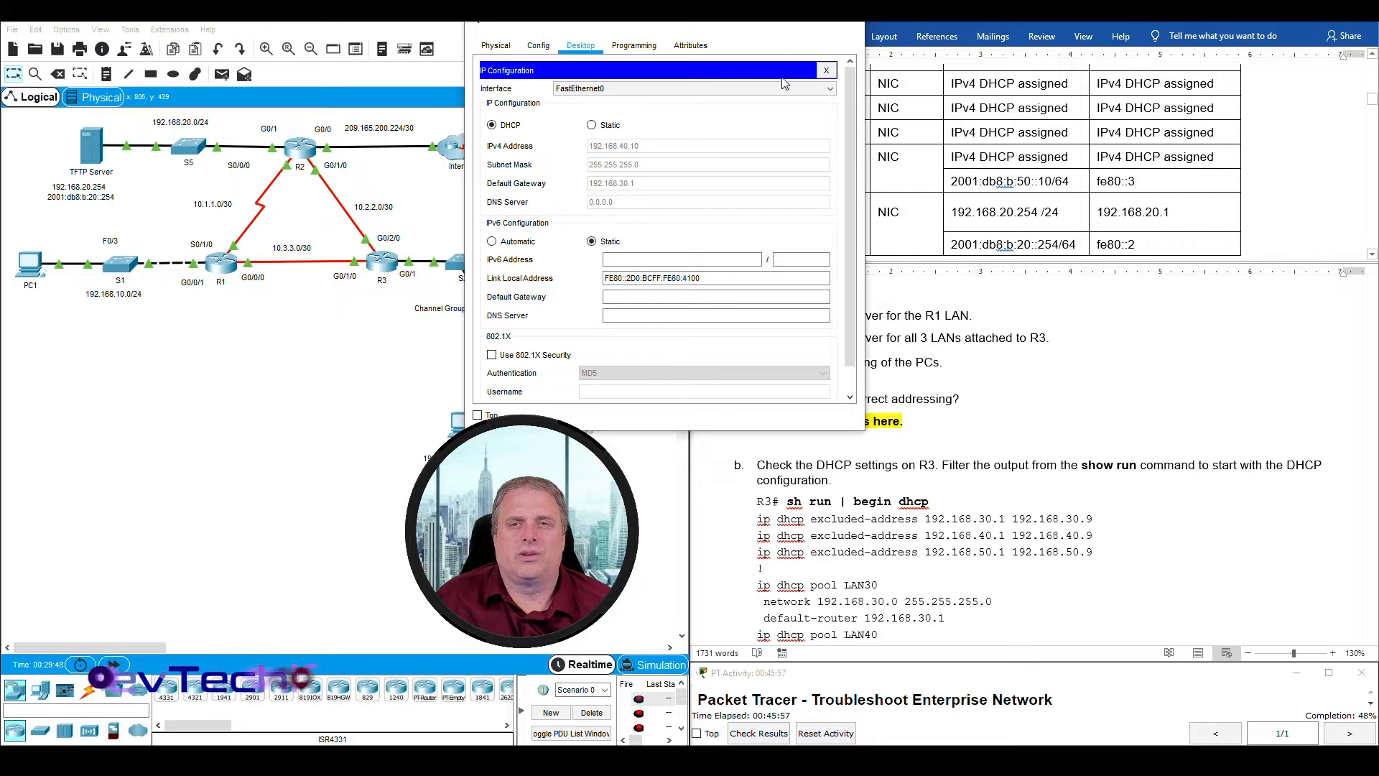
left_click(781, 21)
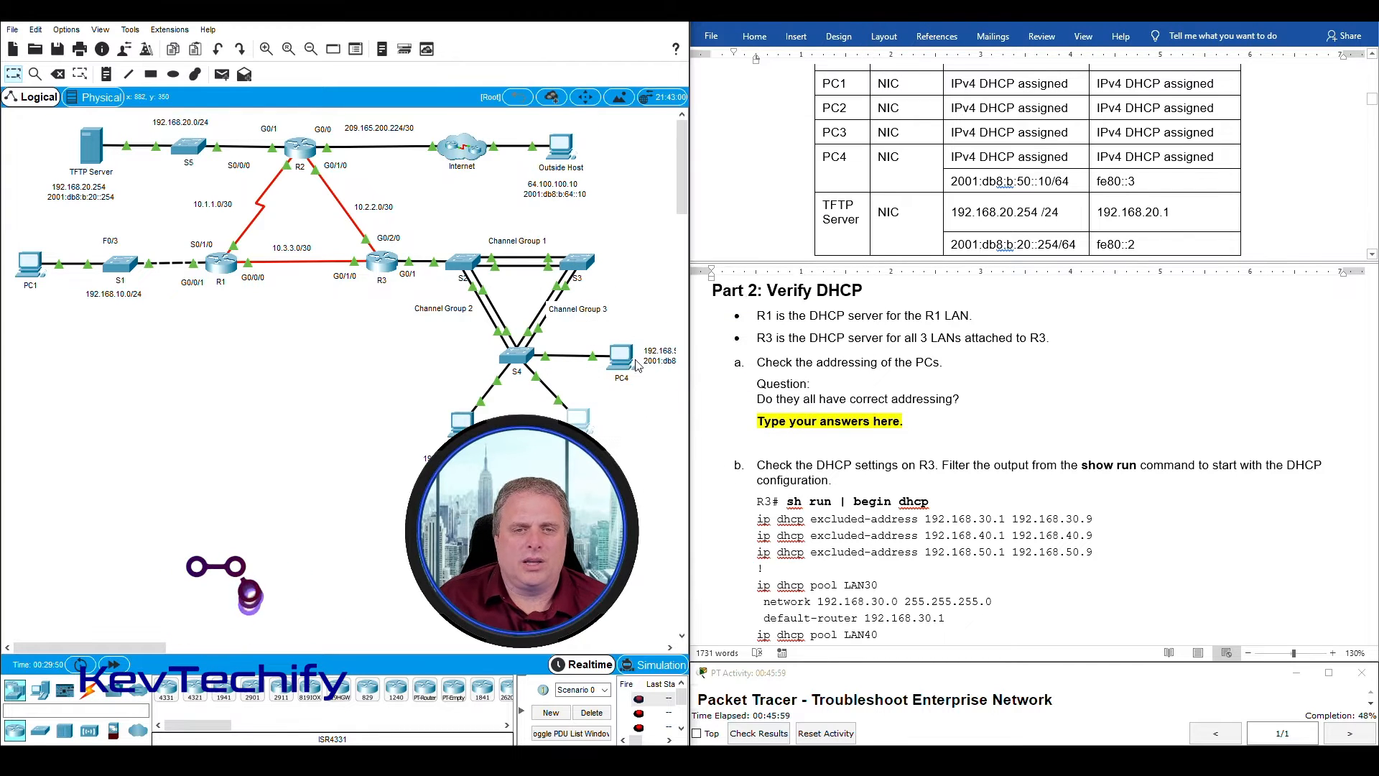
Step: Open PC4's IP Configuration and check its DHCP-assigned IPv4 settings and its static IPv6 address and gateway against the addressing table
left_click(623, 362)
left_click_drag(679, 169, 265, 22)
left_click(181, 46)
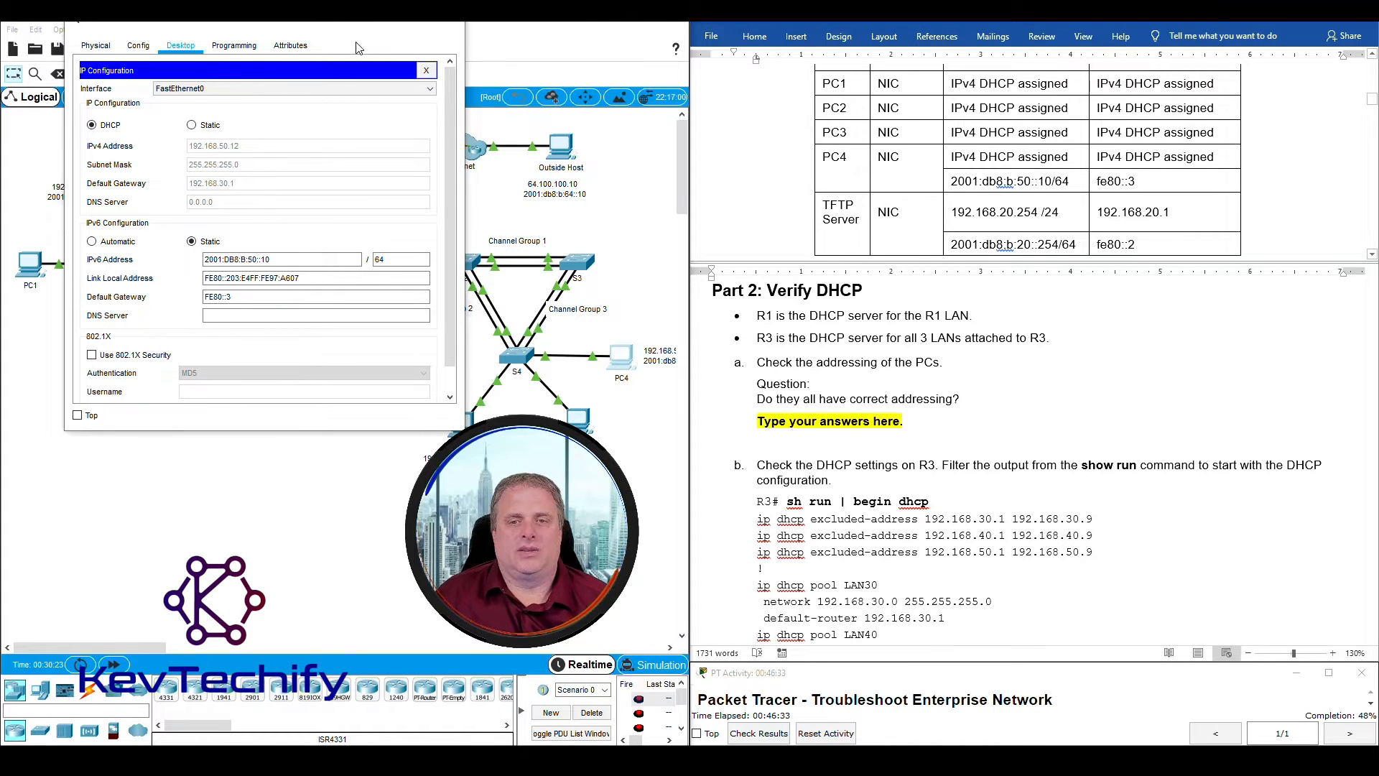
left_click(382, 22)
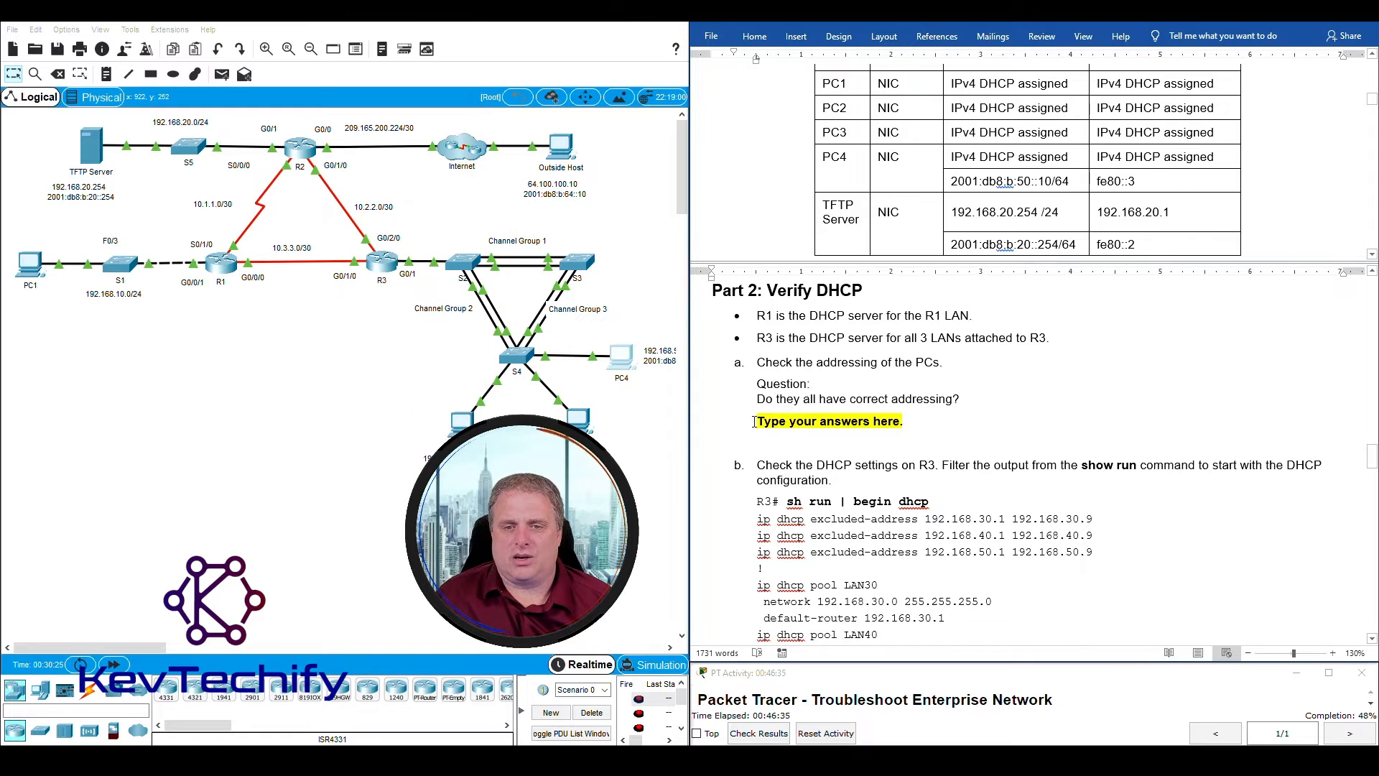
Step: Replace the answer placeholder under Part 2 step a with "No, PC3 and PC4 have incorrect default gateways."
triple_click(790, 421)
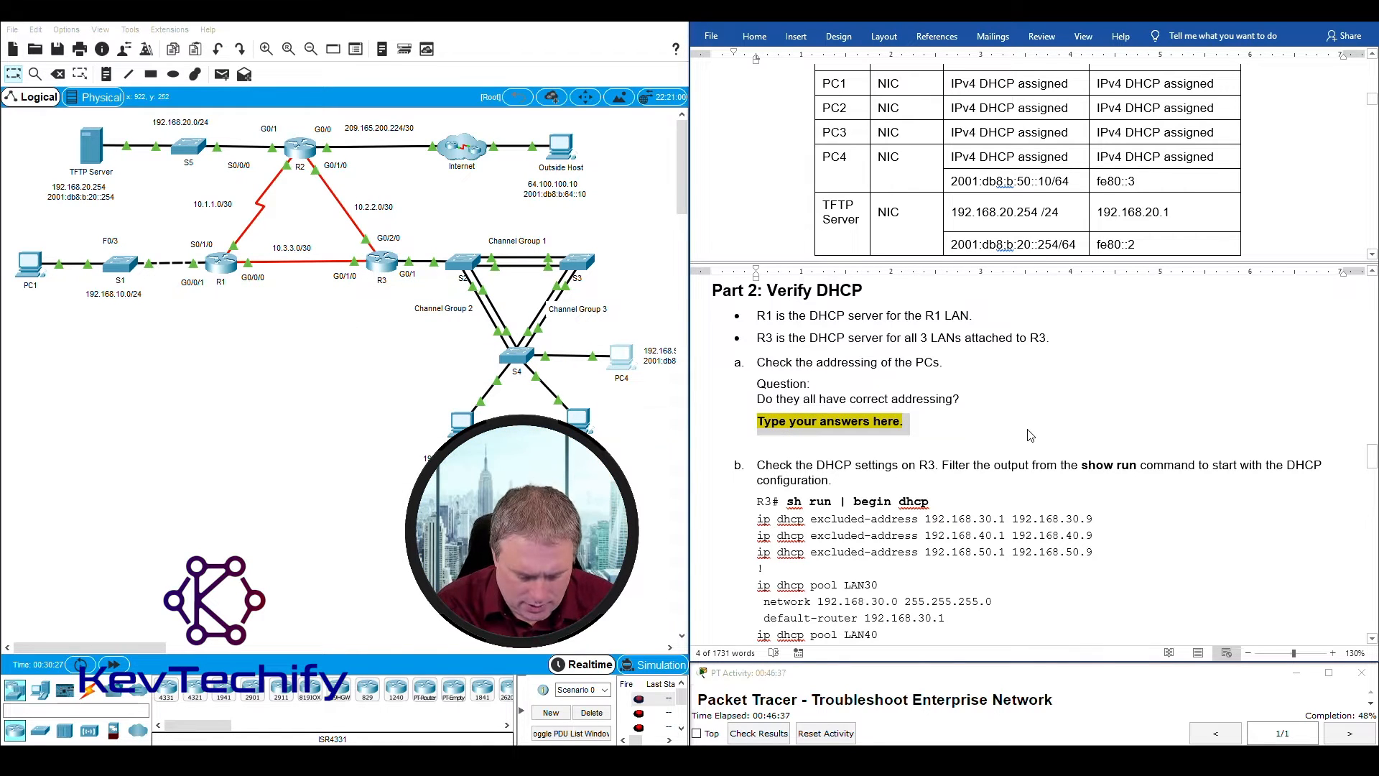
type("No, ")
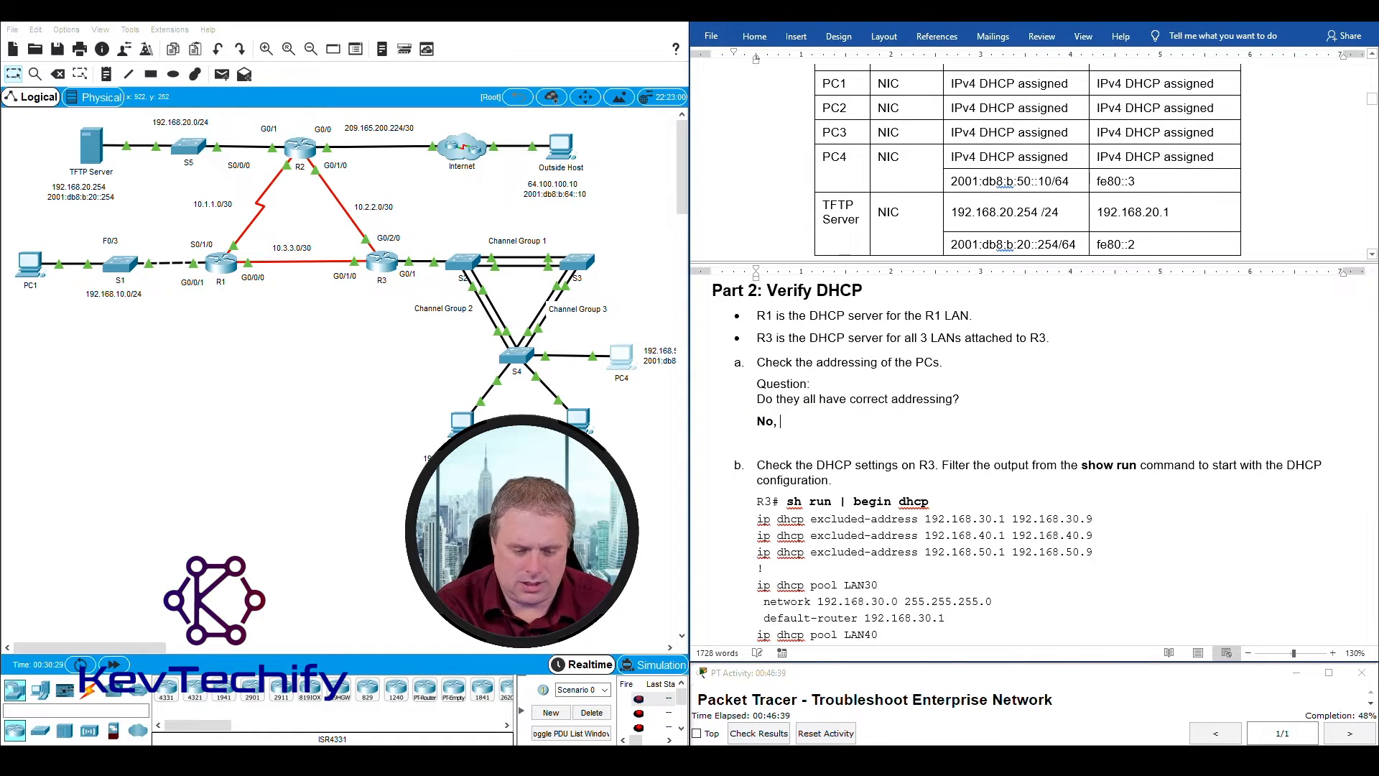
type("PC3 and PC")
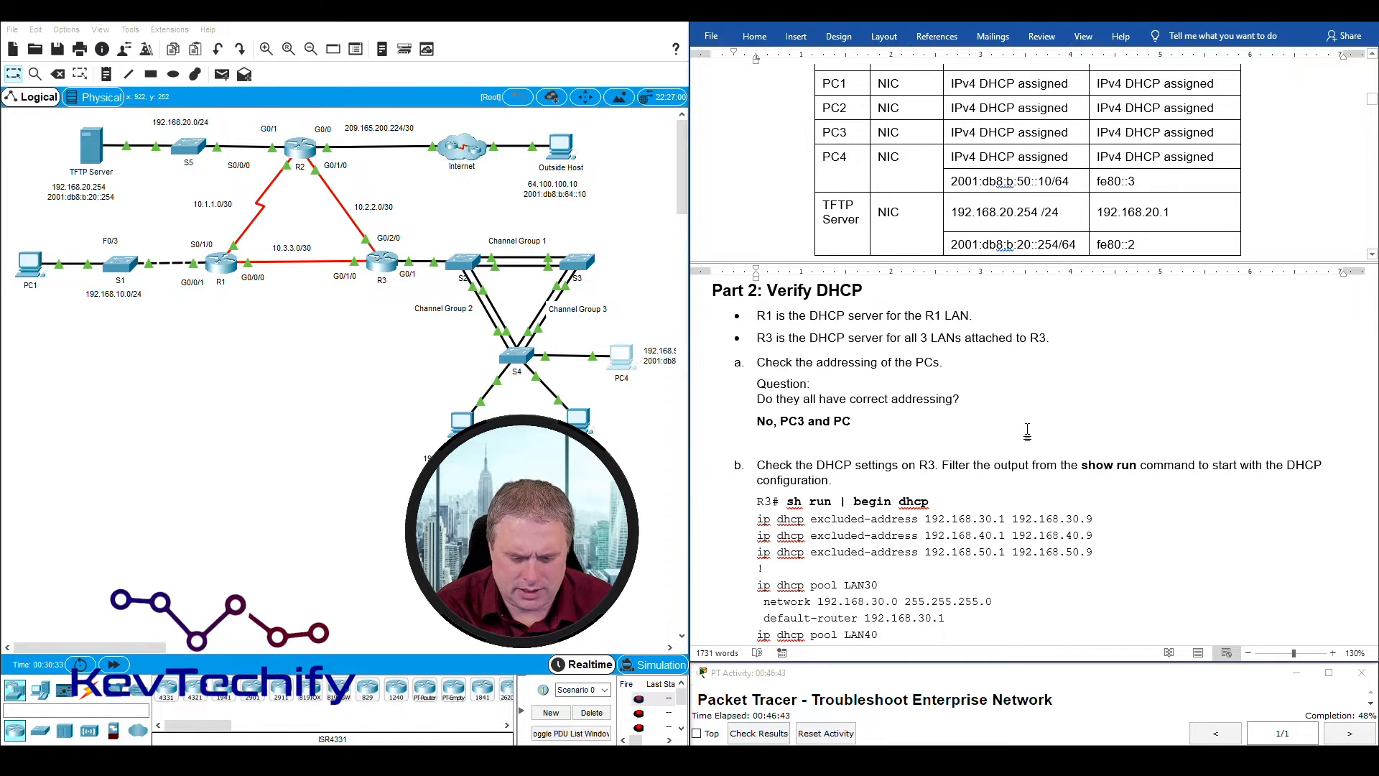
type("4 ha")
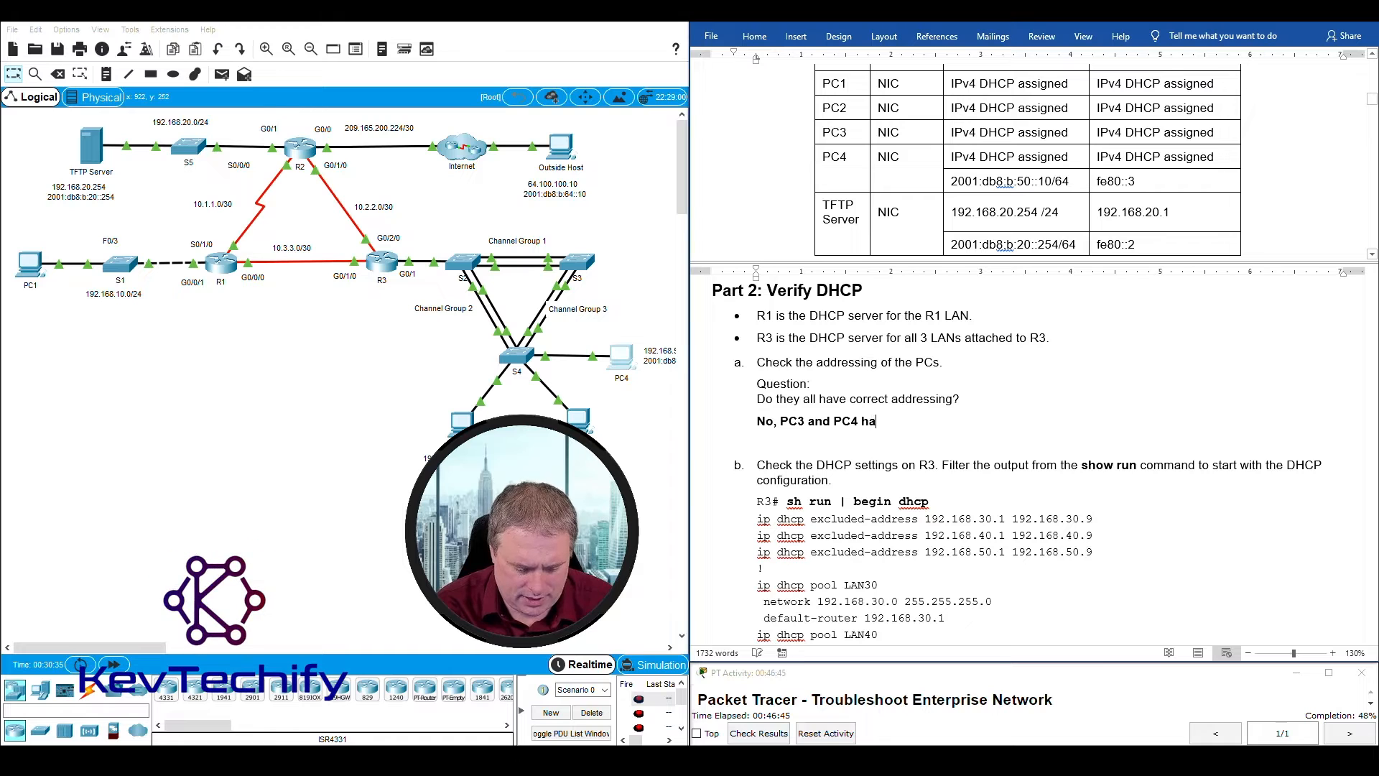
type("ve incorrect")
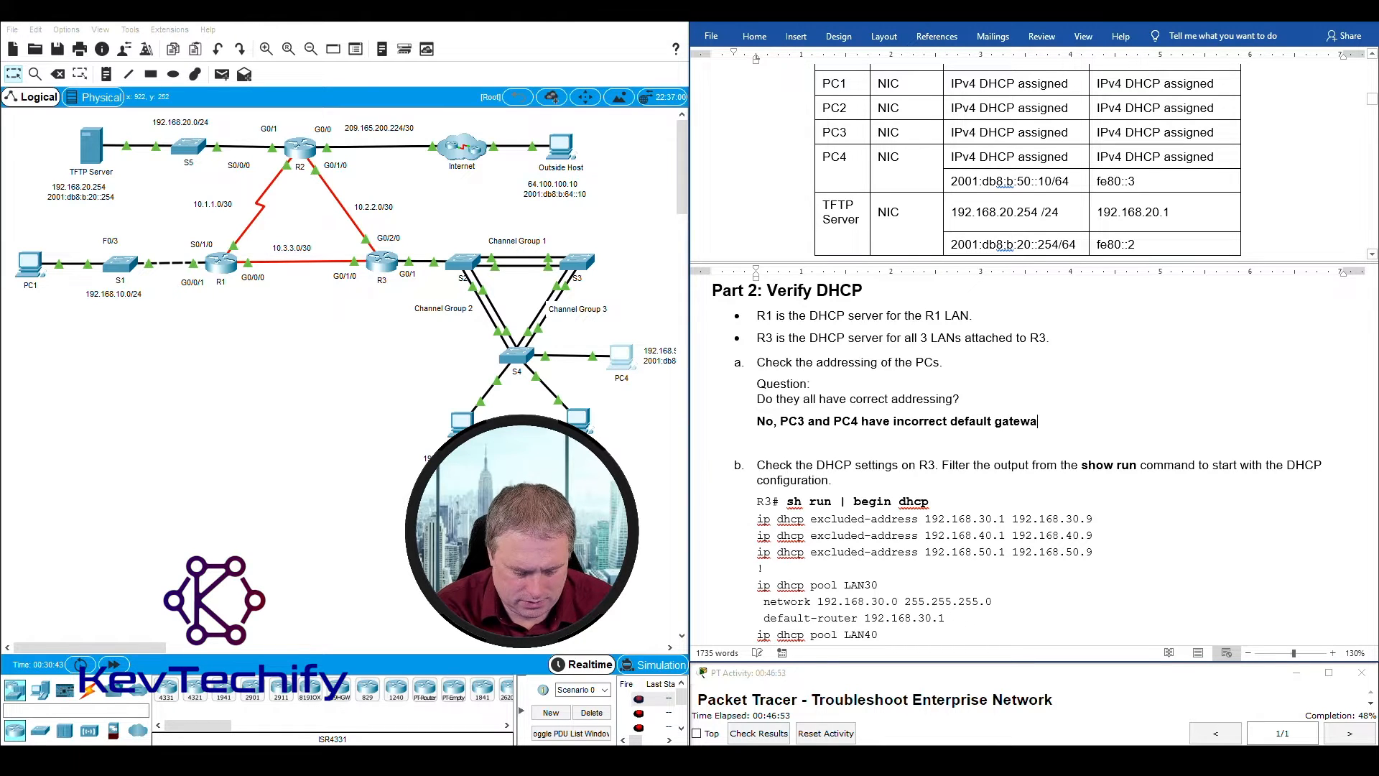
type("default gateways.")
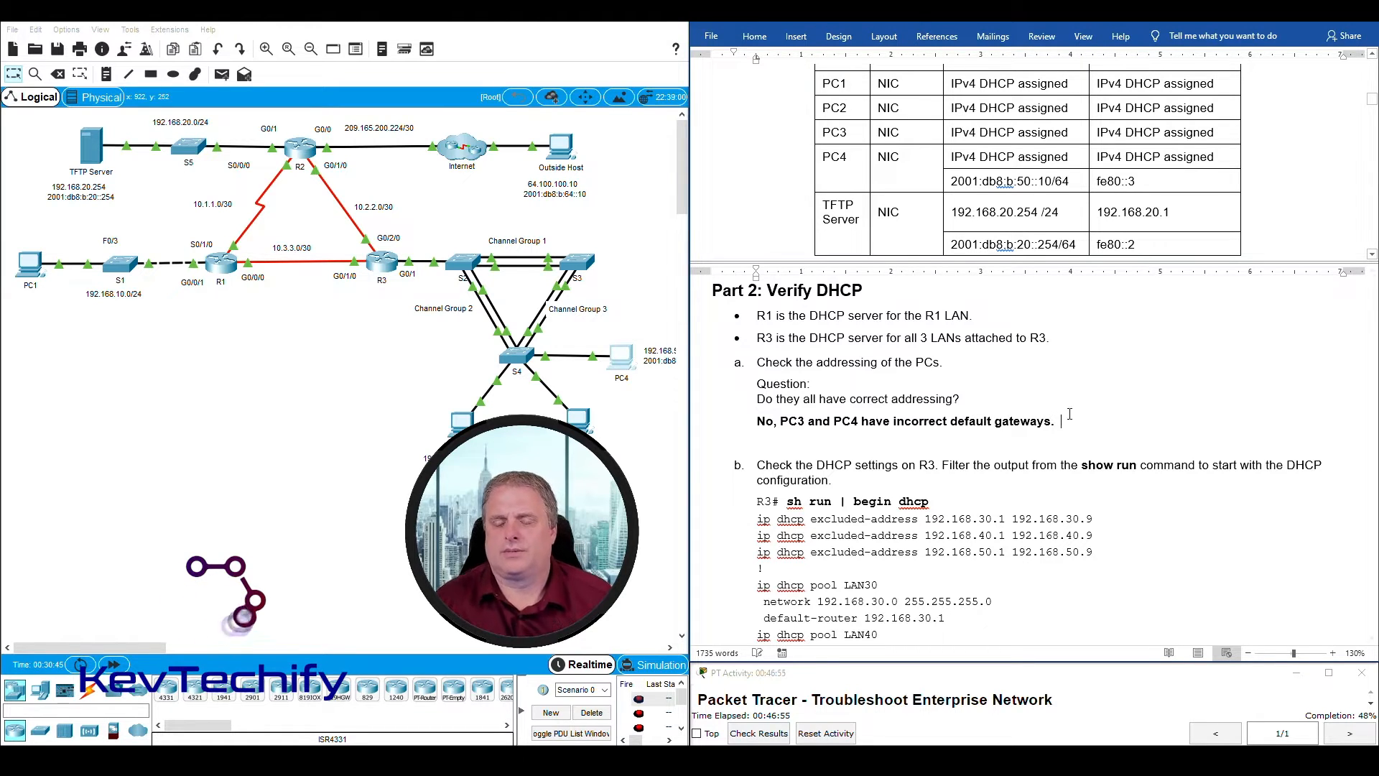
Step: Read Part 2 step b on checking R3's DHCP settings and filtering the show run output
scroll(1025, 448, "down", 3)
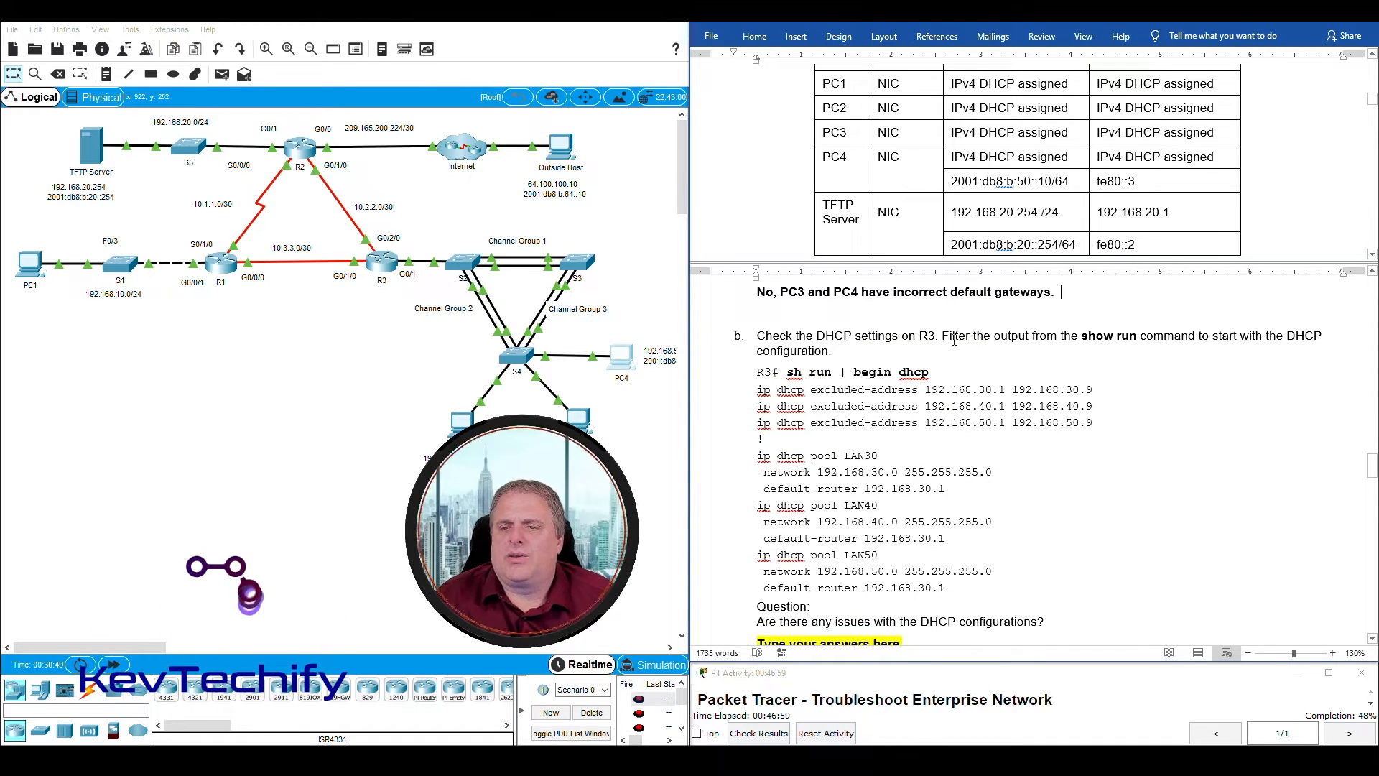
mouse_move(963, 335)
left_mouse_down()
mouse_move(1309, 336)
mouse_move(967, 357)
left_mouse_up()
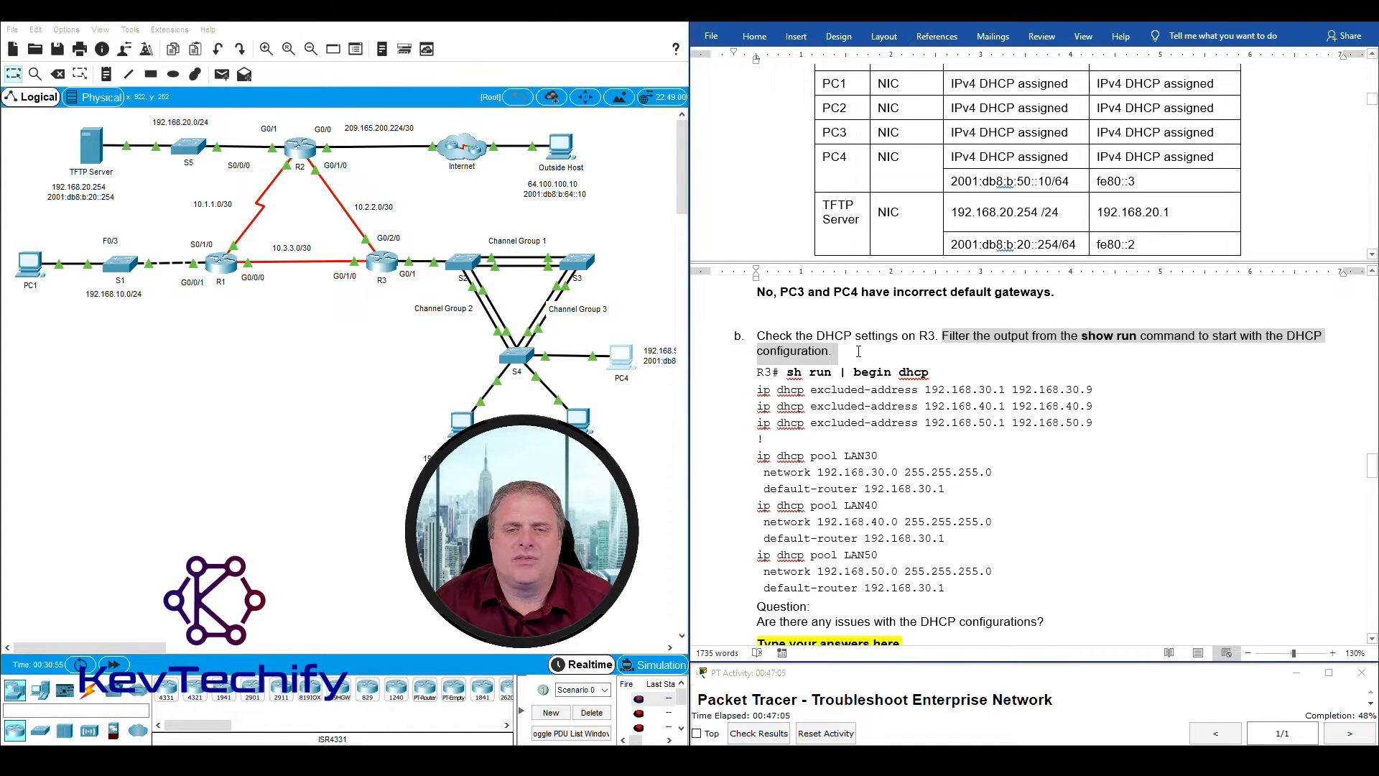
left_click_drag(860, 351, 859, 351)
Step: Open R3's command line and enter privileged EXEC mode with en
left_click(381, 261)
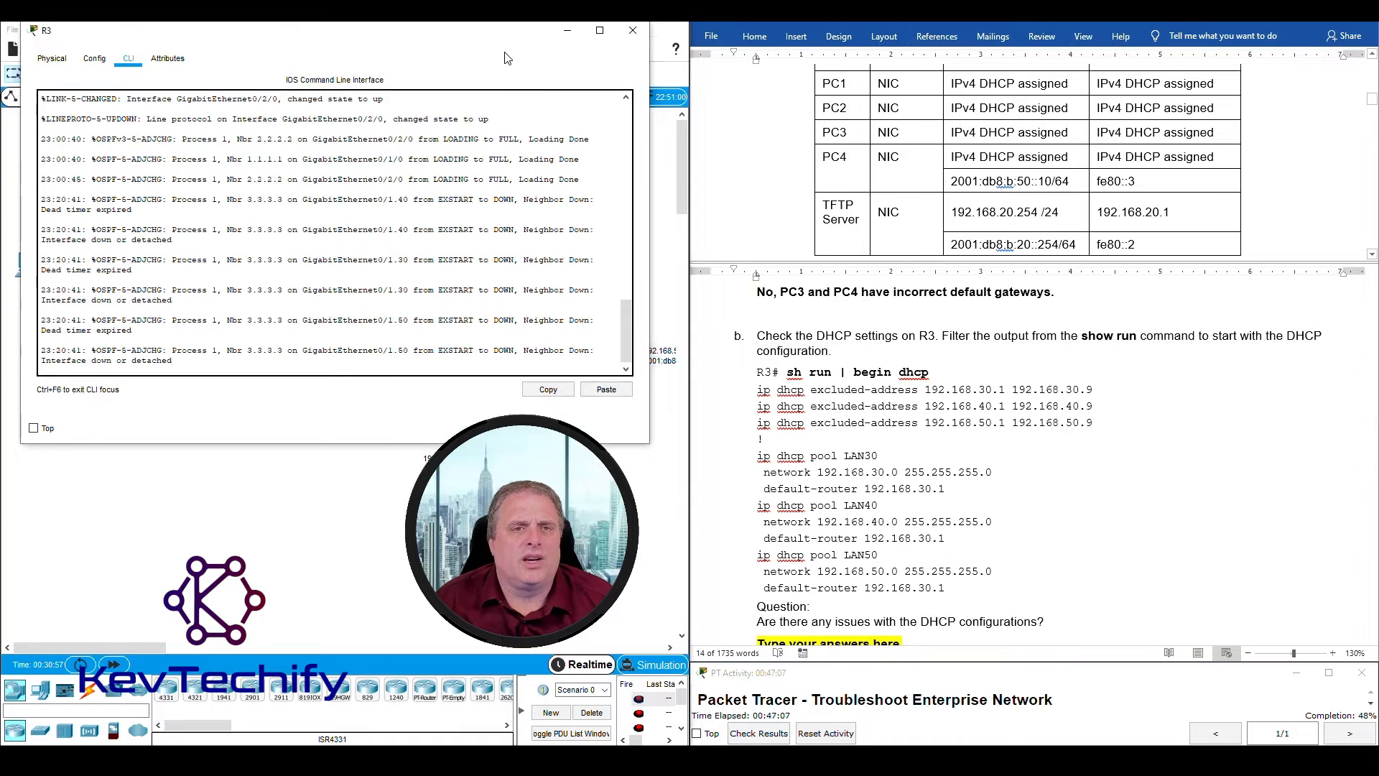
key("Return")
key("Return")
key("Return")
key("Return")
key("Return")
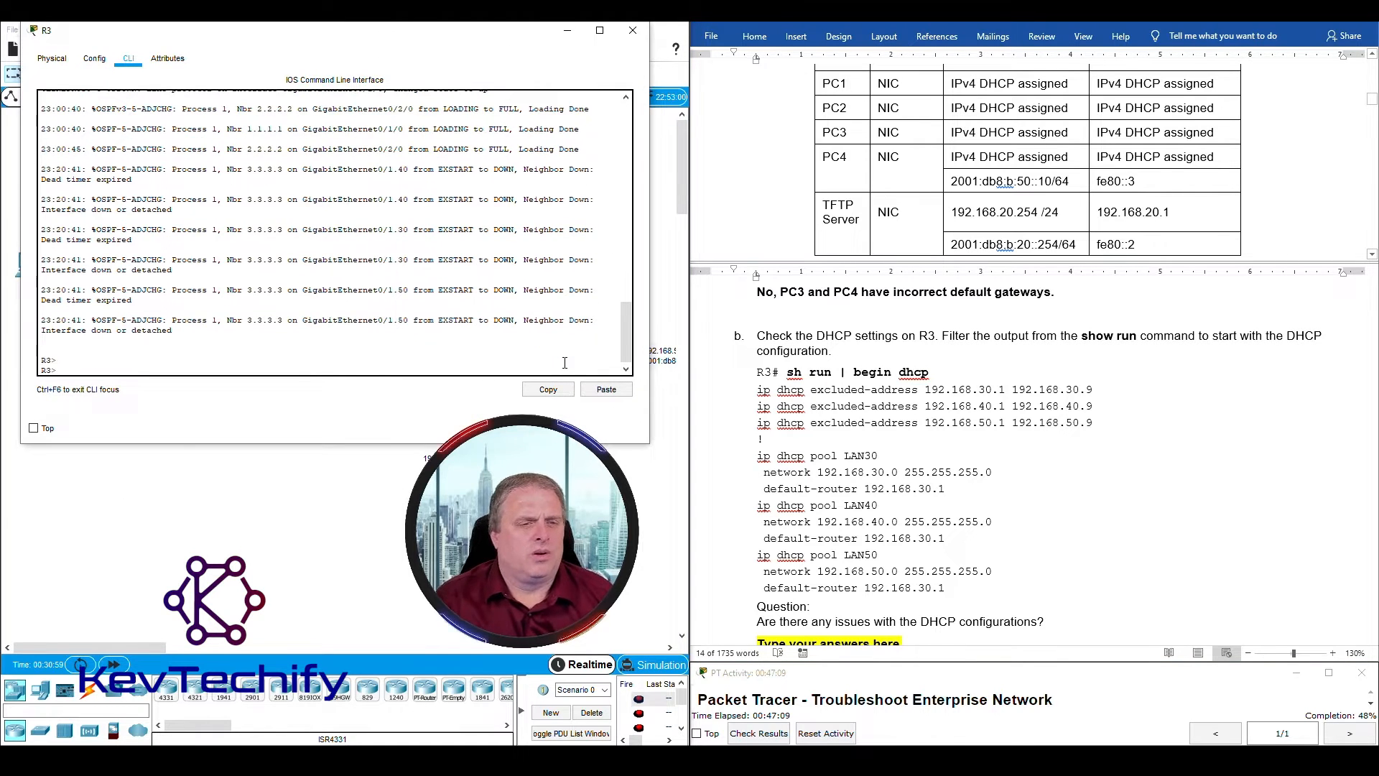
type("en")
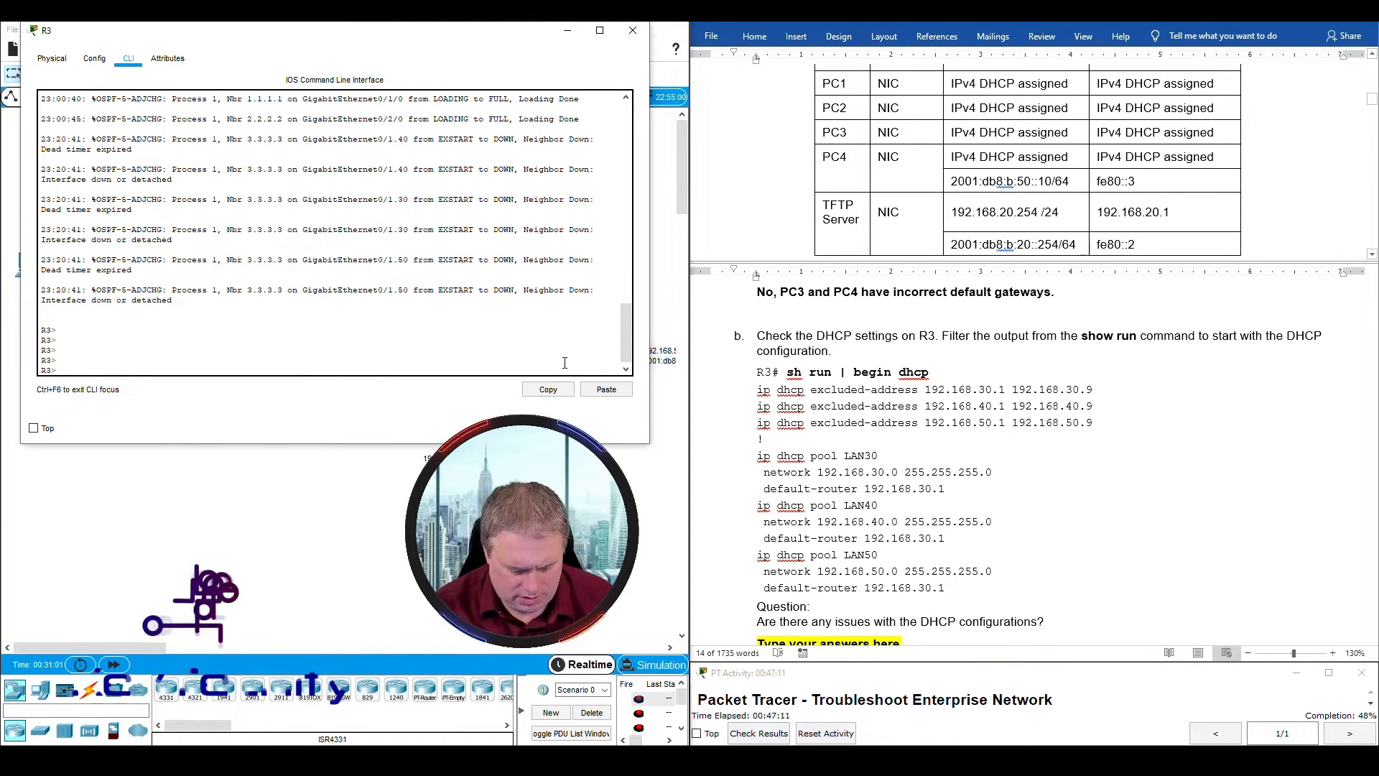
key("Return")
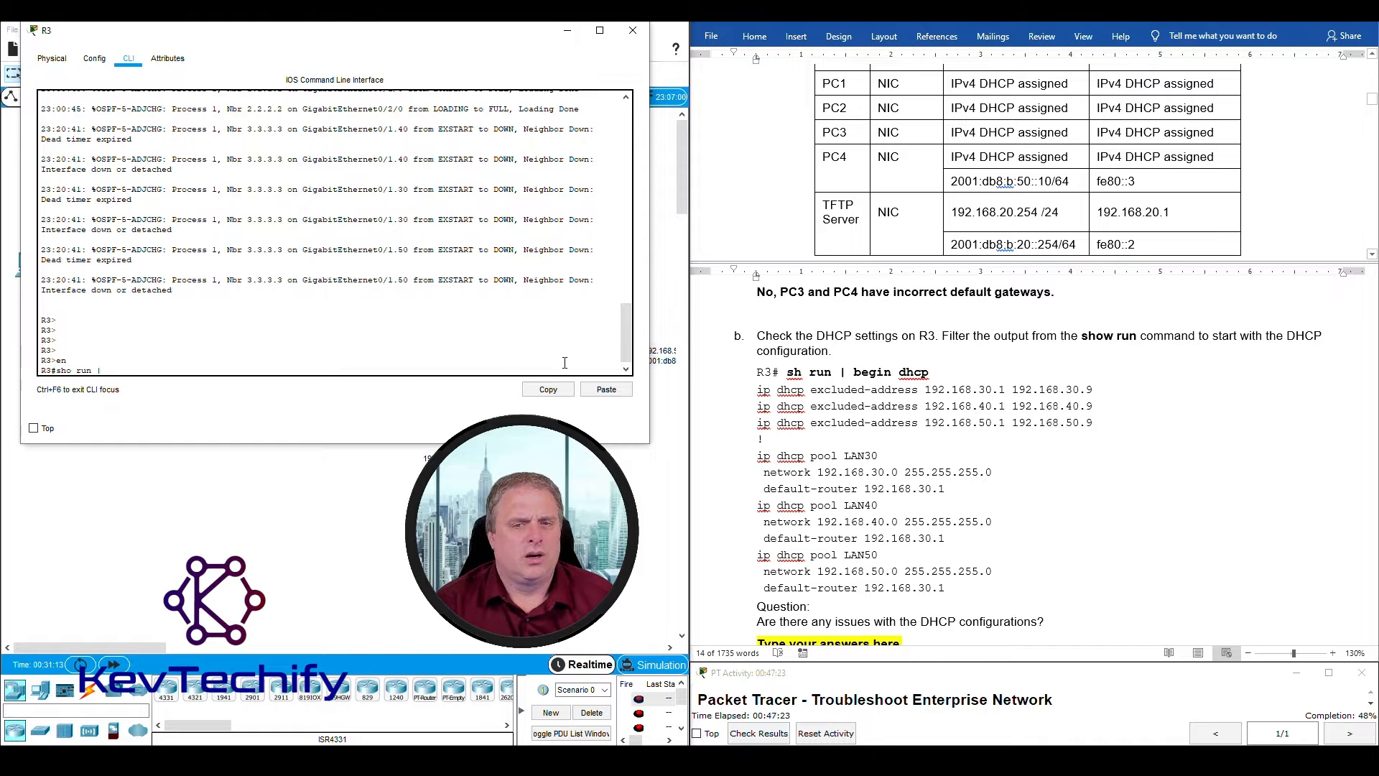
Step: Display R3's running configuration starting at the DHCP section with sho run | begin dhcp, and return to the prompt
type("eg")
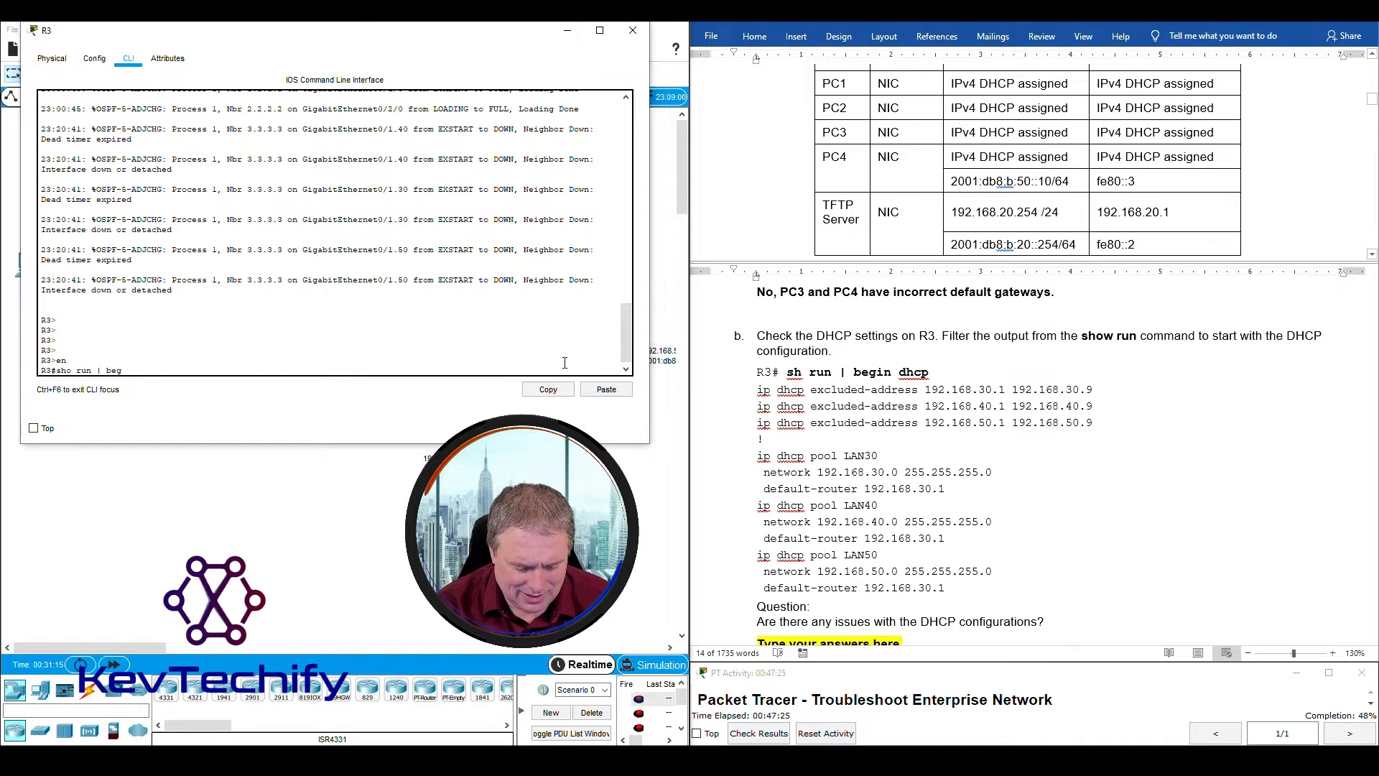
type("in dhcp")
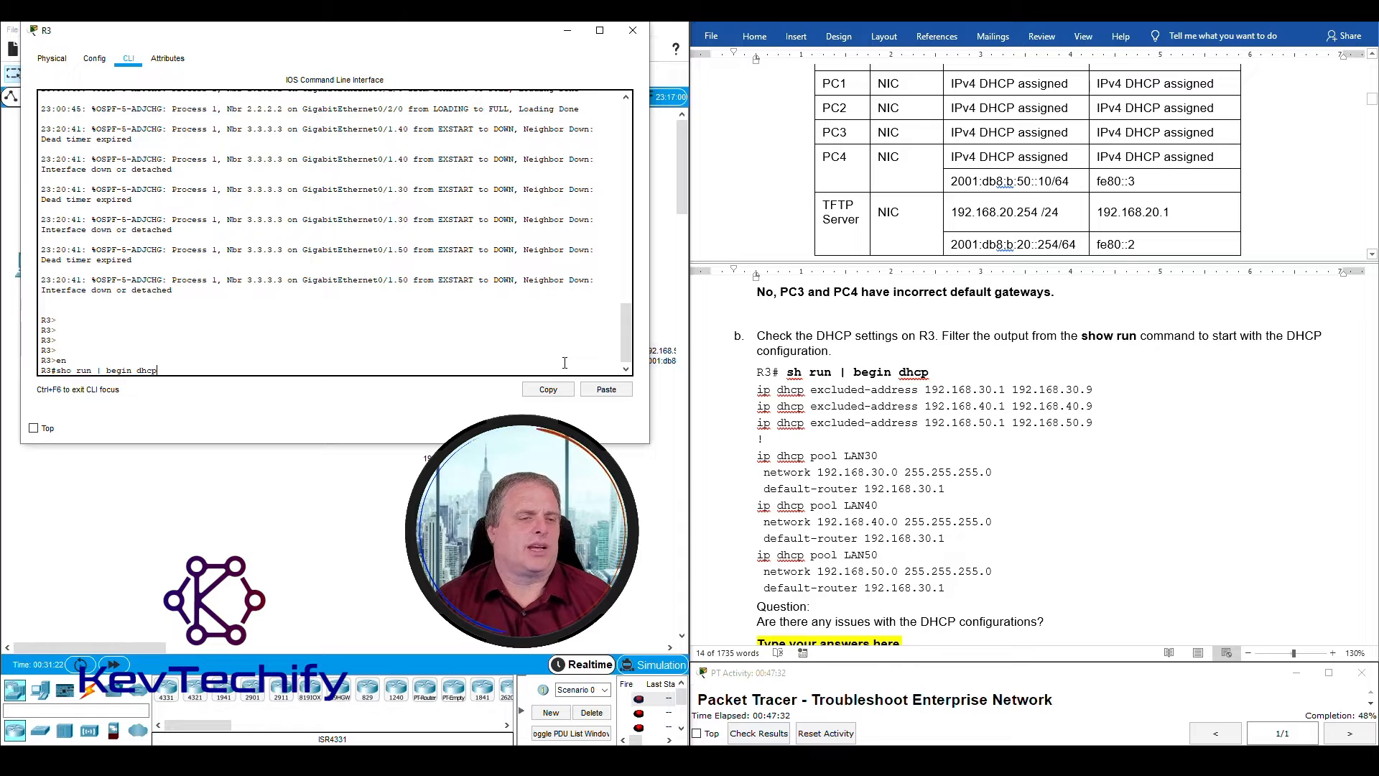
key("Return")
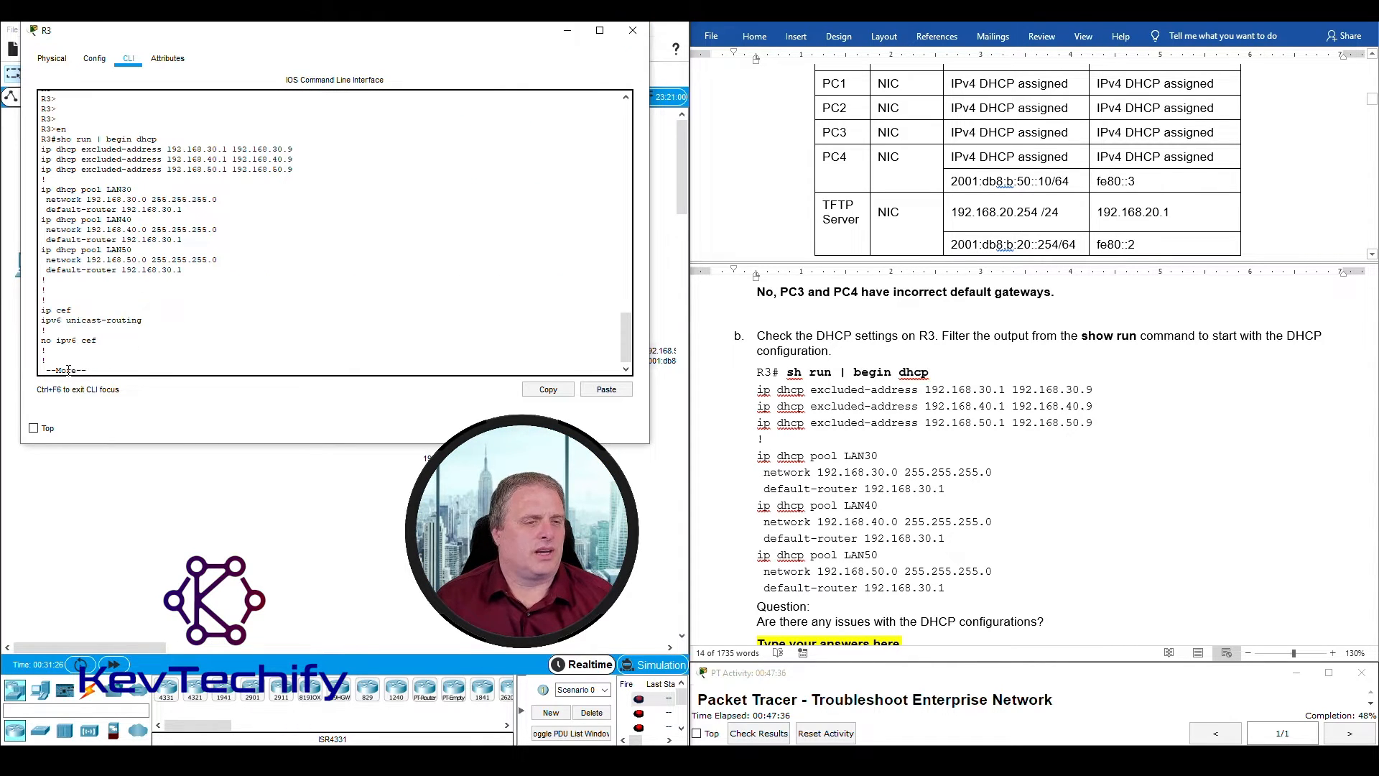
key("space")
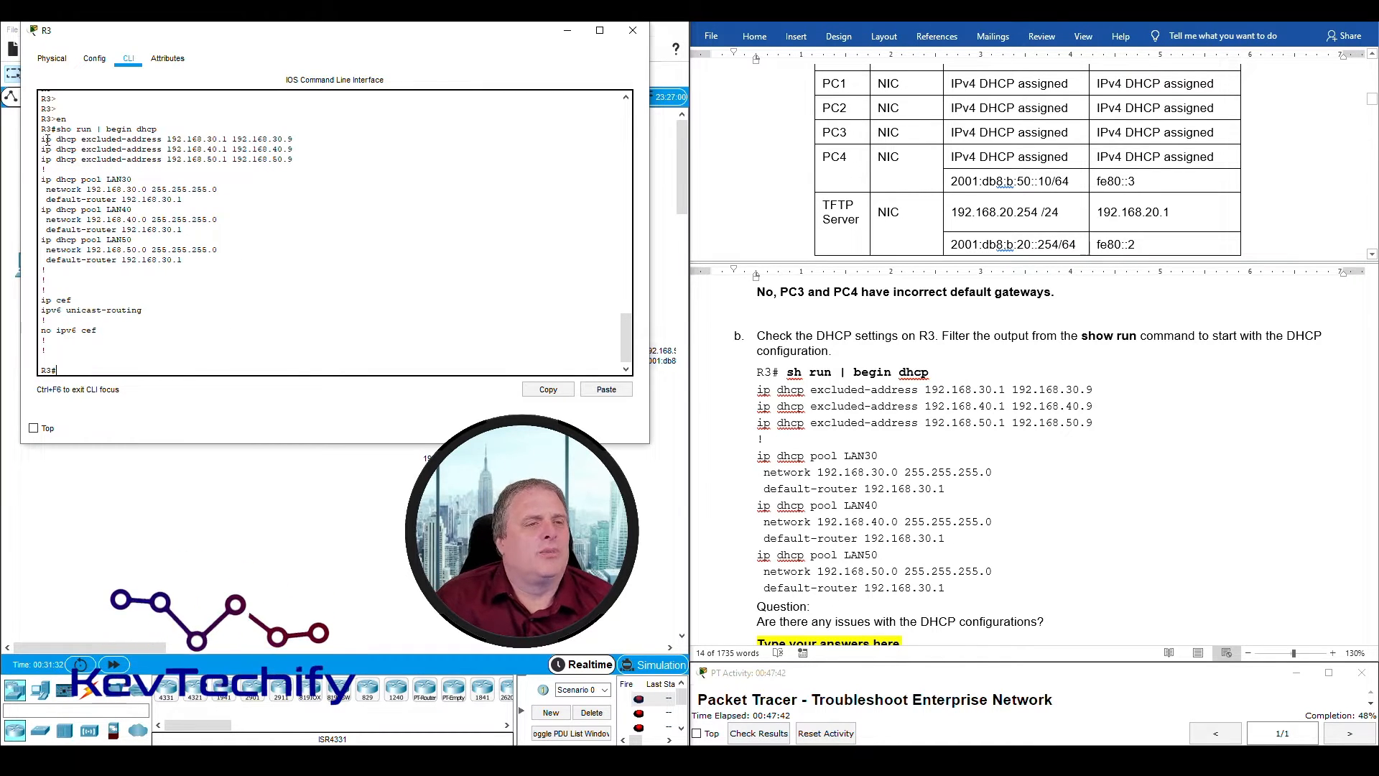
Step: Check the three DHCP excluded-address ranges for the 30, 40 and 50 networks in R3's output
left_click_drag(42, 139, 293, 140)
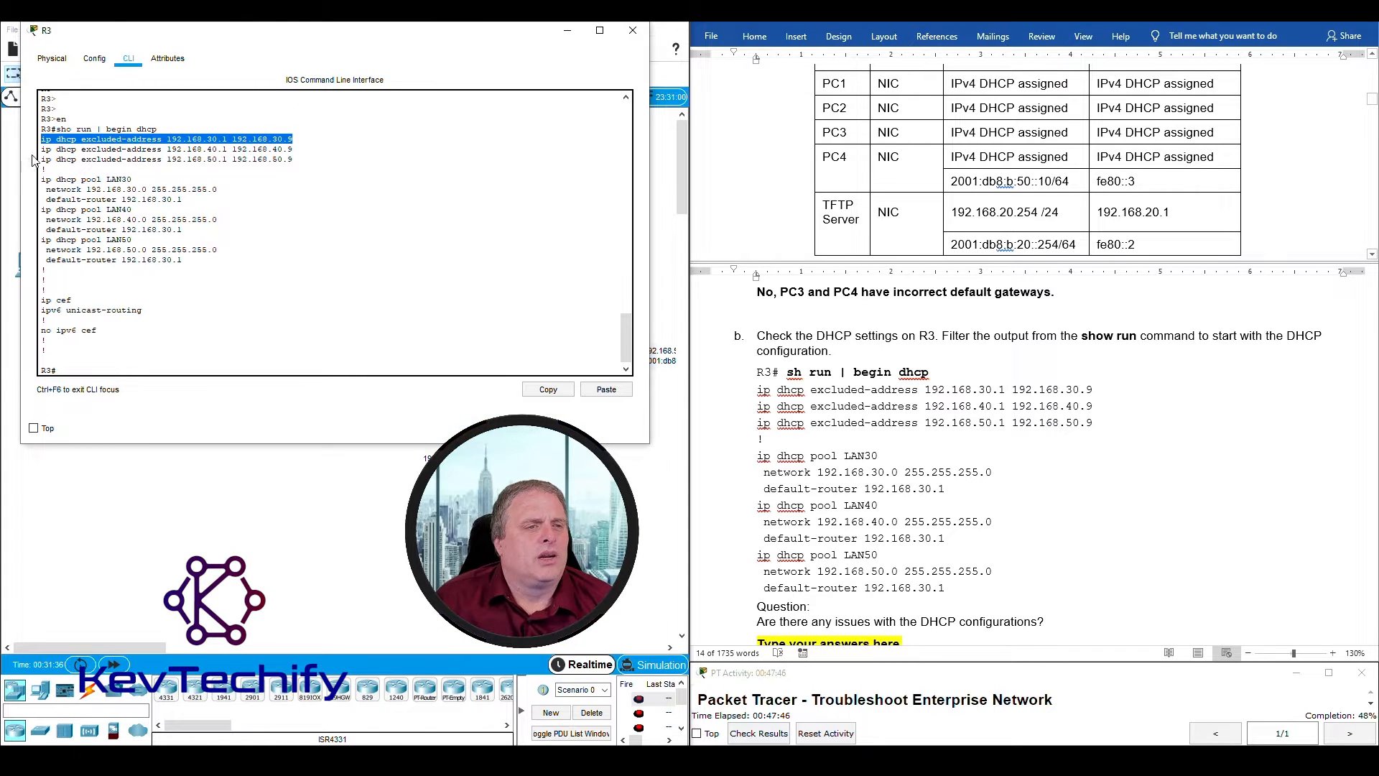
left_click_drag(43, 148, 280, 149)
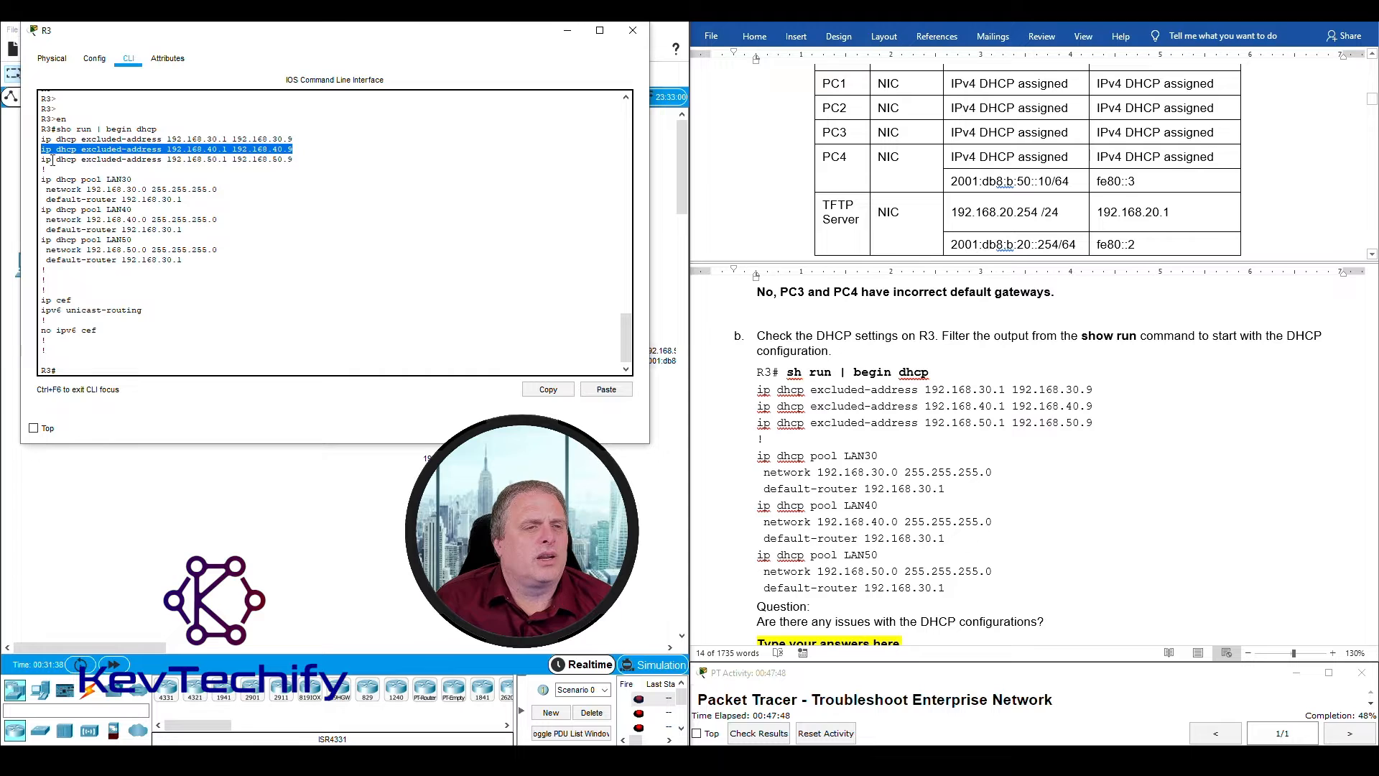
left_click(233, 153)
left_click_drag(306, 152, 311, 158)
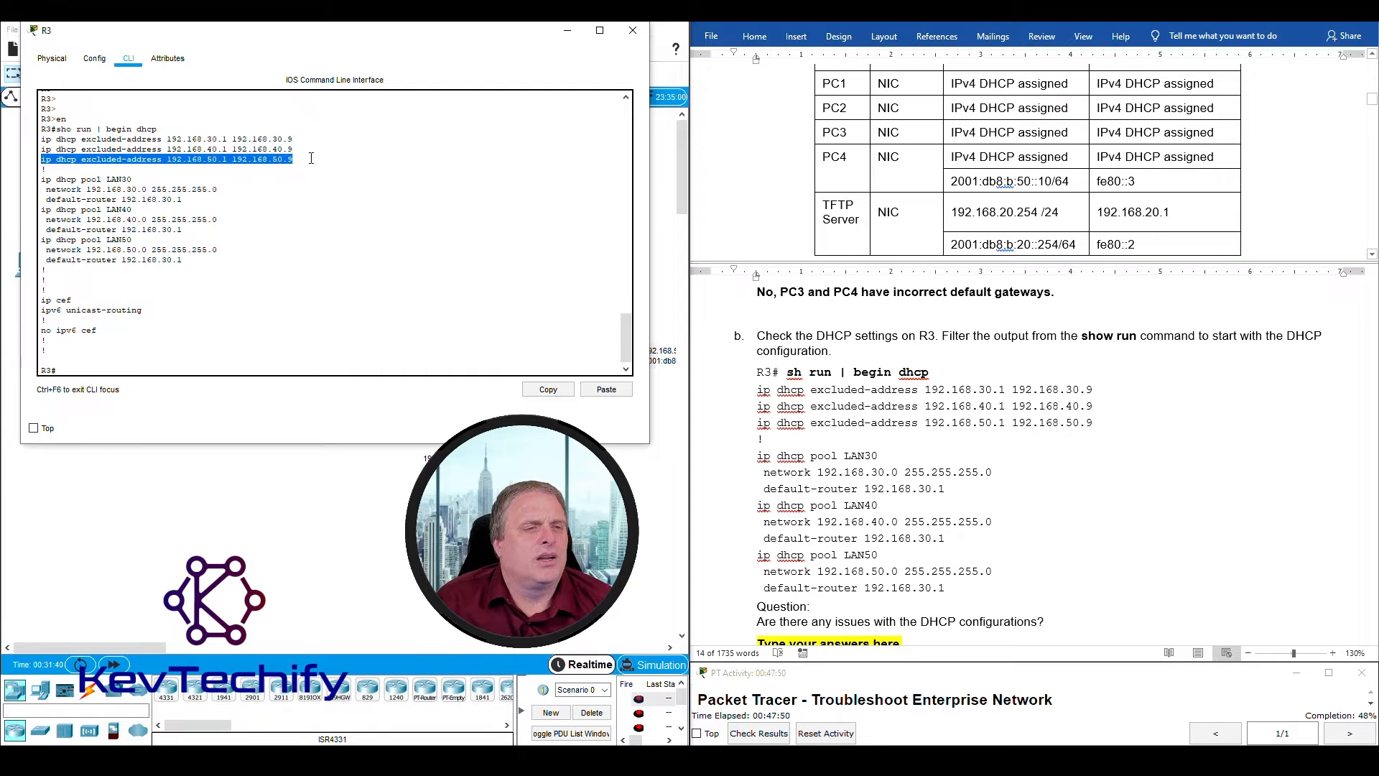
Step: Check the name and network statement of R3's LAN30 DHCP pool
left_click_drag(42, 181, 138, 180)
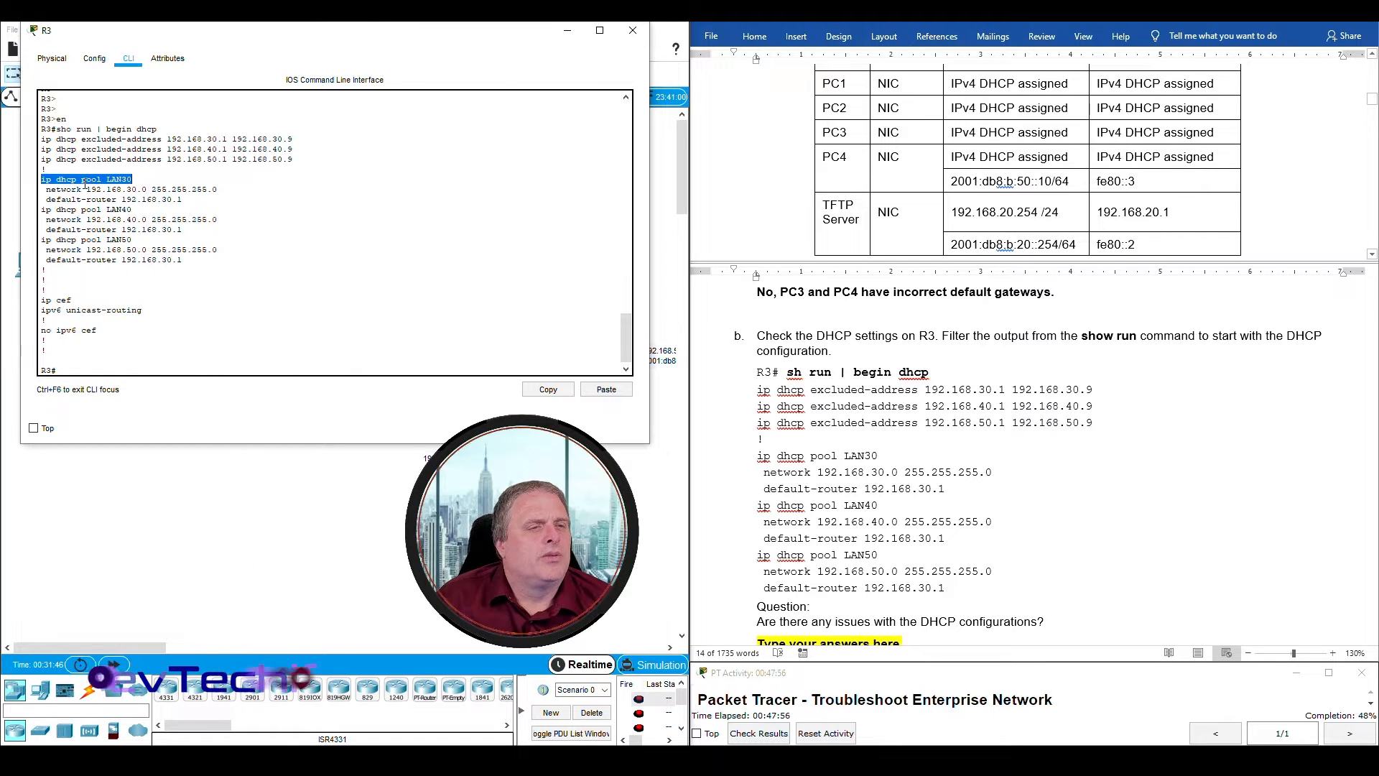
left_click(107, 178)
left_click_drag(108, 180, 133, 180)
left_click(41, 189)
left_click_drag(49, 190, 218, 189)
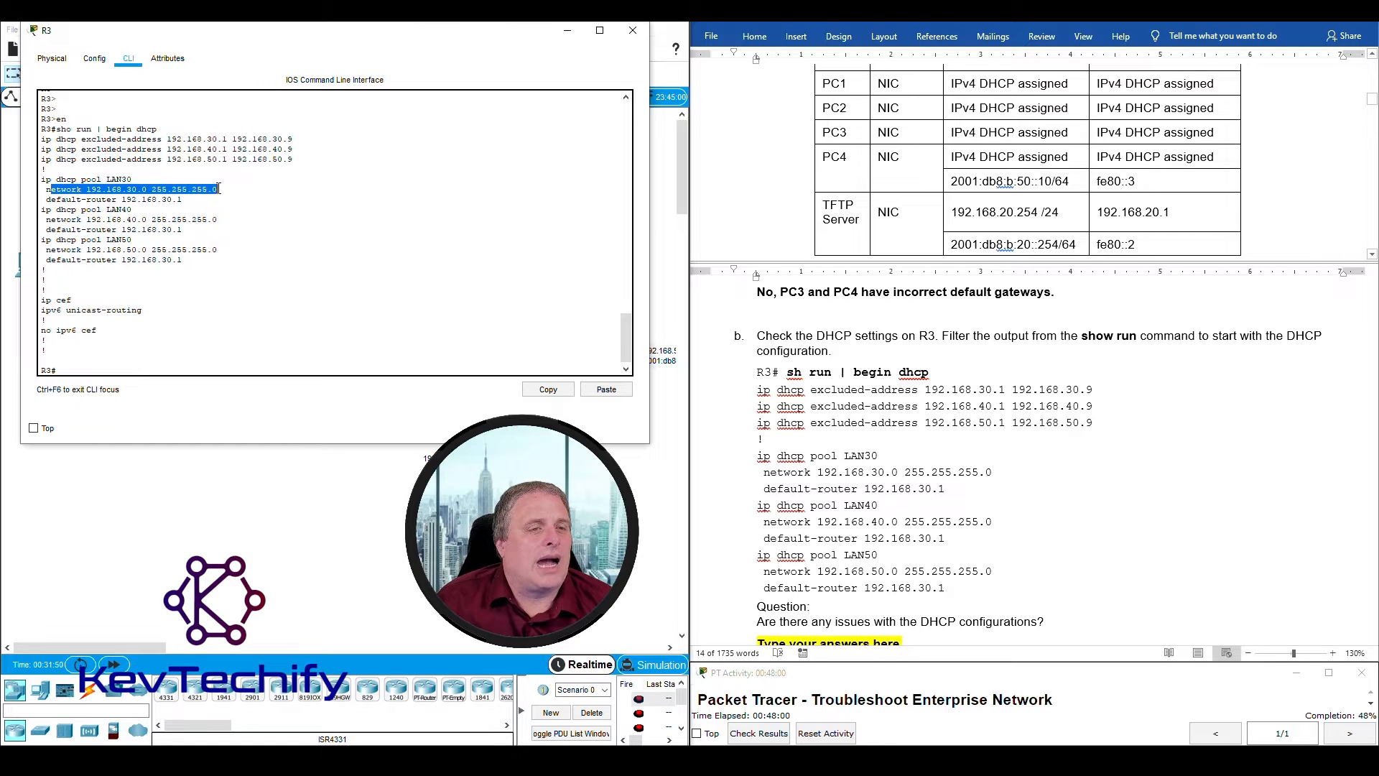
Step: Compare the LAN30 DHCP pool's default router with its network statement and the 30 network's excluded-address range in R3's output
left_click_drag(44, 140, 289, 144)
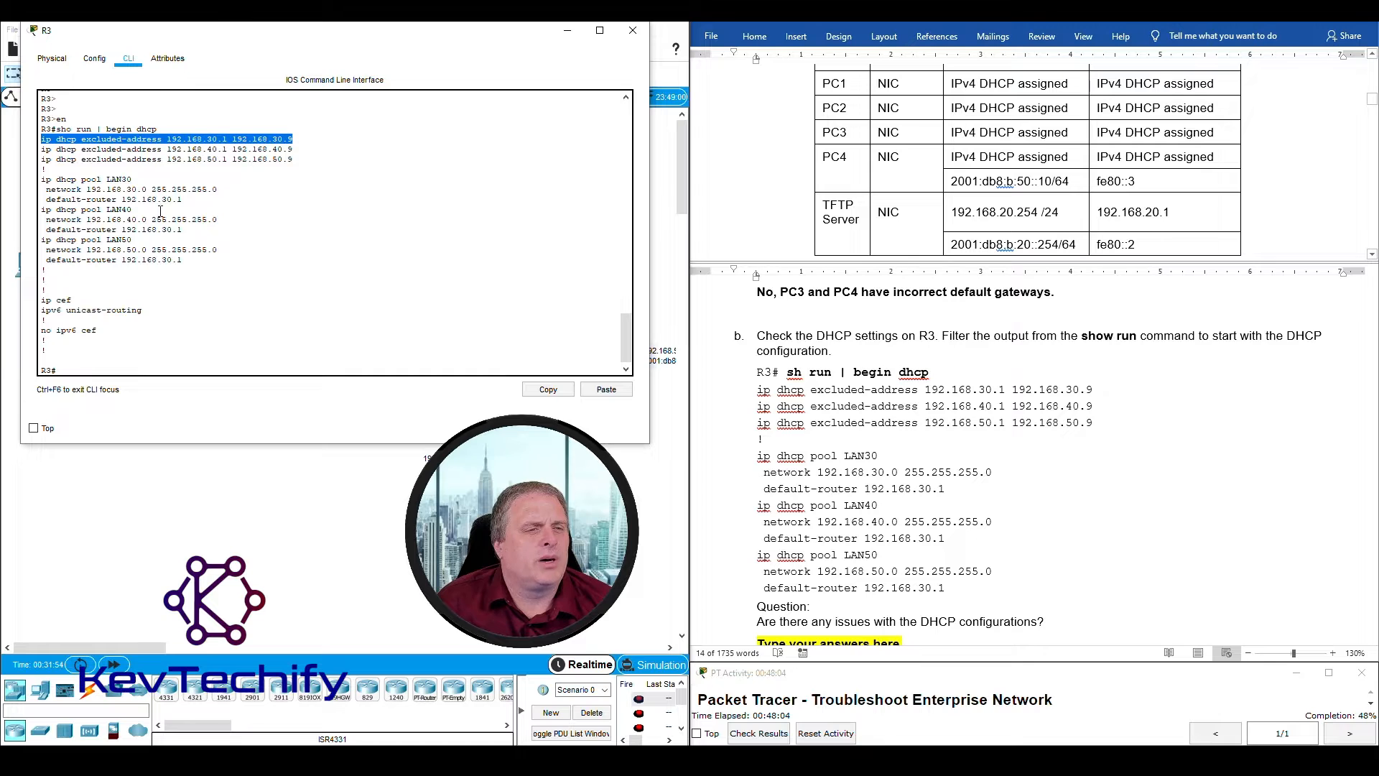
left_click_drag(46, 199, 182, 200)
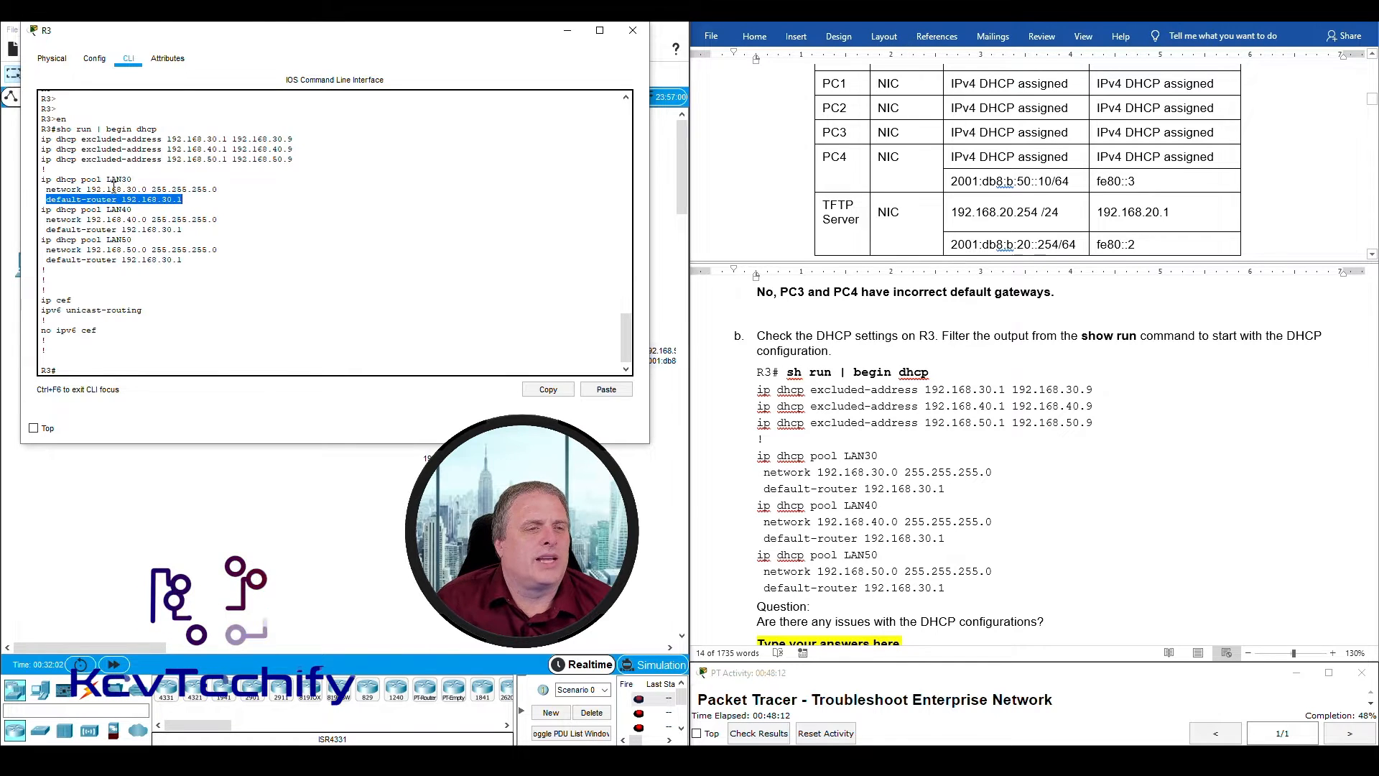
left_click_drag(87, 189, 156, 202)
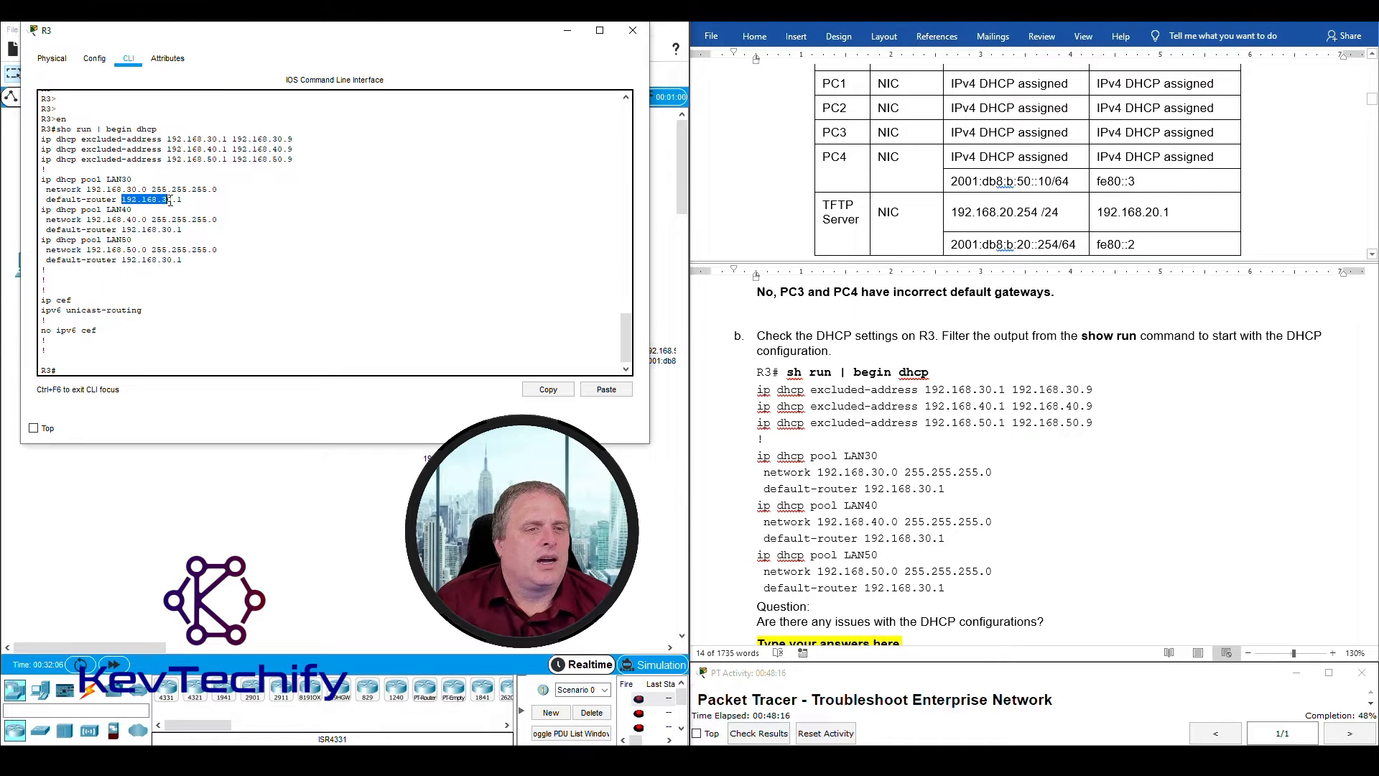
left_click(136, 210)
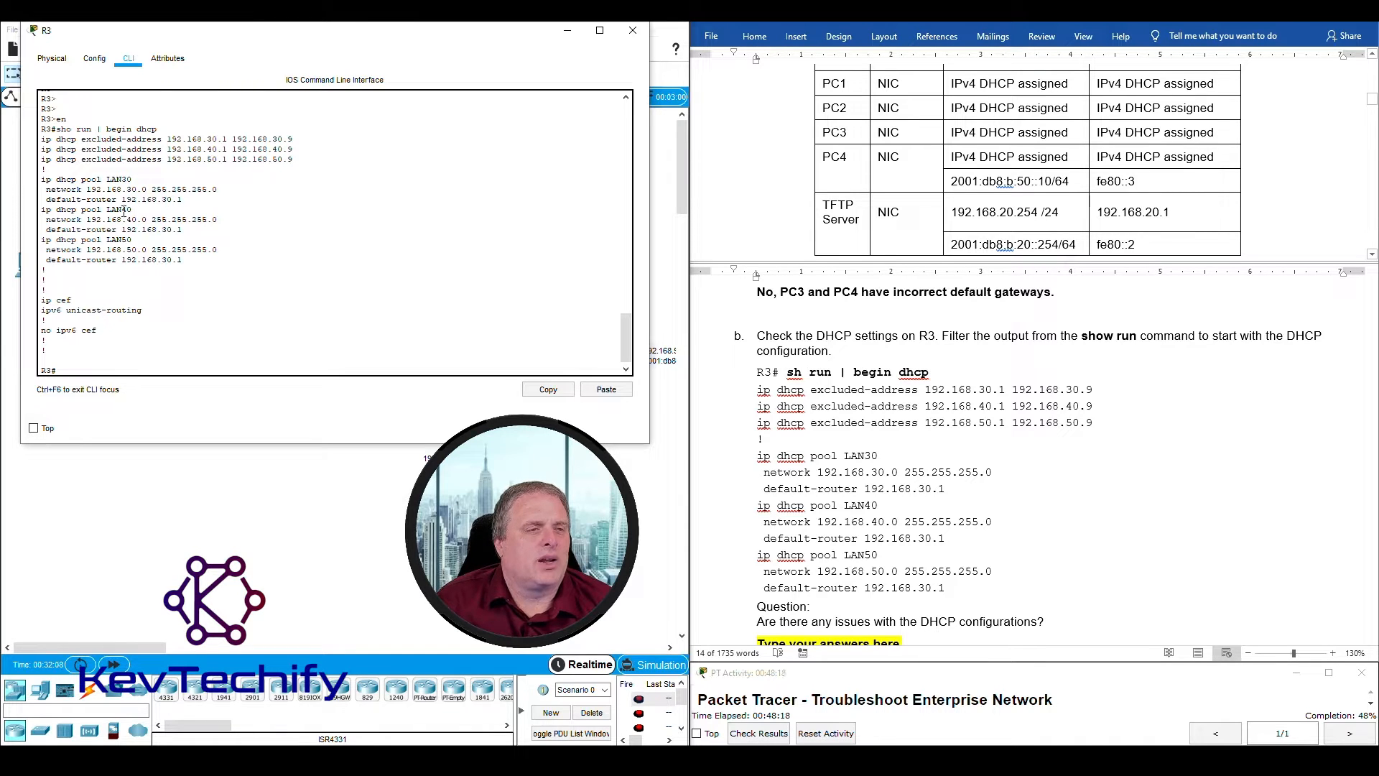
Step: Check the name, network statement and default router of R3's LAN40 DHCP pool against each other
left_click_drag(42, 210, 116, 212)
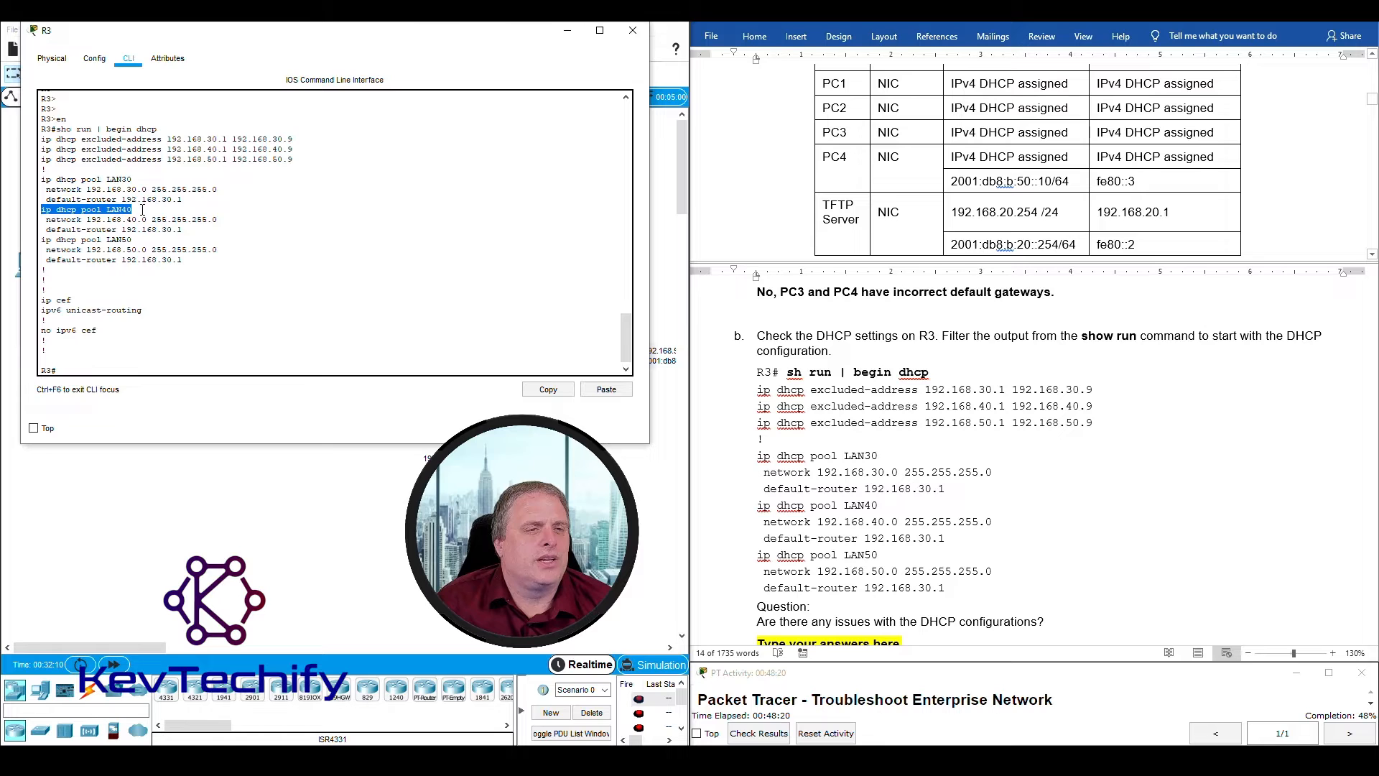
left_click_drag(41, 219, 146, 220)
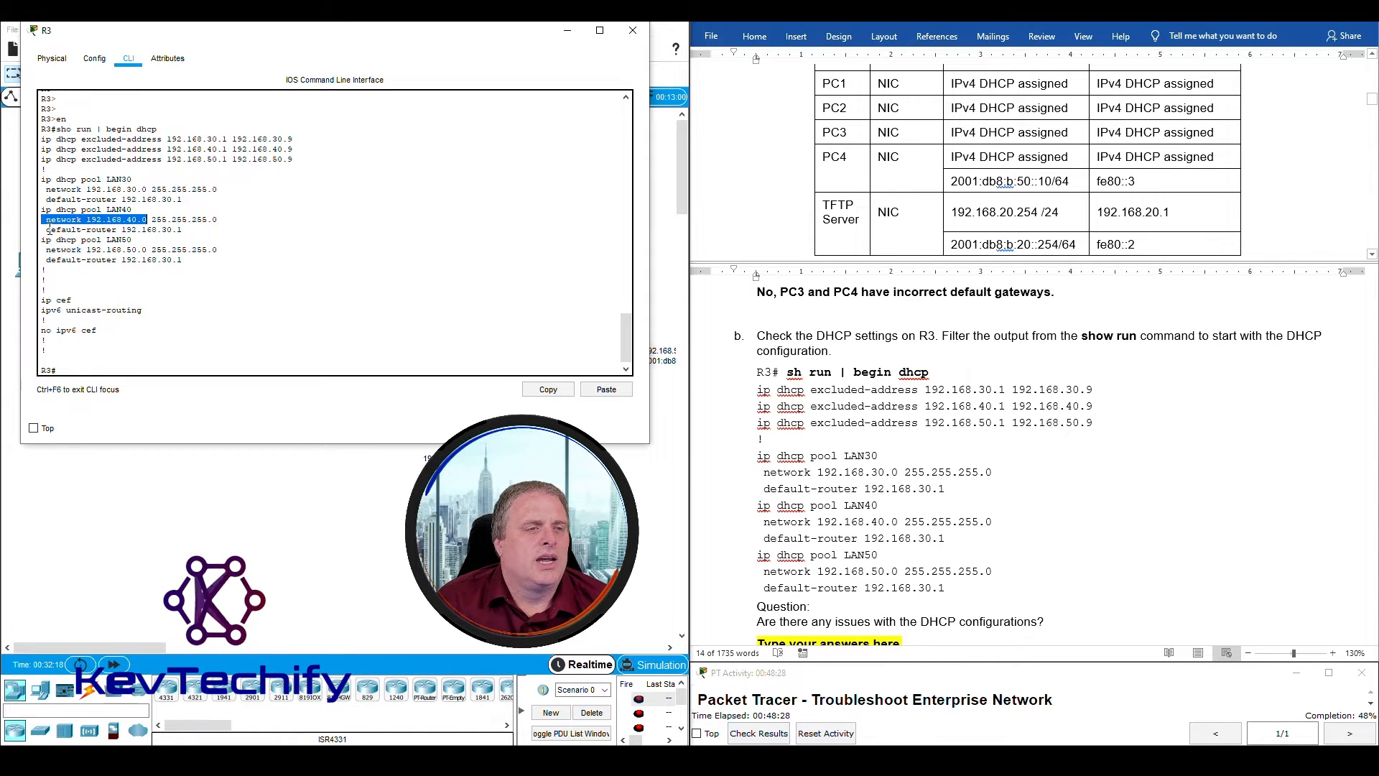
left_click_drag(46, 230, 178, 230)
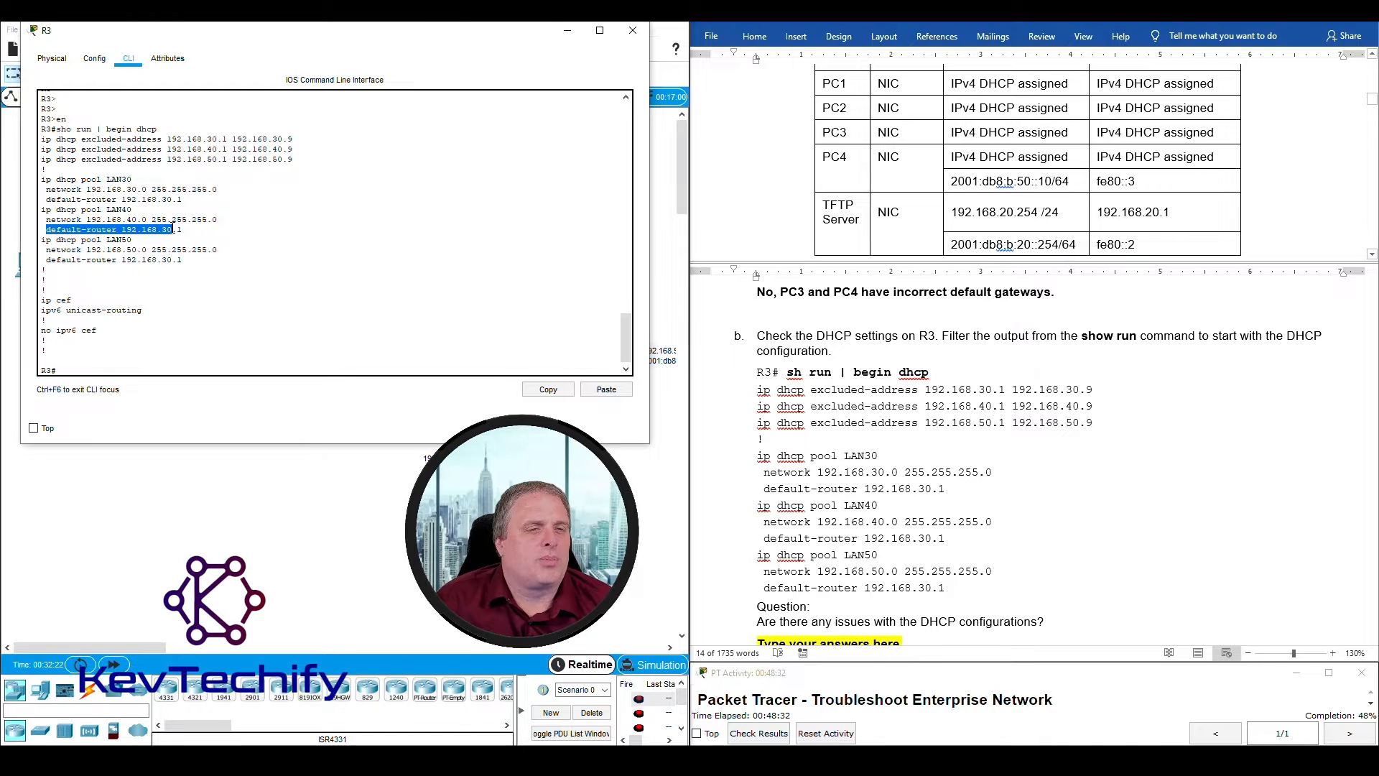
Step: Examine the default-router entries of DHCP pools LAN40 and LAN50 in R3's output against the worksheet question on DHCP issues
left_click(163, 230)
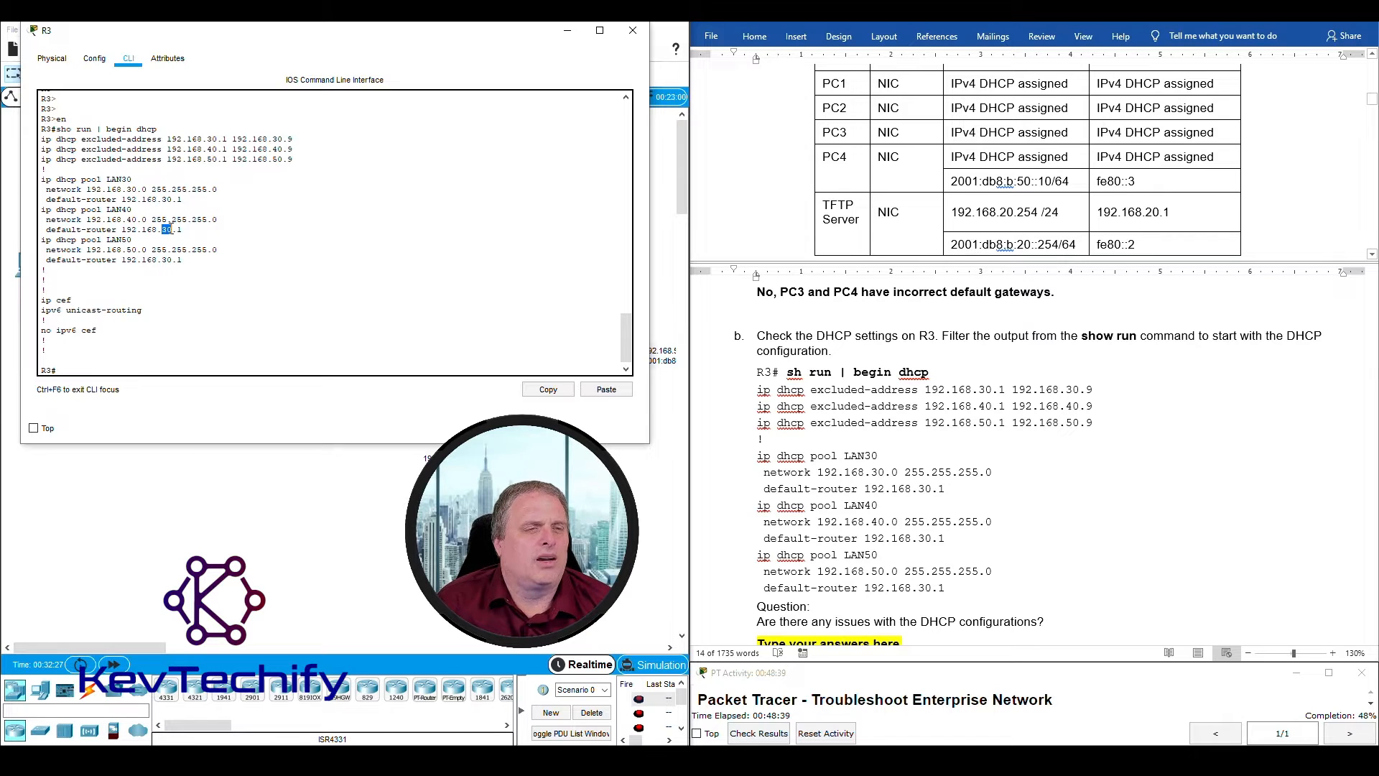
left_click(47, 243)
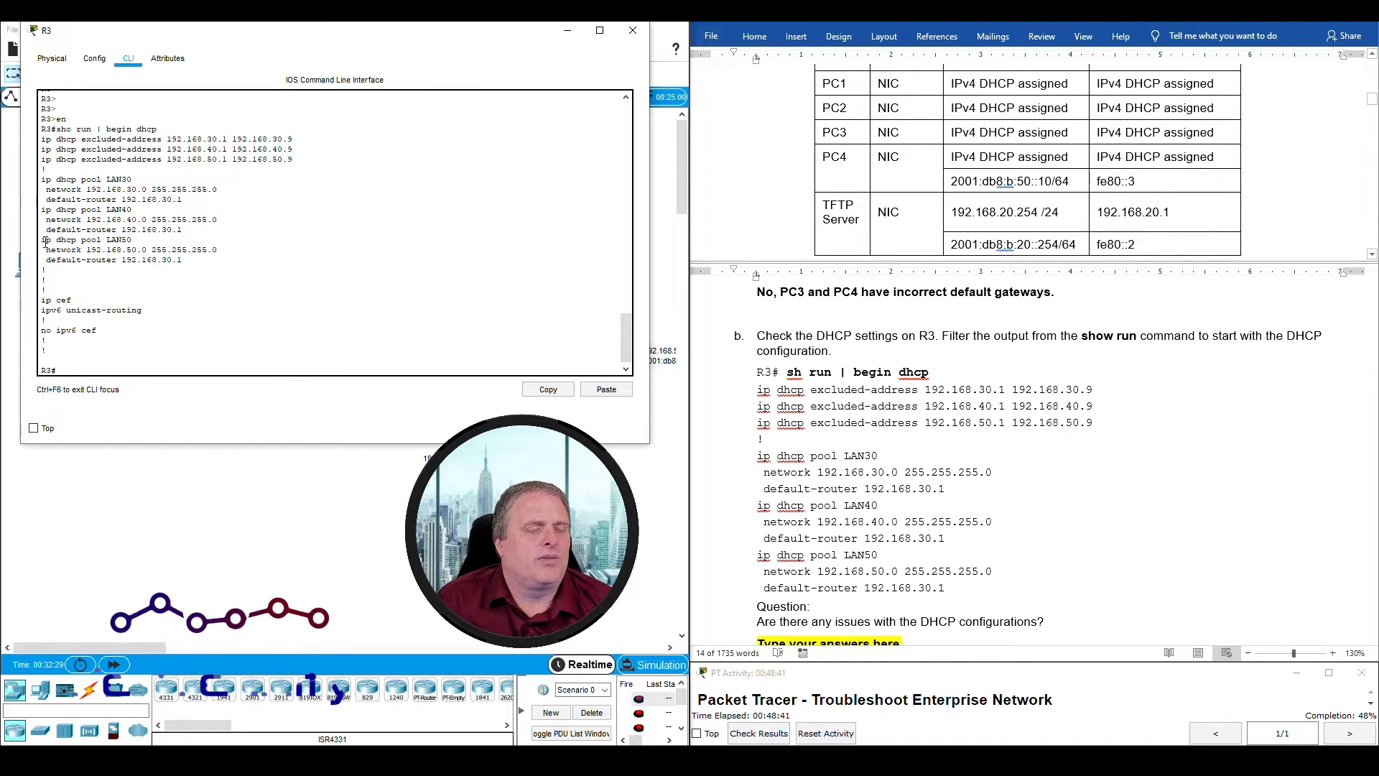
left_click_drag(47, 243, 135, 242)
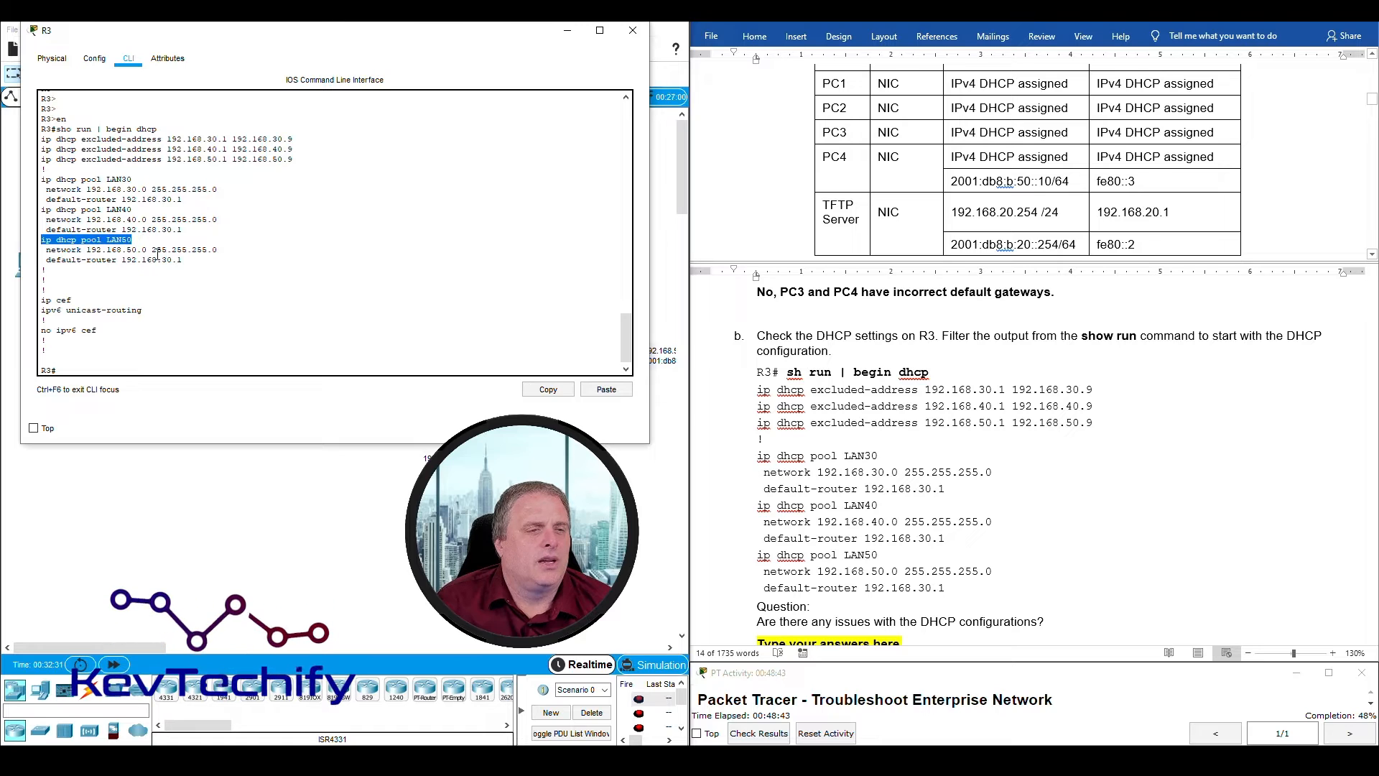
double_click(167, 260)
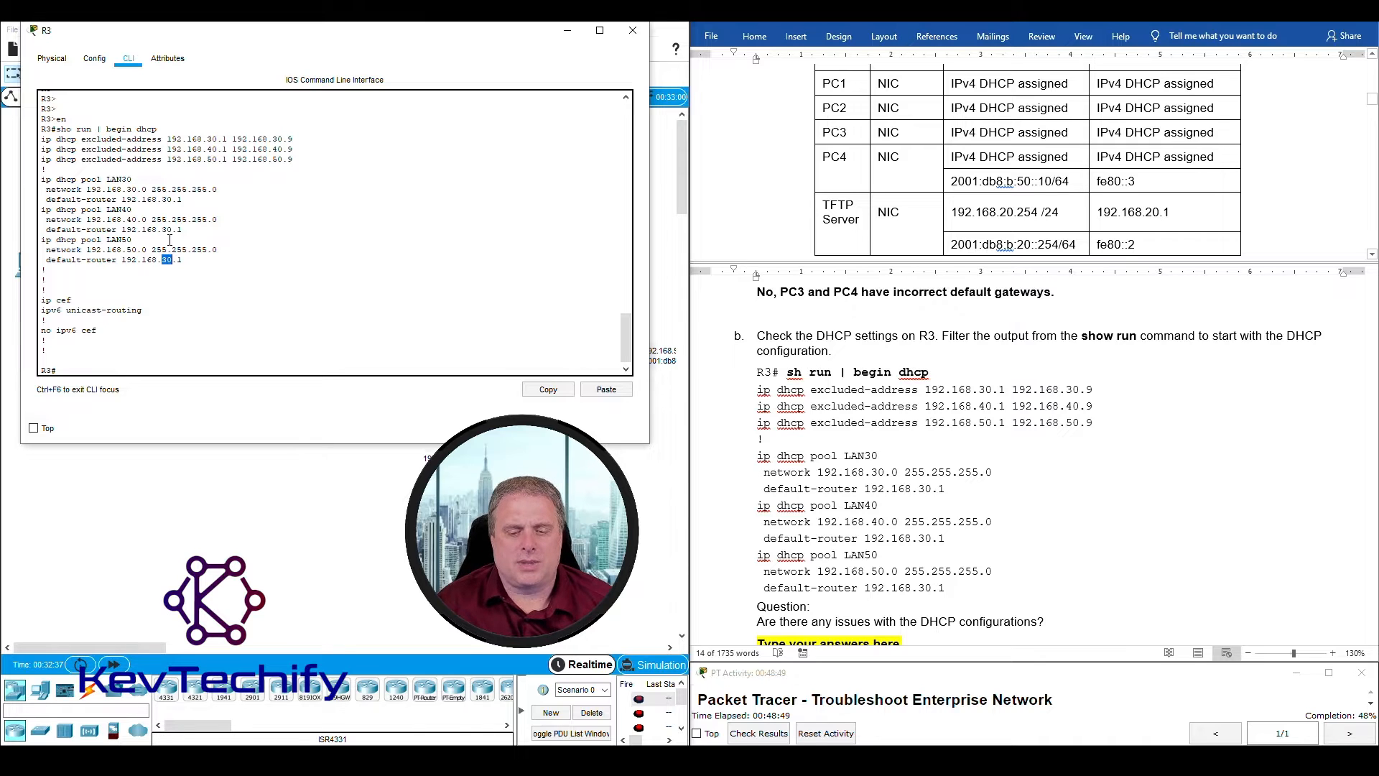
scroll(180, 241, "down", 1)
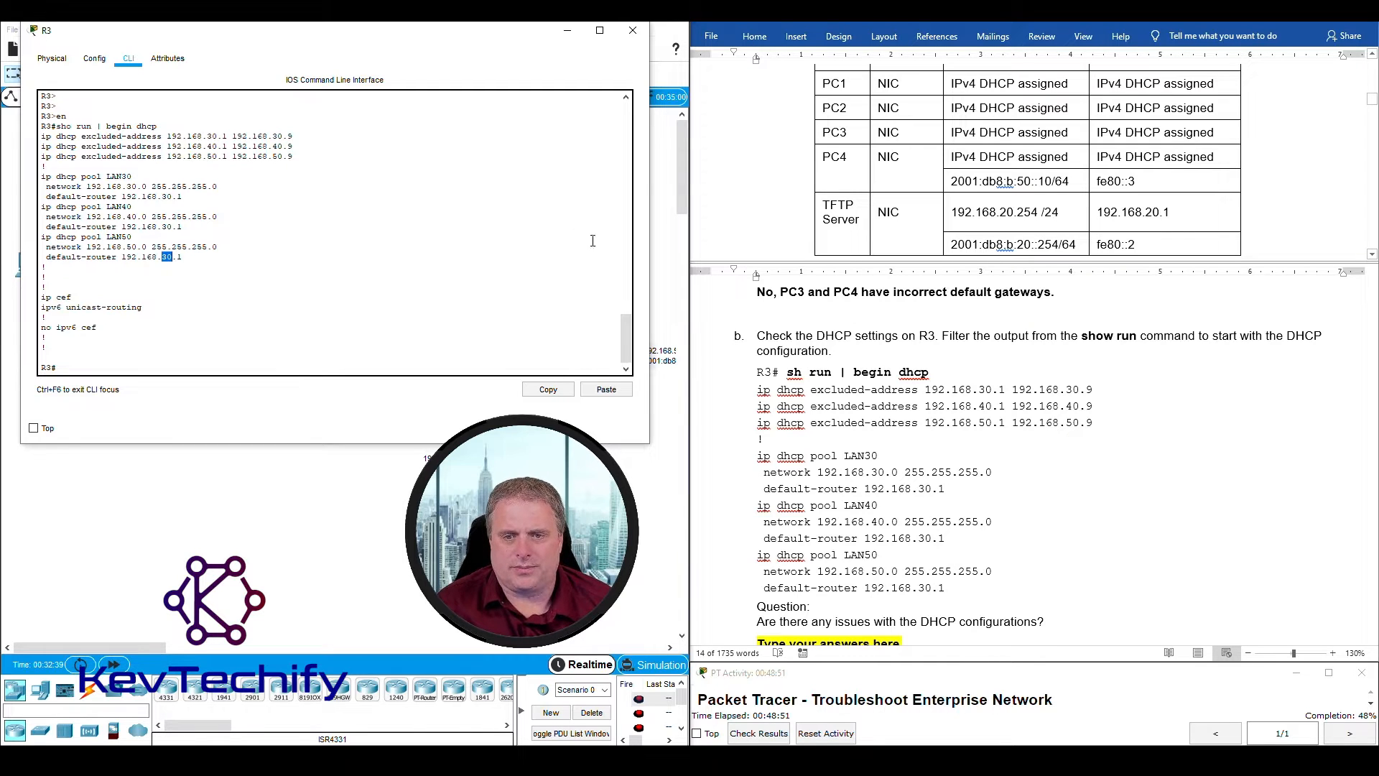
scroll(860, 455, "down", 5)
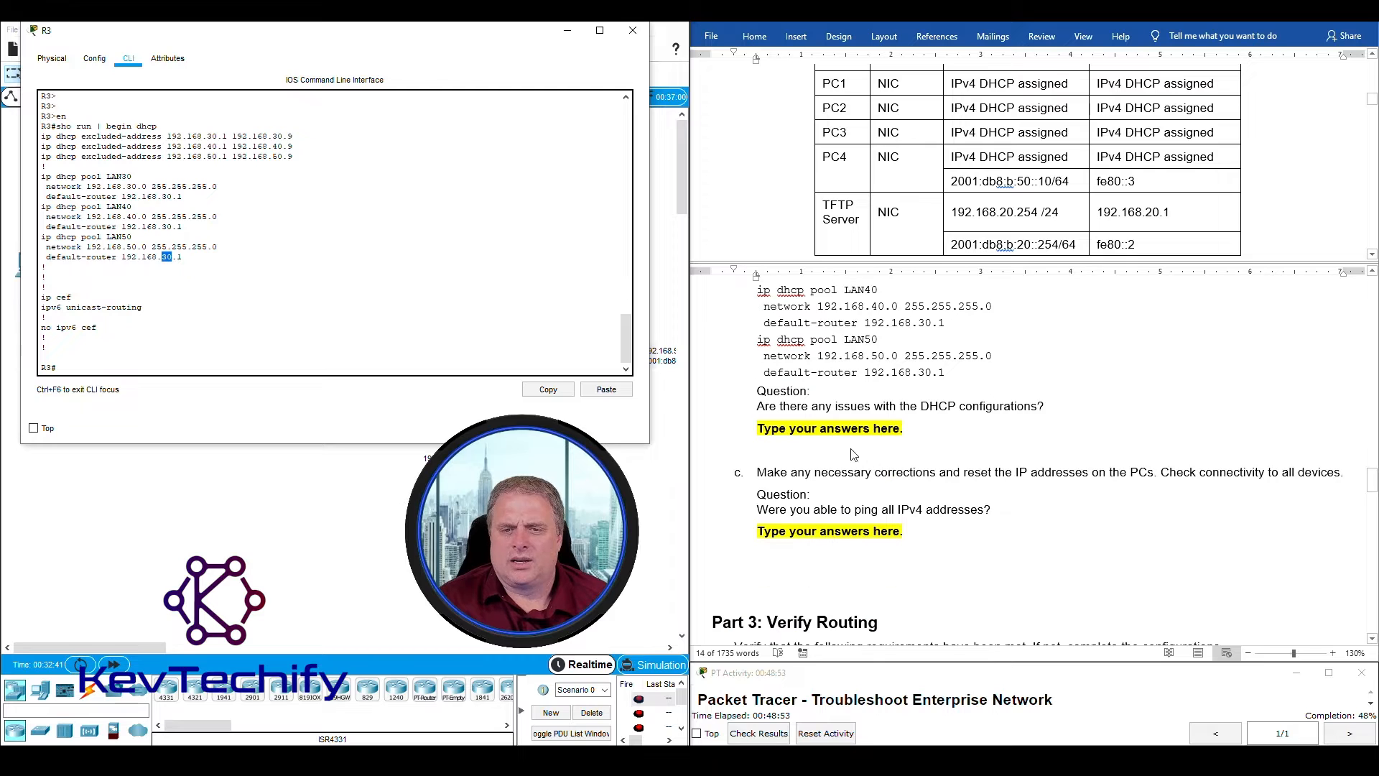
left_click_drag(757, 406, 1050, 405)
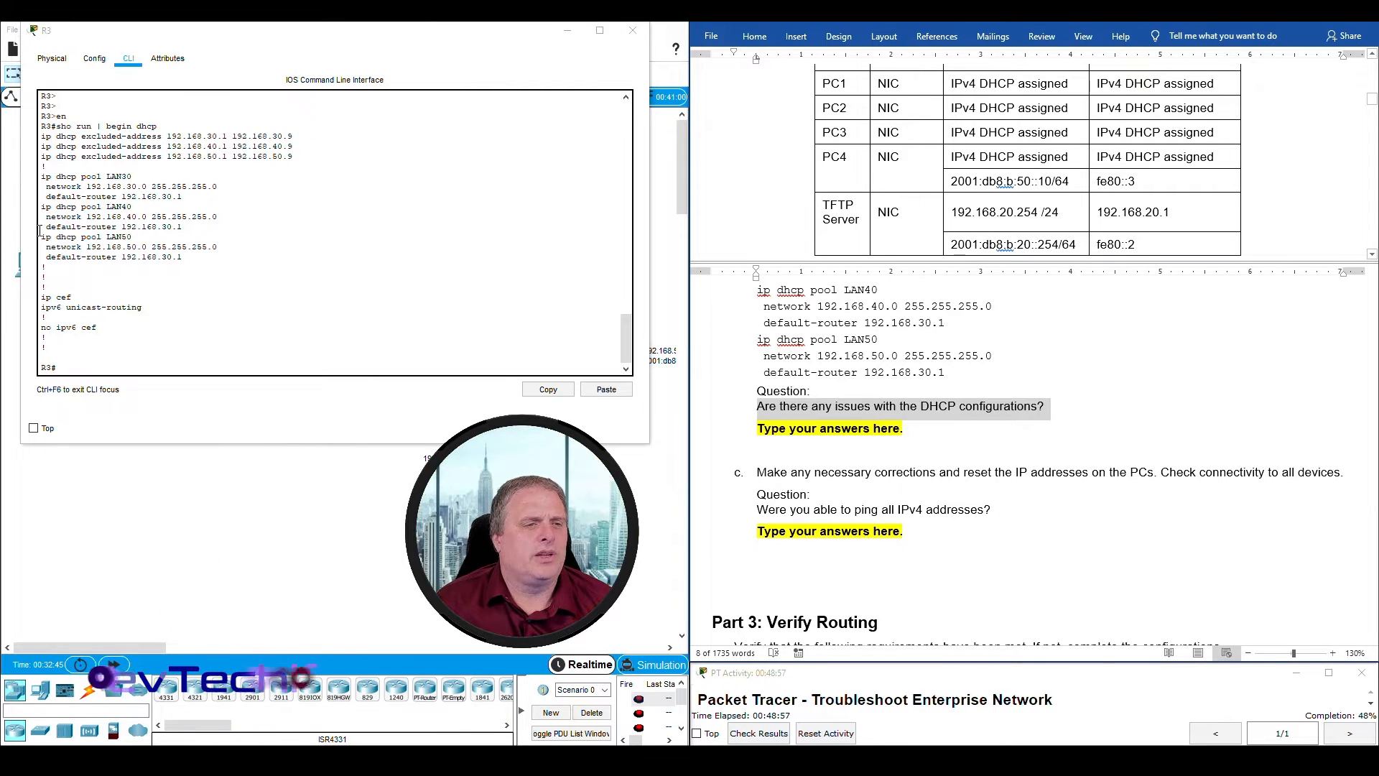
left_click_drag(45, 227, 190, 226)
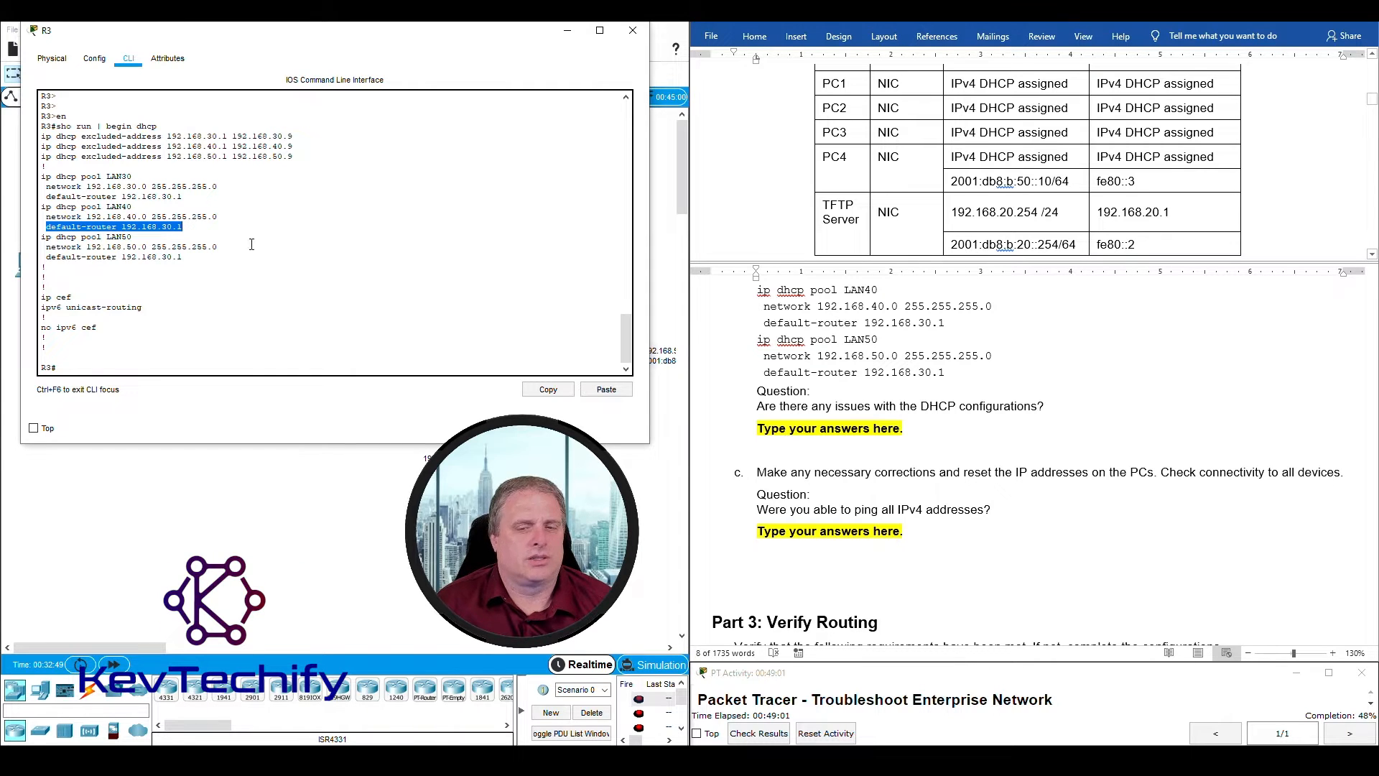
Step: Answer the worksheet's DHCP configuration question with "The default-router setting is incorrect on LAN40 and LAN50."
left_click(751, 426)
left_click_drag(759, 429, 943, 430)
type("The ")
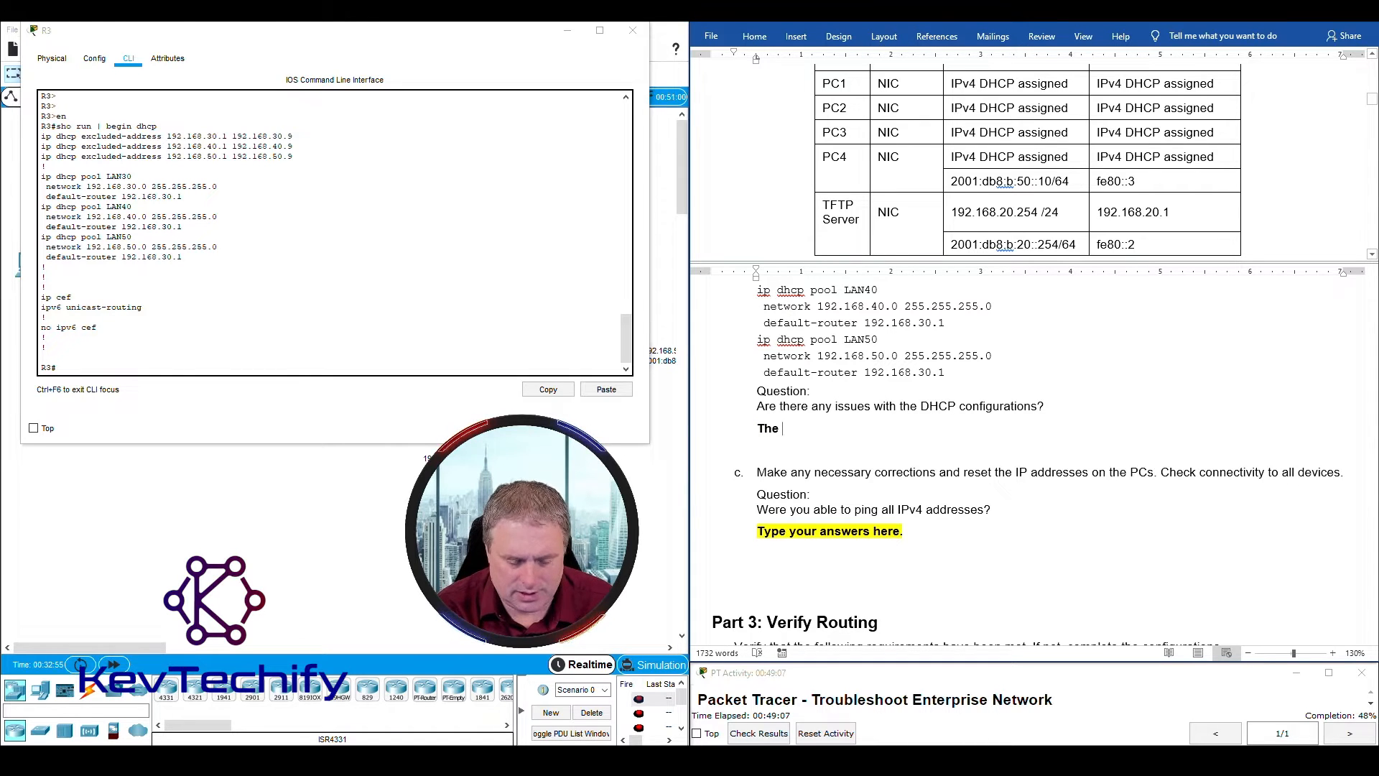
type("default-router")
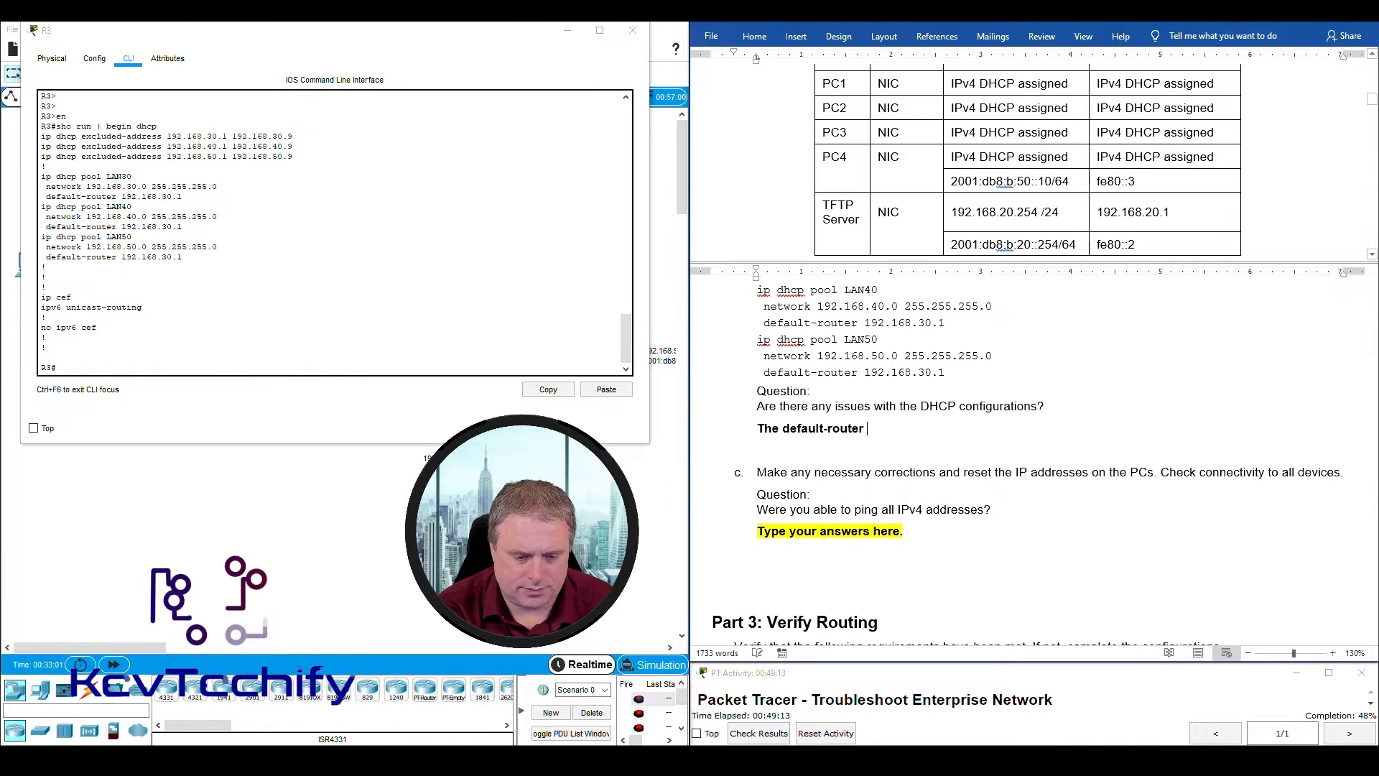
type(" setting is incorrect")
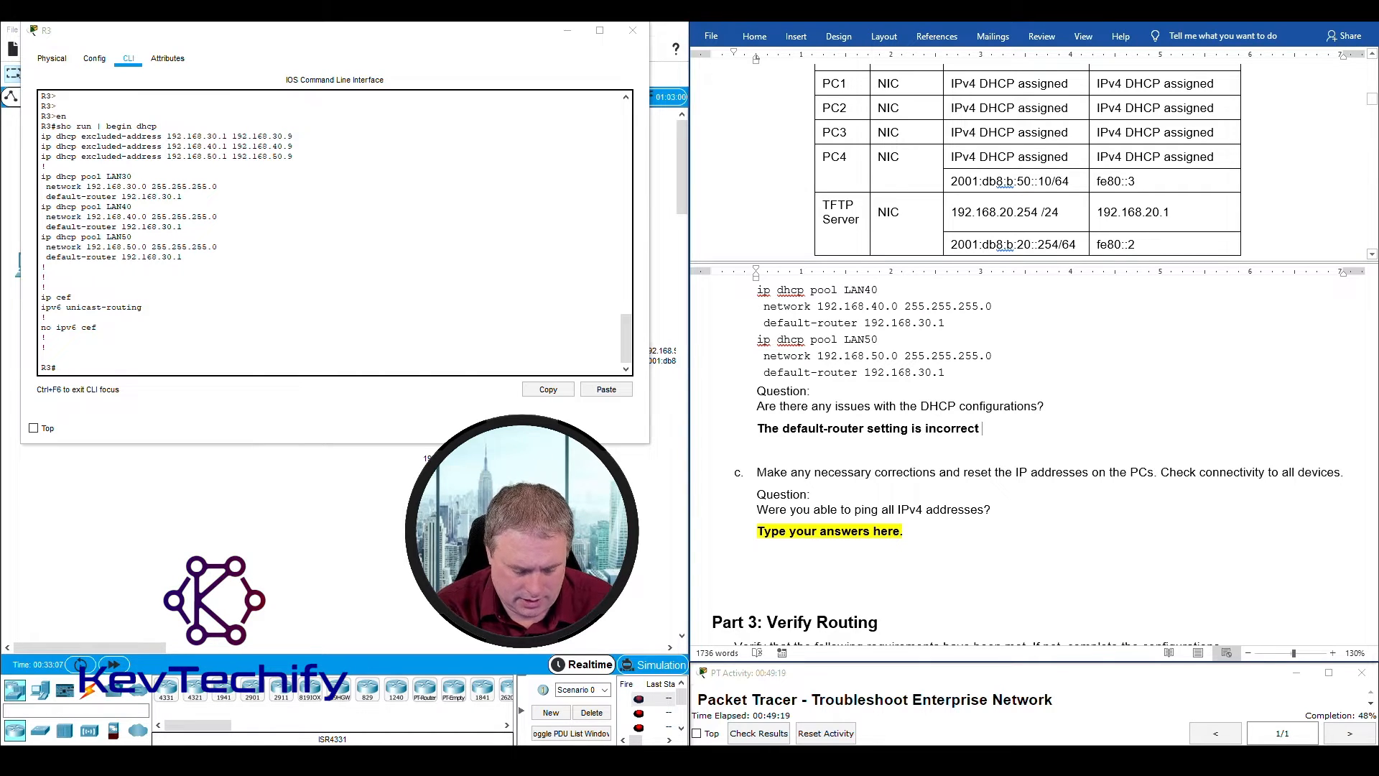
type("on LAN")
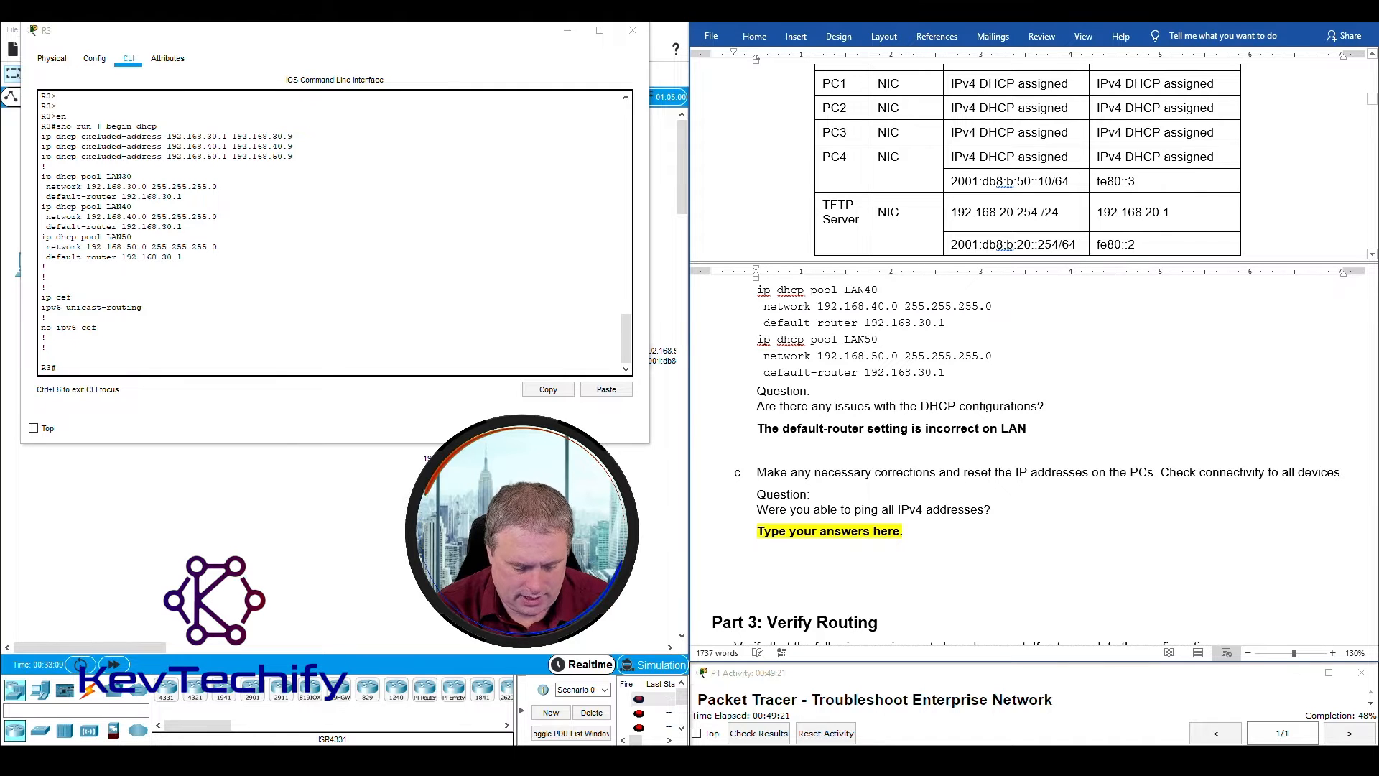
type("40 and Lan 5")
type("0.")
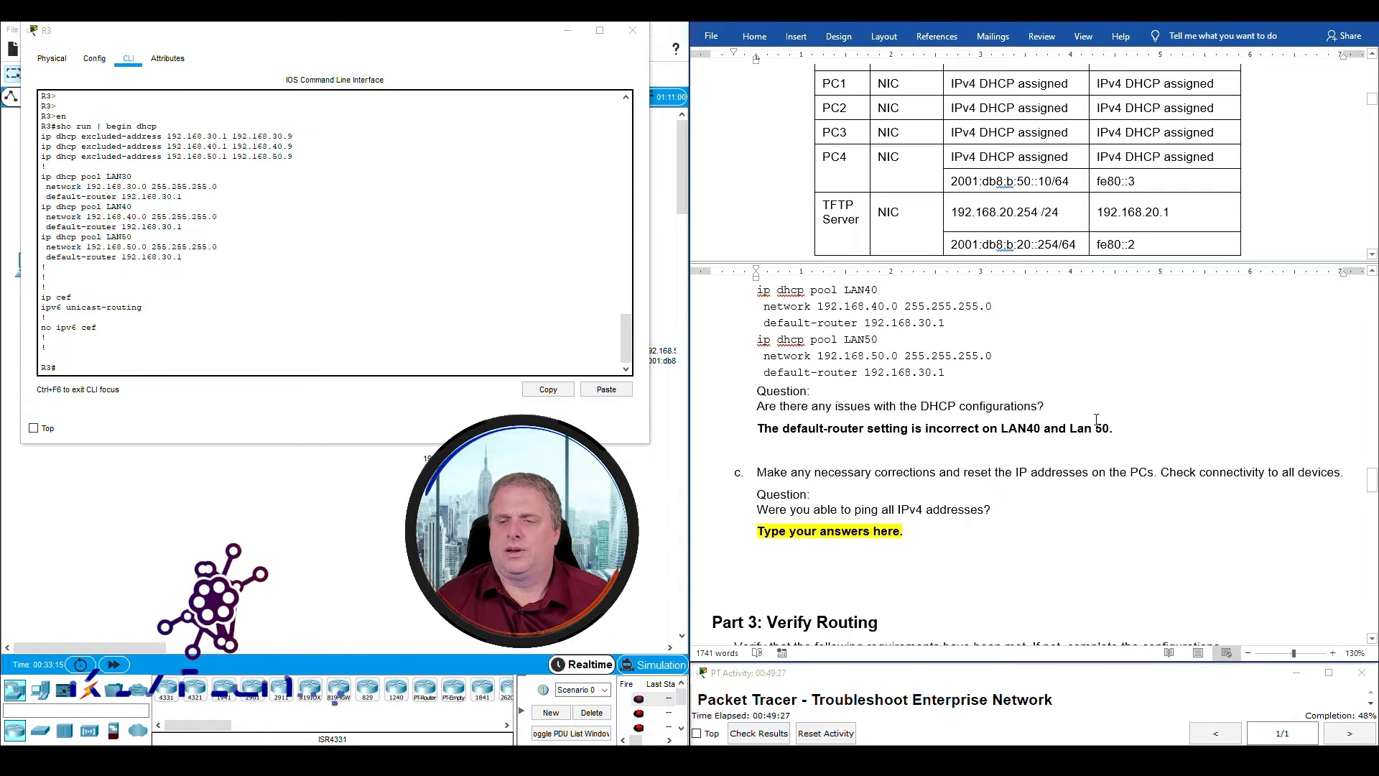
left_click_drag(1070, 429, 1106, 429)
type("LAN50")
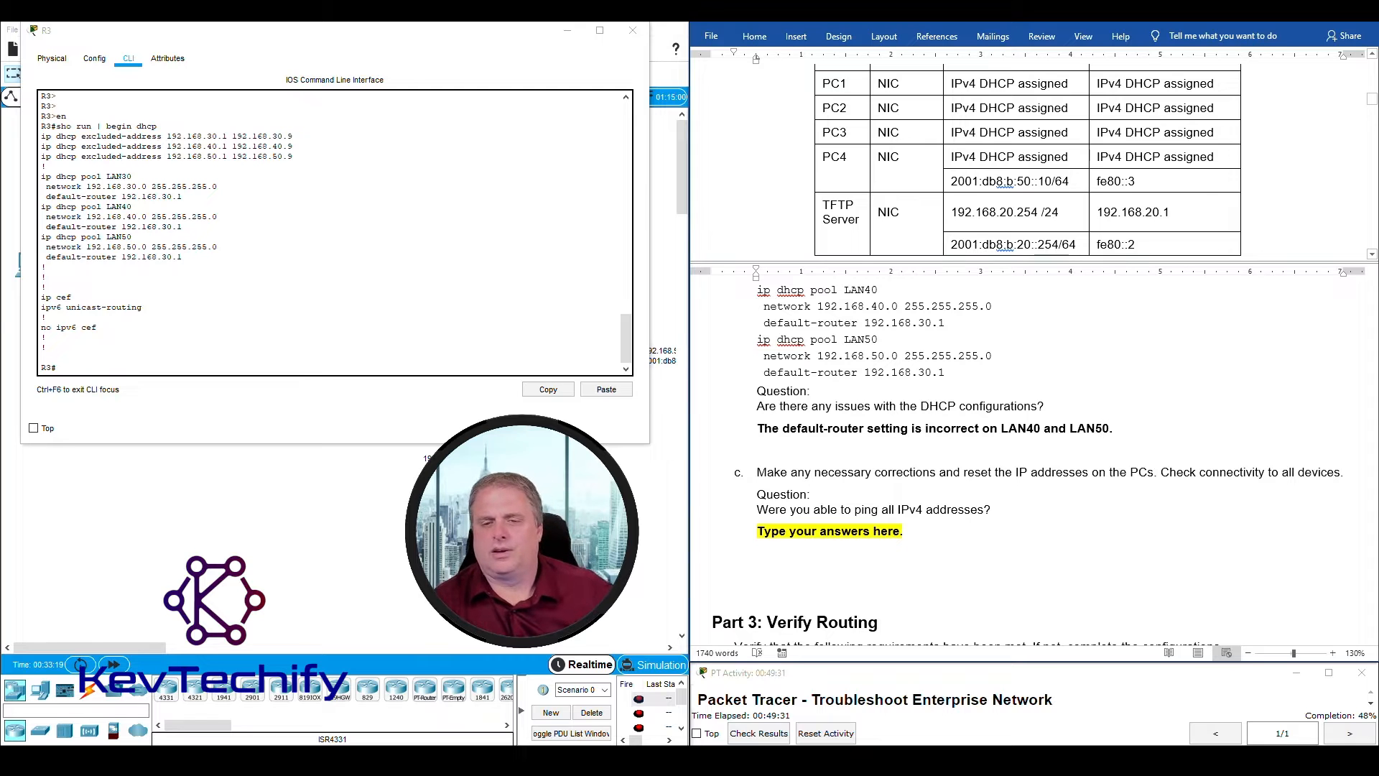
Step: Read worksheet step c on correcting the DHCP settings, resetting the PC addresses and pinging all IPv4 addresses
scroll(1007, 476, "down", 1)
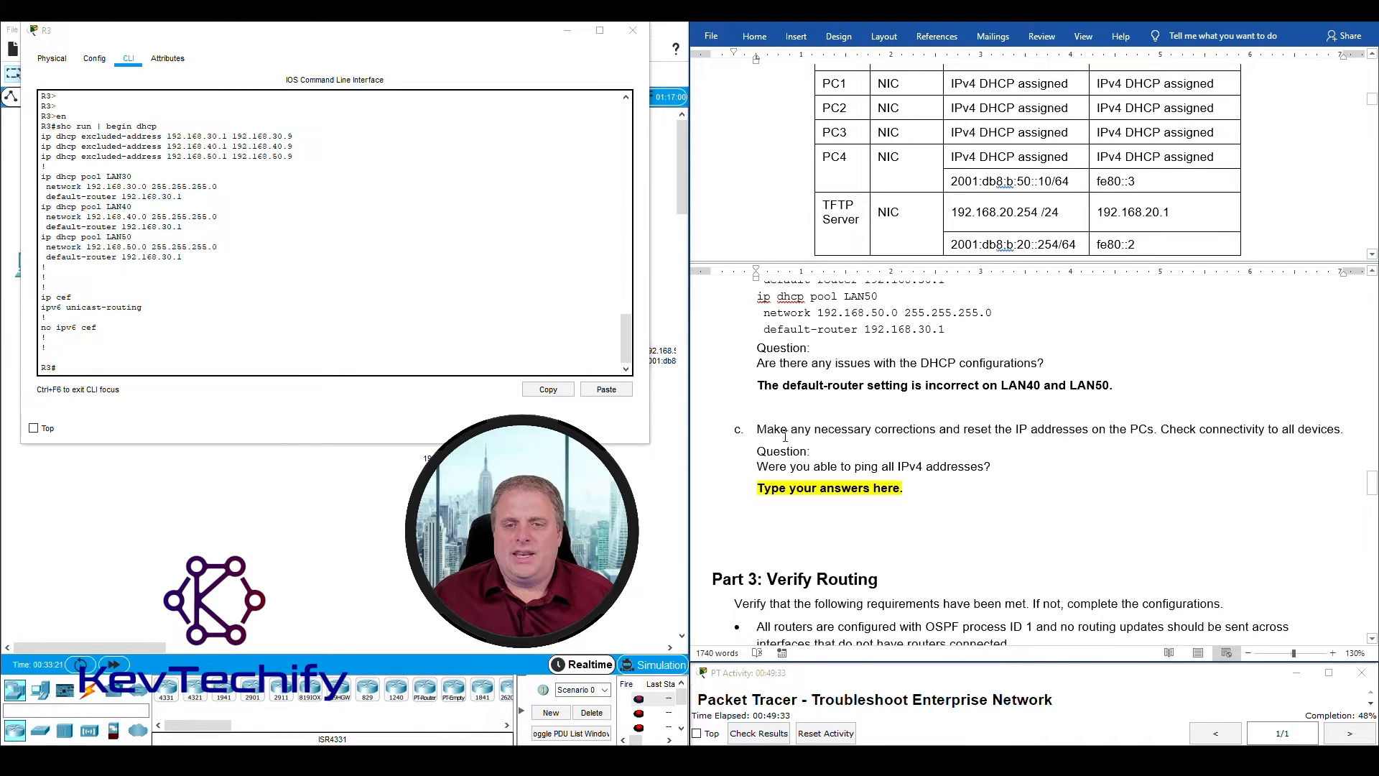
left_click_drag(758, 429, 1320, 424)
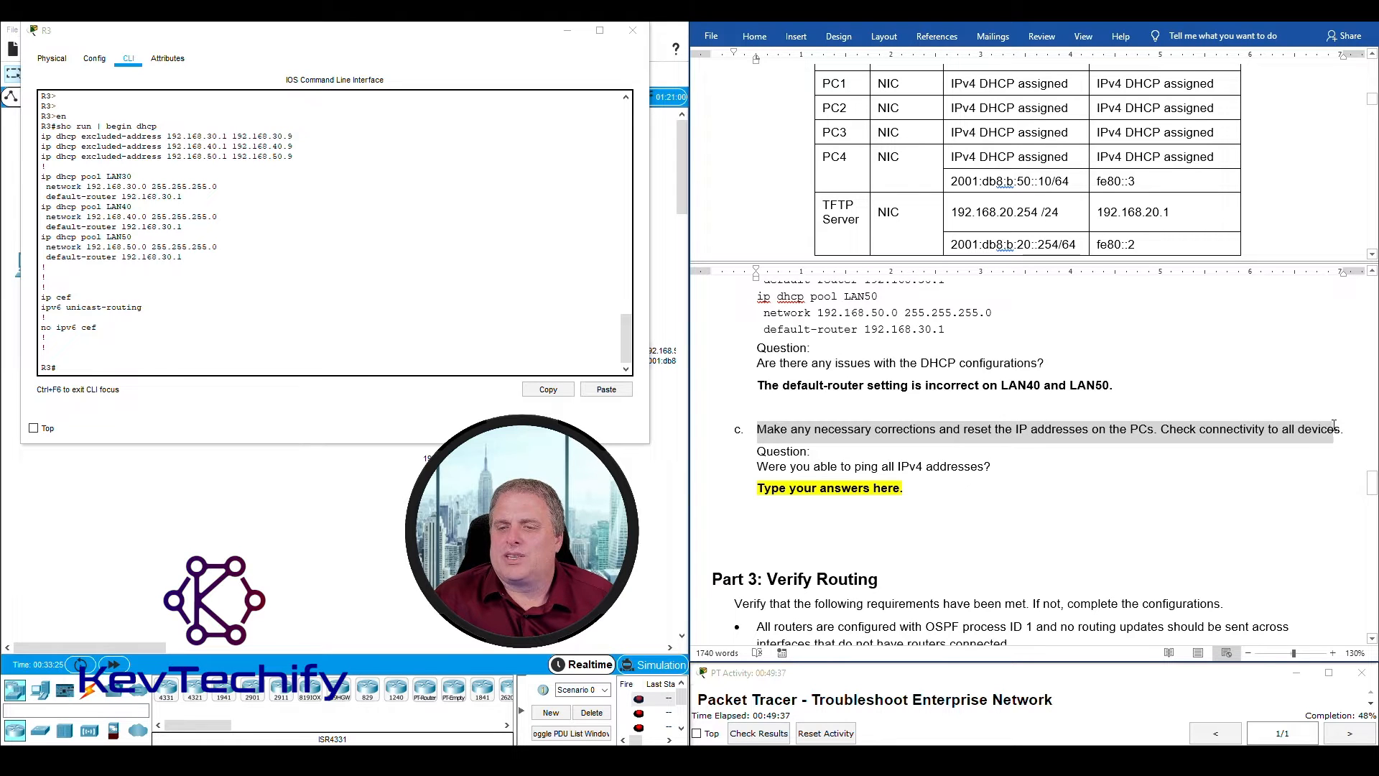
left_click_drag(1344, 432, 1017, 463)
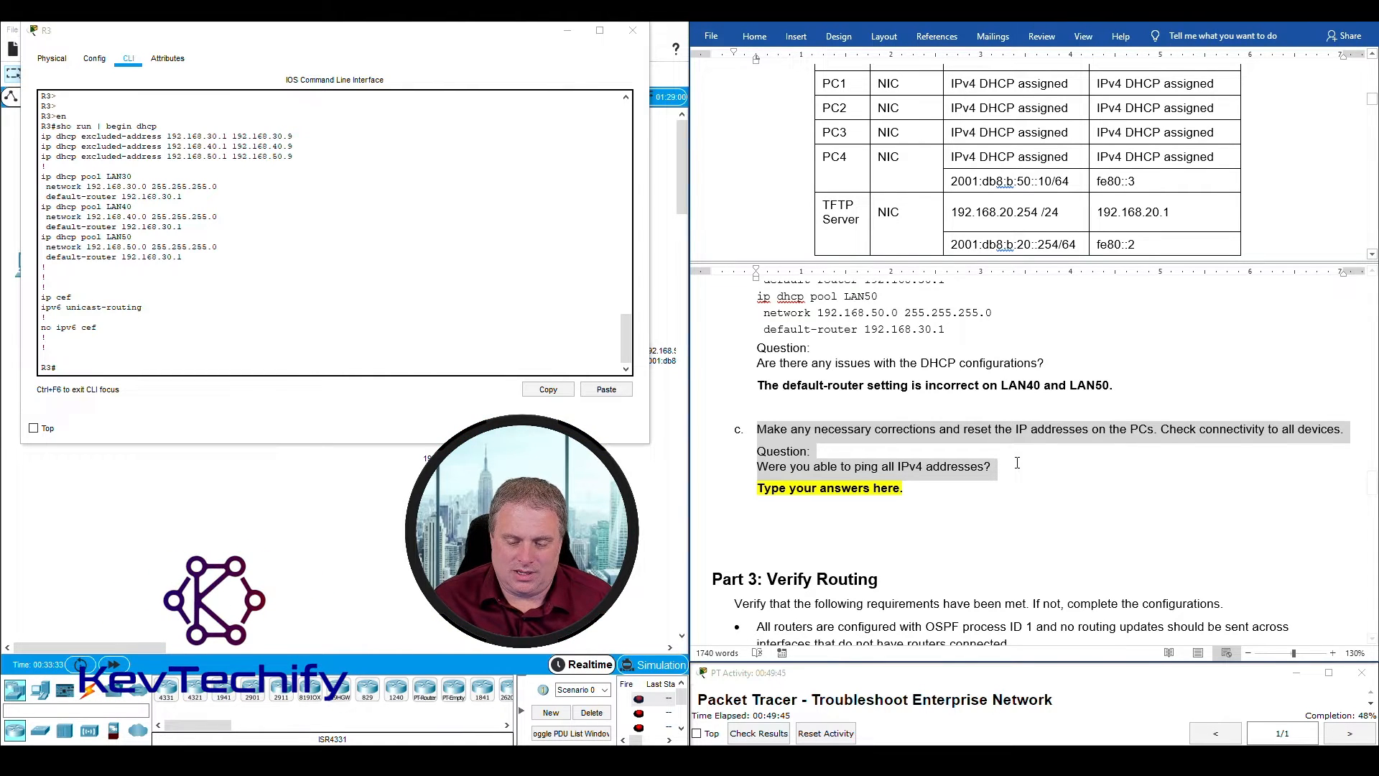
left_click(941, 467)
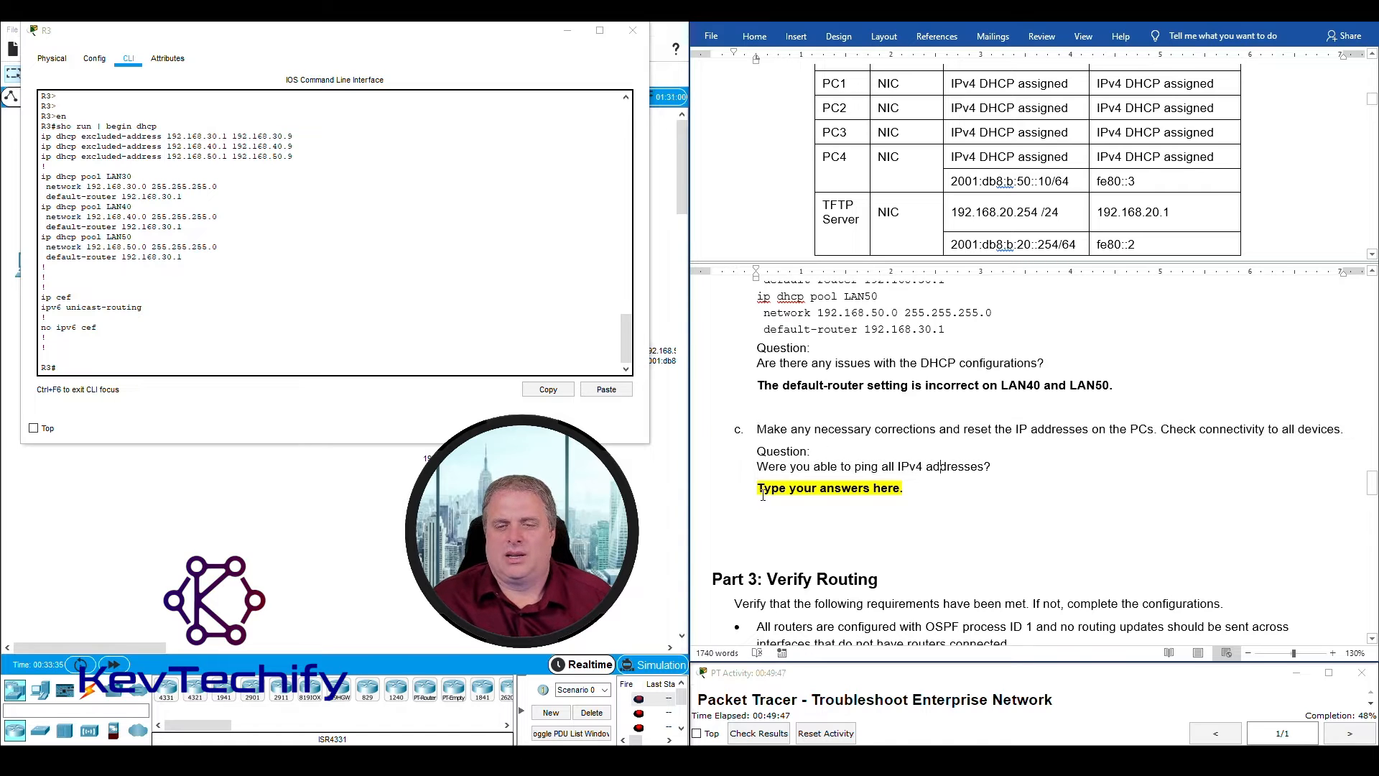
left_click_drag(759, 489, 915, 488)
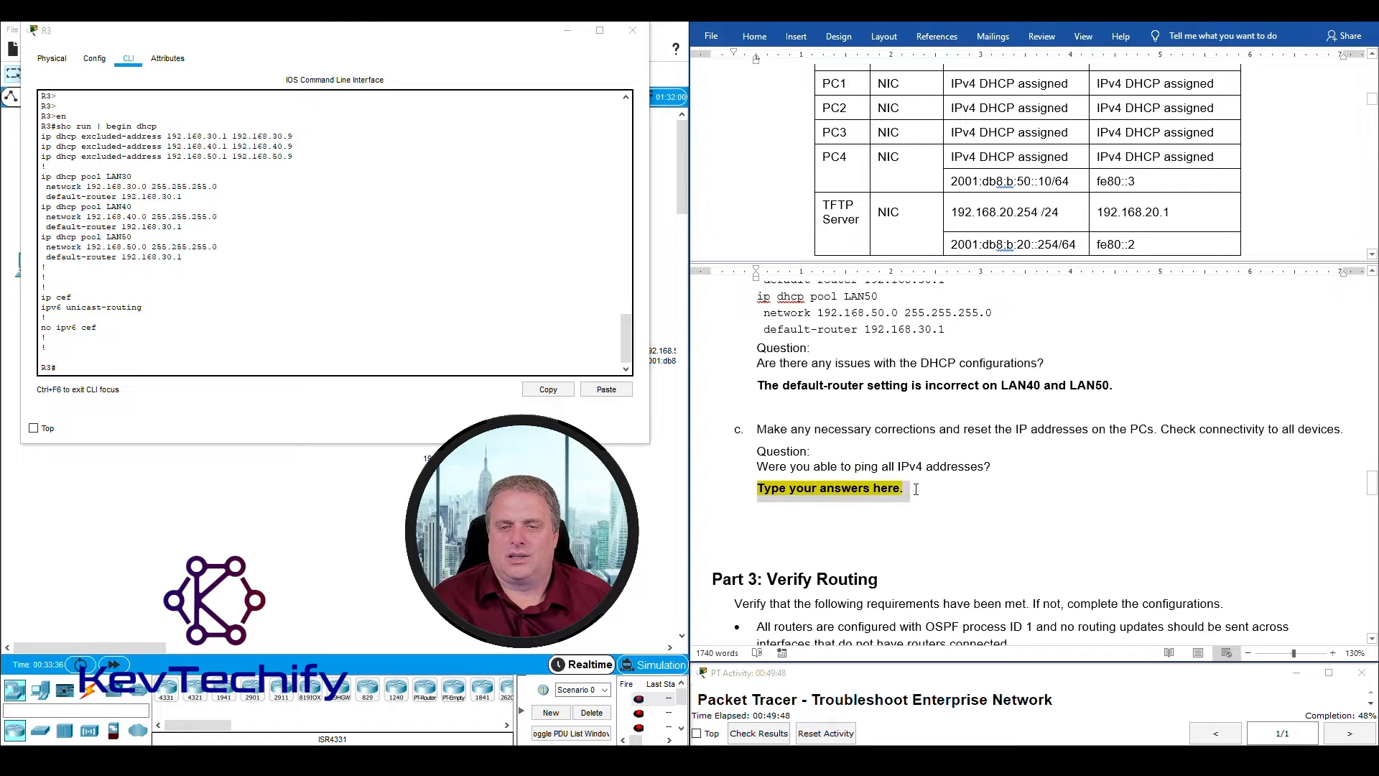
left_click(887, 434)
scroll(900, 436, "up", 2)
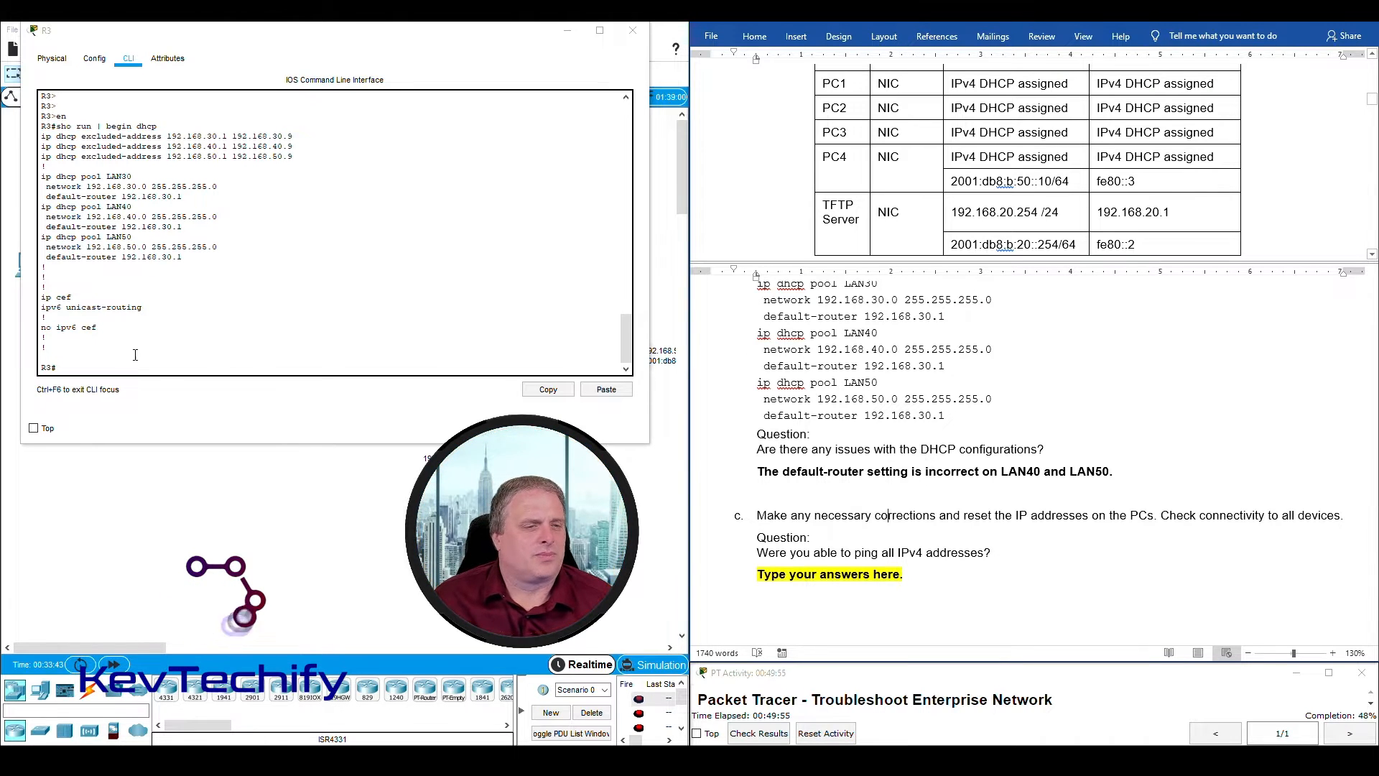
Step: In R3's global configuration, enter DHCP pool LAN40 and remove its default router 192.168.30.1
left_click(528, 362)
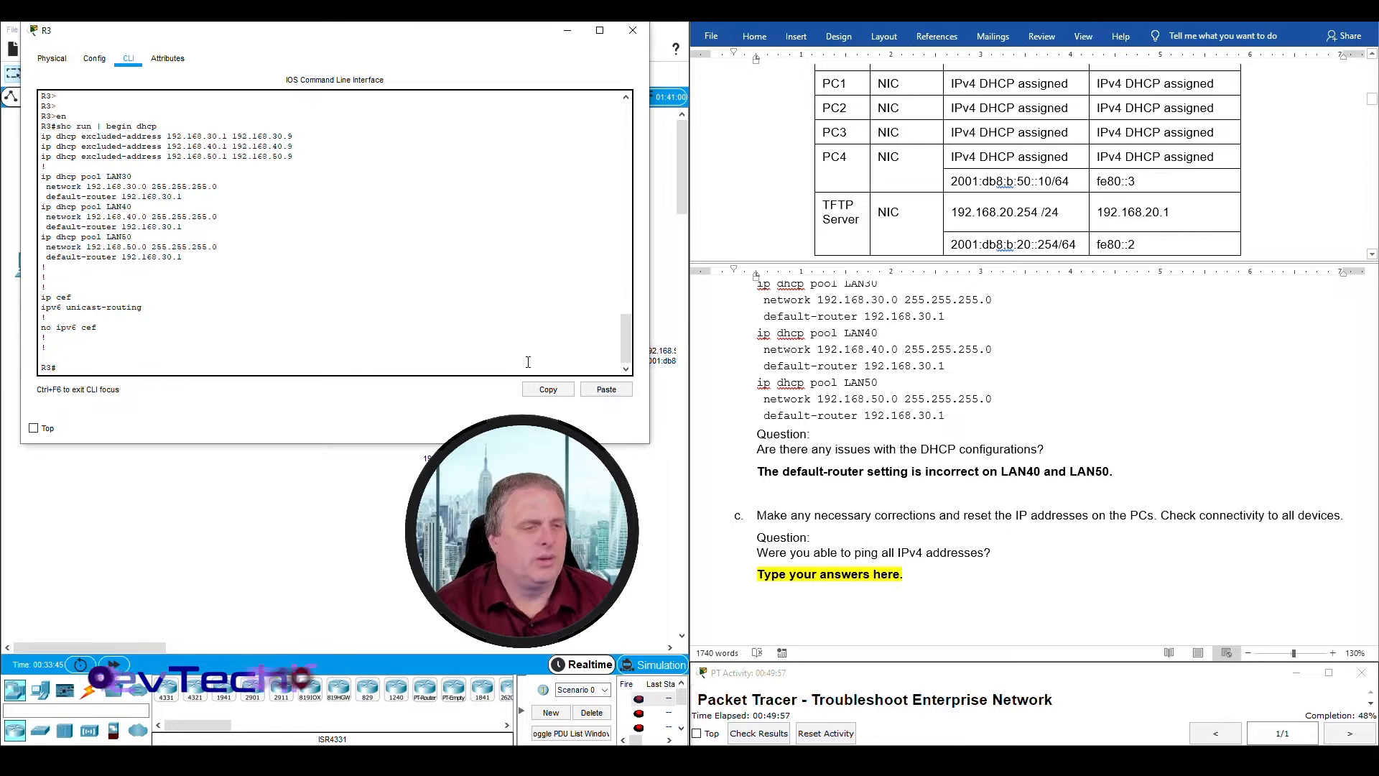
type("con")
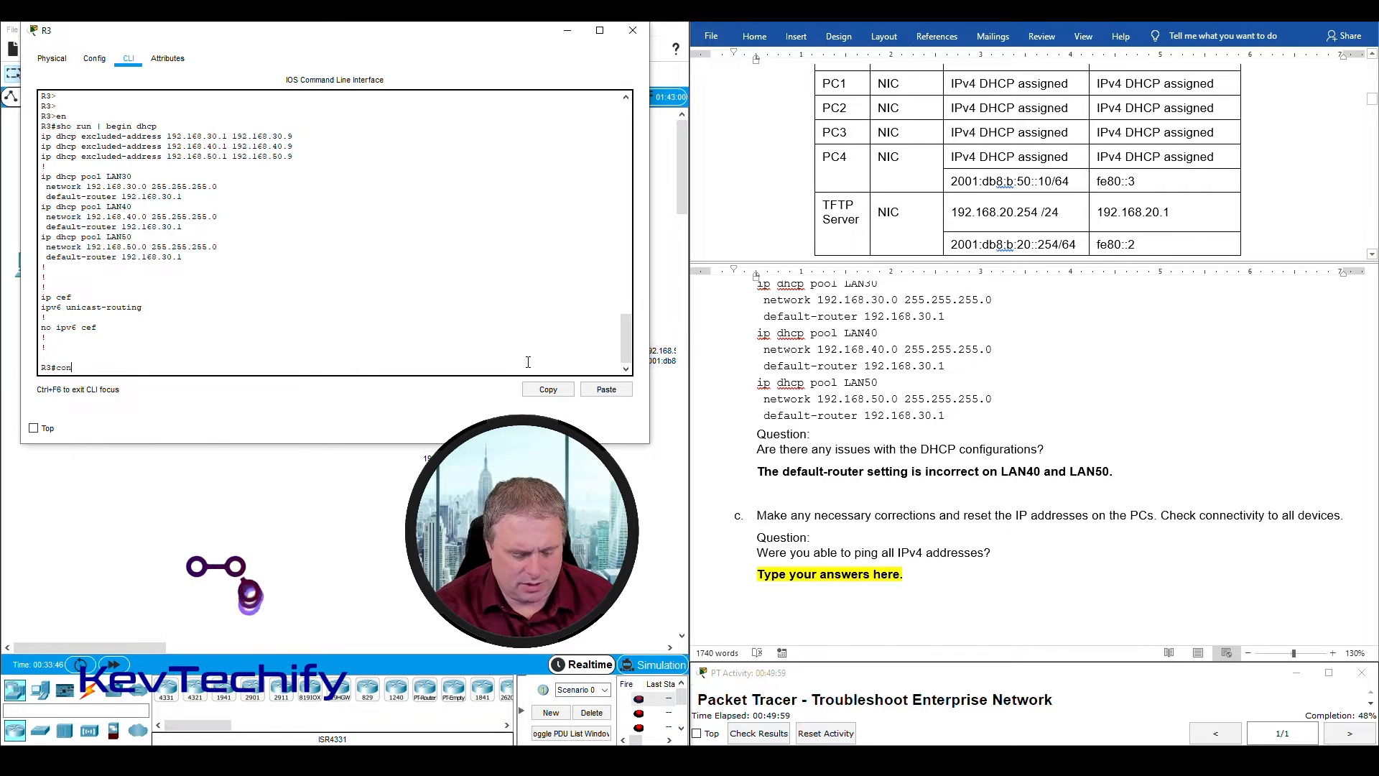
type("f t")
key("Return")
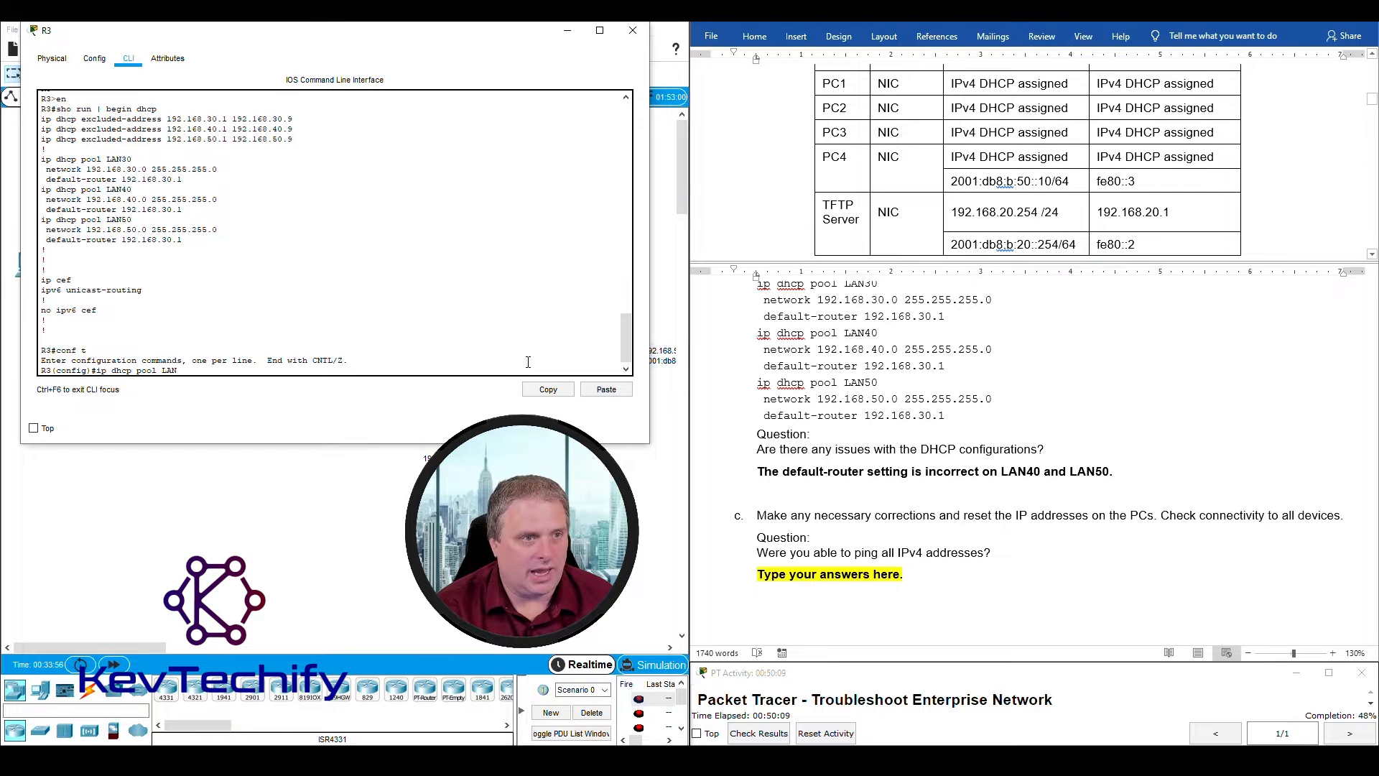
type("40")
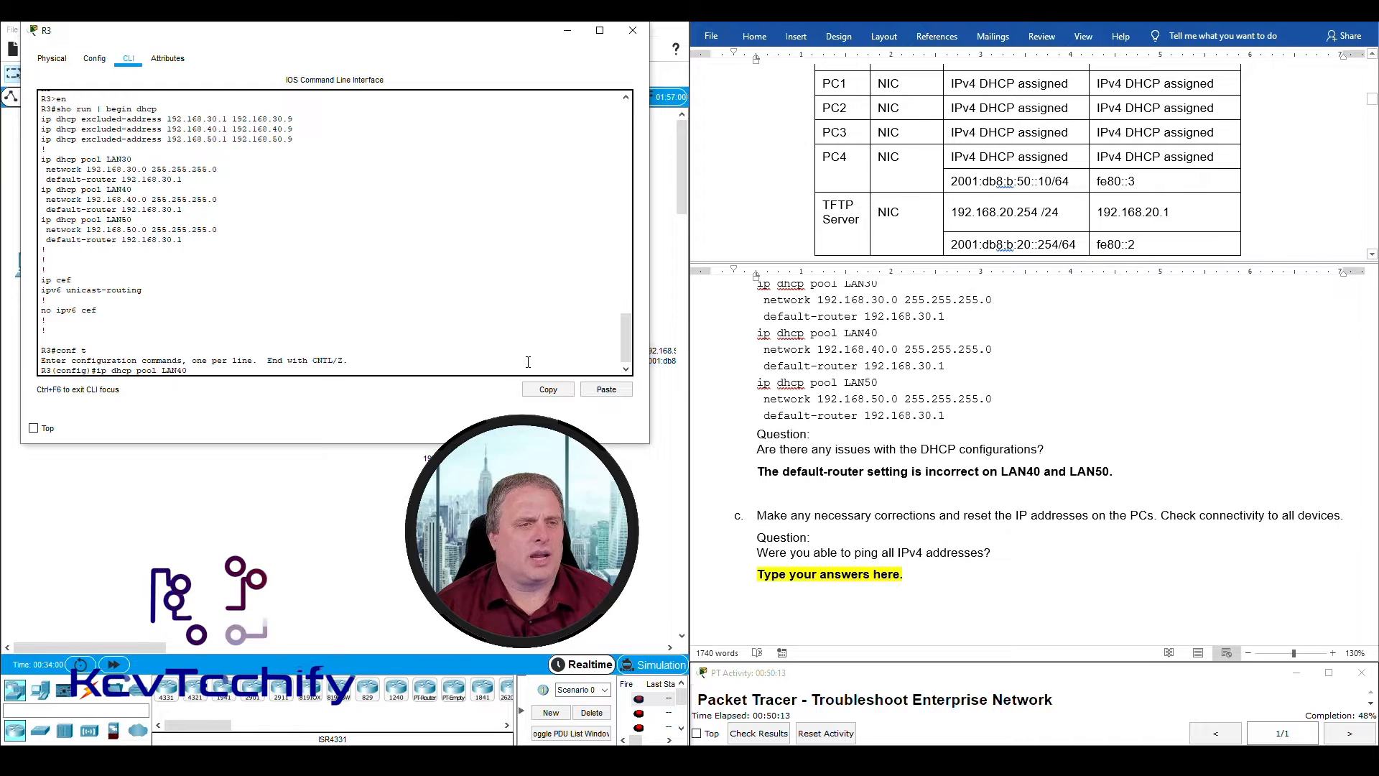
key("Return")
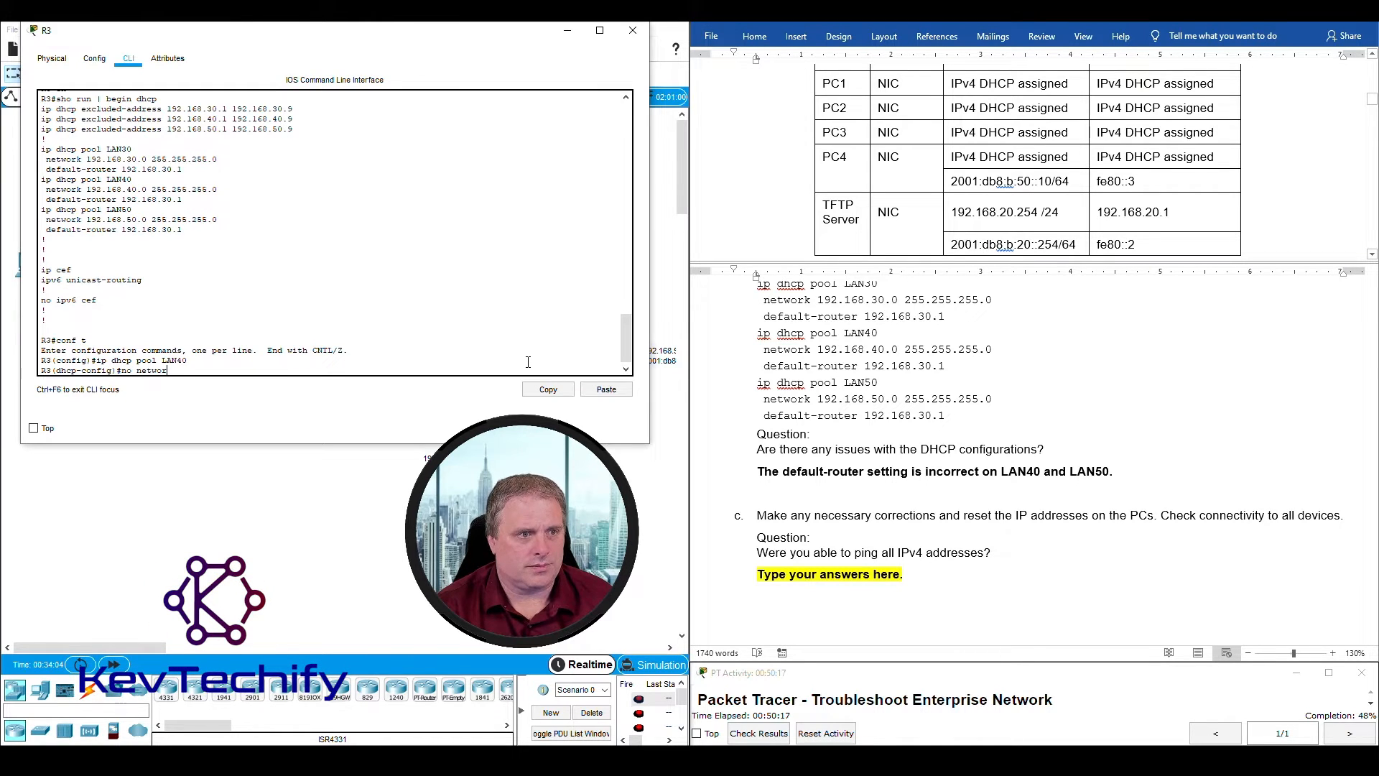
type("no default-route")
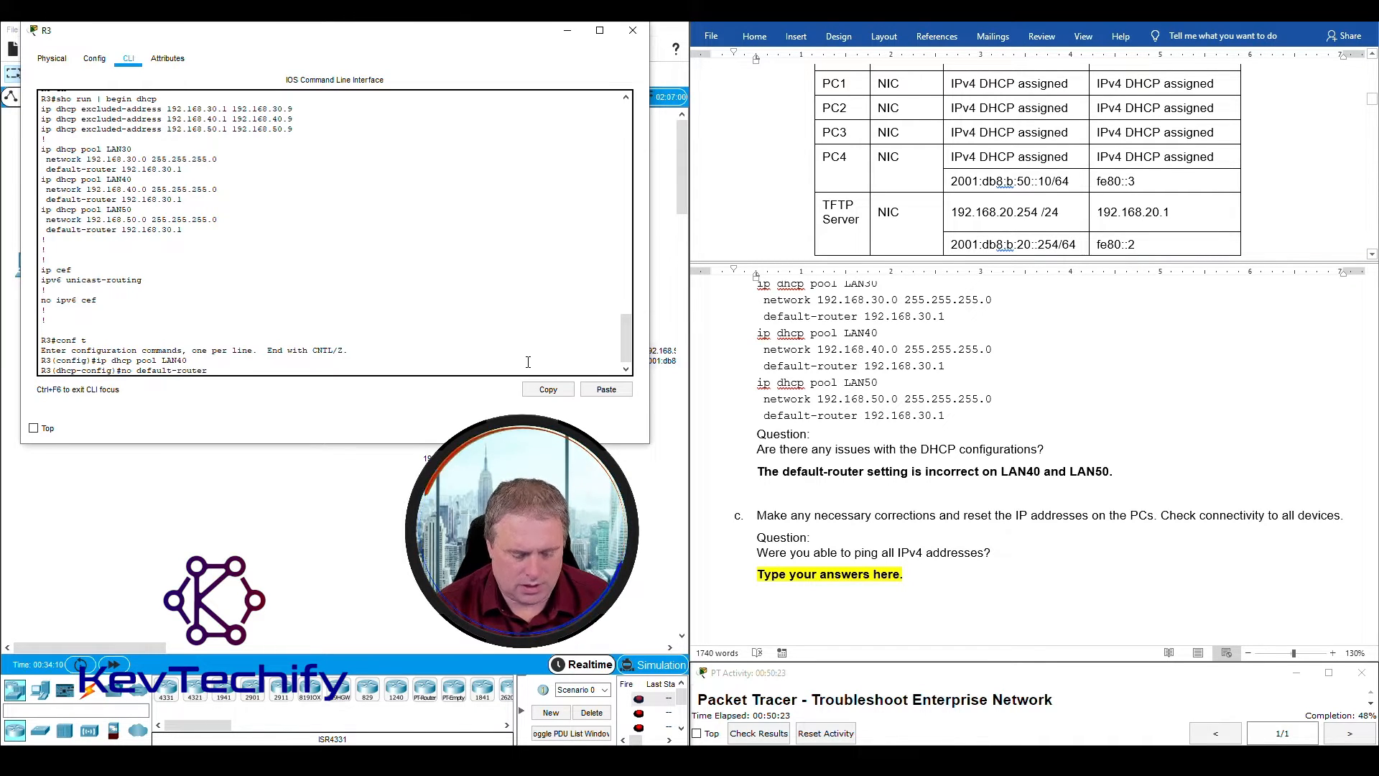
type("r 192.168")
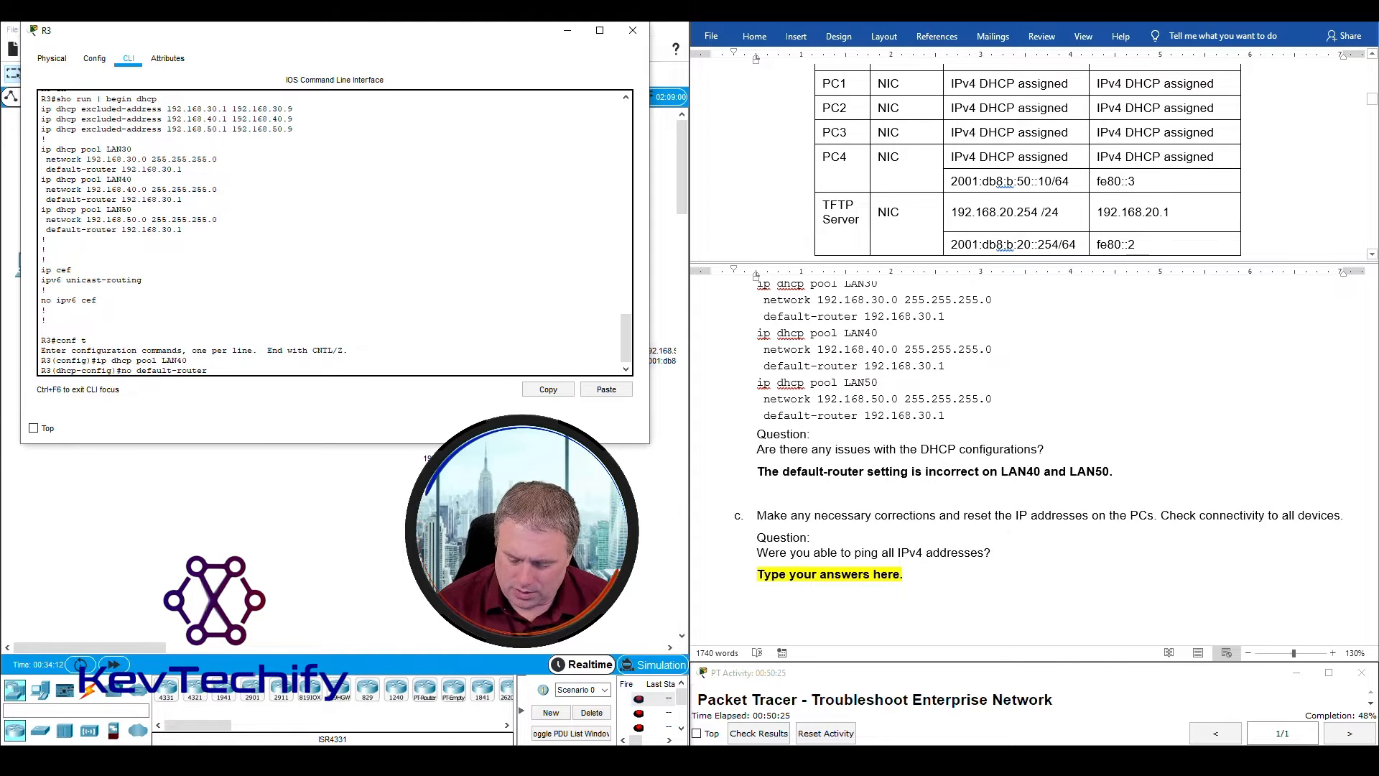
type(".30")
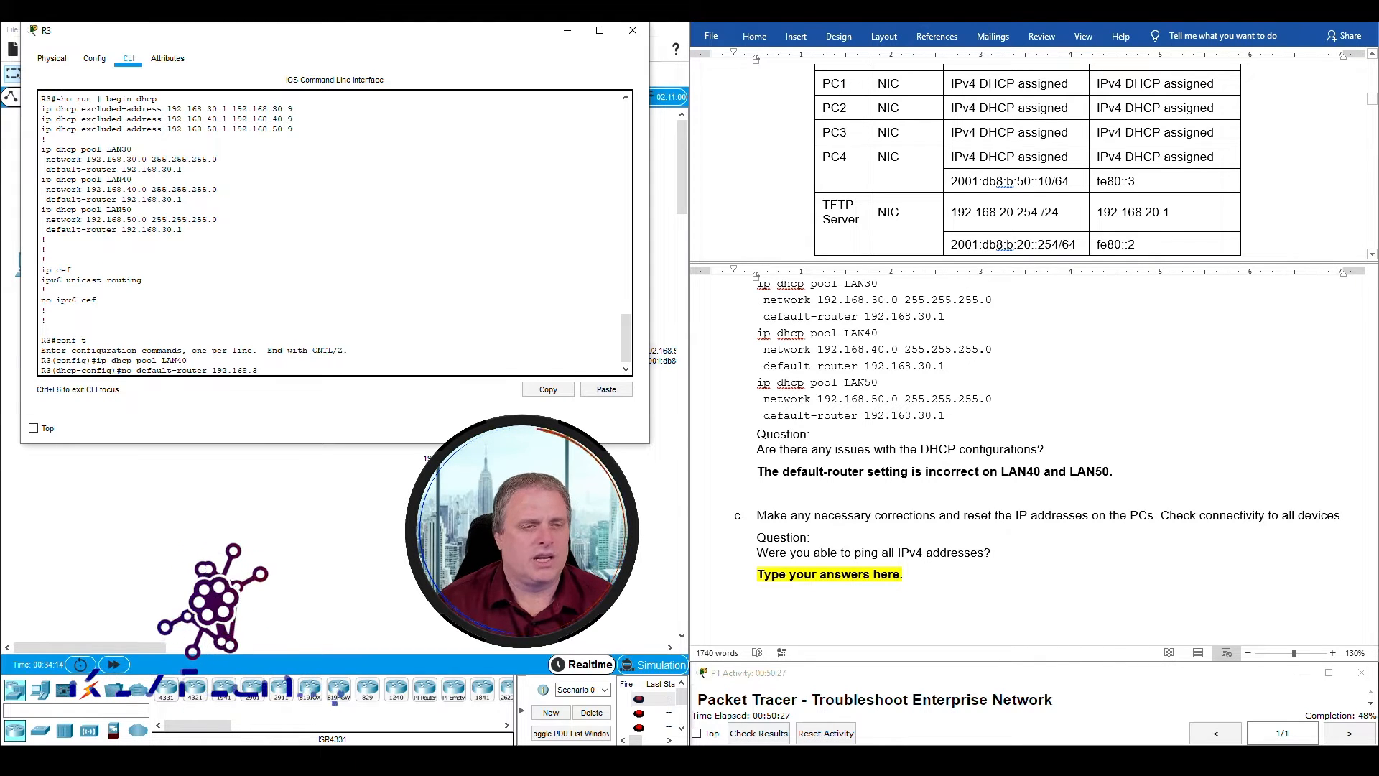
key("Return")
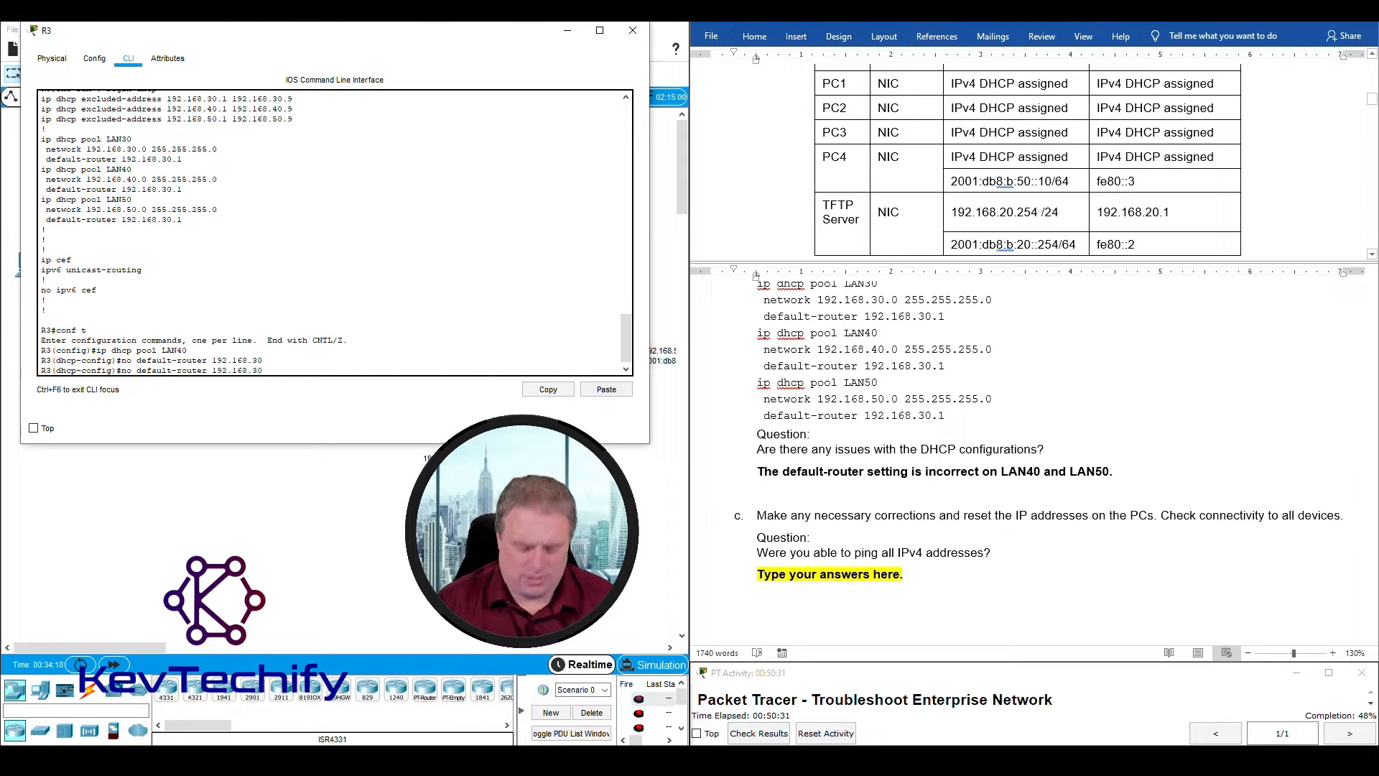
key("Return")
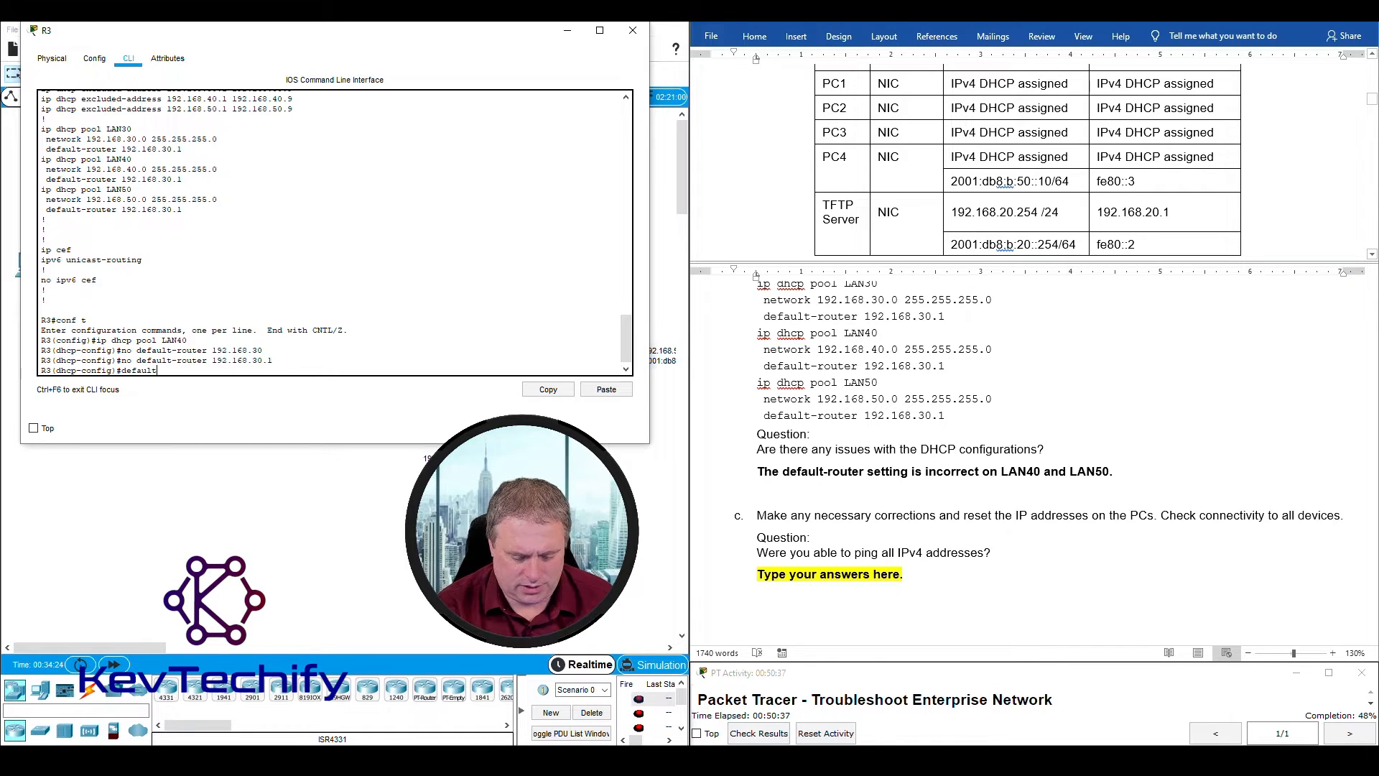
Step: Set the default router of DHCP pool LAN40 to 192.168.40.1 and exit the pool configuration
type("default-router 192.168.40.1")
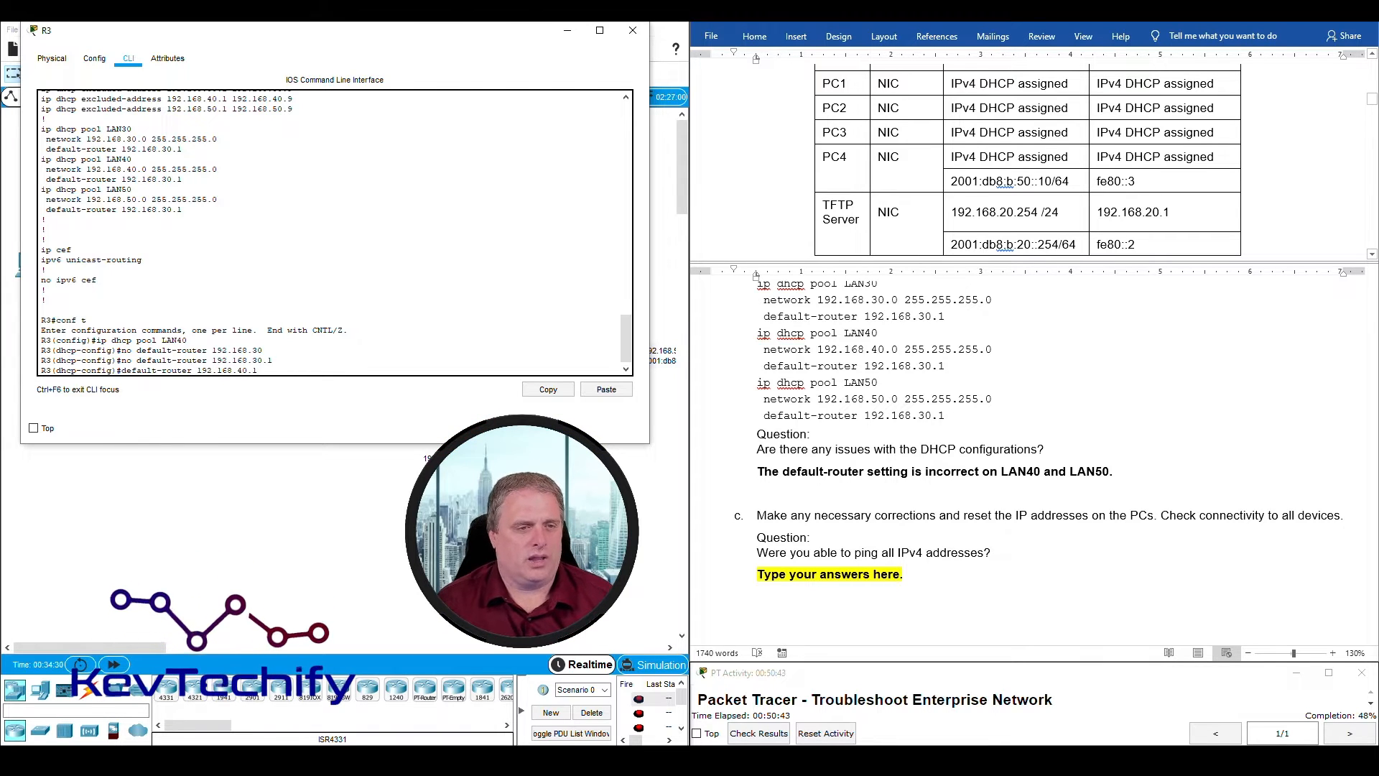
key("Return")
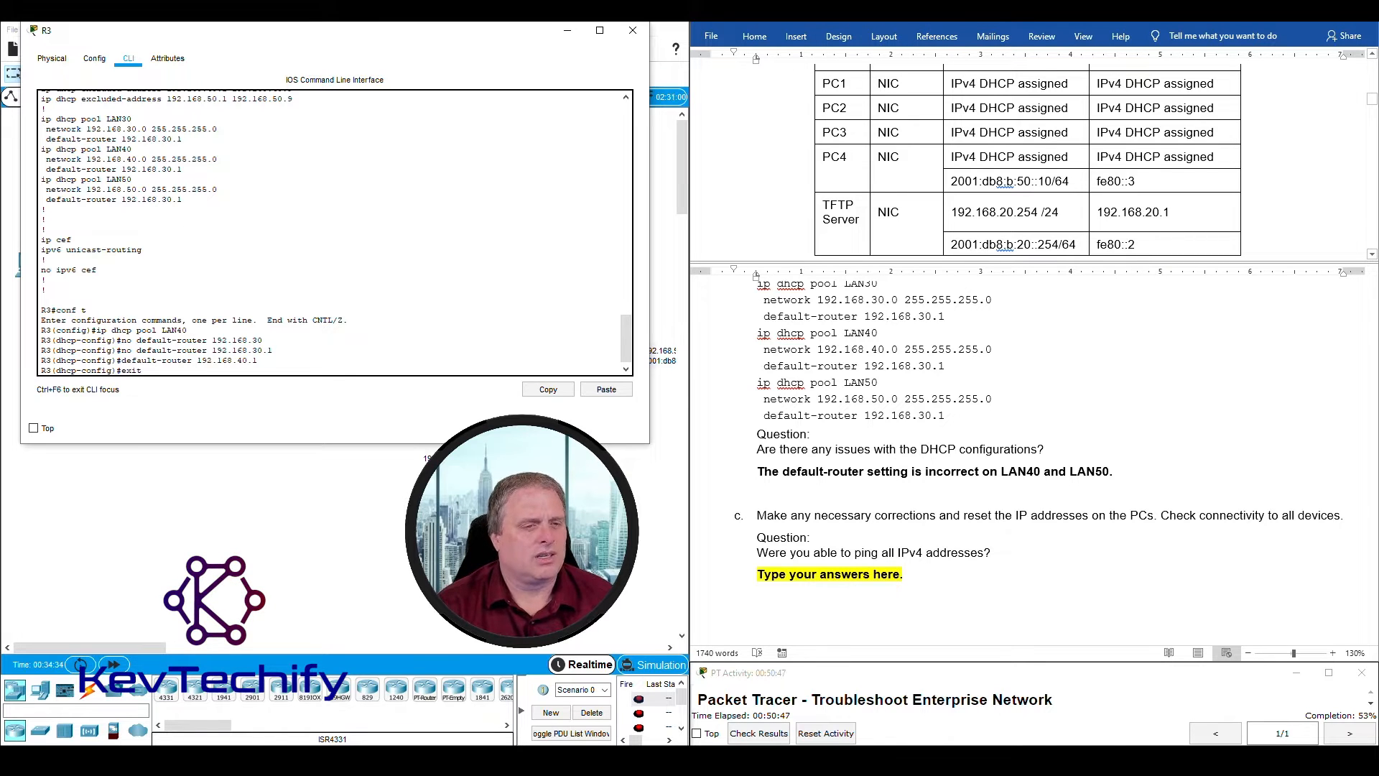
key("Return")
Step: Enter DHCP pool LAN50 on R3 and remove its default router 192.168.30.1
type("ip dhcp pool")
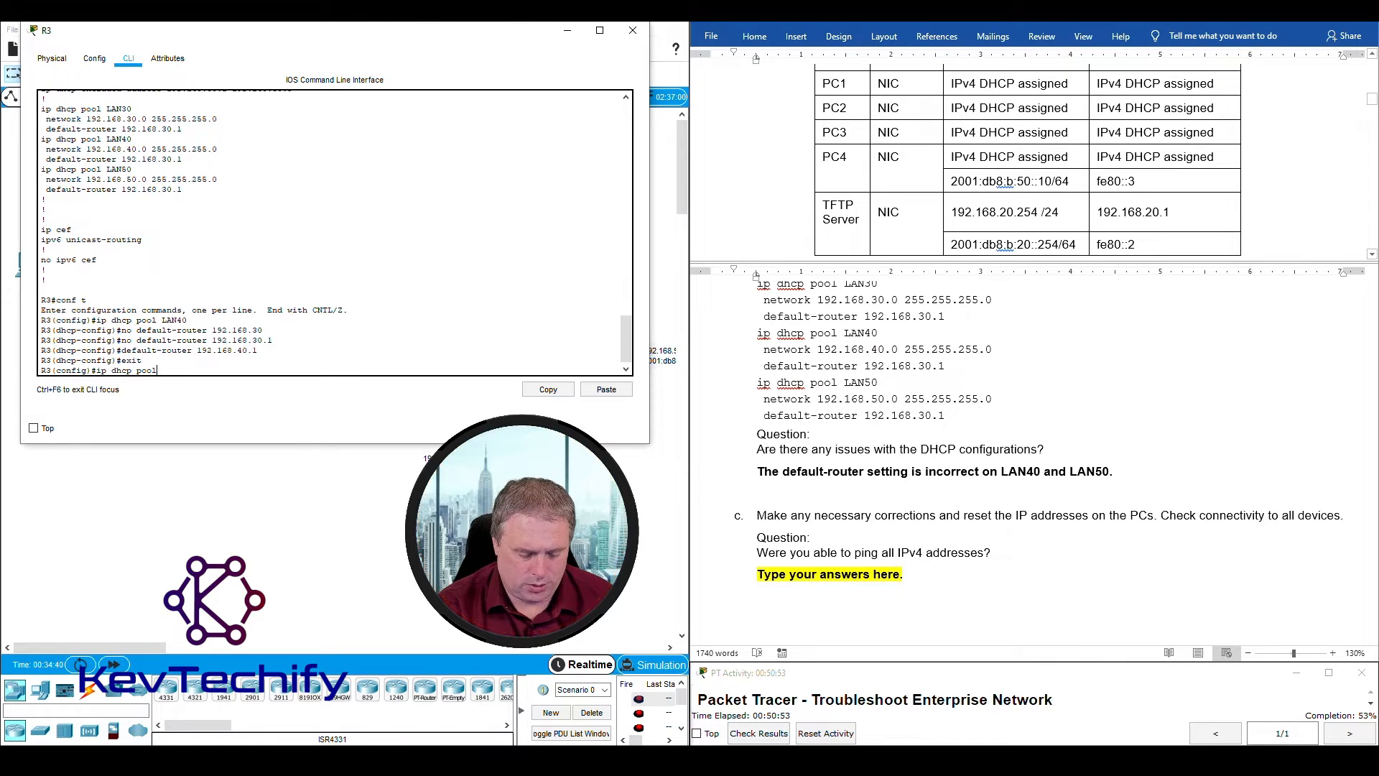
type(" LAN50")
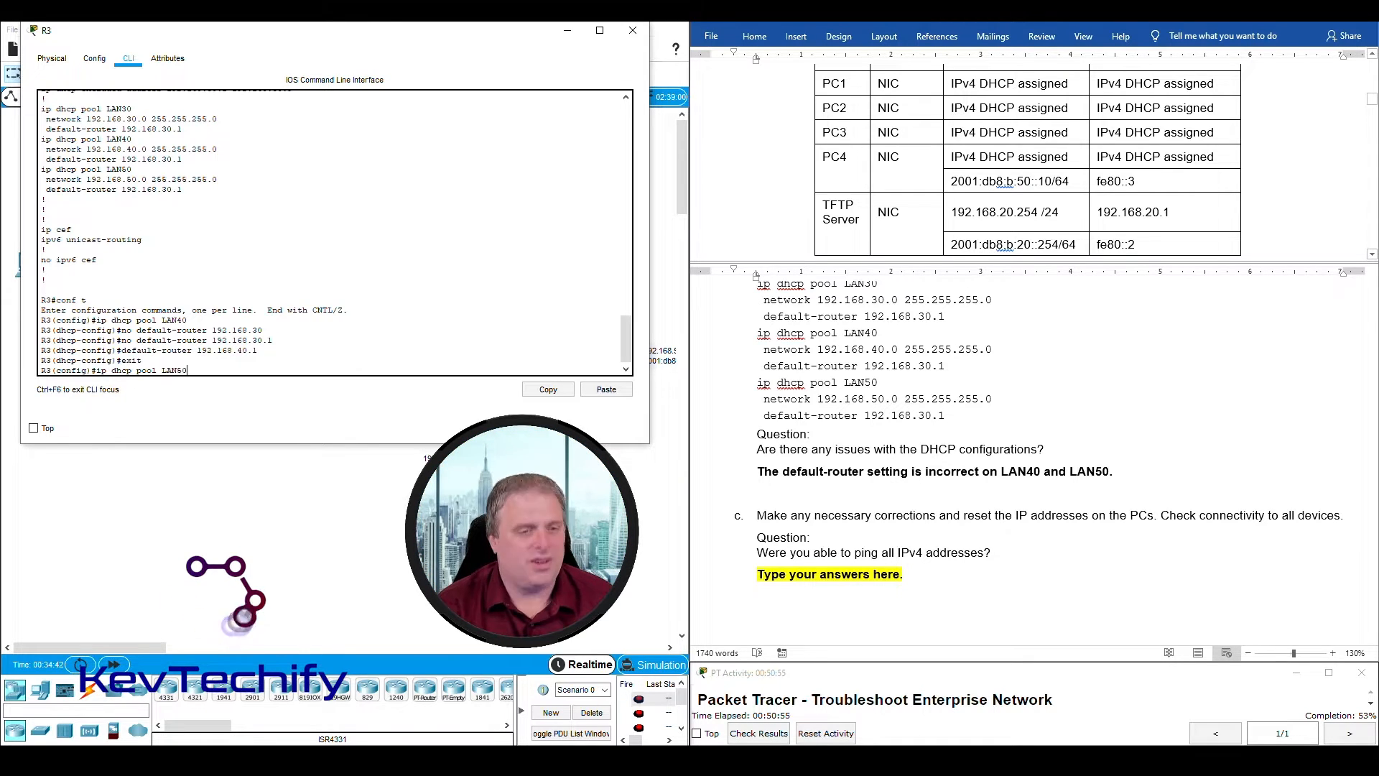
key("Return")
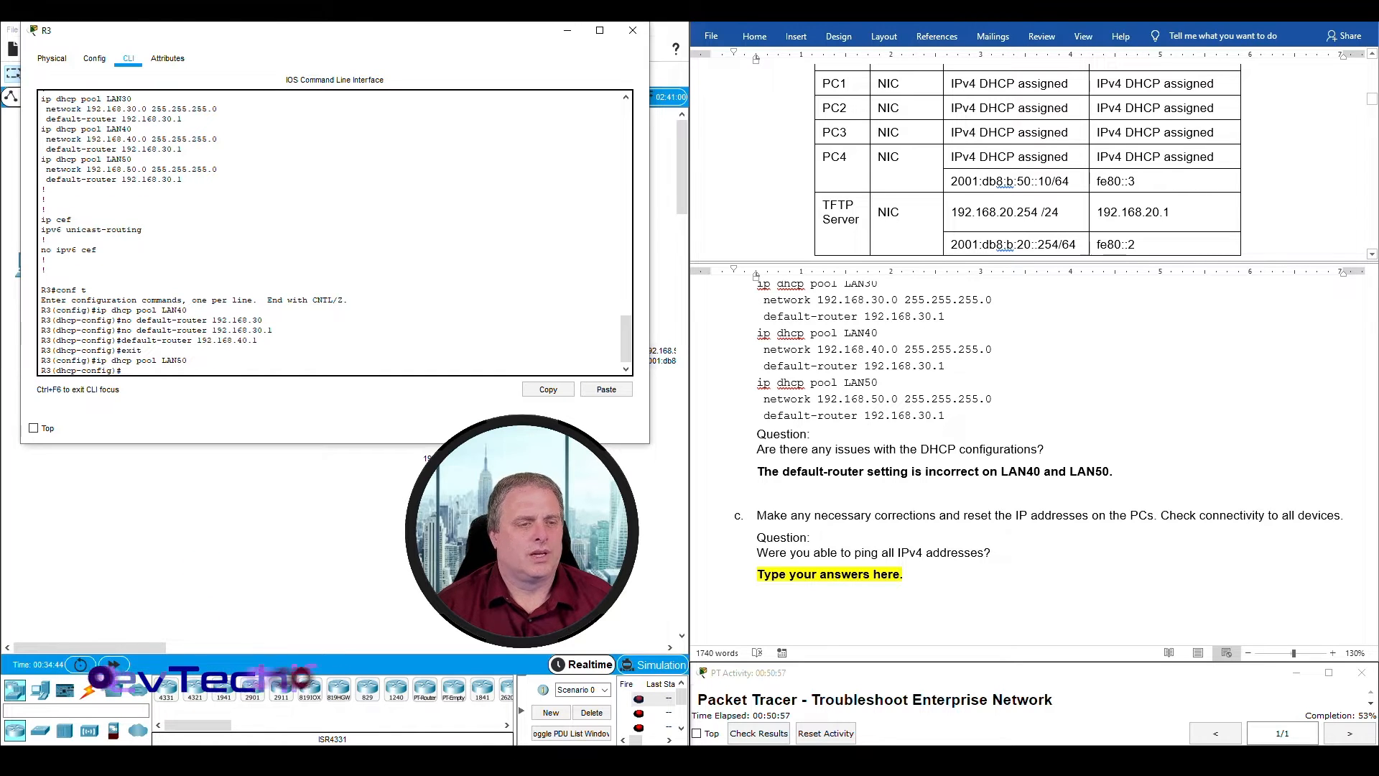
type("no default-router")
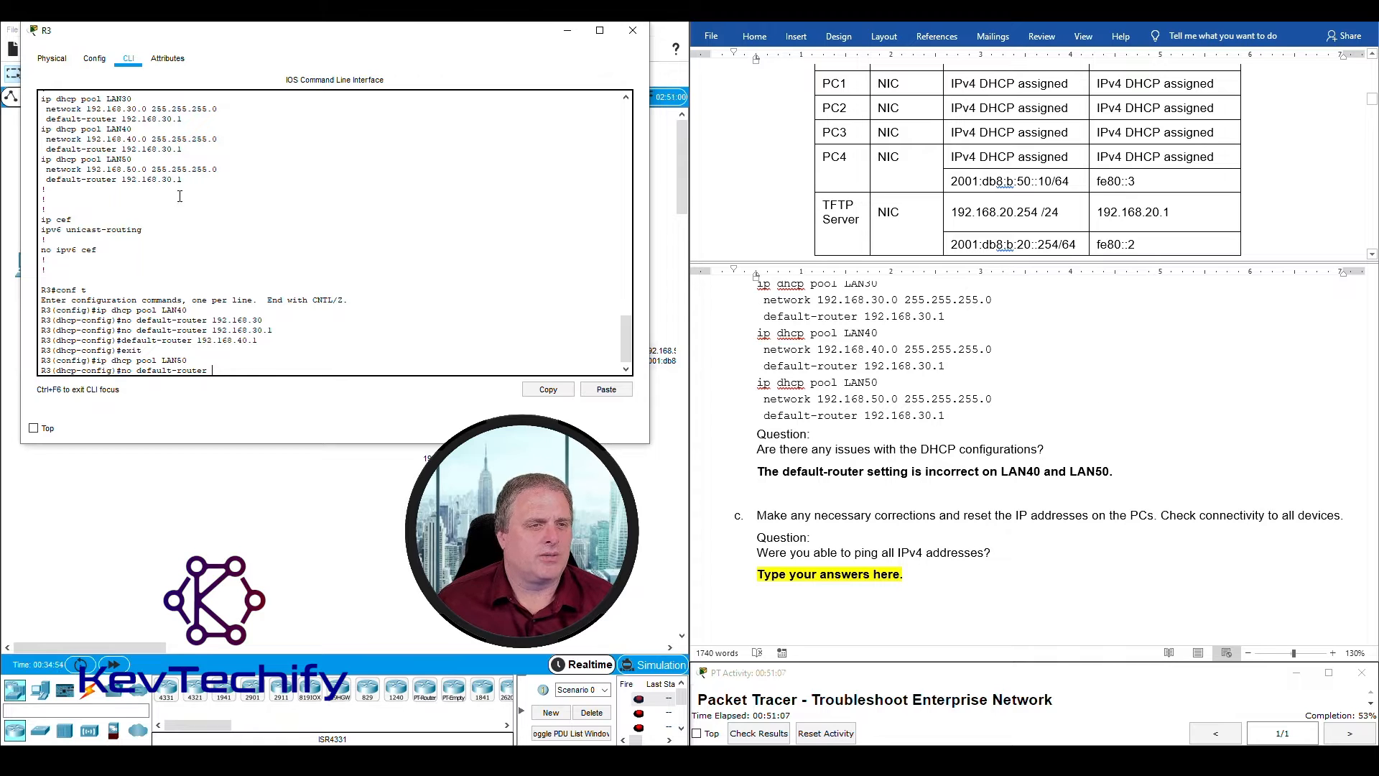
left_click_drag(122, 179, 187, 179)
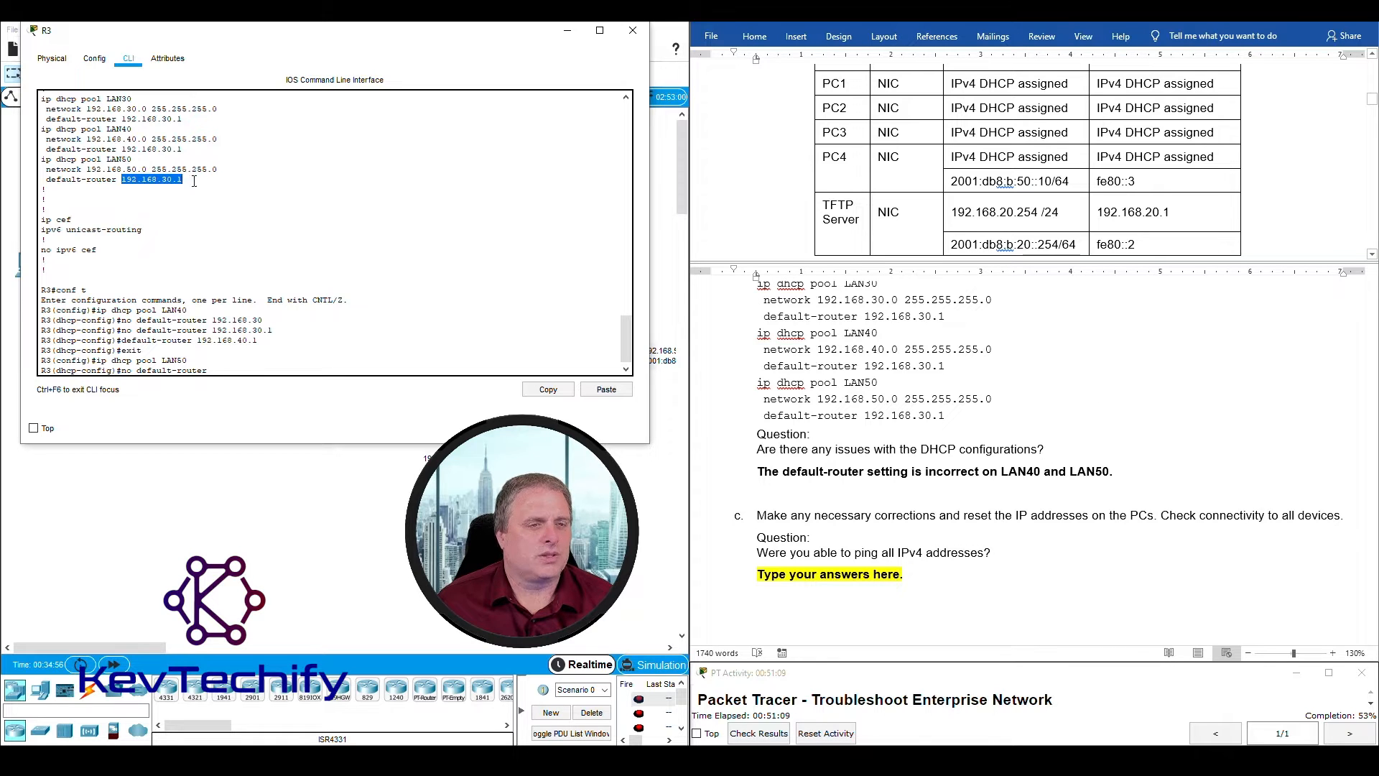
left_click(262, 371)
type("192.168")
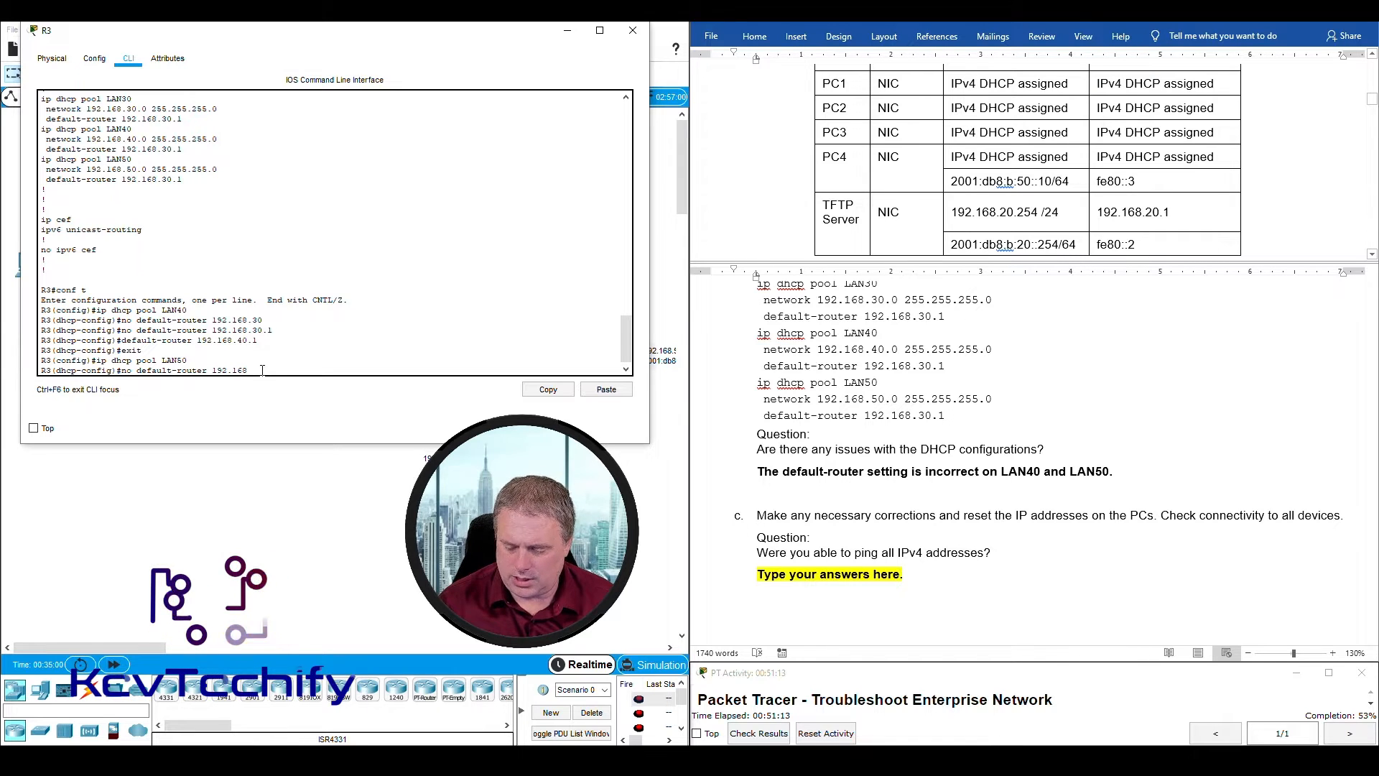
type(".30.1")
key("Return")
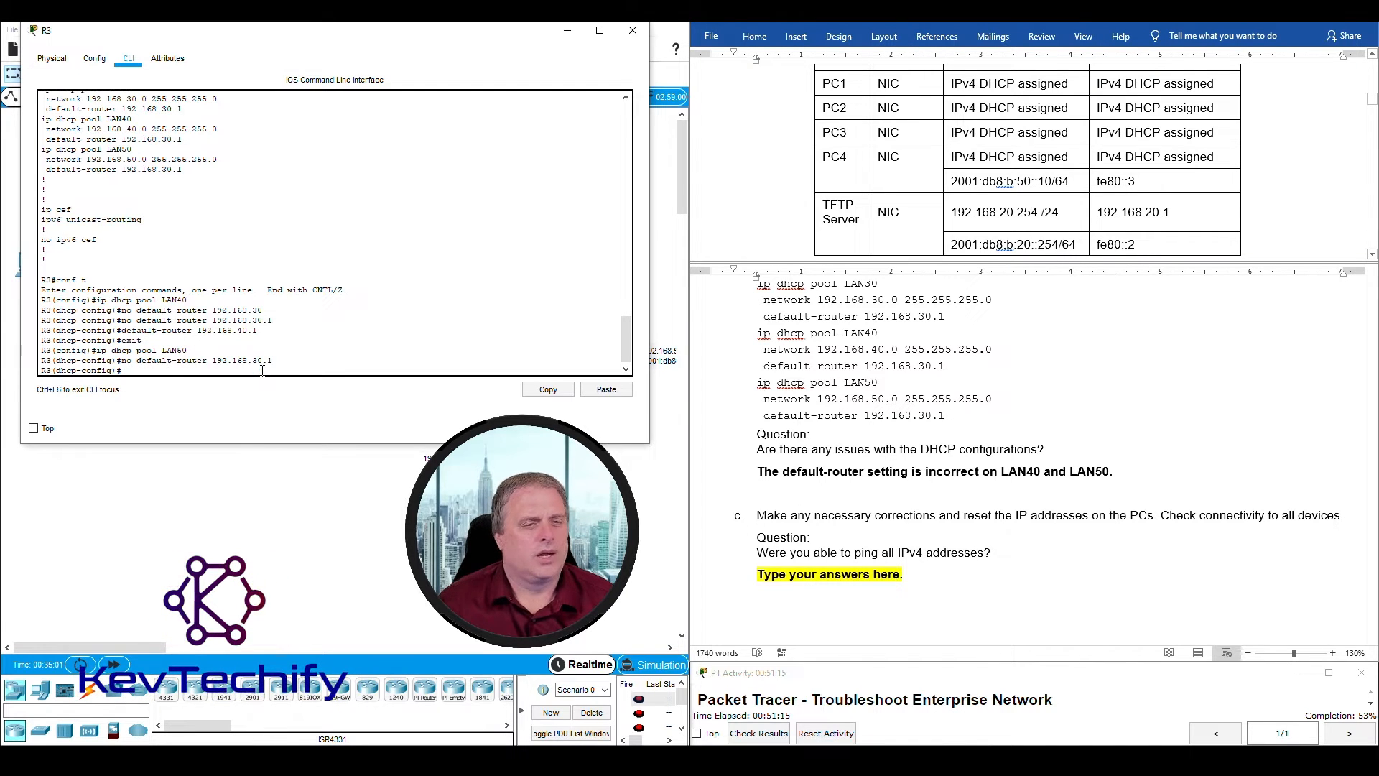
Step: Set the default router of DHCP pool LAN50 to 192.168.50.1 and exit to R3's privileged prompt
type("default-router 192")
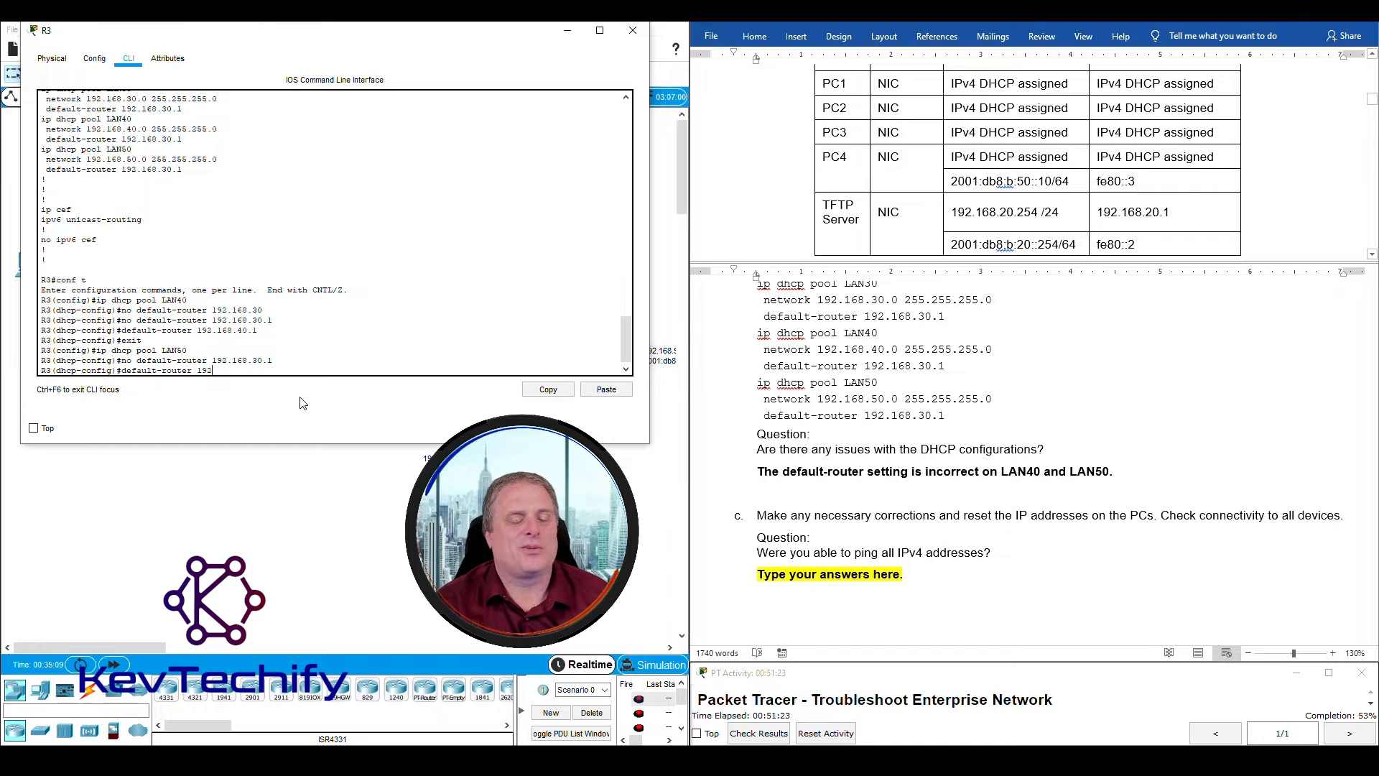
type(".16")
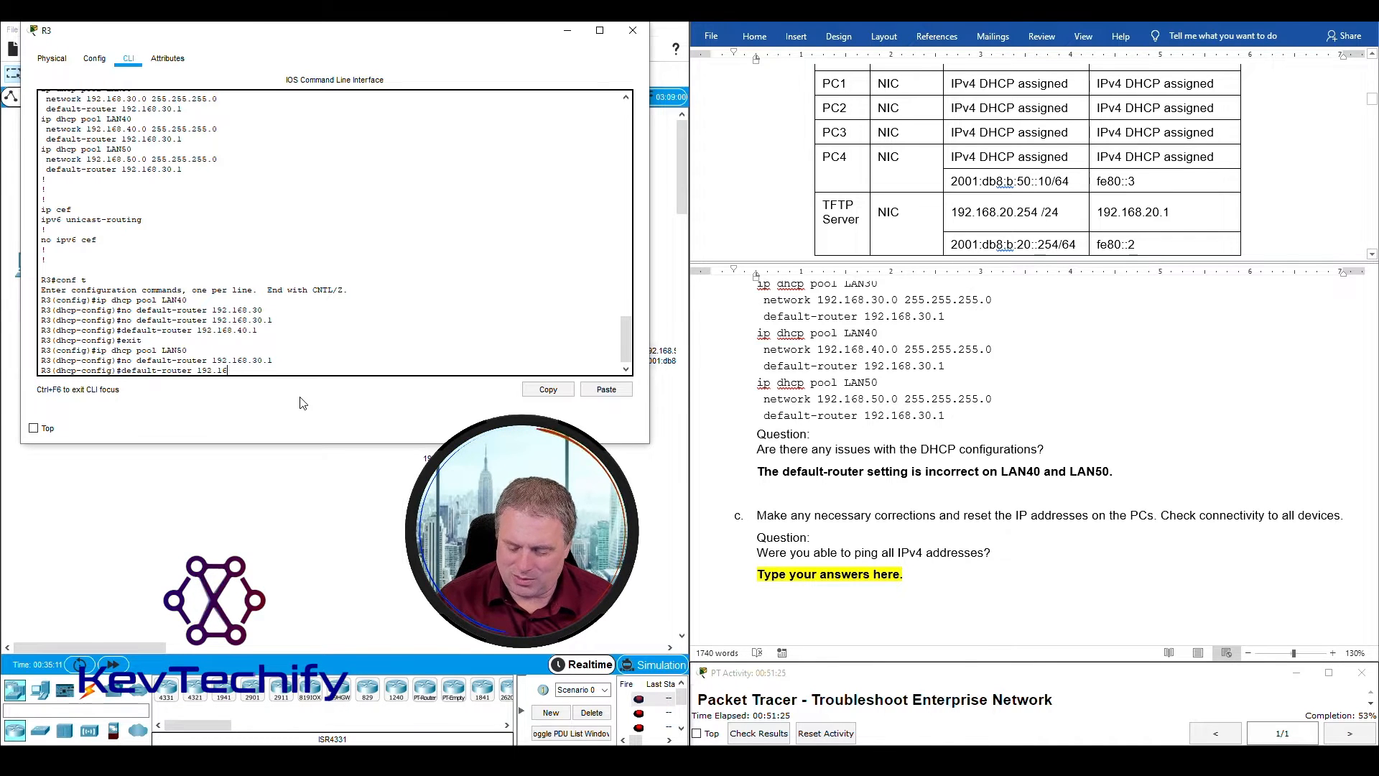
type("8.50.1")
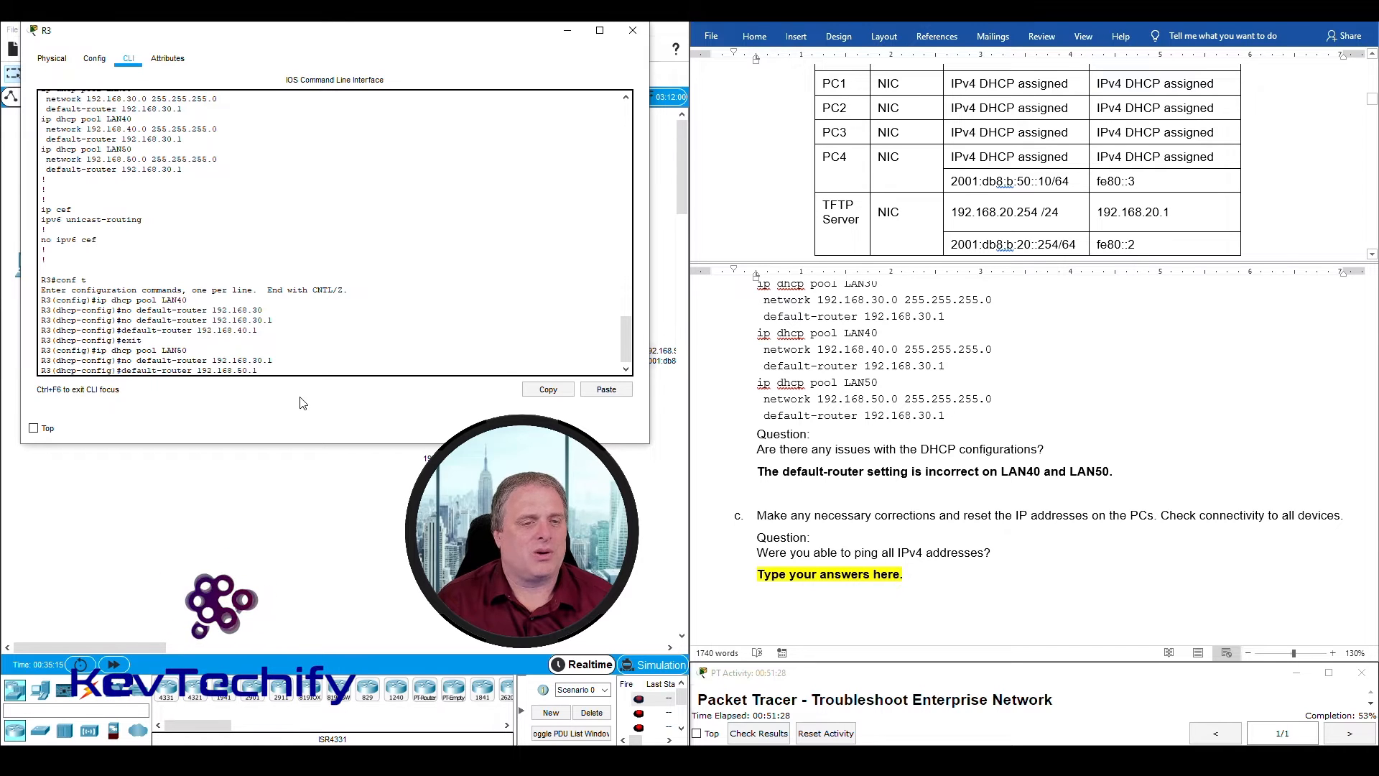
key("Return")
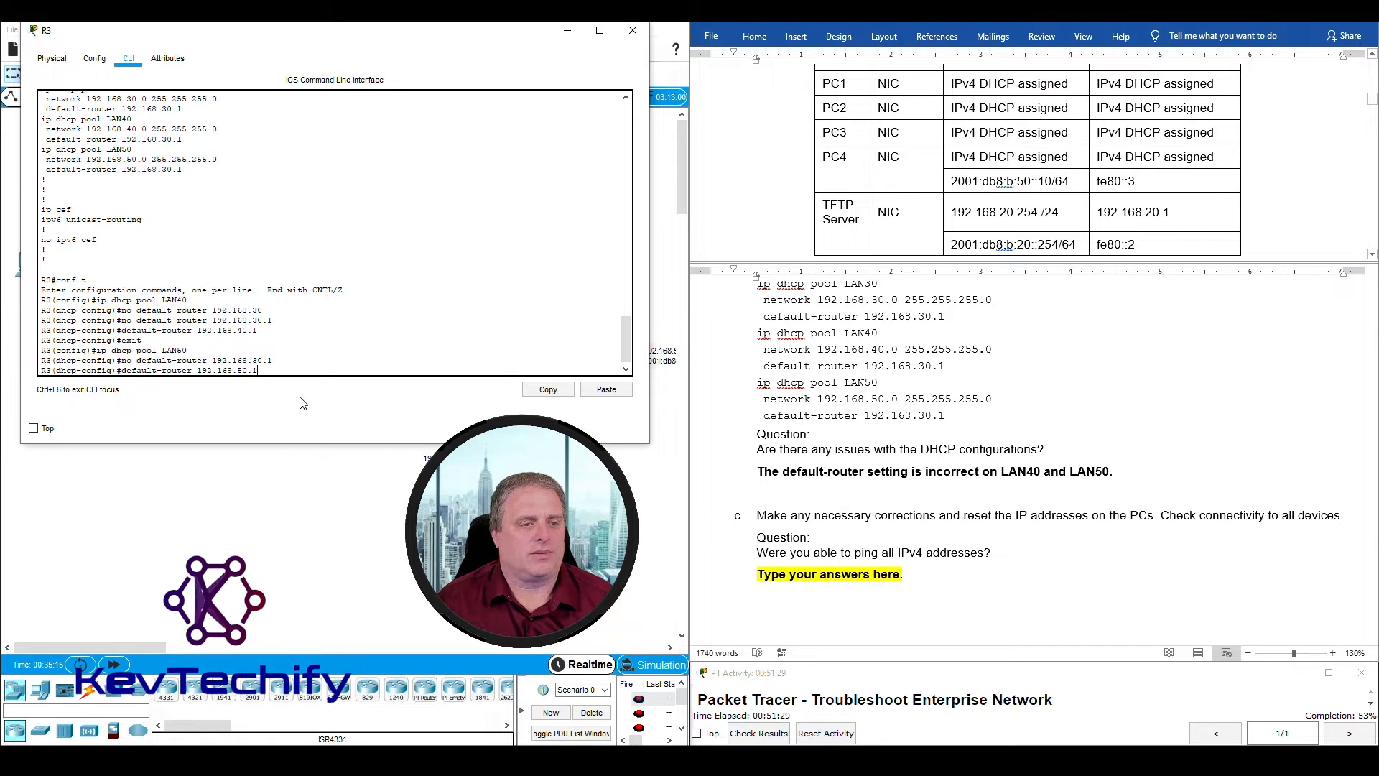
type("exit")
key("Return")
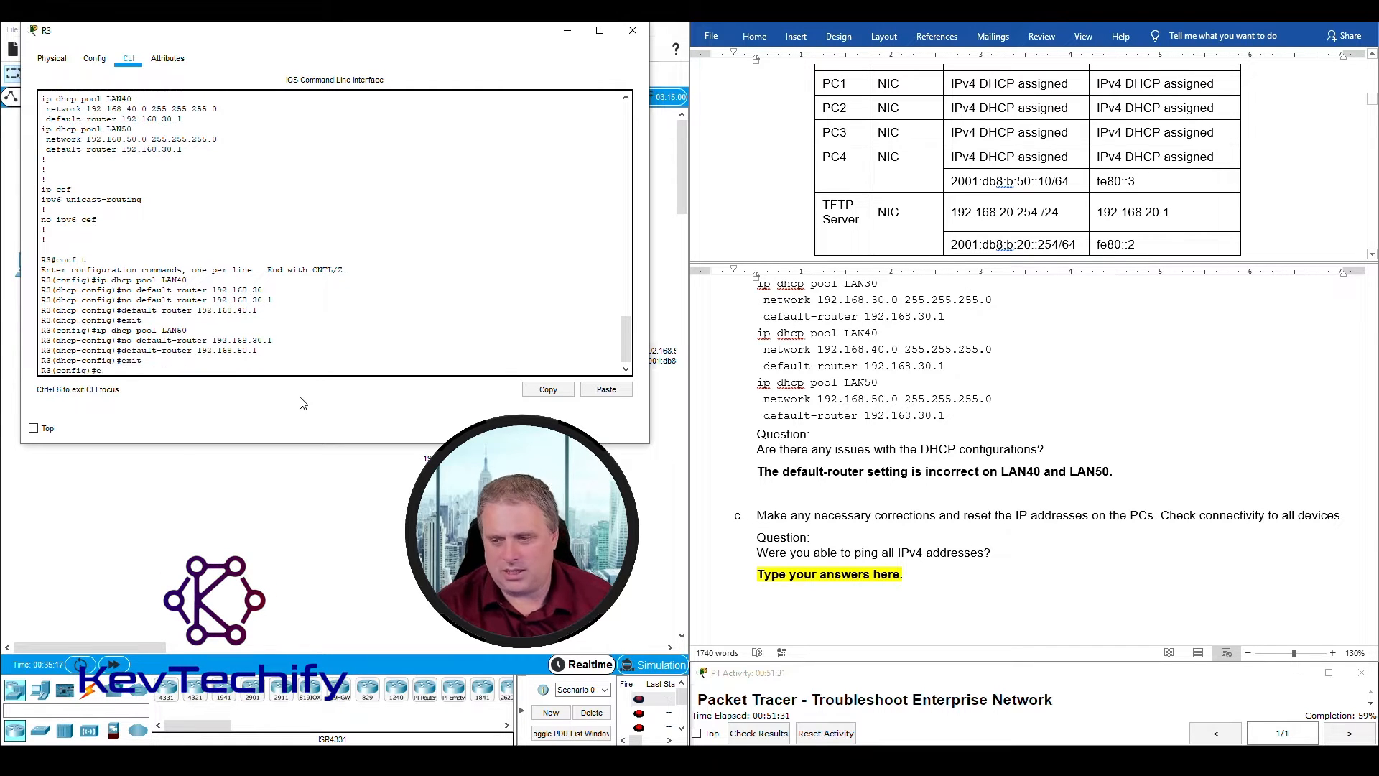
type("exit")
key("Return")
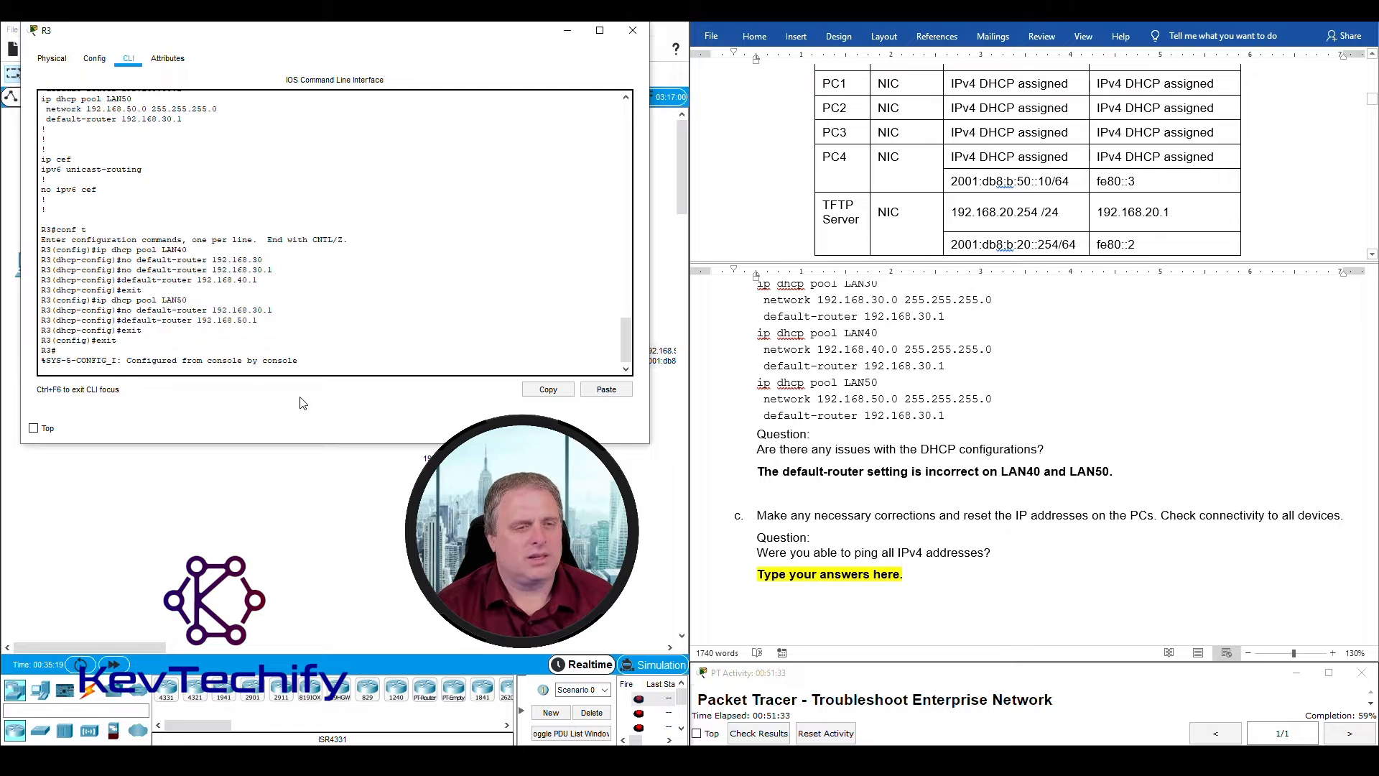
key("Return")
key("Return")
key("Return")
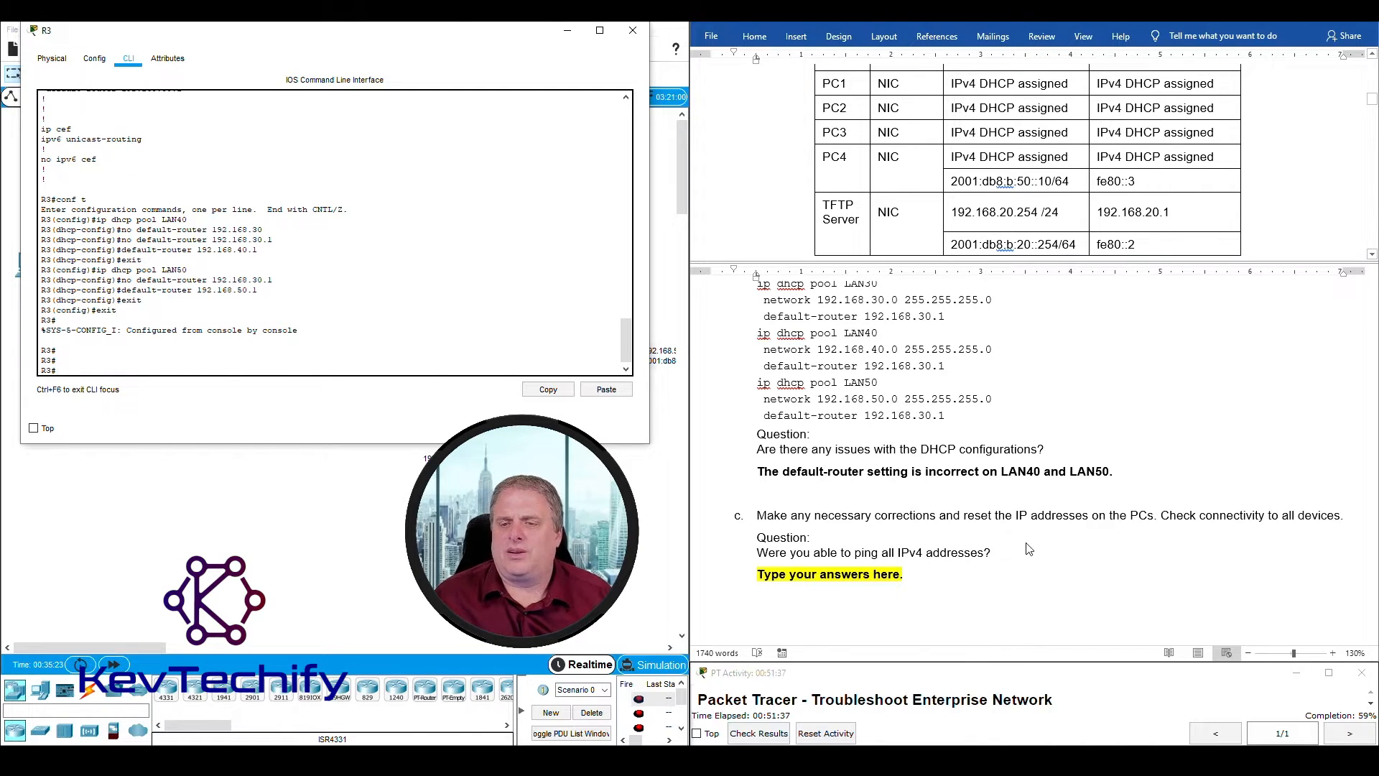
Step: Put R3's console away and check the DHCP-assigned IPv4 settings in PC2's IP configuration
left_click(567, 33)
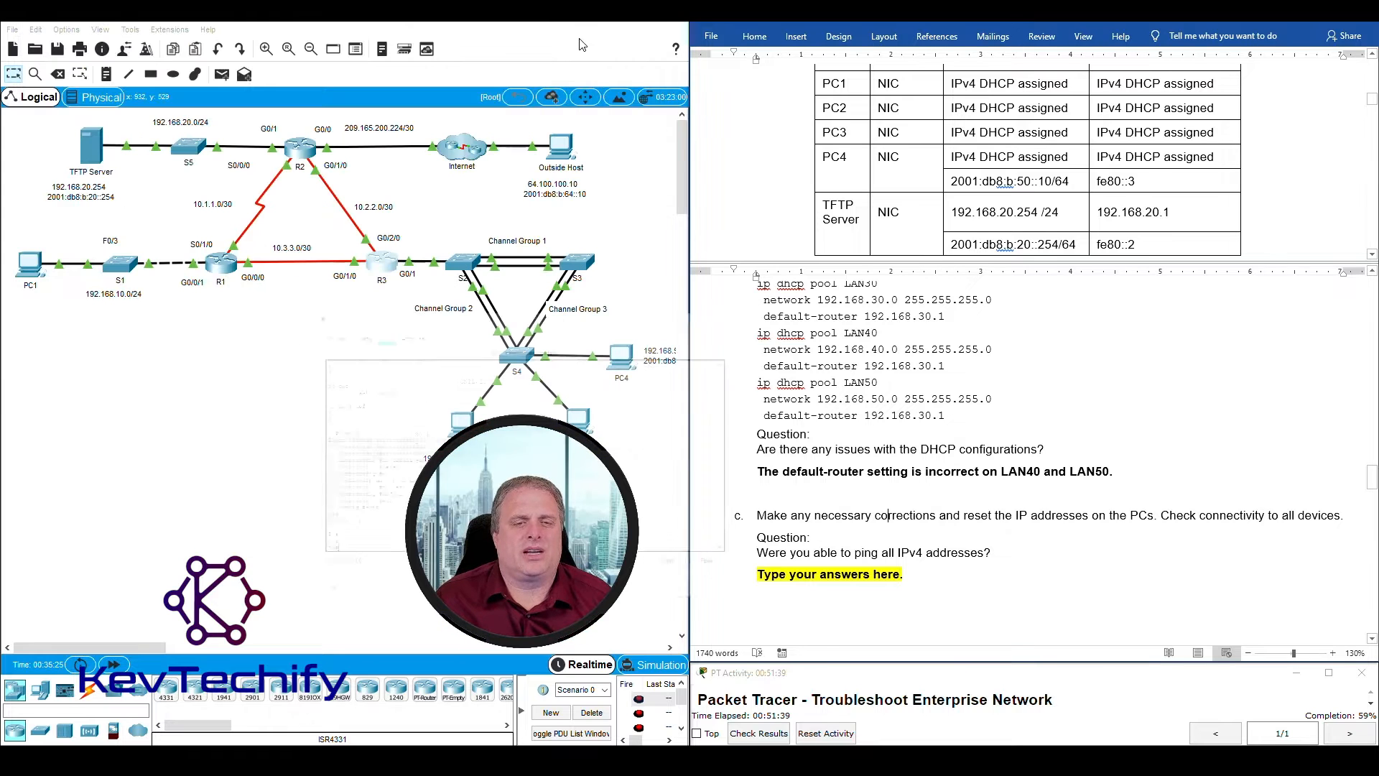
left_click(460, 423)
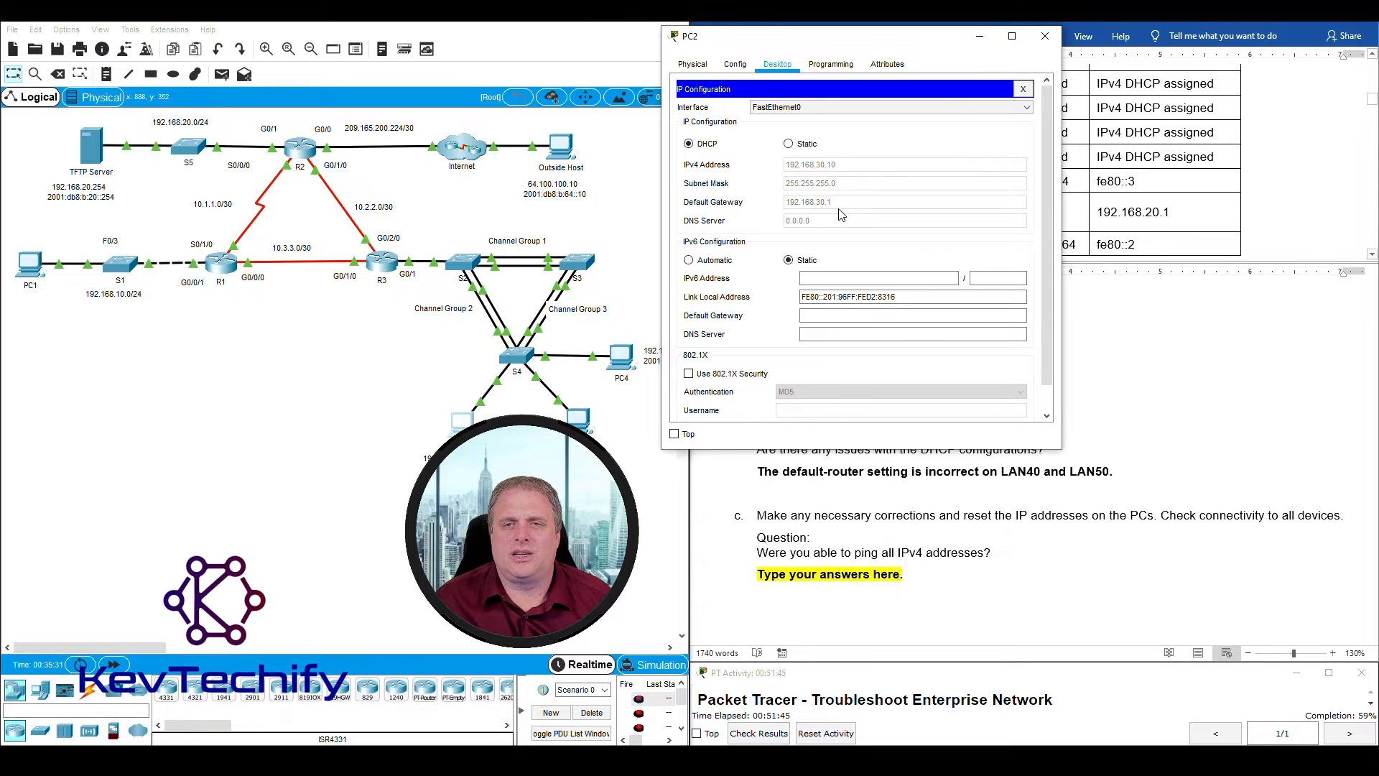
left_click(979, 36)
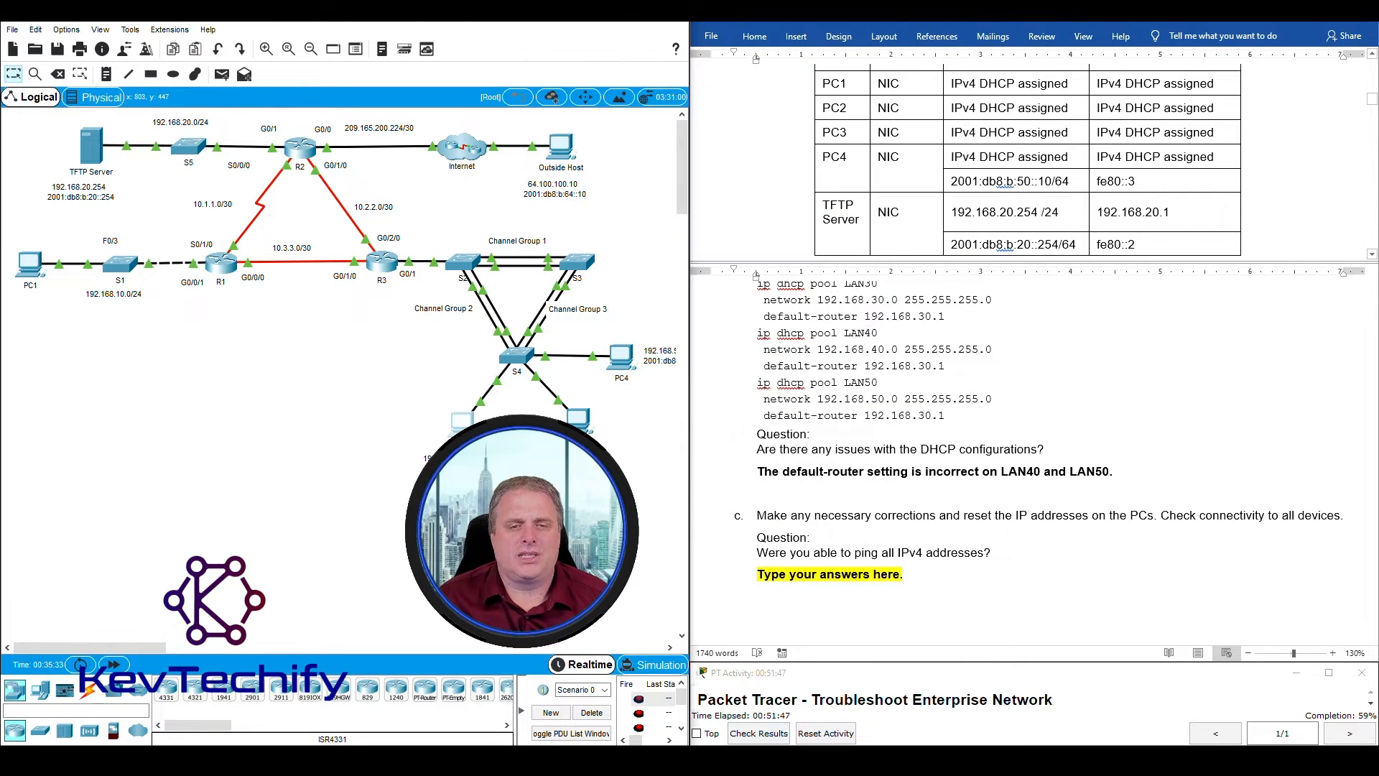
Step: Renew PC3's DHCP address with ipconfig /renew in its Command Prompt and check the assigned default gateway
left_click(461, 423)
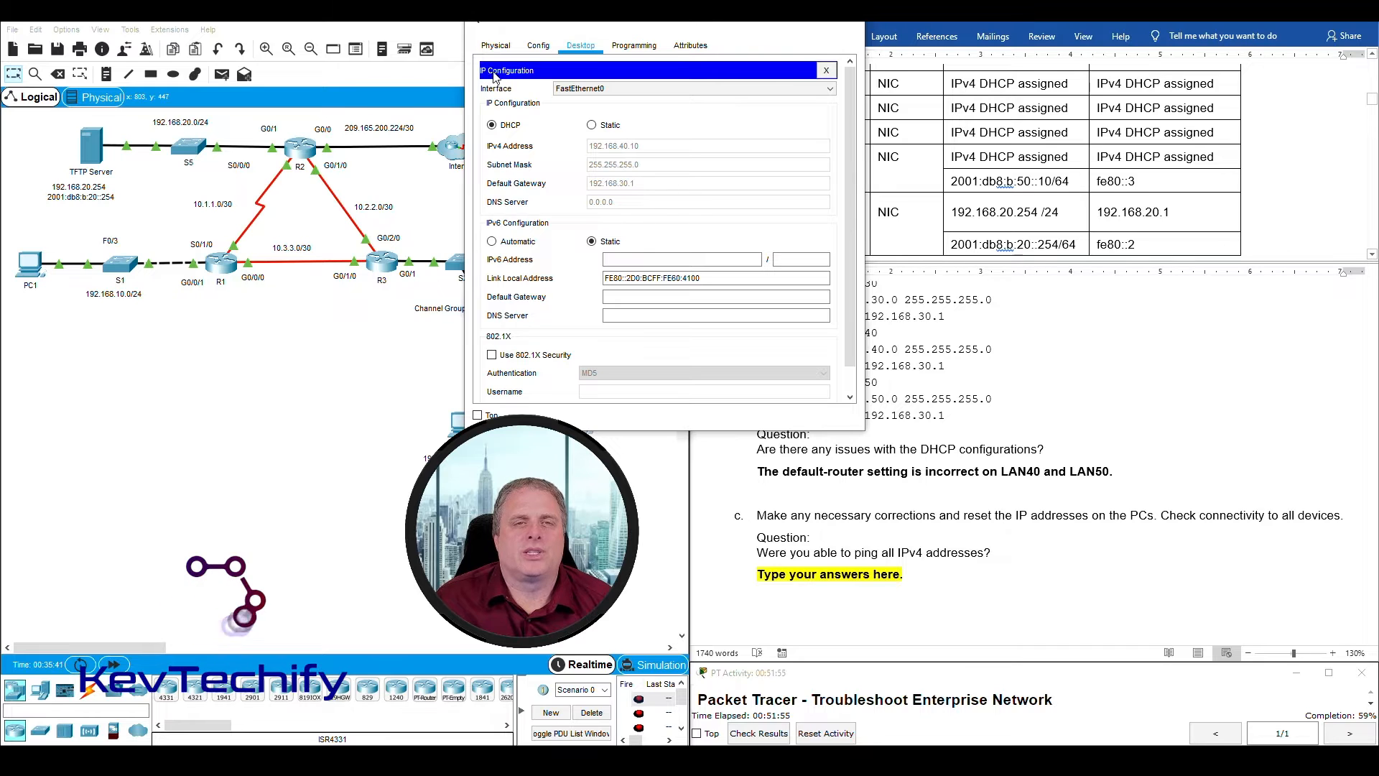
left_click(826, 71)
left_click(774, 92)
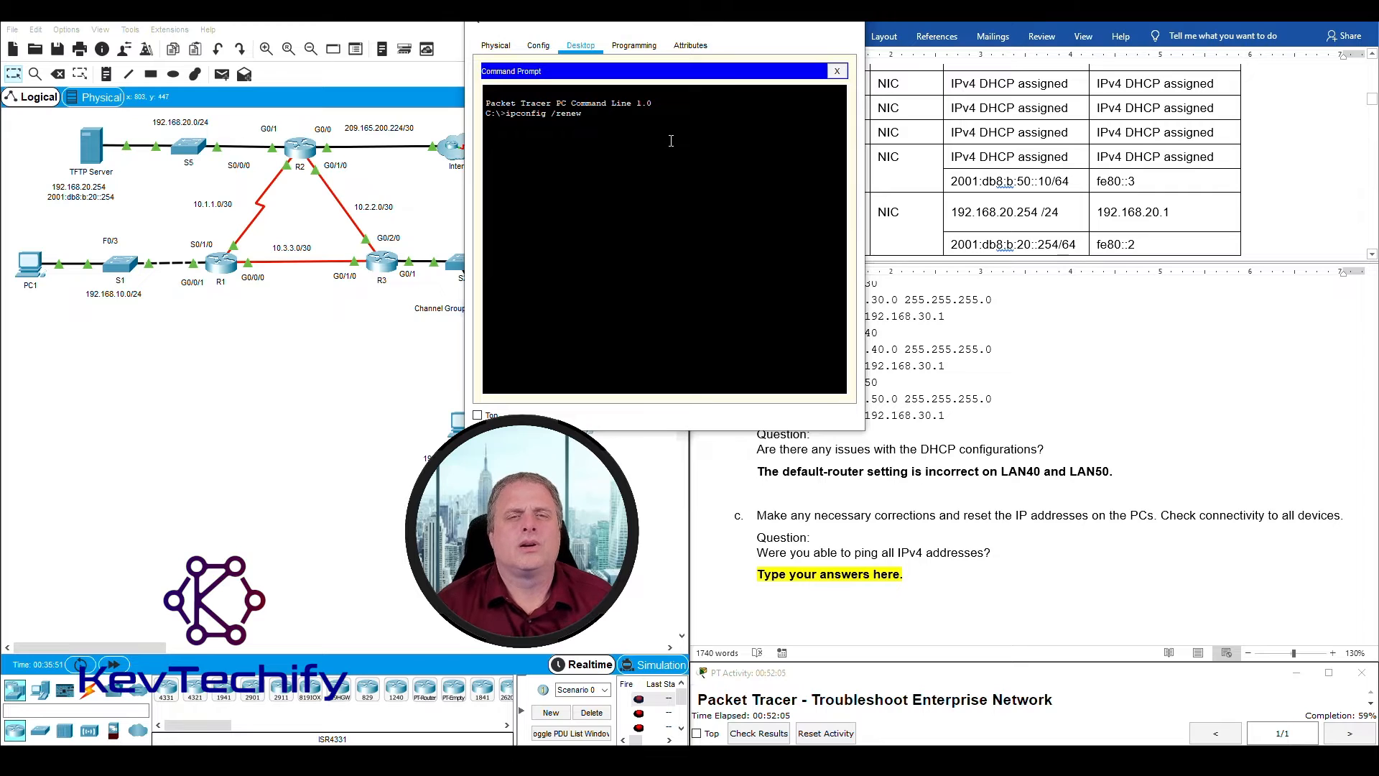
key("Return")
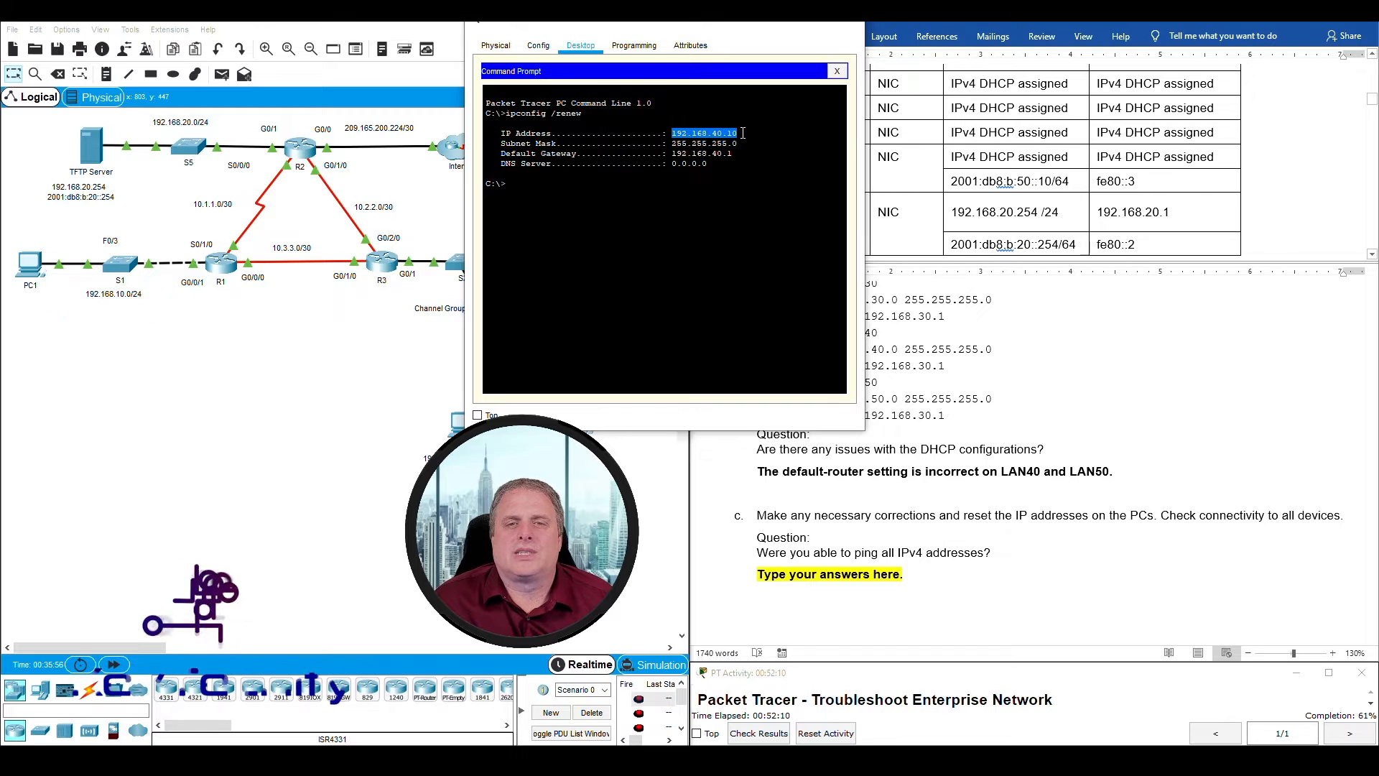
left_click_drag(672, 153, 717, 154)
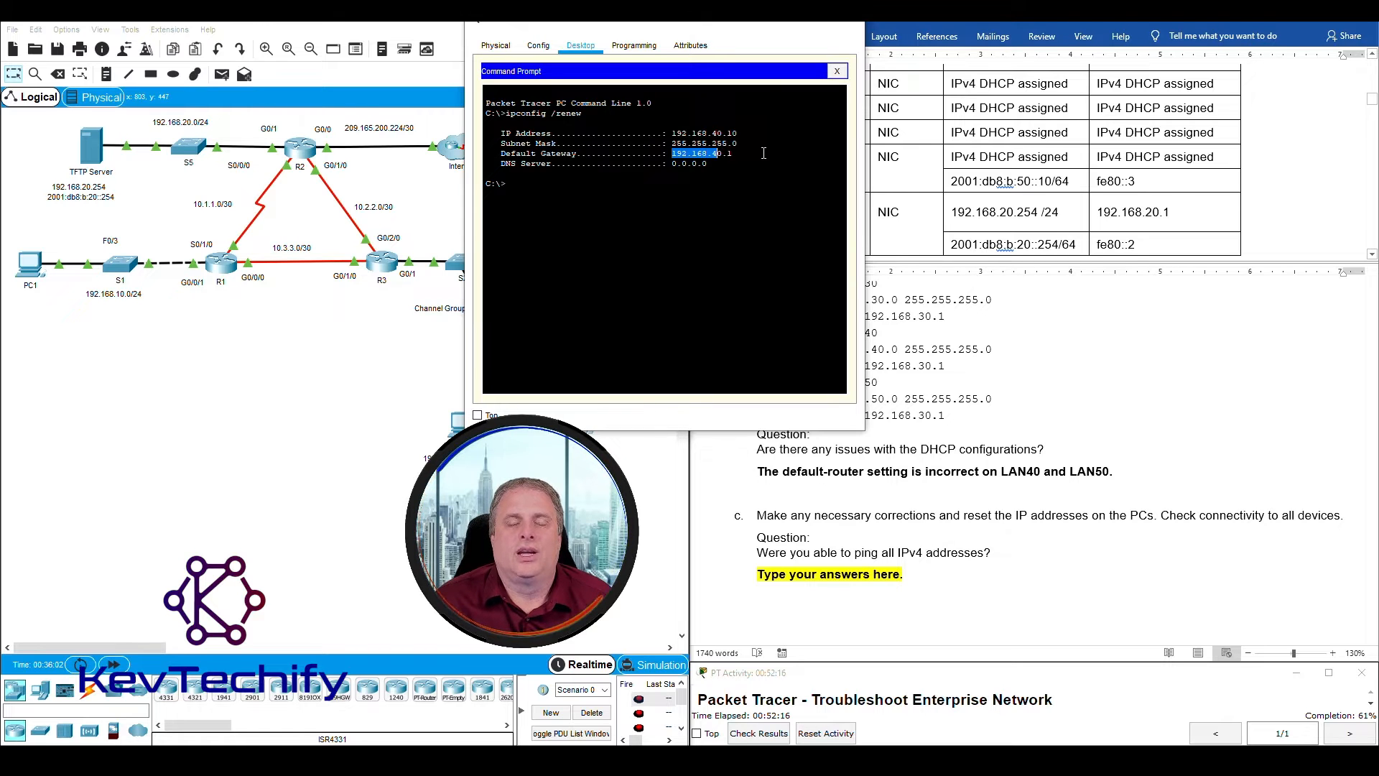
left_click(780, 20)
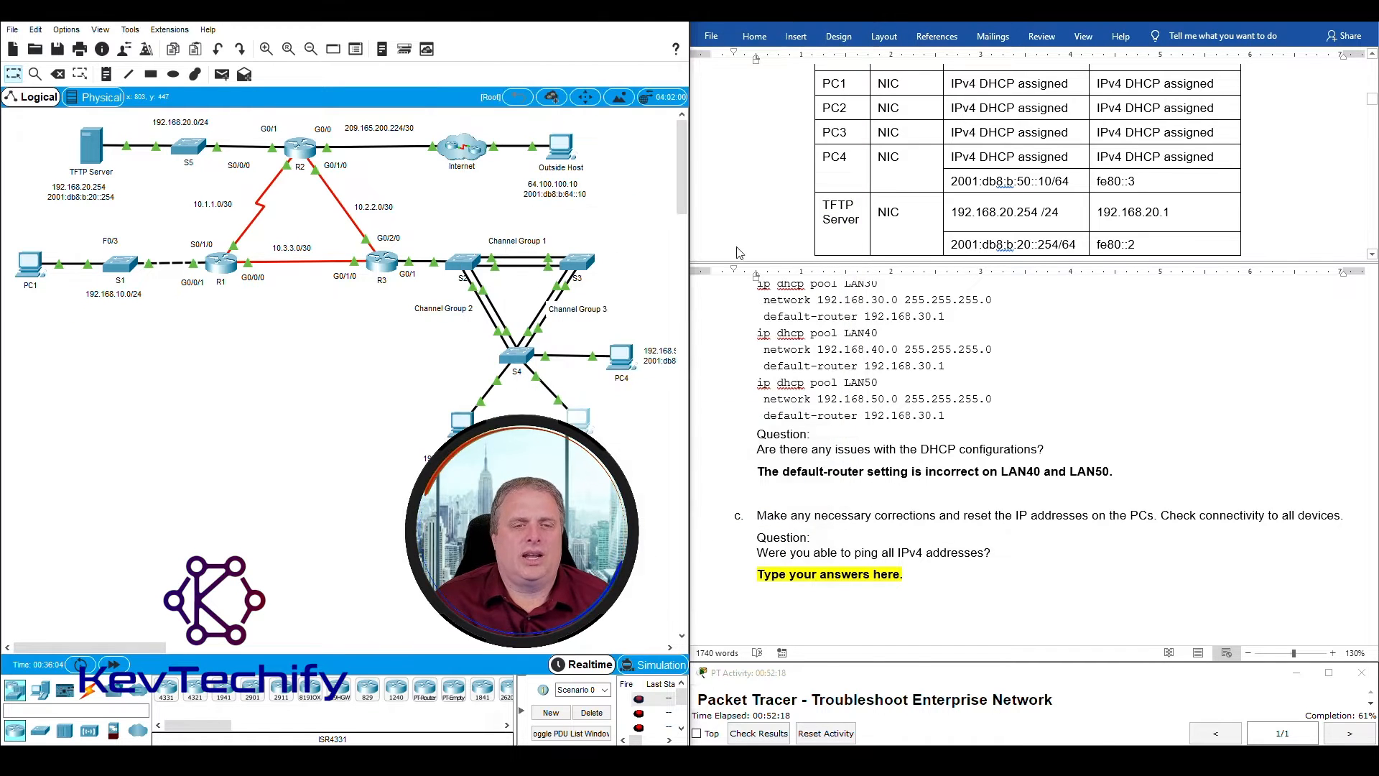
Step: Renew PC4's DHCP address with ipconfig /renew in its Command Prompt and compare the assigned IP address with the default gateway
left_click(620, 362)
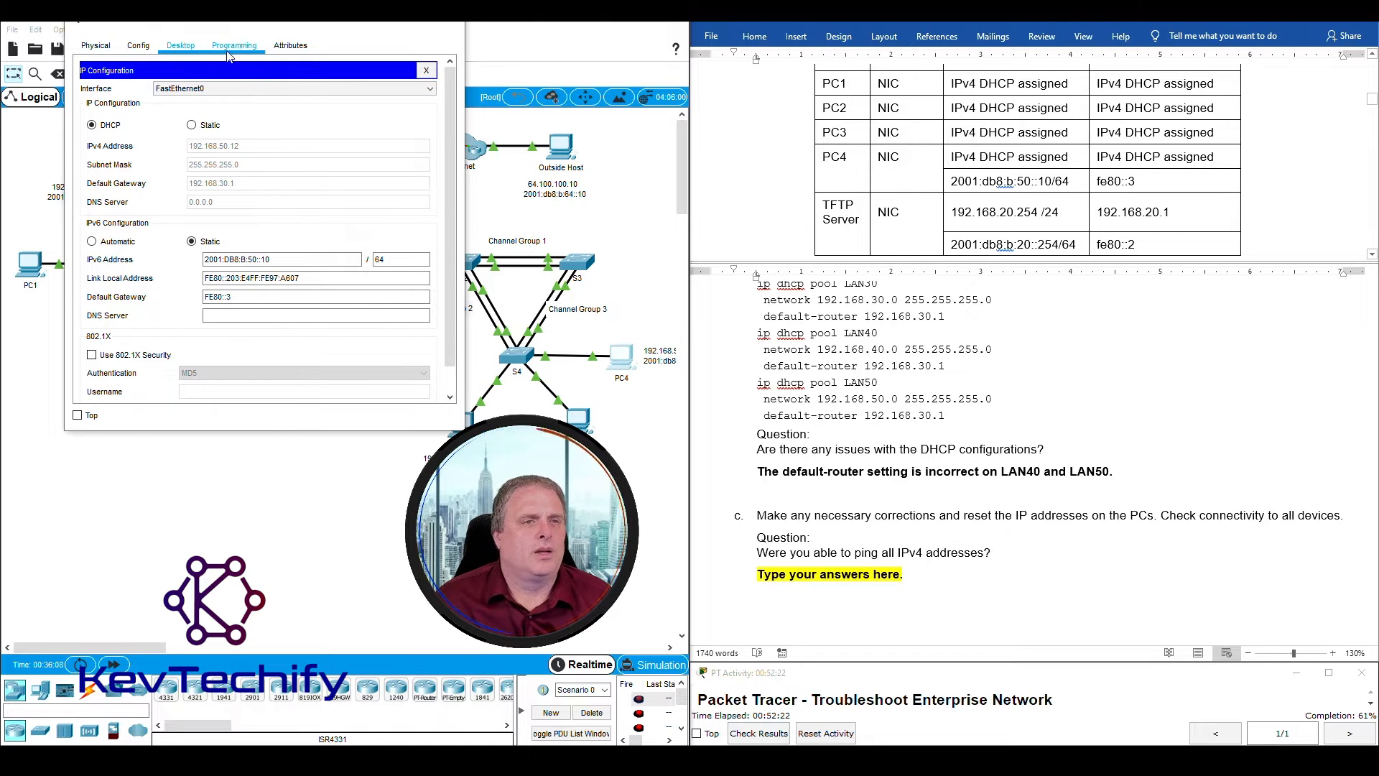
left_click(427, 71)
left_click(291, 193)
type("ipconfig /renew")
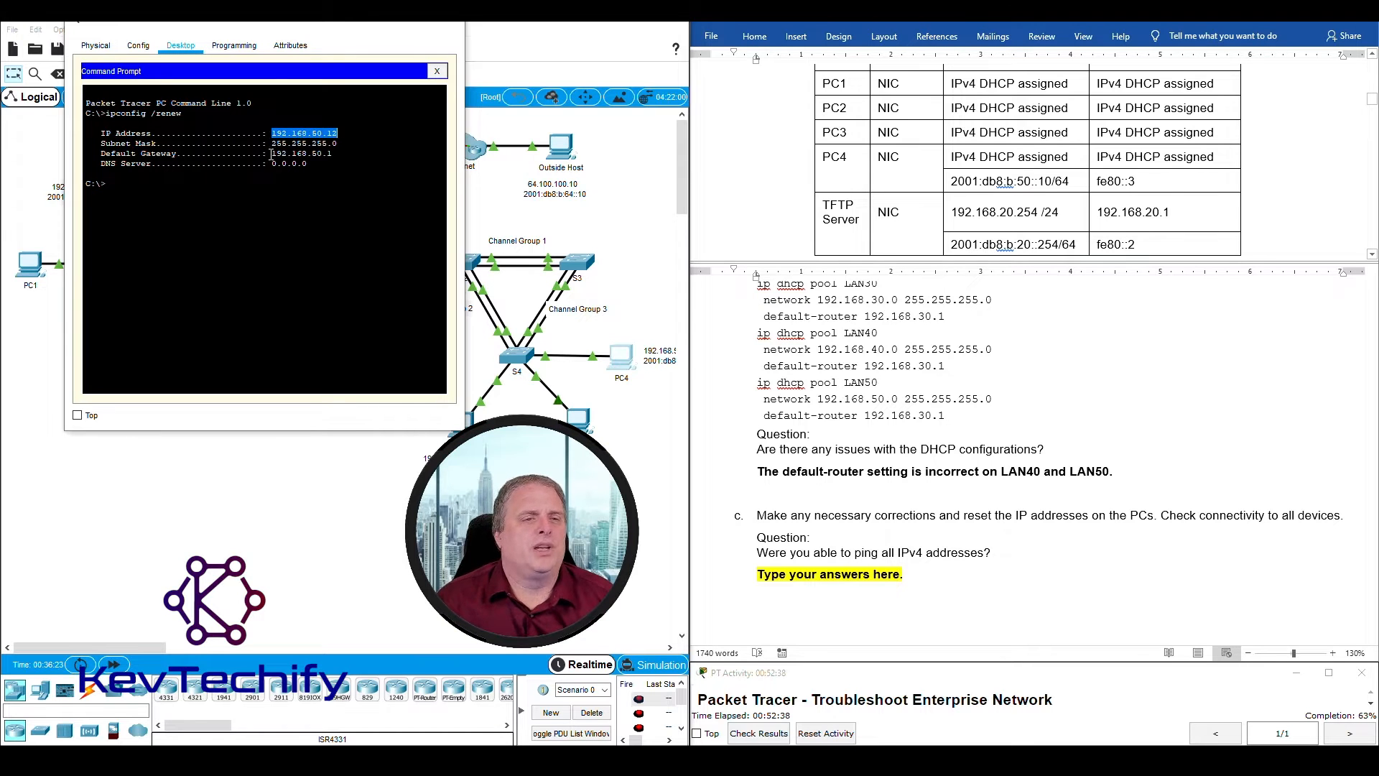
left_click_drag(271, 153, 343, 153)
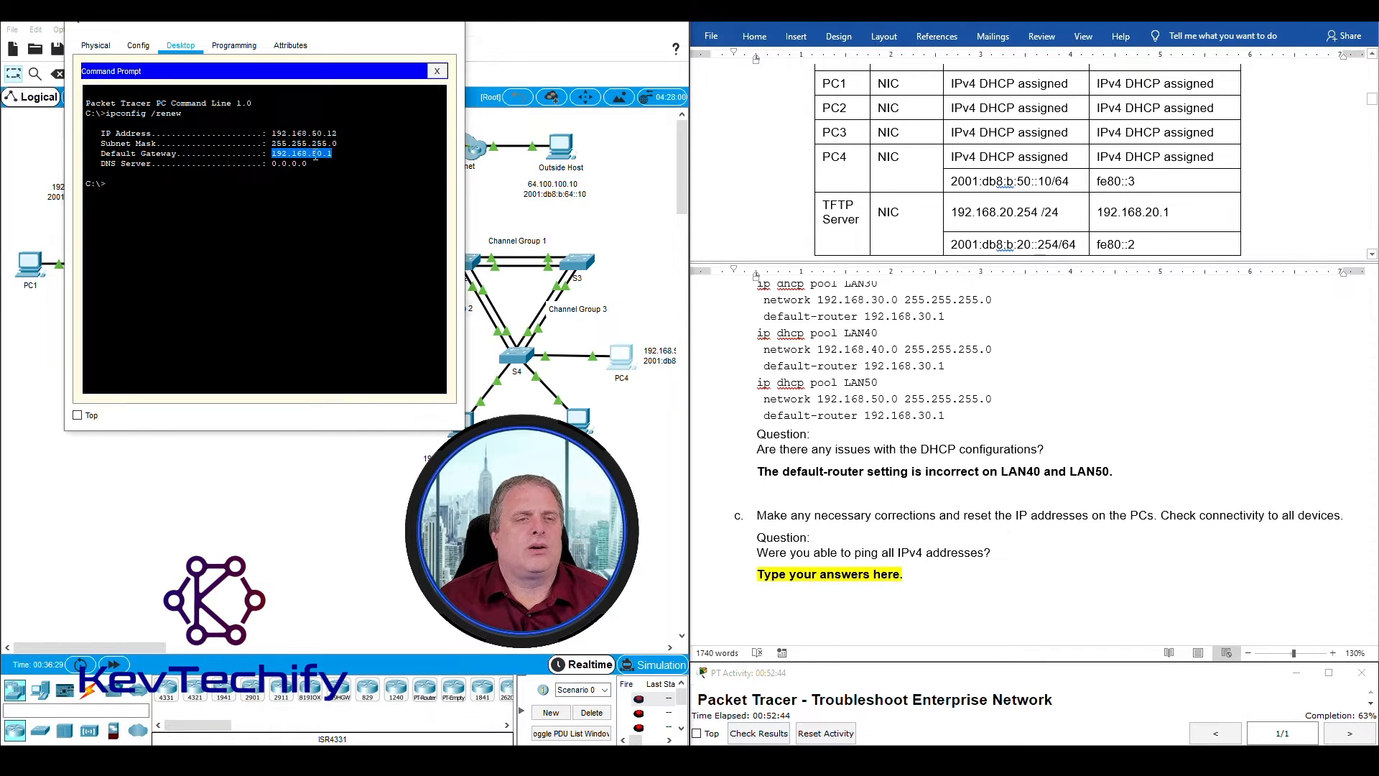
left_click(321, 154)
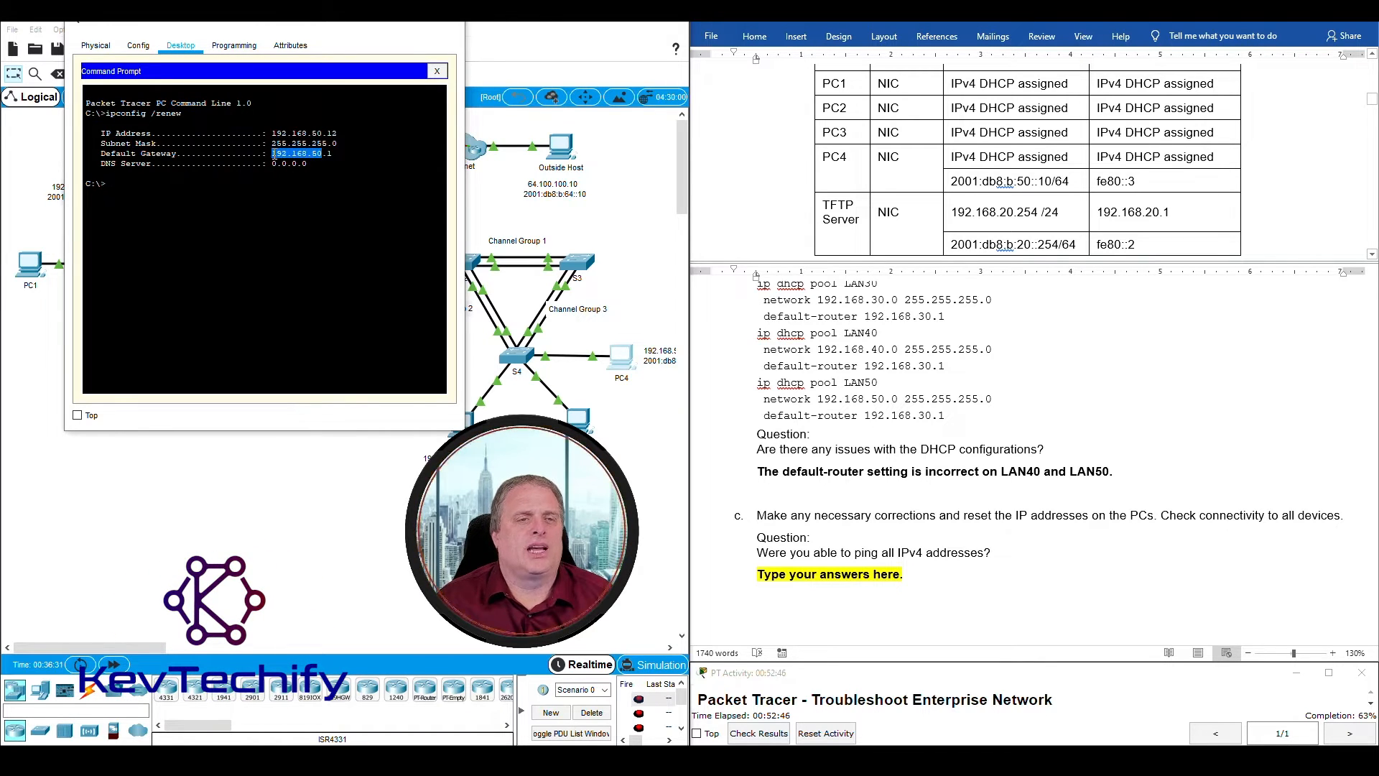
left_click_drag(273, 134, 293, 133)
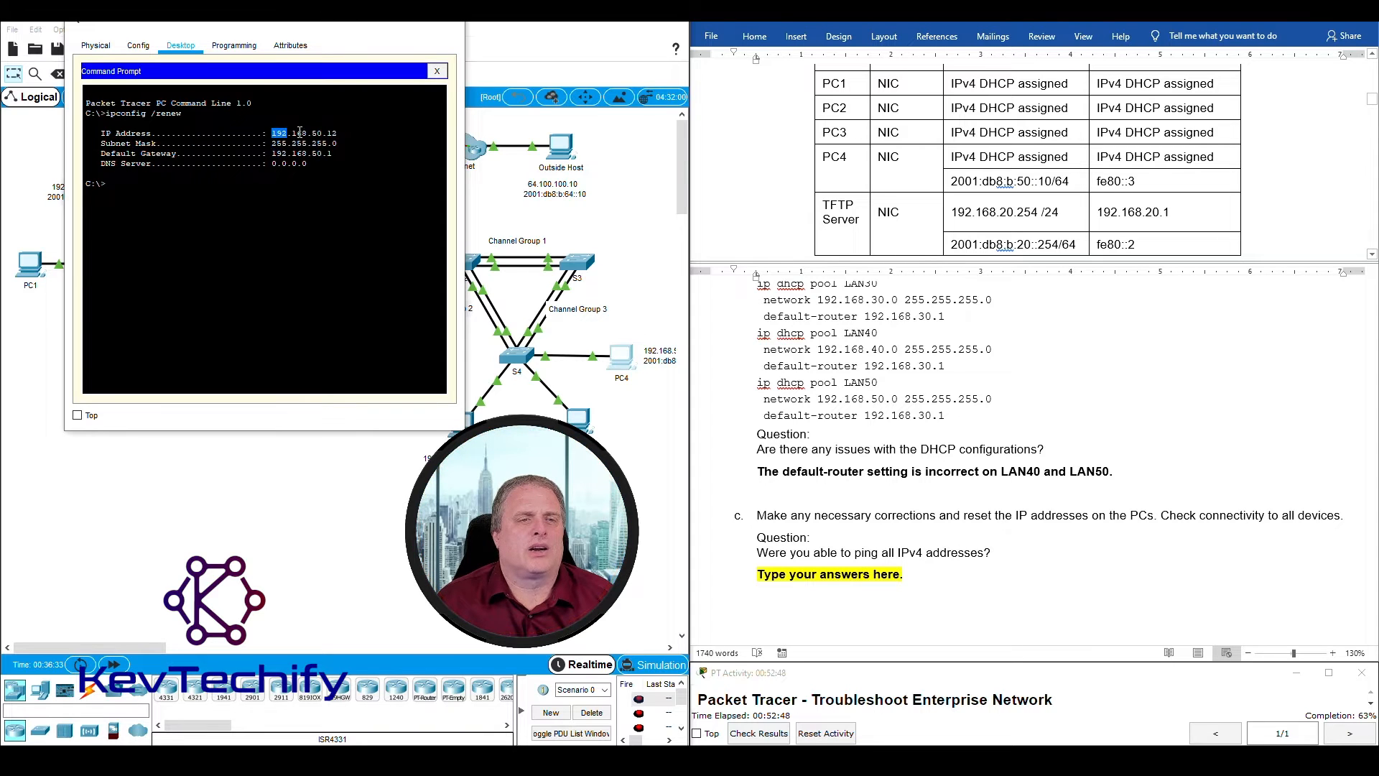
left_click(341, 160)
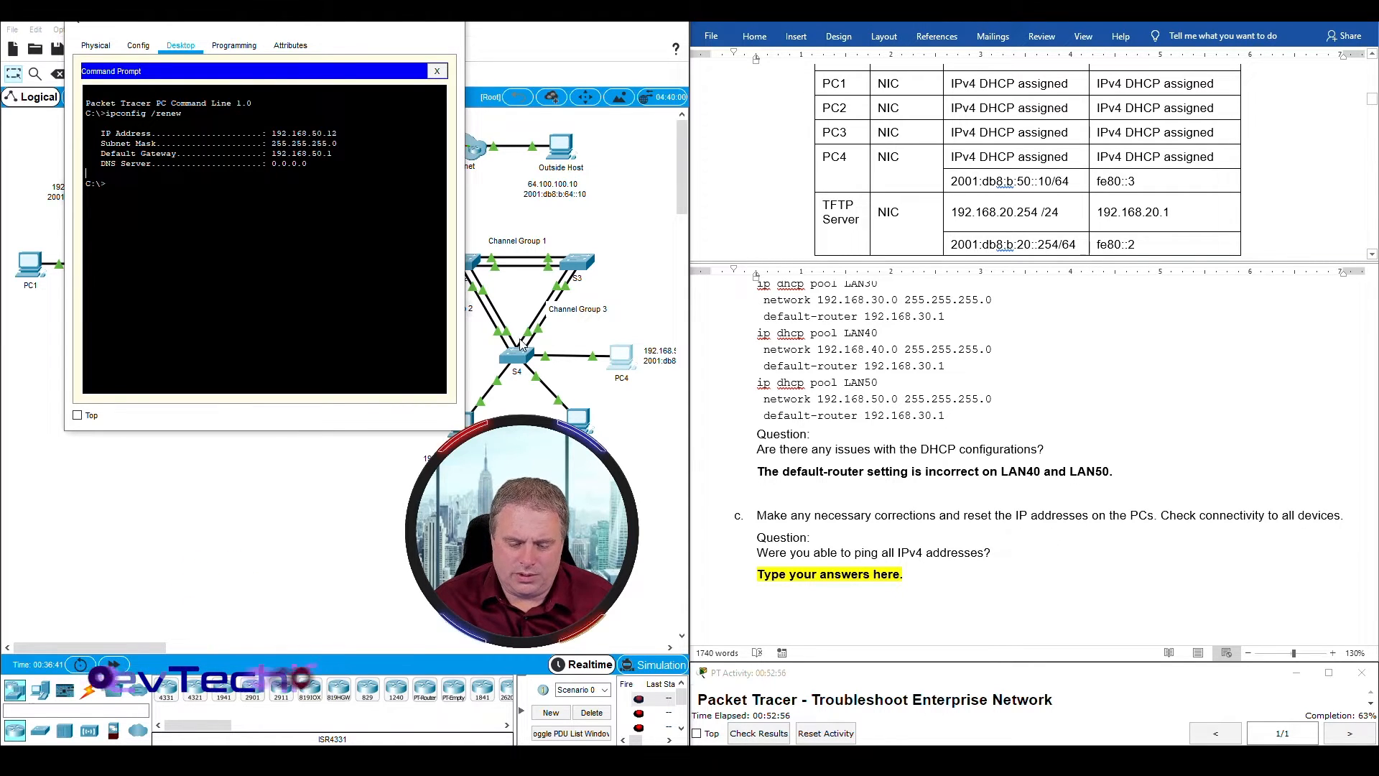
left_click(379, 21)
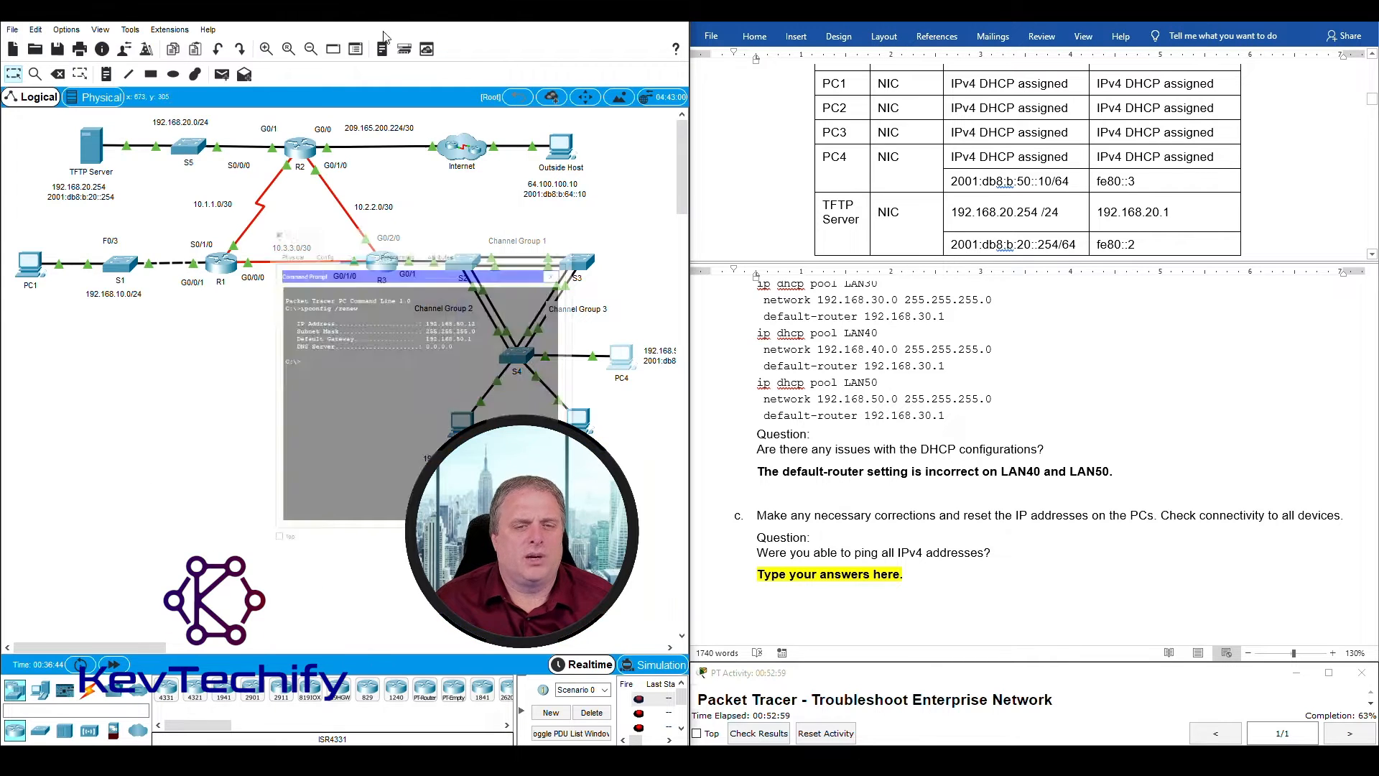
Step: Bring up PC2, close its IP Configuration and open its Command Prompt clear of the switches in the topology
left_click(461, 423)
left_click_drag(810, 32, 269, 33)
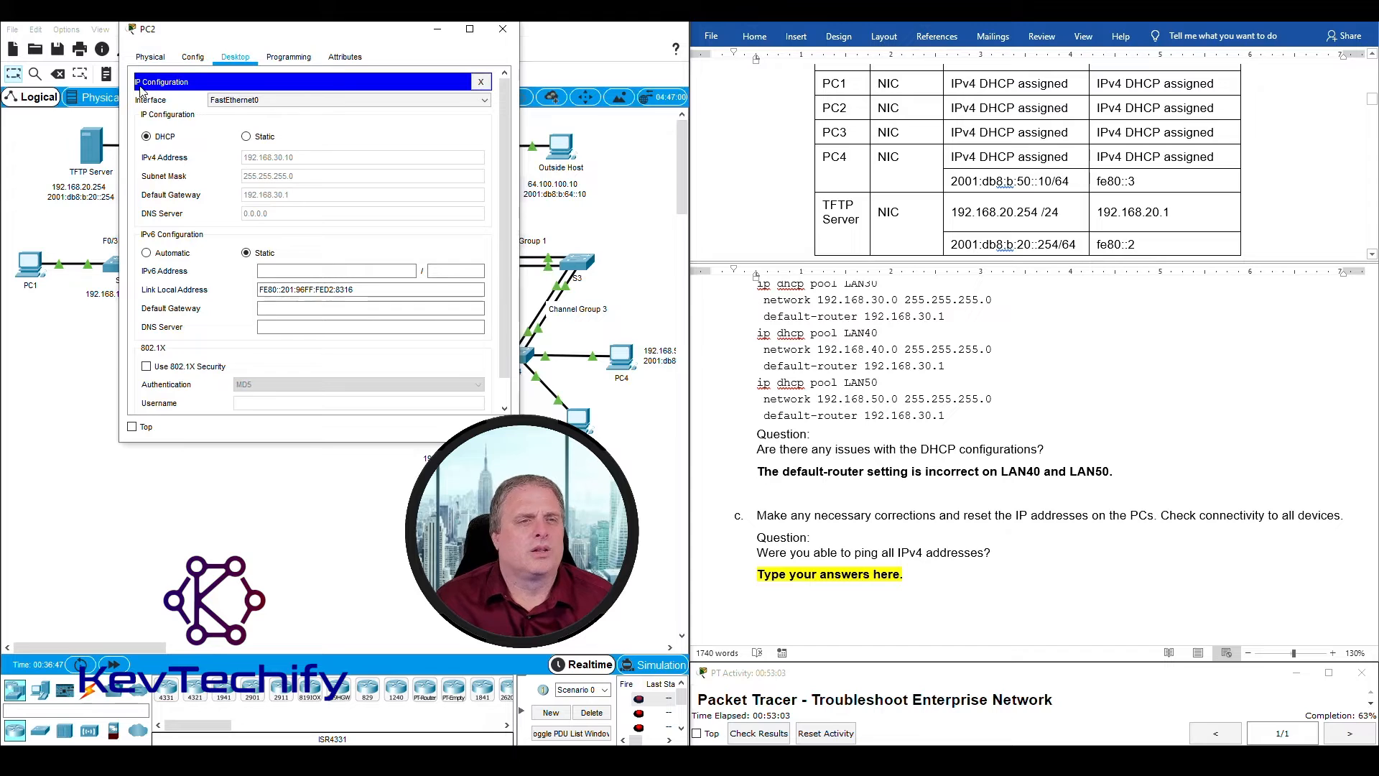
left_click(481, 82)
left_click(436, 101)
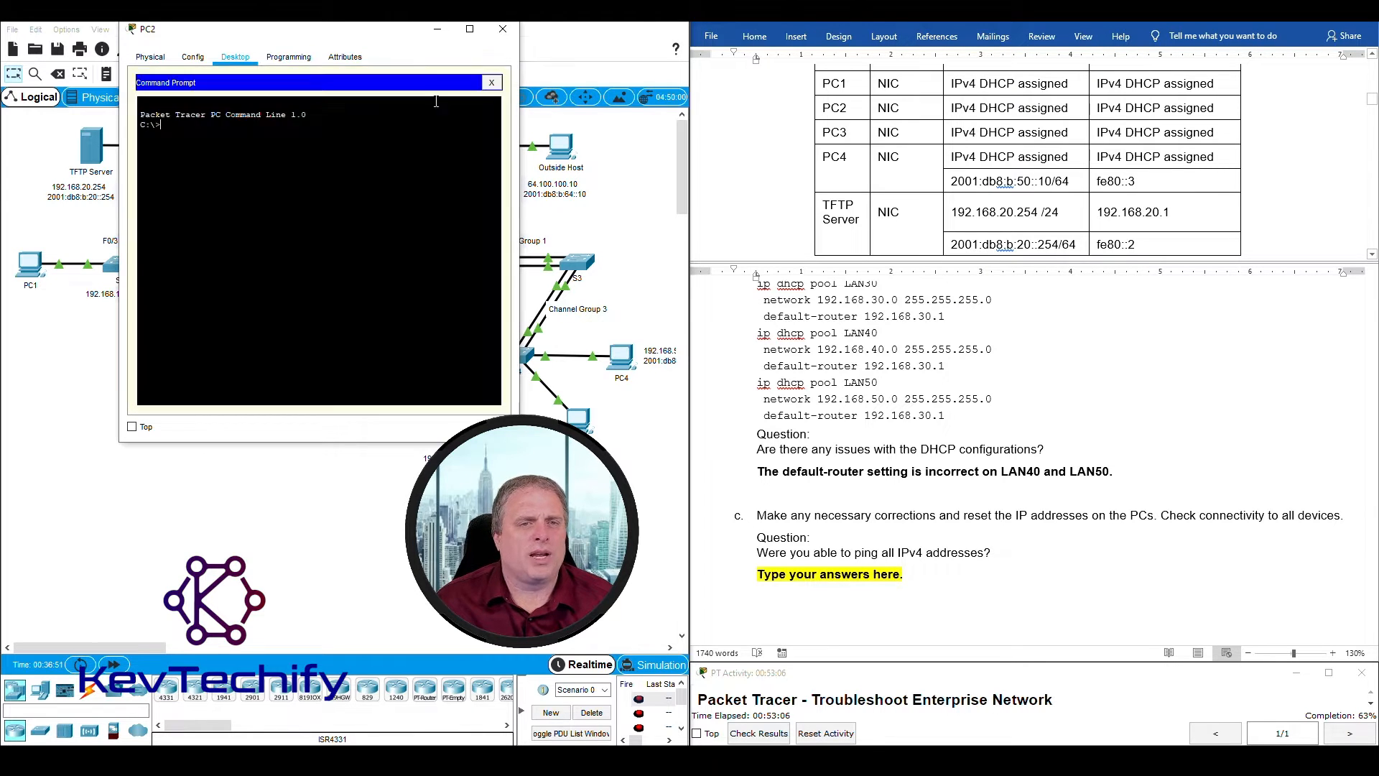
left_click_drag(401, 31, 316, 33)
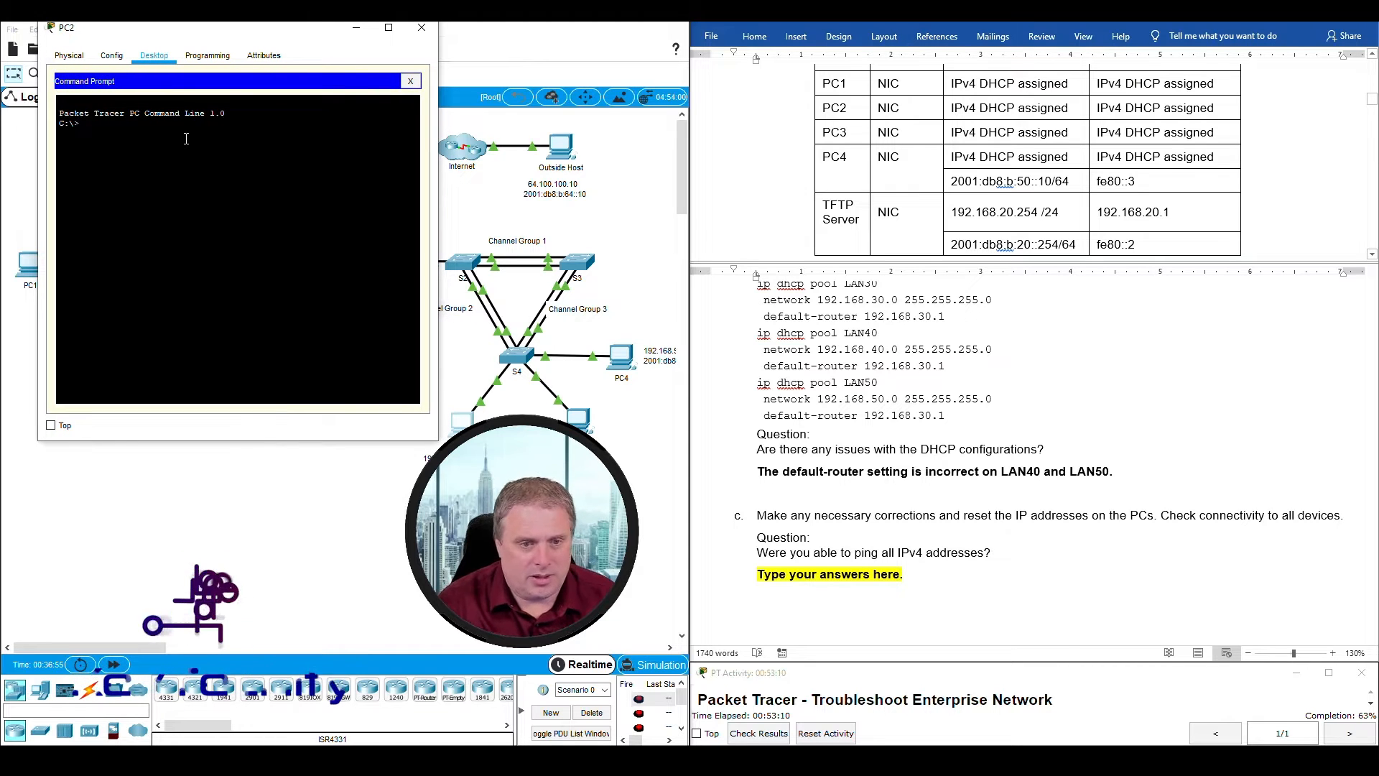
Step: Ping PC3 at 192.168.40.10 from PC2's Command Prompt, checking the address in PC3's ipconfig output, and repeat the ping
type("ping")
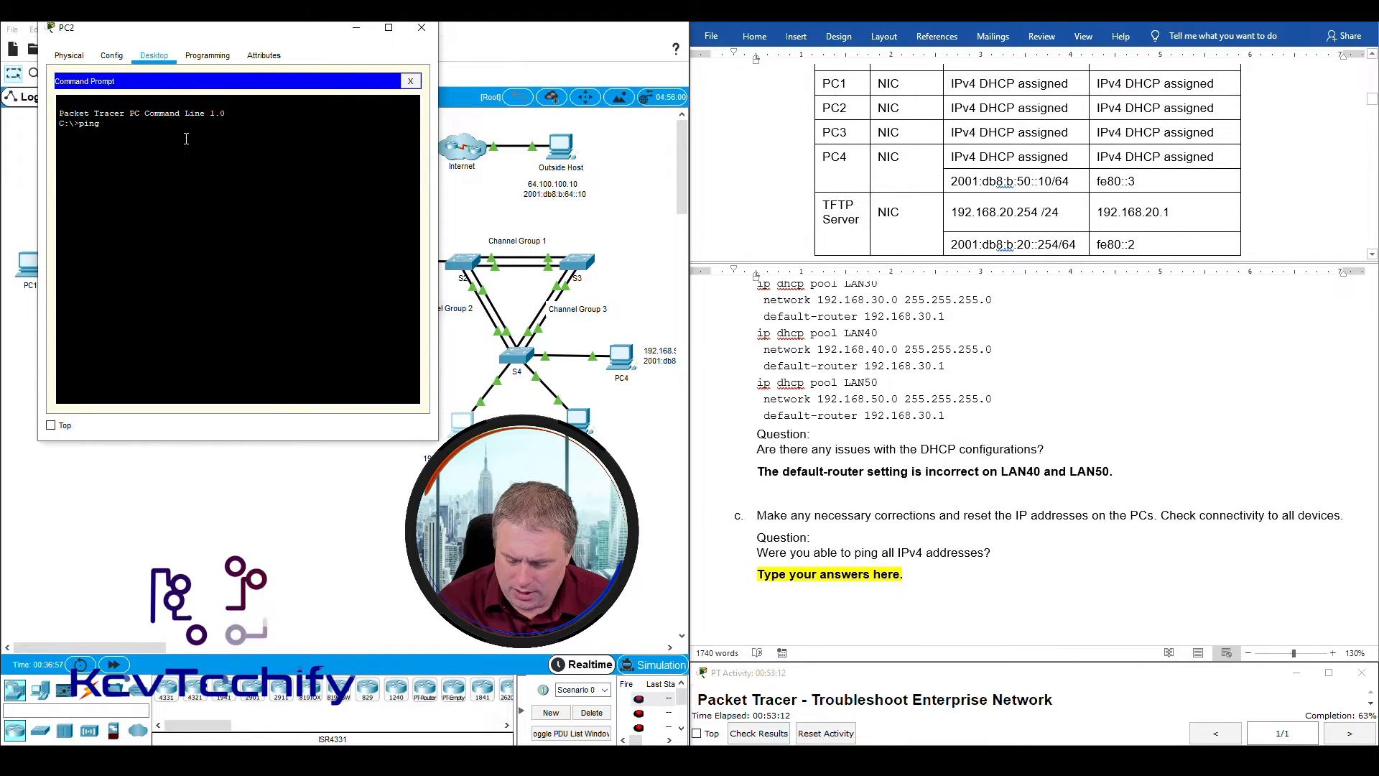
type(" 192.168.40.")
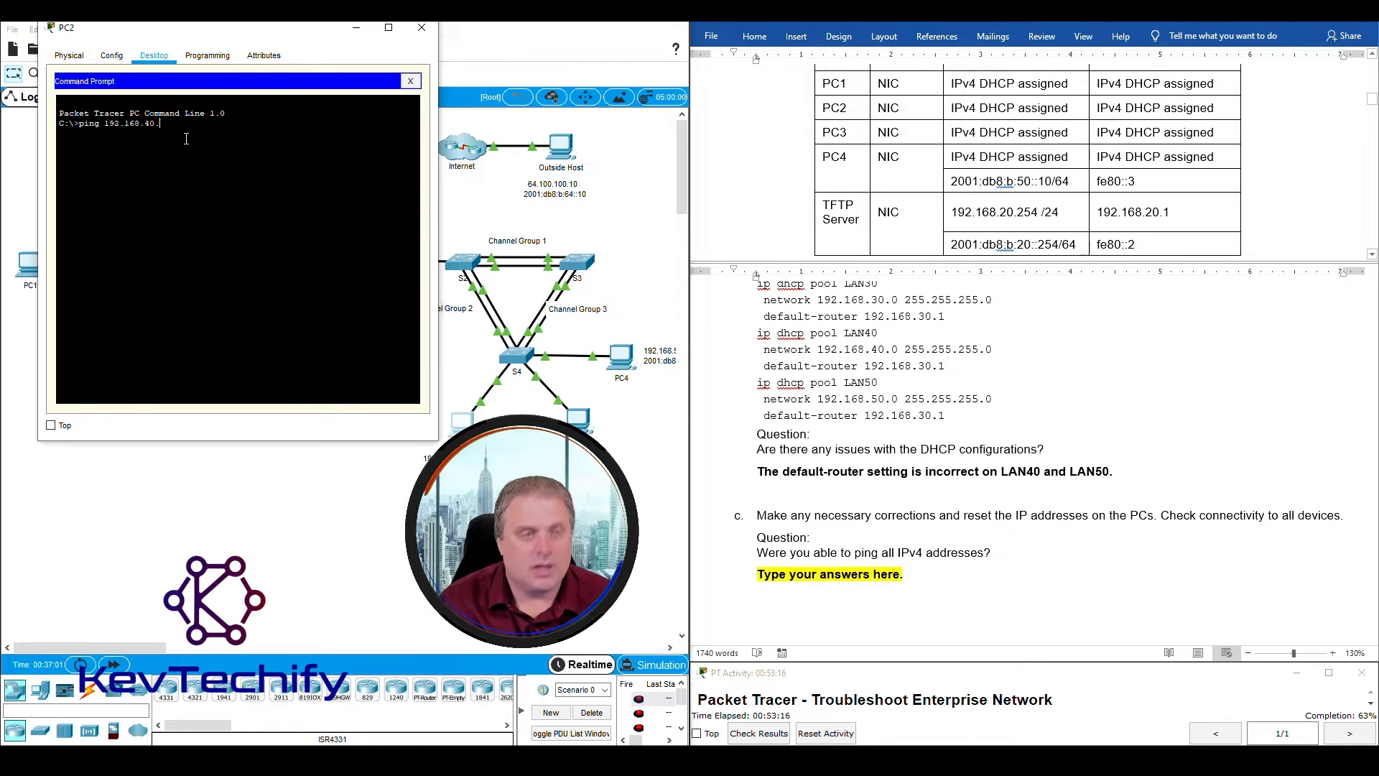
type("10")
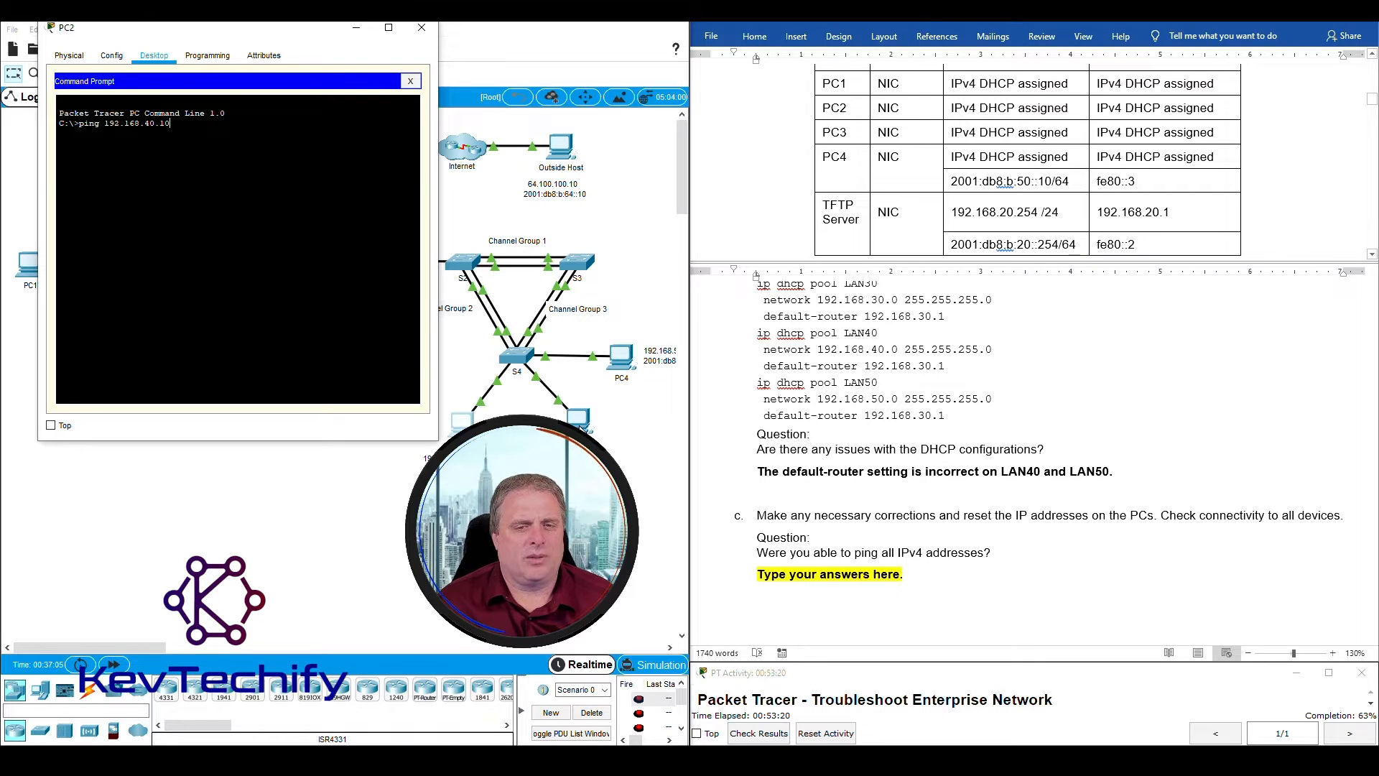
left_click(580, 418)
left_click(698, 134)
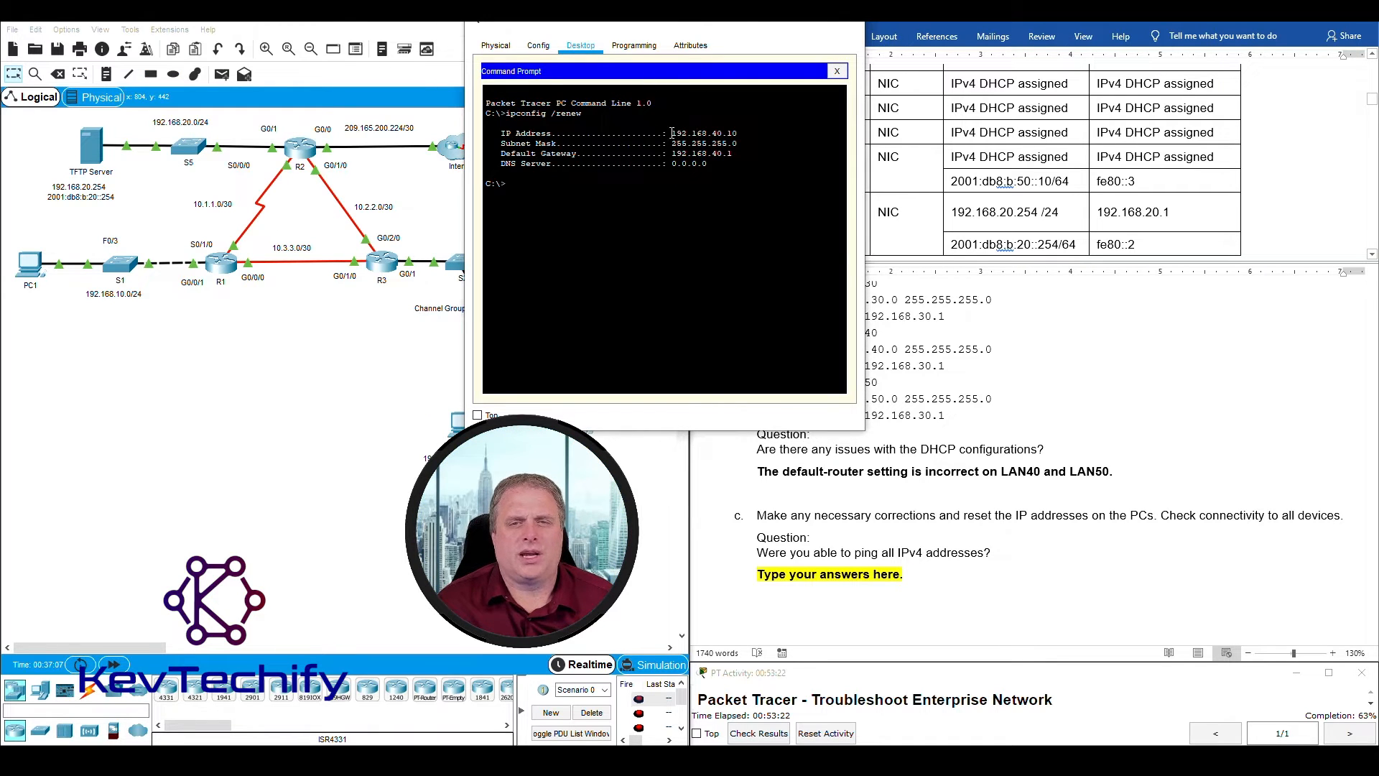
left_click_drag(722, 130, 739, 136)
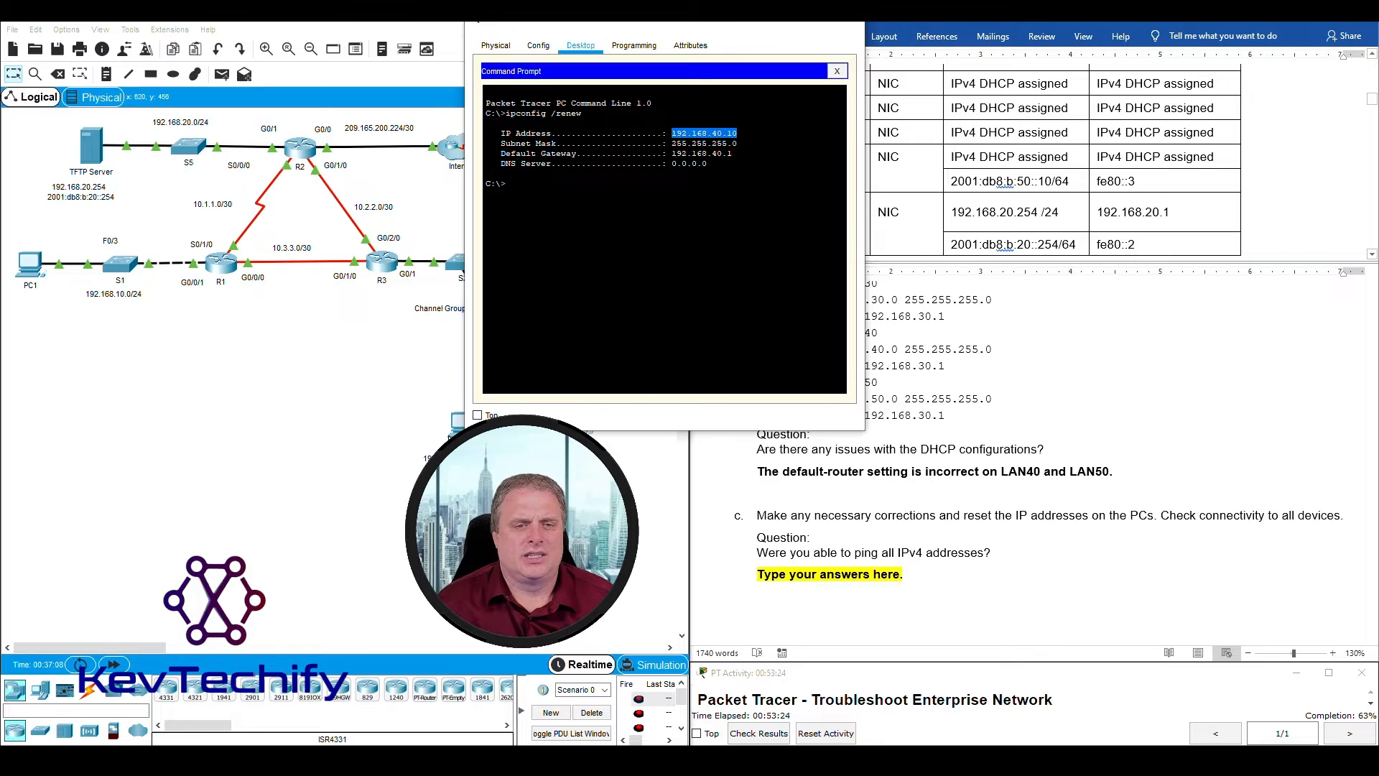
left_click(459, 431)
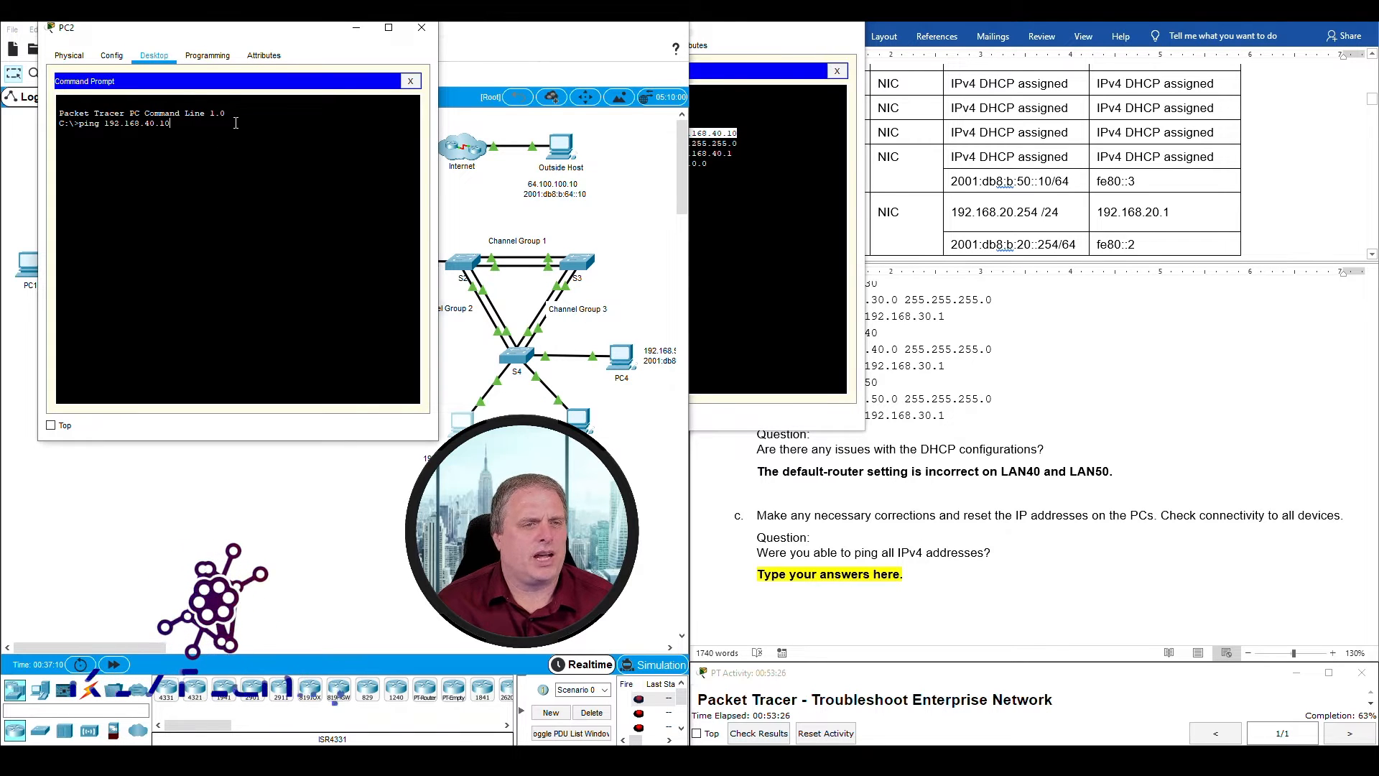
key("Return")
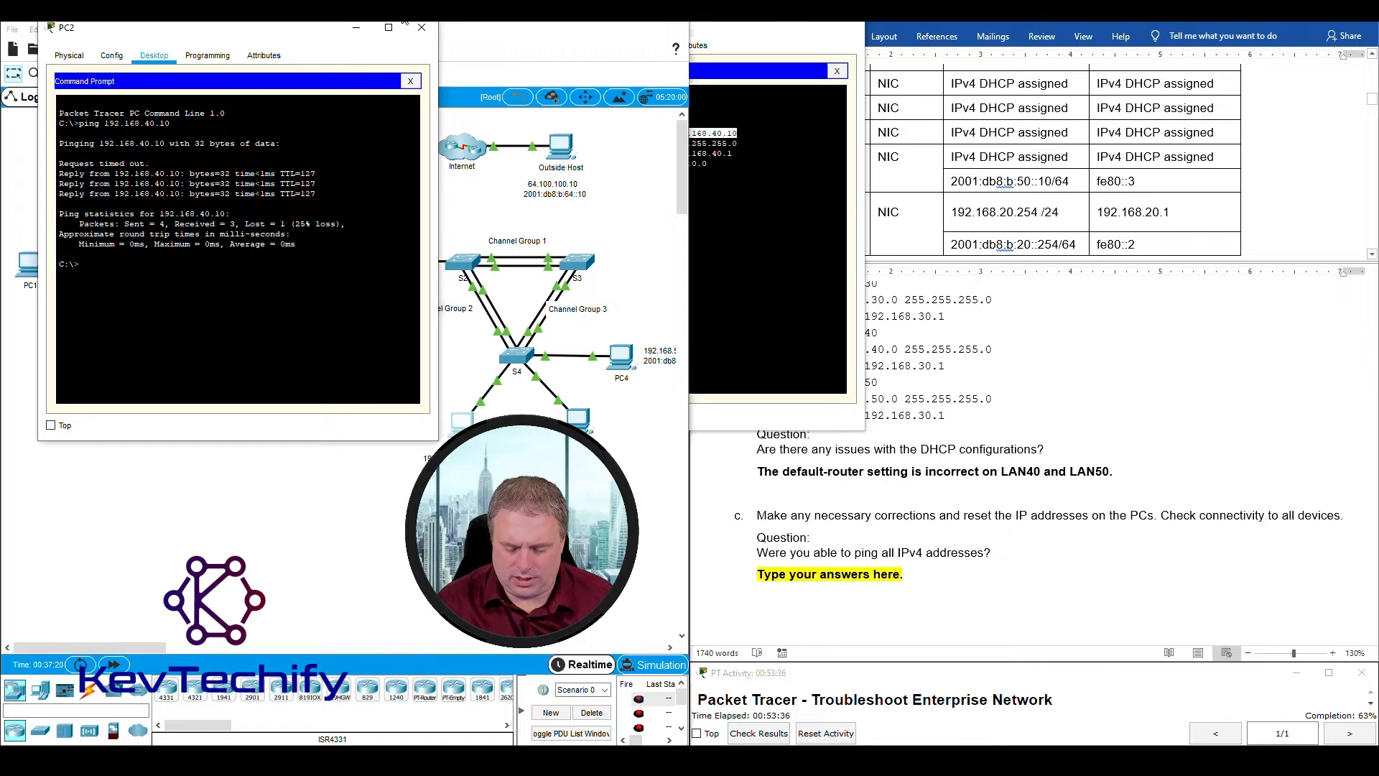
key("Return")
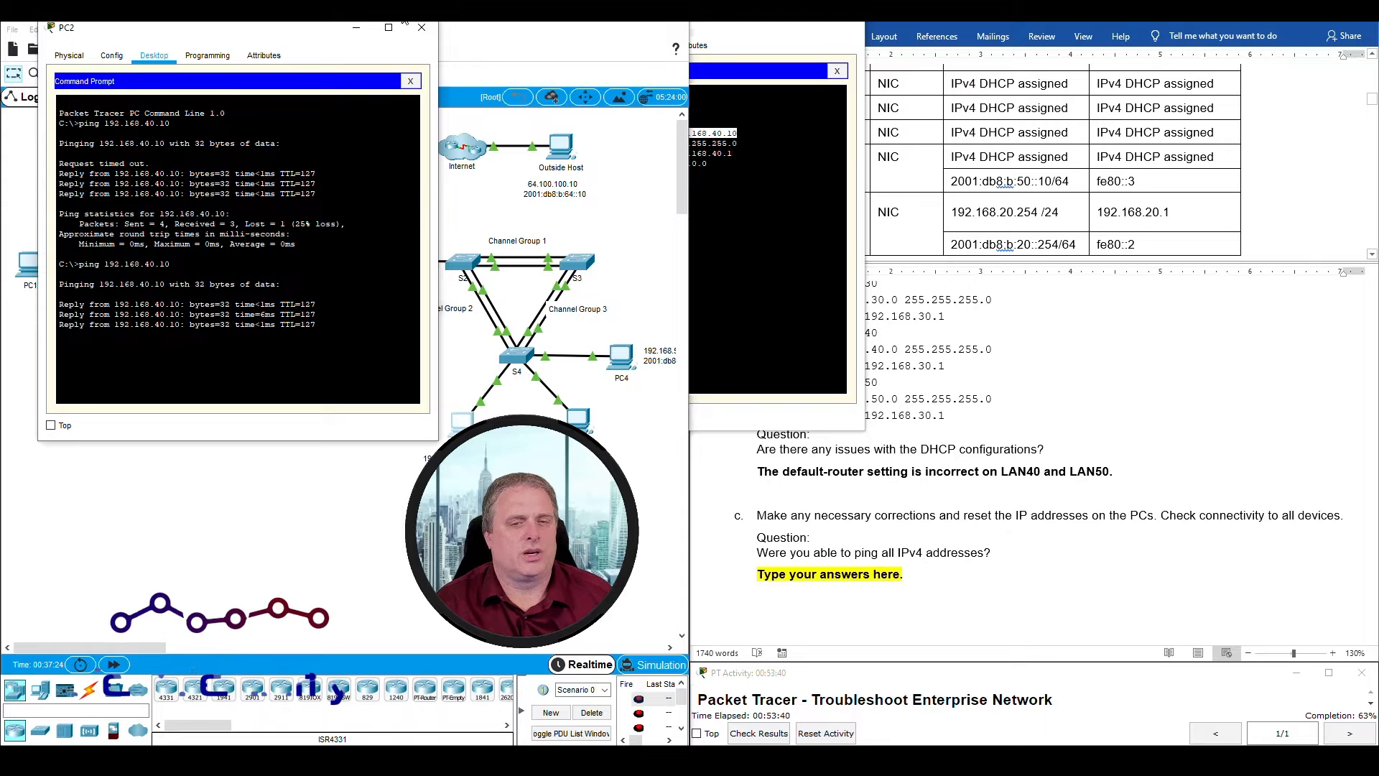
Step: Ping PC4 at 192.168.50.12 from PC2's Command Prompt, taking the address from PC4's ipconfig output, and repeat the ping
key("Return")
key("Return")
key("Return")
key("Return")
key("Return")
key("Return")
key("Return")
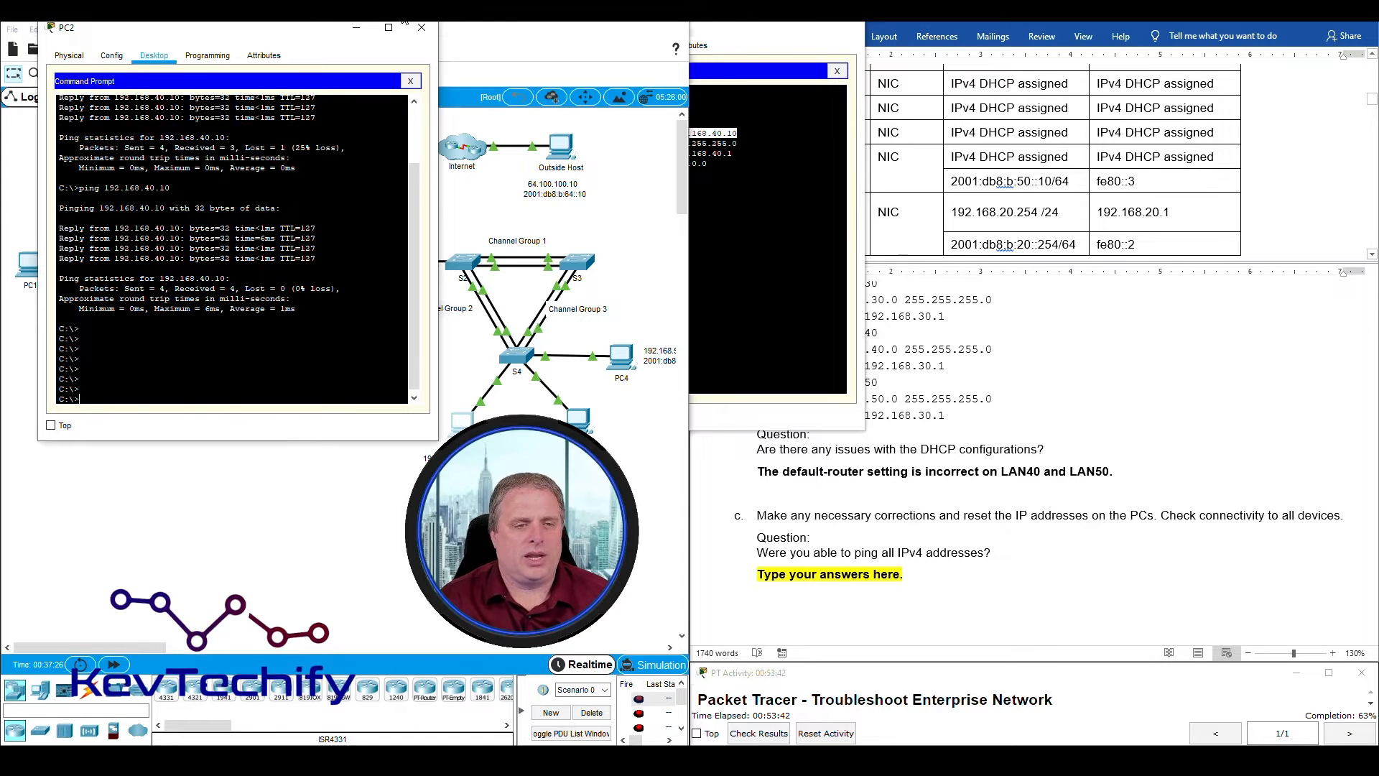
key("Return")
key("Return")
key("Return")
key("Return")
type("ping")
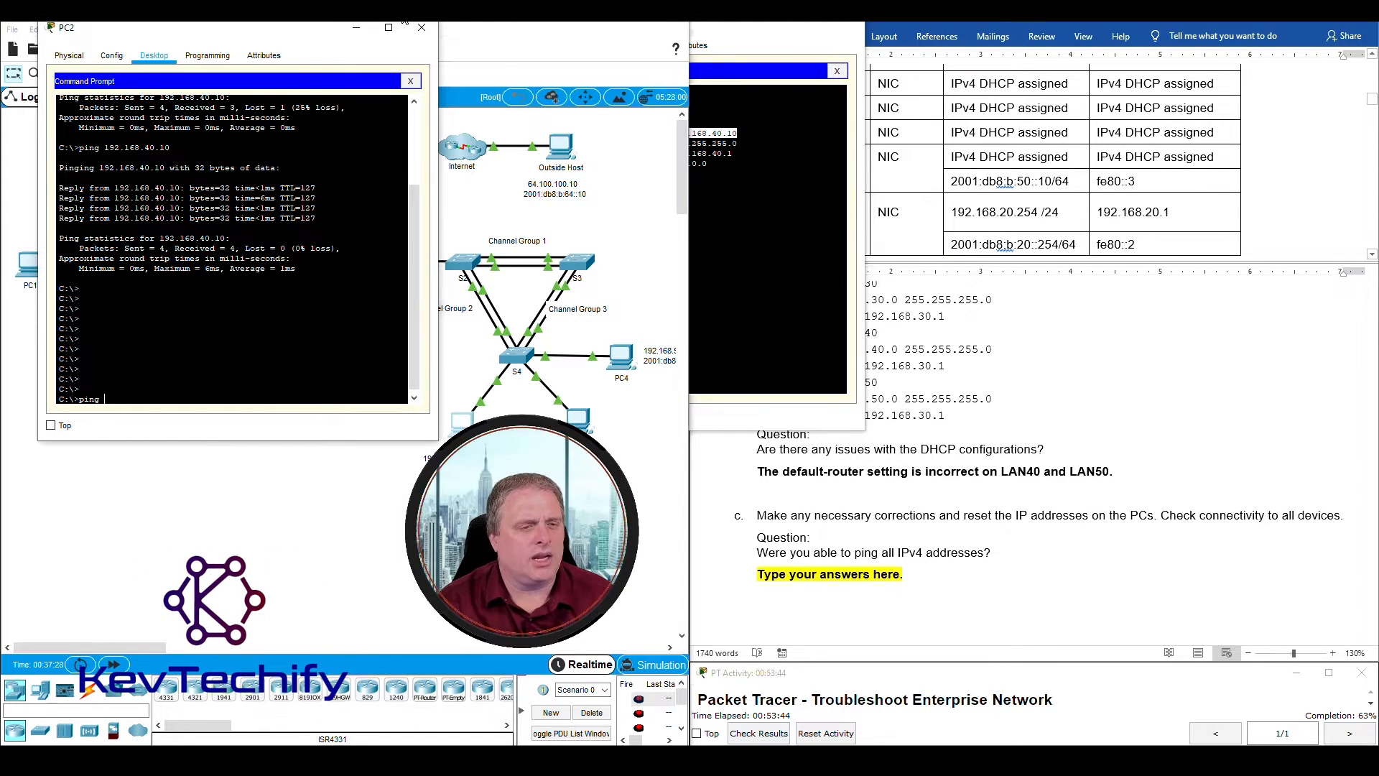
left_click(629, 361)
left_click_drag(317, 28, 727, 27)
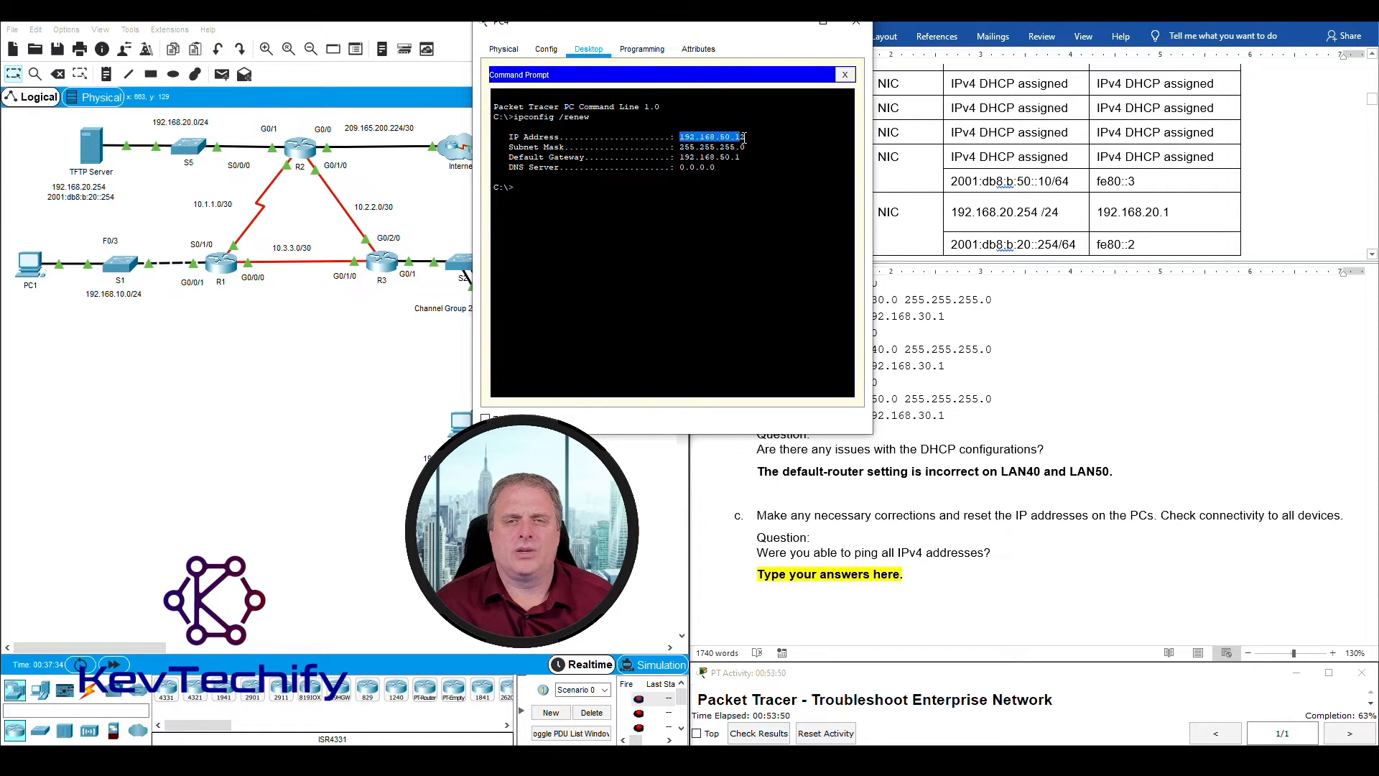
left_click(459, 425)
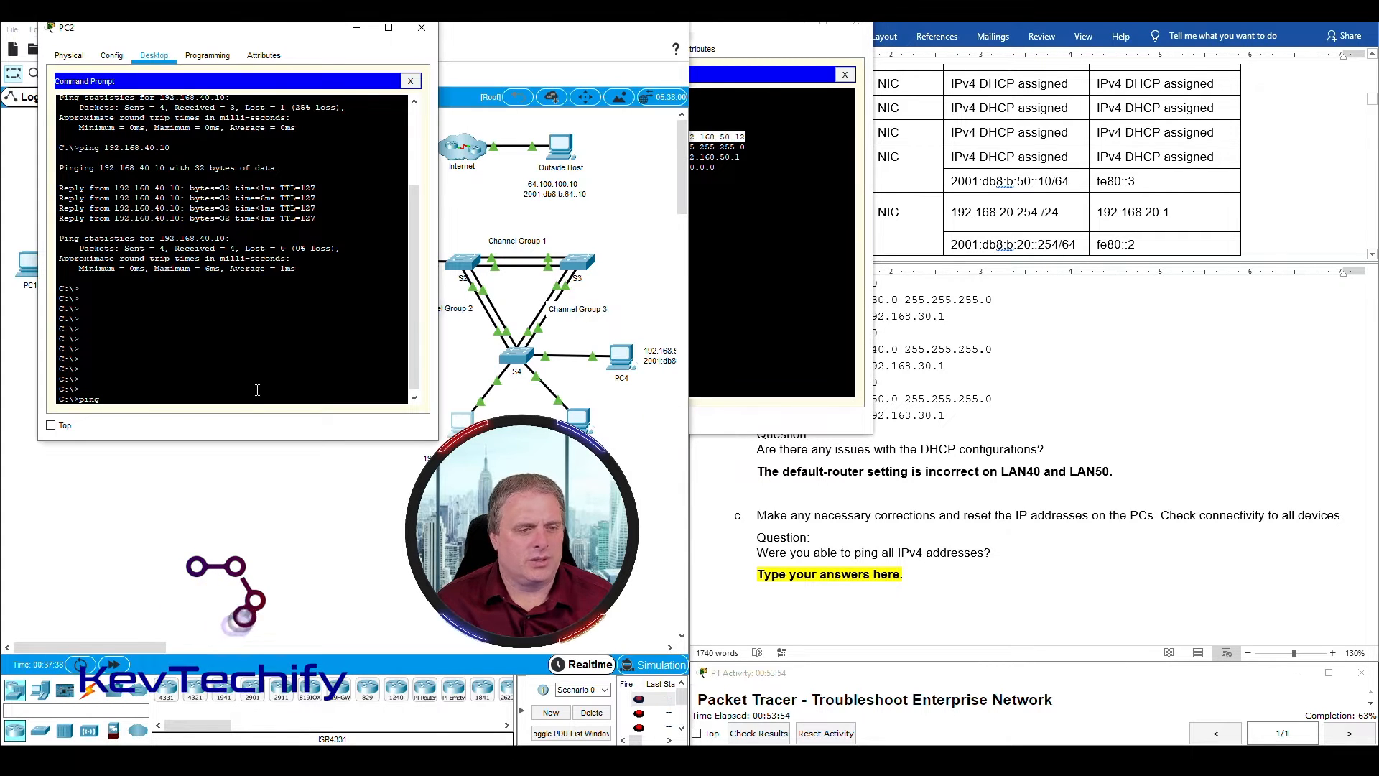
type("192")
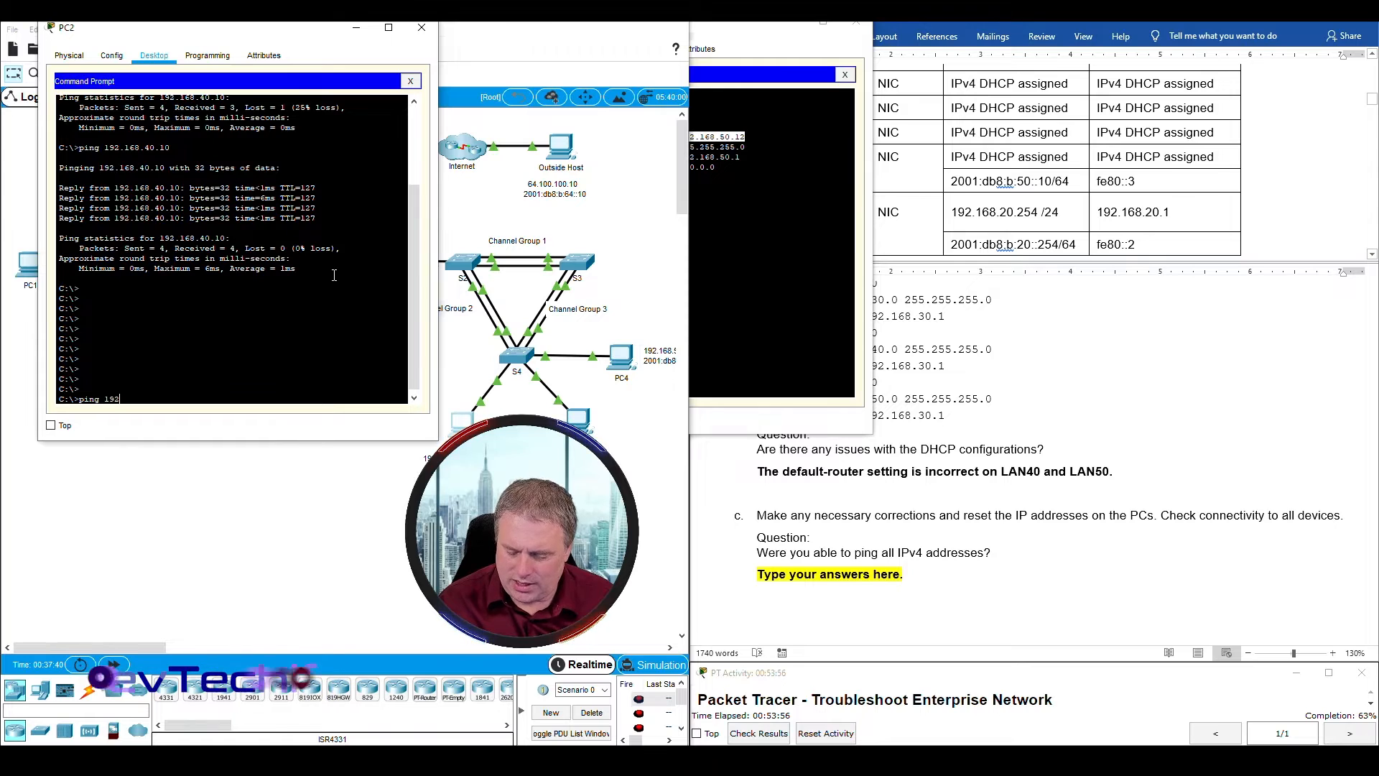
type(".168.50.12")
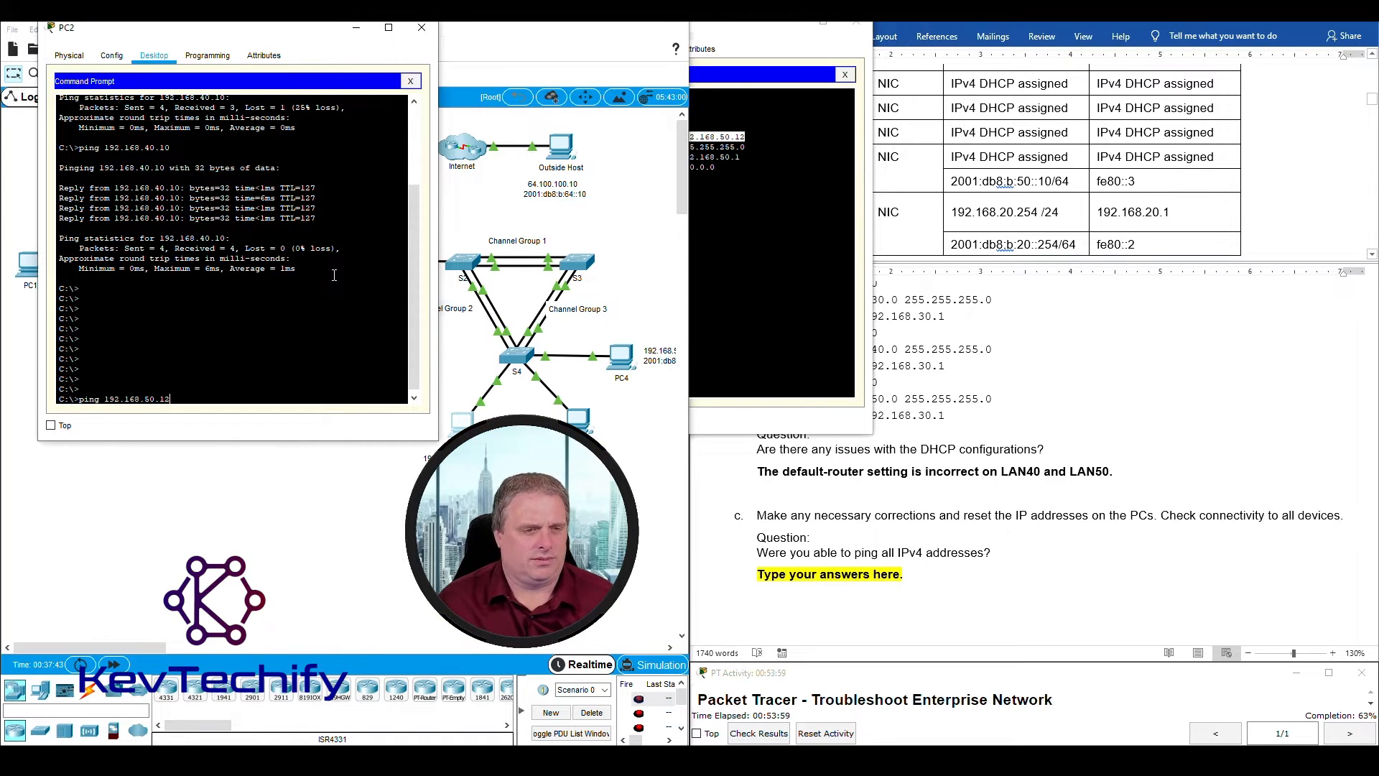
key("Return")
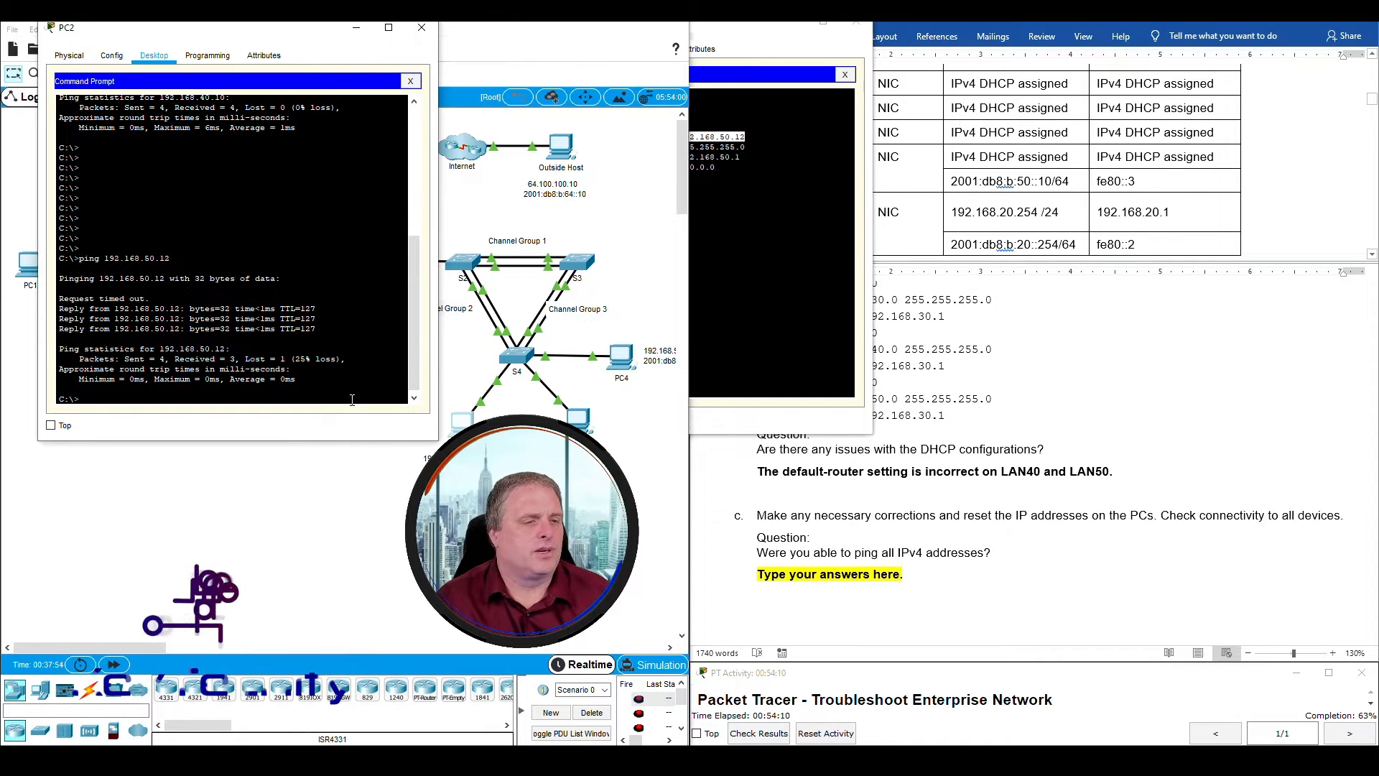
key("Up")
key("Return")
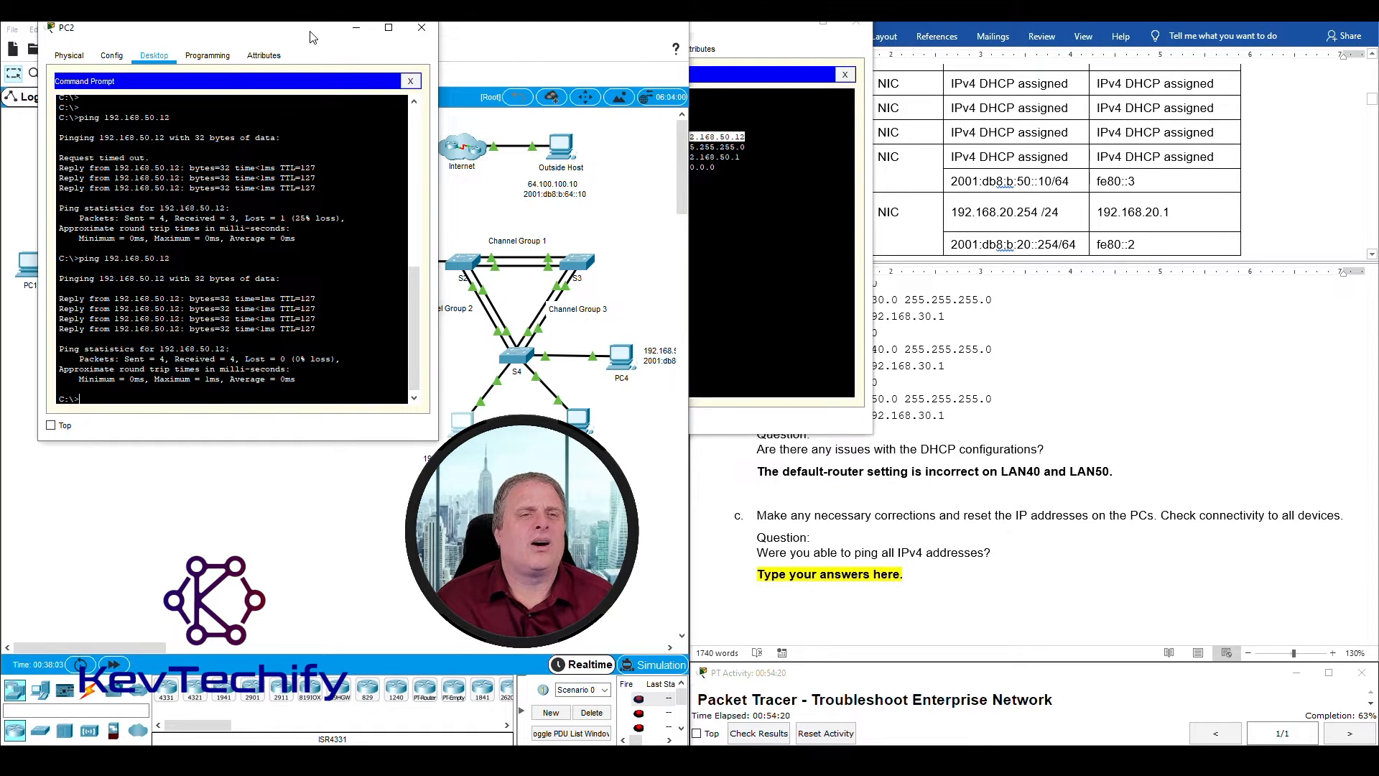
Step: Put the PC3 and PC4 windows away and move PC2's window clear of the Outside Host in the topology
left_click(791, 26)
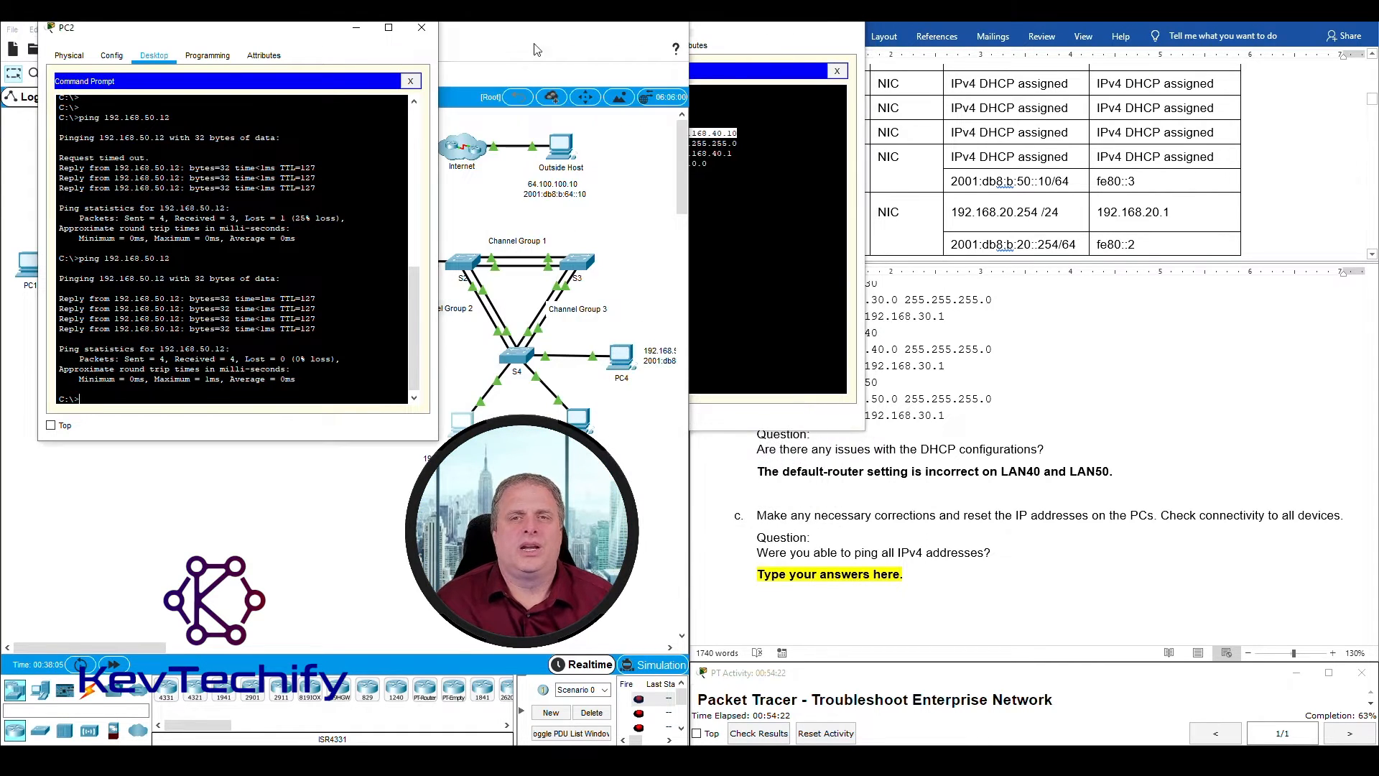
left_click(785, 30)
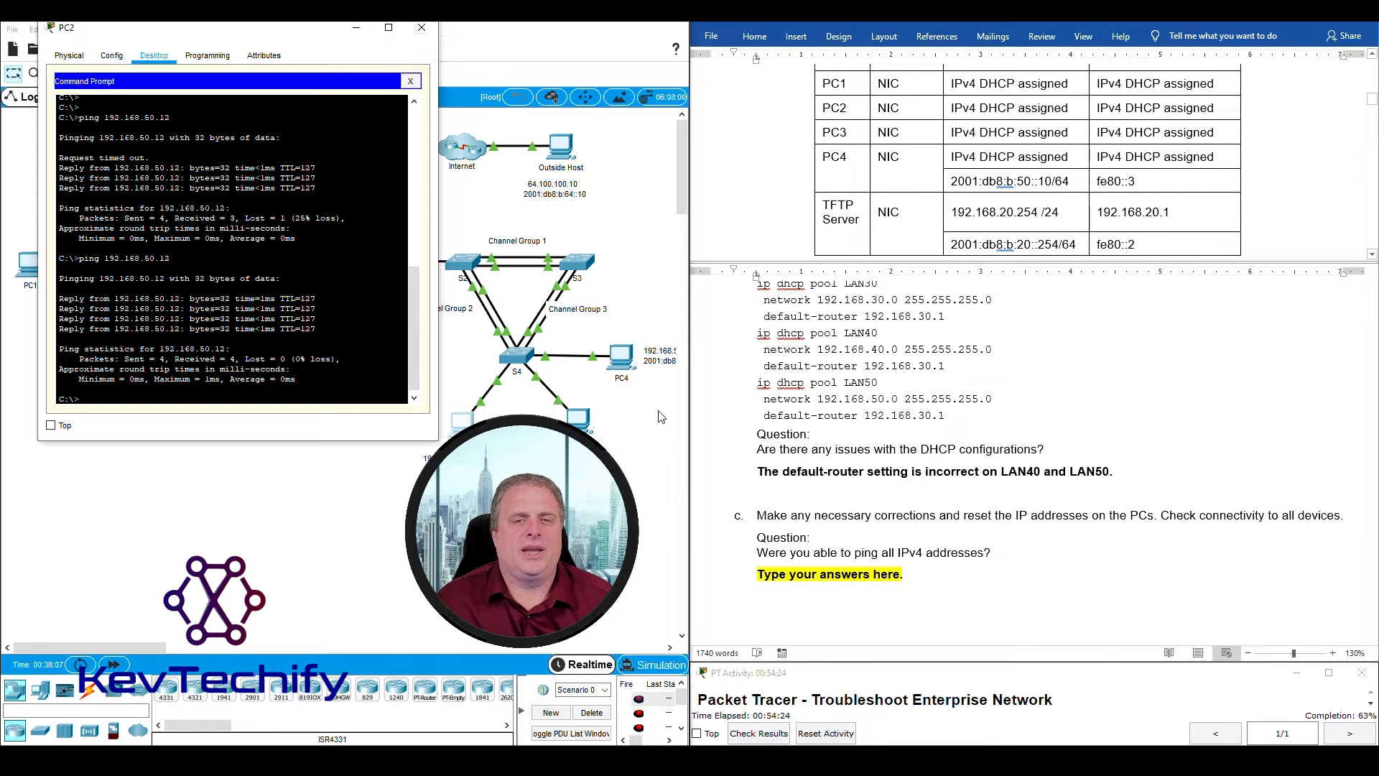
left_click_drag(359, 37, 948, 57)
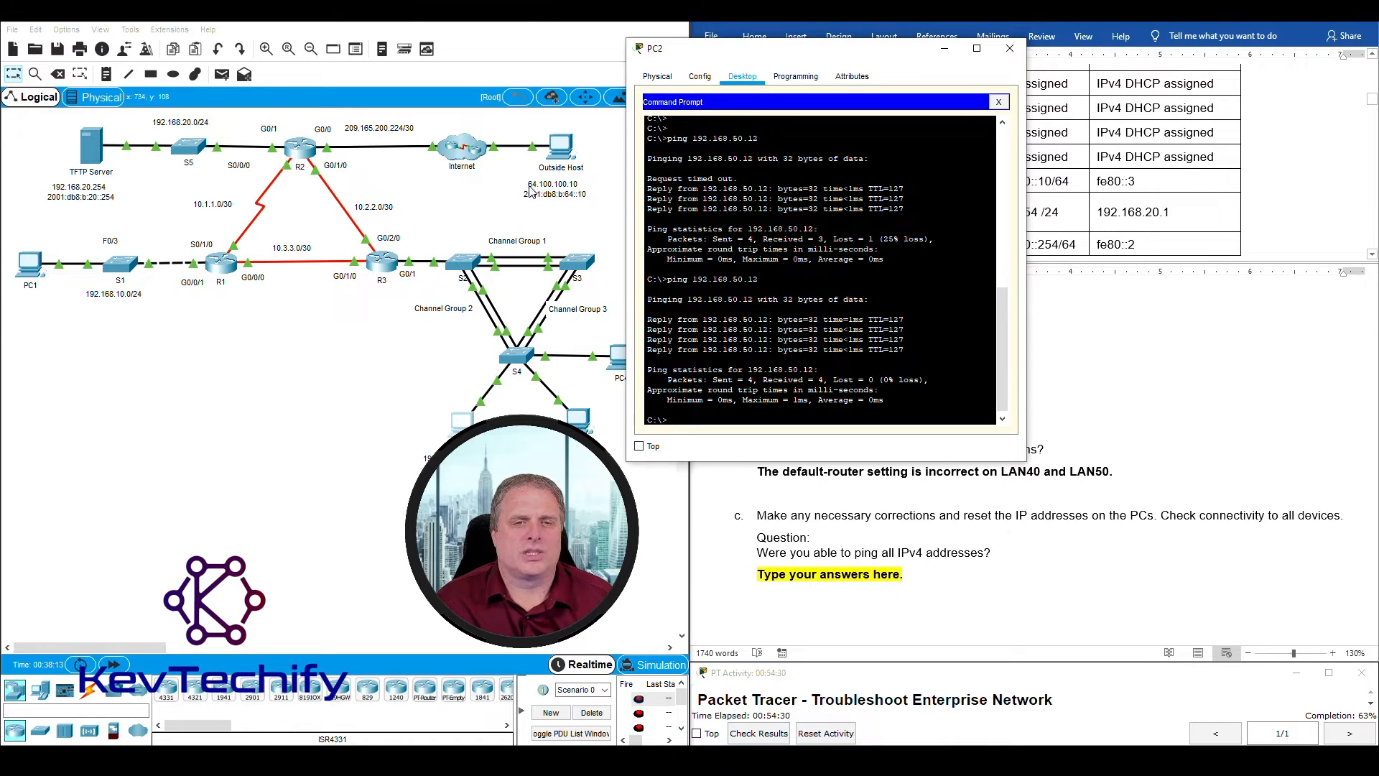
left_click_drag(784, 59, 778, 23)
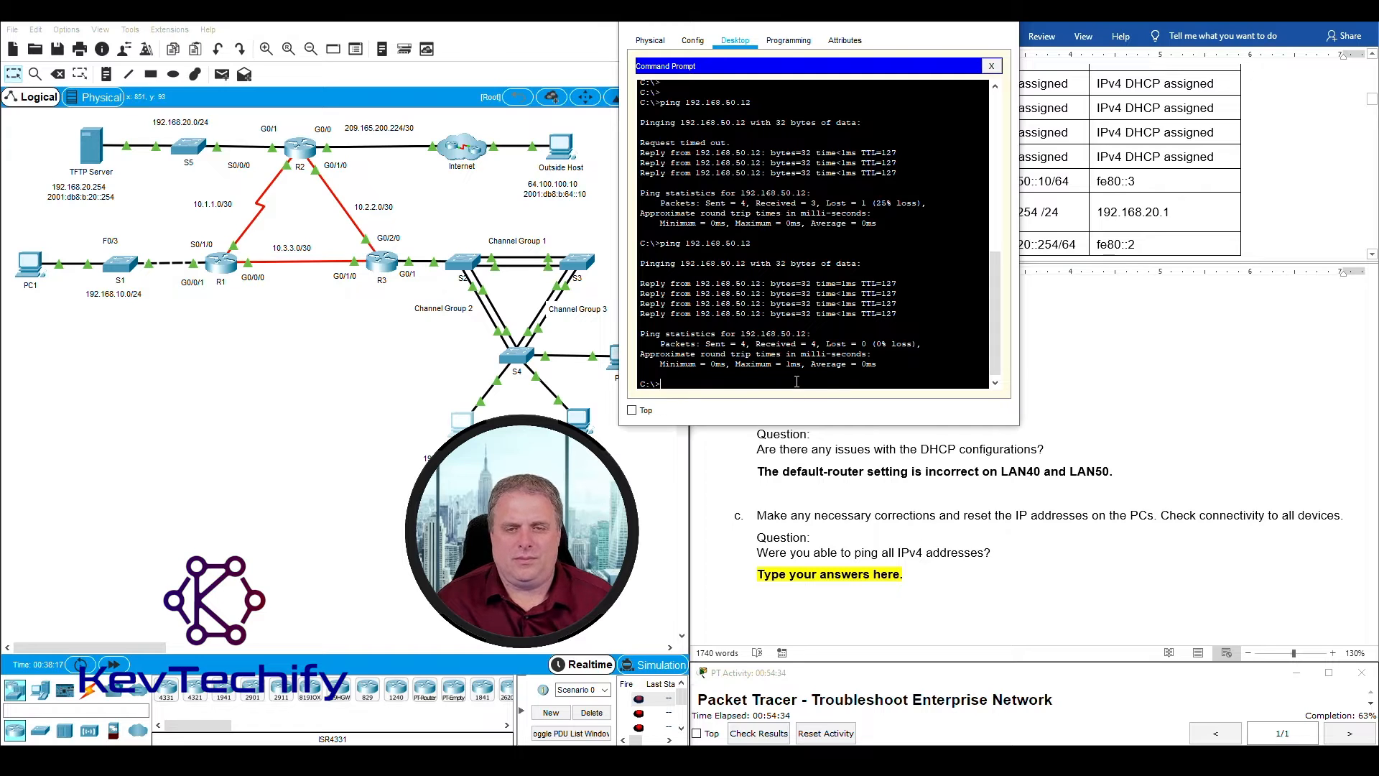
Step: Ping the Outside Host at 64.100.100.10 from PC2's Command Prompt and examine which address replies
key("Return")
key("Return")
key("Return")
key("Return")
key("Return")
key("Return")
key("Return")
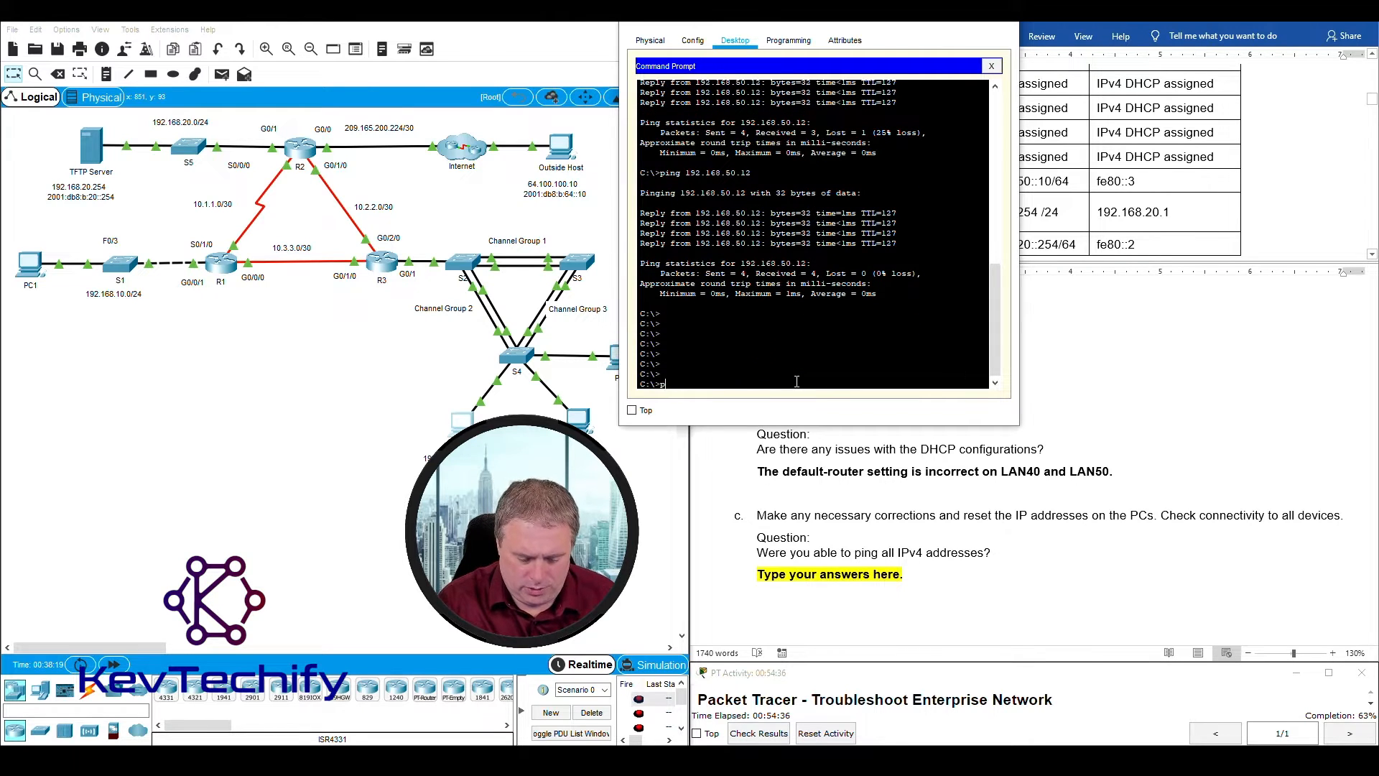
type("ping 64.100.100.10")
key("Return")
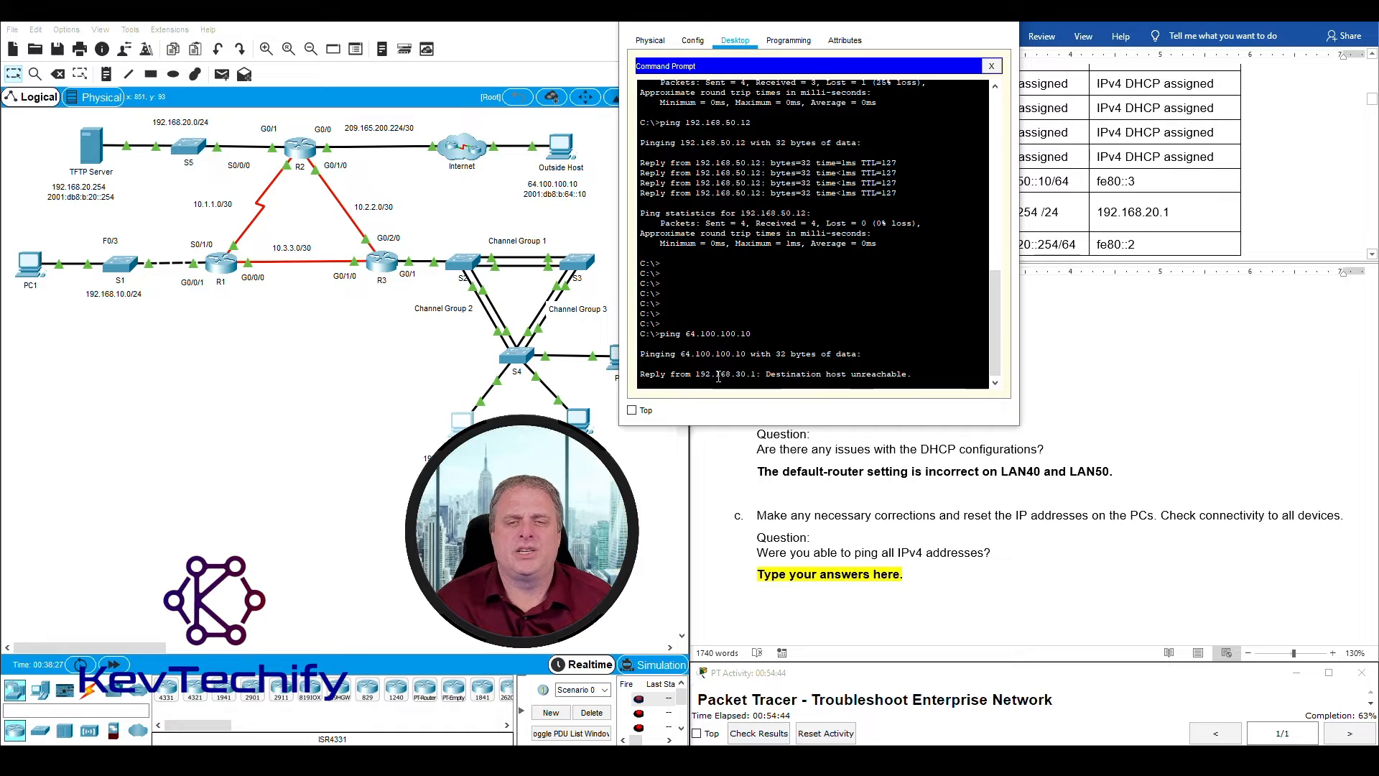
left_click_drag(696, 374, 745, 373)
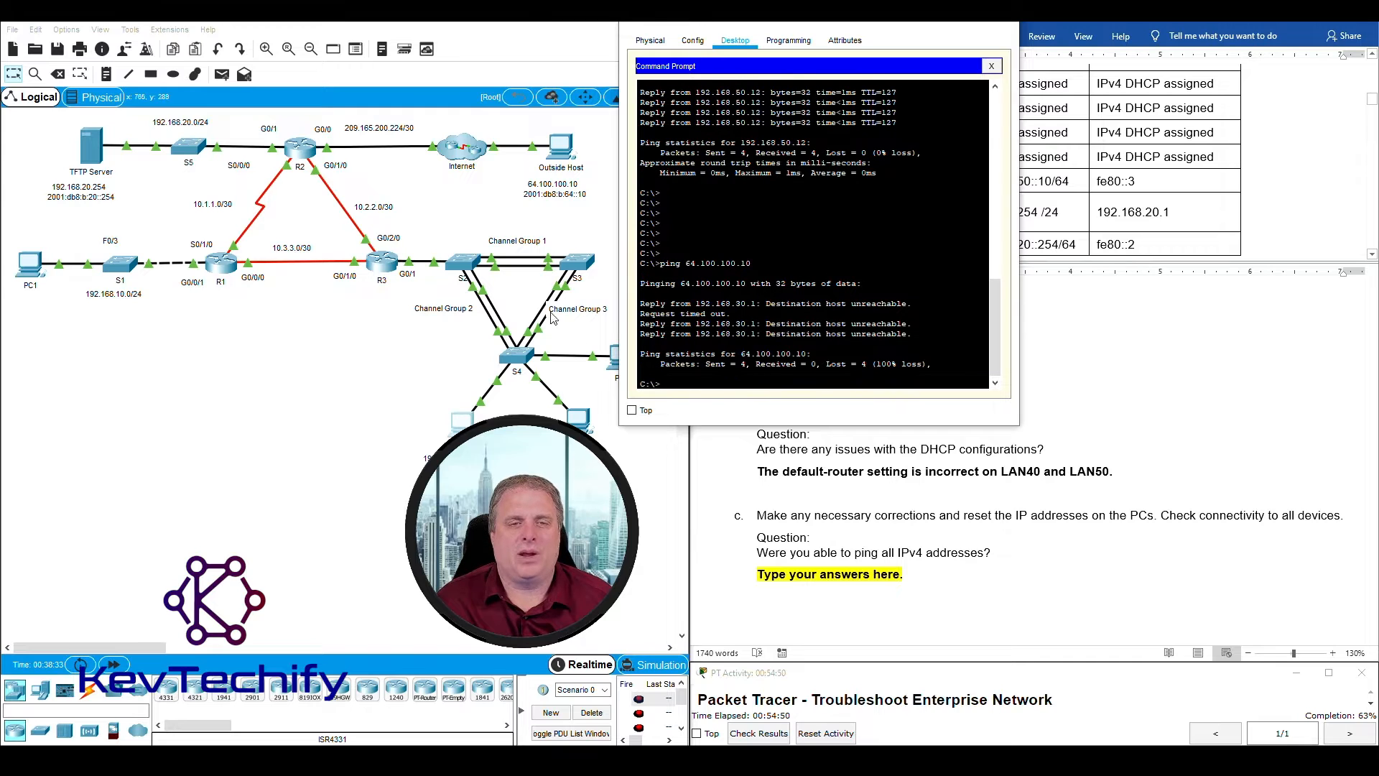
left_click(373, 259)
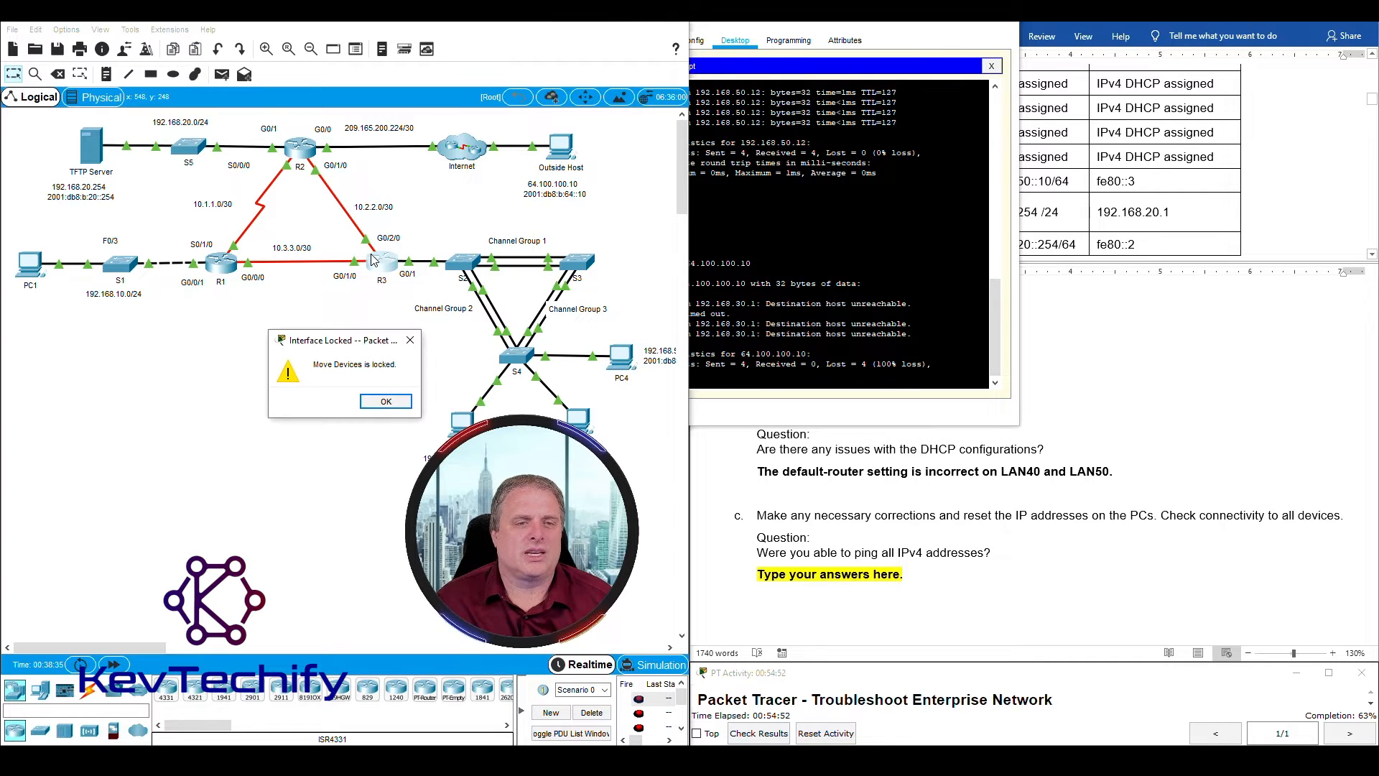
left_click(385, 402)
left_click_drag(398, 320, 357, 244)
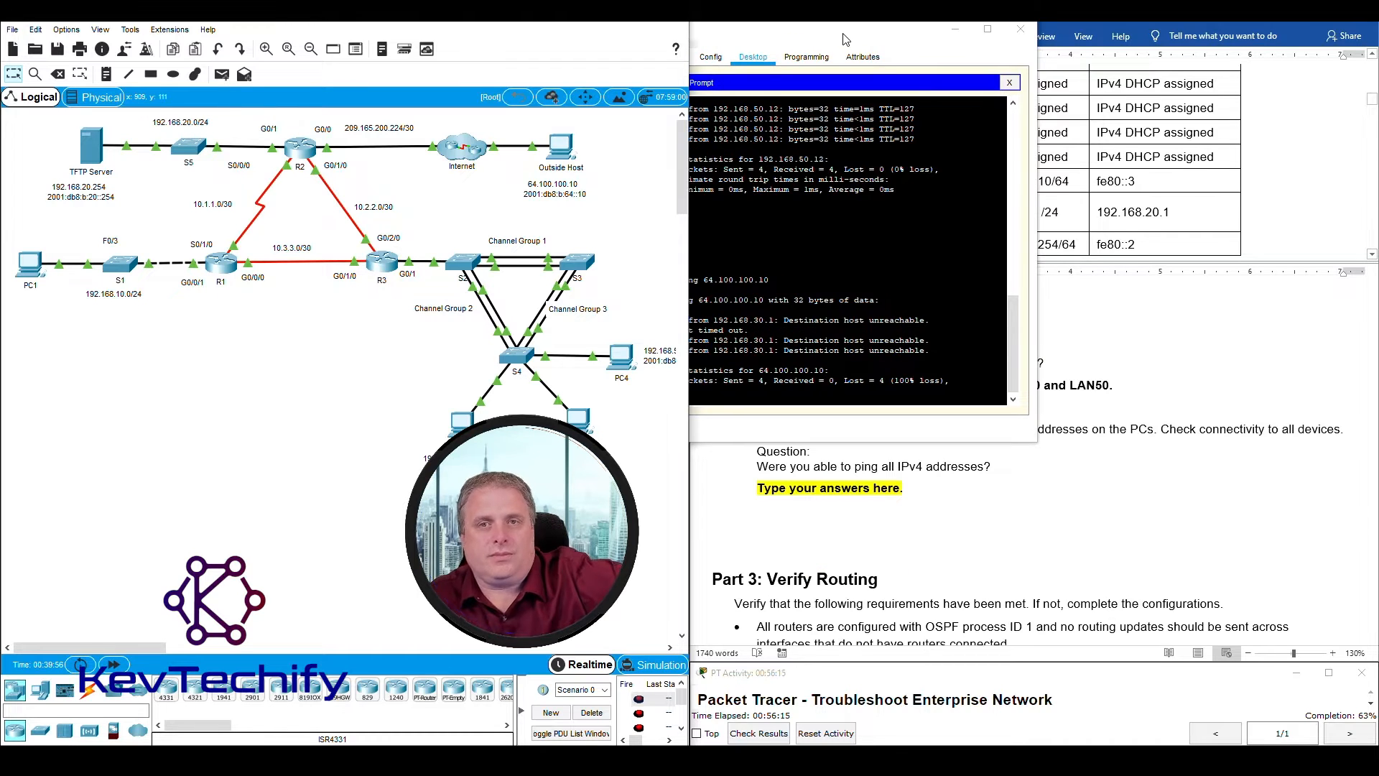
Step: Start a ping command on PC2 and run ipconfig in PC1's Command Prompt to look up PC1's IPv4 address
left_click_drag(848, 34, 854, 33)
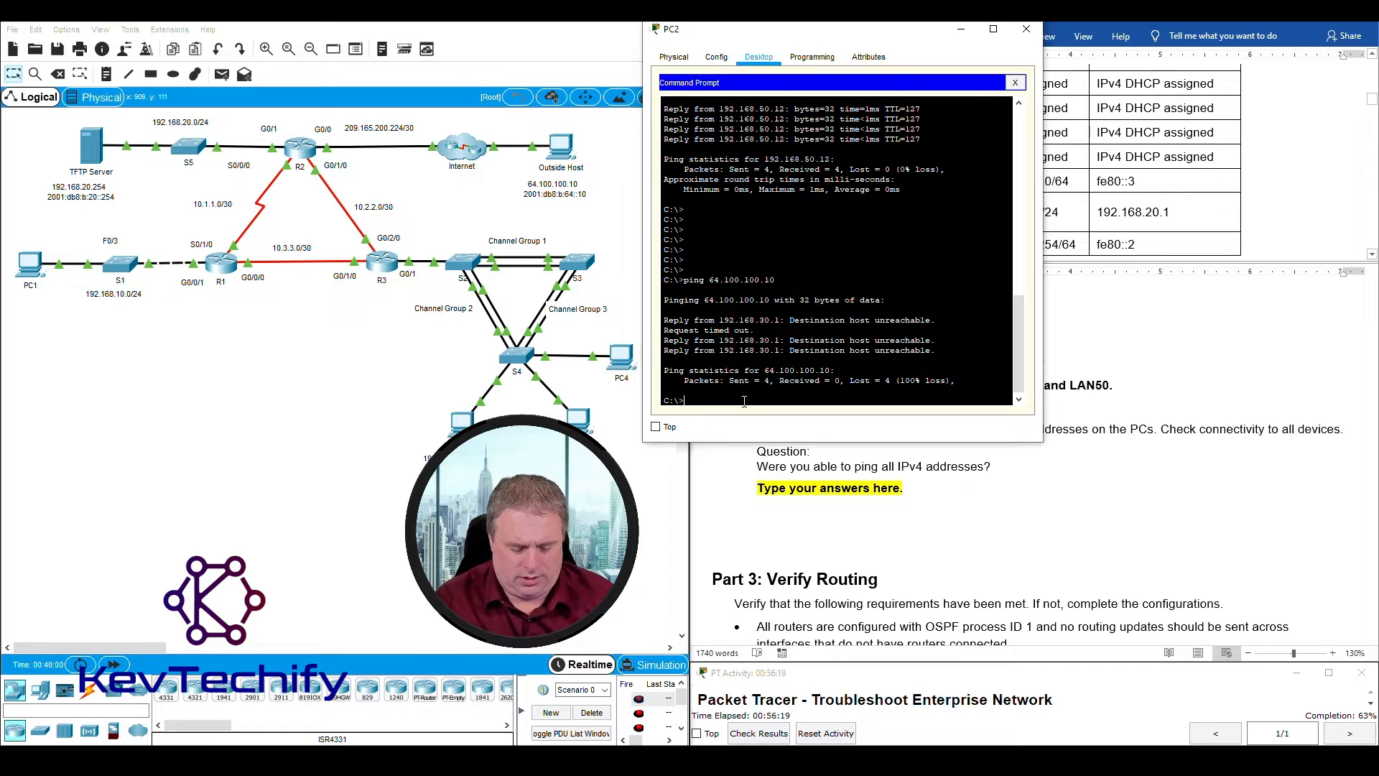
type("ping")
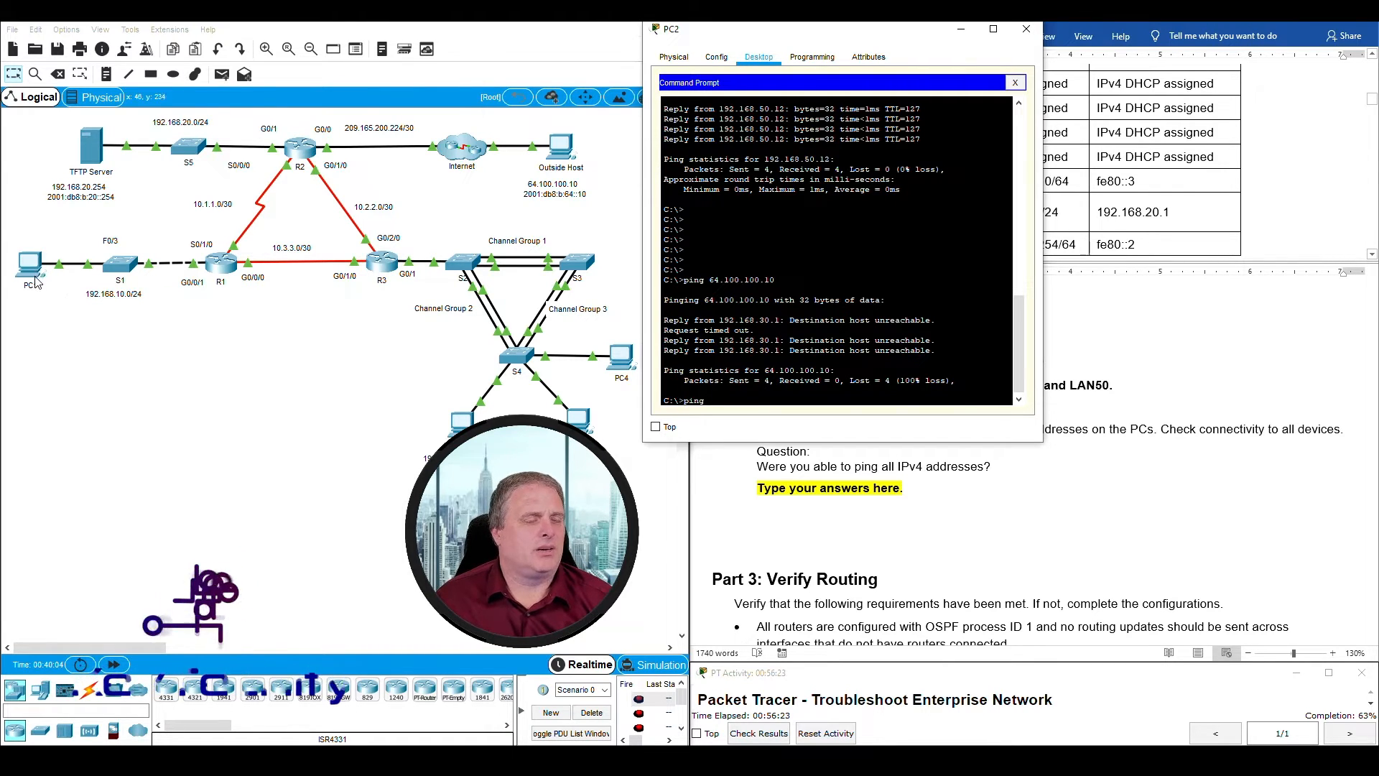
left_click(36, 275)
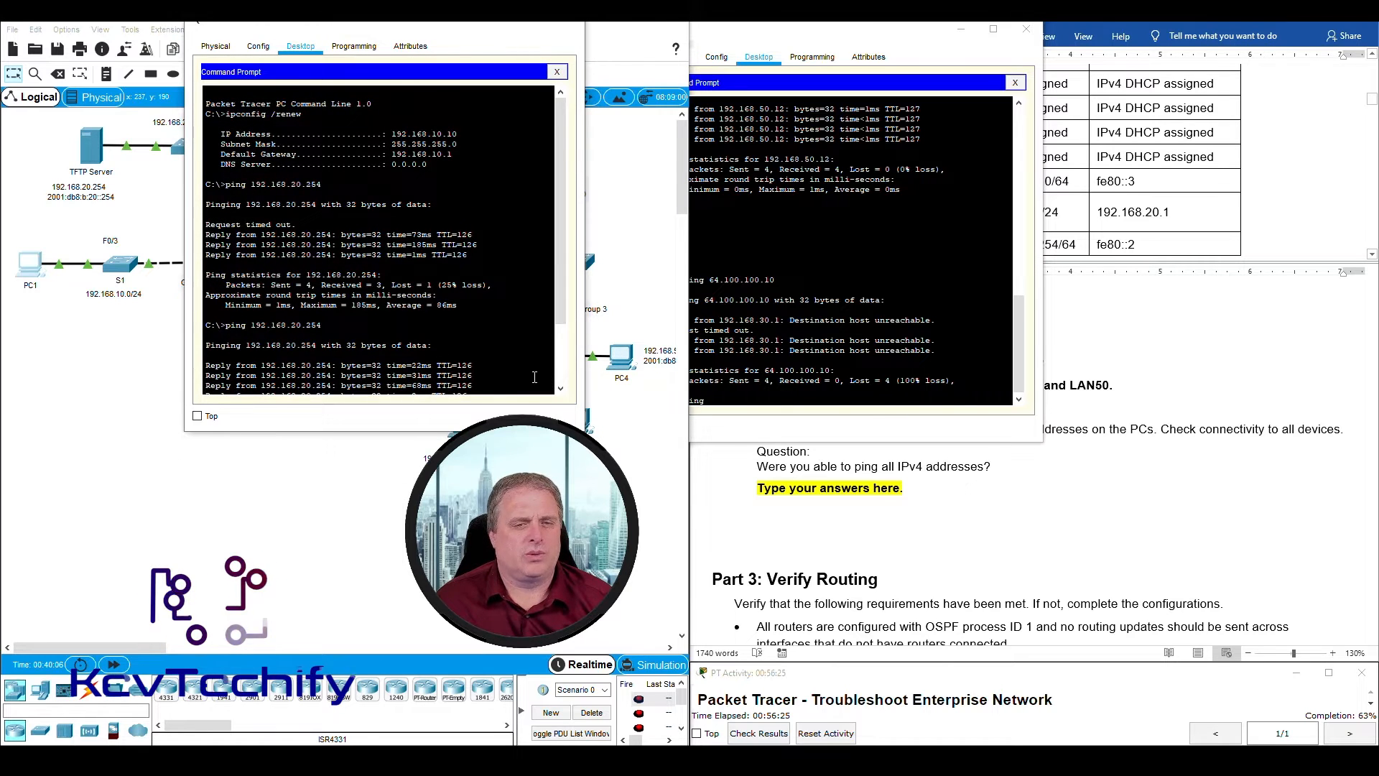
key("Return")
key("Return")
key("Return")
key("Return")
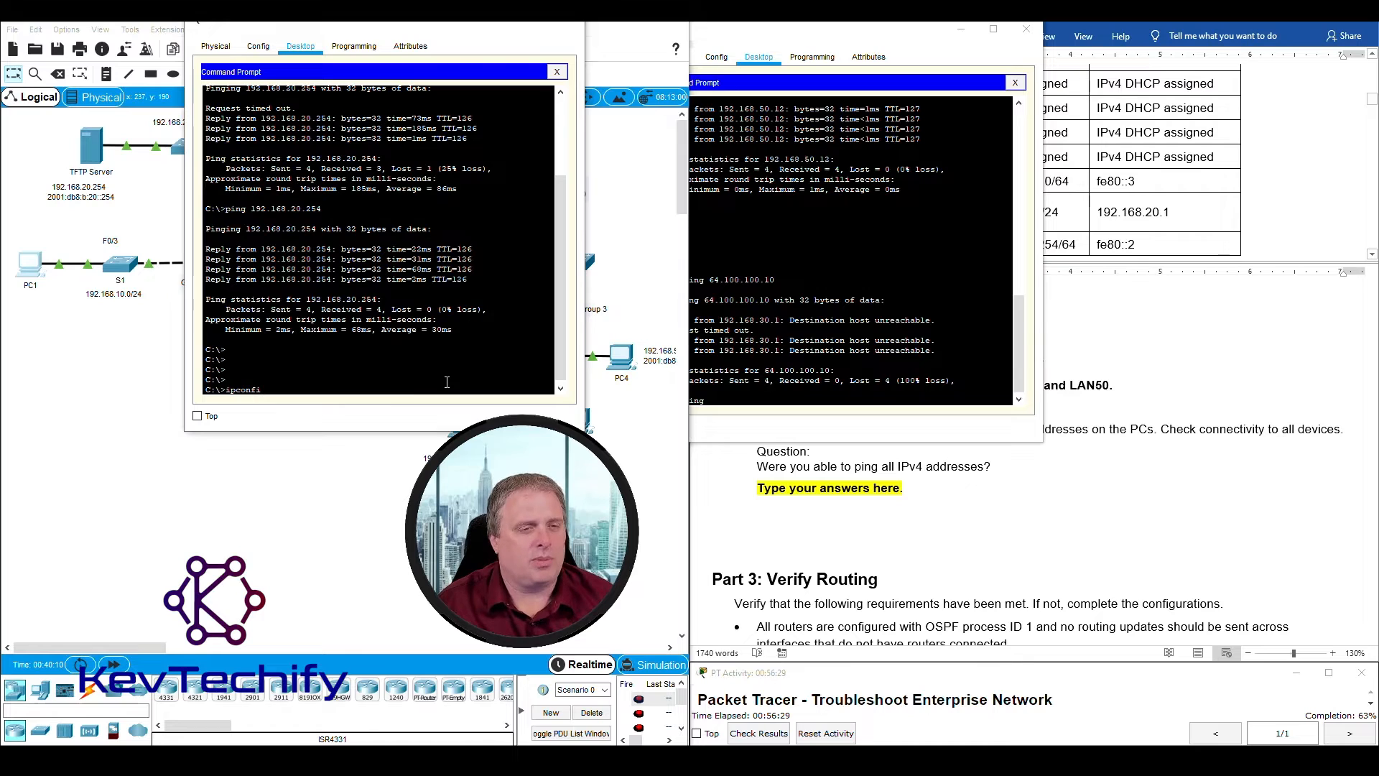
type("ipconfig")
key("Return")
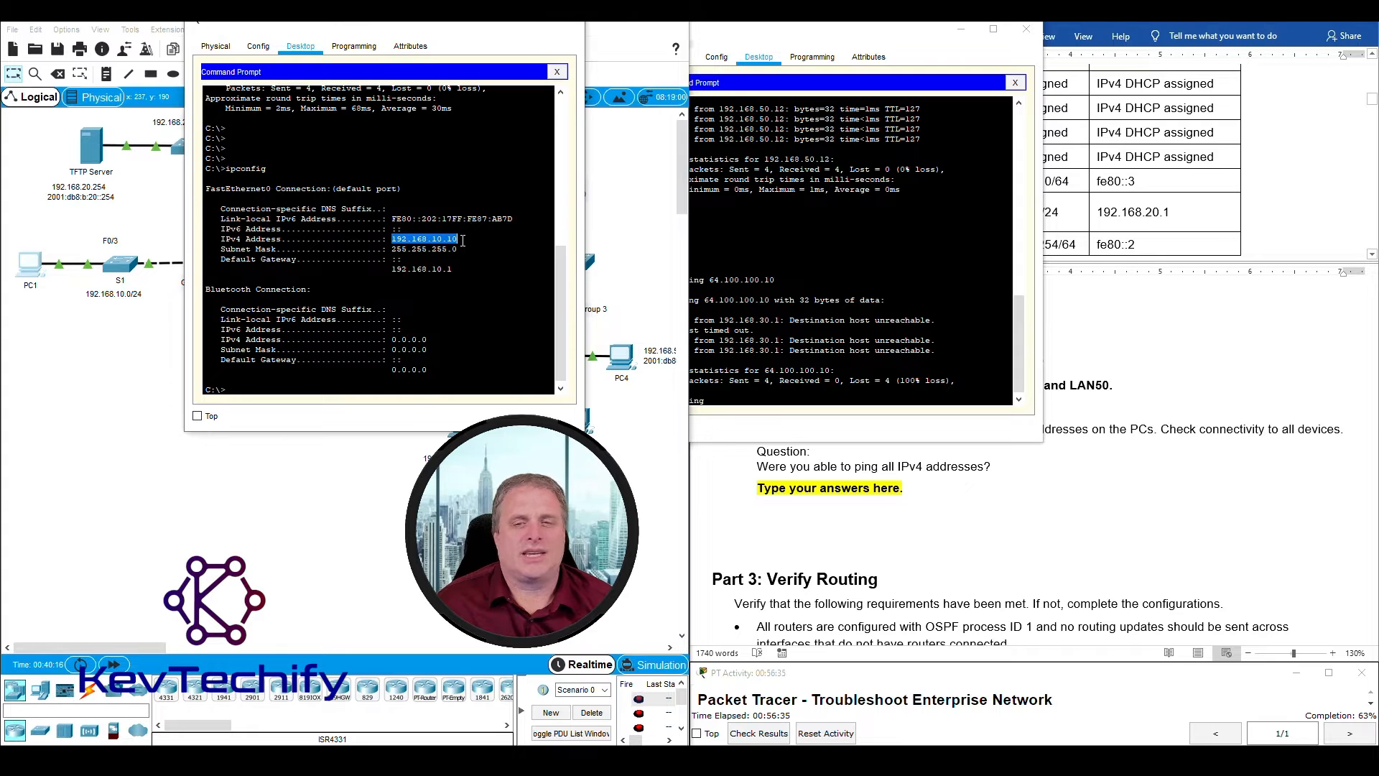
Step: Ping PC1 at 192.168.10.10 from PC2's Command Prompt
left_click(749, 385)
type("19")
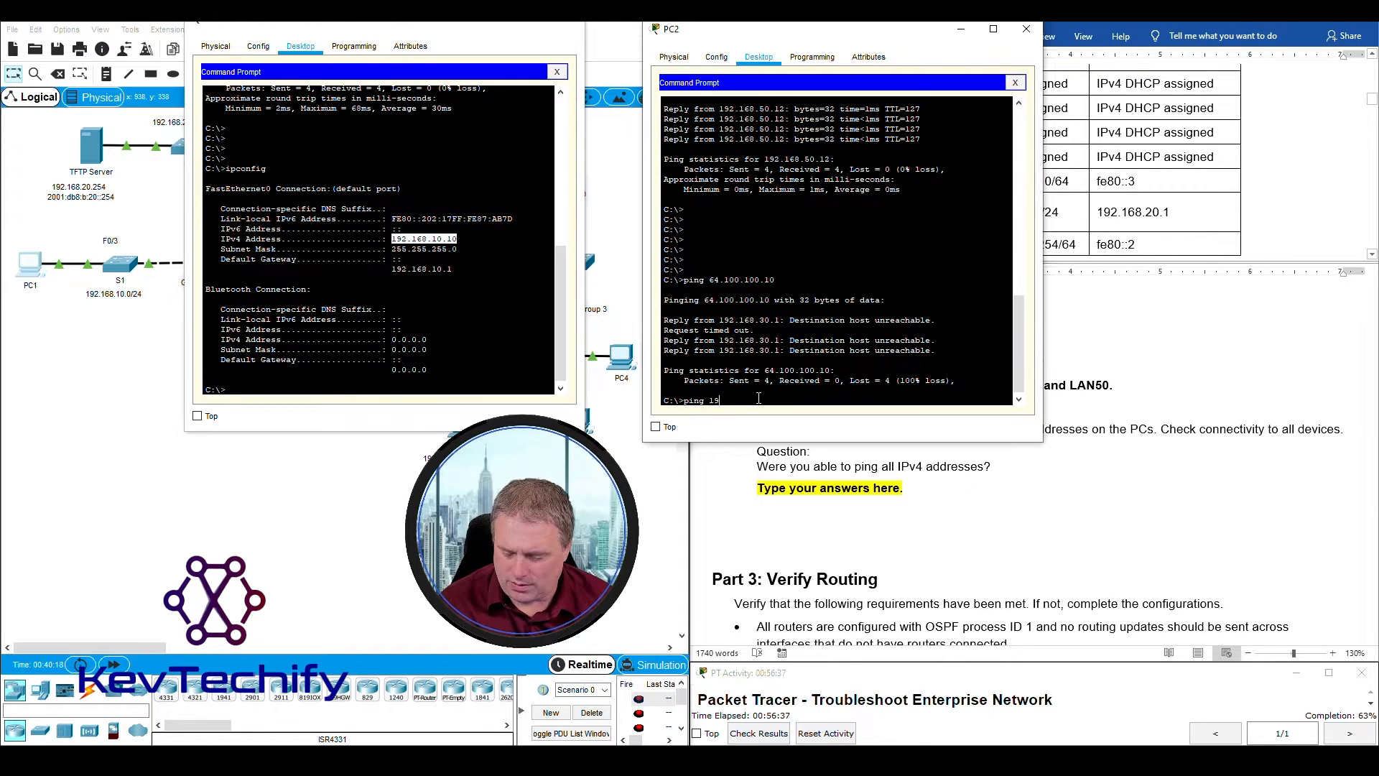
type("2.168.10")
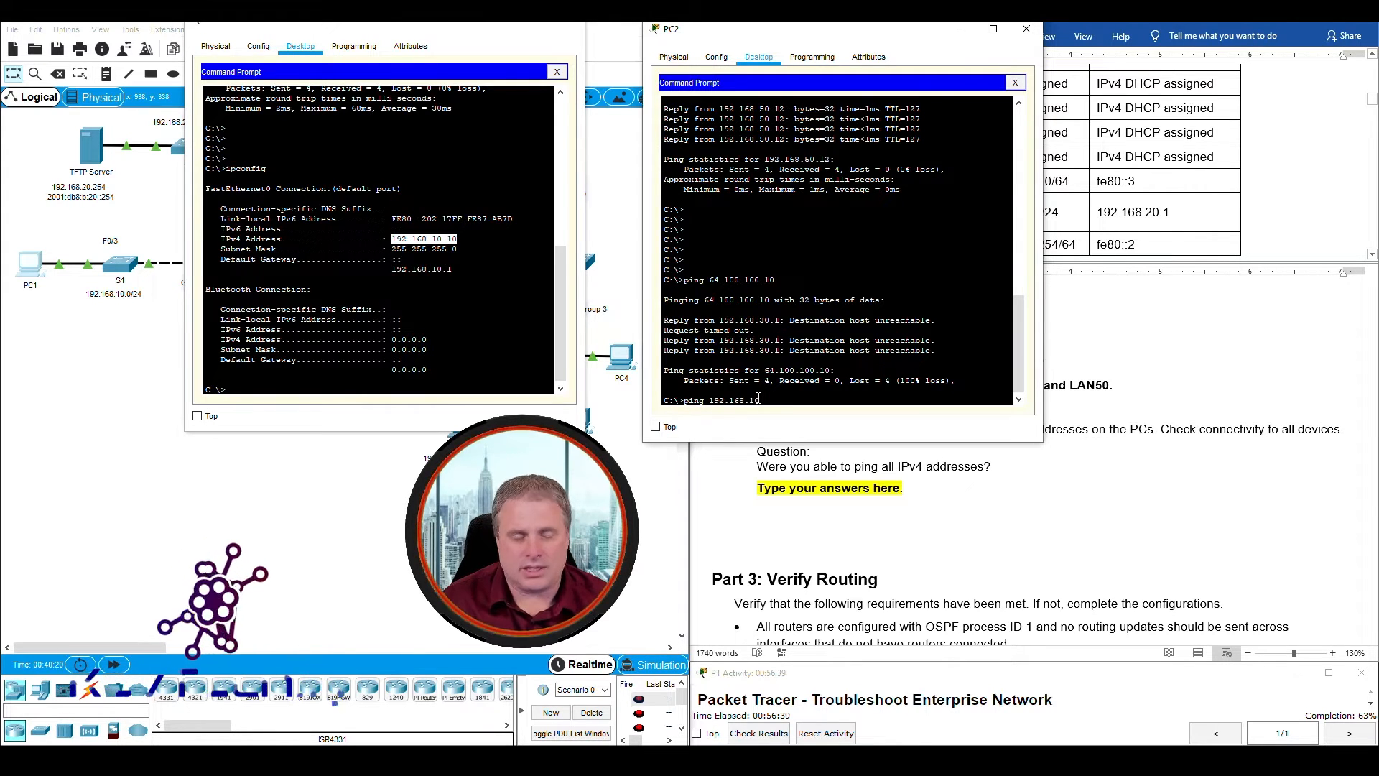
type(".10")
key("Return")
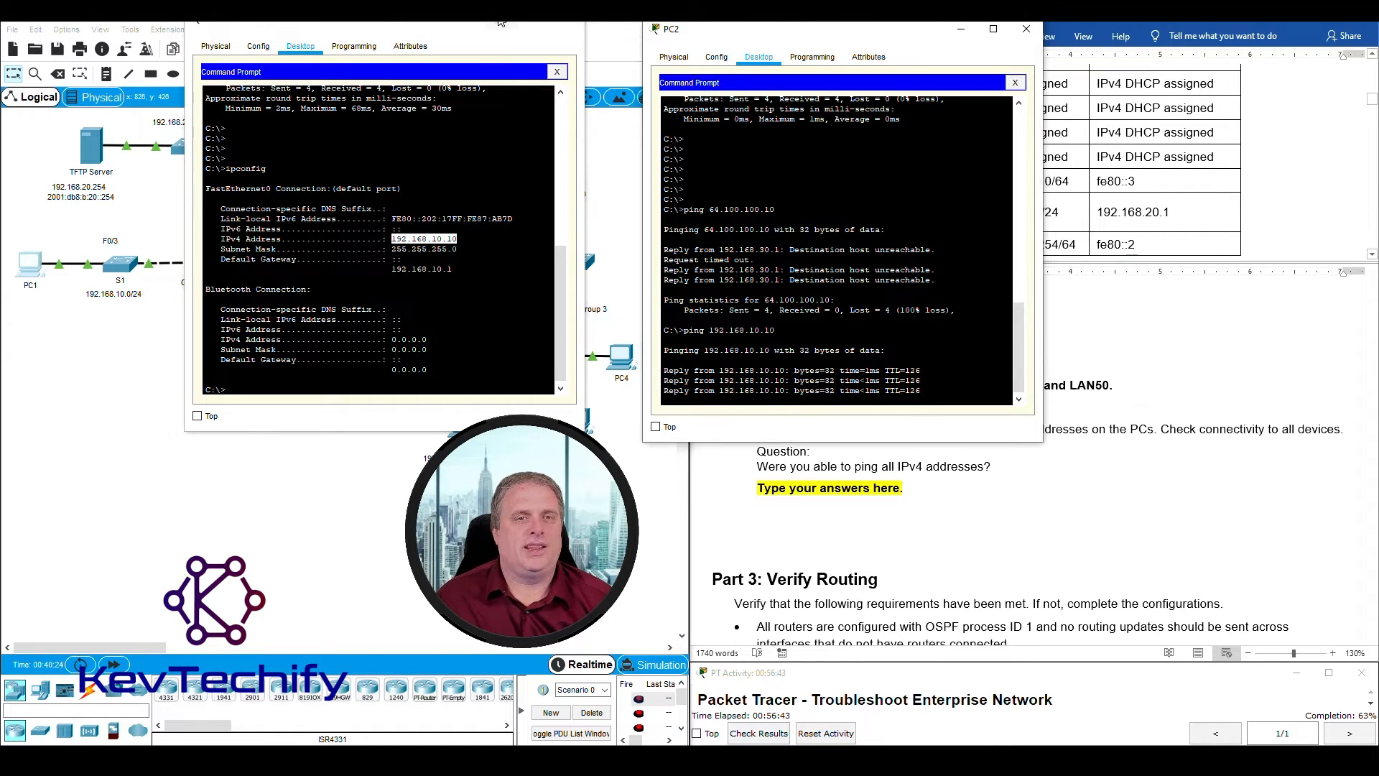
Step: Put PC1's window away and ping the TFTP Server at 192.168.20.254 from PC2's Command Prompt
left_click(500, 21)
left_click_drag(504, 467, 422, 403)
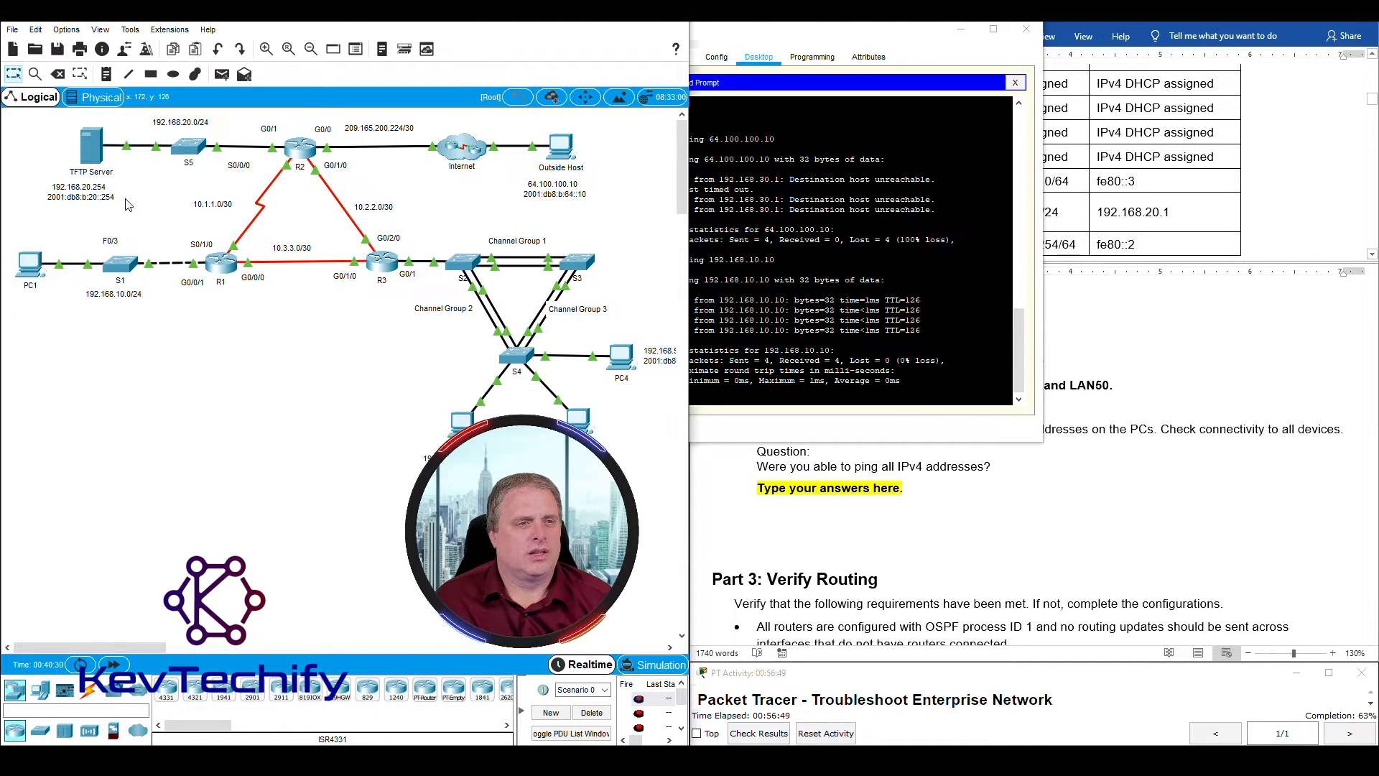
left_click(766, 338)
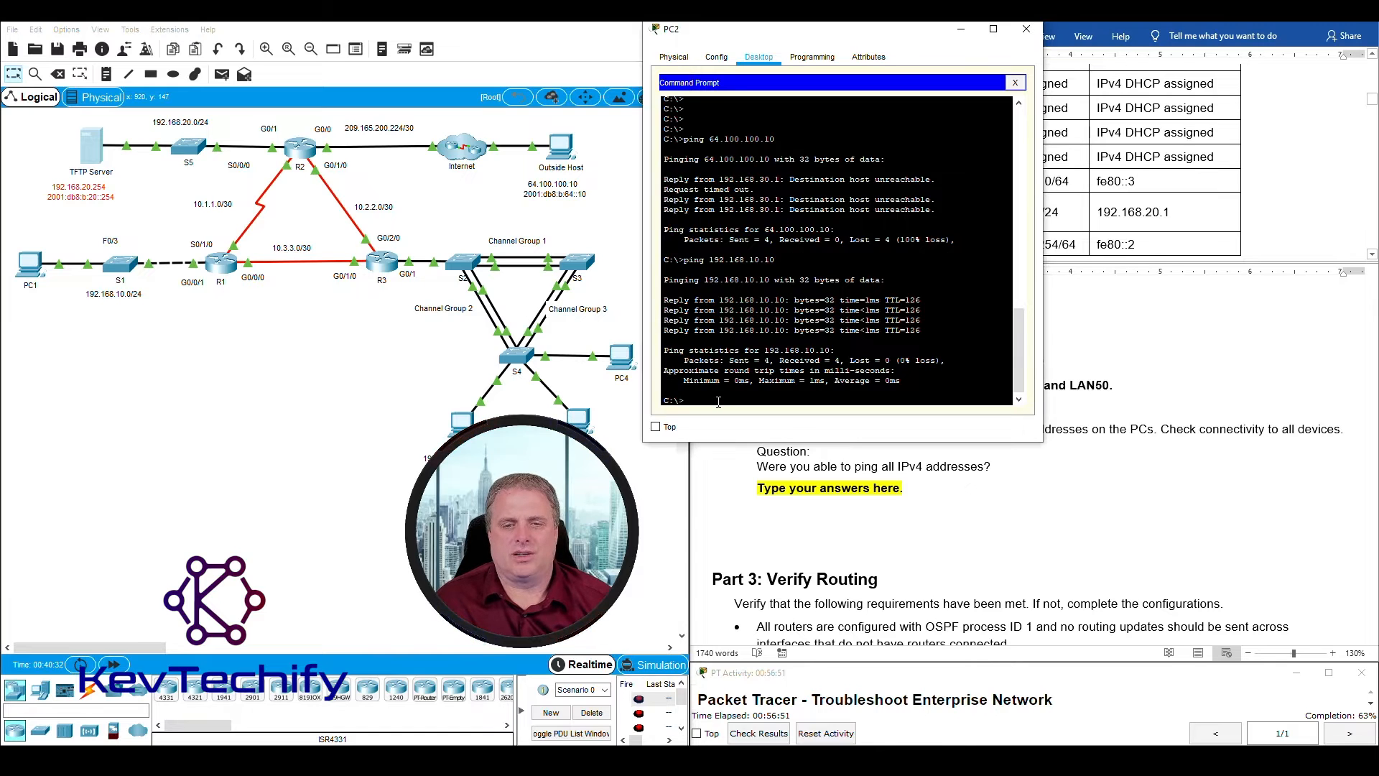
key("Return")
key("Return")
key("Return")
key("Return")
type("ping ")
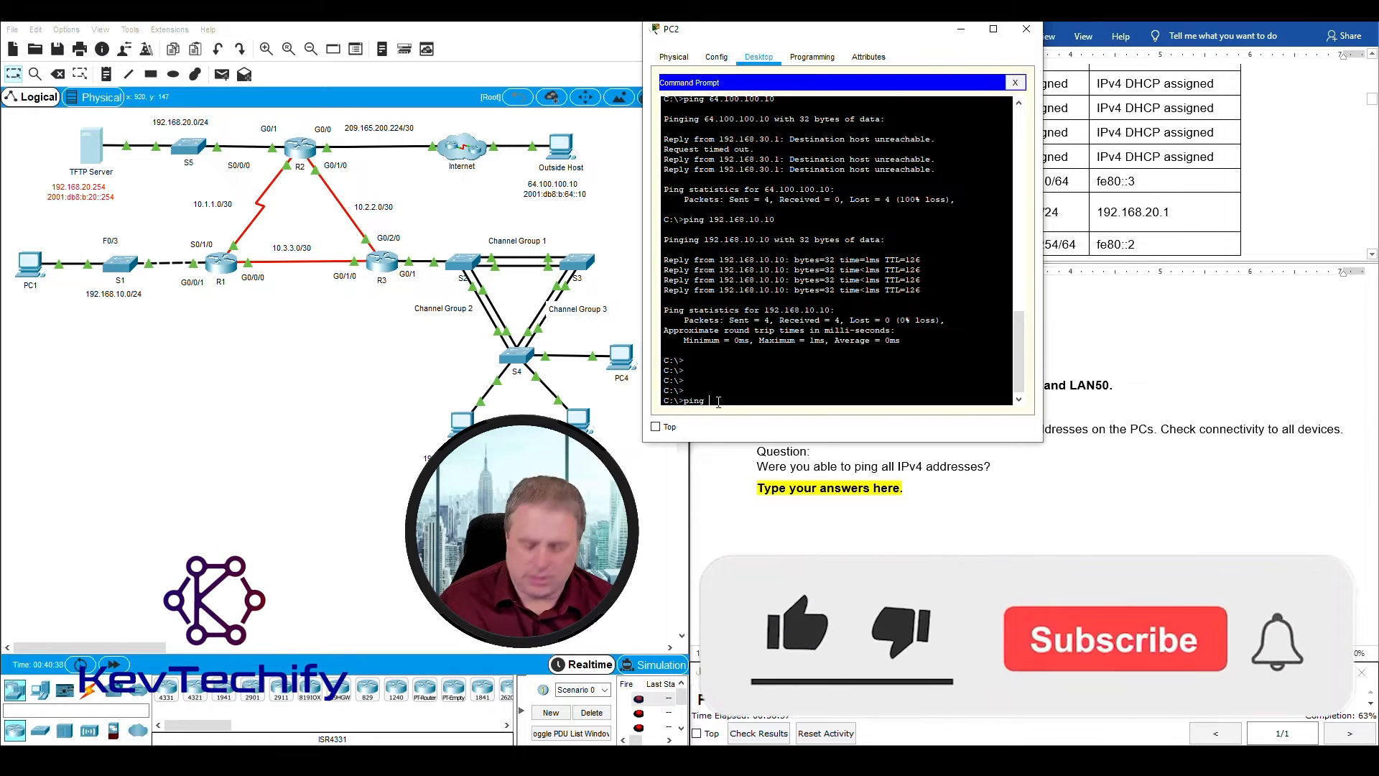
type("192.168")
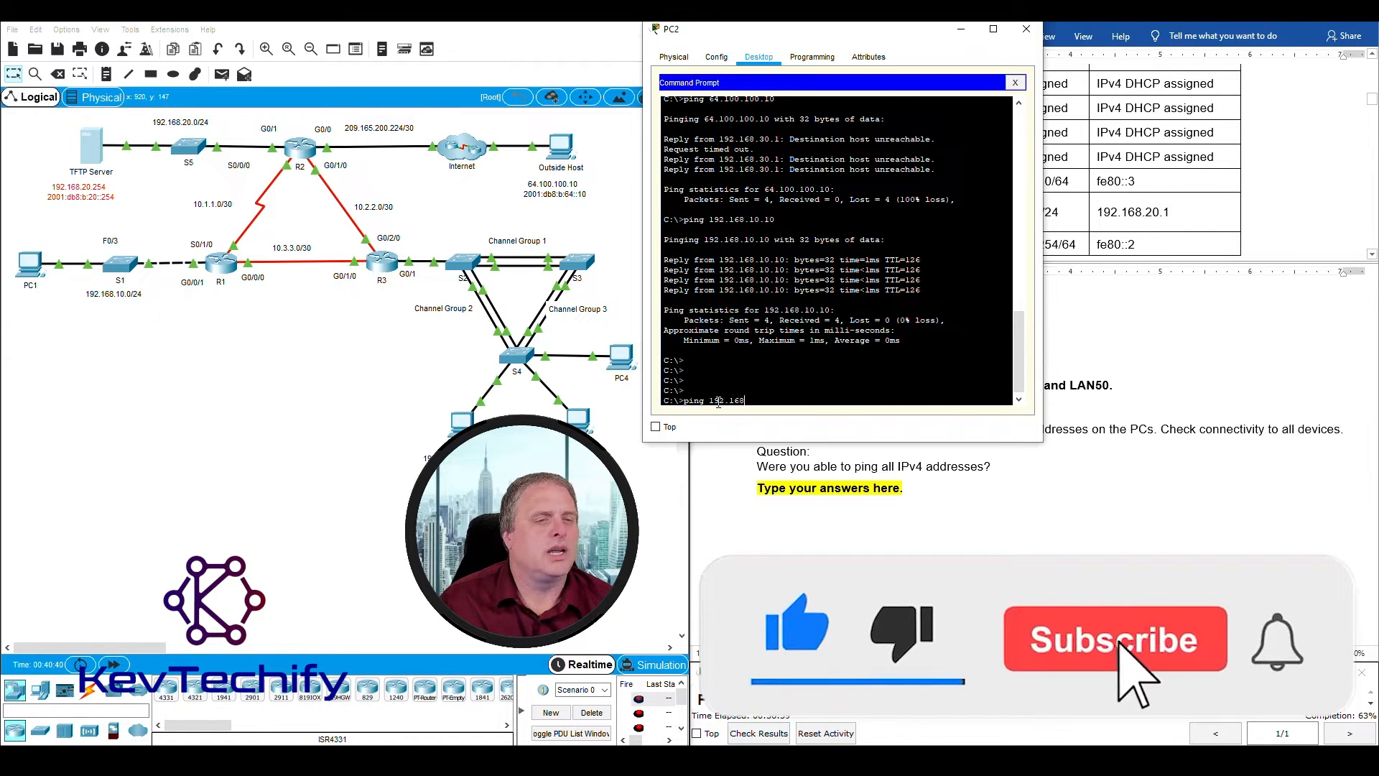
type(".20.254")
key("Return")
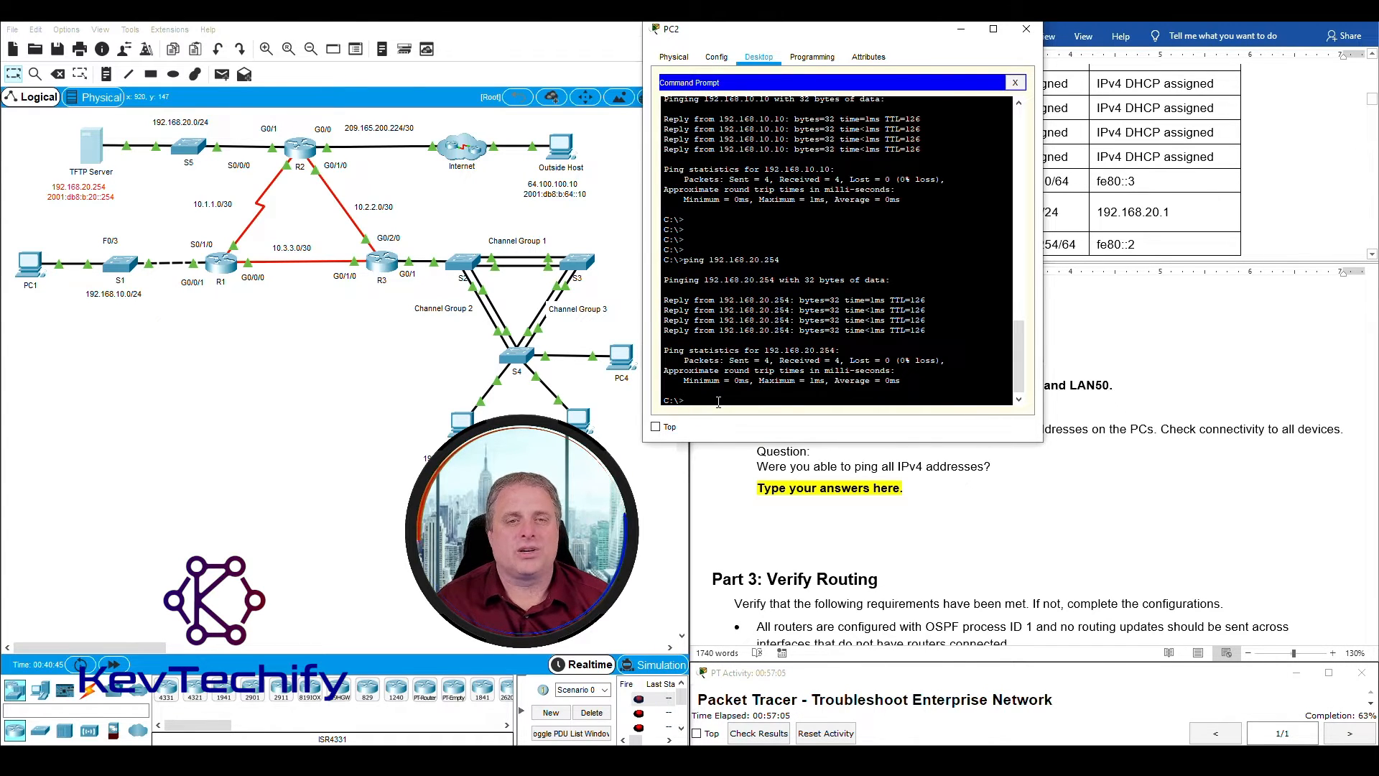
Step: Answer the worksheet's IPv4 ping question with "All PCs were able to ping internal host but were not able to ping external hosts."
left_click_drag(609, 217, 532, 138)
left_click(811, 219)
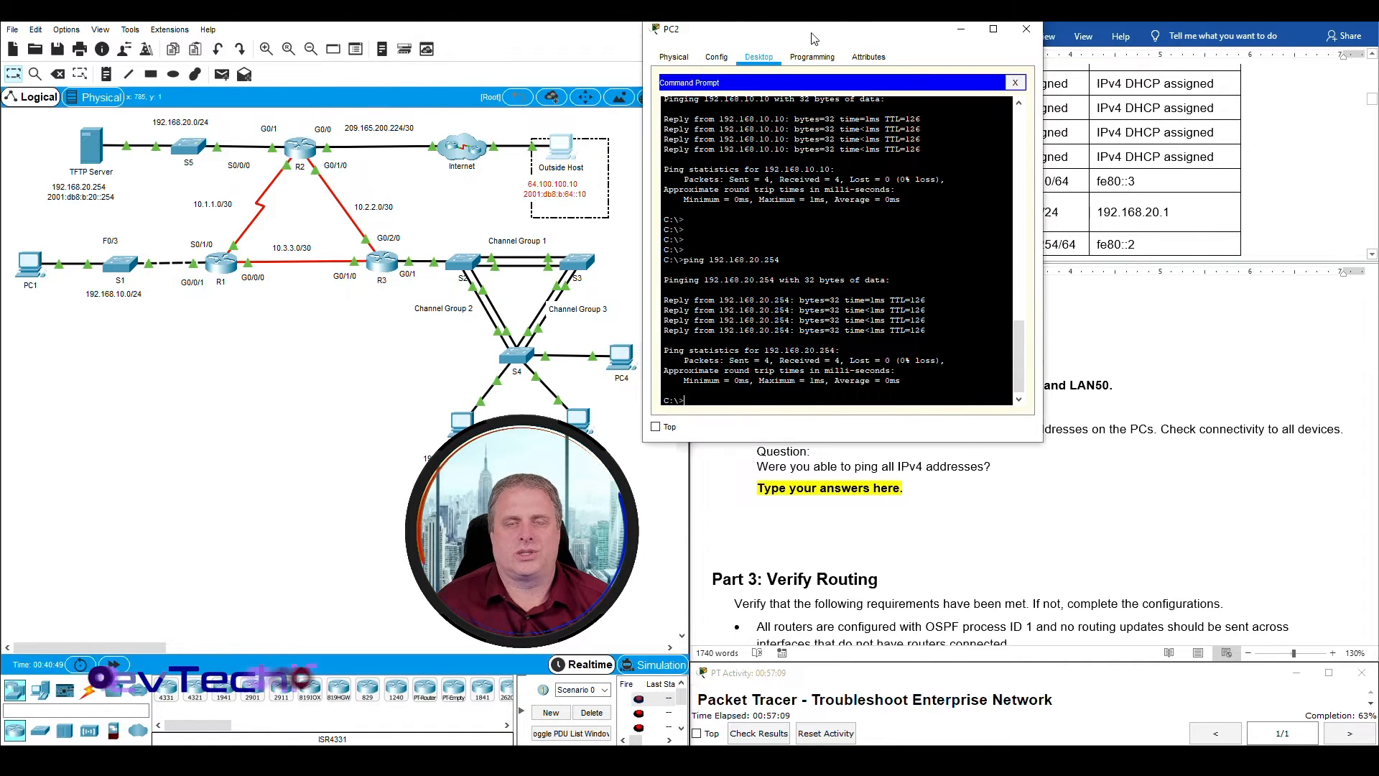
left_click_drag(826, 29, 408, 19)
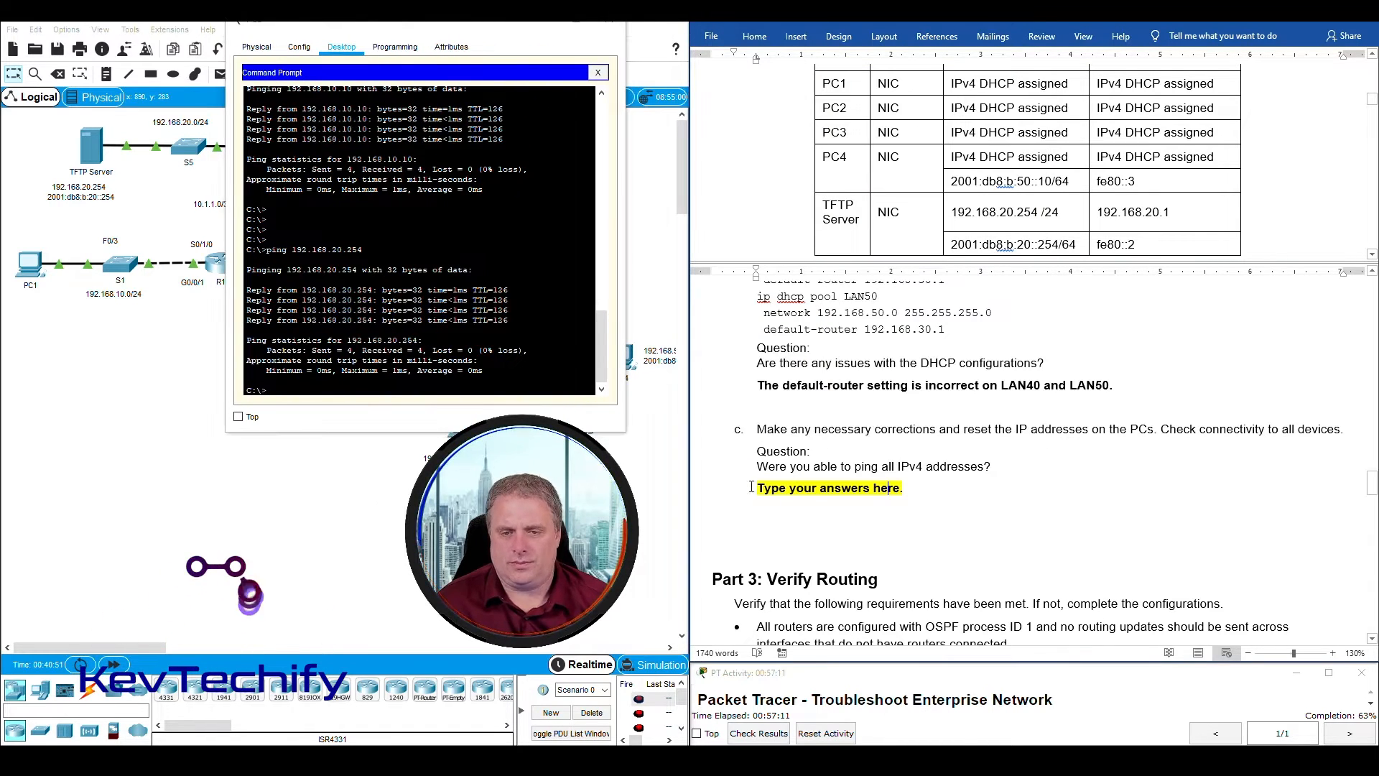
left_click(994, 505)
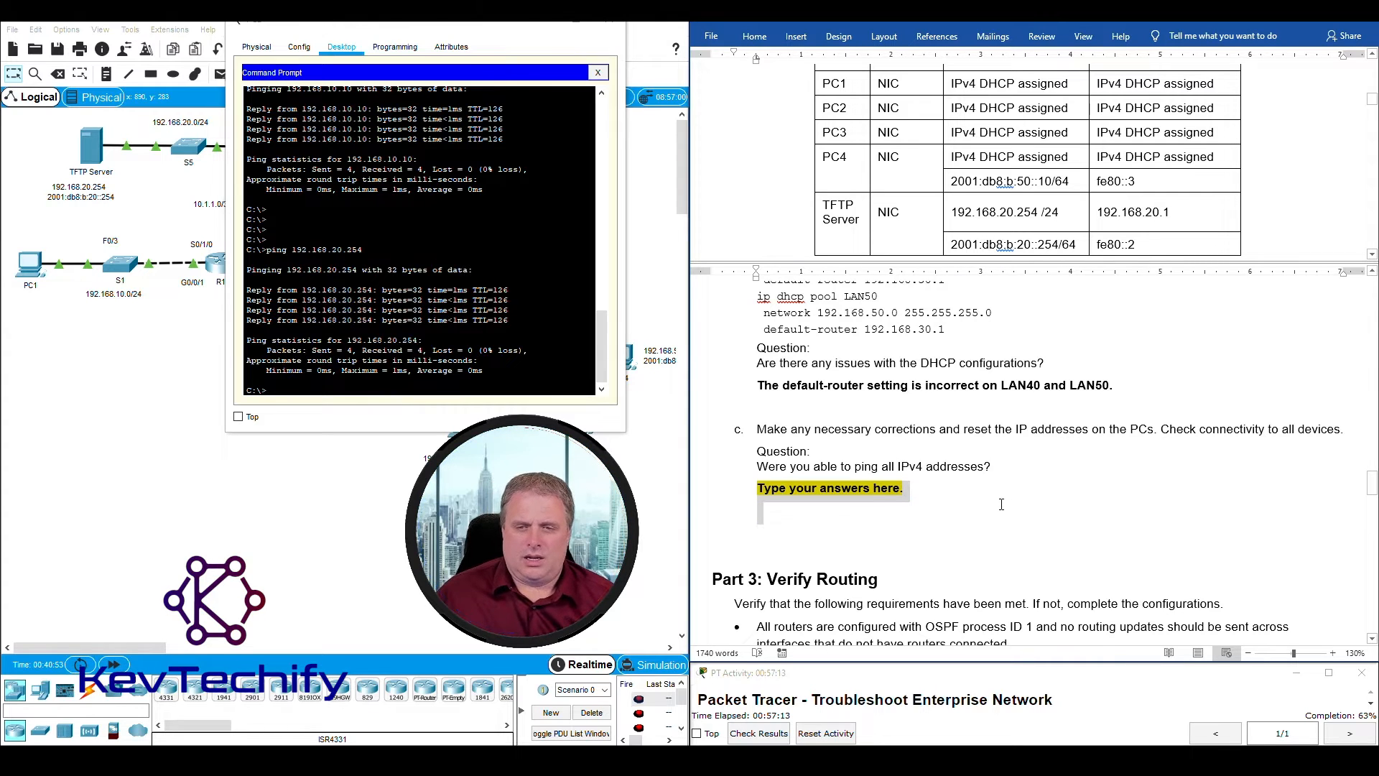
left_click(988, 496)
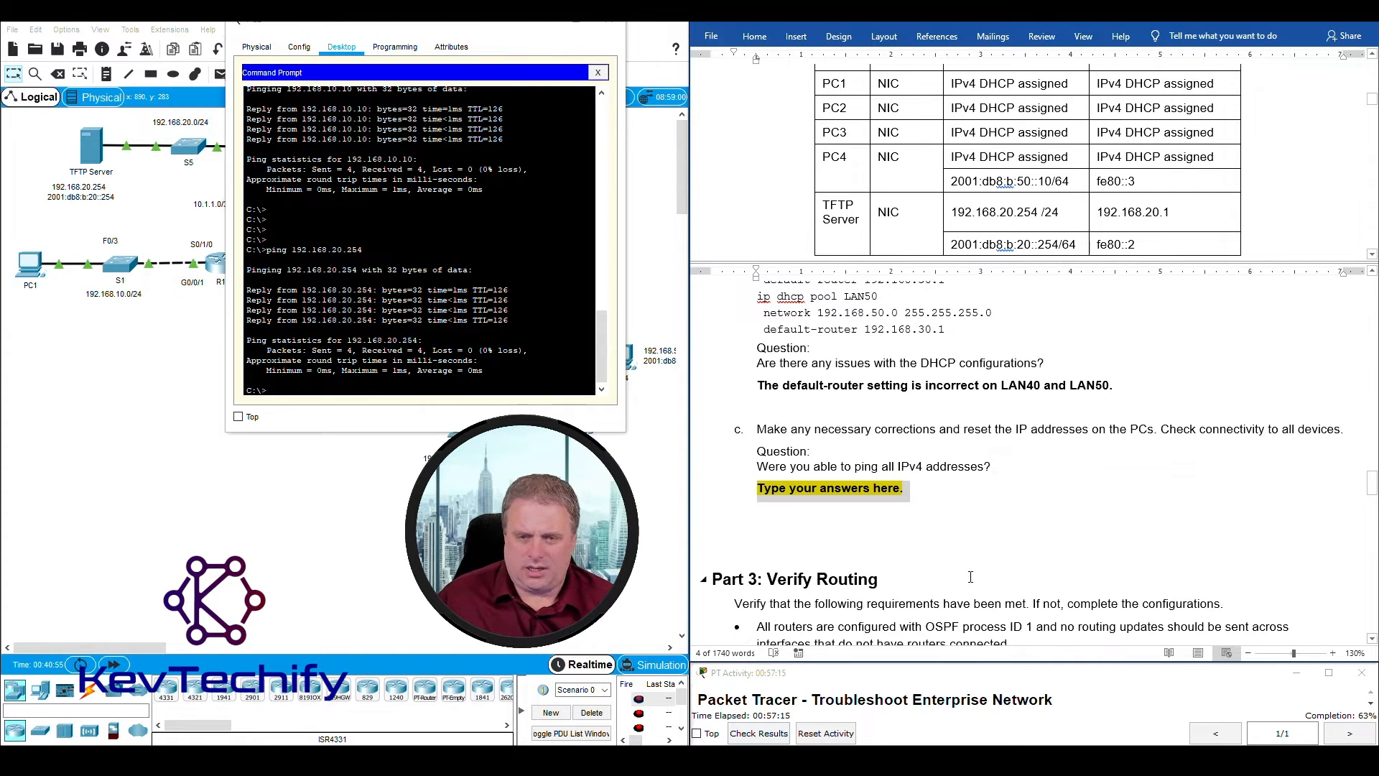
type("ll PCs were")
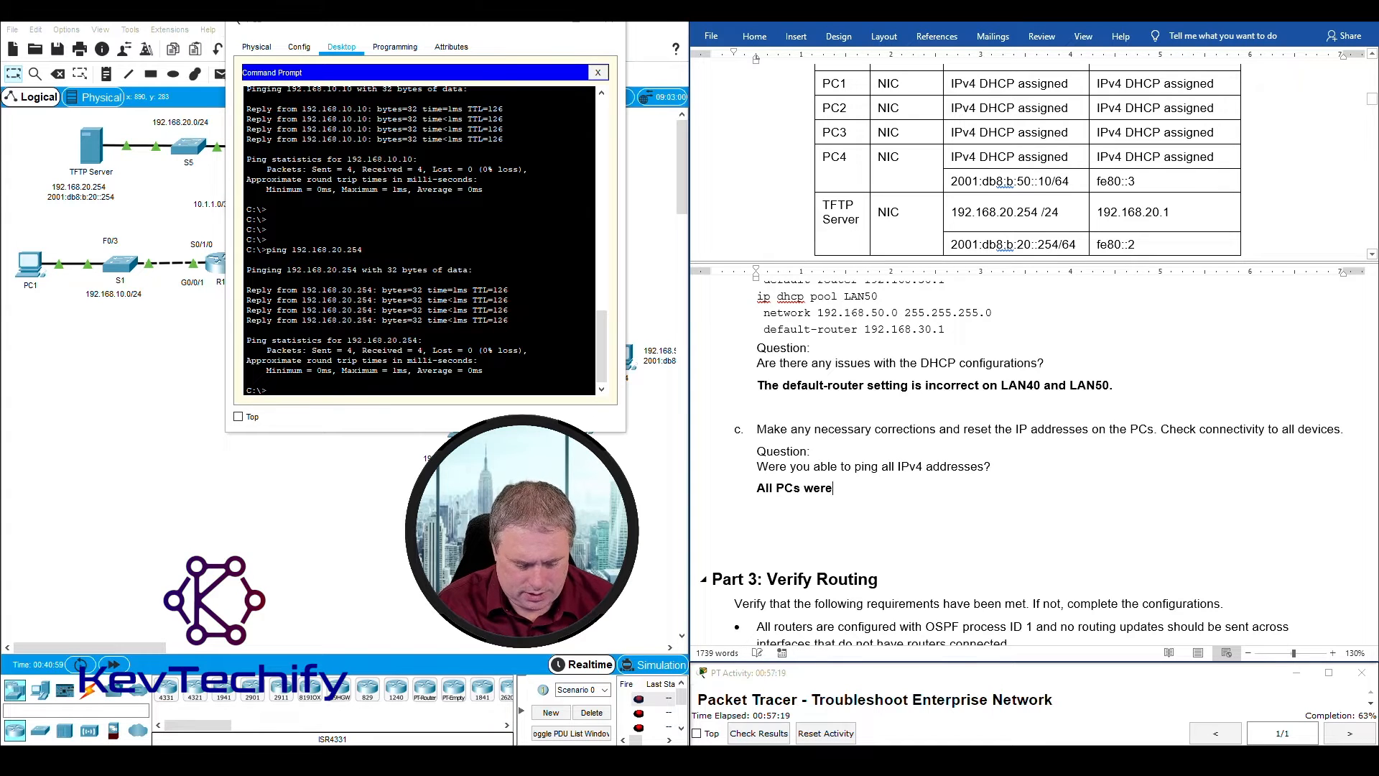
type(" able to ping interna")
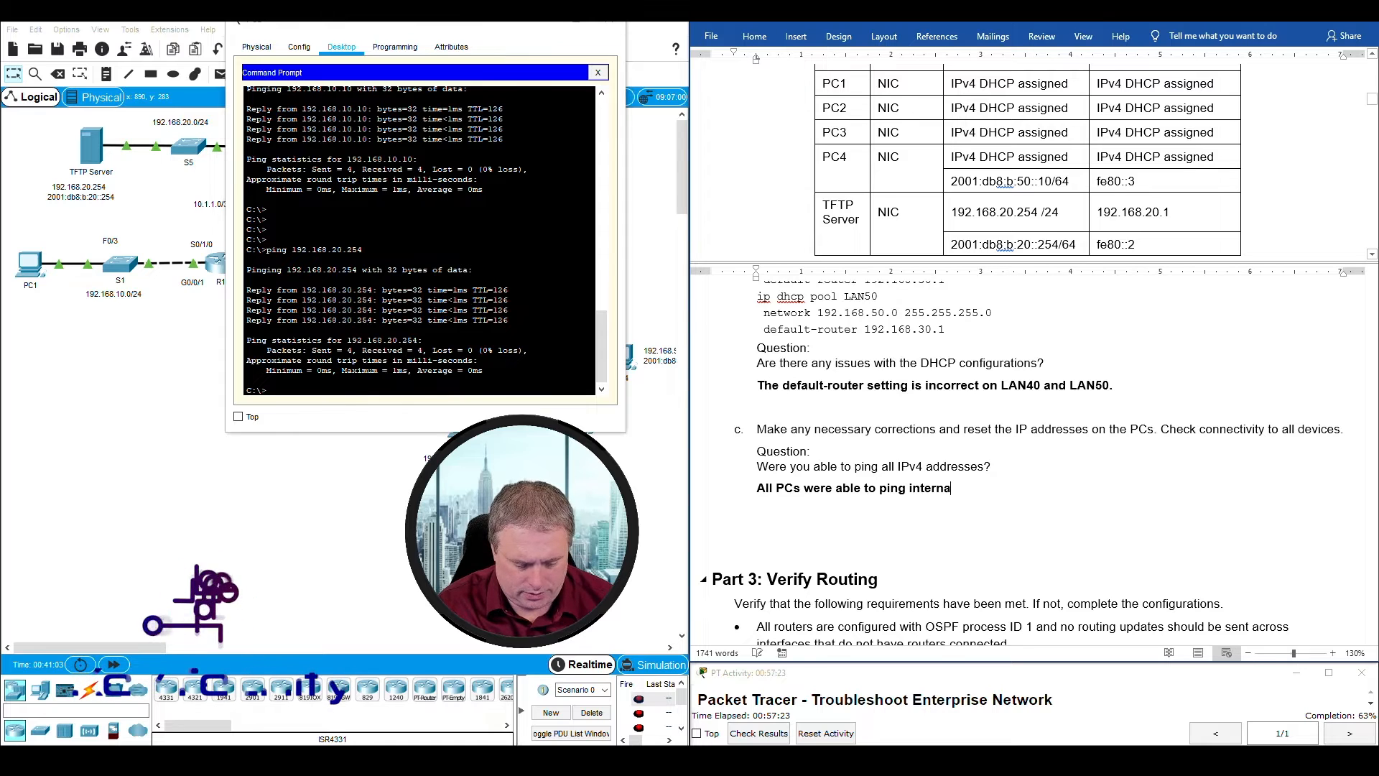
type("l hos")
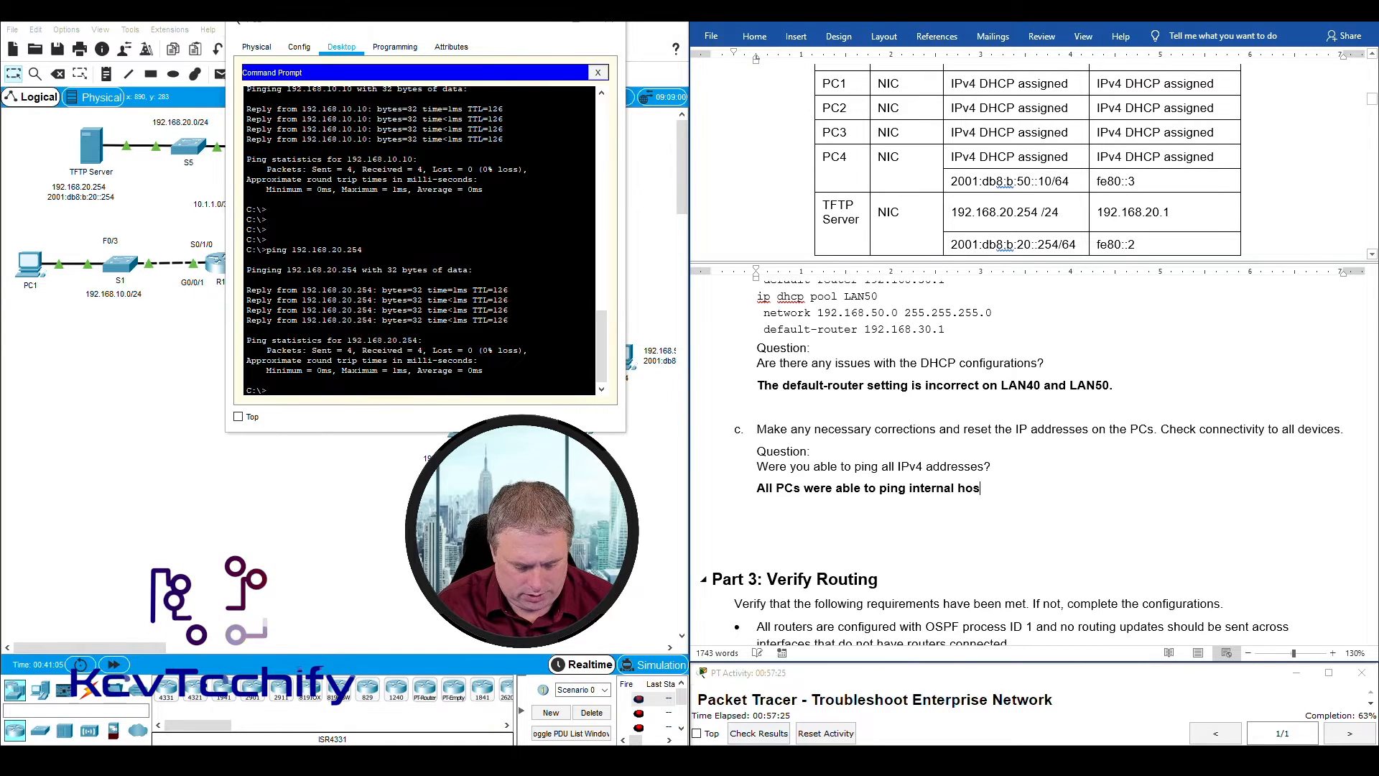
type("t but")
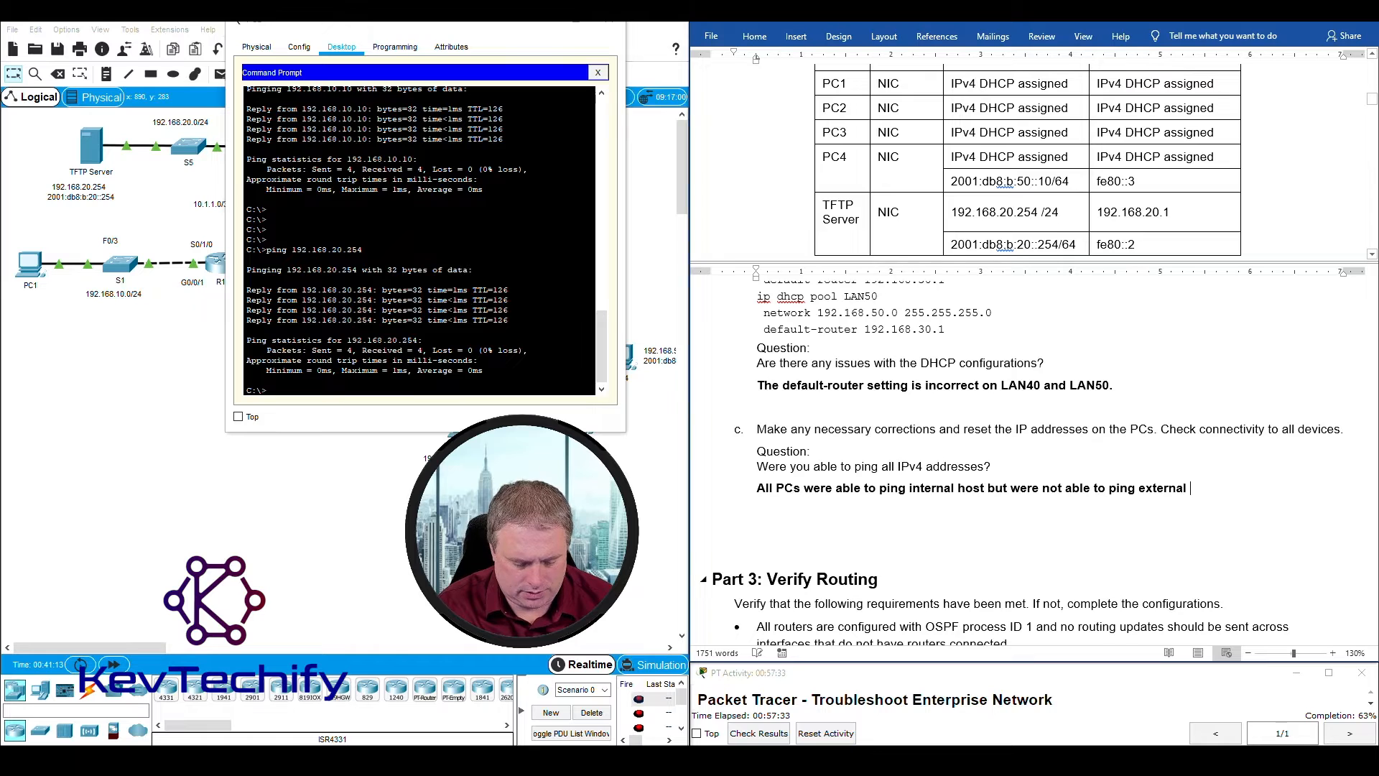
type("osts.")
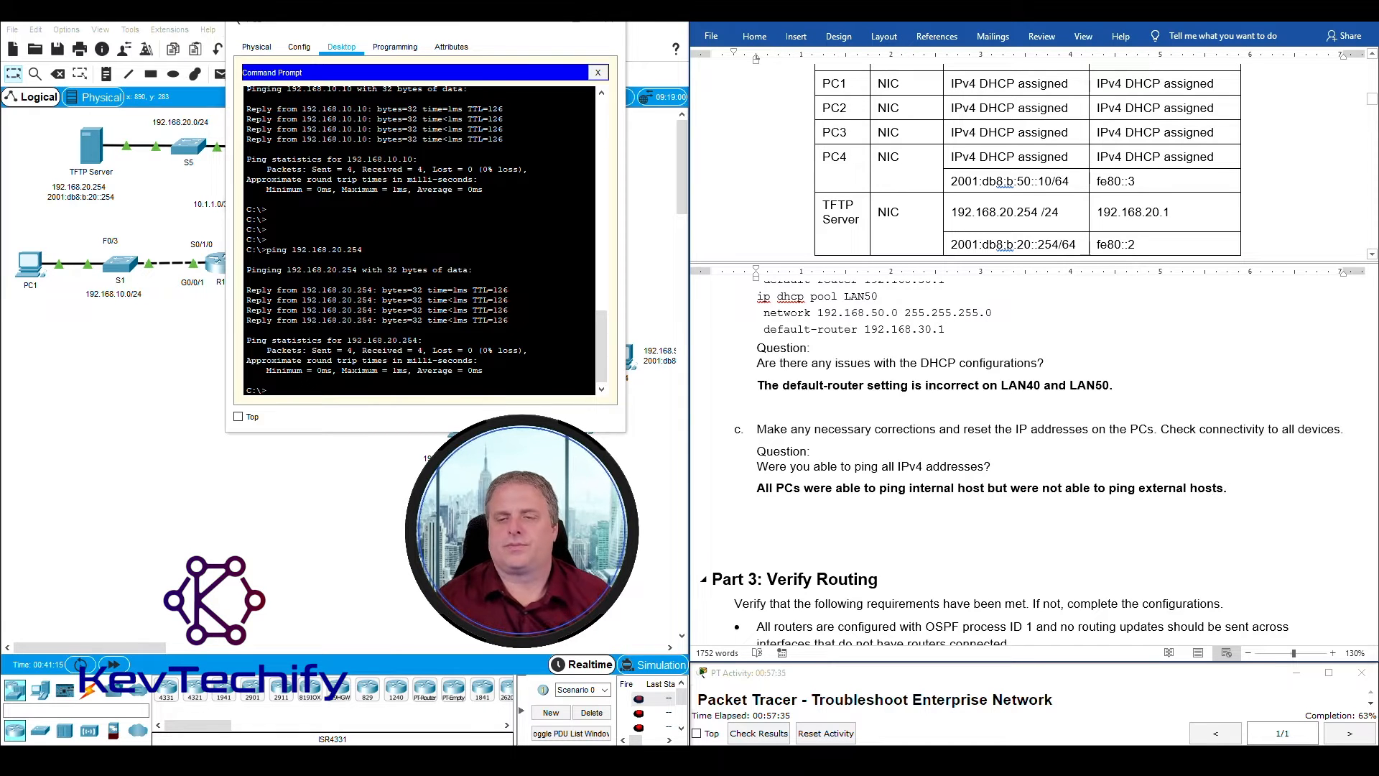
Step: Read Part 3's OSPF process ID 1 requirement and examine in the topology which interfaces of R1, R2 and R3 connect to other routers
scroll(1010, 460, "down", 8)
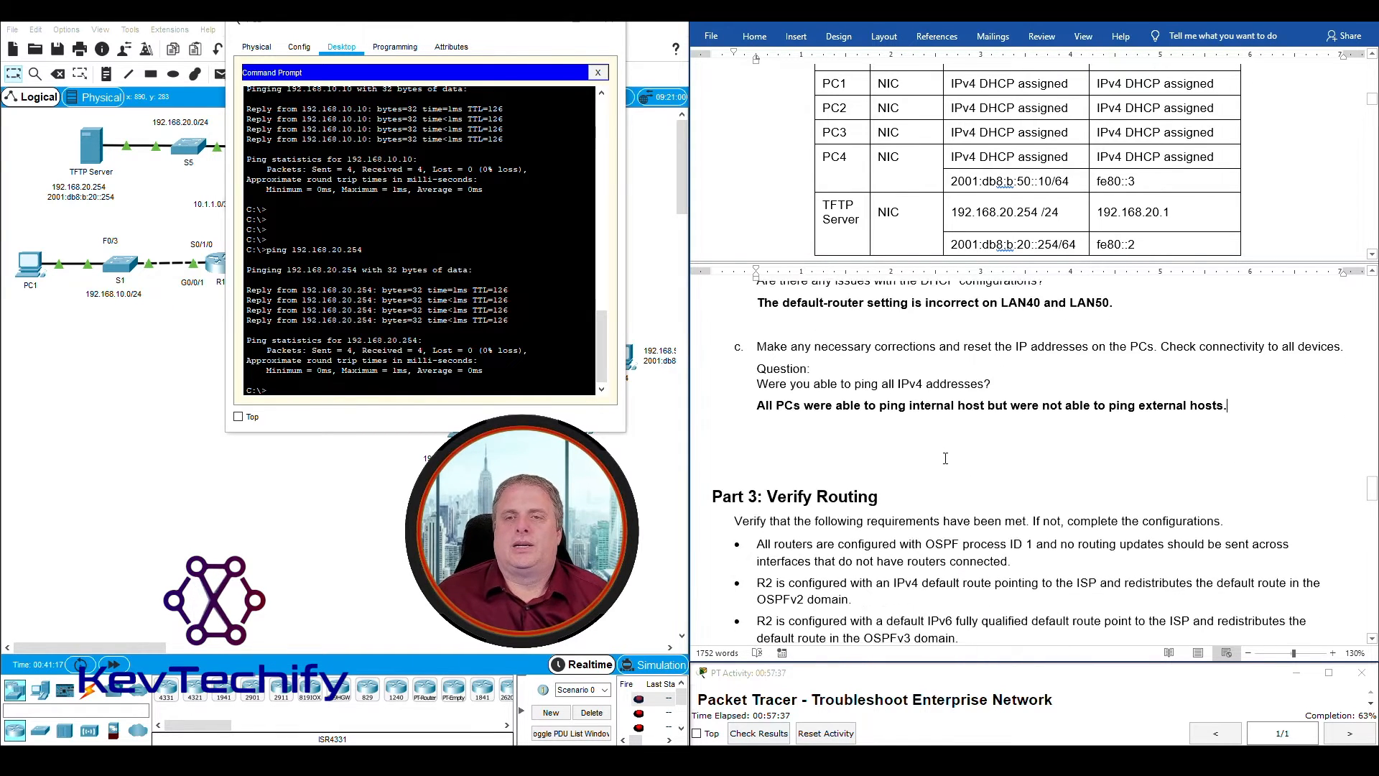
scroll(952, 453, "up", 1)
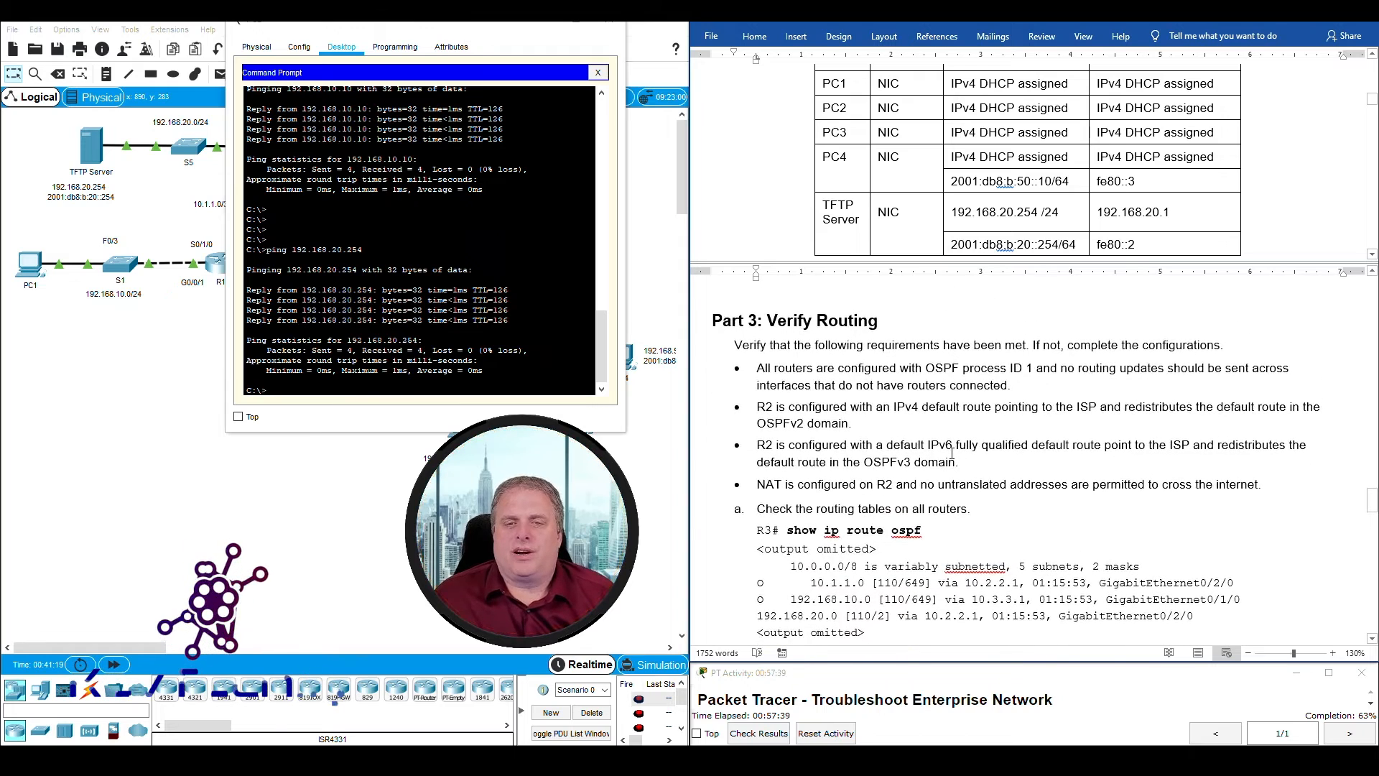
left_click_drag(756, 369, 1045, 385)
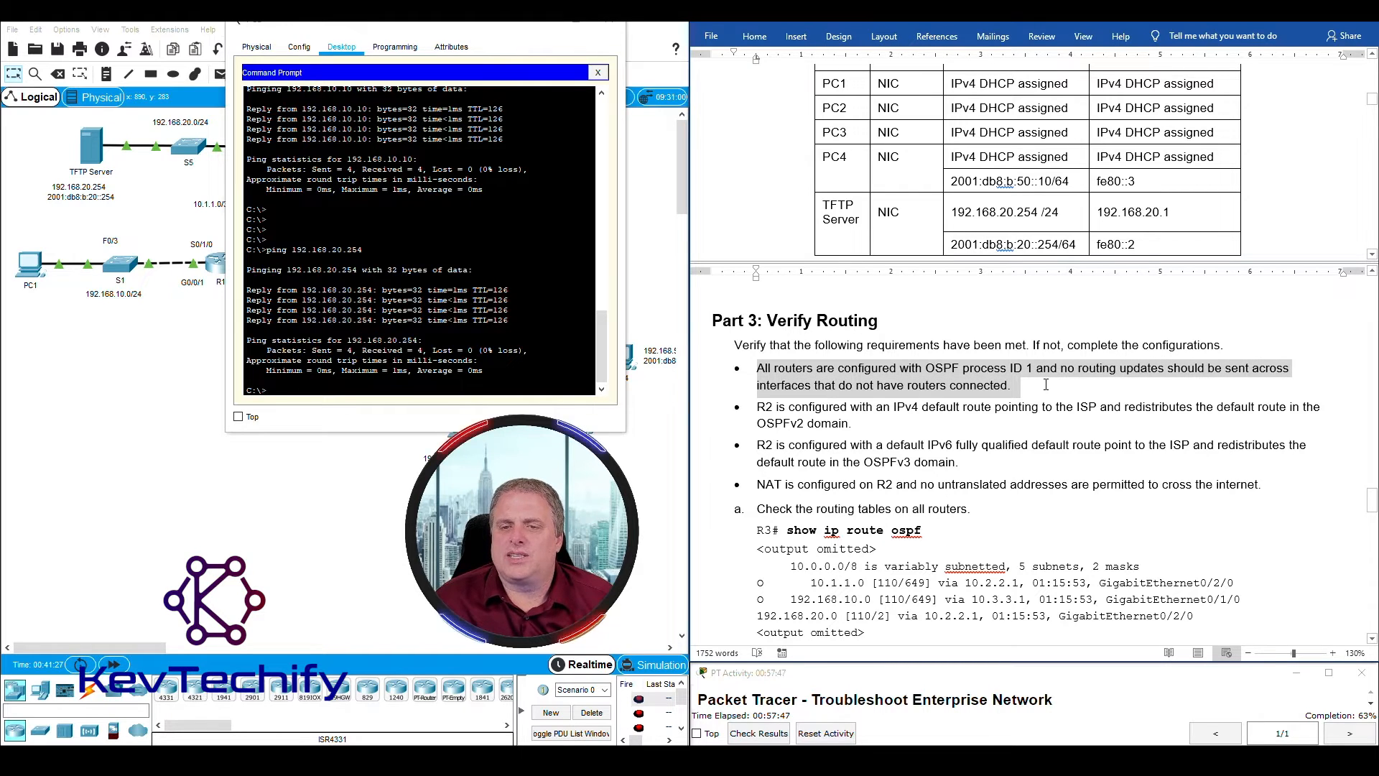
left_click(609, 22)
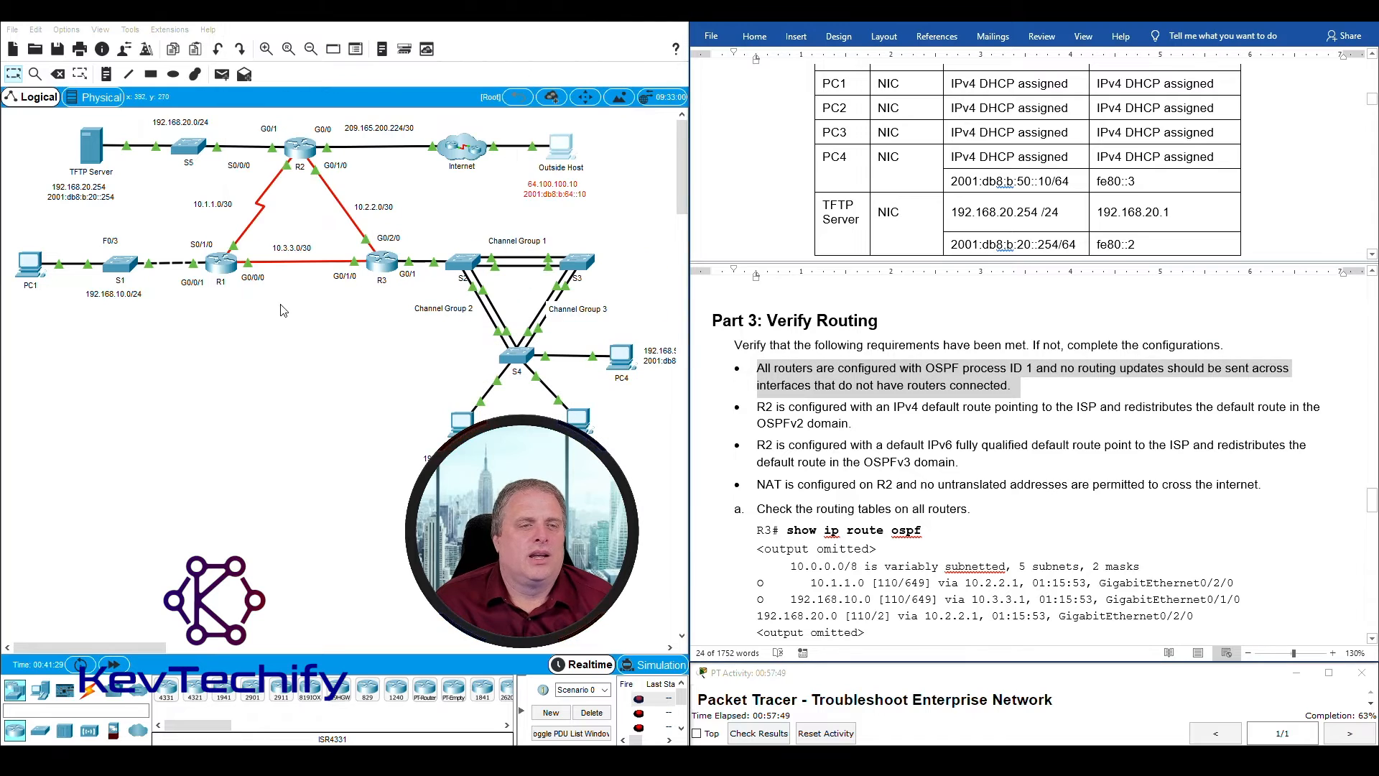
left_click_drag(246, 304, 197, 235)
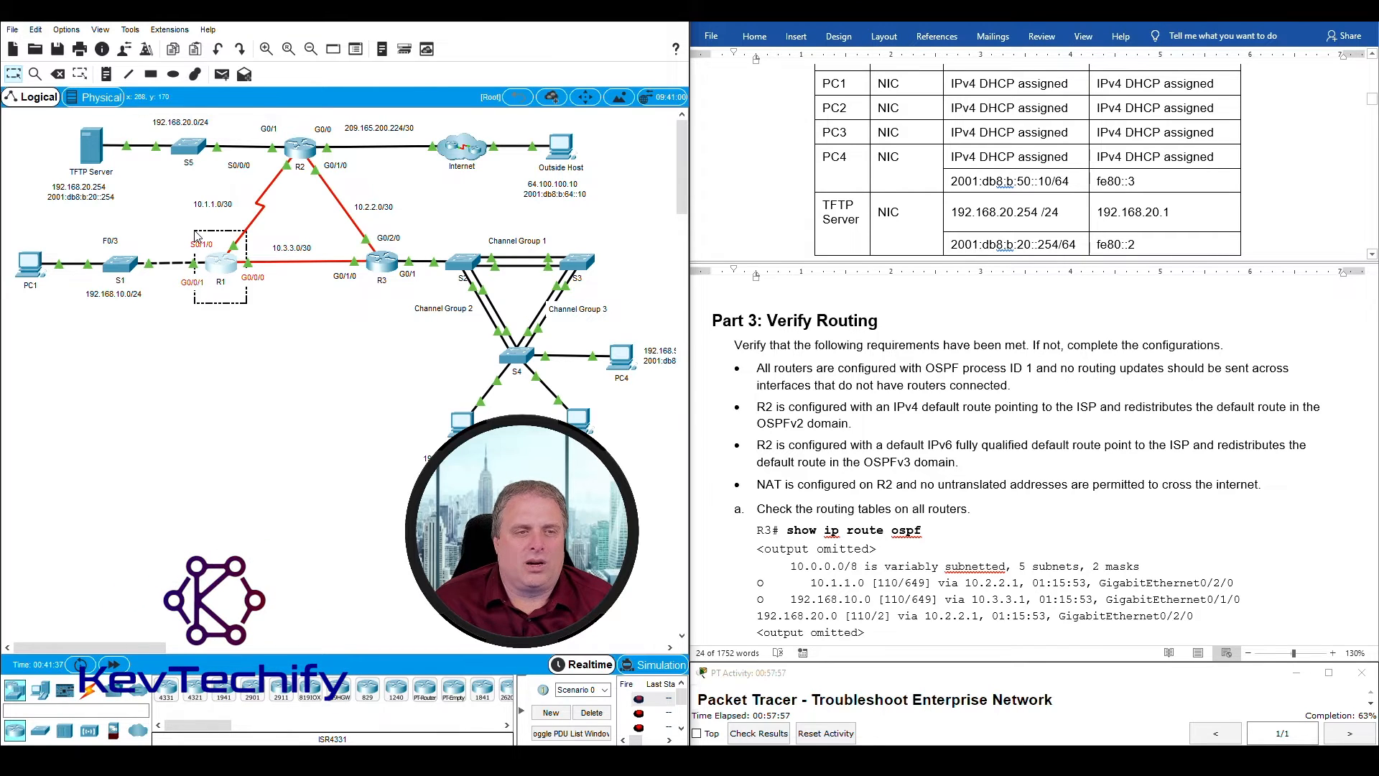
left_click(247, 337)
left_click_drag(280, 296, 378, 150)
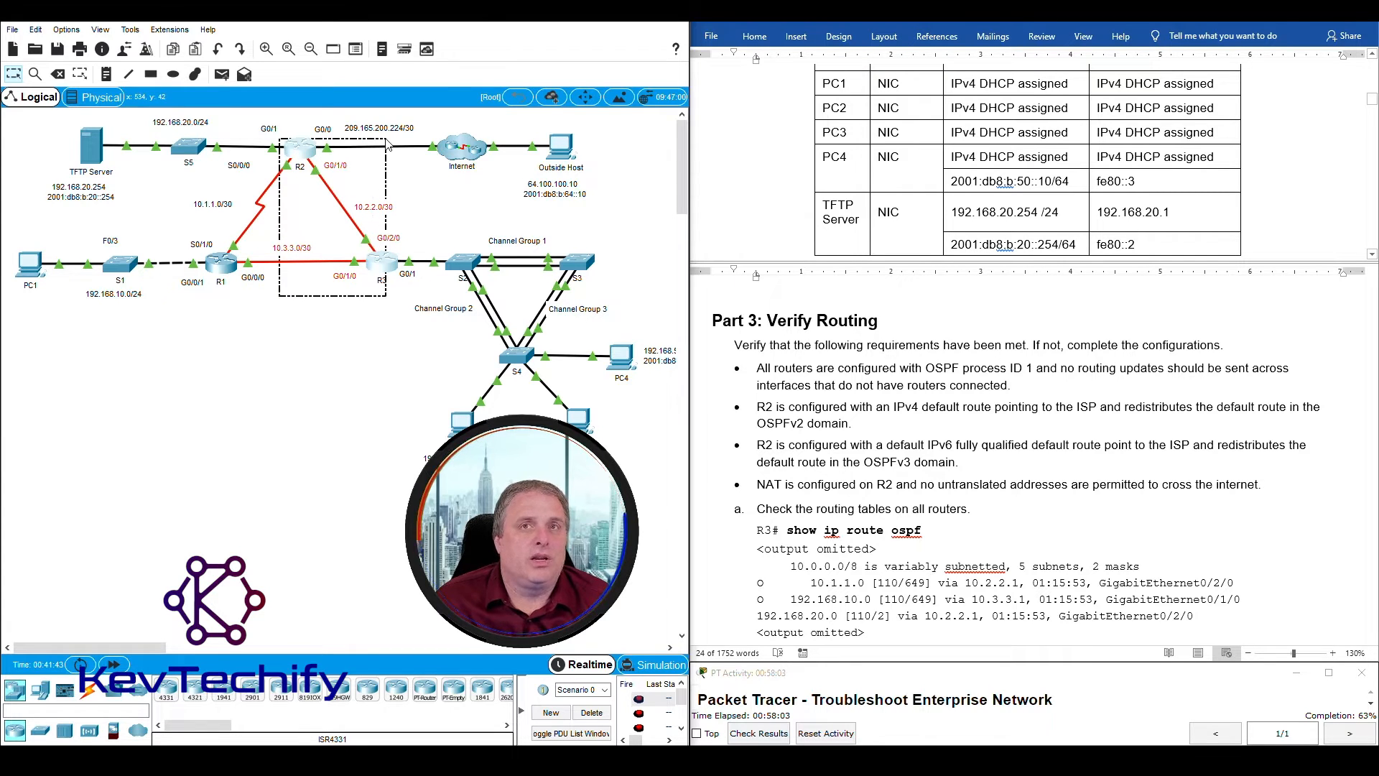
left_click_drag(385, 139, 389, 138)
left_click_drag(214, 303, 164, 232)
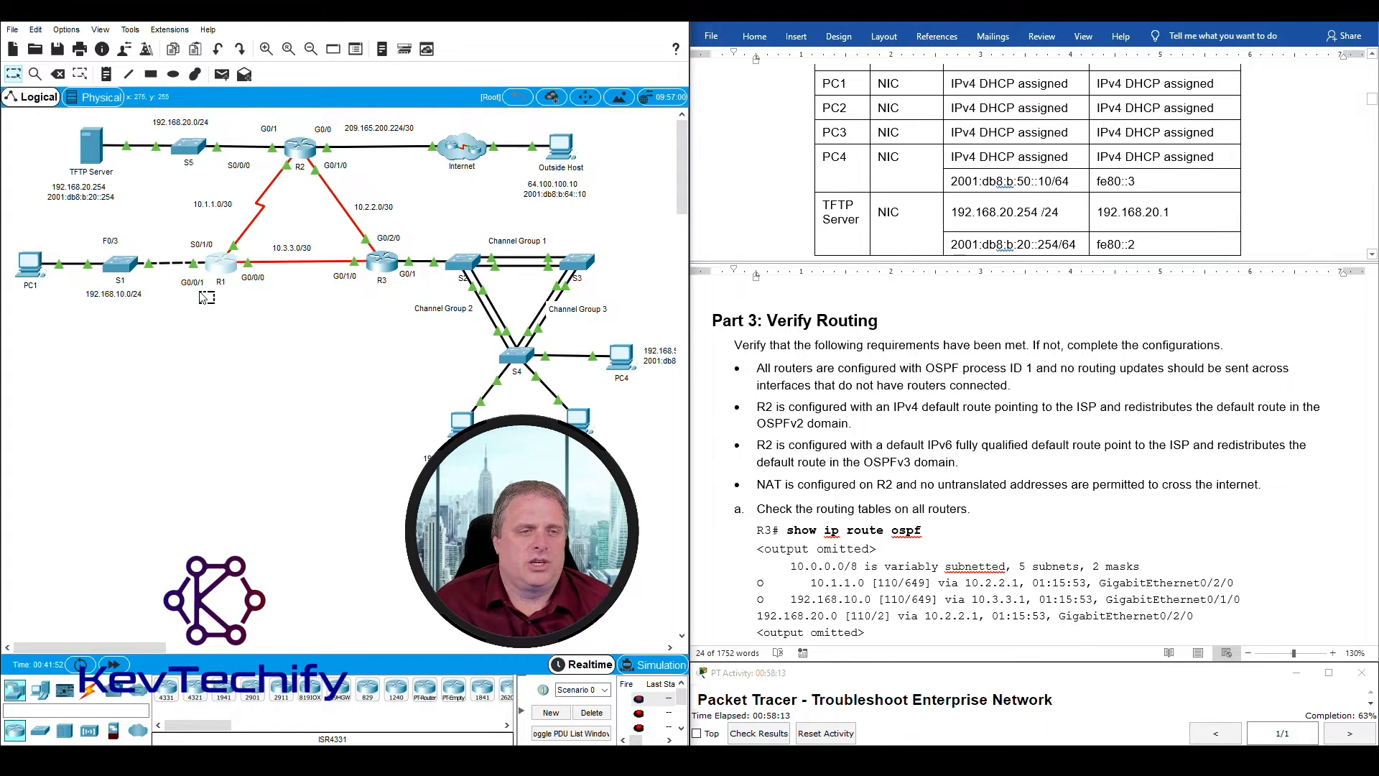
left_click_drag(162, 261, 187, 290)
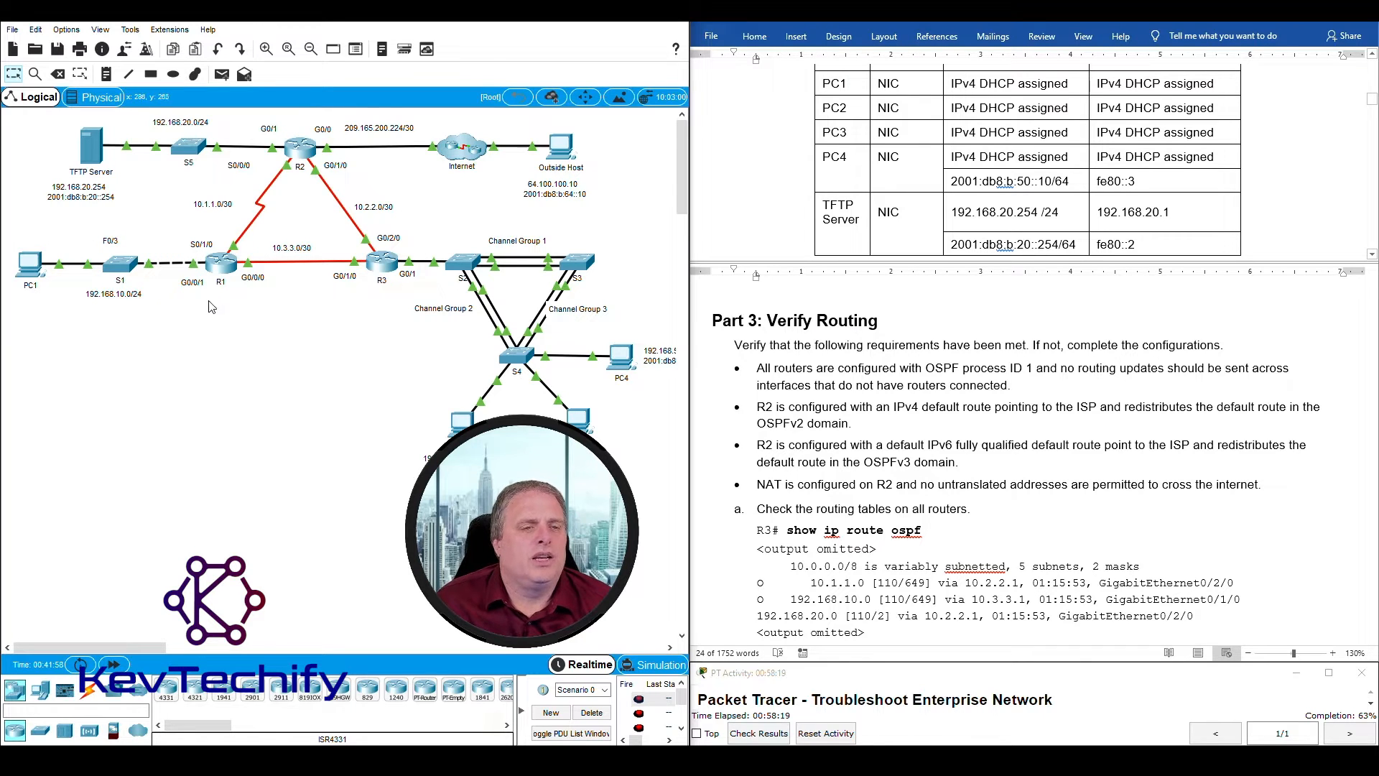
Step: Read the requirement for R2's IPv4 default route and OSPFv2 redistribution, and trace the path from R2 to the ISP and the other routers
left_click(797, 414)
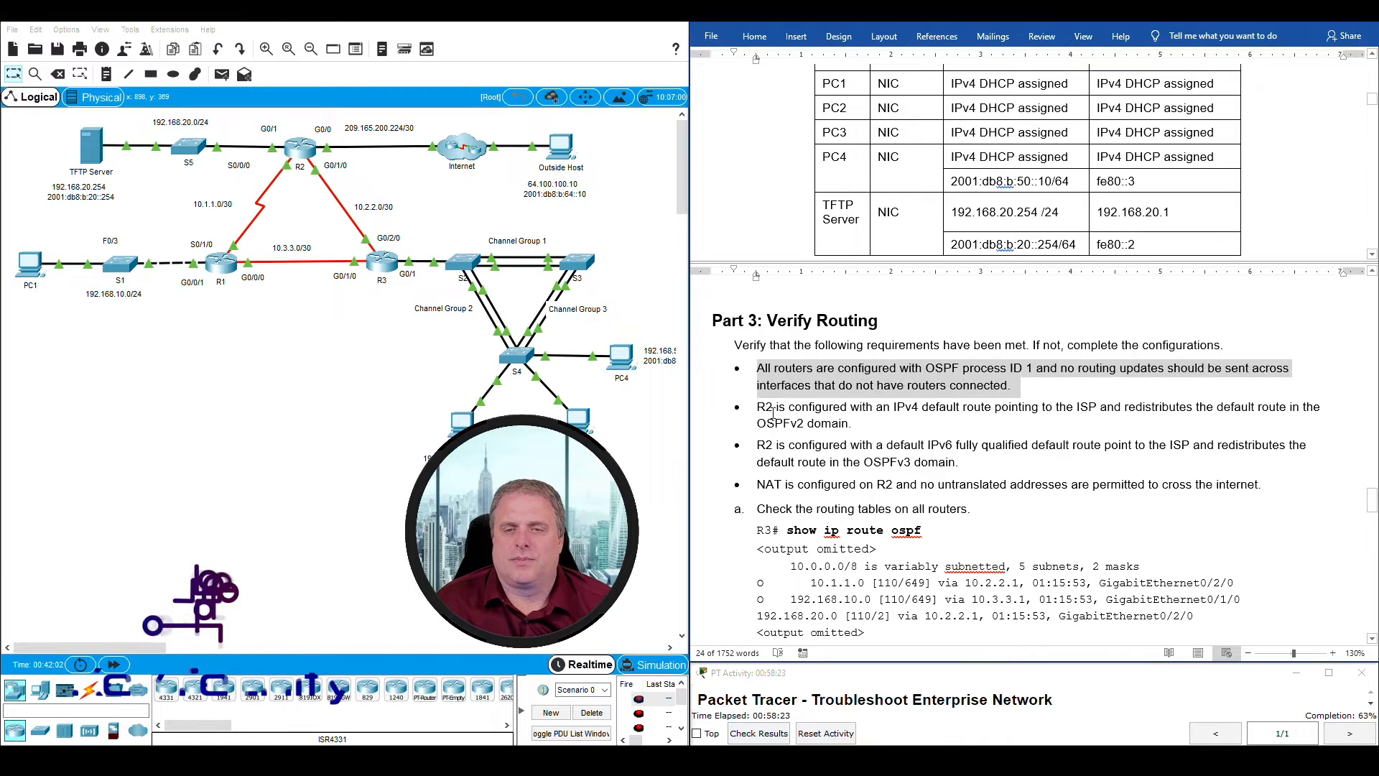
scroll(773, 403, "down", 1)
left_click_drag(758, 364, 1028, 363)
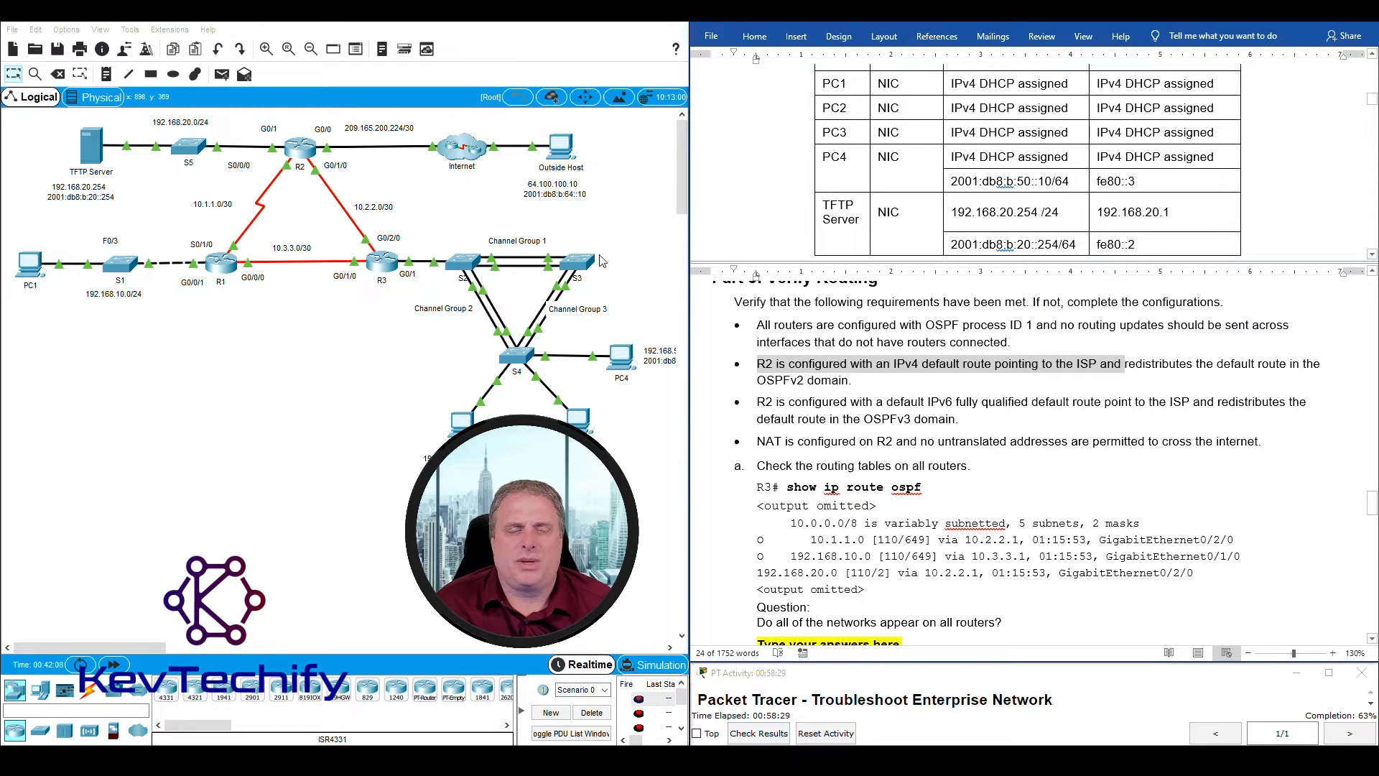
left_click(299, 147)
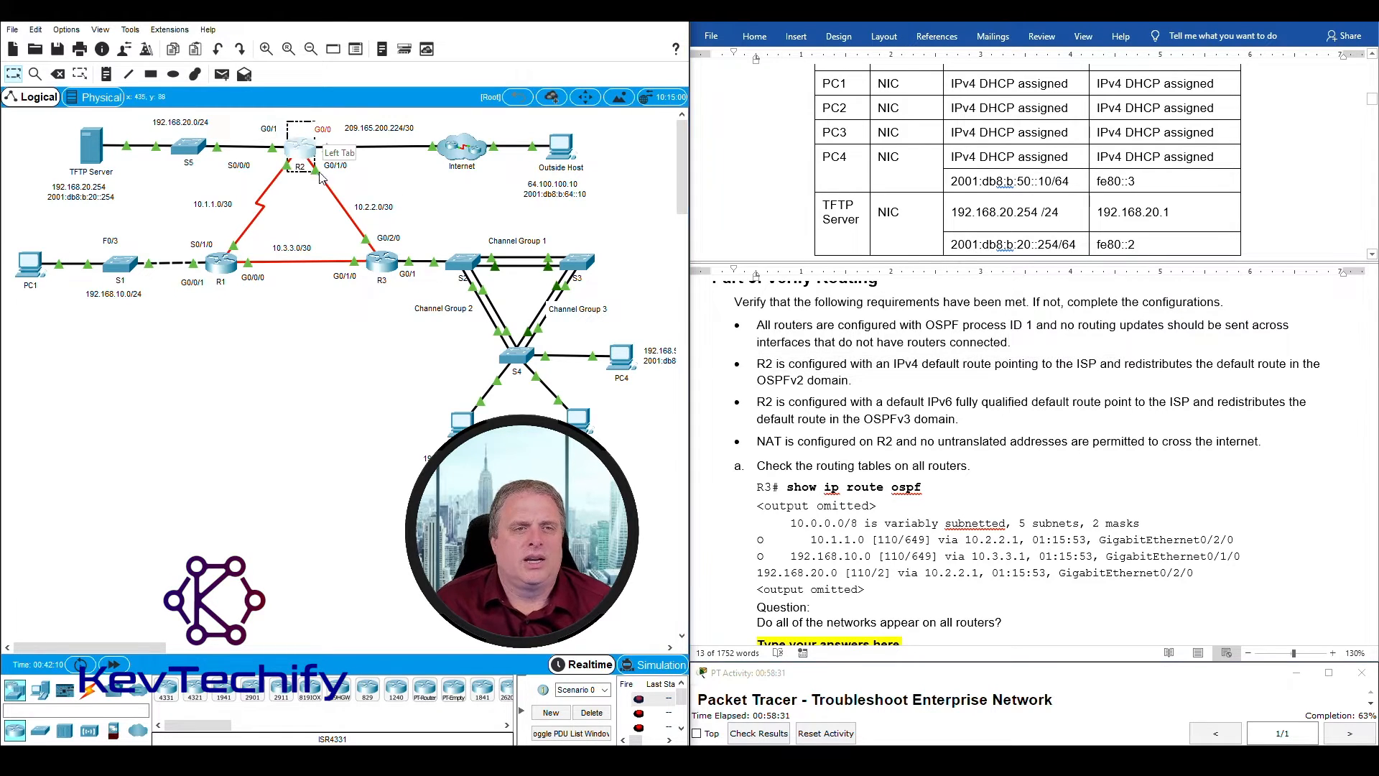
left_click_drag(331, 173, 645, 142)
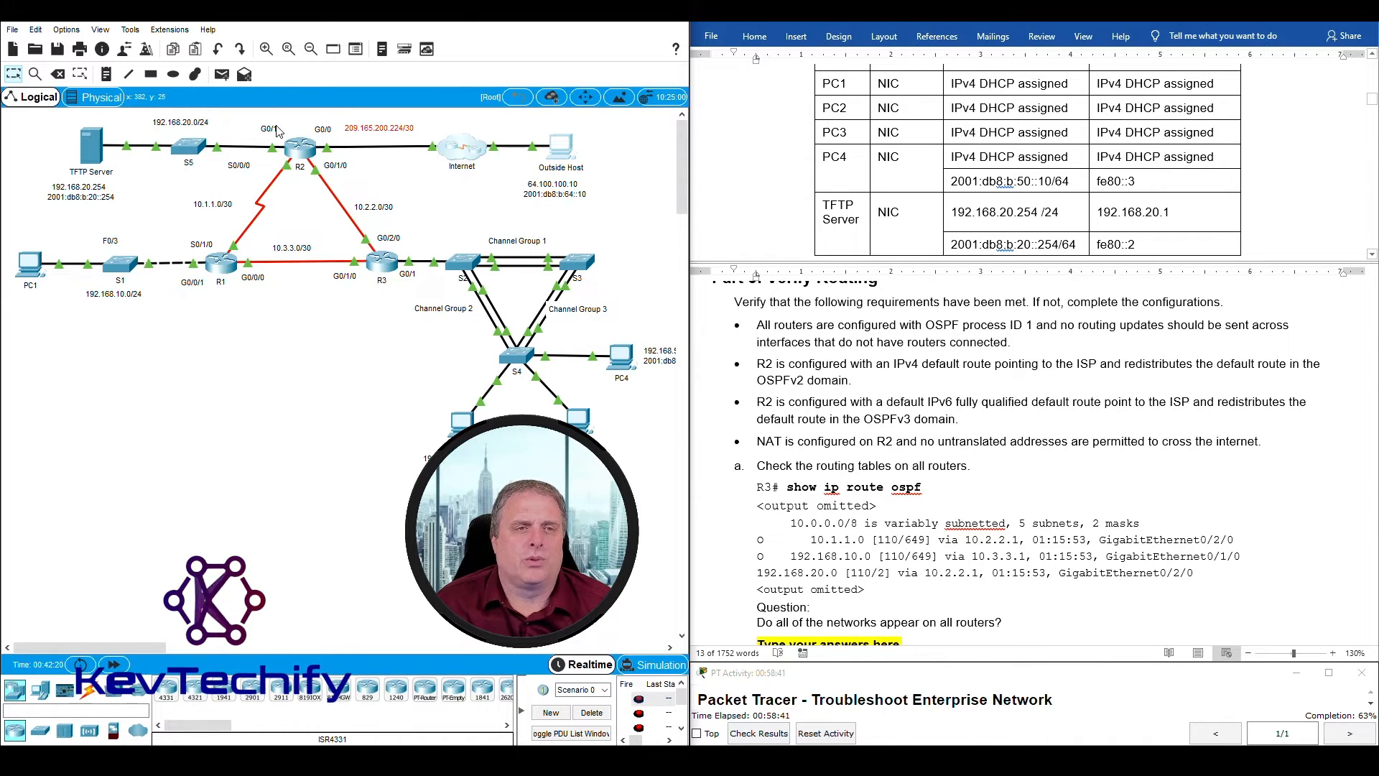
left_click_drag(283, 113, 341, 182)
left_click_drag(391, 300, 191, 254)
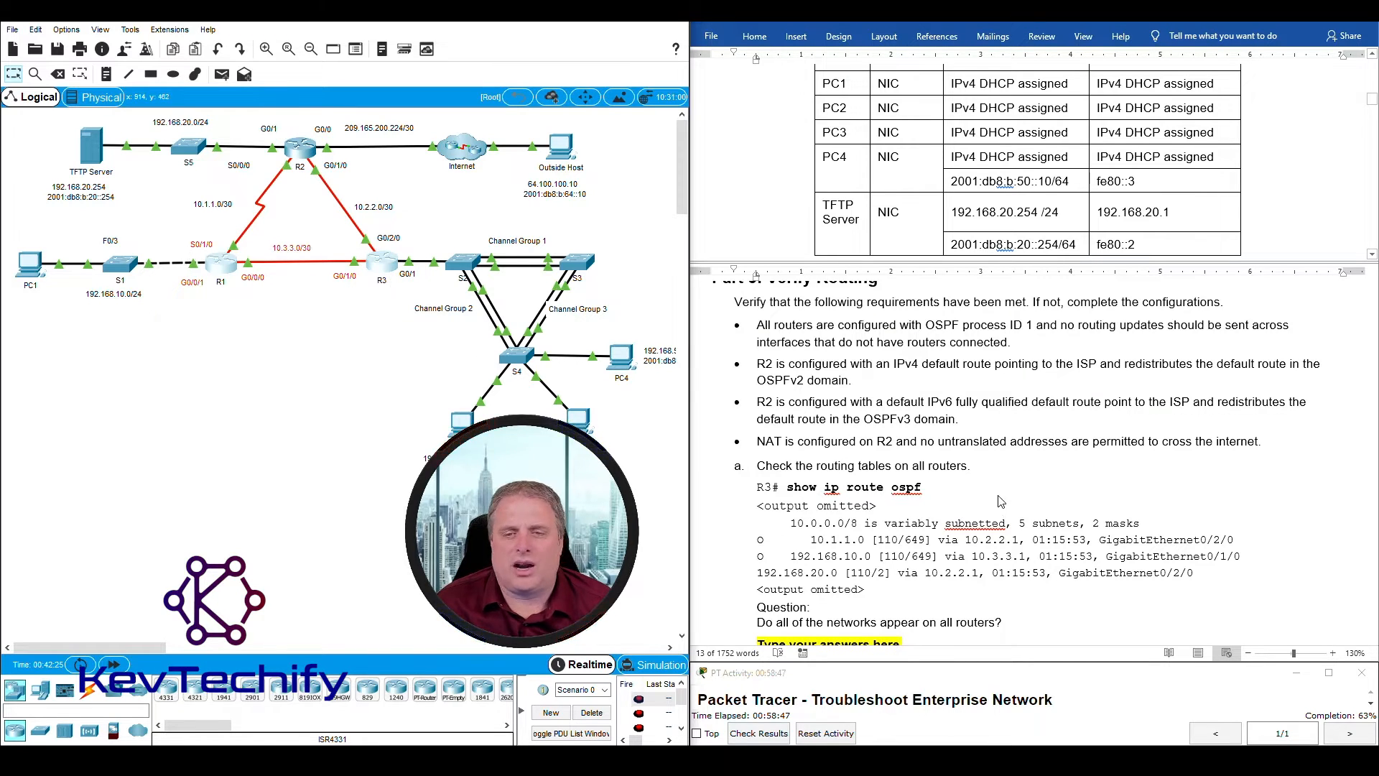
Step: Read the requirement for R2's fully qualified IPv6 default route and OSPFv3 redistribution, locate R2 in the topology, and continue to the NAT requirement
left_click(877, 406)
left_click_drag(759, 406, 819, 400)
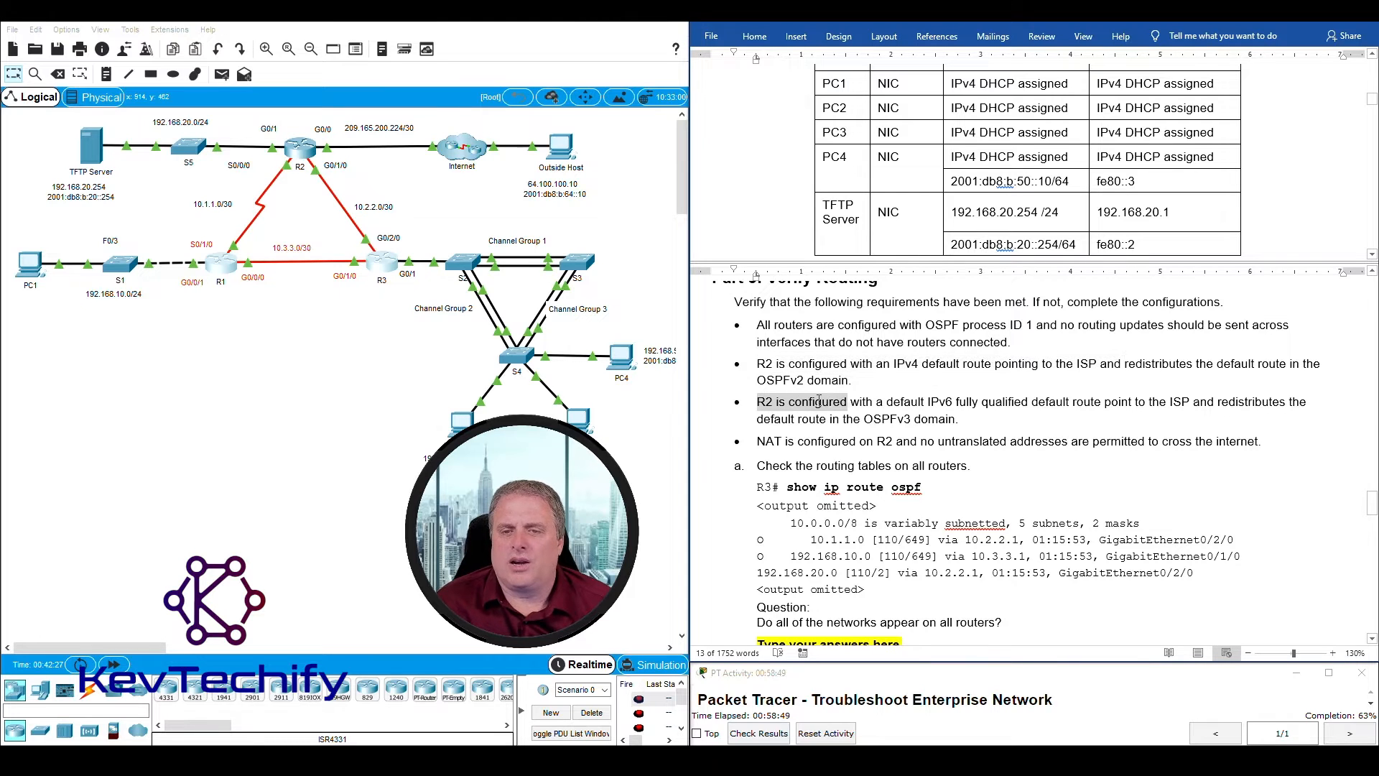
left_click_drag(929, 399, 1185, 403)
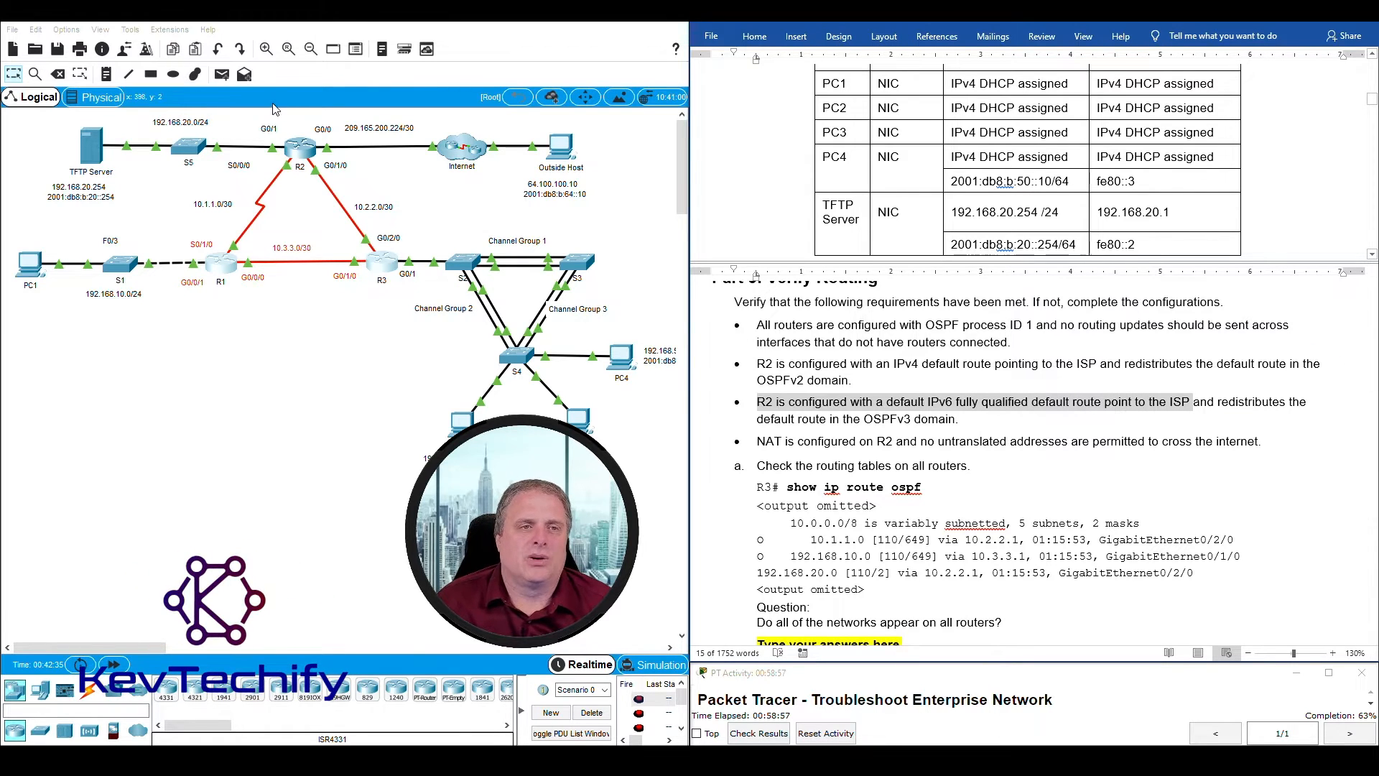
left_click_drag(286, 120, 296, 160)
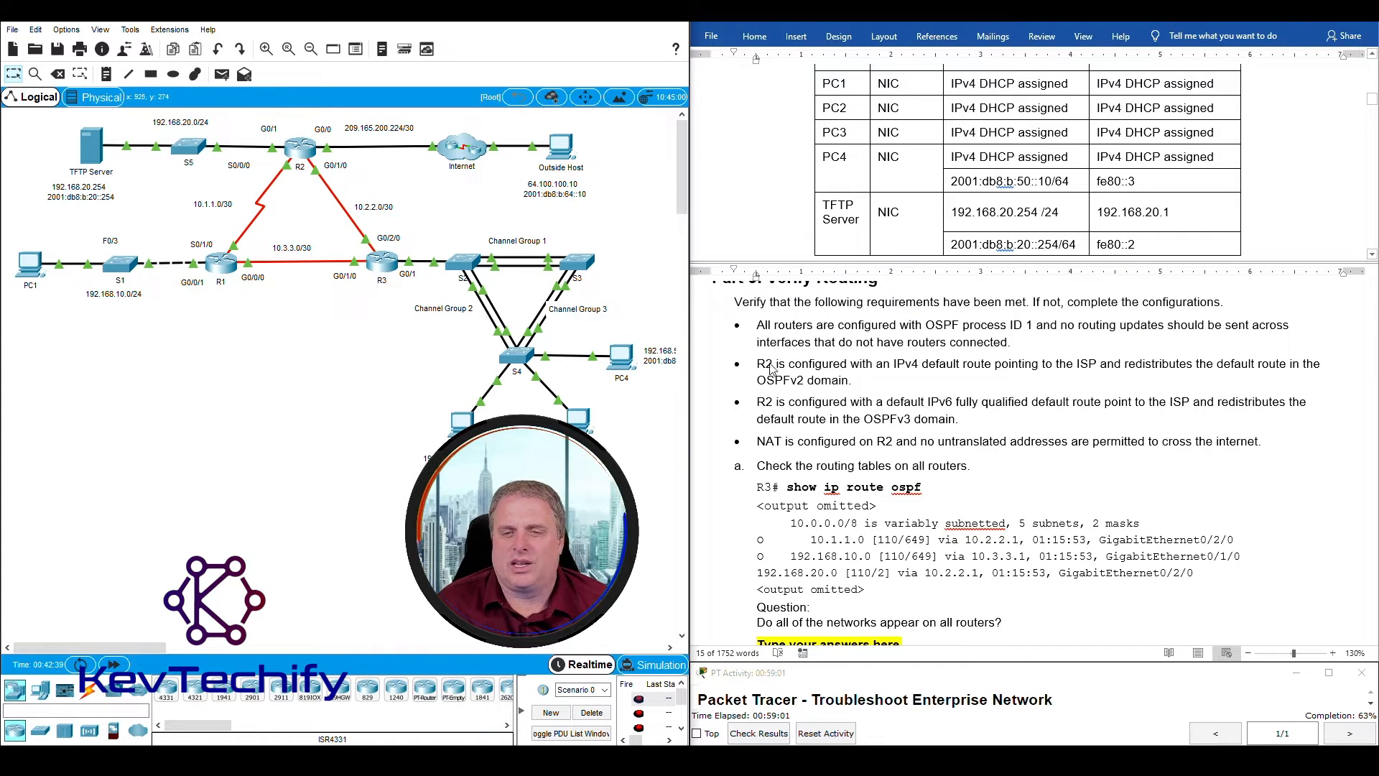
left_click(1199, 405)
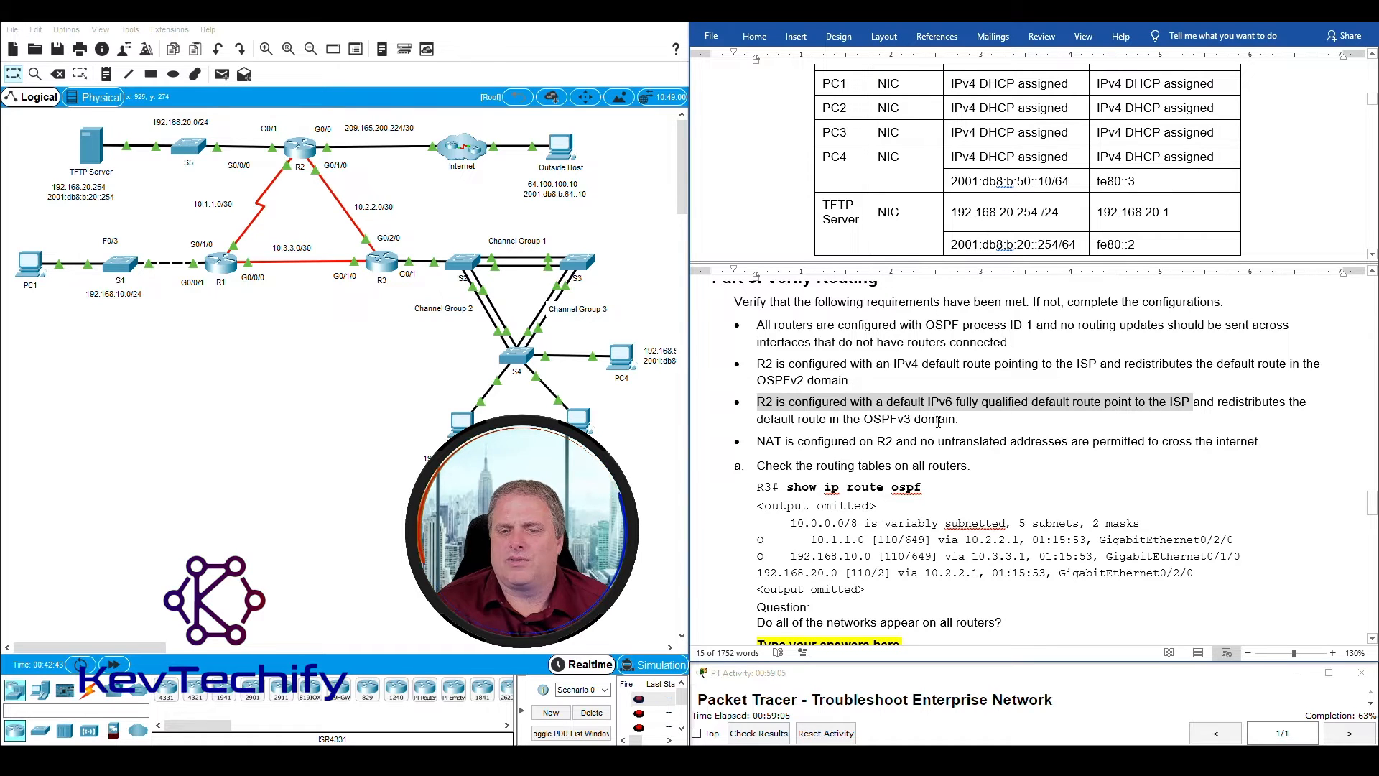
scroll(950, 422, "down", 2)
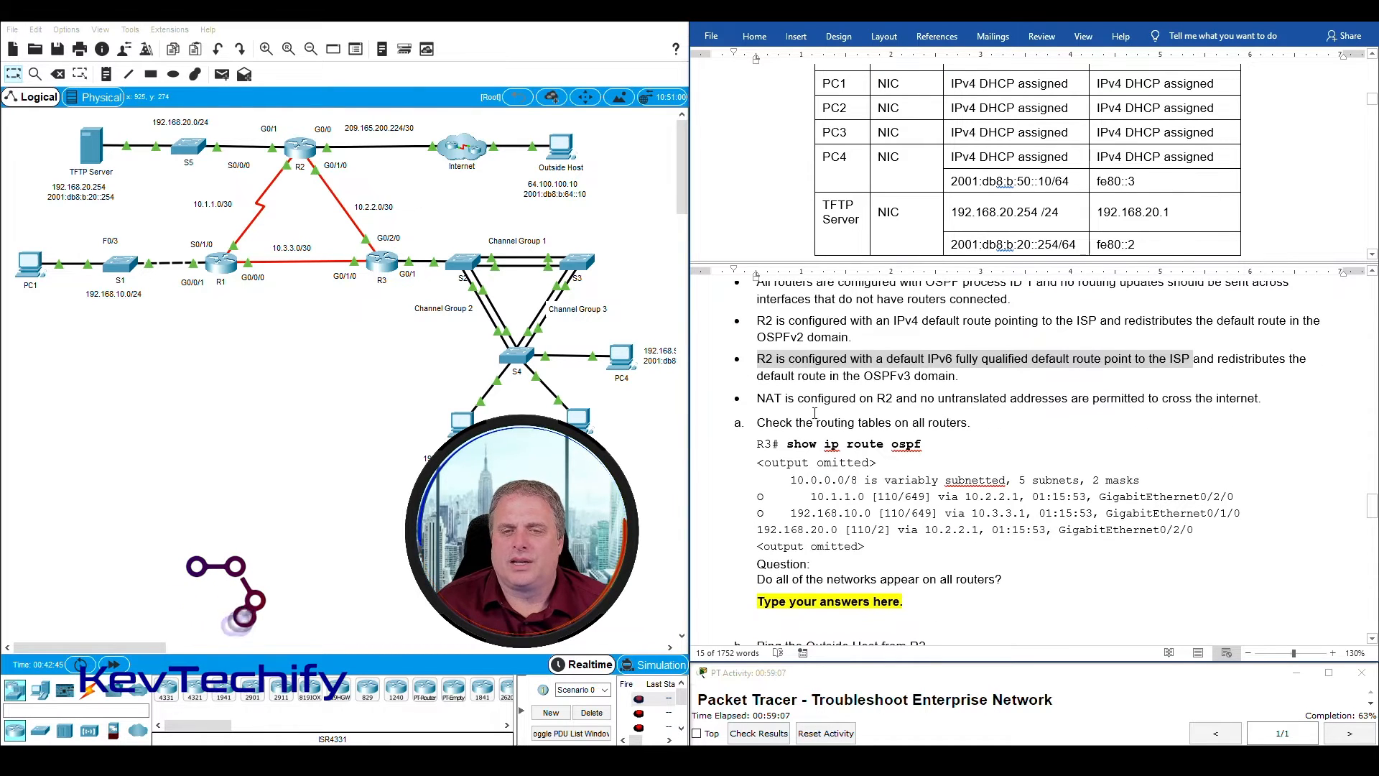
Step: Read the requirement for NAT on R2 and the instruction to check the routing tables on all routers
left_click_drag(758, 400, 1280, 397)
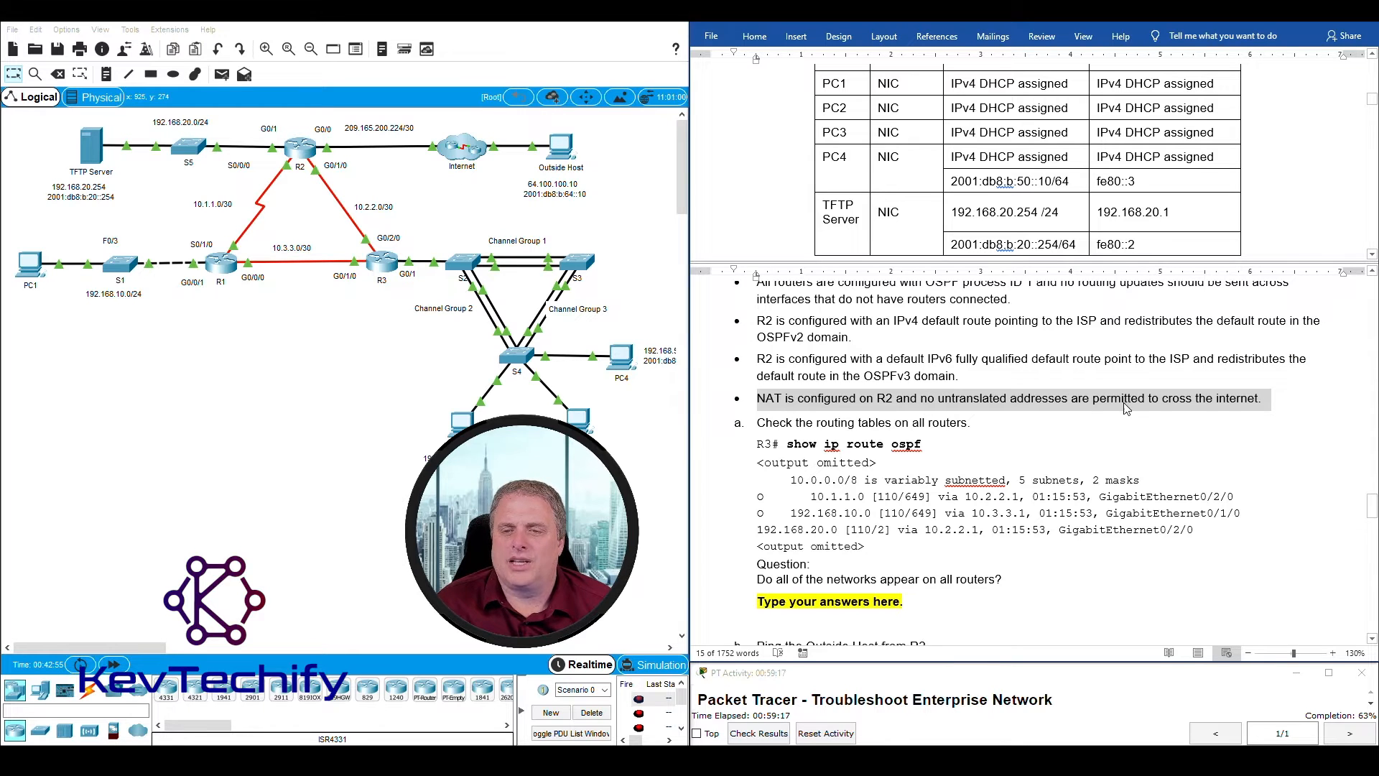
left_click(1127, 422)
scroll(765, 339, "down", 2)
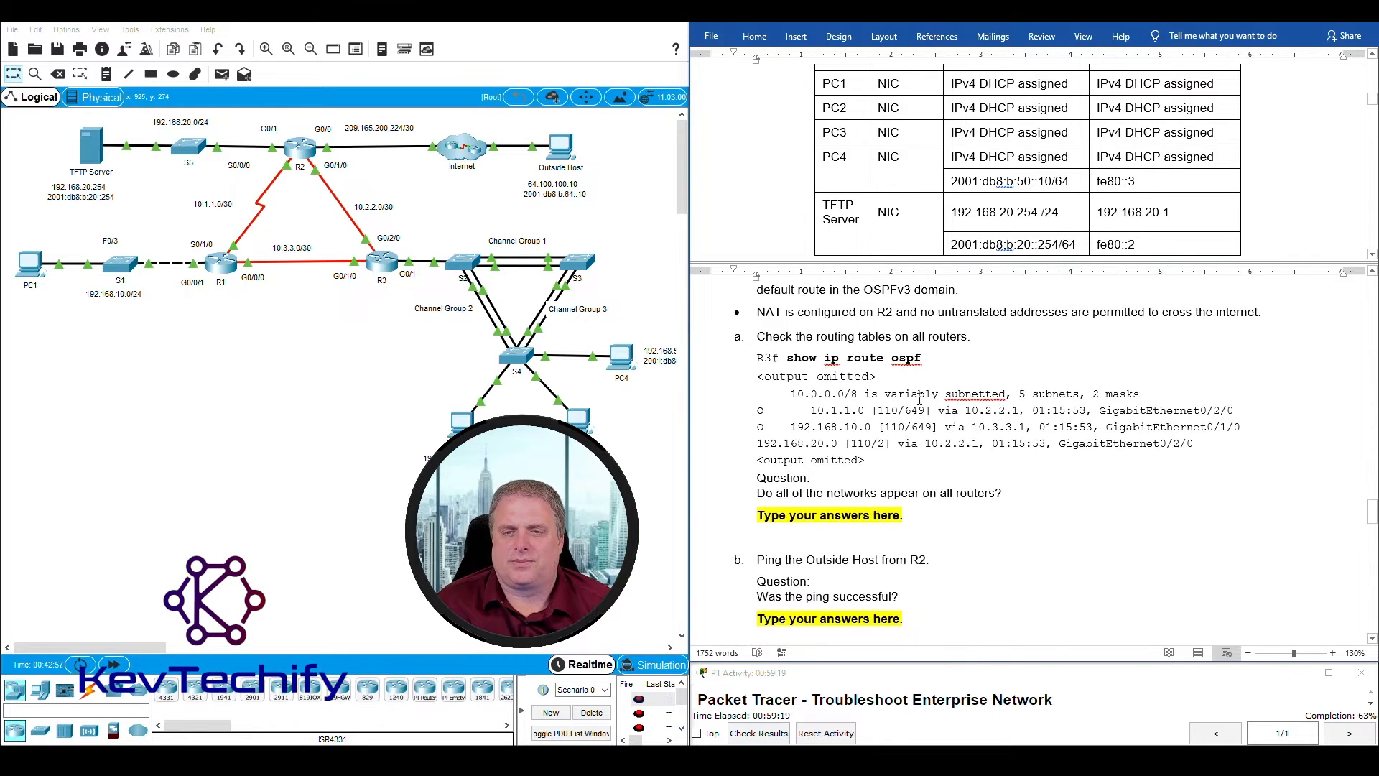
left_click_drag(767, 334, 1004, 328)
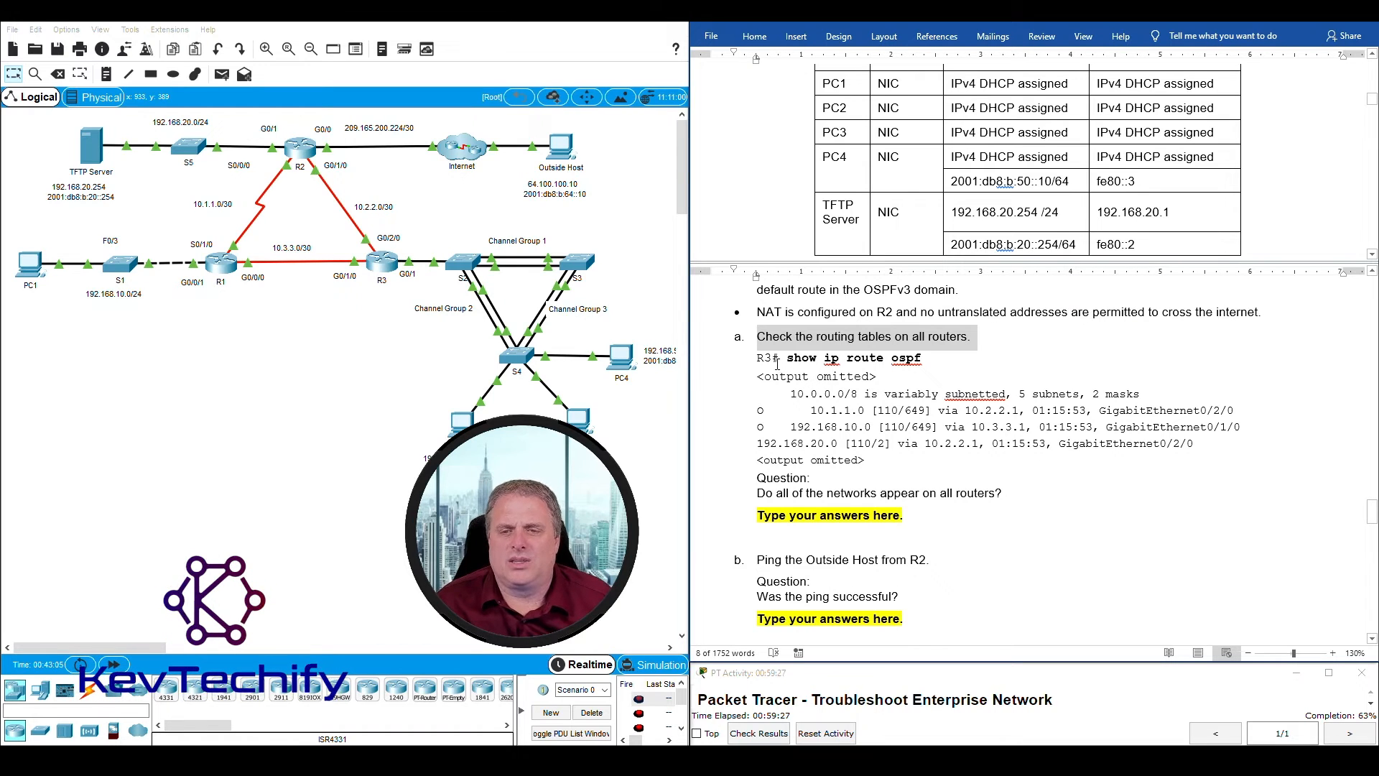
Step: Open R1's command line and enter privileged EXEC mode
left_click(223, 264)
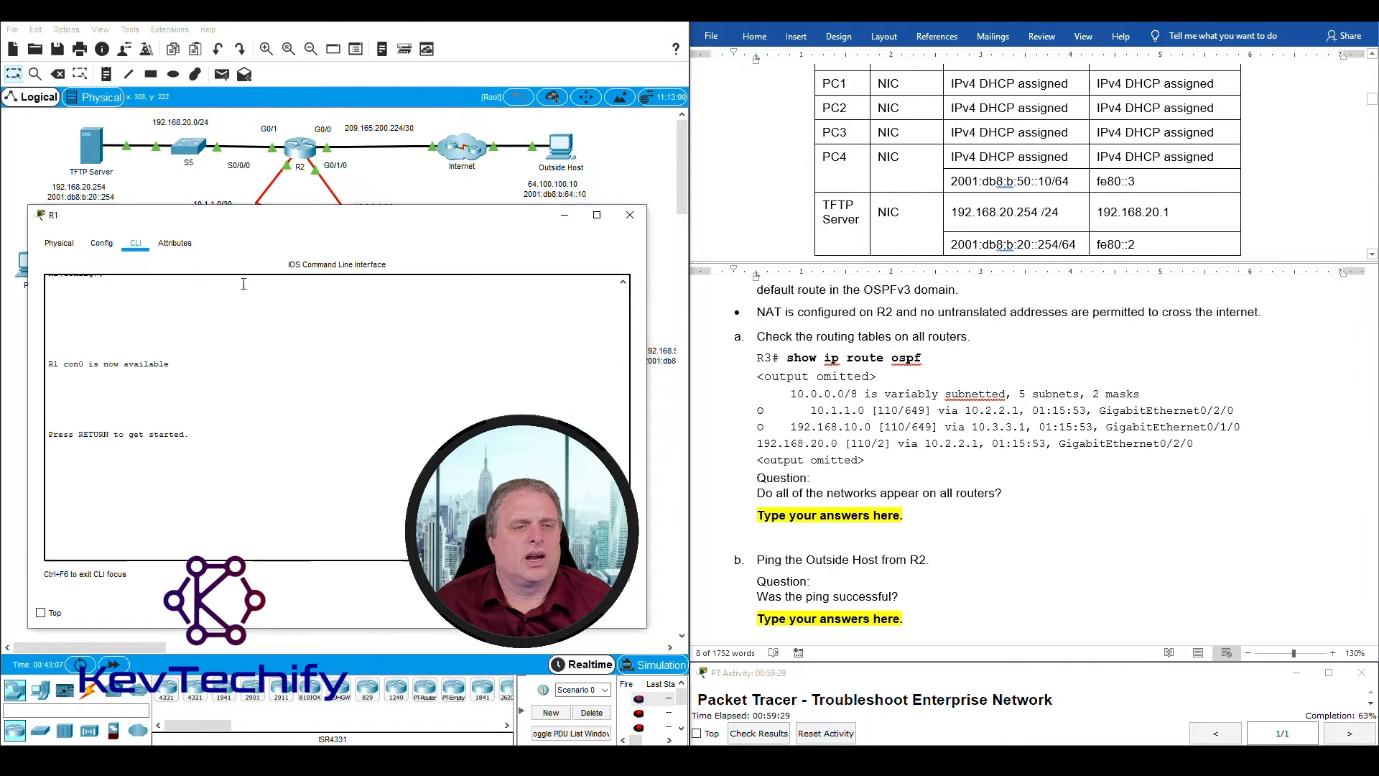
left_click_drag(345, 232, 353, 42)
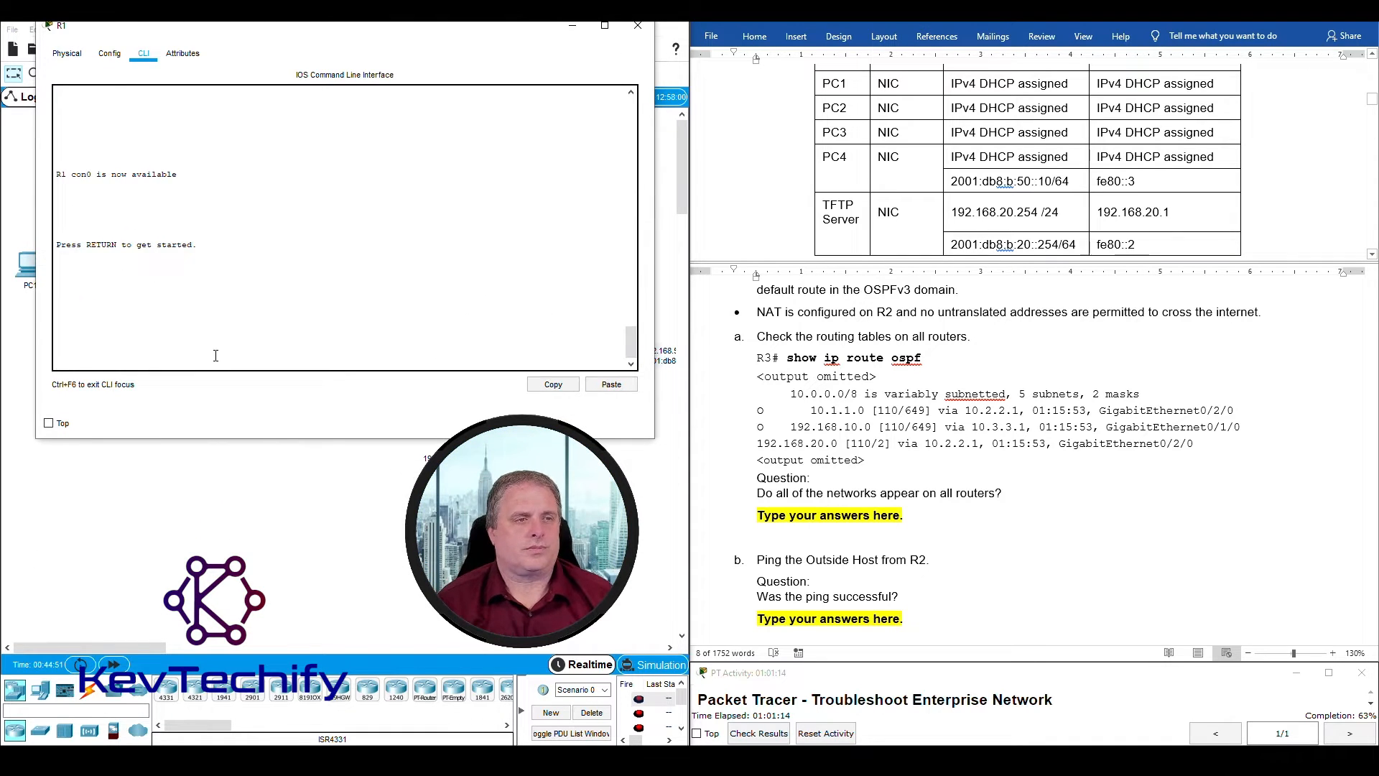
key("Return")
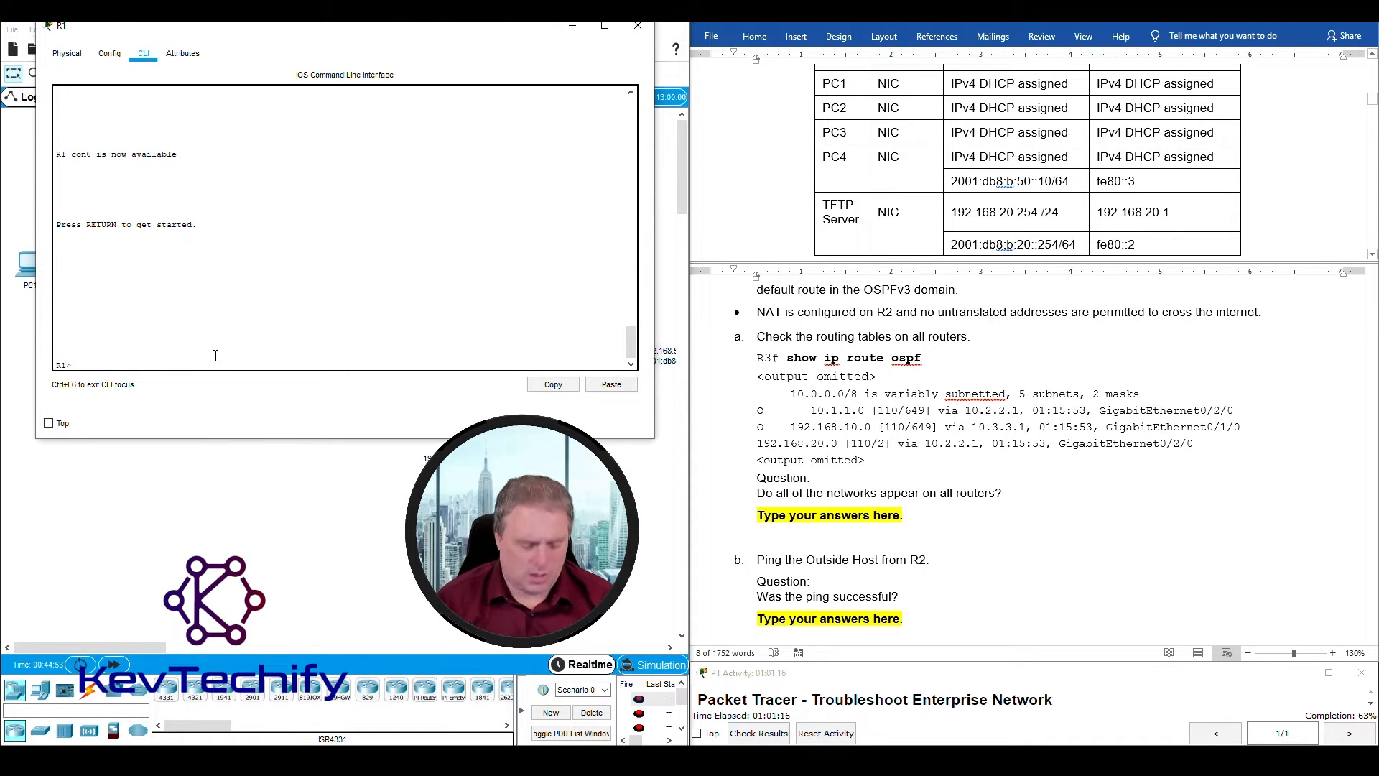
type("enable")
key("Return")
key("Return")
key("Return")
key("Return")
key("Return")
Step: Run "sho ip route ospf" on R1, examine the OSPF routes, and close R1's window
type("sho ip route")
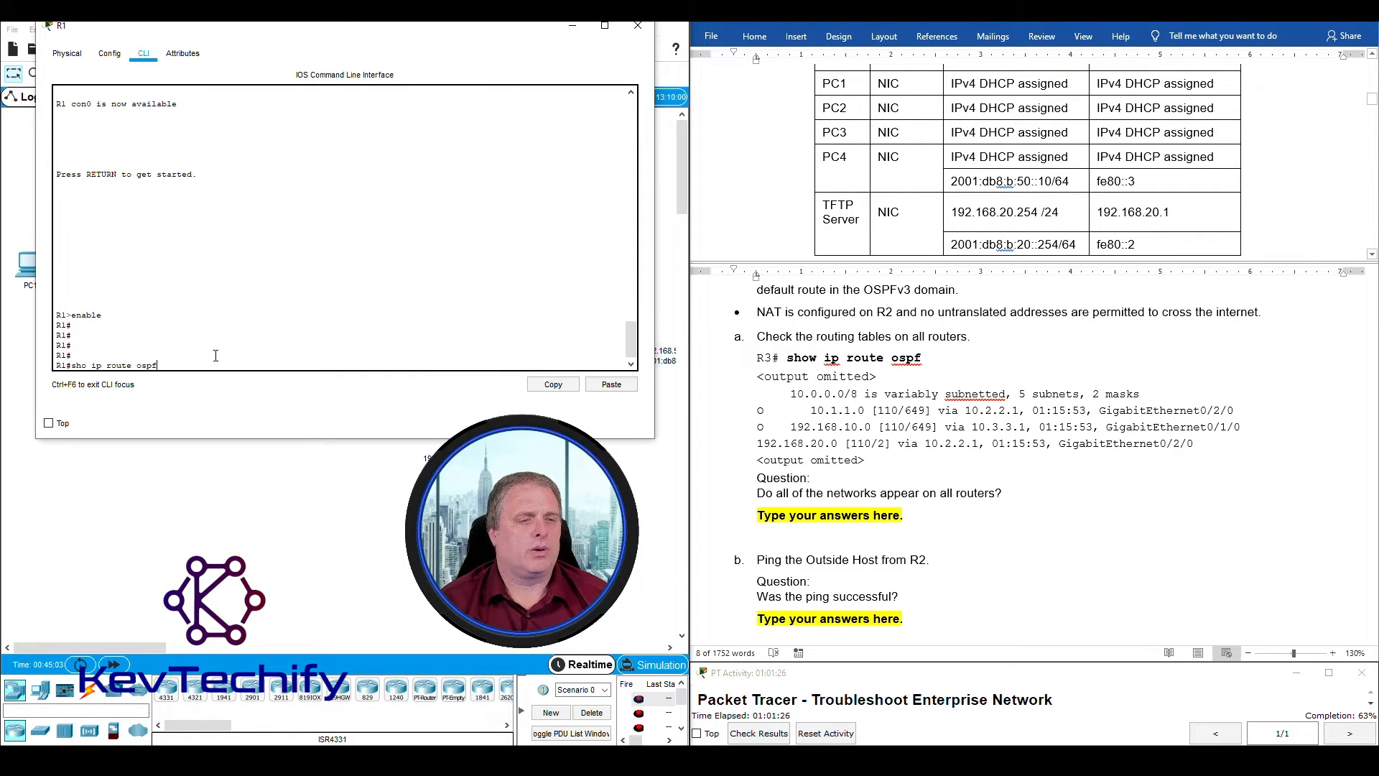
type("ospf")
key("Return")
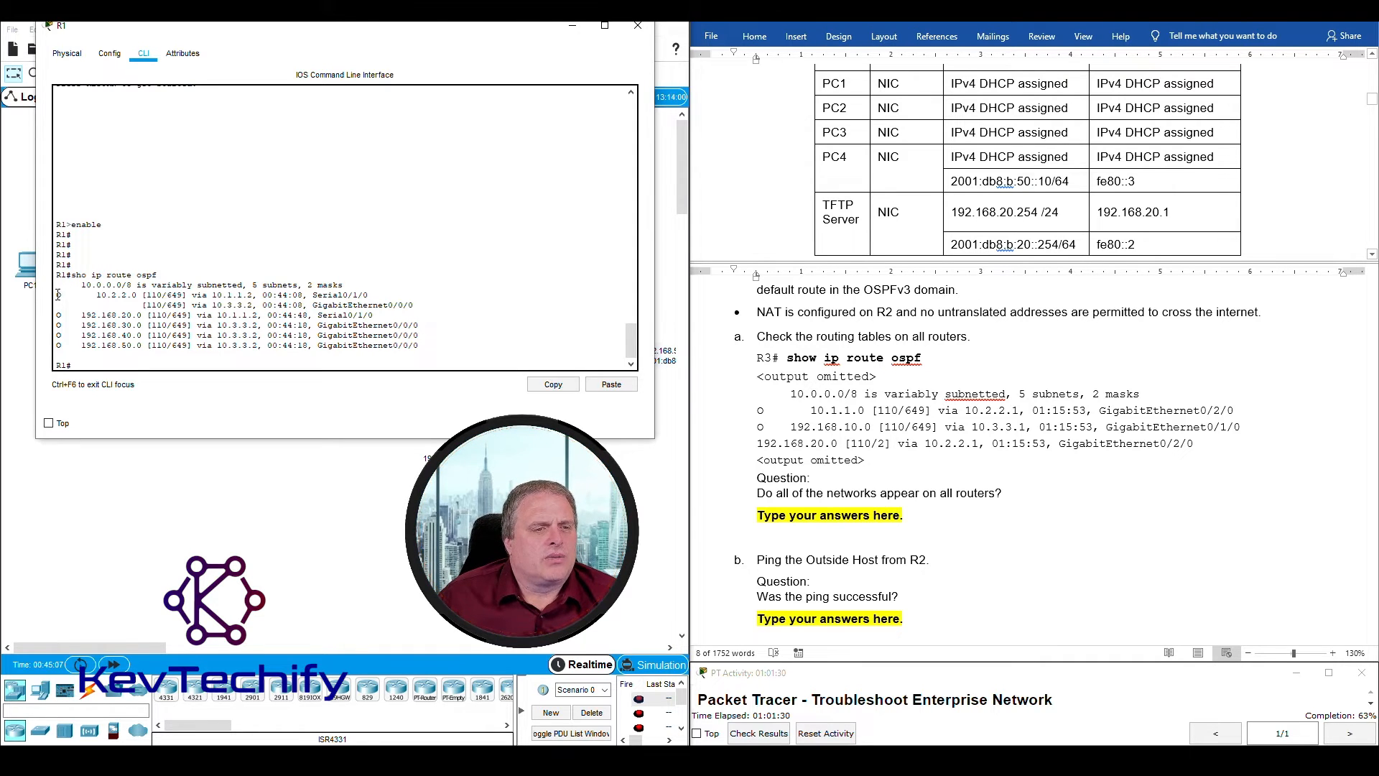
left_click_drag(58, 295, 444, 356)
left_click(452, 341)
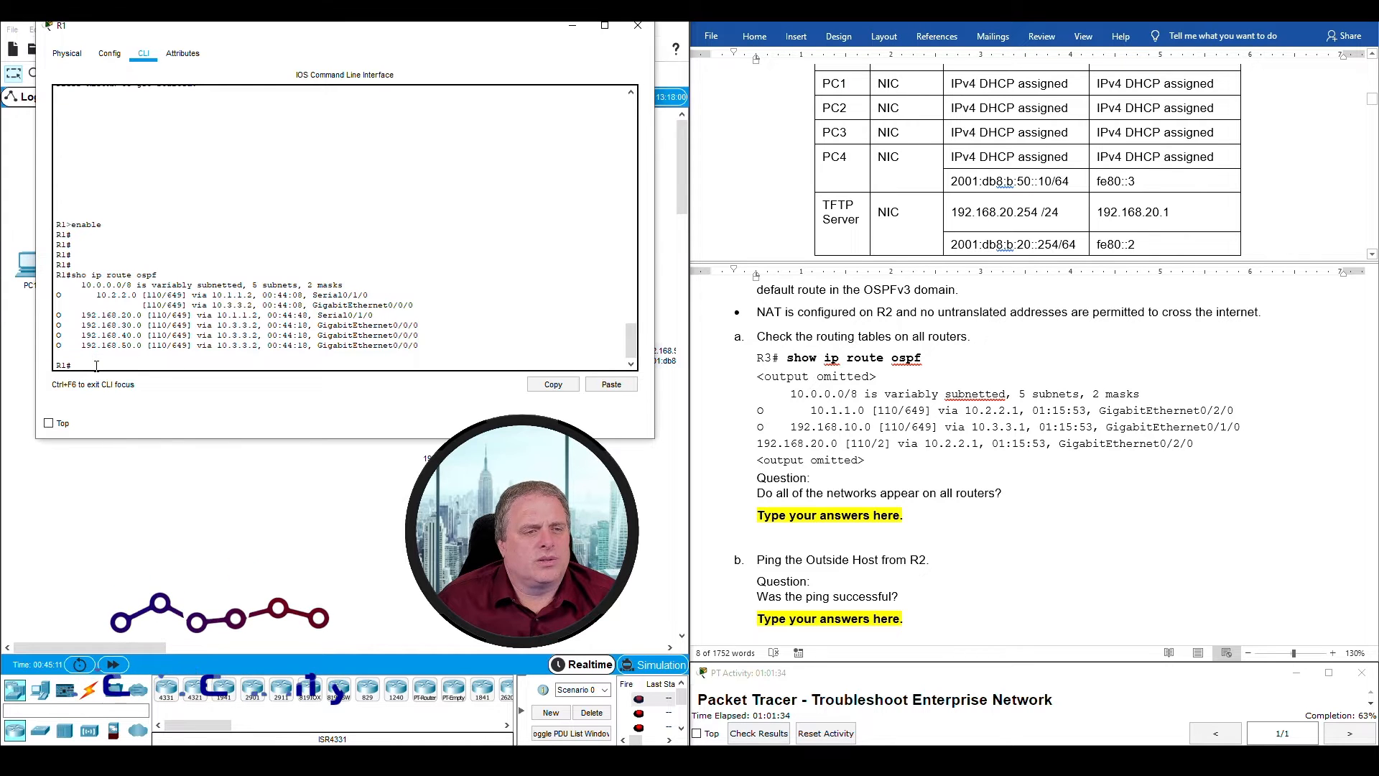
left_click(638, 25)
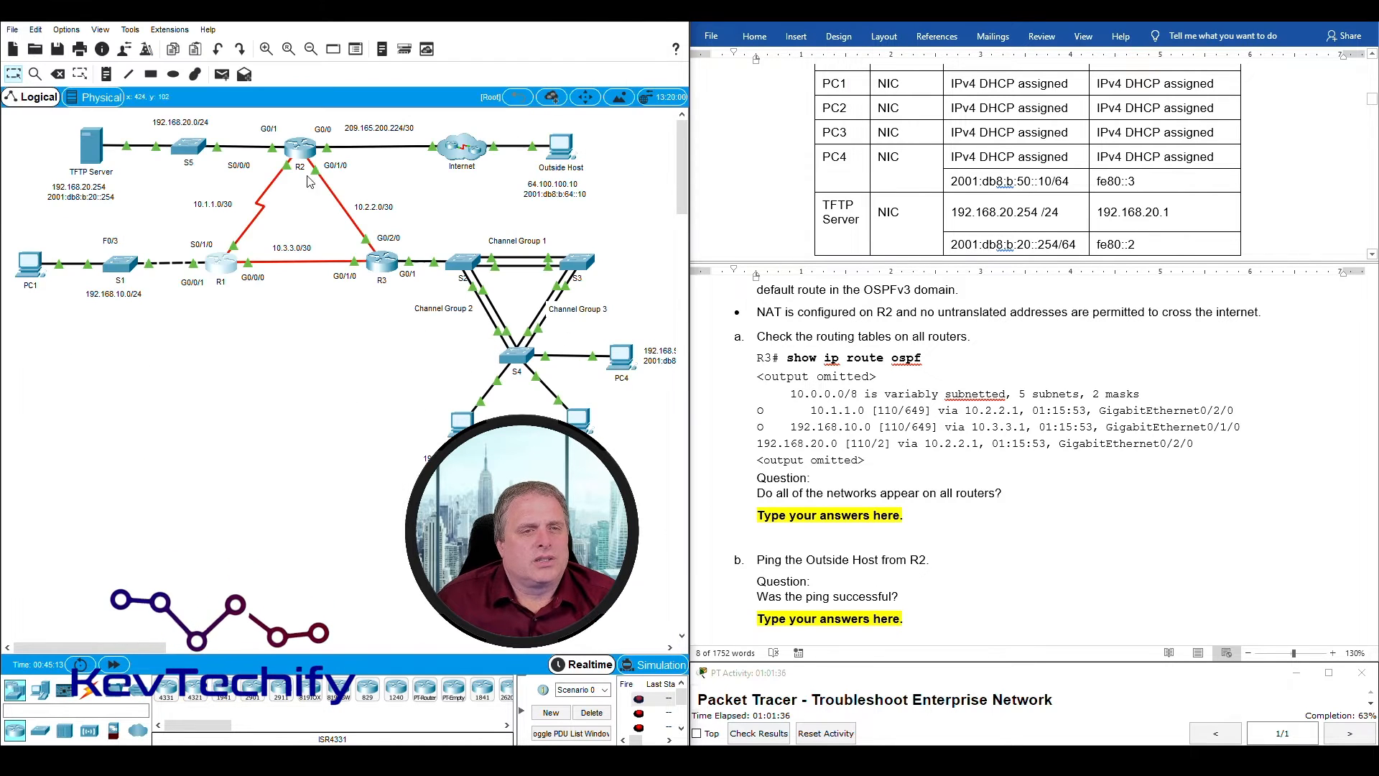
Step: Open R2's command line and enter privileged EXEC mode
left_click(305, 150)
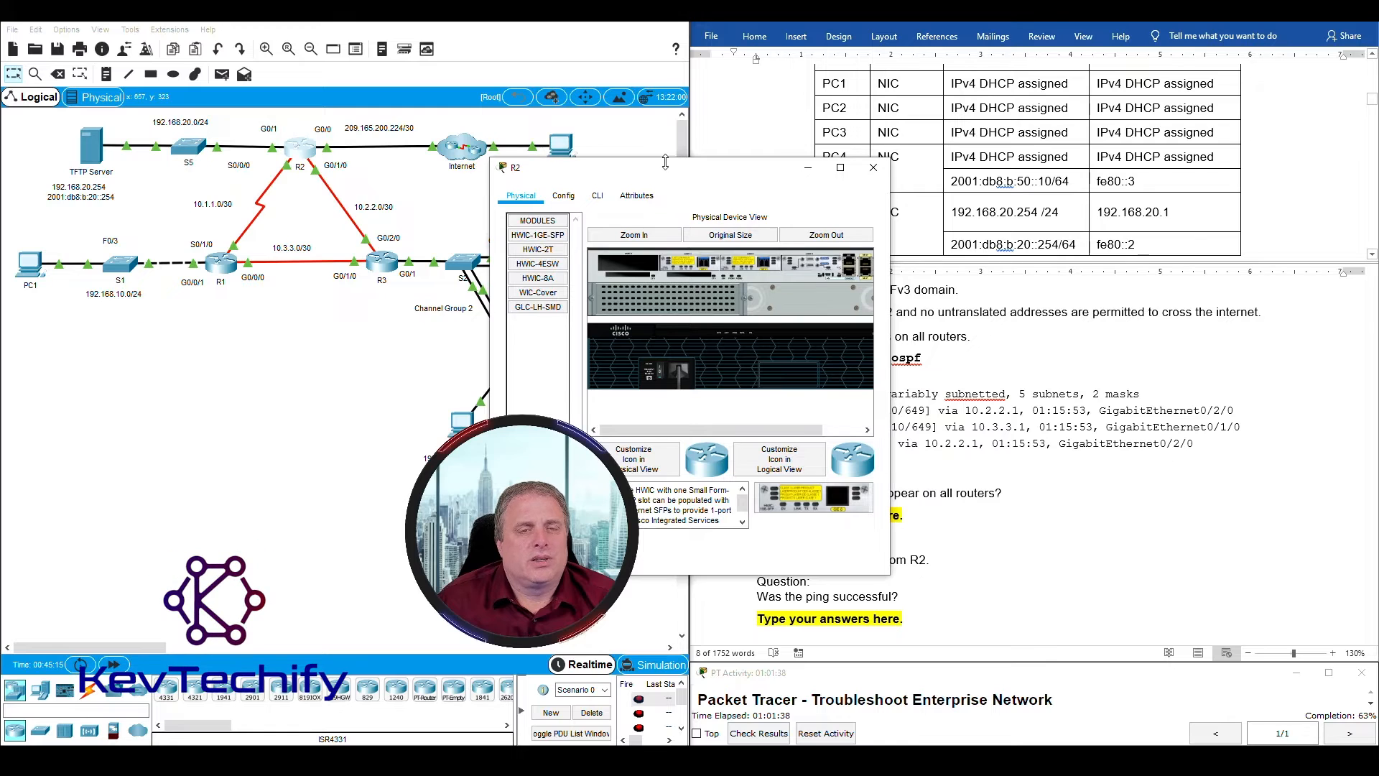
left_click_drag(680, 170, 231, 33)
left_click_drag(442, 197, 658, 198)
left_click(148, 58)
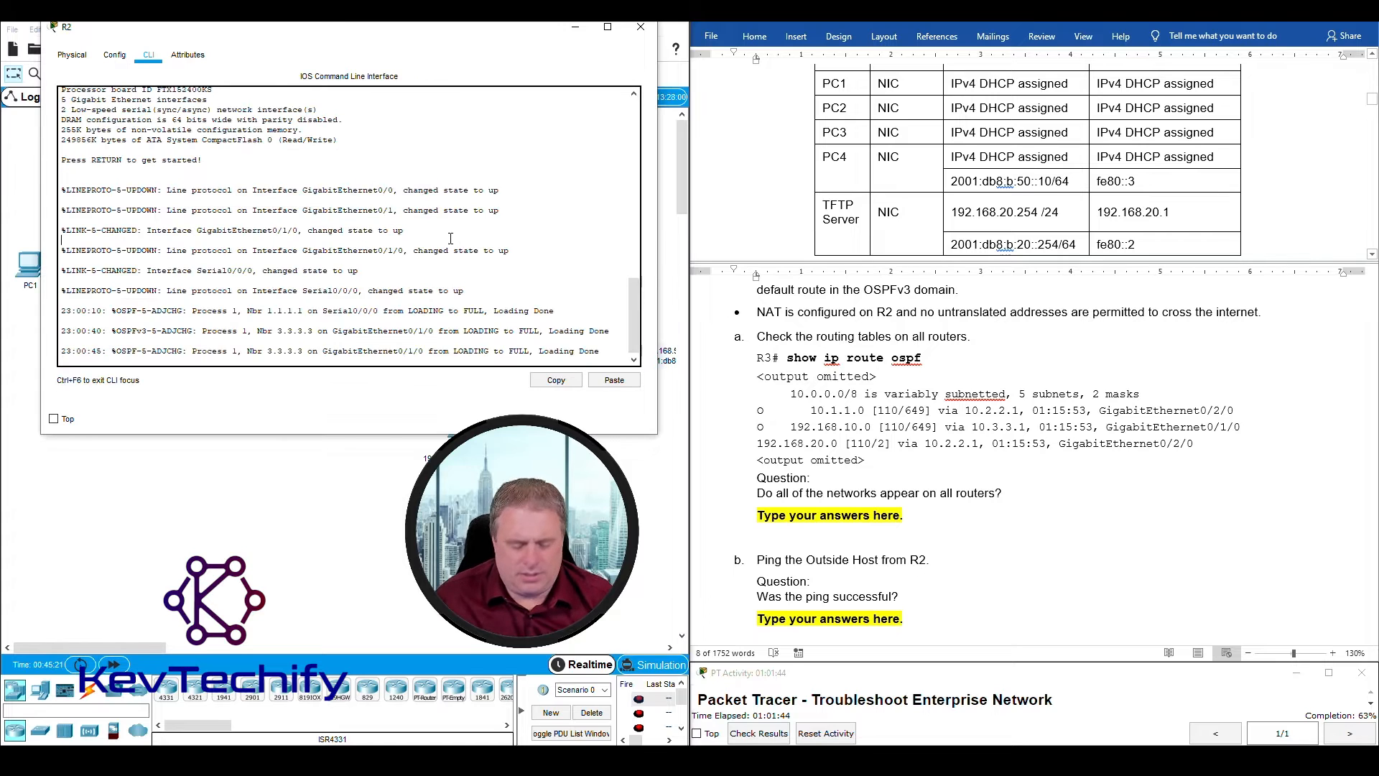
key("Return")
key("Return")
key("Return")
key("Return")
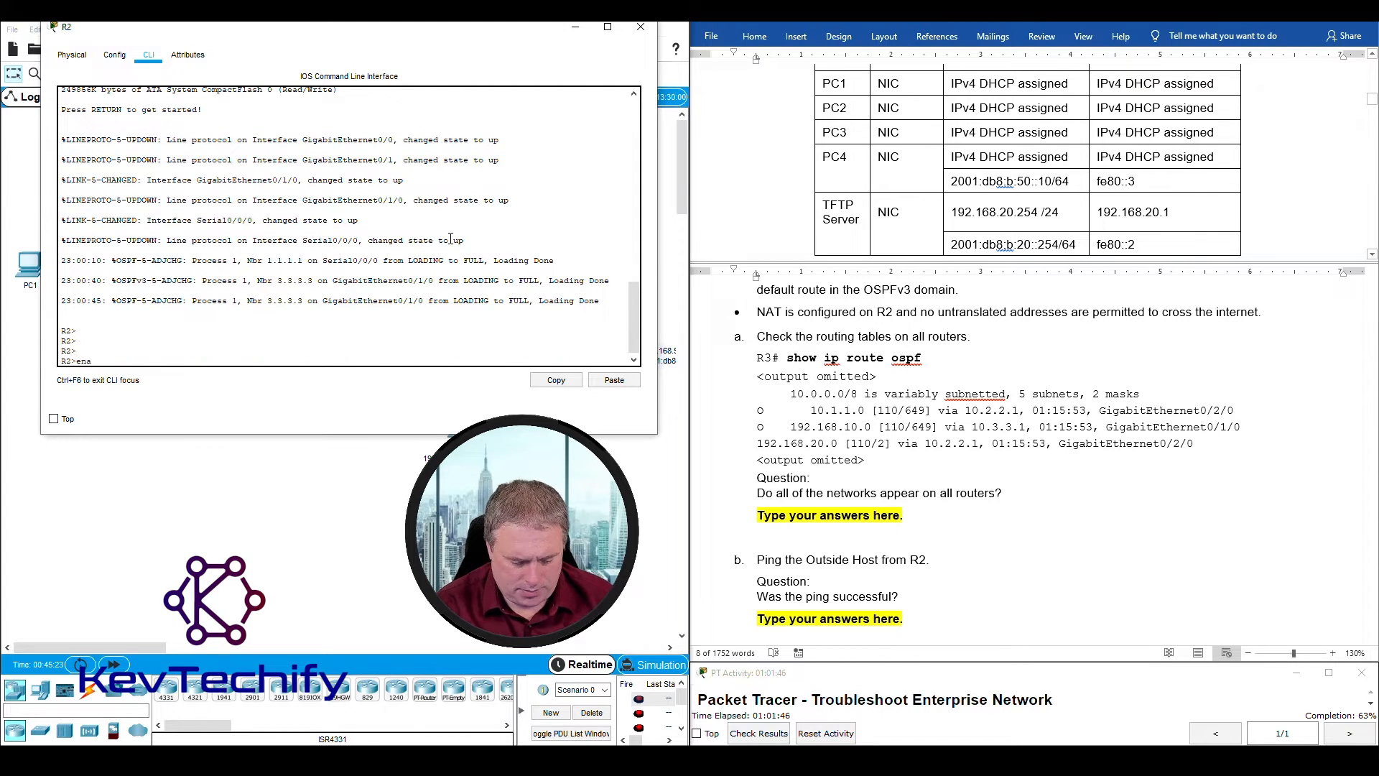
type("enable")
key("Return")
key("Return")
key("Return")
key("Return")
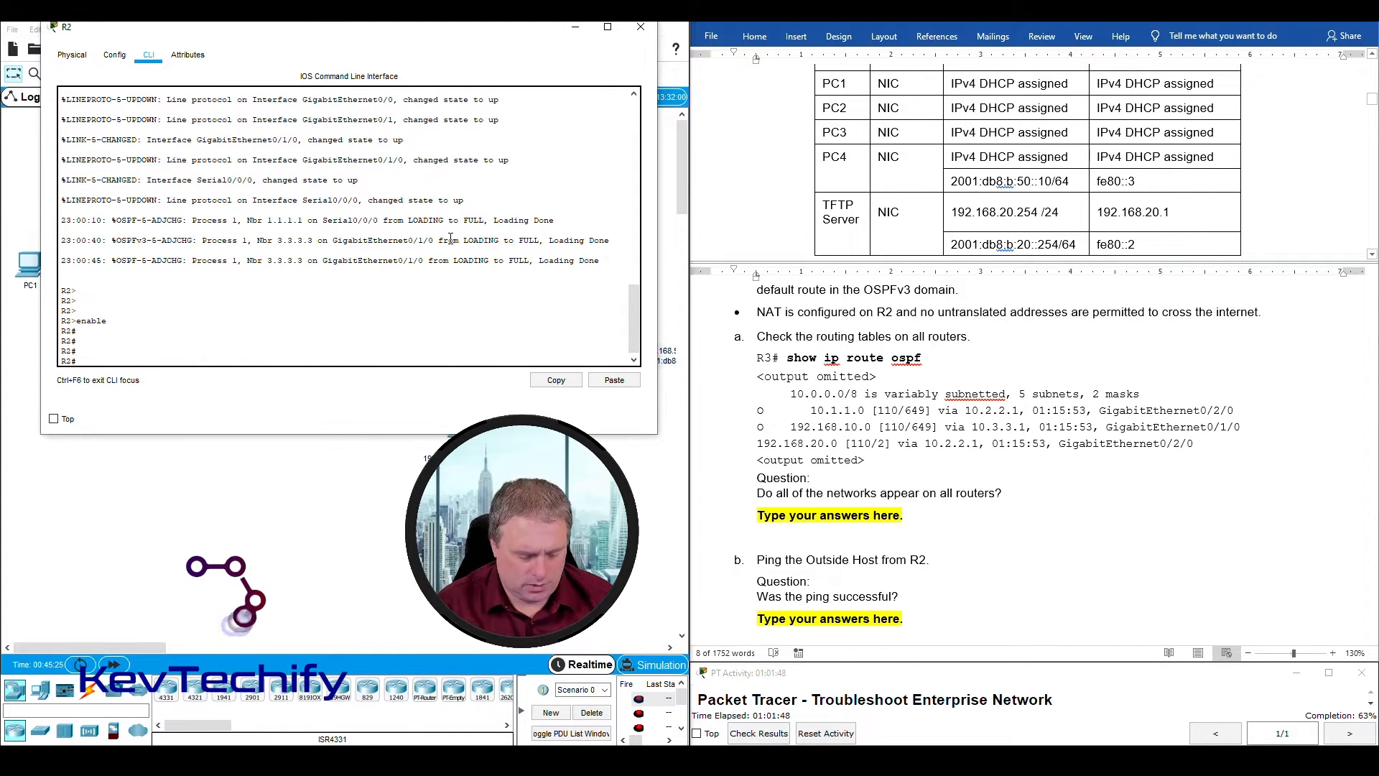
Step: Run "sho ip route ospf" on R2, examine the learned networks, and put R2's window away
type("sho ip rou")
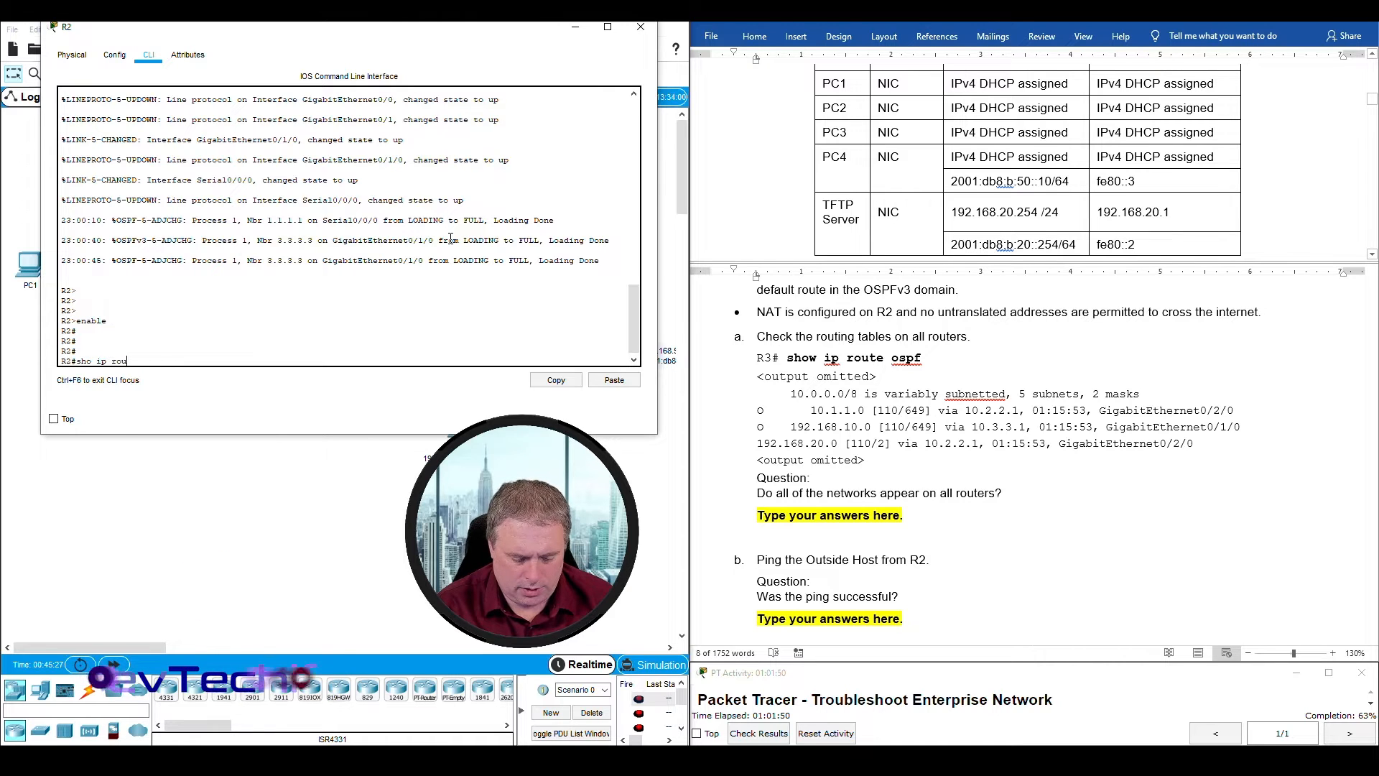
type("te ospf")
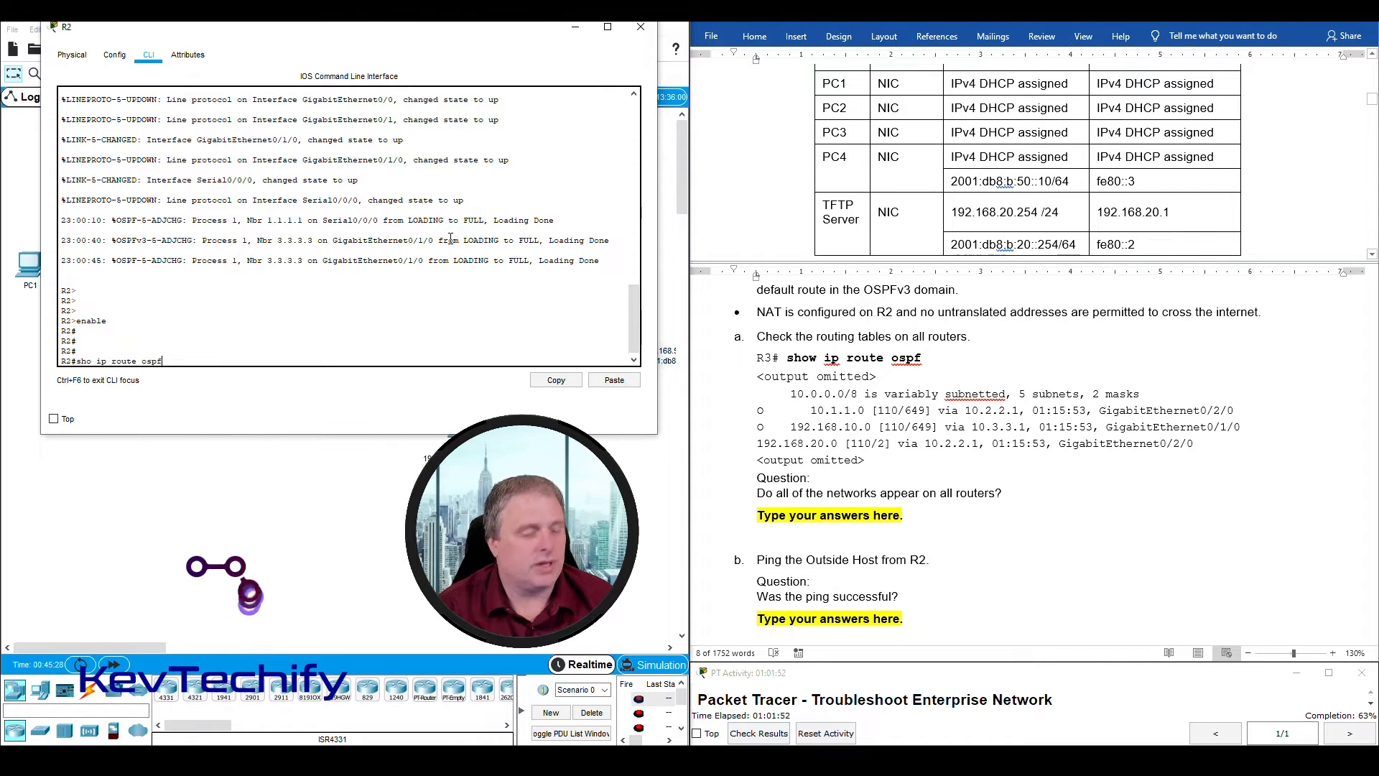
key("Return")
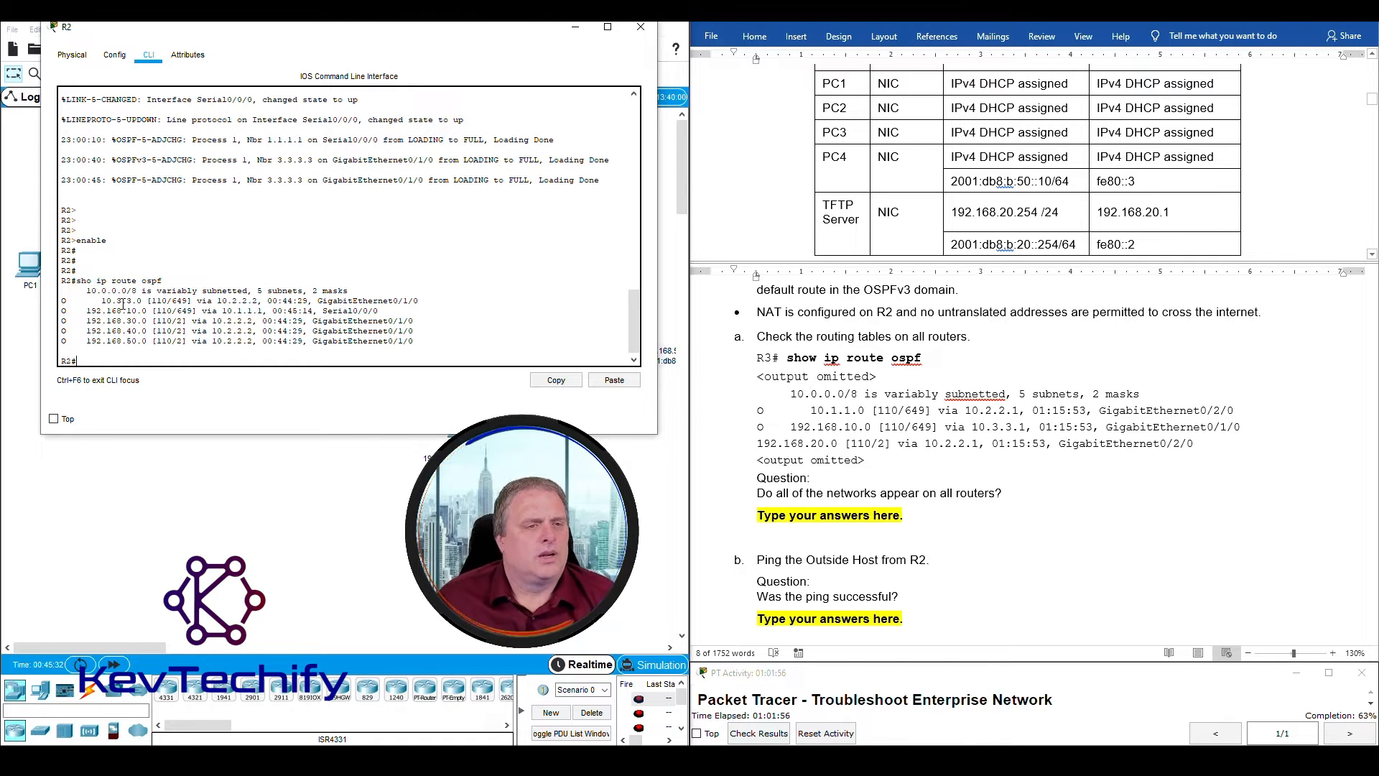
left_click_drag(85, 291, 444, 342)
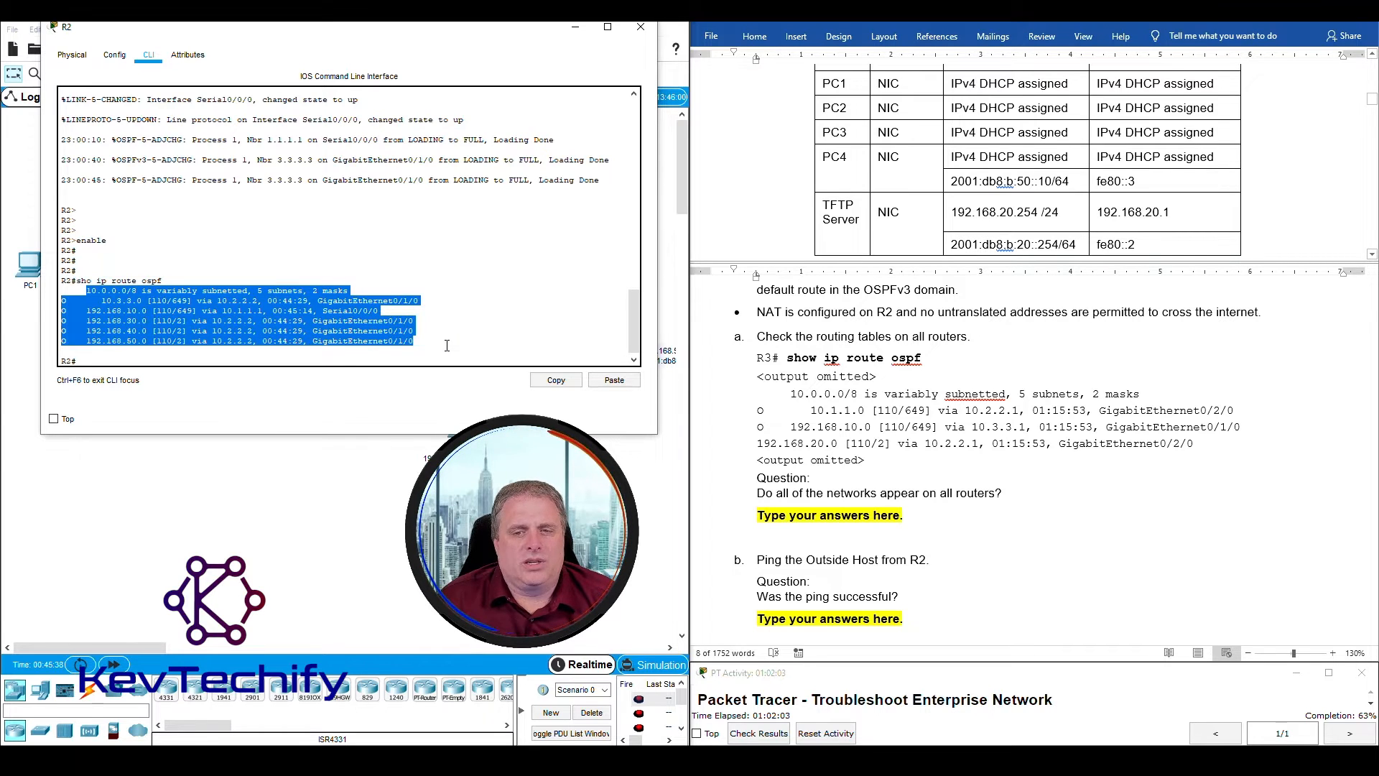
left_click(356, 351)
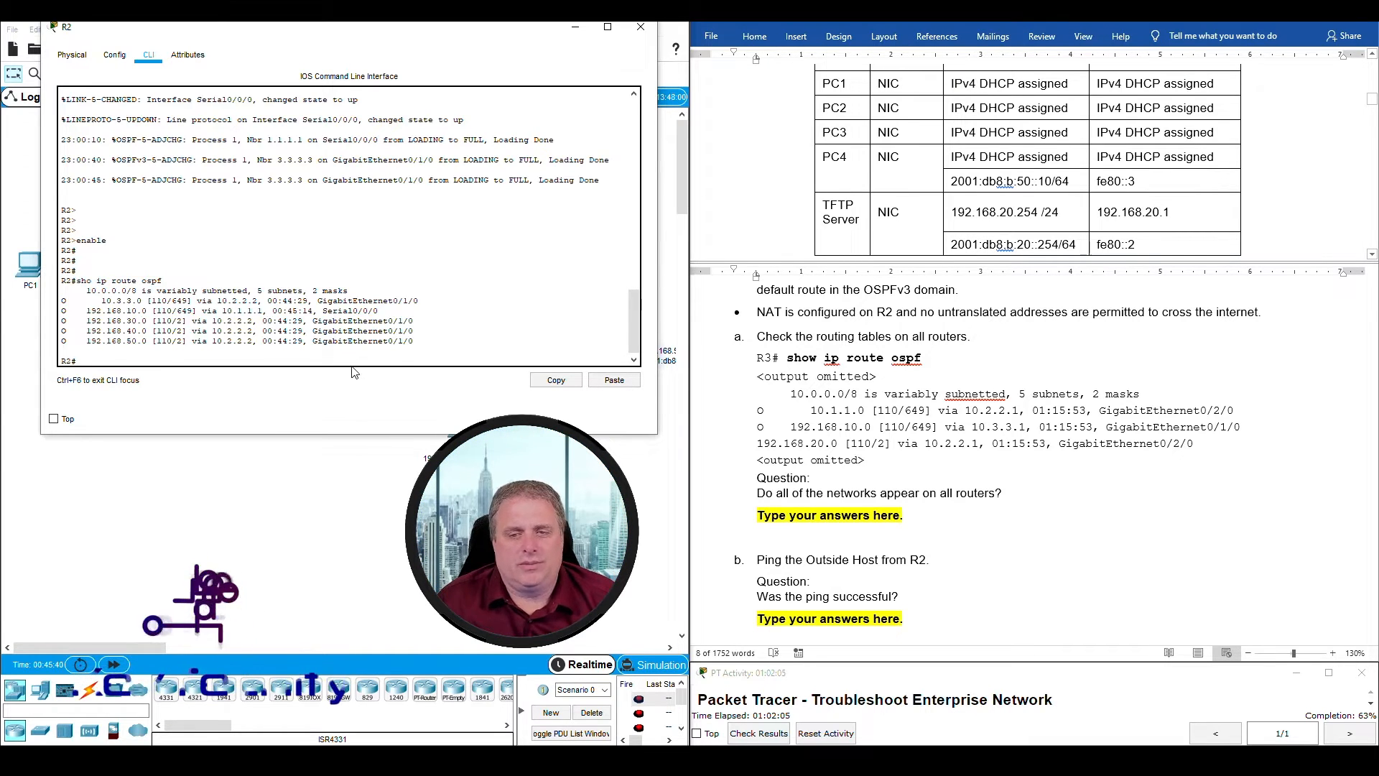
left_click(576, 29)
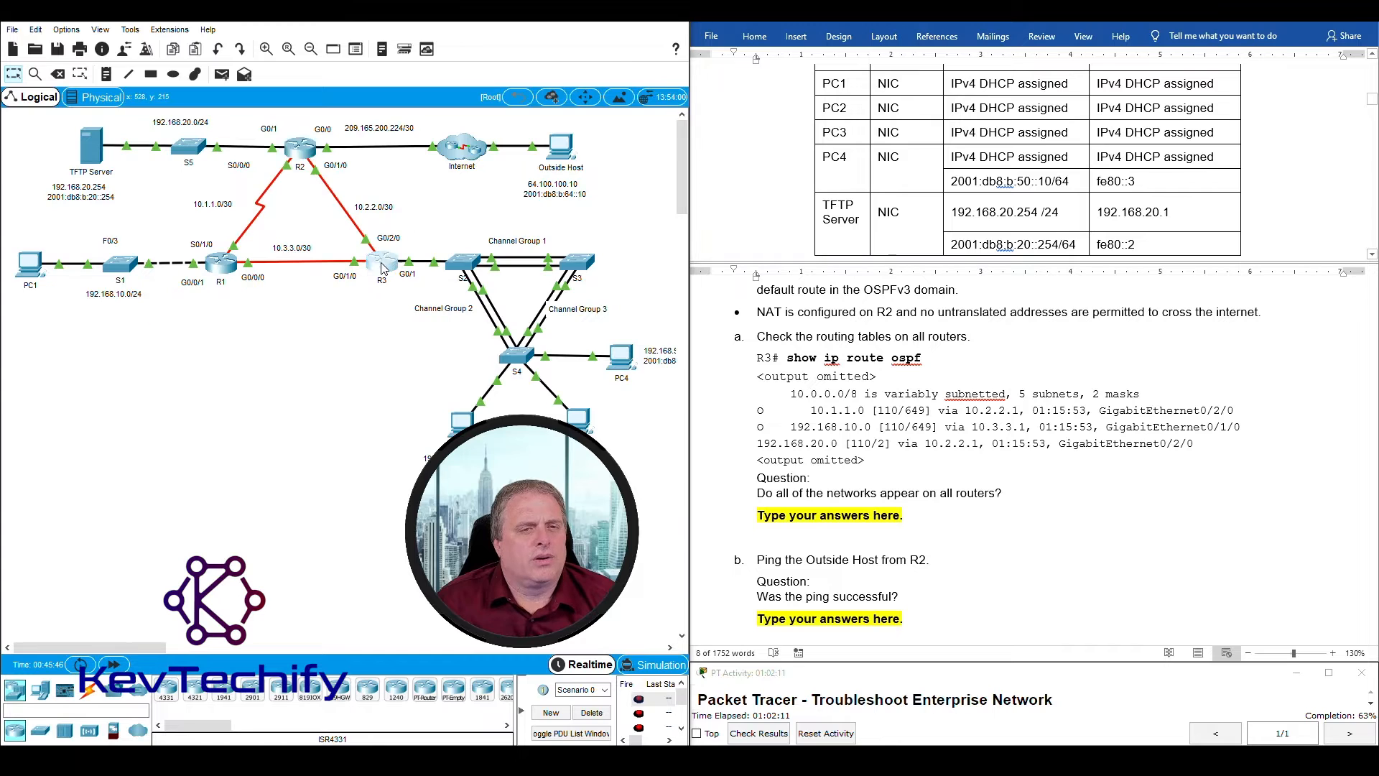
Step: Open R3's command line and enter privileged EXEC mode
left_click(298, 147)
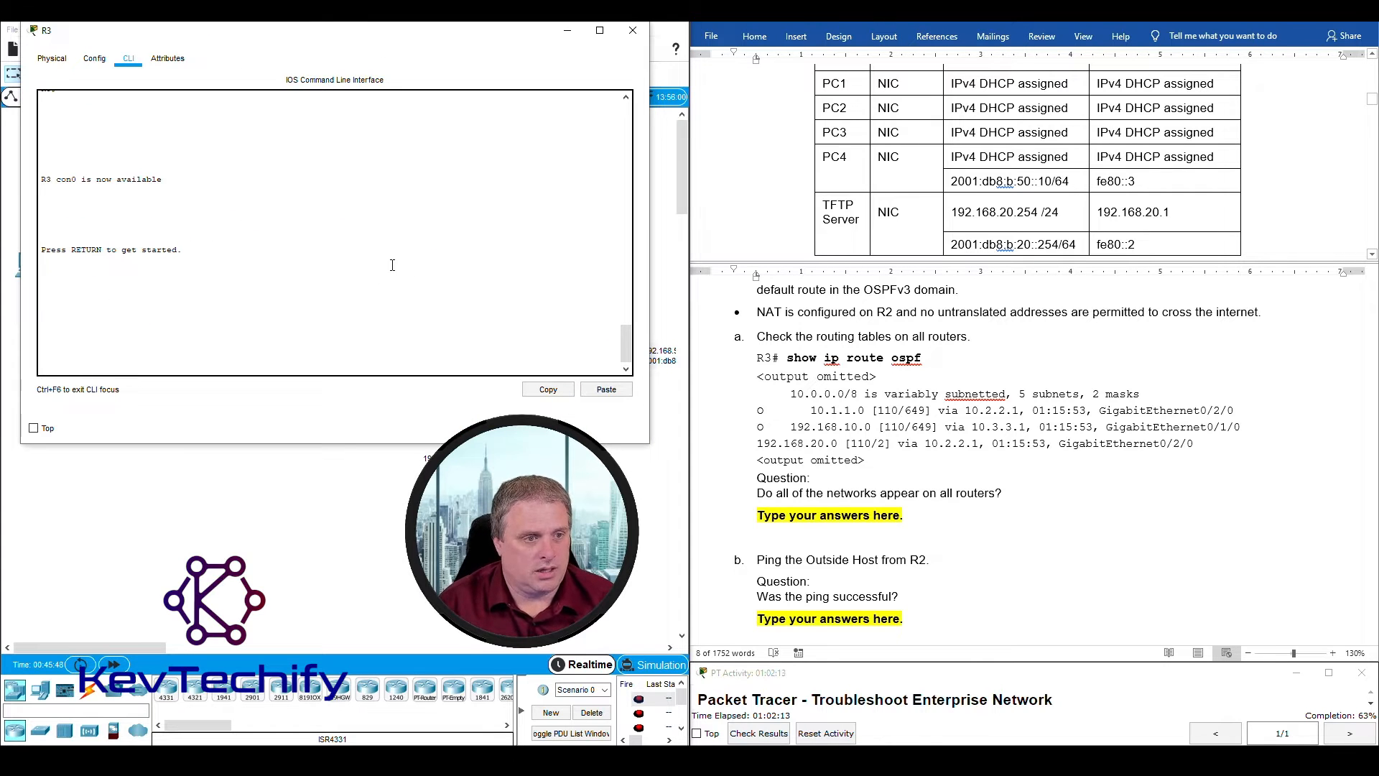
key("Return")
key("Return")
key("Return")
key("Return")
type("e")
key("Return")
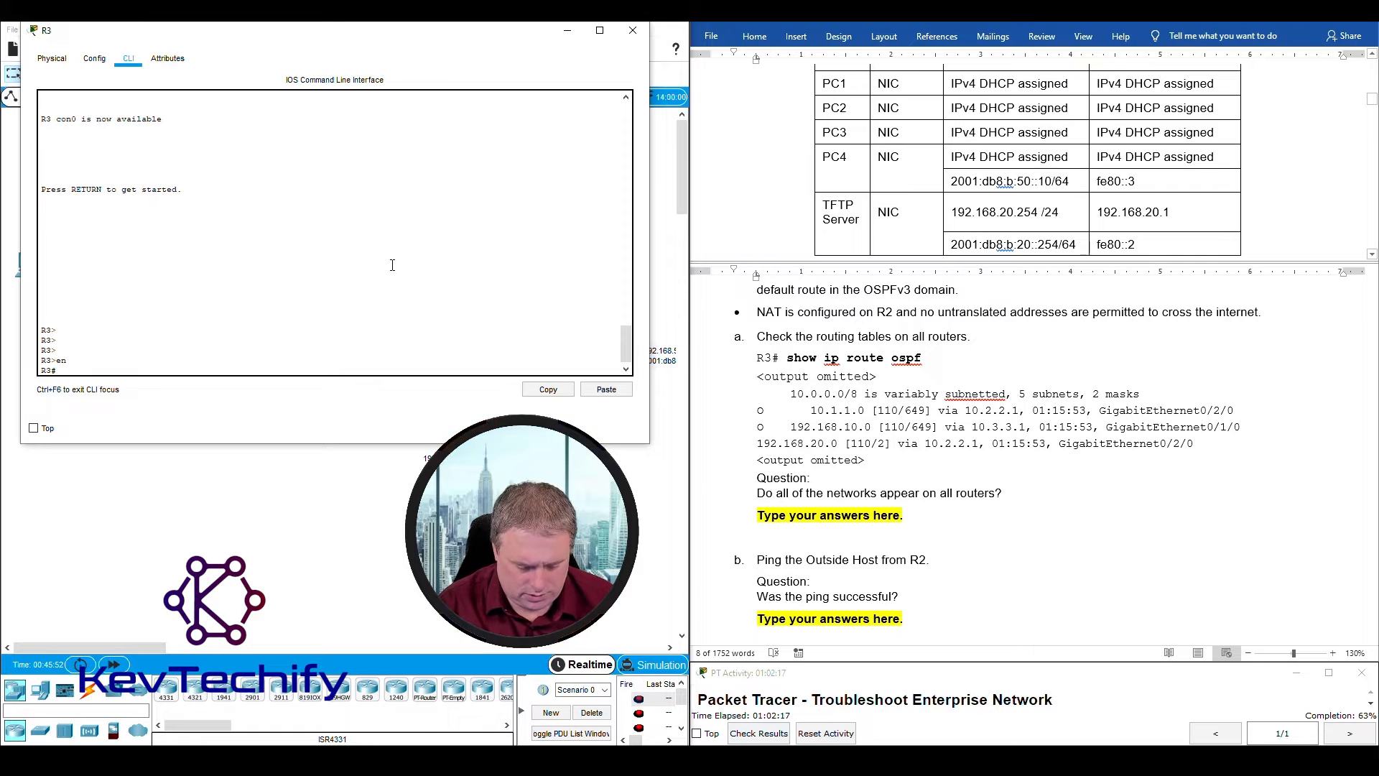
Step: Run "sho ip route ospf" on R3 and compare its OSPF routes with the worksheet's sample output
type("e ")
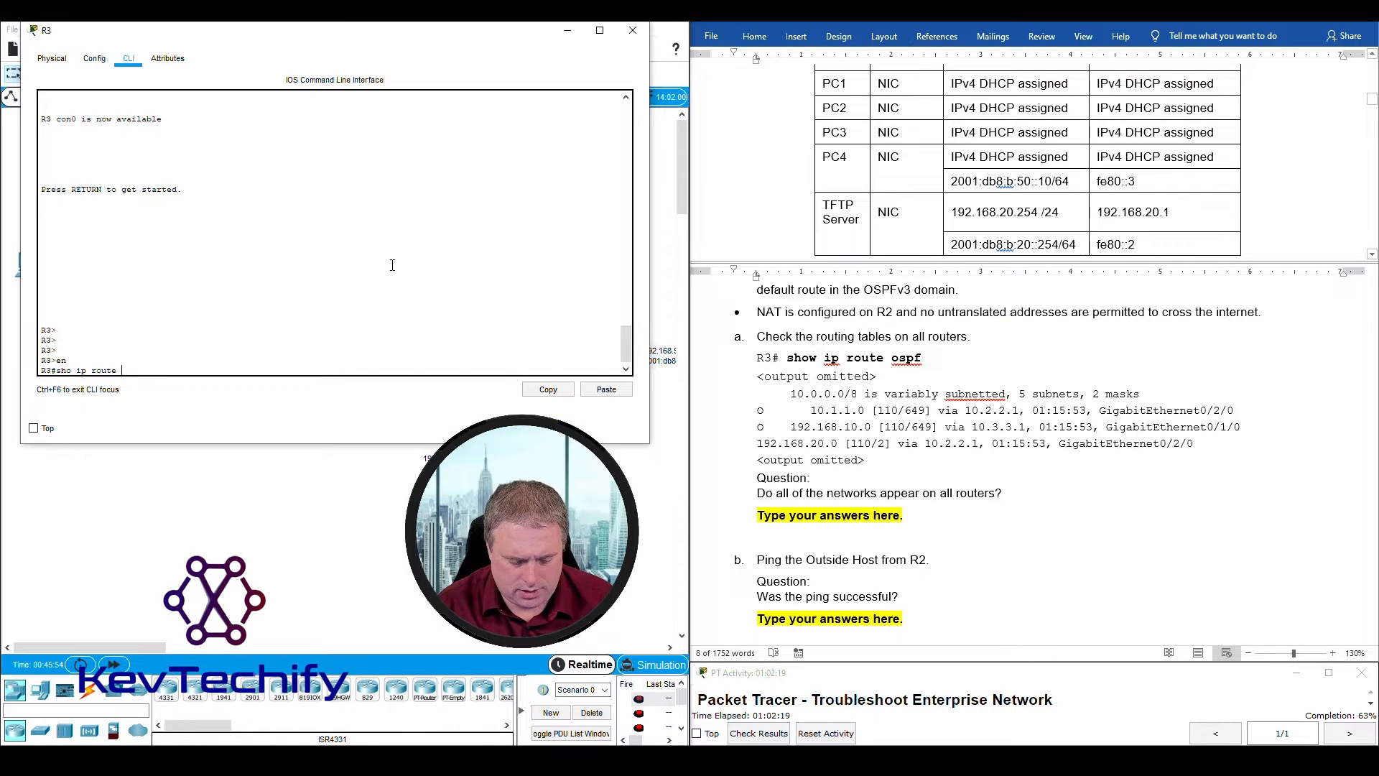
type("ospf")
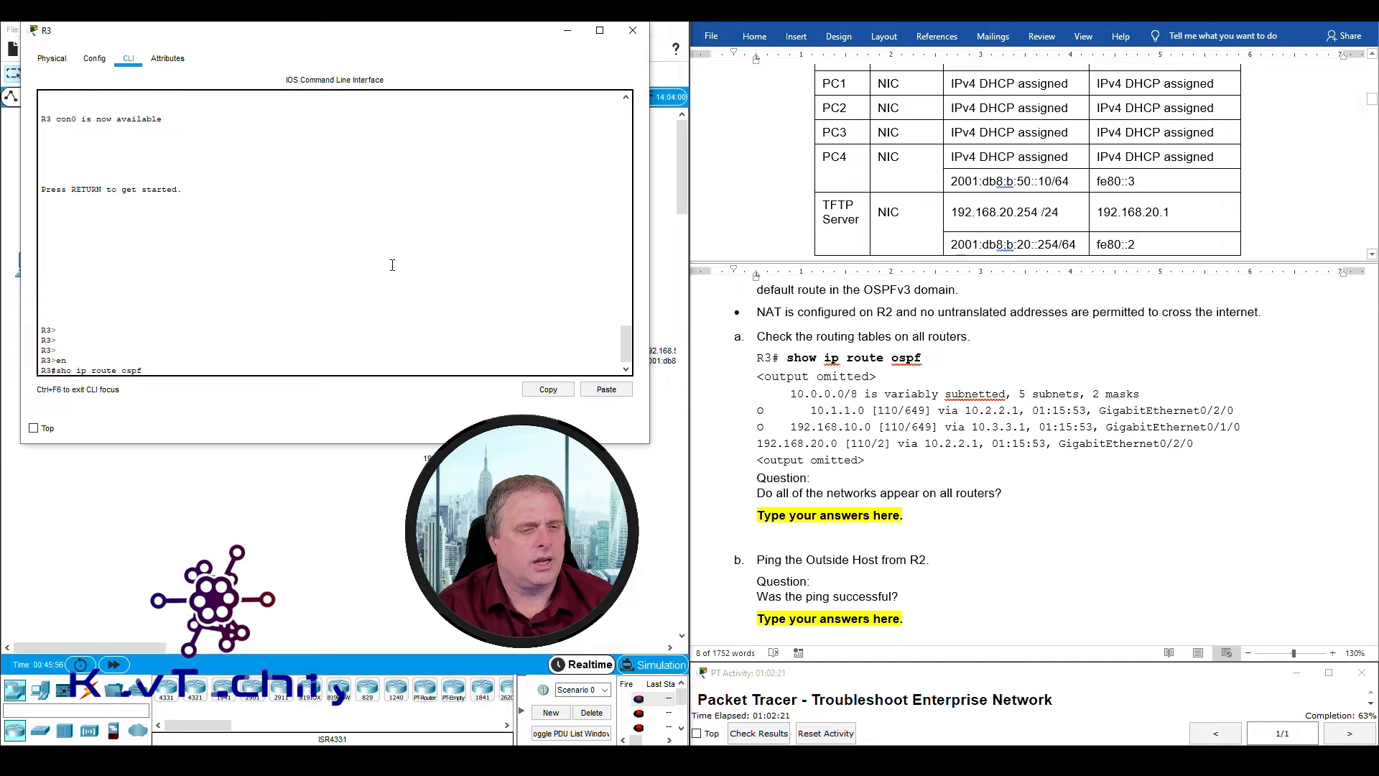
key("Return")
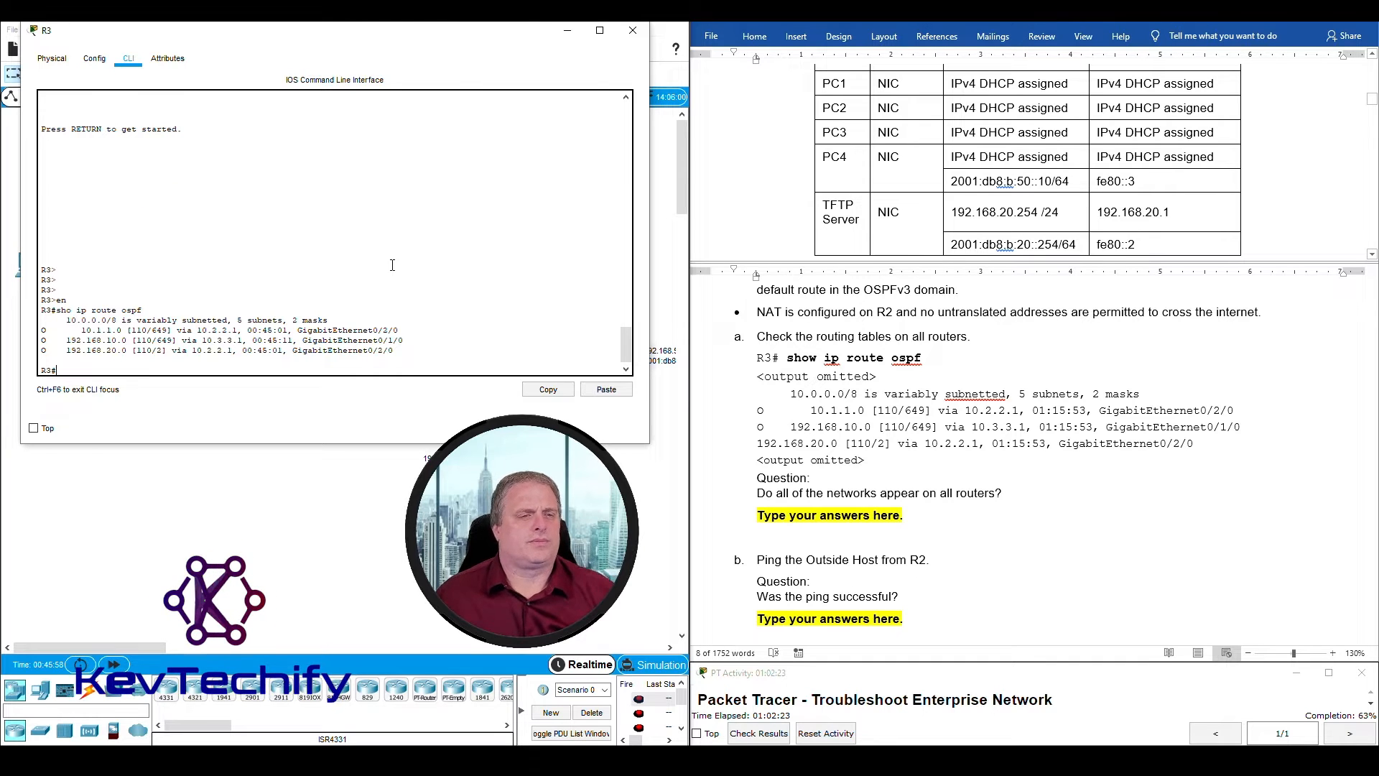
left_click_drag(66, 319, 420, 330)
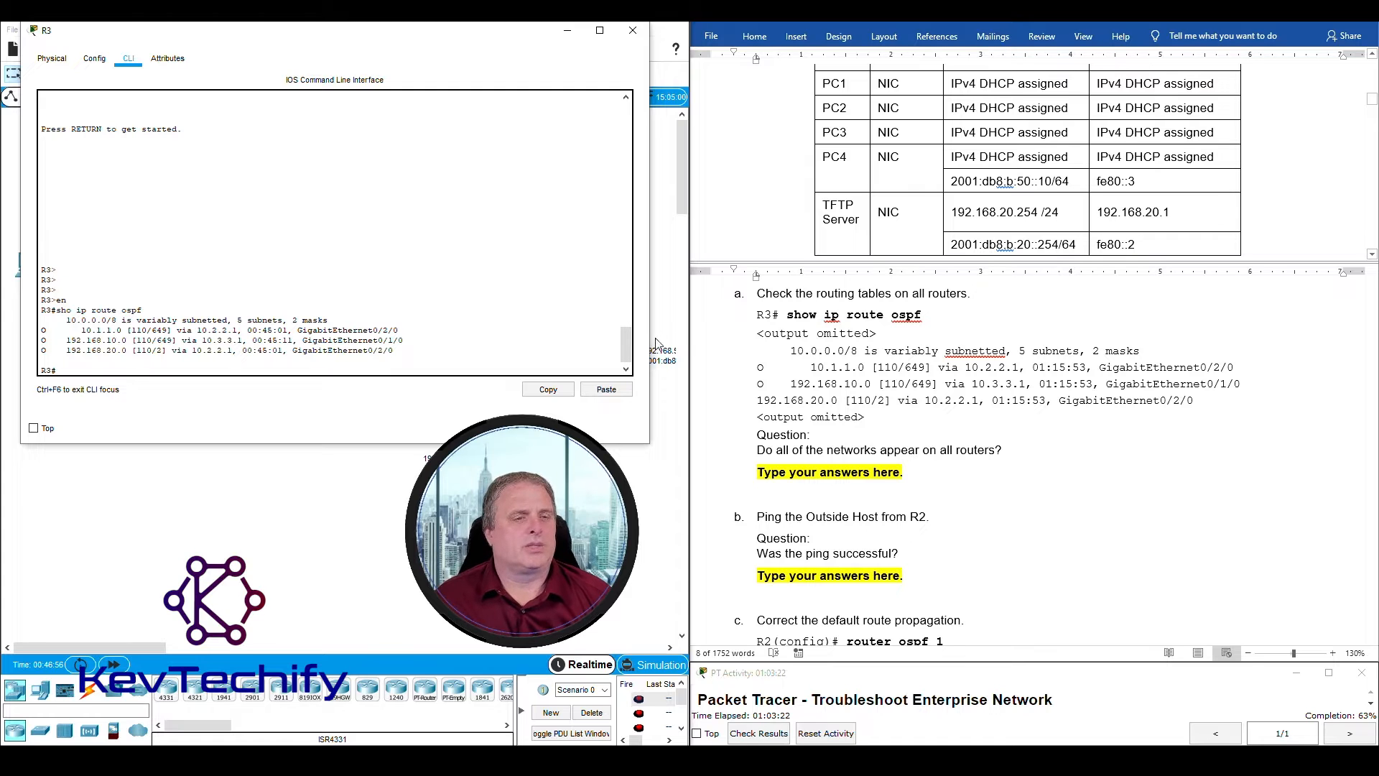
Step: Reread R2's IPv4 and IPv6 default route requirements in Part 3 and look over the worksheet questions and default route propagation fix
scroll(903, 348, "up", 3)
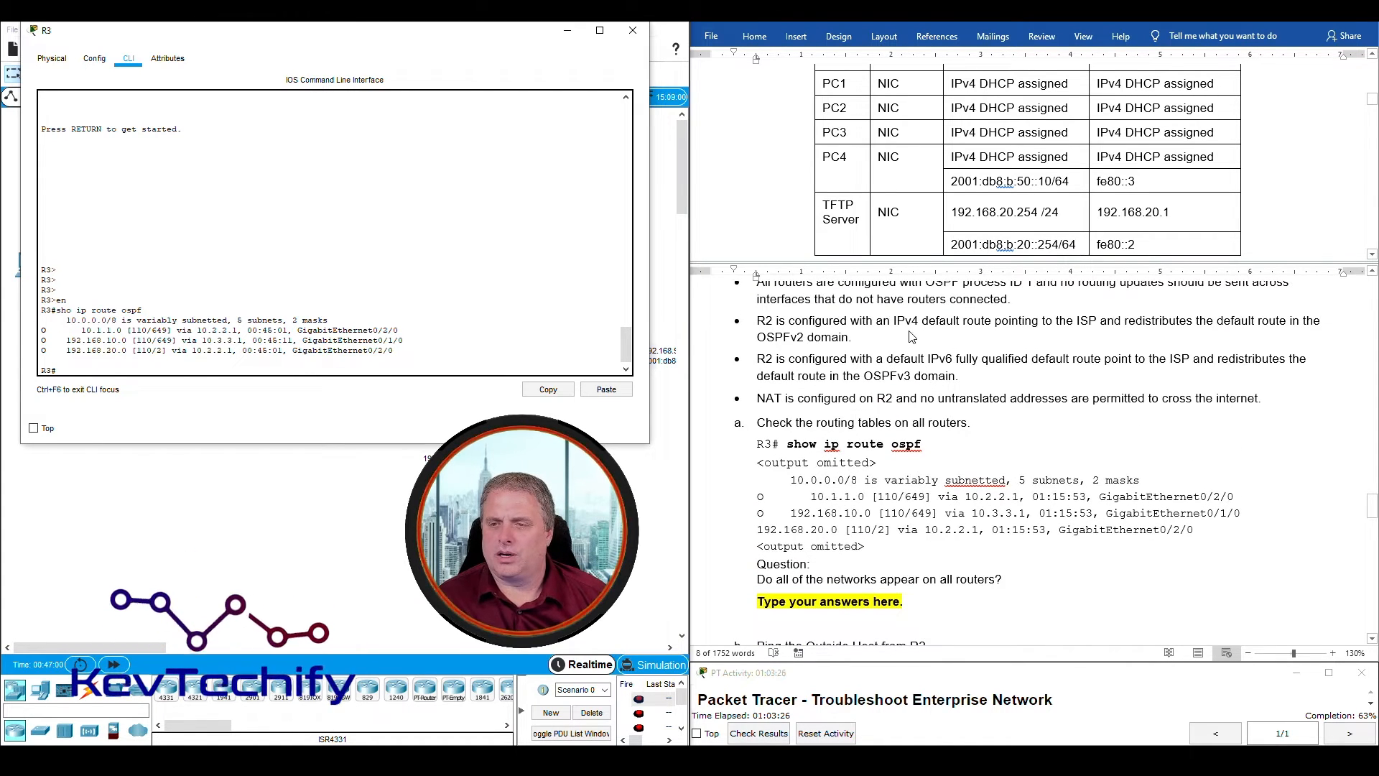
scroll(911, 336, "up", 1)
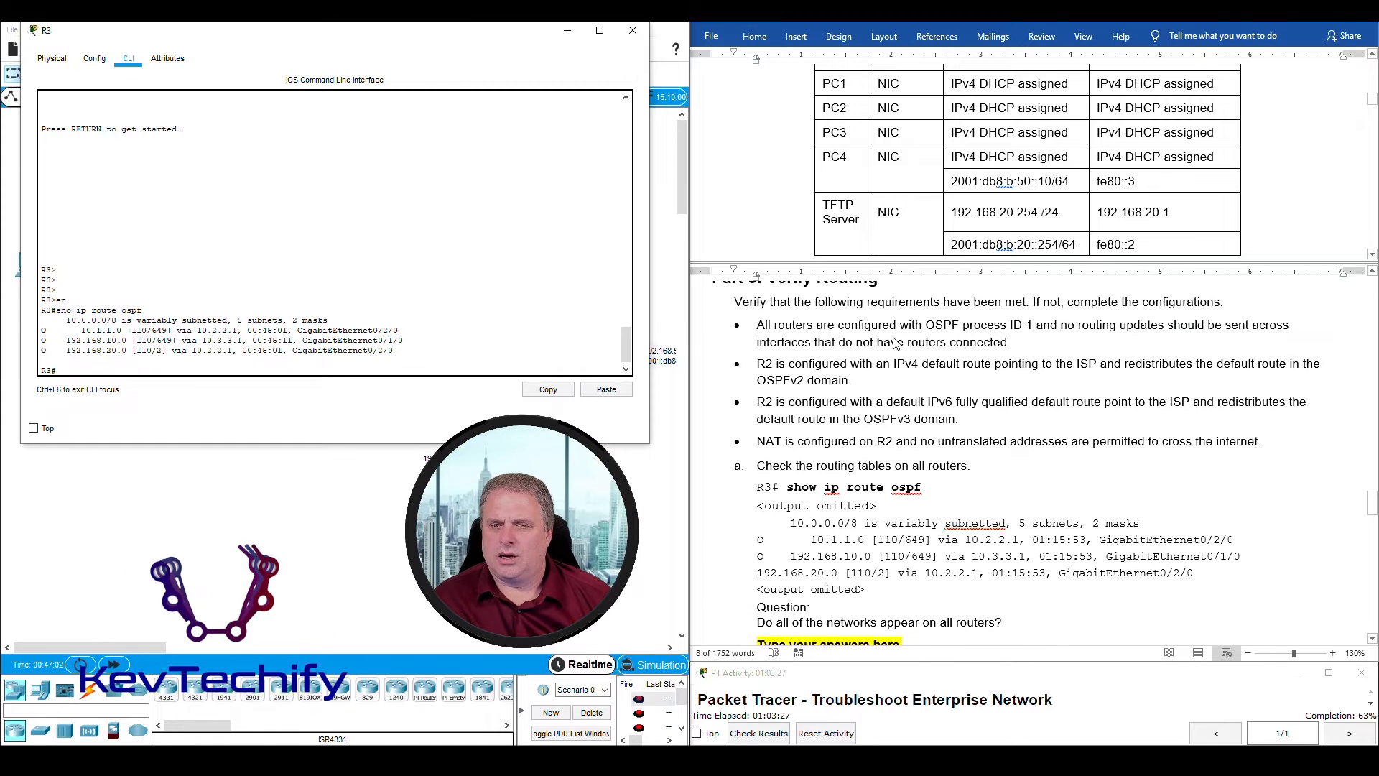
left_click(759, 364)
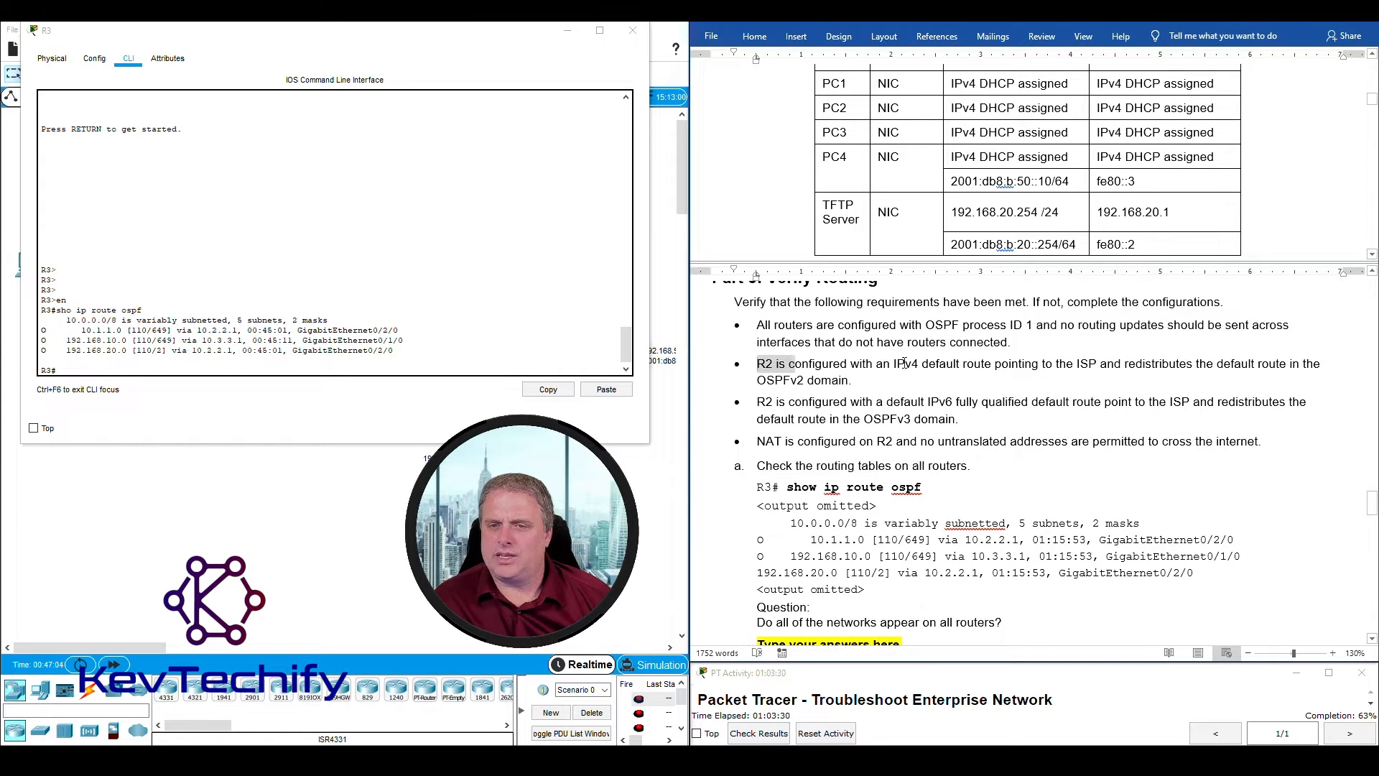
left_click(1291, 367, "shift")
left_click(1313, 381, "shift")
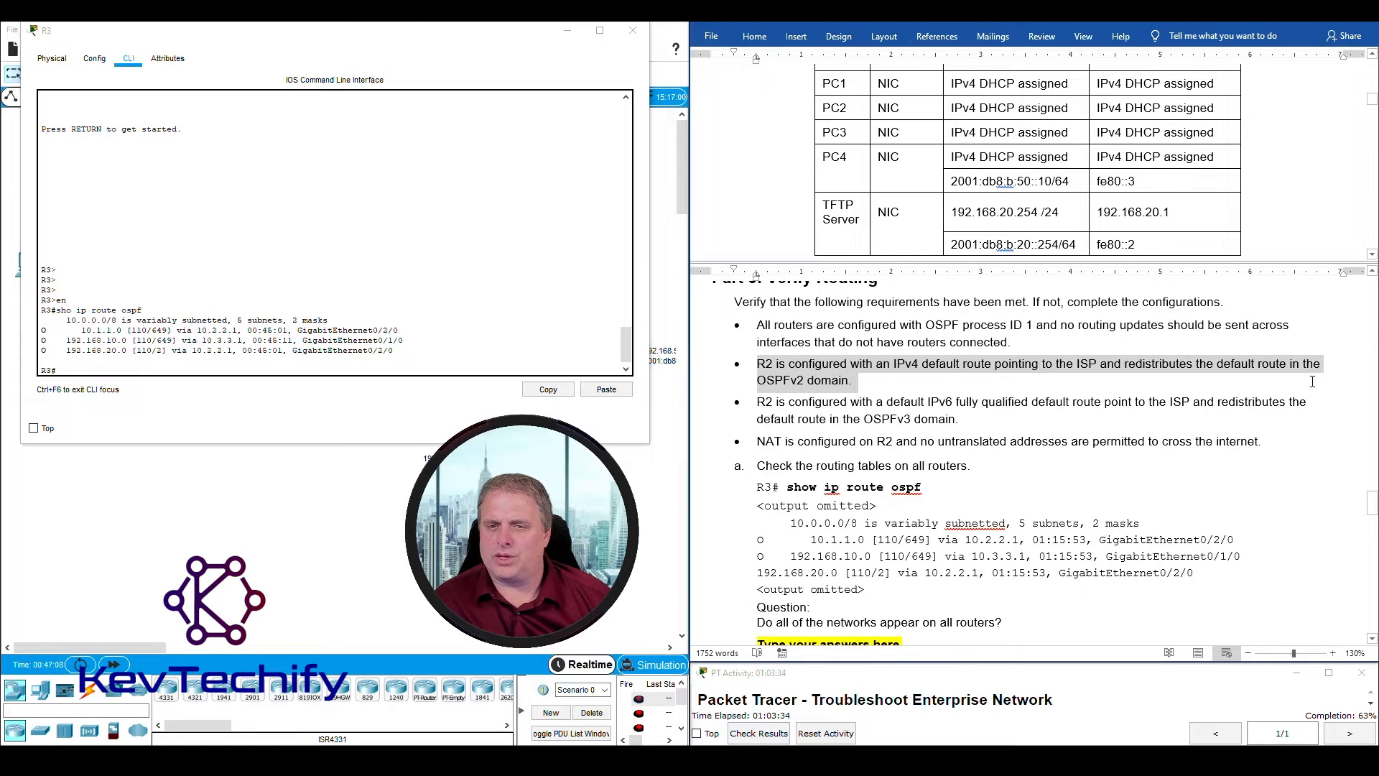
left_click(1285, 404, "shift")
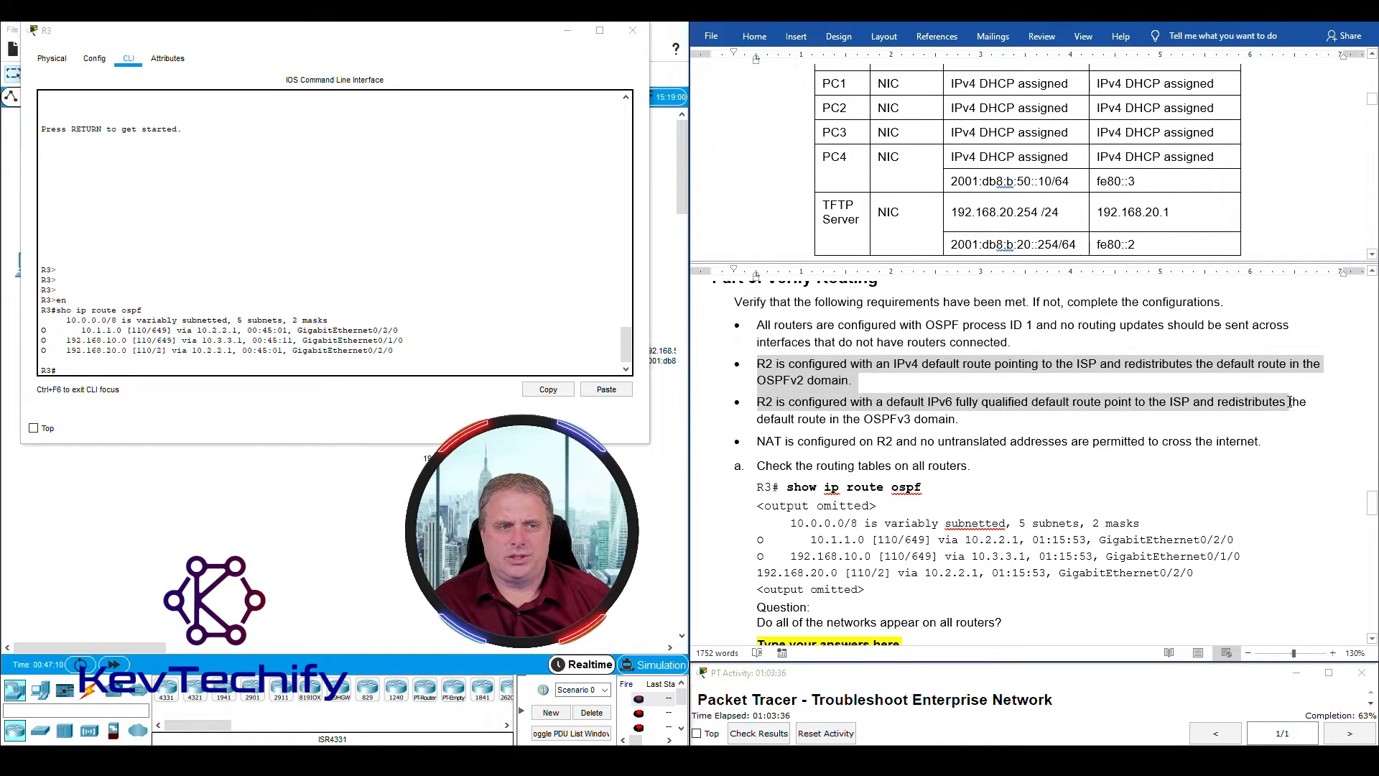
scroll(1221, 431, "down", 8)
scroll(1179, 452, "up", 5)
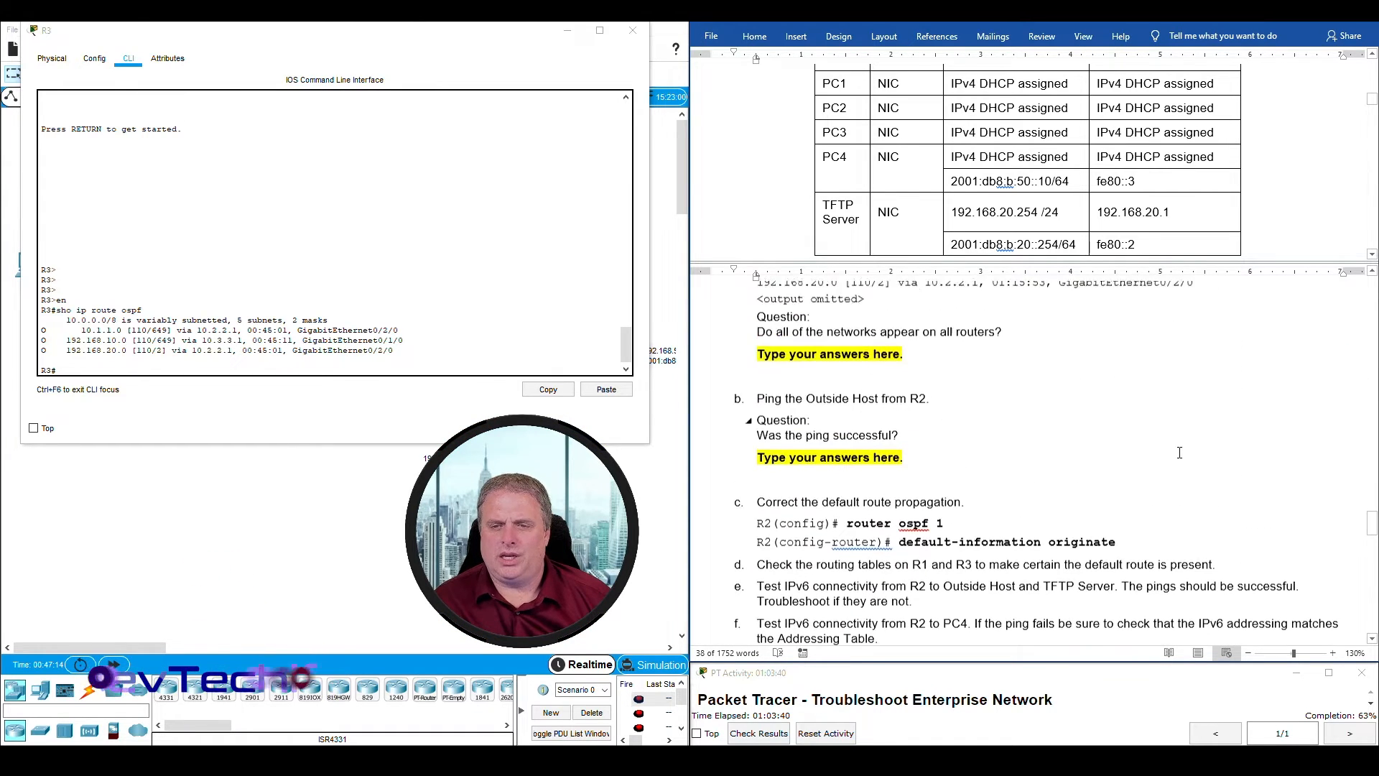
scroll(1179, 452, "up", 1)
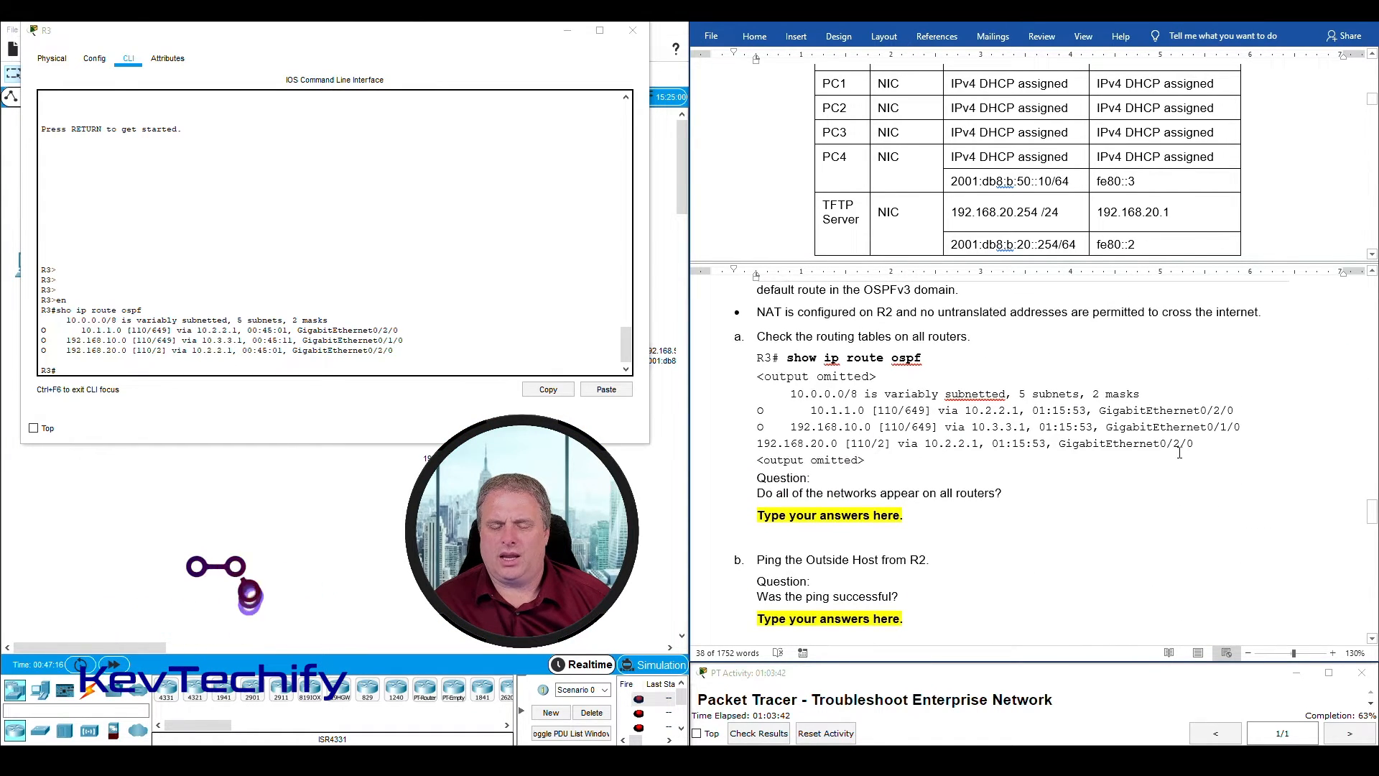
left_click(978, 382)
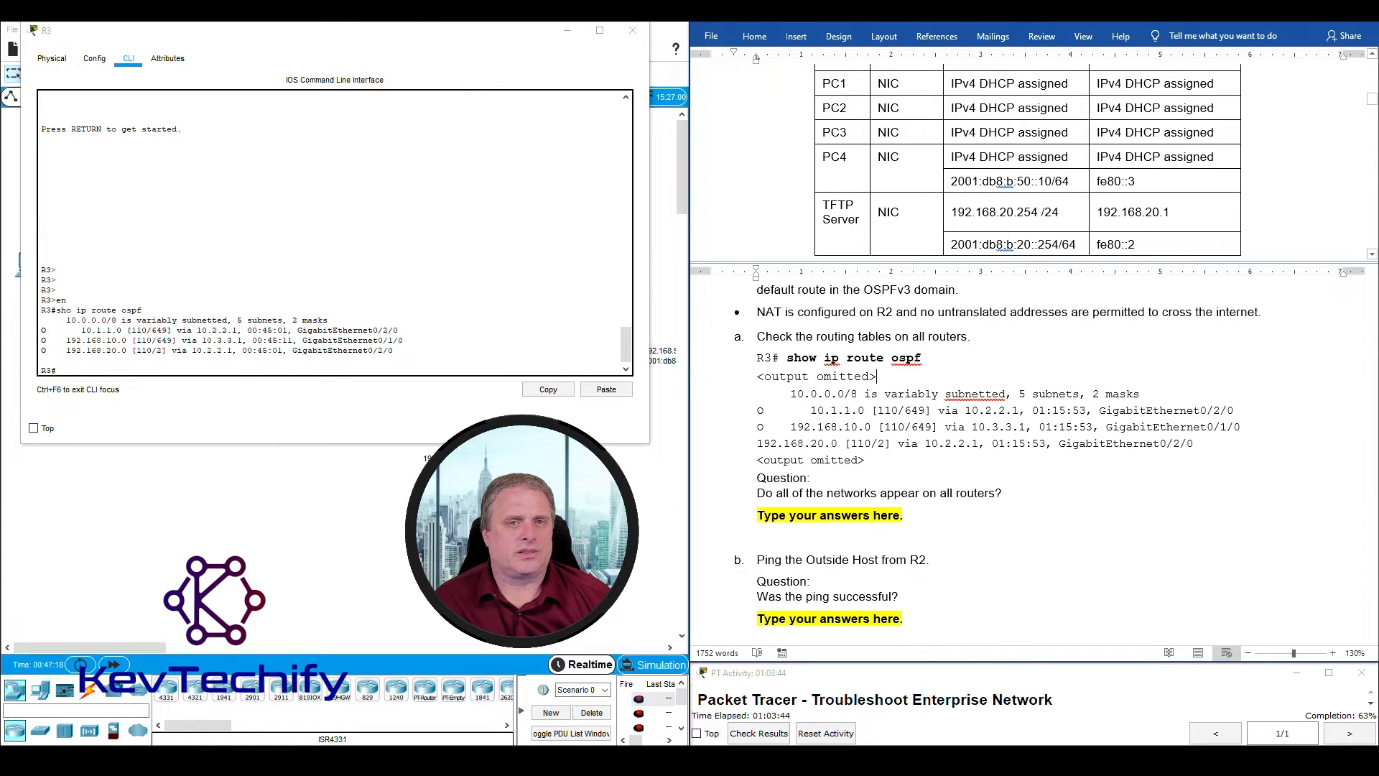
Step: Run "sho ip route" on R1, check its gateway of last resort, and put R1's window away
left_click(567, 30)
left_click(223, 264)
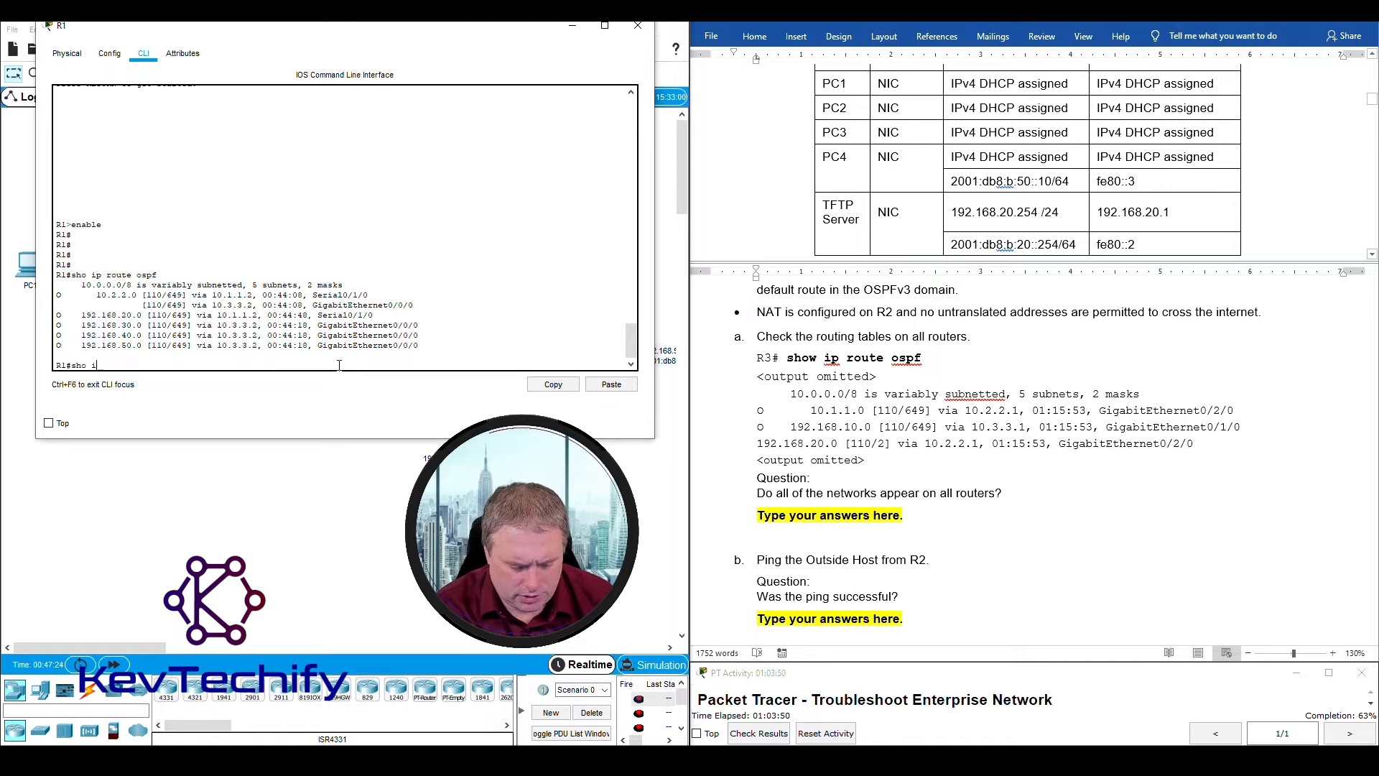
type("sho ip route")
key("Return")
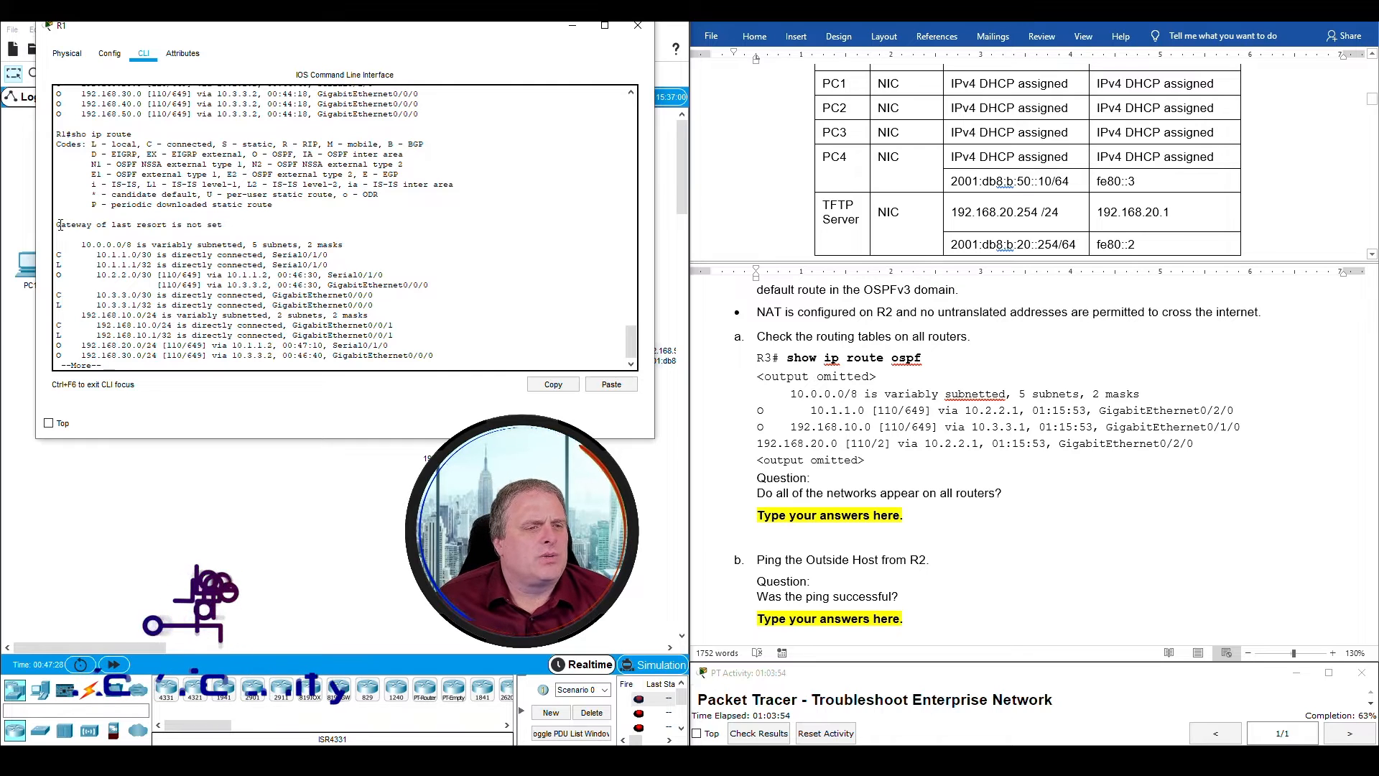
triple_click(172, 228)
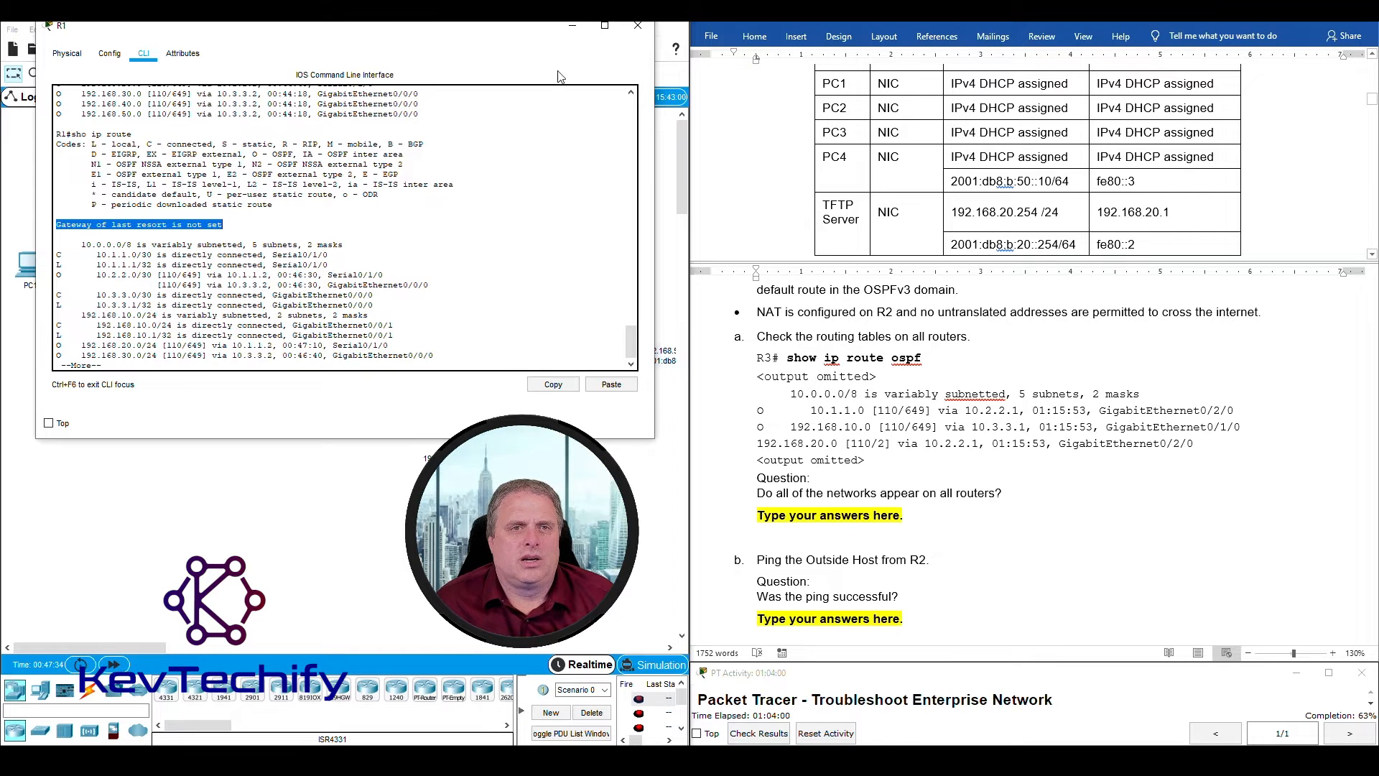
left_click(572, 26)
Step: Run "sho ip route" on R2 and examine the full output for its gateway of last resort and static default route
left_click(309, 152)
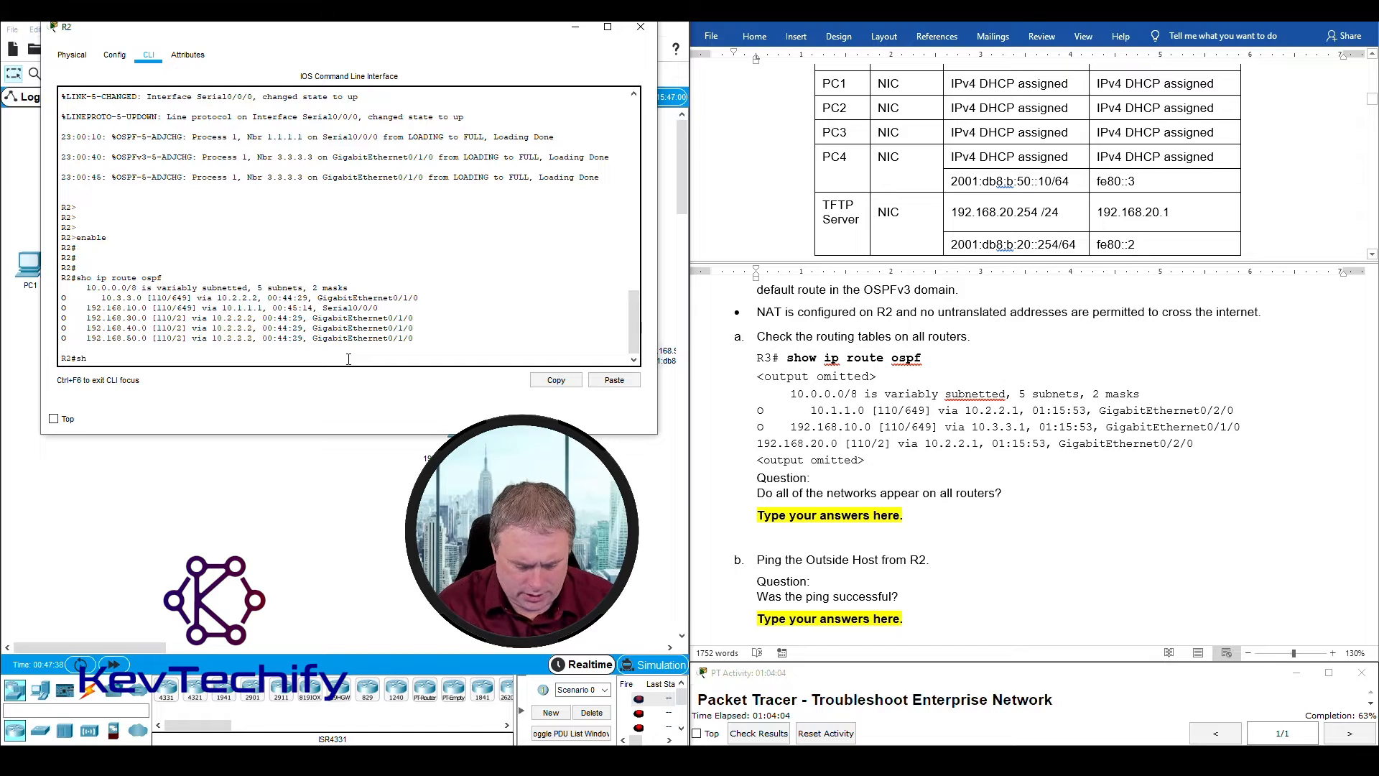
type("sho ip route")
key("Return")
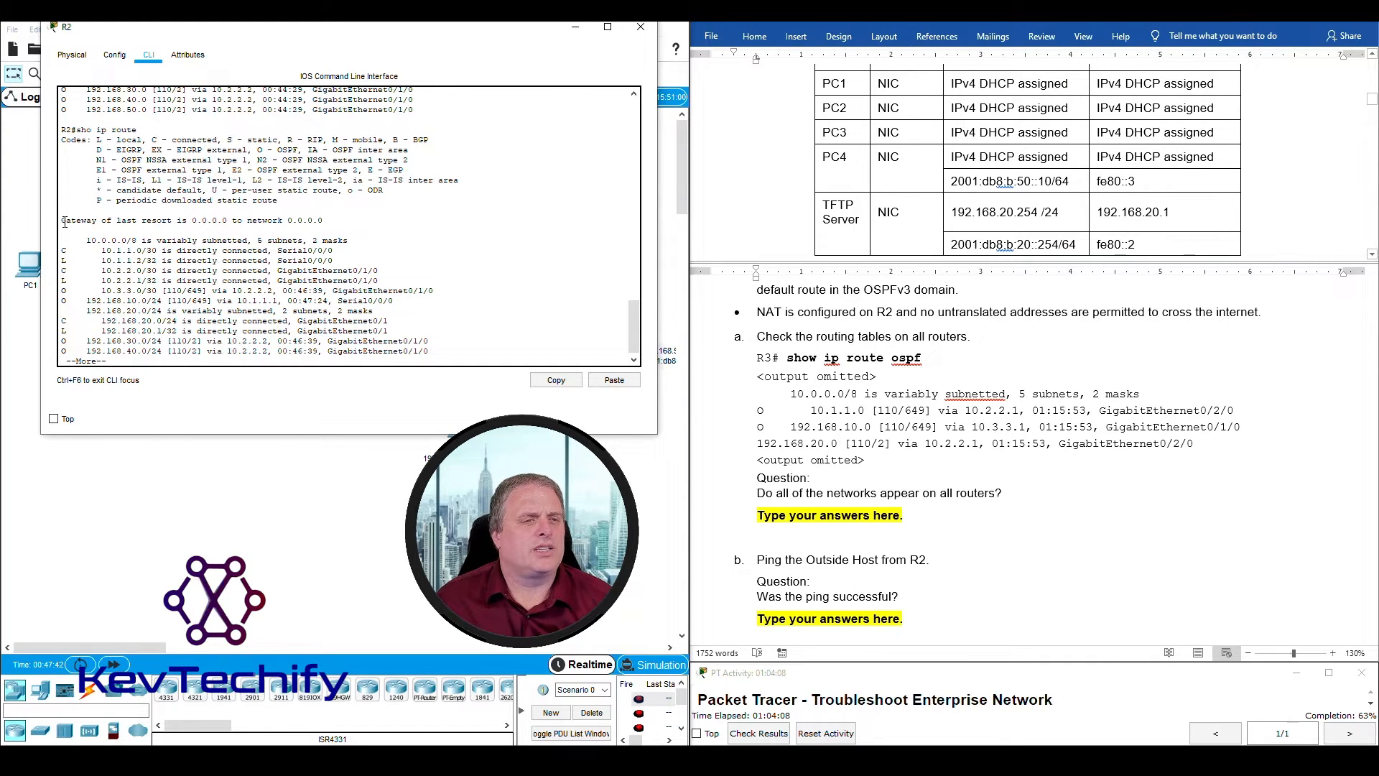
left_click_drag(63, 221, 333, 220)
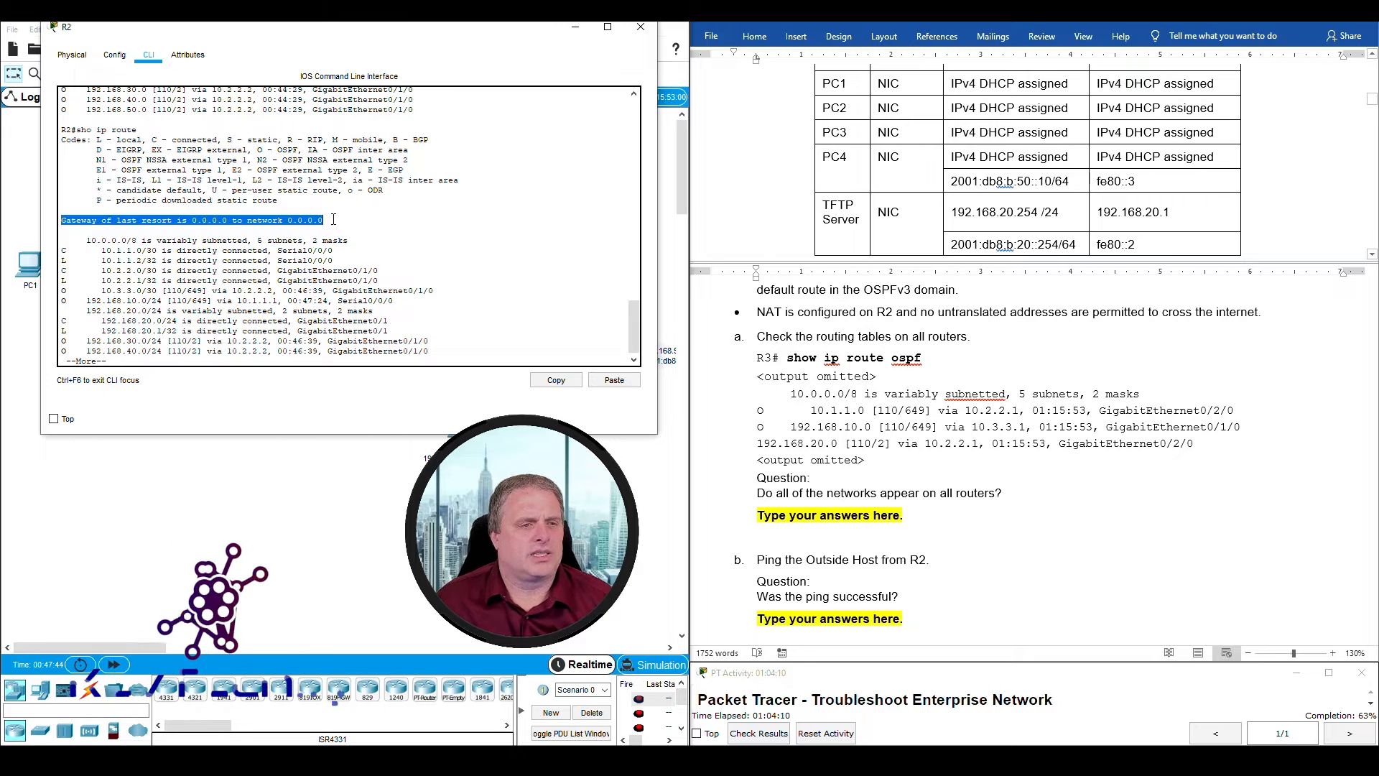
key("space")
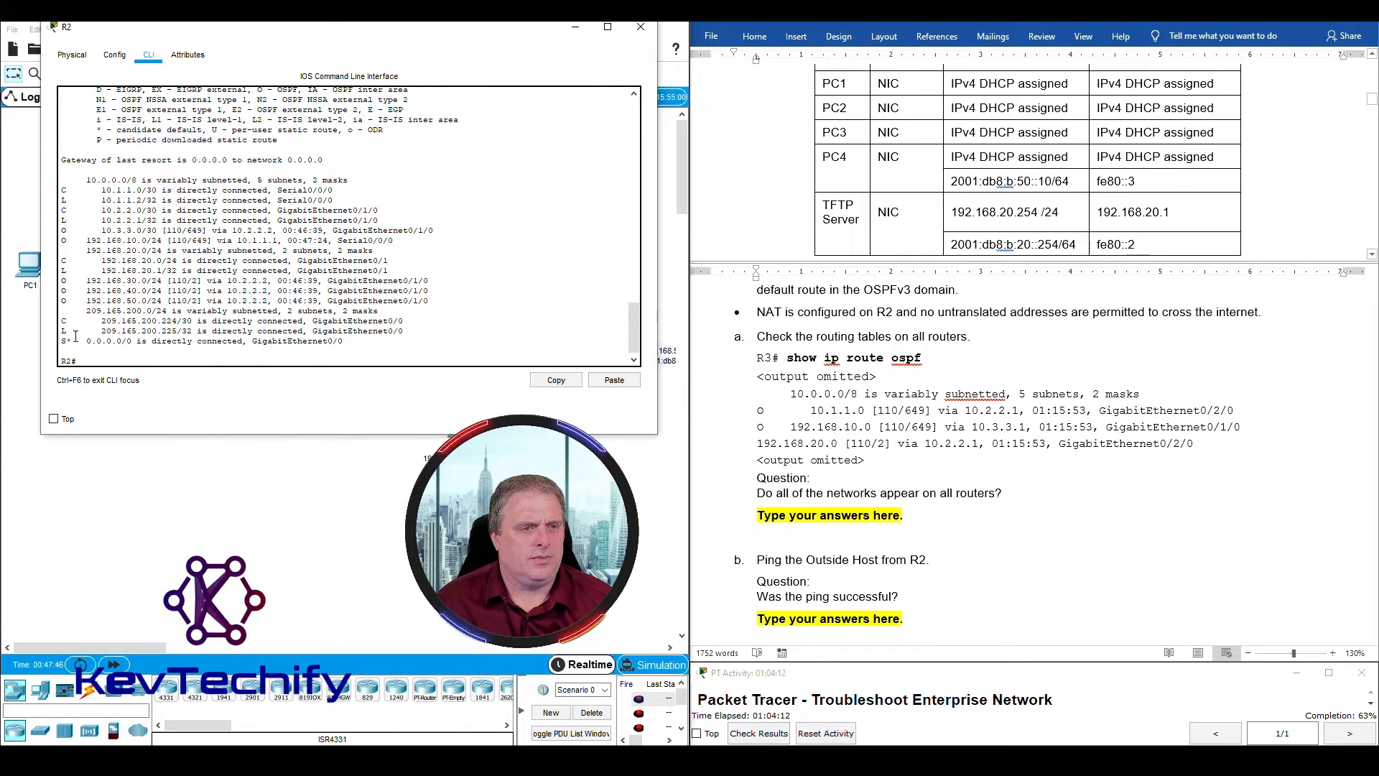
left_click_drag(61, 340, 78, 340)
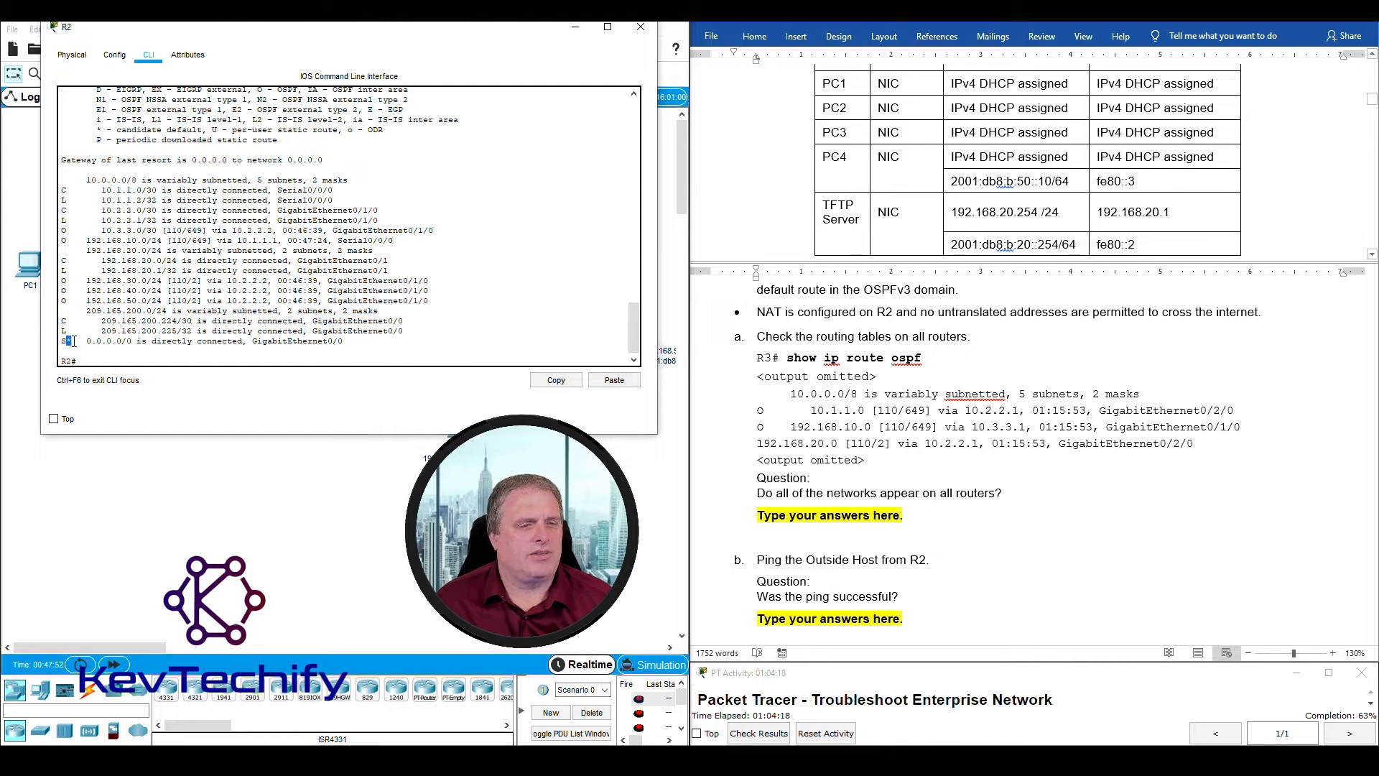
left_click_drag(84, 341, 356, 342)
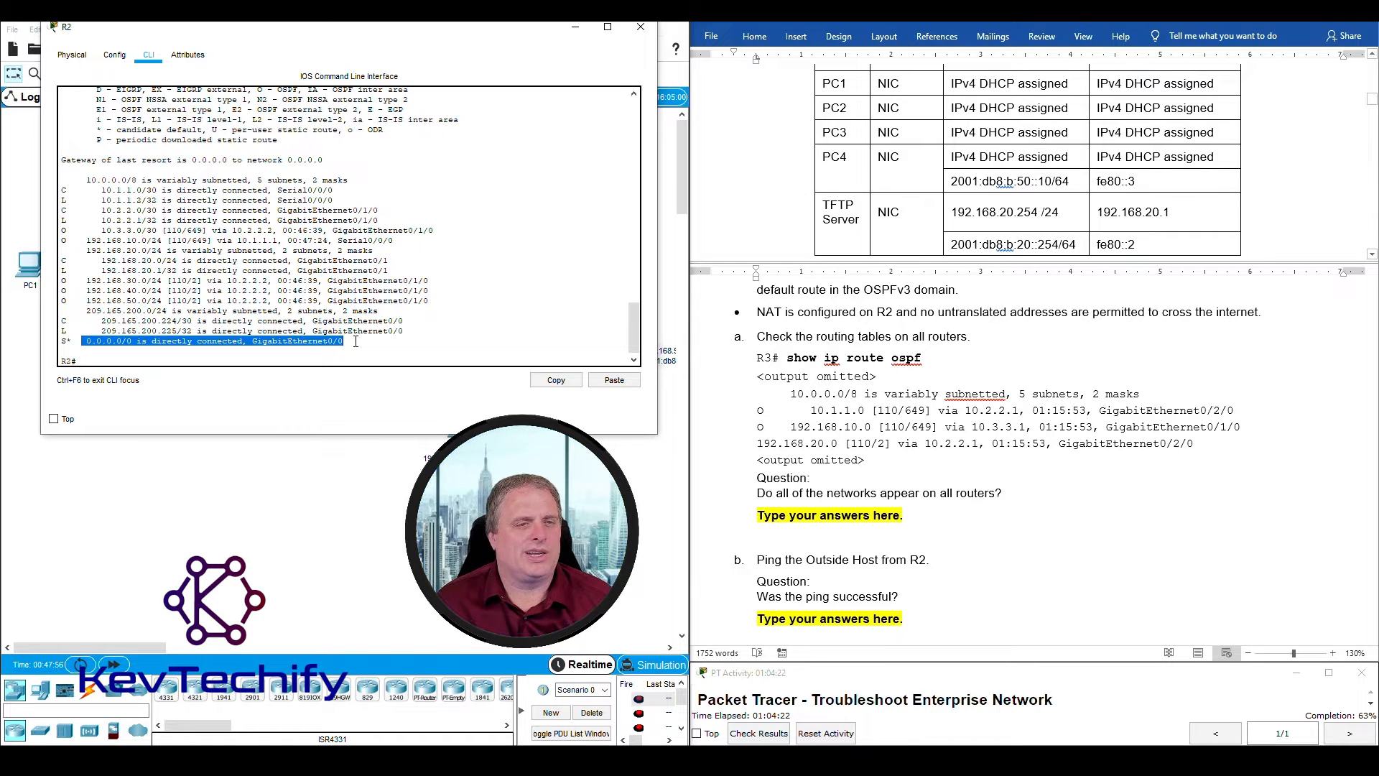
left_click(574, 32)
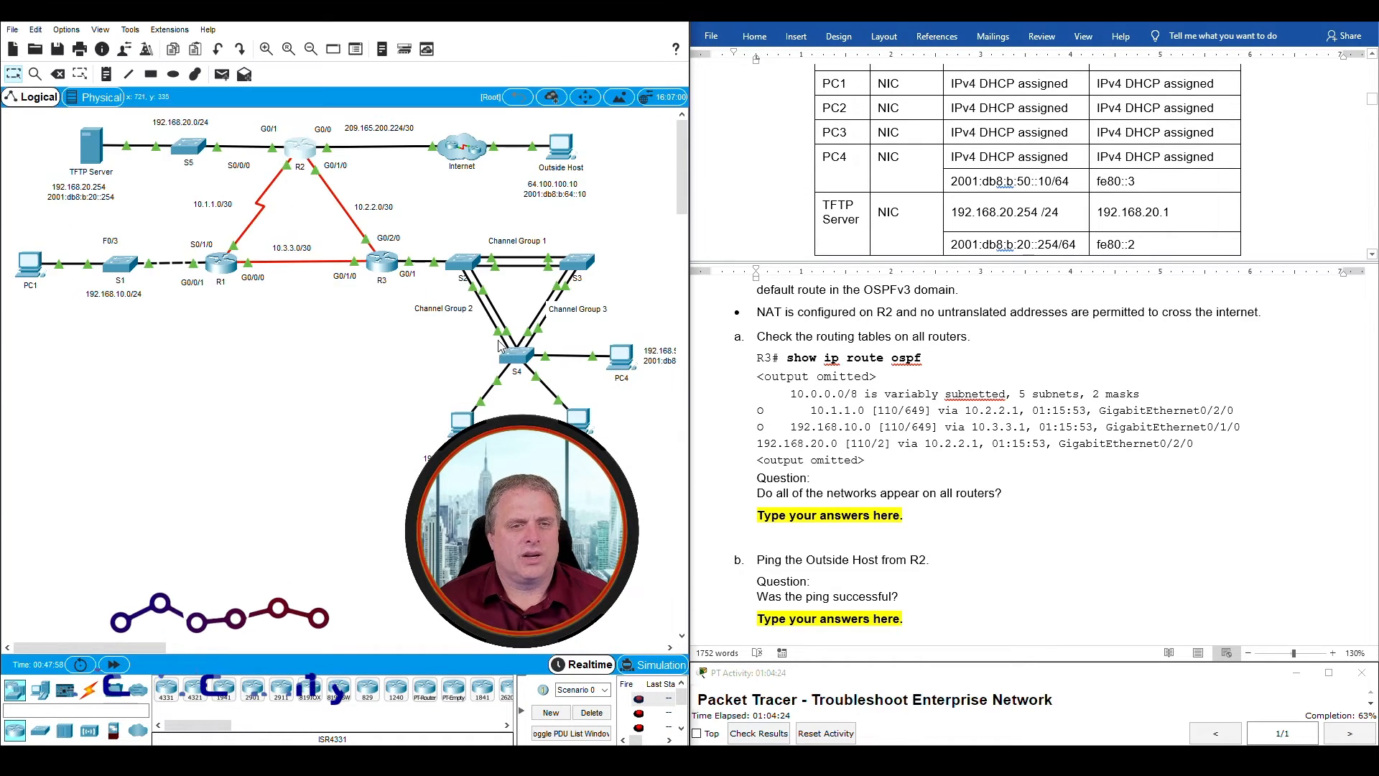
Step: Run "sho ip route" on R3 and check its gateway of last resort and whether a candidate default route is listed
left_click(384, 361)
type("sho ip ")
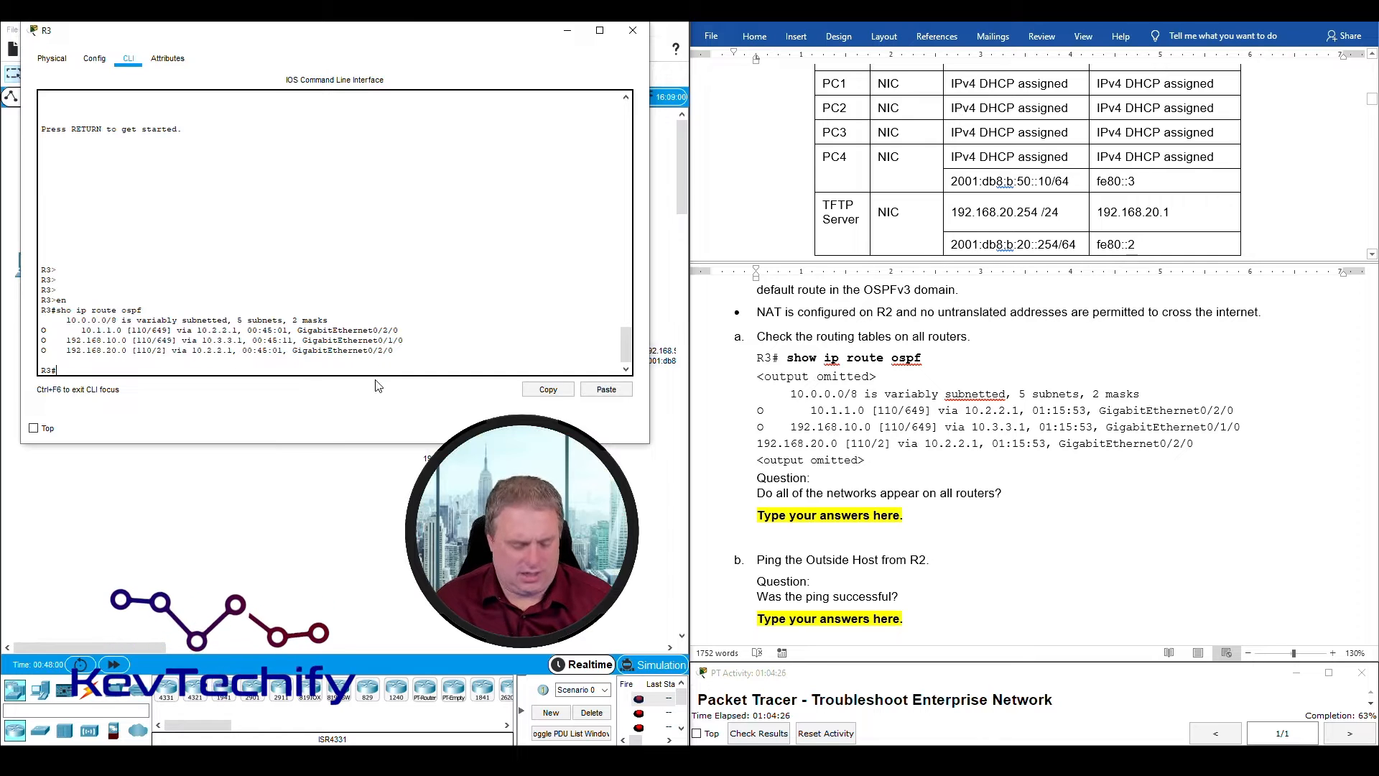
type("route")
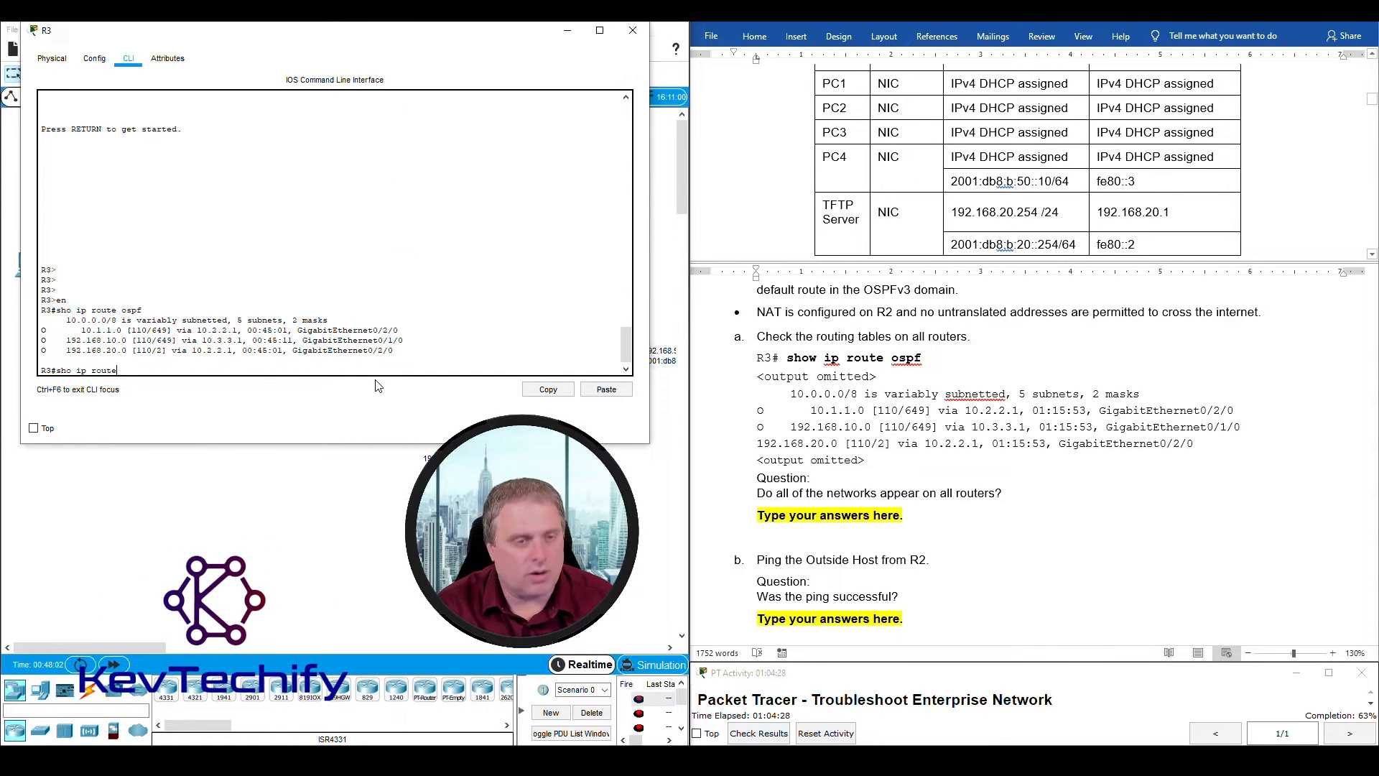
key("Return")
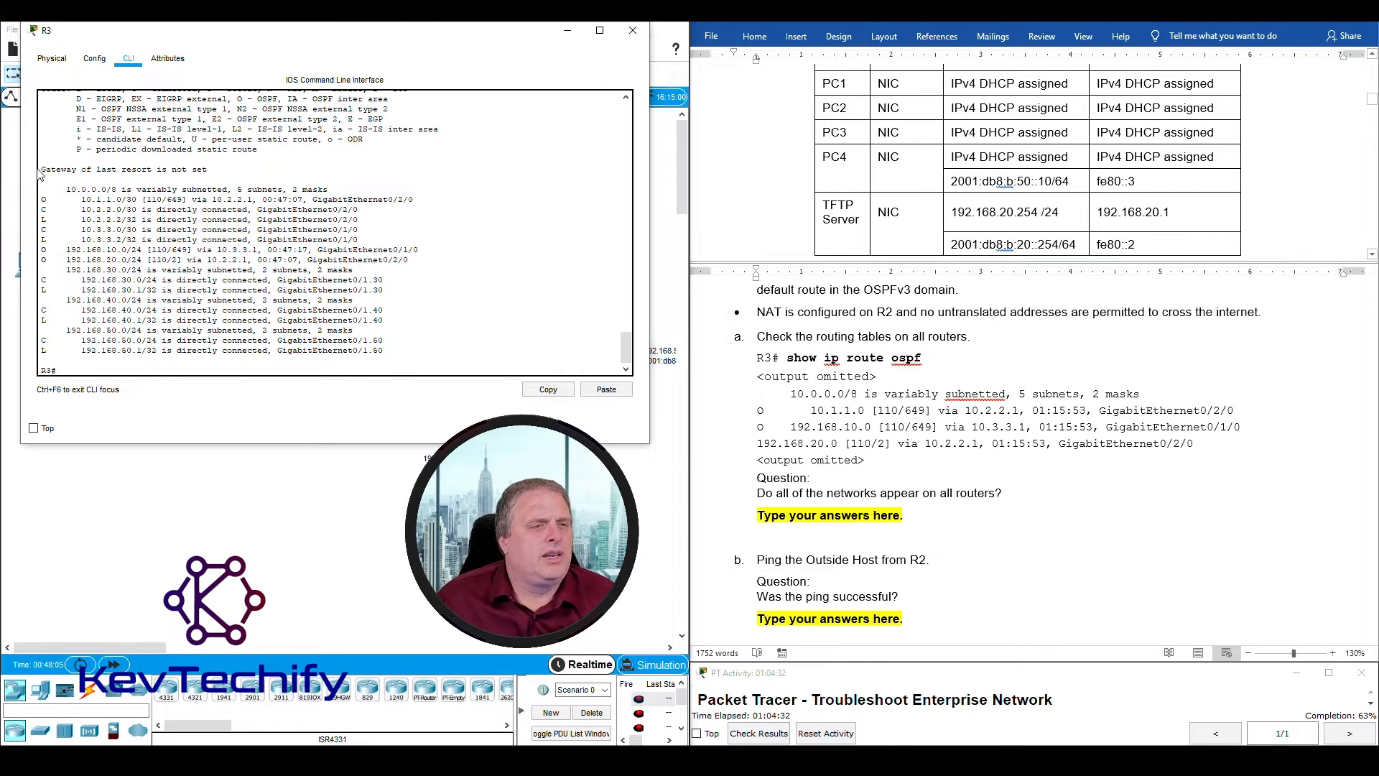
left_click_drag(41, 171, 194, 177)
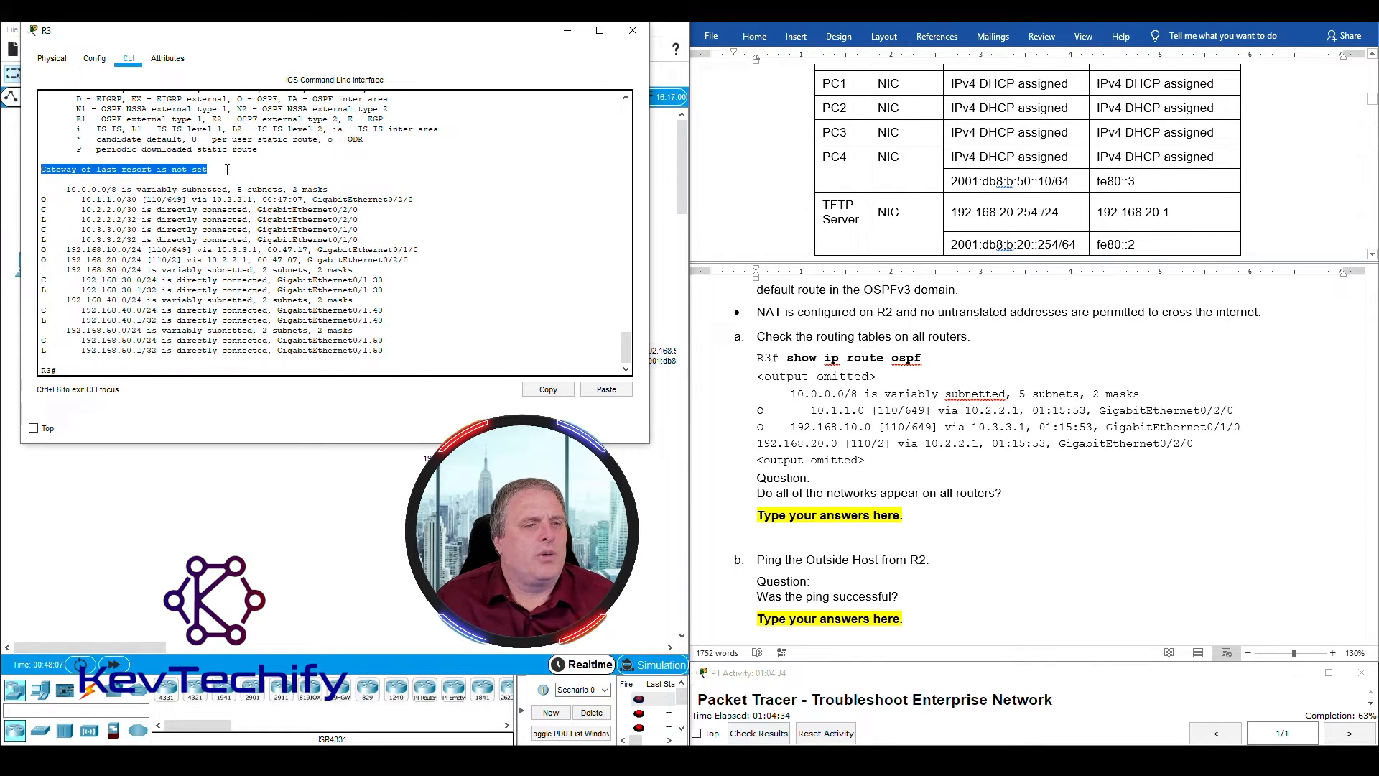
left_click(76, 140)
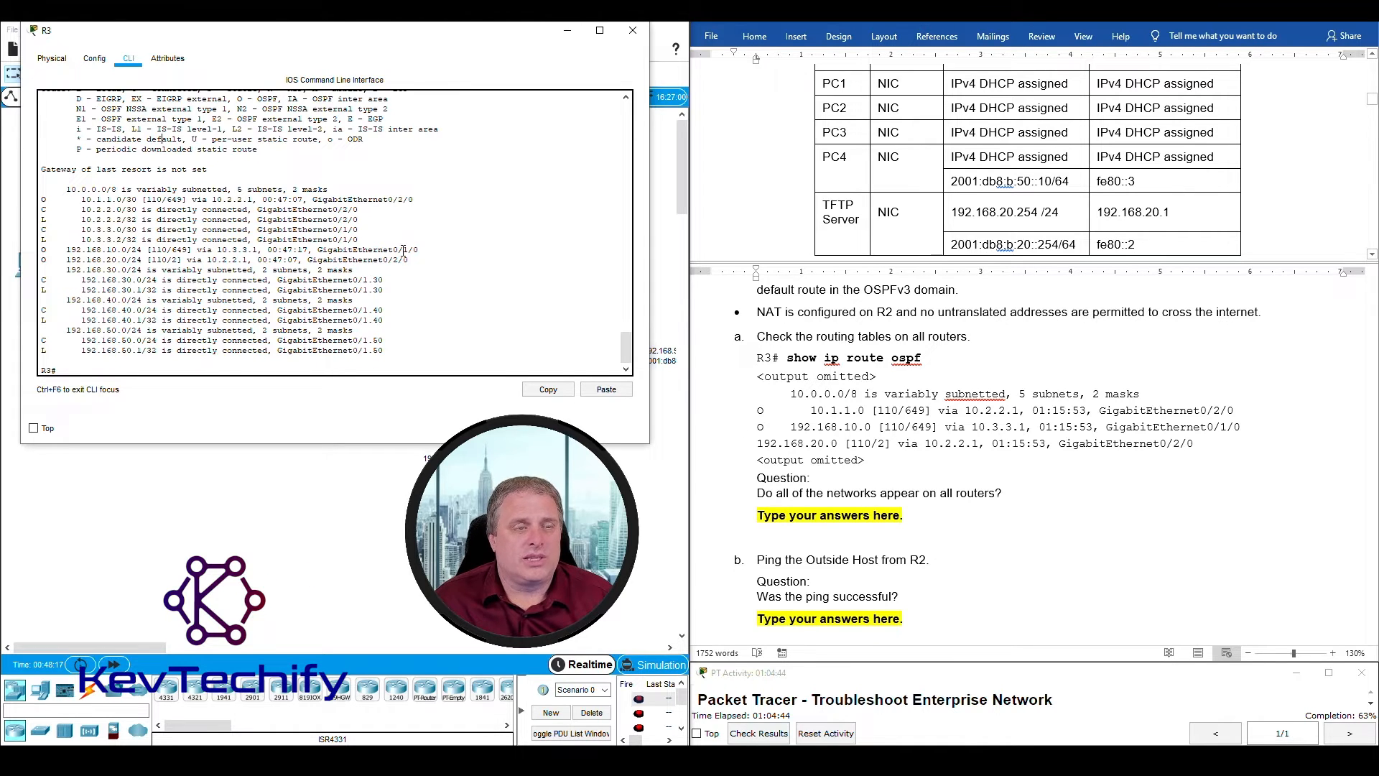
Step: Answer step a: all networks are in the routing tables, but the default route is not propagating to R1 and R3, so only R2 has outside connectivity
left_click(832, 520)
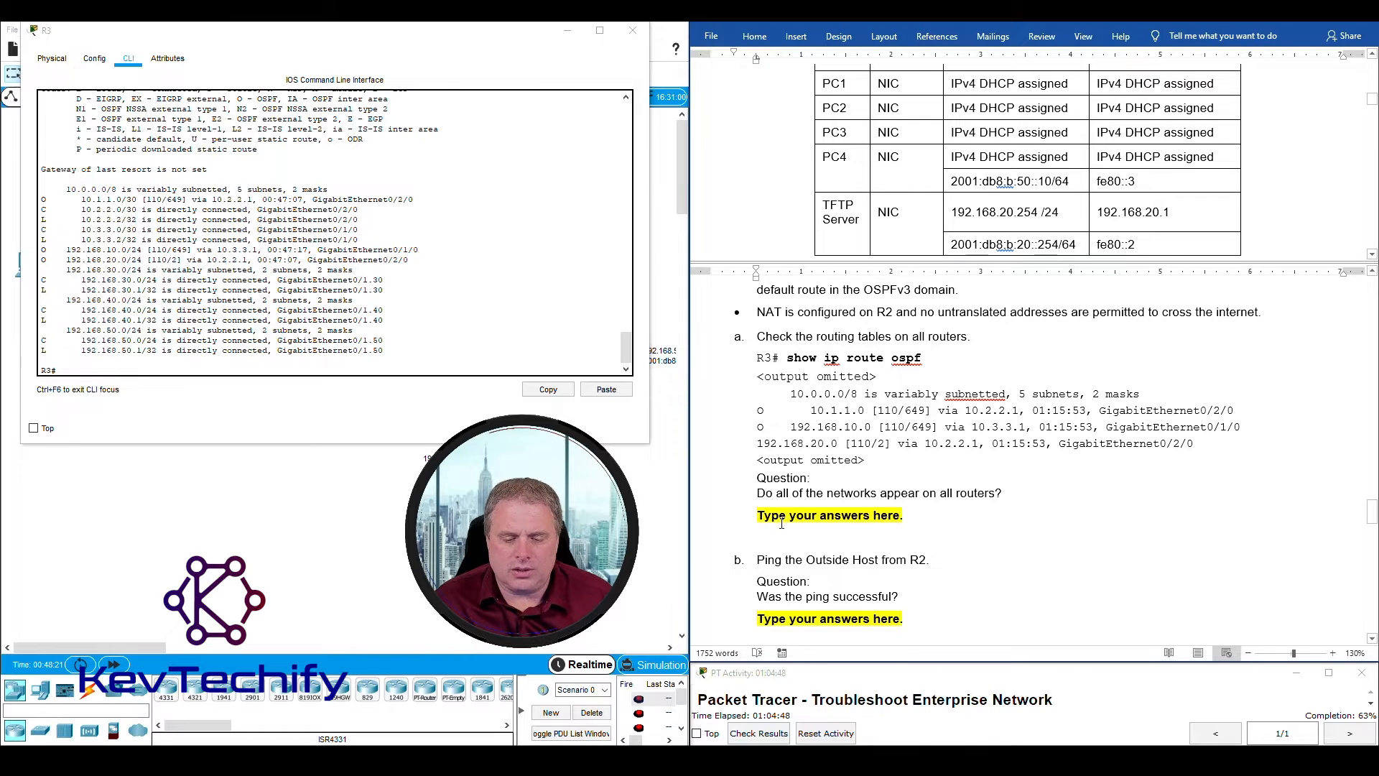
left_click_drag(760, 516, 919, 515)
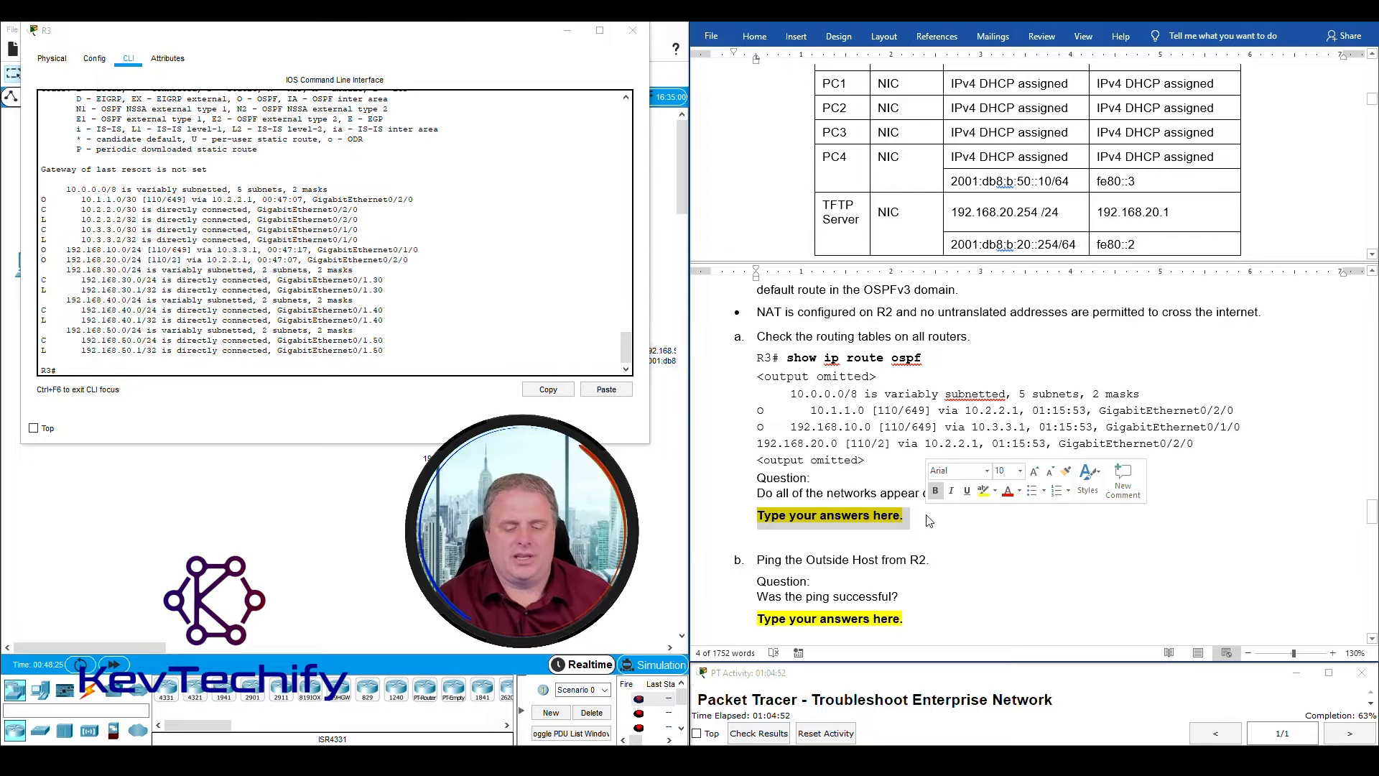
type("All o")
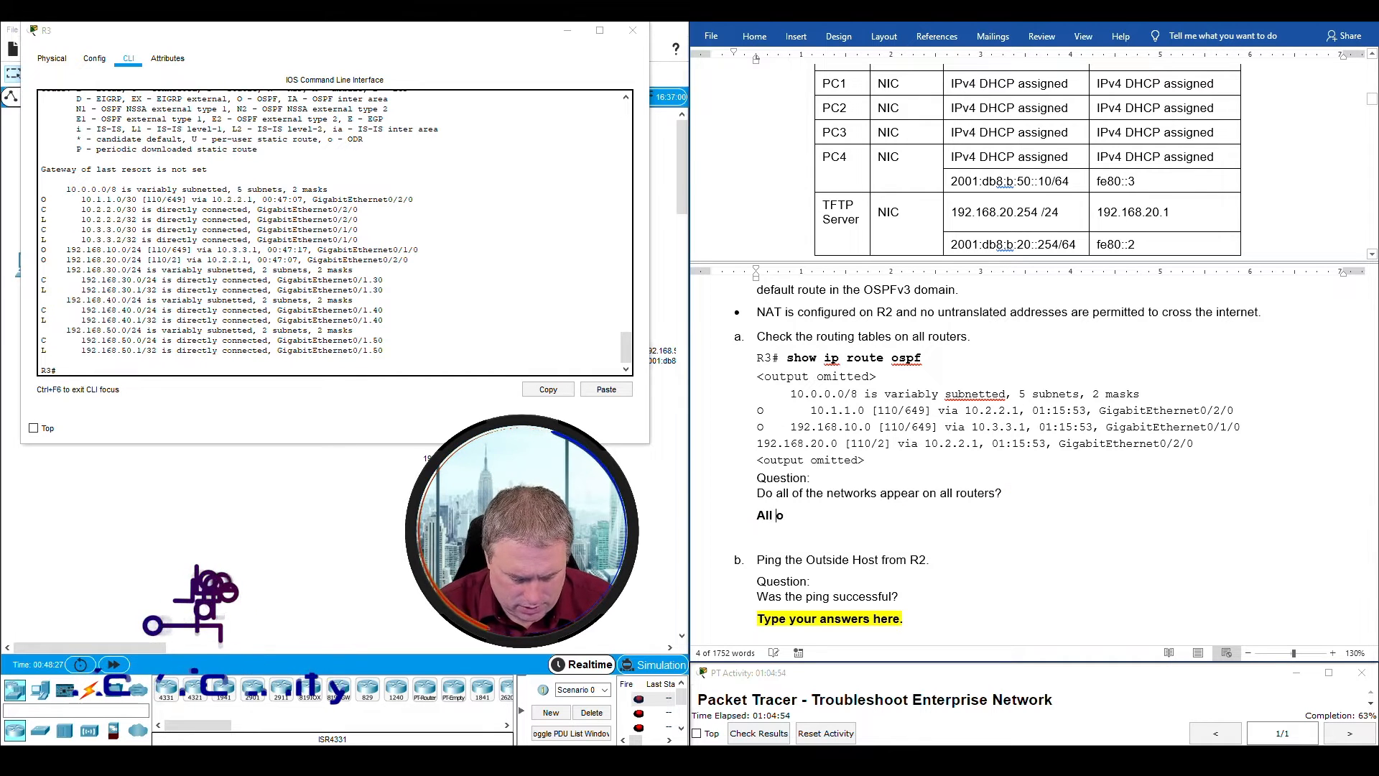
type("f the ne")
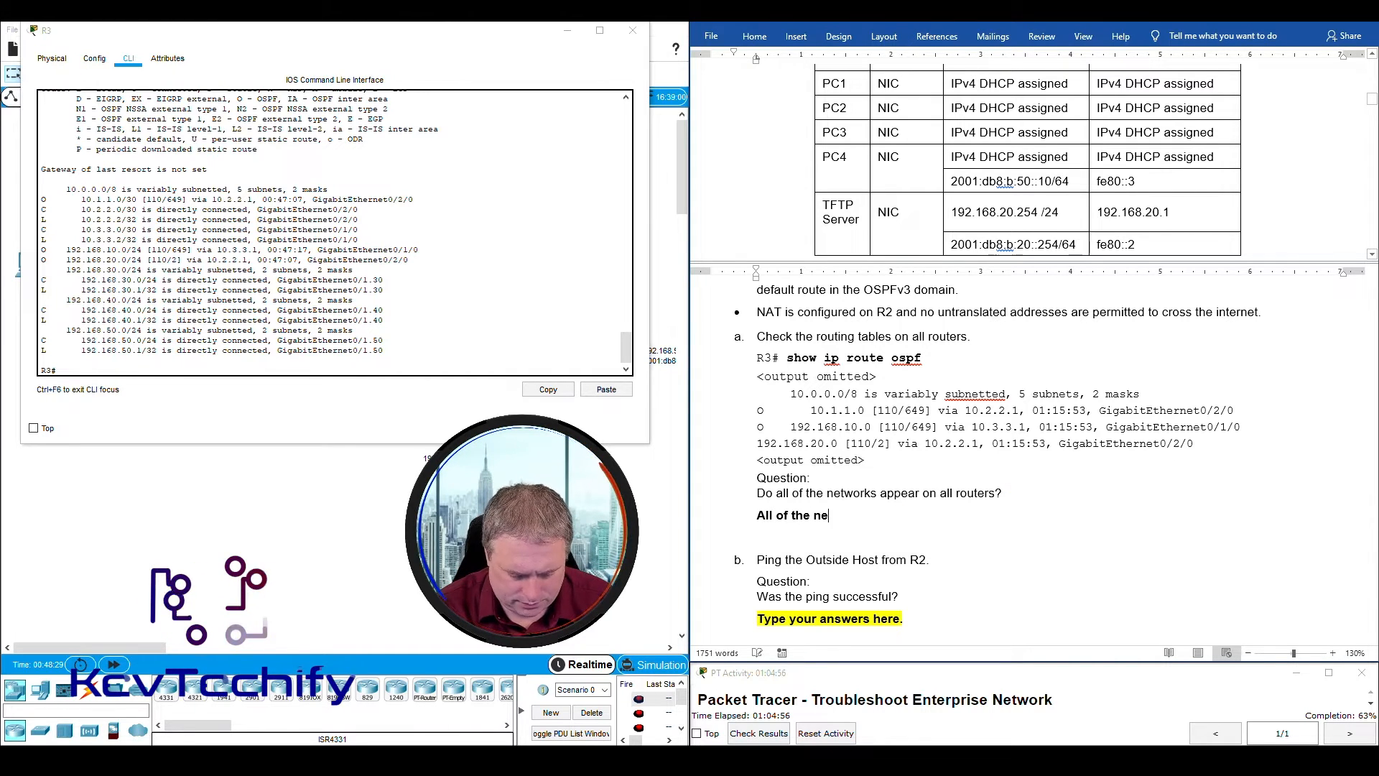
type("tworks")
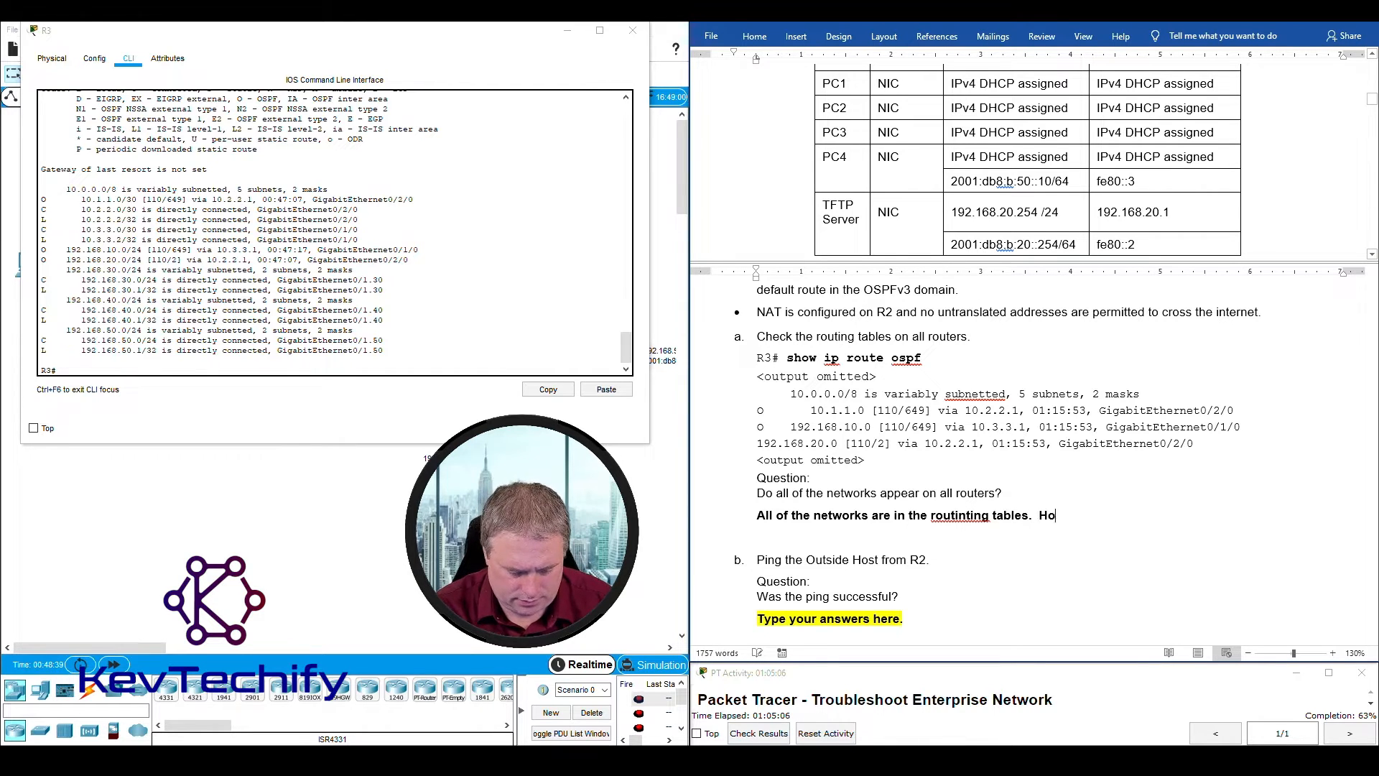
type("t")
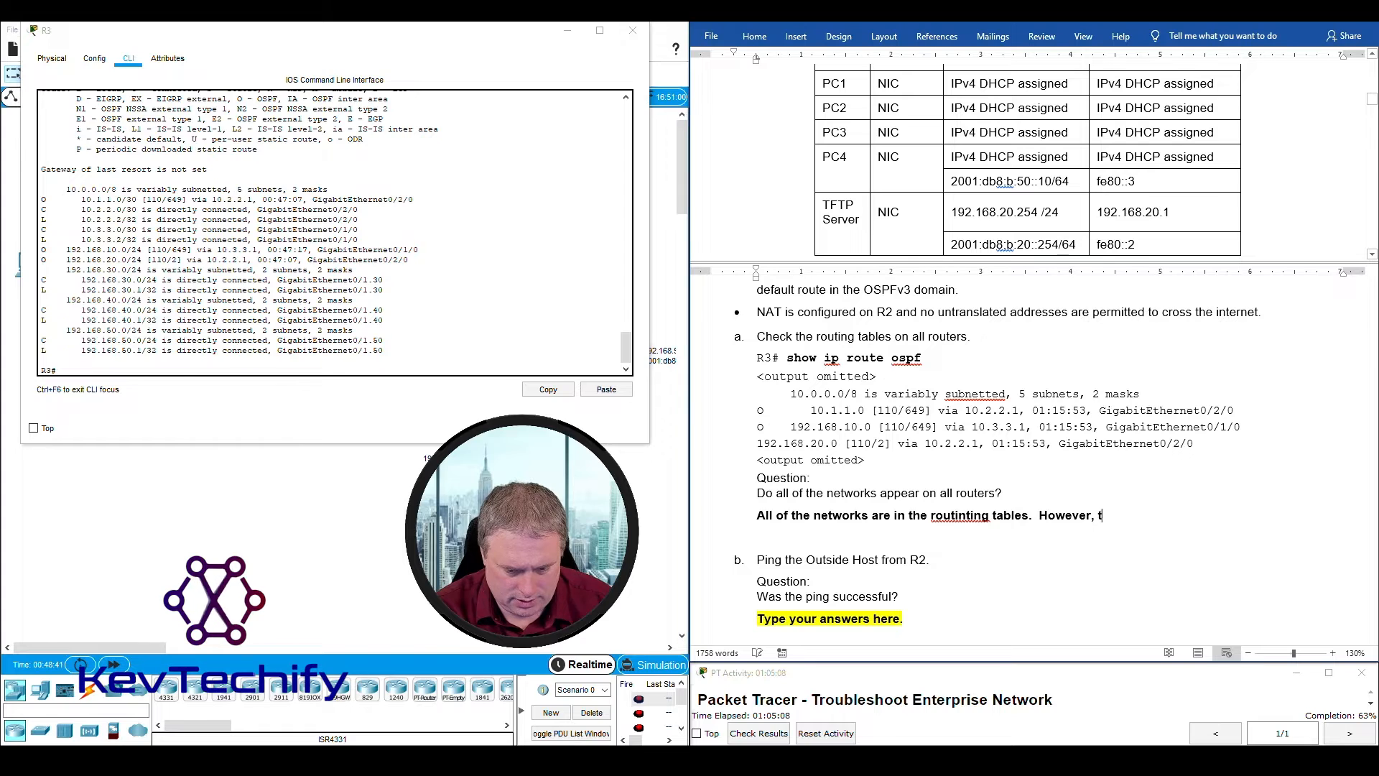
type("he default route is not progogates")
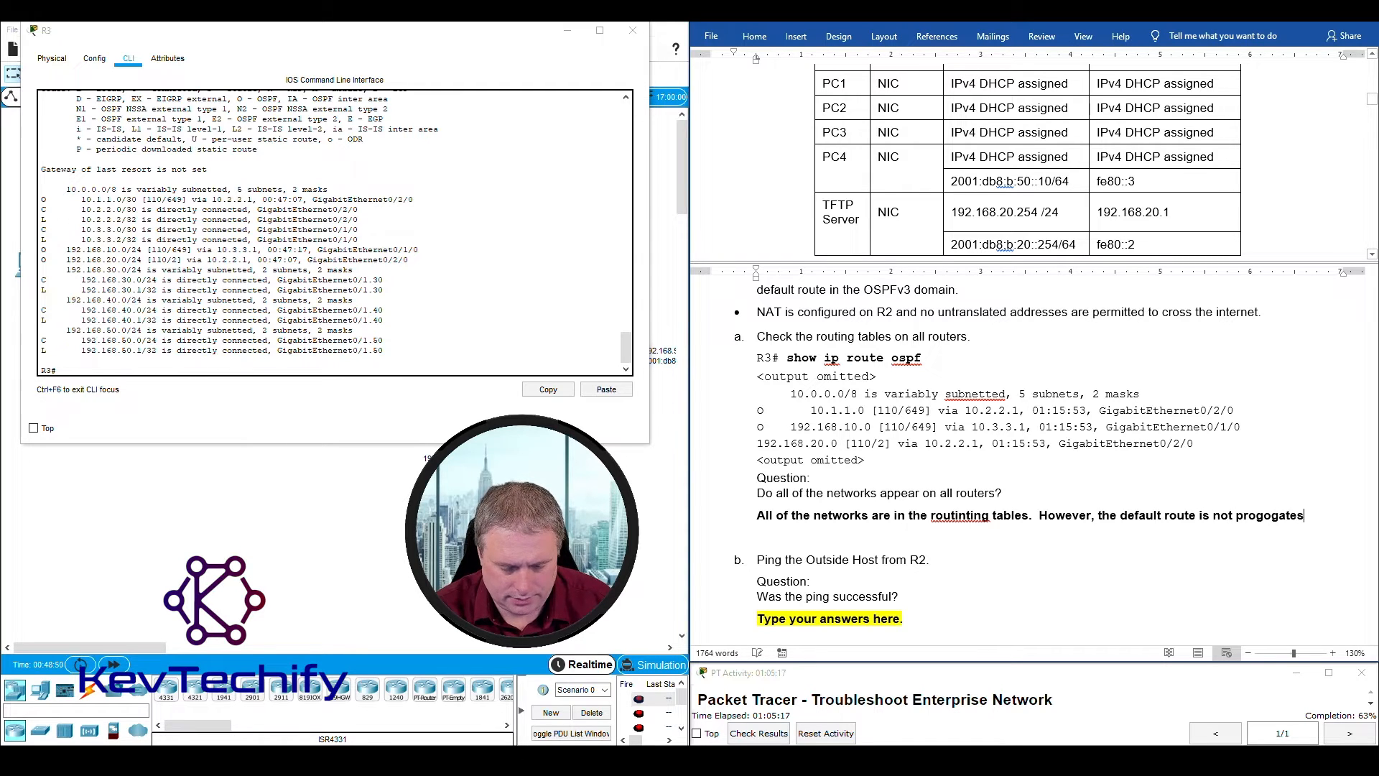
key("BackSpace")
type("d")
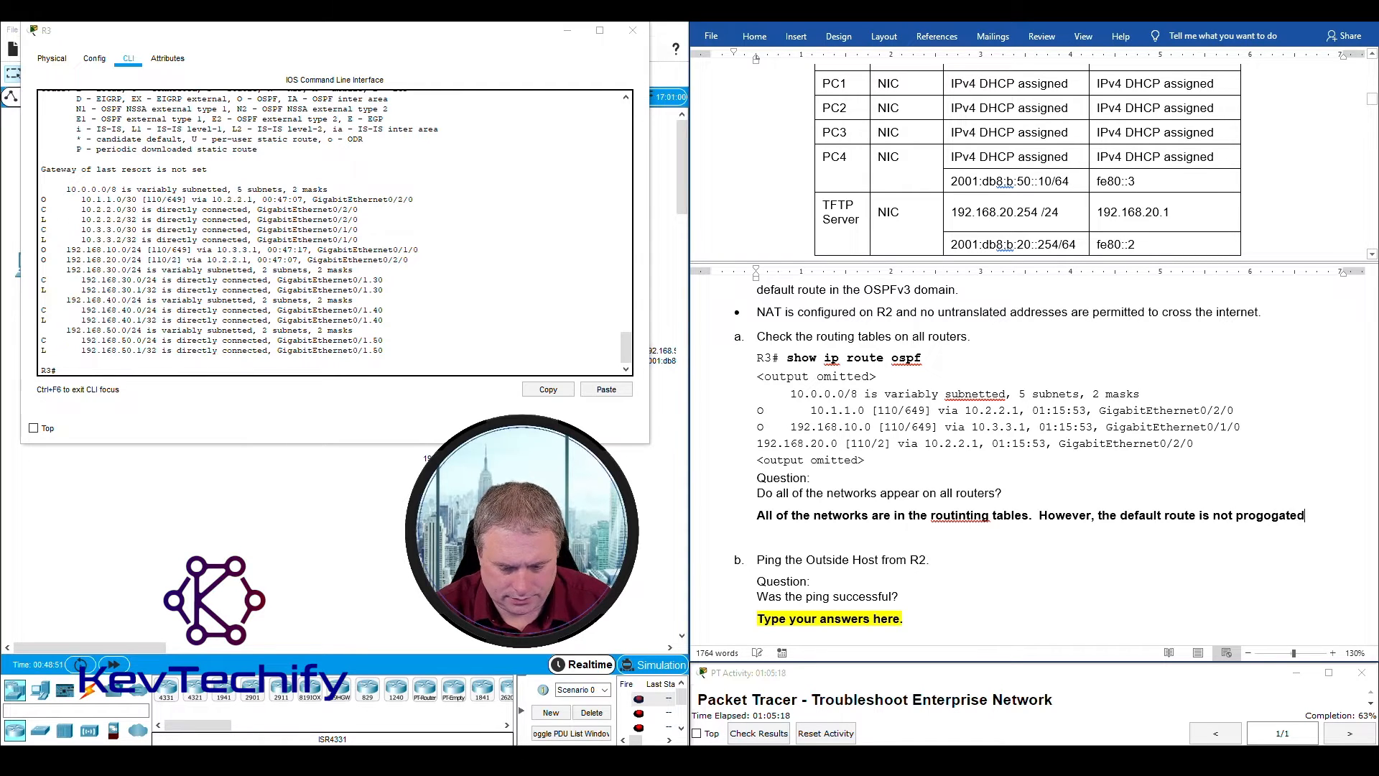
key("BackSpace")
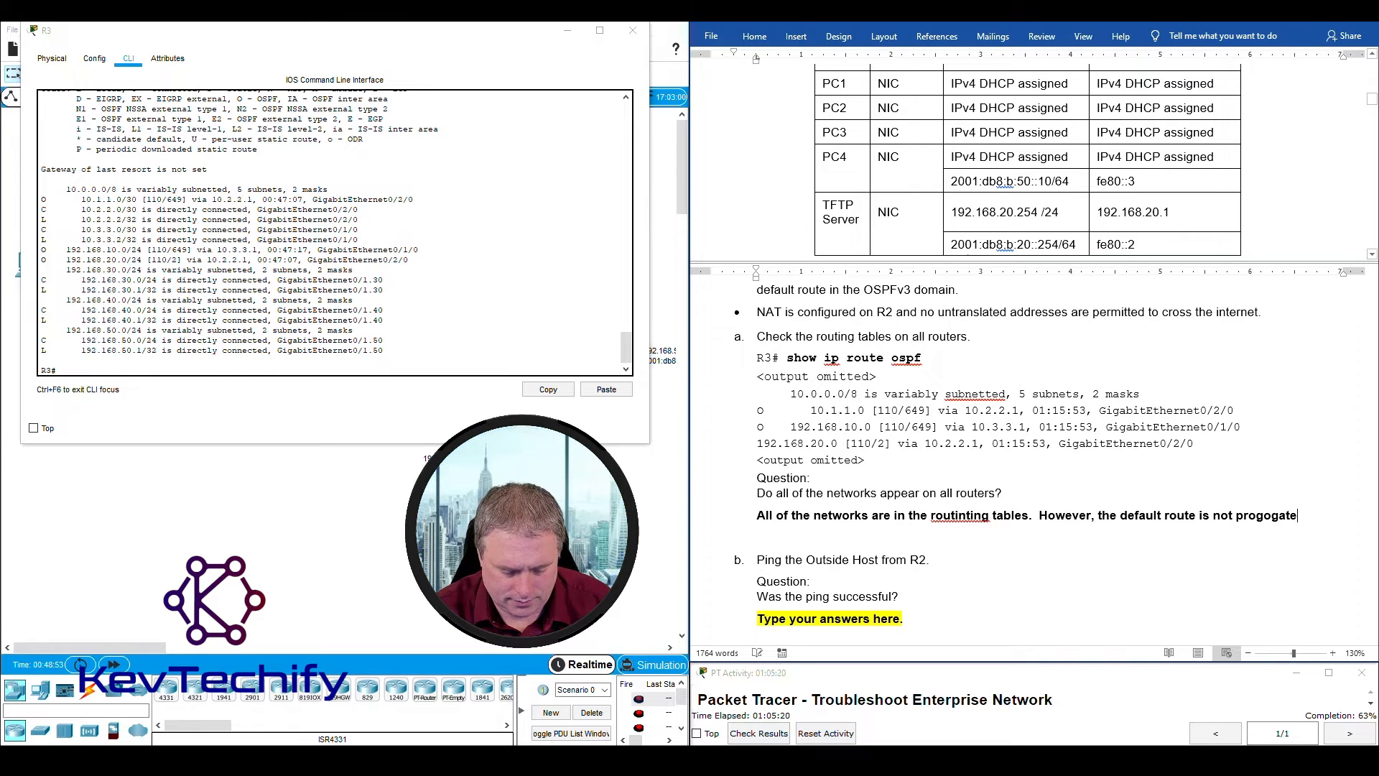
type("ing to ")
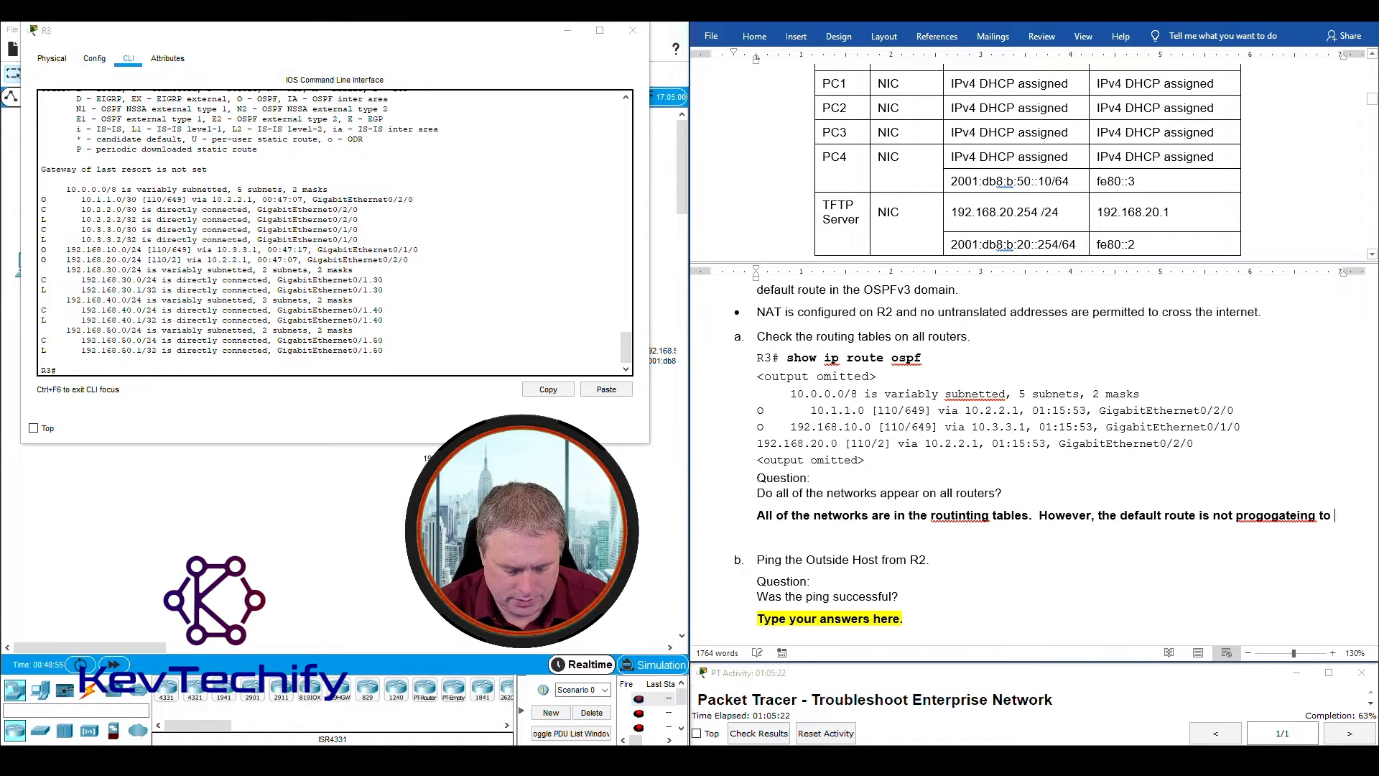
type("R1 and R3, ")
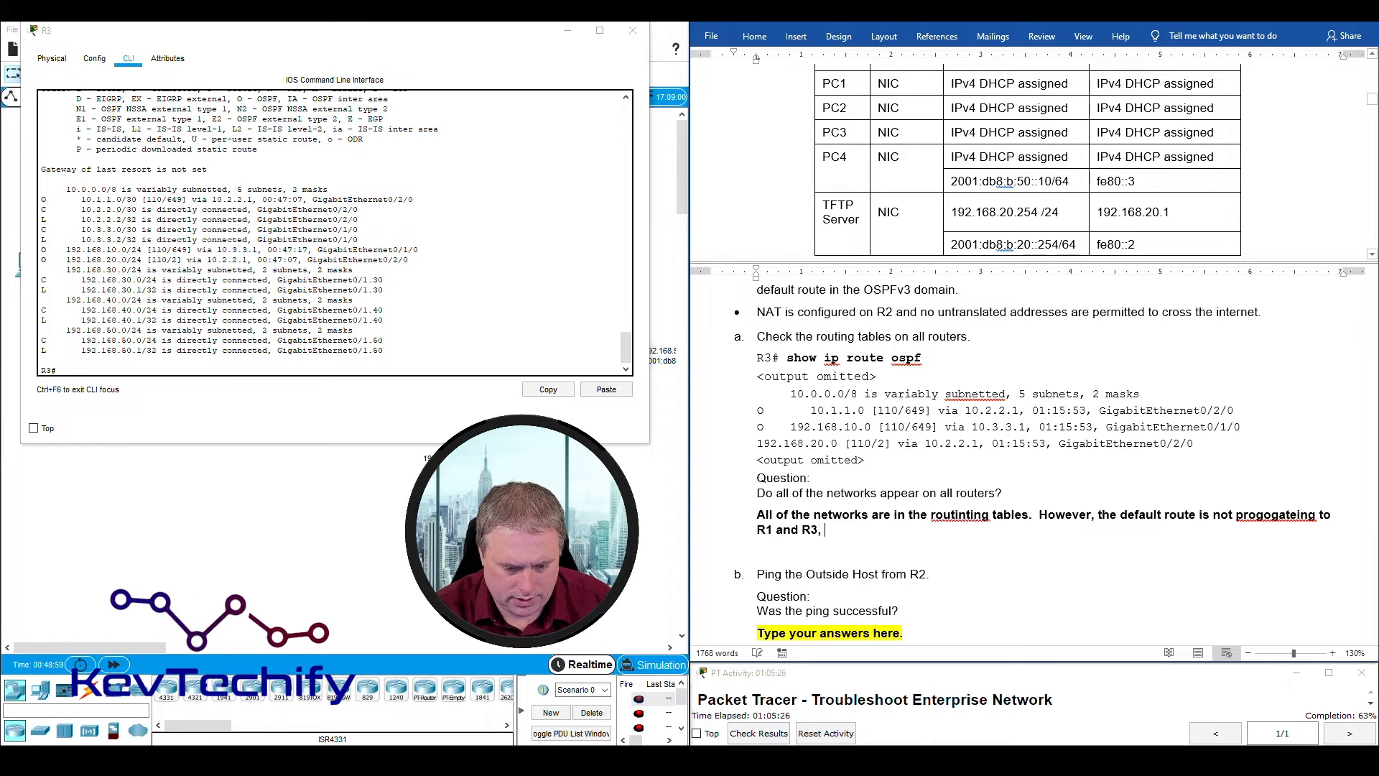
type("so there")
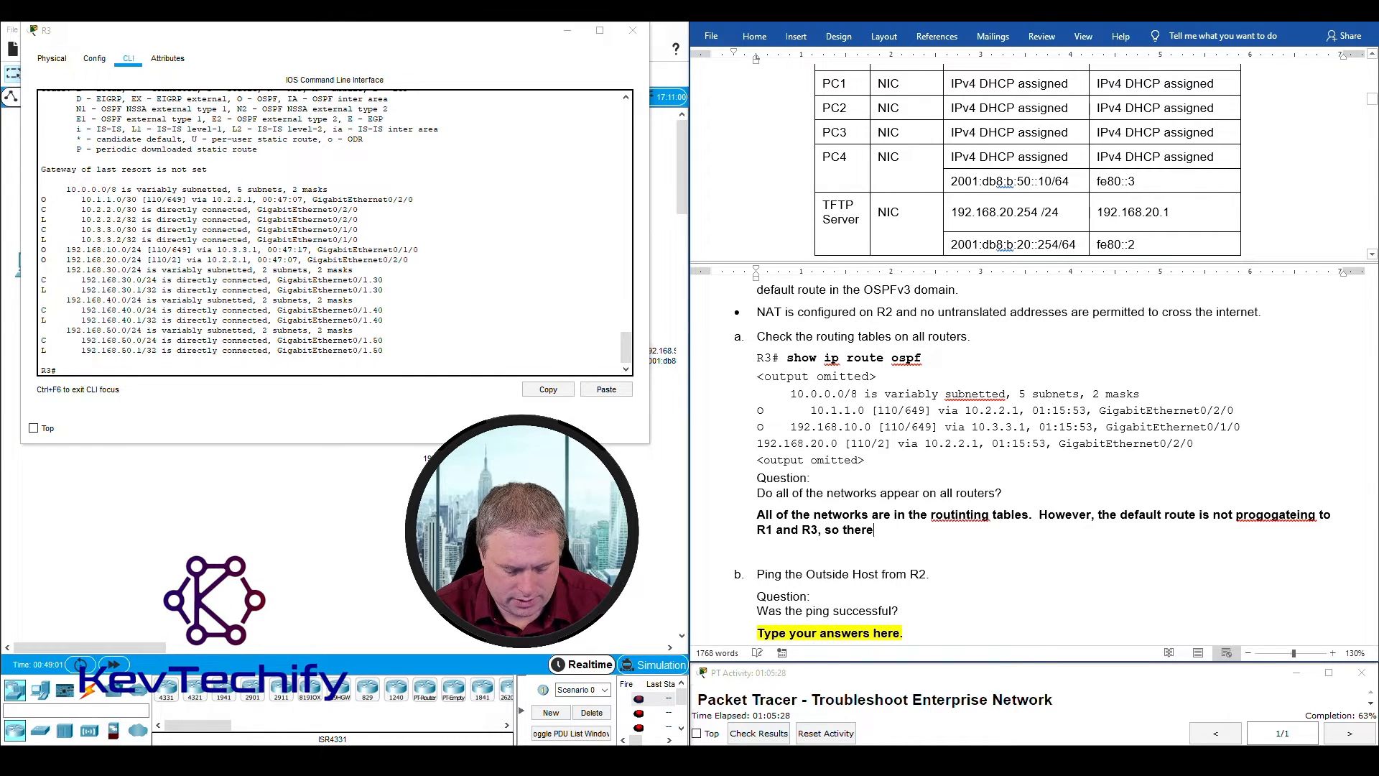
type(" is onl")
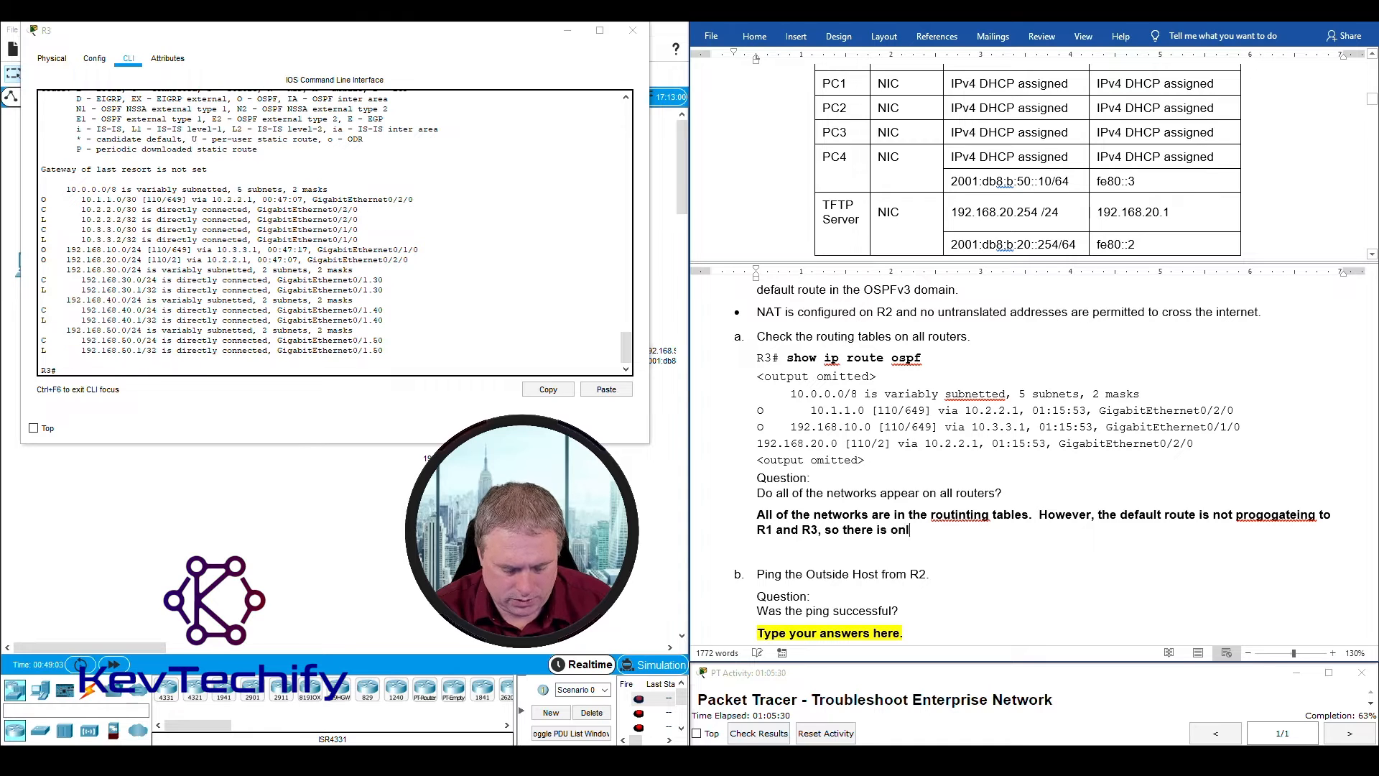
type("y connectivity to the outs")
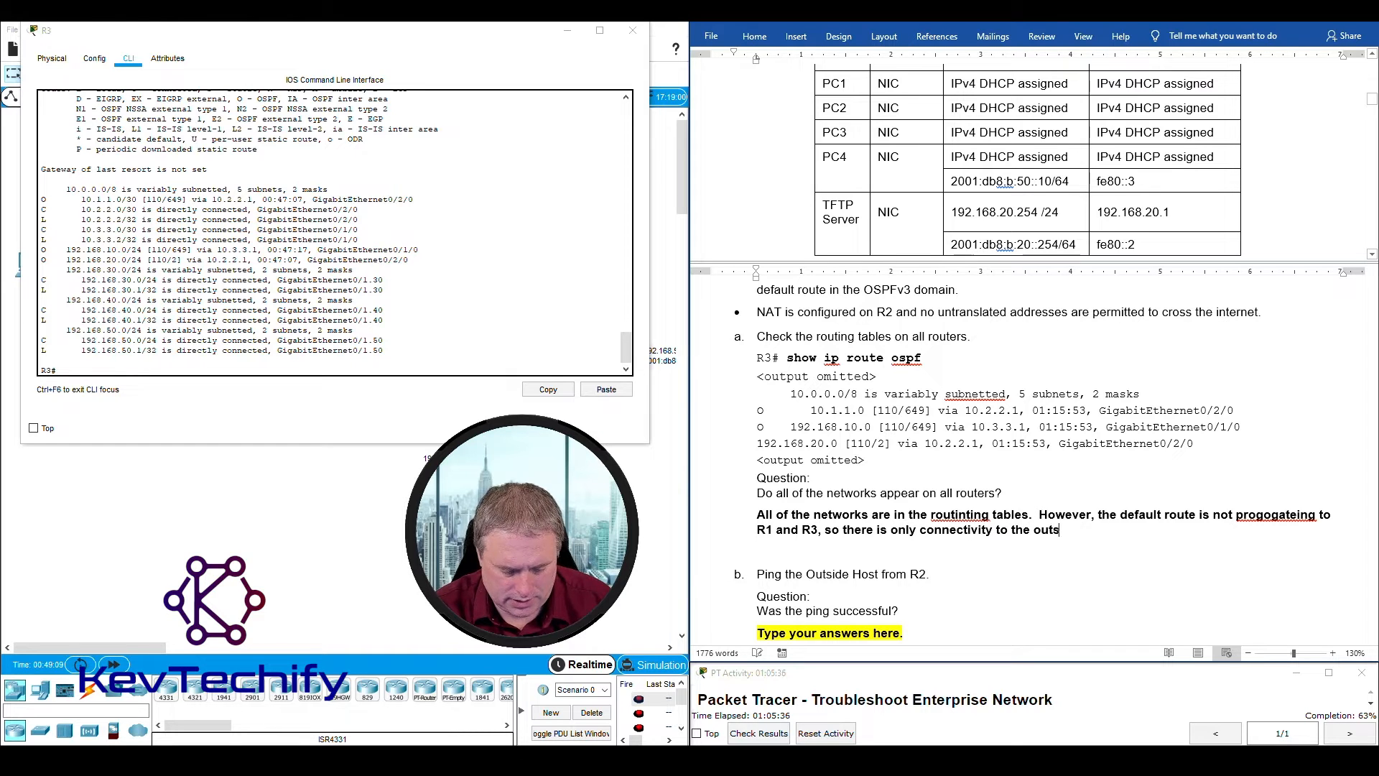
type("ide fro")
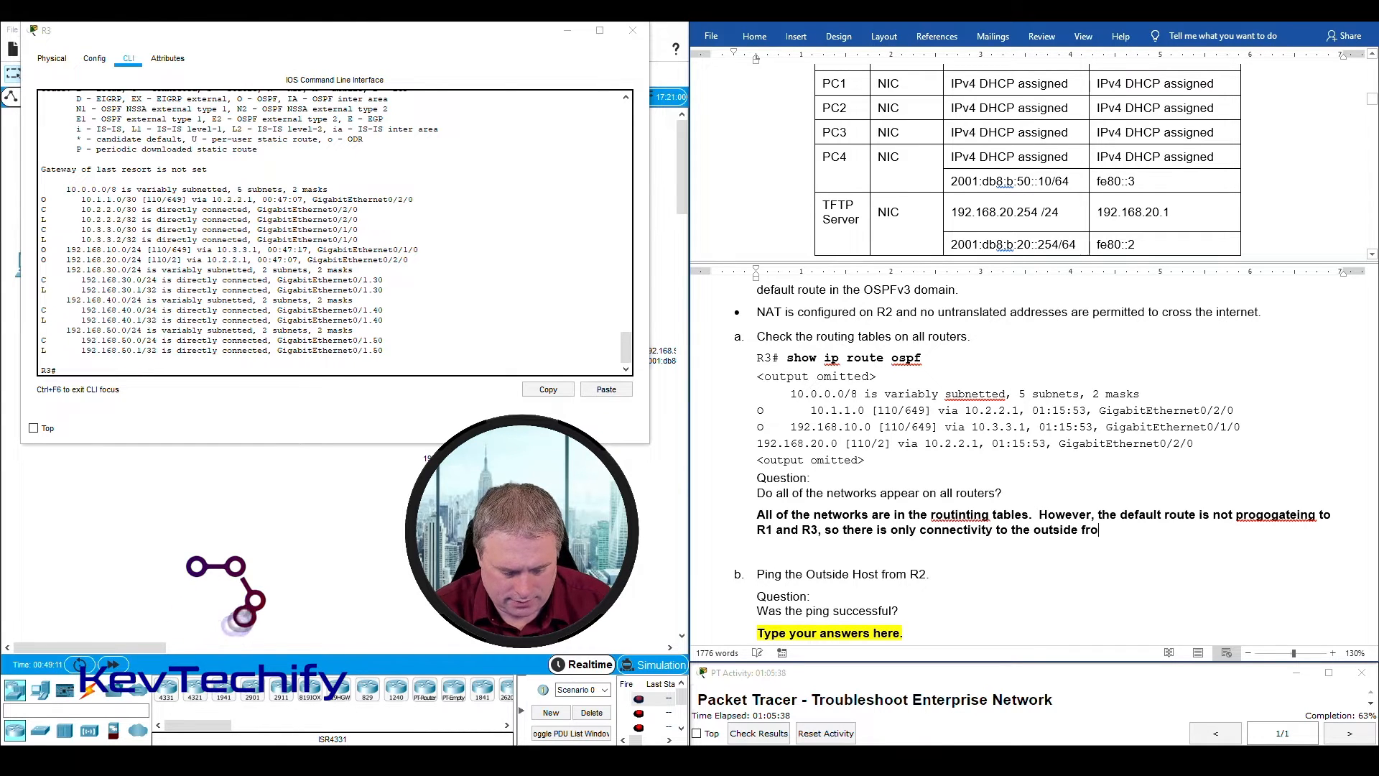
type("m R2.")
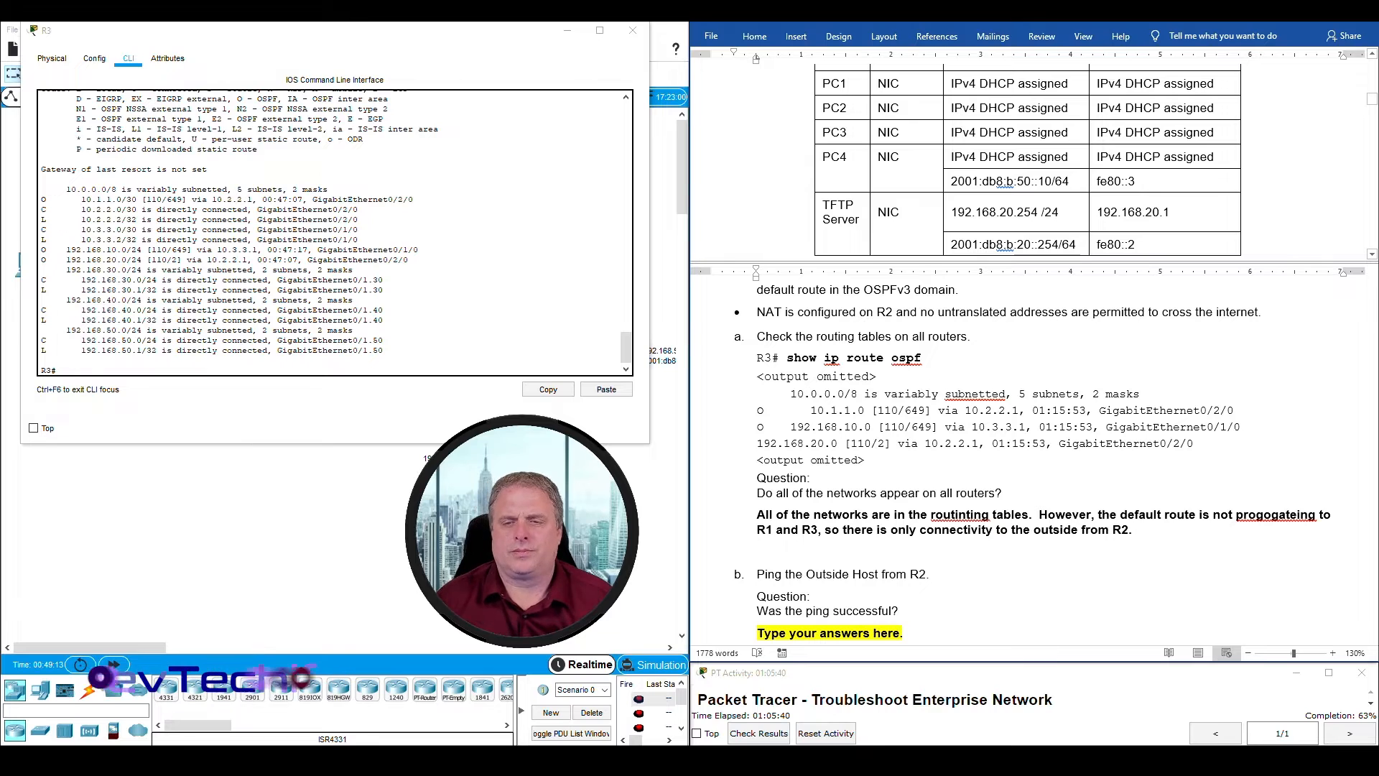
Step: Correct "routinting" to "routing" in the step a answer and replace "progogateing" with the suggested spelling "prorogating"
right_click(959, 514)
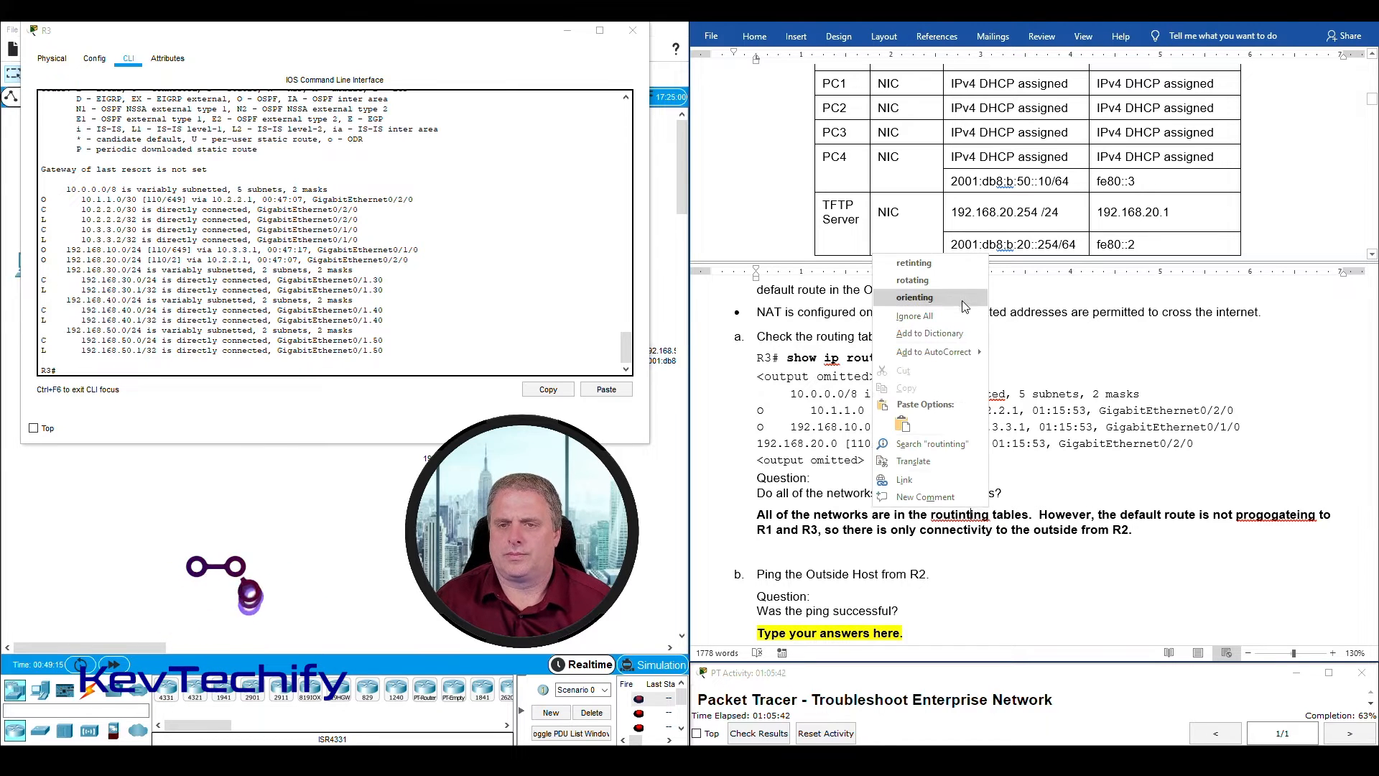
left_click(971, 514)
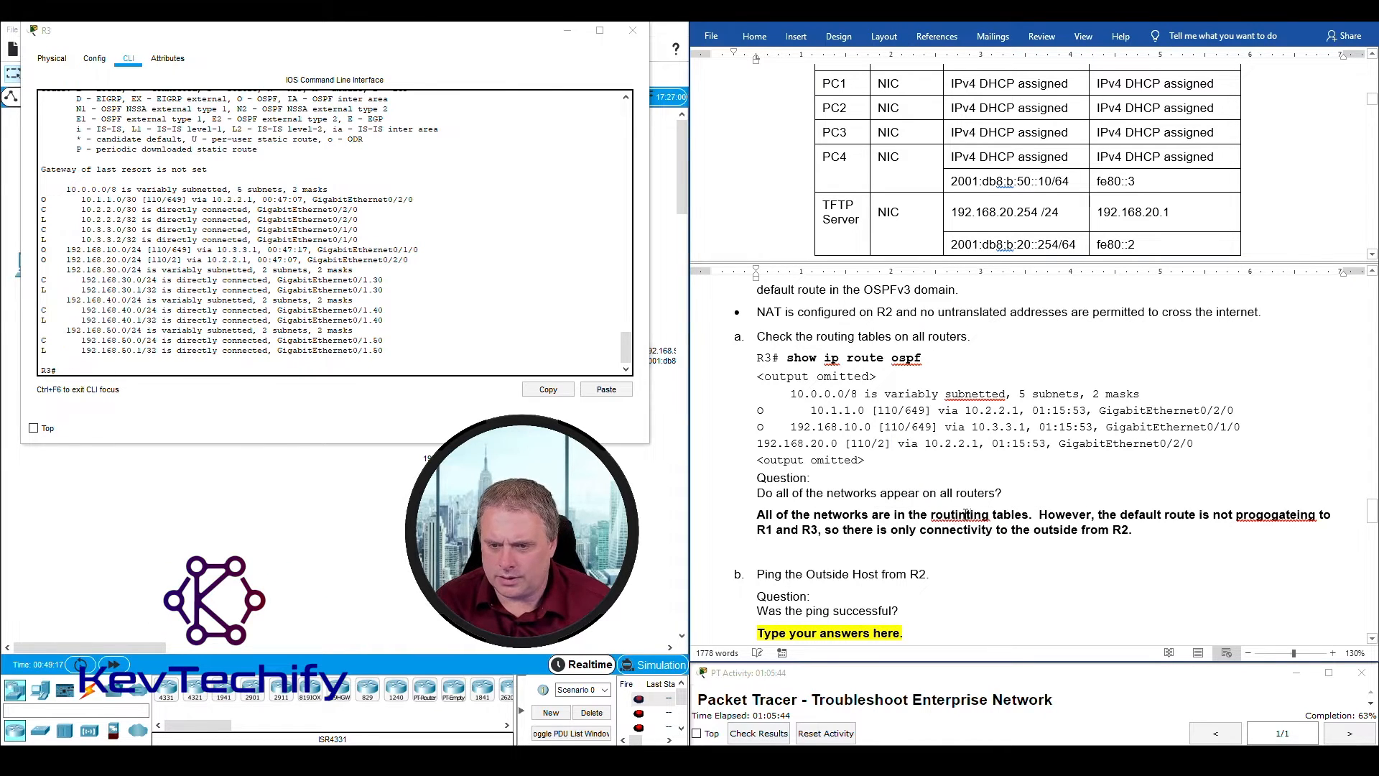
key("BackSpace")
key("BackSpace")
key("BackSpace")
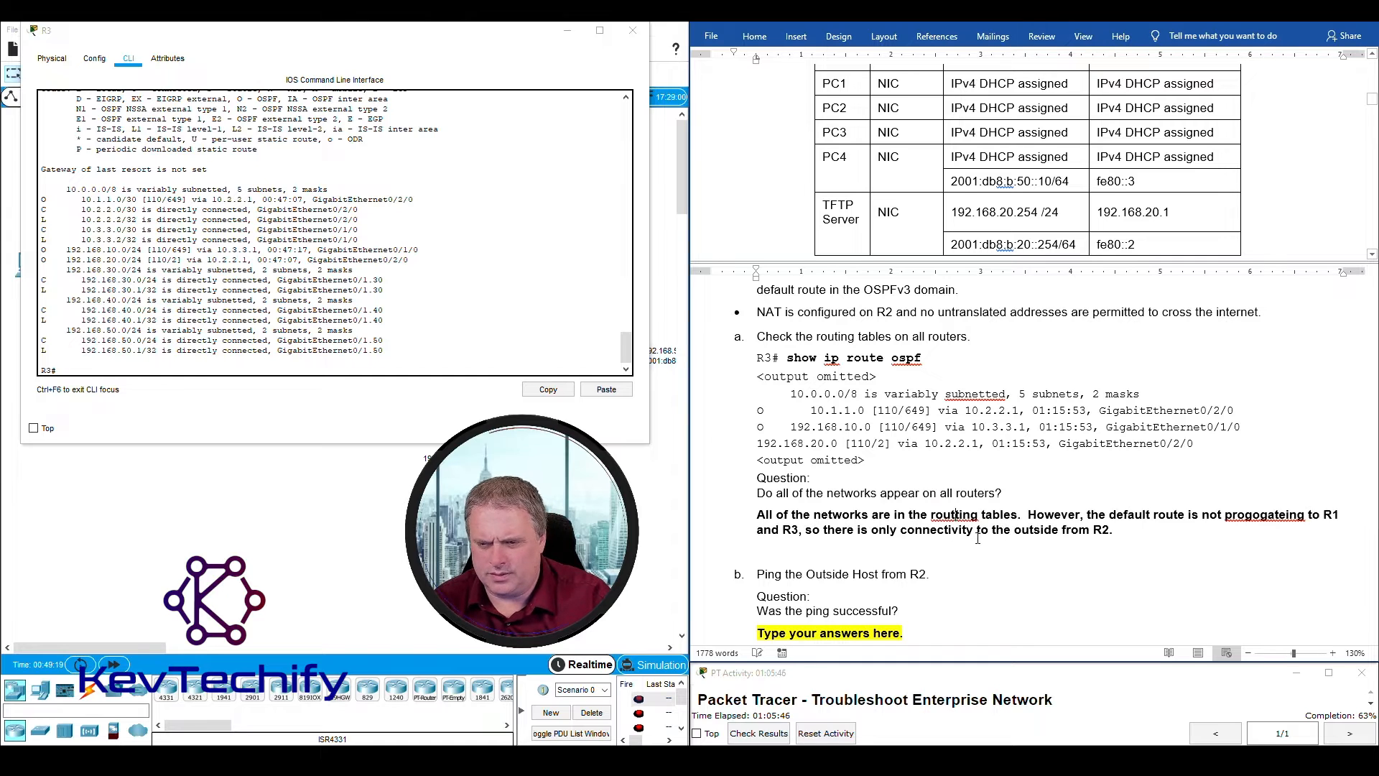
right_click(1266, 514)
left_click(1214, 532)
scroll(1032, 526, "down", 3)
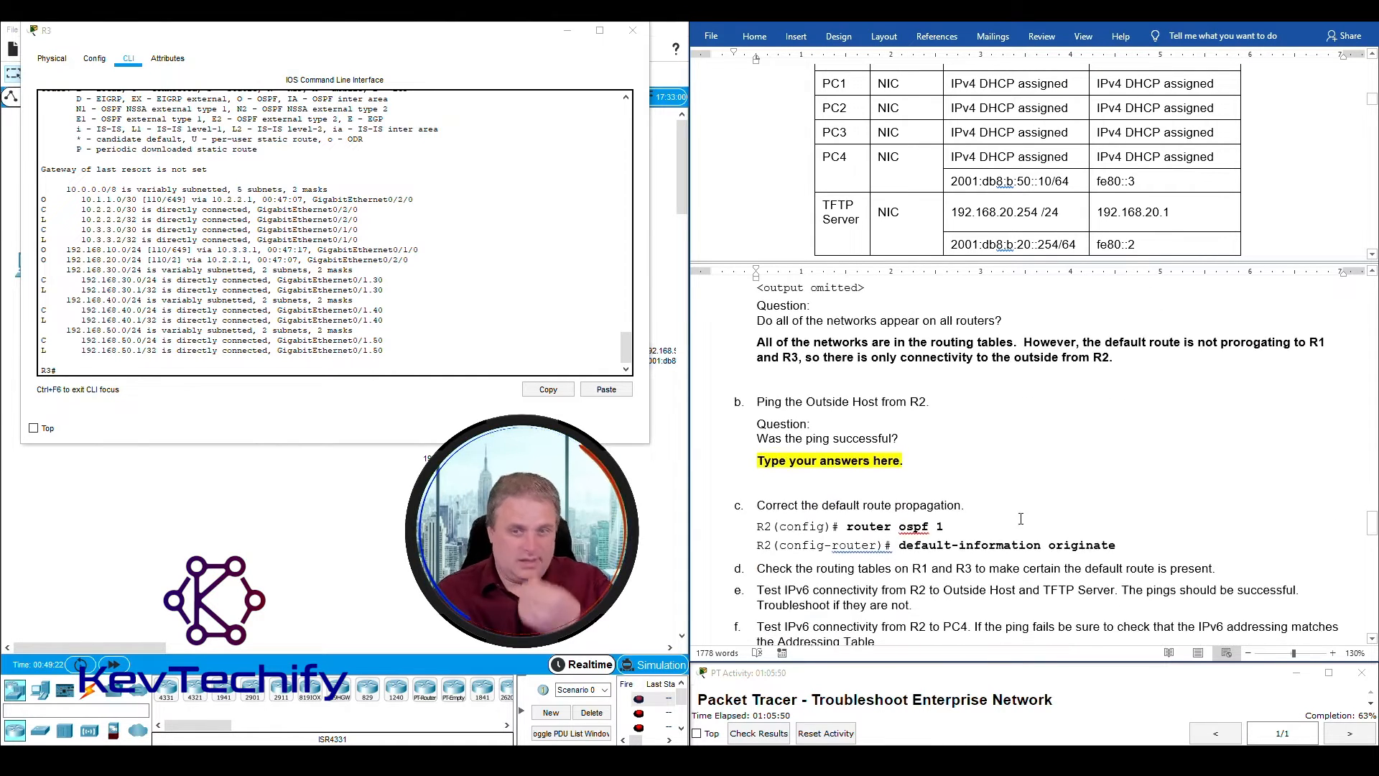
Step: Ping the Outside Host at 64.100.100.10 from R2, then repeat the ping
left_click_drag(752, 406, 934, 404)
left_click(632, 30)
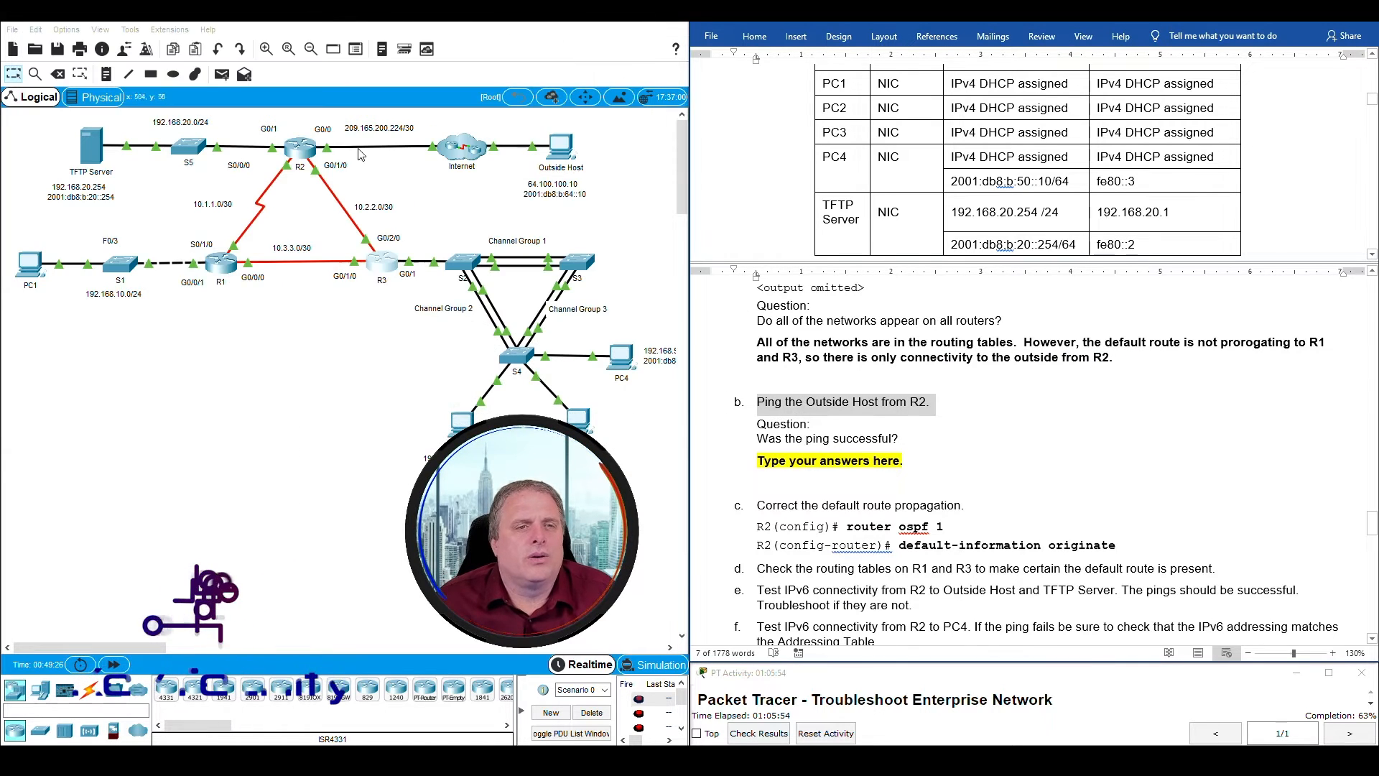
left_click(554, 79)
left_click_drag(538, 35, 1179, 32)
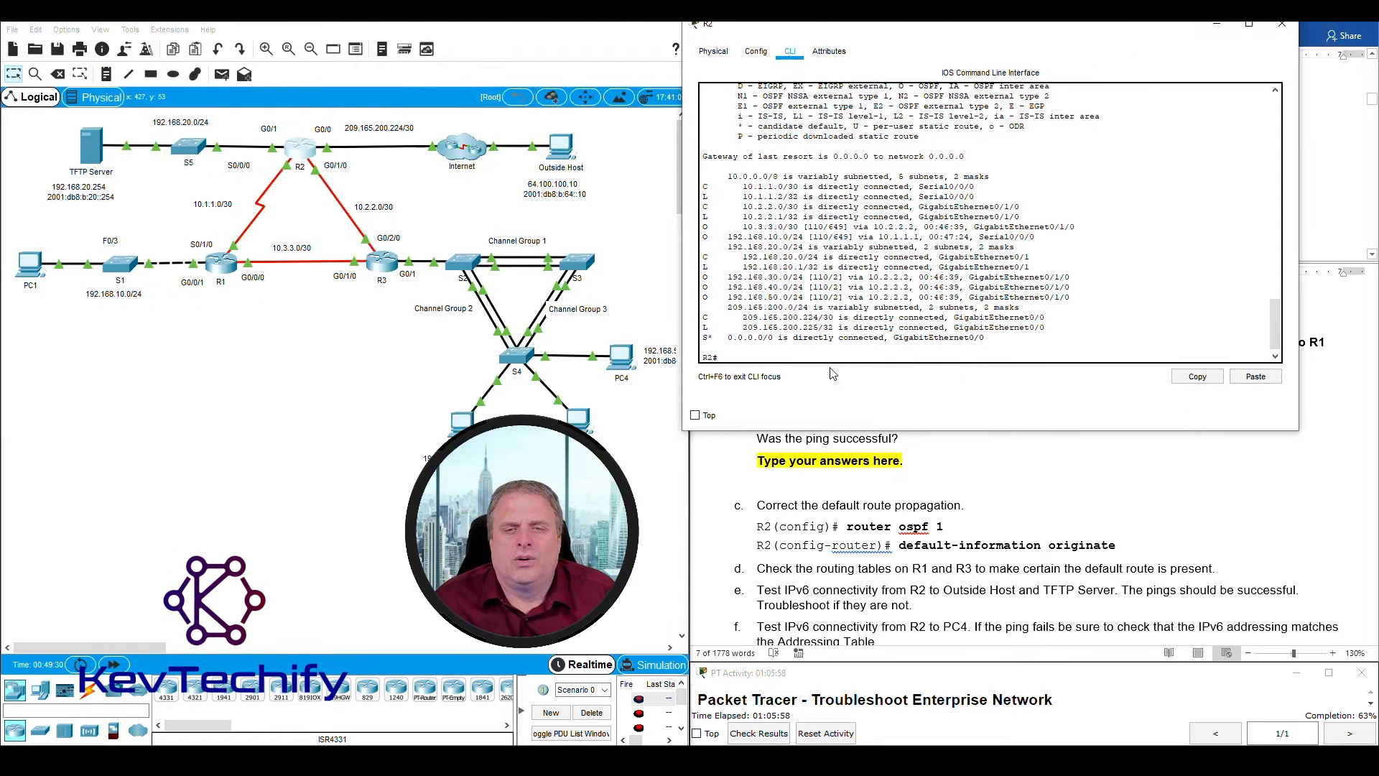
key("Return")
key("Return")
key("Return")
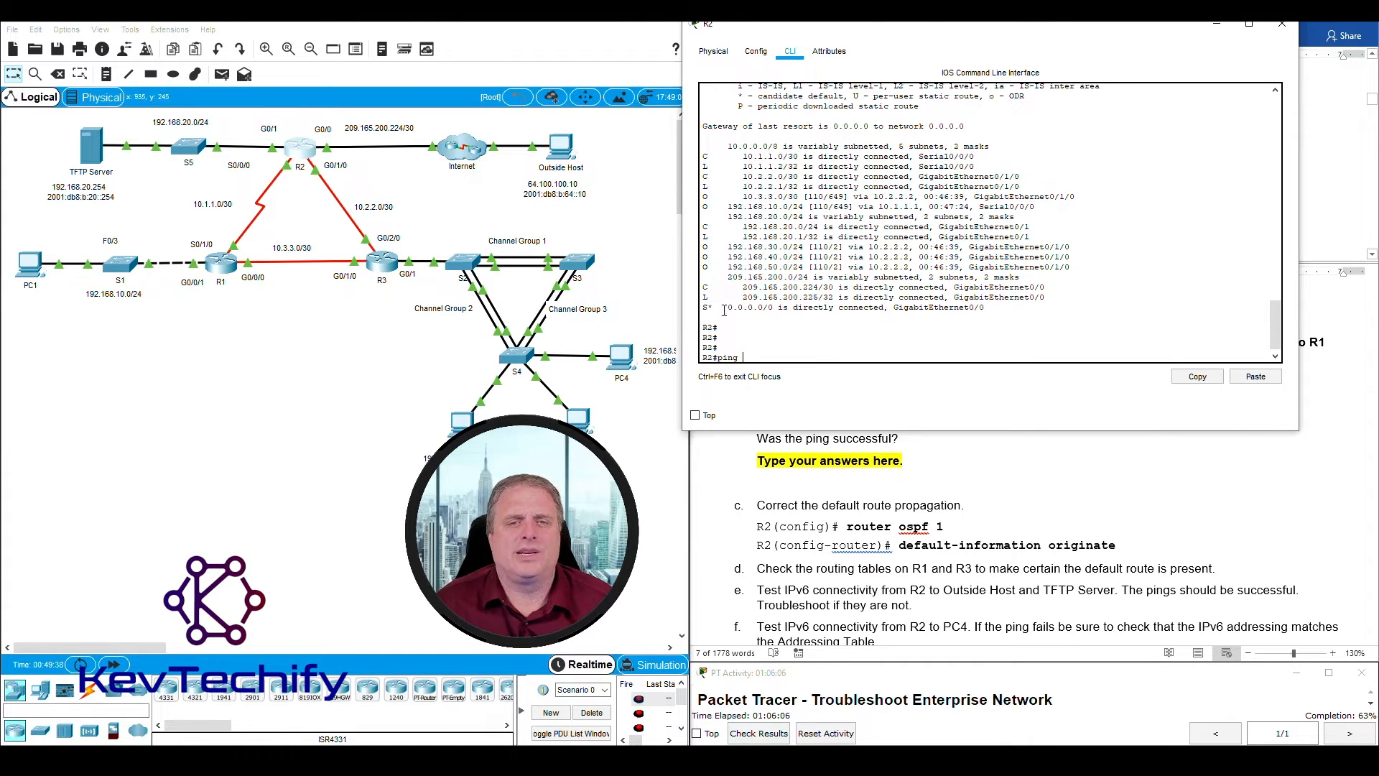
type("ping 64.")
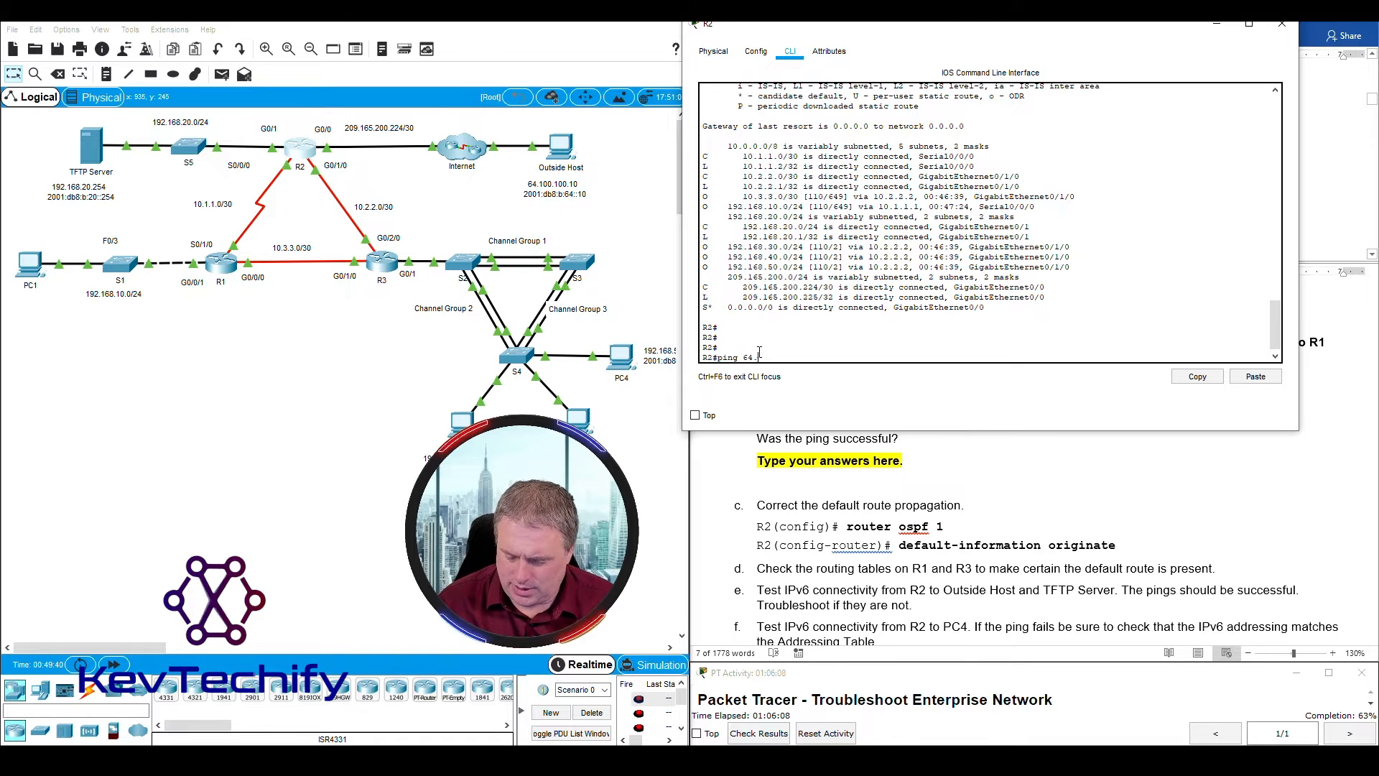
type("100.100.10")
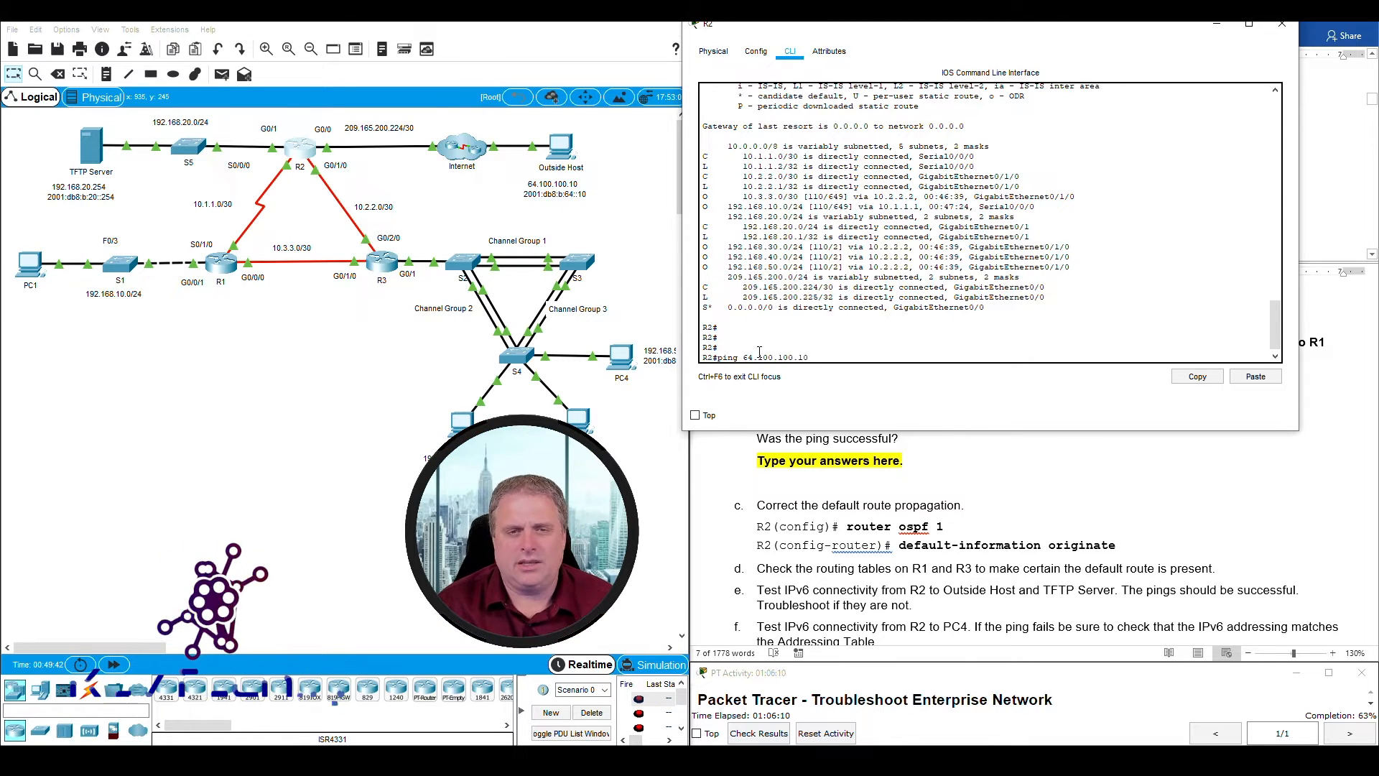
key("Return")
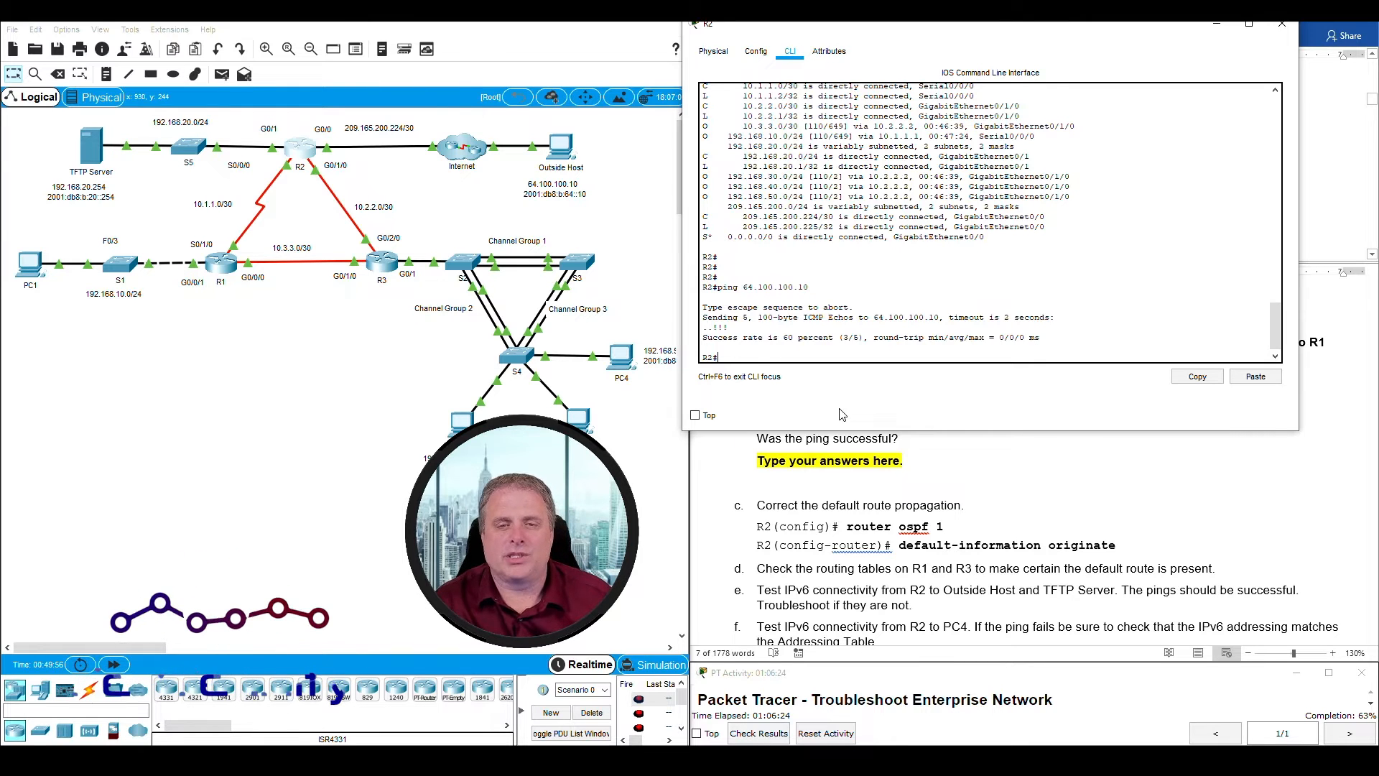
key("Up")
key("Return")
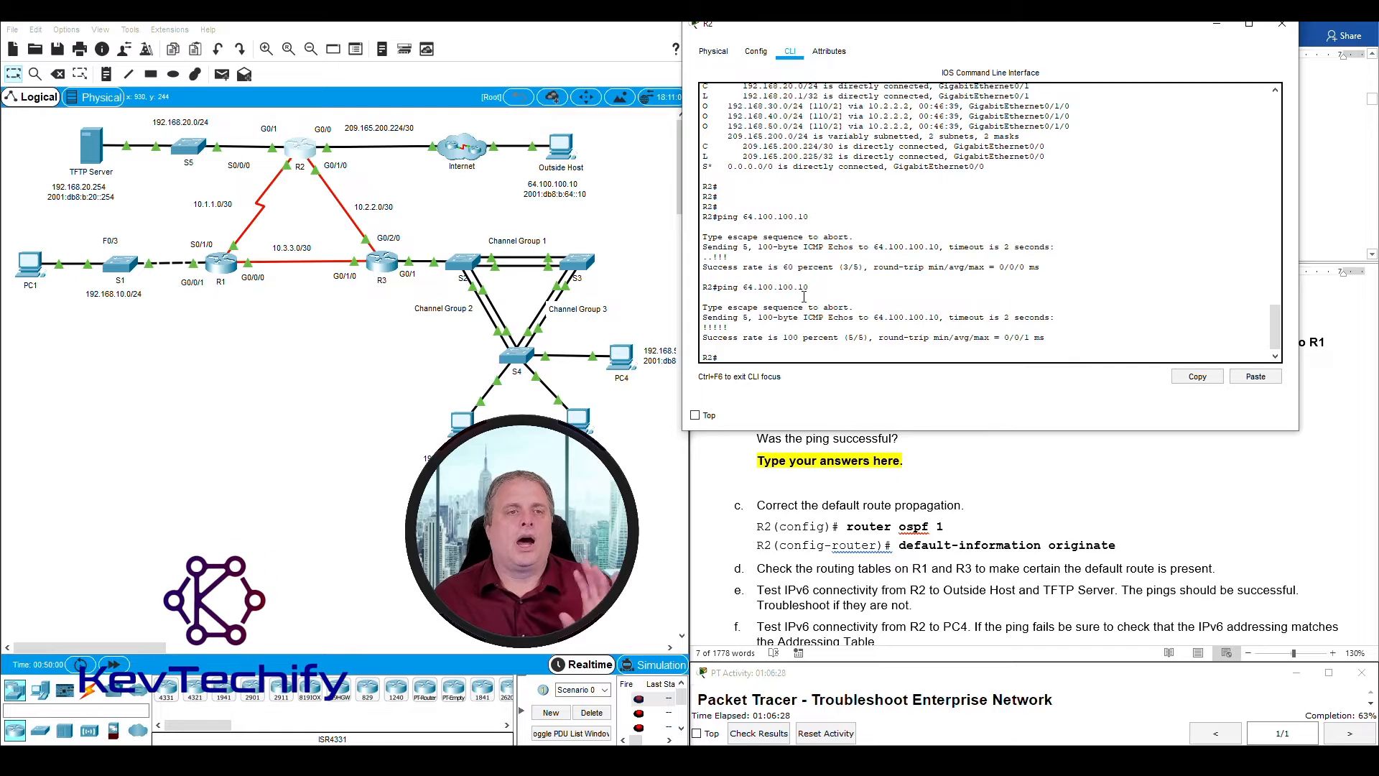
left_click(1216, 26)
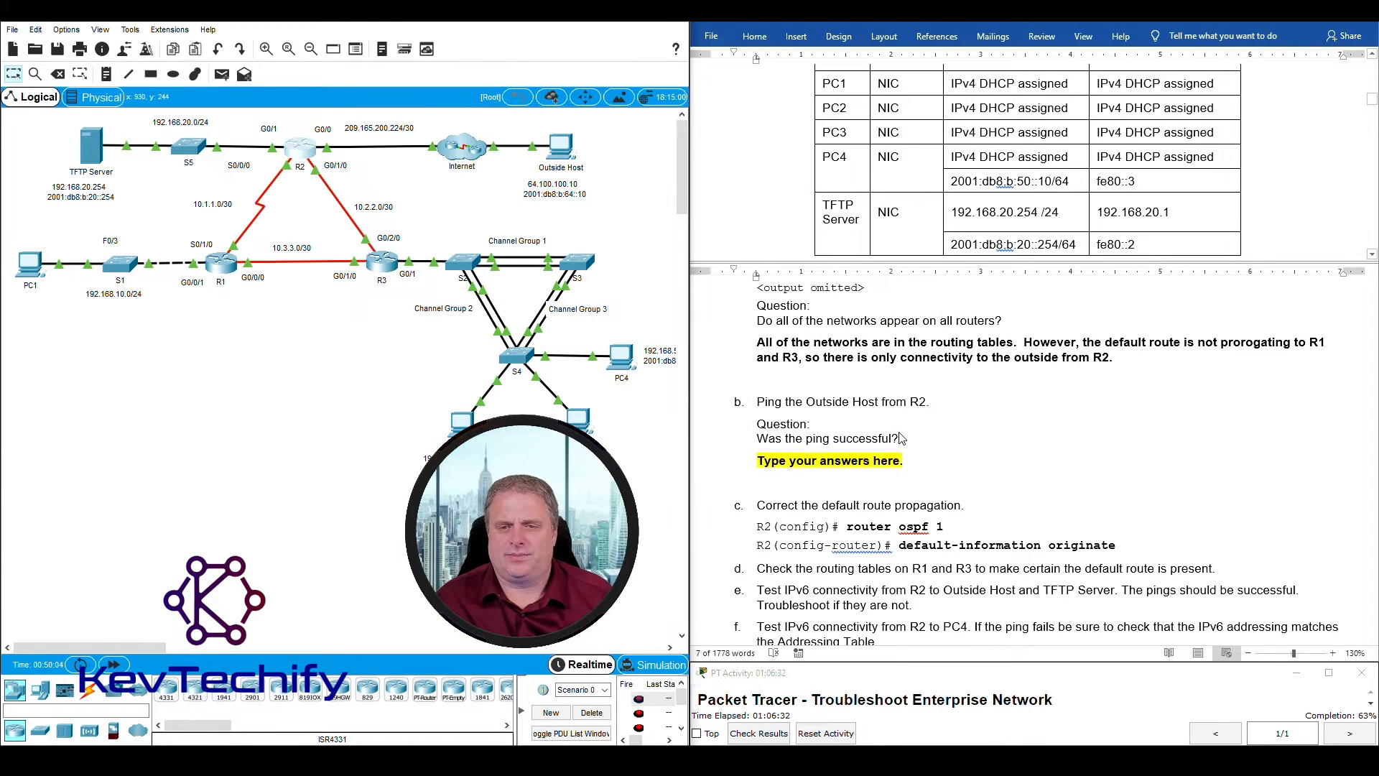
Step: Replace the step b answer placeholder with "Yes it was successful."
left_click(778, 467)
left_click(760, 462)
left_click_drag(759, 462, 900, 467)
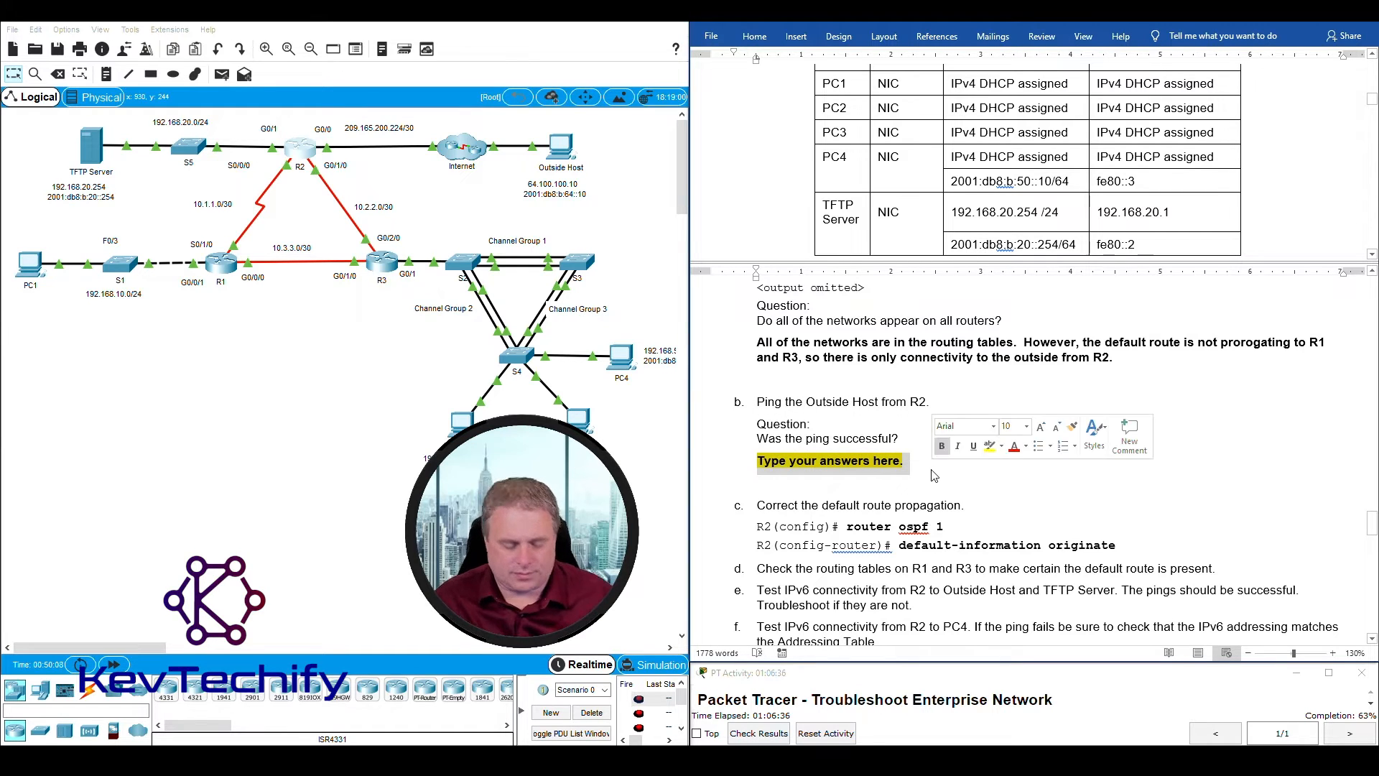
type("Yes.")
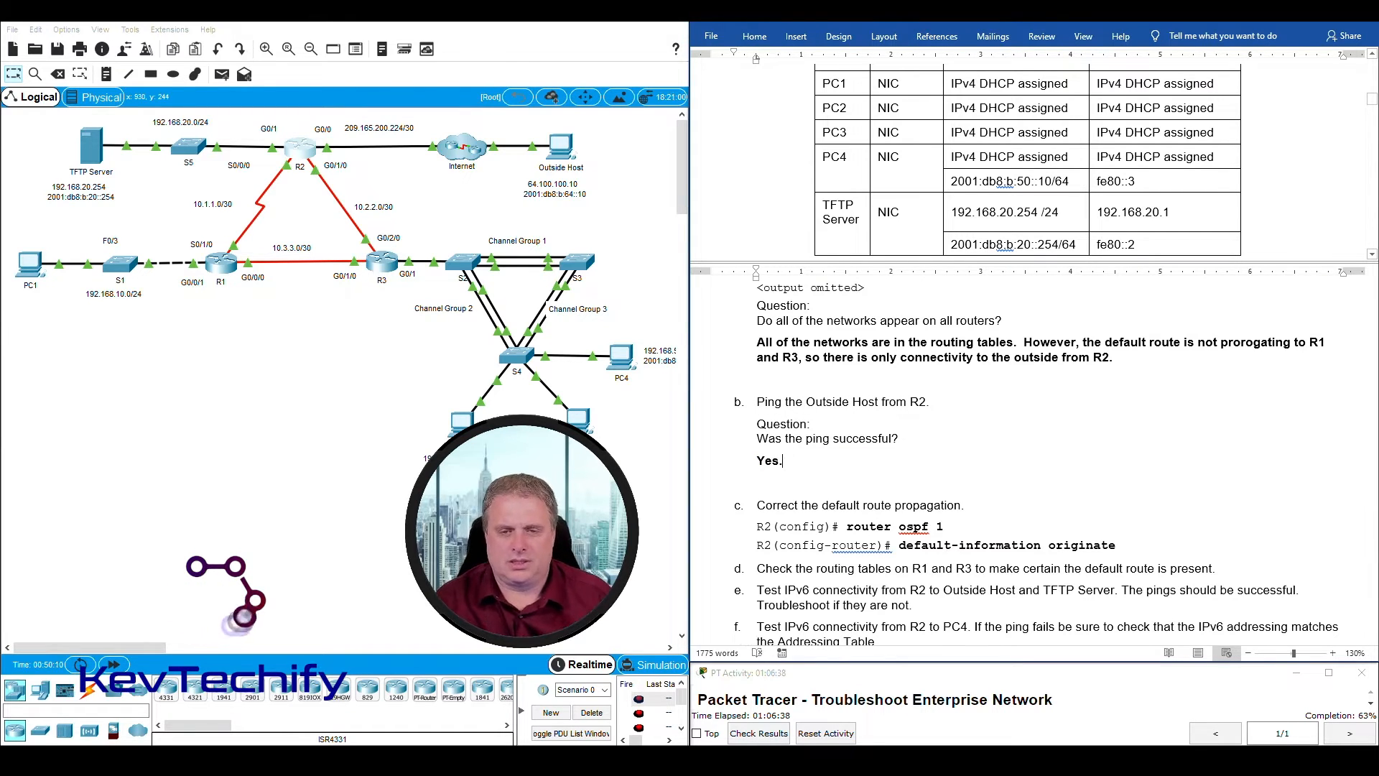
key("BackSpace")
type("it was su")
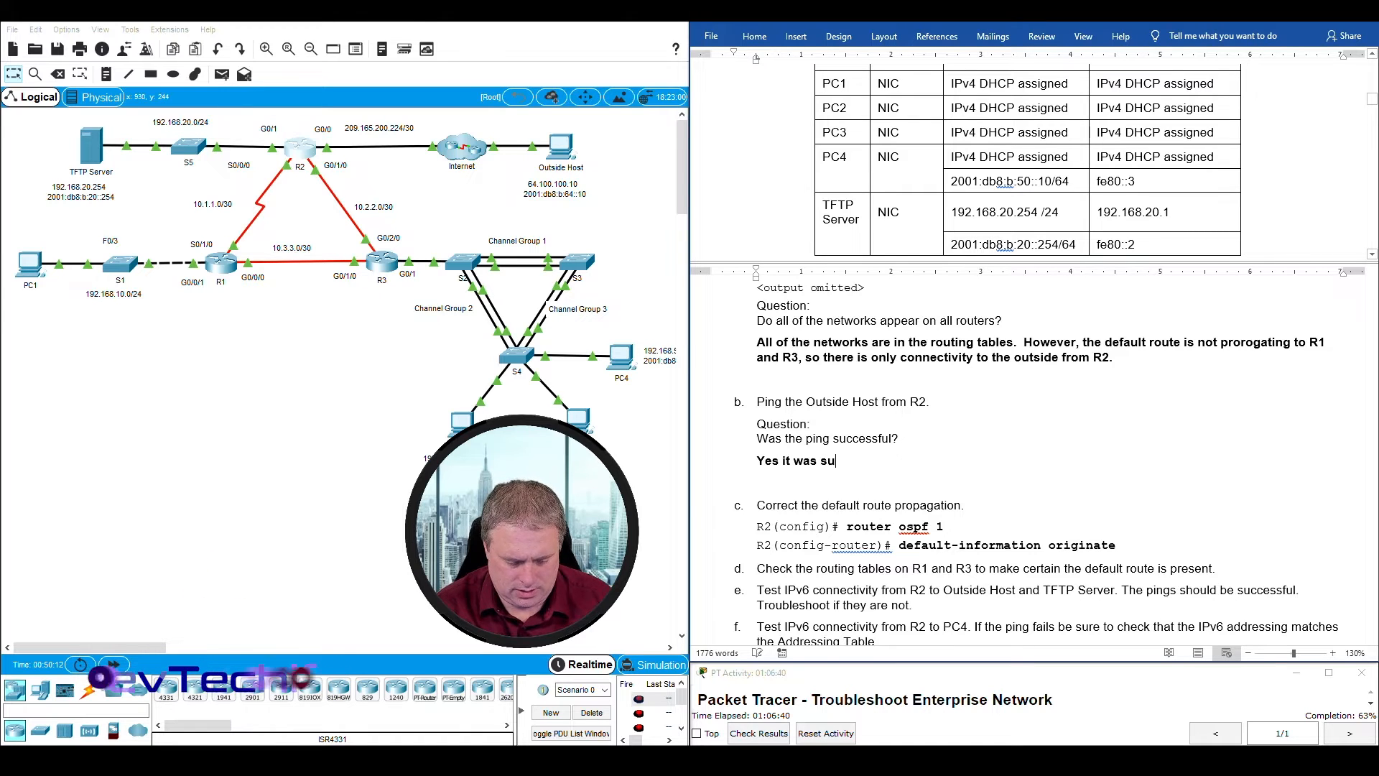
type("ccessful.")
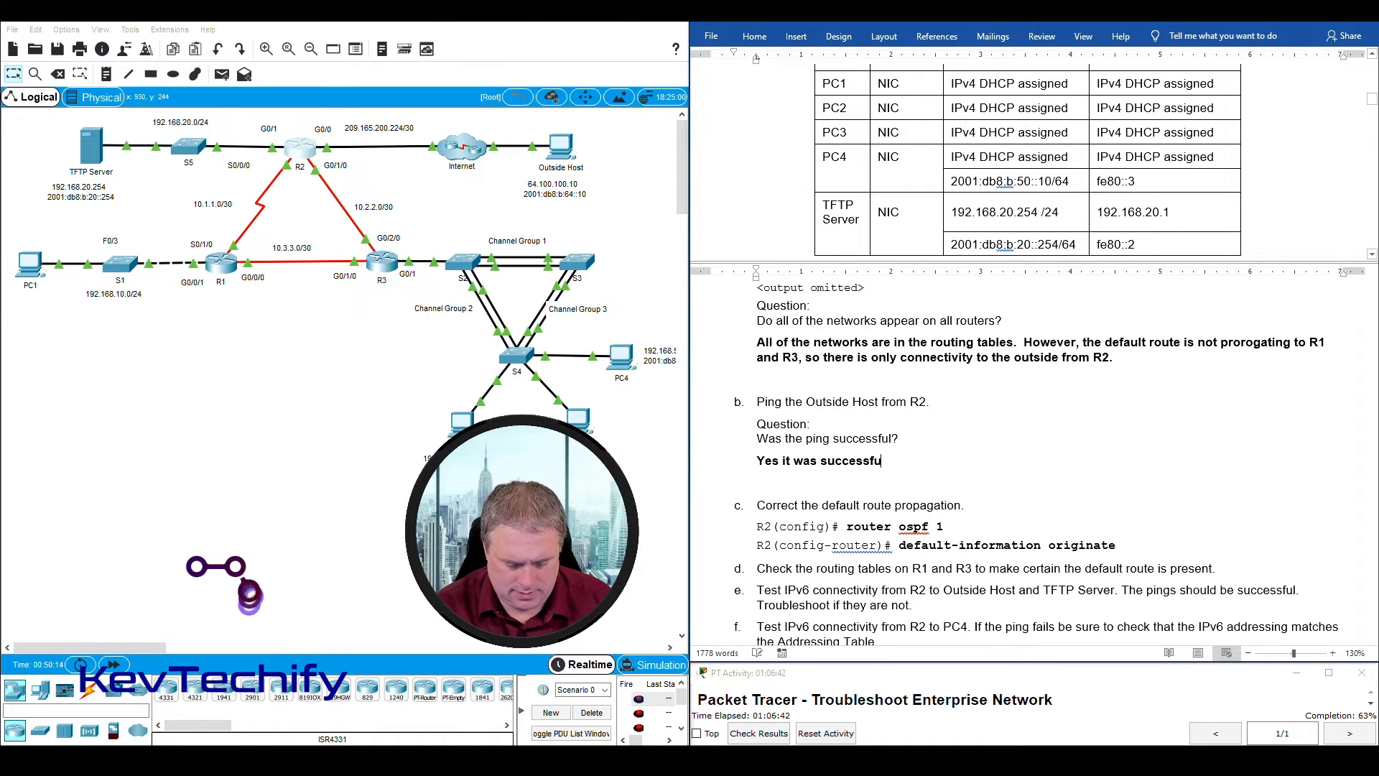
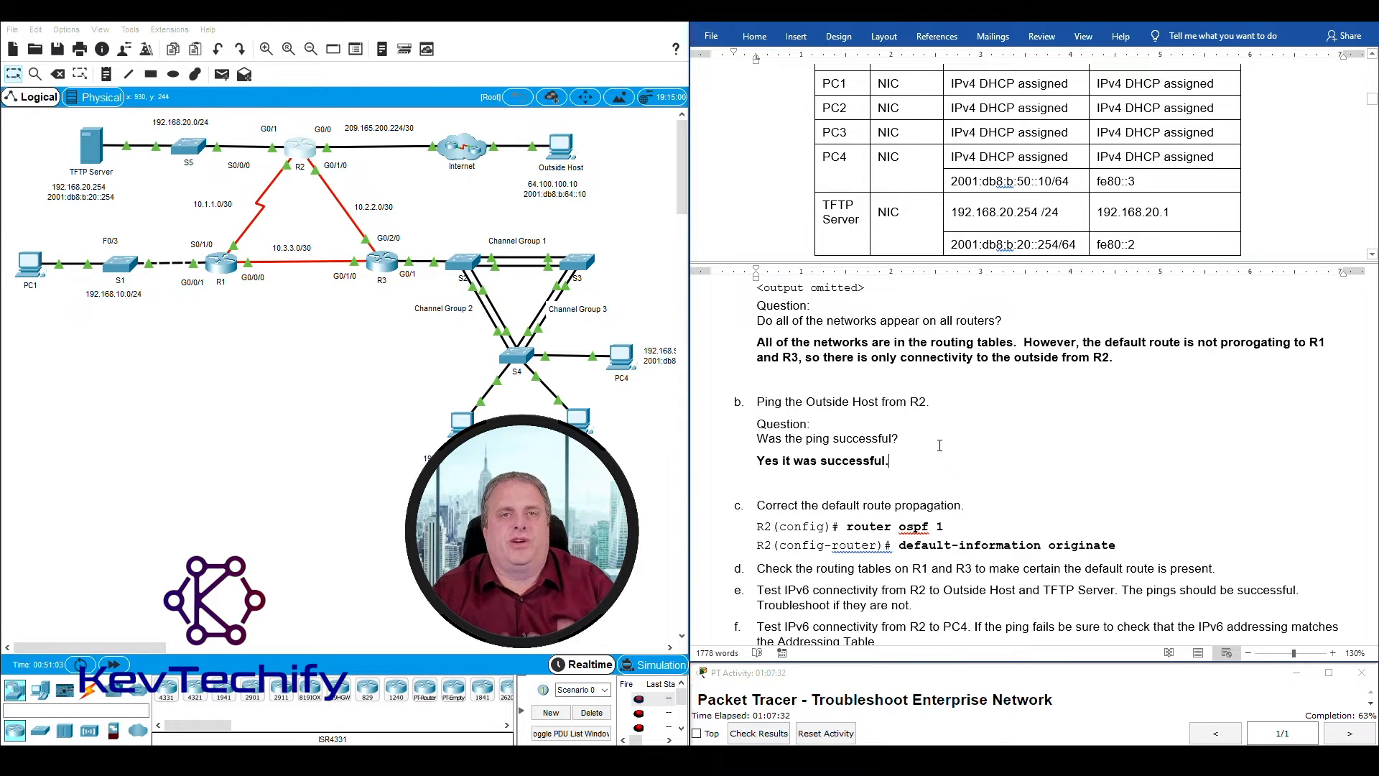
Step: Enter global configuration mode on R2 and open OSPF process 1 with "router ospf 1"
left_click(298, 152)
left_click_drag(829, 30, 204, 29)
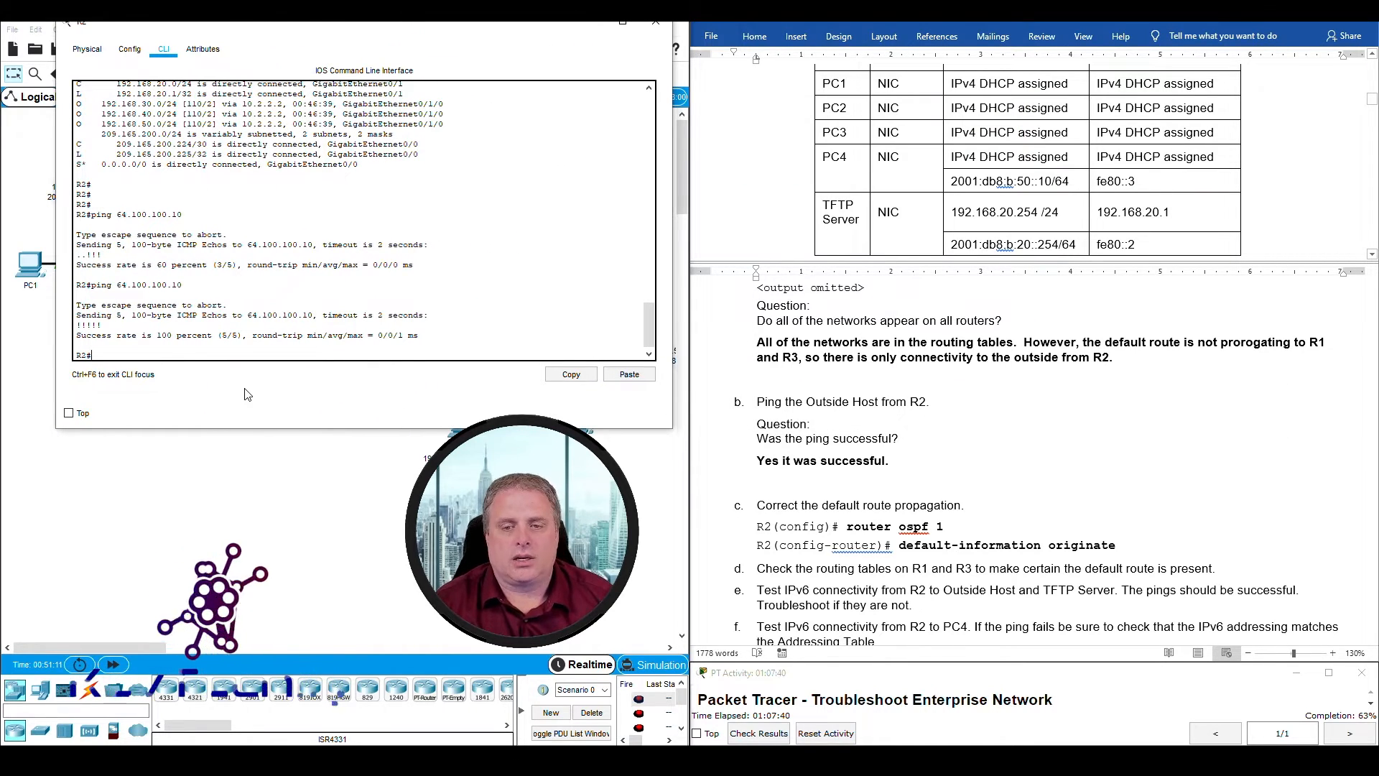
type("con")
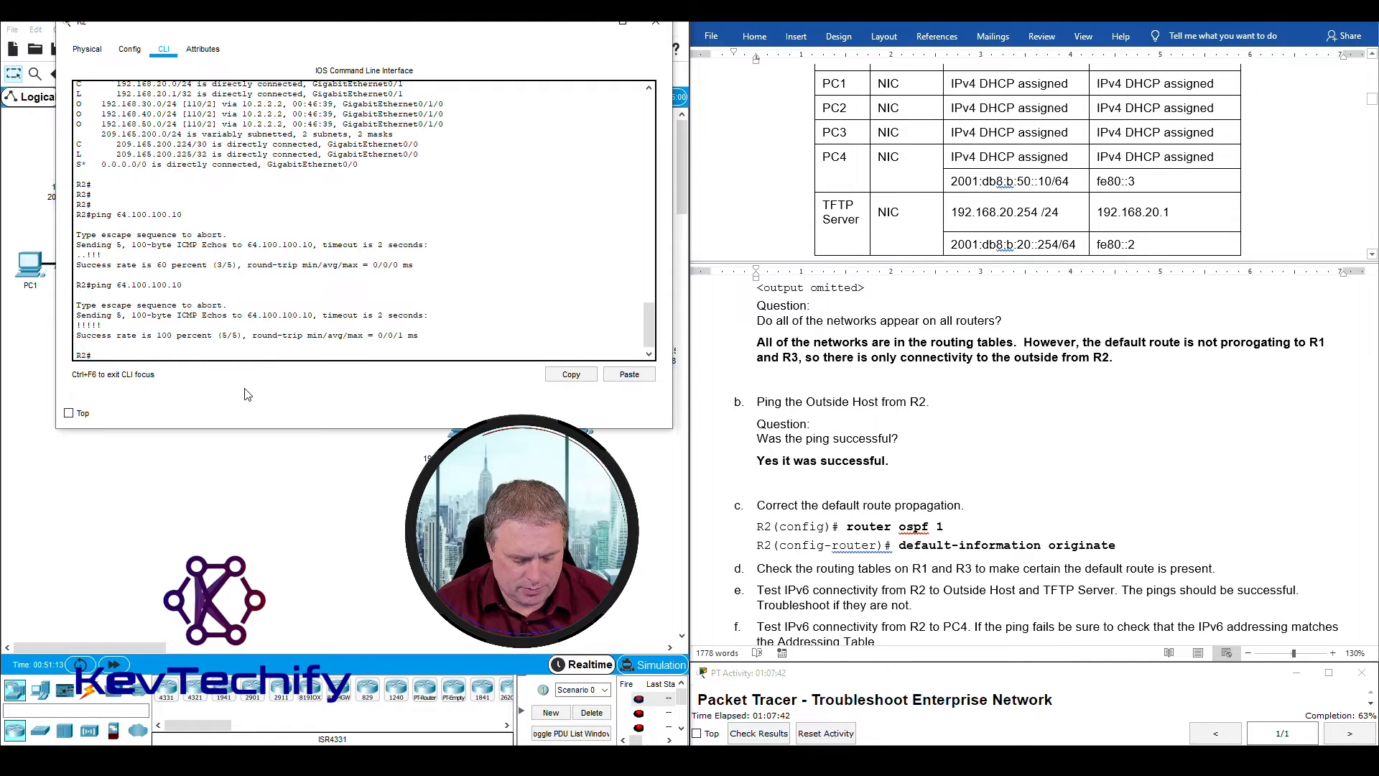
type("f t")
key("Return")
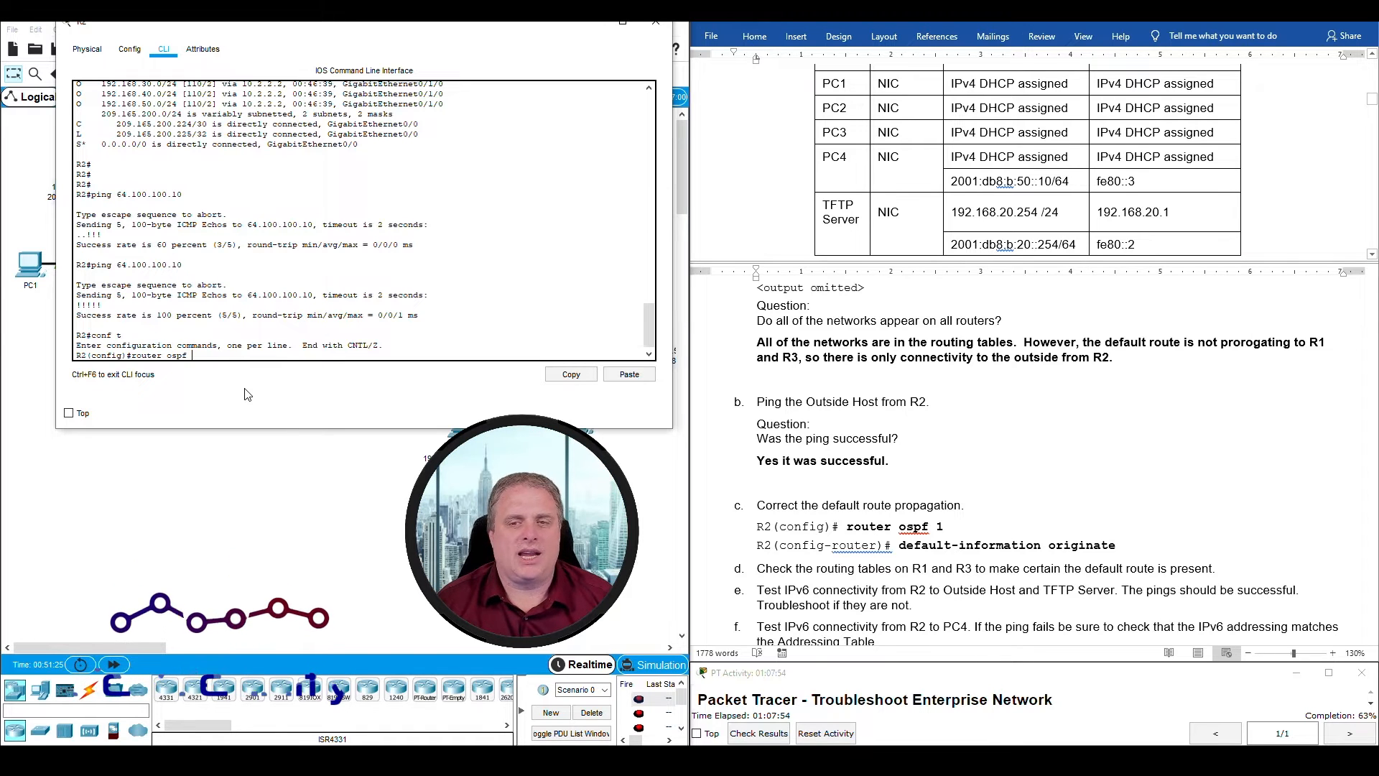
type("1")
key("Return")
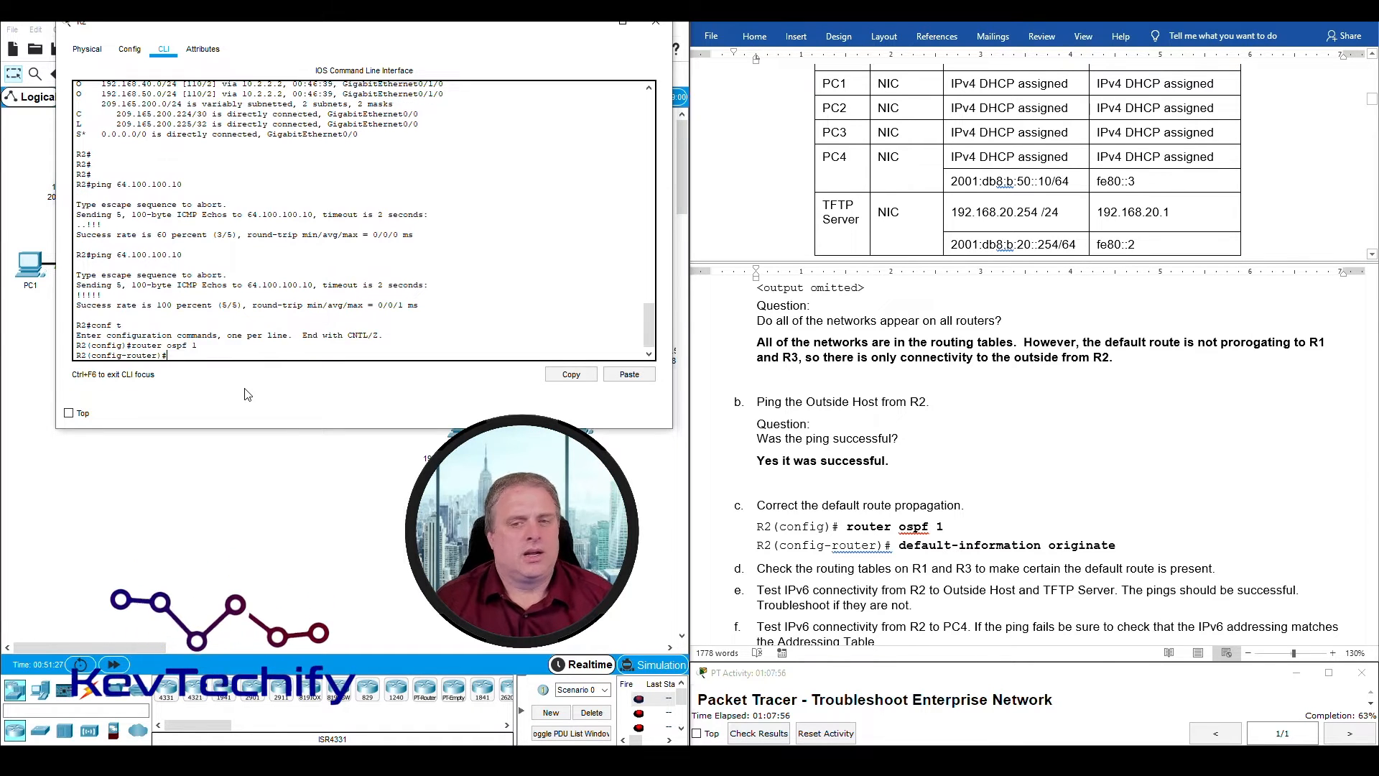
Step: Issue "default-information originate" under R2's OSPF process, correcting the command's spelling before submitting it
type("default-orginate")
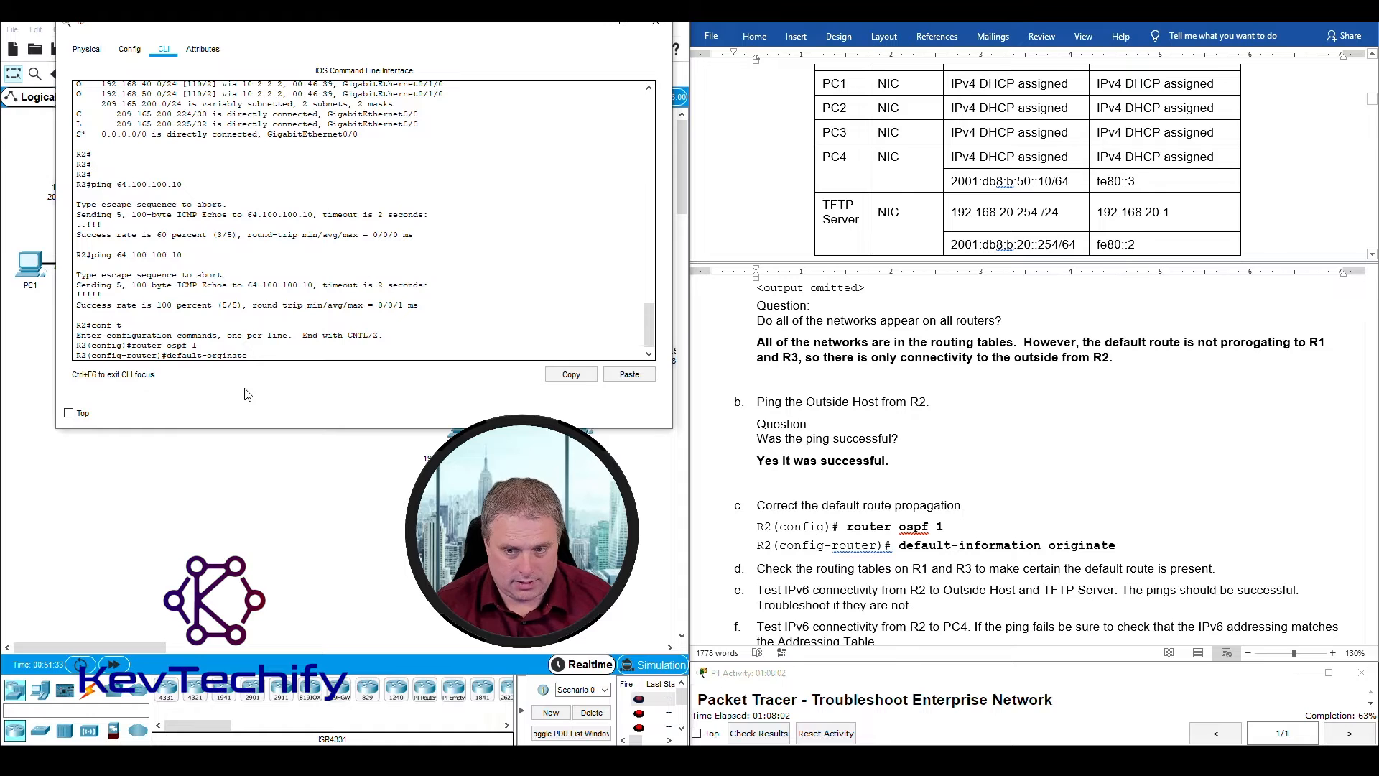
key("BackSpace")
key("BackSpace")
key("BackSpace")
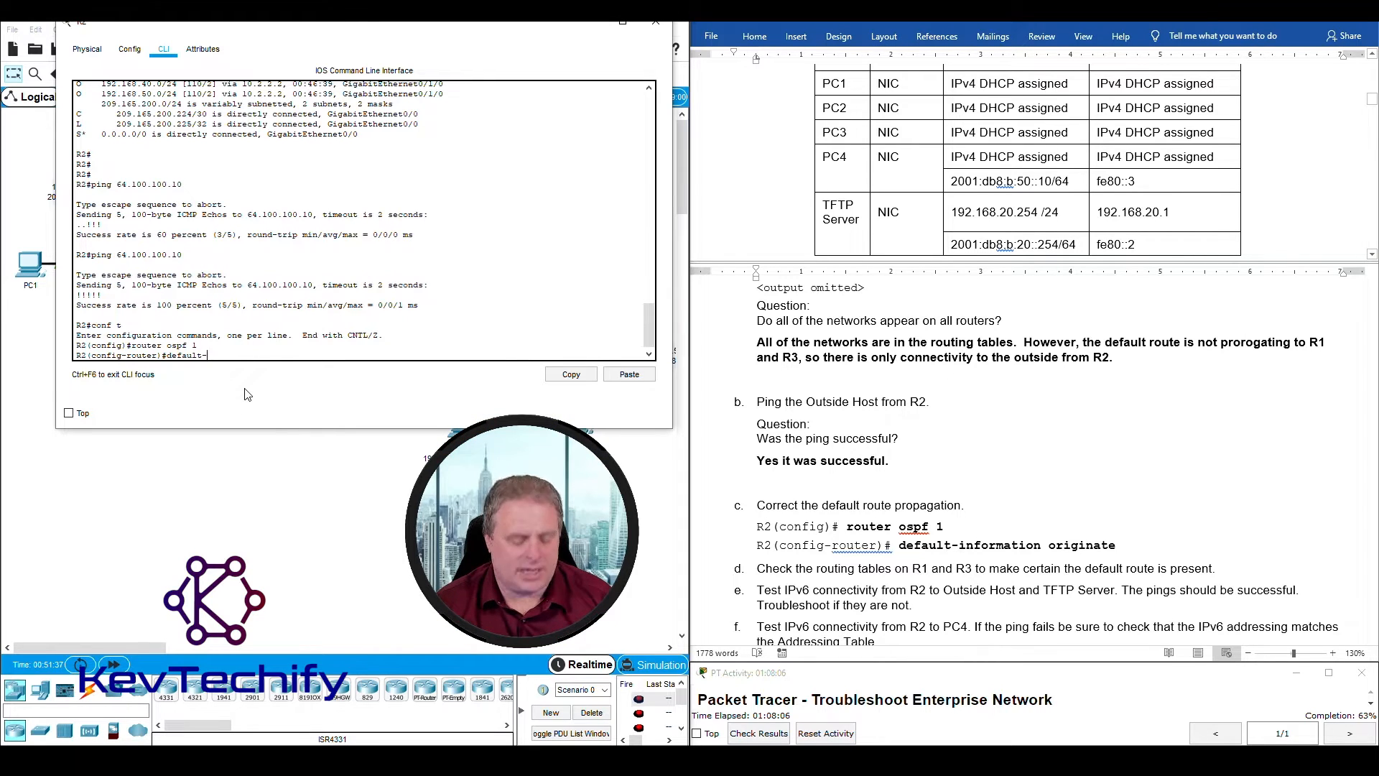
type("mration")
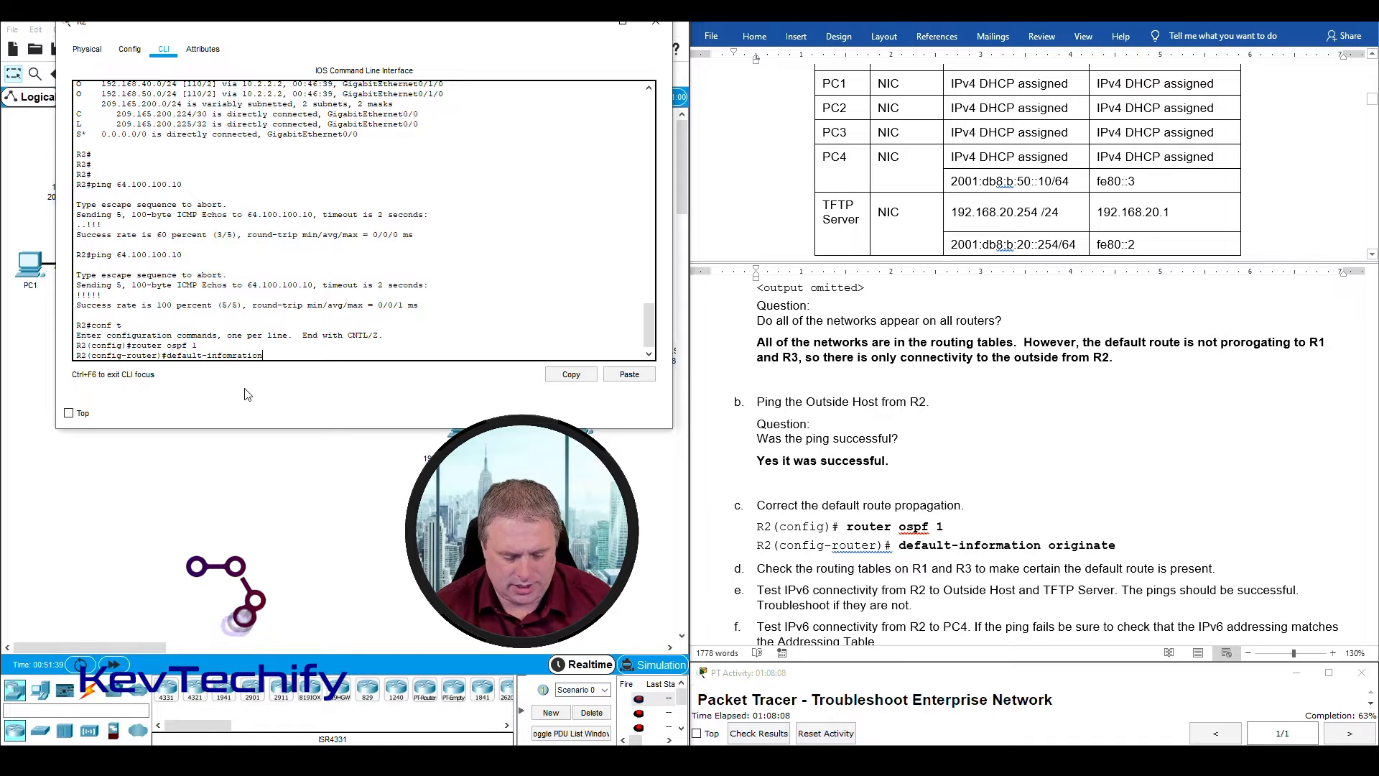
type(" originate")
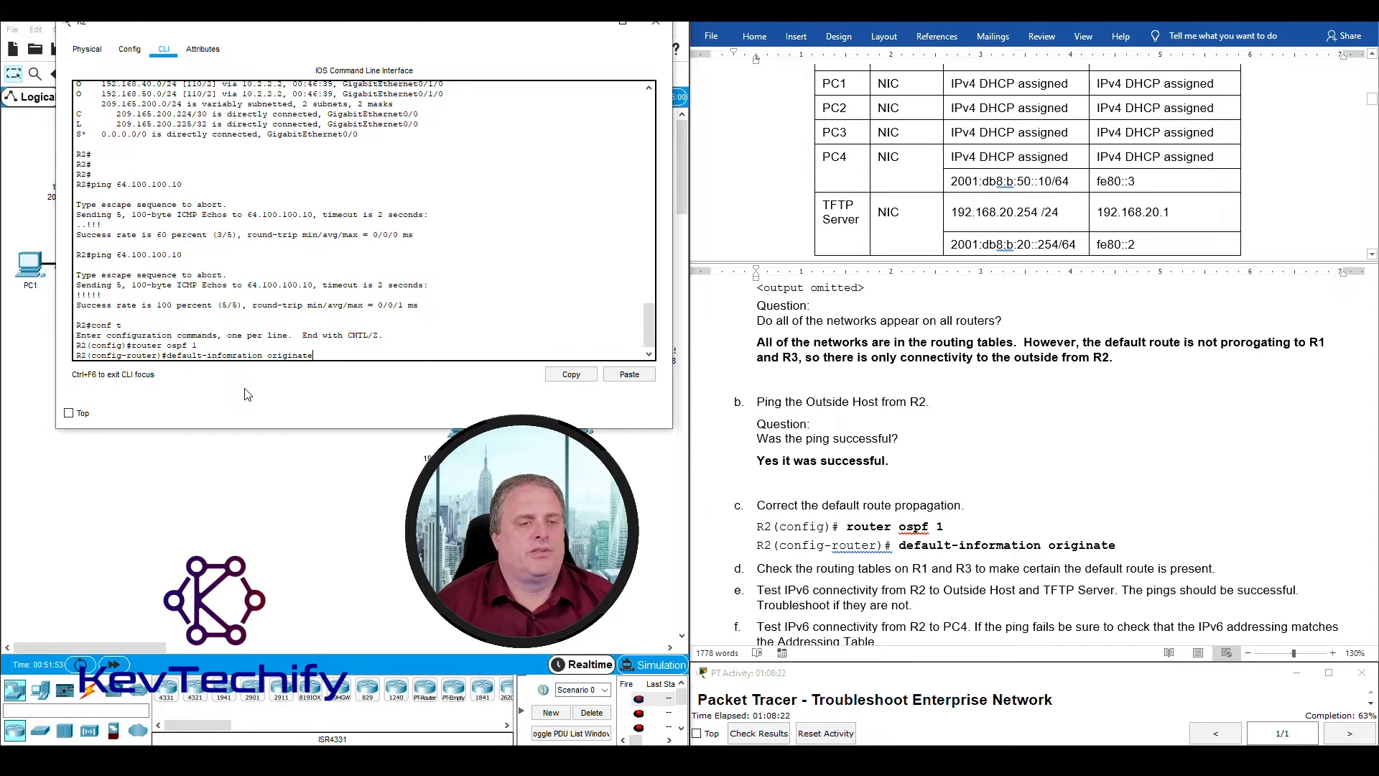
key("Left")
key("Left")
key("Left")
key("Left")
key("Left")
key("Left")
key("Left")
key("Left")
key("Left")
key("Left")
key("Left")
key("Left")
key("Left")
key("Left")
key("Left")
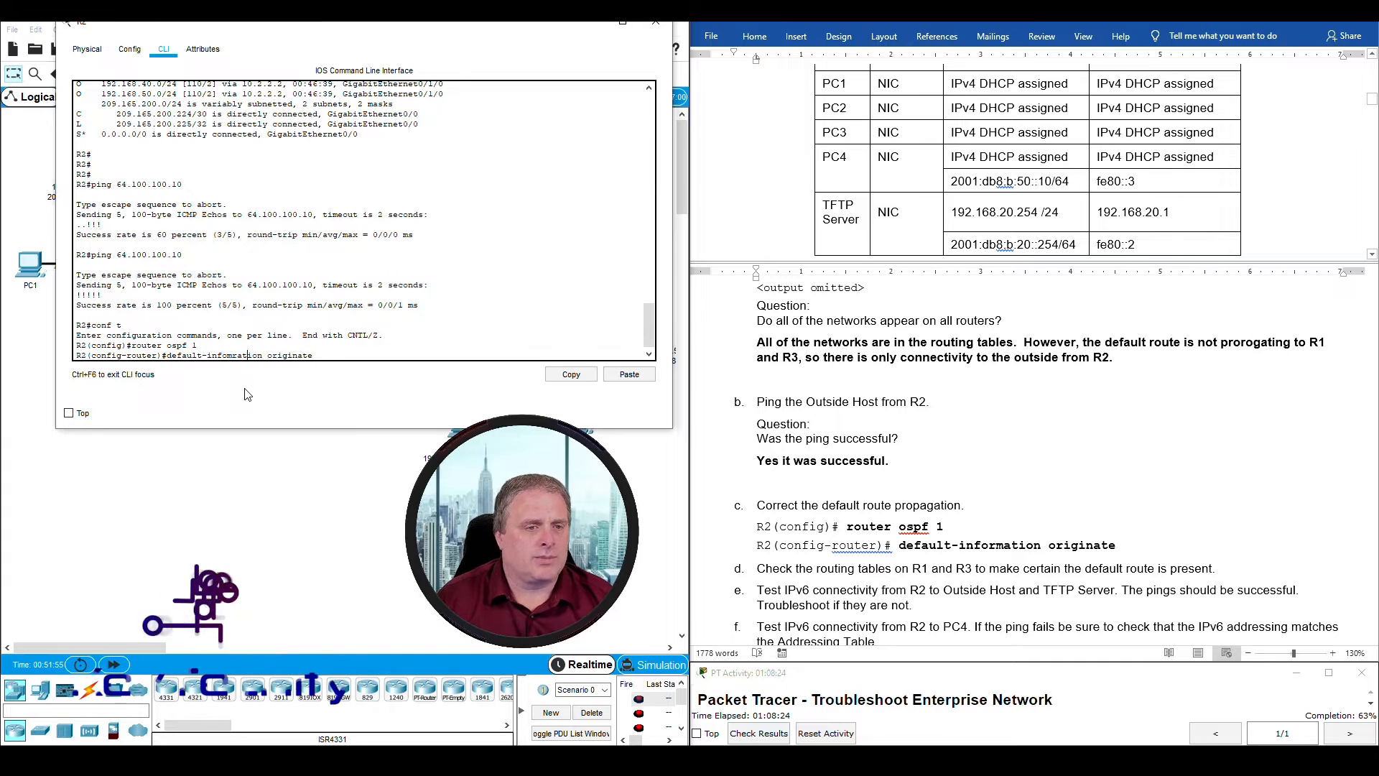
key("BackSpace")
key("BackSpace")
type("rm")
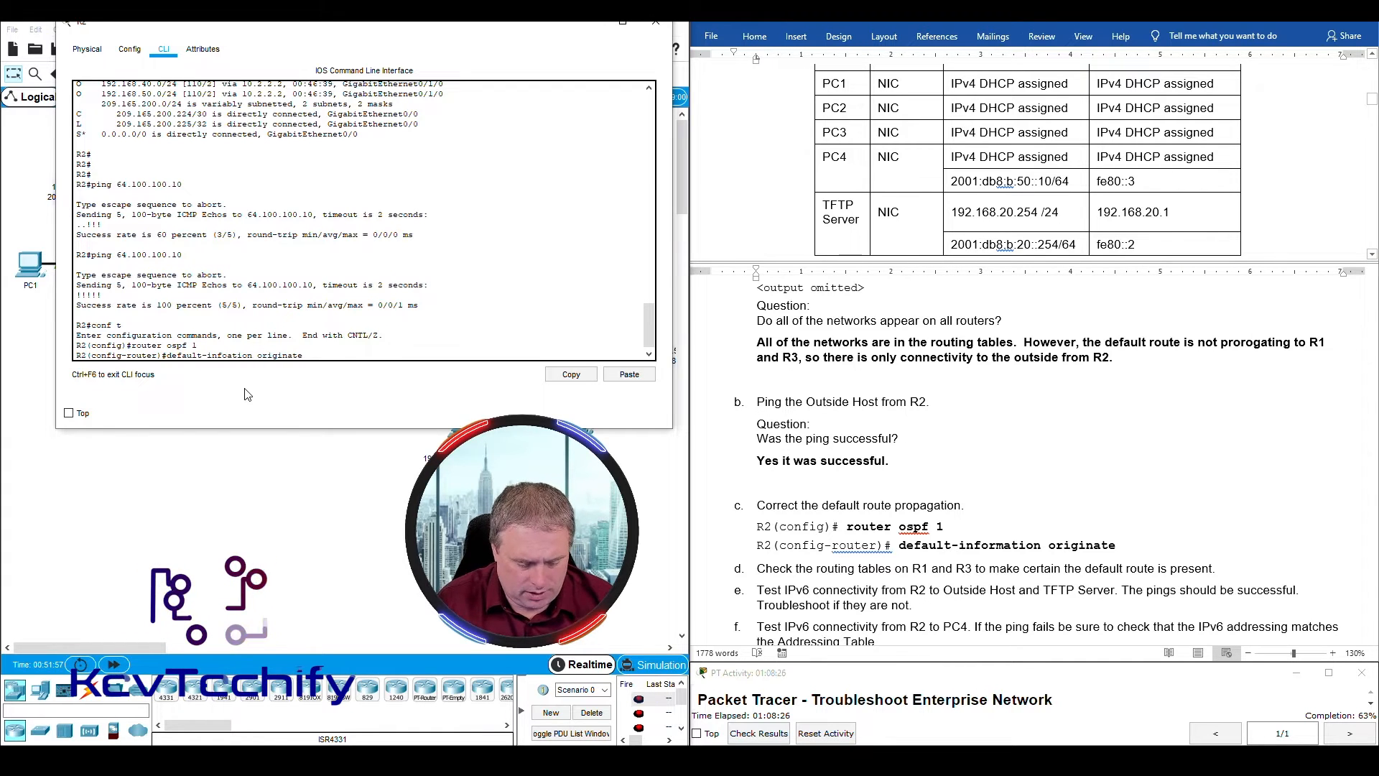
key("Return")
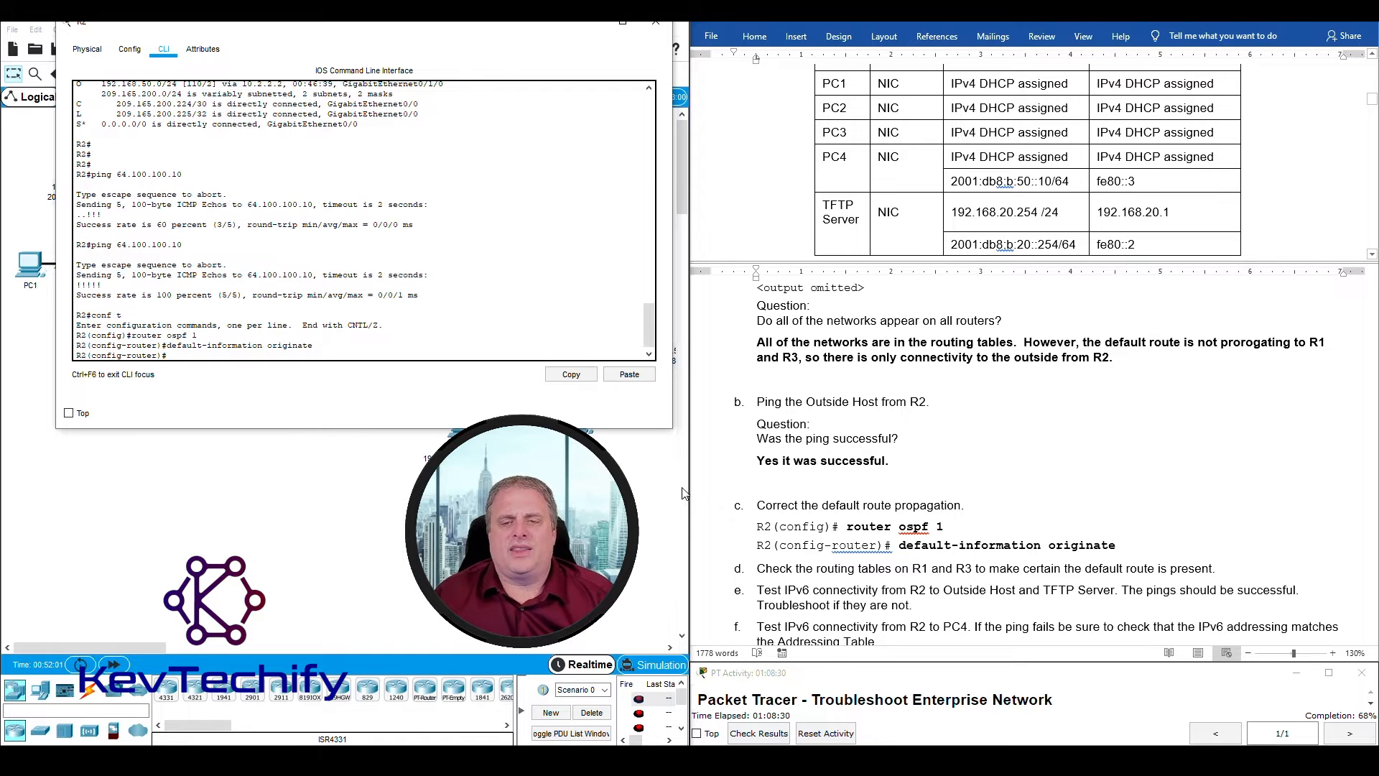
Step: For step d, return R1's CLI to its prompt and run "sho ip route" again
scroll(752, 527, "down", 5)
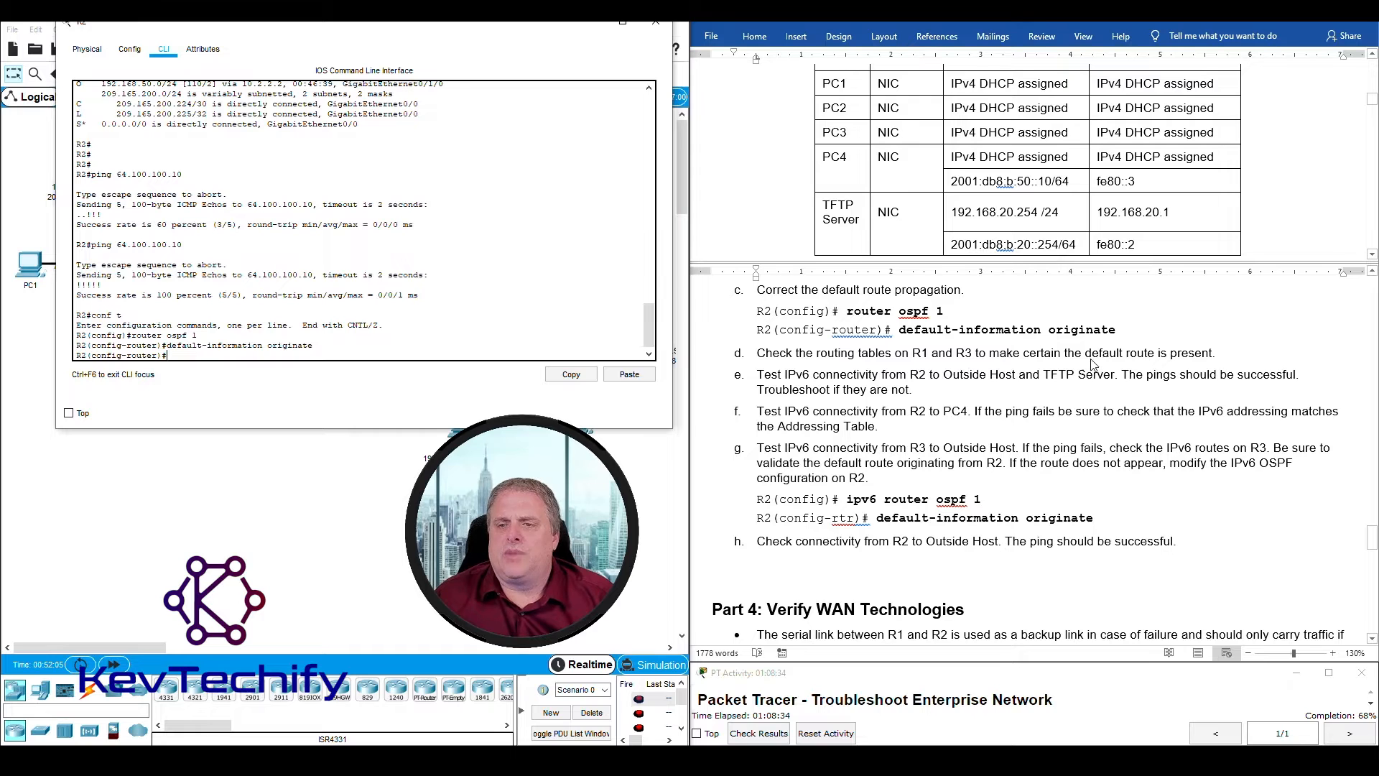
left_click(591, 25)
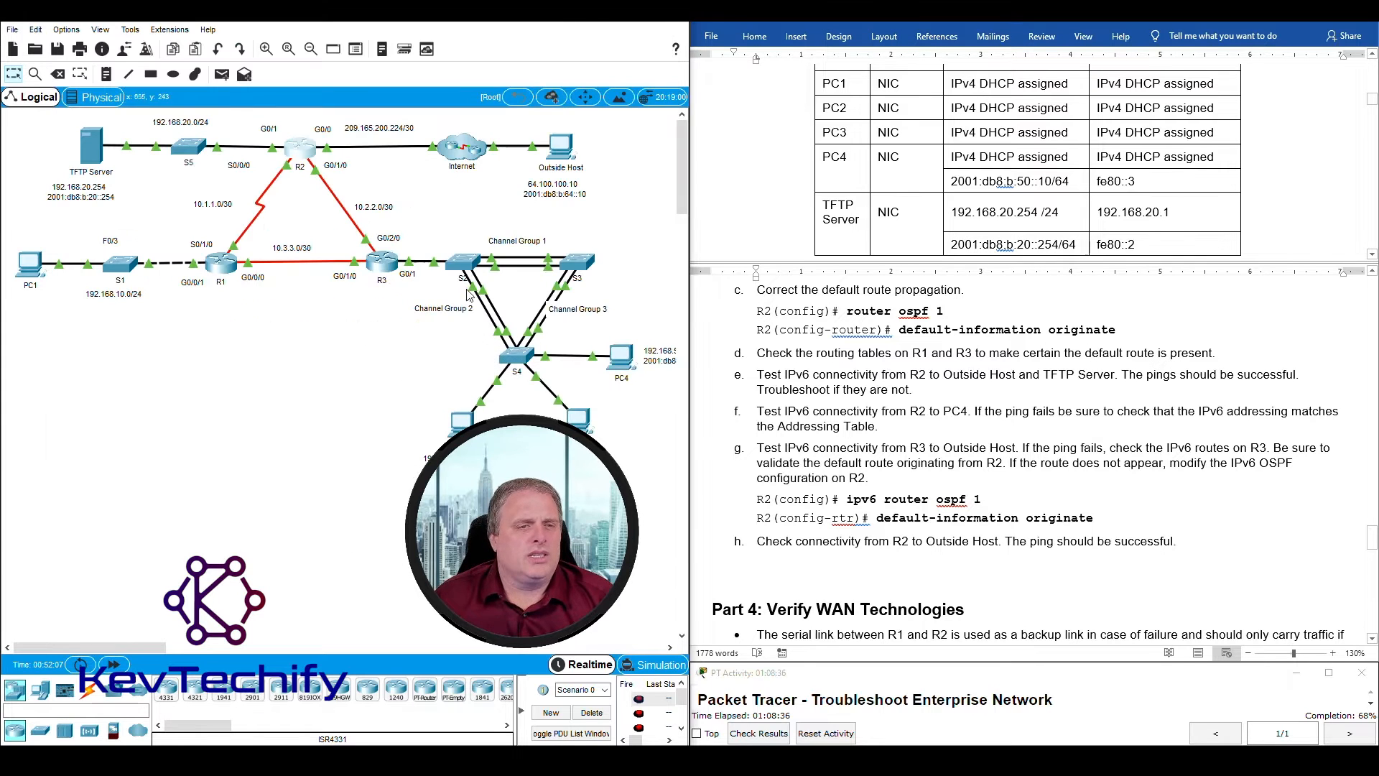
left_click(226, 269)
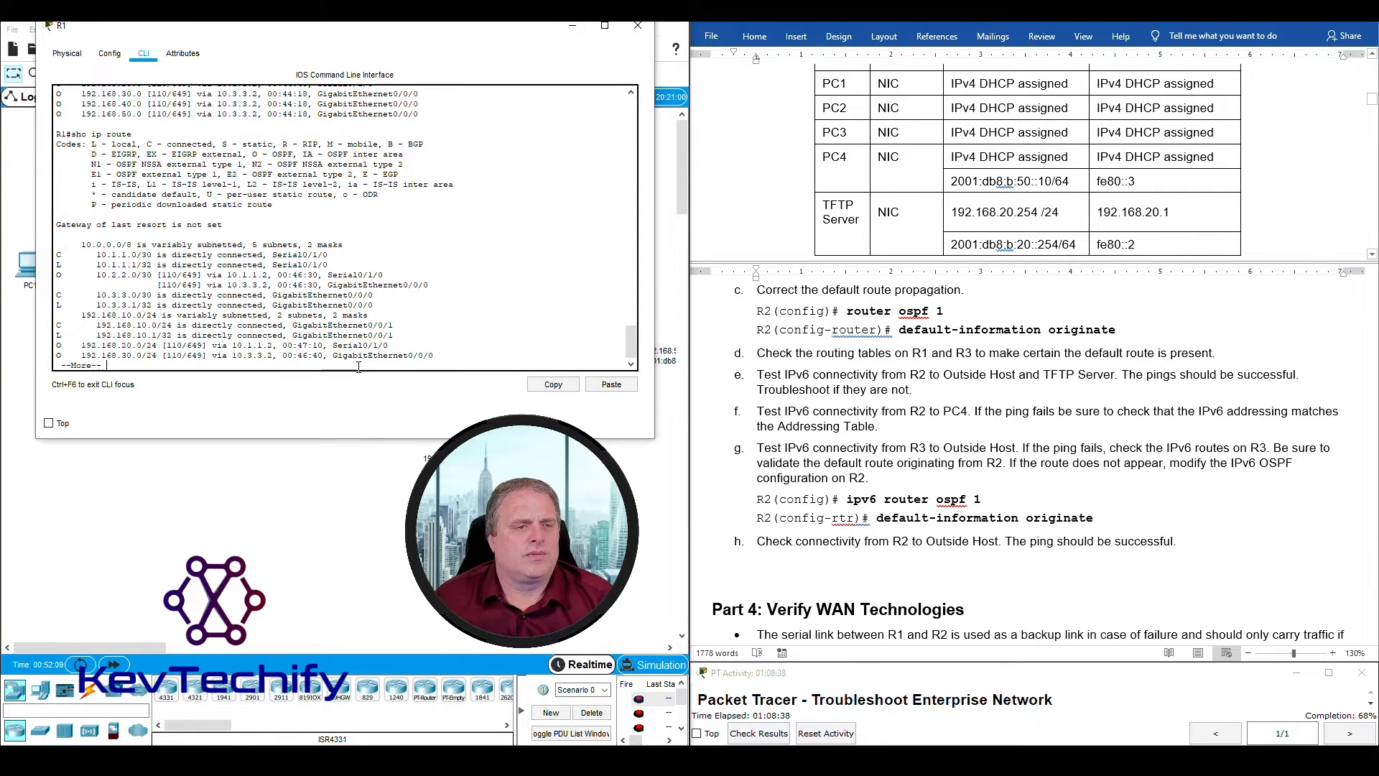
key("space")
key("Return")
key("Return")
key("Return")
key("Return")
key("Return")
key("Return")
key("Return")
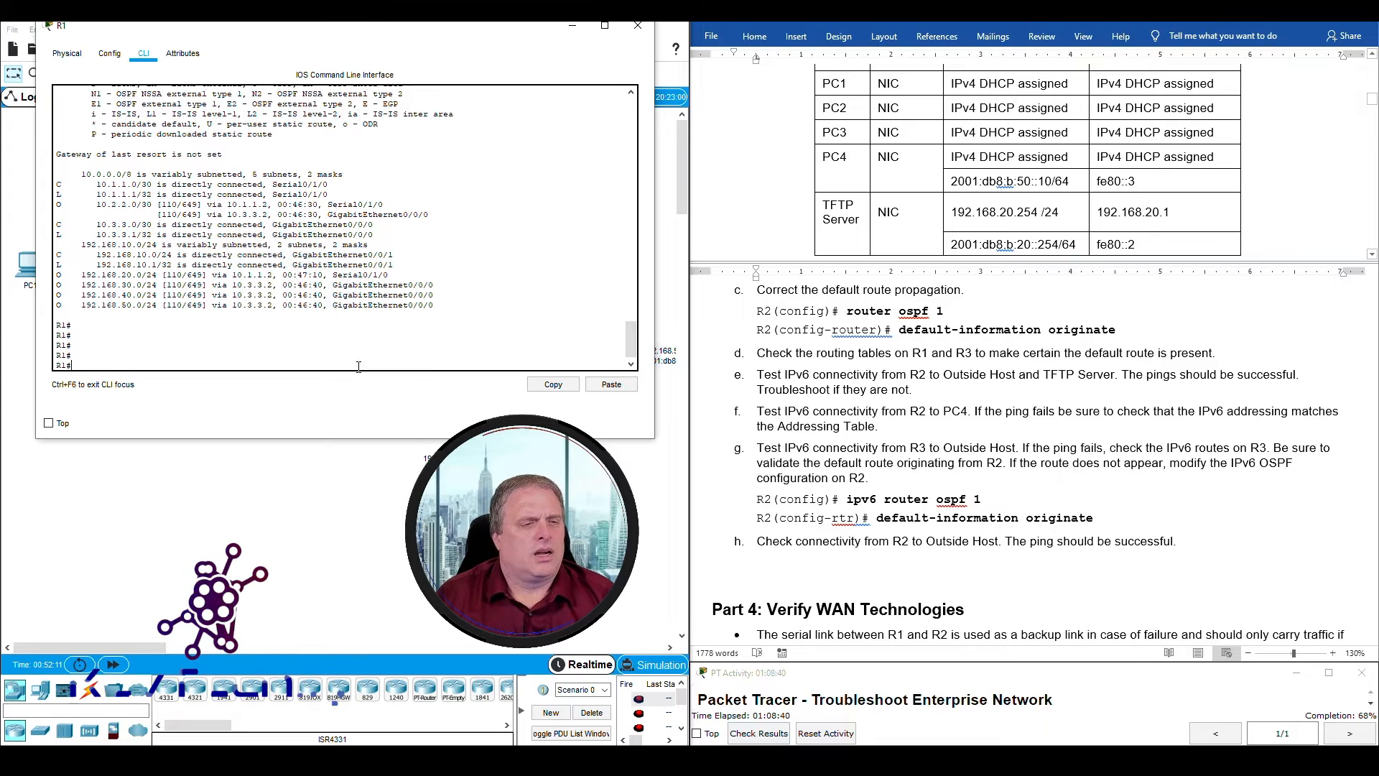
type("sho i")
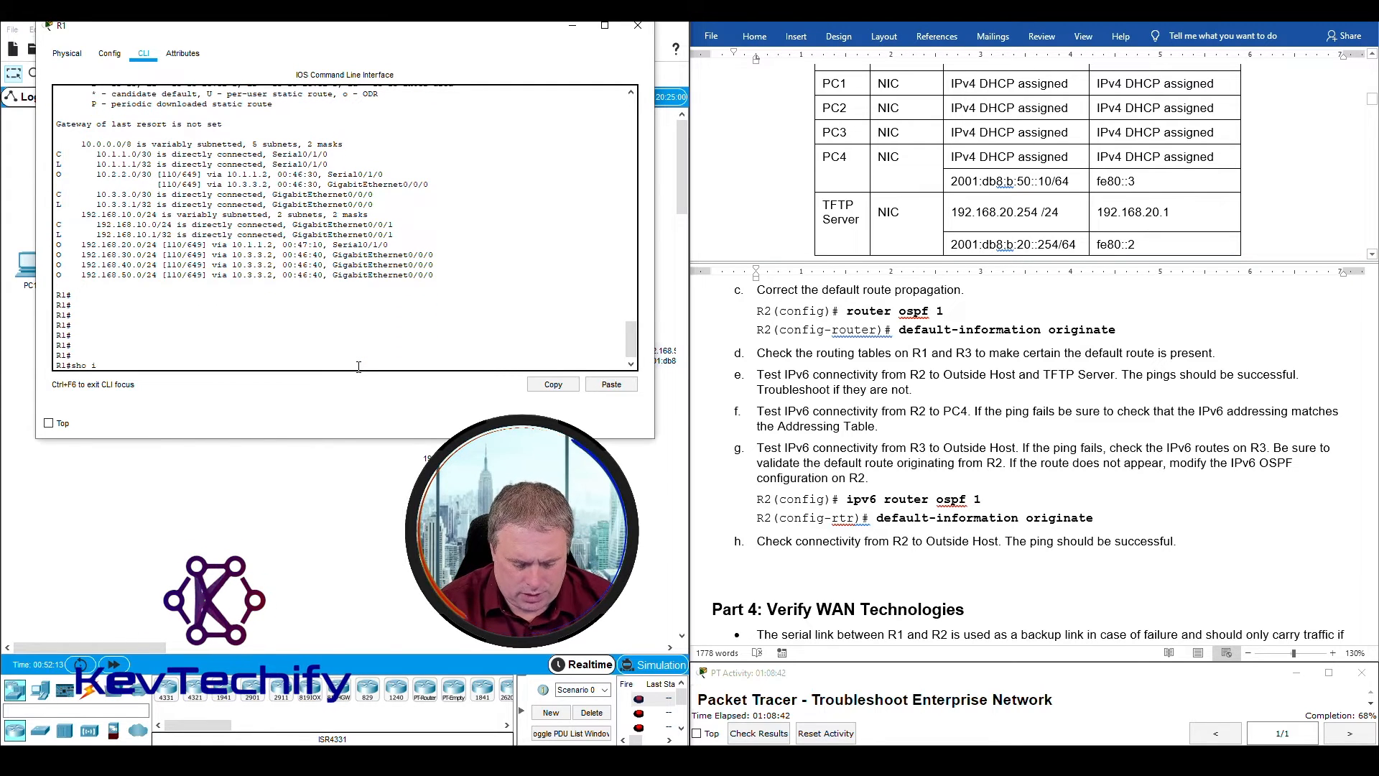
type("p route")
key("Return")
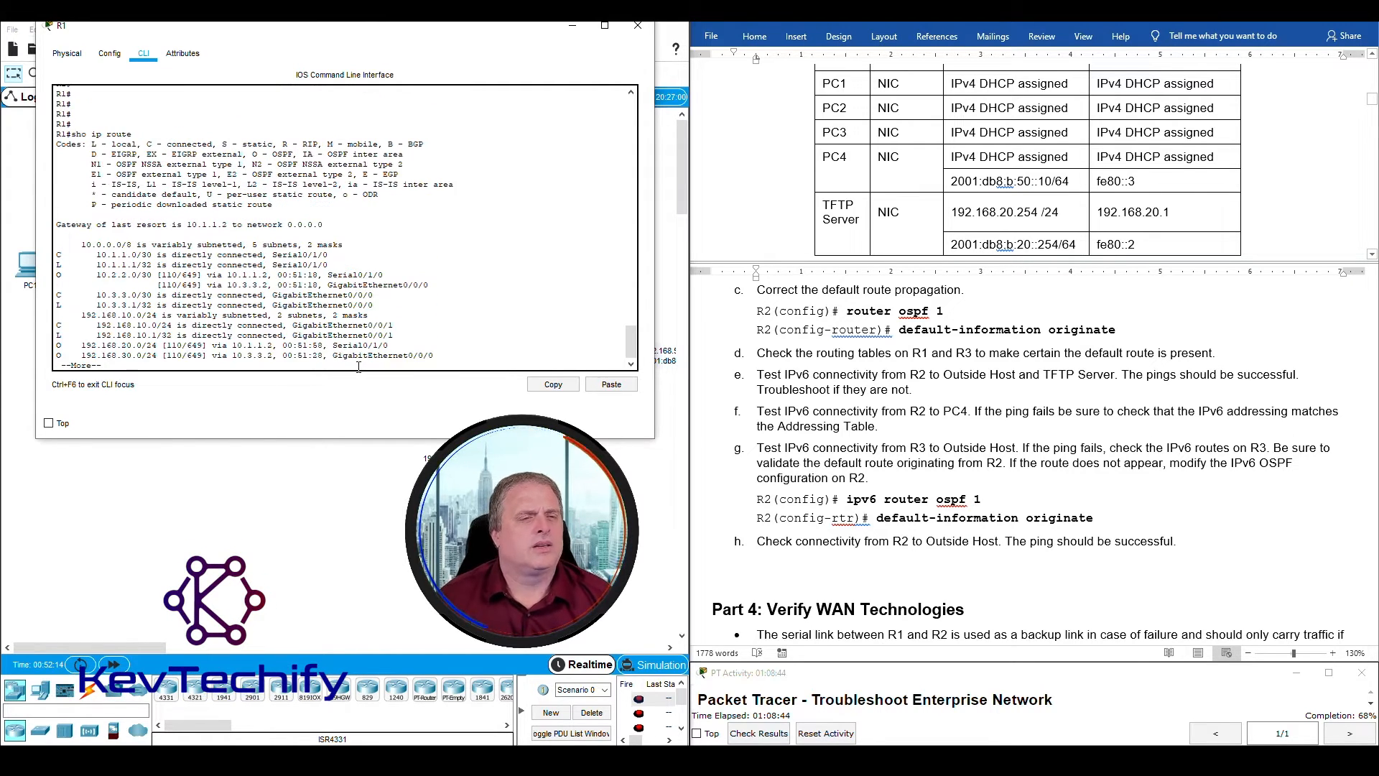
Step: Examine R1's full routing table for its gateway of last resort, network routes and OSPF default route
left_click_drag(56, 224, 235, 227)
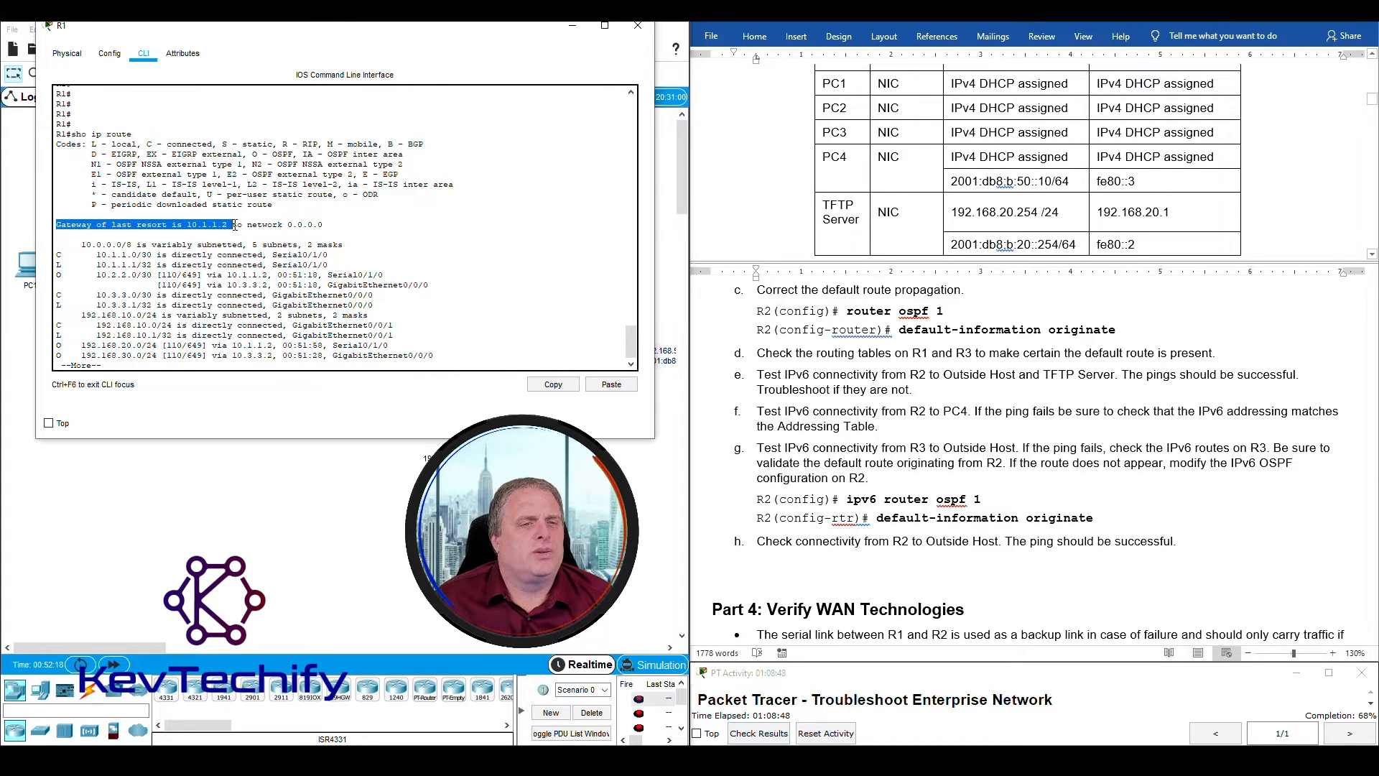
left_click_drag(234, 227, 322, 222)
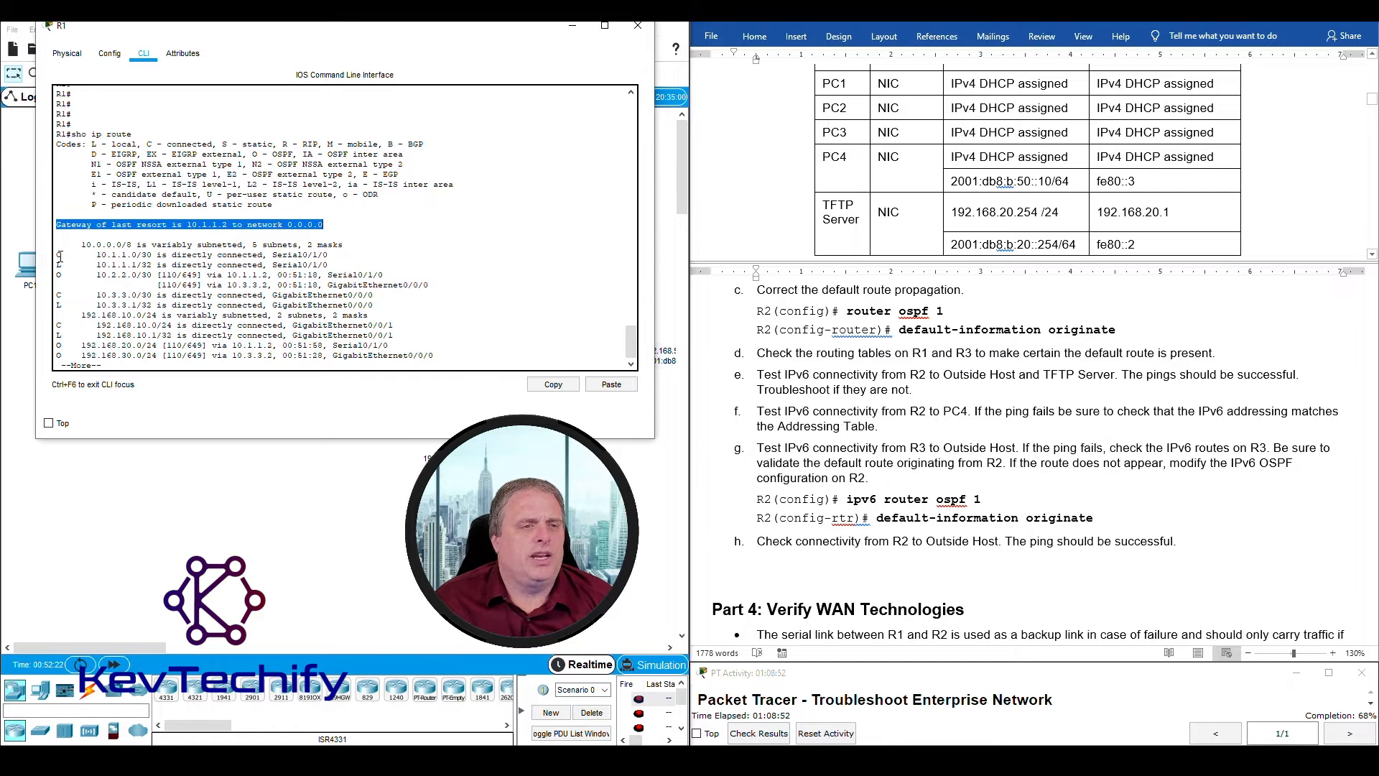
left_click_drag(61, 255, 432, 355)
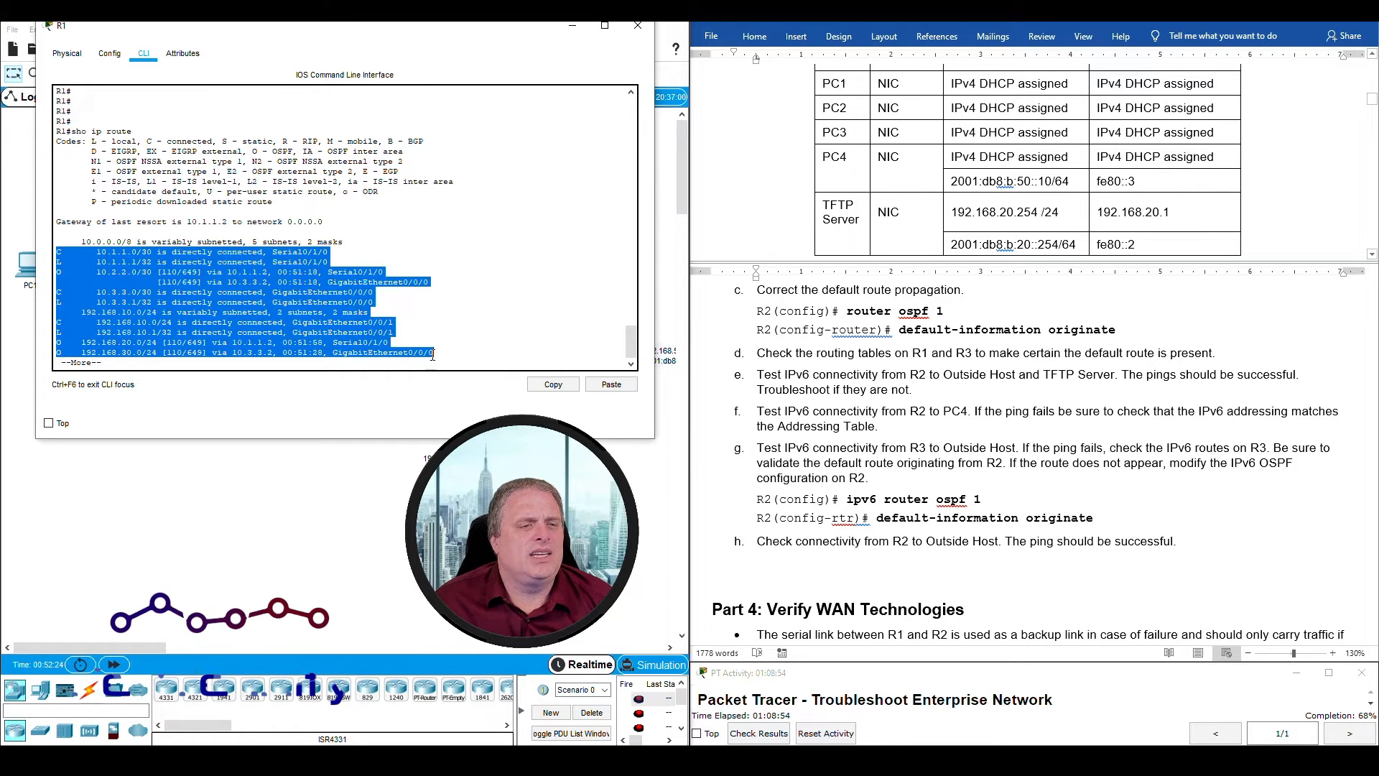
key("space")
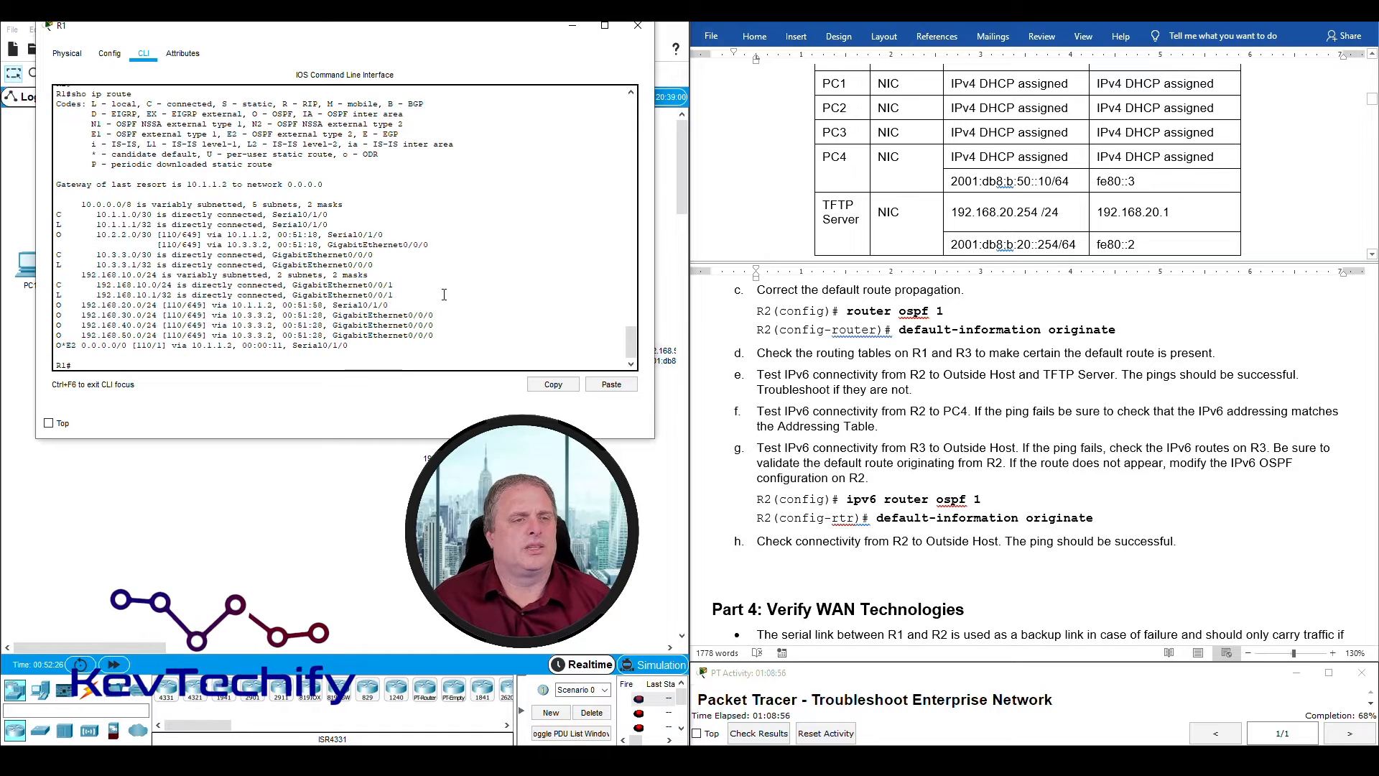
left_click_drag(57, 214, 477, 331)
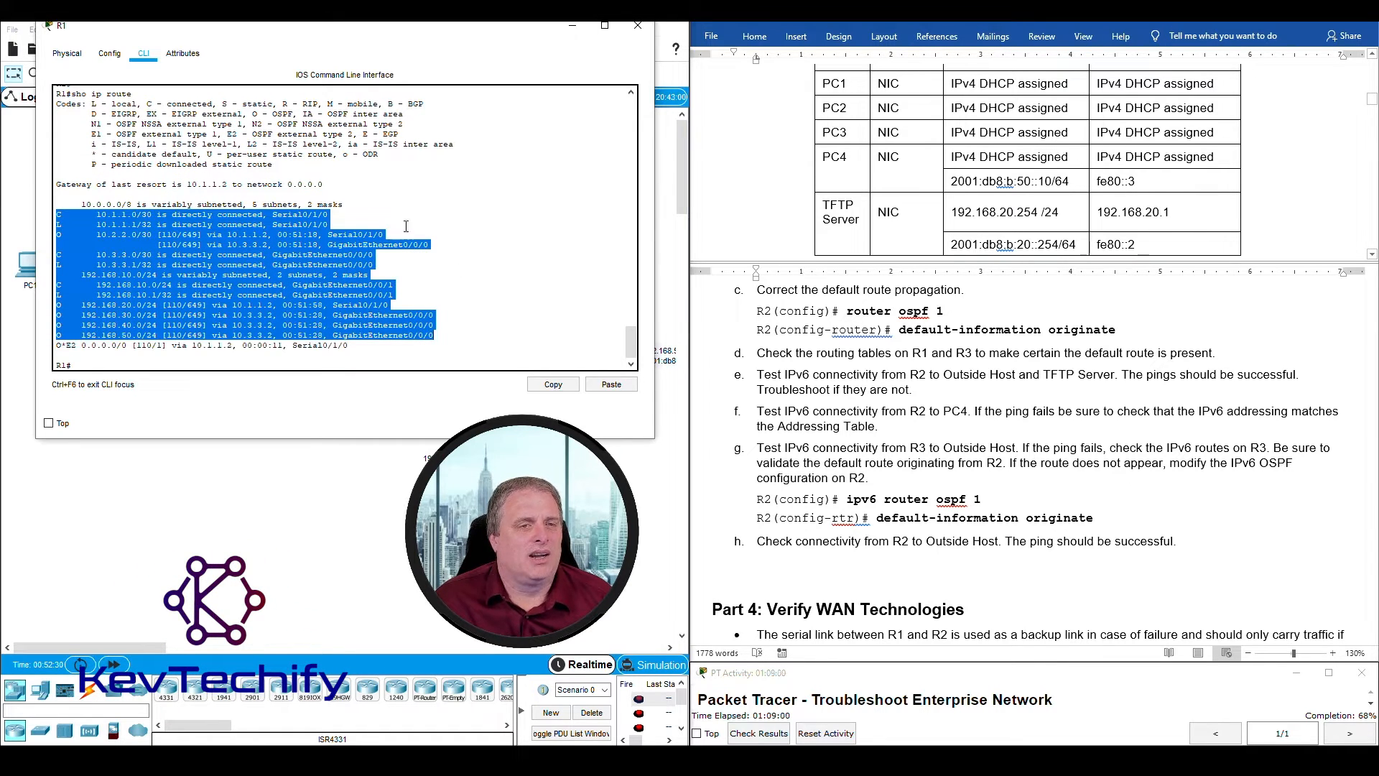
Step: Check R1's gateway of last resort and its default network in the routing table, then minimize R1's window
left_click_drag(247, 185, 318, 185)
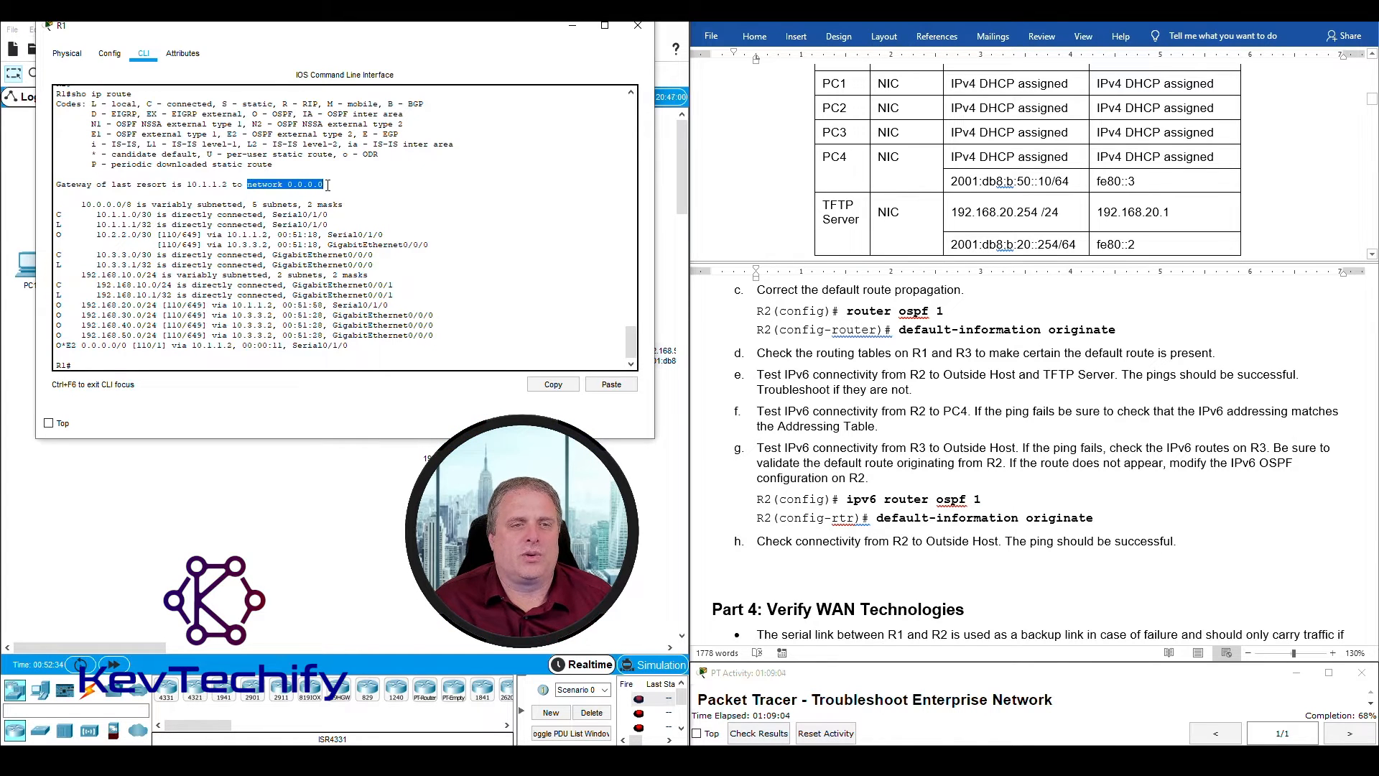
left_click_drag(137, 185, 235, 189)
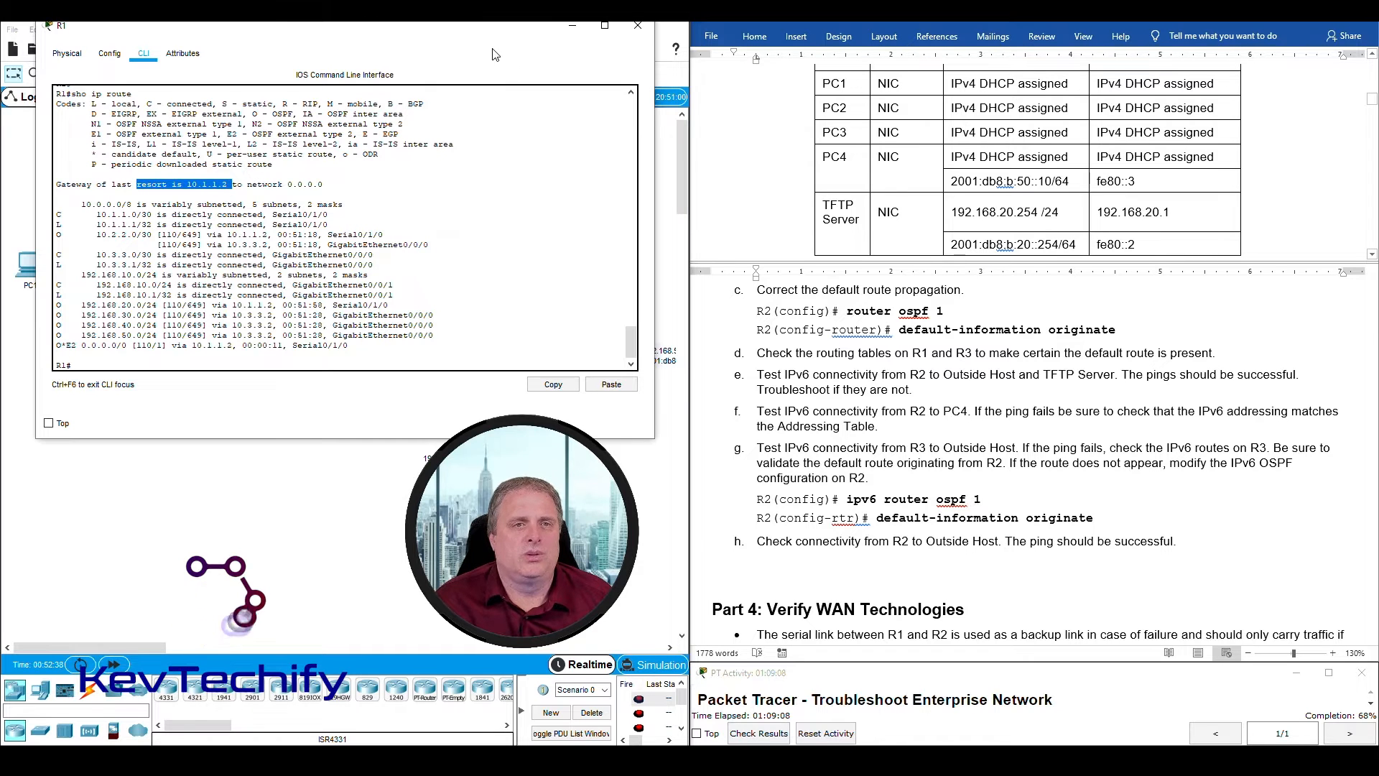
left_click(572, 26)
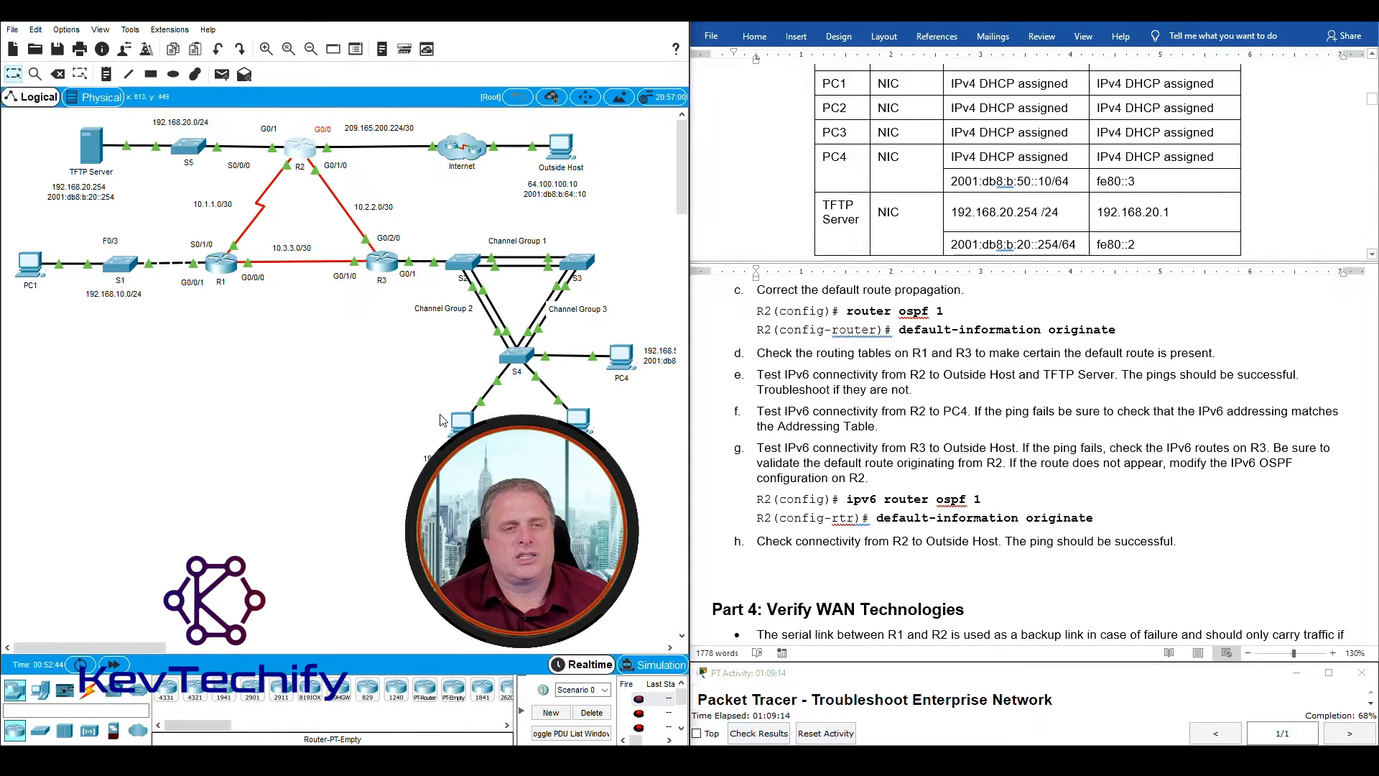
Step: Open R3's CLI and run "sho ip route" to display its updated routing table
left_click(387, 263)
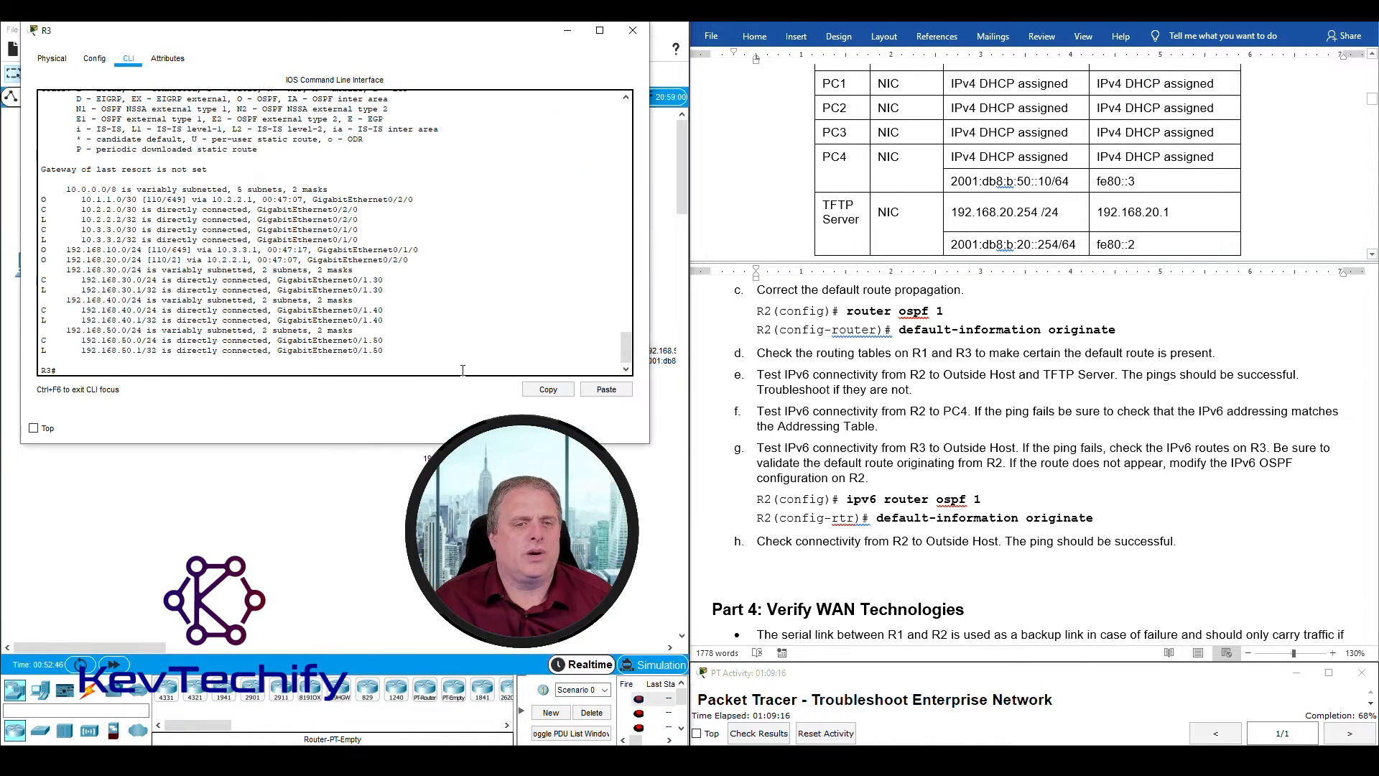
key("Return")
key("Return")
key("Return")
key("Return")
key("Return")
key("Return")
key("Return")
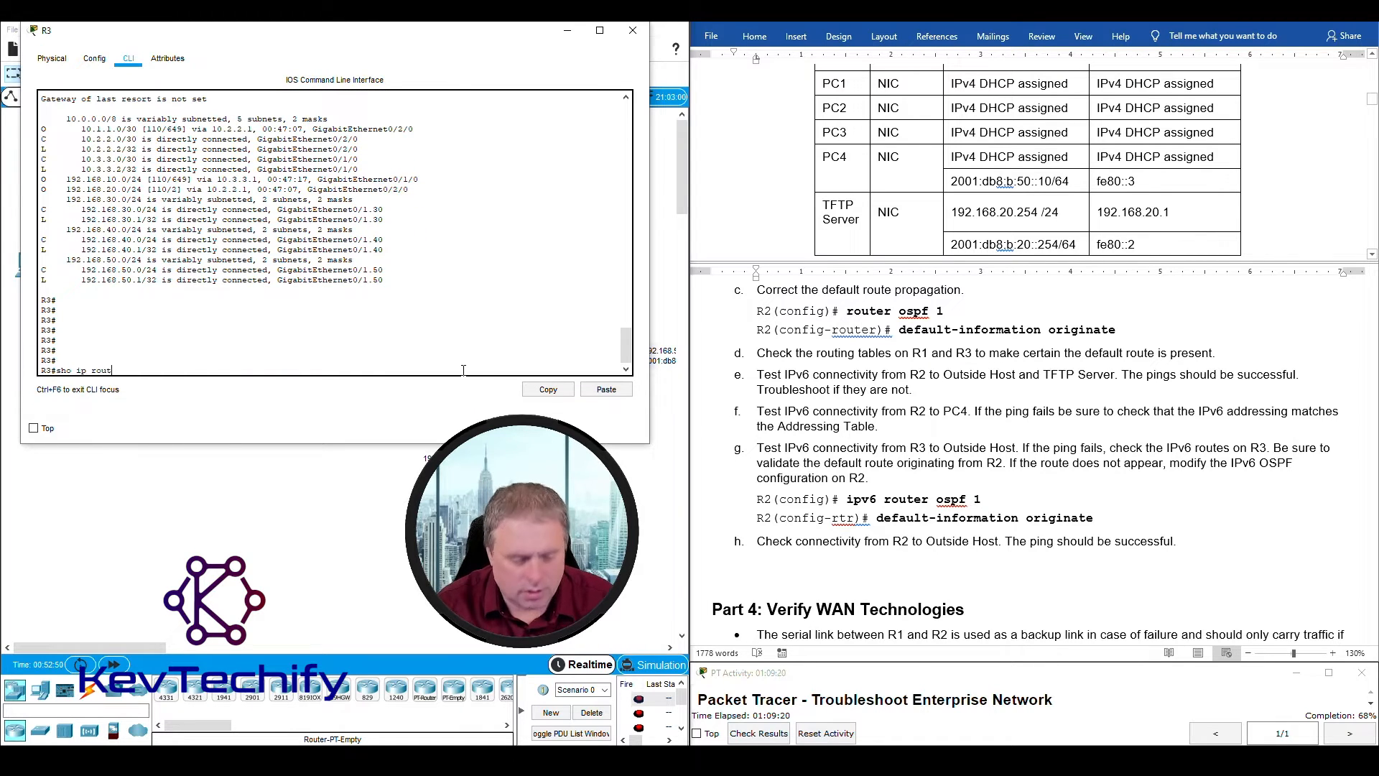
type("sho ip route")
key("Return")
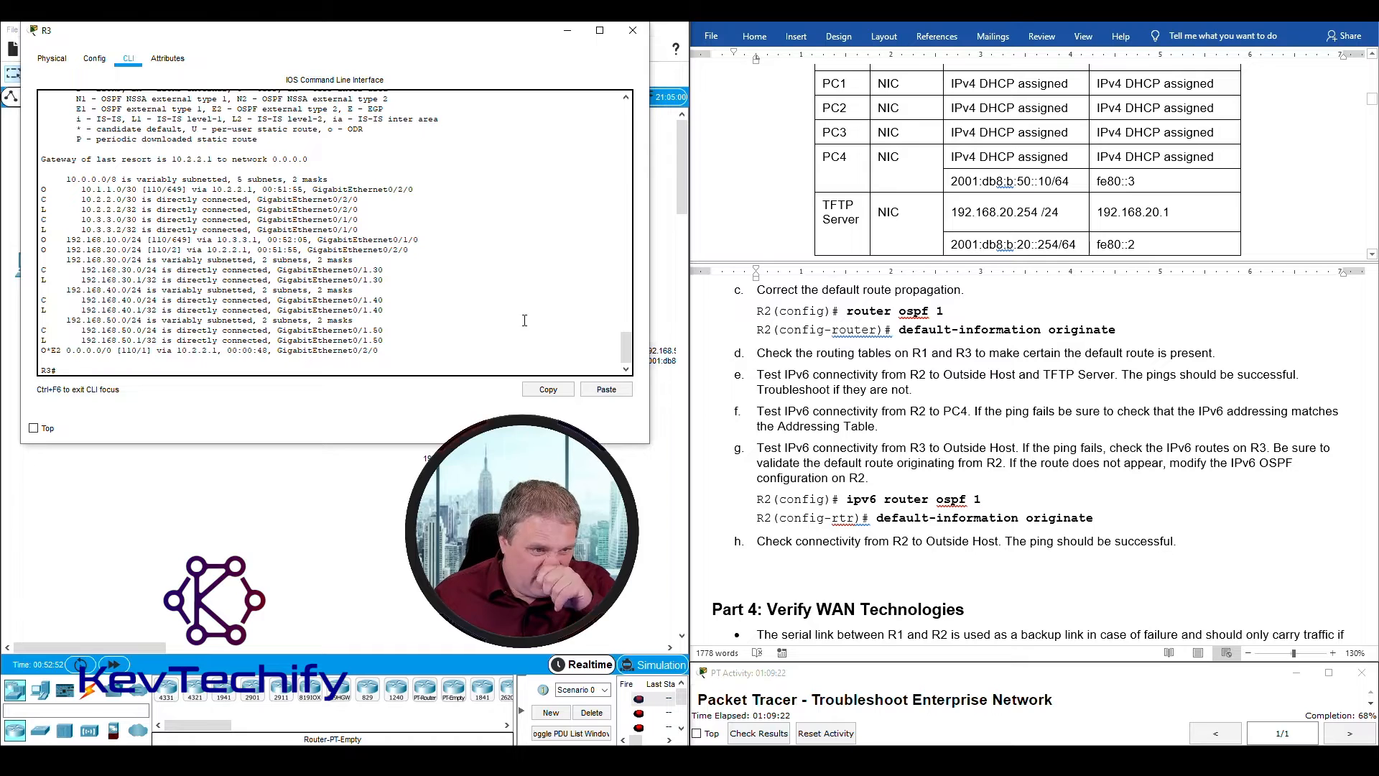
Step: Examine R3's gateway of last resort, the O*E2 default route entry and the legend's candidate default code
left_click_drag(44, 159, 309, 160)
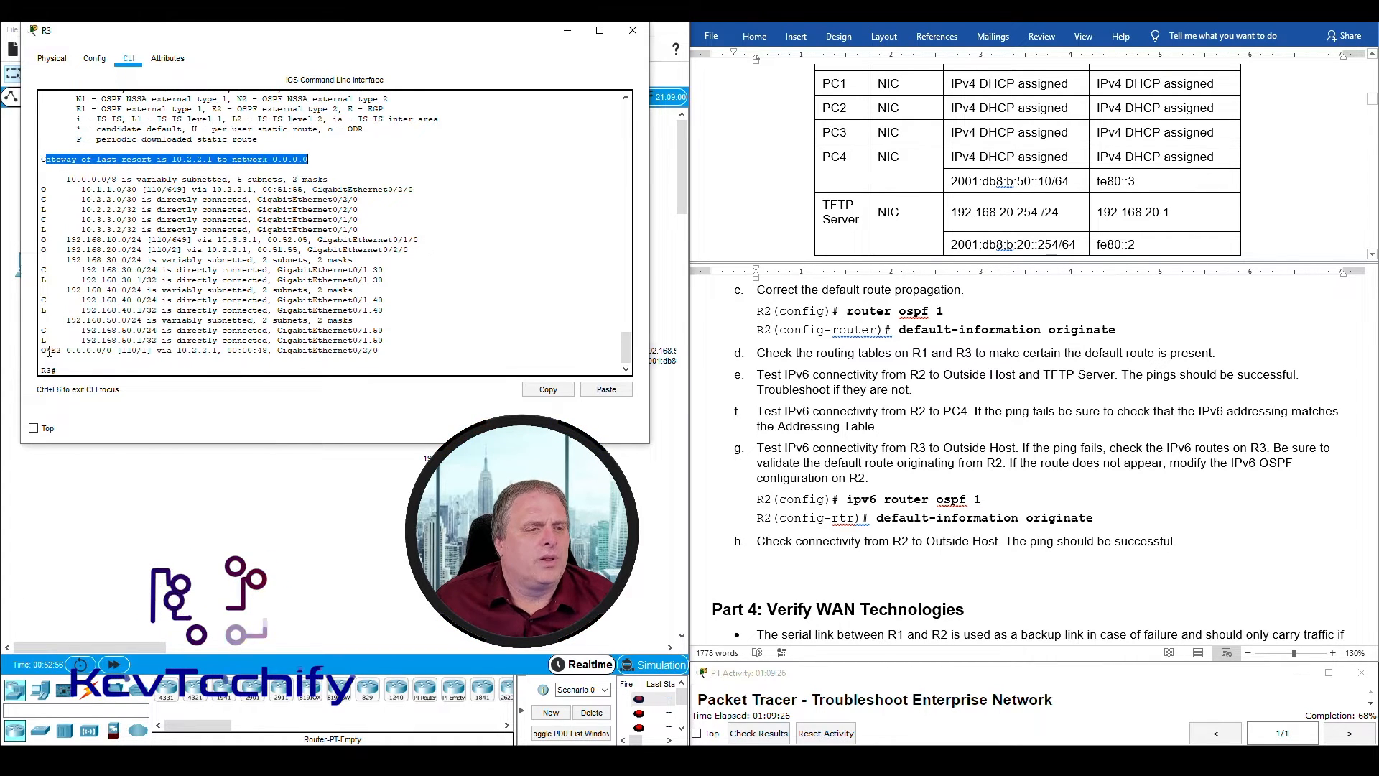
left_click_drag(41, 351, 51, 351)
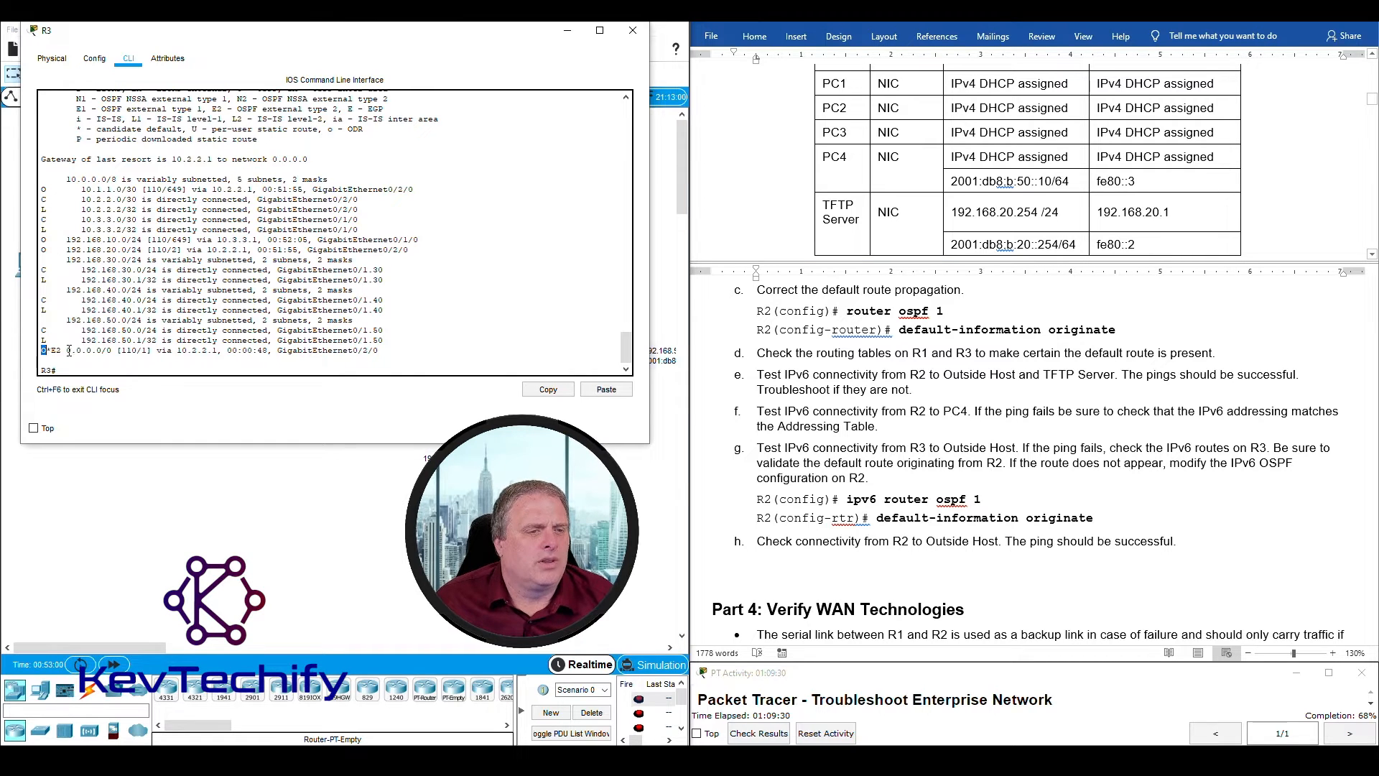
left_click_drag(68, 351, 102, 352)
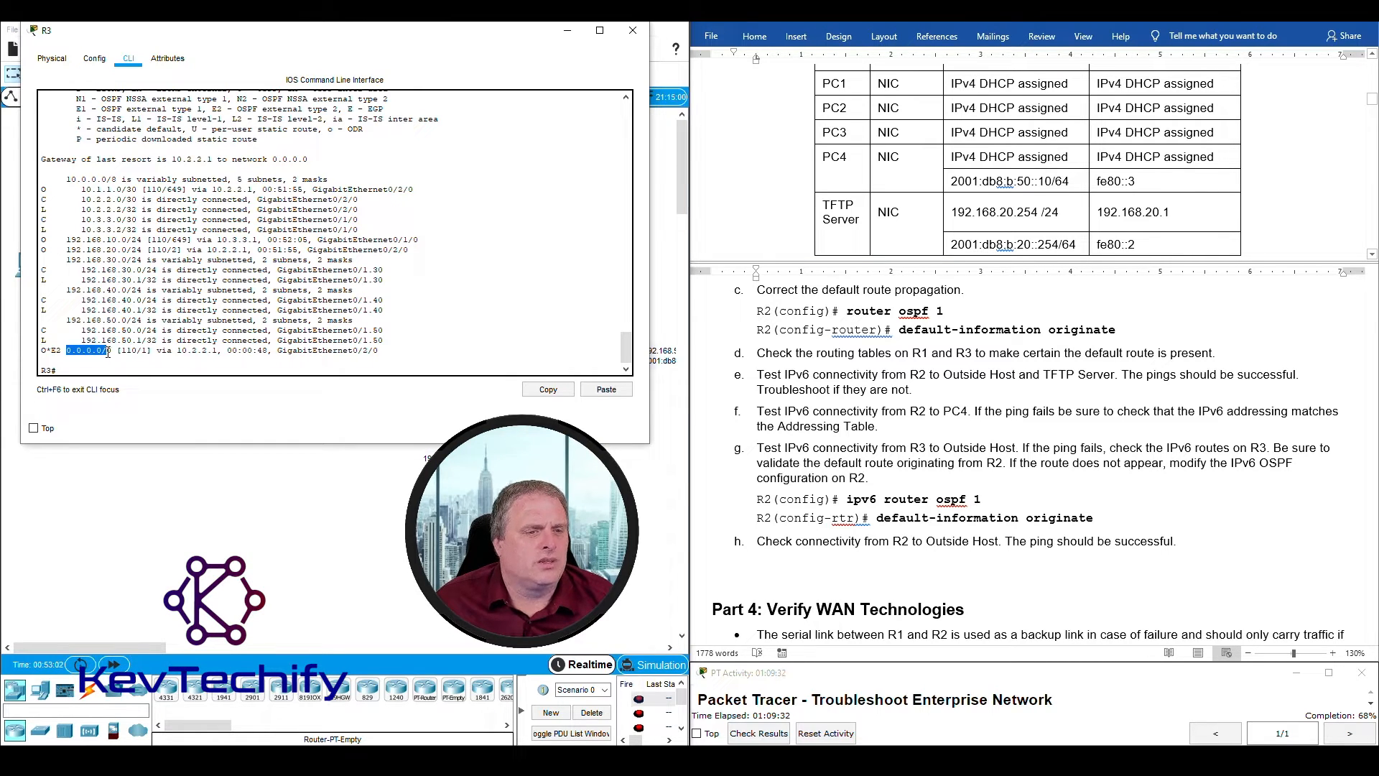
left_click_drag(181, 350, 235, 354)
left_click(59, 352)
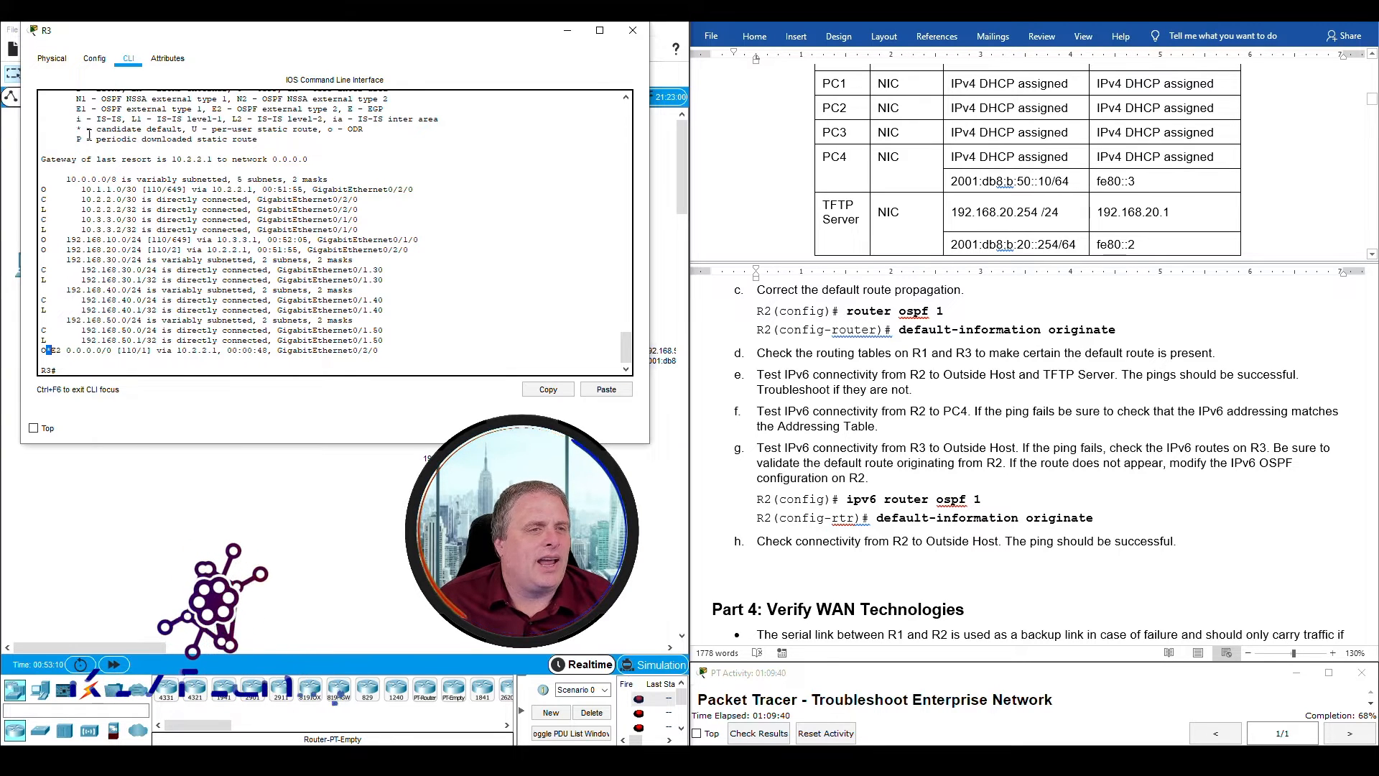
left_click_drag(77, 130, 181, 130)
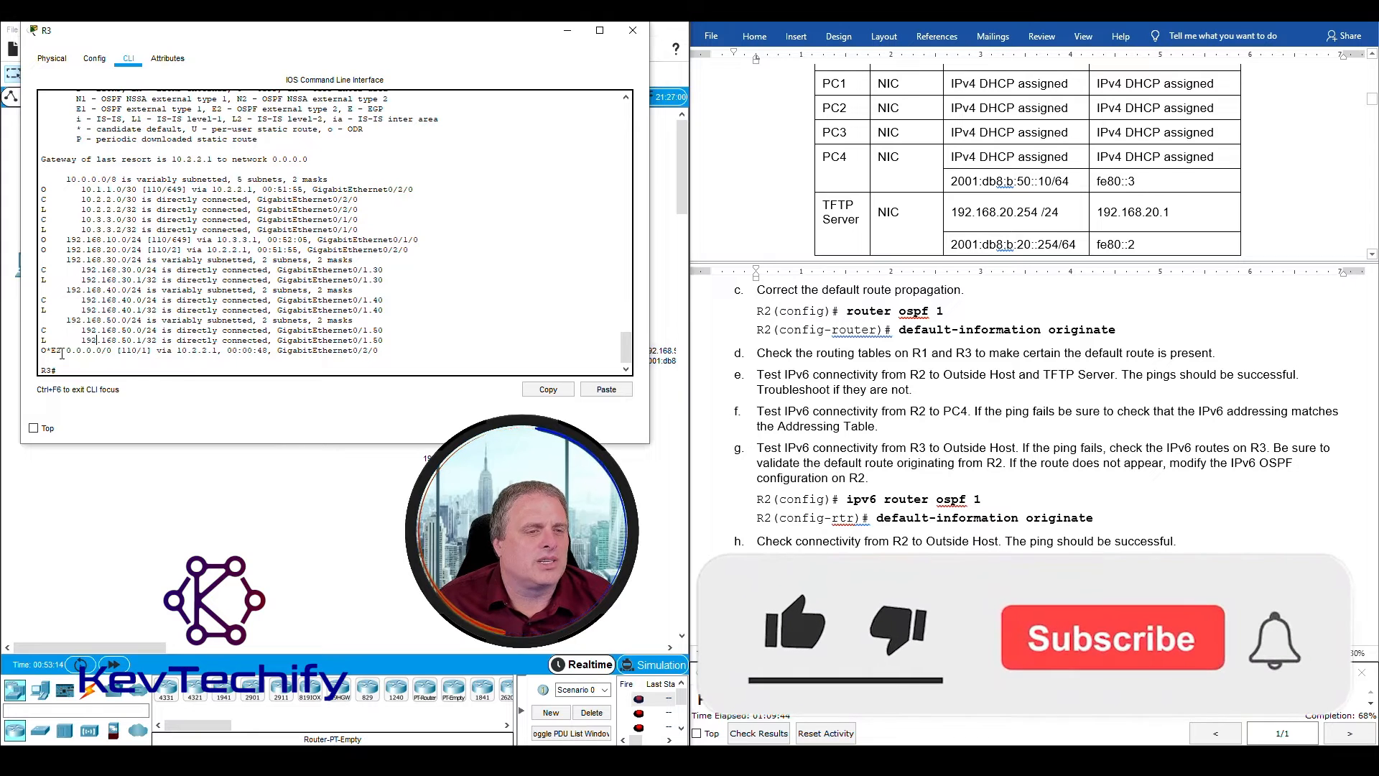
left_click_drag(386, 340, 259, 351)
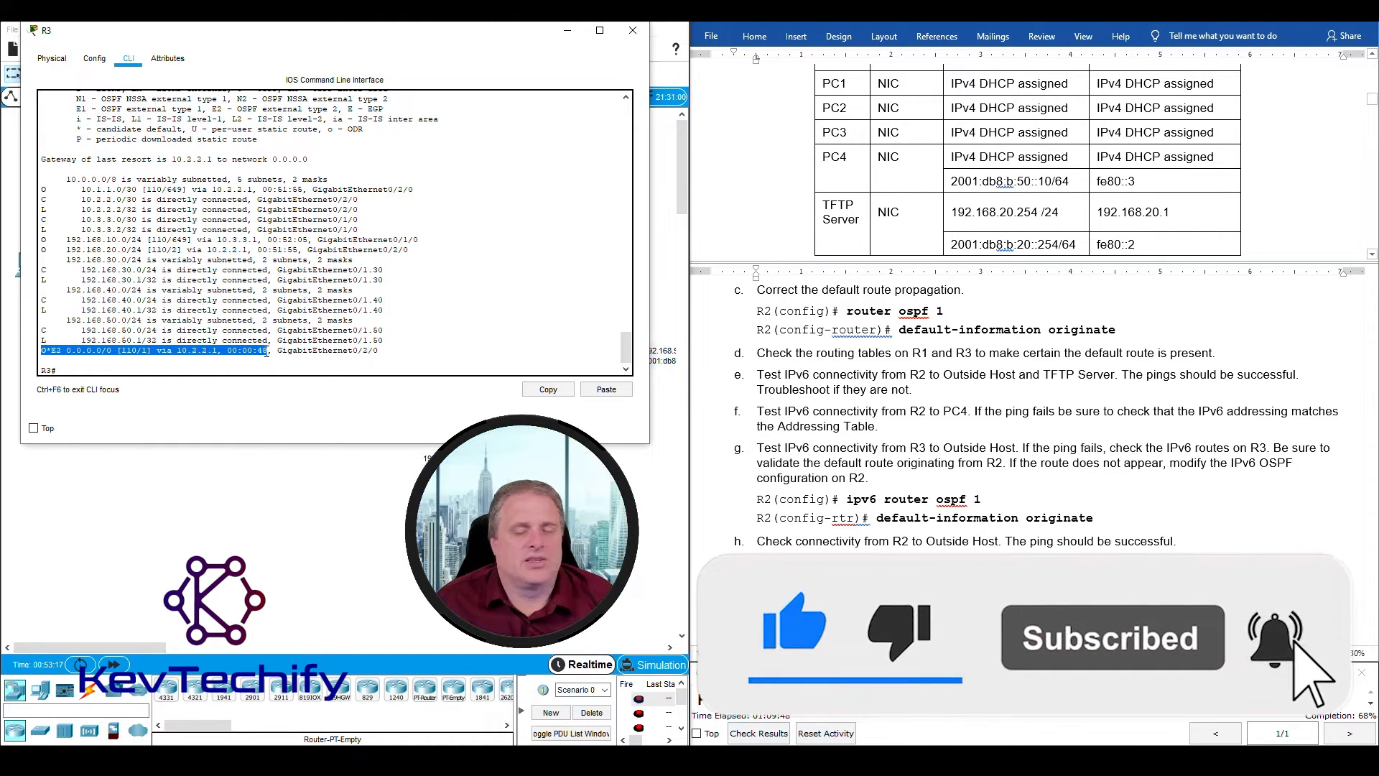
left_click(363, 351)
left_click(933, 368)
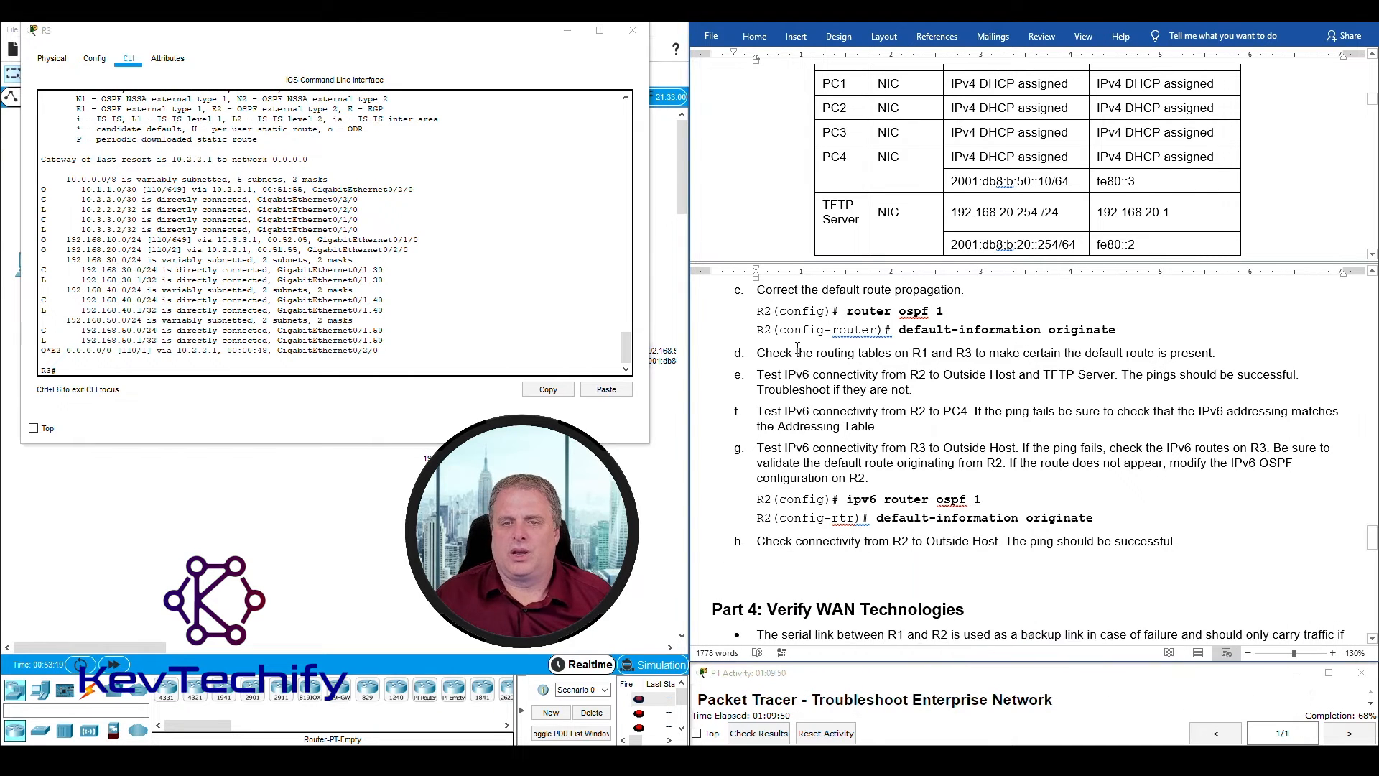
Step: Review steps d and e, then replace R3's window with R2's CLI, placed clear of the topology
left_click_drag(751, 350, 1212, 347)
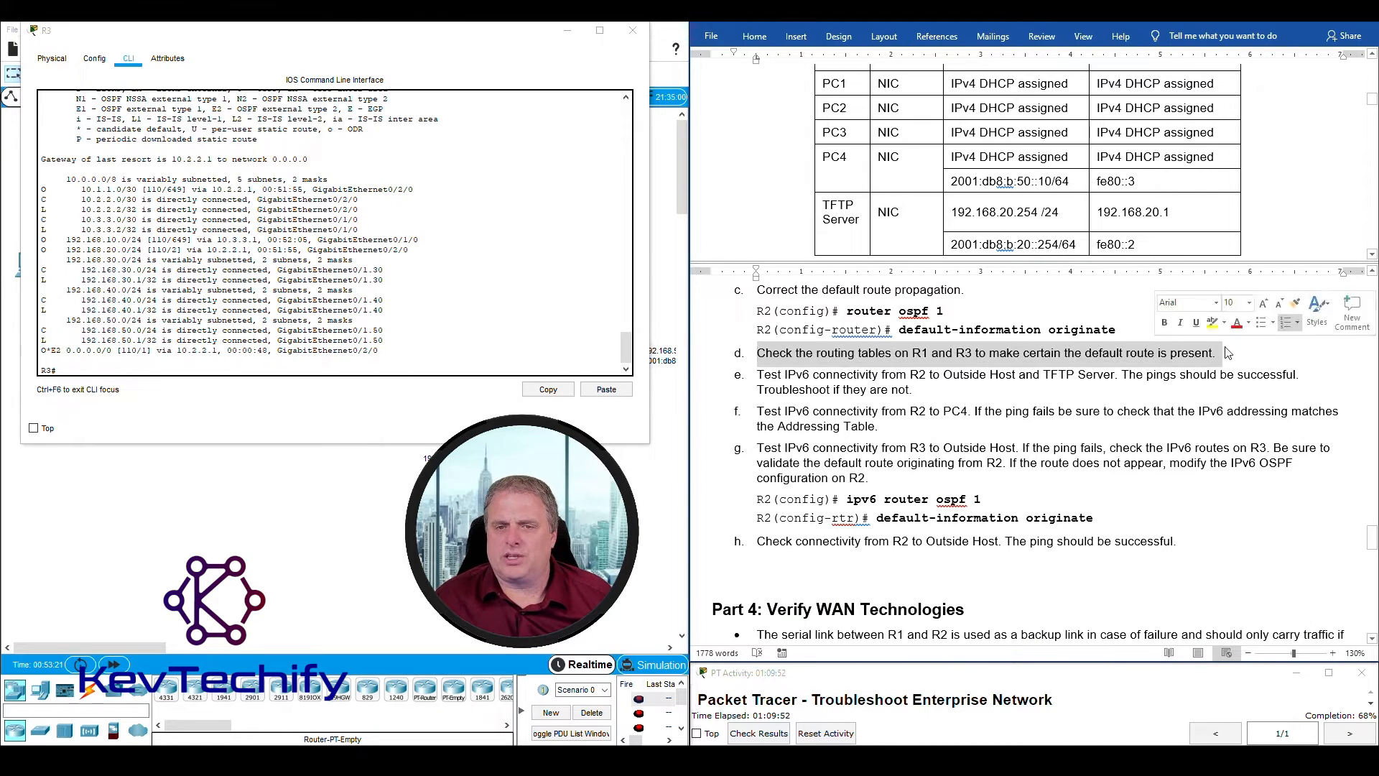
left_click_drag(756, 374, 945, 389)
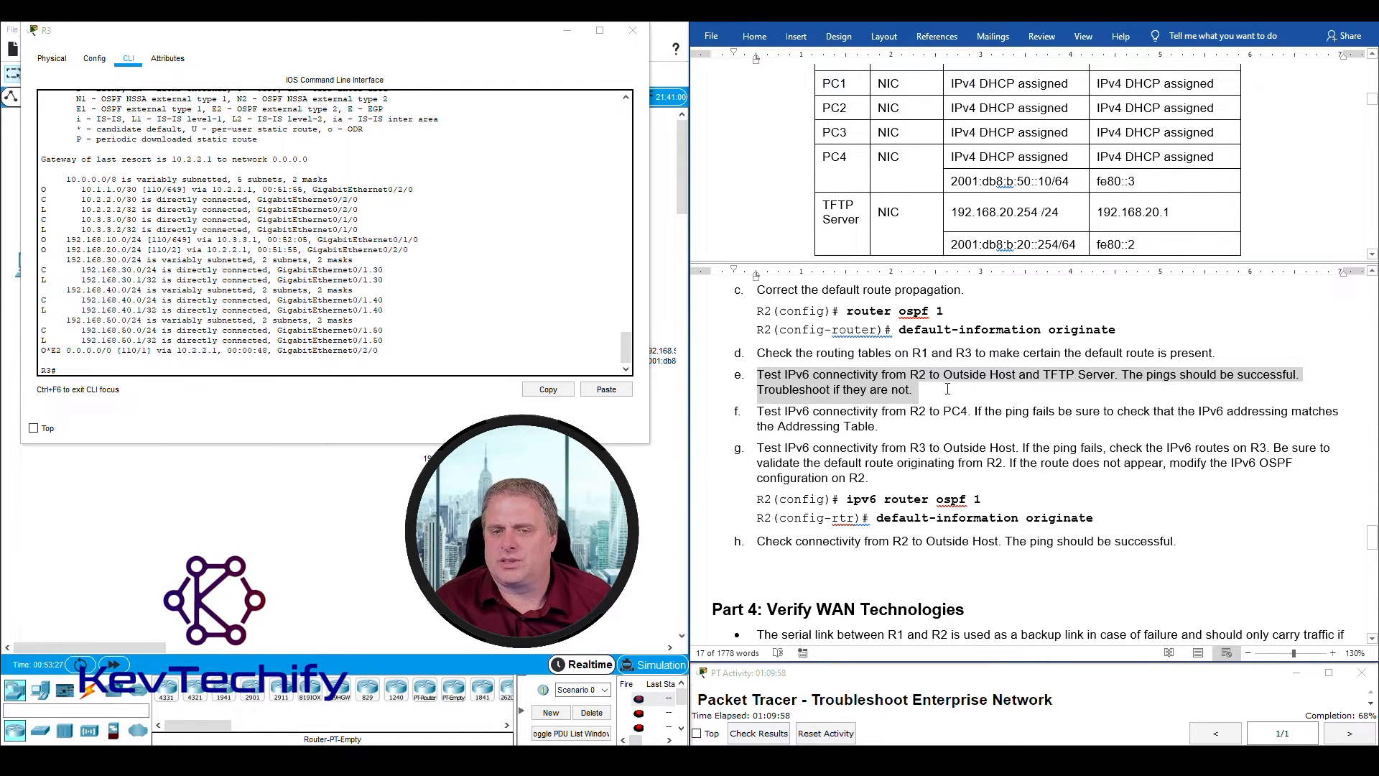
left_click(567, 31)
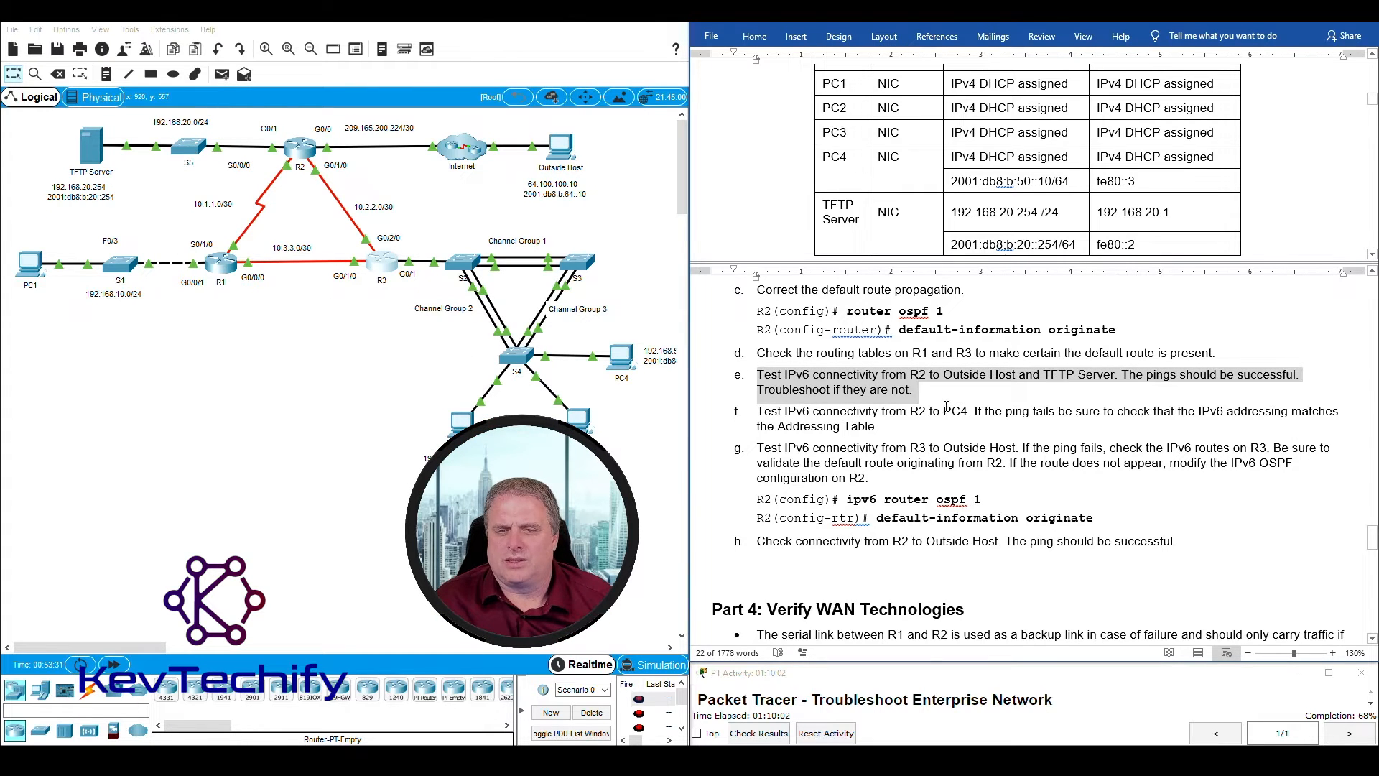
left_click(301, 151)
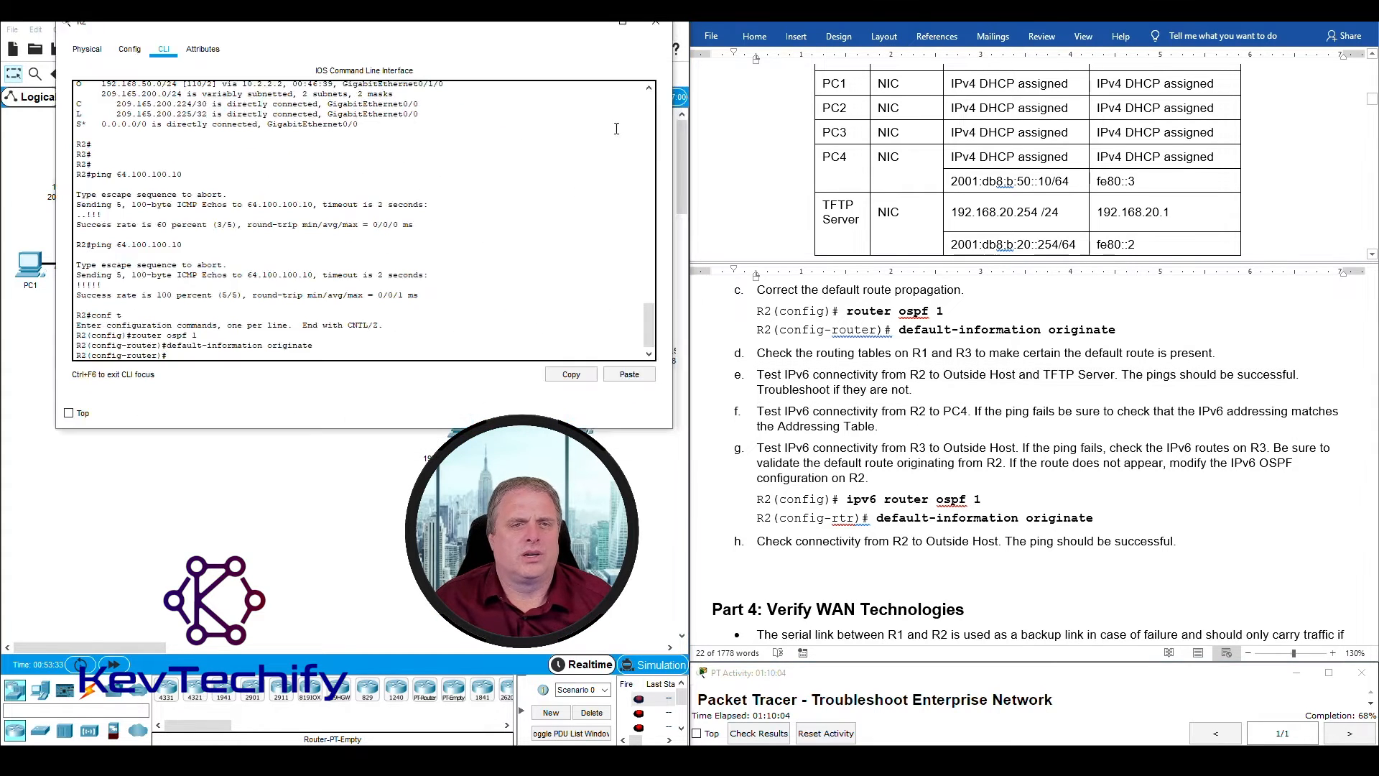
left_click_drag(501, 32, 1187, 25)
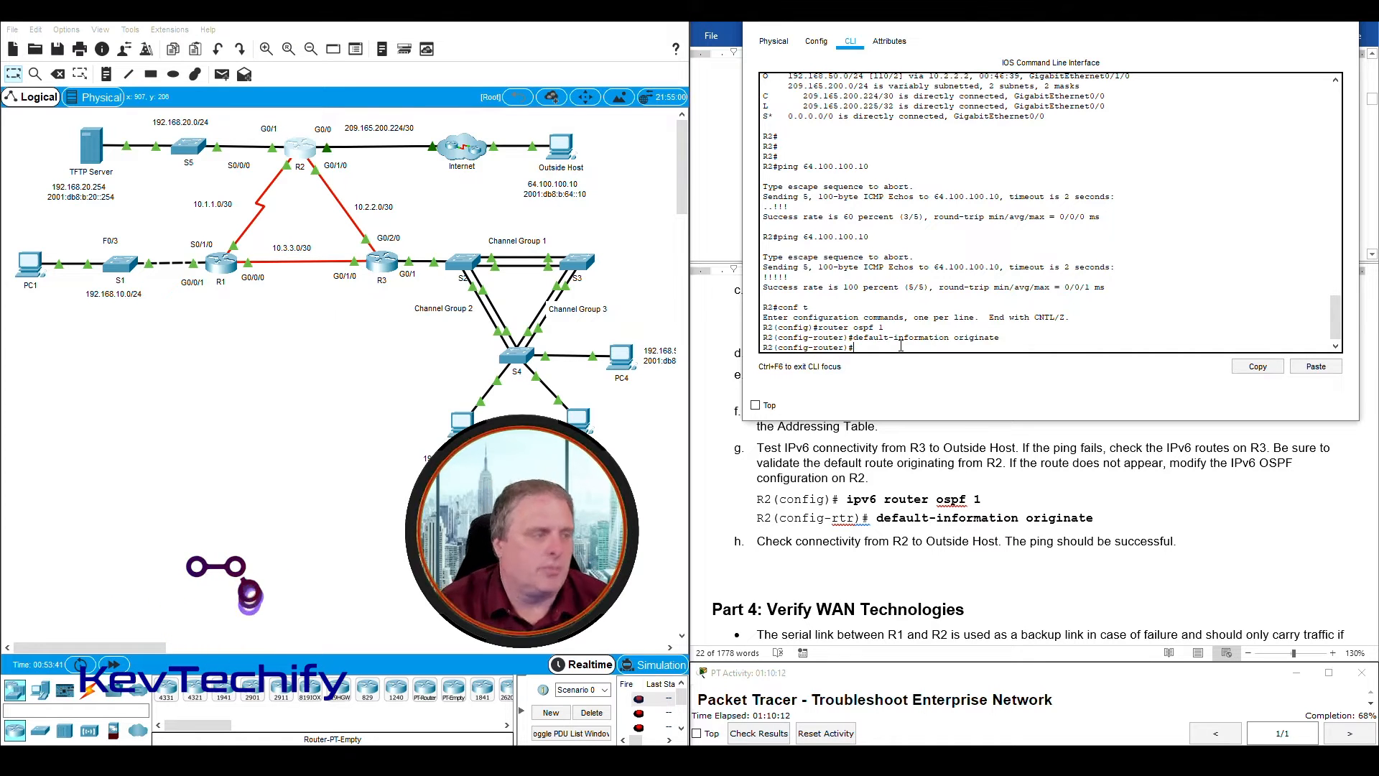
Step: Exit R2's OSPF router and global configuration modes to return to the privileged EXEC prompt
type("exit")
key("Return")
type("exit")
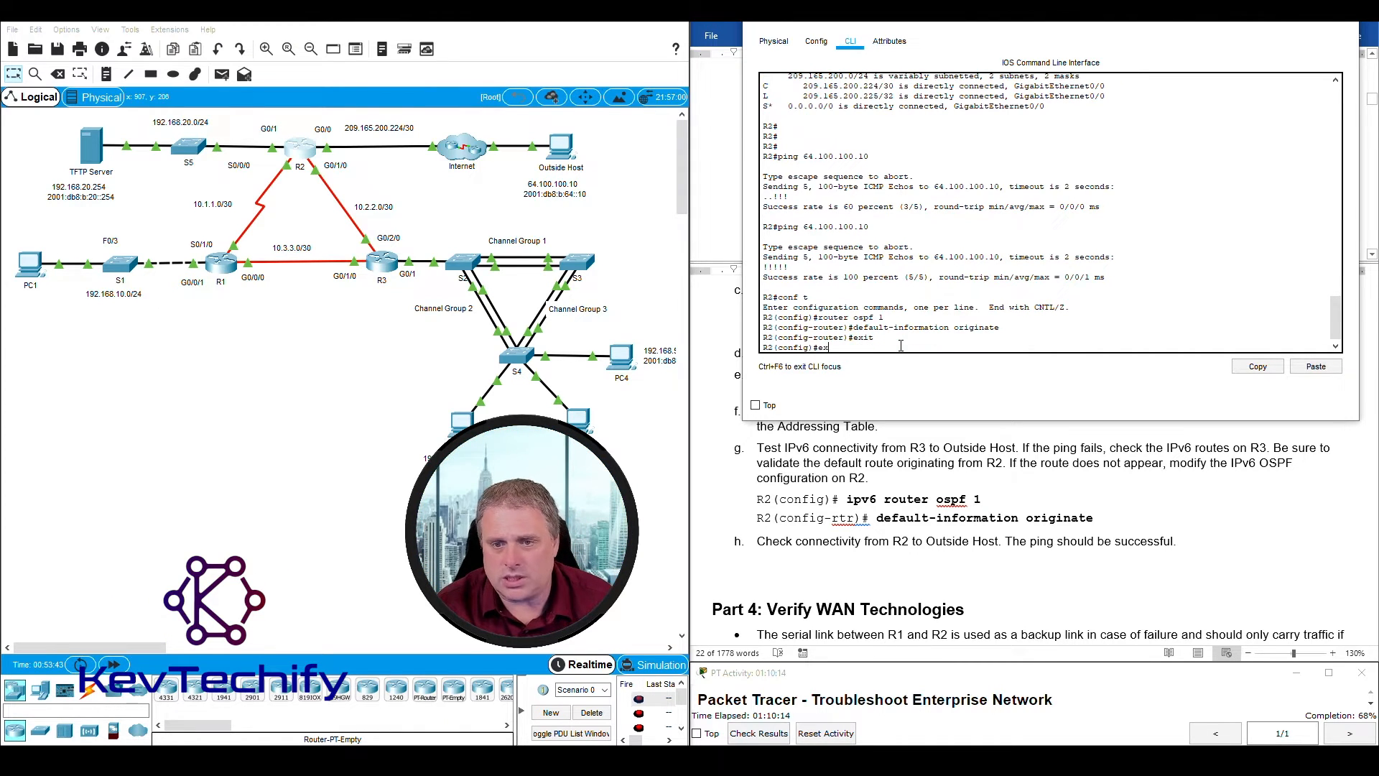
key("Return")
key("Return")
key("Return")
key("Return")
key("Return")
key("Return")
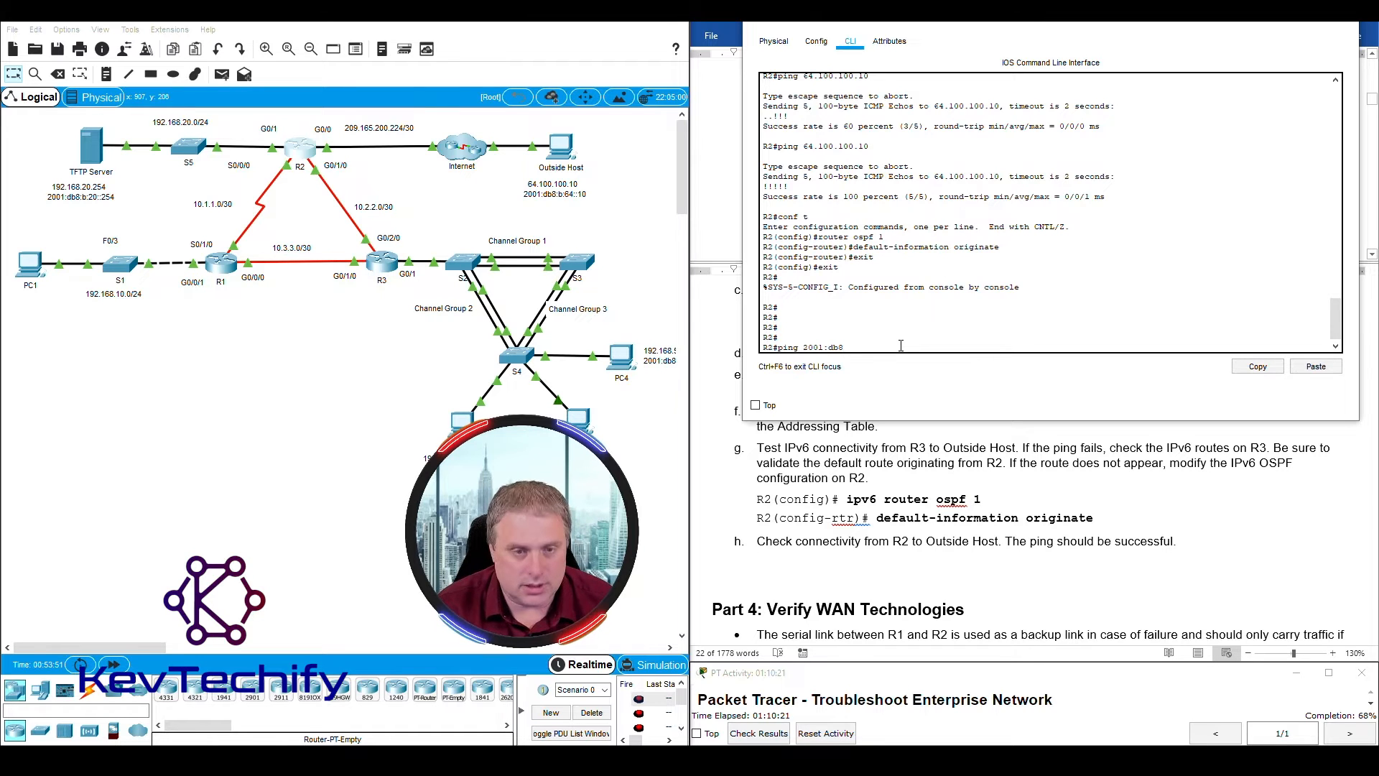
Step: Ping the Outside Host's IPv6 address 2001:db8:b:64::10 from R2, check the replies and minimize R2's window
type(":")
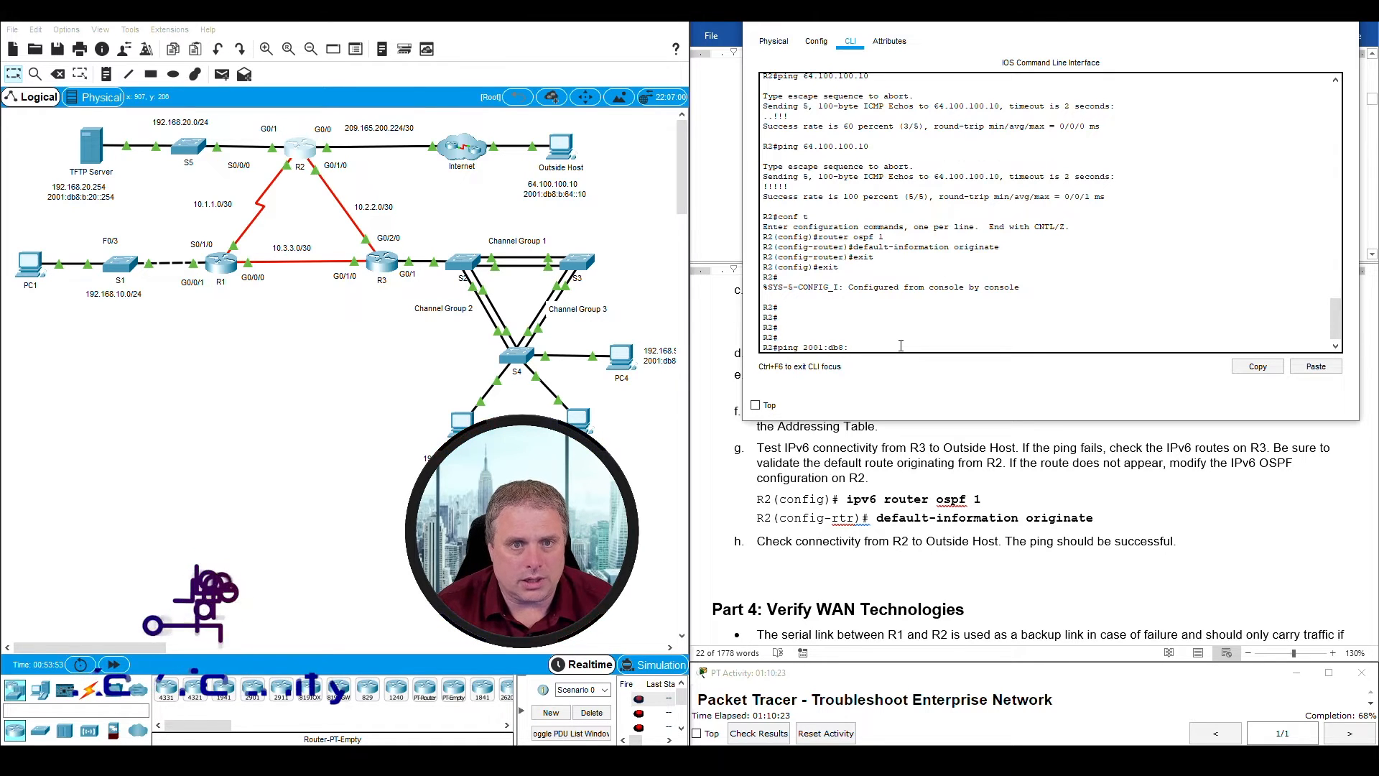
type("b:64")
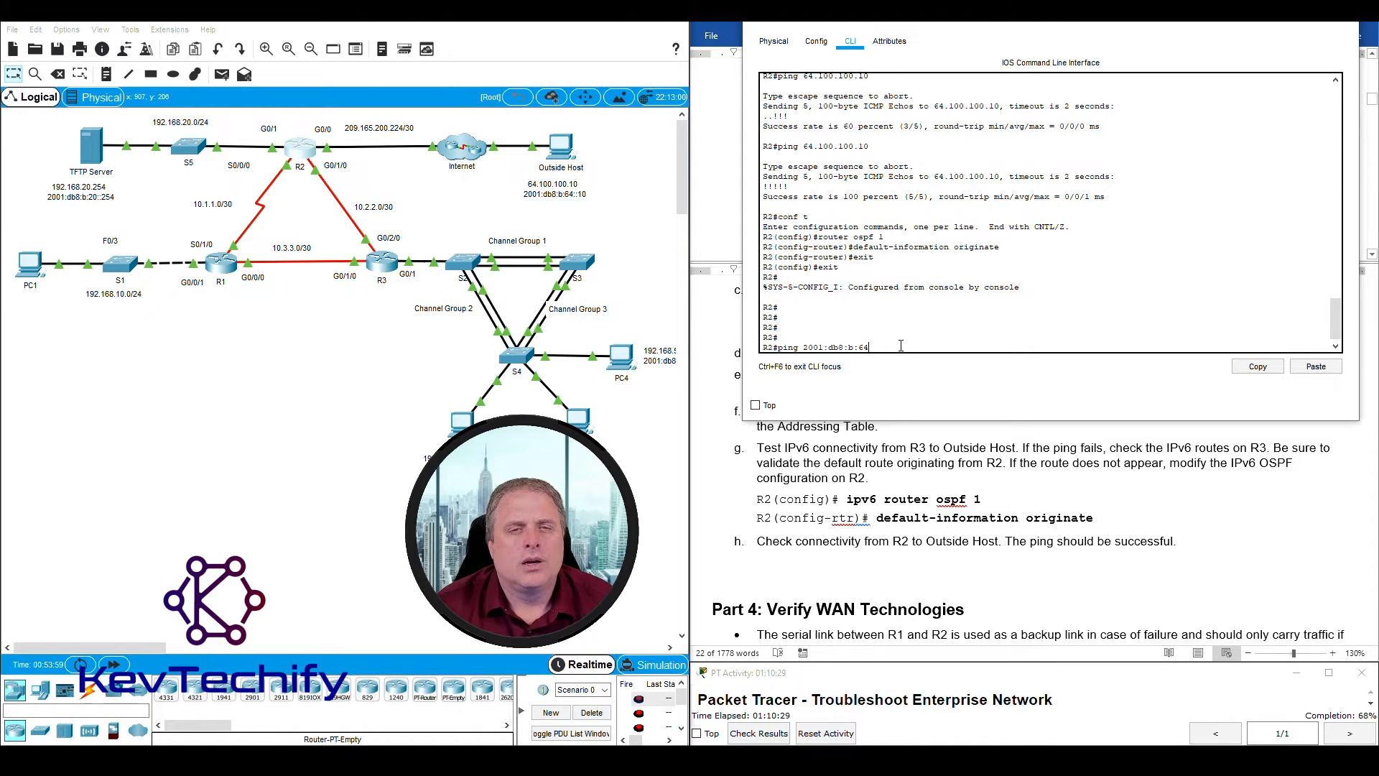
type("::10")
key("Return")
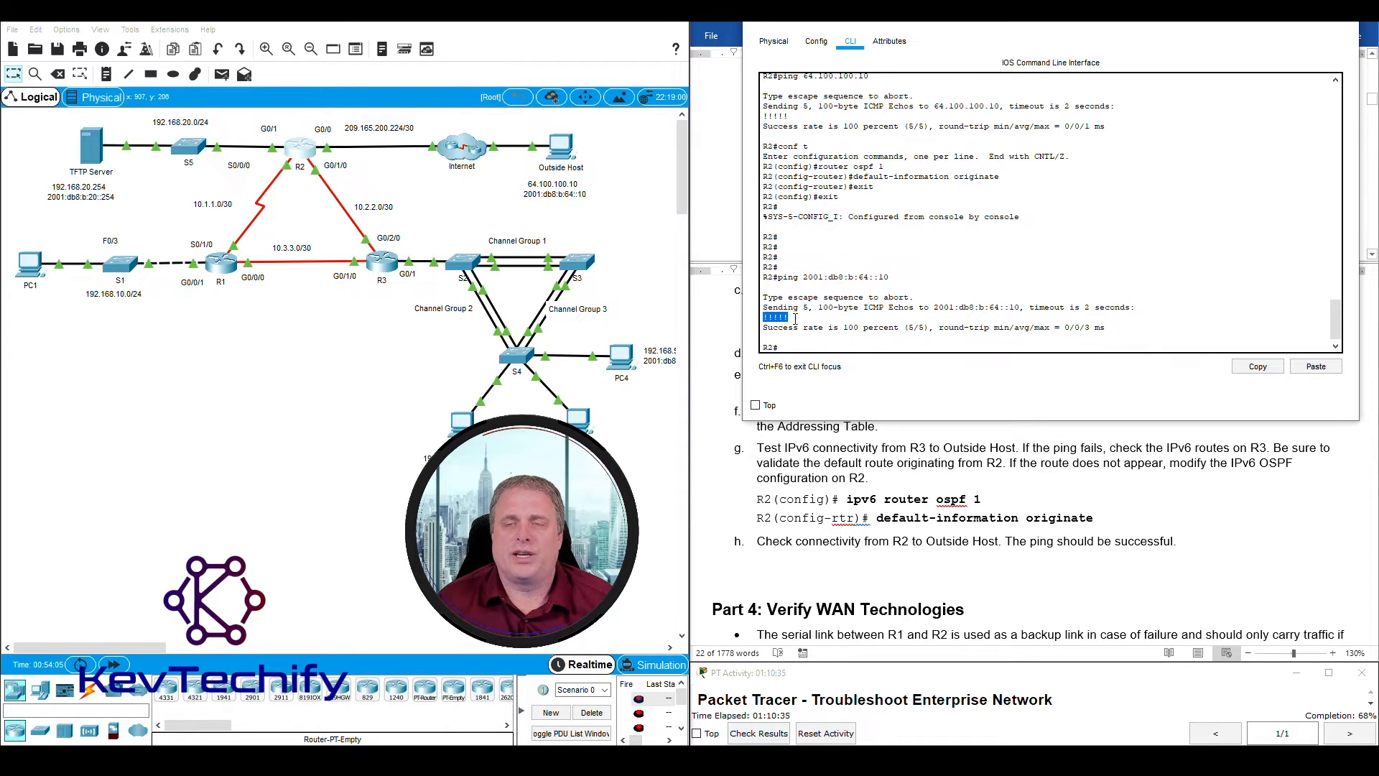
left_click(1279, 22)
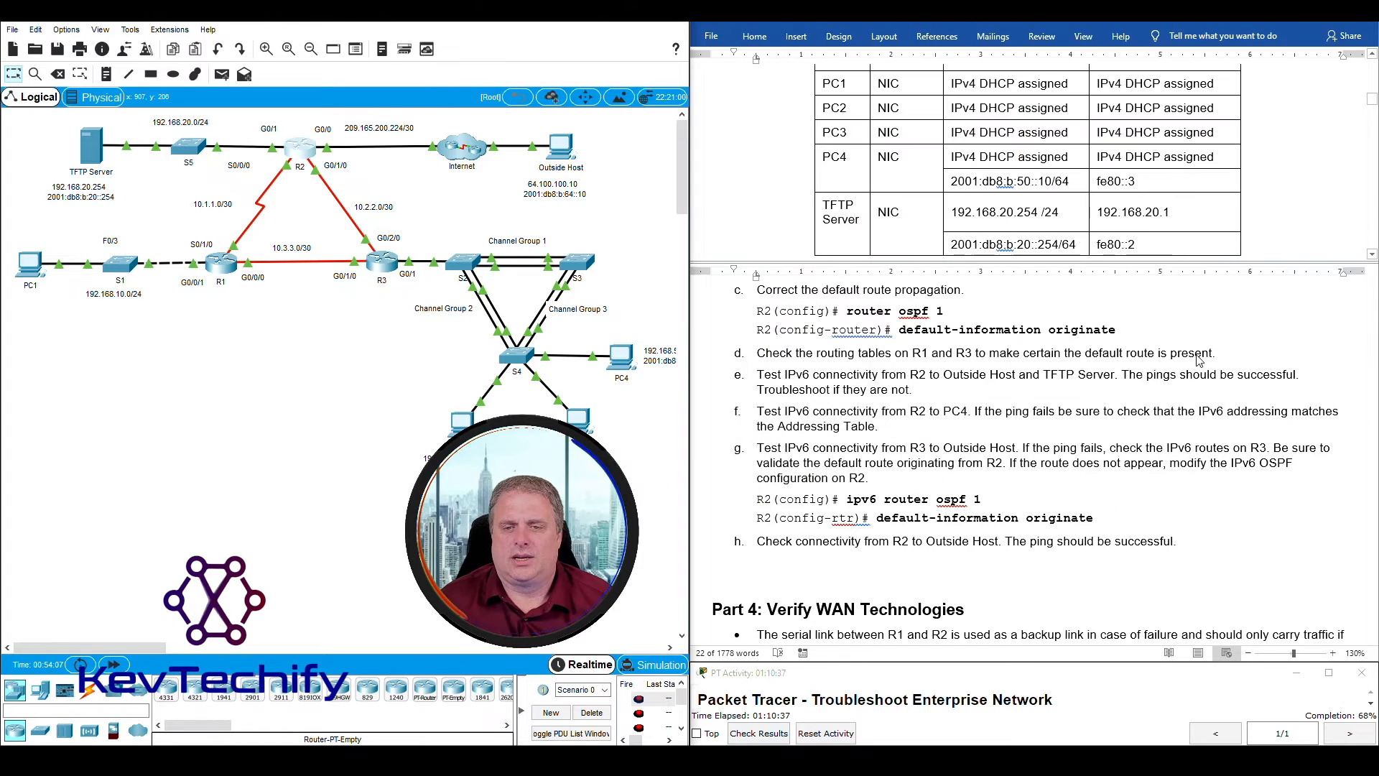
Step: Read the remaining step e and f instructions and bring PC4's full IPv6 address into view on the topology
left_click_drag(757, 374, 965, 409)
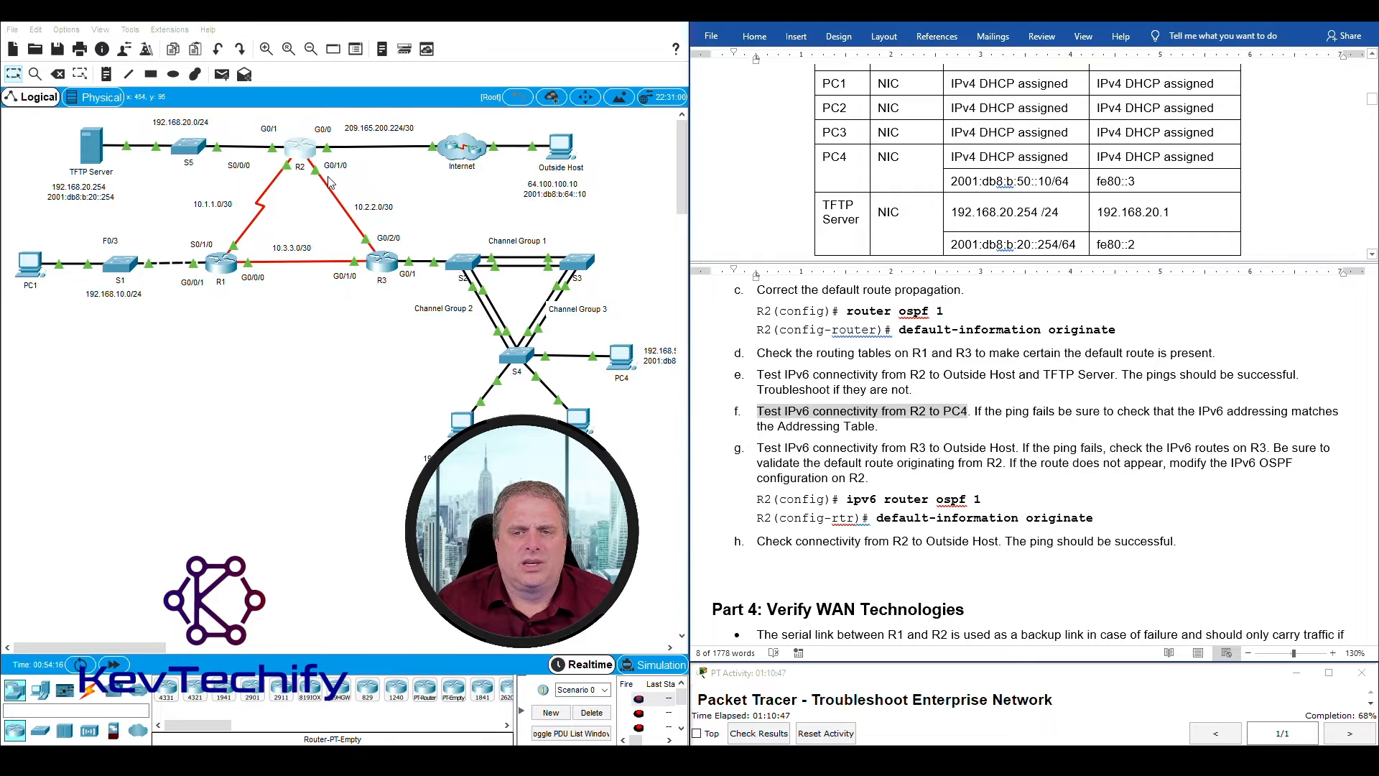
left_click_drag(651, 390, 612, 342)
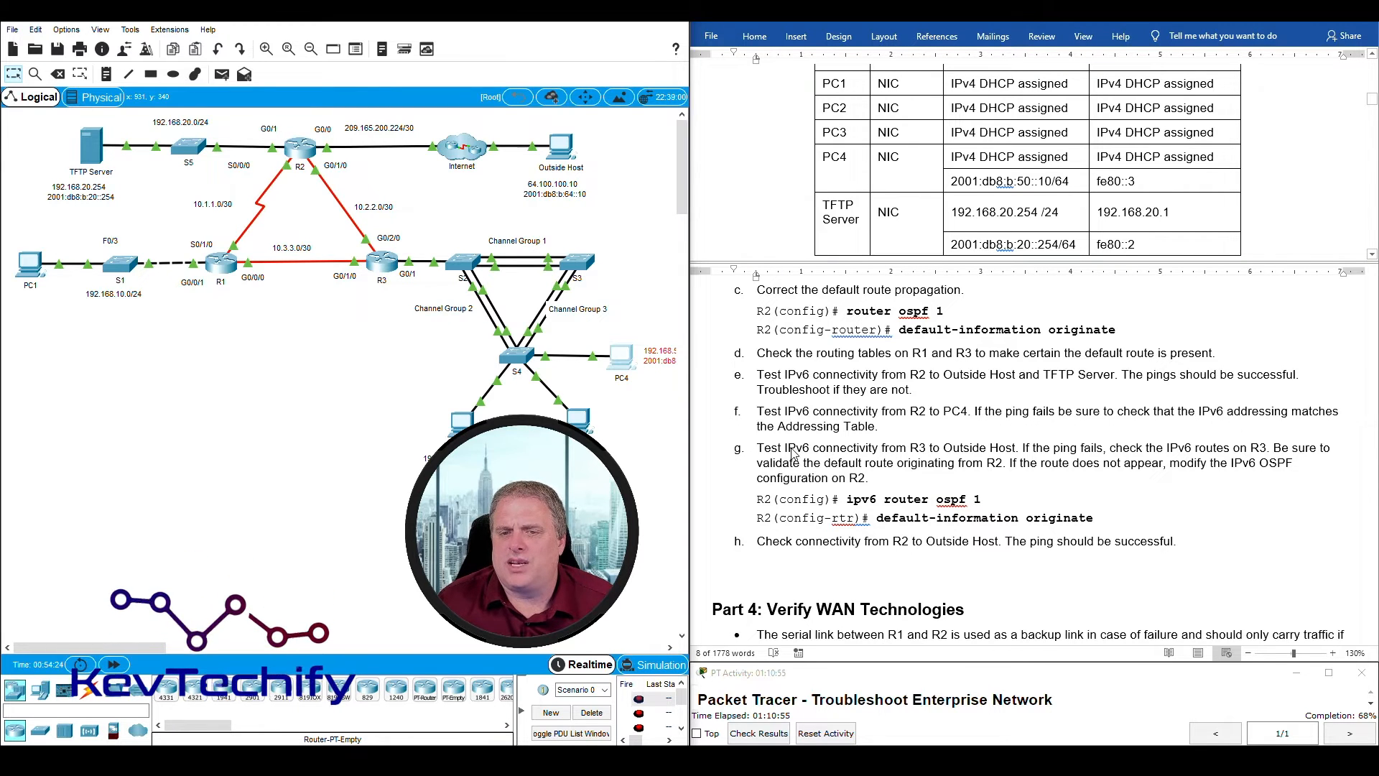
left_click_drag(98, 640, 130, 650)
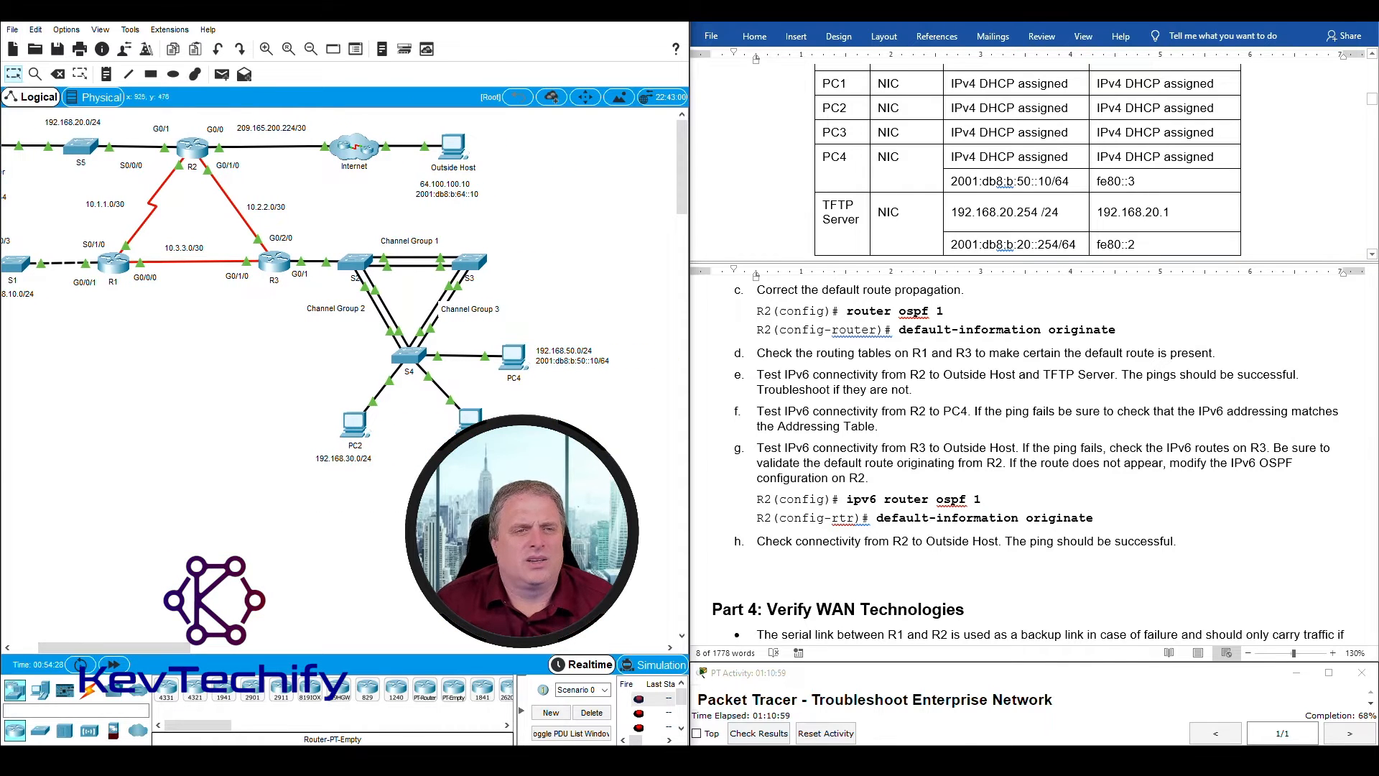
Step: For step f, ping PC4 at 2001:db8:b:50::10 from R2's CLI, check the replies and reread the step's instruction
left_click(192, 149)
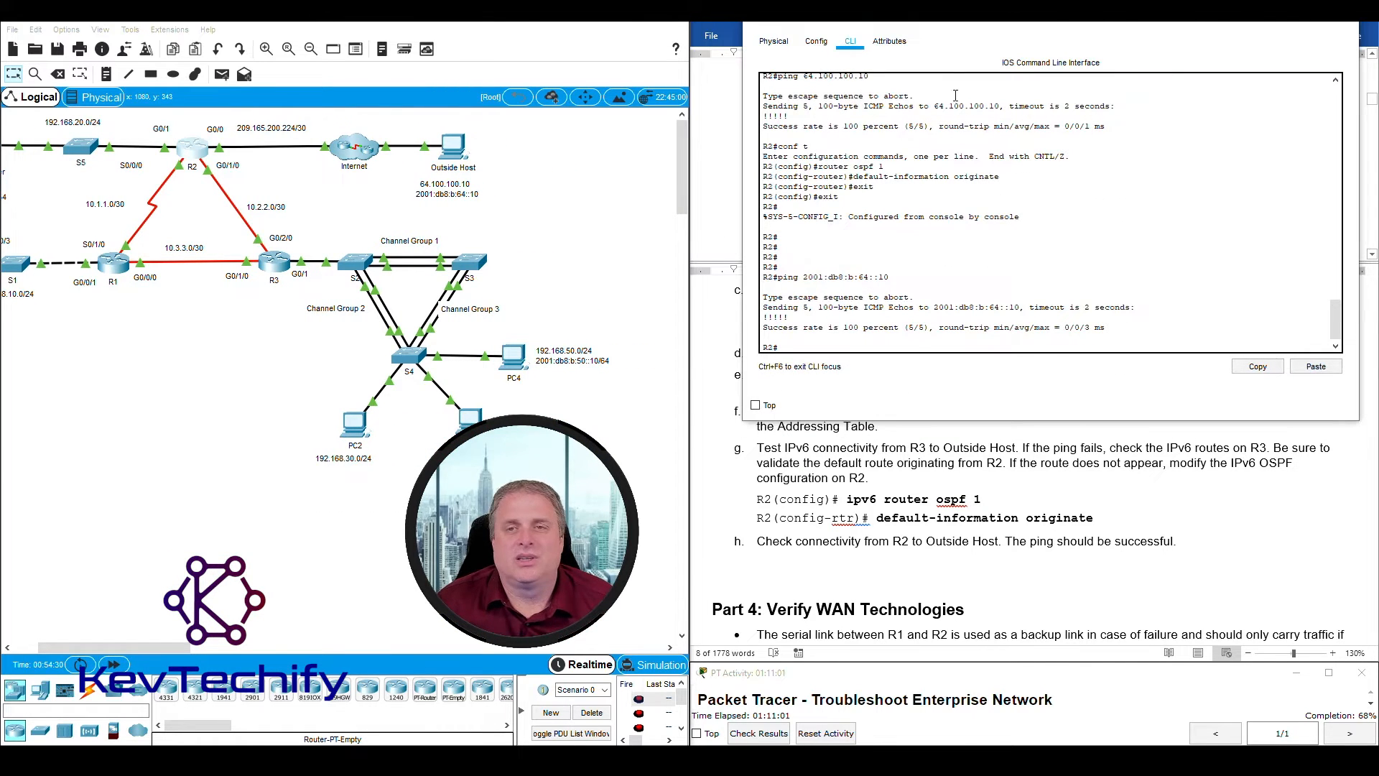
key("Return")
key("Return")
key("Return")
key("Return")
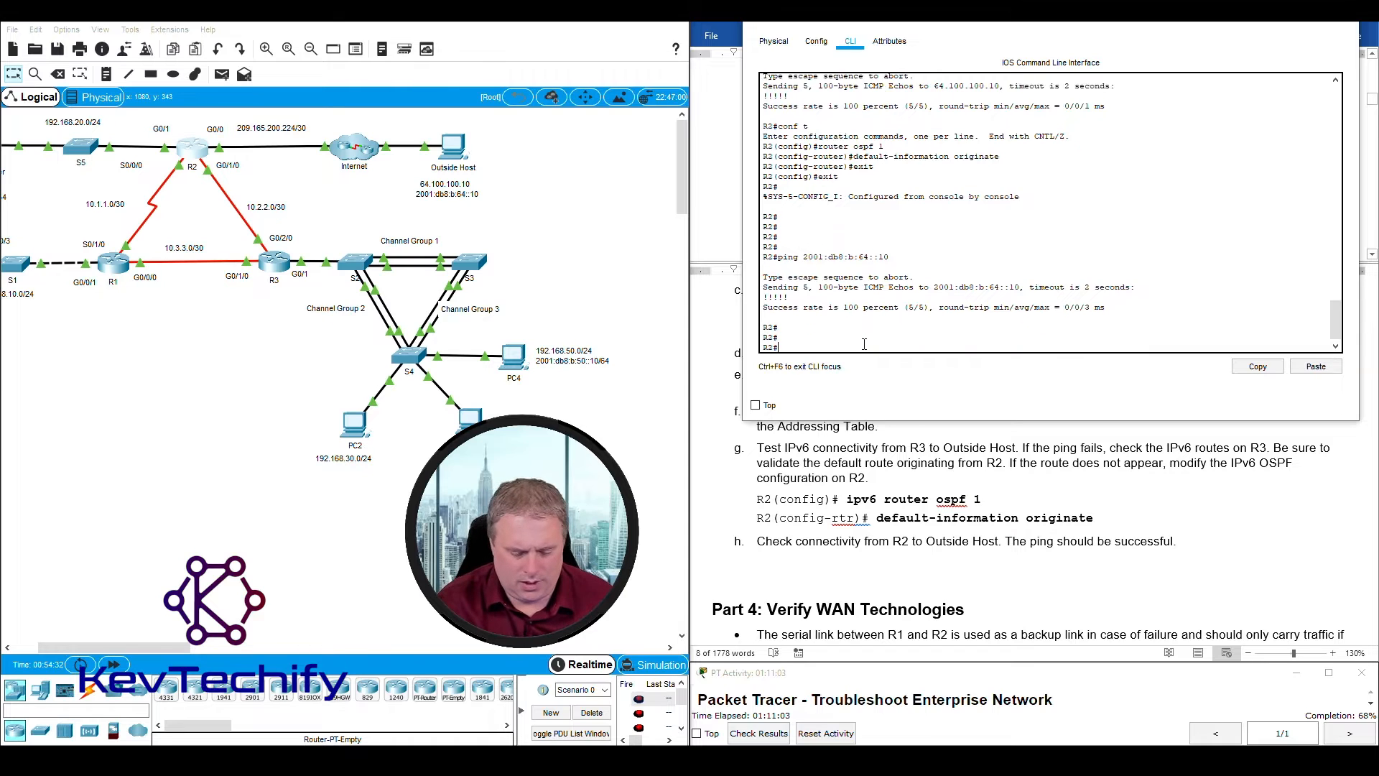
type("ping")
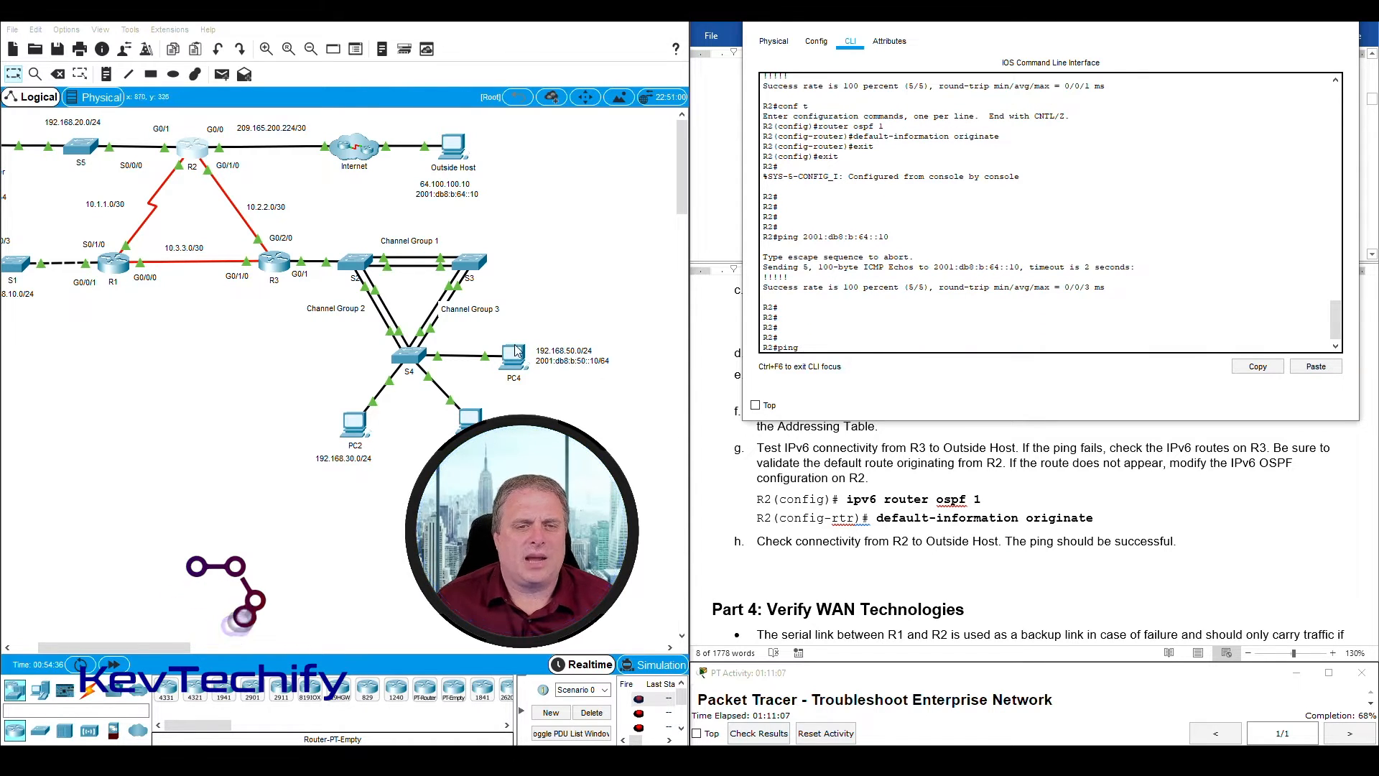
left_click_drag(630, 392, 507, 334)
left_click(829, 348)
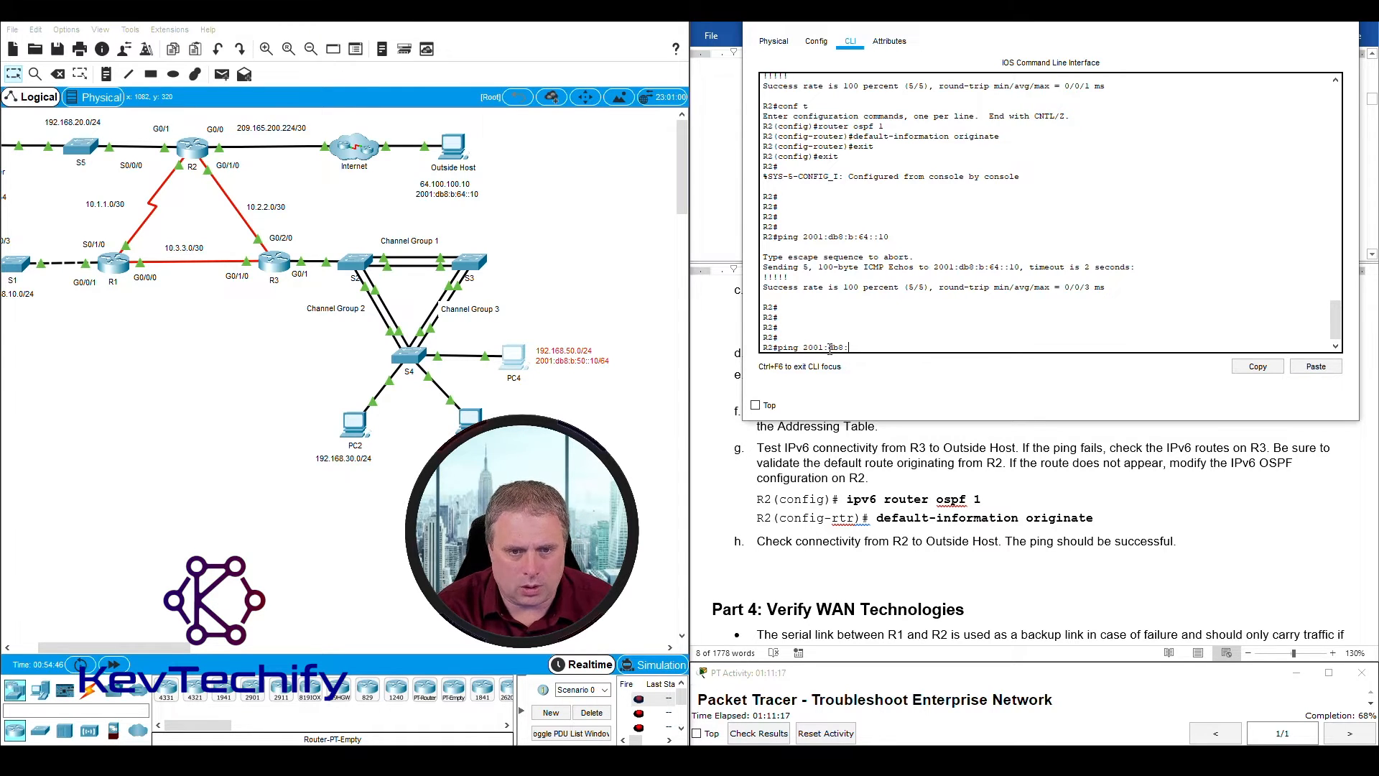
type("50::")
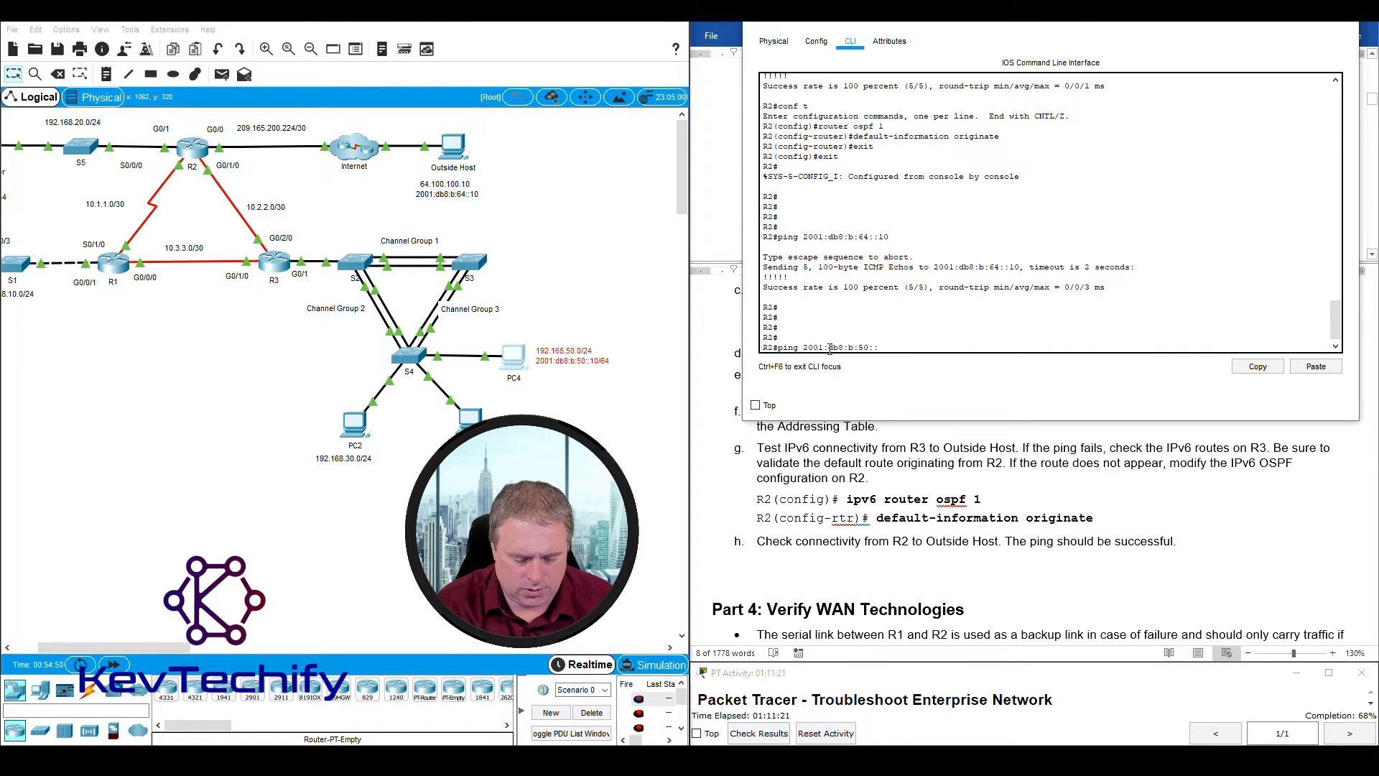
type("10")
key("Return")
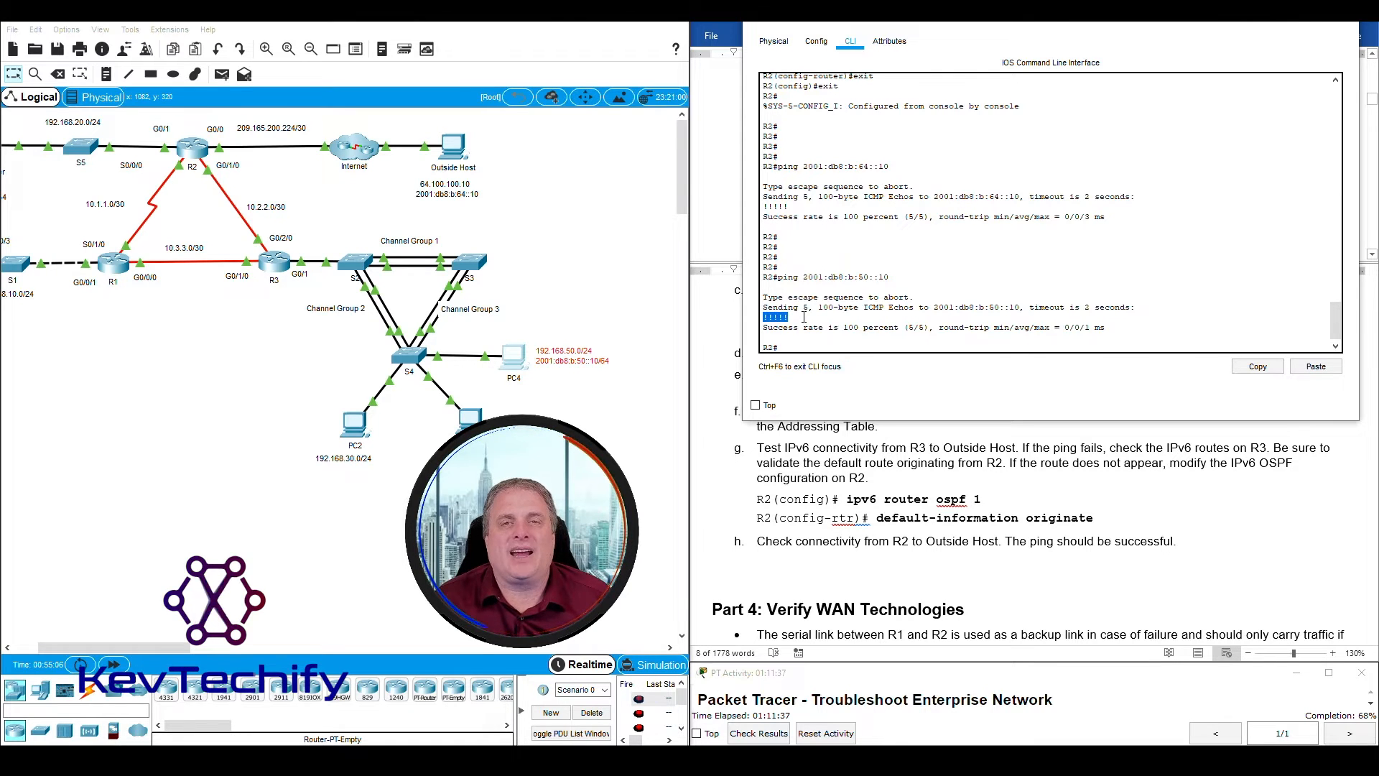
left_click(797, 346)
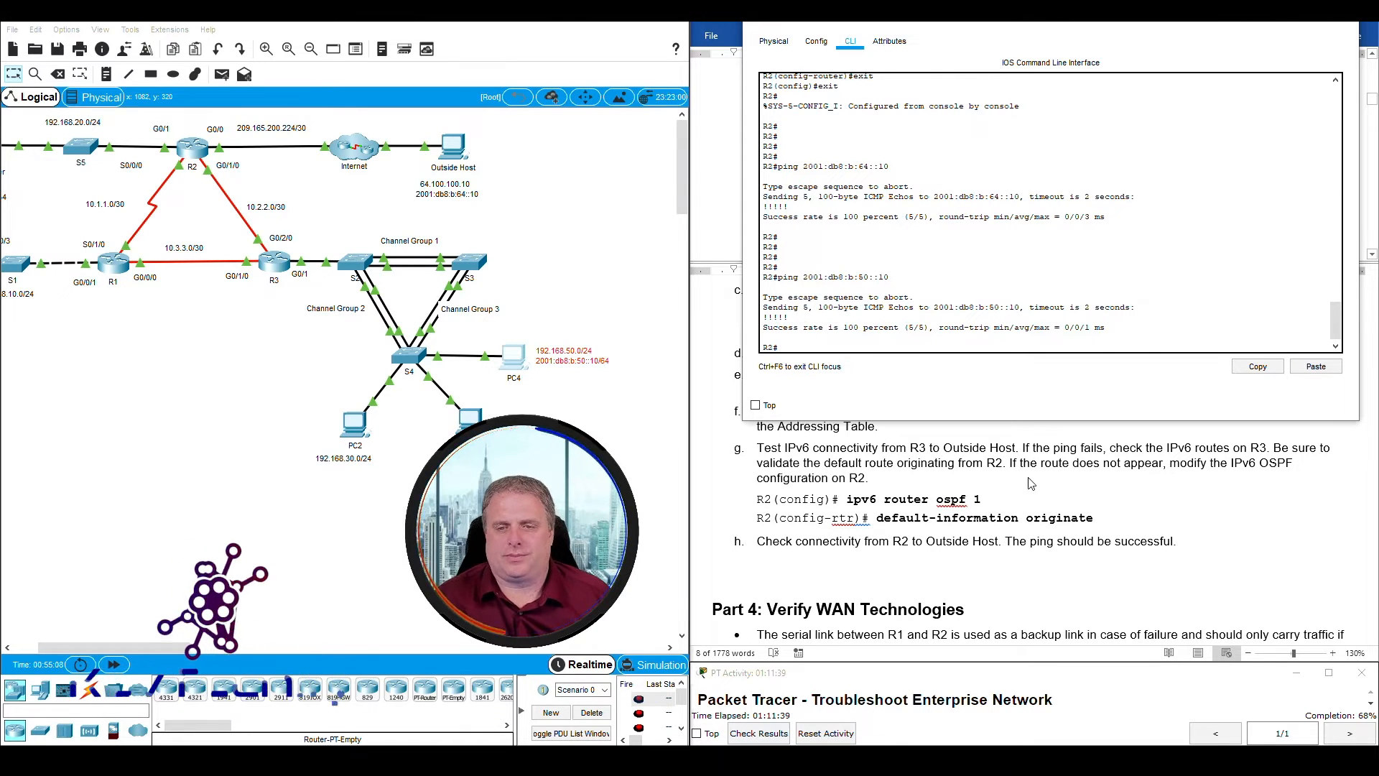
left_click(850, 425)
left_click_drag(756, 411, 882, 427)
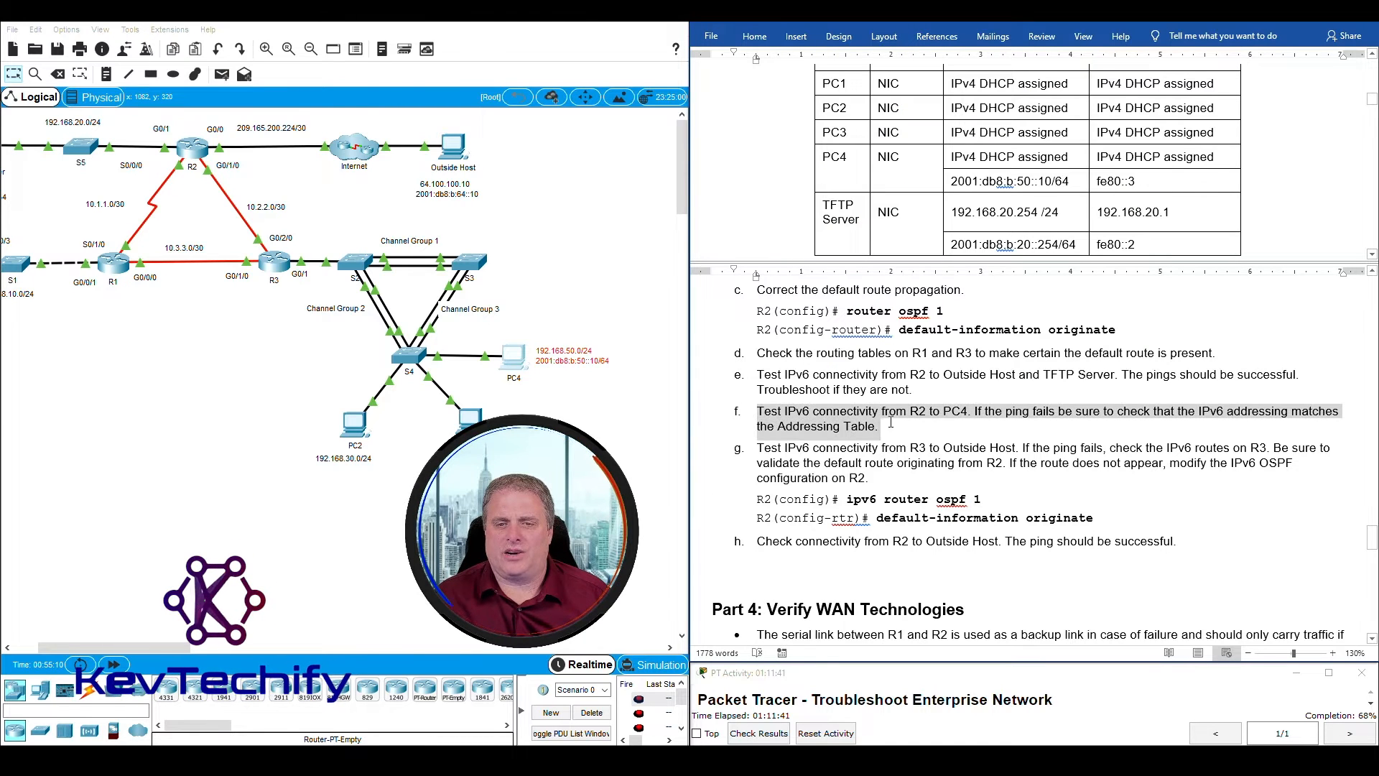
Step: Read the step g instruction on testing IPv6 connectivity from R3 to Outside Host and checking R3's IPv6 routes
left_click(833, 449)
scroll(815, 449, "down", 2)
scroll(815, 449, "down", 1)
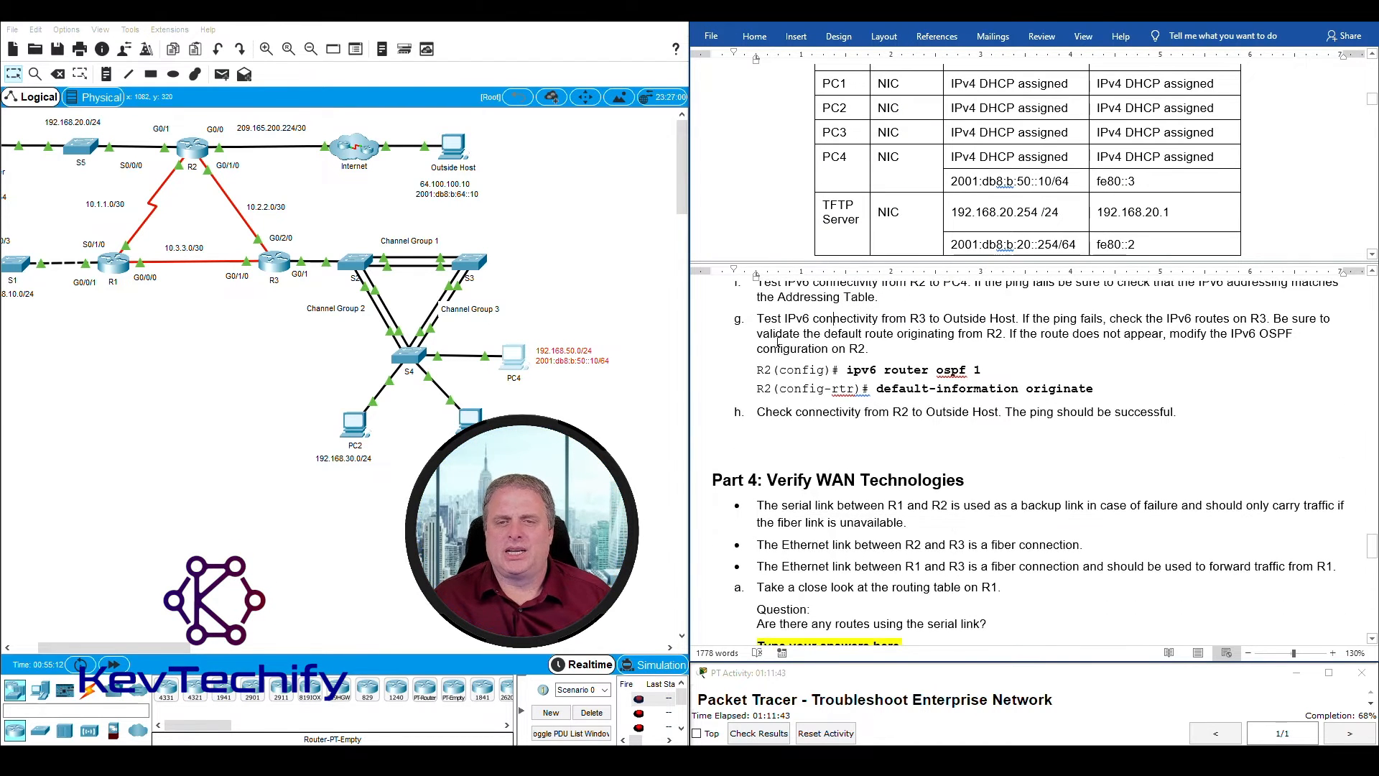
left_click_drag(757, 320, 923, 322)
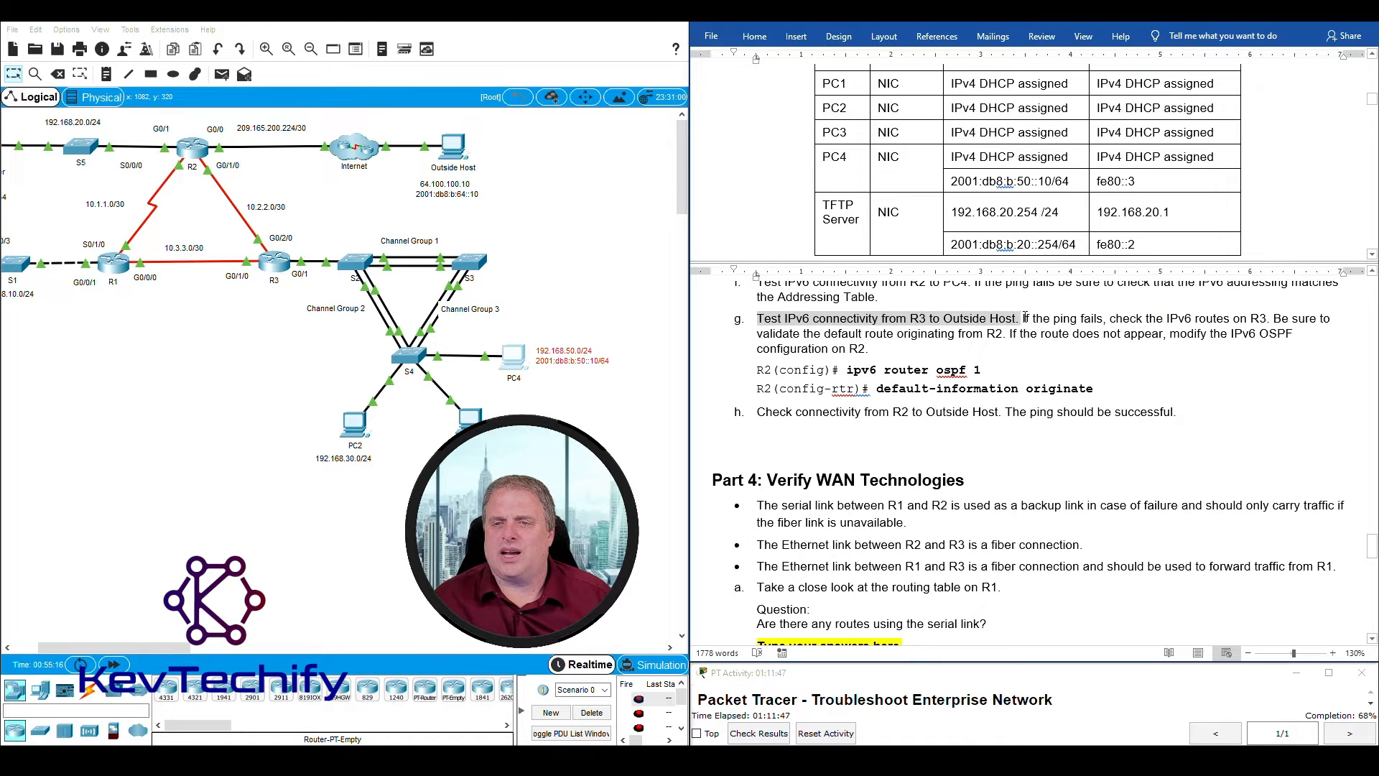
left_click_drag(1063, 318, 1290, 318)
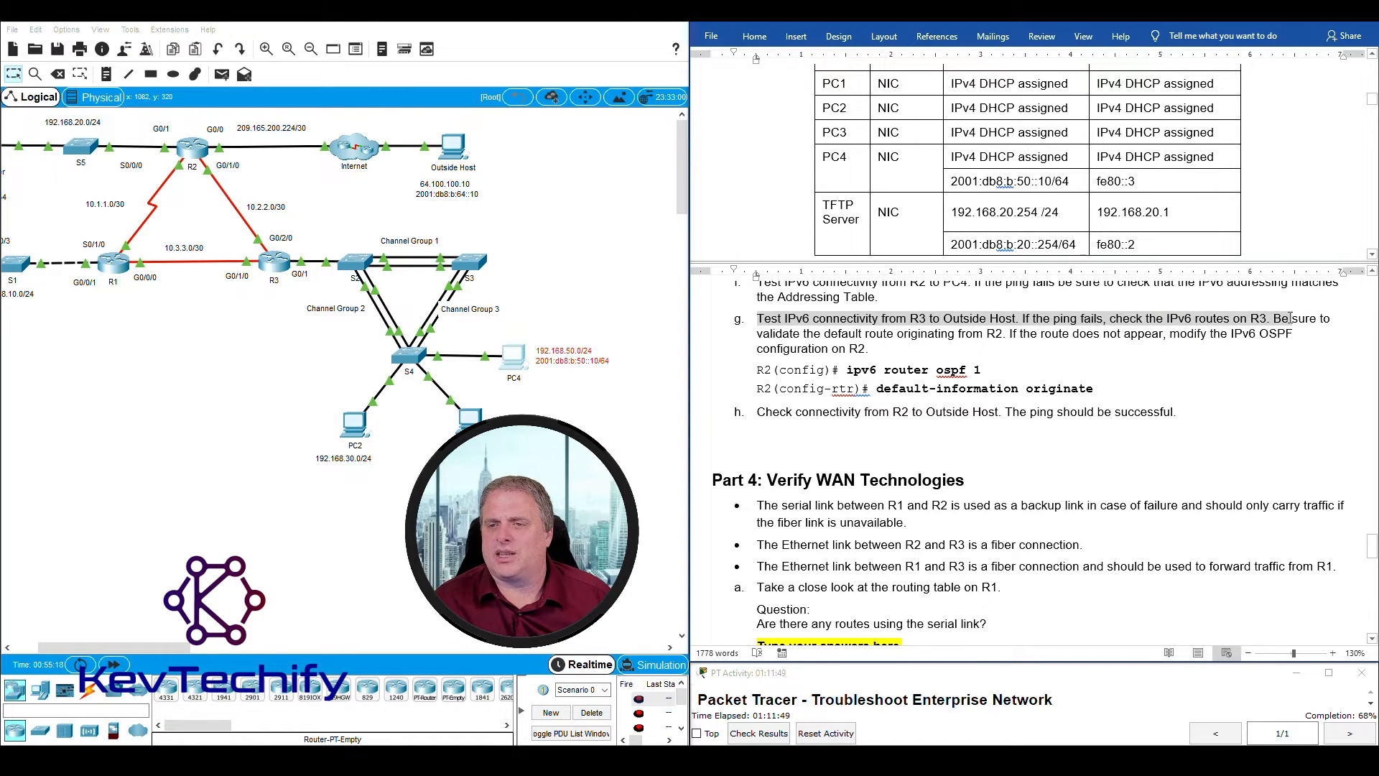
Step: Open R3's CLI at a fresh privileged EXEC prompt and move its window clear of the topology
left_click(287, 264)
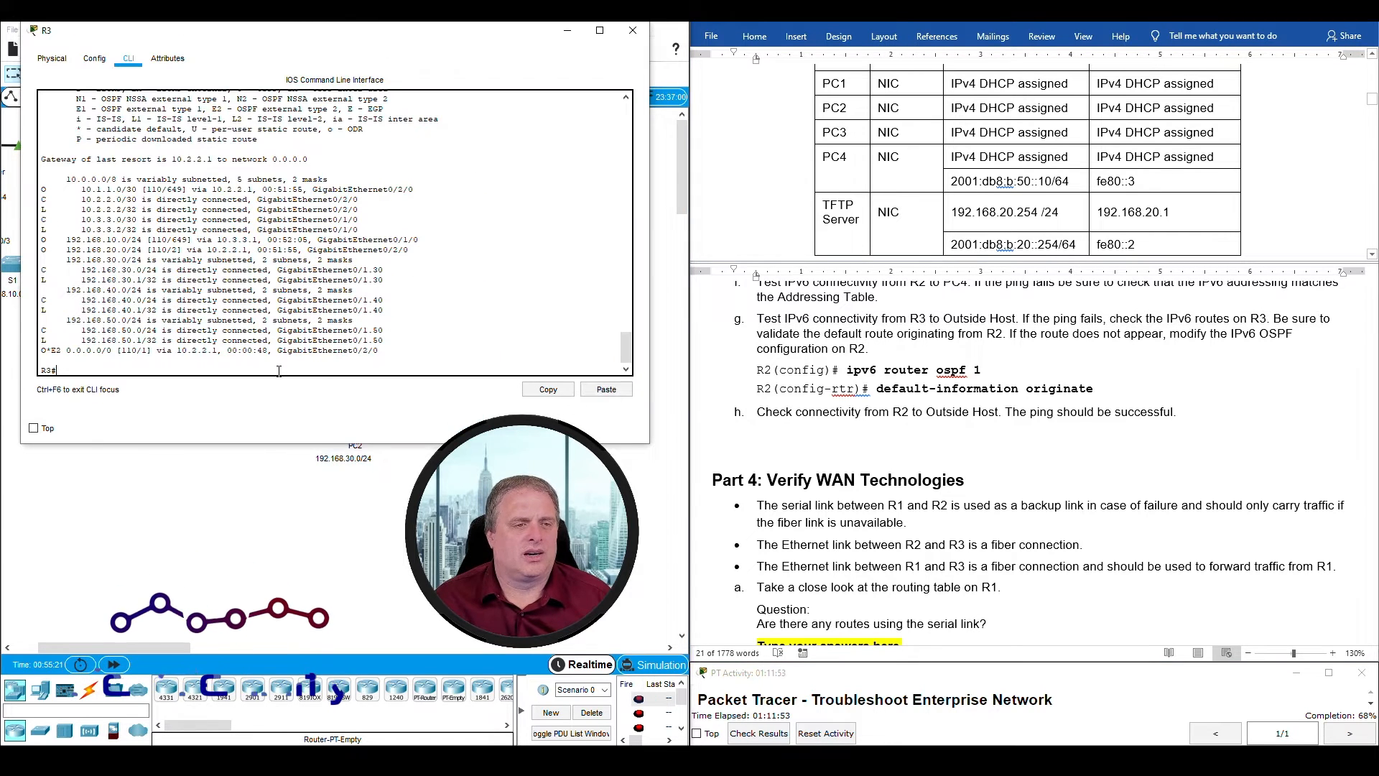
key("Return")
key("Return")
key("Return")
key("Return")
key("Return")
key("Return")
key("Return")
key("Return")
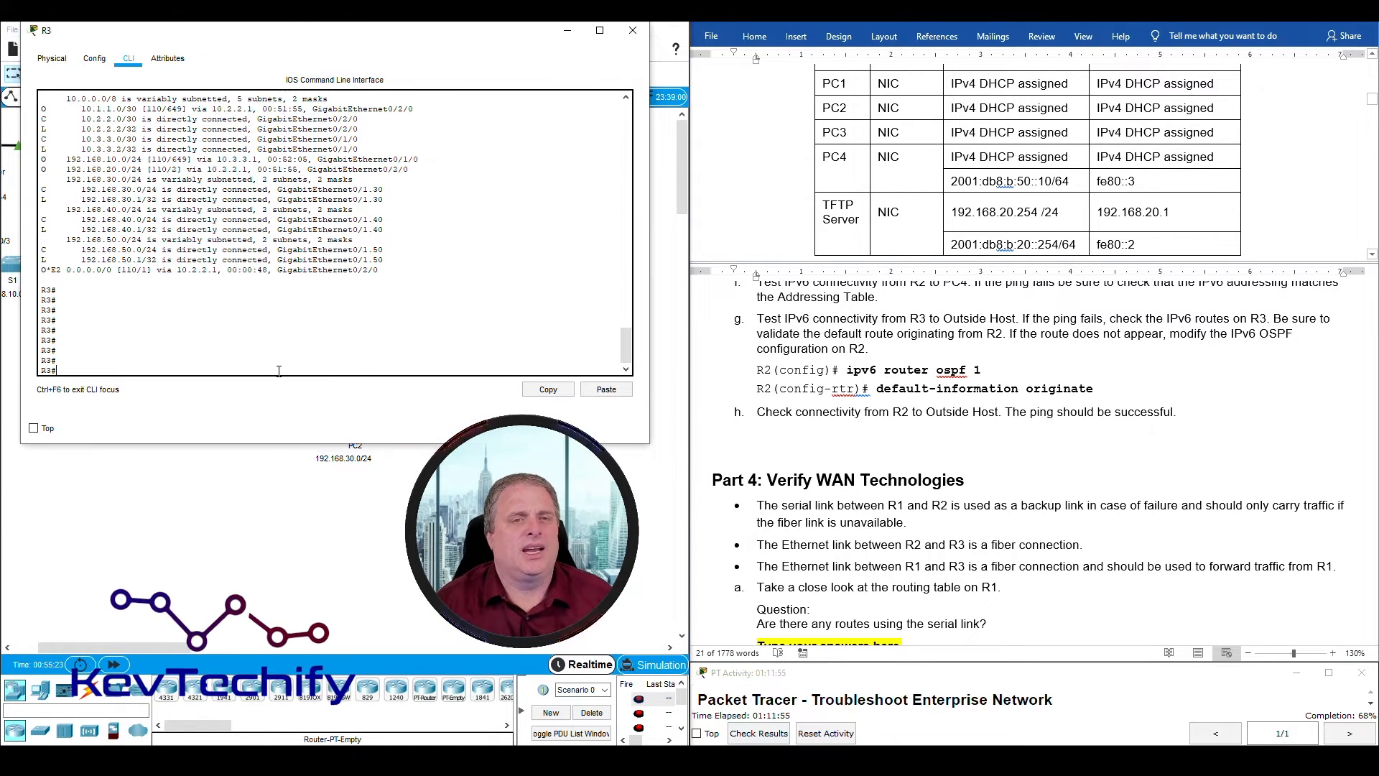
mouse_move(650, 198)
left_mouse_down()
mouse_move(495, 197)
mouse_move(686, 198)
mouse_move(655, 198)
left_mouse_up()
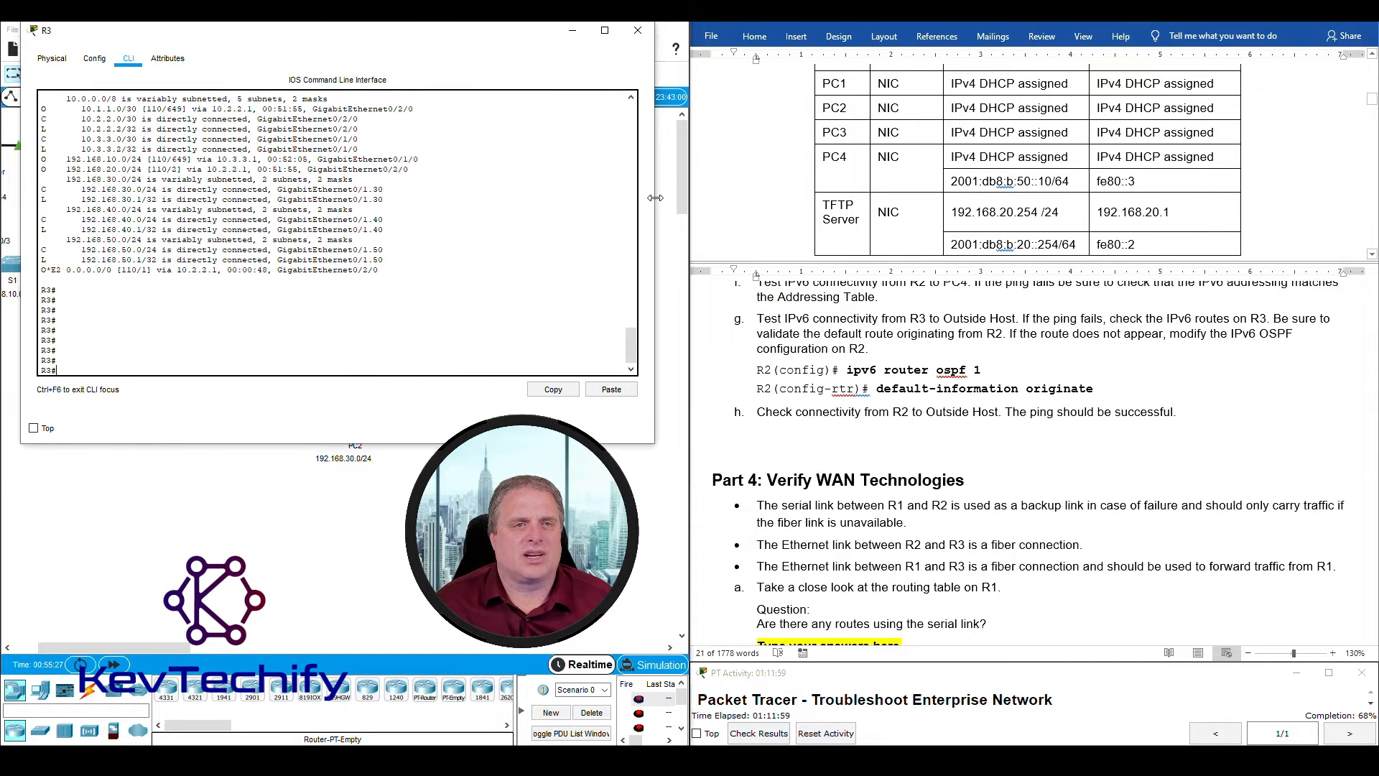
left_click_drag(437, 36, 1111, 31)
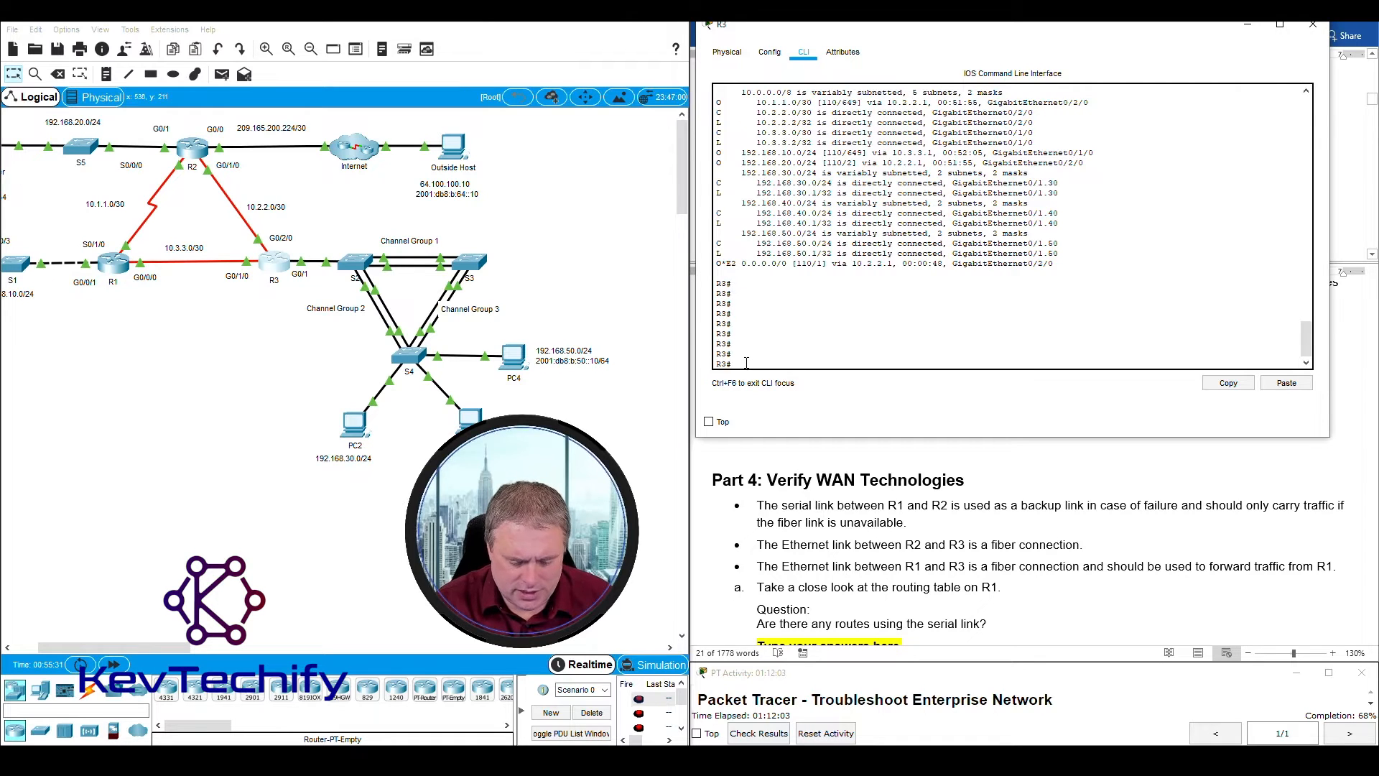
type("g 2001:db8")
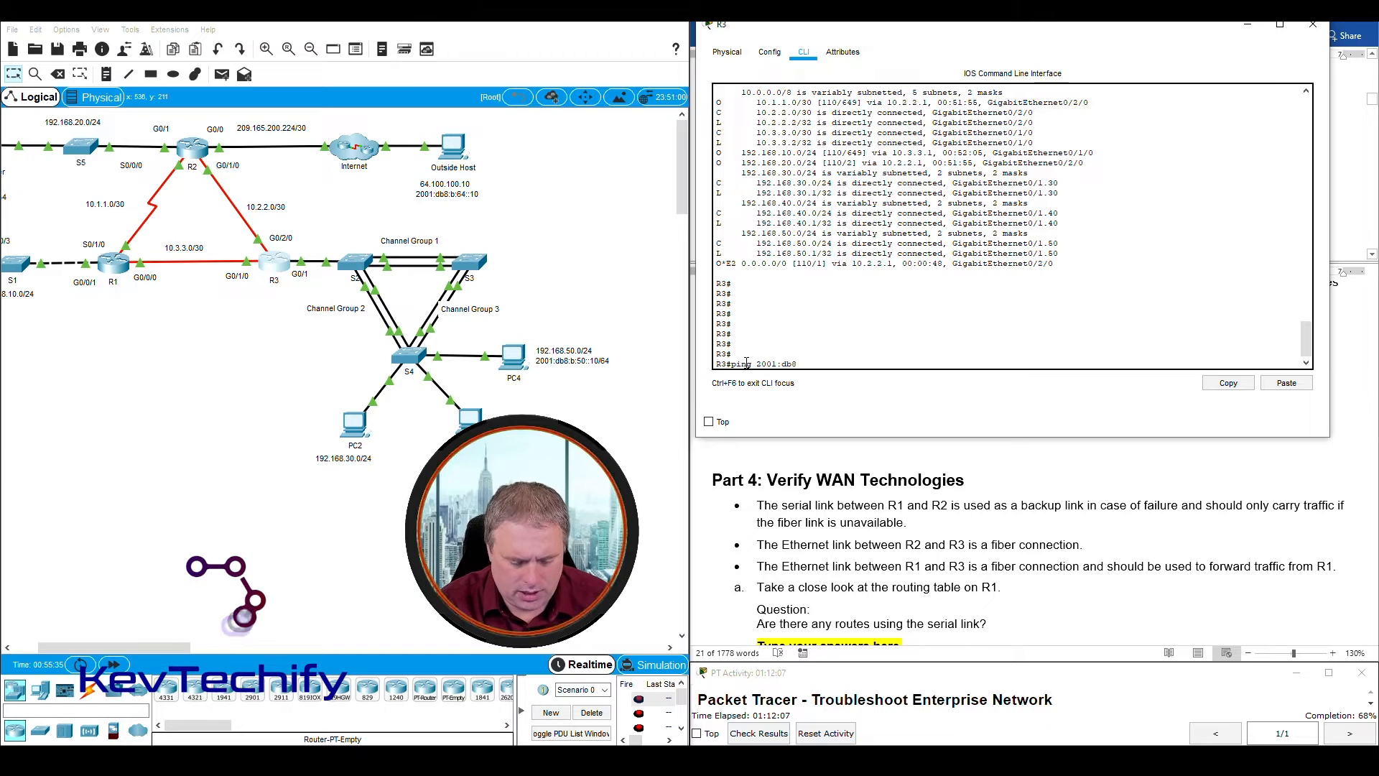
type(":")
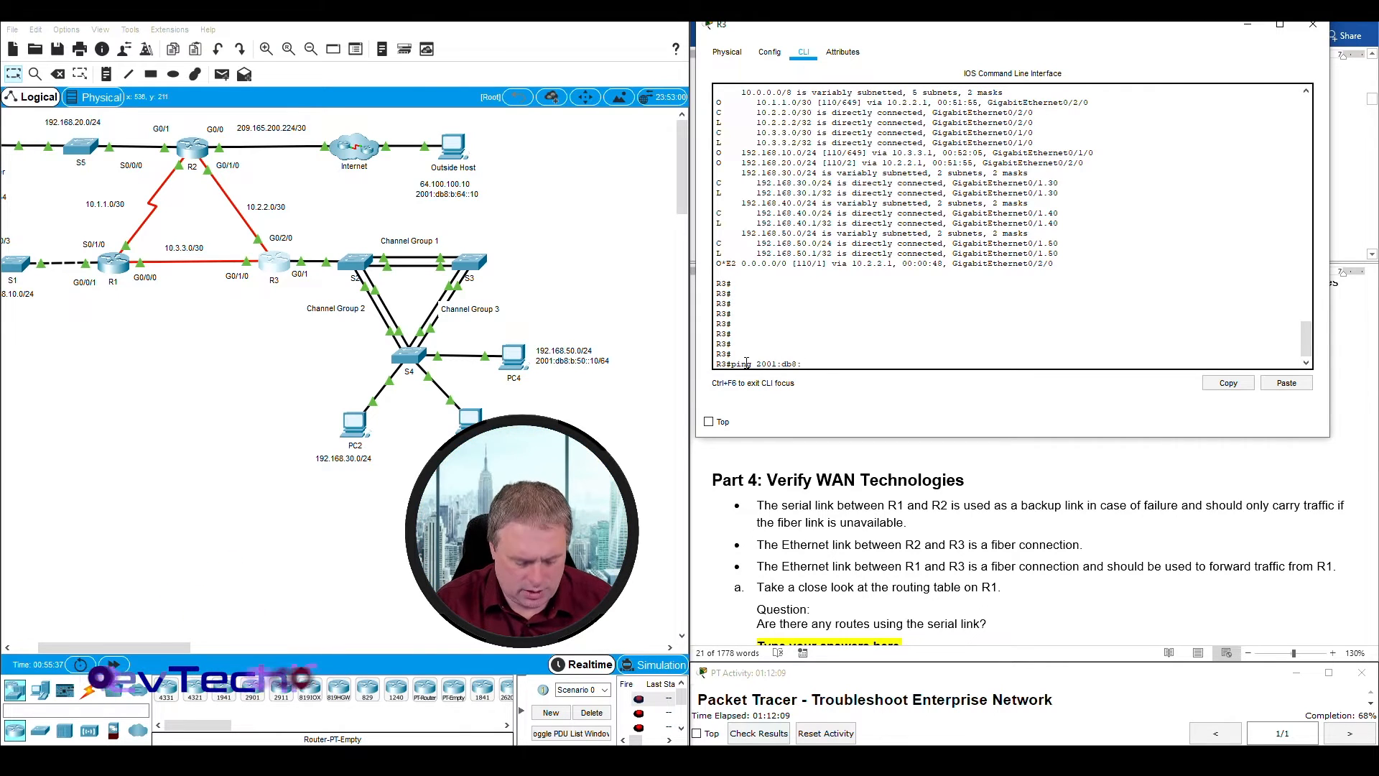
type("b:50")
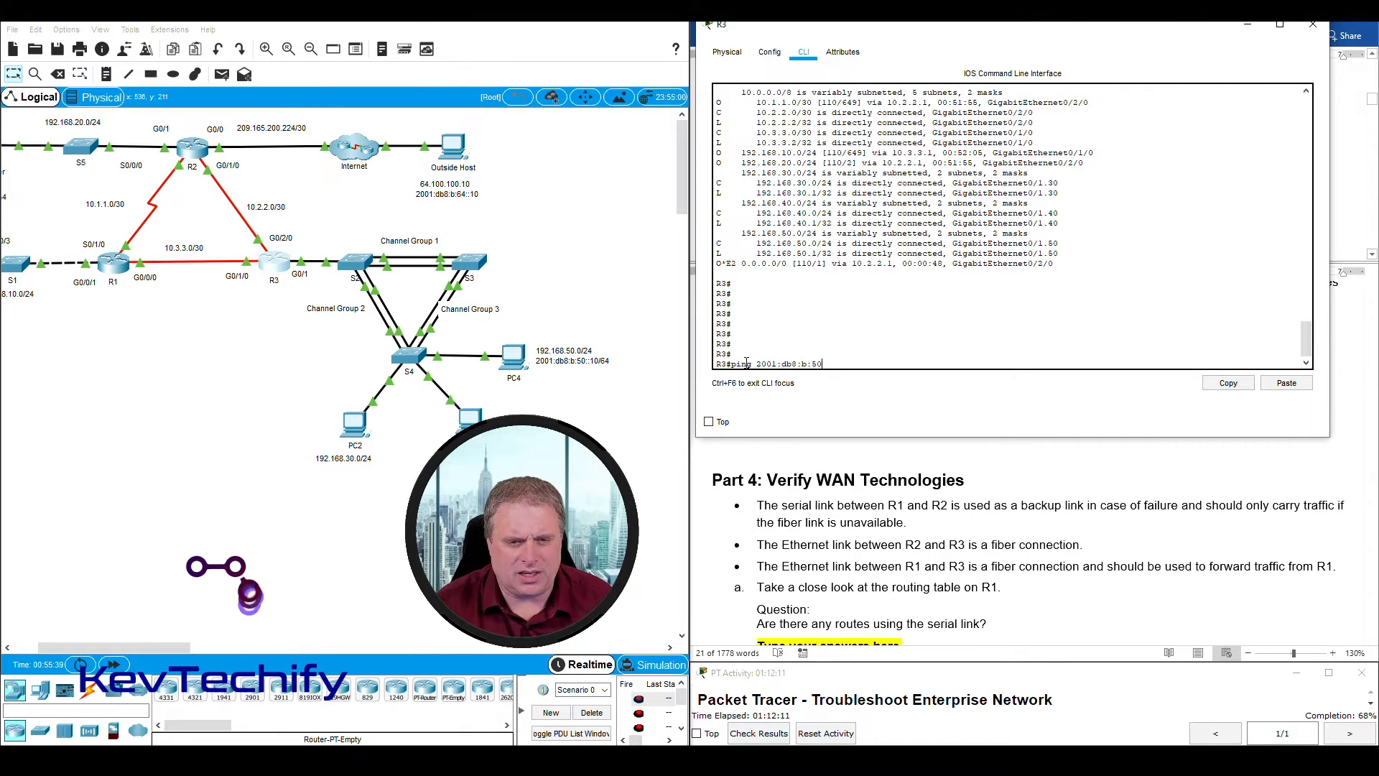
type("::")
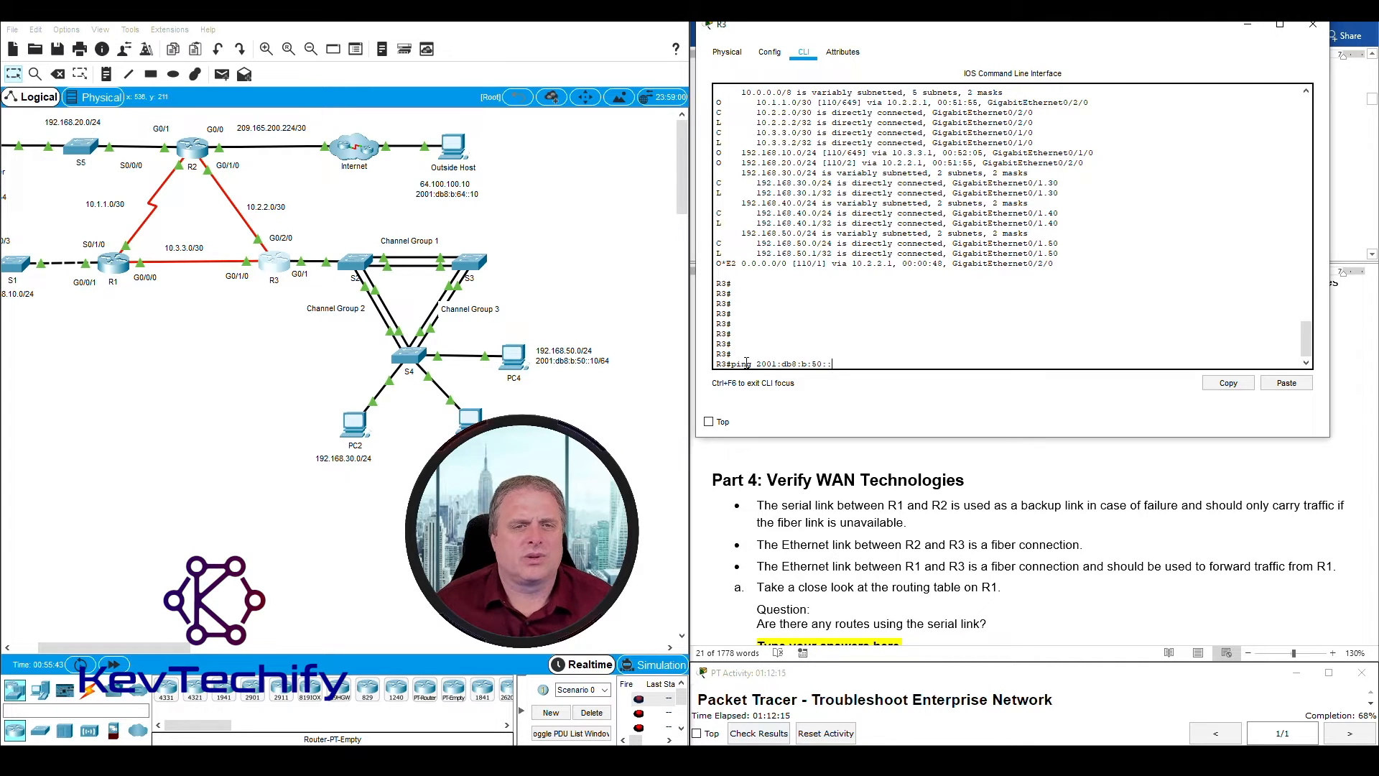
left_click_drag(511, 214, 400, 152)
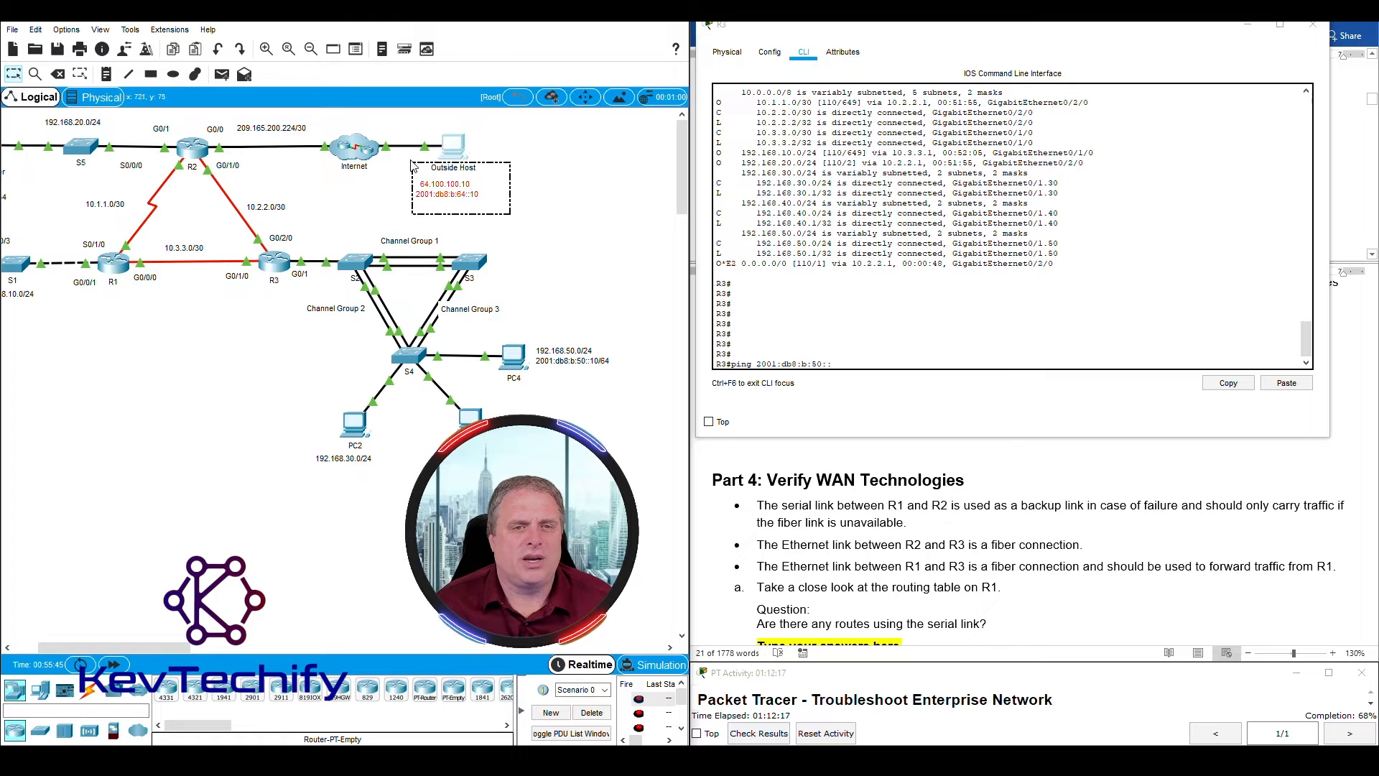
left_click(846, 360)
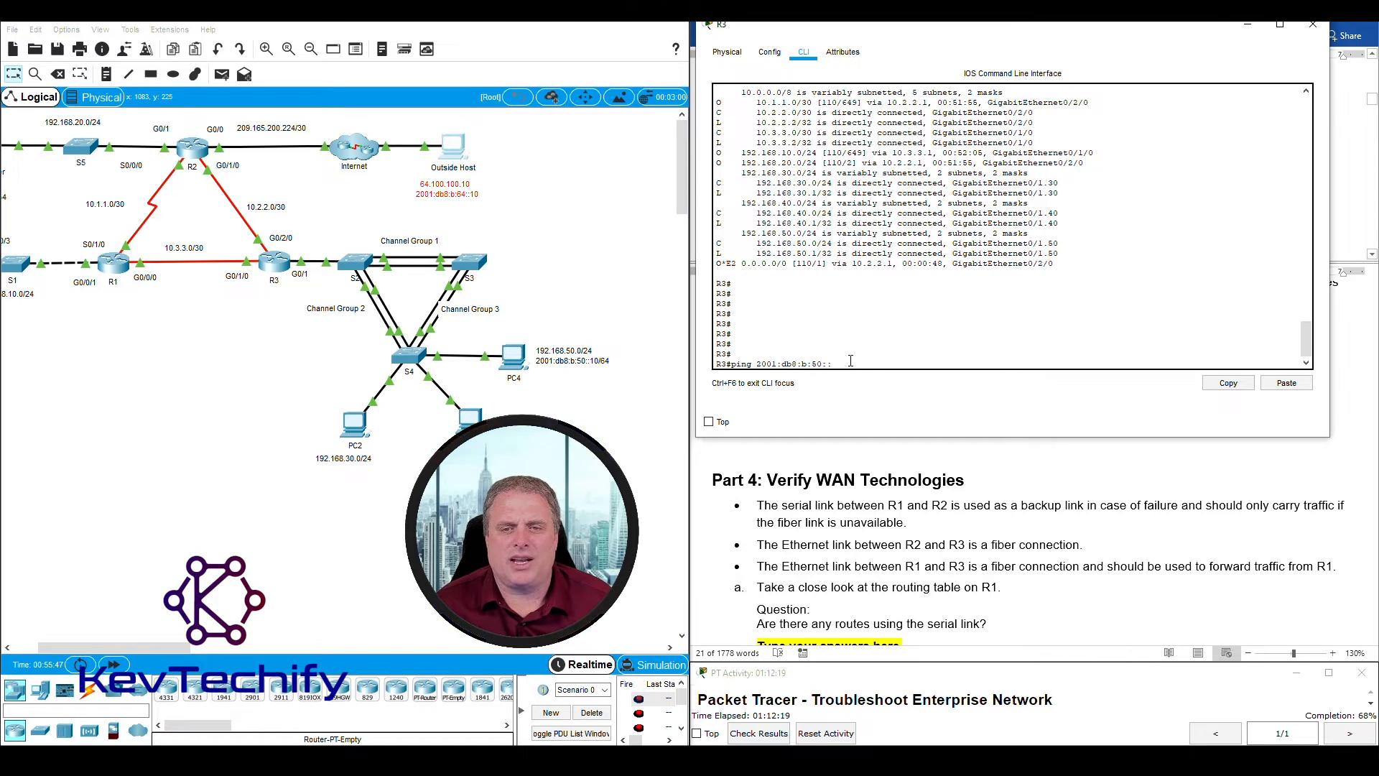
left_click_drag(780, 364, 841, 361)
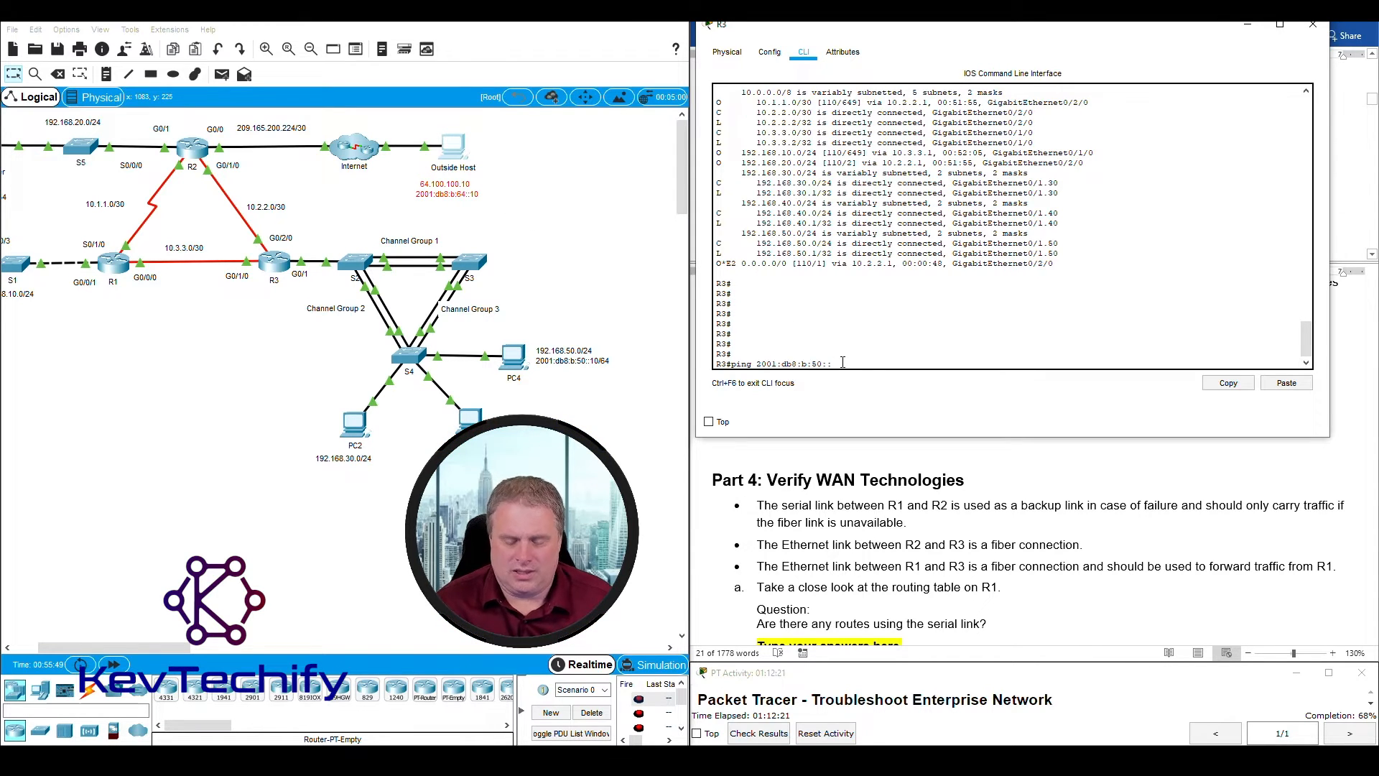
key("BackSpace")
key("BackSpace")
key("BackSpace")
key("BackSpace")
key("BackSpace")
key("BackSpace")
key("BackSpace")
key("BackSpace")
key("BackSpace")
key("BackSpace")
key("BackSpace")
key("BackSpace")
key("BackSpace")
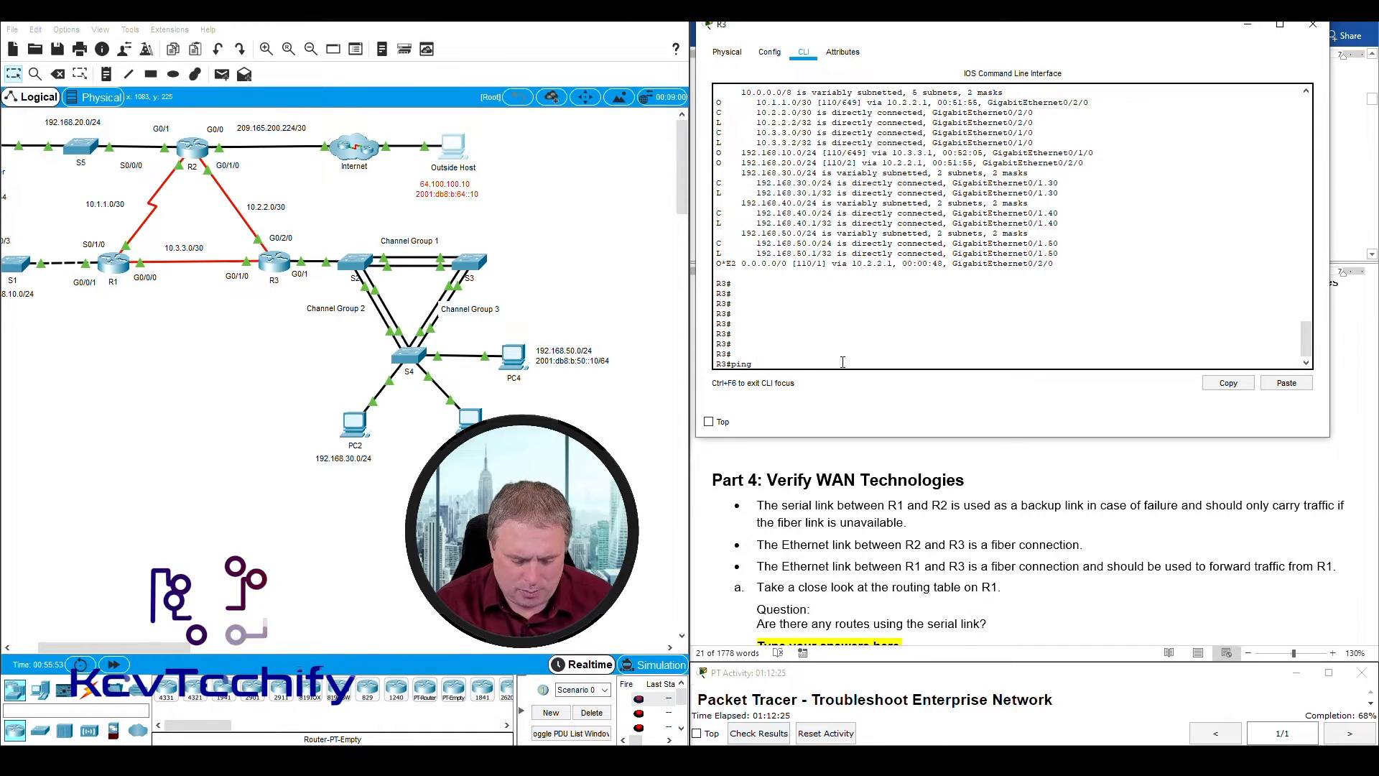
Step: Ping the Outside Host's IPv6 address 2001:db8:b:64::10 from R3 and check the success rate against step g
type("001:db8:b:")
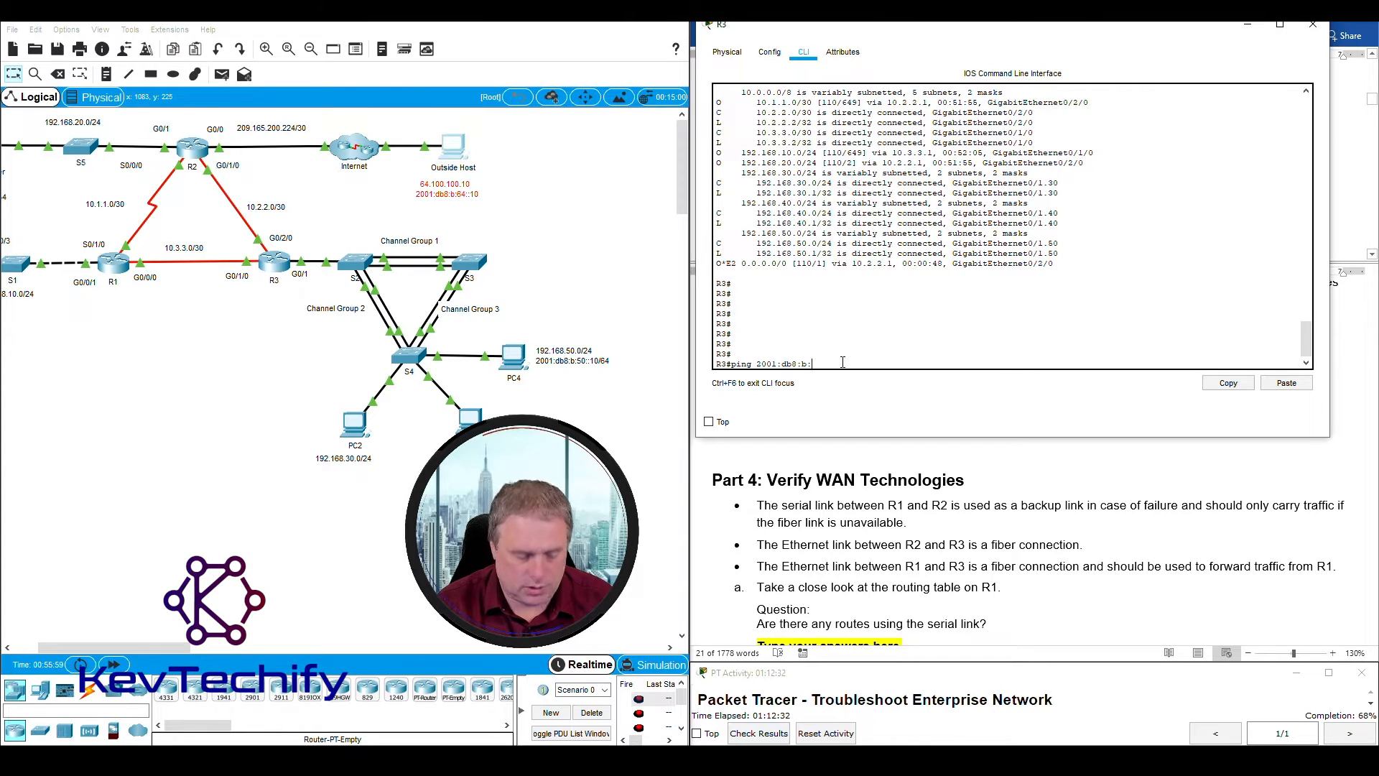
type("64")
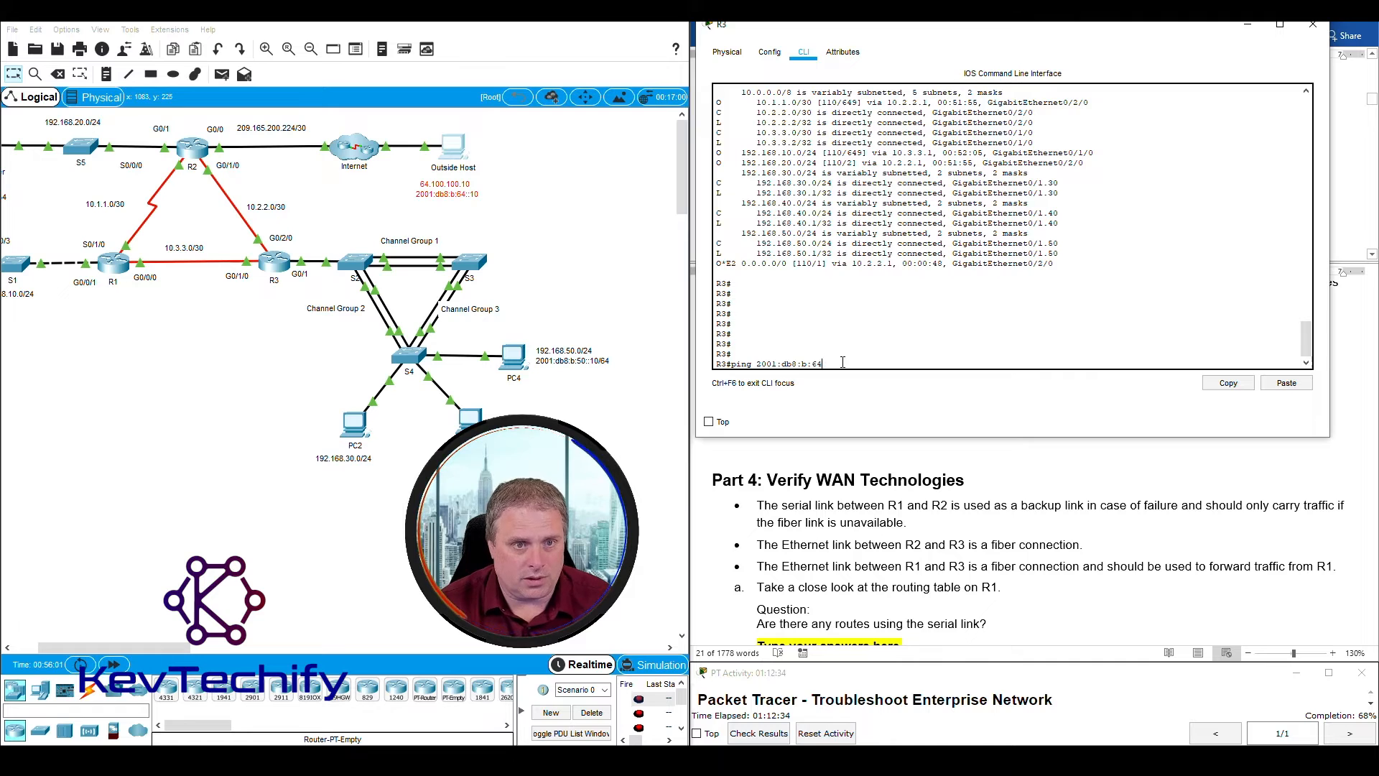
type("::10")
key("Return")
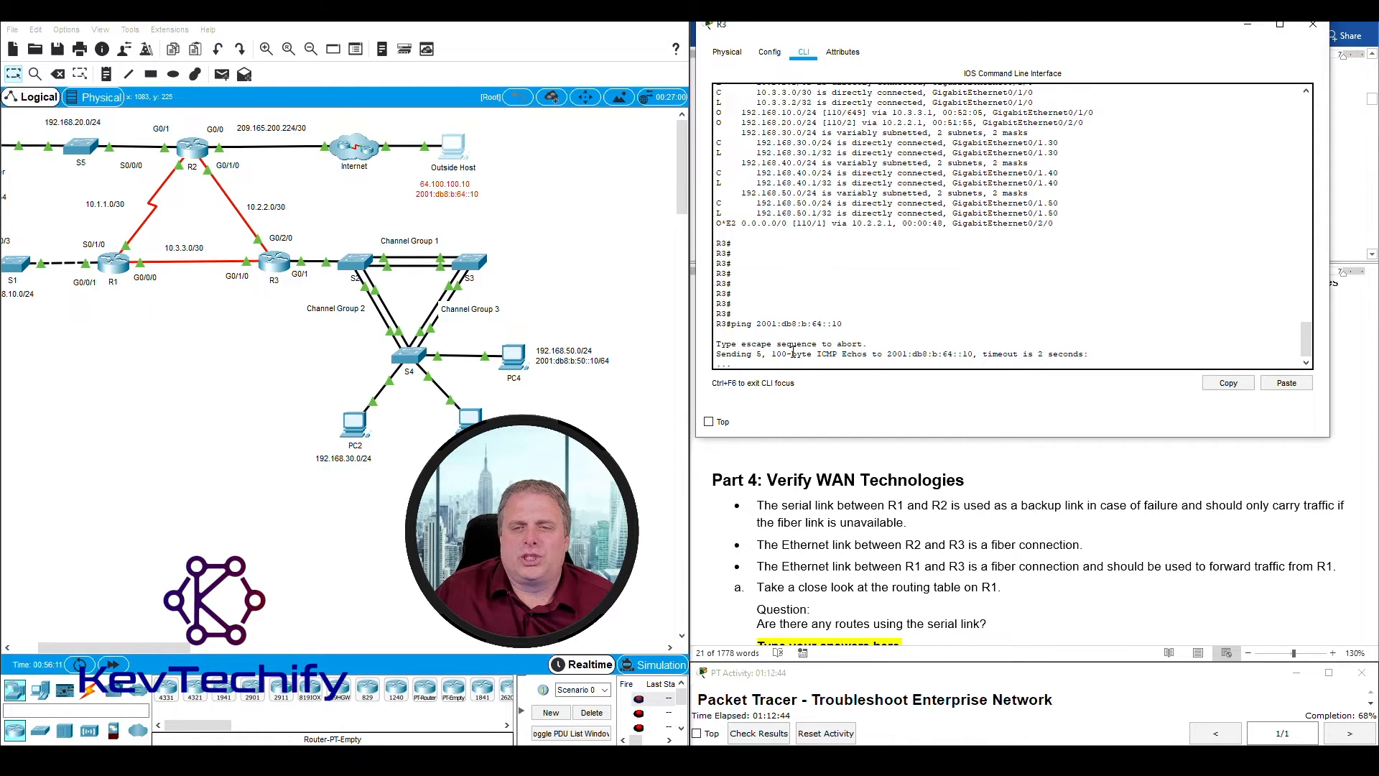
scroll(971, 555, "up", 2)
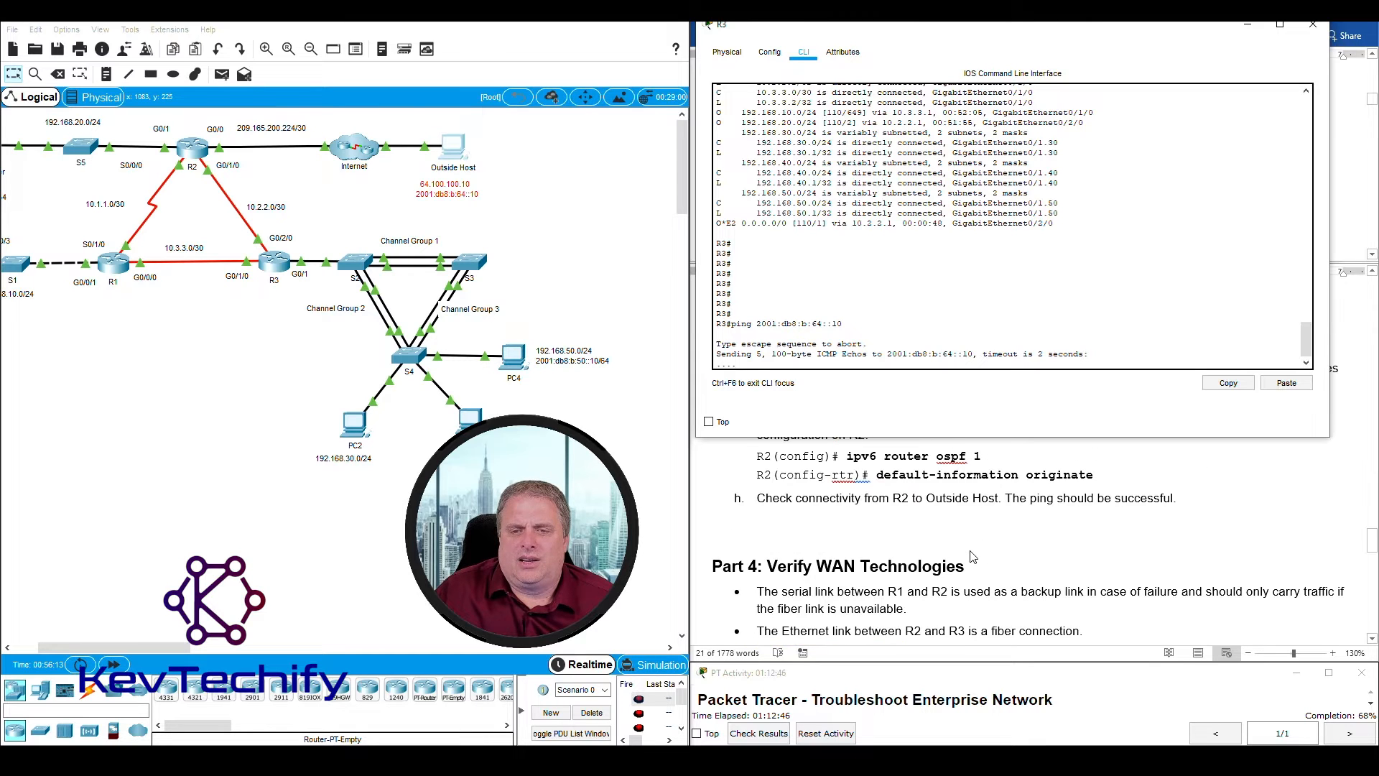
scroll(971, 555, "up", 2)
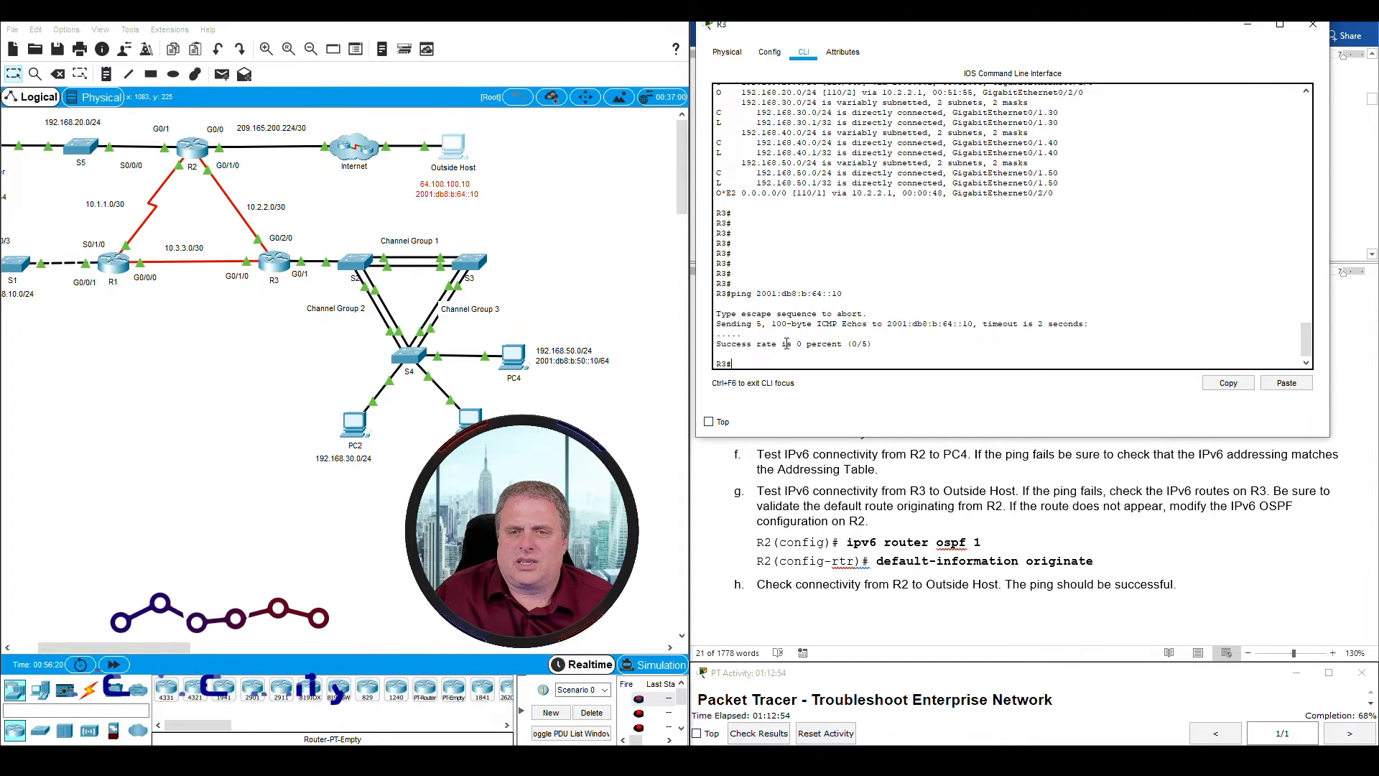
left_click_drag(720, 344, 871, 344)
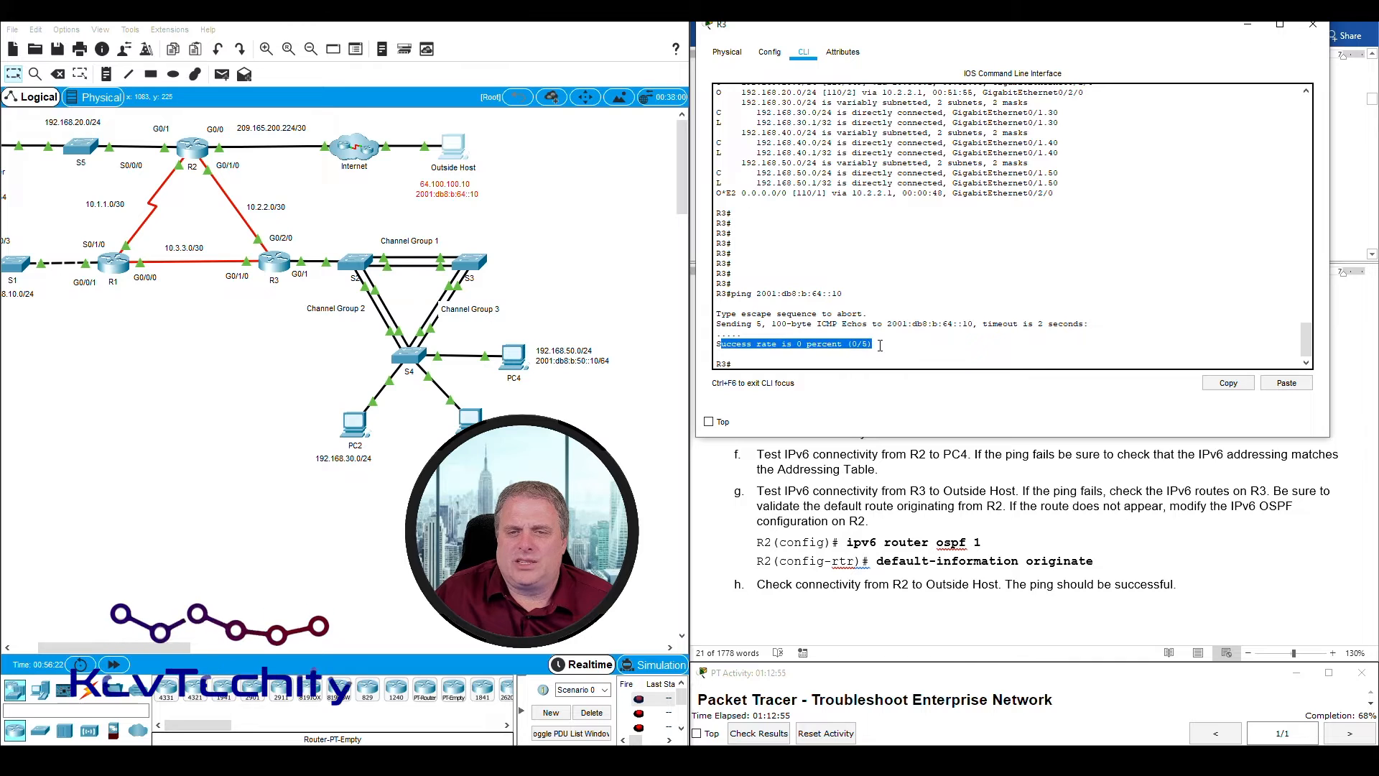
Step: Display R3's IPv6 routing table with show ipv6 route and check it for the default route originating from R2 that step g requires
left_click(799, 364)
key("Return")
key("Return")
key("Return")
key("Return")
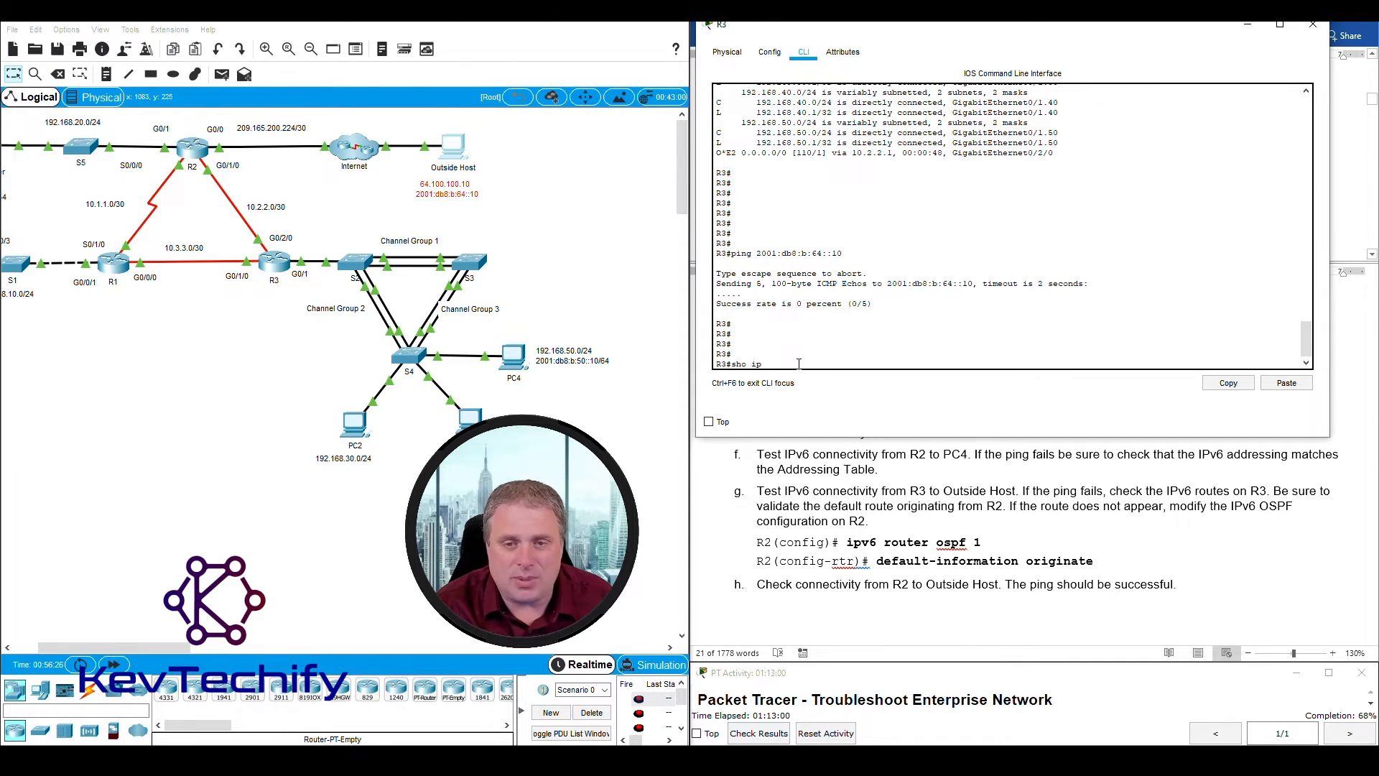
type("sho ip route ")
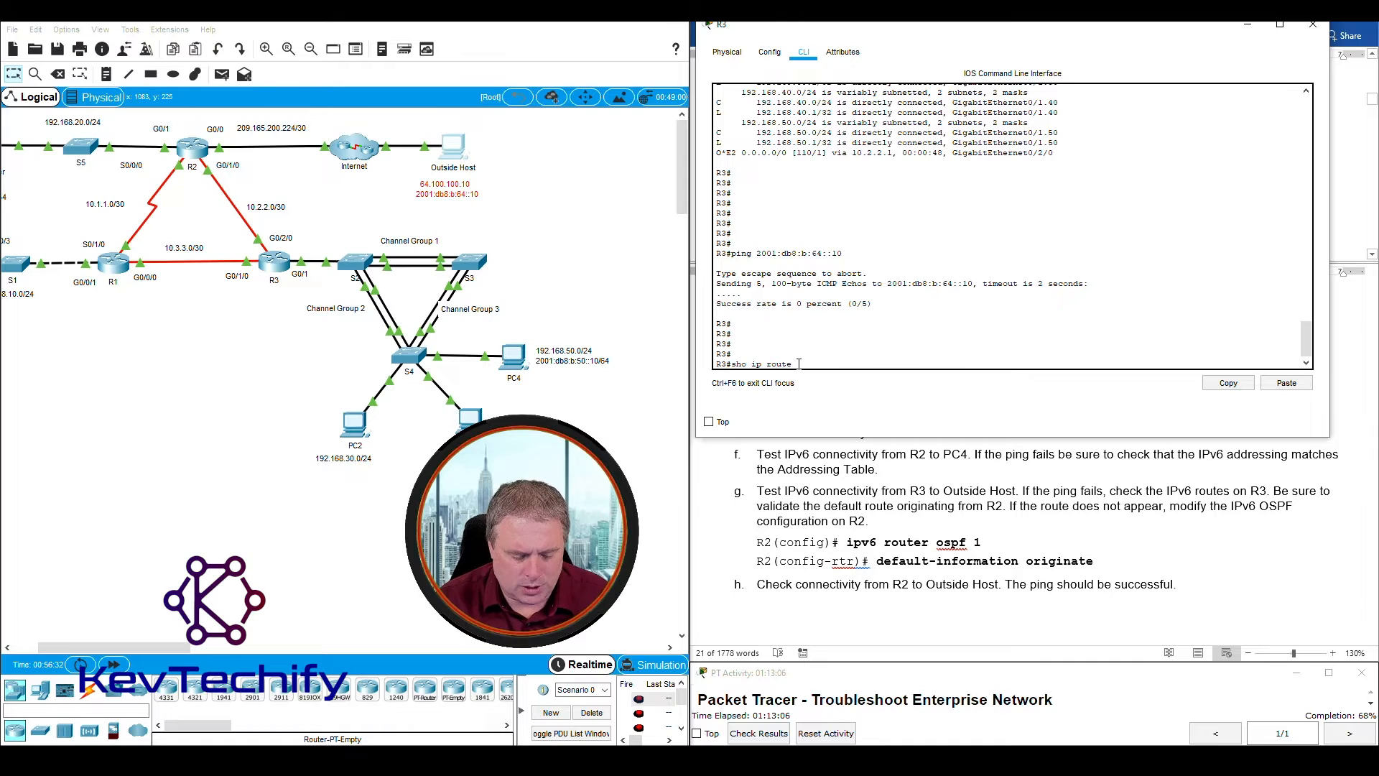
type("6")
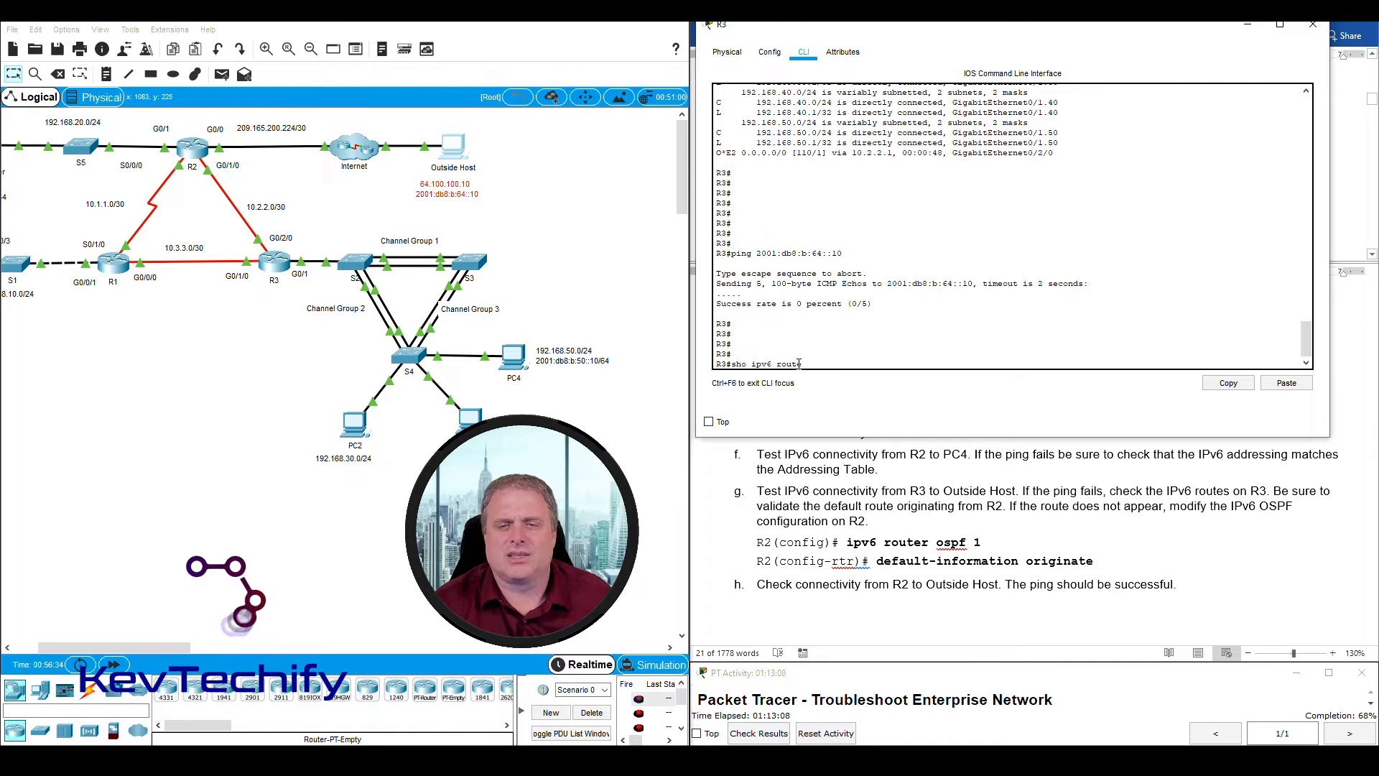
key("Return")
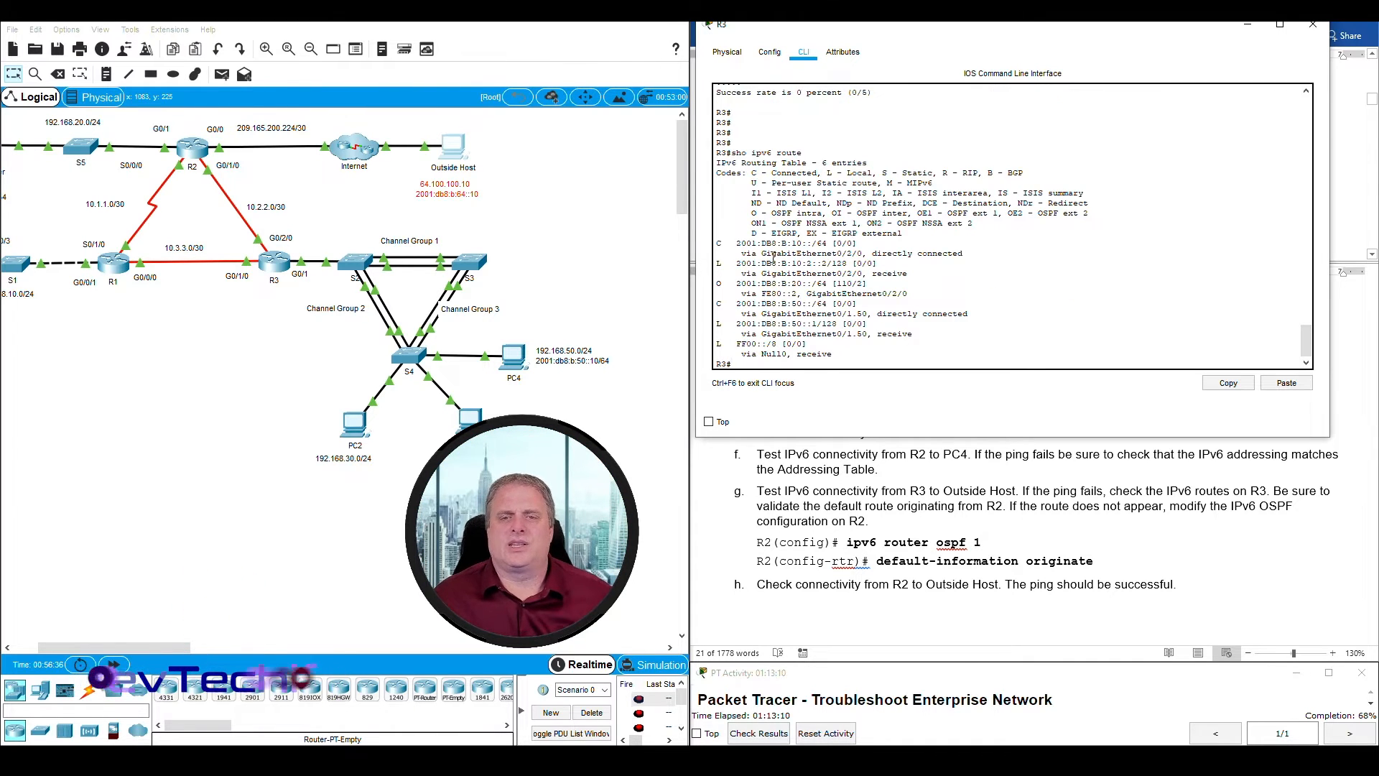
left_click_drag(725, 170, 1022, 353)
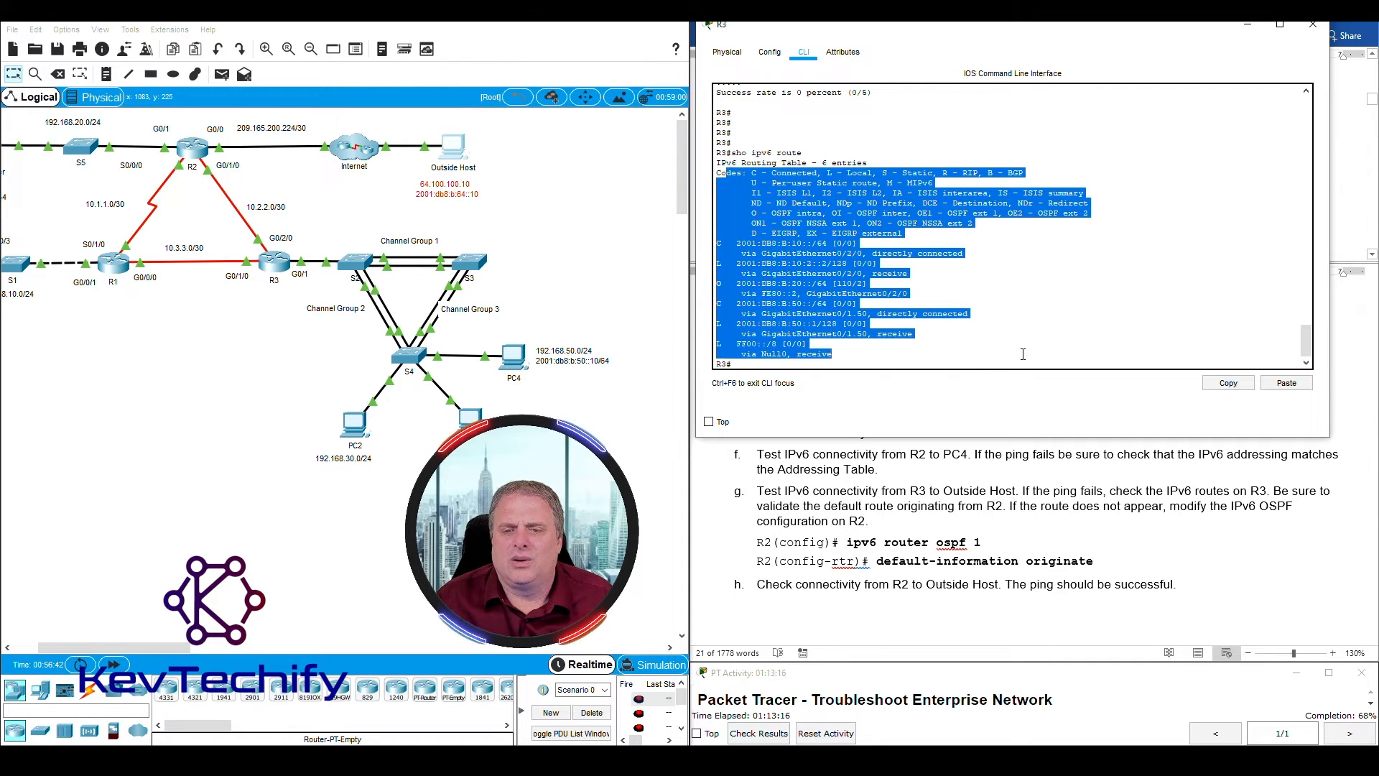
left_click(1030, 320)
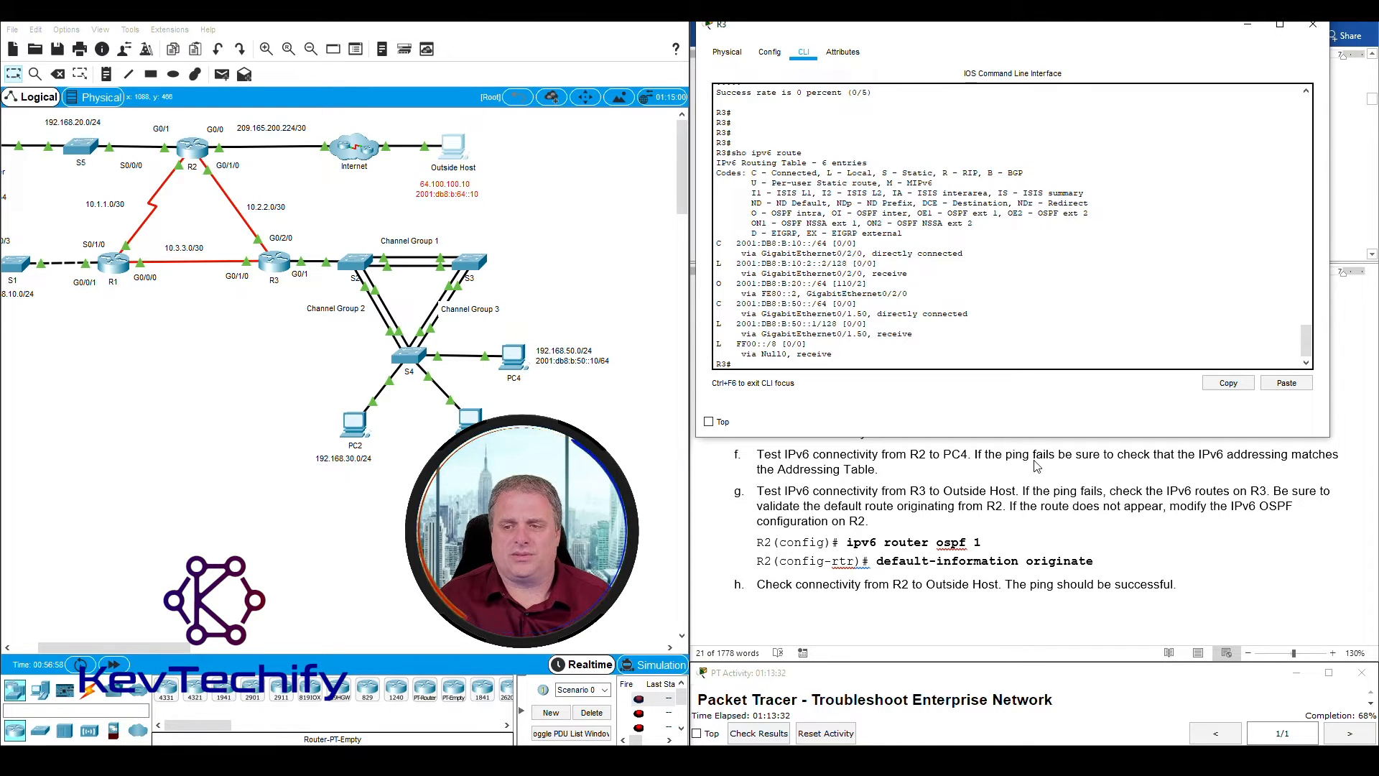
left_click(953, 508)
left_click_drag(1004, 505, 833, 512)
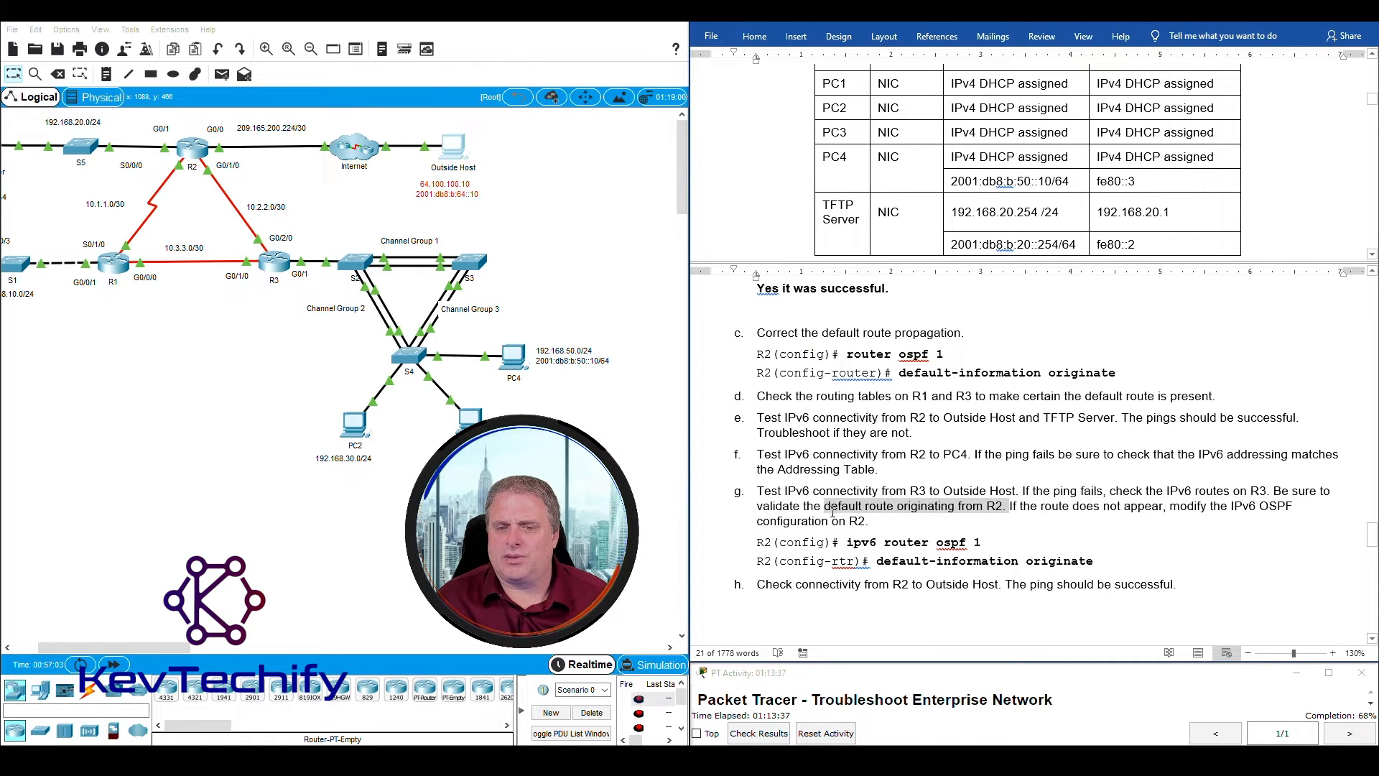
Step: Bring up R2's CLI beside the instructions and enter global configuration mode with conf t
left_click(187, 152)
left_click_drag(1015, 26, 336, 39)
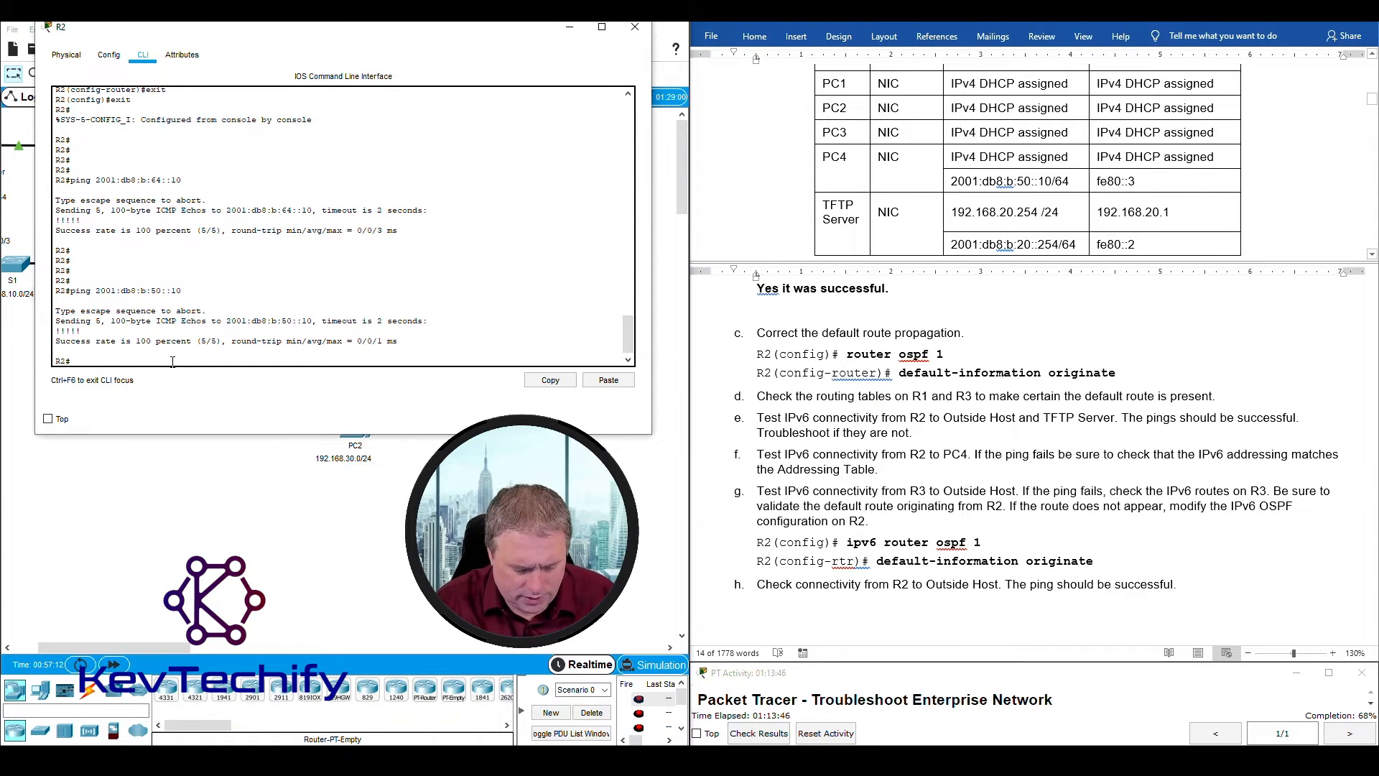
key("Return")
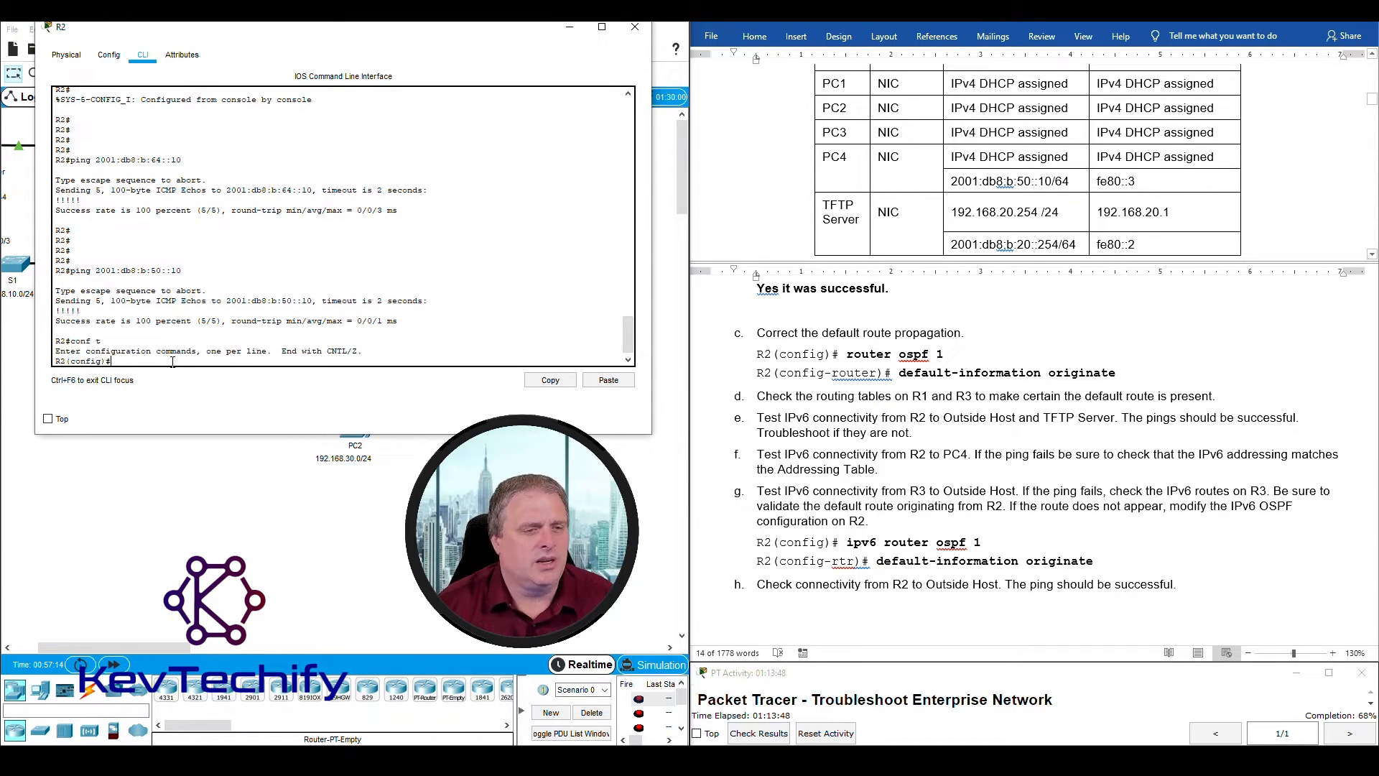
key("Return")
key("Return")
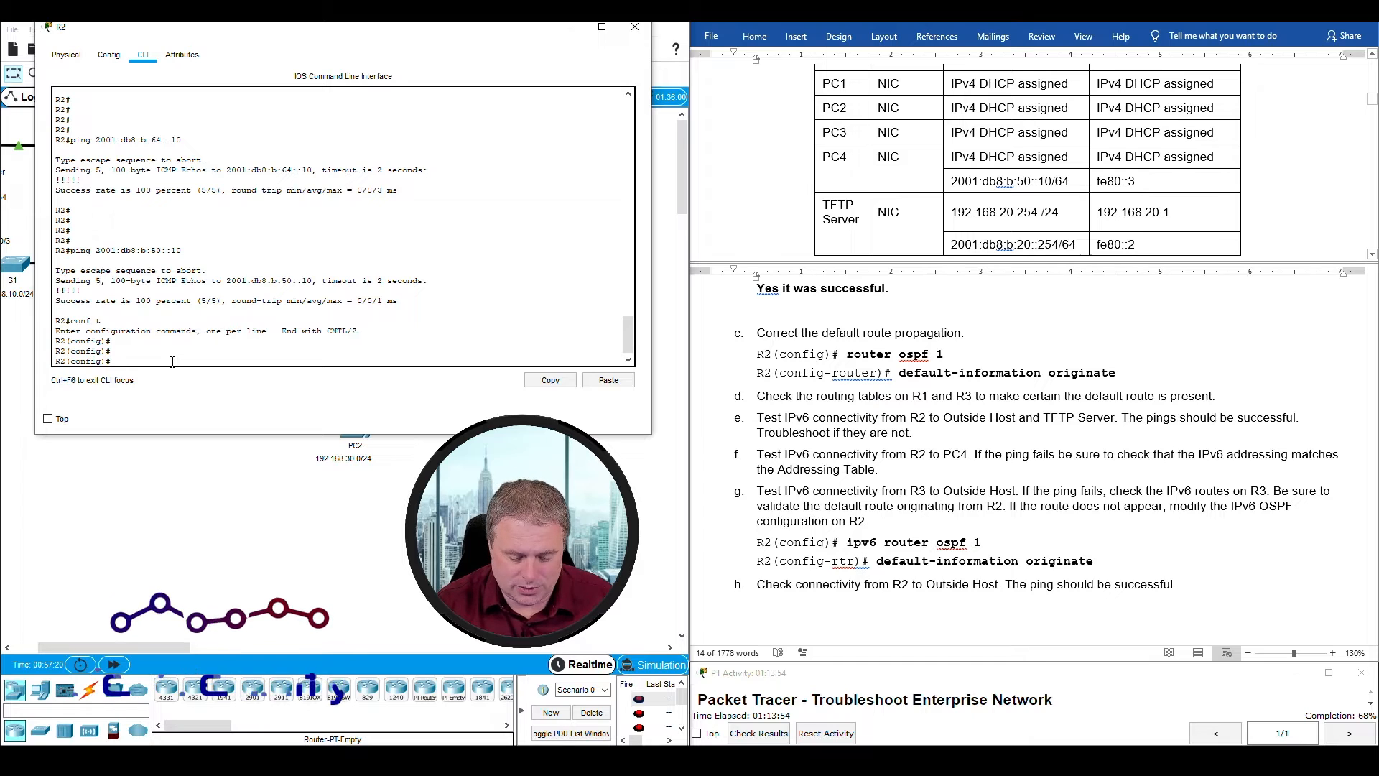
Step: Enter R2's IPv6 OSPF process 1 configuration mode with ipv6 router ospf 1, as step g instructs
type("ipv6 ospf")
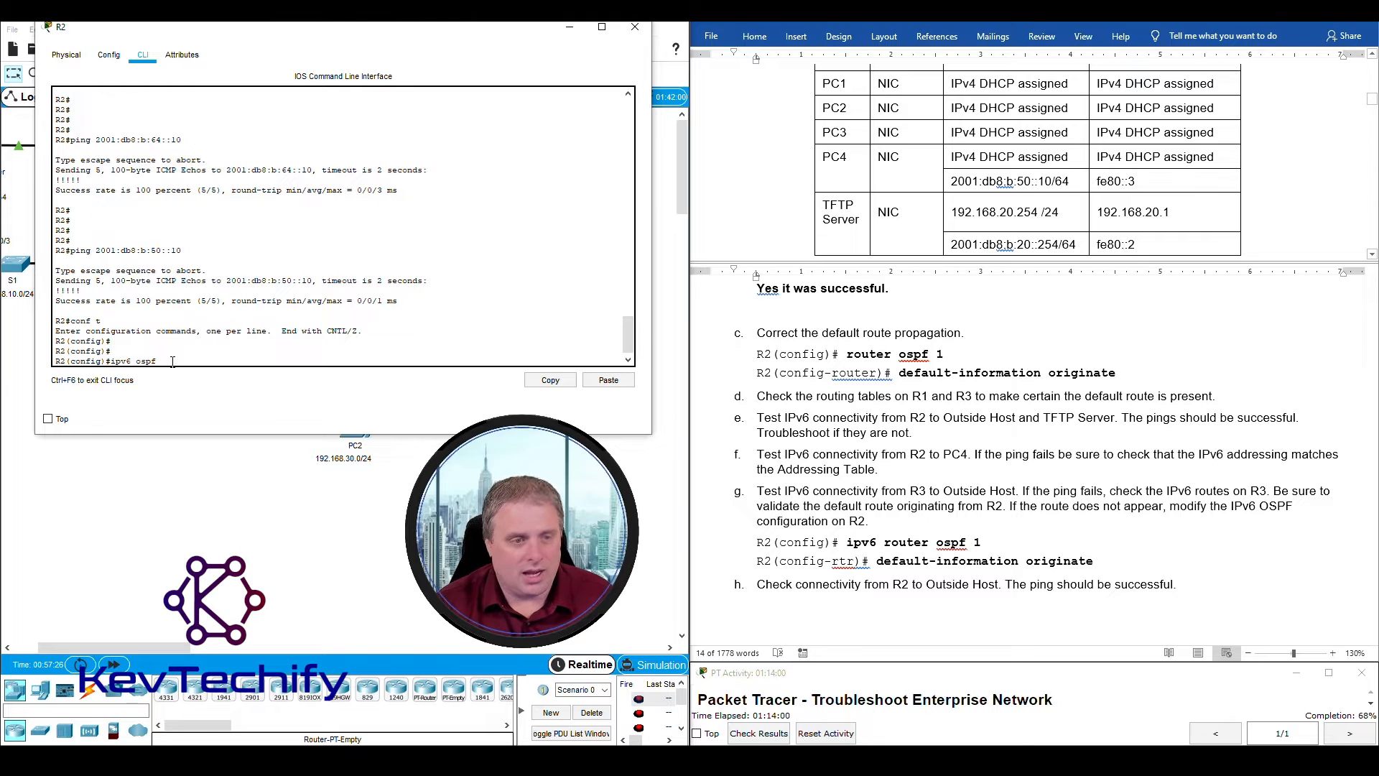
type(" 1")
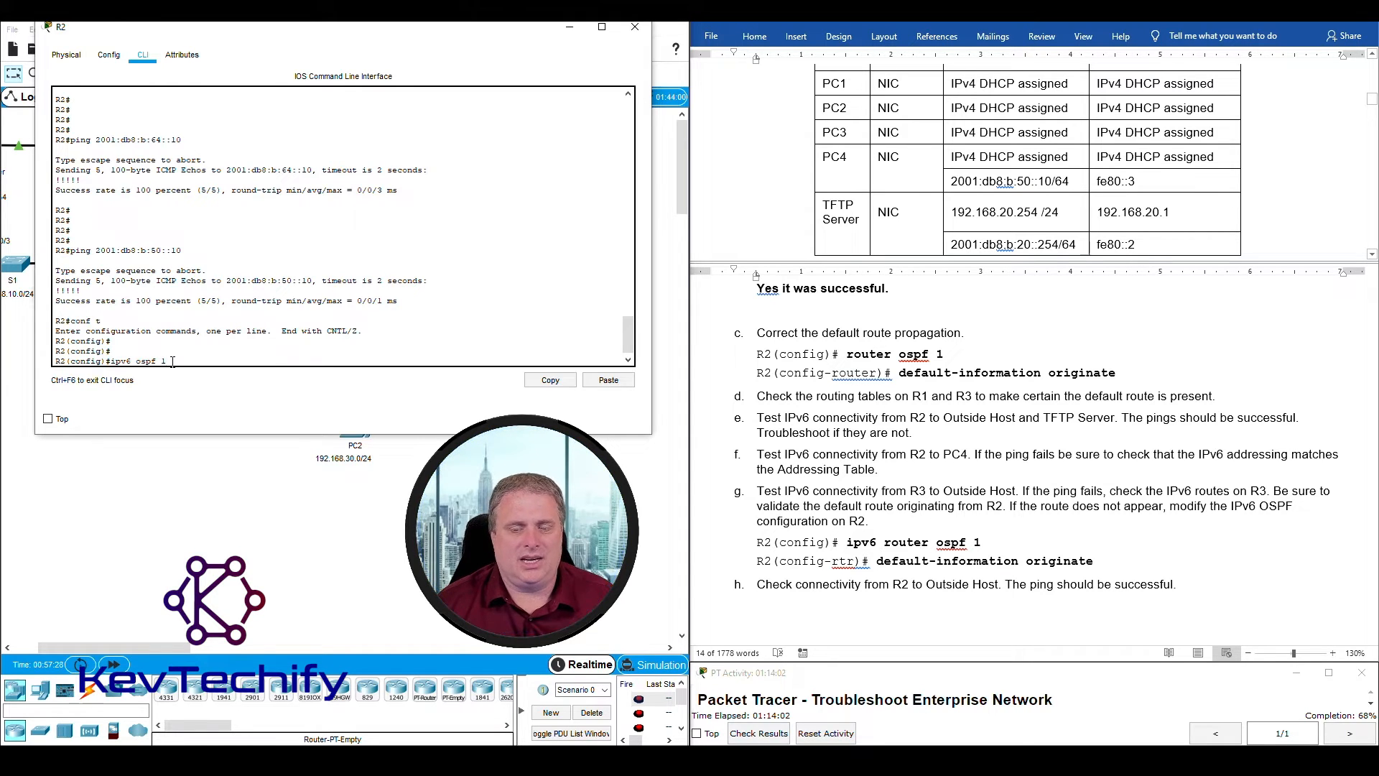
key("BackSpace")
key("BackSpace")
key("BackSpace")
key("BackSpace")
key("BackSpace")
key("BackSpace")
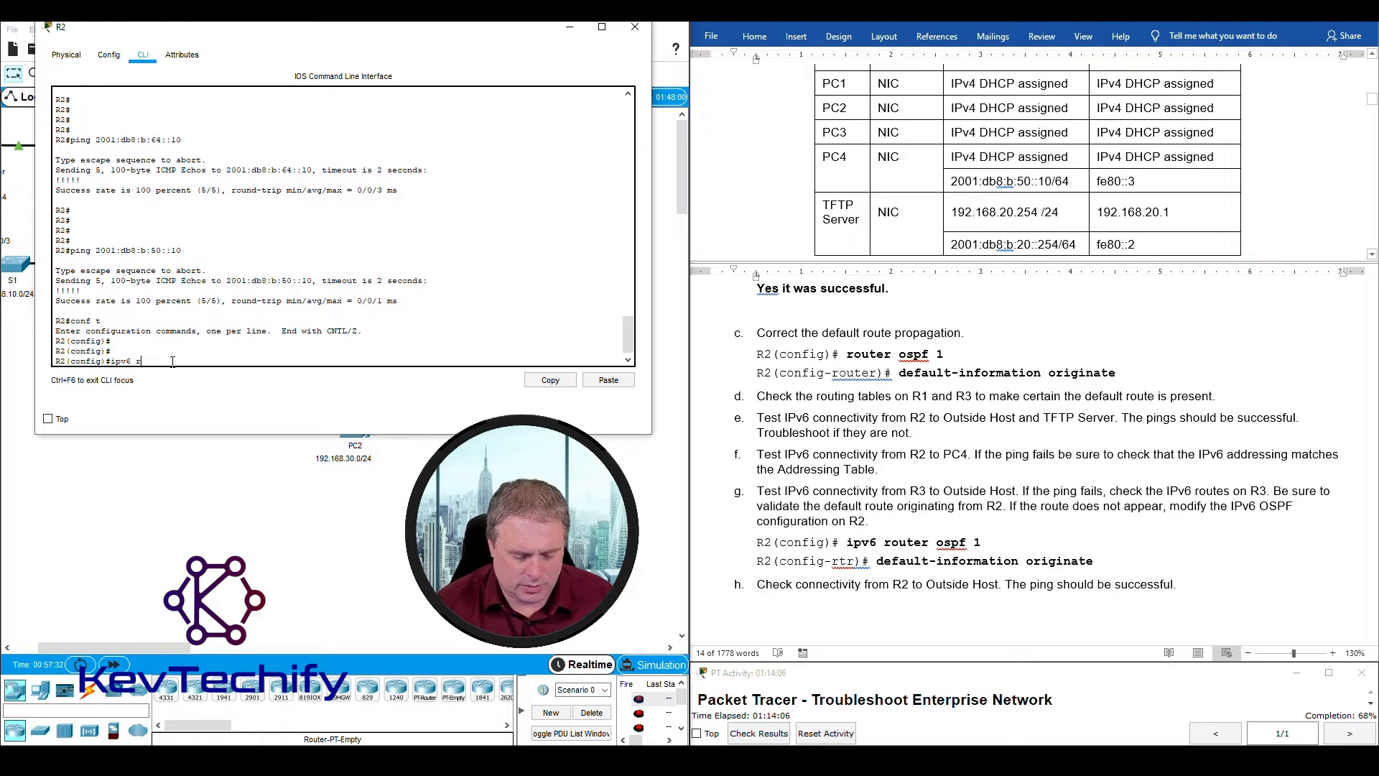
type("router os")
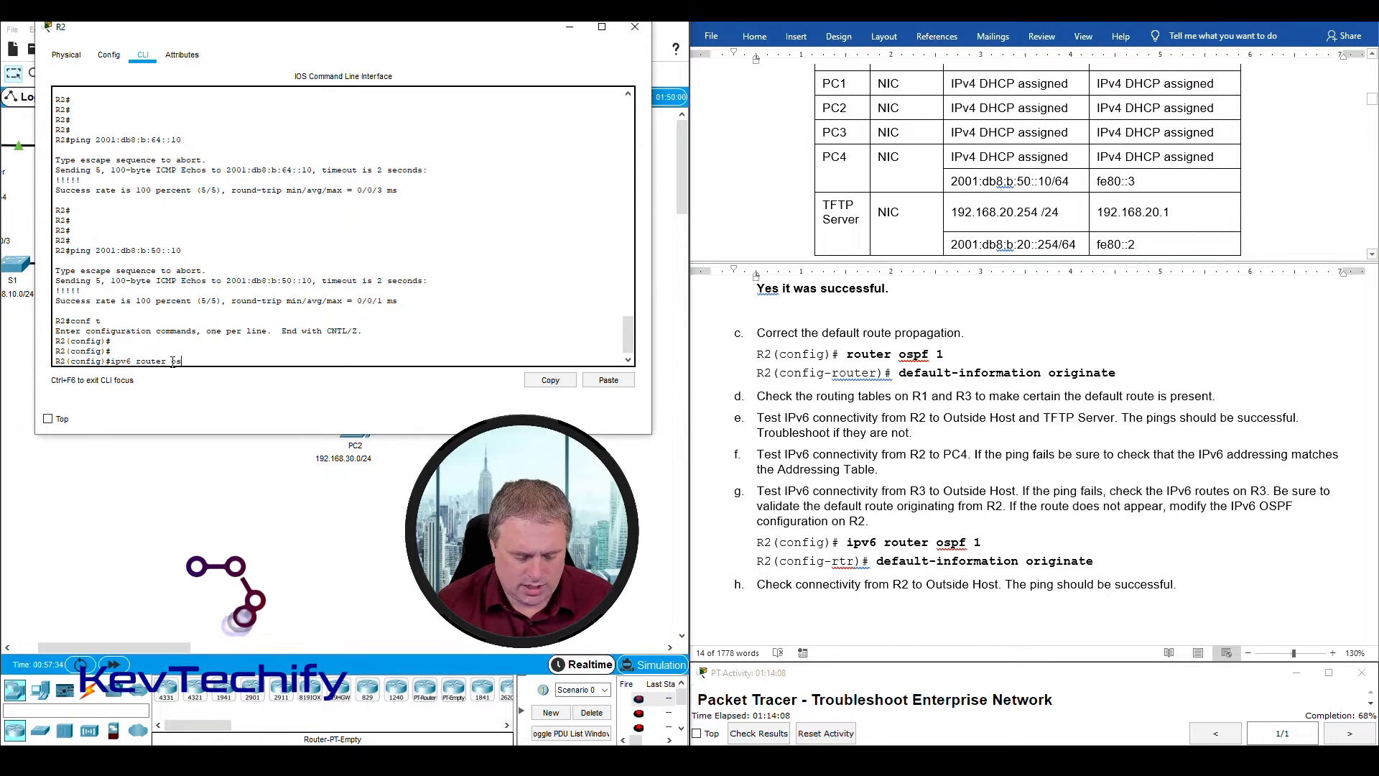
type("pf 1")
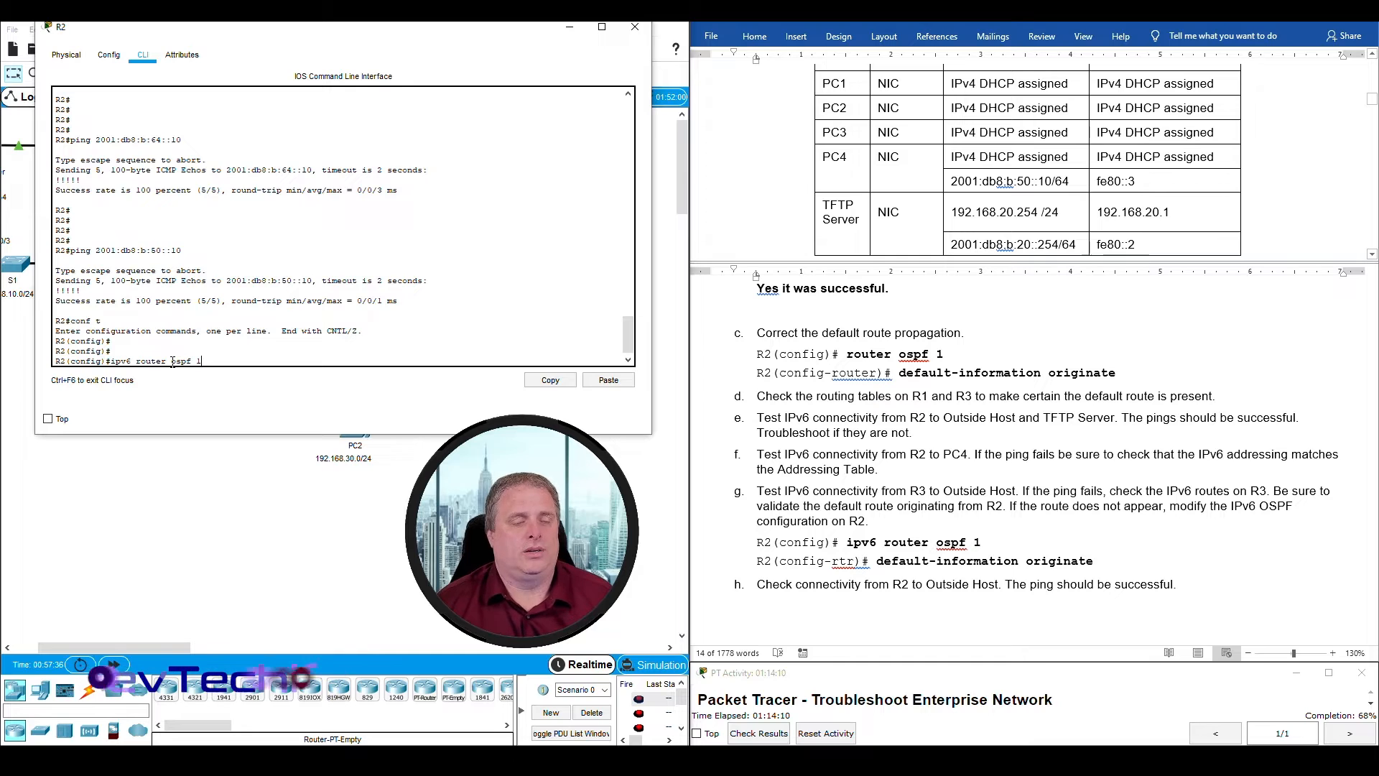
key("Return")
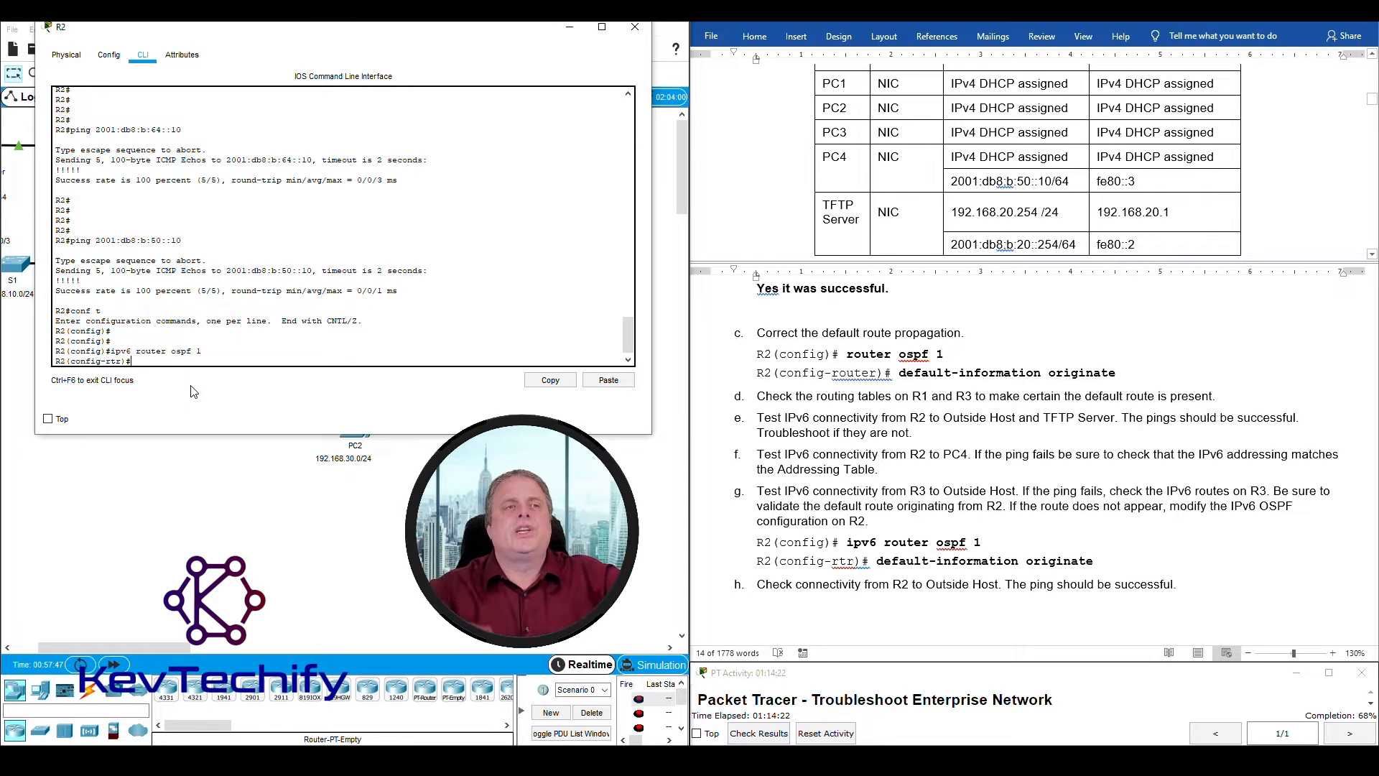
Step: Try to advertise R2's IPv6 default route through OSPF with the default-information originate command
type("de")
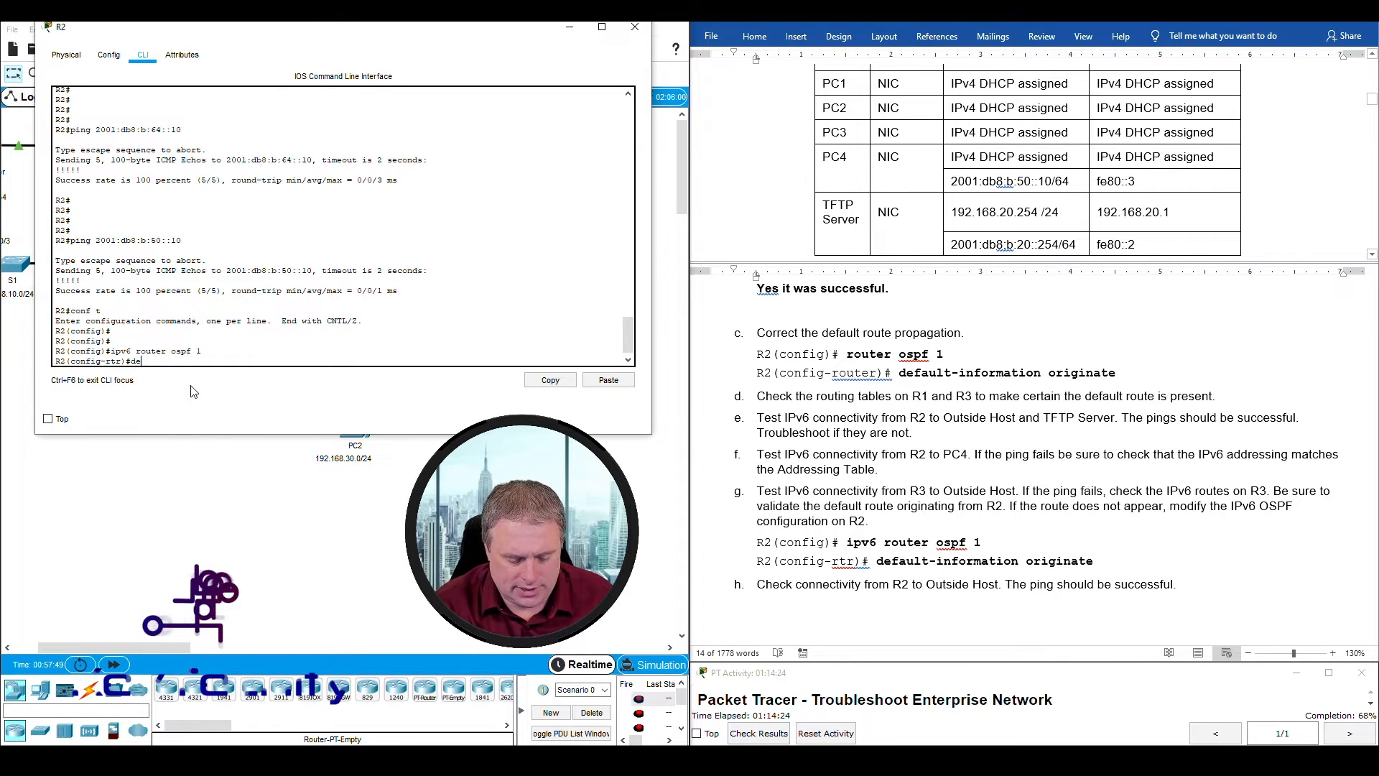
type("fault")
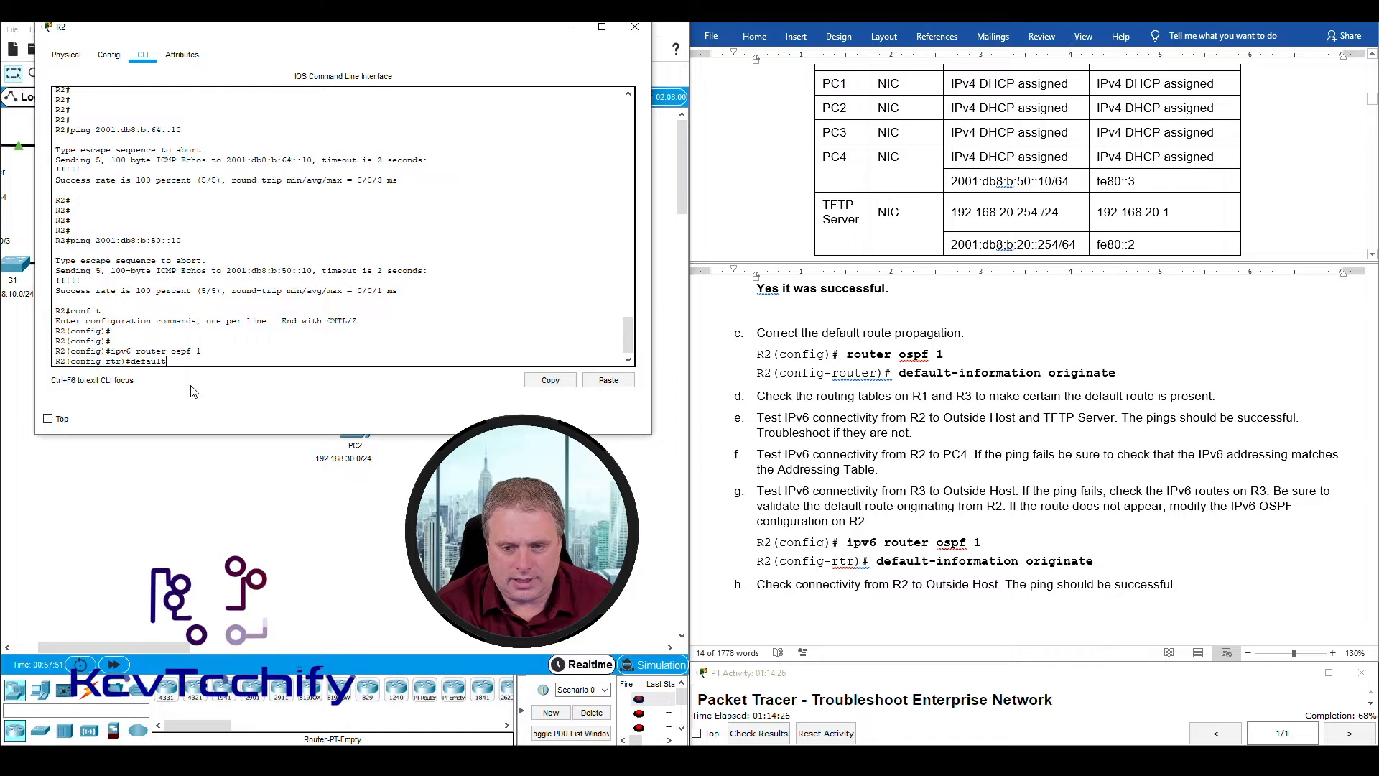
type("-infomrat")
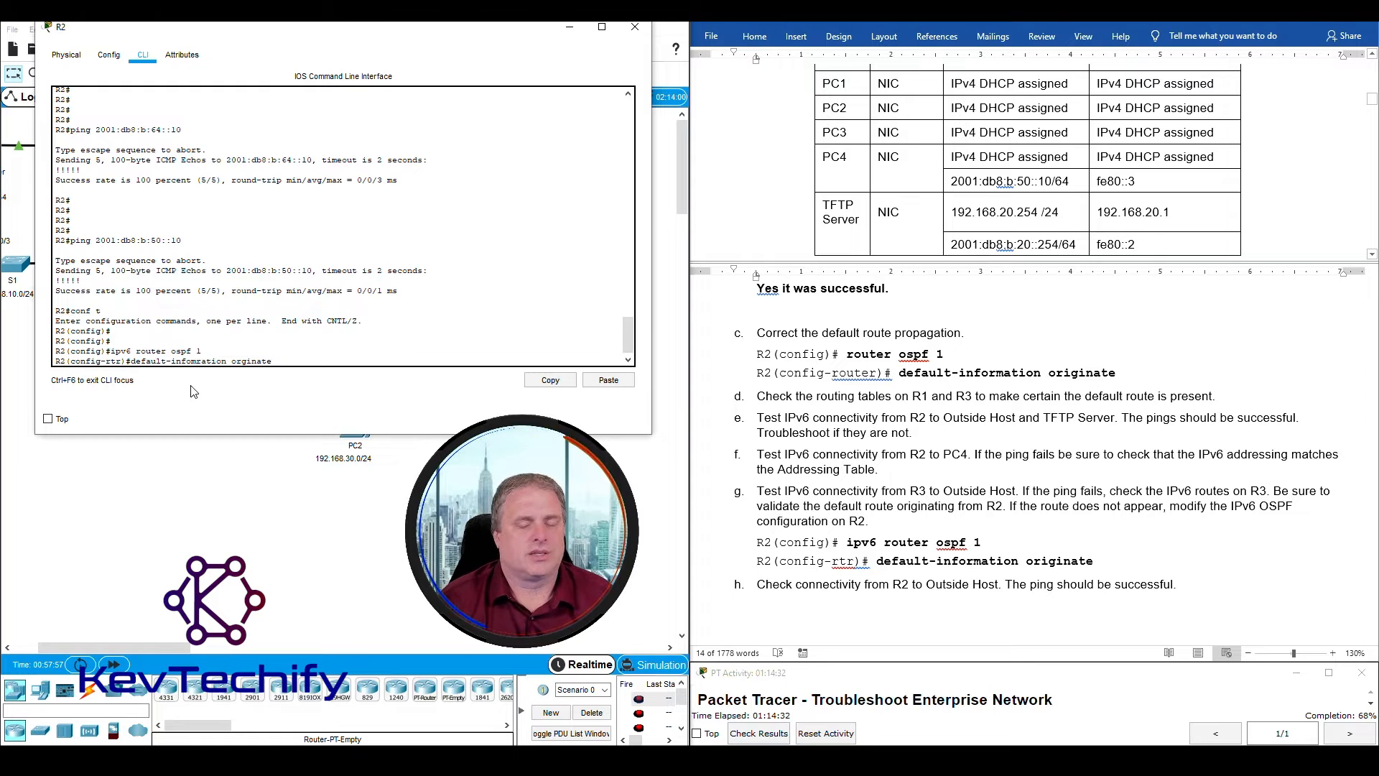
type("ion orginate")
key("Return")
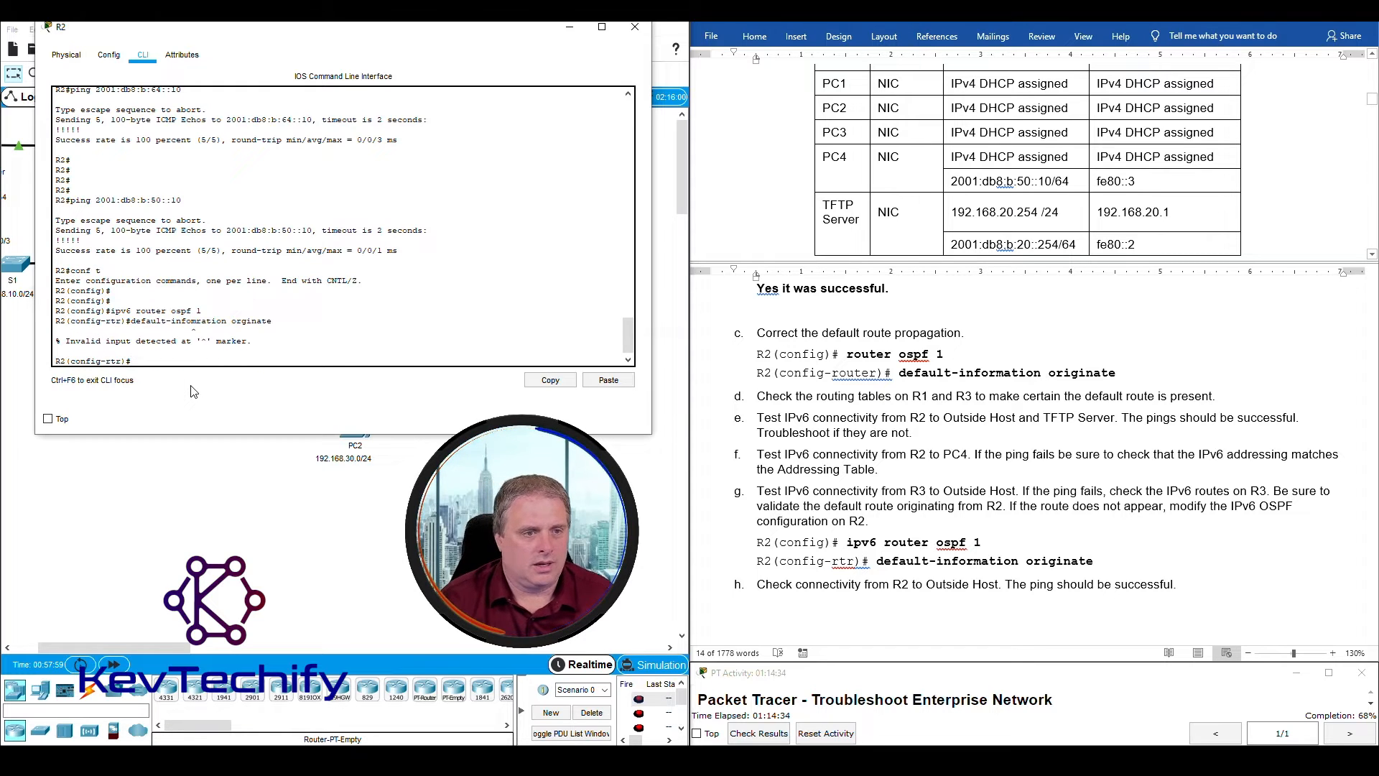
Step: Correct the misspelled keyword in the previous command to default-information and submit it again on R2
key("Up")
key("Left")
key("Left")
key("Left")
key("Left")
key("Left")
key("Left")
key("Left")
key("Left")
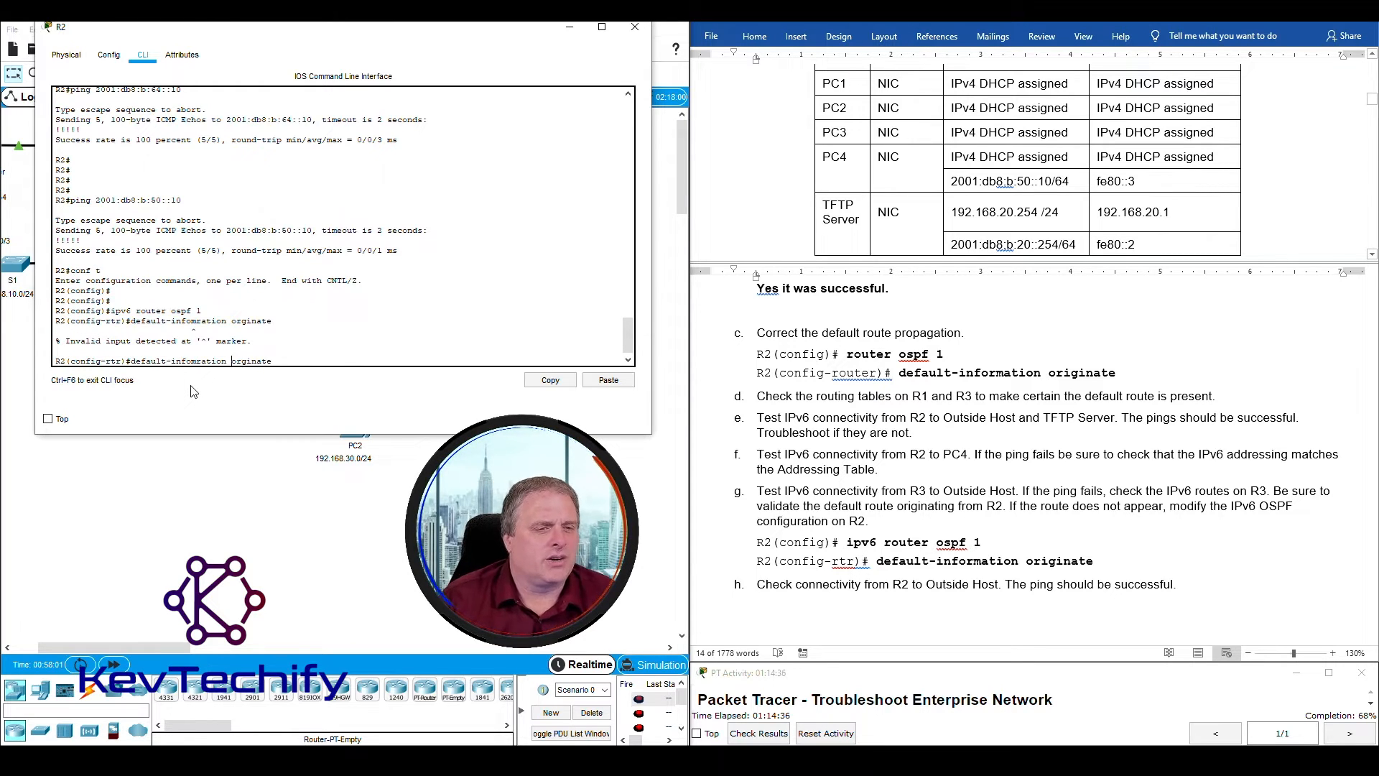
key("Left")
key("Left")
key("Left")
key("Left")
key("Left")
key("Left")
key("BackSpace")
key("BackSpace")
type("rm")
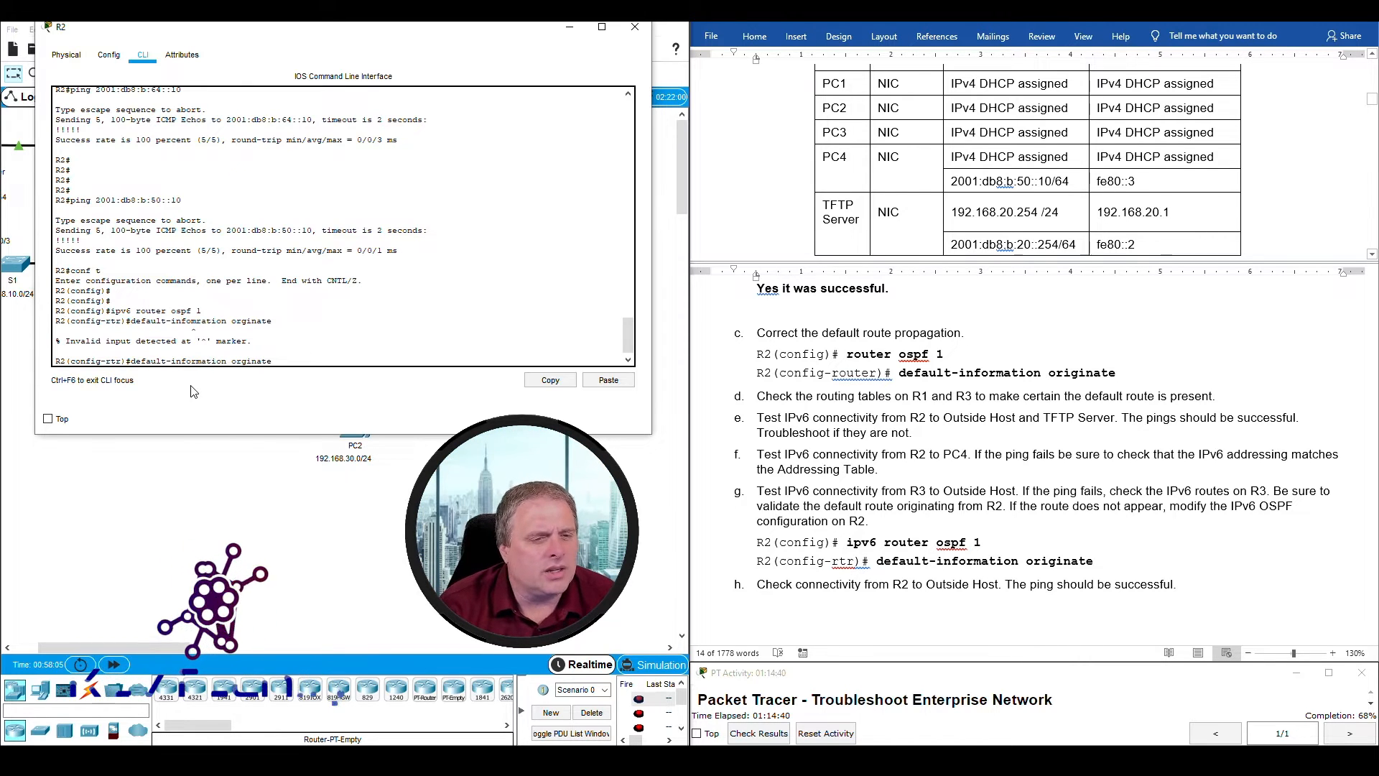
key("Return")
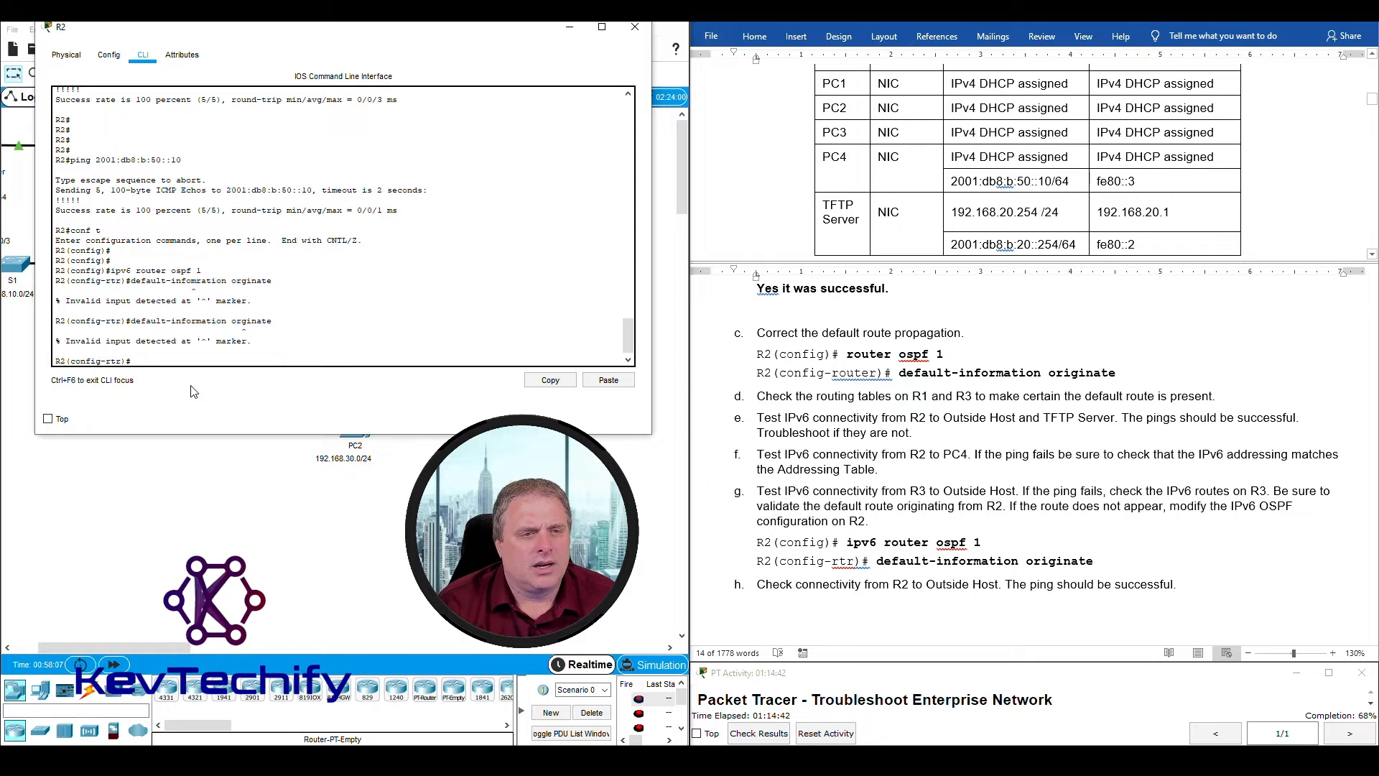
Step: Recall R2's last default-information command for correcting the misspelled originate keyword
key("Up")
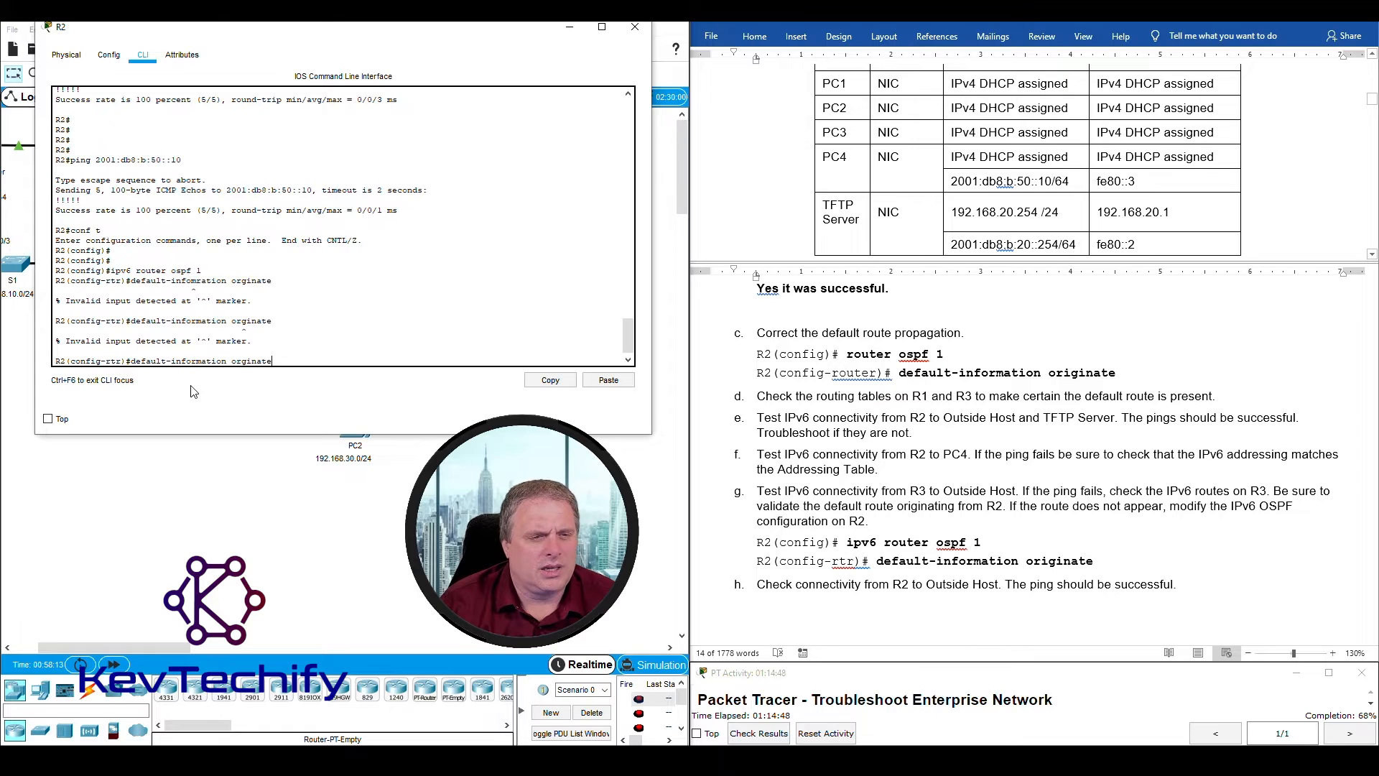
Step: Fix the misspelled keyword in R2's IPv6 OSPF configuration and run default-information originate
key("Left")
key("Left")
key("Left")
key("Left")
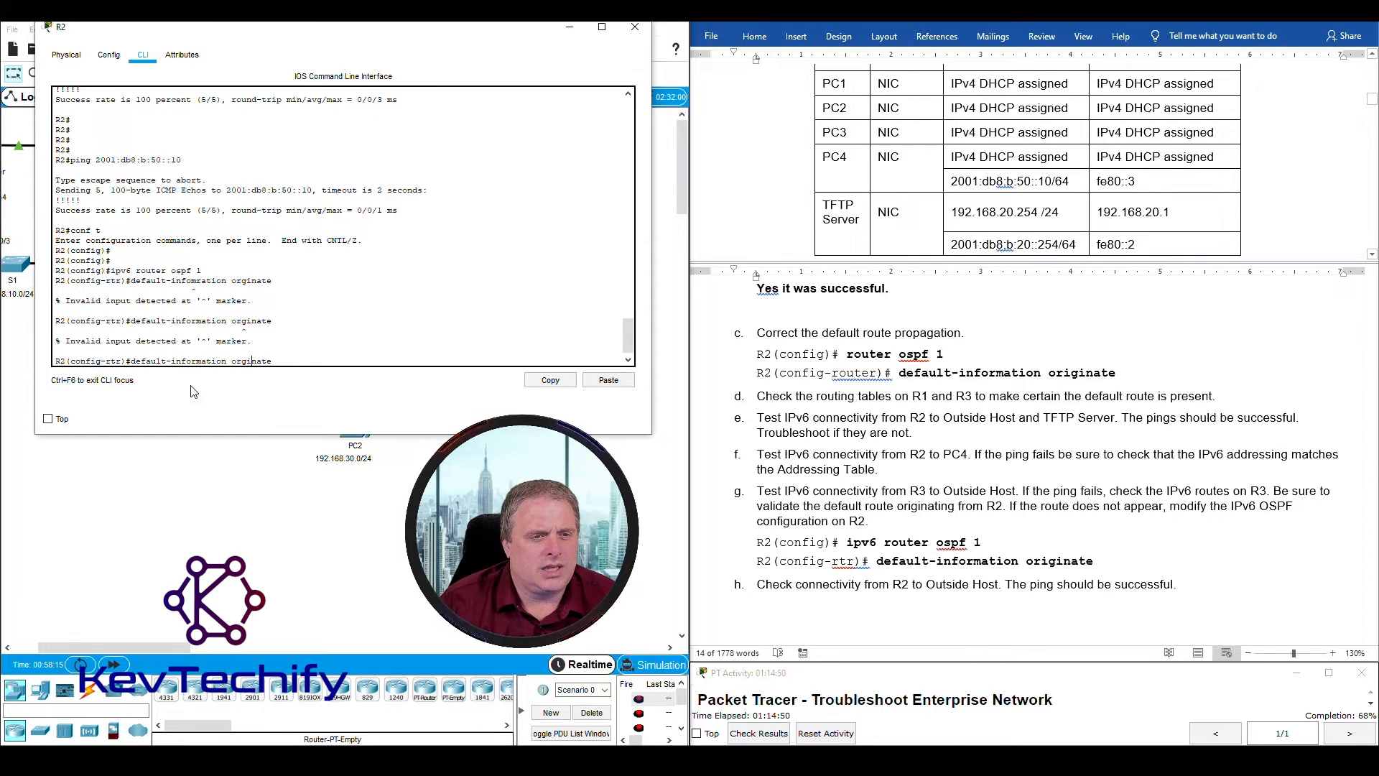
type("i")
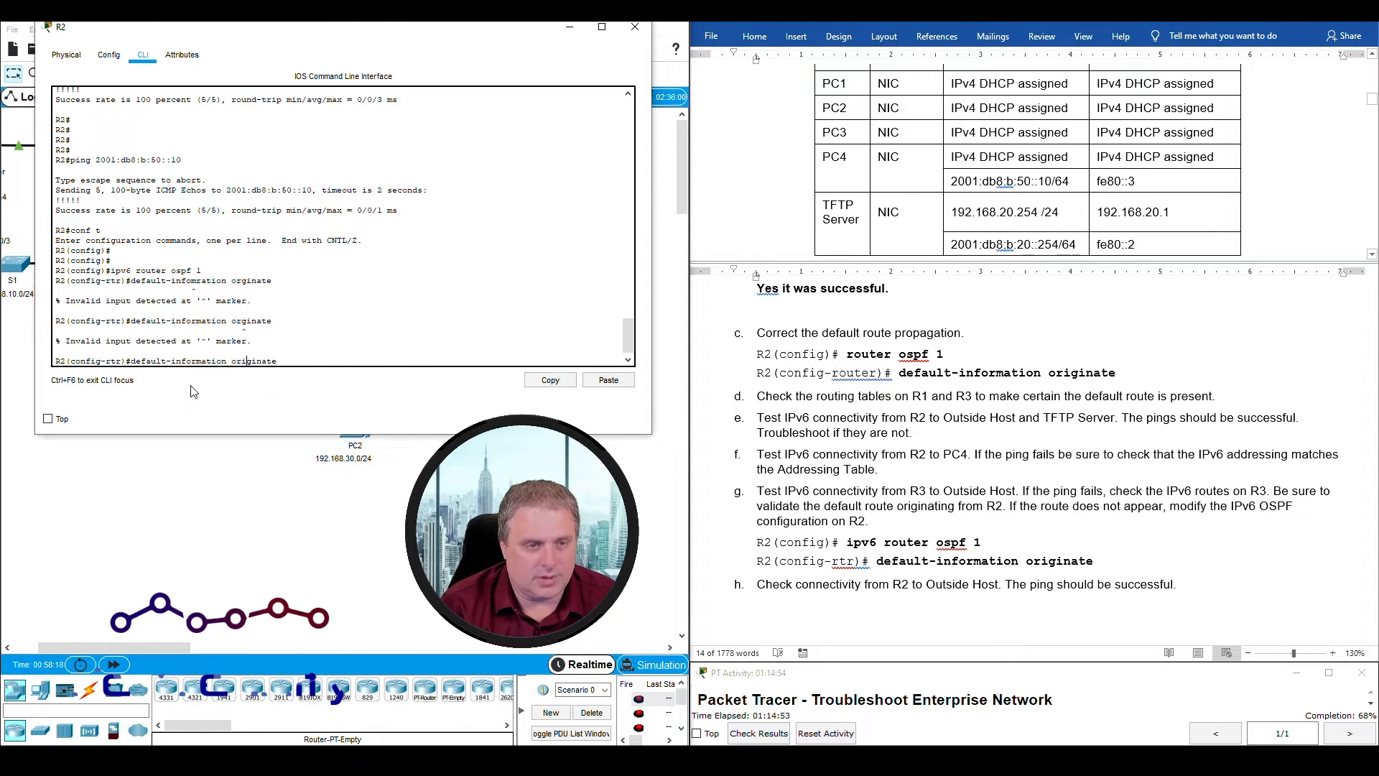
key("Return")
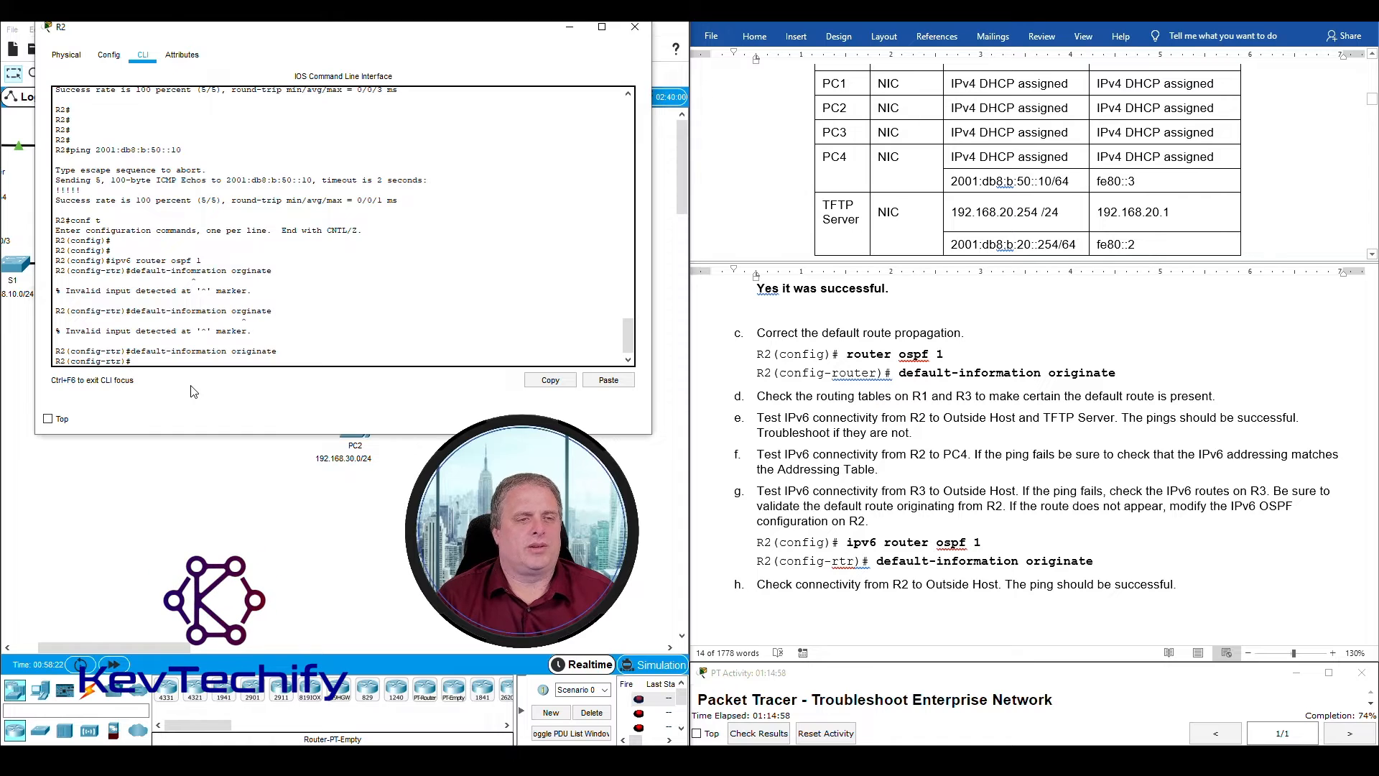
Step: Review the instruction on modifying R2's IPv6 OSPF configuration and exit R2's configuration modes to privileged EXEC
left_click_drag(1006, 506, 867, 522)
scroll(849, 601, "down", 1)
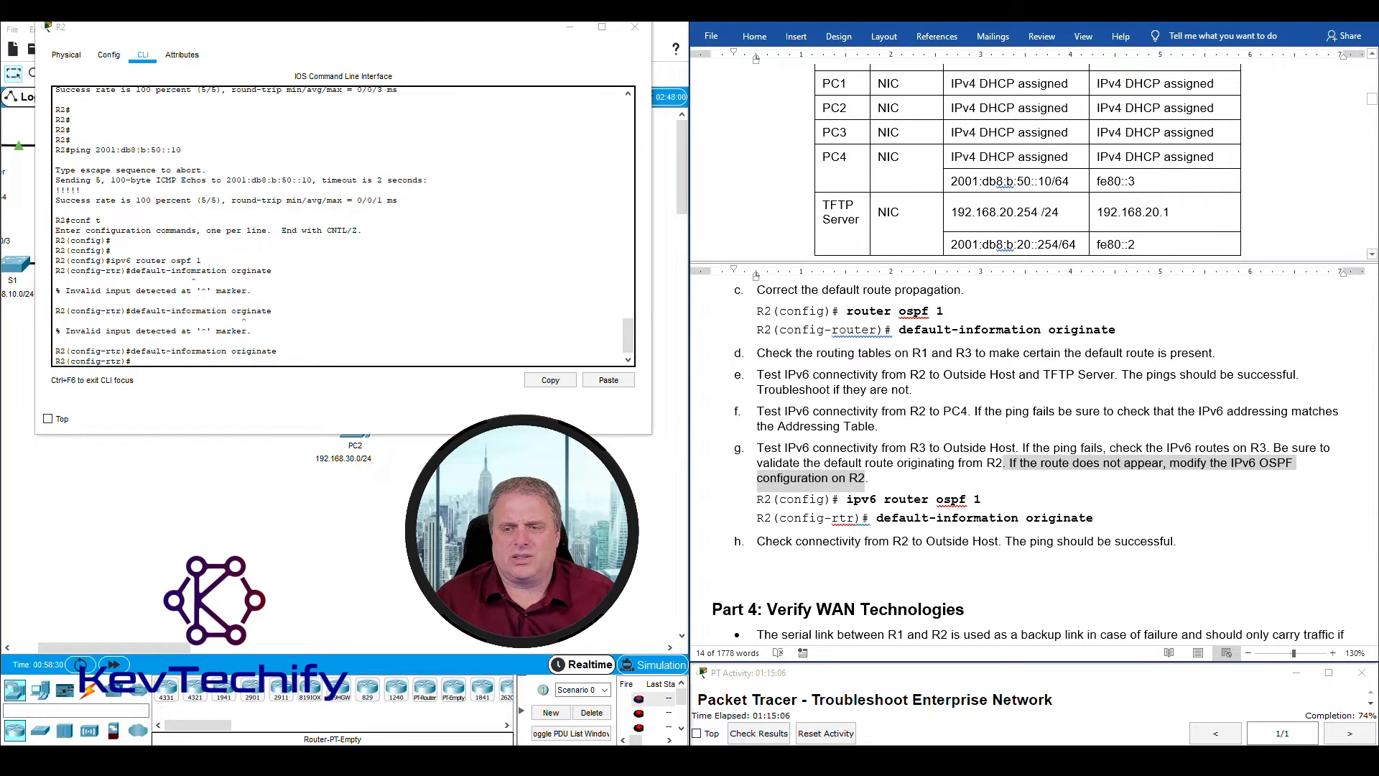
left_click(309, 357)
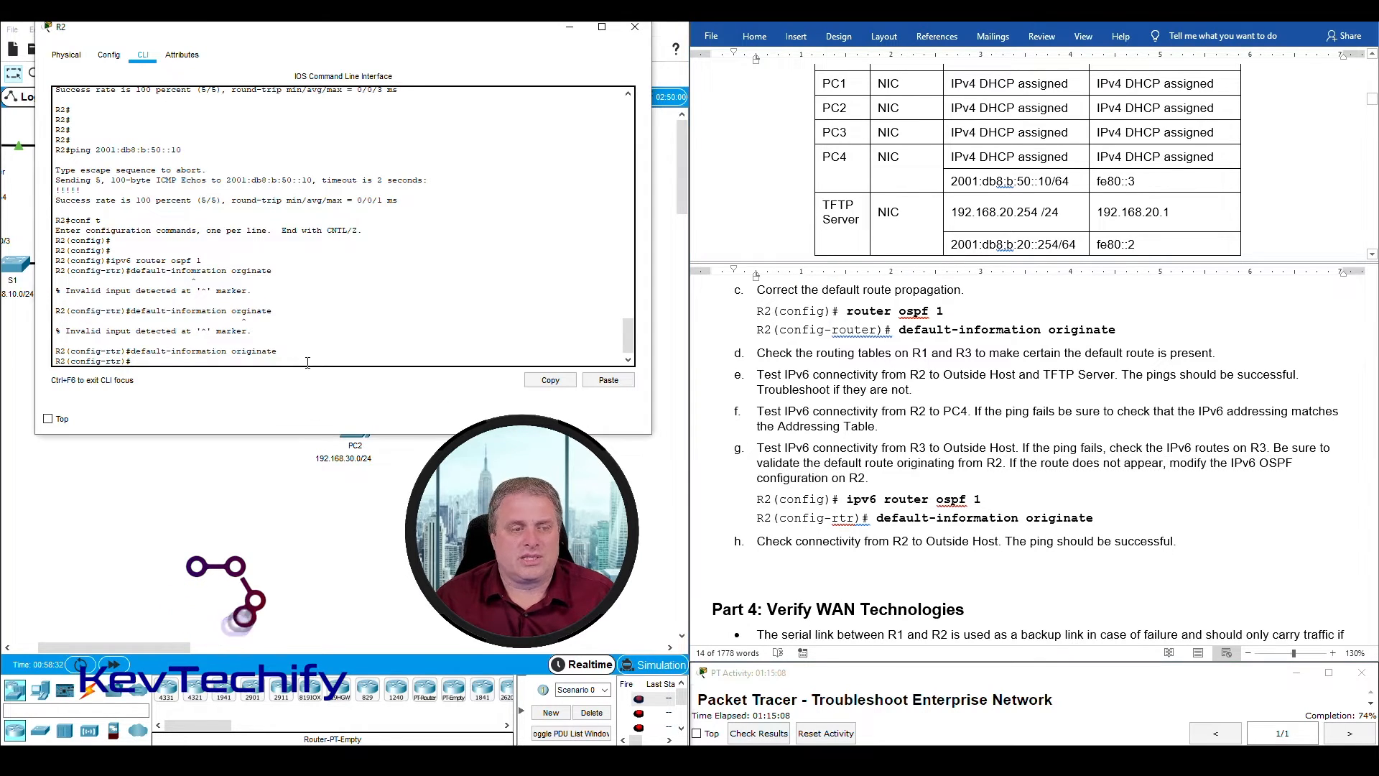
type("exit")
key("Return")
type("exit")
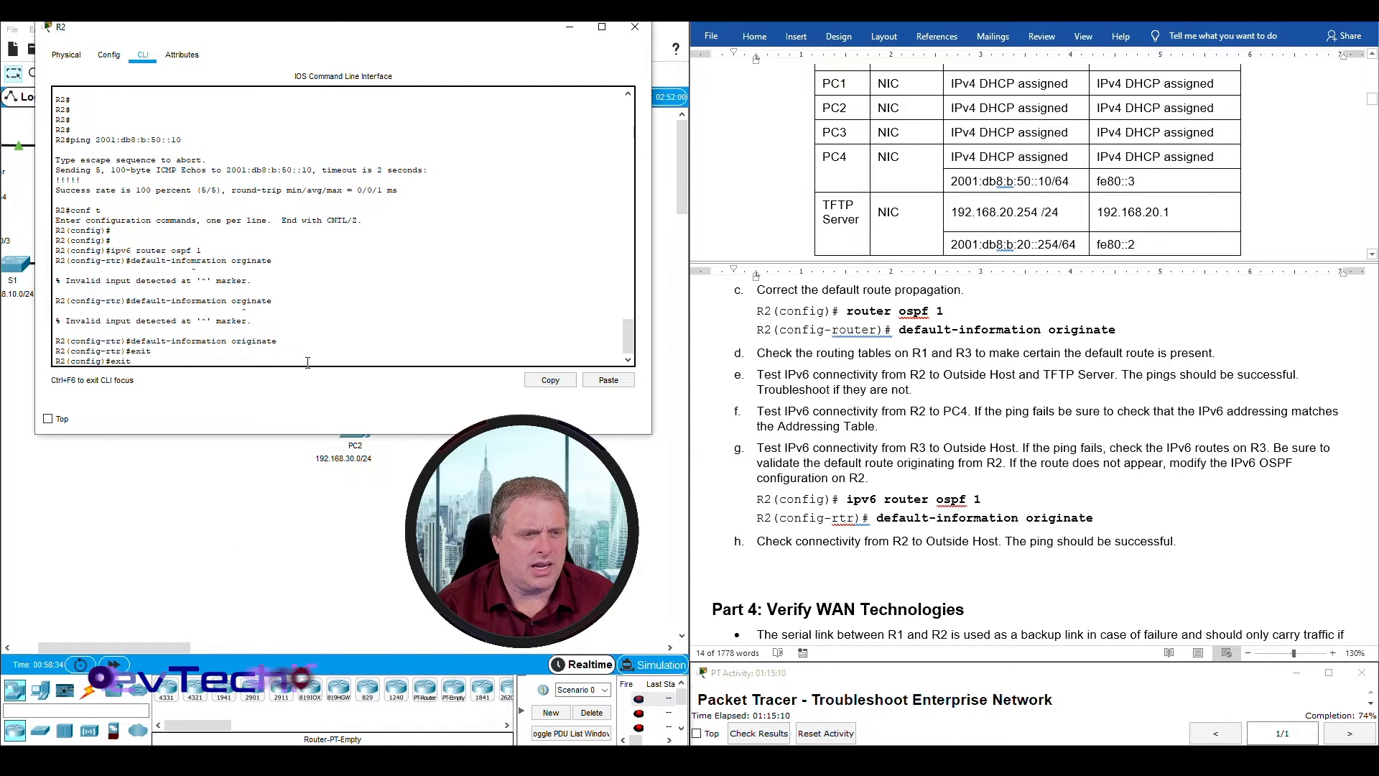
key("Return")
Step: Repeat the ping from R2 to 2001:db8:b:50::10 and put R2's window away
key("Return")
key("Return")
key("Return")
key("Return")
key("Up")
key("Up")
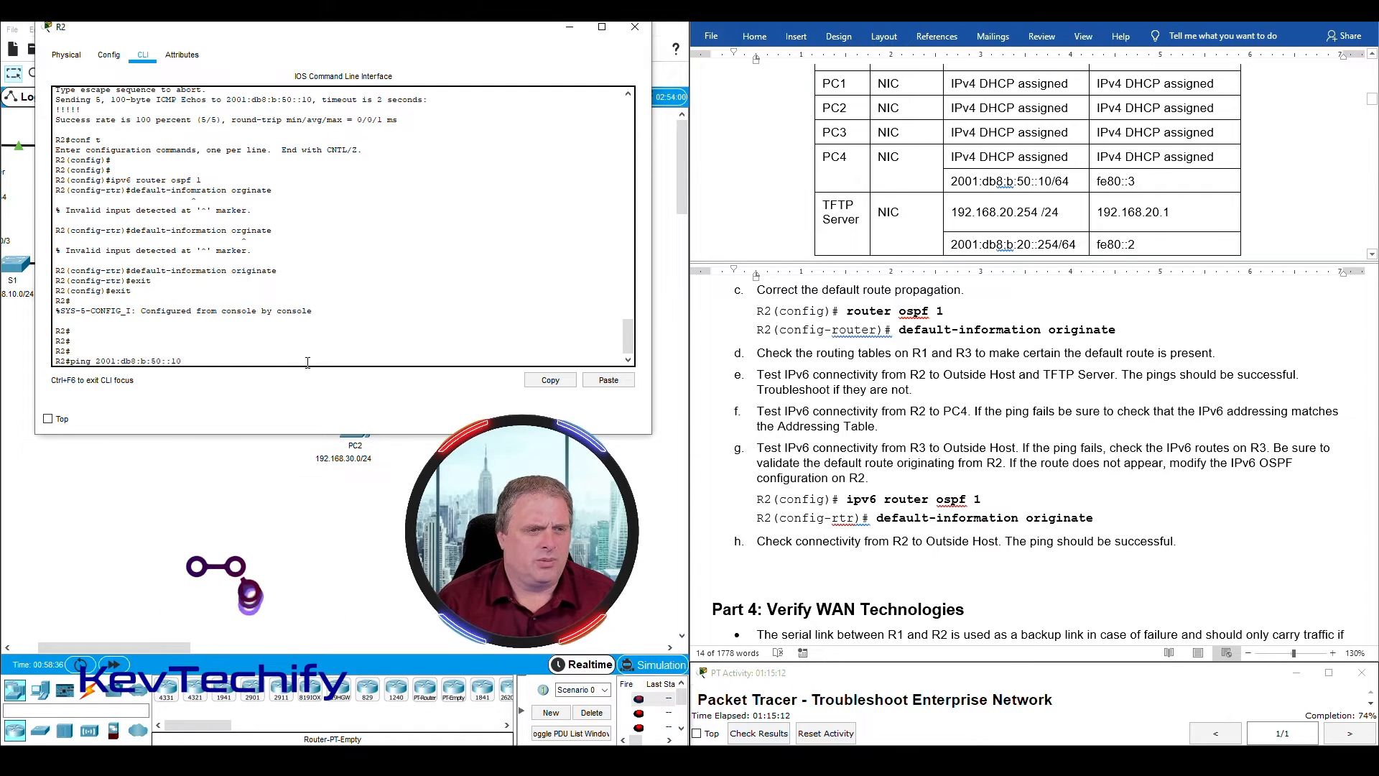
key("Return")
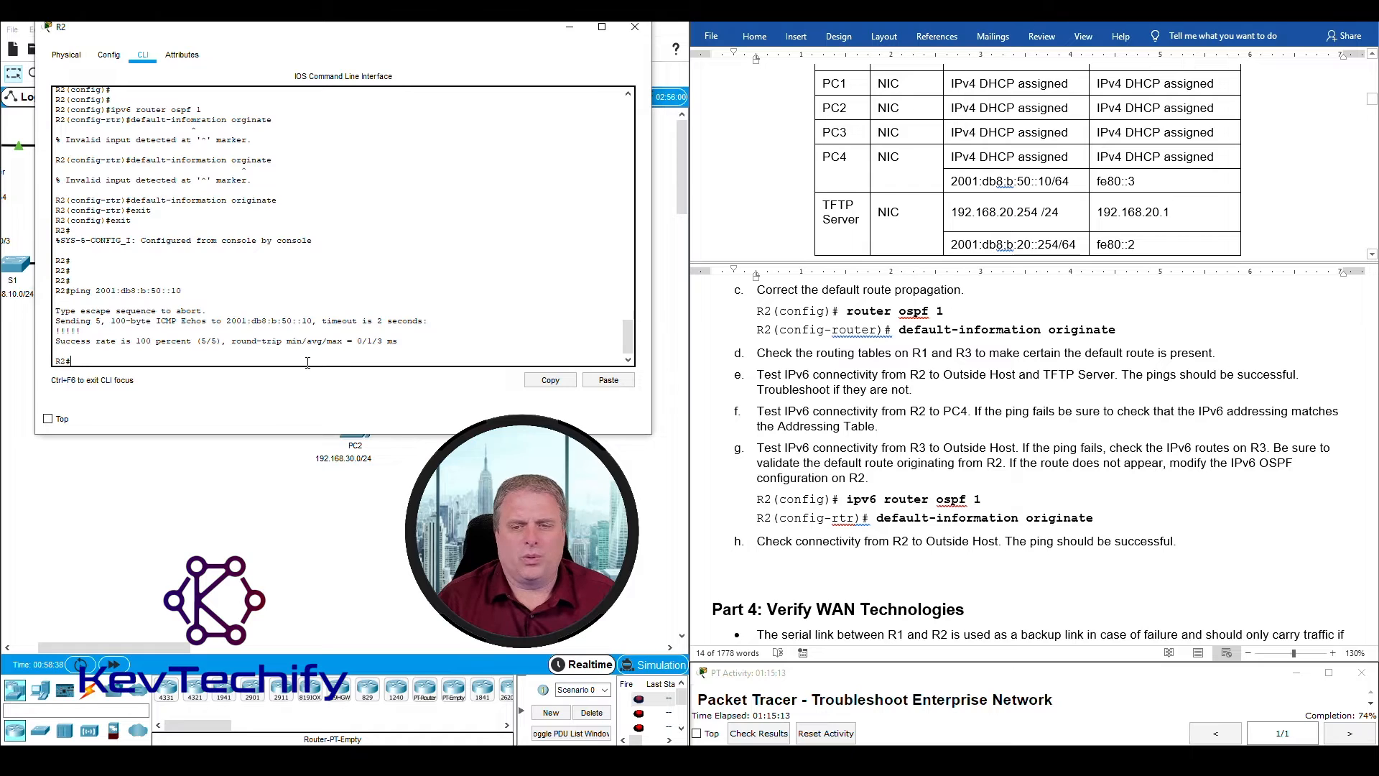
left_click(570, 28)
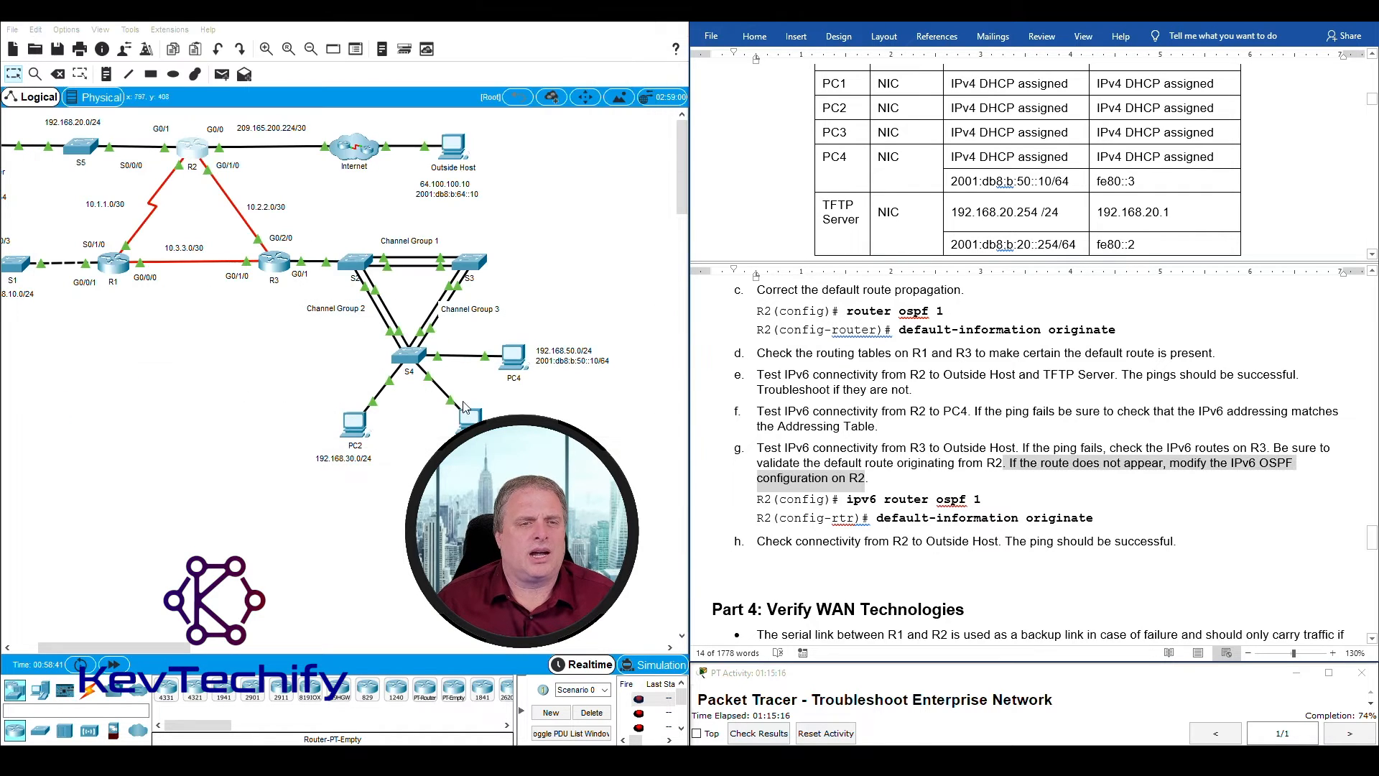
Step: Open R3's command line and display its IPv6 routing table with sho ipv6 route
left_click(276, 264)
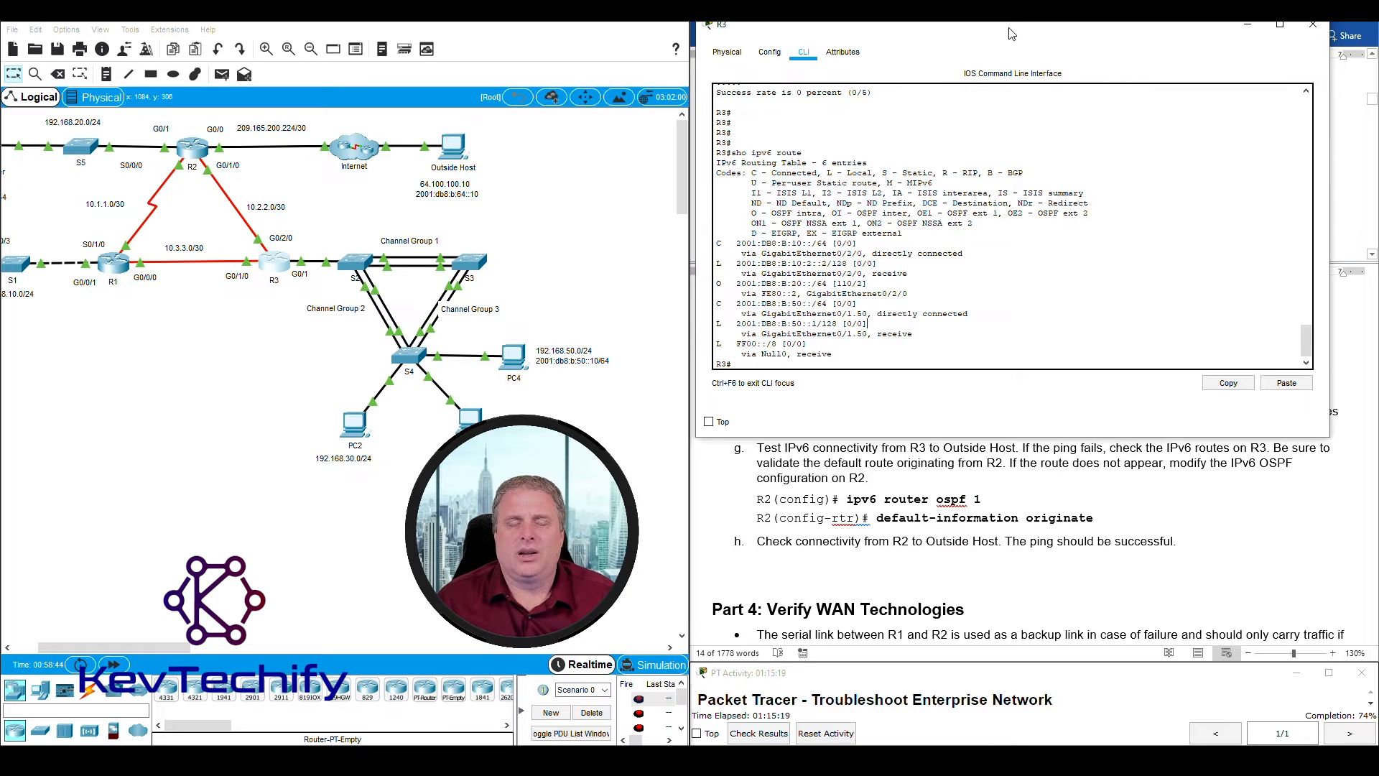
left_click_drag(1008, 28, 992, 19)
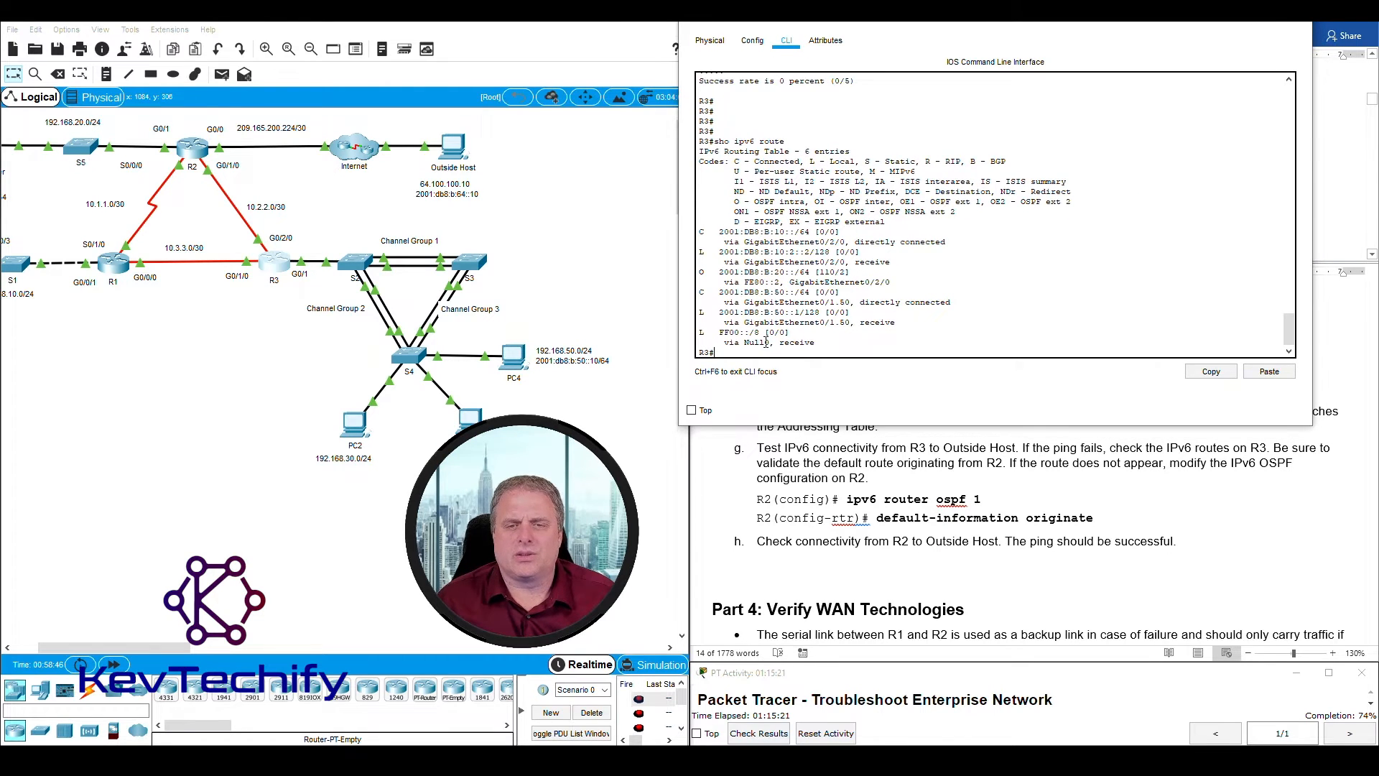
key("Return")
key("Return")
key("Return")
type("sho")
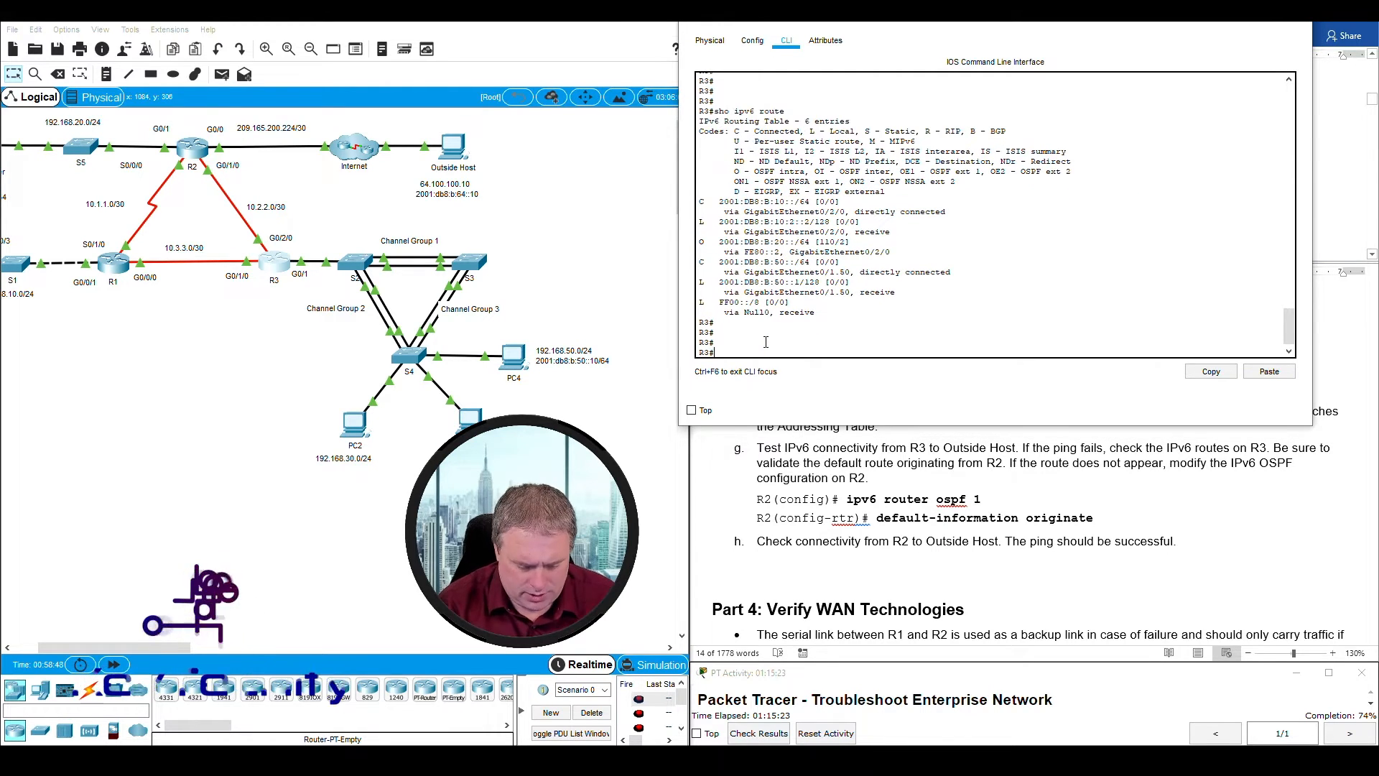
type(" ipv")
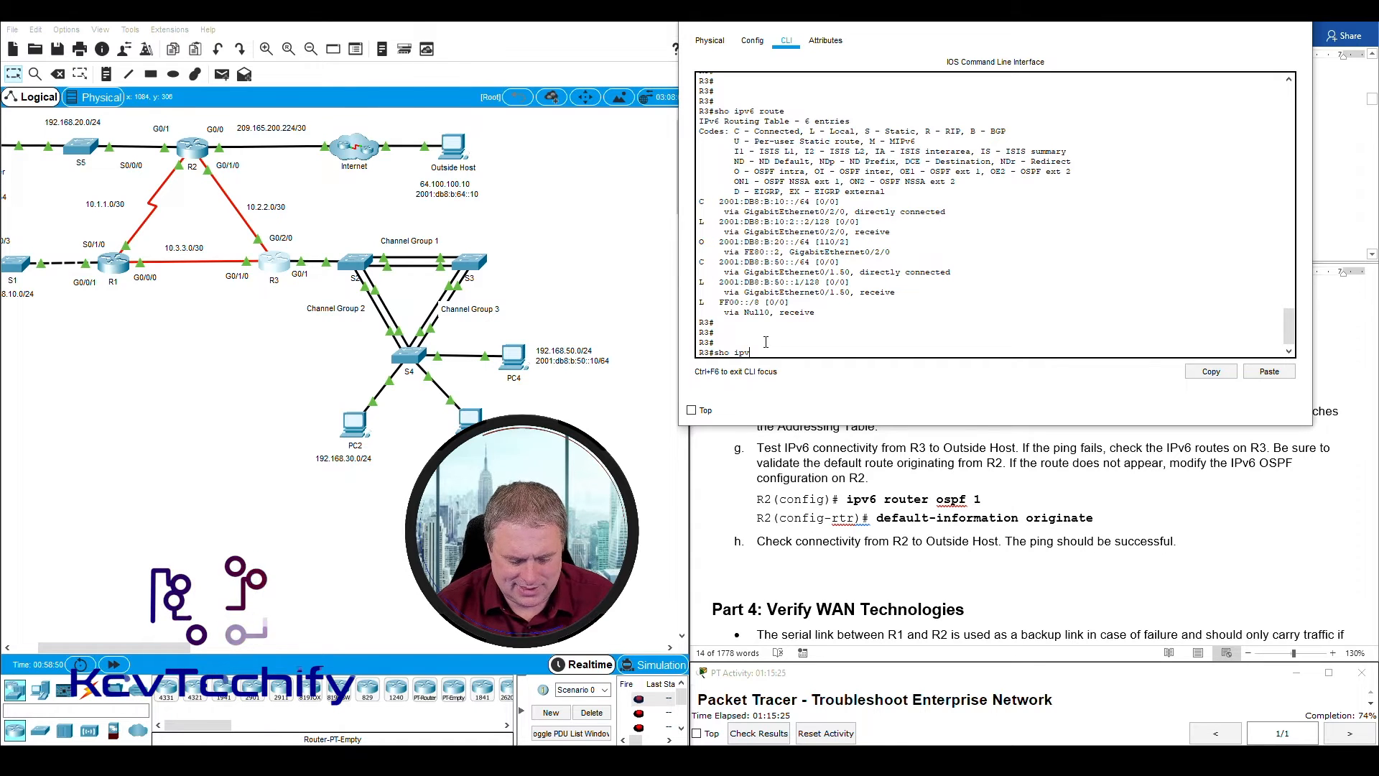
type("6 route")
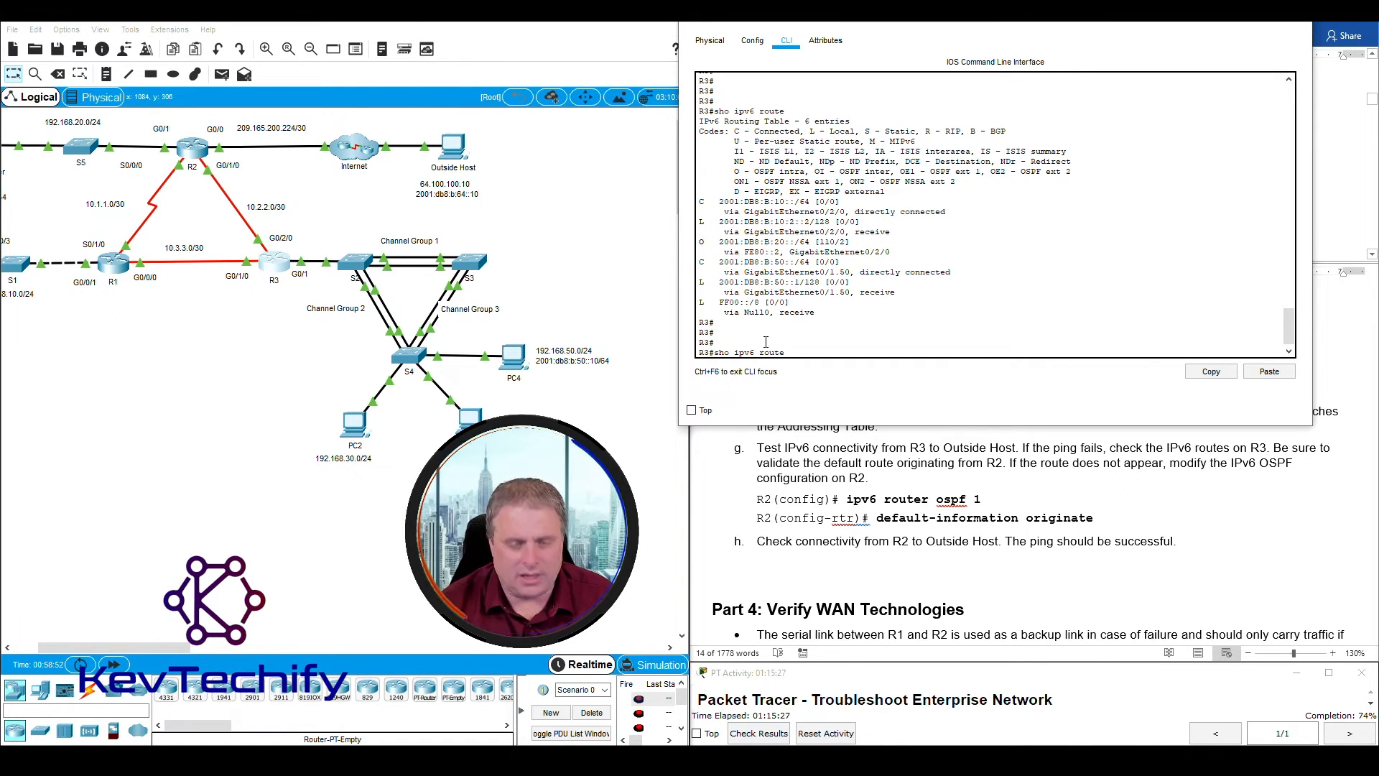
key("Return")
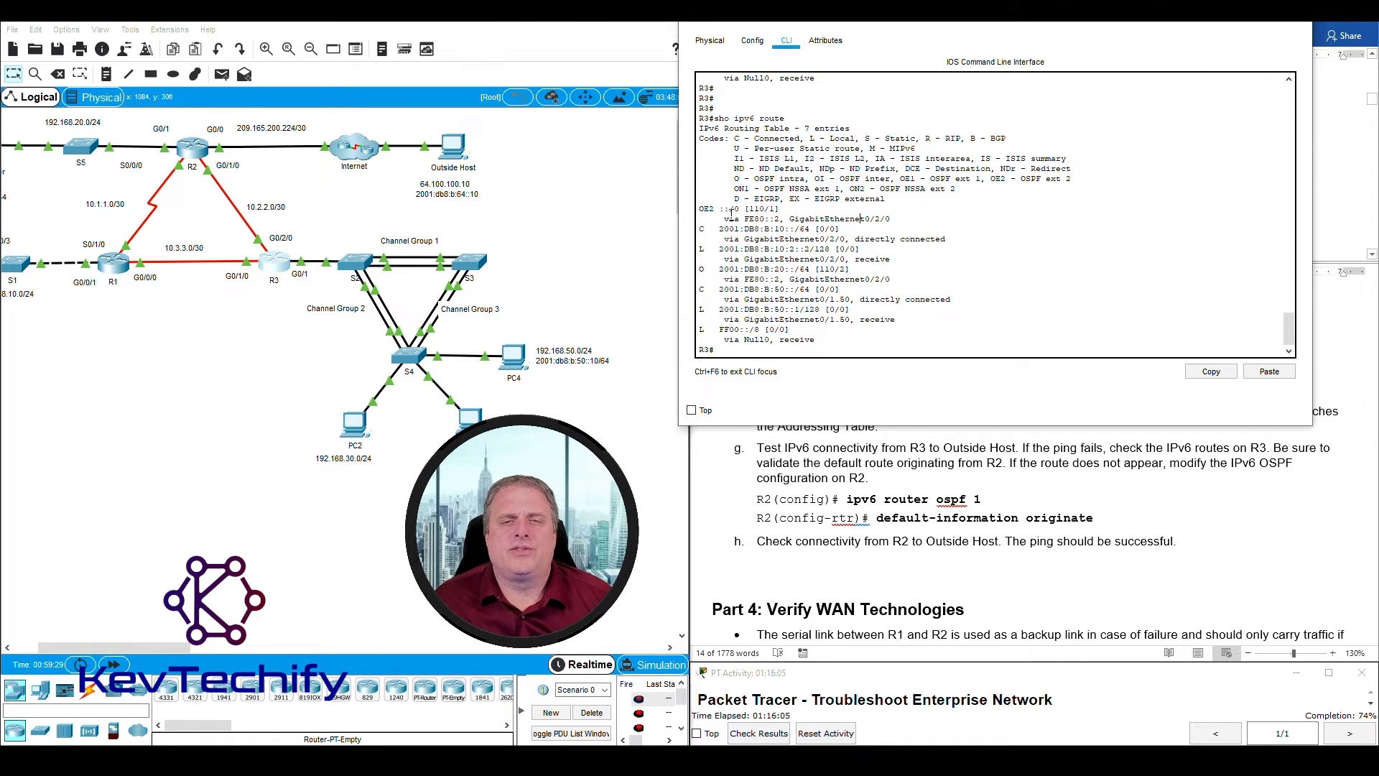
Step: Examine the OE2 ::/0 default route entry in R3's IPv6 routing table and compare it with the topology
left_click_drag(701, 209, 796, 208)
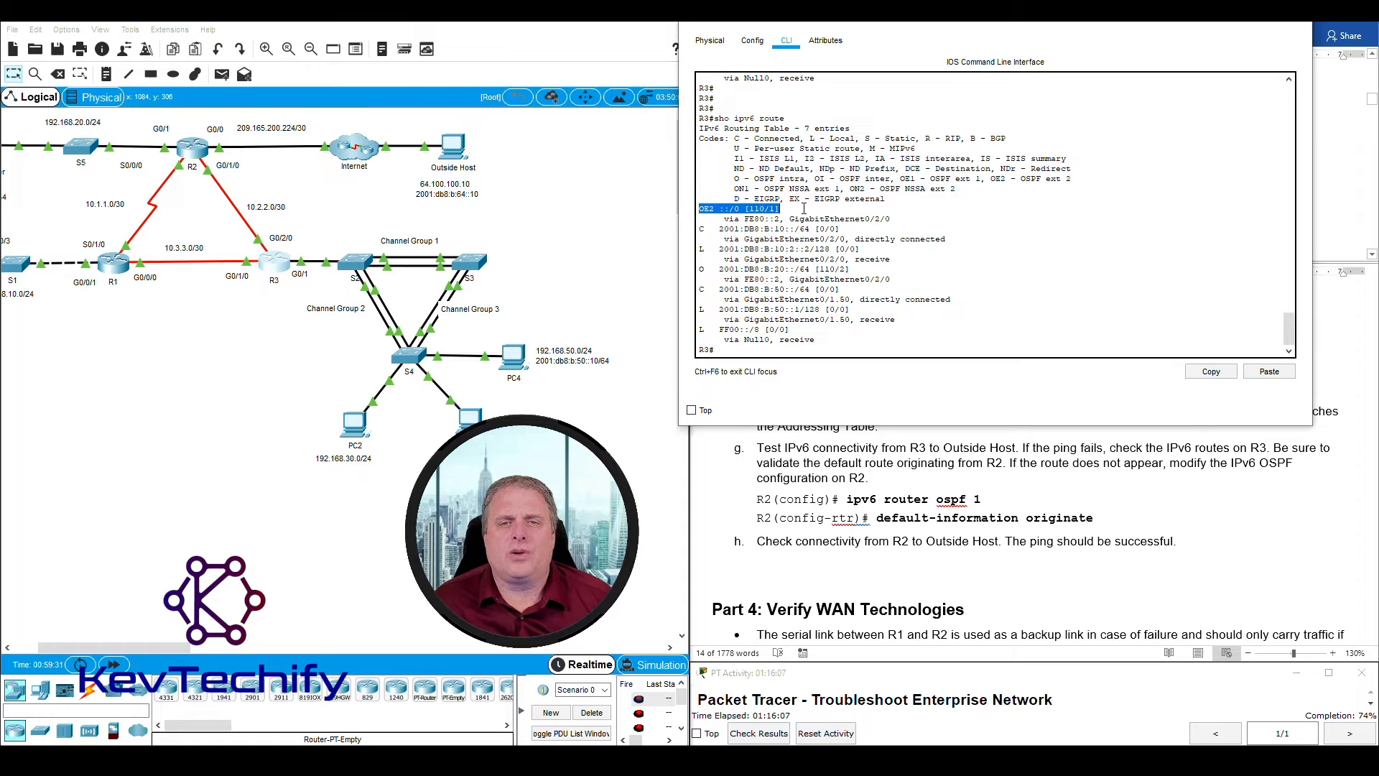
left_click_drag(890, 212, 905, 219)
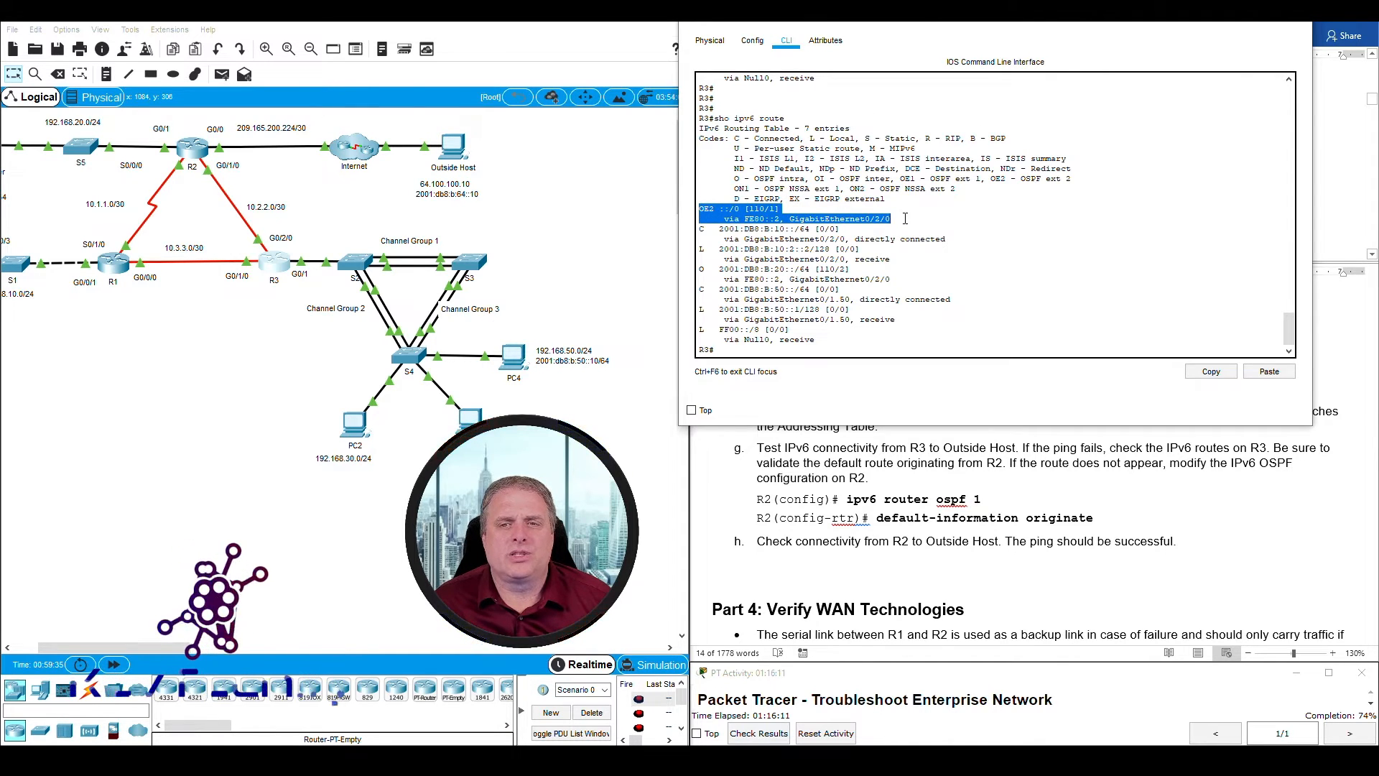
left_click(261, 249)
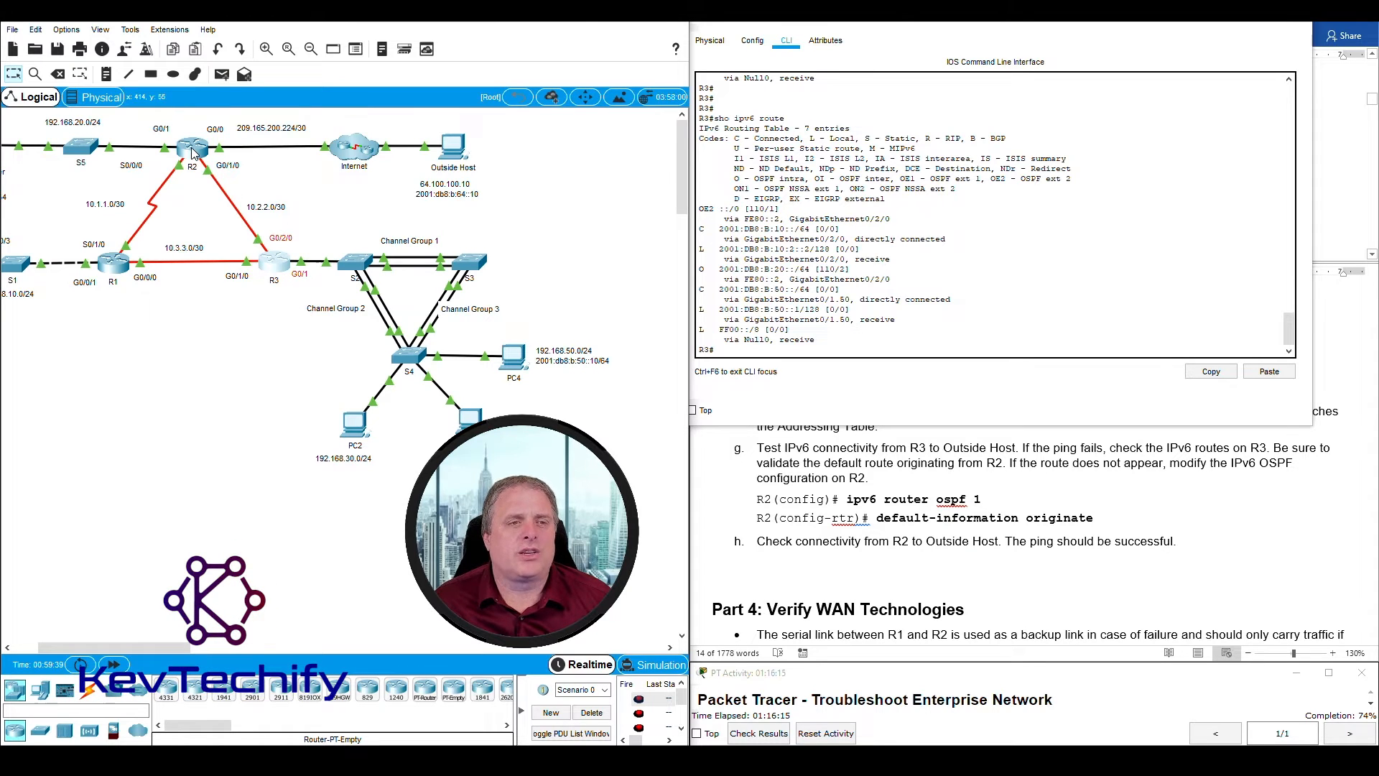
left_click(851, 230)
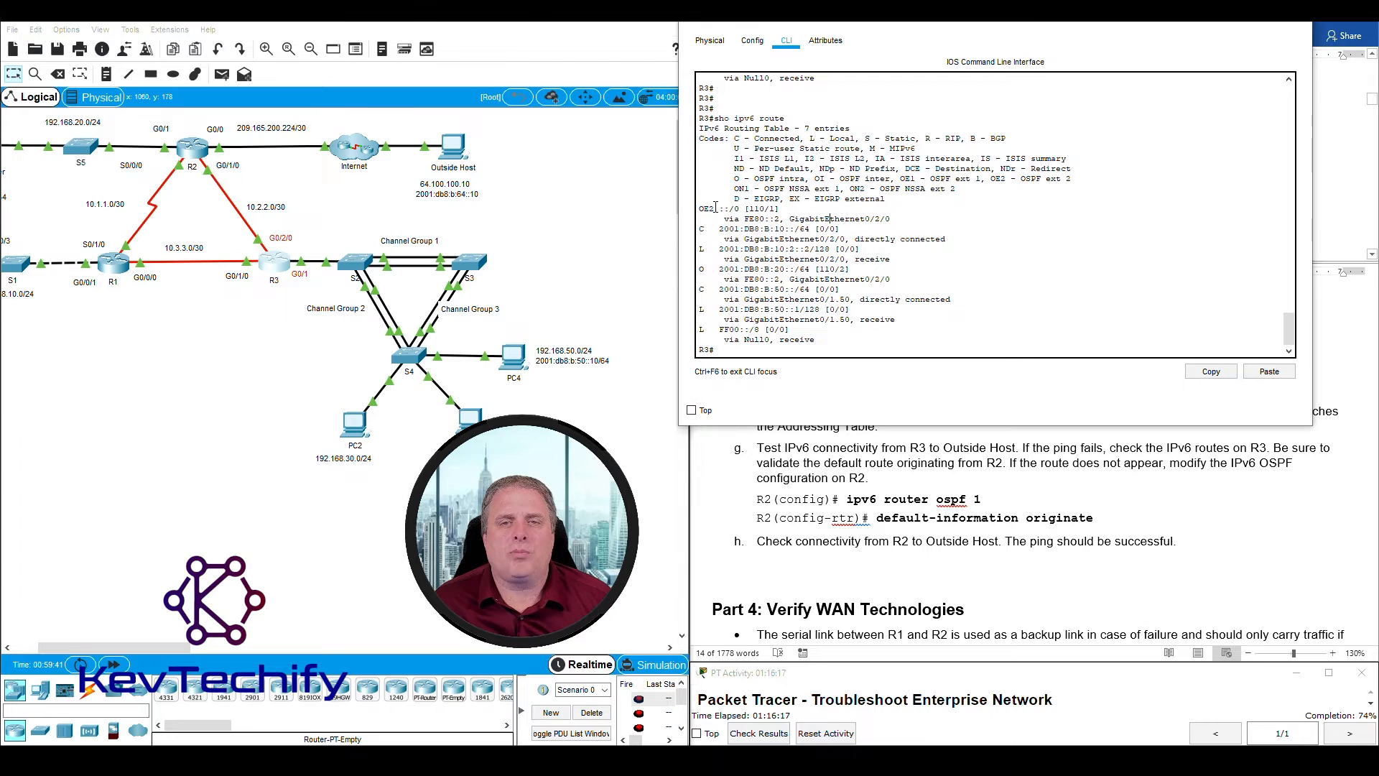
left_click_drag(698, 209, 910, 216)
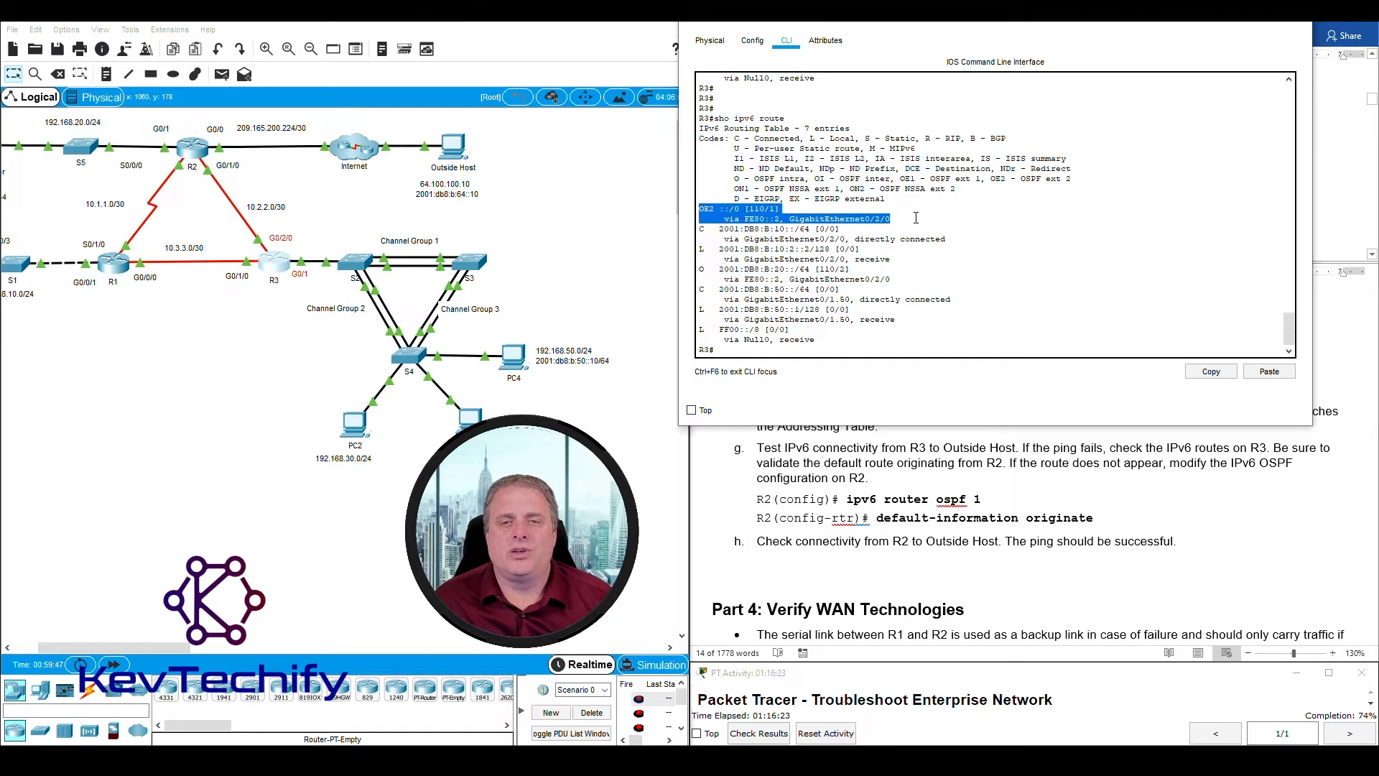
Step: Ping the Outside Host at 2001:db8:b:64::10 from R3
left_click(822, 351)
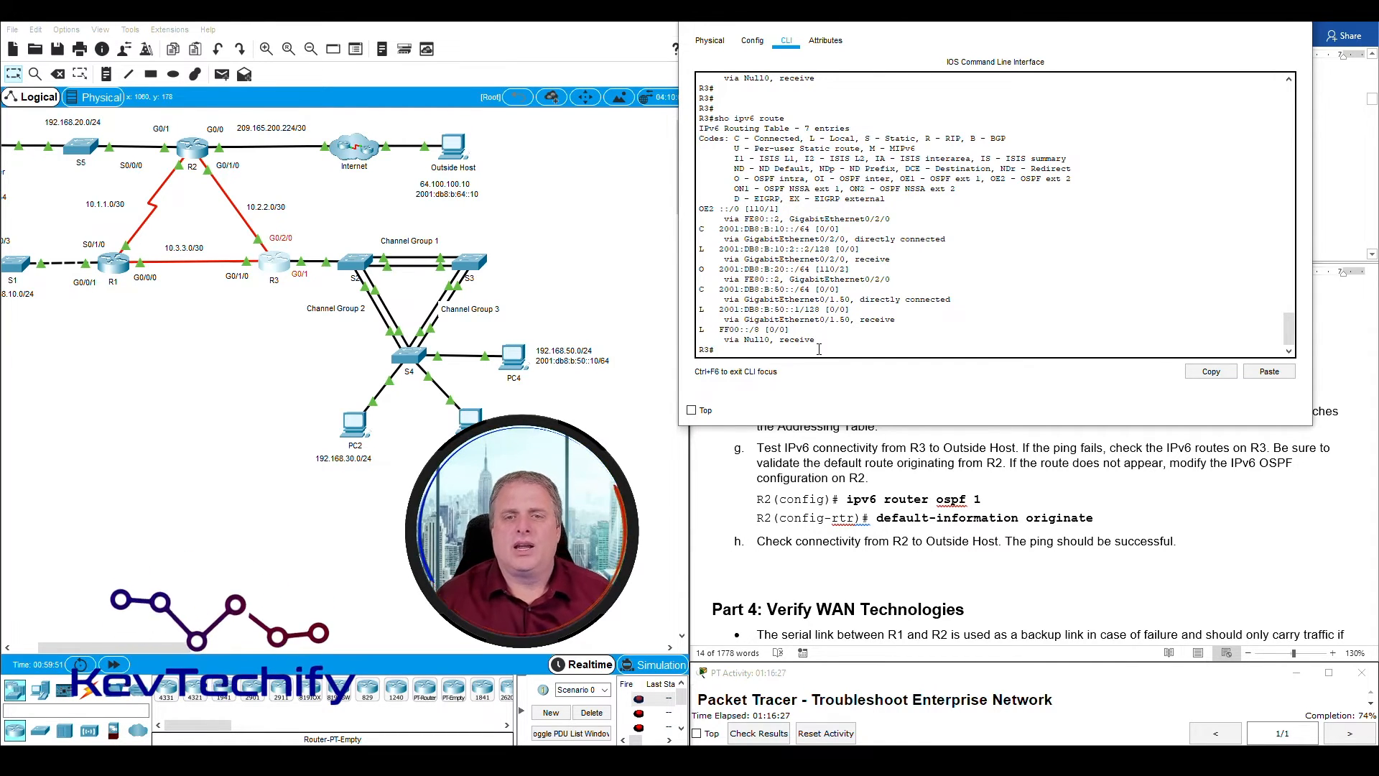
key("Return")
key("Return")
key("Return")
key("Return")
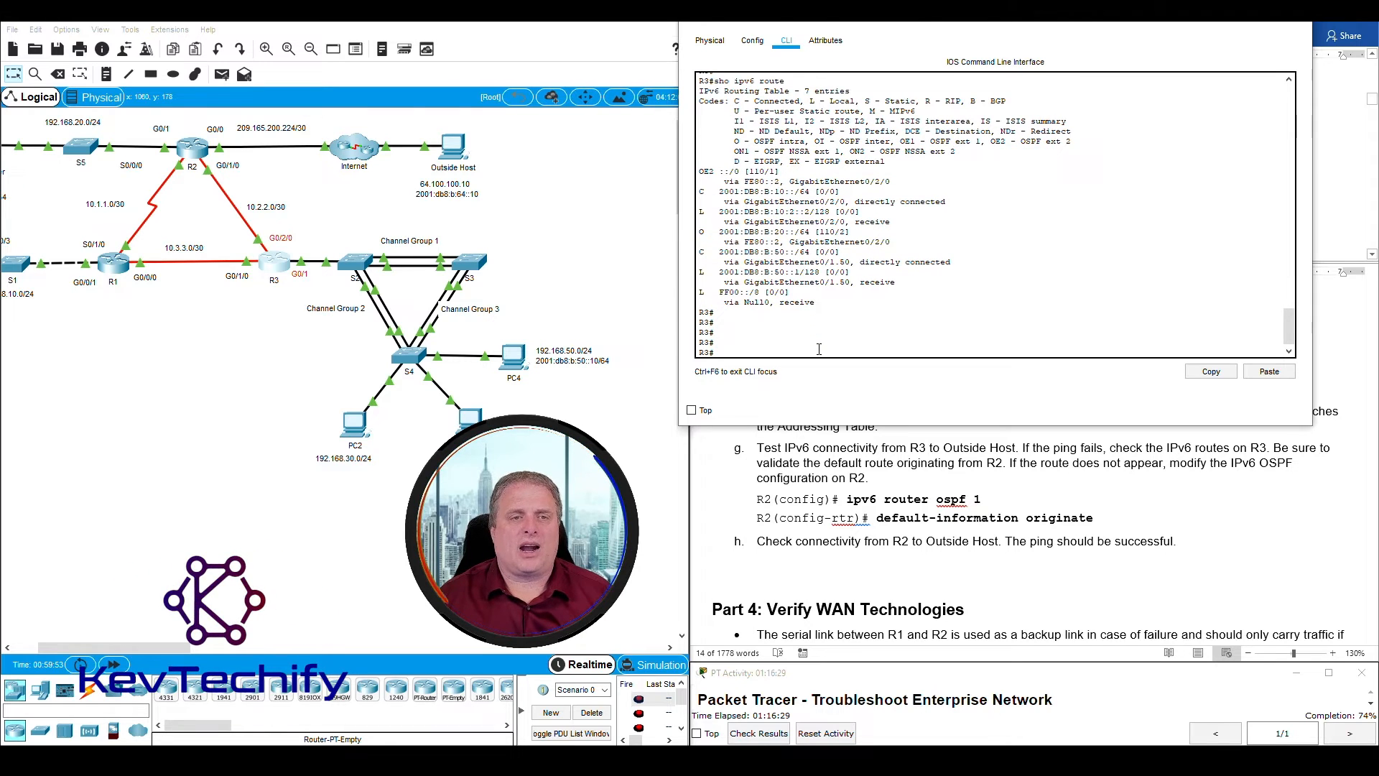
type("ping 2001:db8:b:64::10")
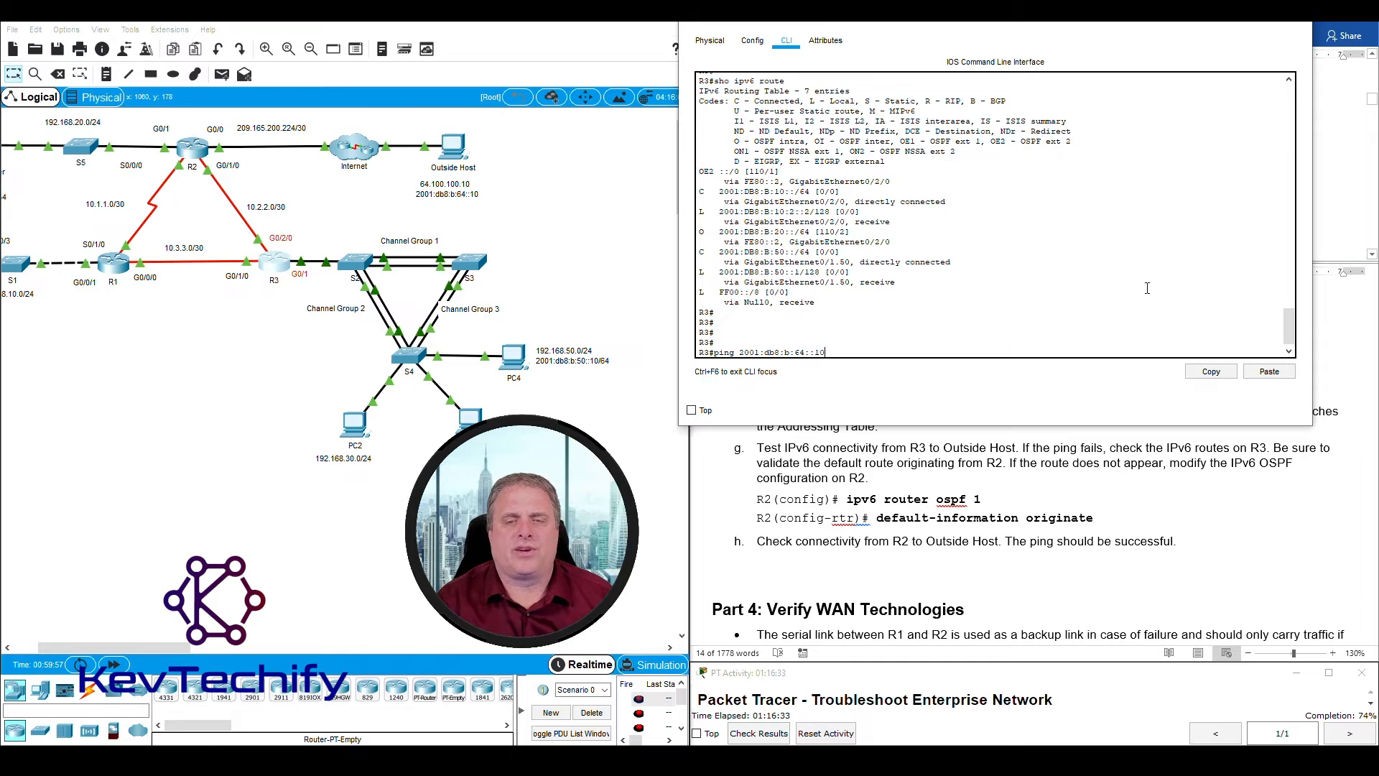
key("Return")
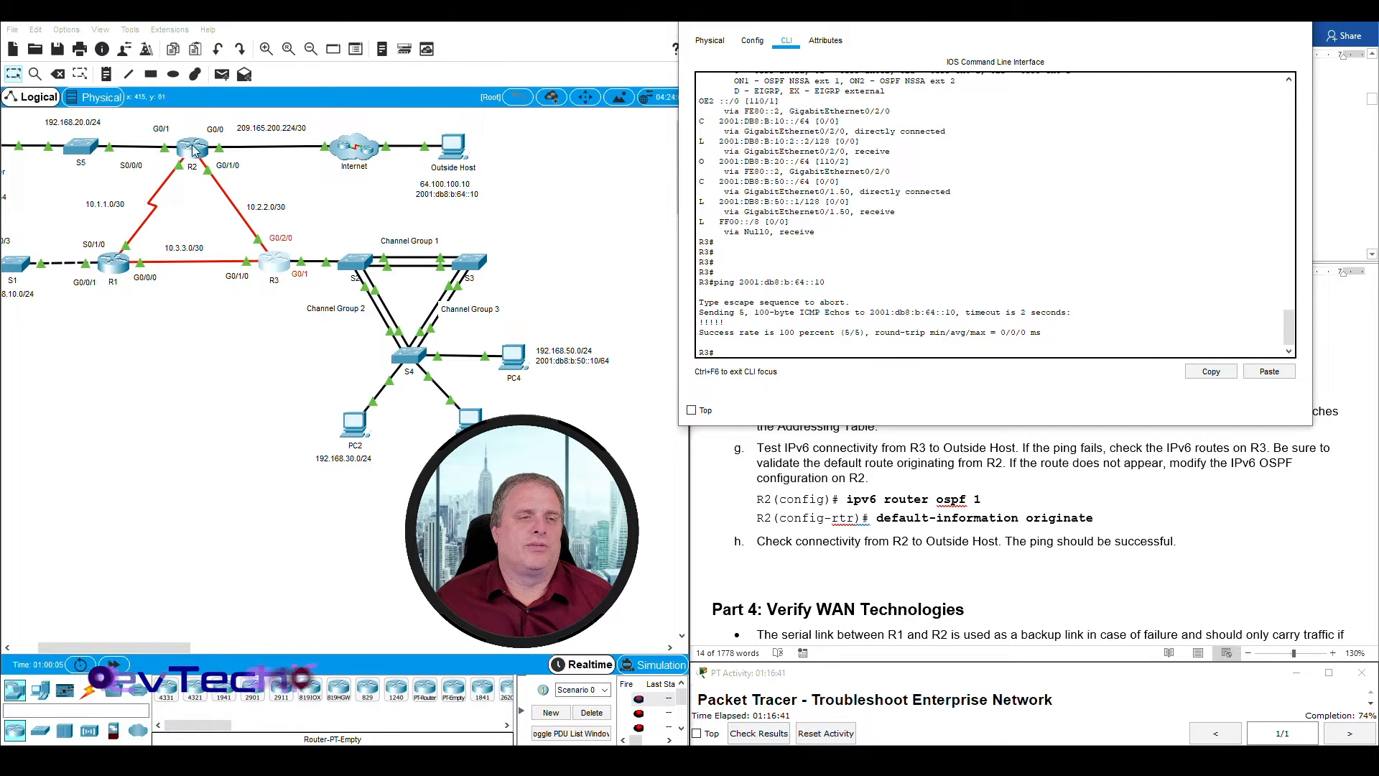
Step: Read the Part 4: Verify WAN Technologies link requirements and compare them with the links between R1, R2 and R3 in the topology
left_click(817, 507)
scroll(790, 488, "down", 6)
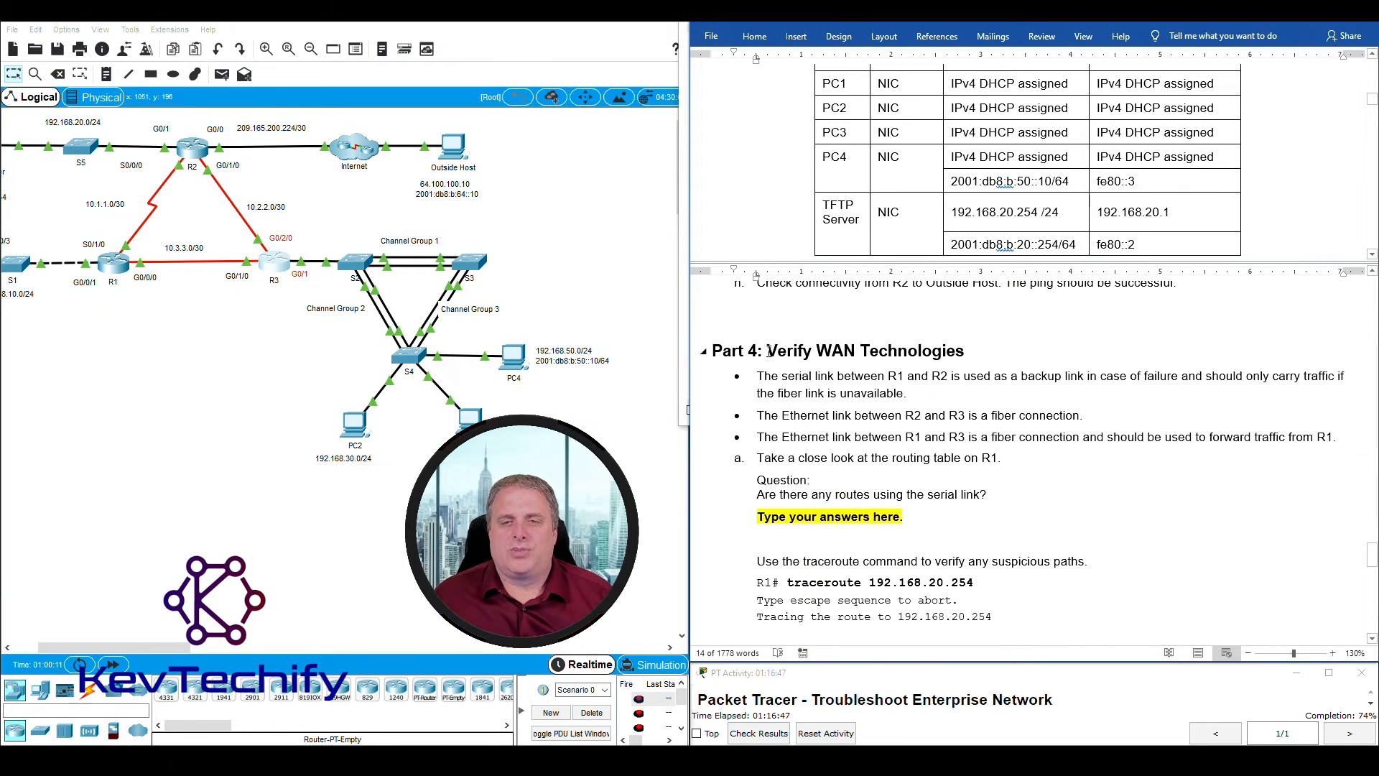
left_click(971, 346, "shift")
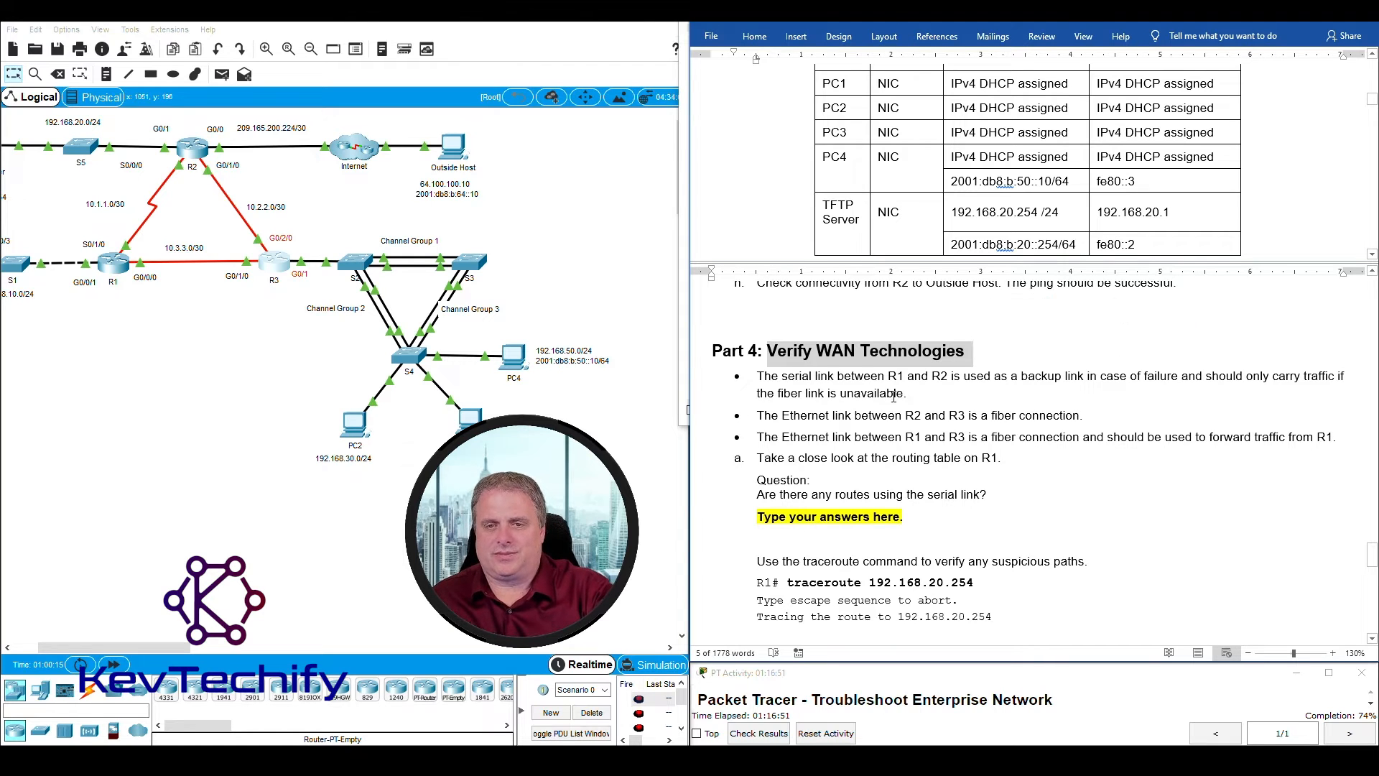
left_click(821, 390)
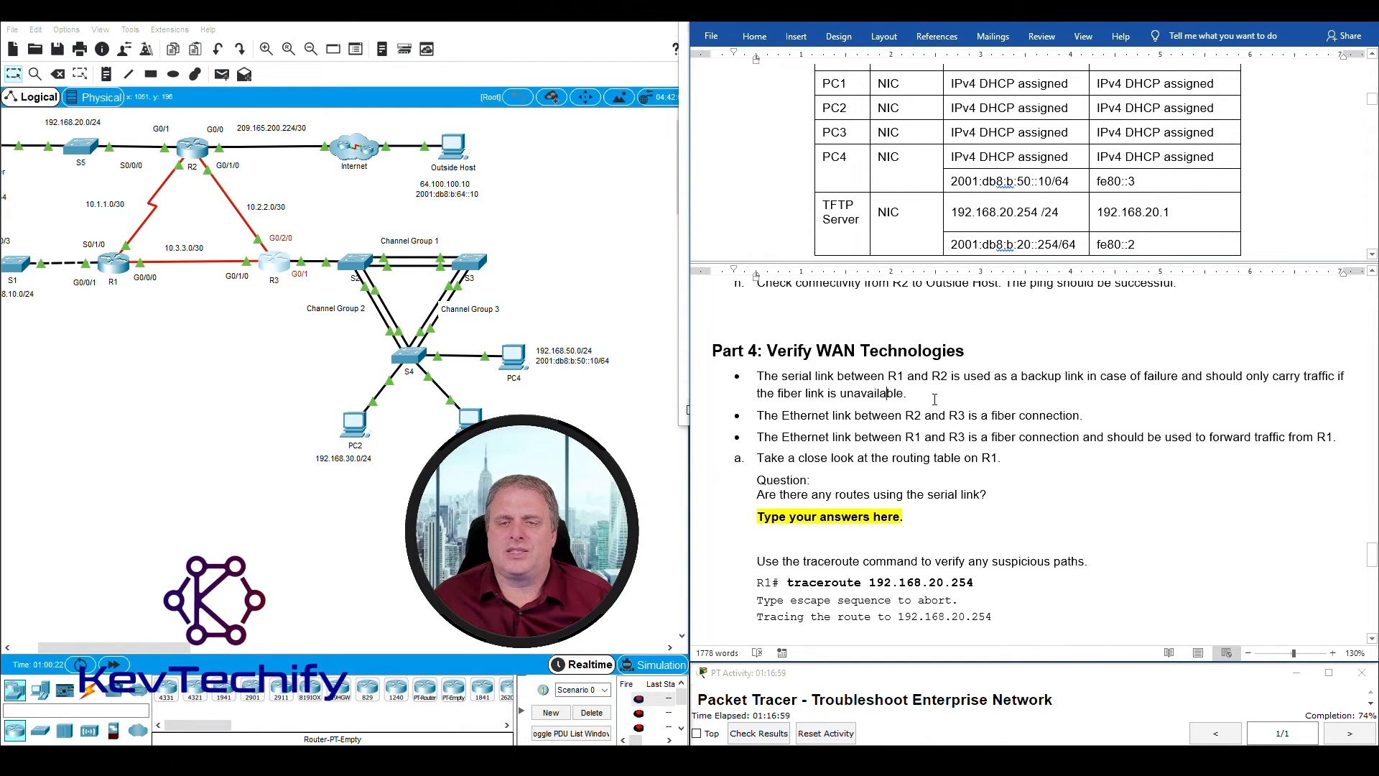
left_click(255, 312)
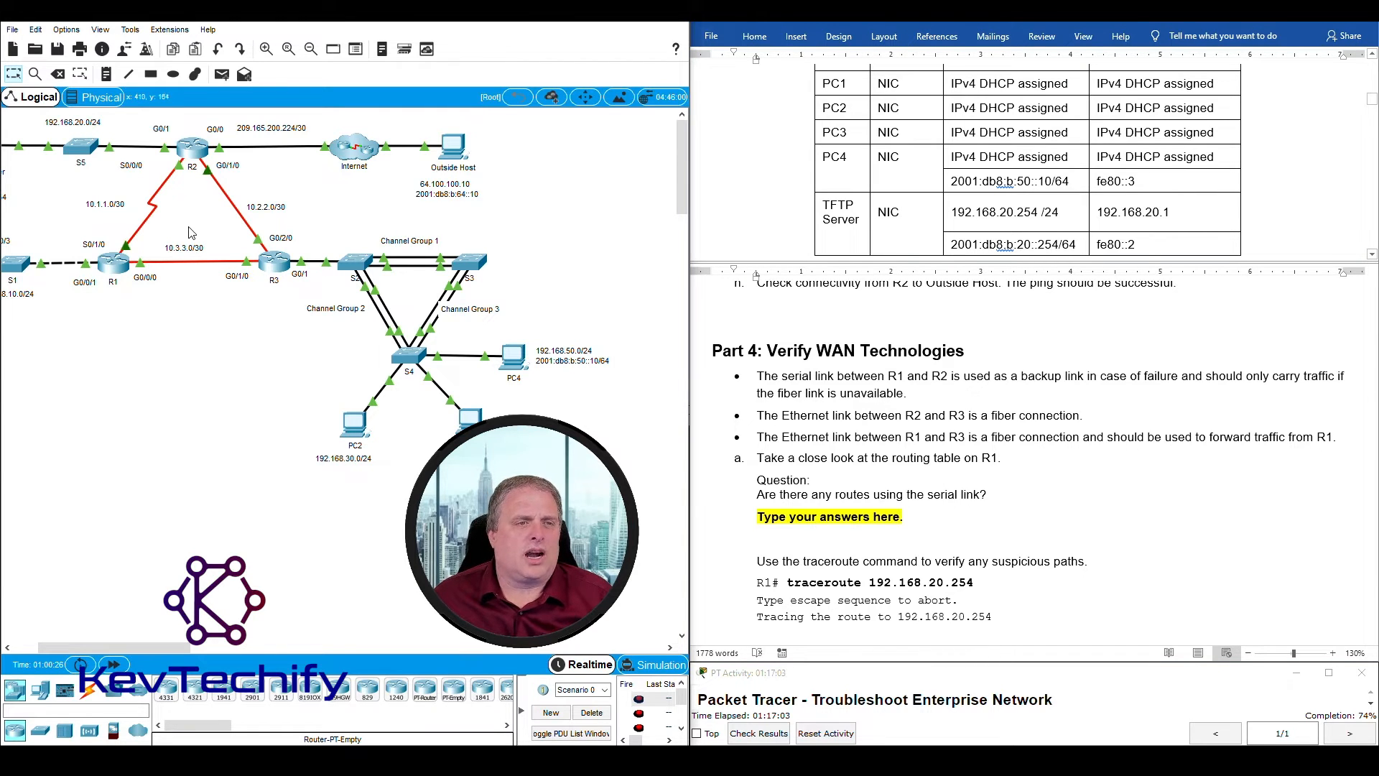
left_click_drag(155, 227, 155, 188)
left_click_drag(225, 304, 167, 267)
left_click_drag(272, 204, 308, 204)
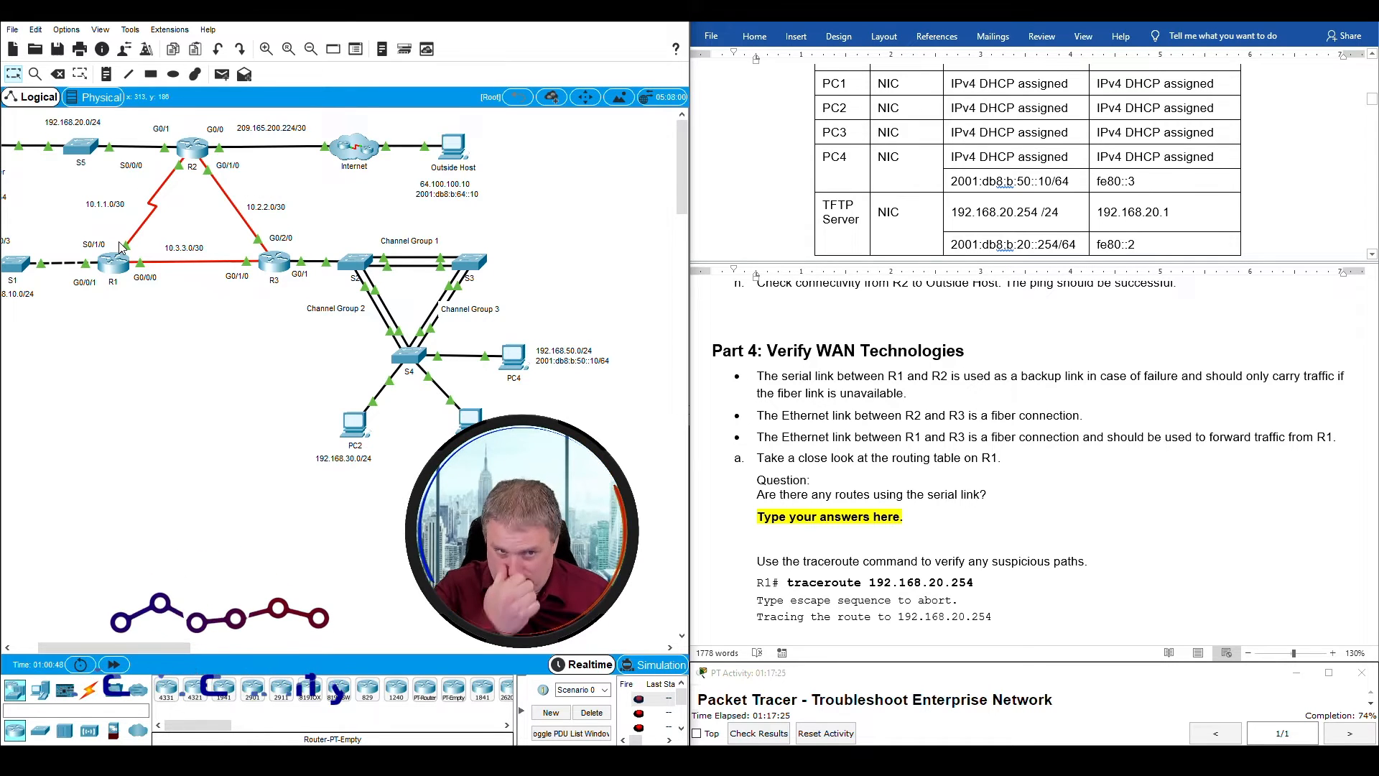
left_click(768, 419)
left_click_drag(760, 417, 1077, 410)
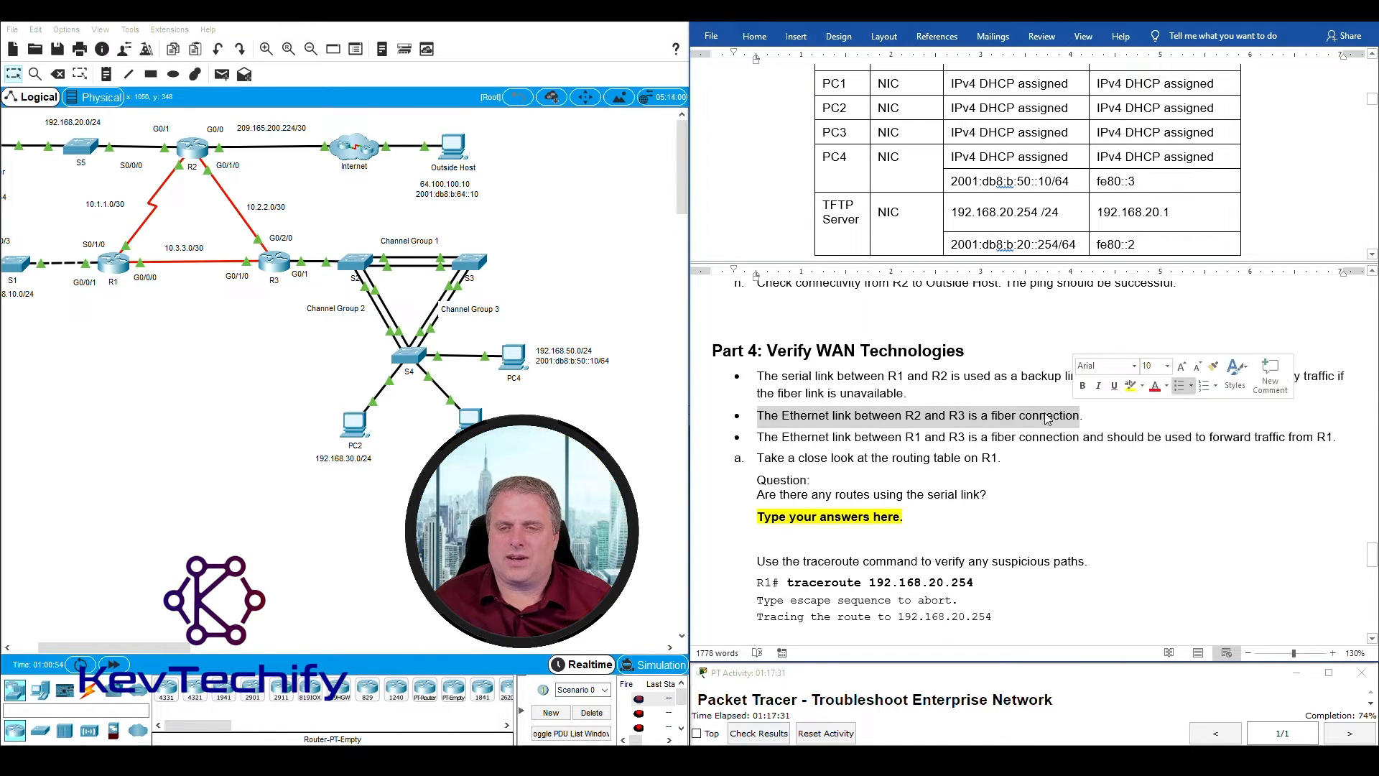
left_click_drag(767, 439, 1333, 437)
left_click(128, 294)
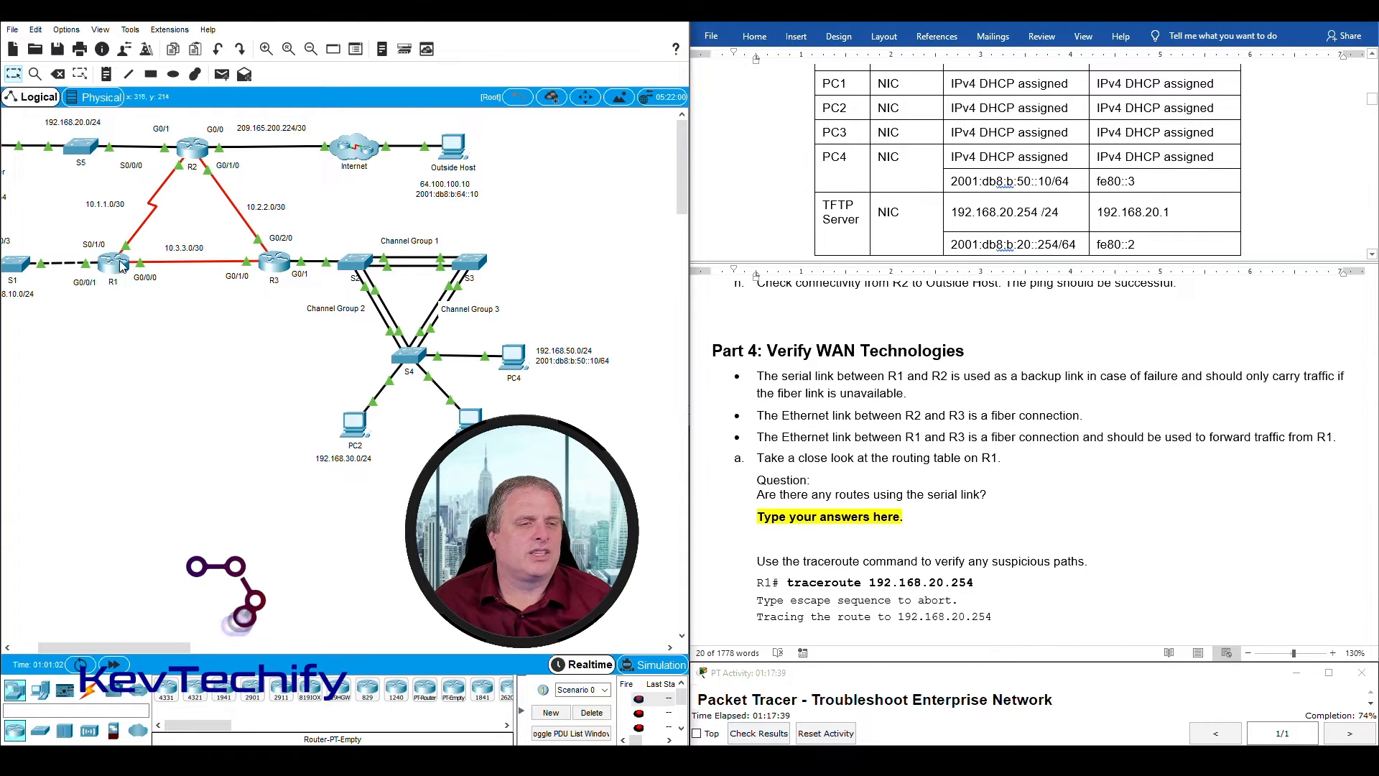
left_click_drag(217, 300, 232, 192)
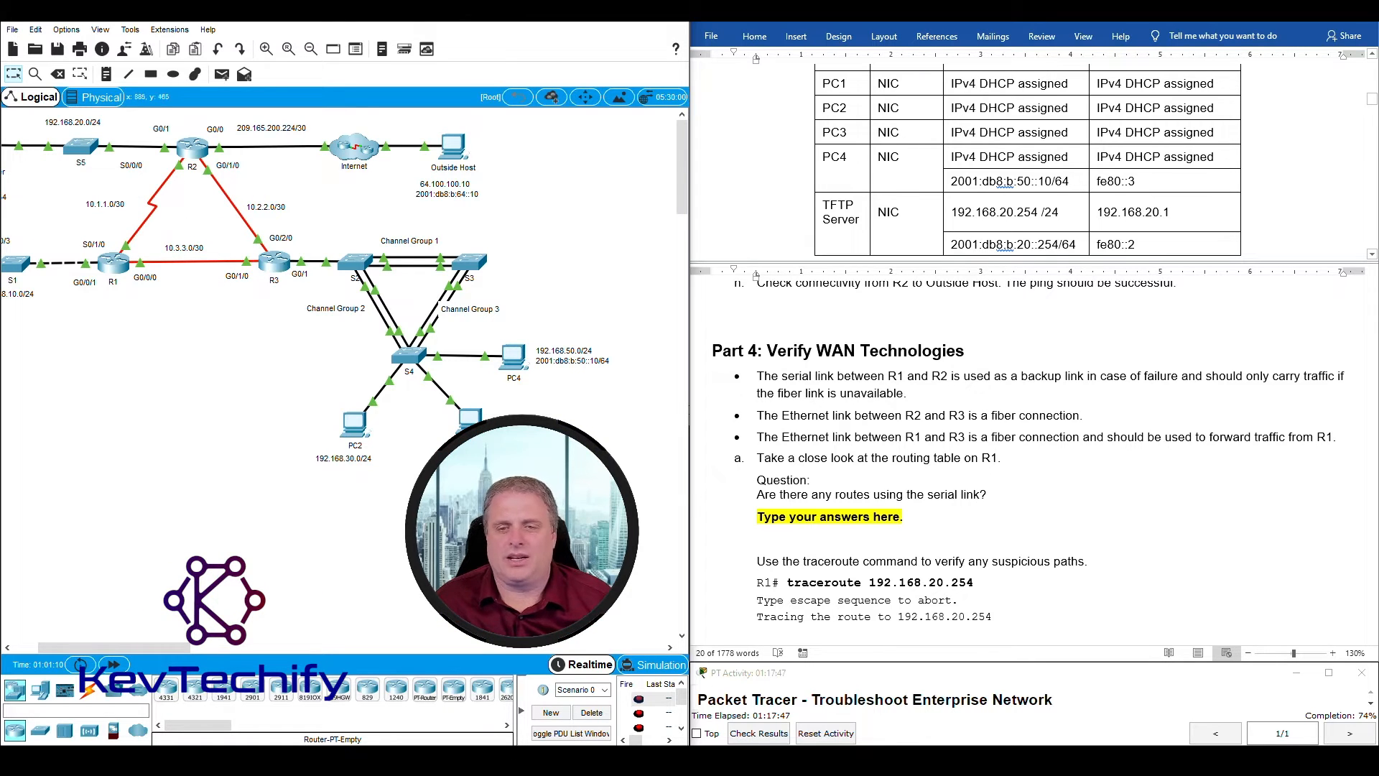
Step: Read Part 4 step a about R1's routing table and look over R1's side of the topology
scroll(898, 472, "down", 3)
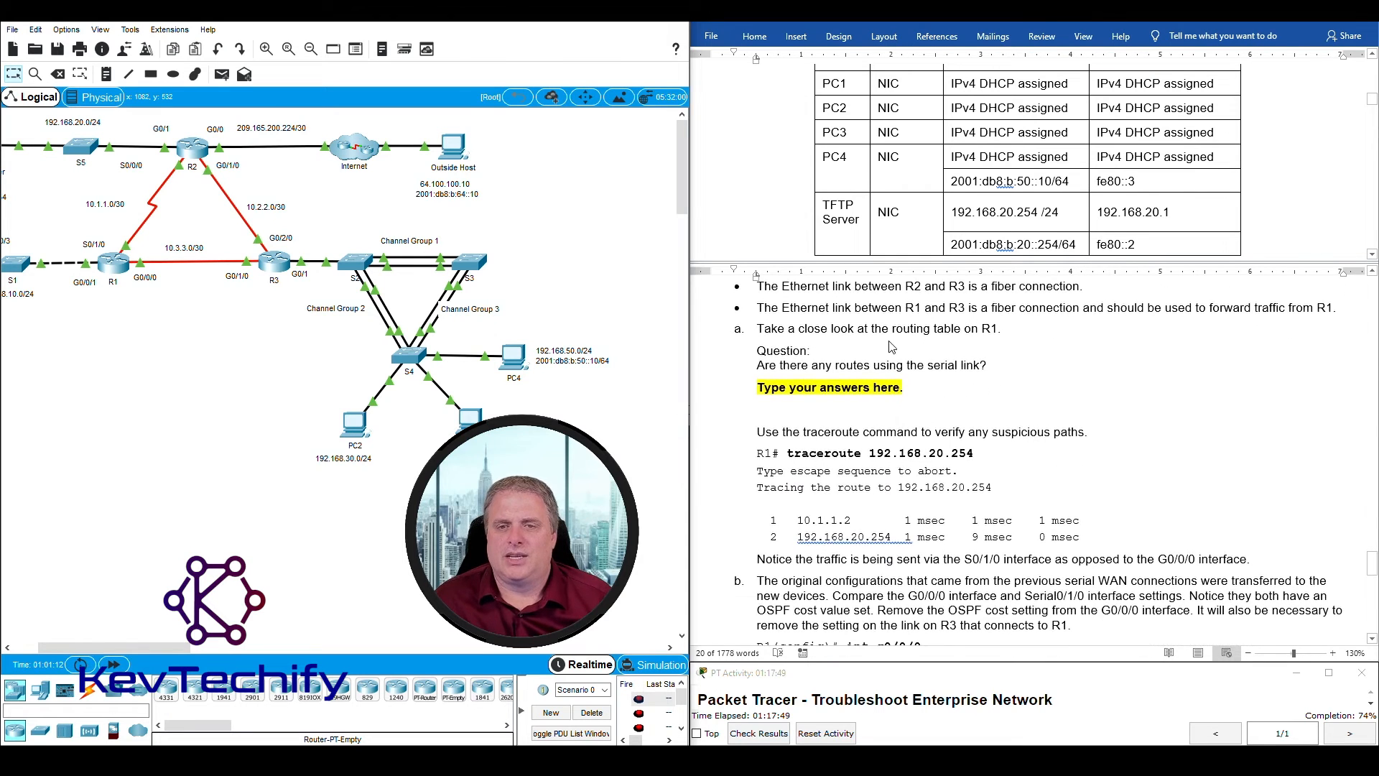
left_click(869, 331)
left_click_drag(758, 329, 1008, 332)
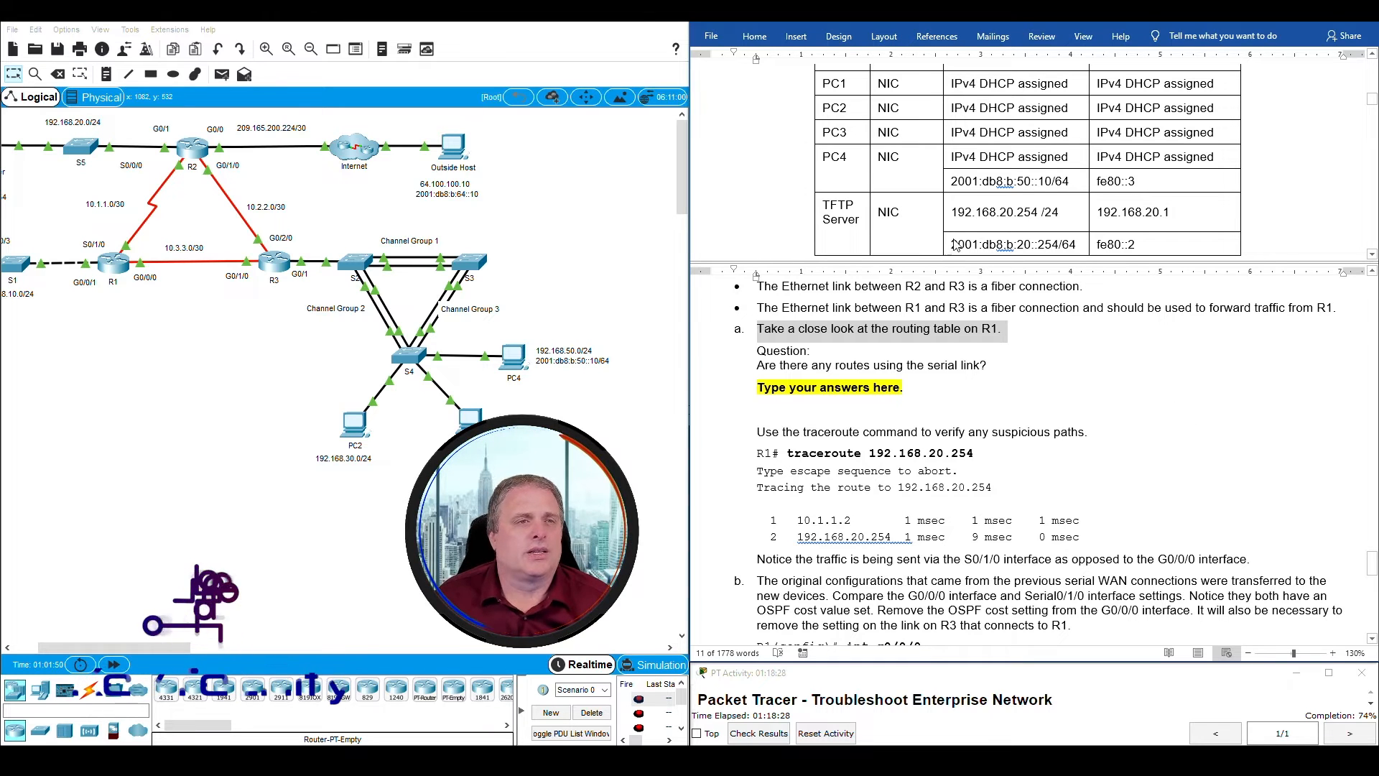
left_click_drag(179, 646, 140, 646)
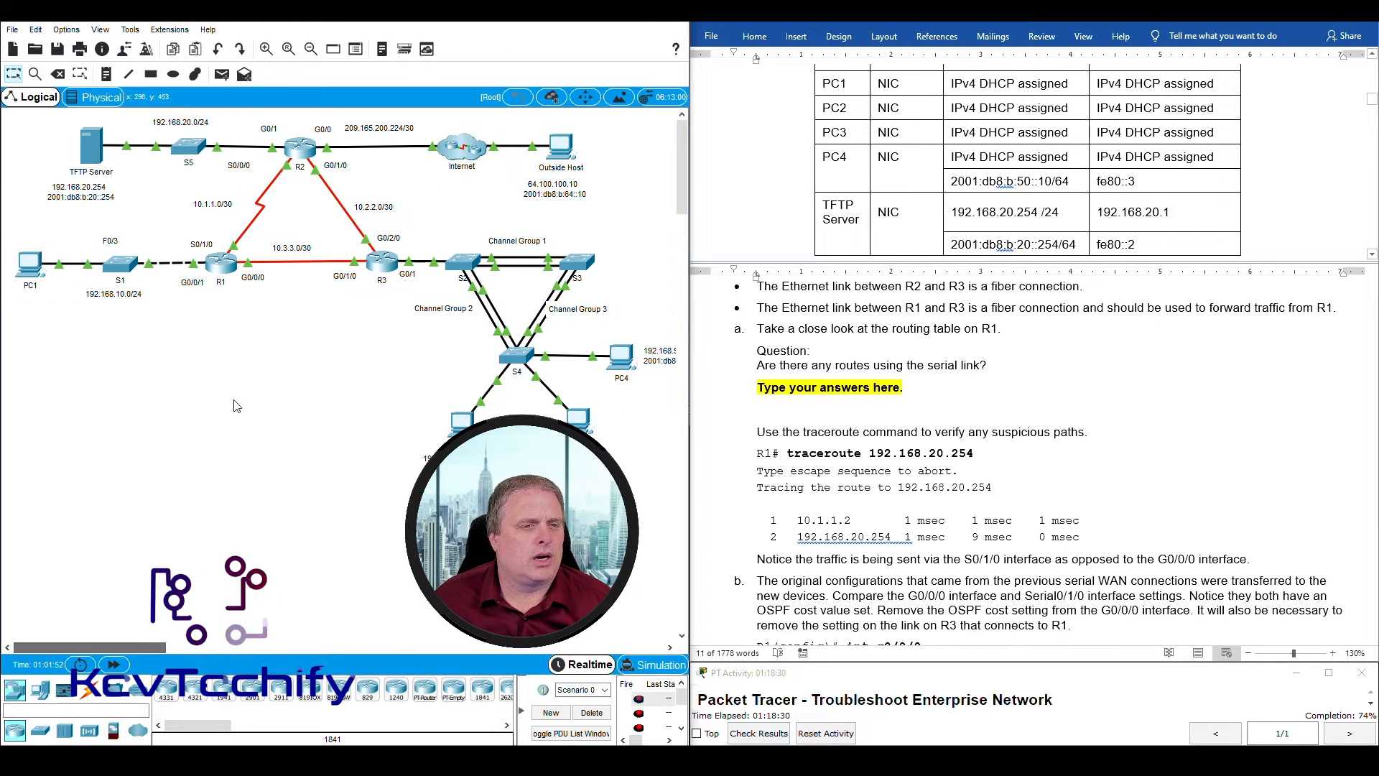
Step: Display R1's complete IPv4 routing table with sho ip route, keeping the topology visible beside the CLI window
left_click(219, 267)
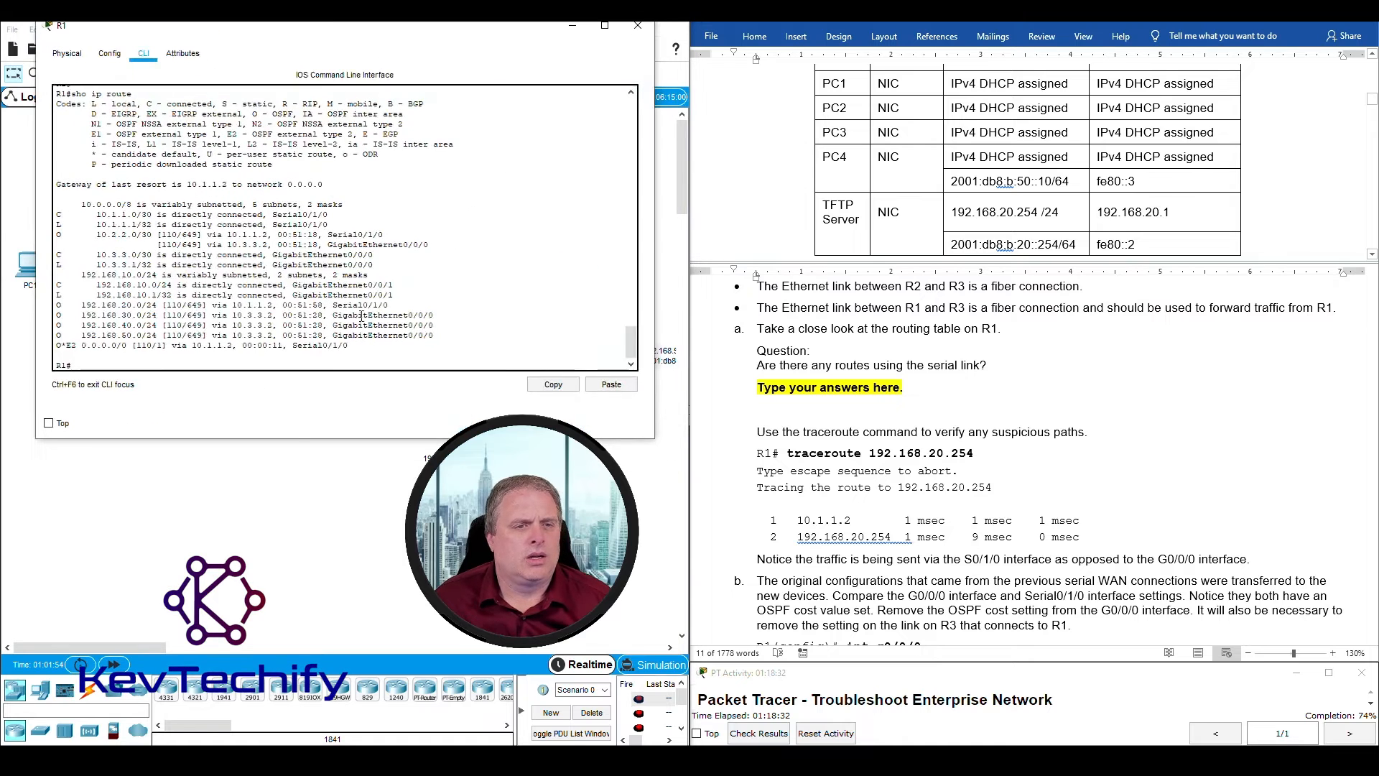
key("Return")
key("Return")
key("Return")
key("Return")
key("Return")
key("Return")
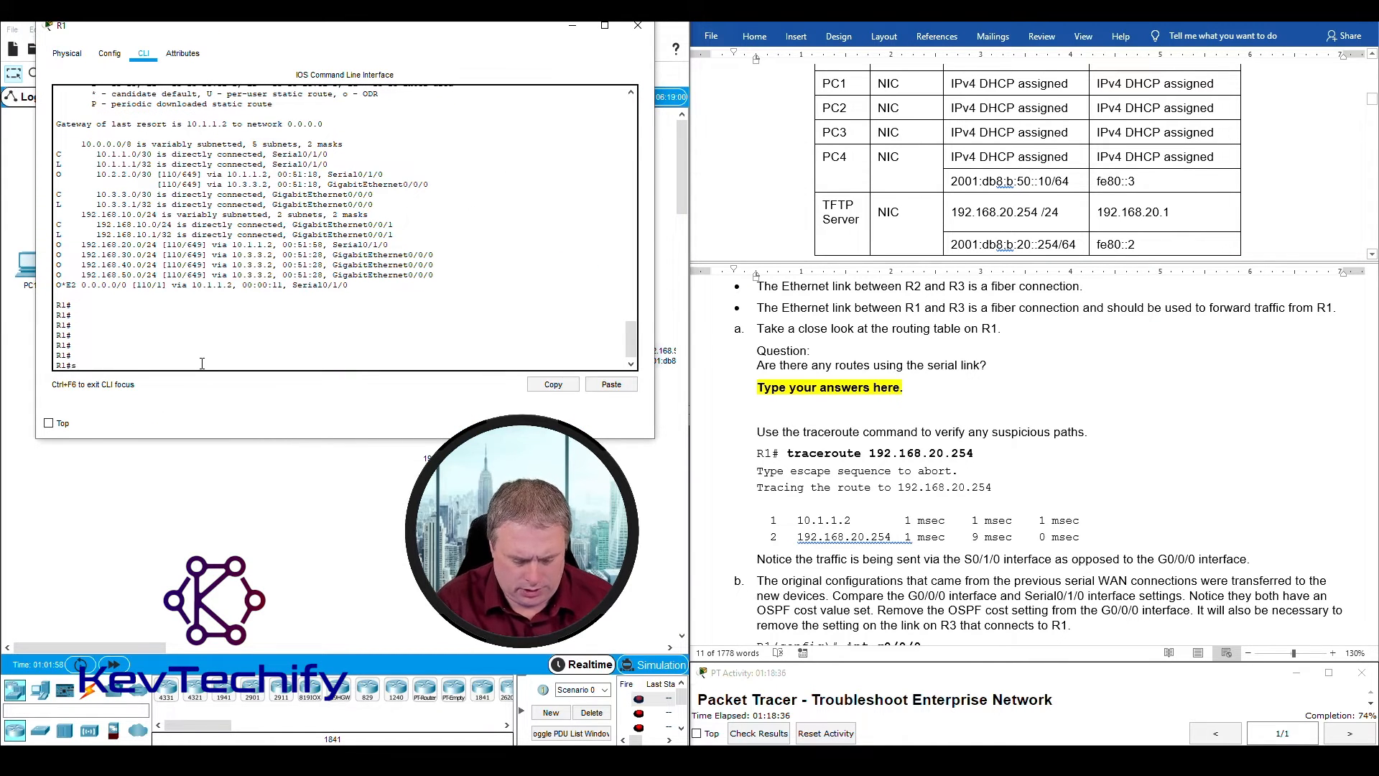
type("sho ip route")
key("Return")
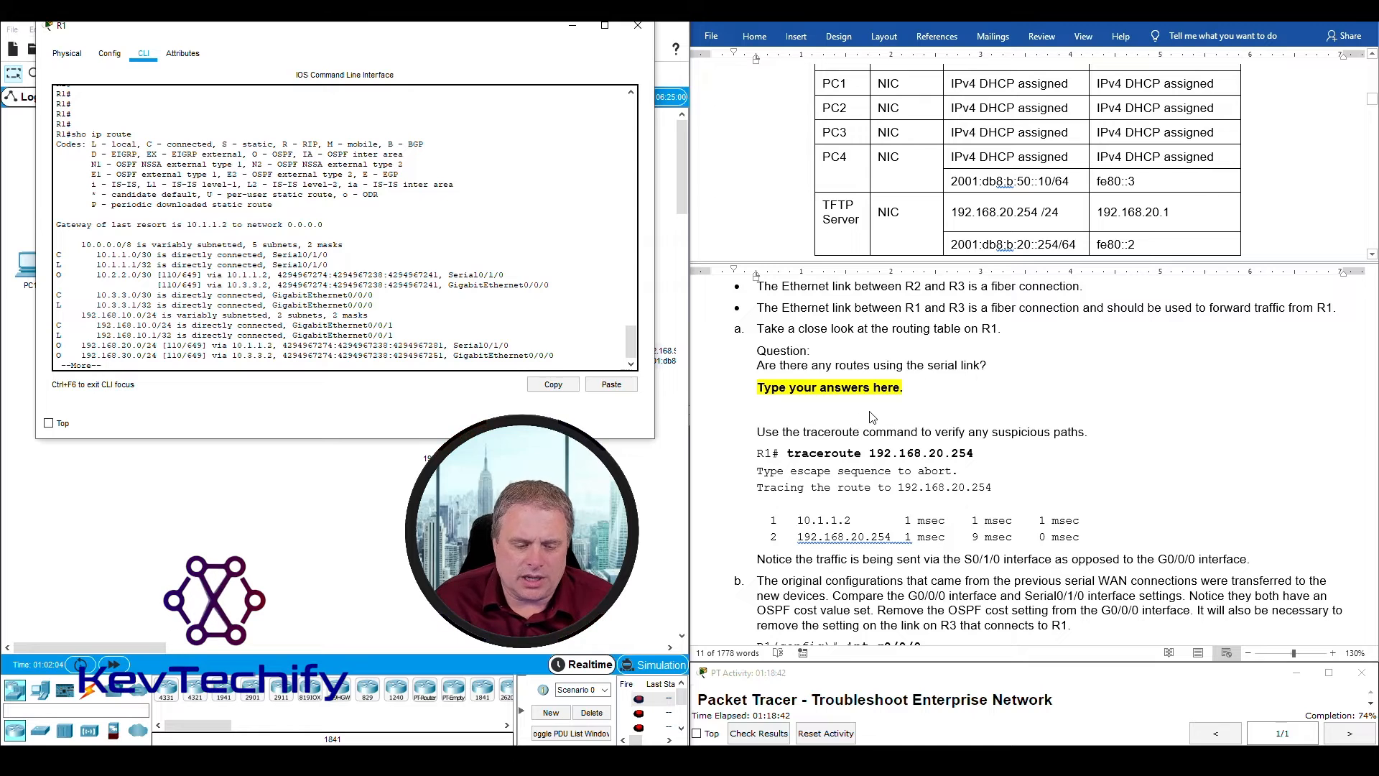
left_click_drag(327, 48, 943, 32)
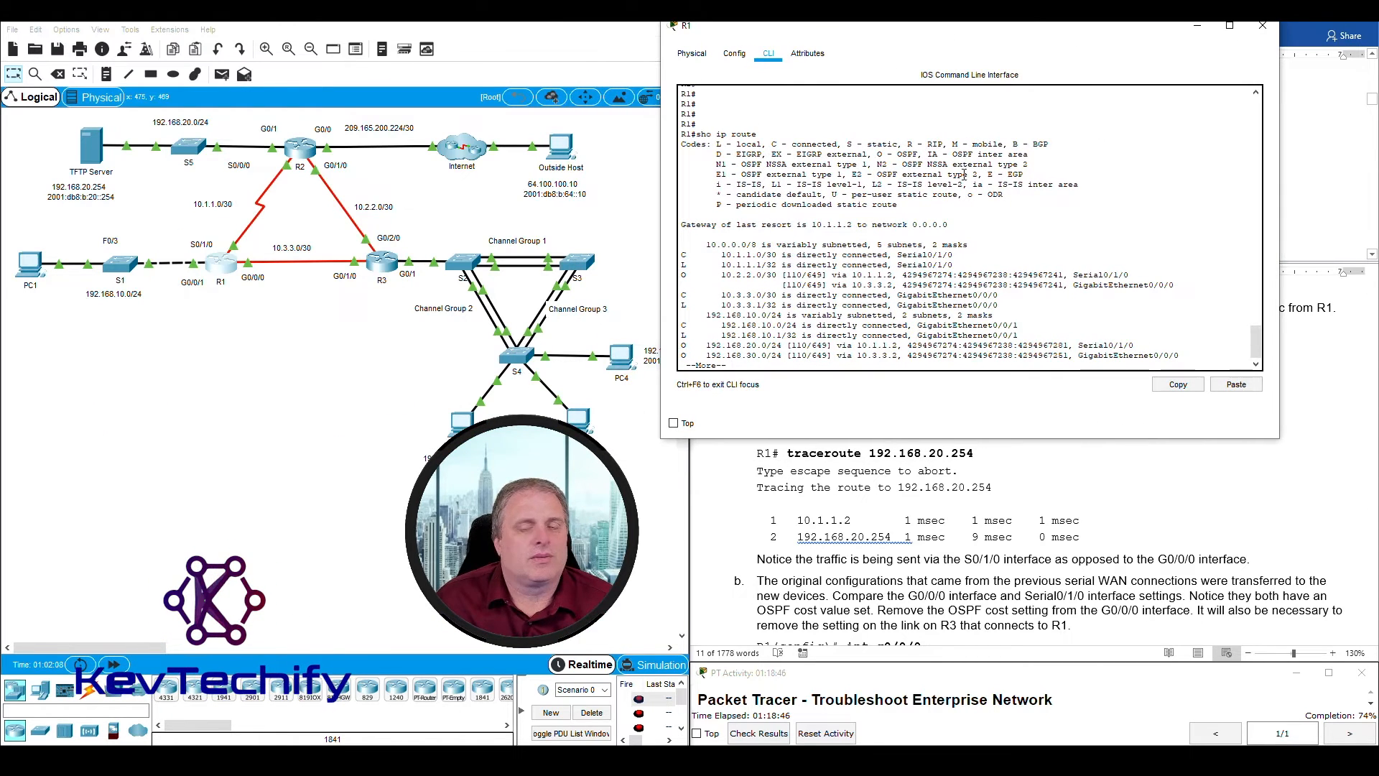
key("space")
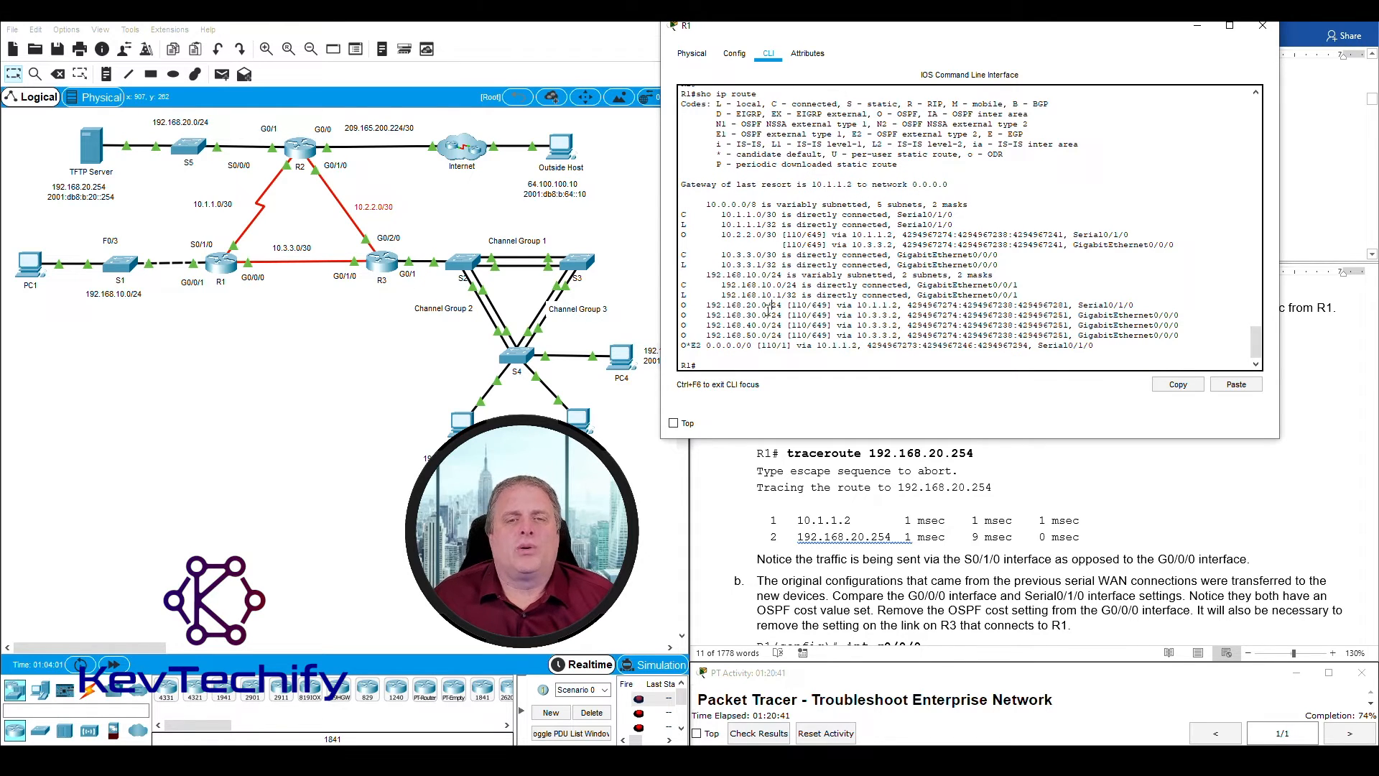
Step: Examine R1's directly connected routes and the OSPF route to 10.2.2.0/30, comparing them with R1's links in the topology
left_click_drag(683, 213, 968, 222)
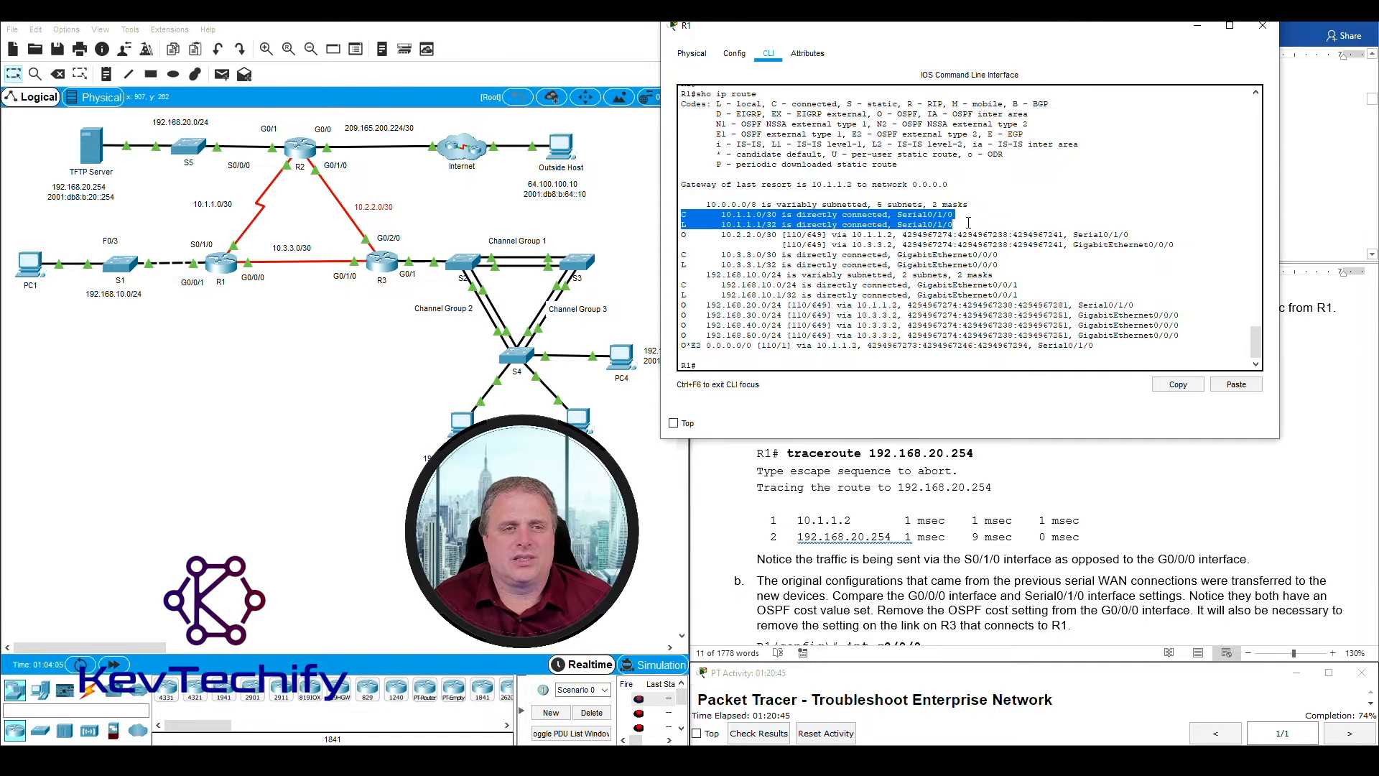
left_click(683, 236)
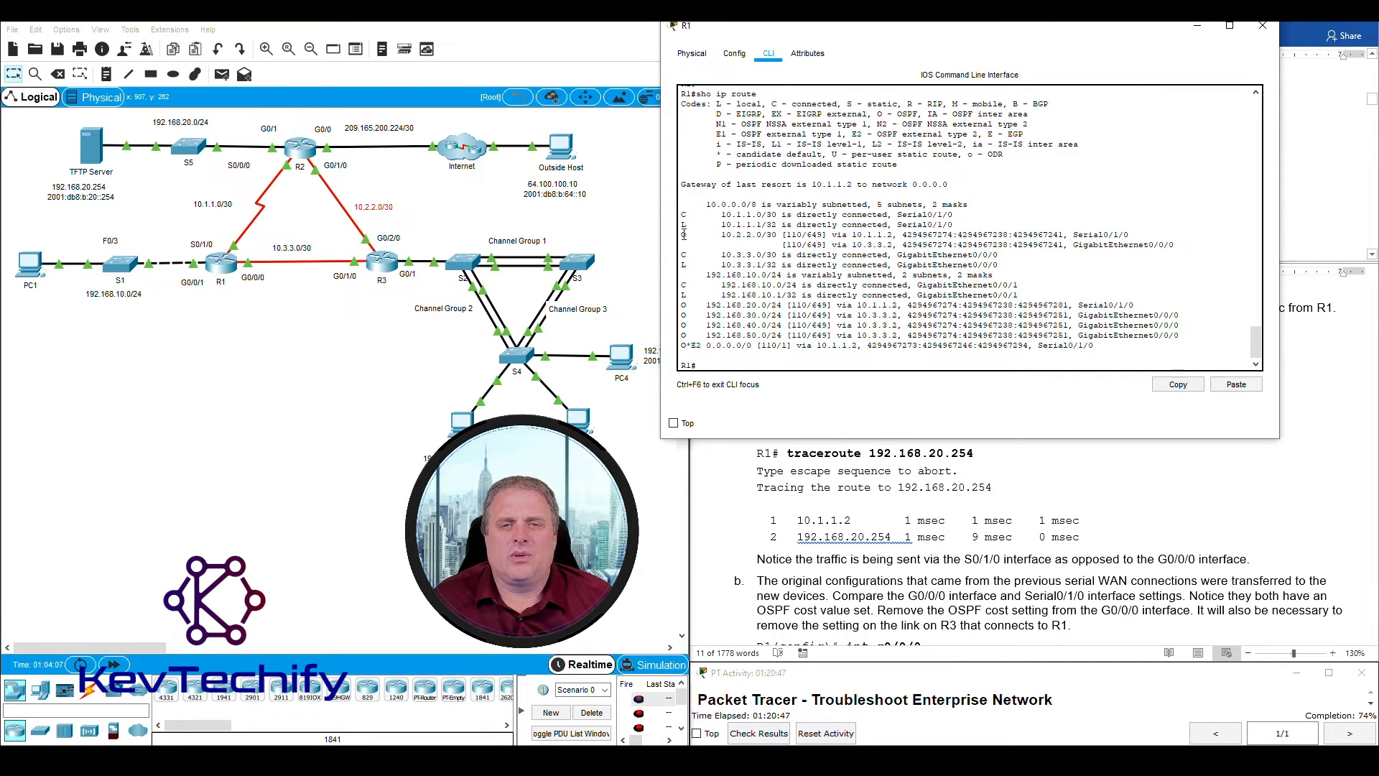
left_click_drag(683, 235, 1140, 234)
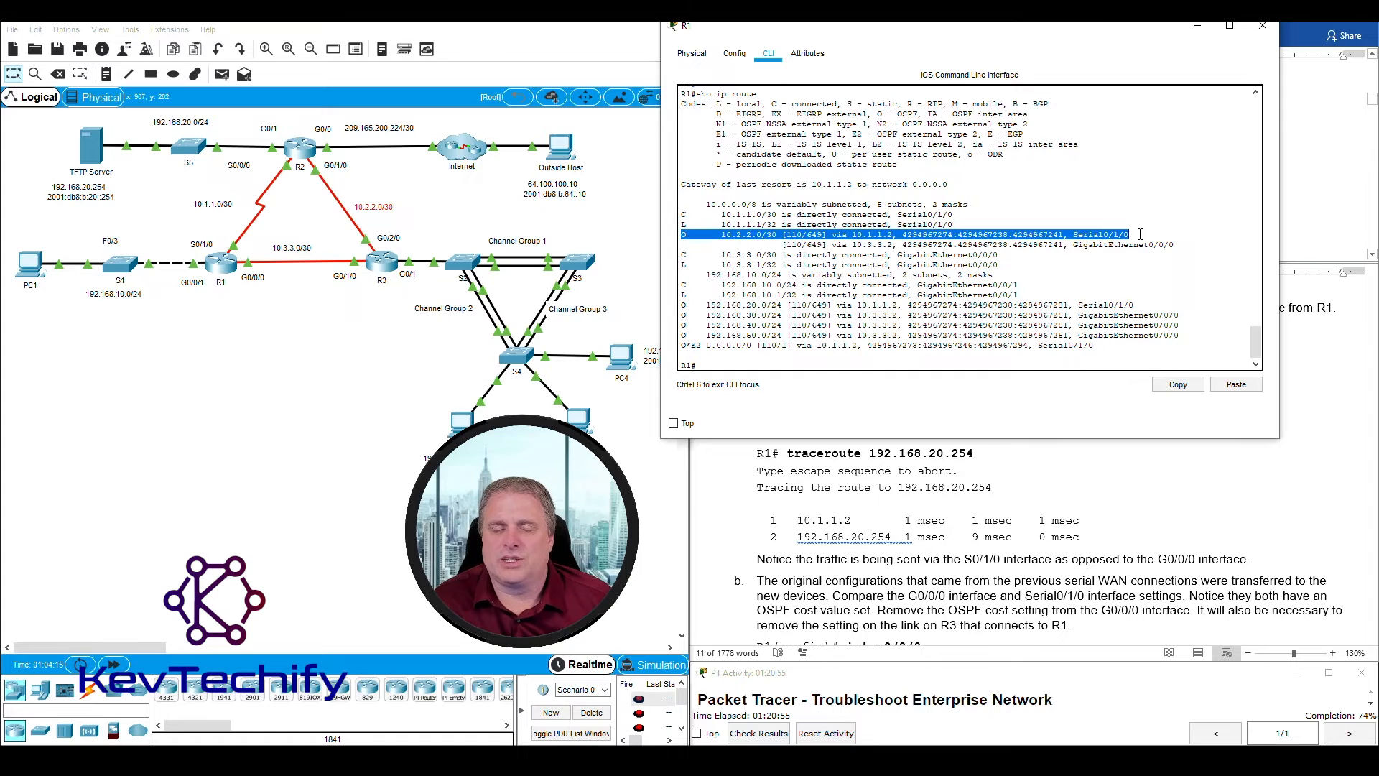
left_click_drag(428, 215, 318, 200)
left_click_drag(178, 235, 287, 206)
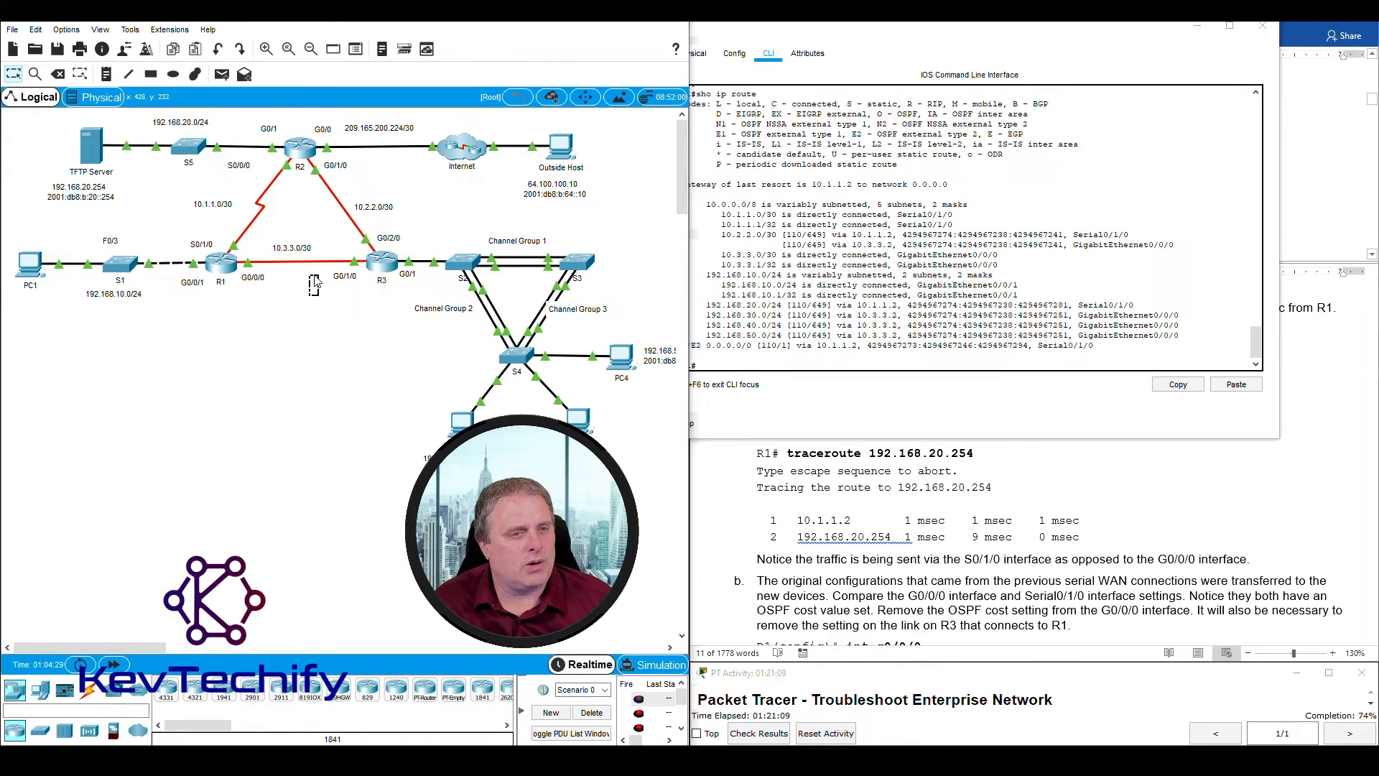
left_click_drag(245, 260, 304, 293)
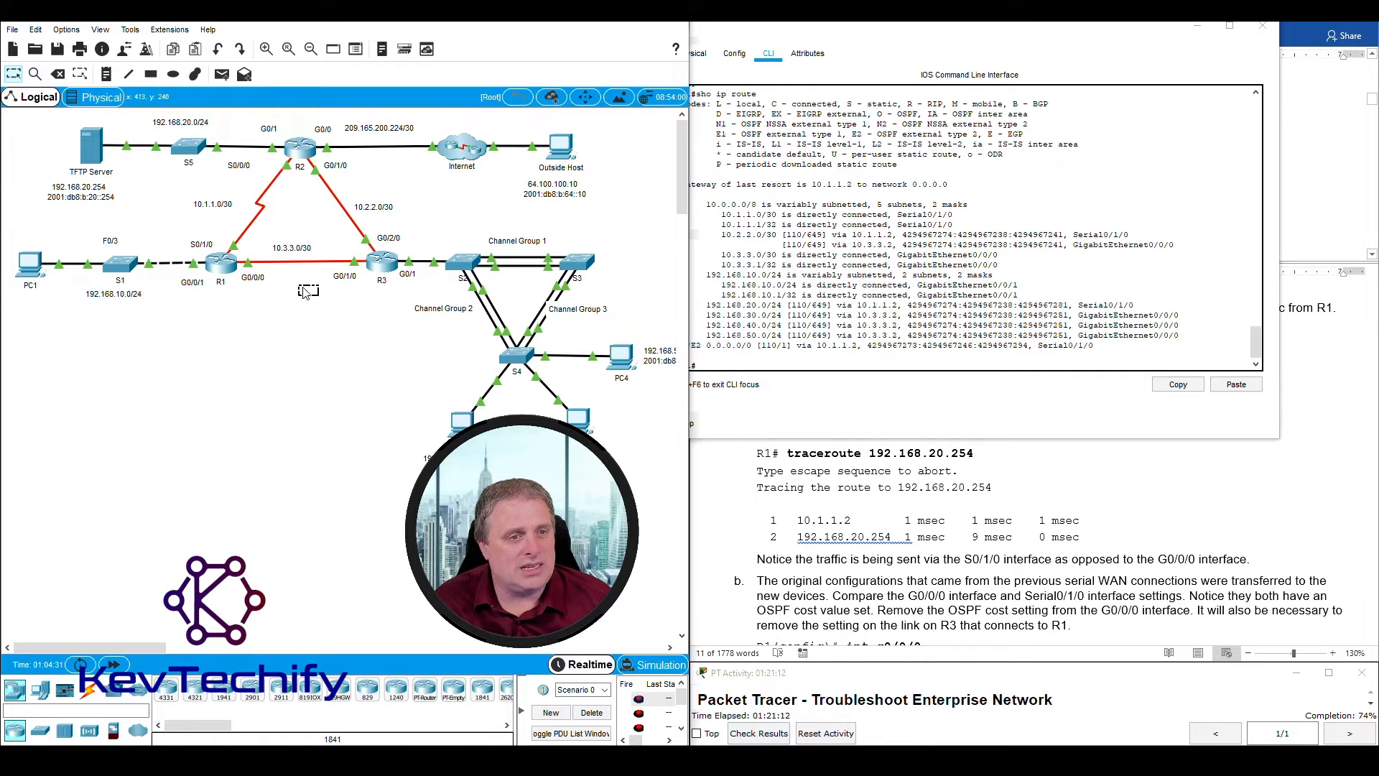
left_click(912, 224)
left_click_drag(683, 257, 999, 264)
left_click_drag(683, 285, 1037, 294)
Step: Examine R1's OSPF route to 192.168.20.0/24 and trace its path toward the TFTP Server network in the topology
left_click(681, 306)
left_click_drag(683, 305, 777, 304)
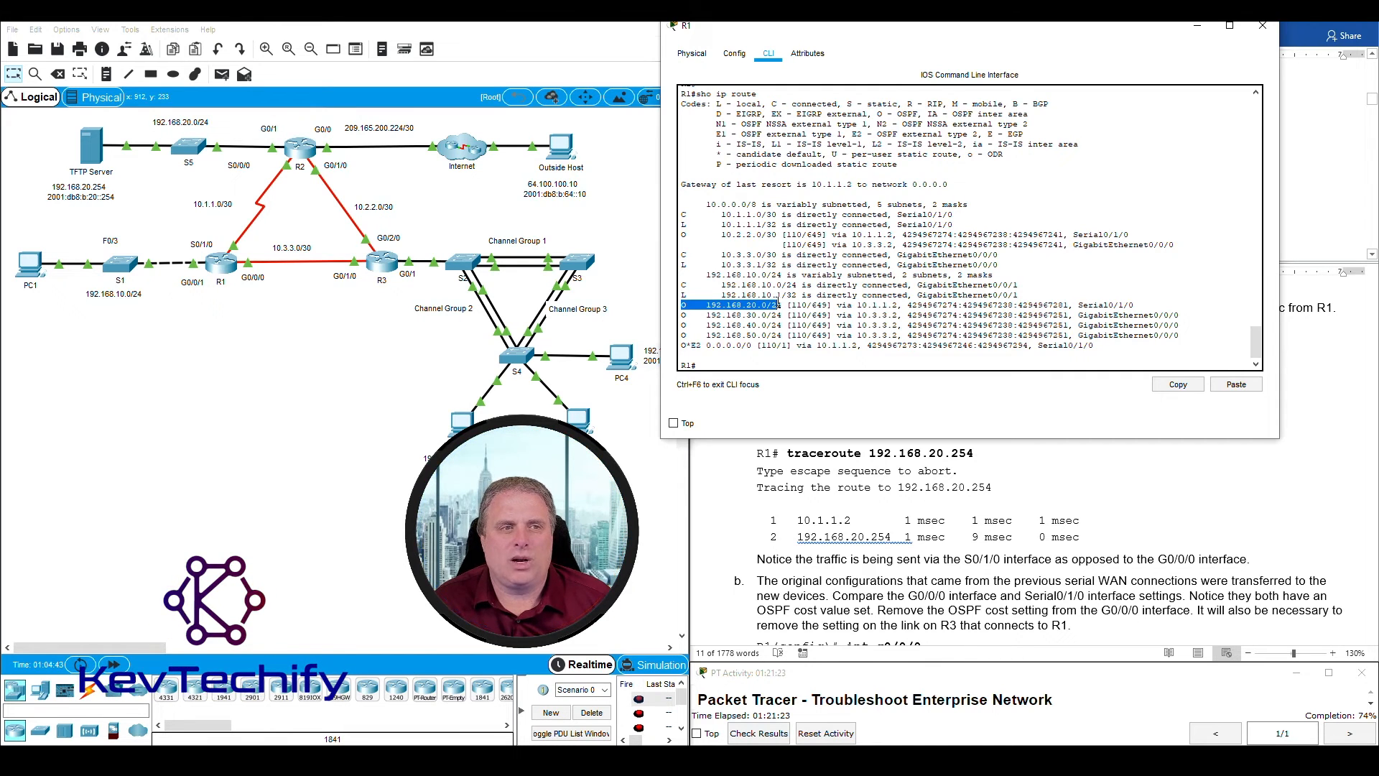
left_click_drag(210, 178, 170, 143)
left_click(773, 305)
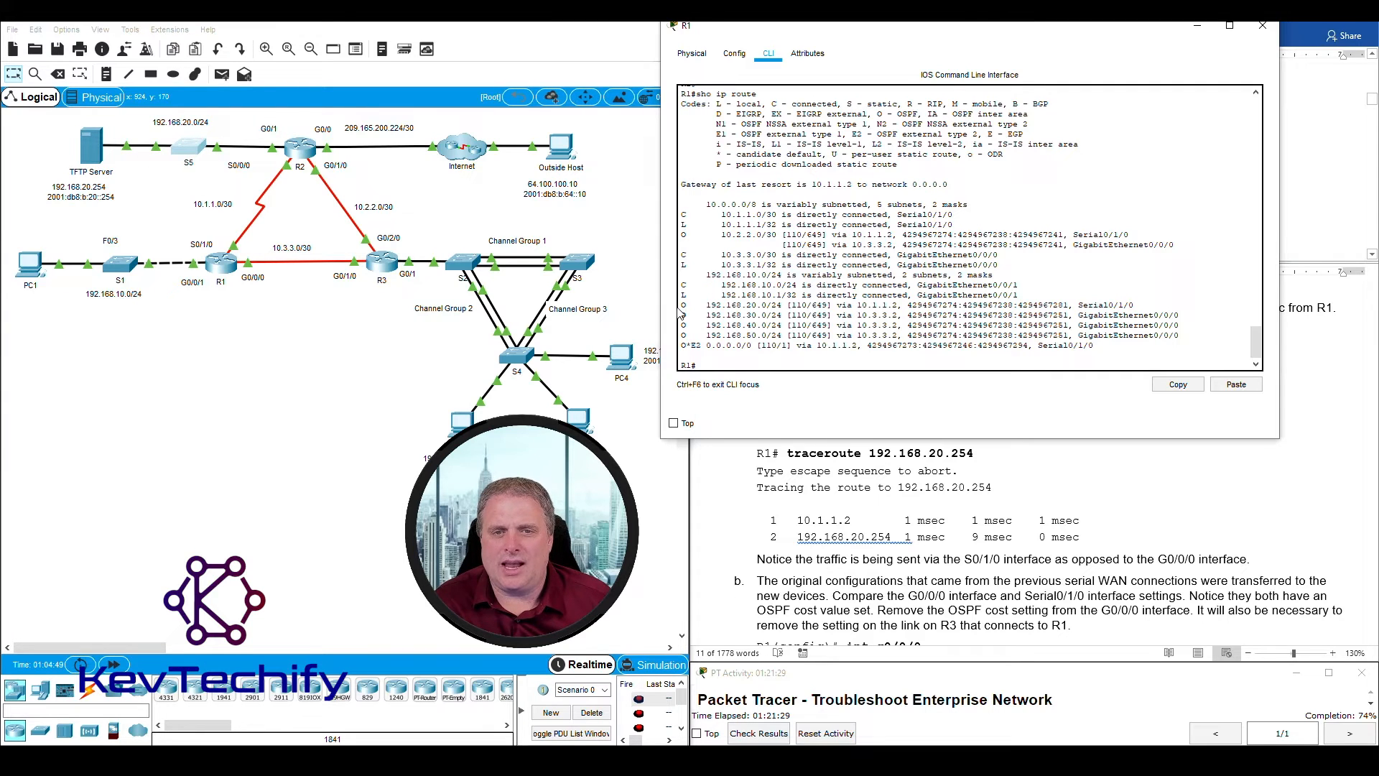
left_click_drag(683, 305, 1152, 302)
mouse_move(189, 240)
left_mouse_down()
mouse_move(248, 246)
mouse_move(296, 201)
mouse_move(284, 200)
left_mouse_up()
left_click(395, 400)
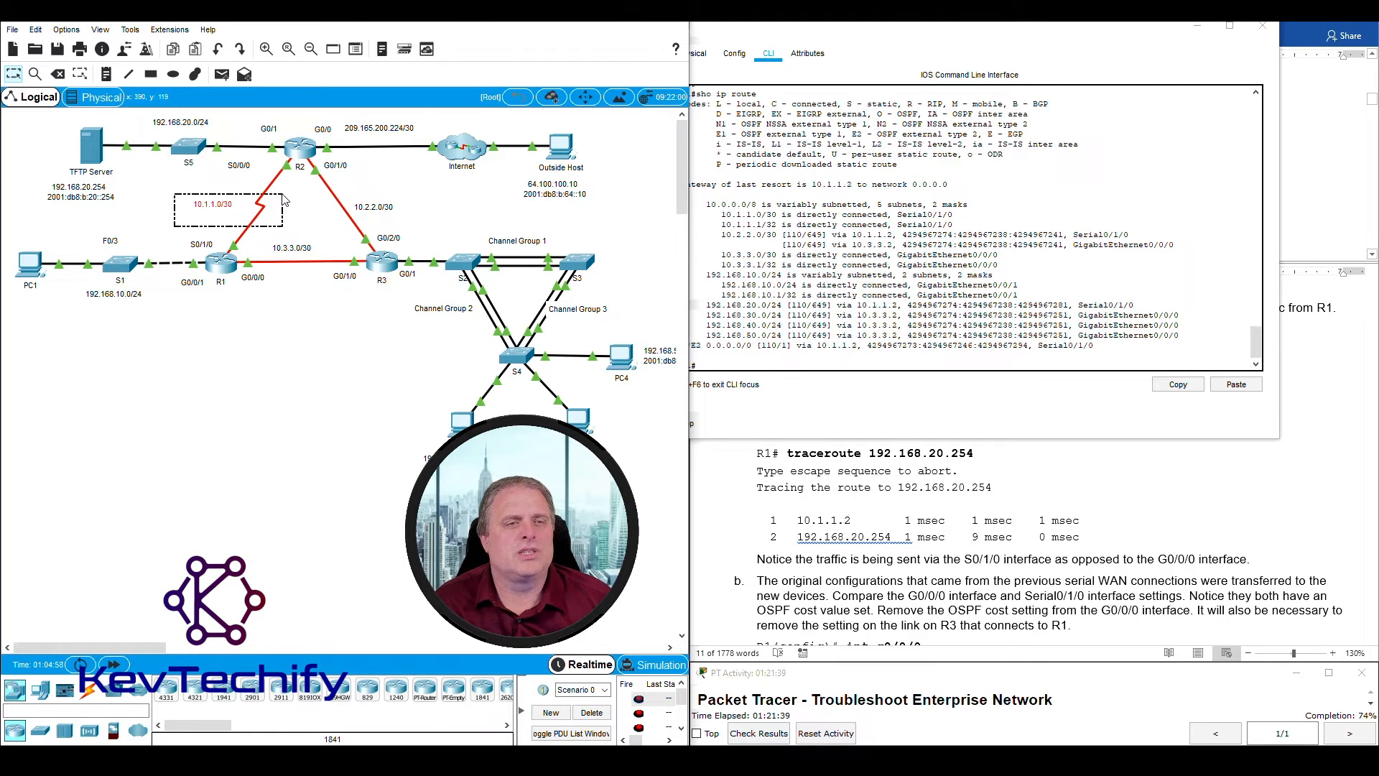
left_click(287, 298)
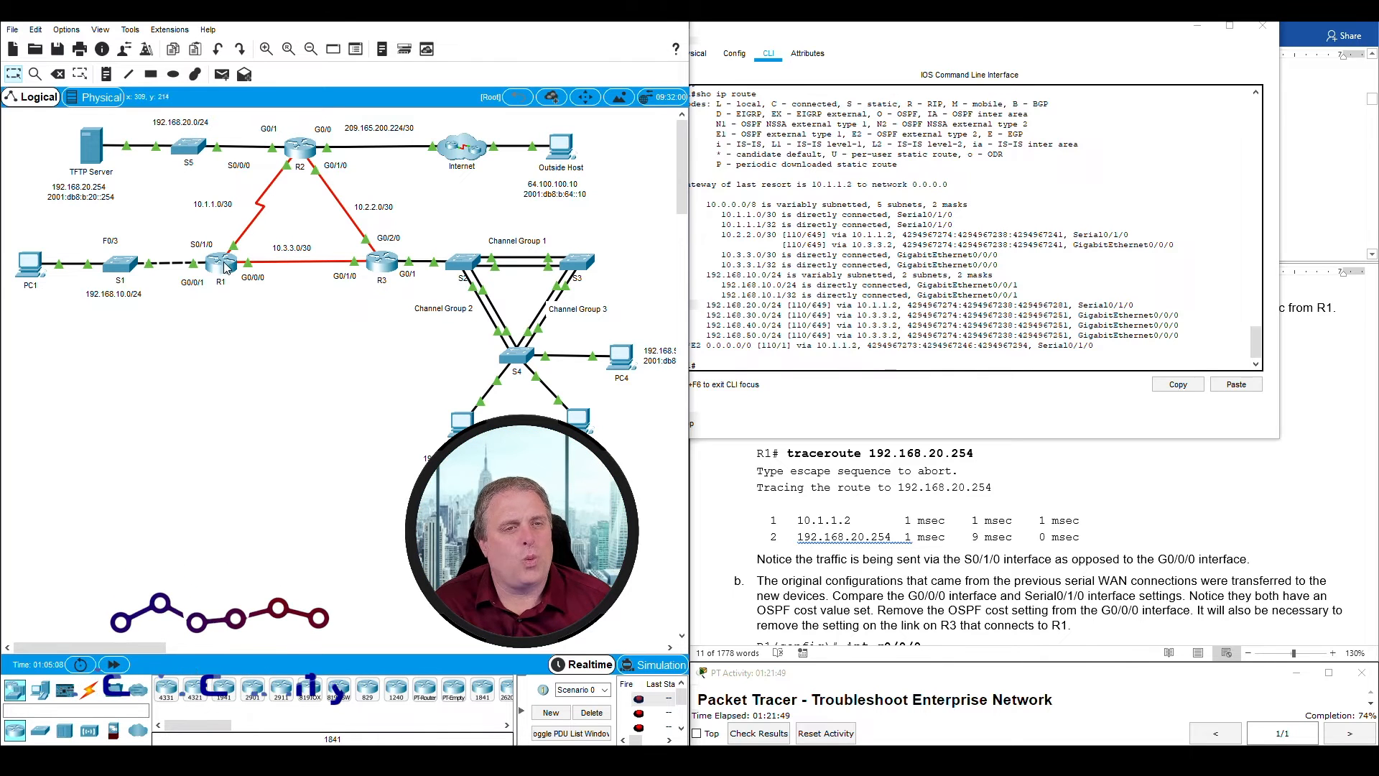
Step: Examine R1's OSPF routes to 192.168.30.0/24 and 192.168.40.0/24 and compare their exit interface with the R1–R3 link
left_click(864, 296)
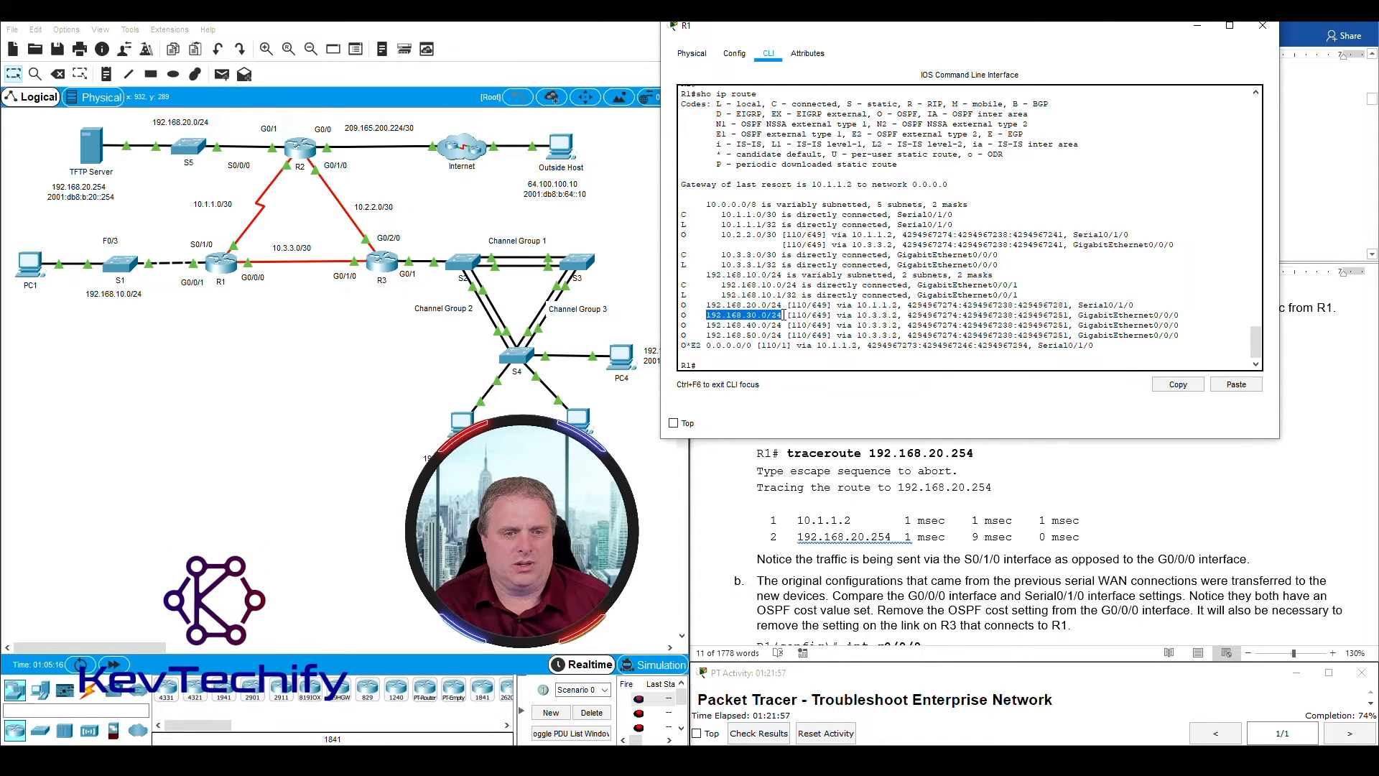
left_click_drag(503, 468, 394, 412)
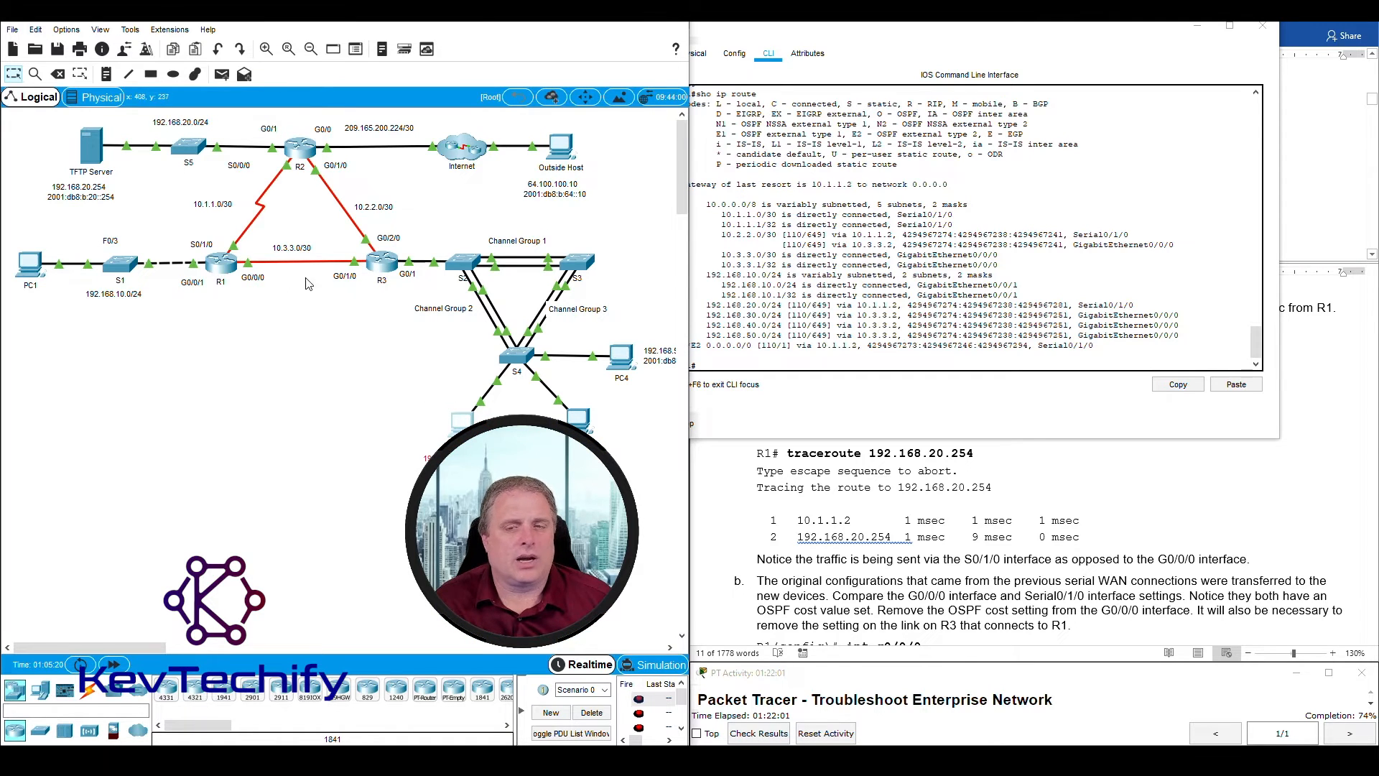
left_click(899, 305)
left_click_drag(686, 314, 1178, 311)
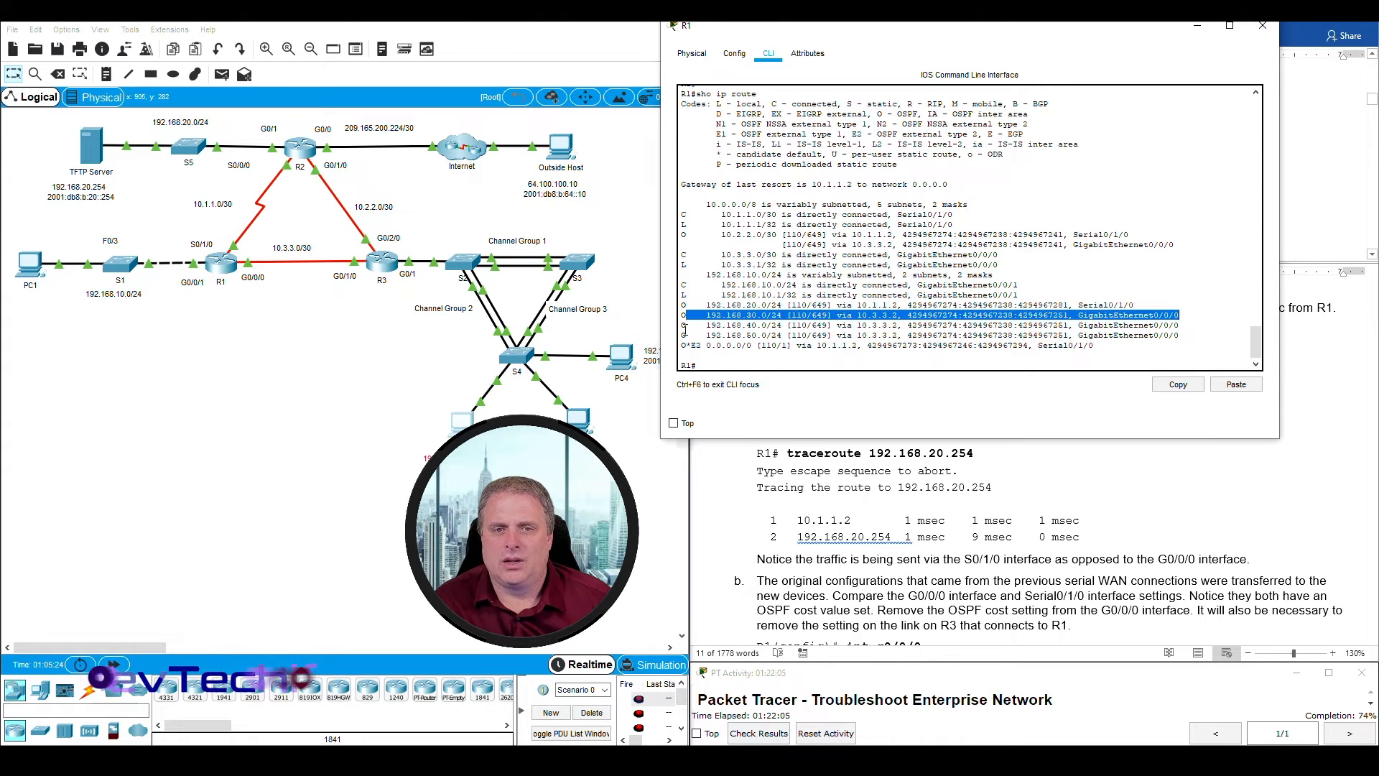
left_click_drag(682, 324, 781, 325)
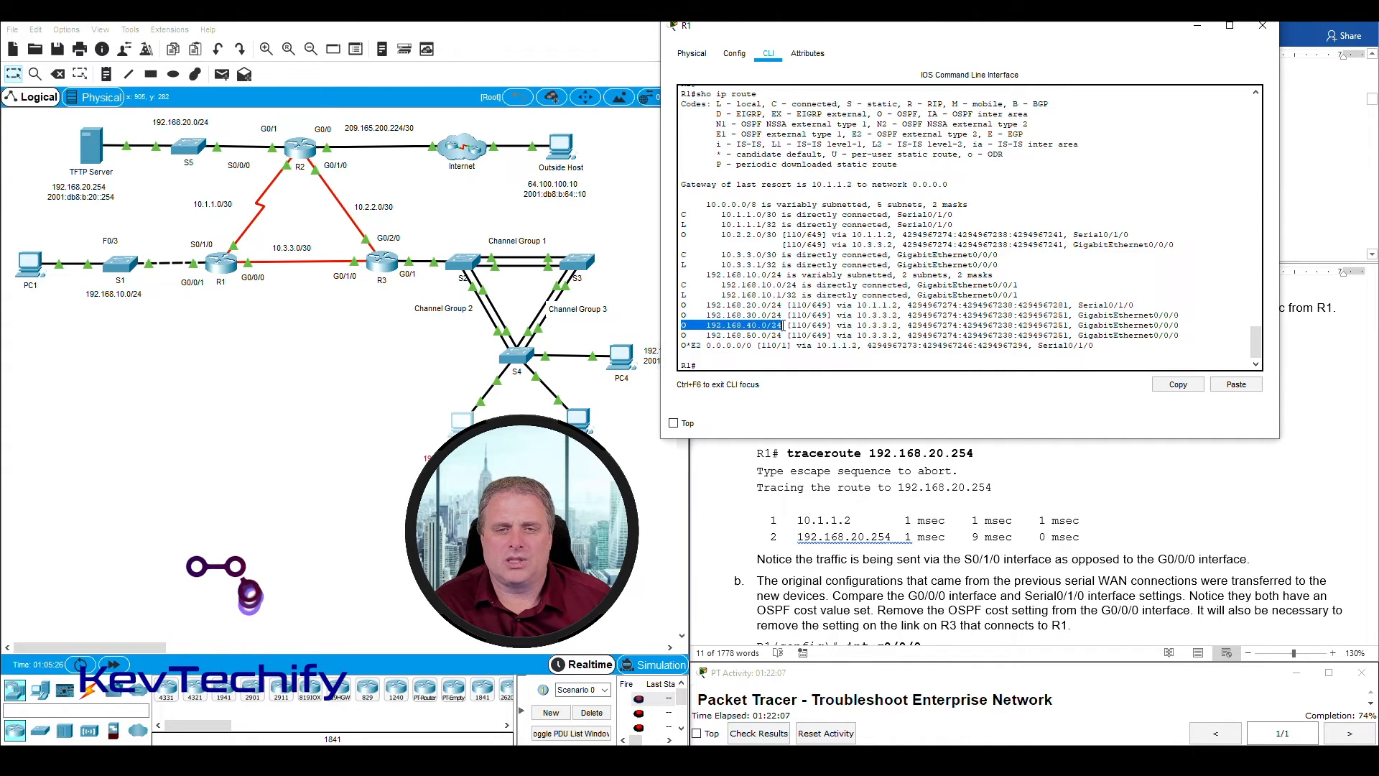
left_click_drag(613, 471, 555, 415)
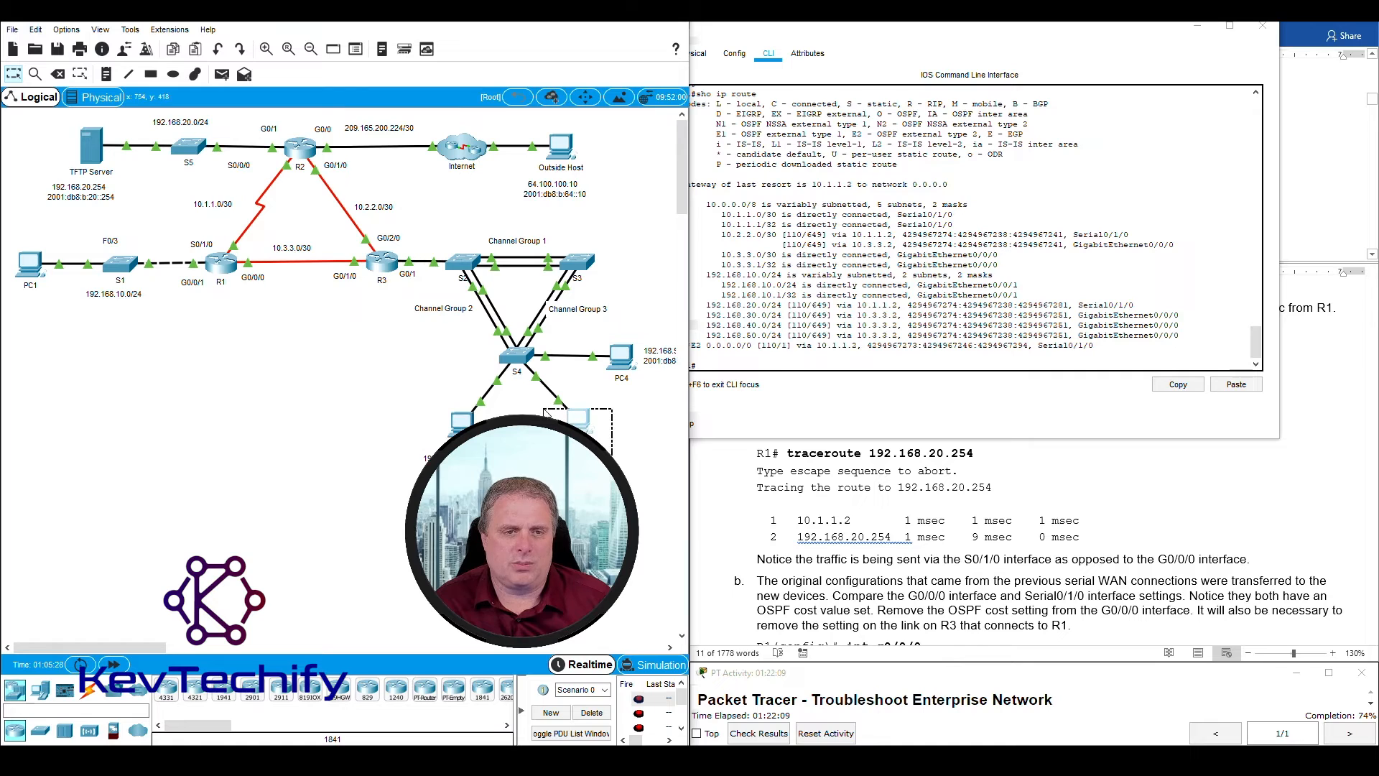
left_click(898, 326)
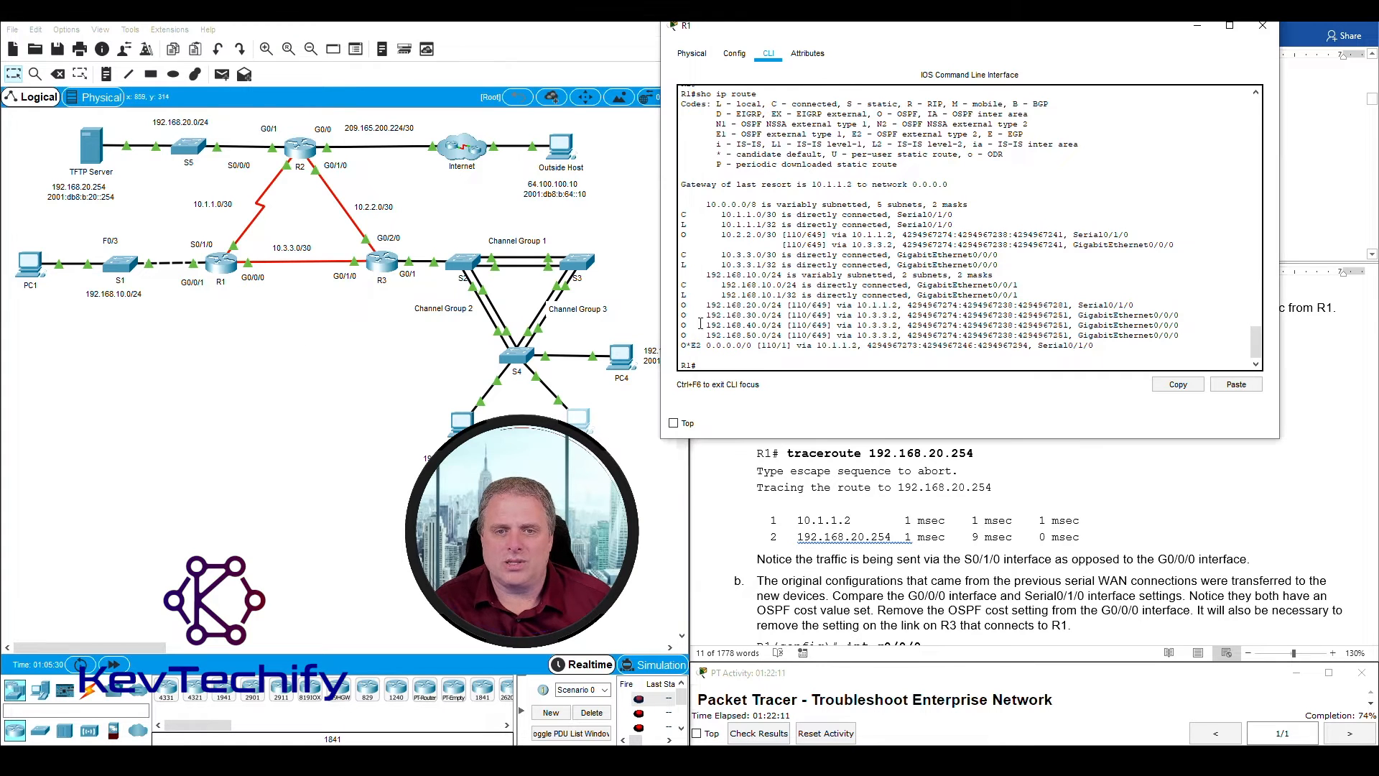
left_click_drag(705, 314, 1185, 325)
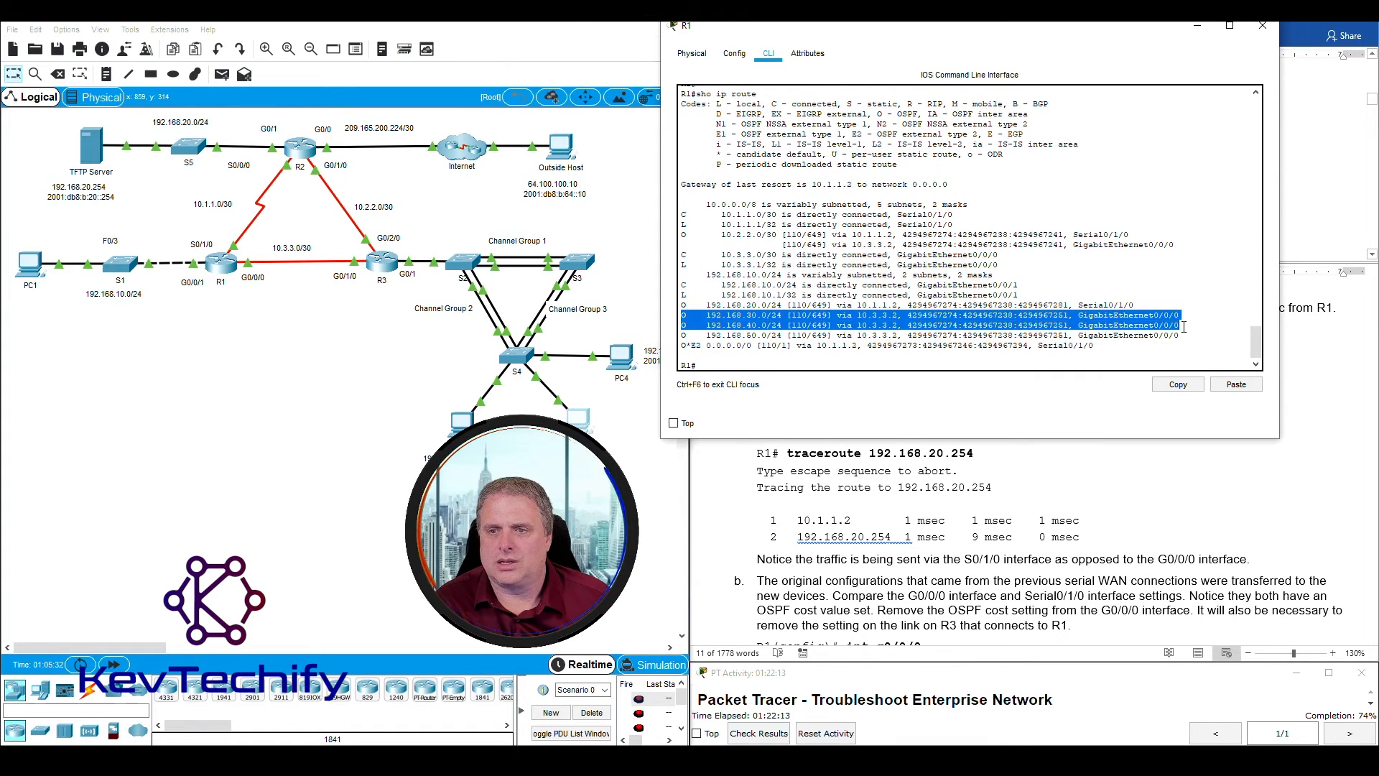
left_click_drag(307, 304, 325, 259)
left_click(1035, 335)
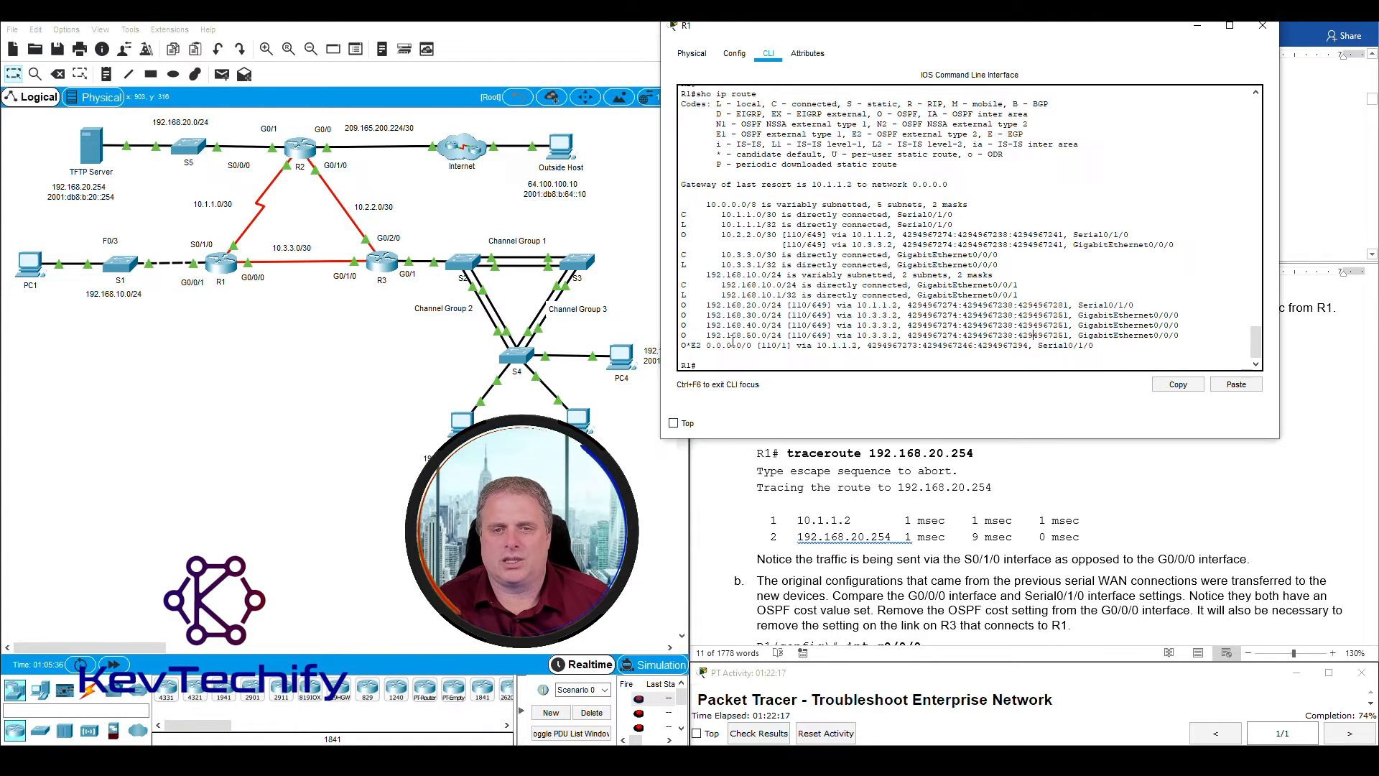
Step: Examine R1's route to 192.168.50.0/24 and trace its path through R3 toward PC4 in the topology
left_click_drag(681, 335, 778, 335)
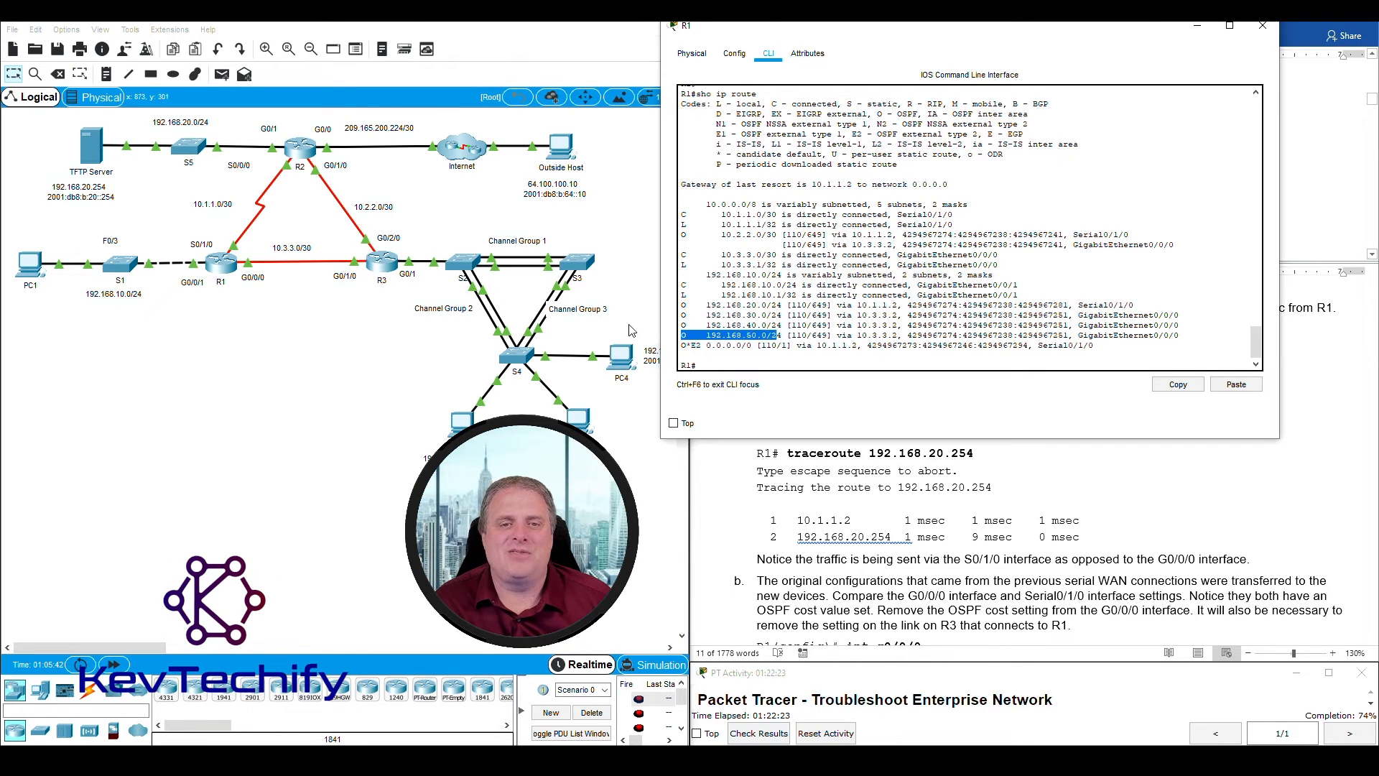
left_click(631, 330)
left_click_drag(610, 336, 653, 390)
left_click(274, 300)
left_click_drag(323, 277, 616, 251)
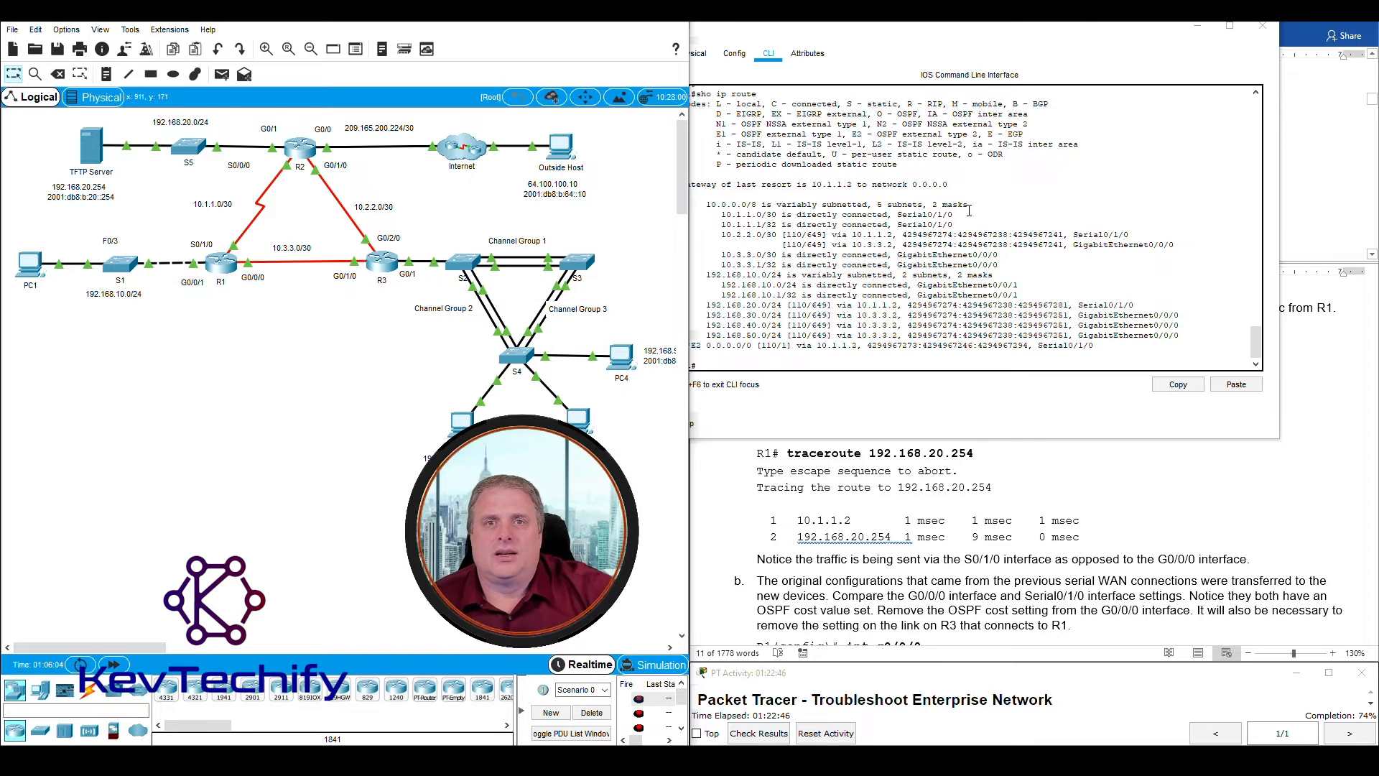
Step: Review the 10.2.2.0/30 and 192.168.20.0/24 entries in R1's routing table against the step a question about serial link routes
left_click(895, 255)
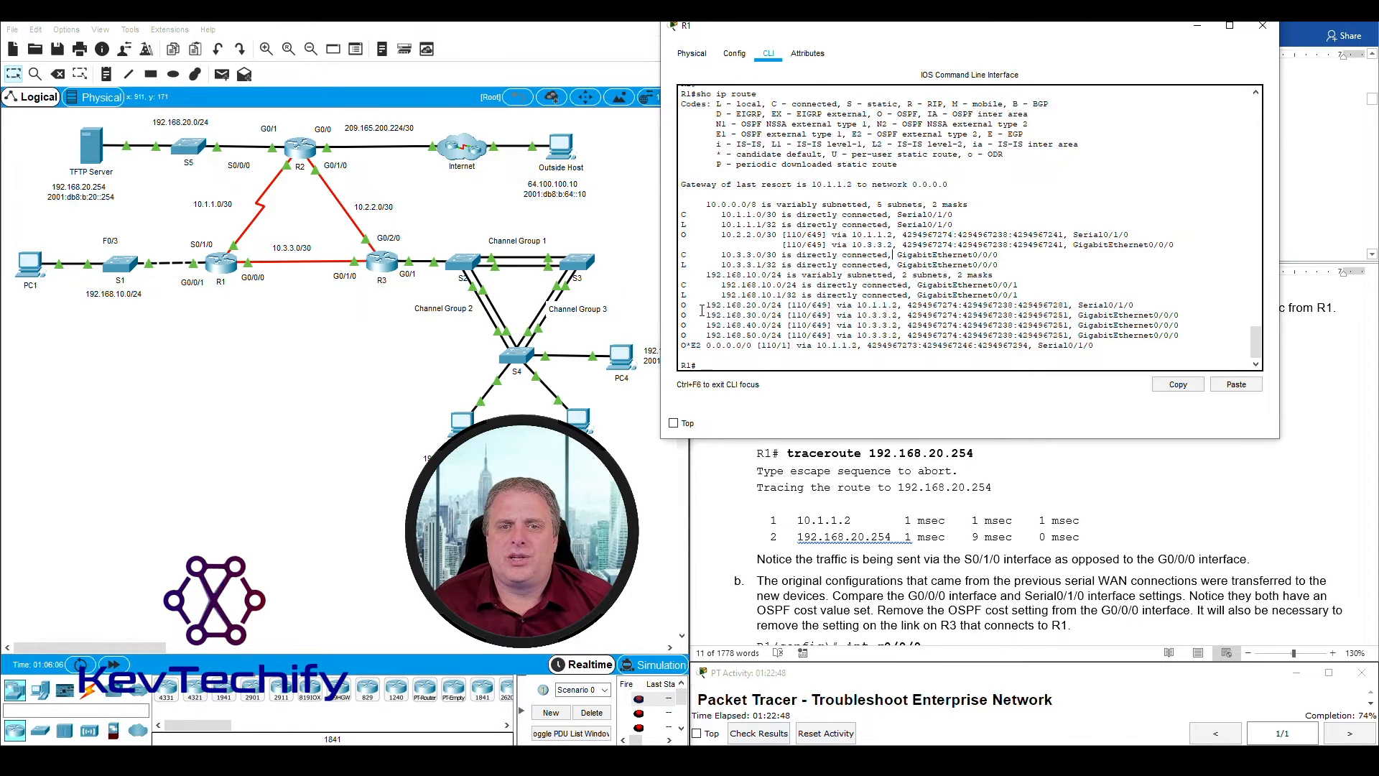
left_click_drag(683, 234, 1138, 234)
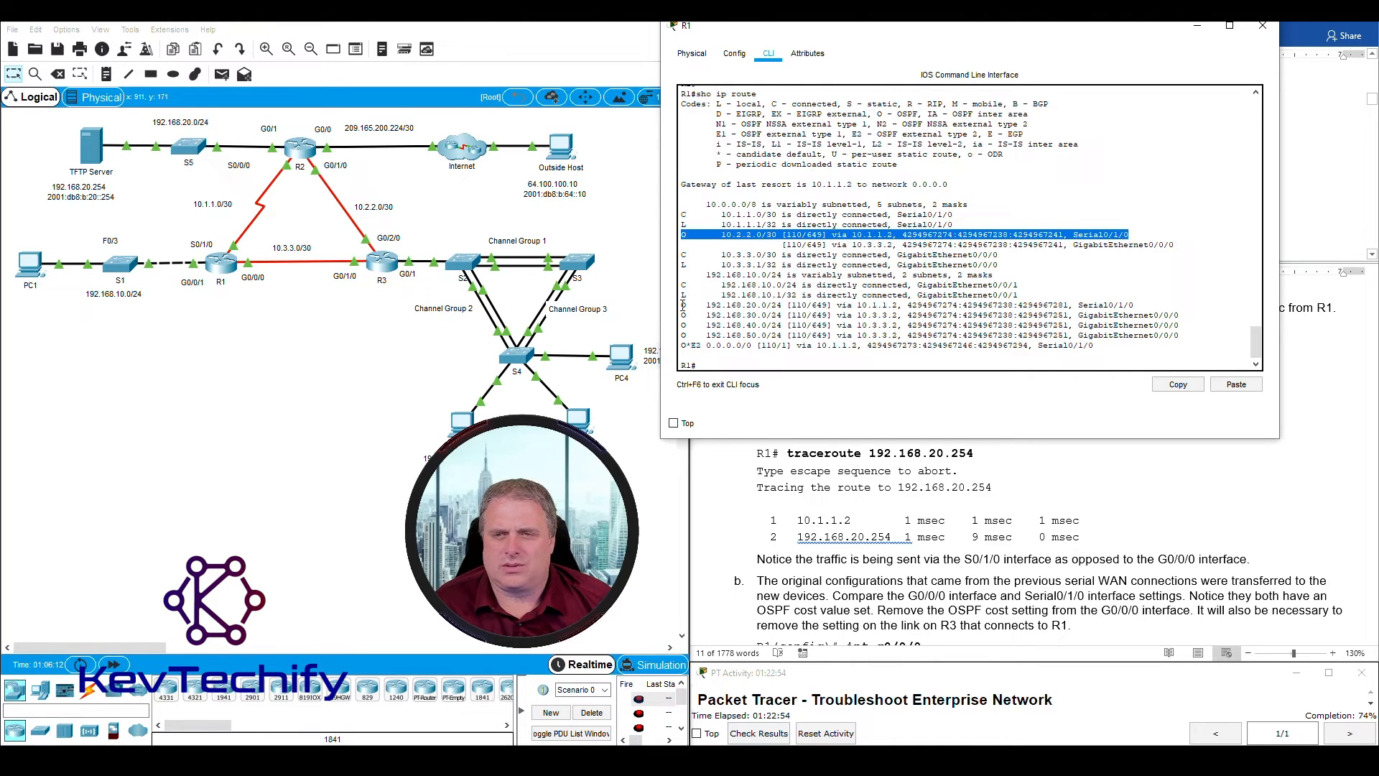
left_click_drag(683, 305, 1145, 303)
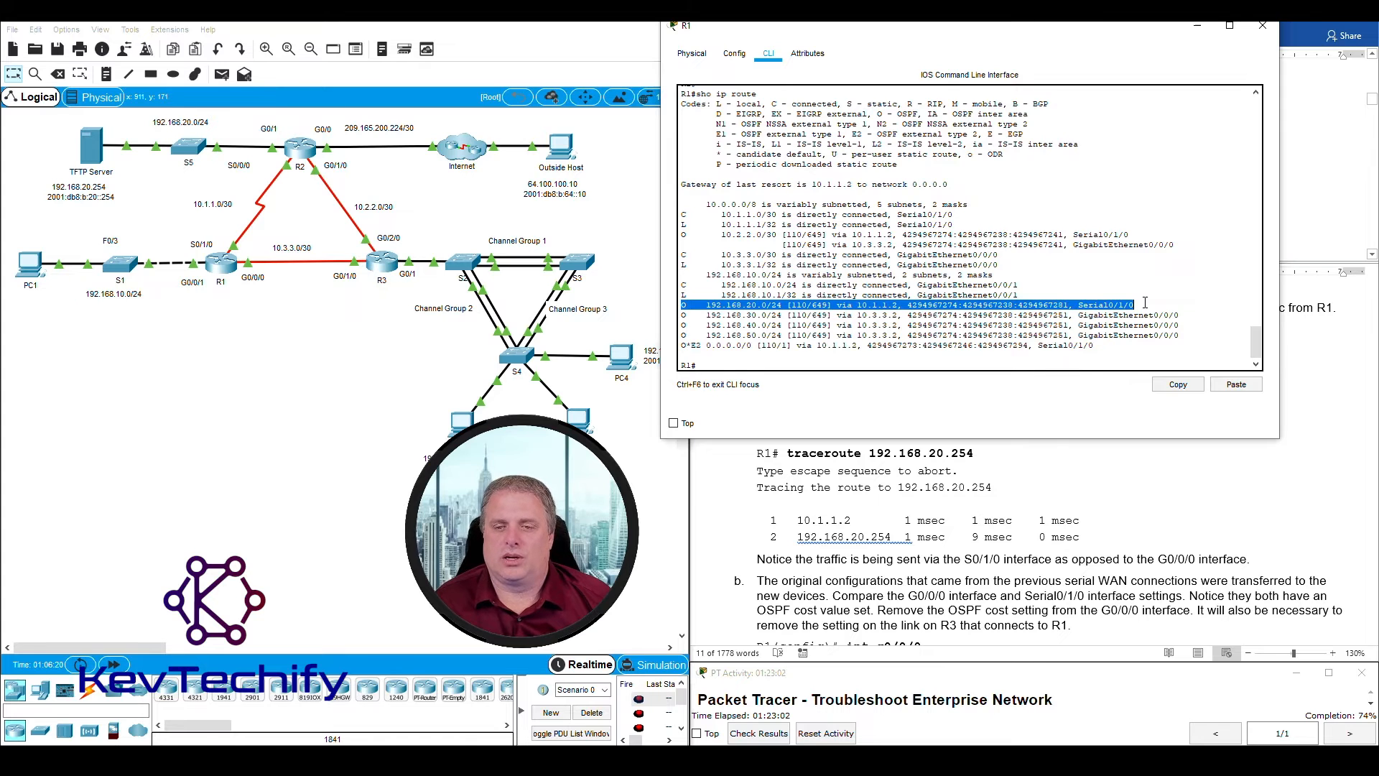
left_click(907, 530)
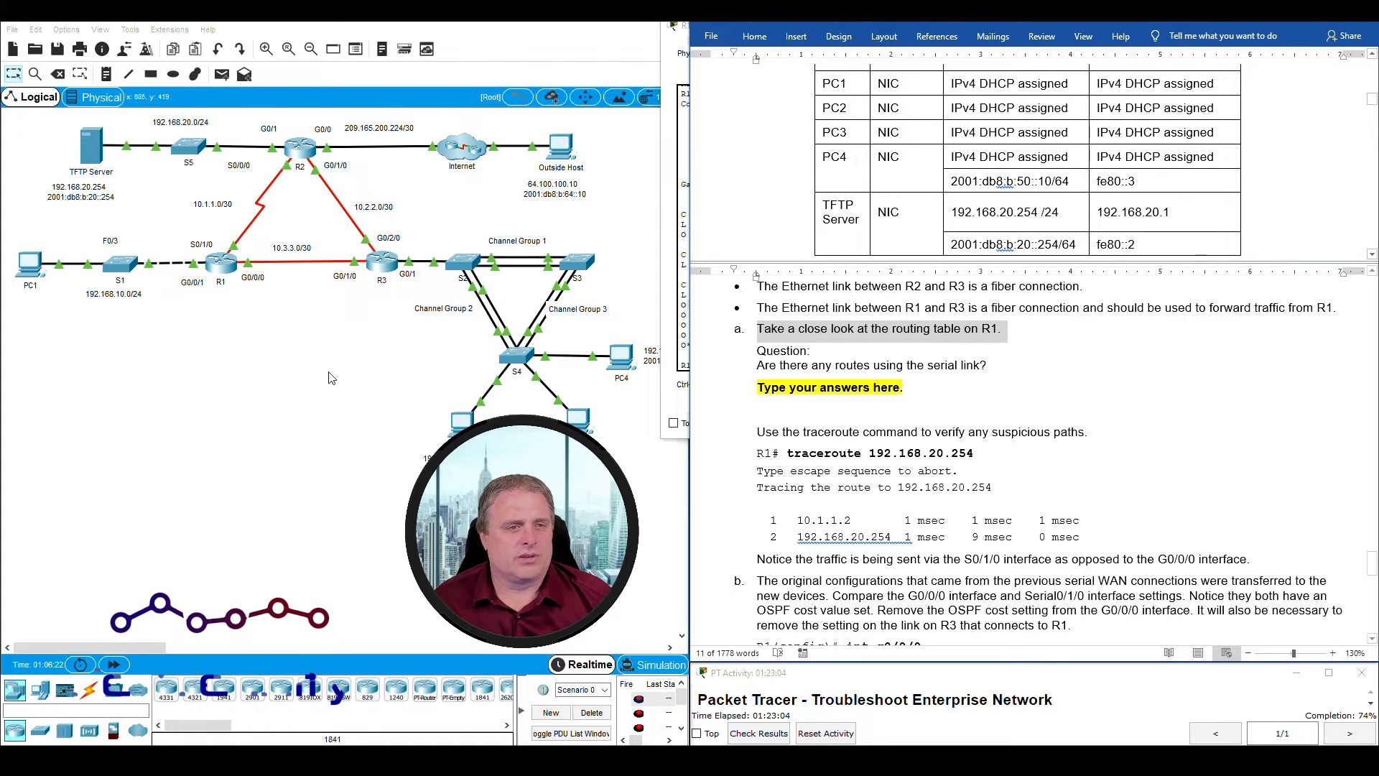
Step: Open PC1's command prompt and try to trace the path to the TFTP Server with traceroute 192.168.20.254
left_click_drag(19, 239, 55, 305)
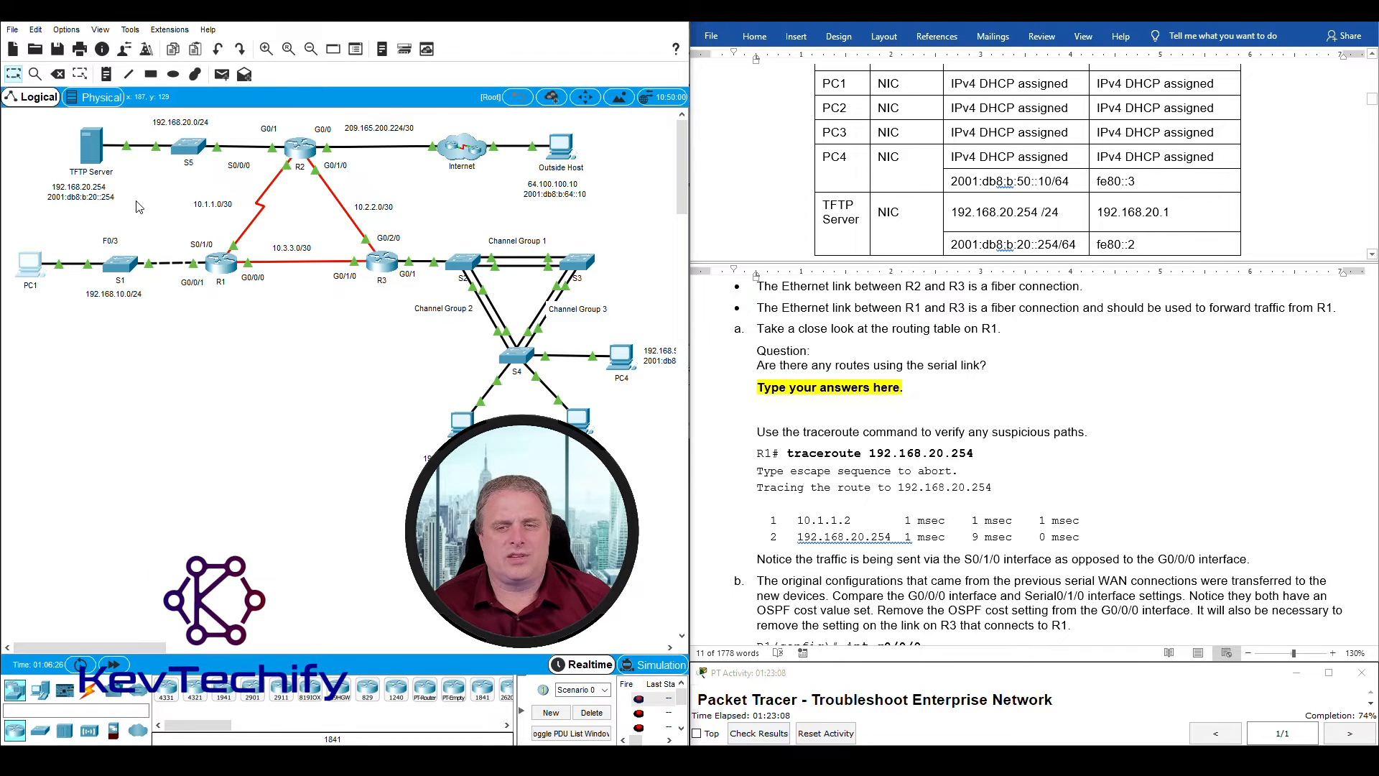
left_click(33, 273)
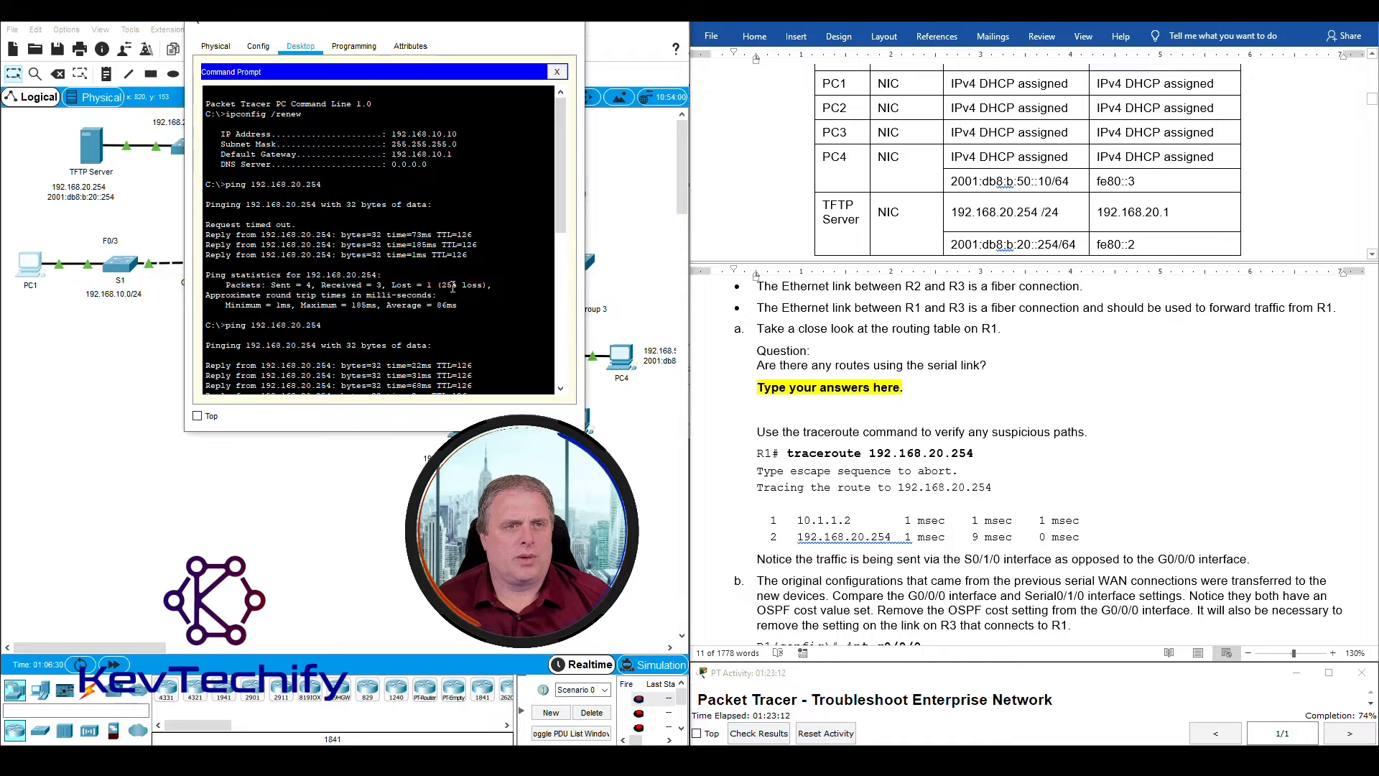
scroll(453, 287, "down", 10)
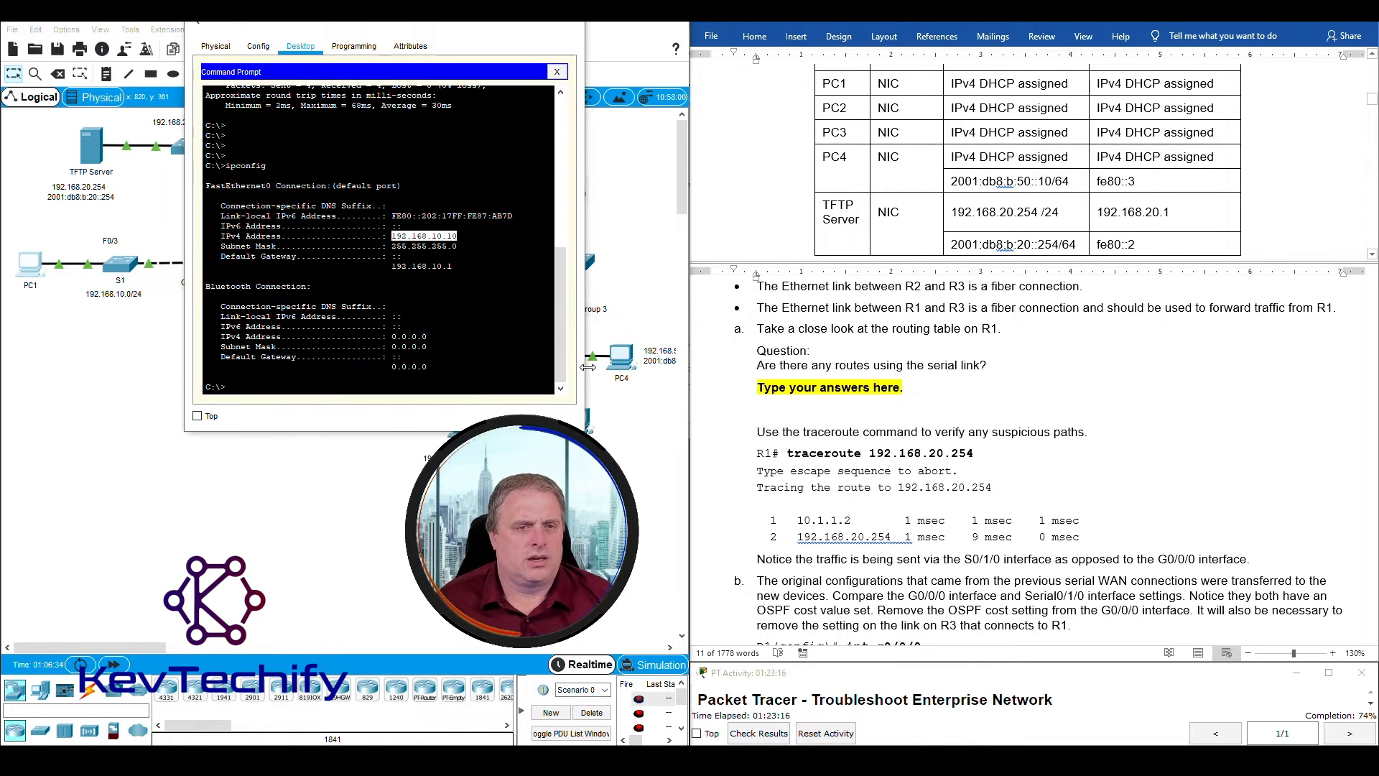
key("Return")
key("Return")
key("Return")
key("Return")
key("Return")
key("Return")
type("tra")
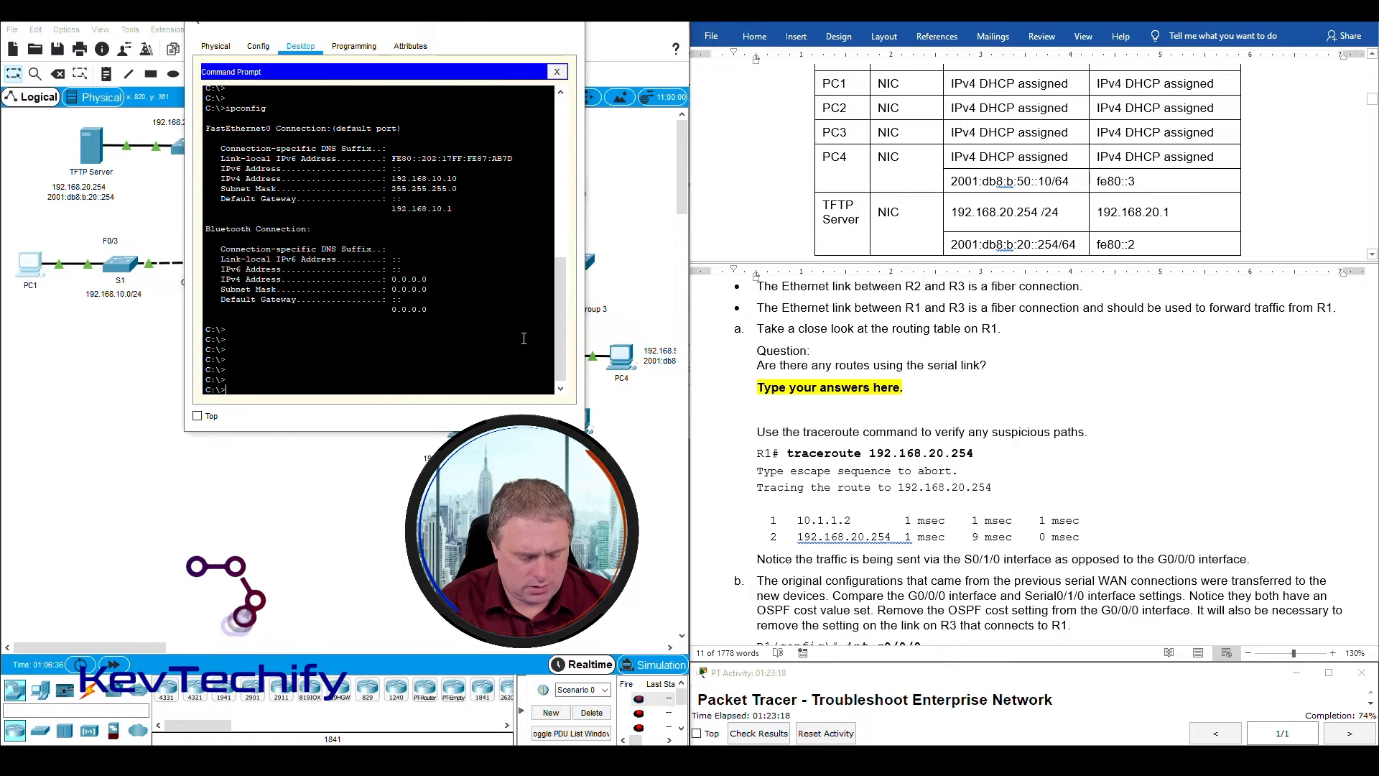
type("cer")
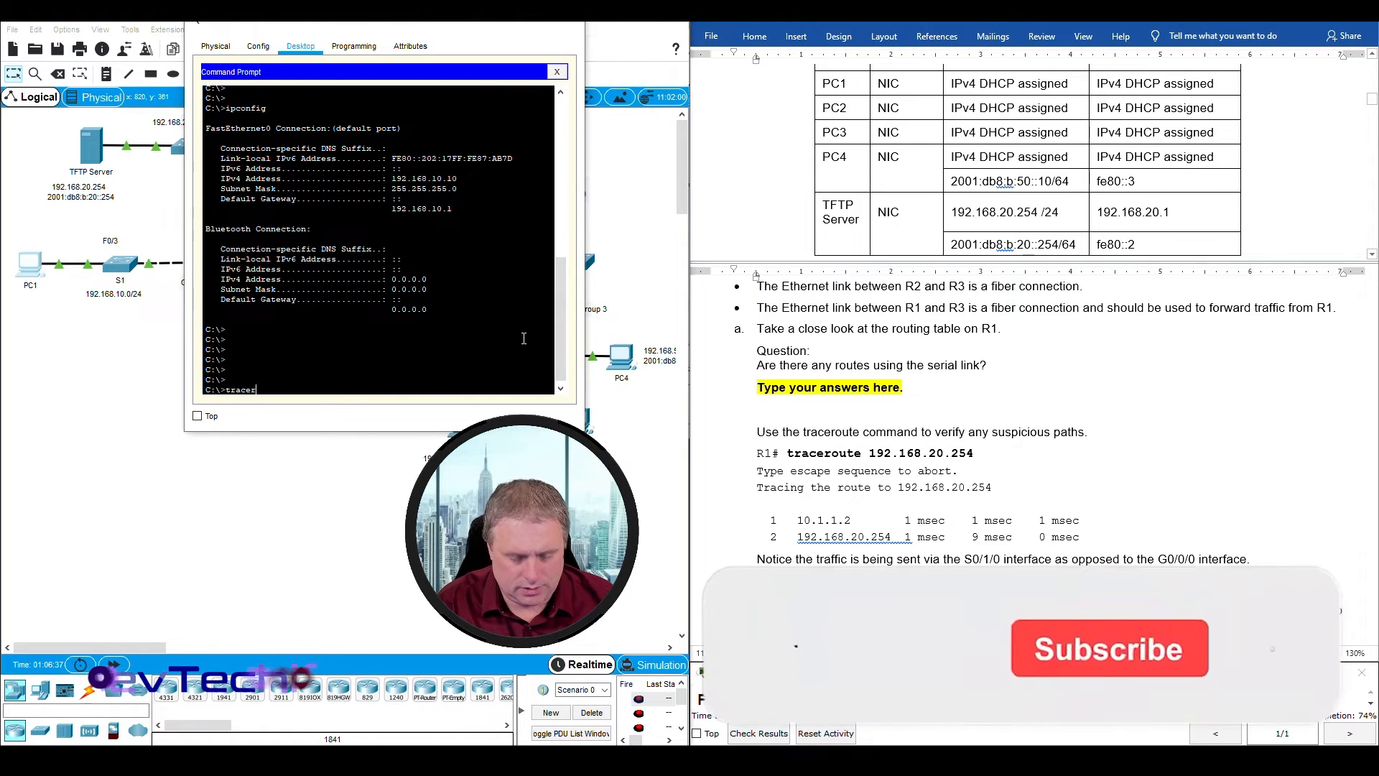
type("out")
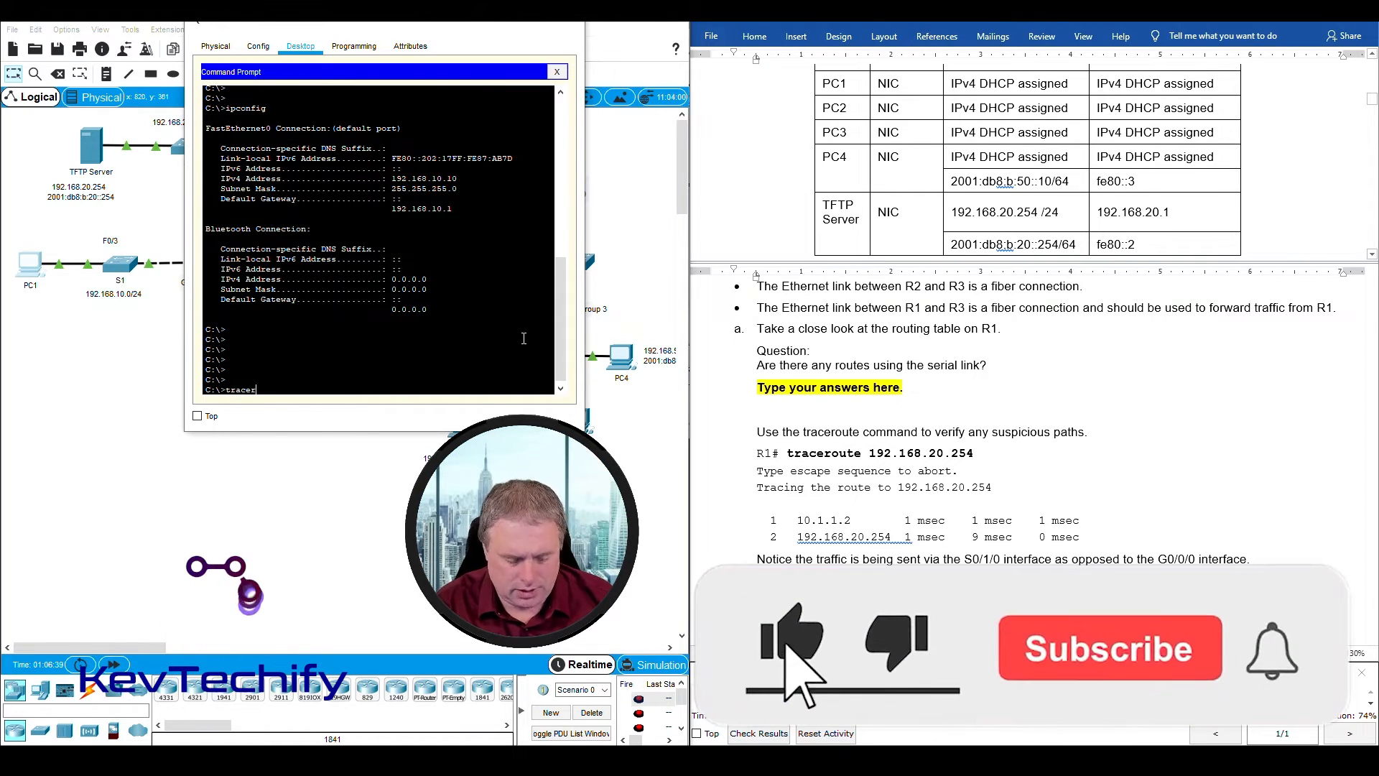
type("e 192.168.20.254")
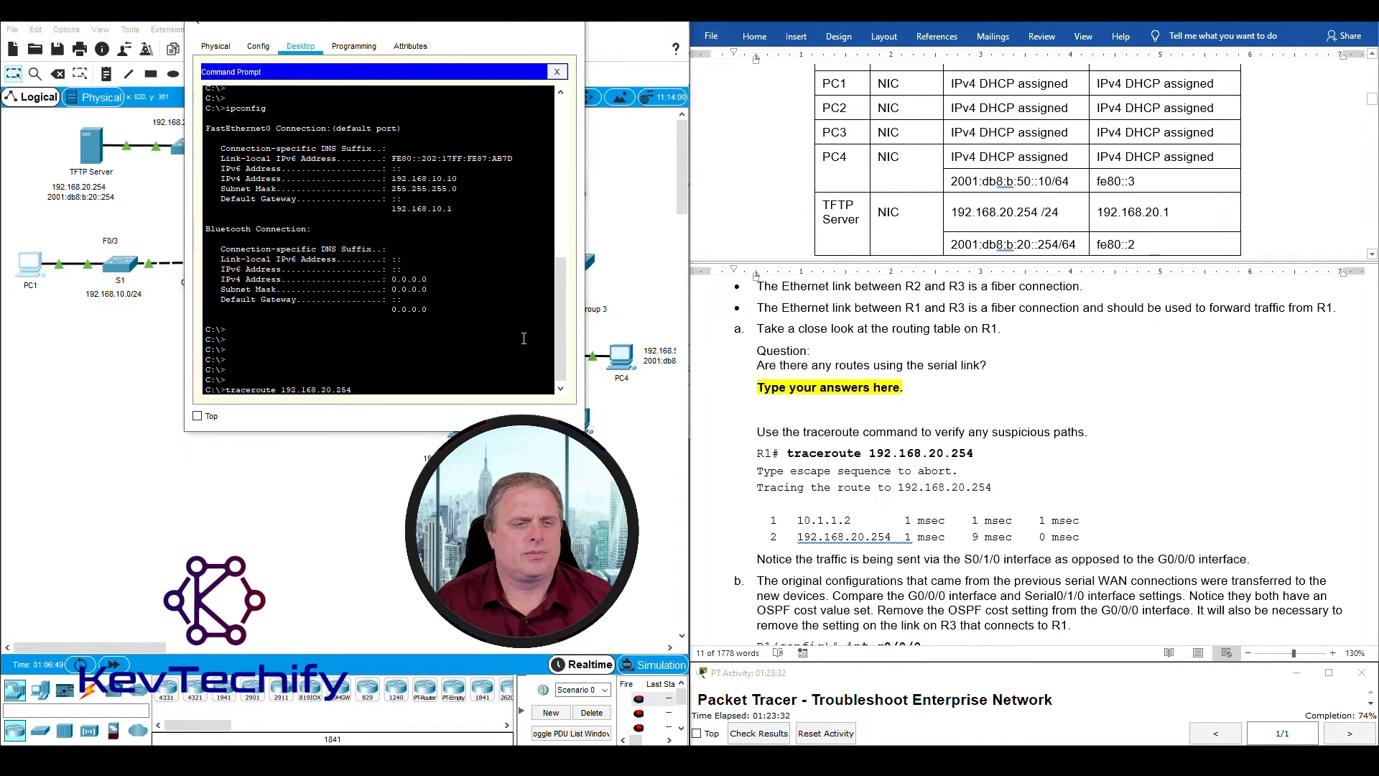
key("Return")
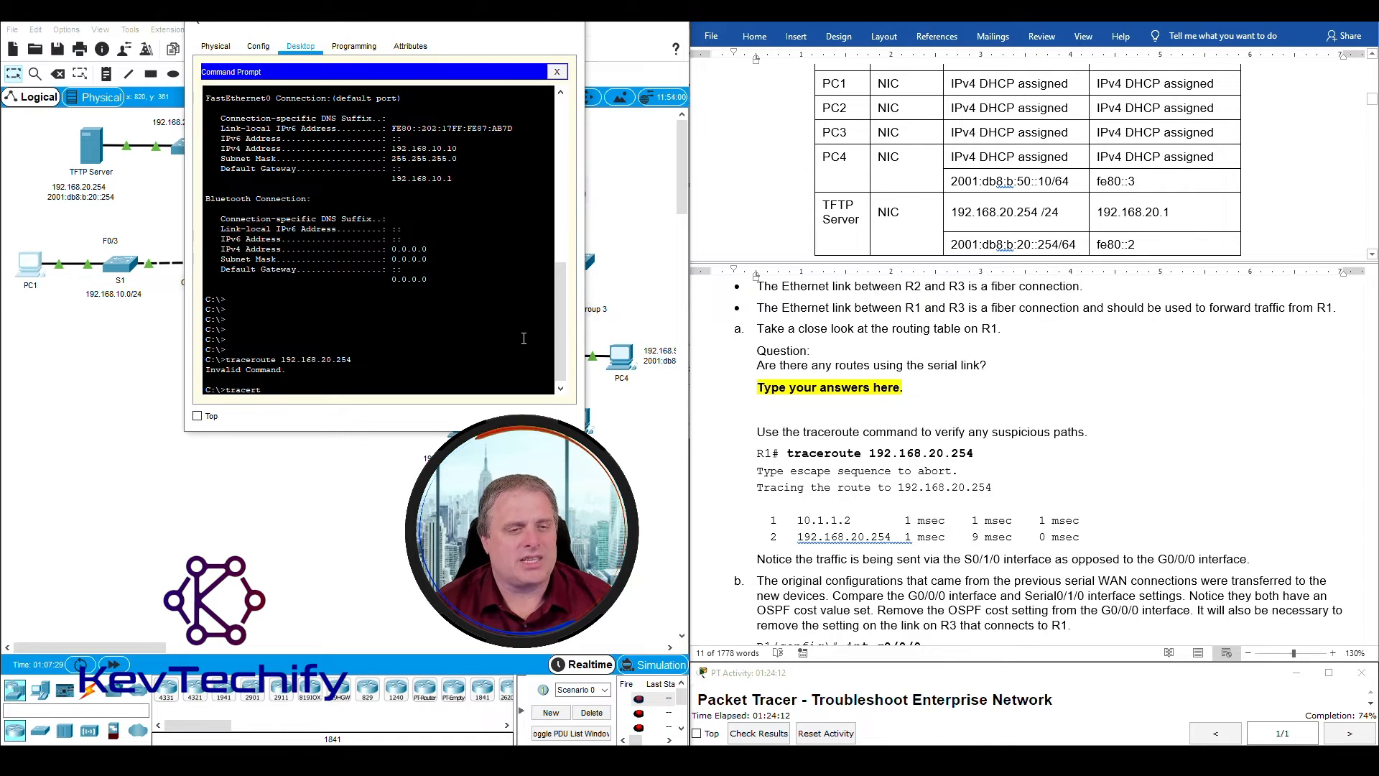
Step: Trace the path from PC1 to the TFTP Server with tracert 192.168.20.254
type("192.168")
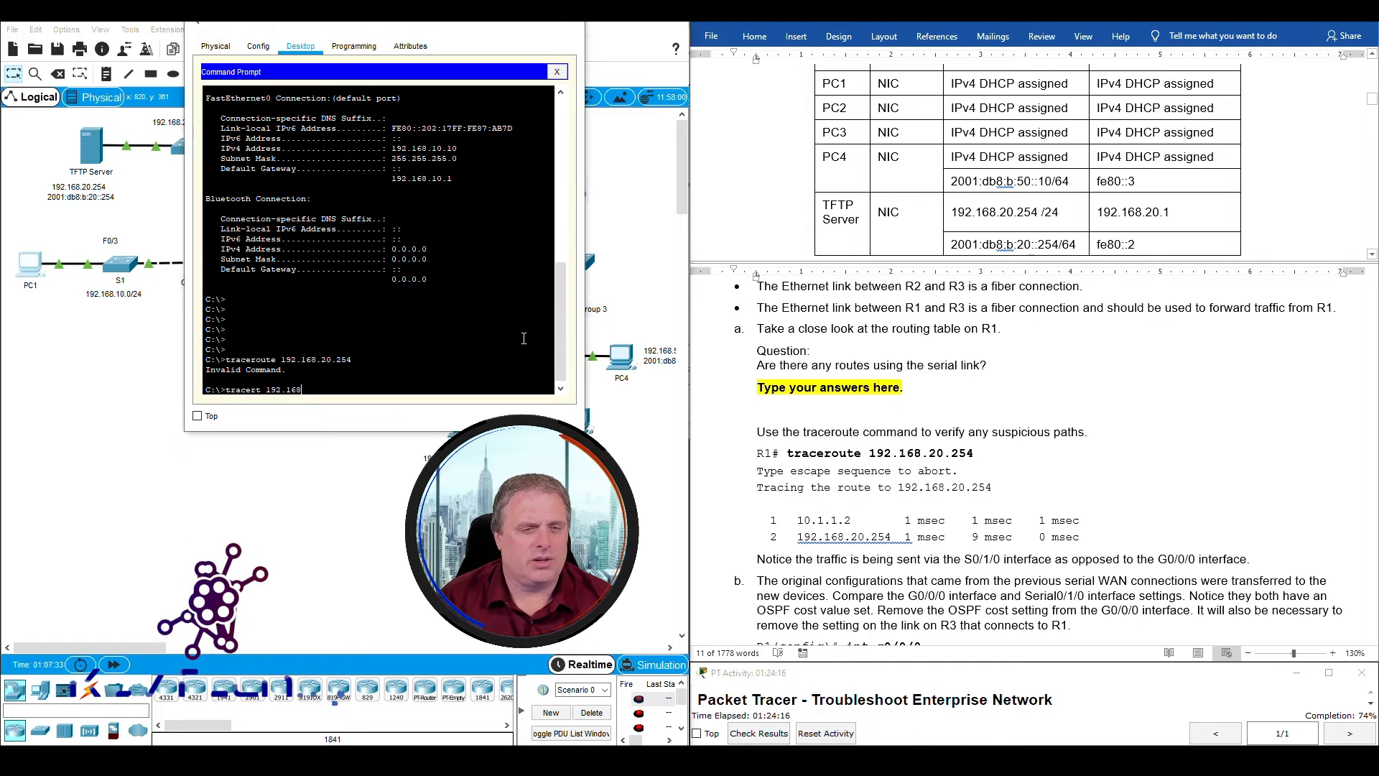
type(".20.254")
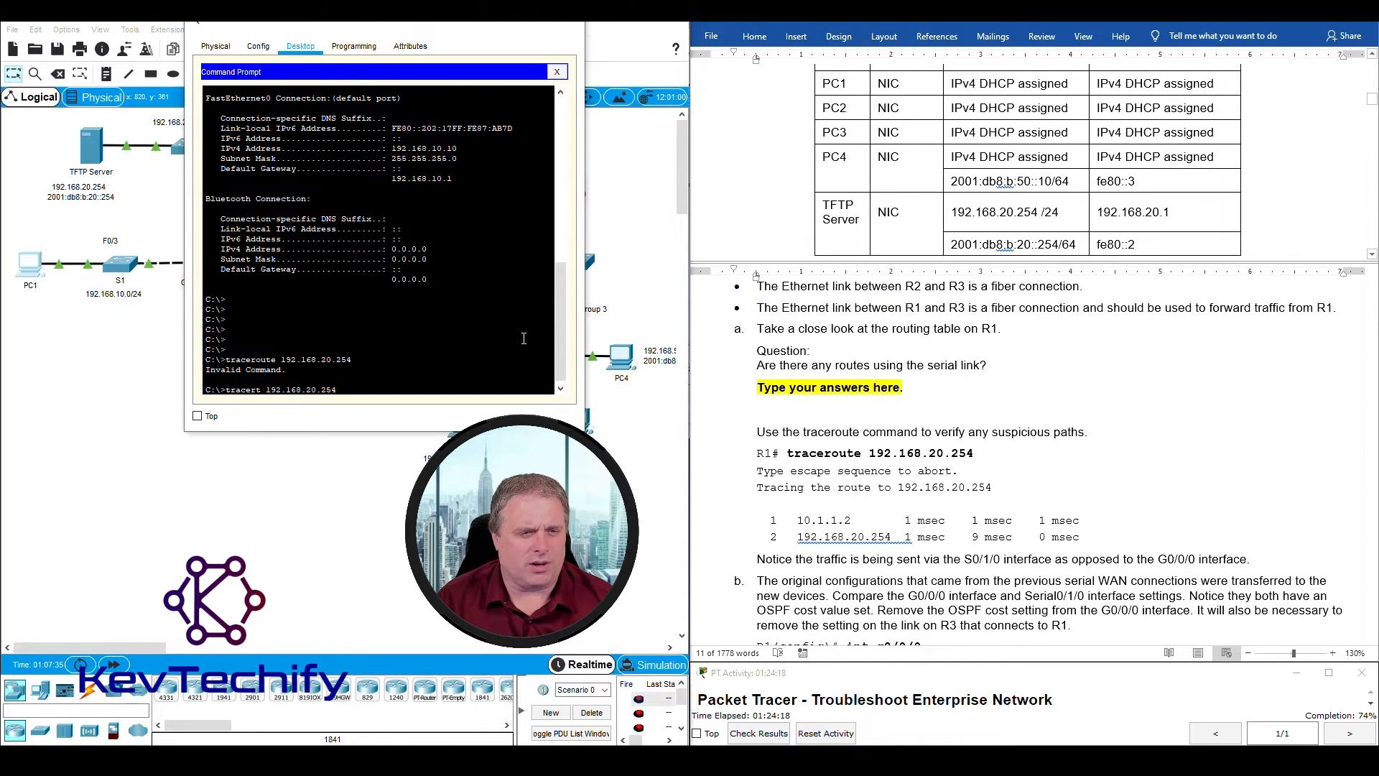
key("Return")
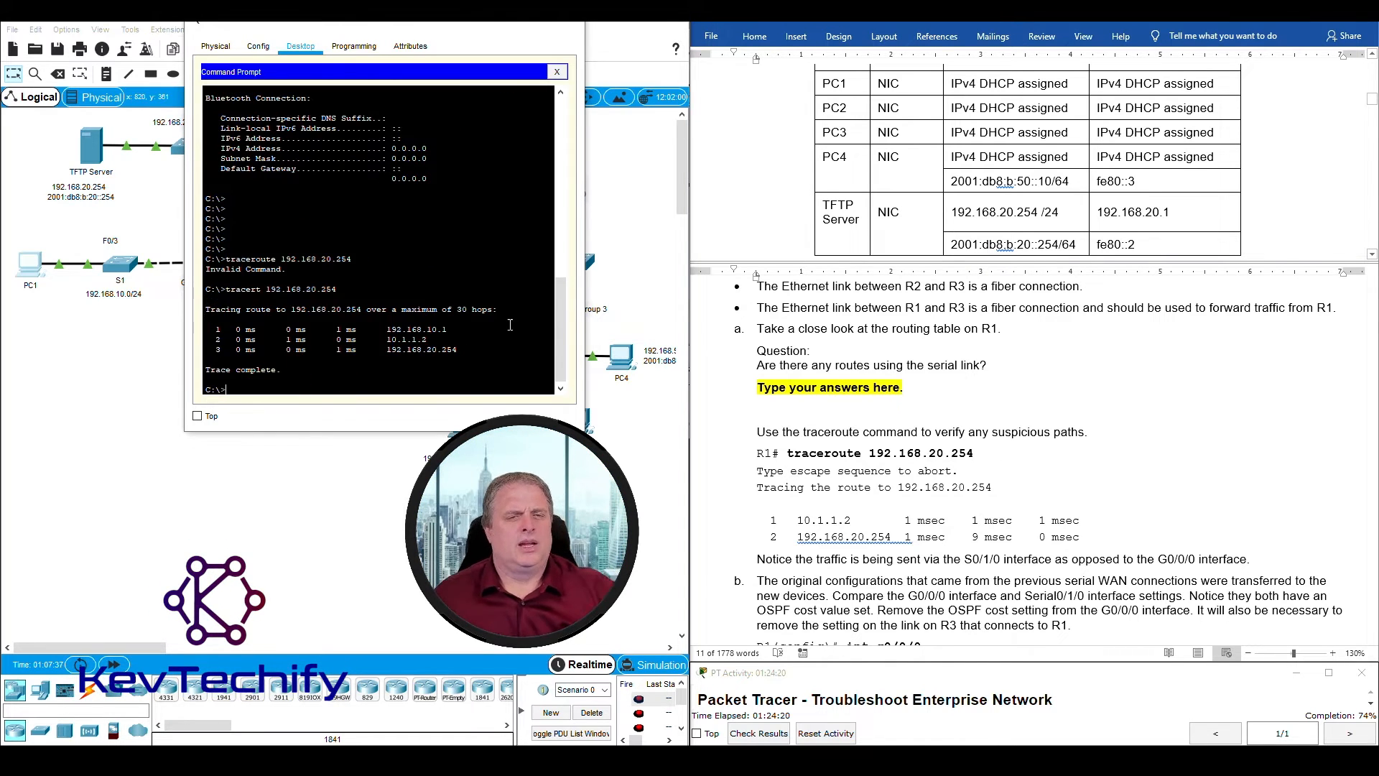
Step: Match the 192.168.10.1 and 10.1.1.2 hops of PC1's trace to R1 and R2 in the topology, and minimize PC1's window
left_click_drag(424, 26, 862, 36)
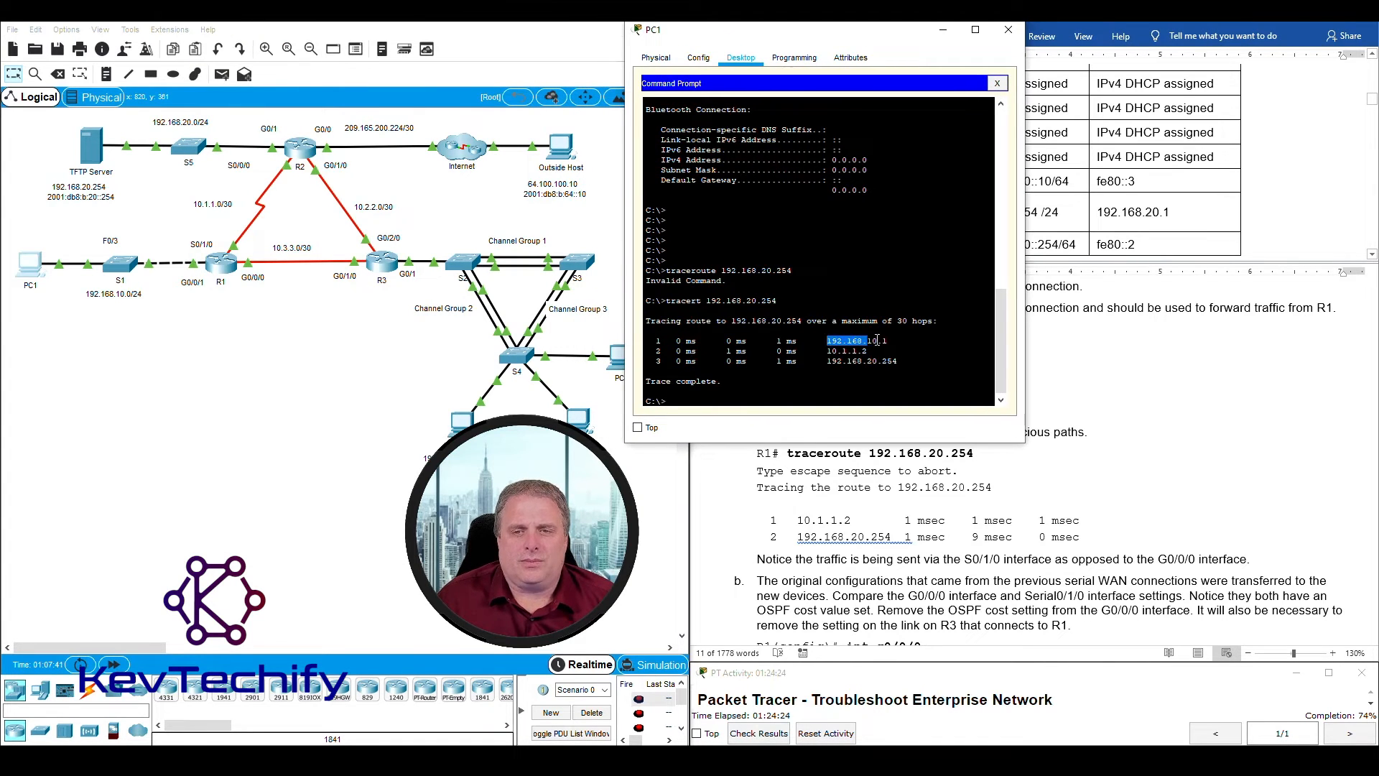
left_click_drag(230, 304, 183, 237)
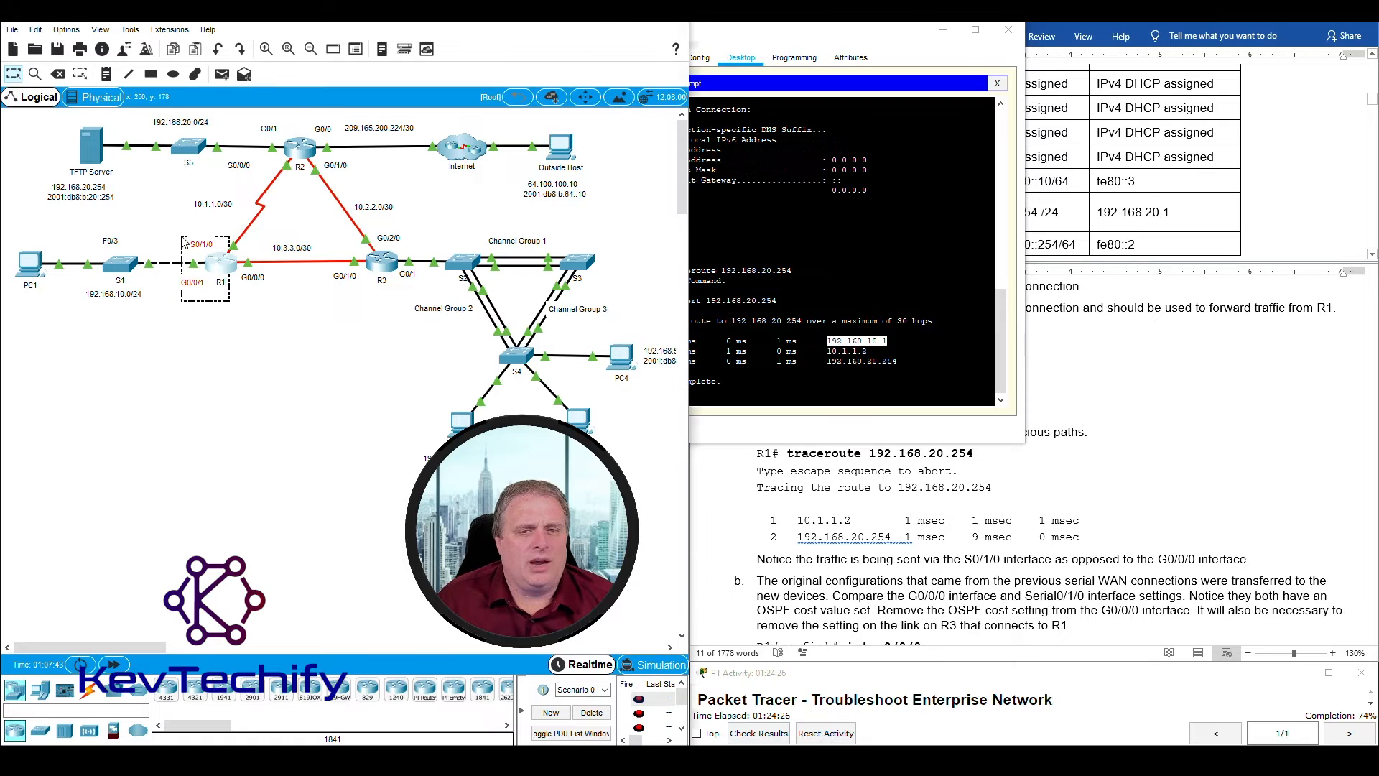
left_click(284, 287)
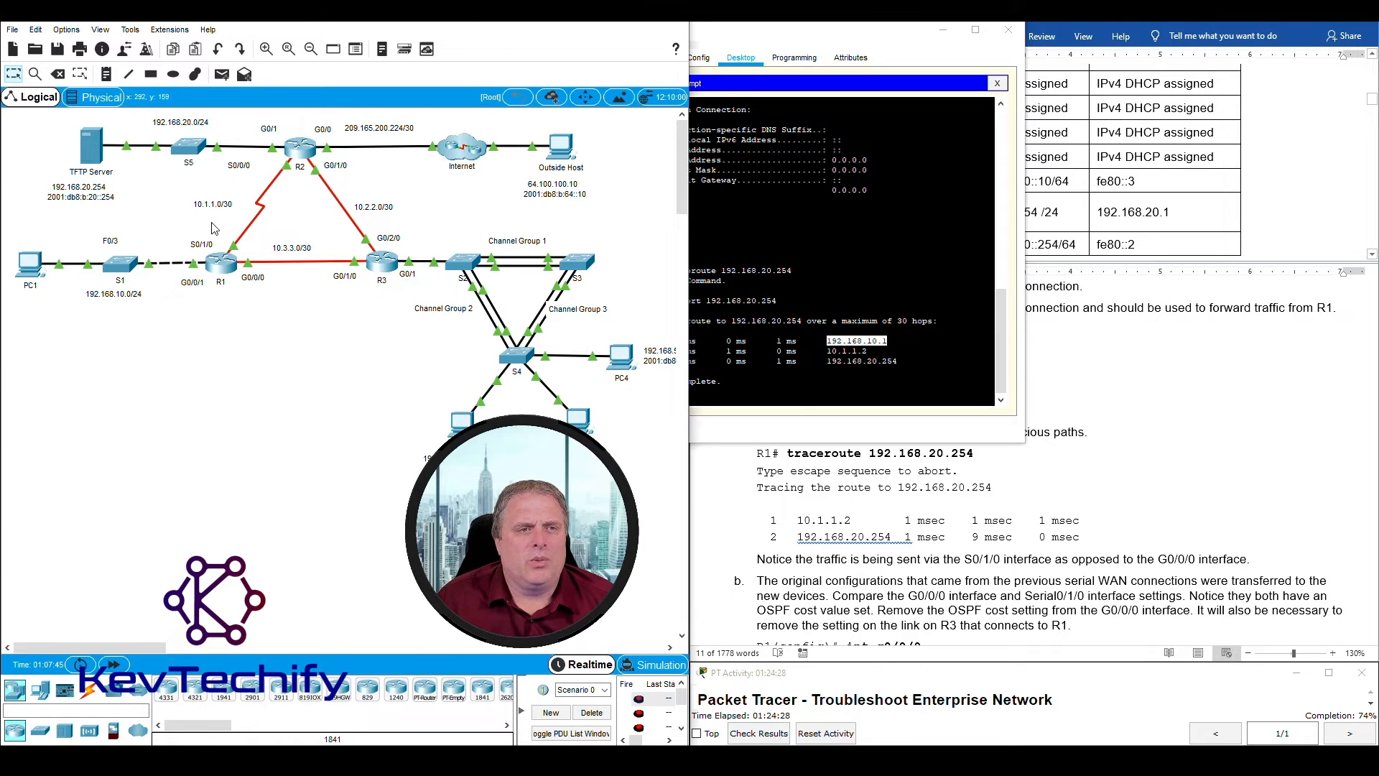
left_click(829, 352)
left_click_drag(827, 352, 867, 352)
left_click_drag(183, 191, 294, 163)
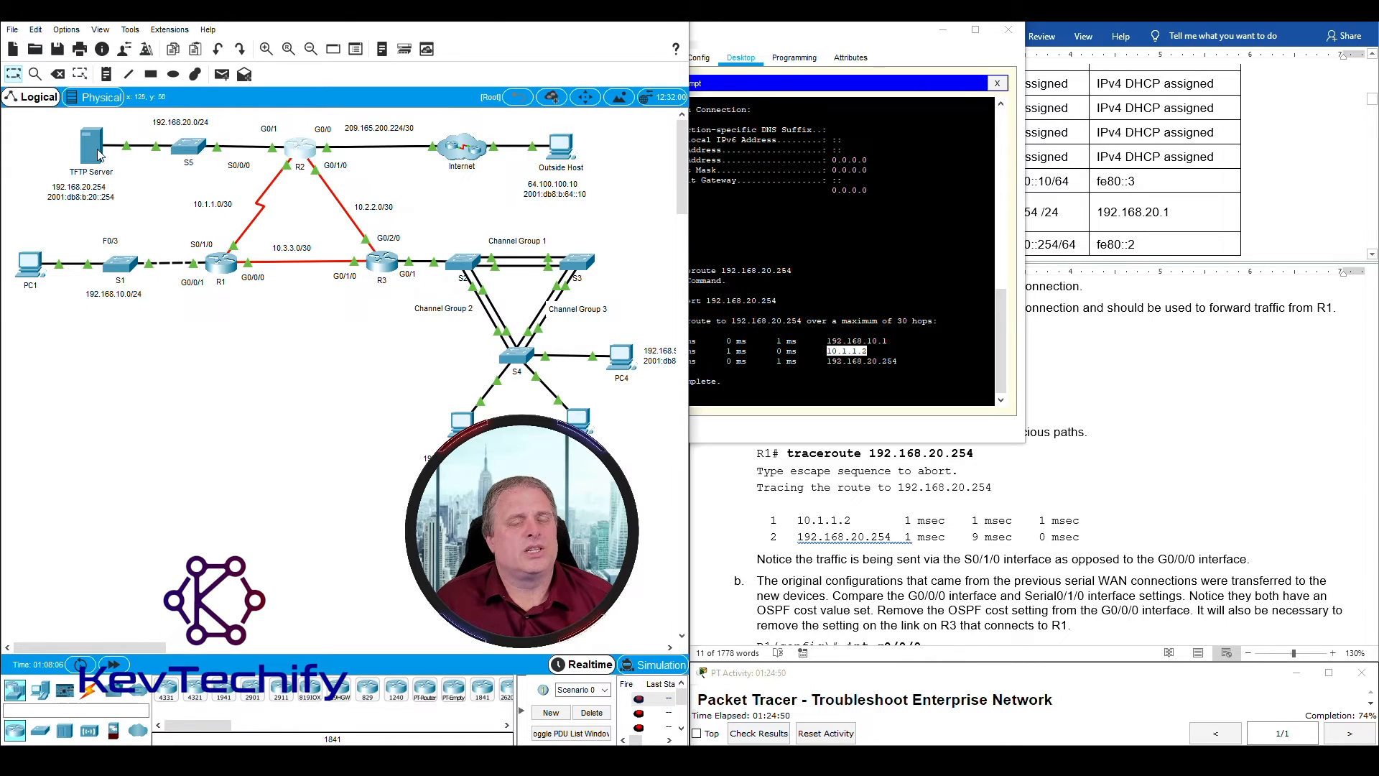
left_click(943, 30)
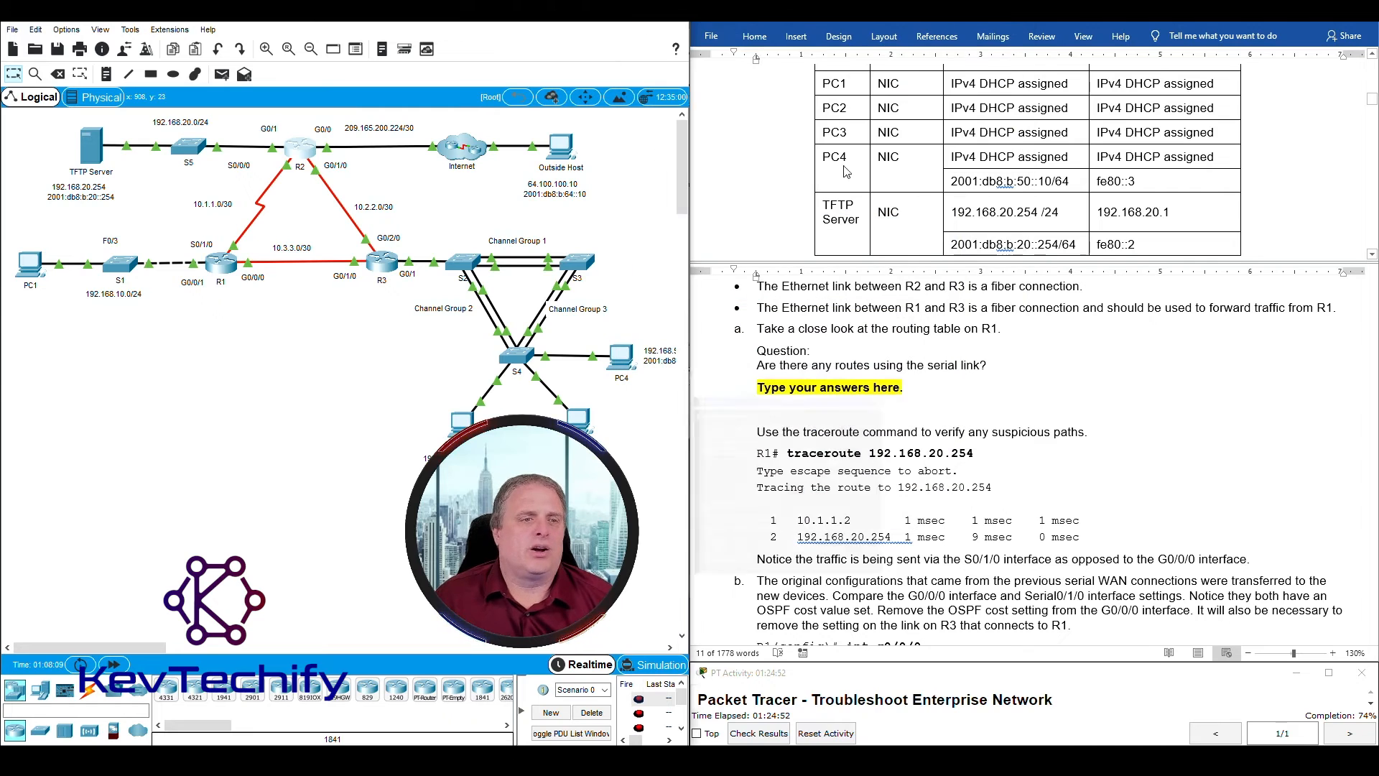
Step: Run traceroute 192.168.20.254 from R1's command line
left_click(222, 269)
left_click_drag(944, 30, 363, 29)
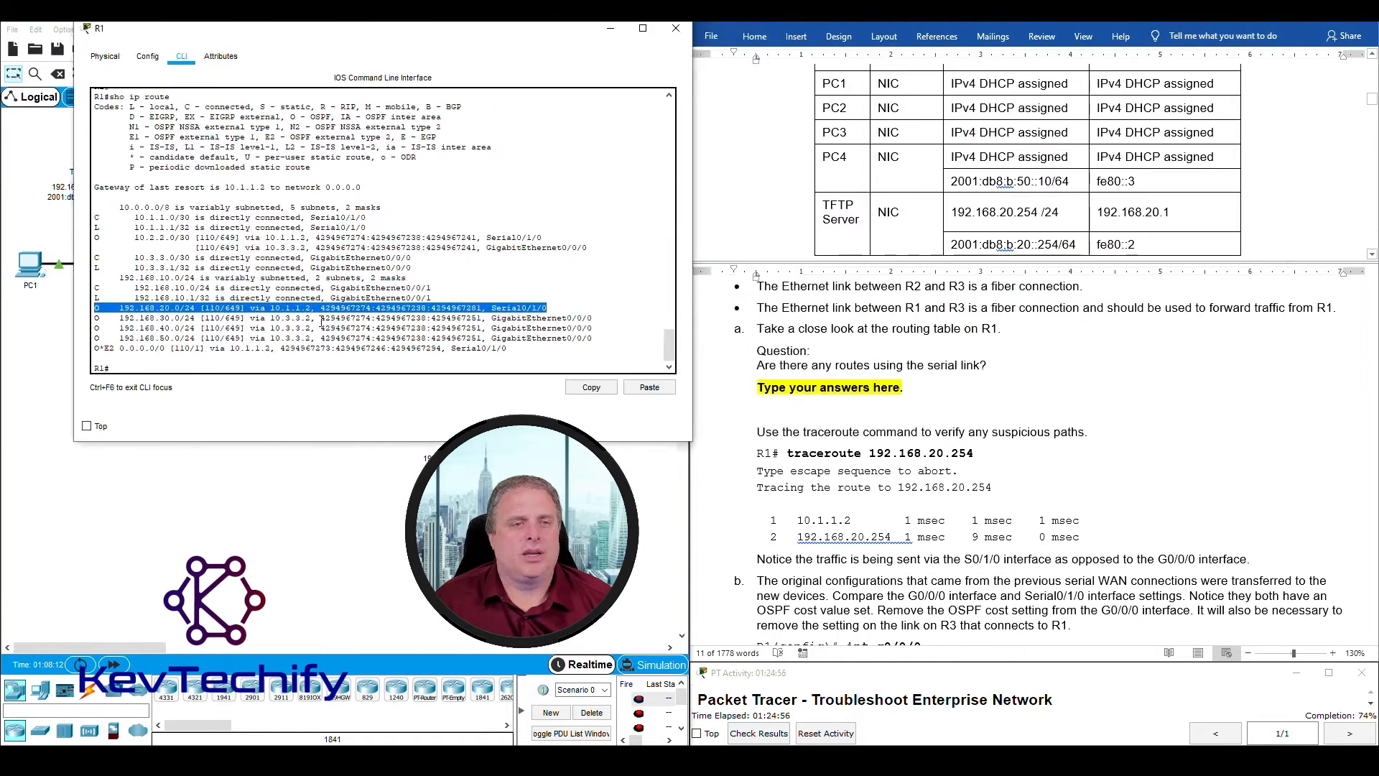
left_click(292, 367)
key("Return")
key("Return")
key("Return")
key("Return")
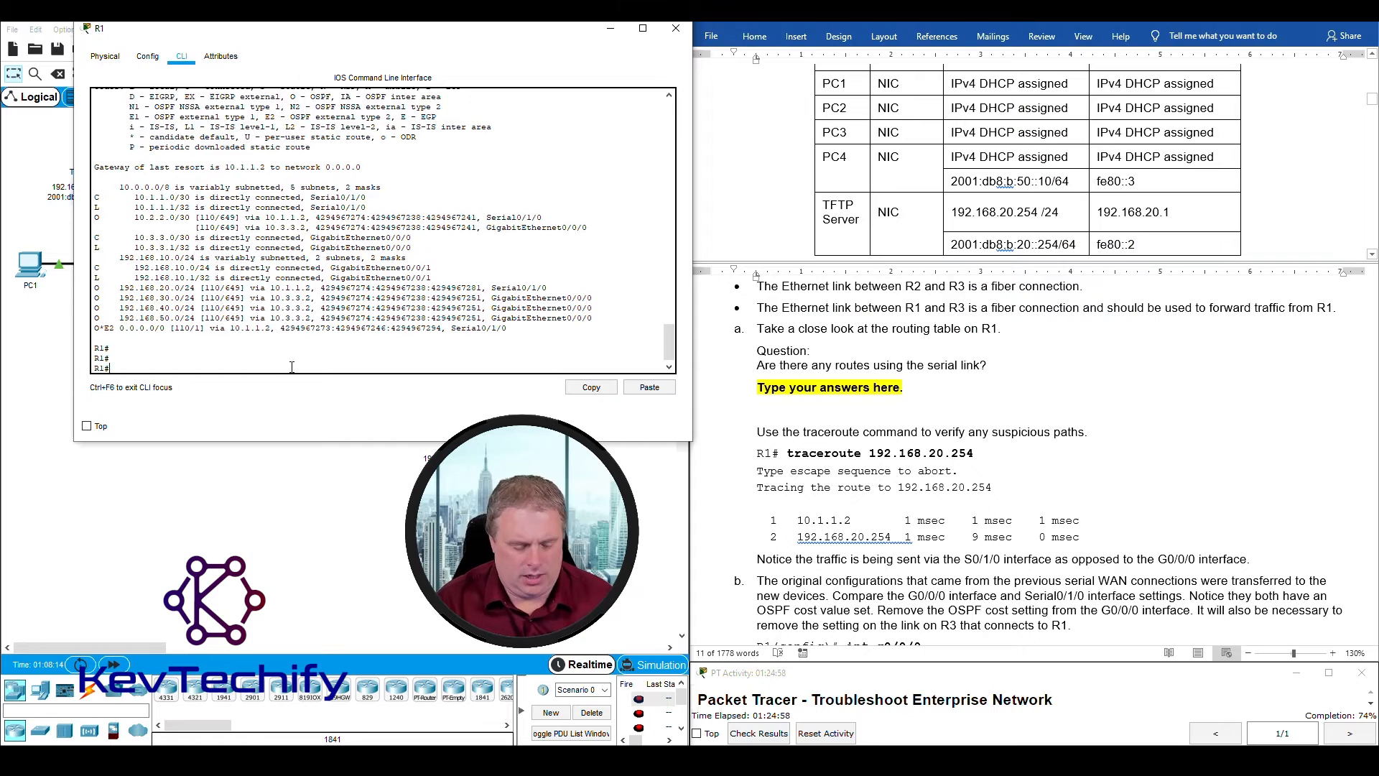
type("traceroute")
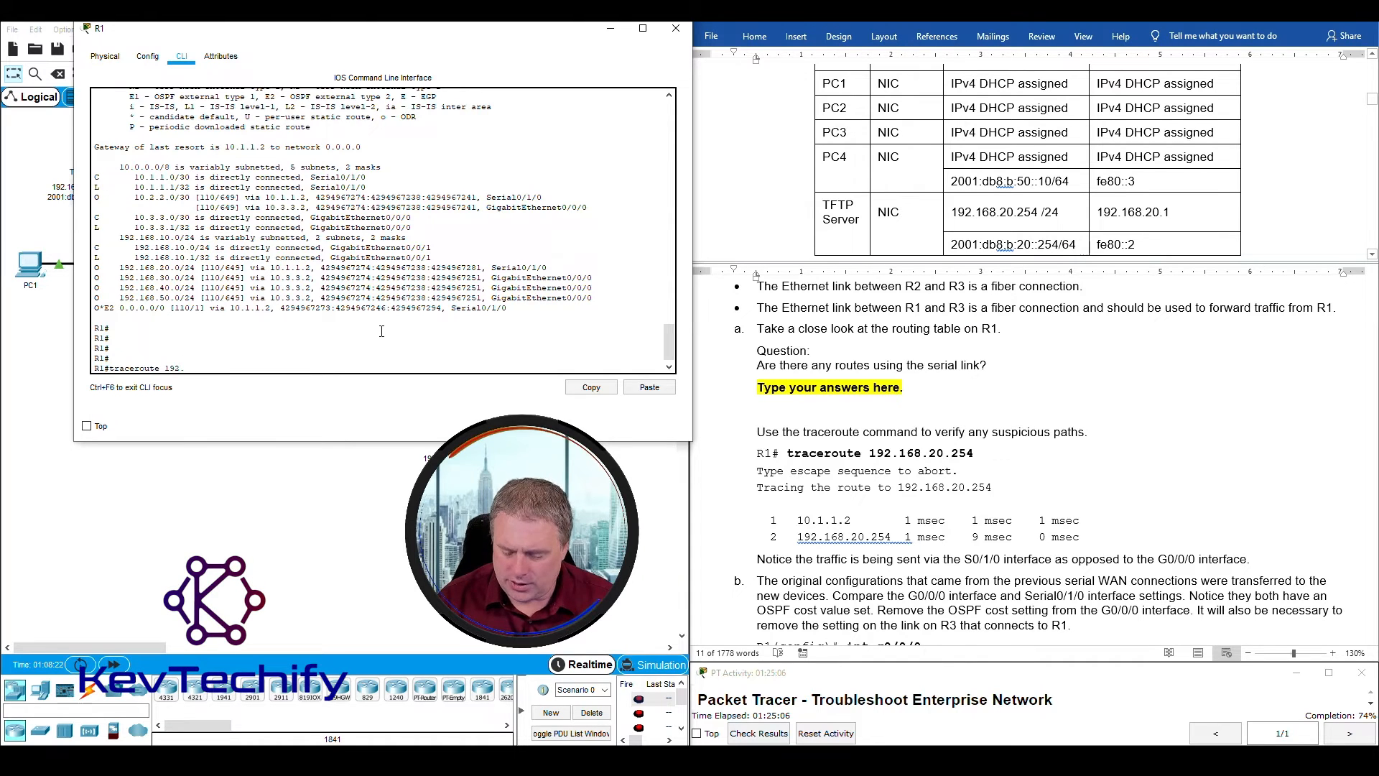
type("192.168.20.254")
key("Return")
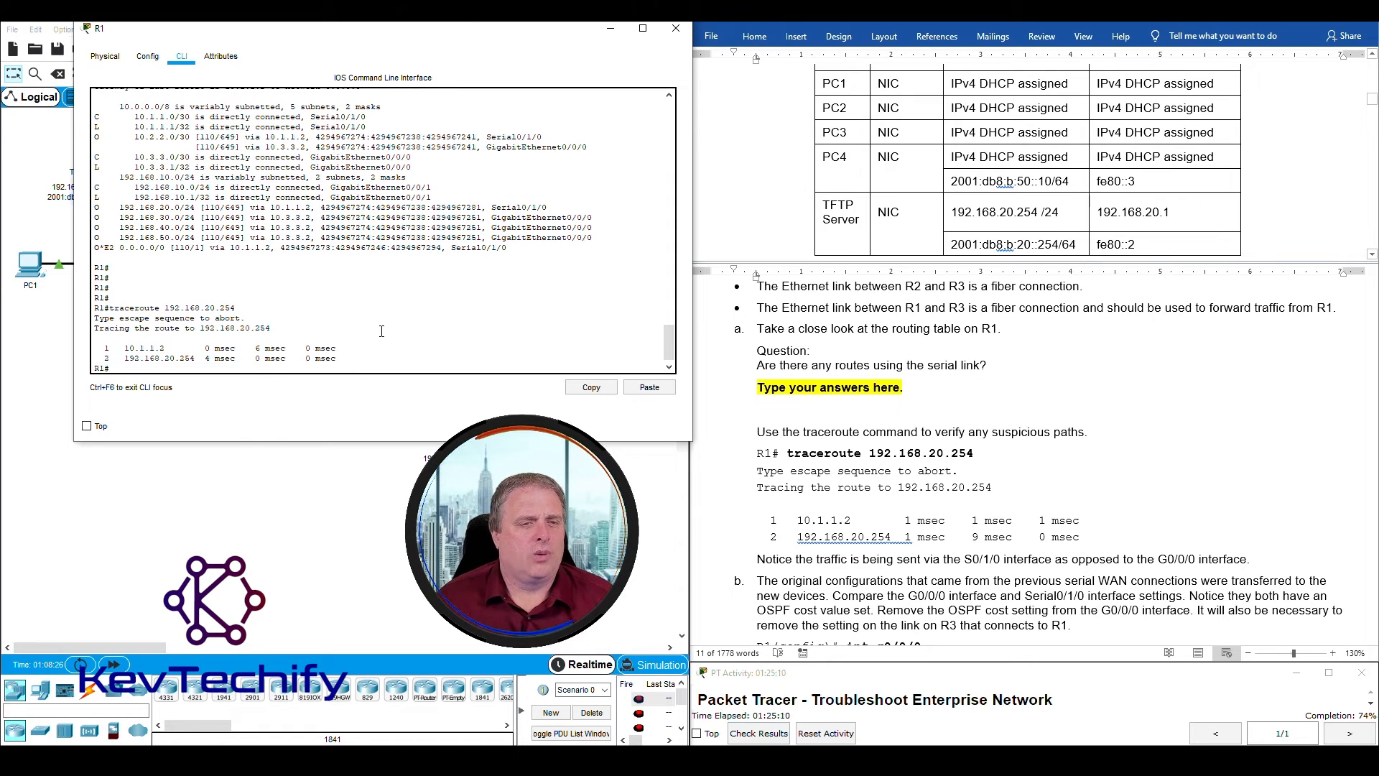
Step: Compare the 10.1.1.2 hop in R1's traceroute output with the 10.1.1.0/30 serial link between R1 and R2
left_click_drag(344, 32, 831, 31)
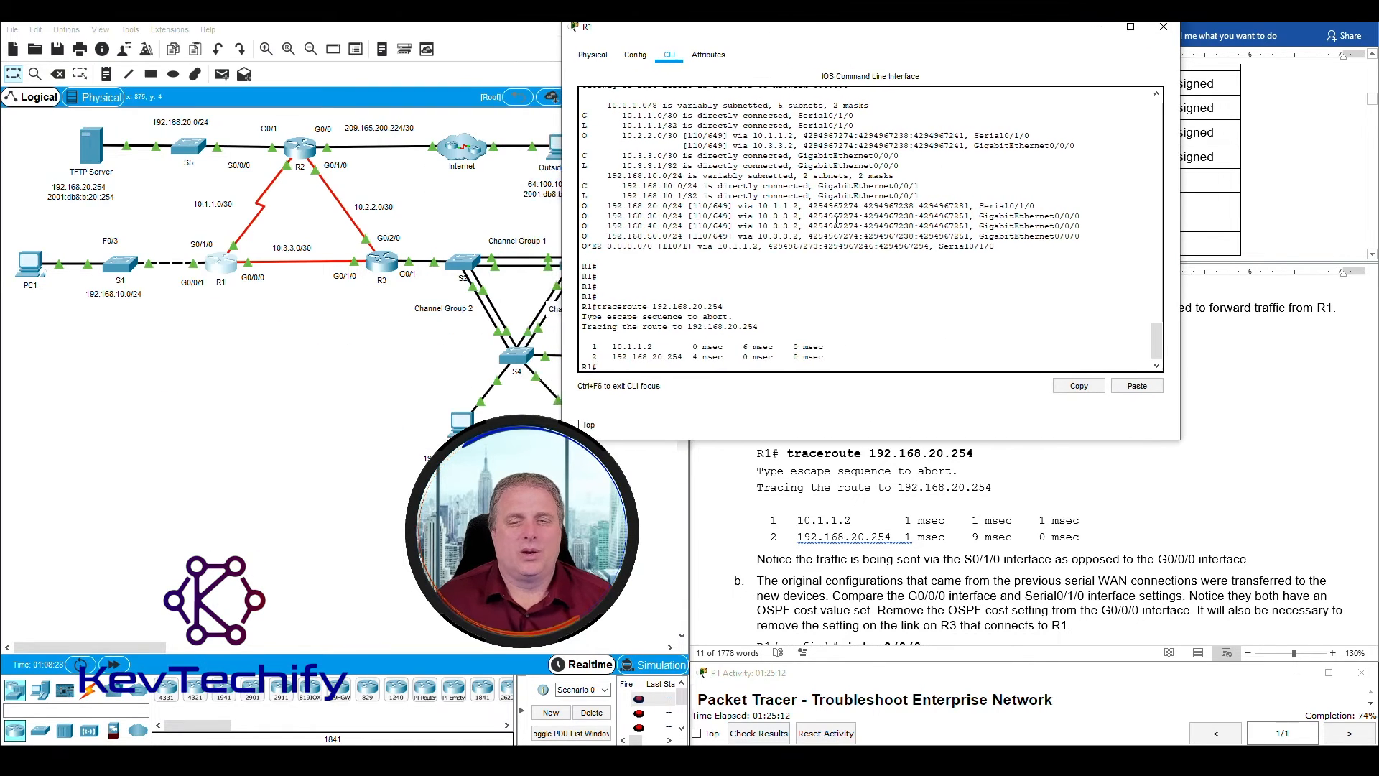
left_click(198, 214)
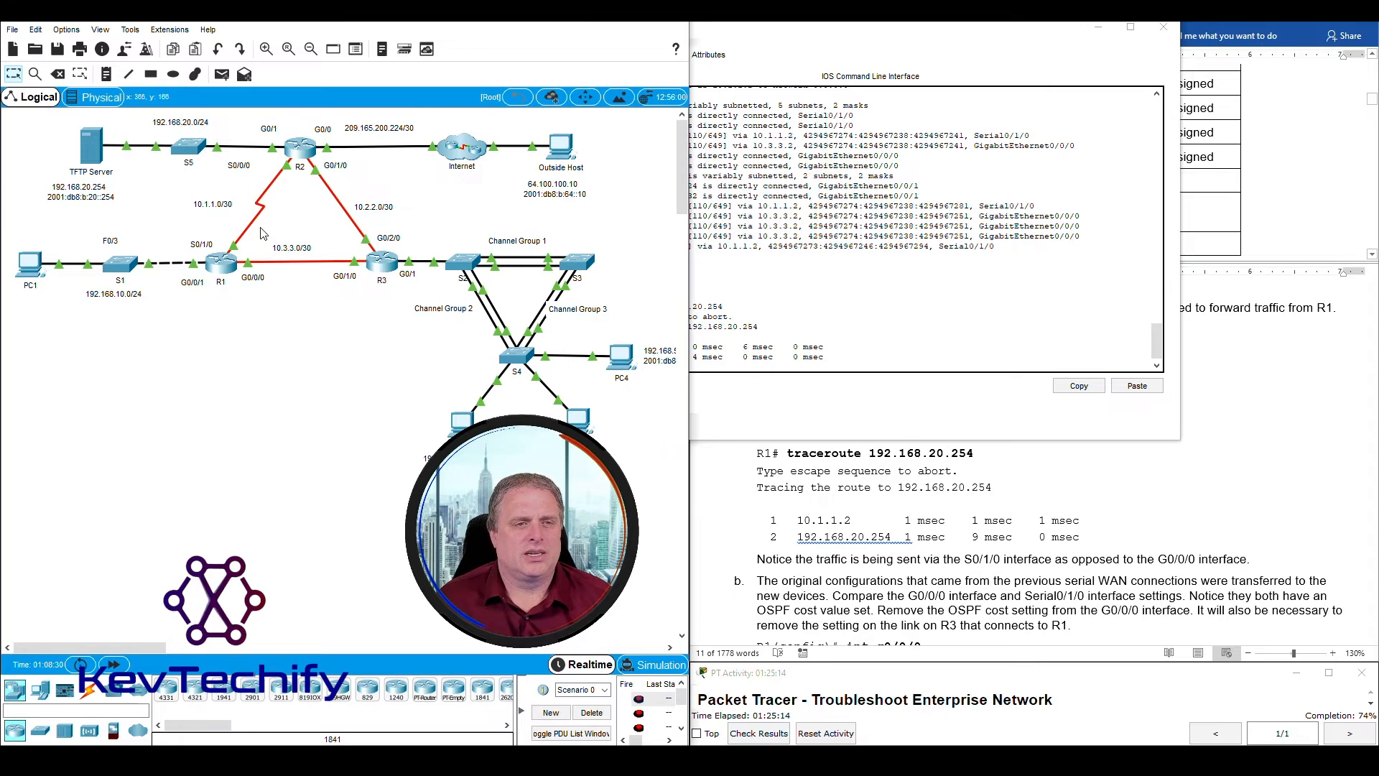
left_click(751, 47)
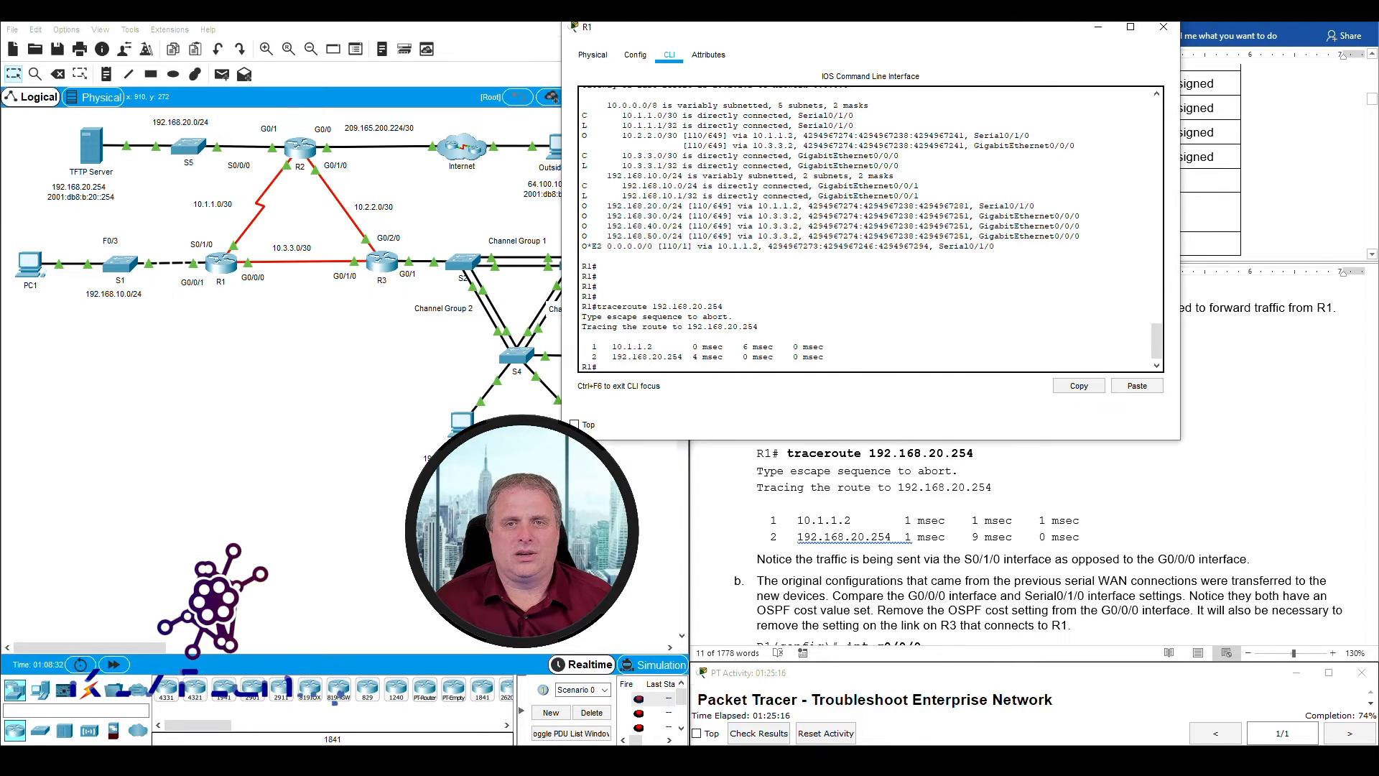
left_click_drag(765, 32, 898, 43)
left_click_drag(746, 357, 795, 357)
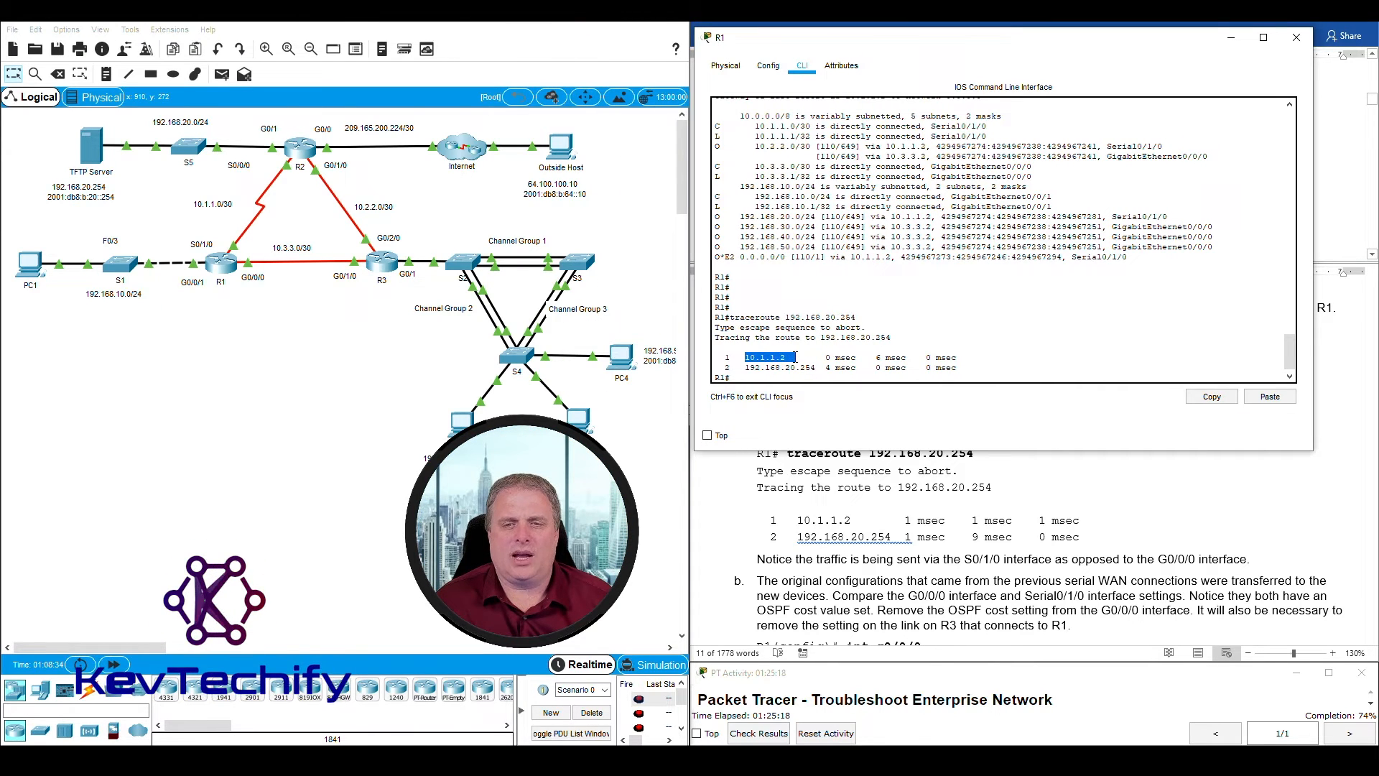
left_click(186, 198)
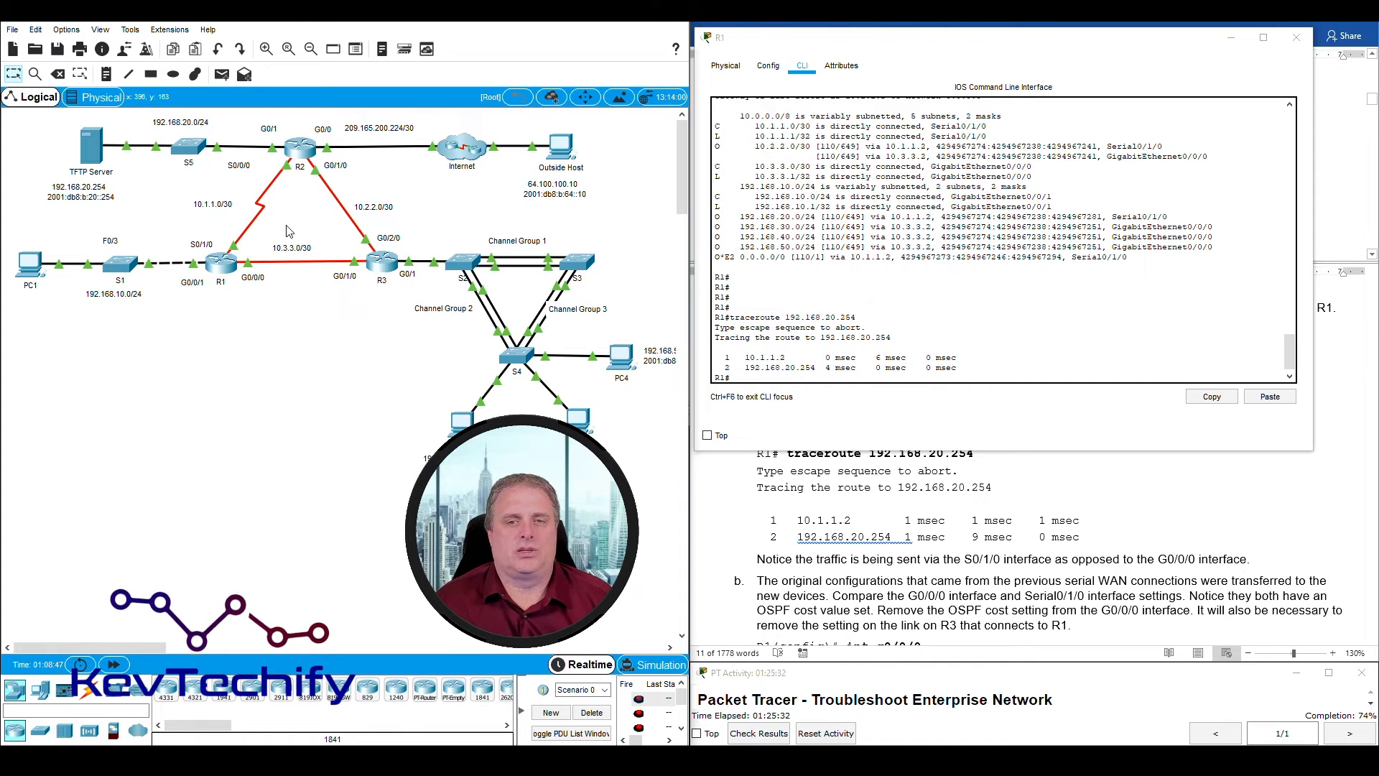
Step: Replace the step a answer placeholder with "Yes. 10.2.2.0/300 network and", checking the 10.2.2.0/30 entry in R1's routing table
left_click_drag(917, 44, 280, 42)
left_click(765, 368)
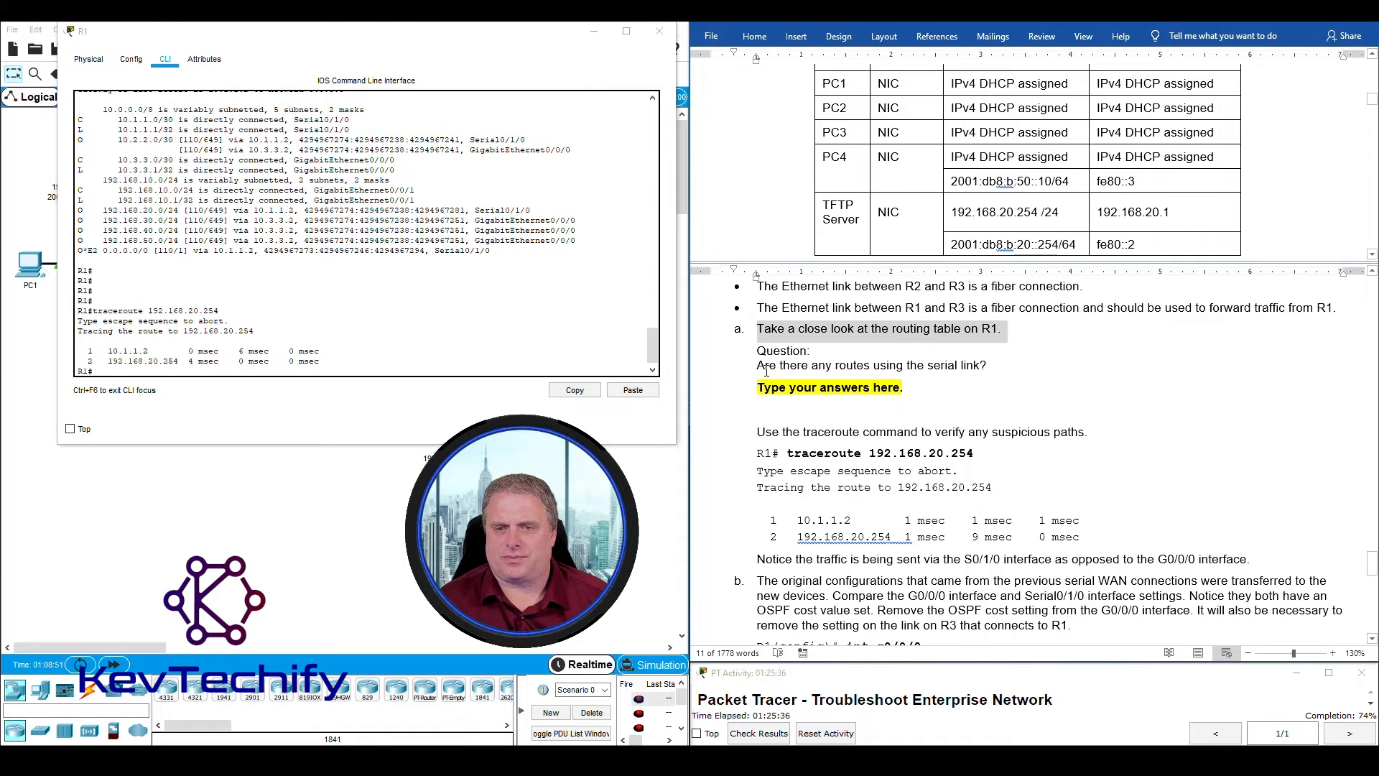
left_click_drag(760, 389, 925, 387)
type("Yes.")
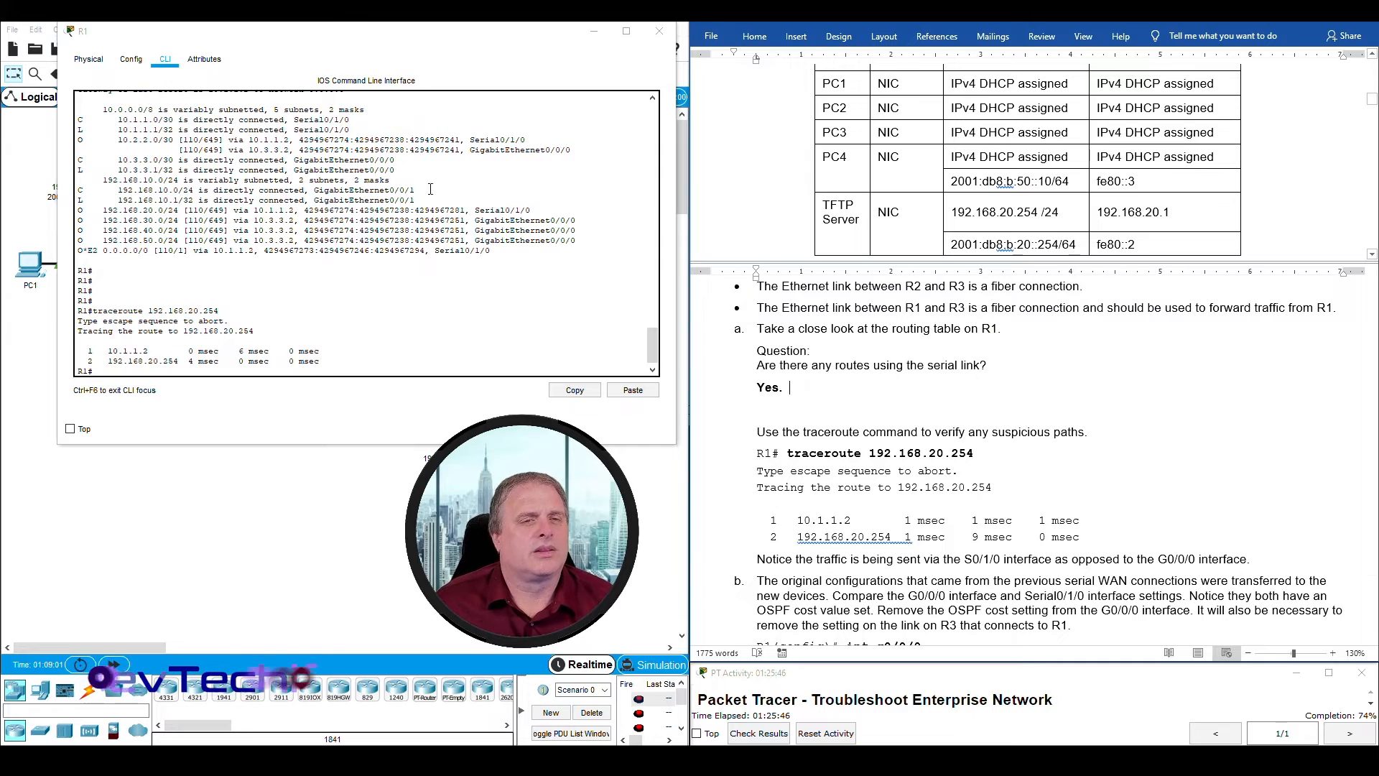
left_click_drag(118, 140, 526, 140)
left_click(836, 385)
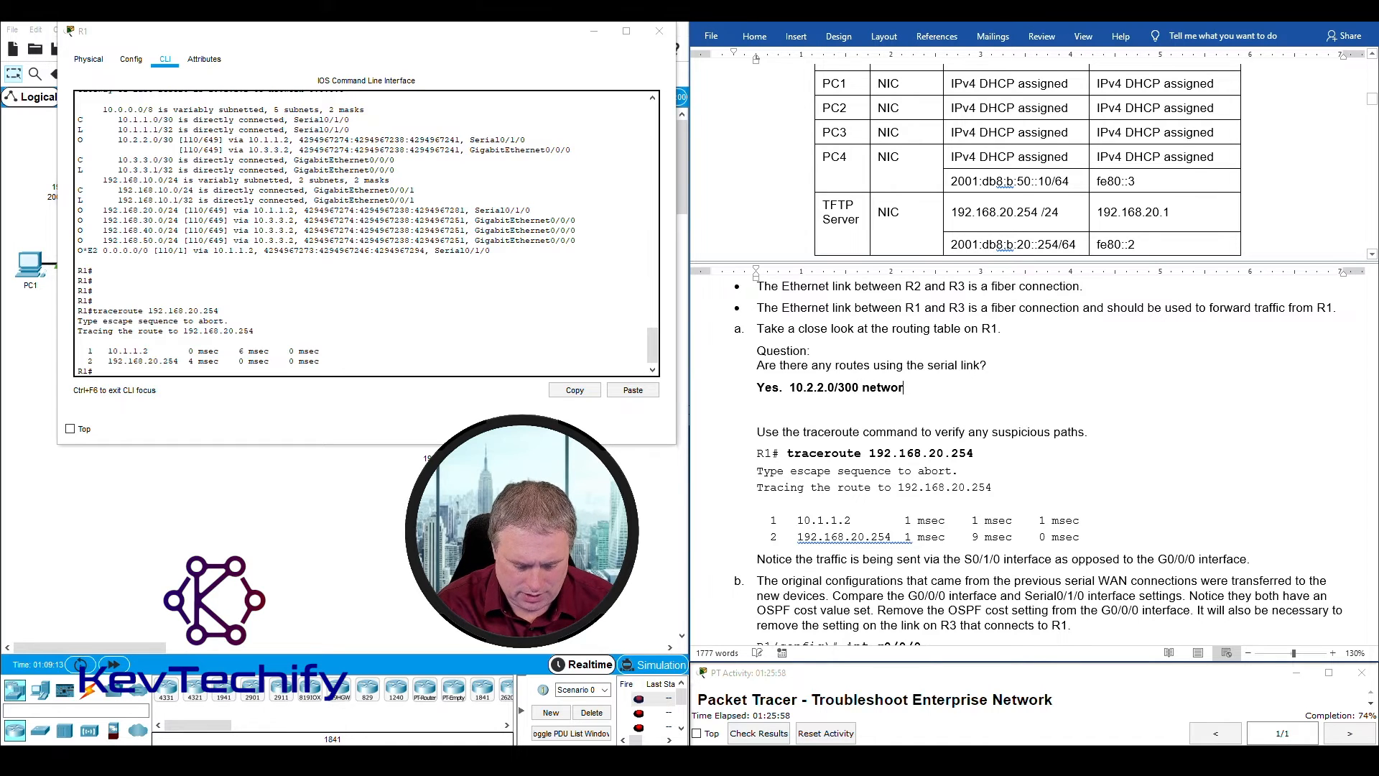
type("and")
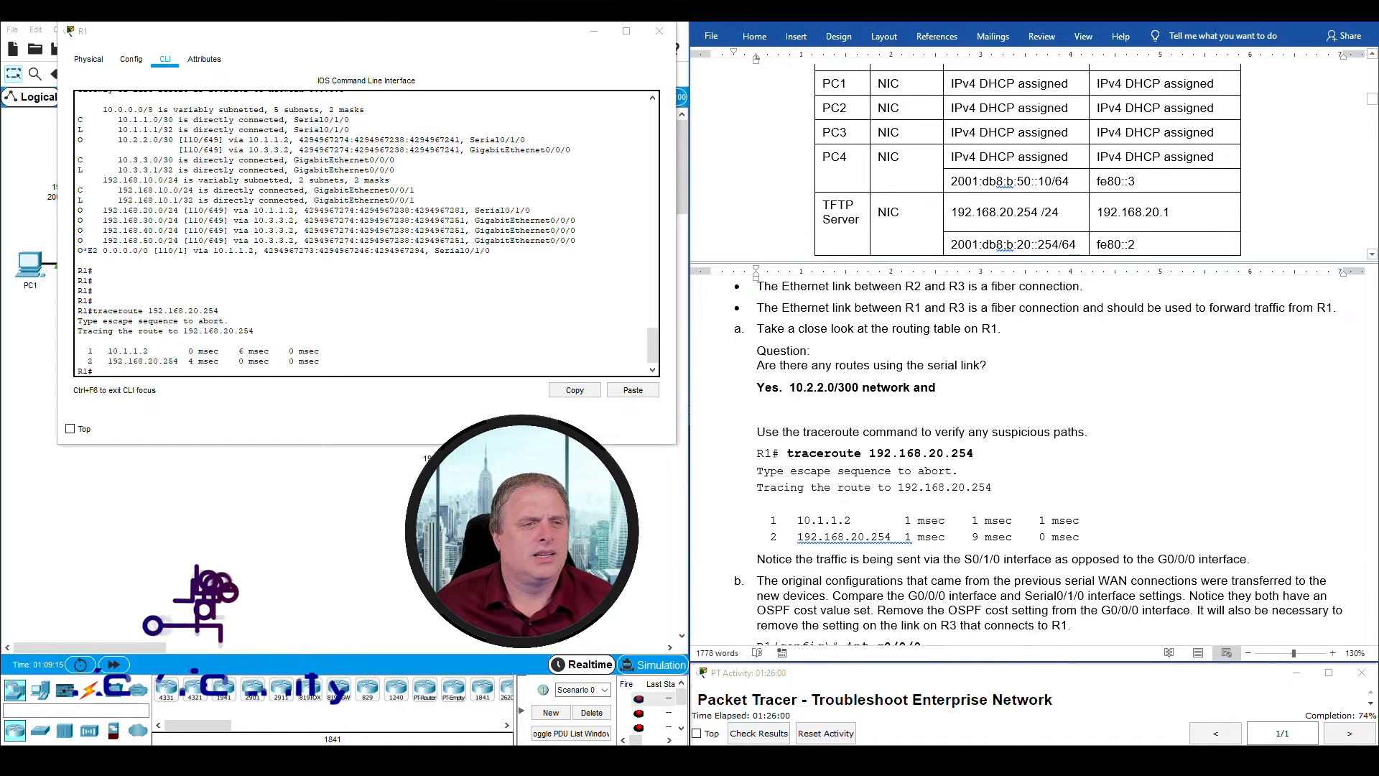
Step: Complete the answer with "192.168.20.0/24 network." after checking that route's entry on R1, correcting the misspelled last word
left_click(534, 280)
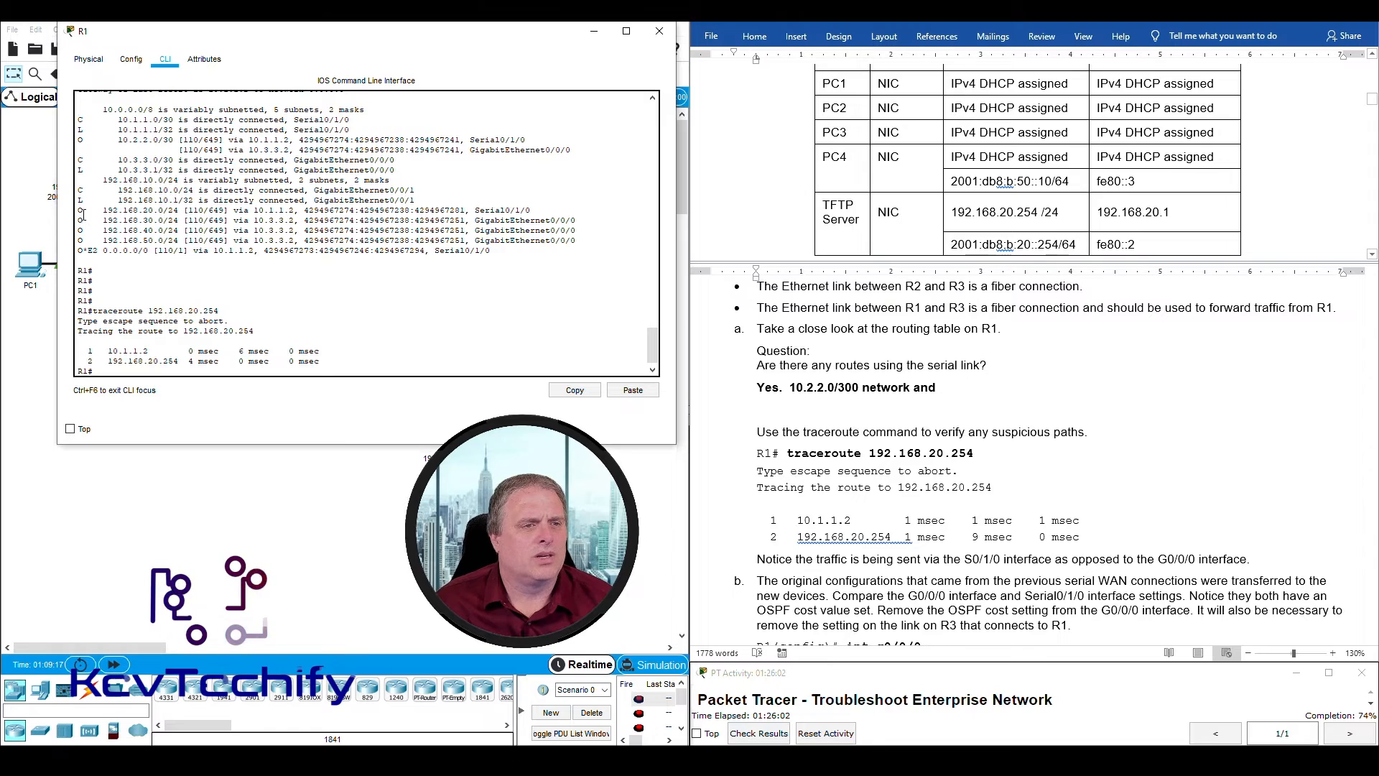
left_click_drag(79, 210, 551, 208)
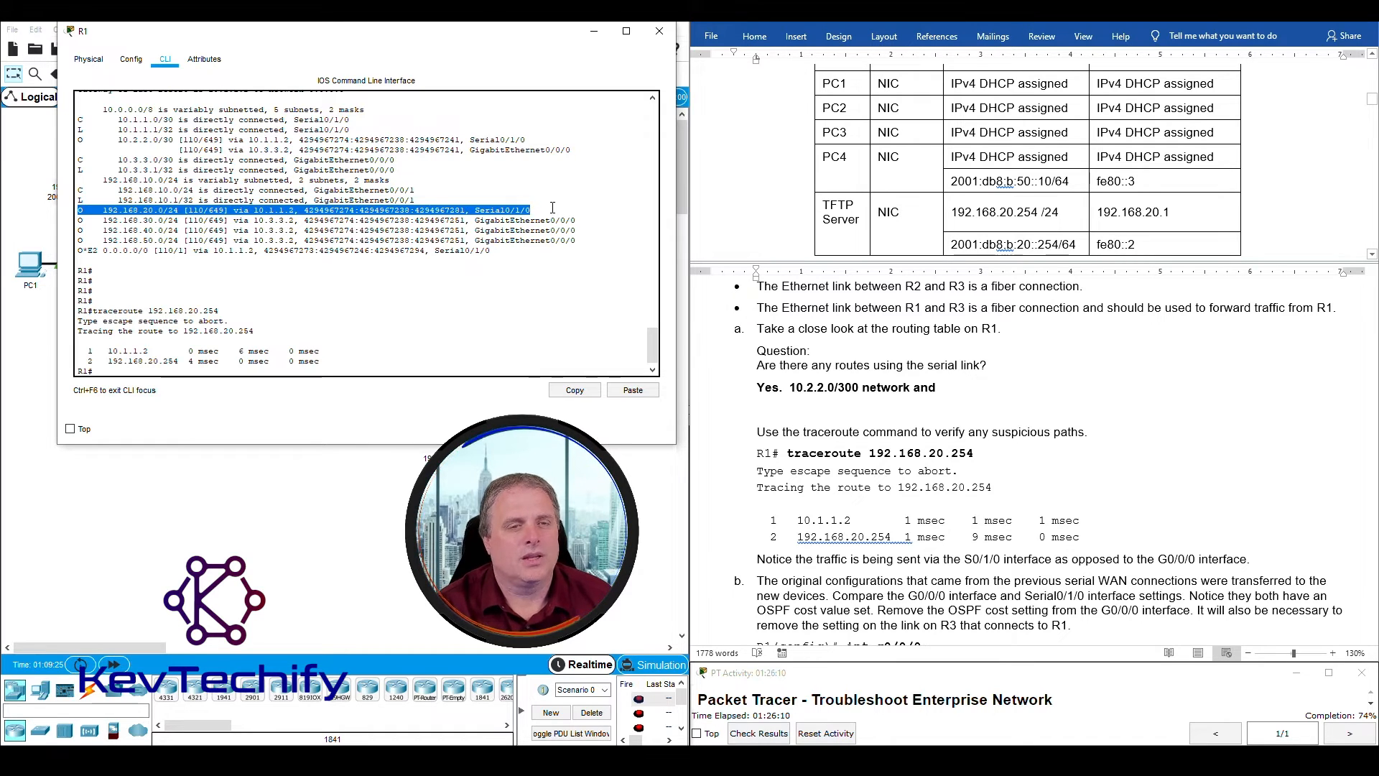
left_click(976, 386)
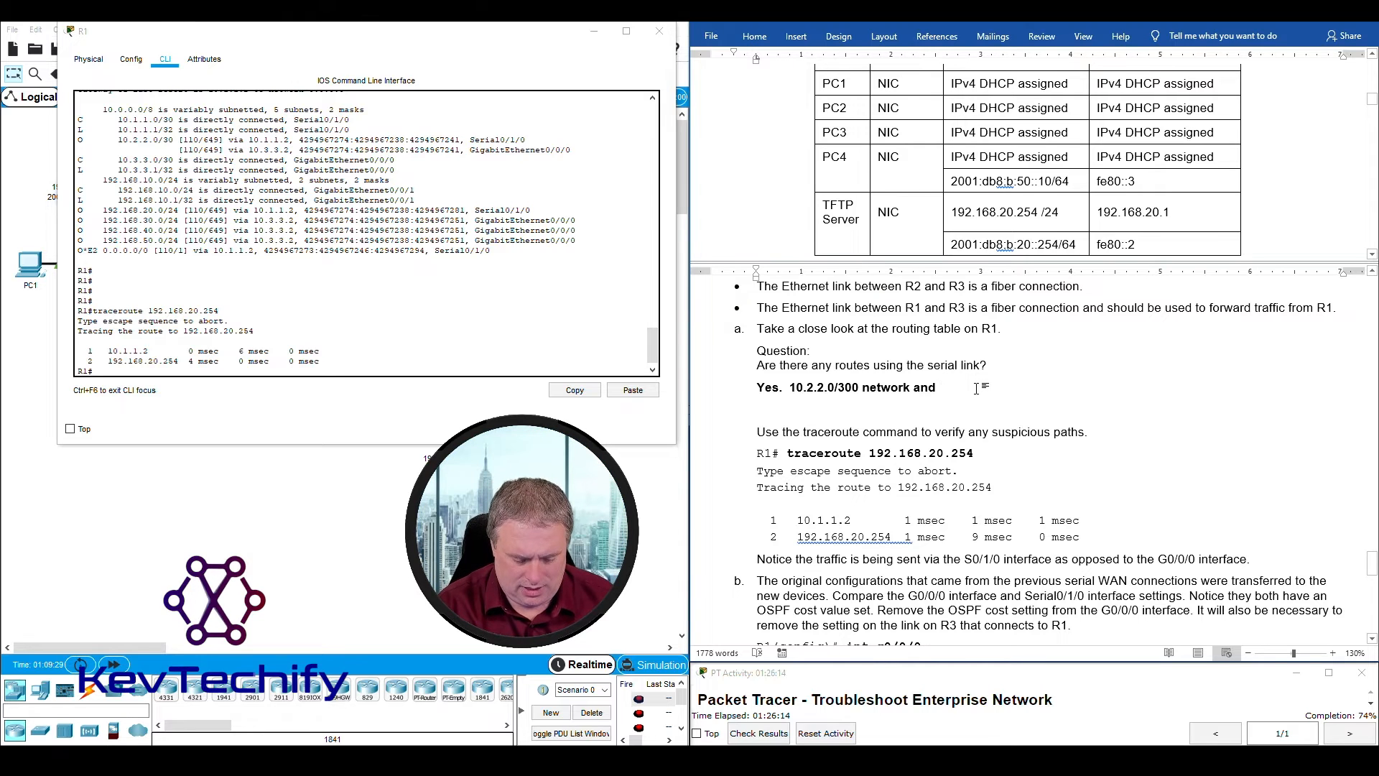
type("192")
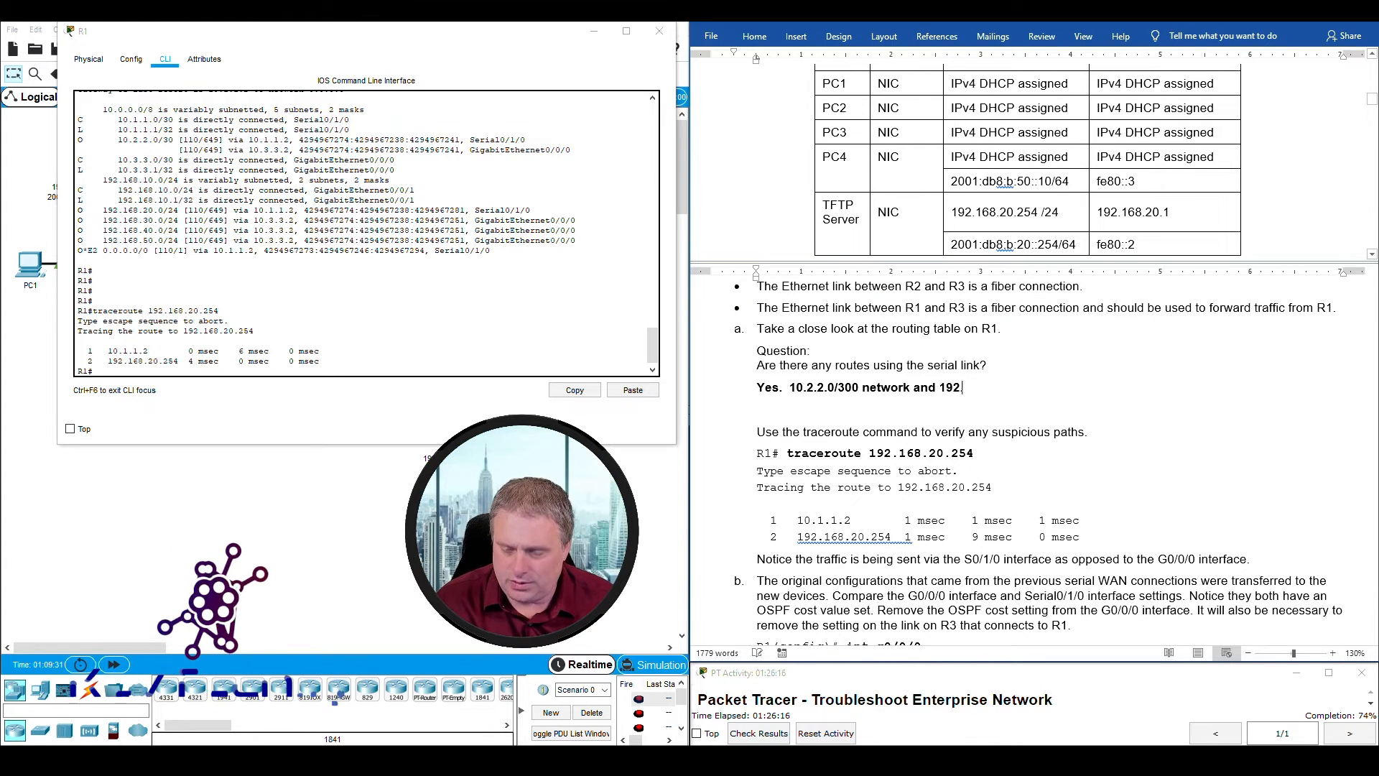
type(".168.20.0/24 netowrk.")
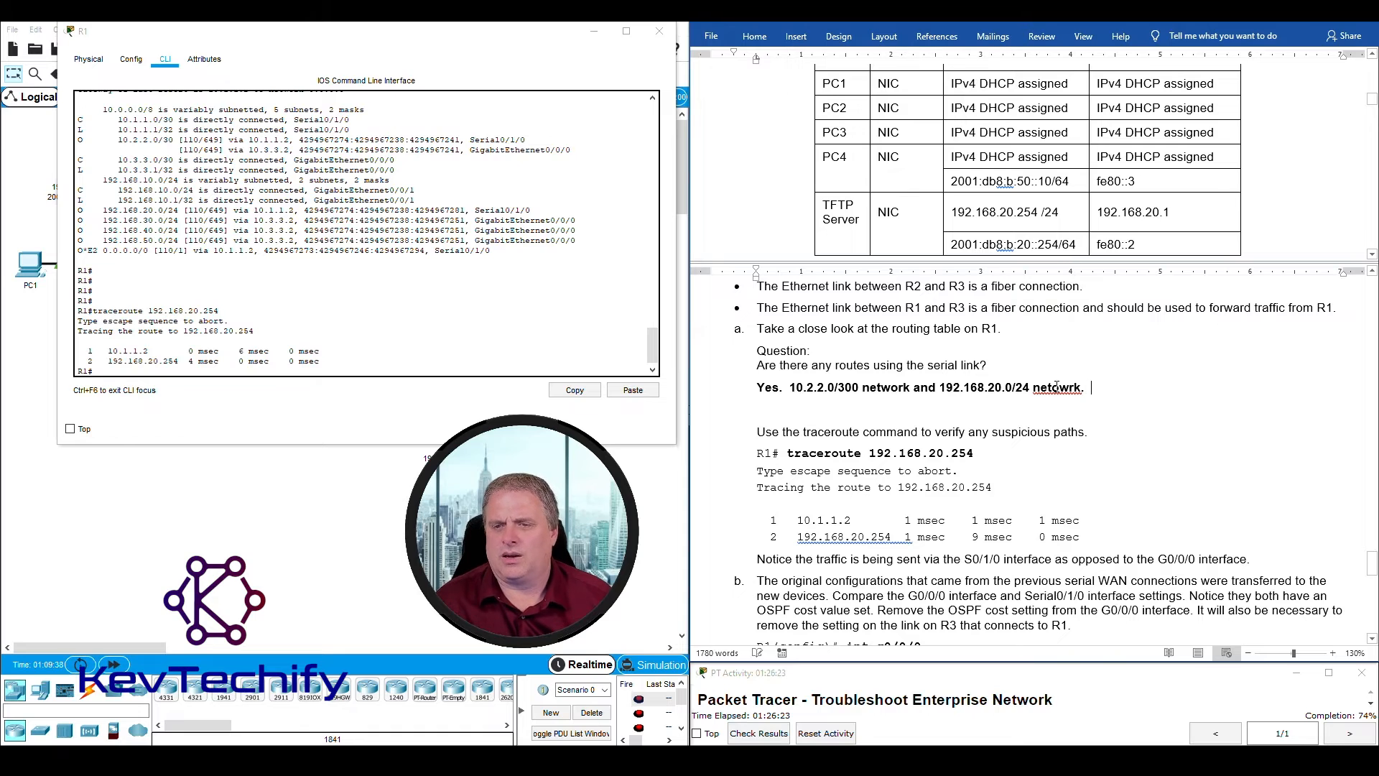
right_click(1057, 387)
left_click(1059, 402)
scroll(1069, 415, "down", 3)
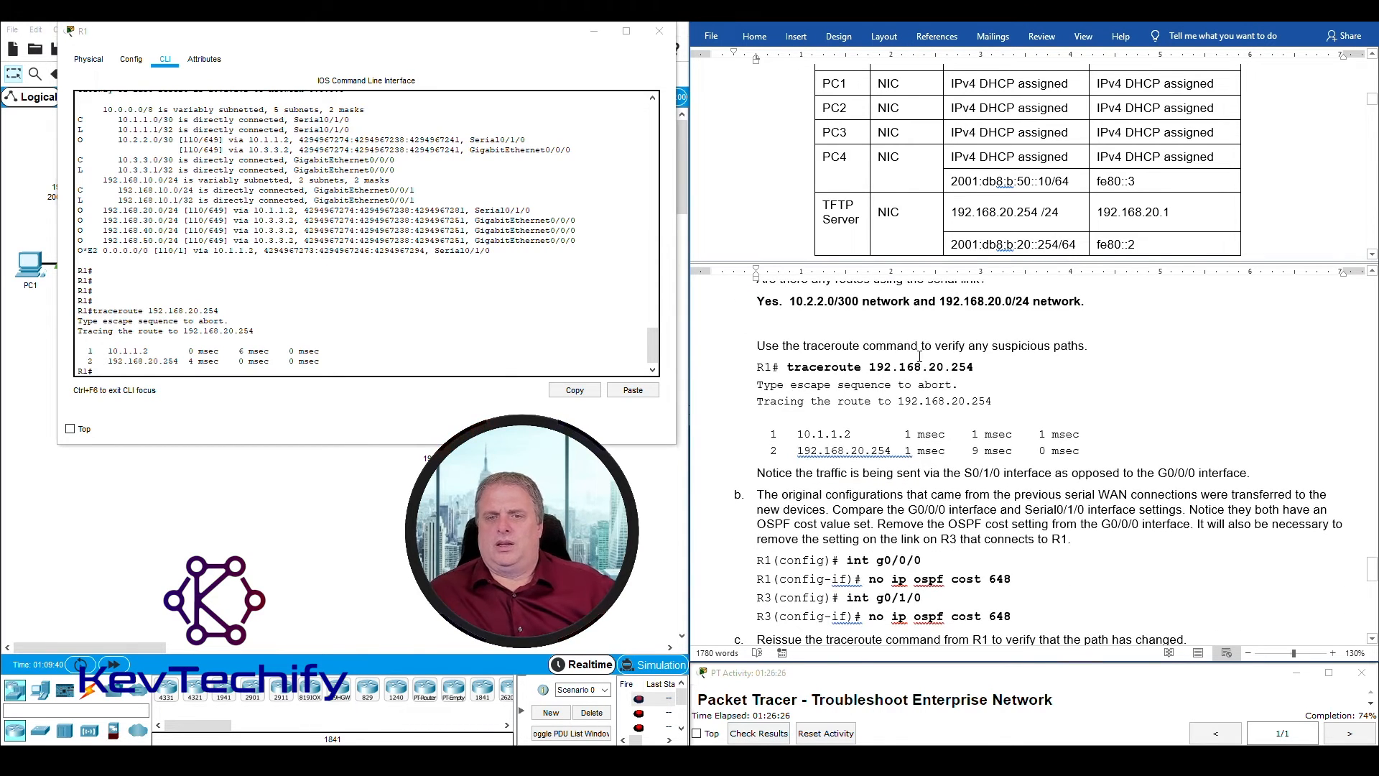
Step: Read the note on S0/1/0 traffic and the step b instructions about the original serial WAN configurations
scroll(806, 348, "down", 5)
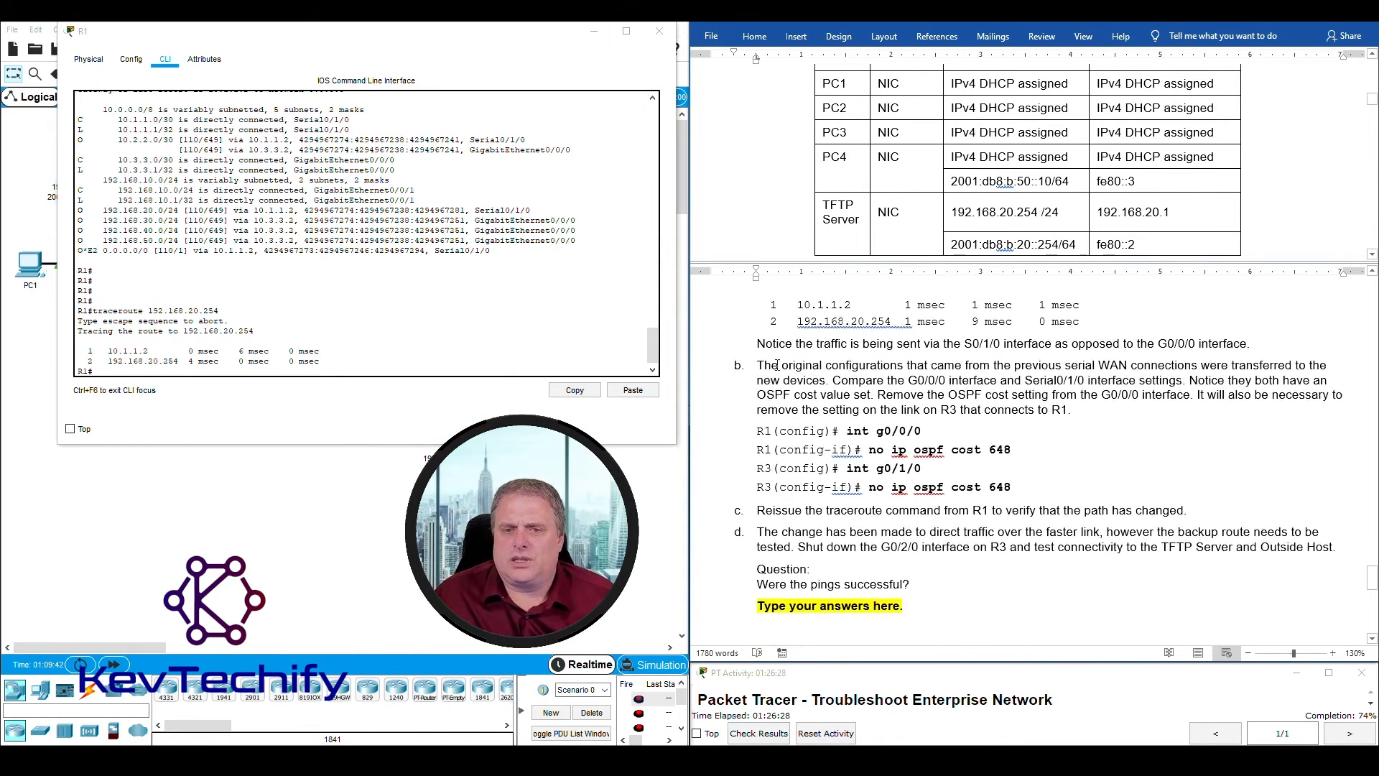
left_click_drag(757, 343, 1000, 343)
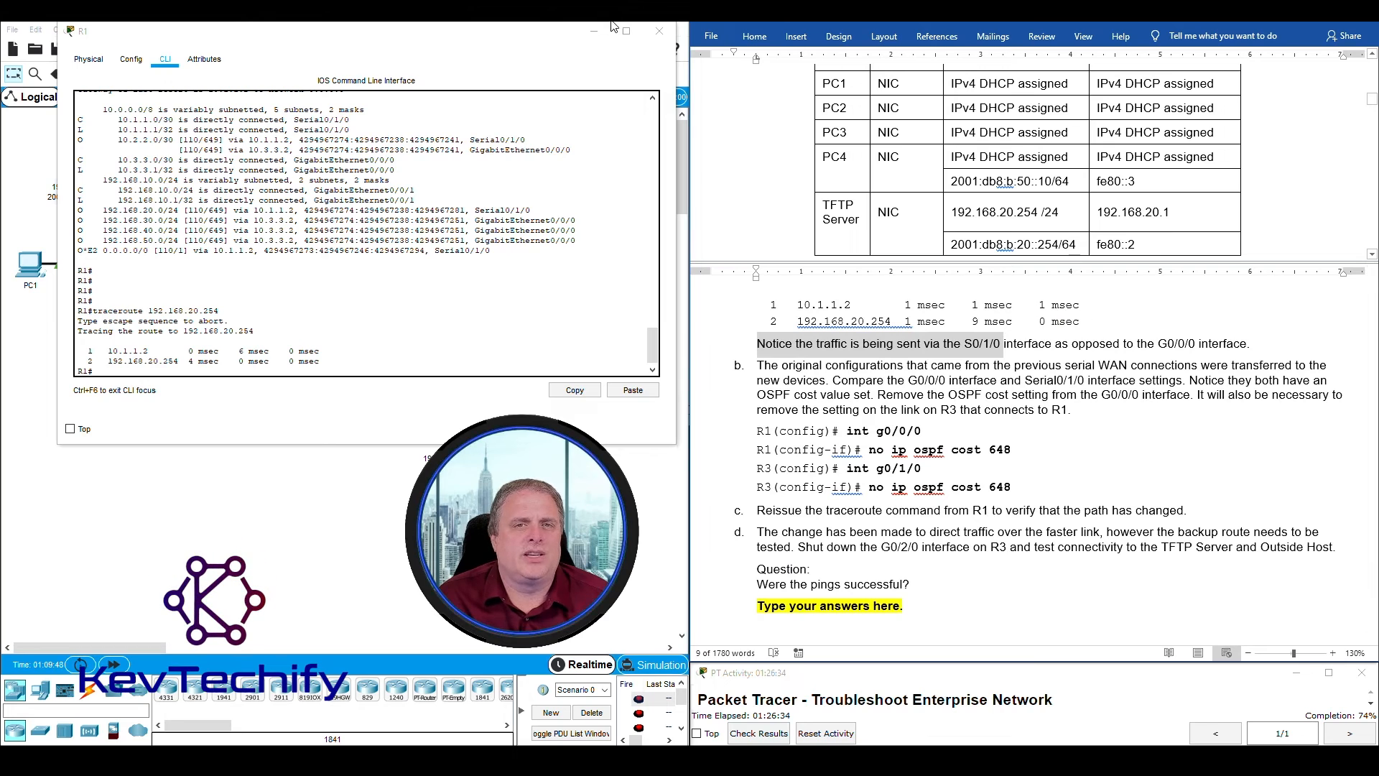
left_click(596, 36)
left_click_drag(758, 365, 907, 369)
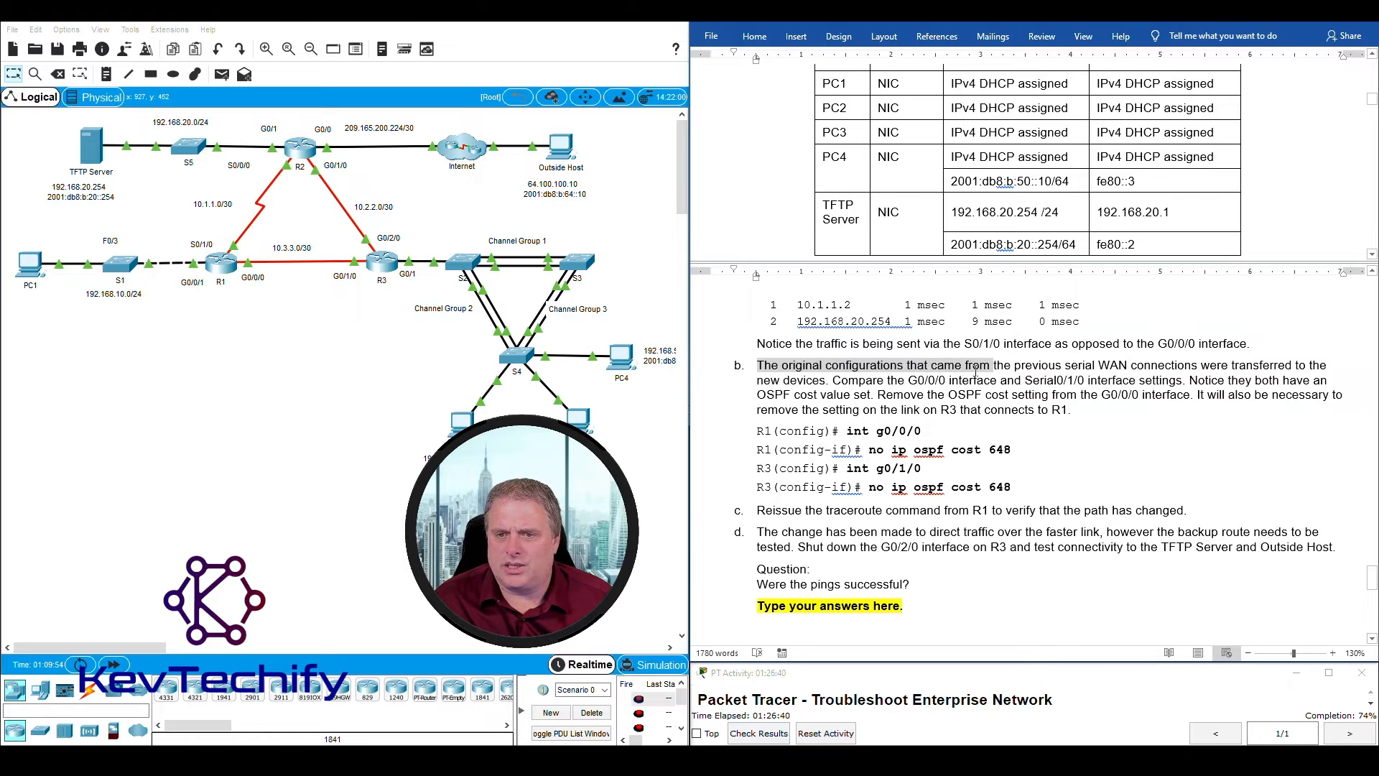
left_click_drag(987, 370, 1173, 379)
Step: Display R1's running configuration with sho run, paging through to the interface sections
left_click(221, 264)
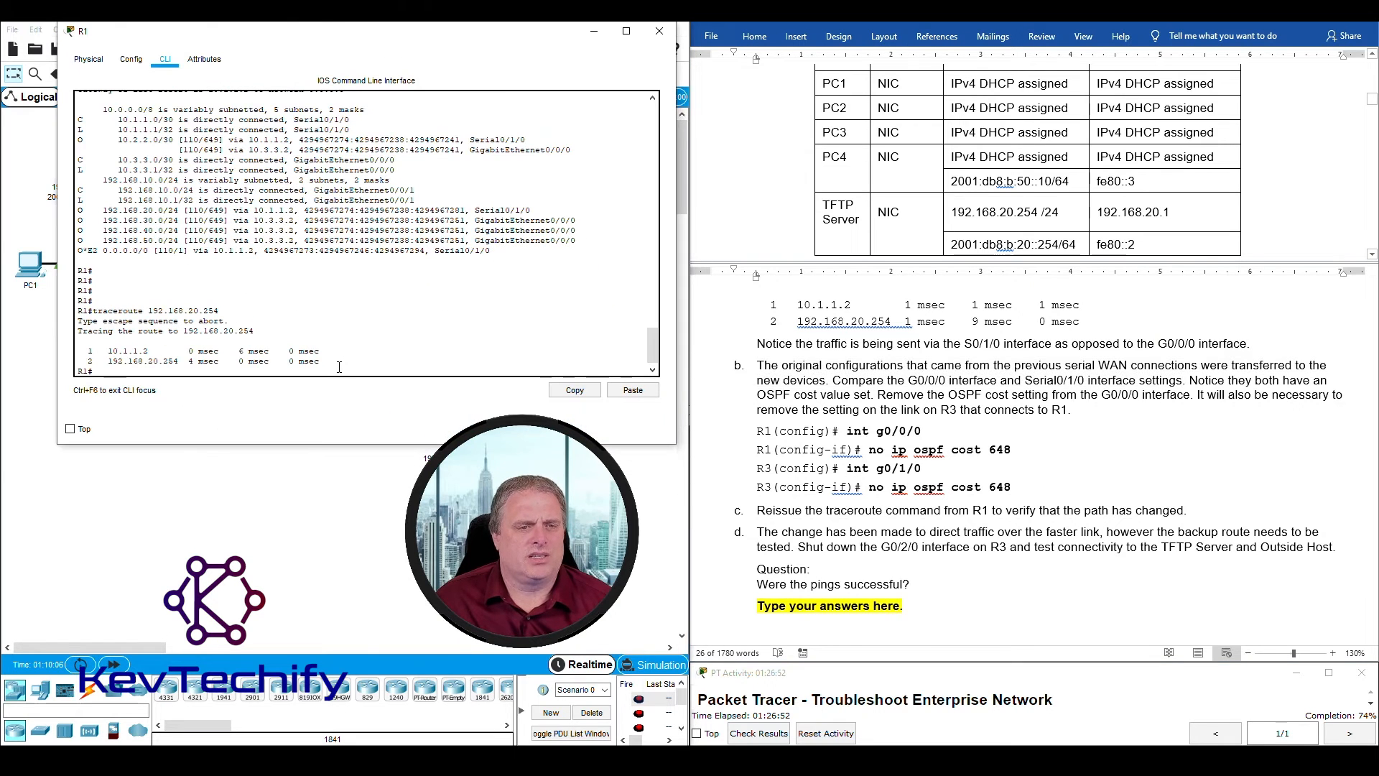
key("Return")
key("Return")
key("Return")
key("Return")
key("Return")
key("Return")
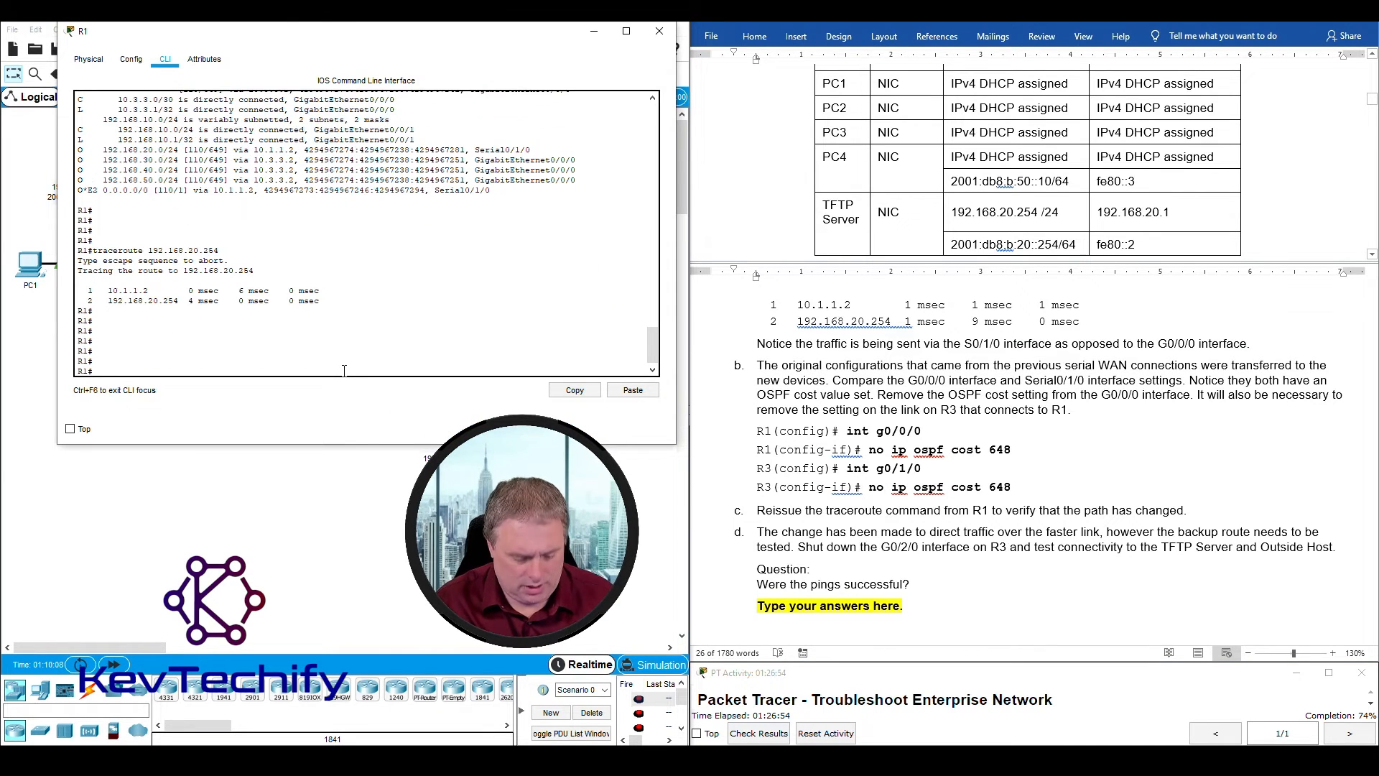
key("Return")
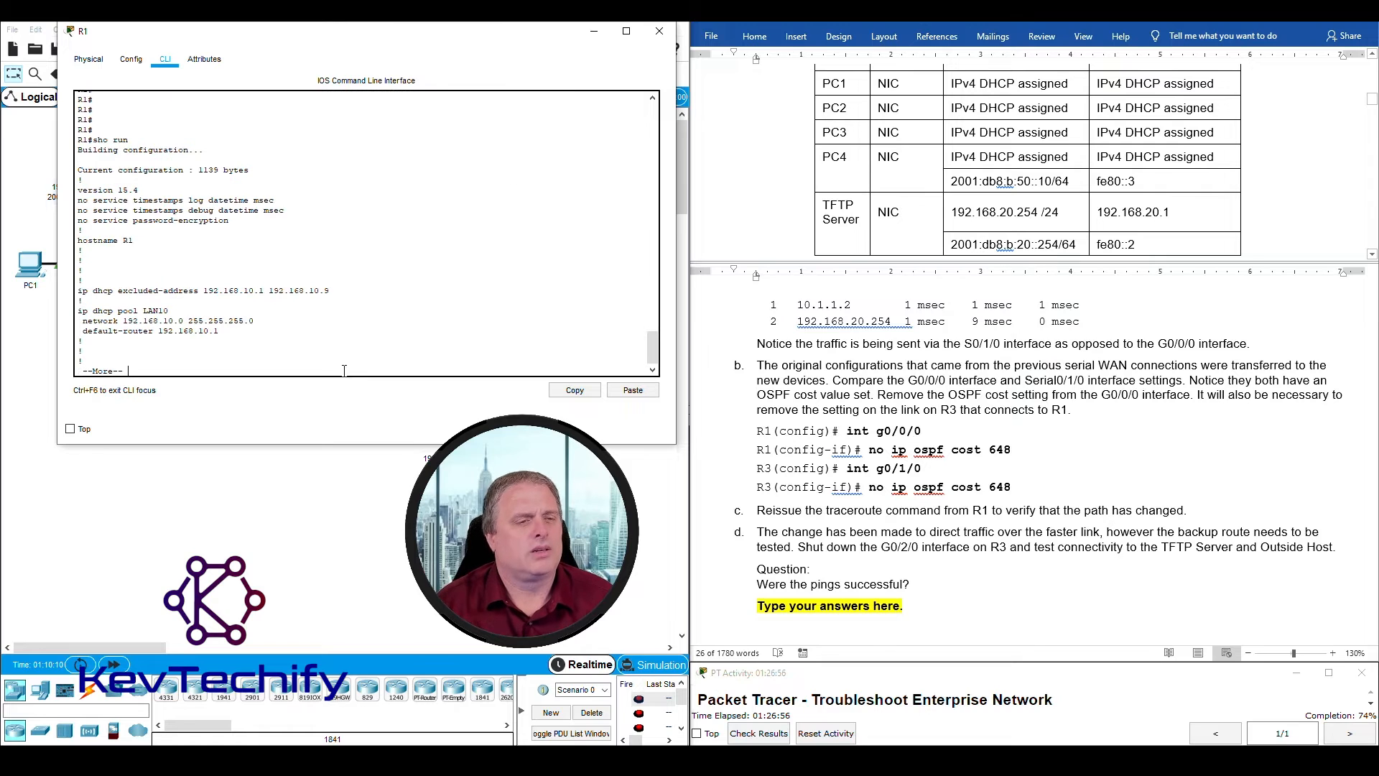
key("space")
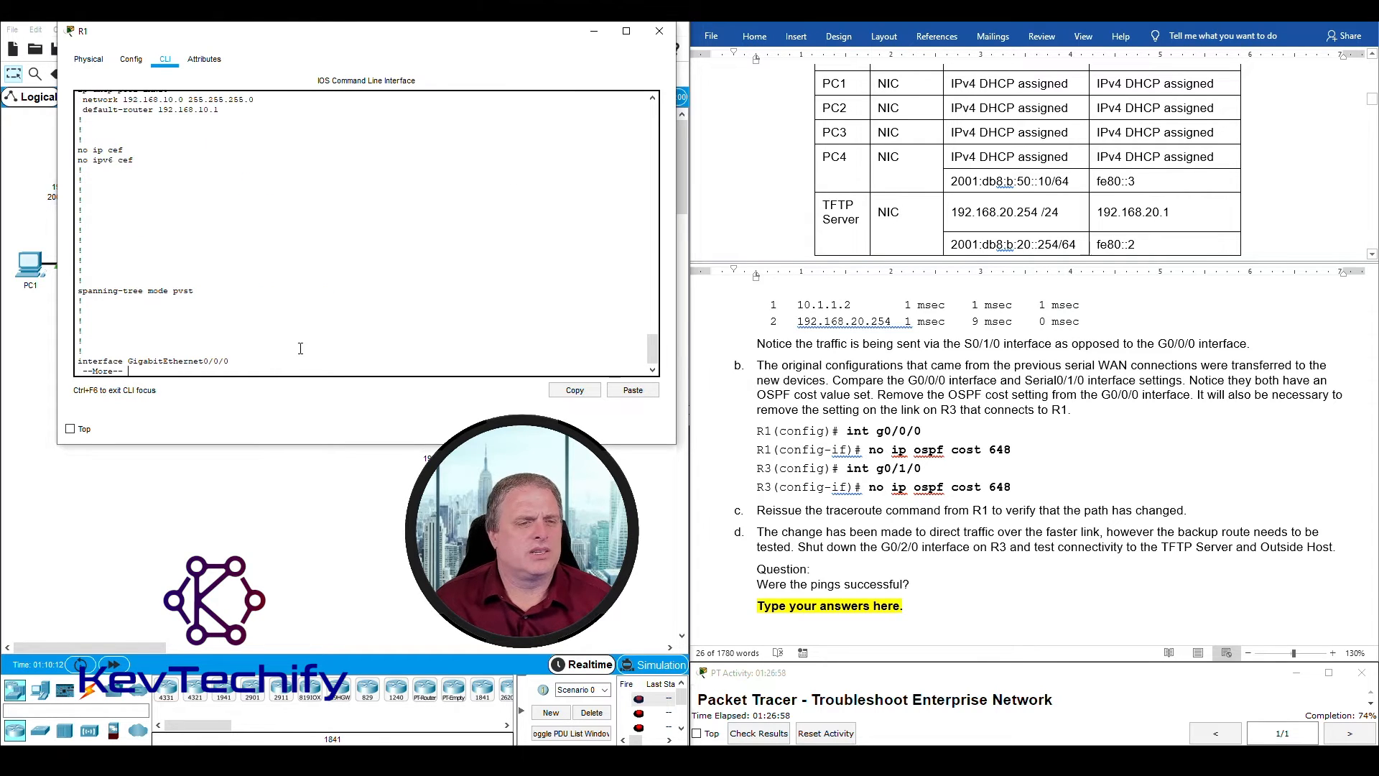
key("space")
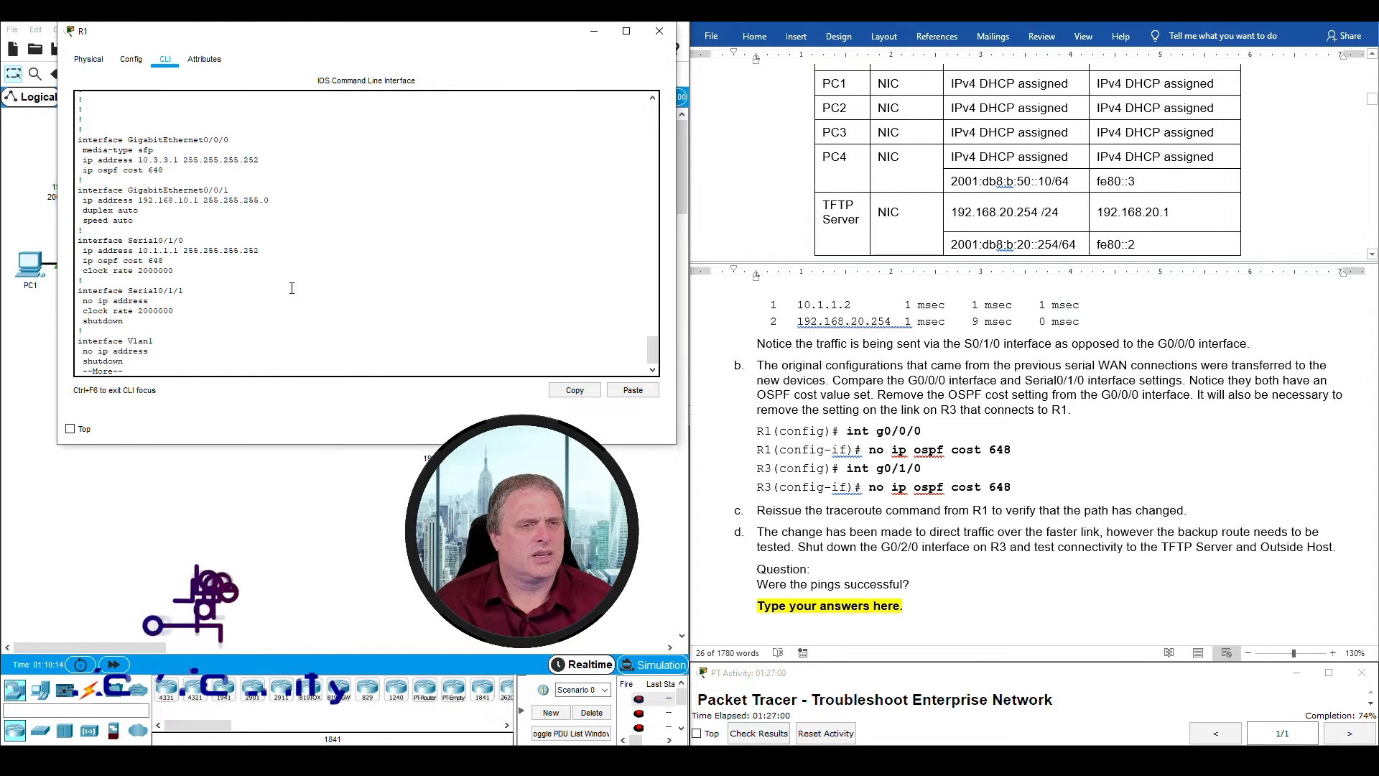
Step: Compare the OSPF cost settings of R1's GigabitEthernet0/0/0 and Serial0/1/0 interfaces against the step b instructions
left_click_drag(77, 139, 248, 149)
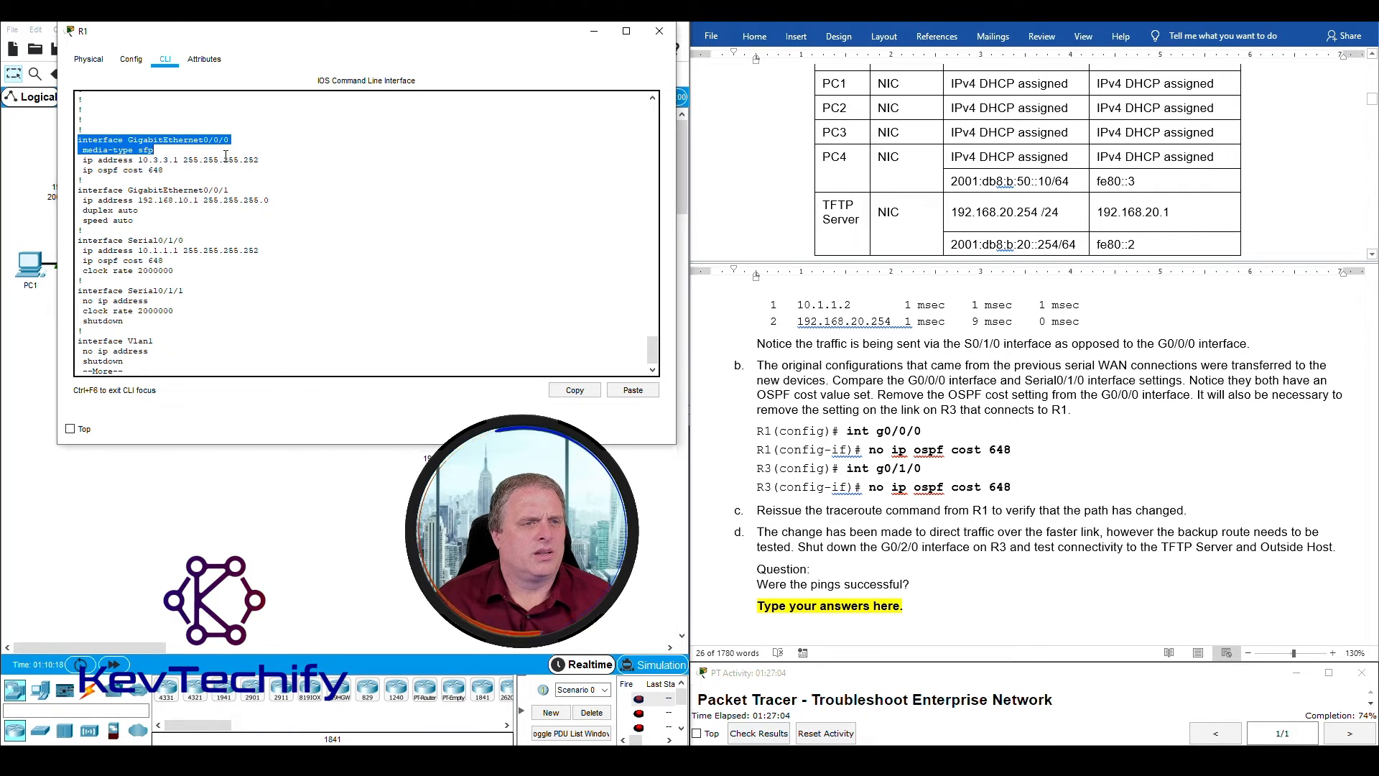
left_click_drag(131, 149, 179, 170)
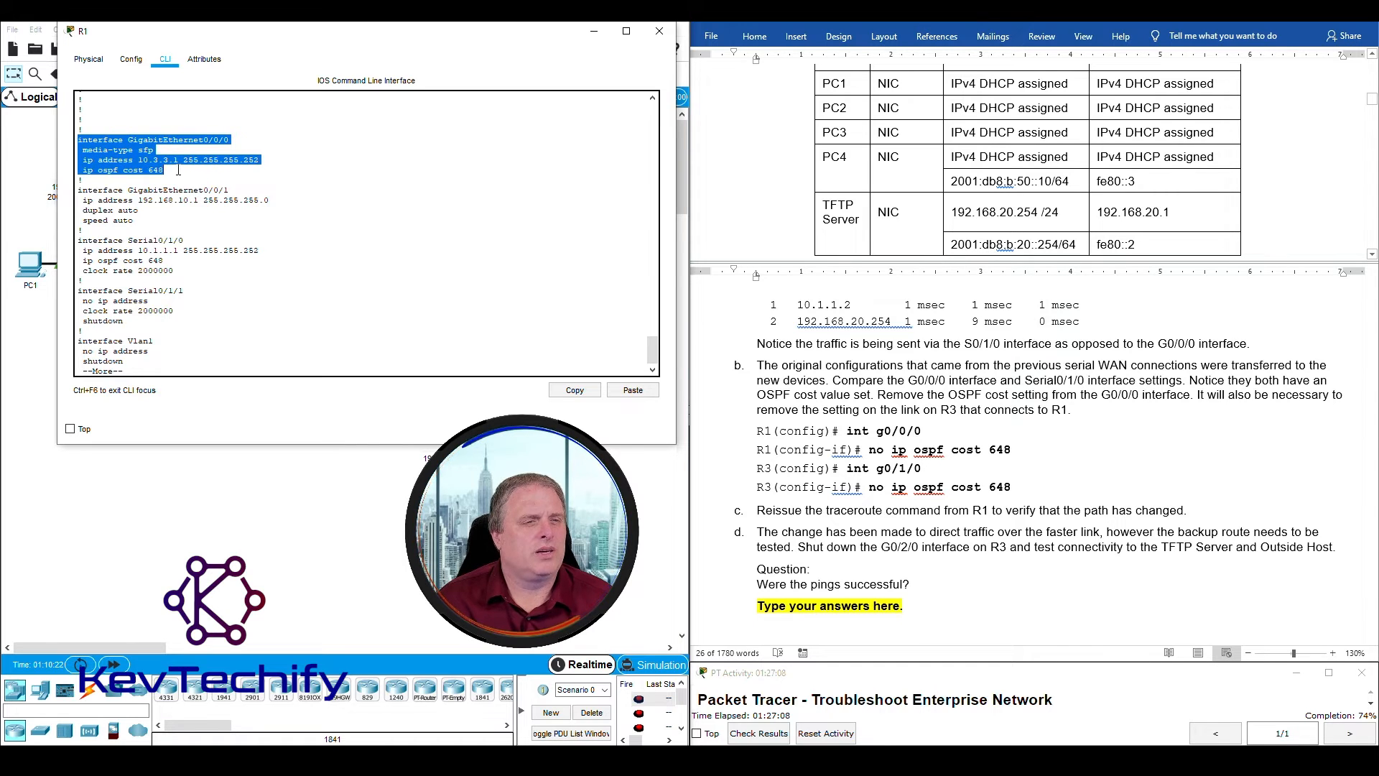
left_click(99, 169)
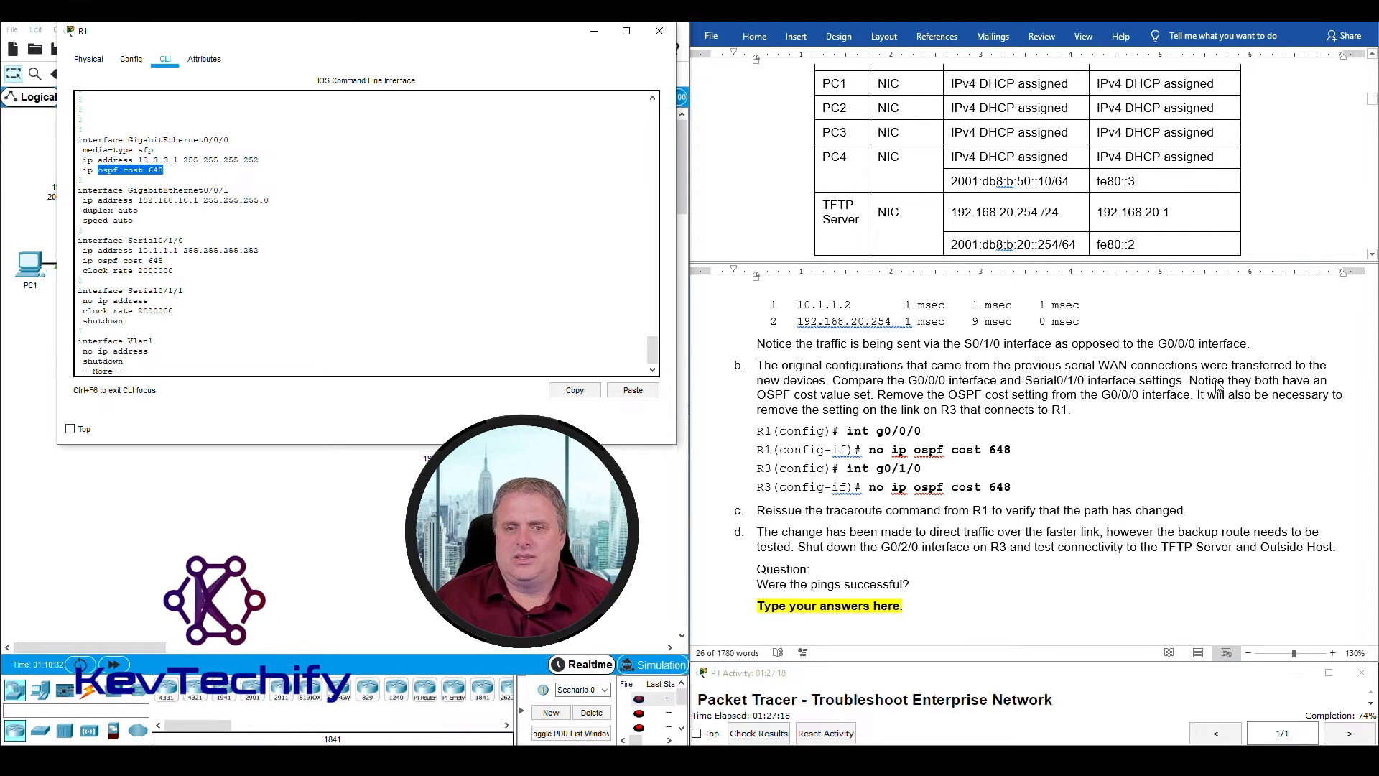
left_click_drag(757, 365, 1212, 381)
left_click(143, 250)
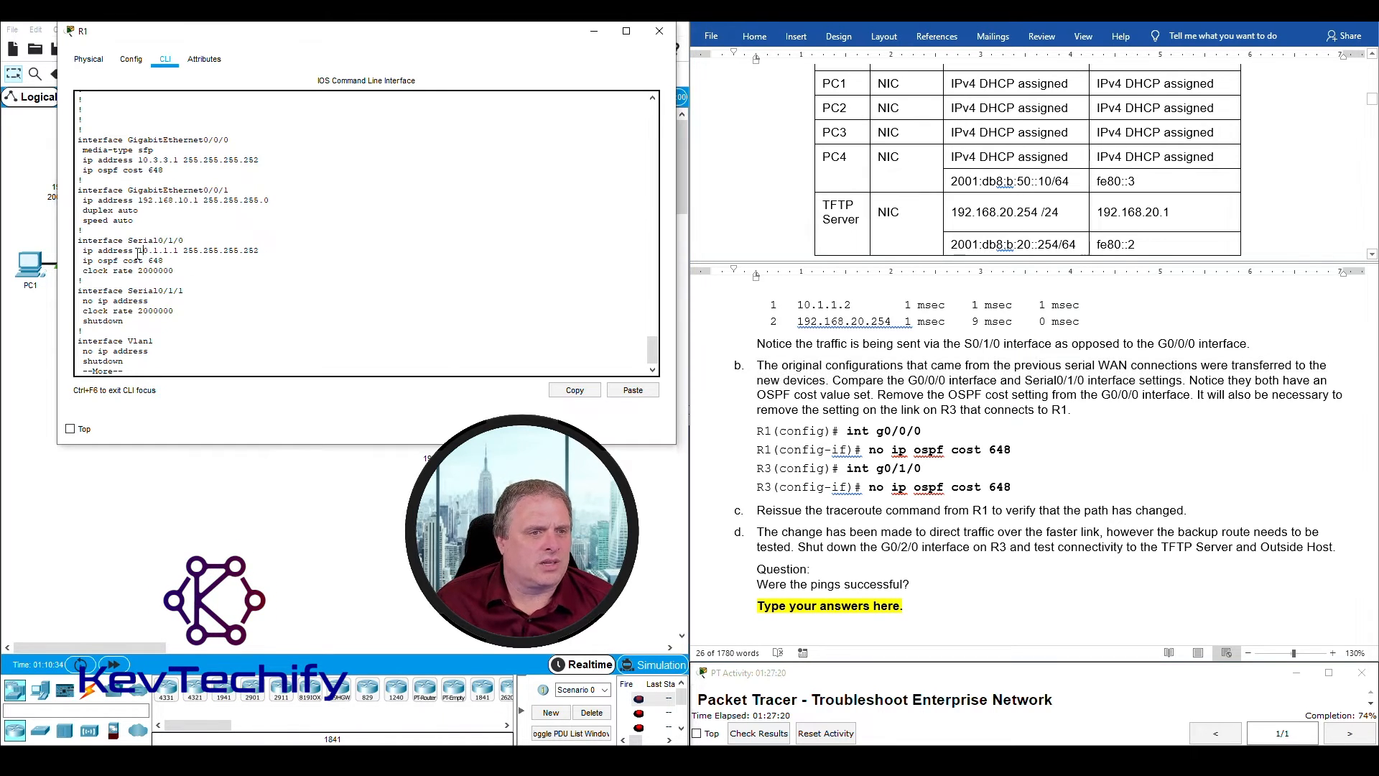
left_click_drag(122, 242, 179, 262)
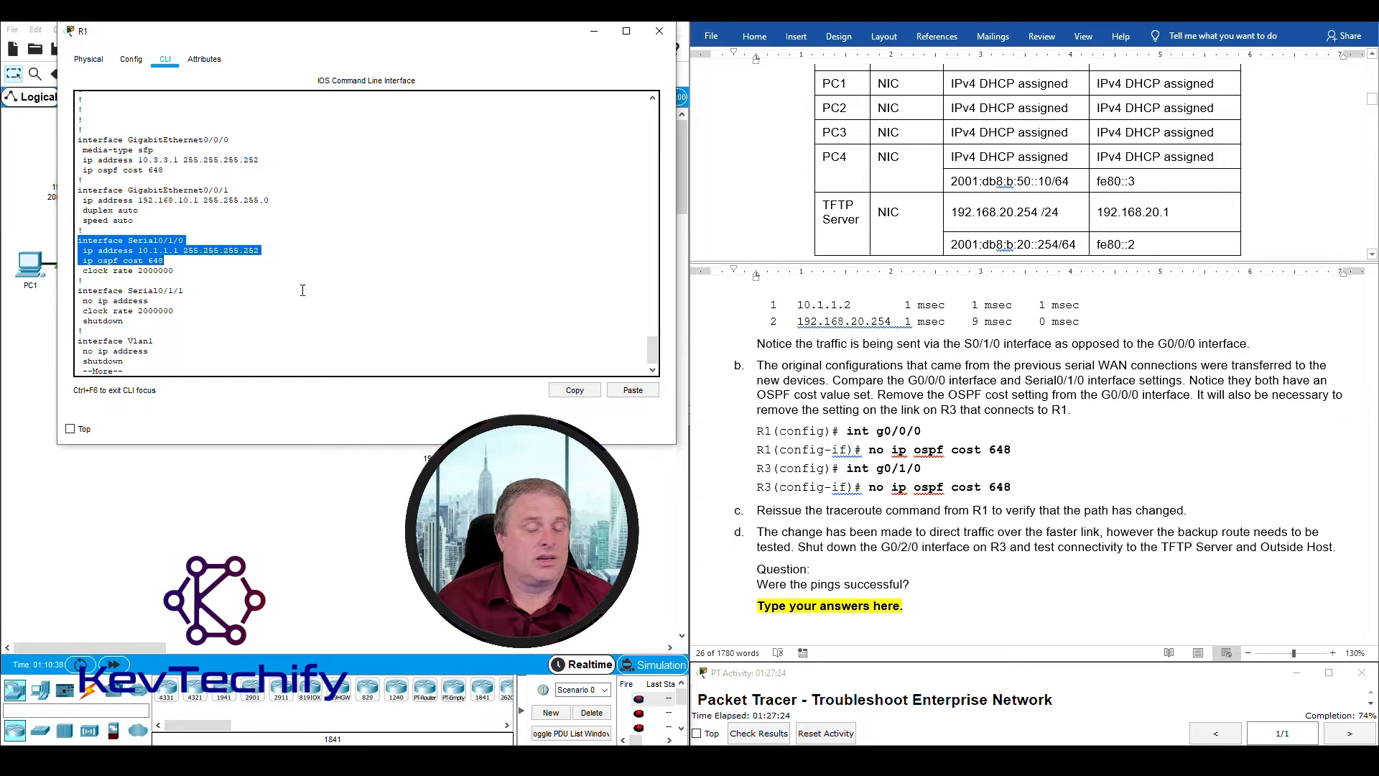
left_click(1034, 393)
left_click_drag(1212, 382, 1181, 391)
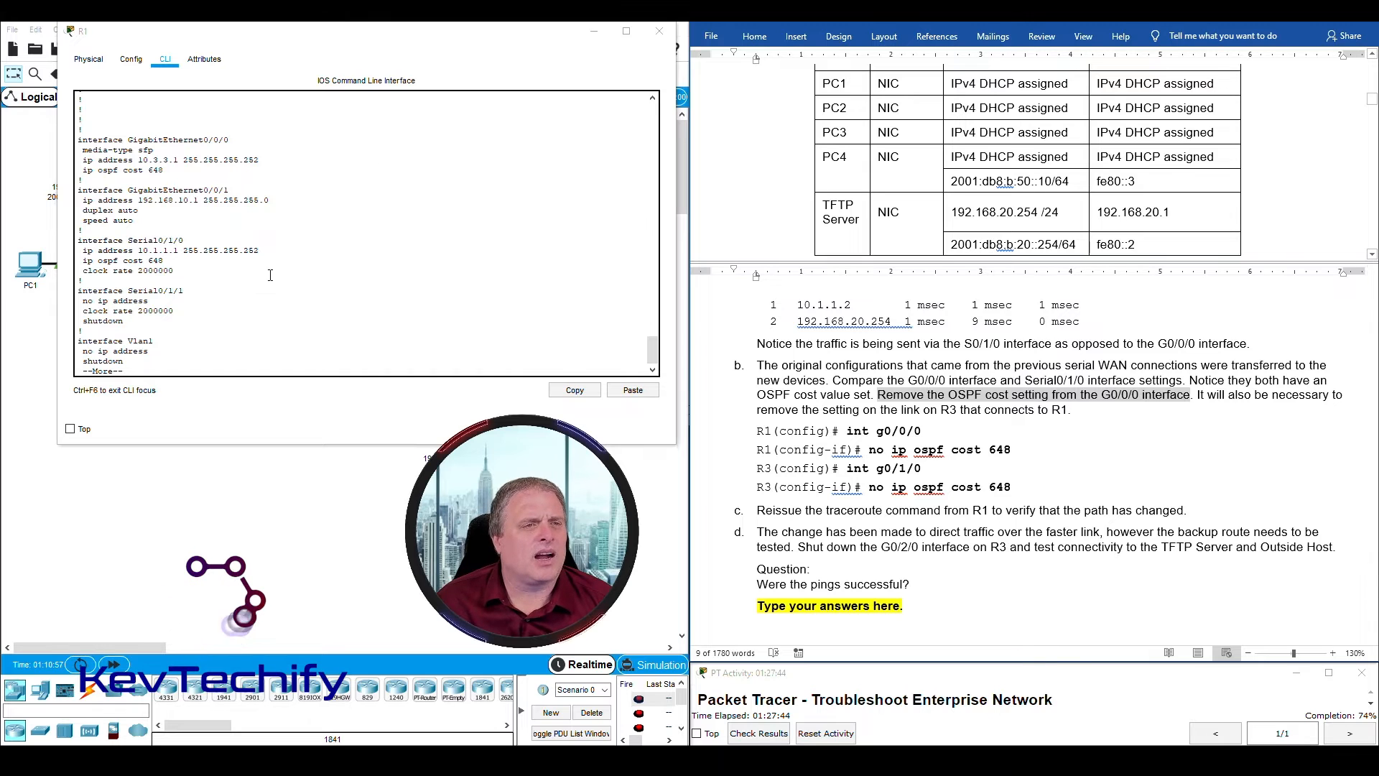
Step: Remove OSPF cost 648 from R1's g0/0/0 interface with no ip ospf cost 648, and exit interface configuration
left_click(223, 370)
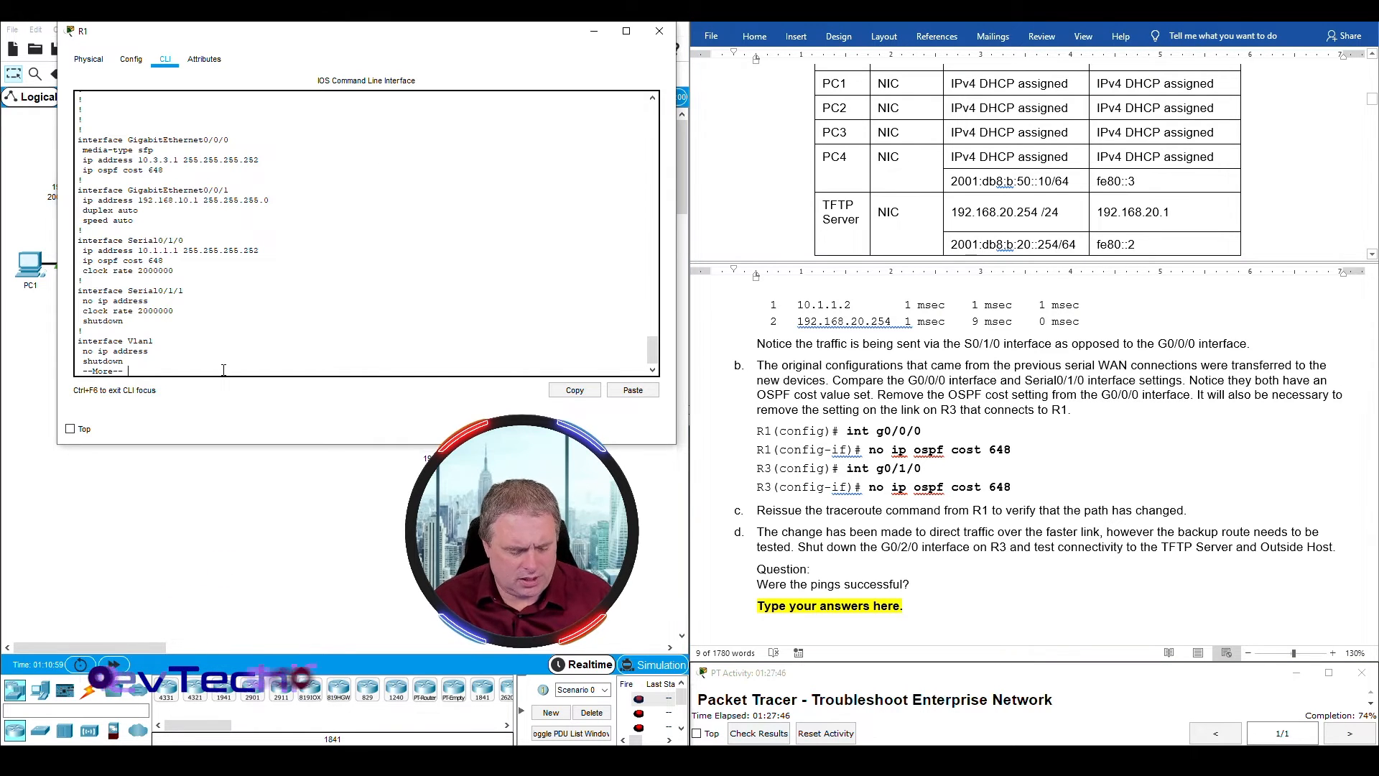
key("ctrl+c")
key("Return")
key("Return")
key("Return")
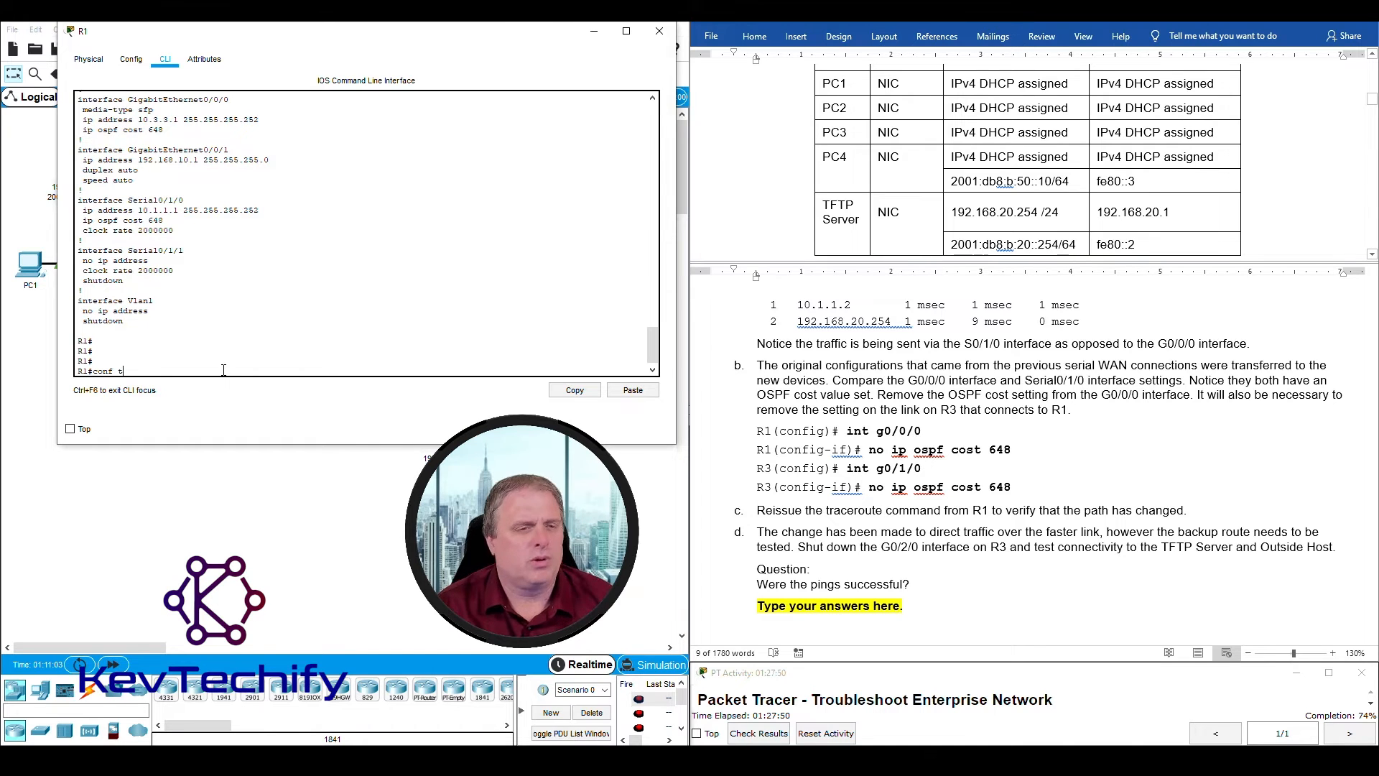
type("conf t")
key("Return")
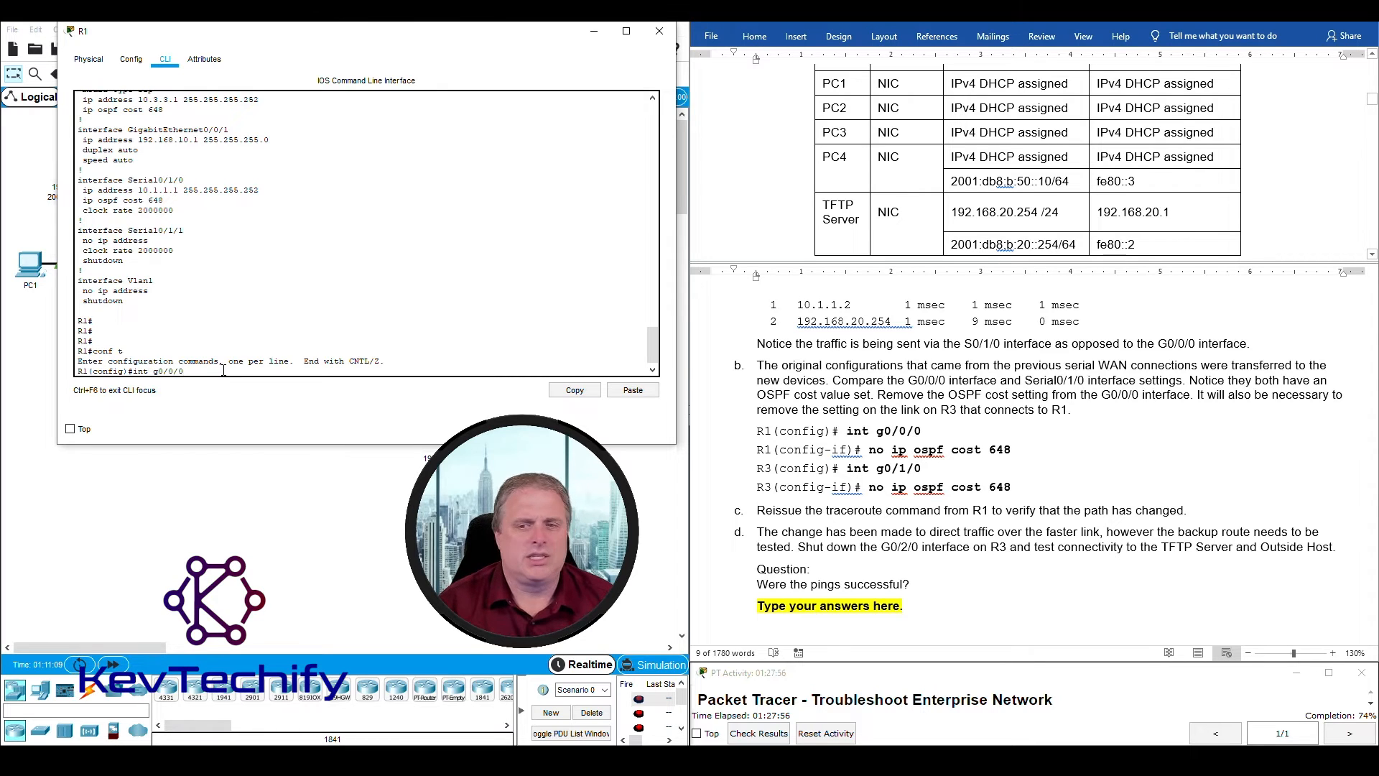
key("Return")
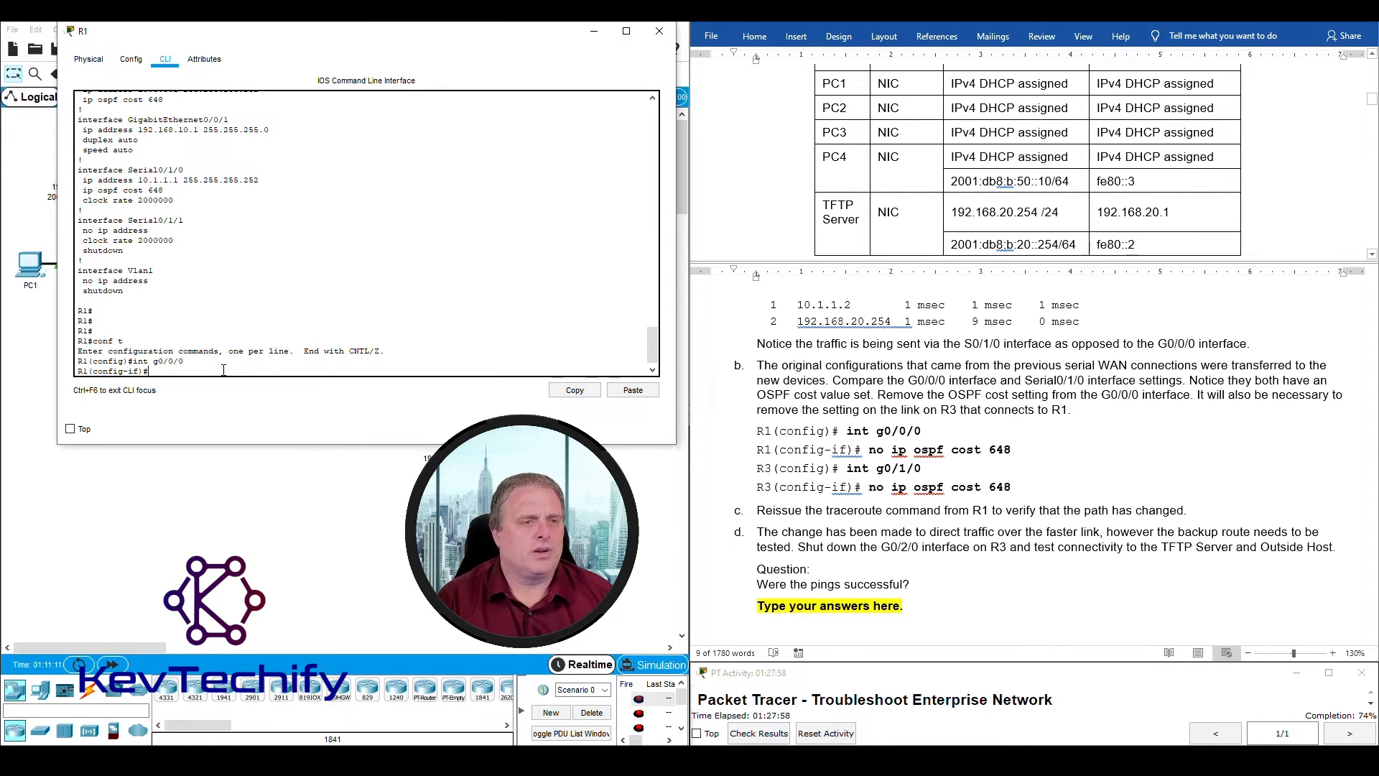
type("no ip")
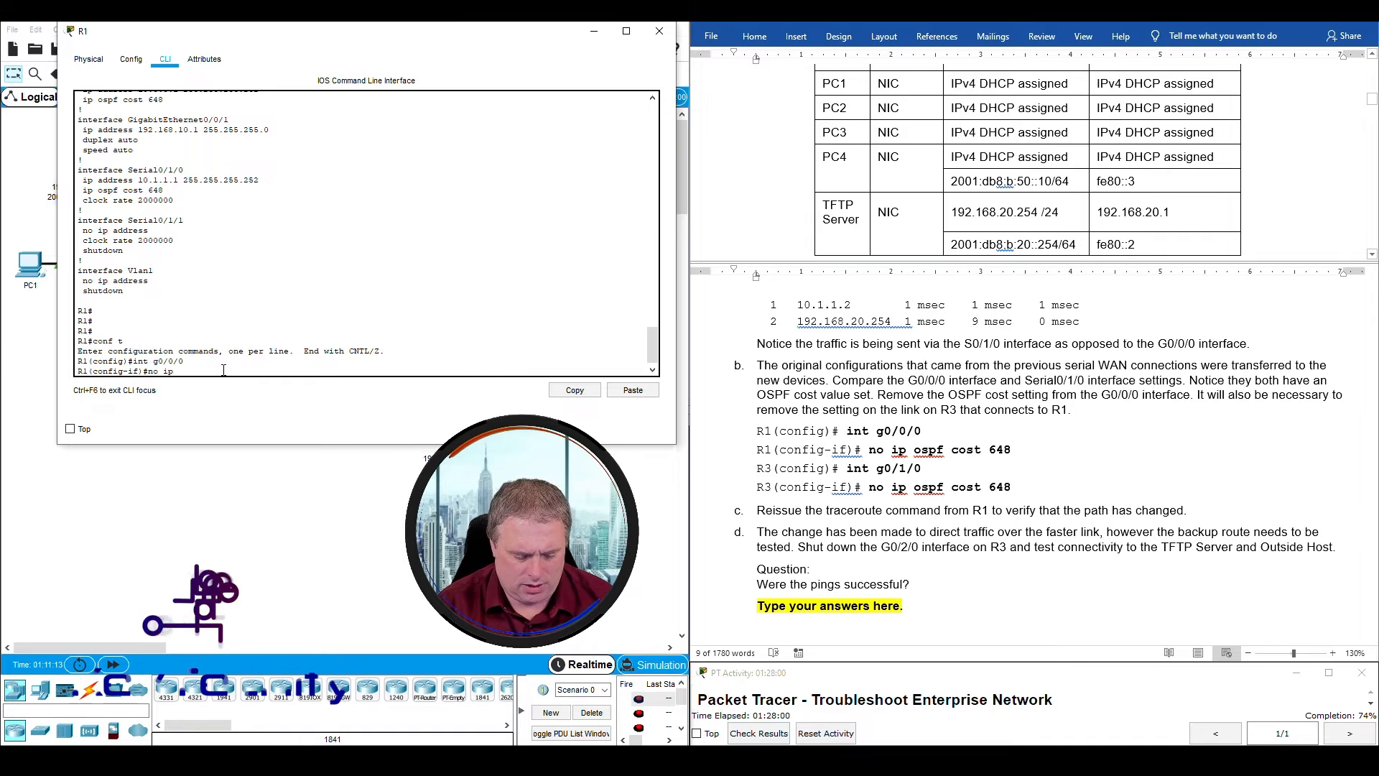
type(" ospf")
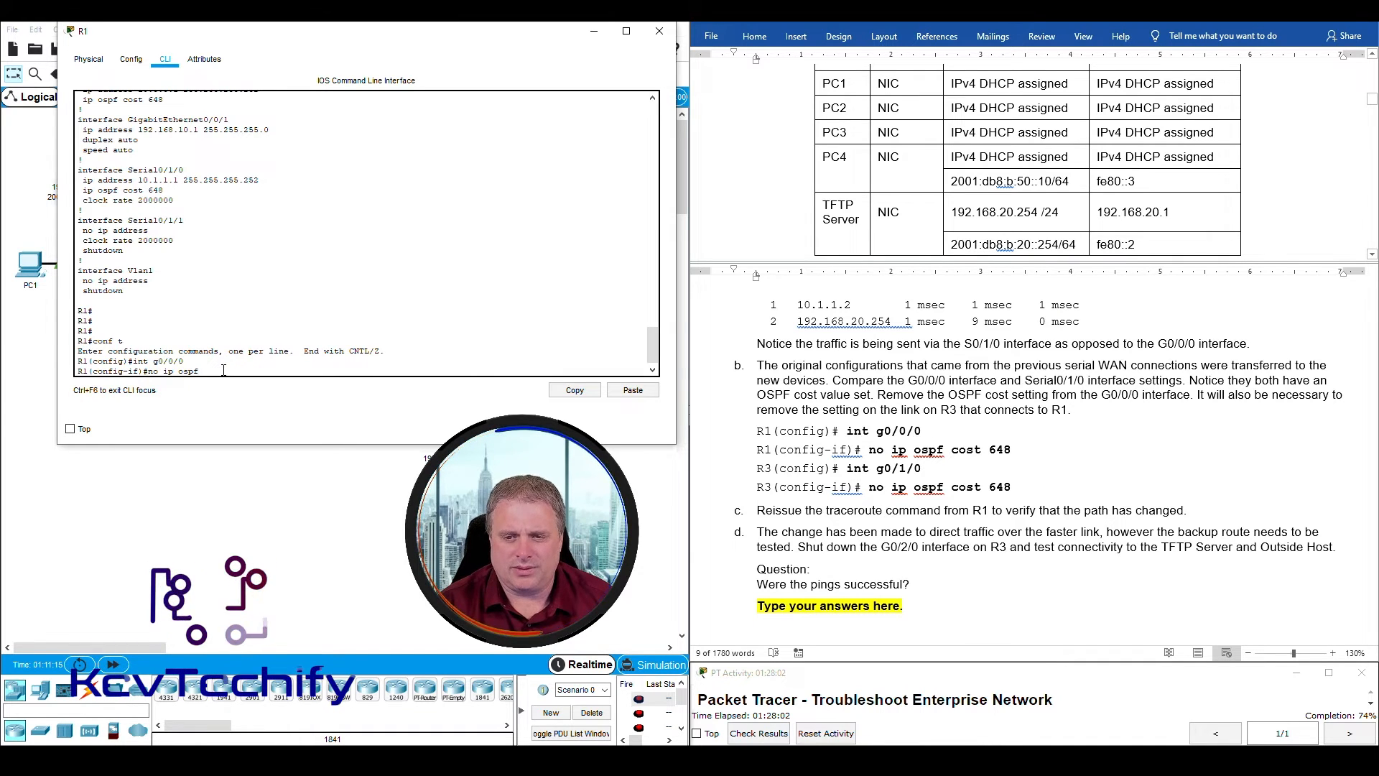
type(" cost")
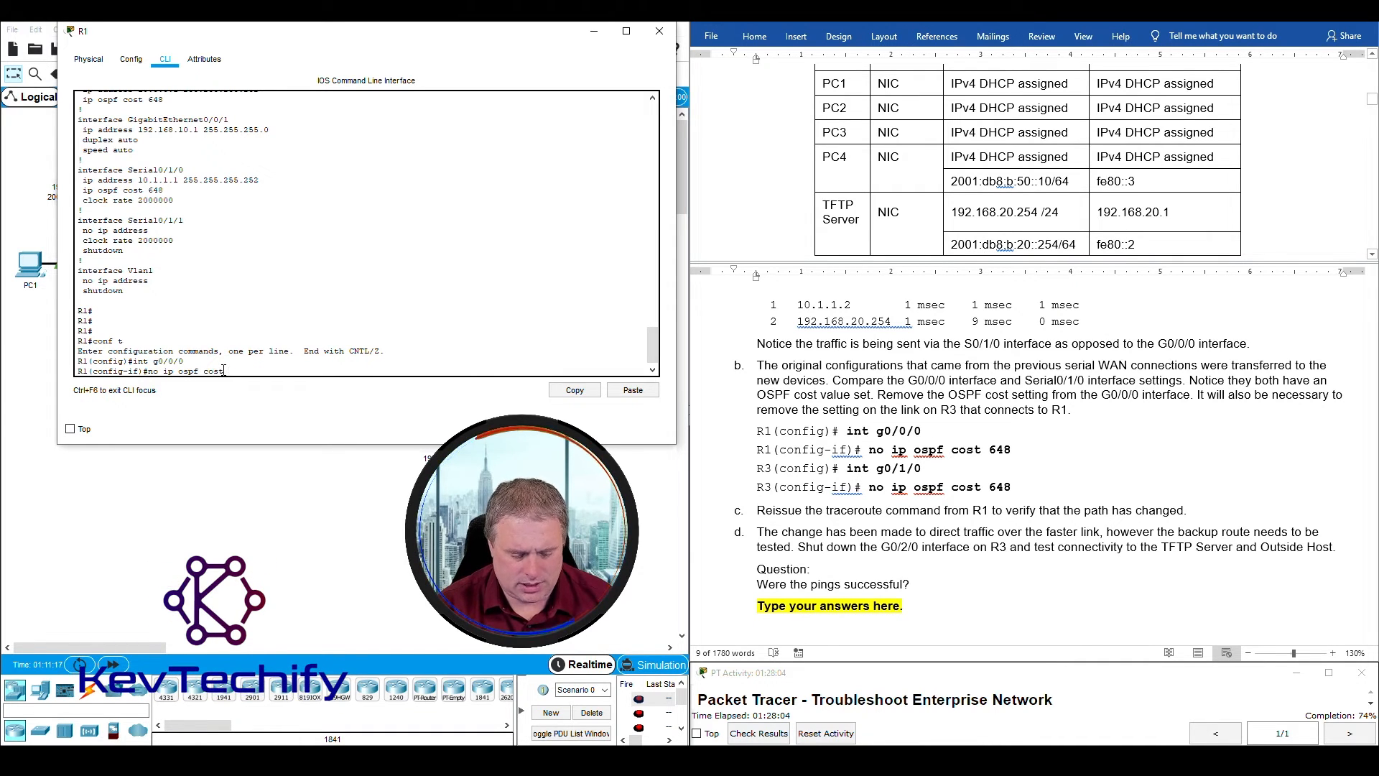
type(" 648")
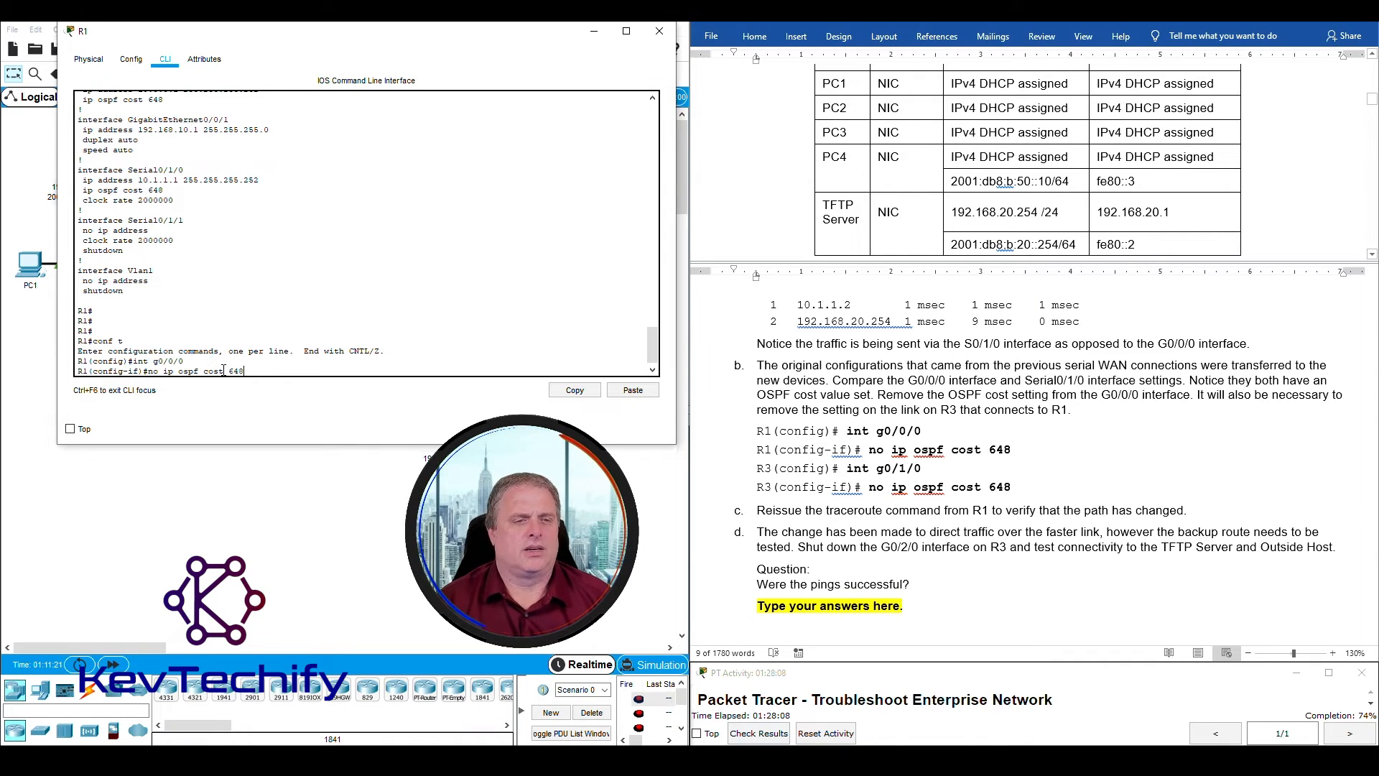
key("Return")
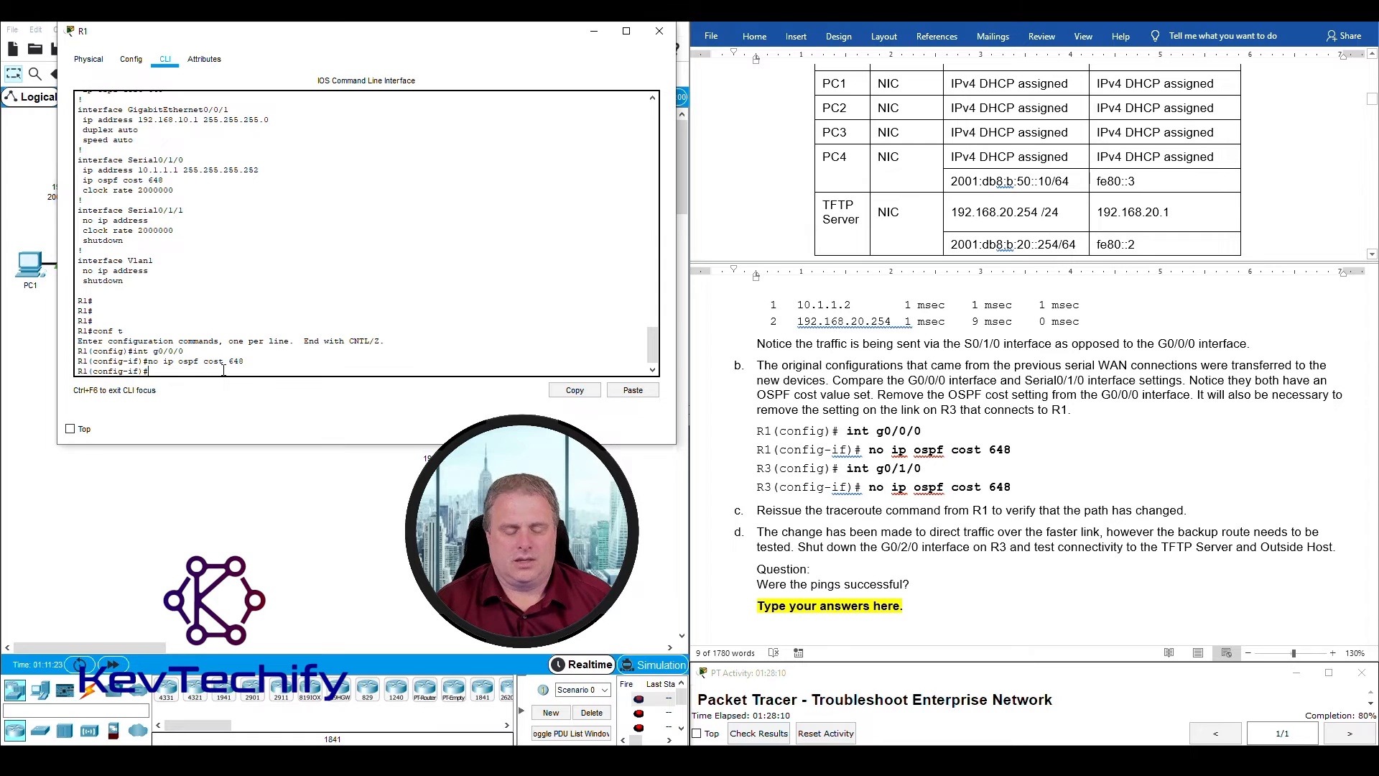
key("Return")
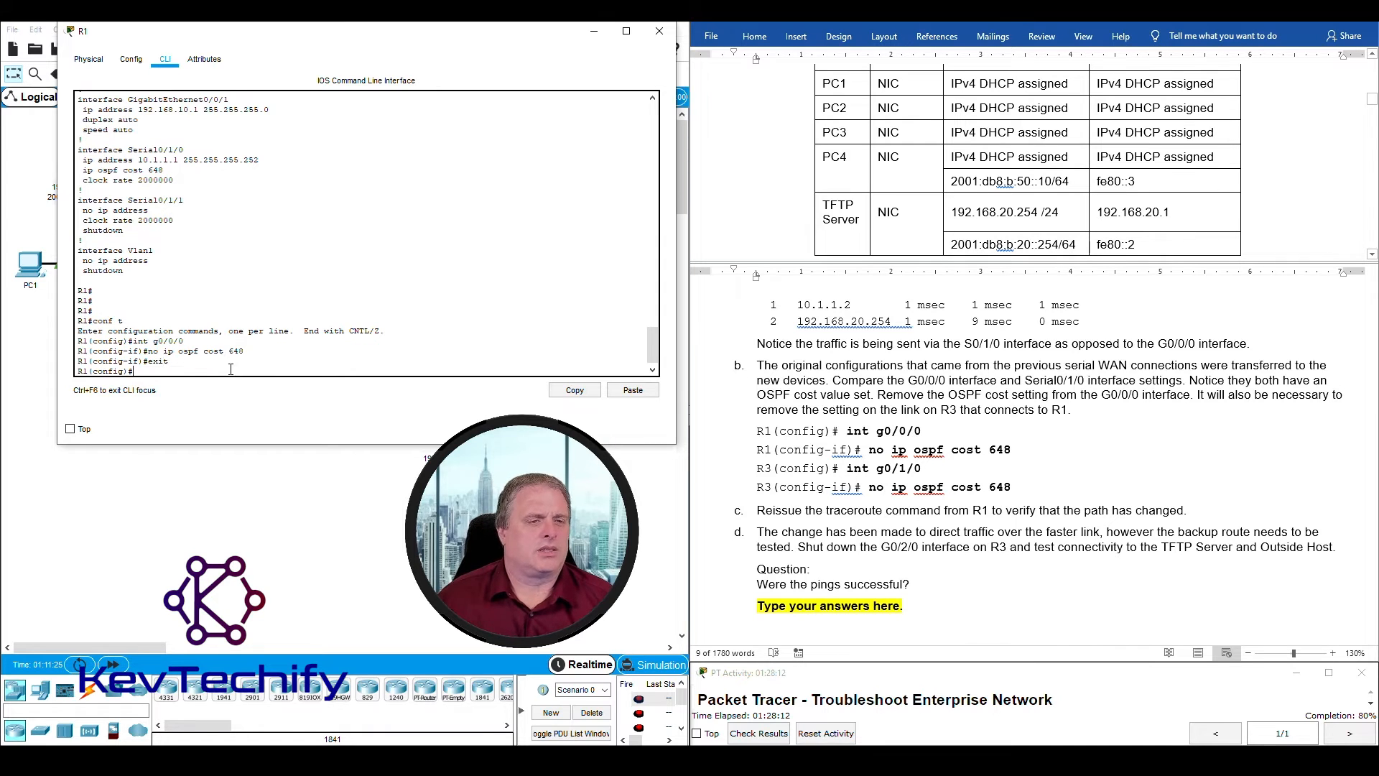
left_click(588, 32)
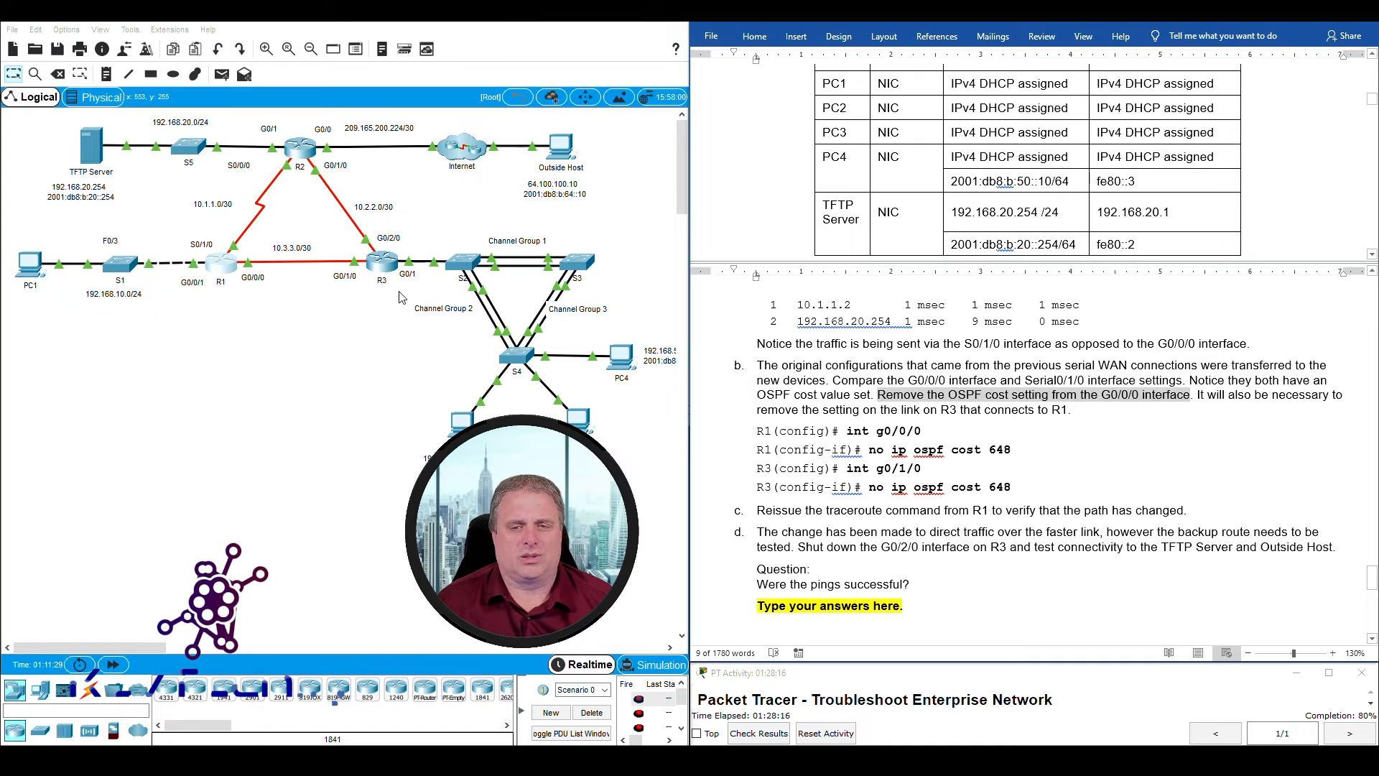
Step: Open R3's command line and enter privileged EXEC mode with en
left_click(384, 267)
left_click_drag(946, 23, 282, 26)
key("Return")
key("Return")
key("Return")
key("Return")
key("Return")
type("en")
key("Return")
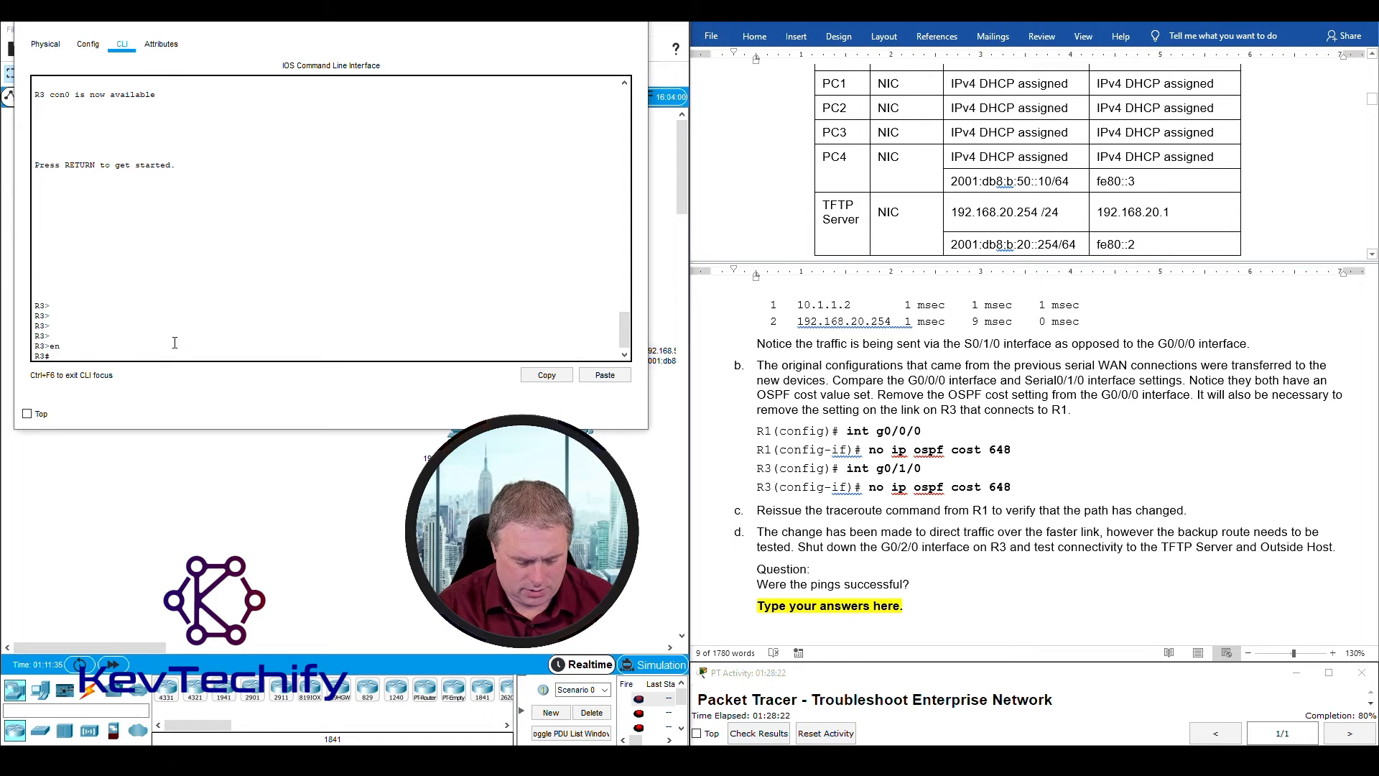
Step: Display R3's running configuration with sho run and examine the GigabitEthernet0/1/0 address and OSPF cost settings
type("sho run")
key("Return")
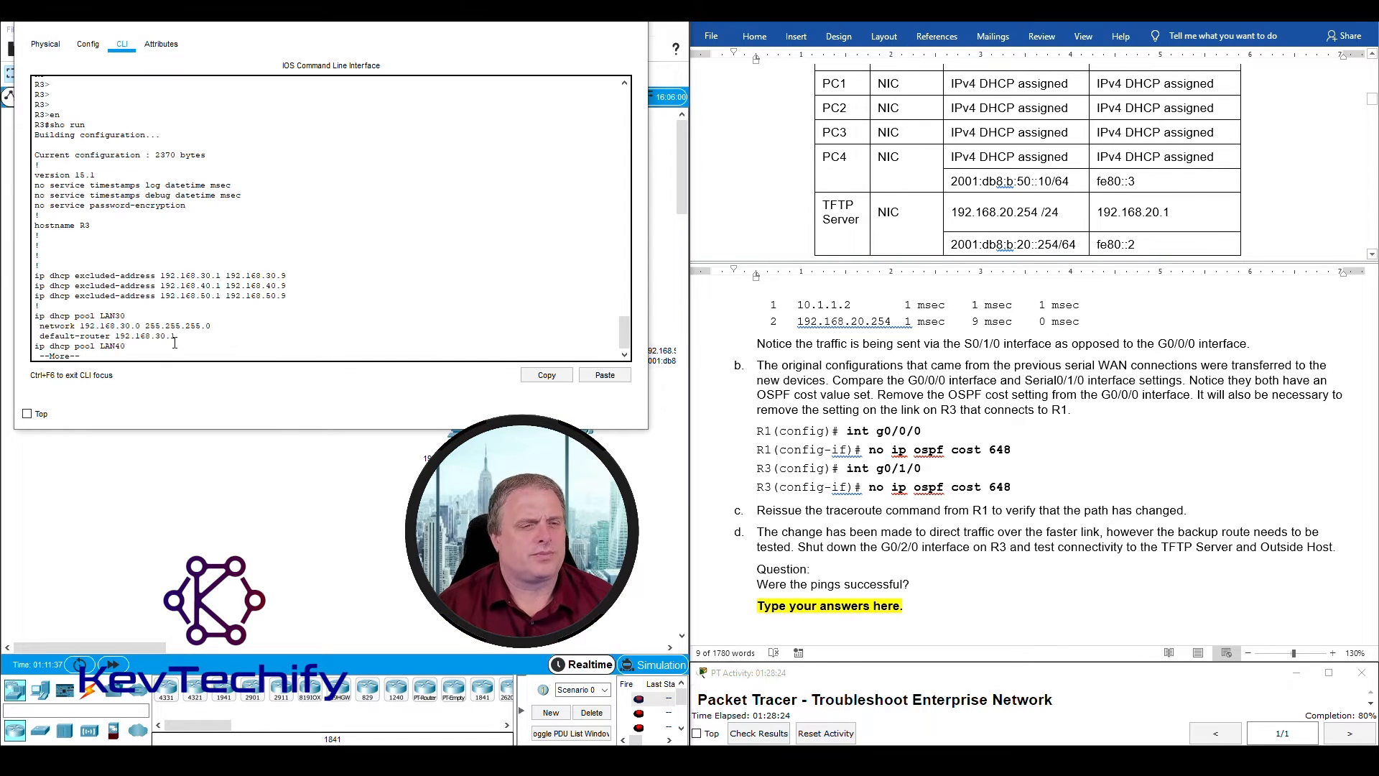
key("space")
key("space")
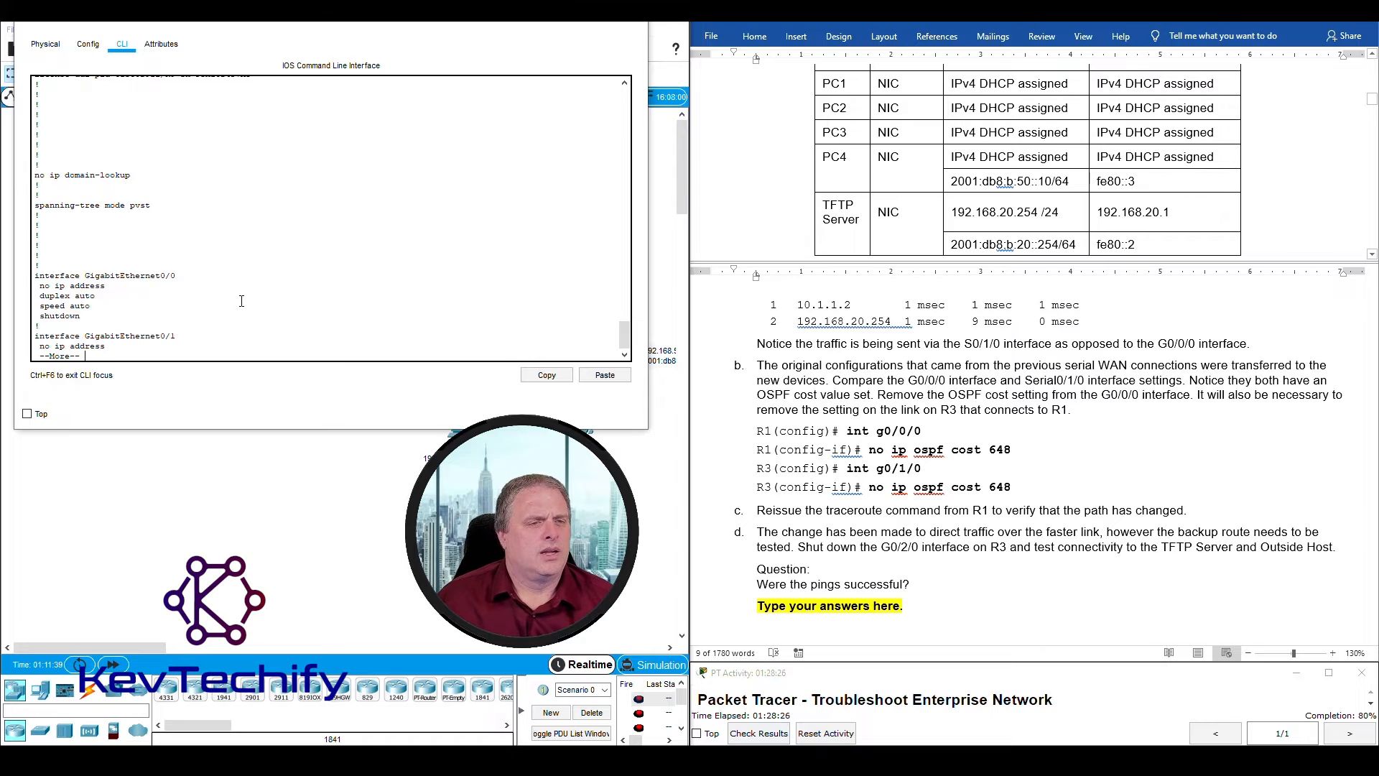
key("space")
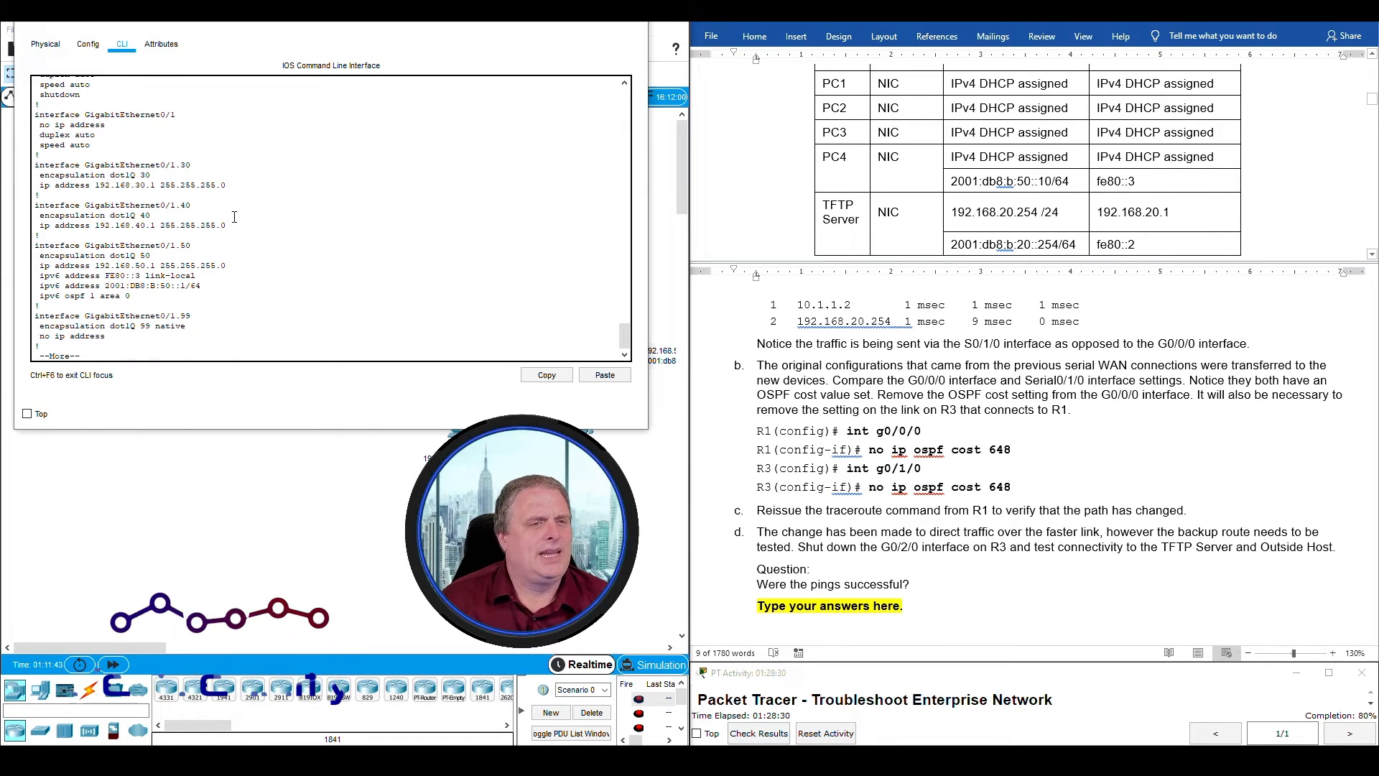
scroll(238, 209, "up", 3)
scroll(238, 209, "down", 3)
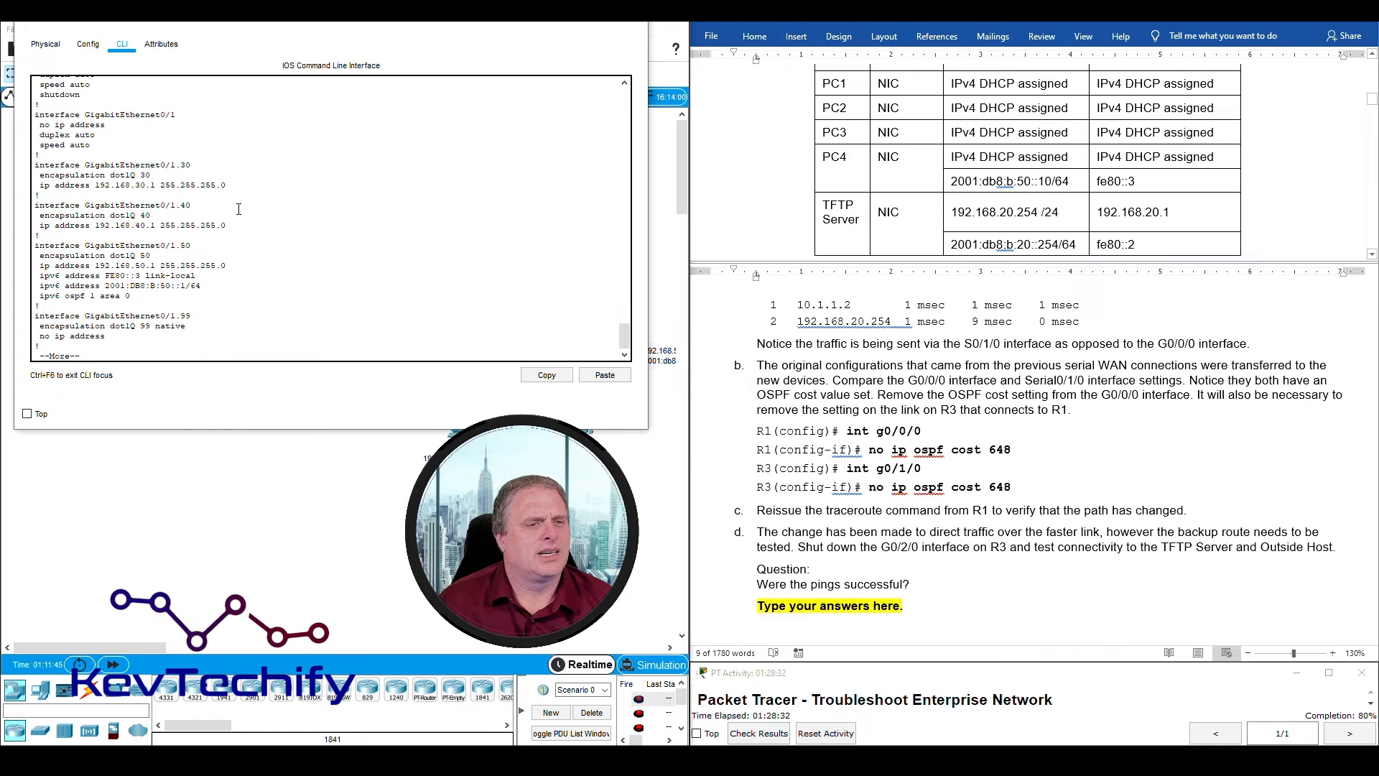
key("space")
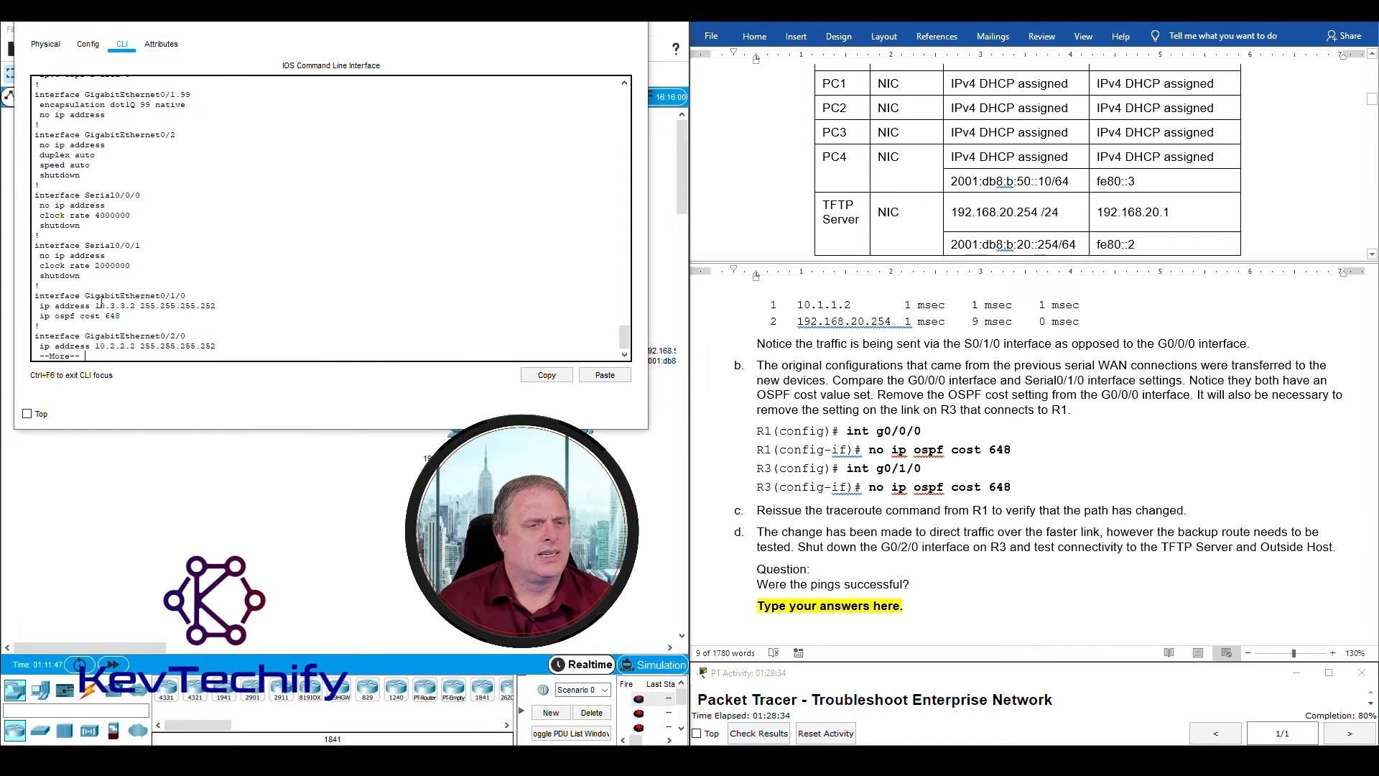
left_click_drag(36, 299, 127, 316)
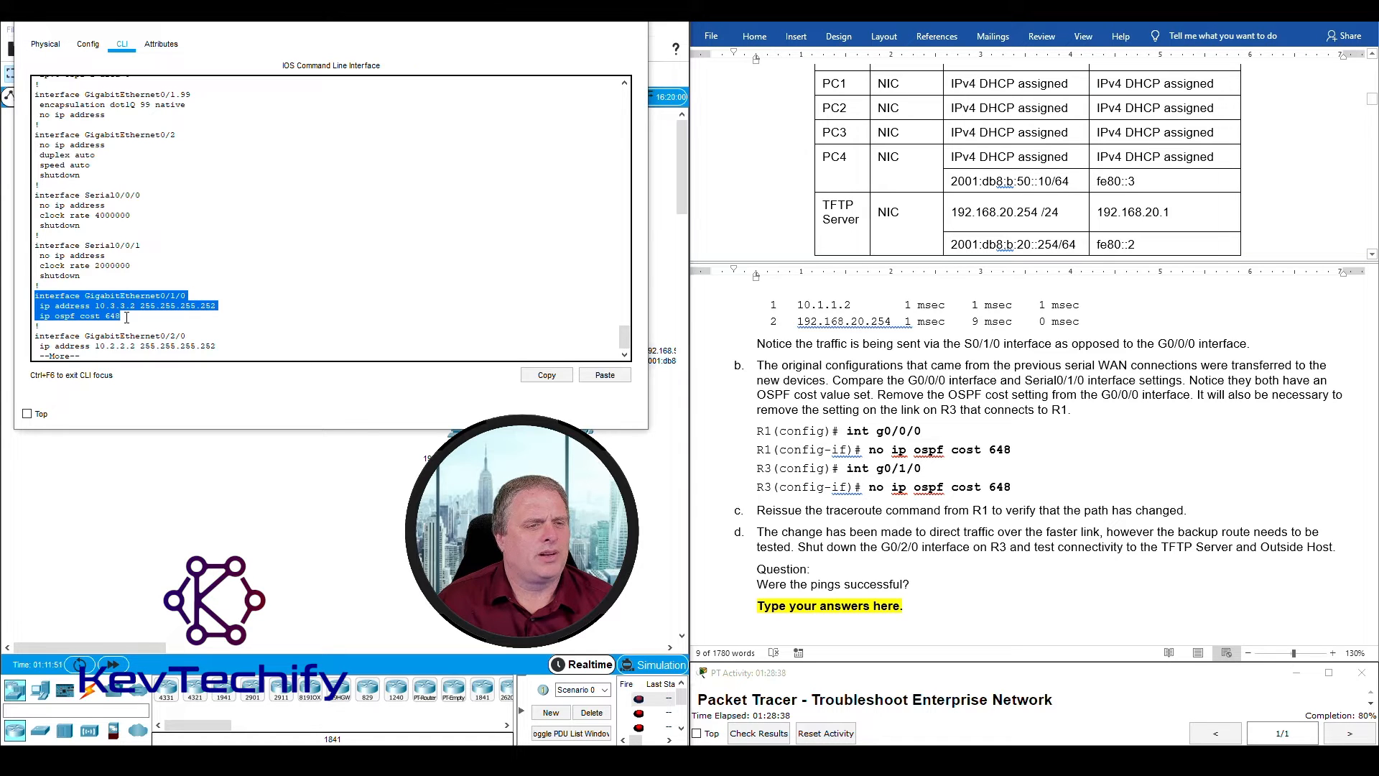
Step: Remove OSPF cost 648 from R3's g0/1/0 interface with no ip ospf cost 648, and exit interface configuration
key("ctrl+c")
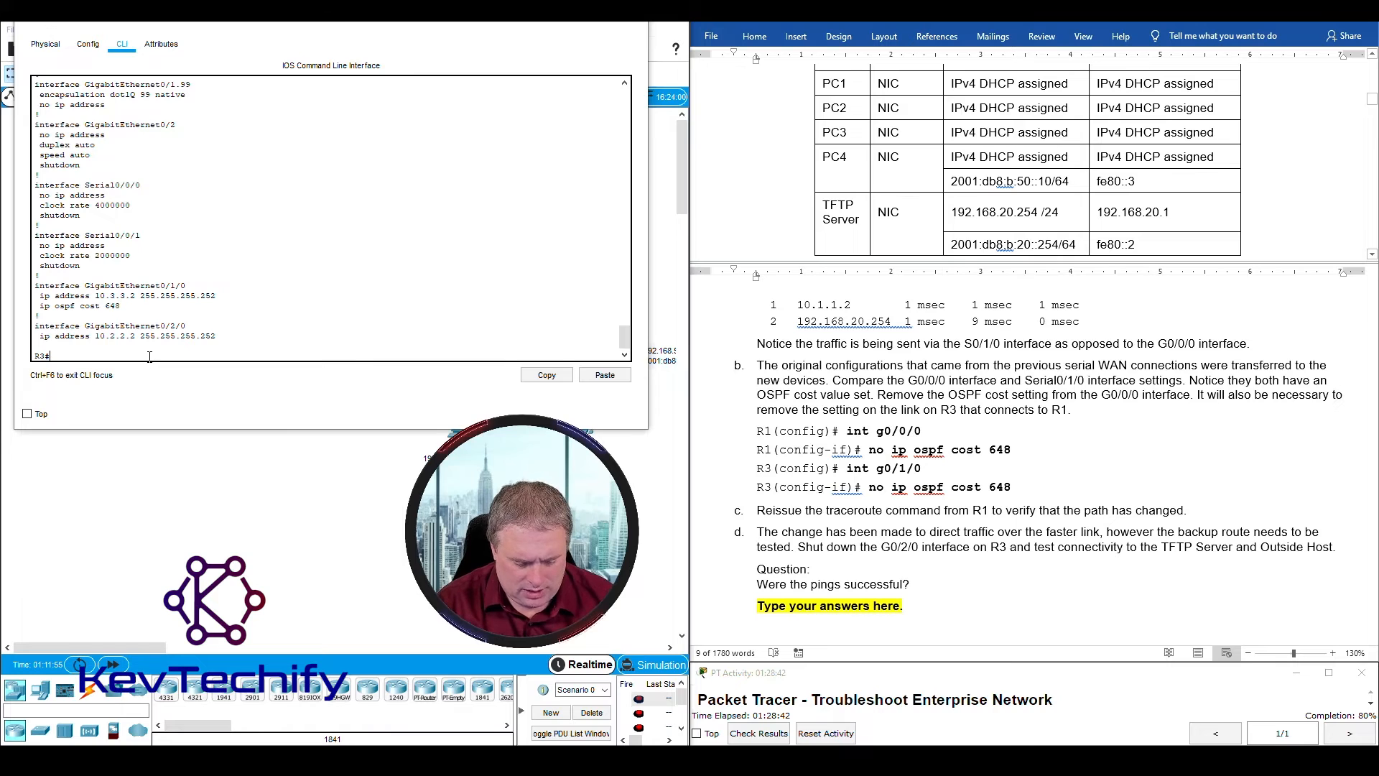
type("conf t")
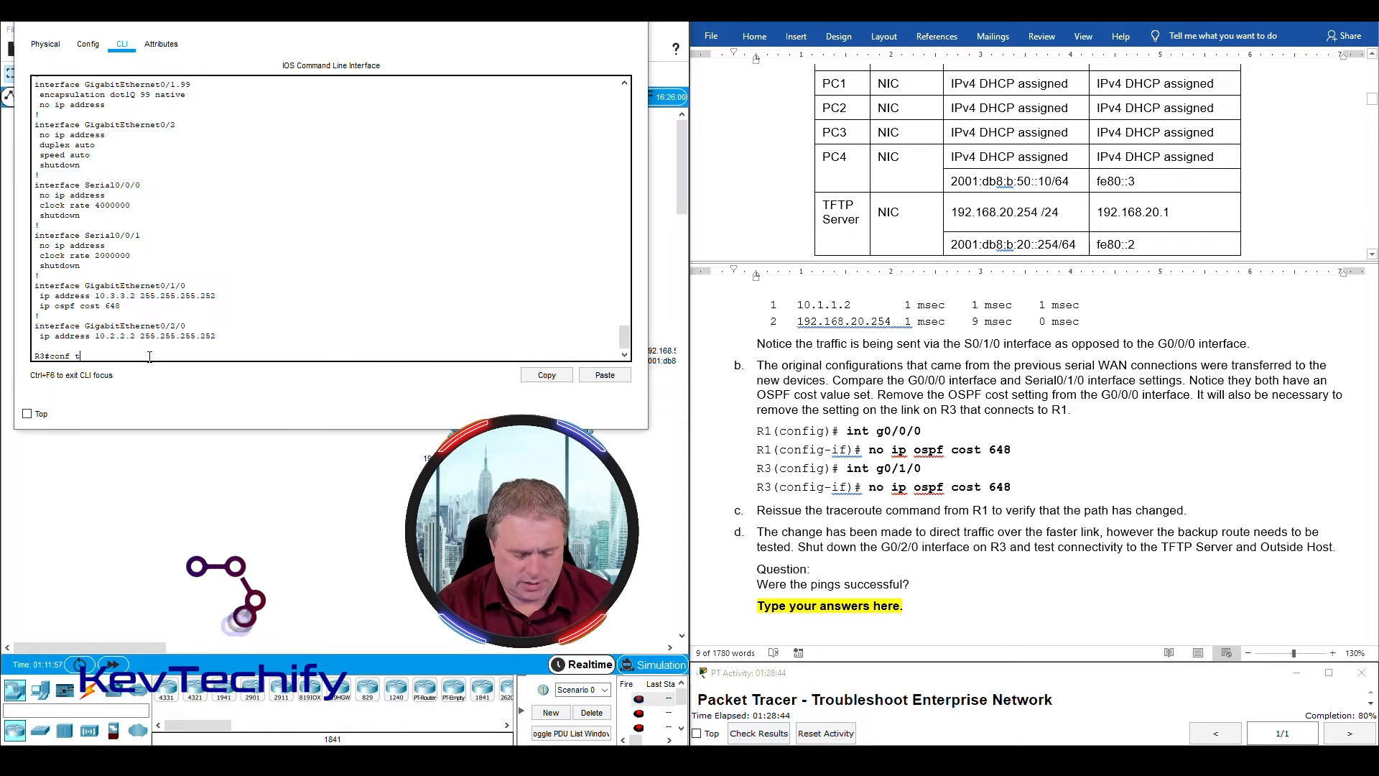
key("Return")
type("int g0/1")
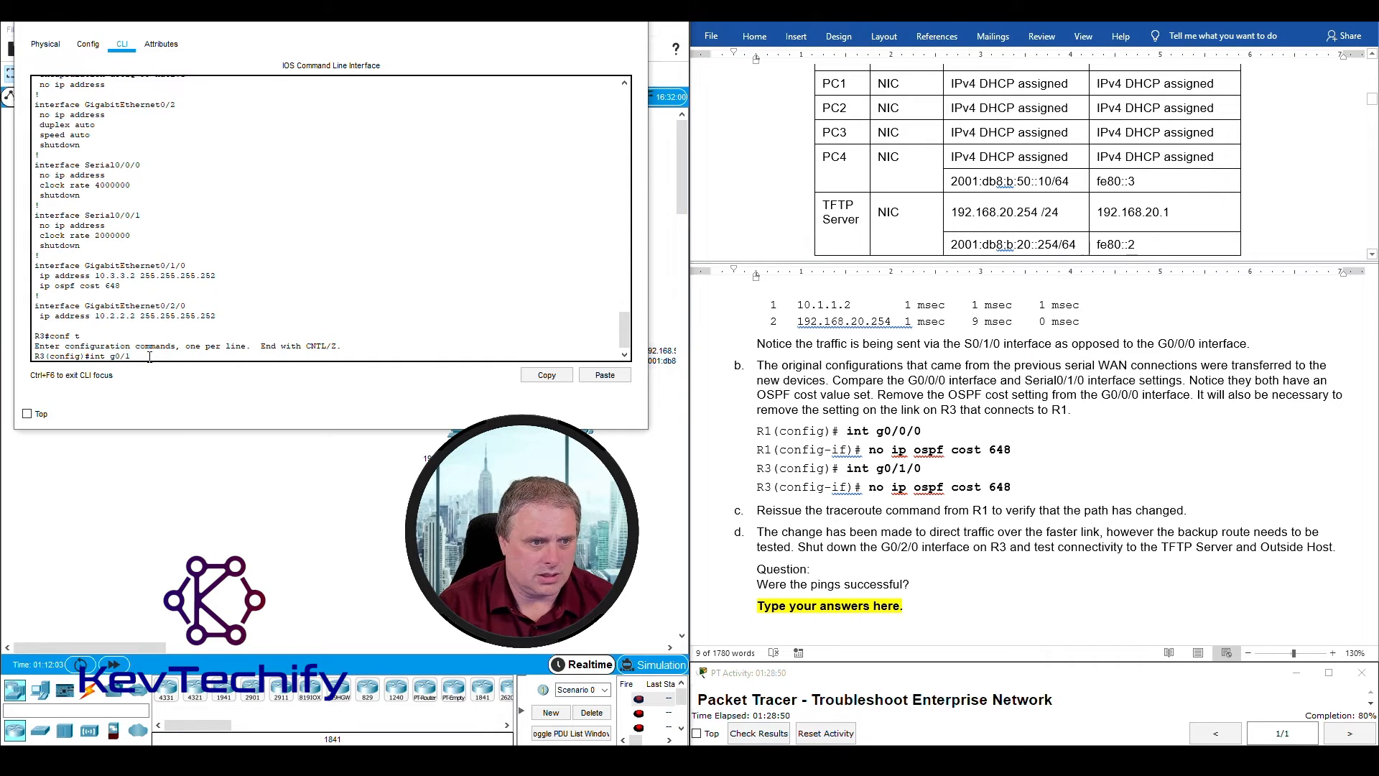
type("/0")
key("Return")
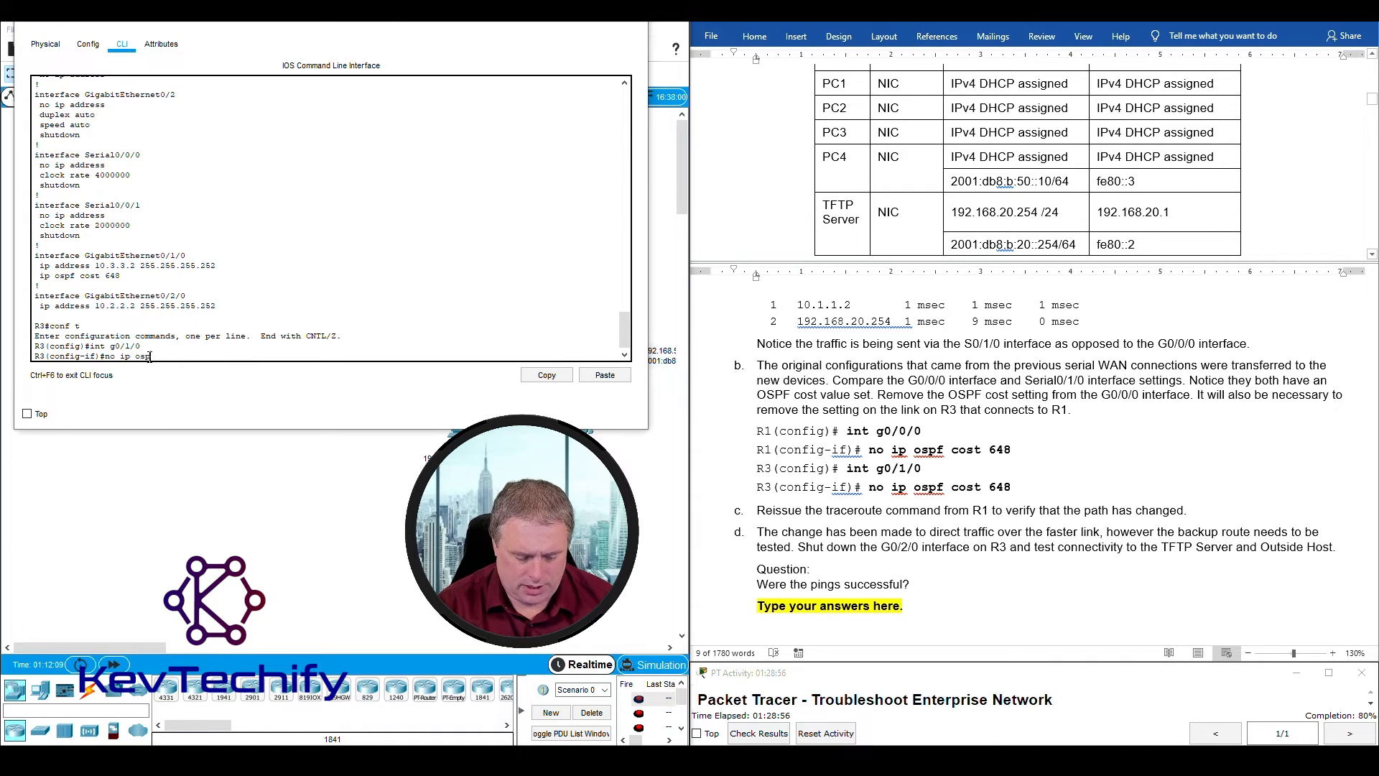
type("no ip ospf cost 648")
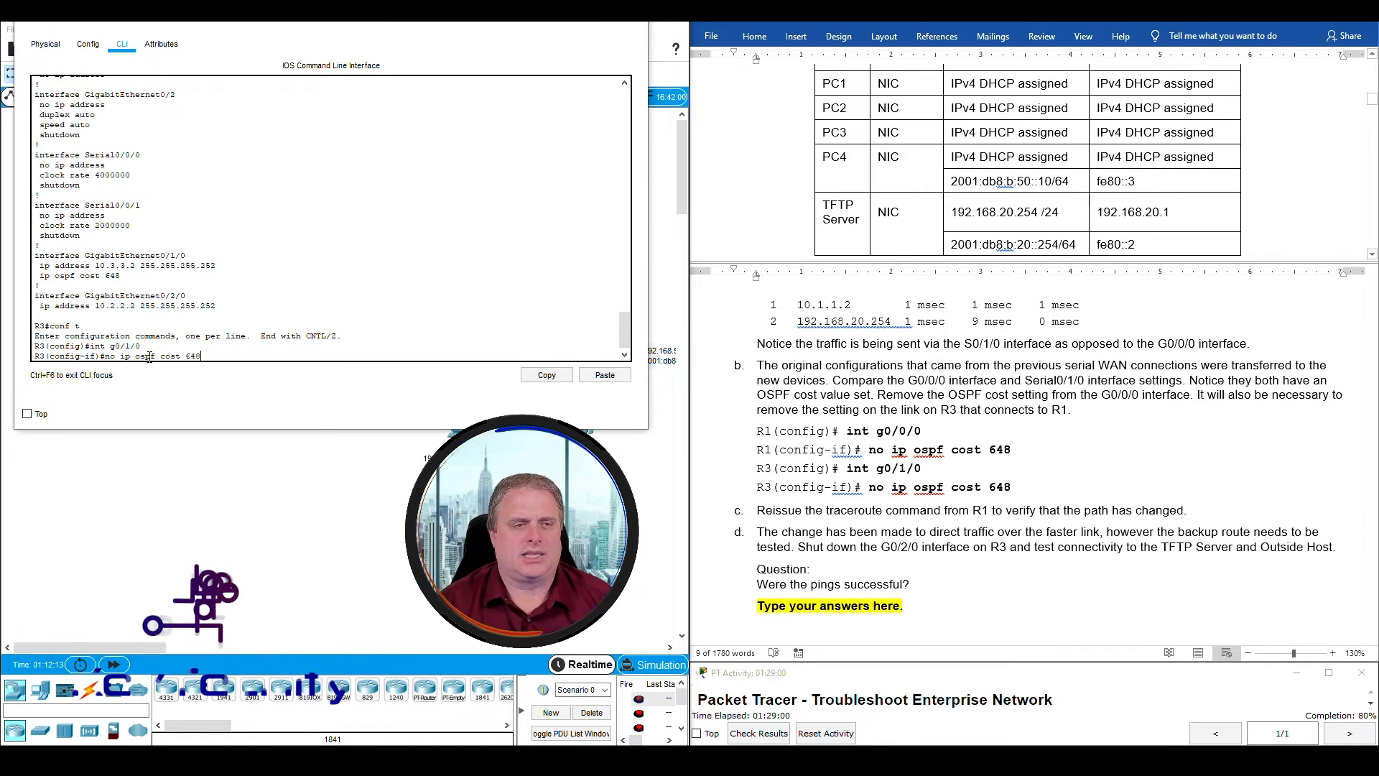
key("Return")
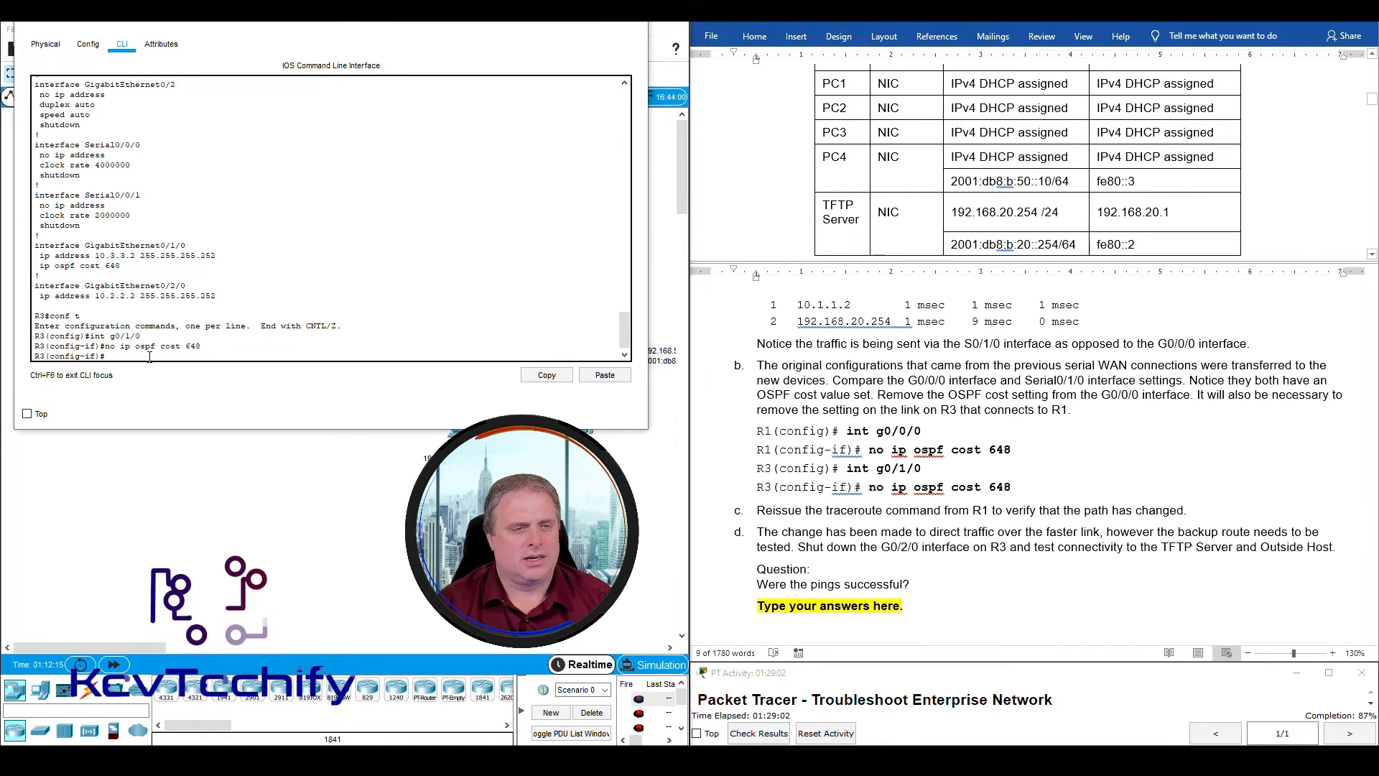
type("exit")
key("Return")
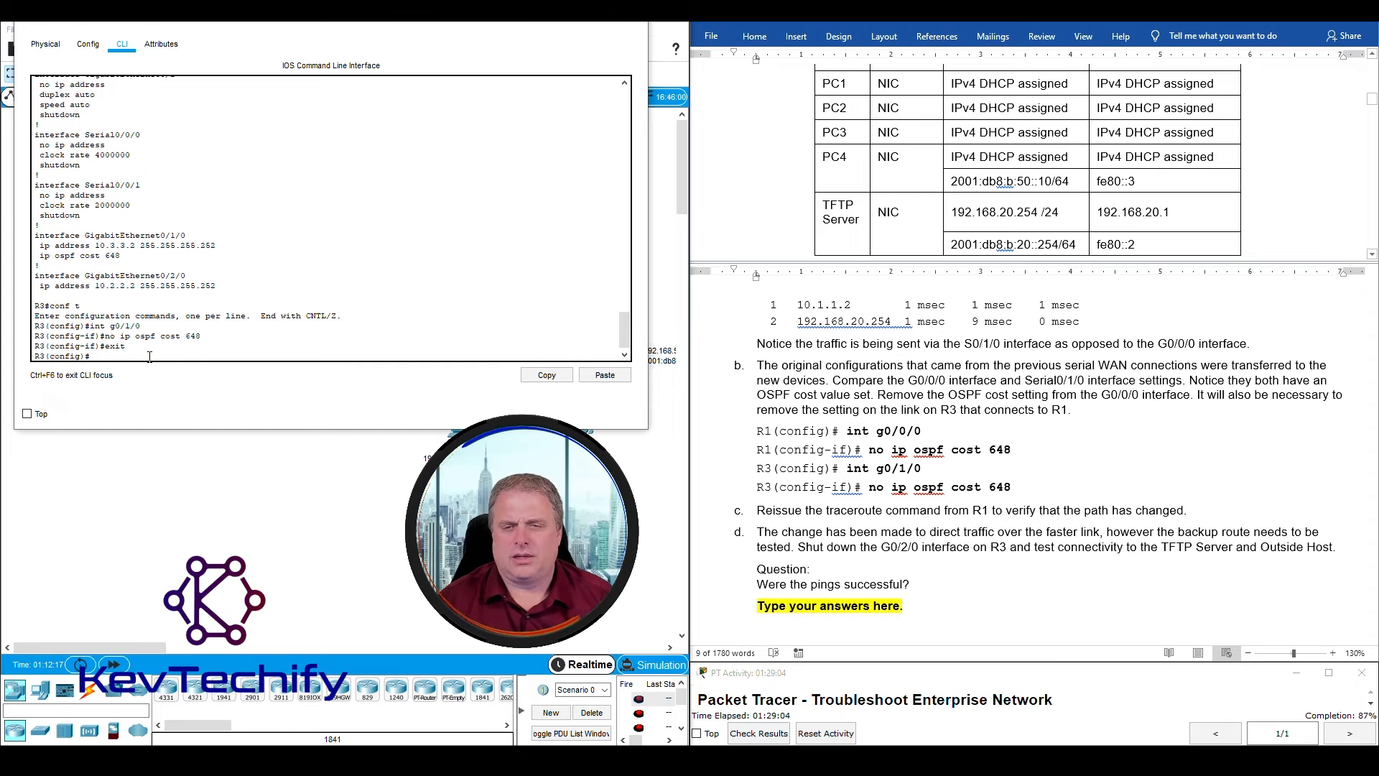
Step: Return R1 to privileged EXEC mode and run traceroute 192.168.20.254, as step c instructs
left_click_drag(877, 394, 1190, 394)
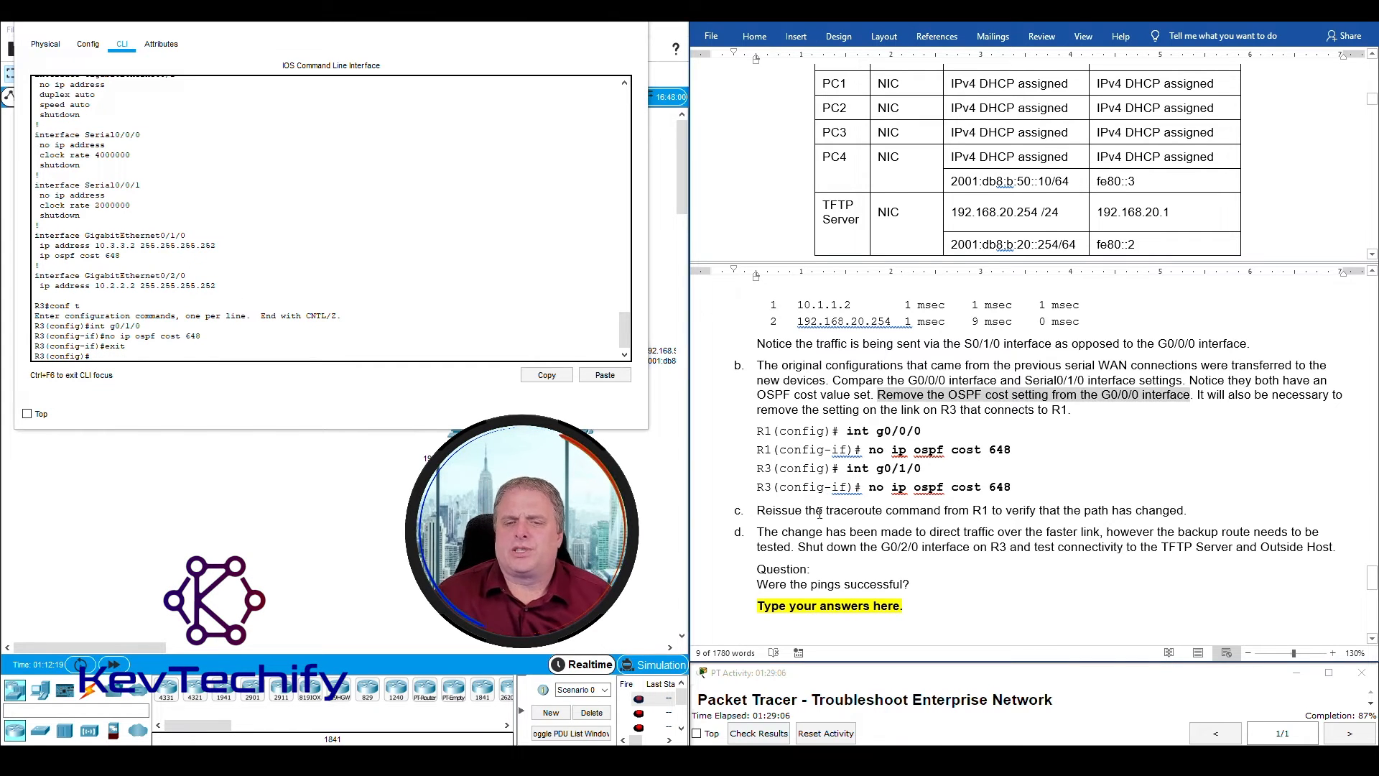
left_click(819, 511)
left_click_drag(754, 514, 1198, 507)
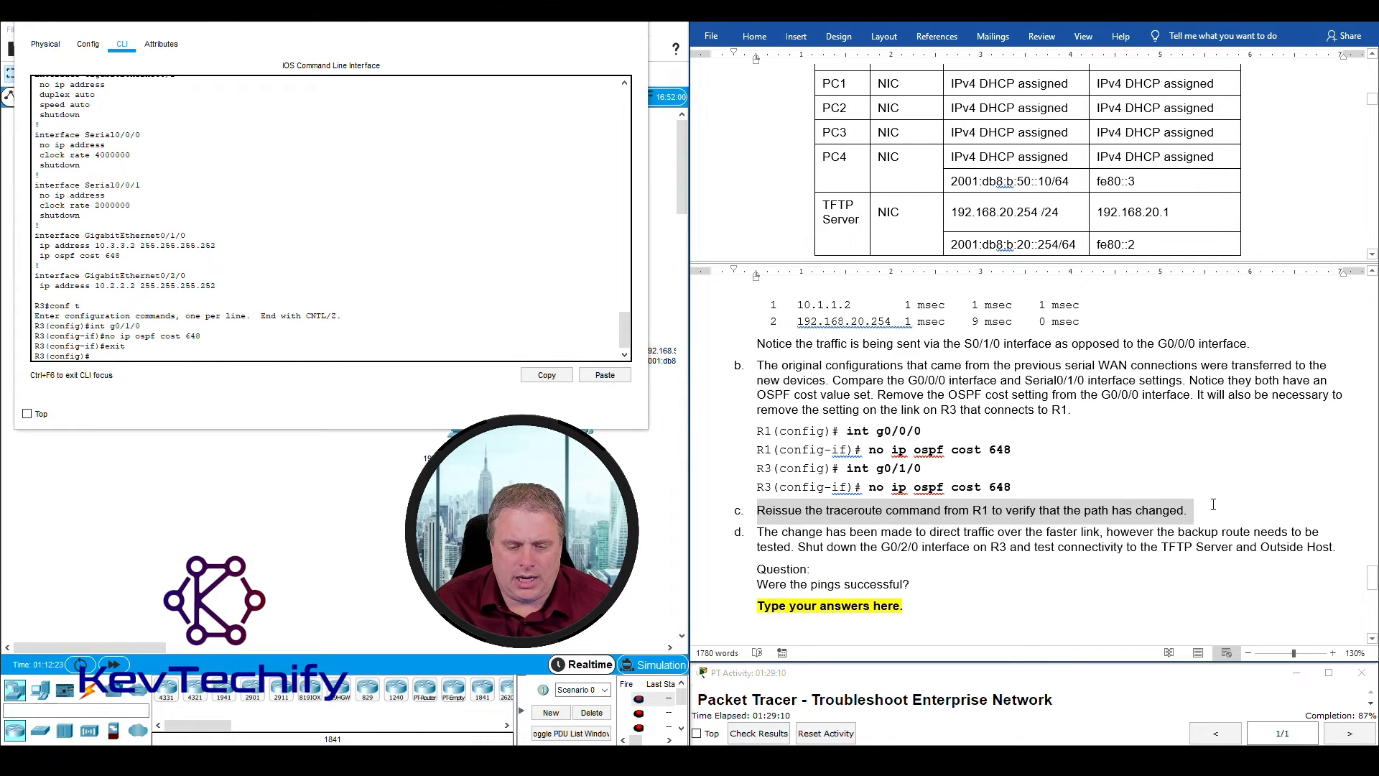
left_click_drag(1213, 505, 1213, 504)
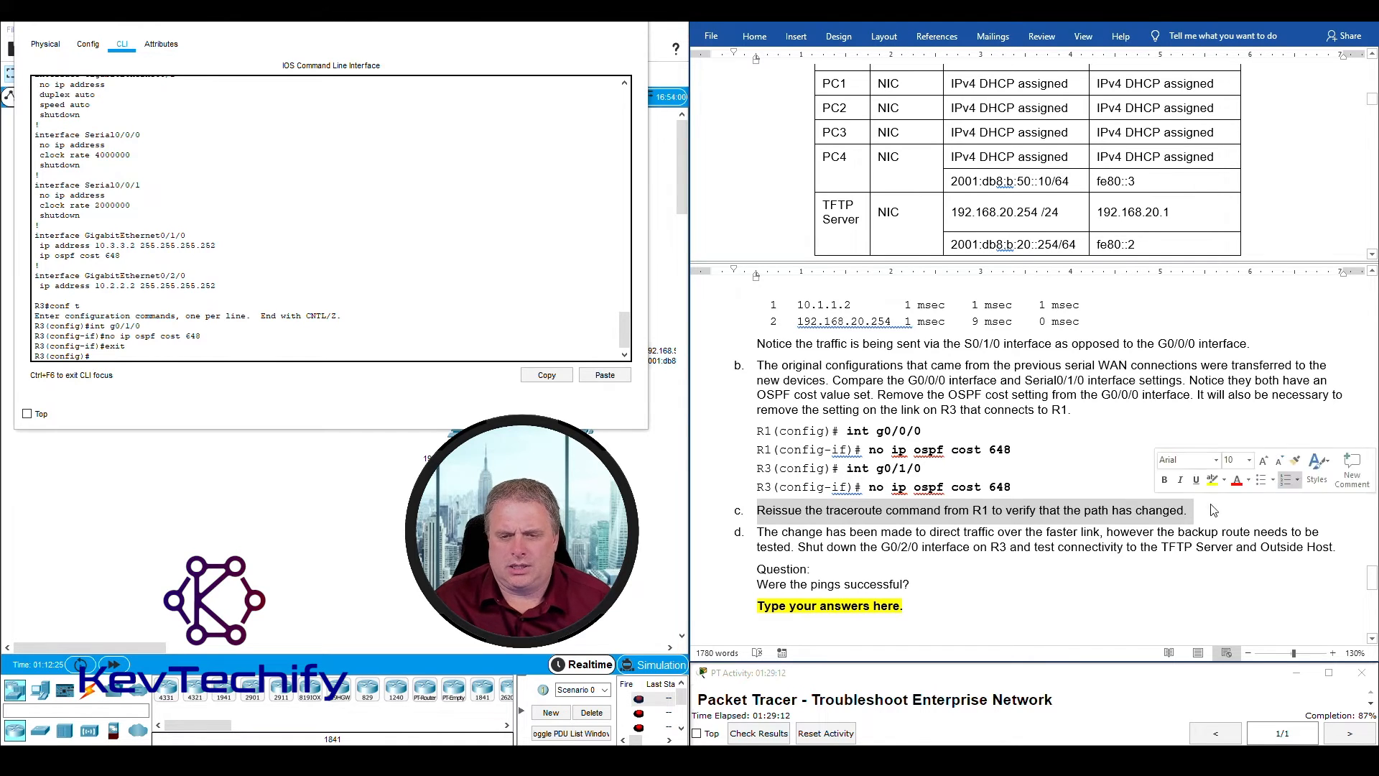
left_click(570, 19)
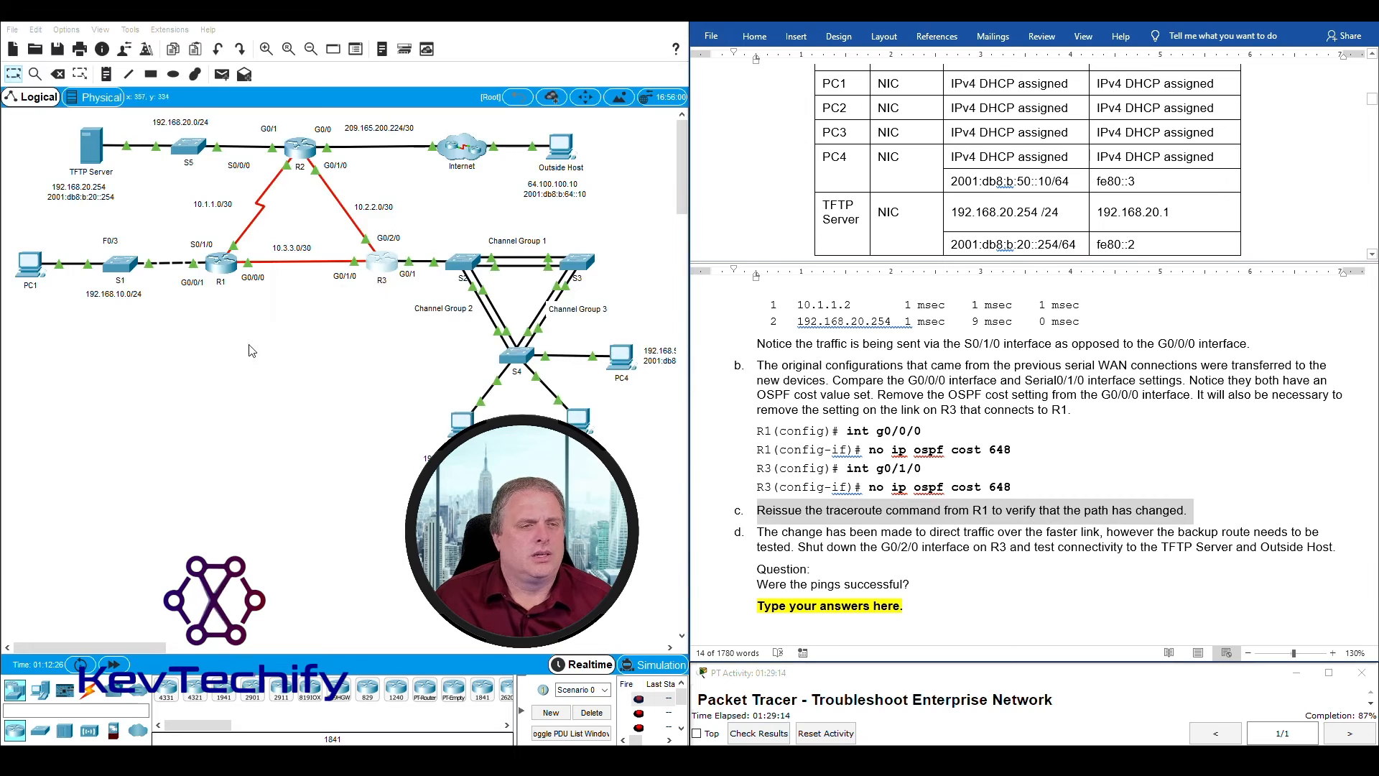
left_click(219, 279)
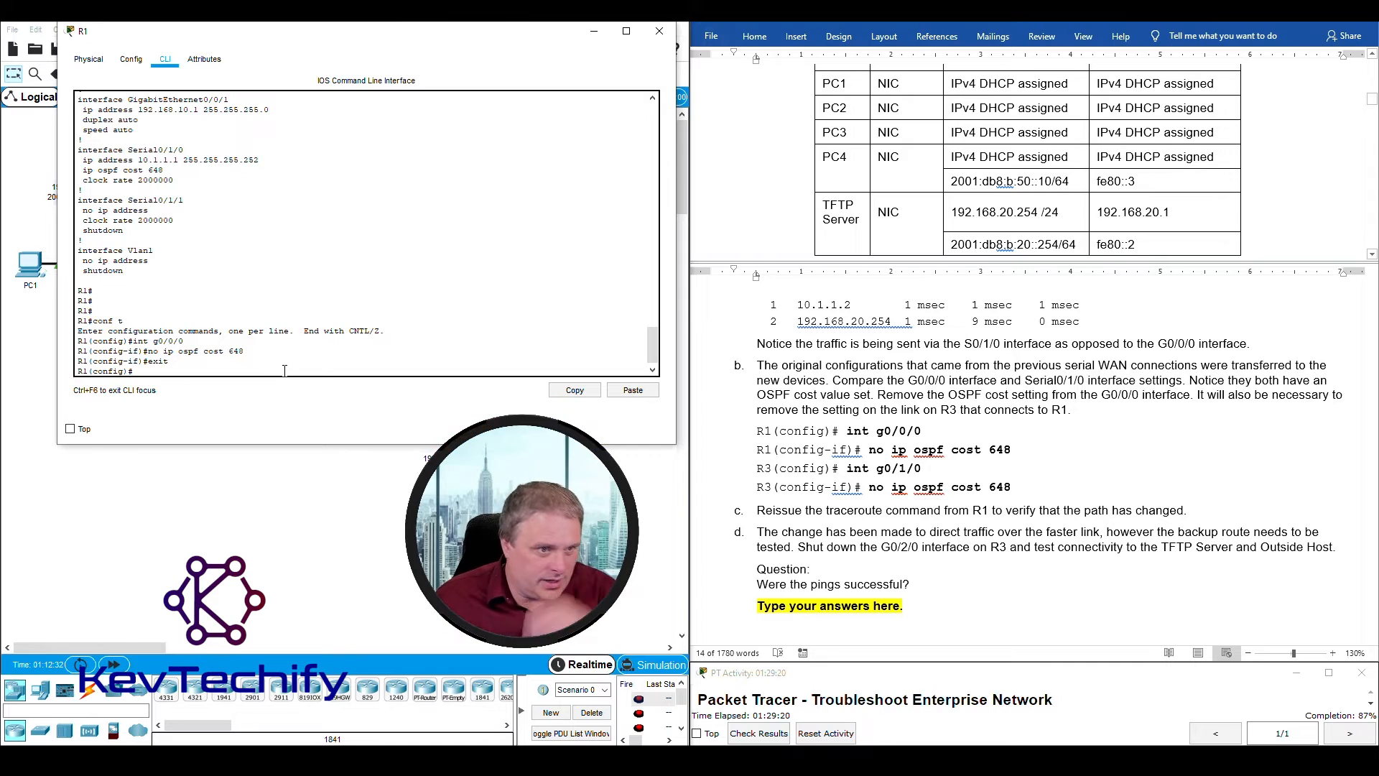
key("Return")
key("Return")
key("Return")
key("Return")
key("Return")
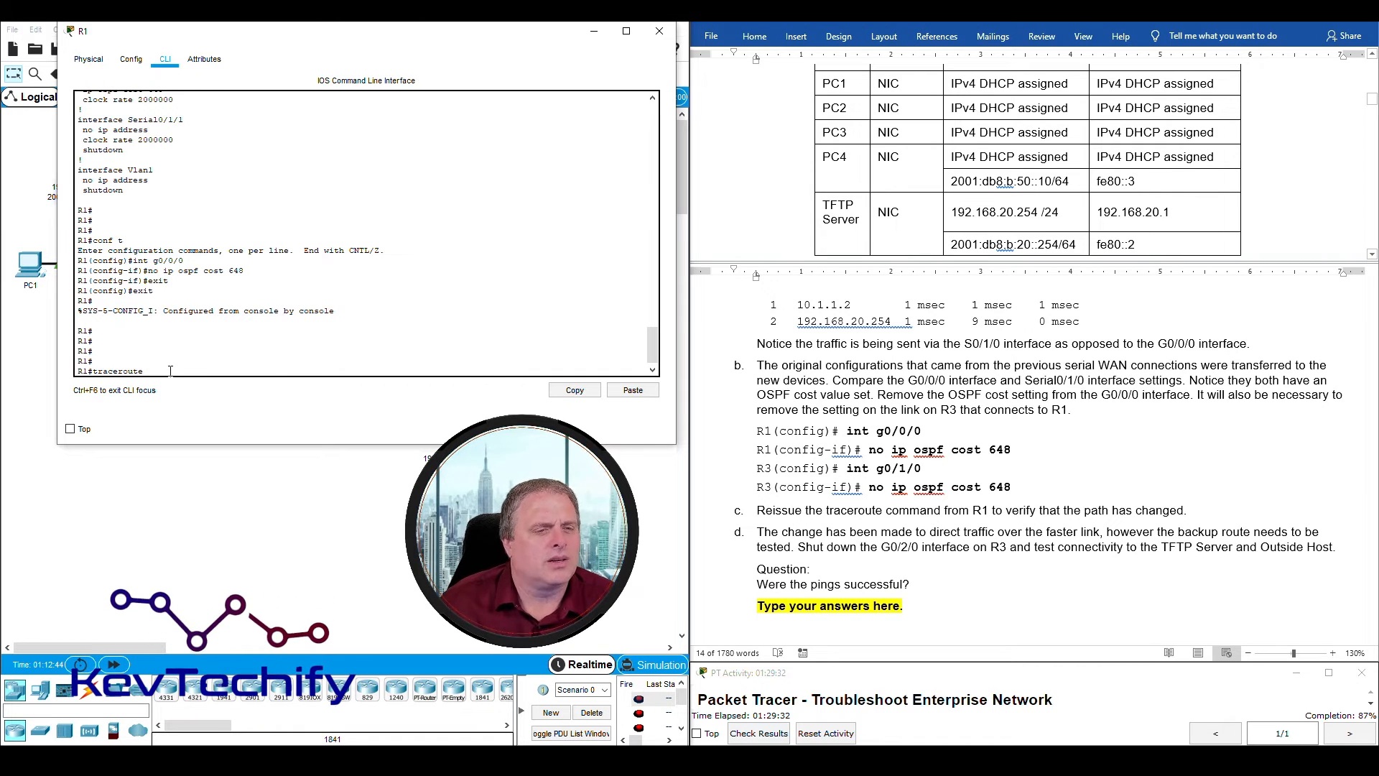
left_click_drag(349, 38, 501, 39)
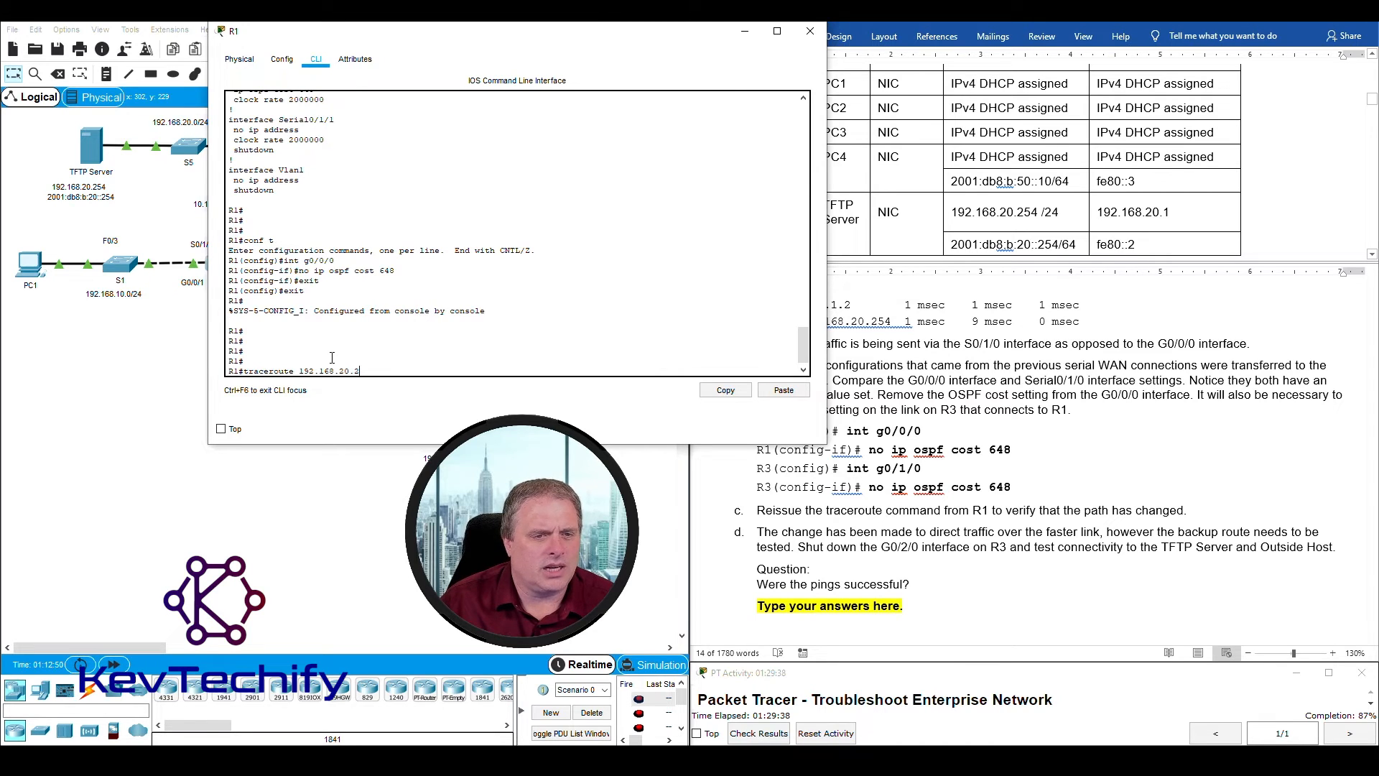
key("Return")
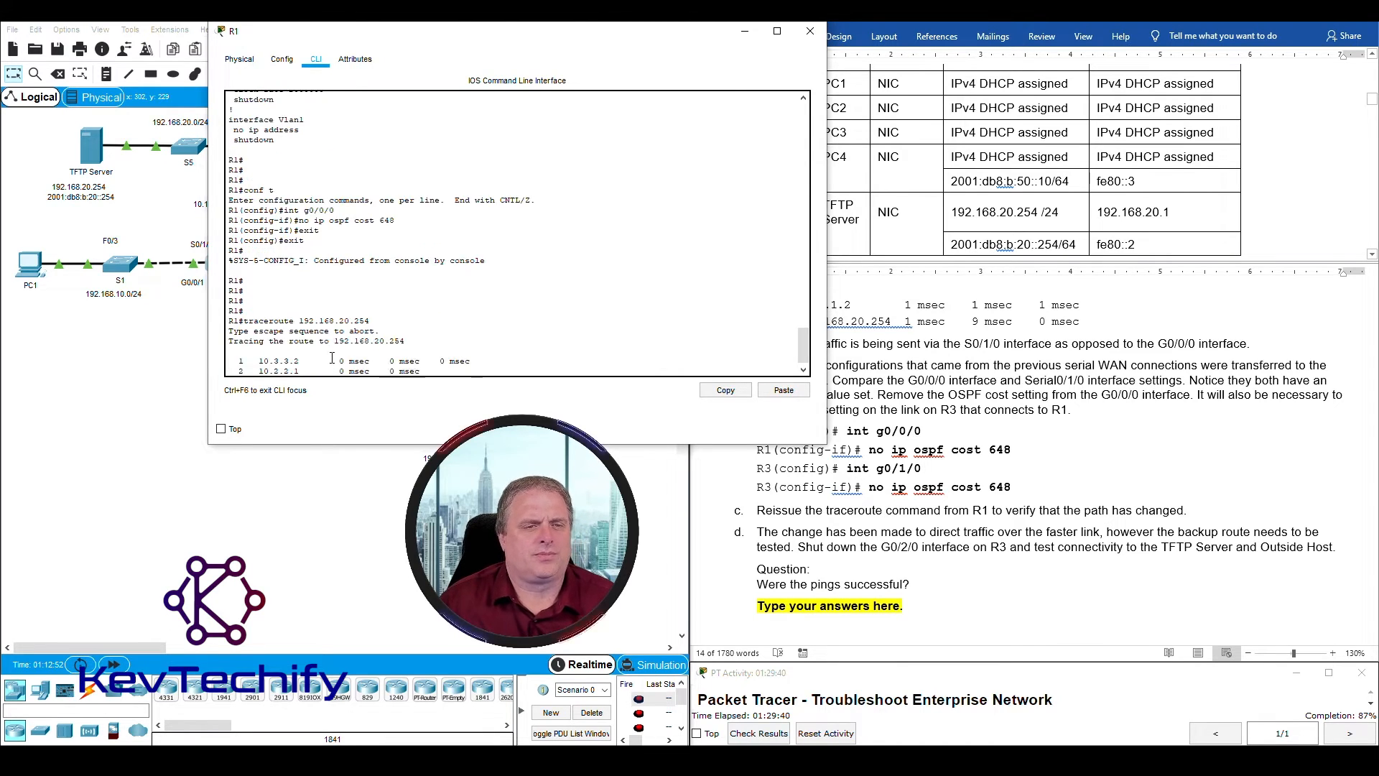
Step: Compare the traceroute hops 10.3.3.2 and 10.2.2.1 with the links between R1, R3 and R2 in the topology
left_click_drag(460, 30, 827, 29)
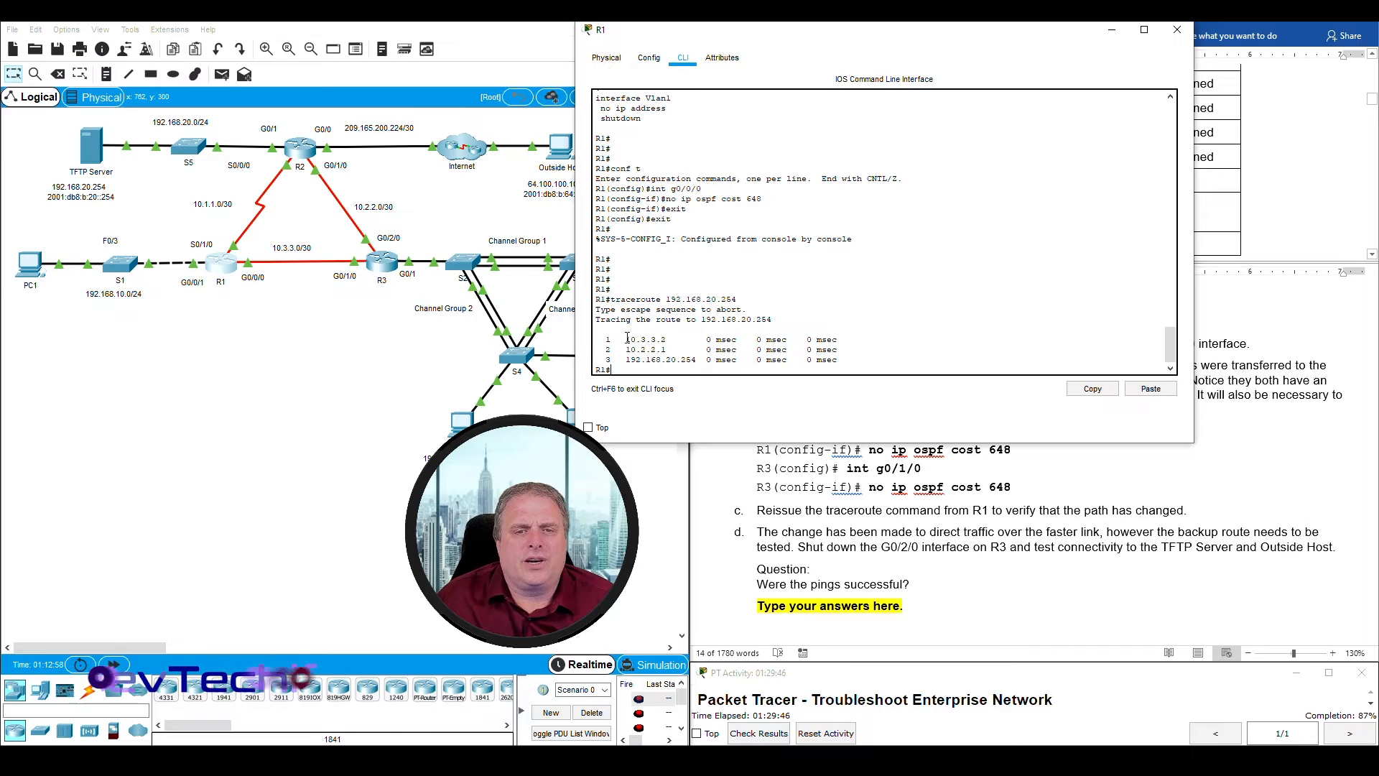
left_click_drag(626, 339, 676, 338)
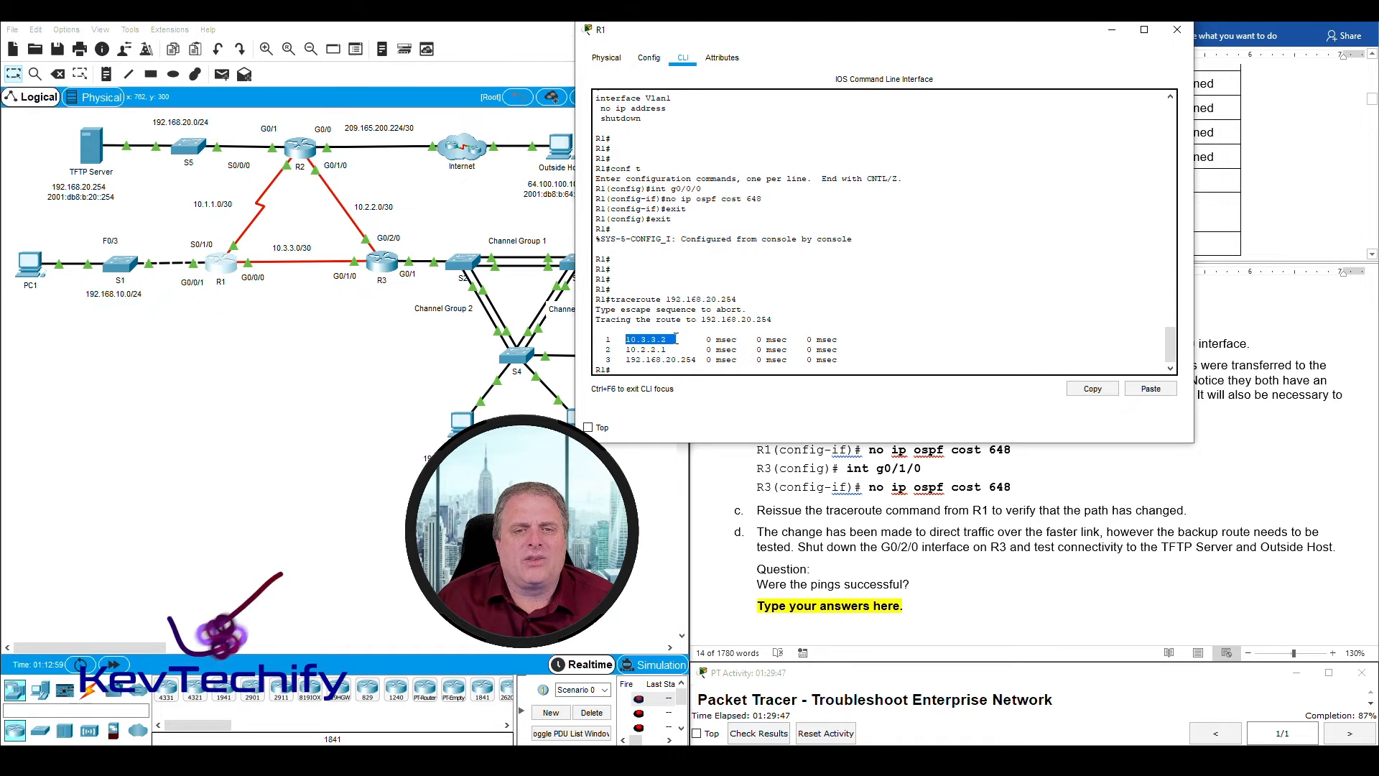
left_click(276, 243)
mouse_move(326, 255)
left_mouse_down()
mouse_move(369, 296)
mouse_move(356, 301)
mouse_move(341, 255)
left_mouse_up()
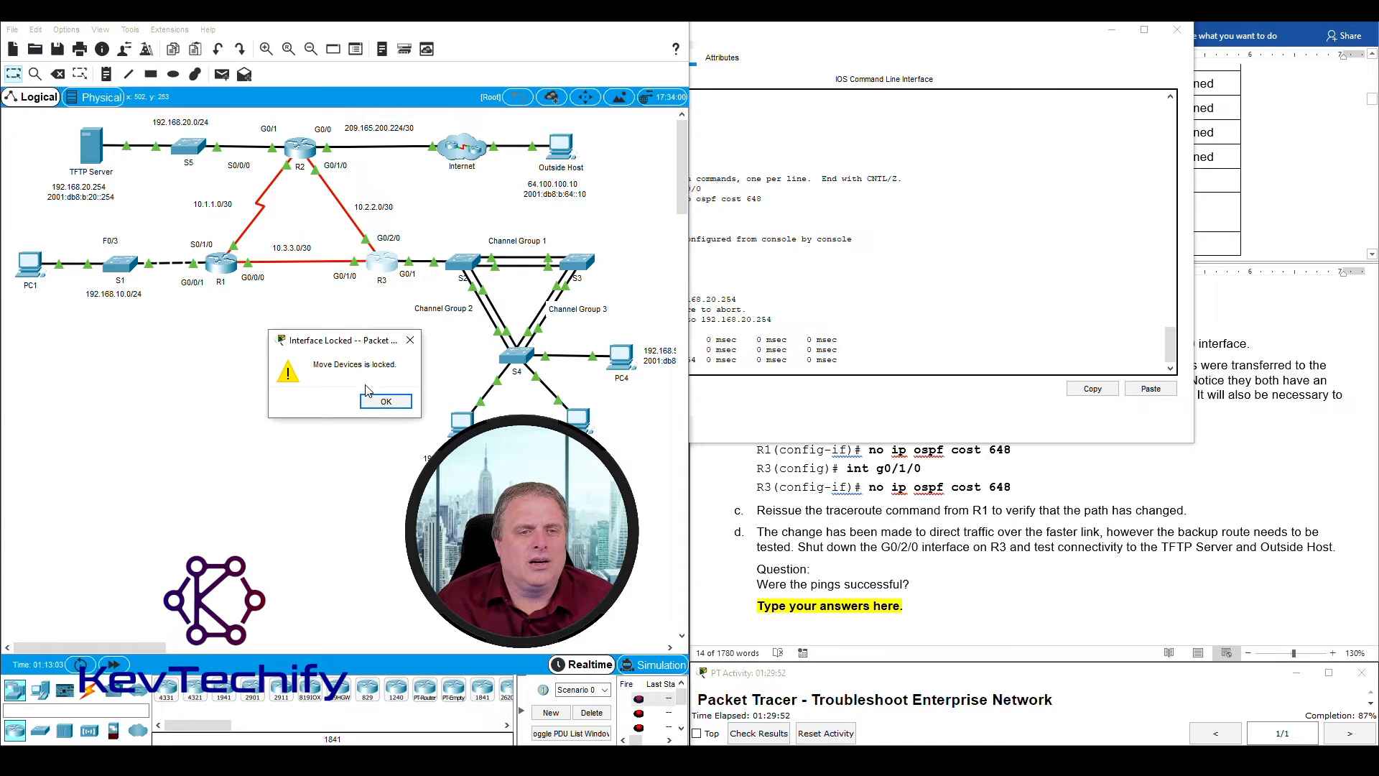
left_click(374, 401)
left_click_drag(341, 280, 328, 254)
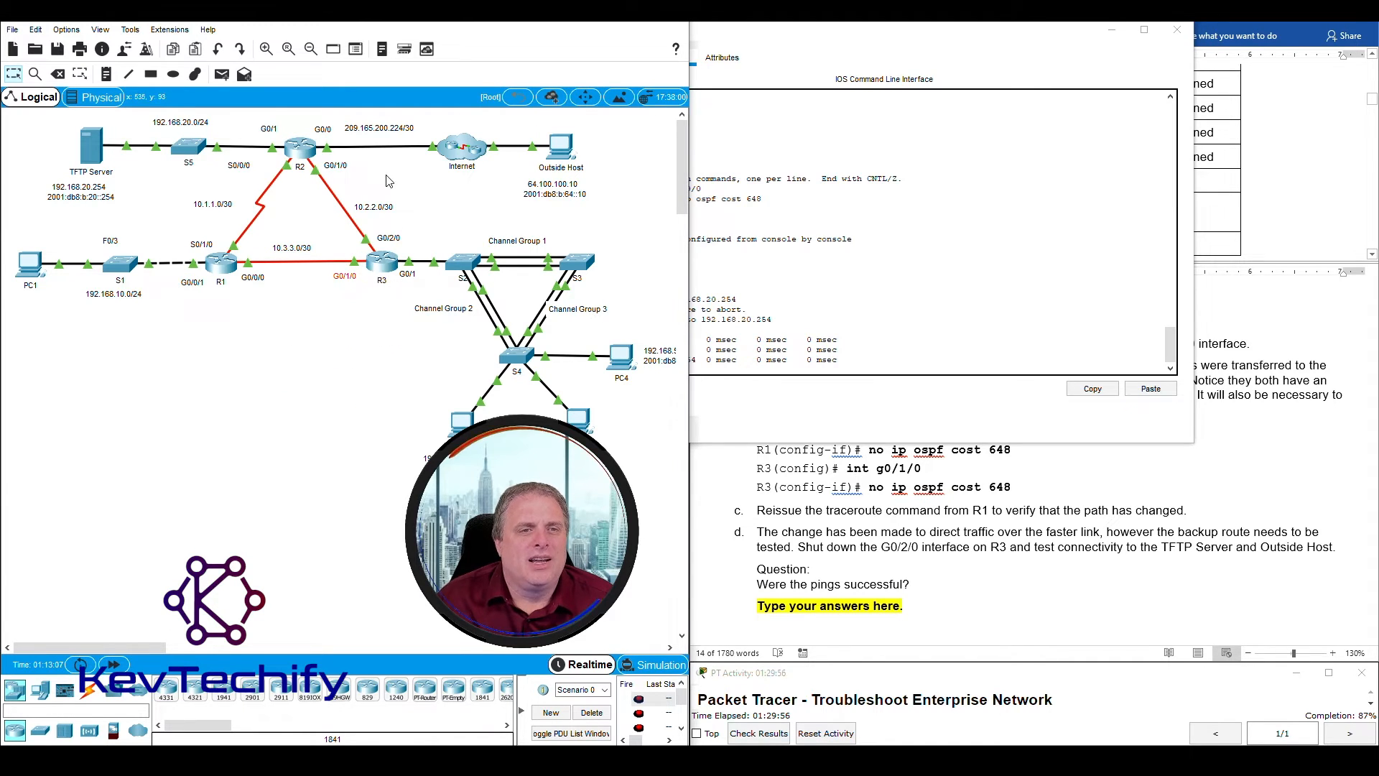
left_click(807, 337)
left_click_drag(627, 349, 666, 350)
left_click(428, 211)
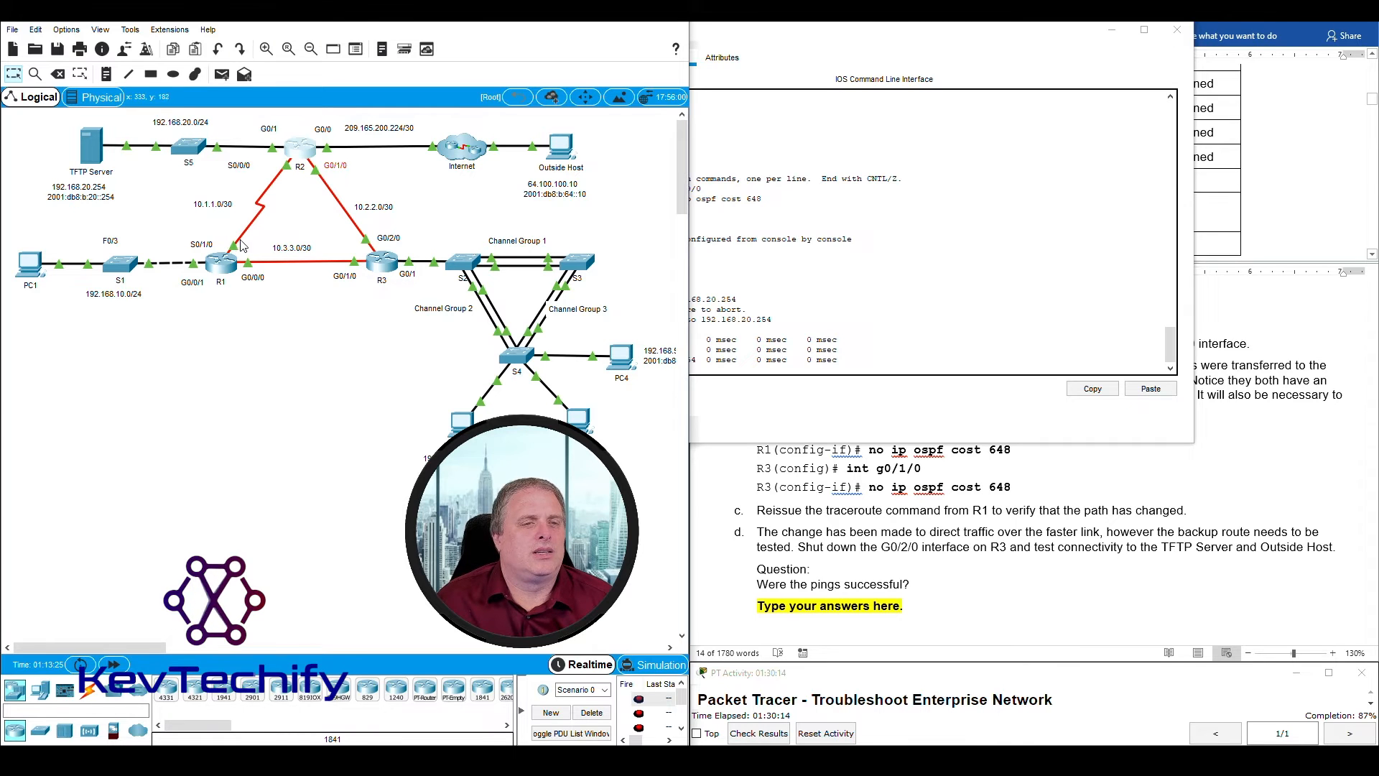
left_click_drag(902, 48, 377, 50)
Step: Read step d's instructions on testing the backup route with R3's G0/2/0 interface, and the question about the pings
left_click(863, 509)
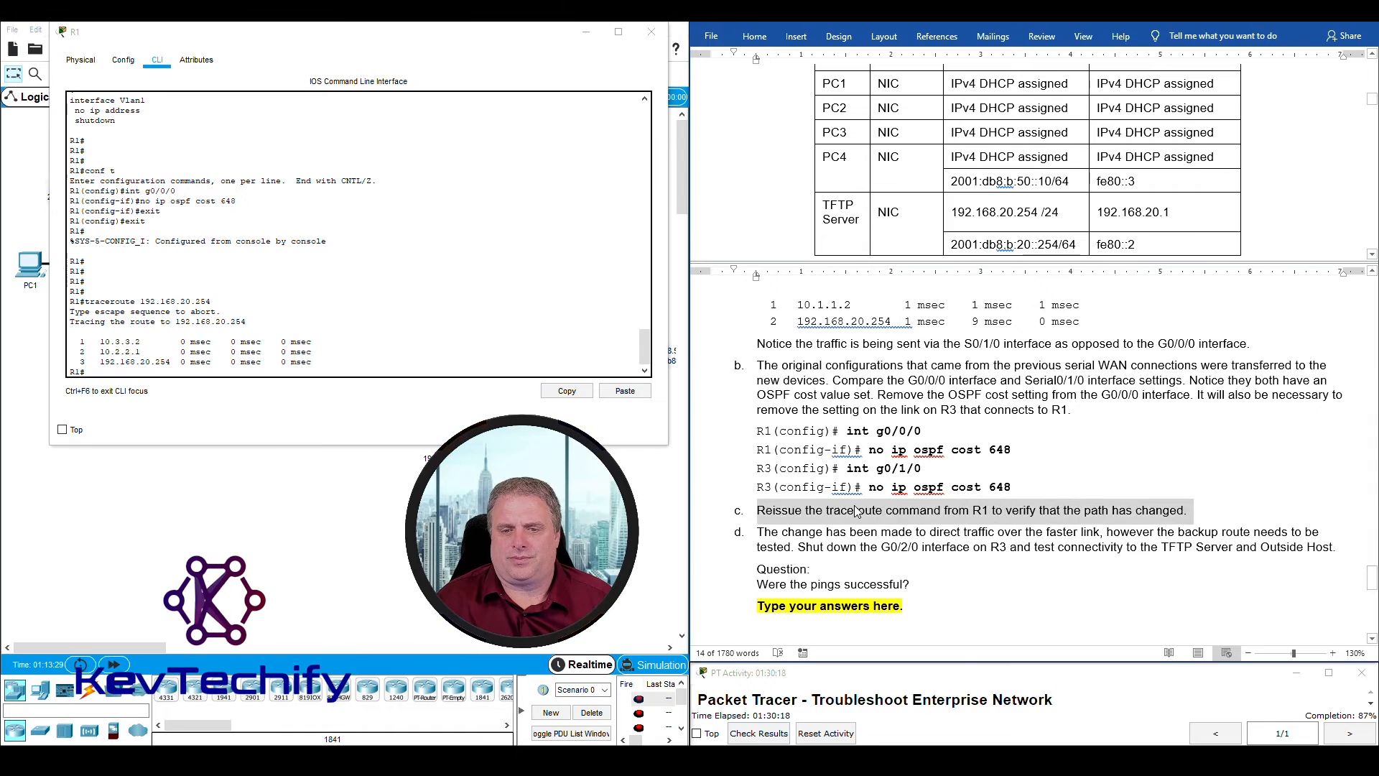
scroll(857, 463, "down", 5)
left_click(862, 436)
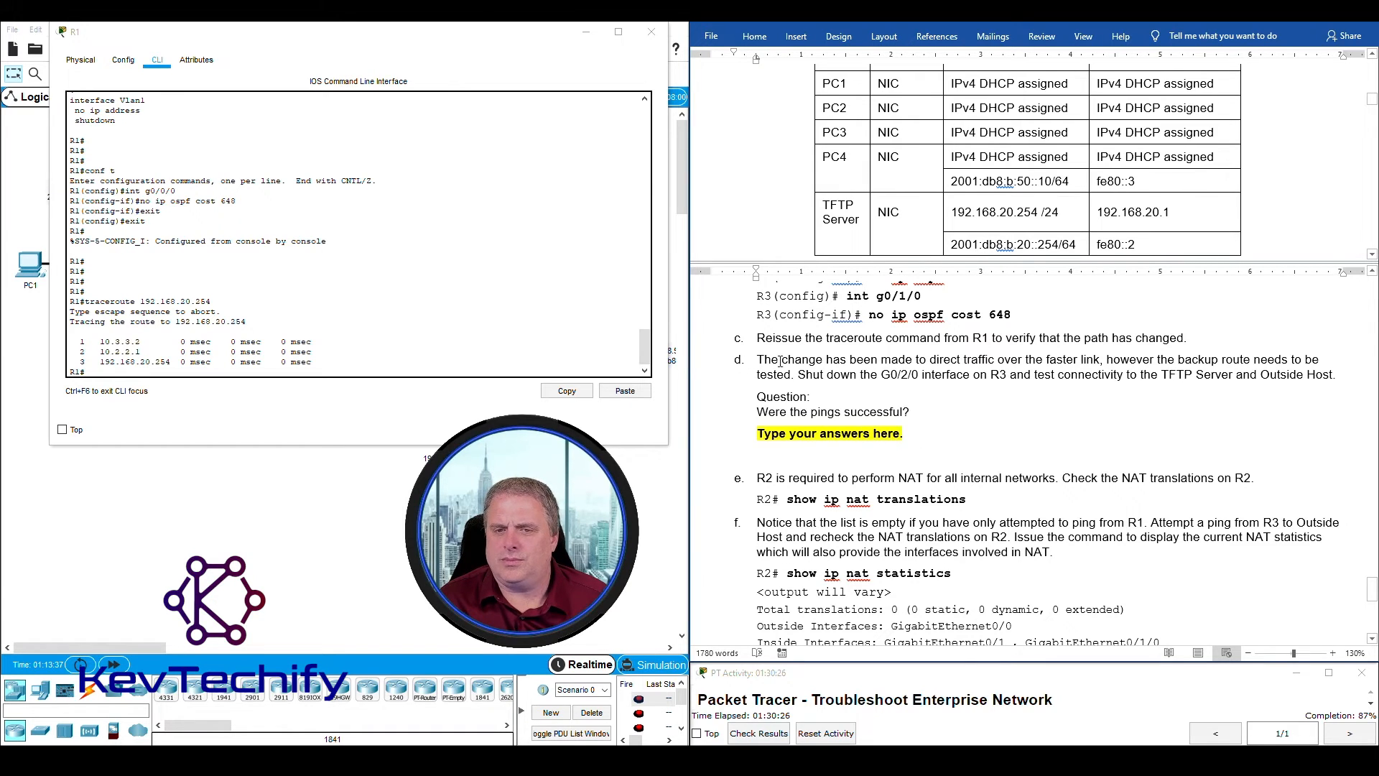
left_click_drag(756, 362, 1318, 362)
left_click_drag(781, 360, 869, 377)
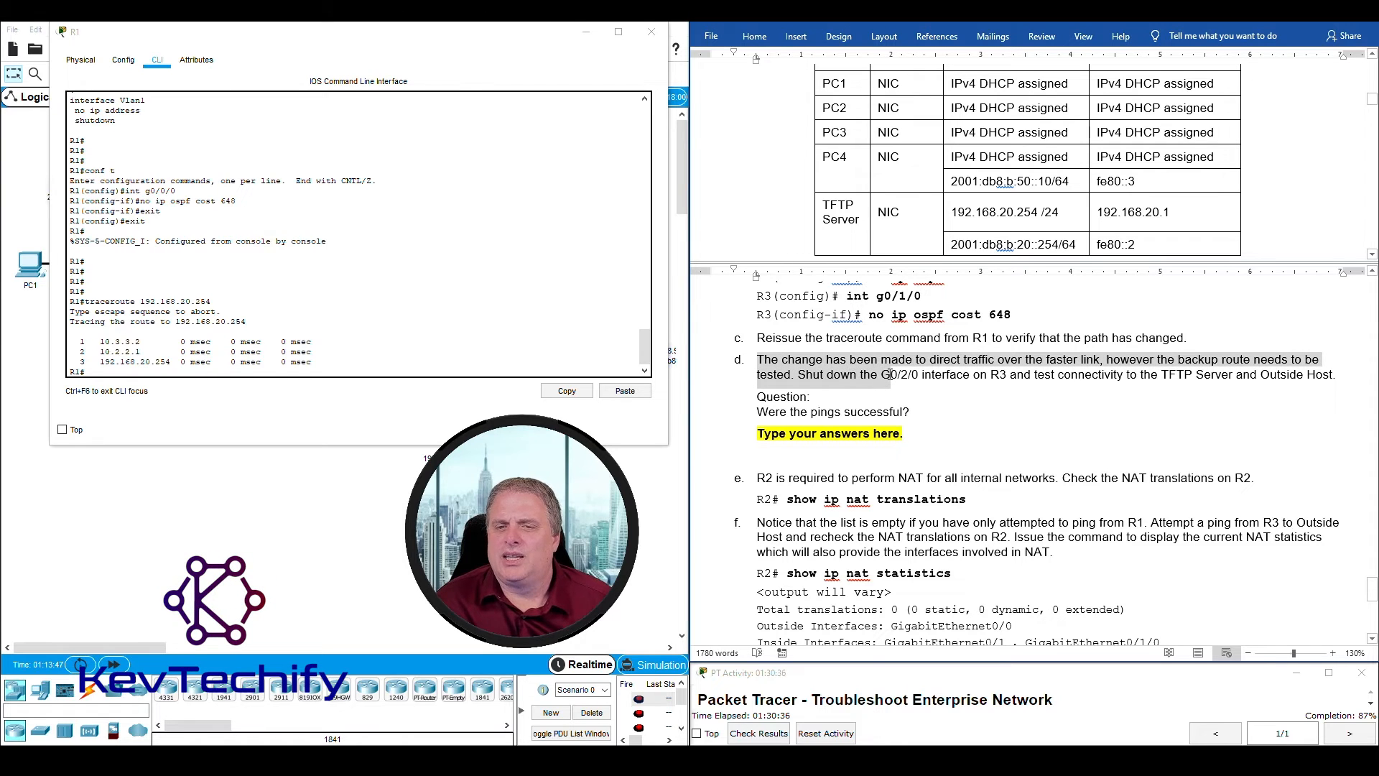
left_click_drag(943, 375, 1001, 378)
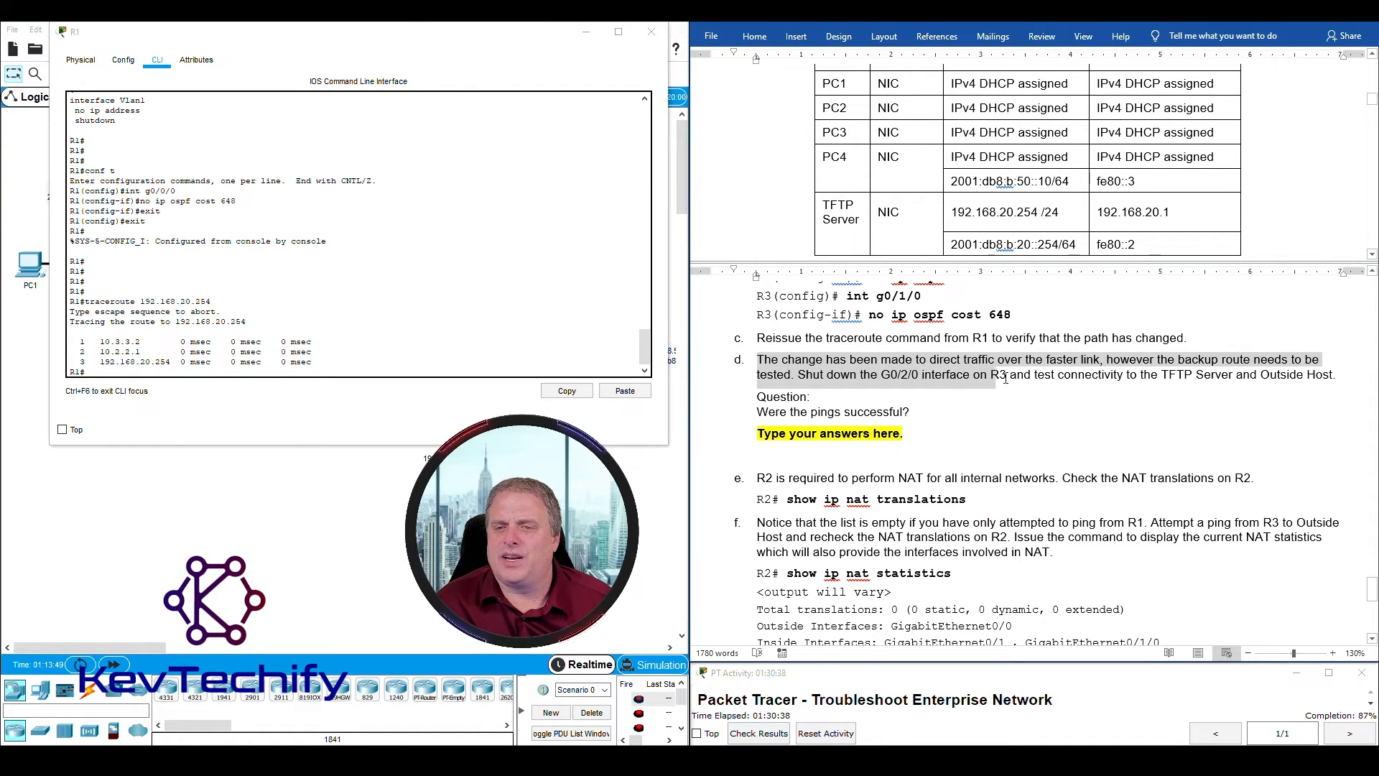
left_click_drag(1104, 377, 1300, 379)
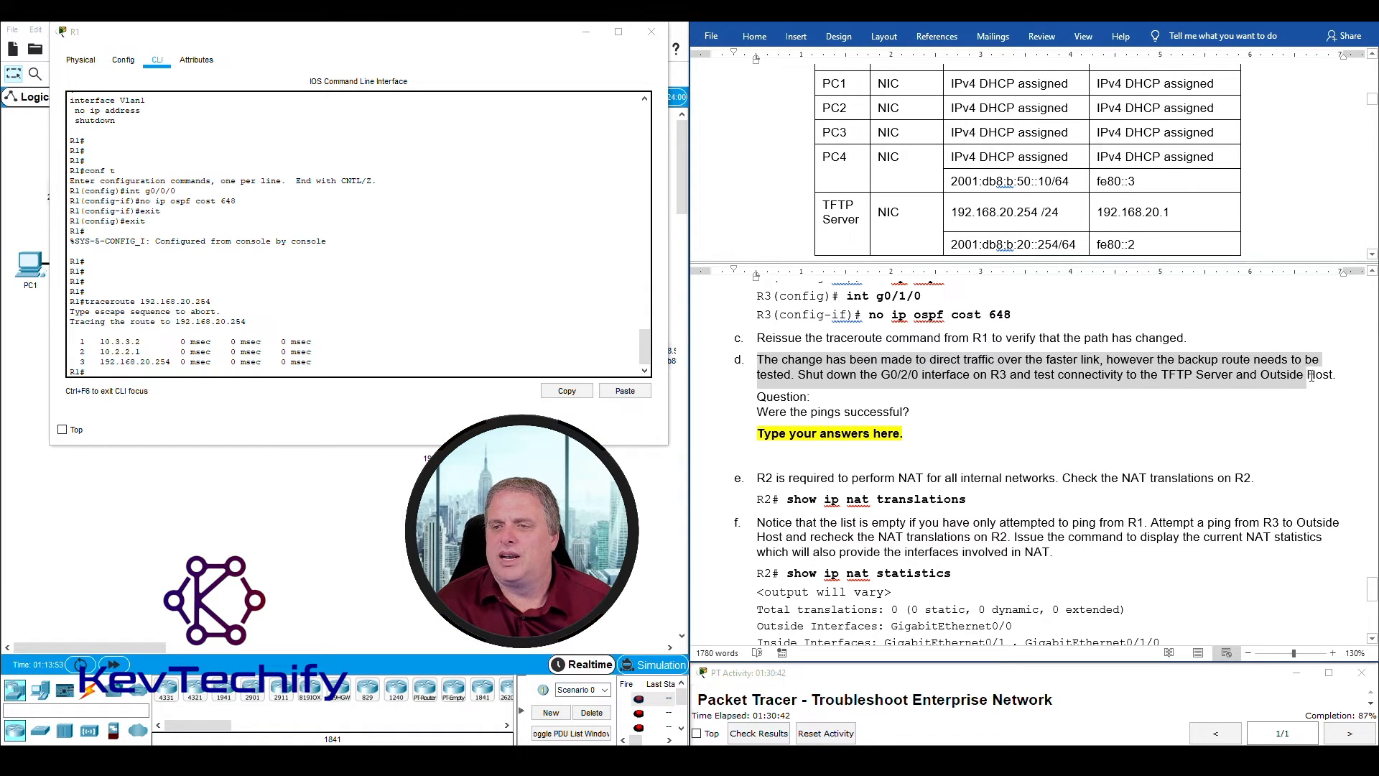
left_click(759, 412)
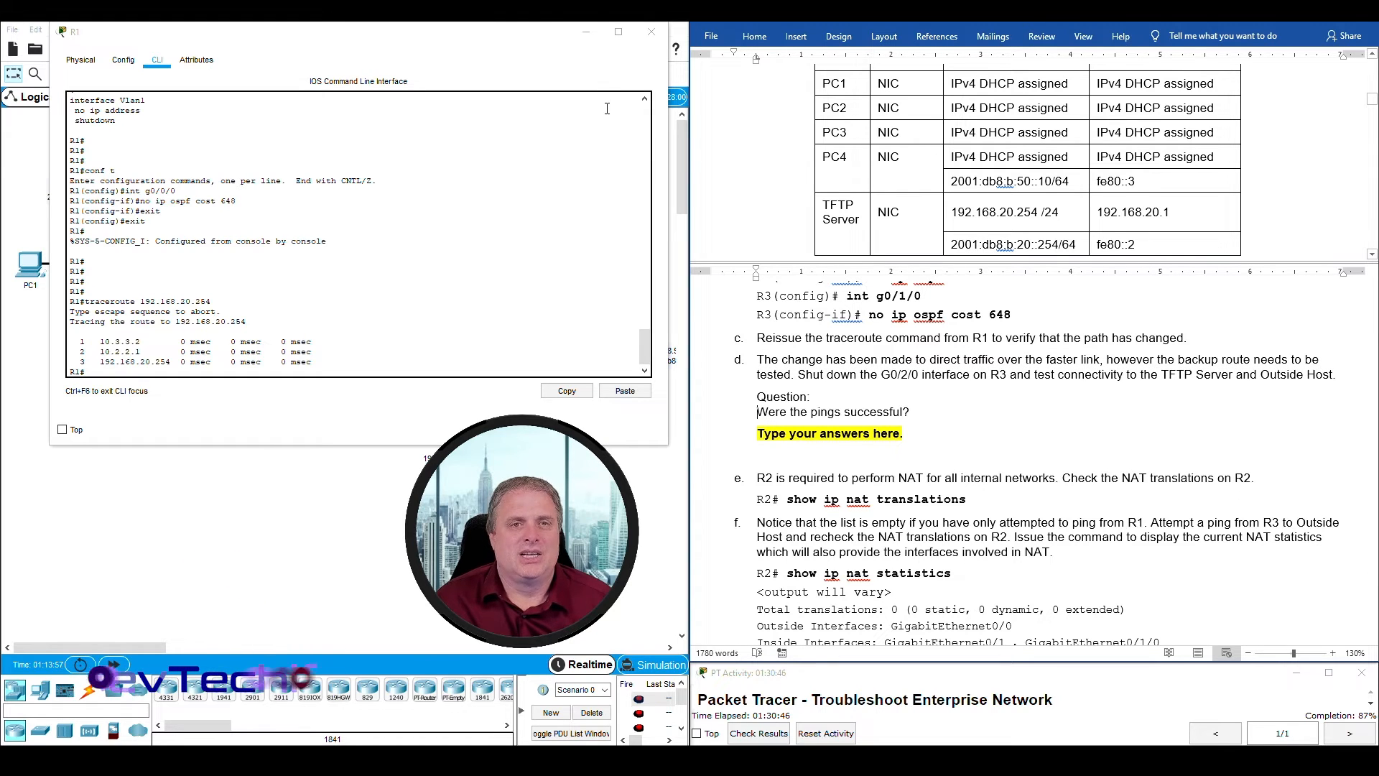
Step: Shut down R3's g0/2/0 interface from its command line
left_click(586, 31)
left_click(381, 262)
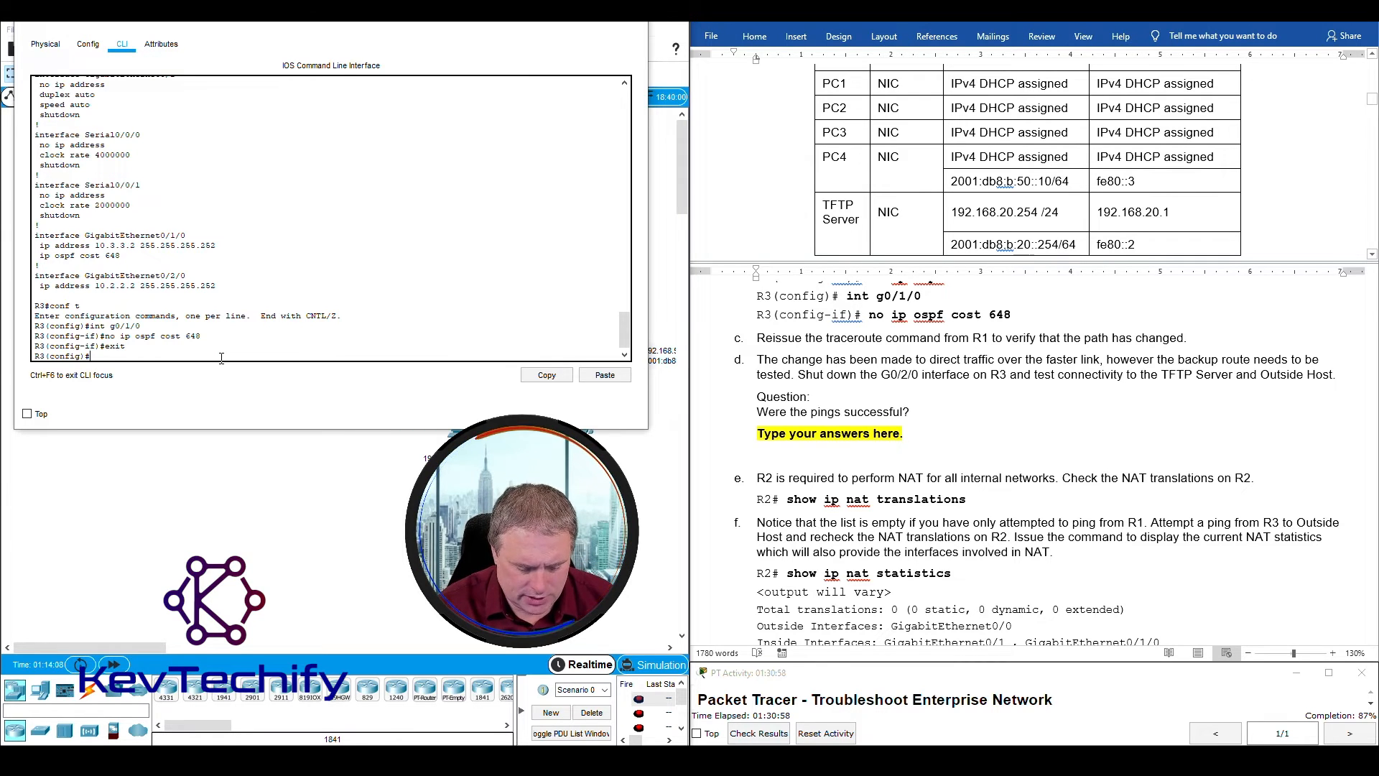
type("nt g")
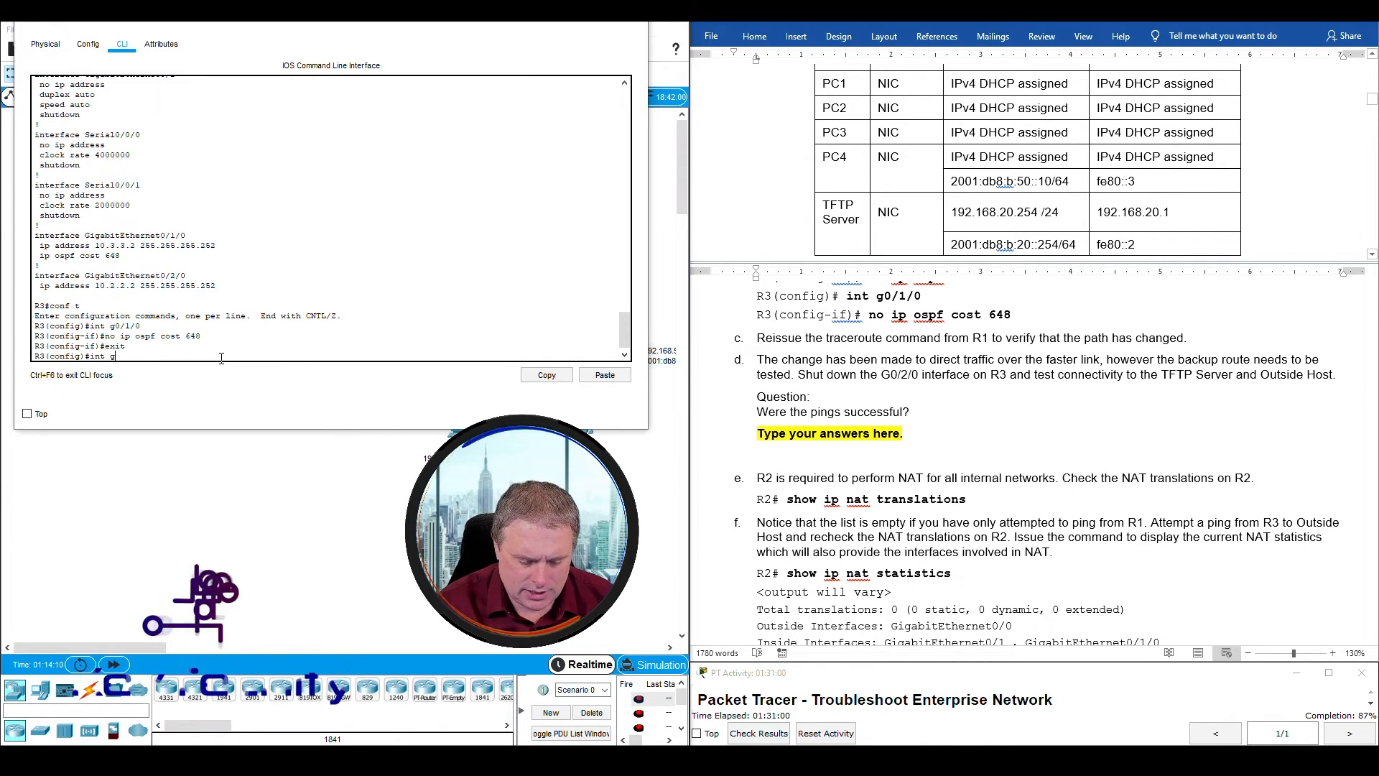
type("0/2")
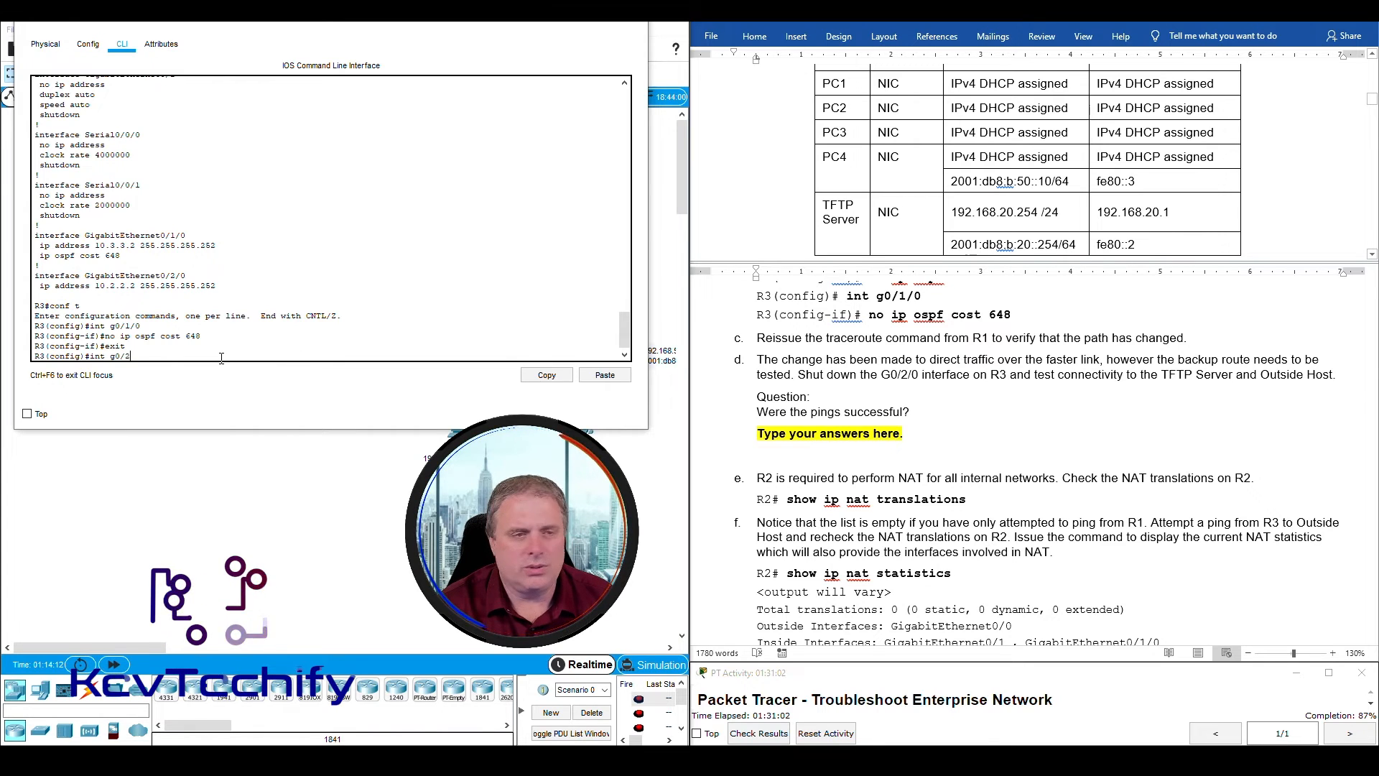
type("/0")
key("Return")
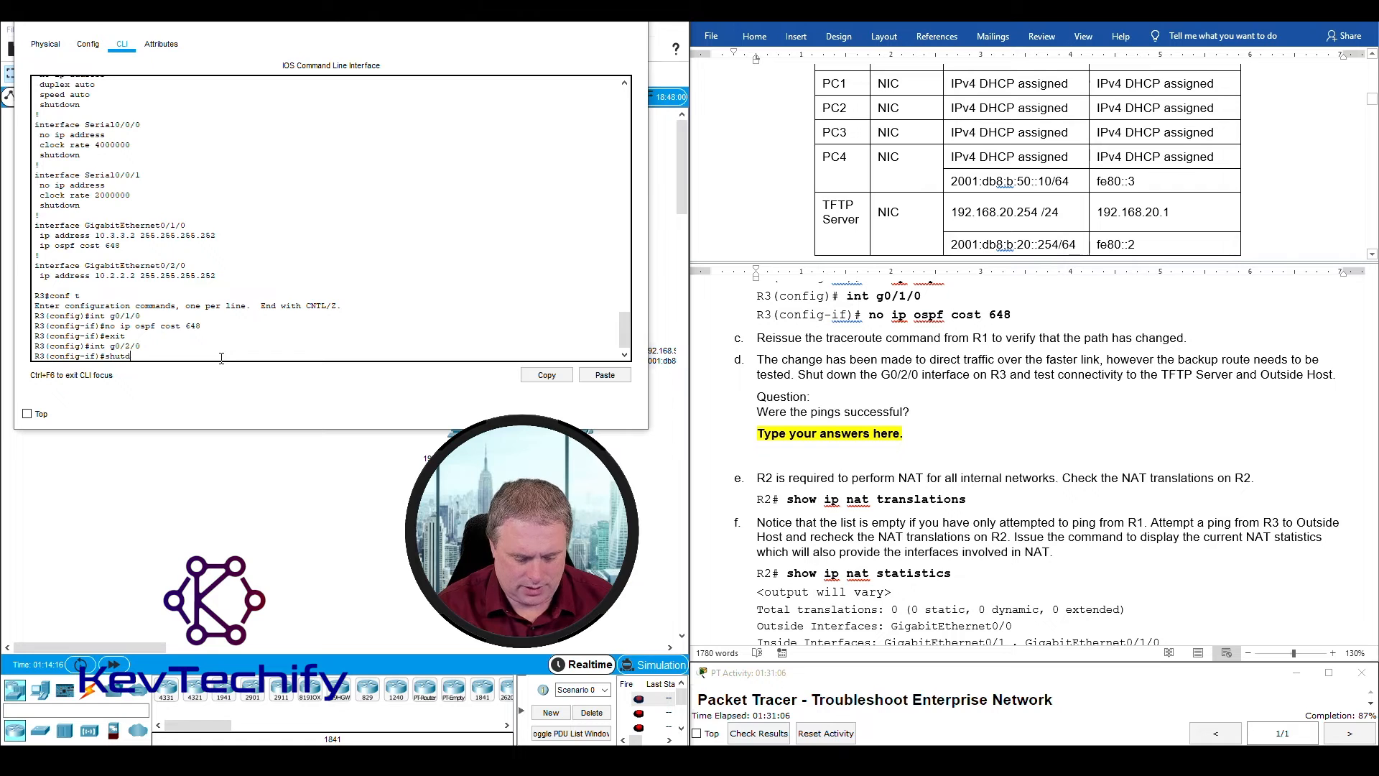
key("Return")
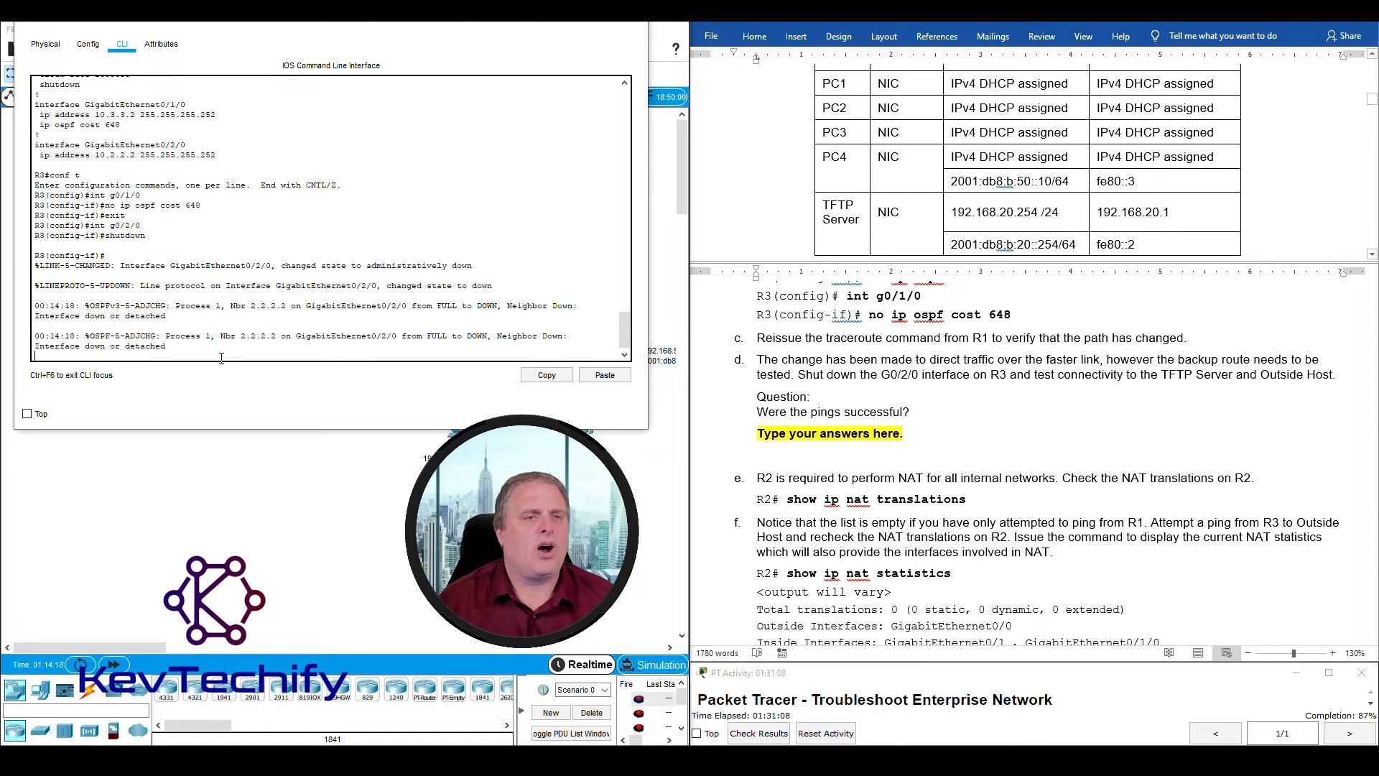
Step: Uncover the topology and examine the 10.2.2.0/30 link between R2 and R3
left_click_drag(321, 21, 900, 66)
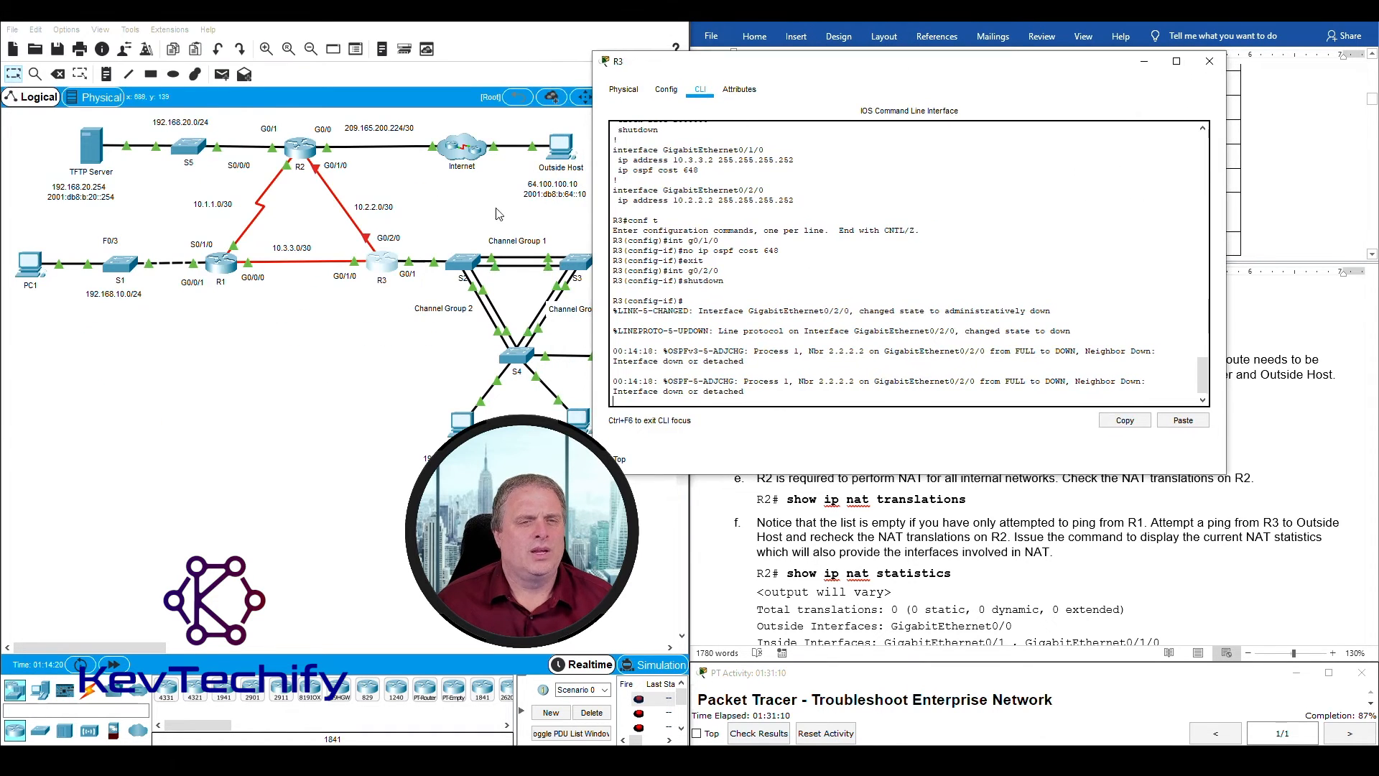
left_click(422, 240)
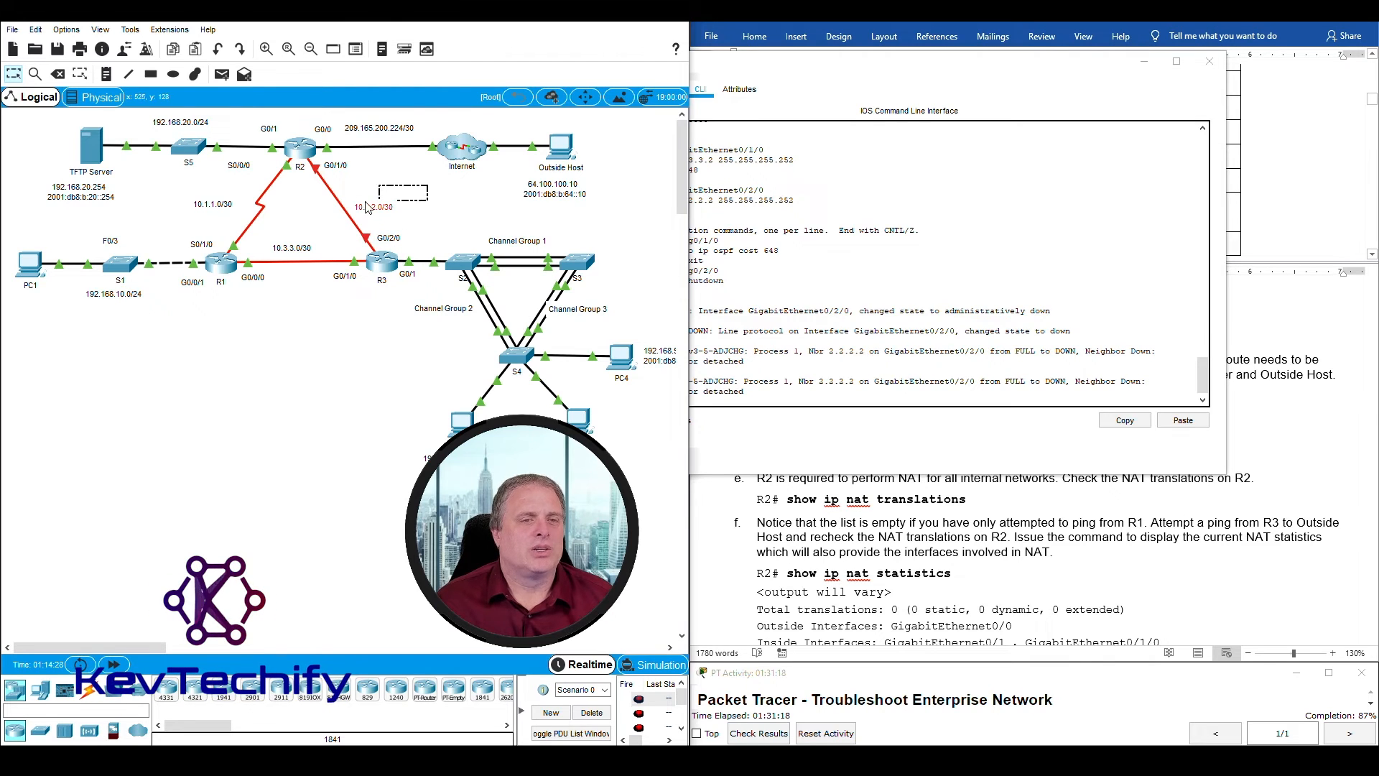
left_click_drag(428, 185, 321, 218)
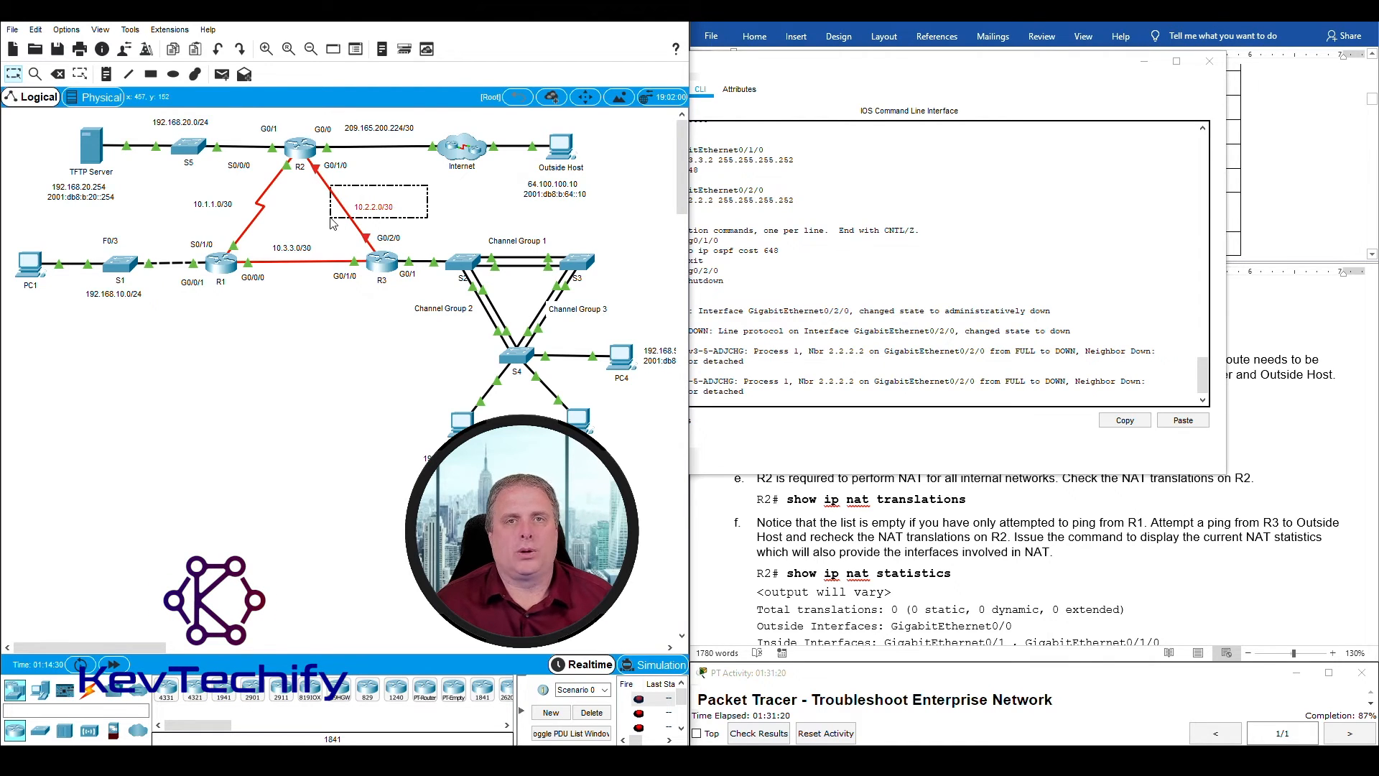
left_click_drag(337, 217, 337, 218)
left_click_drag(444, 215, 313, 192)
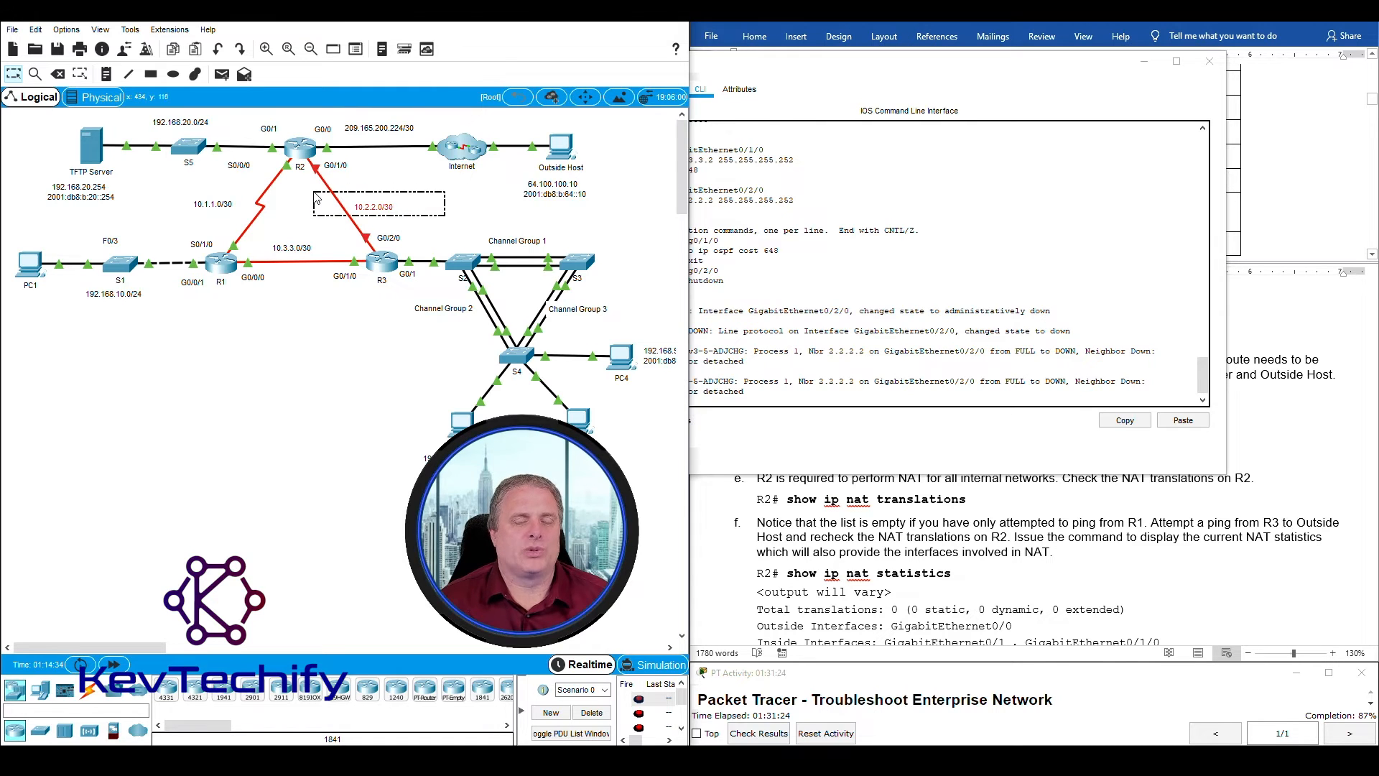
Step: Review R3's command-line messages about GigabitEthernet0/2/0 going down and its OSPF neighbor 2.2.2.2
left_click(862, 69)
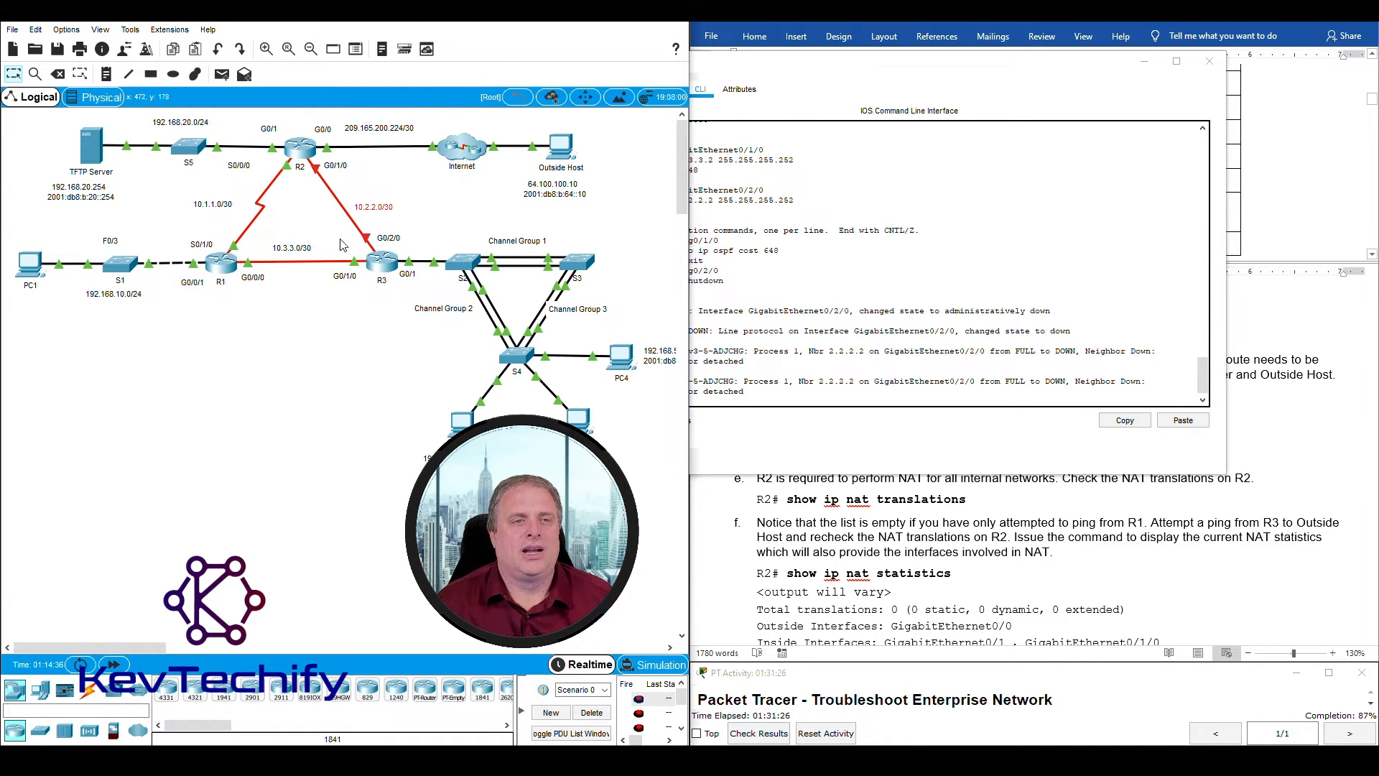
left_click_drag(850, 71, 309, 26)
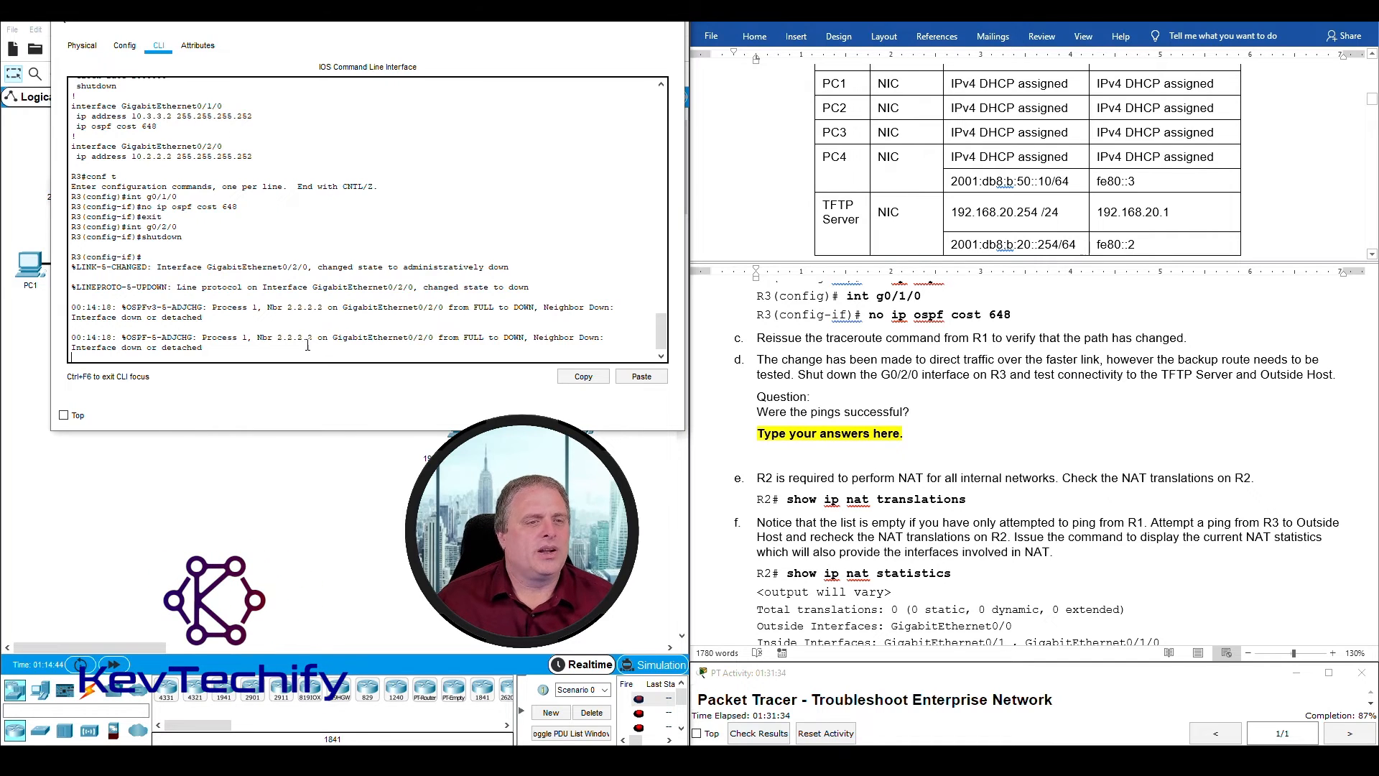
left_click_drag(202, 274, 552, 289)
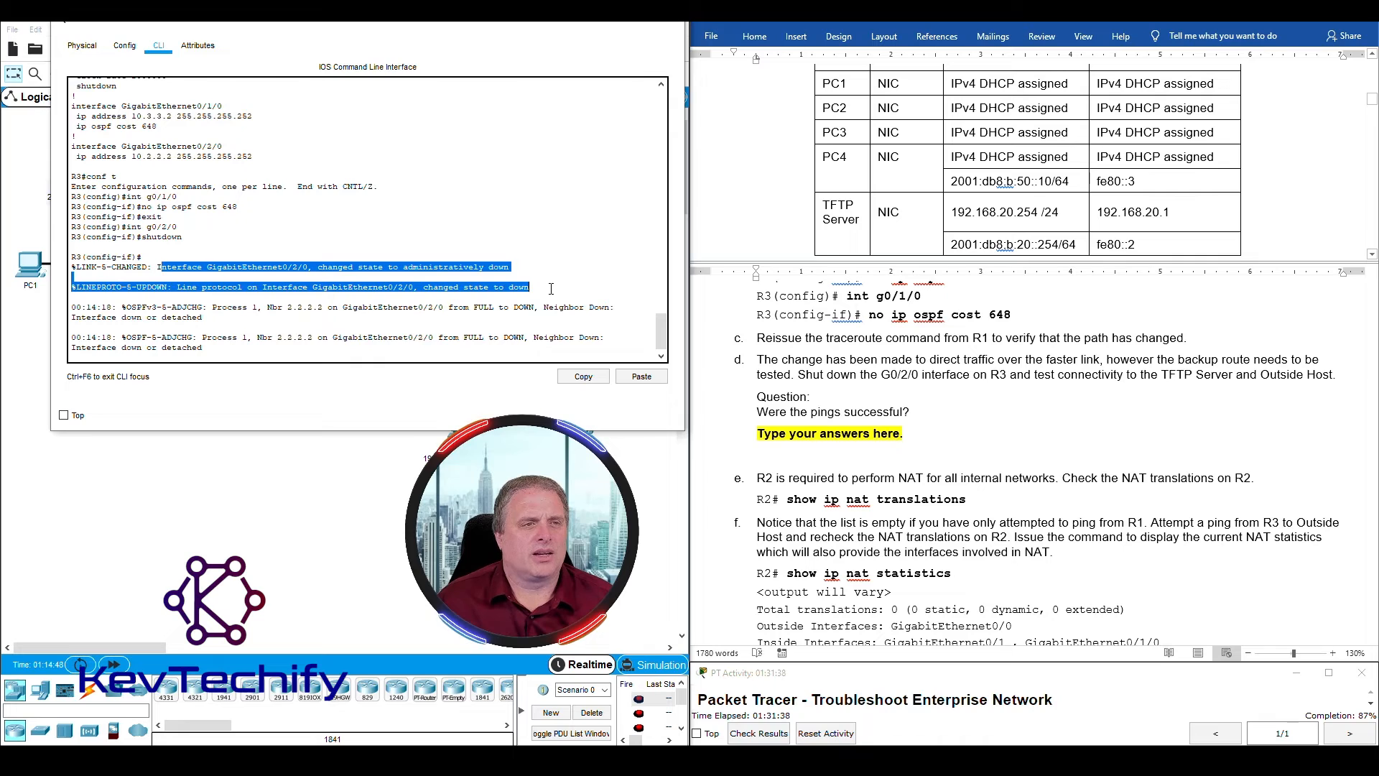
left_click_drag(167, 307, 607, 349)
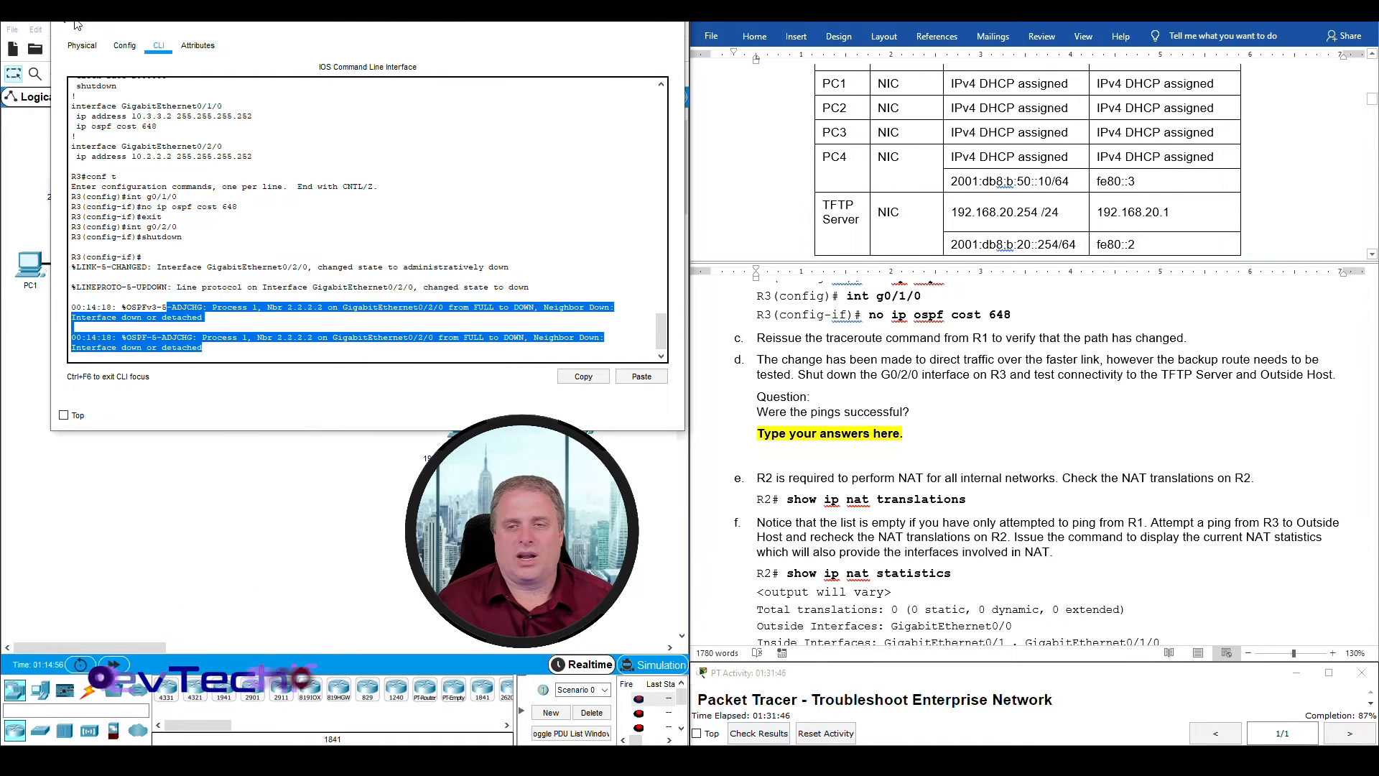
Step: Open R1's command line and ping the TFTP Server at 192.168.20.254
left_click(603, 24)
left_click(210, 265)
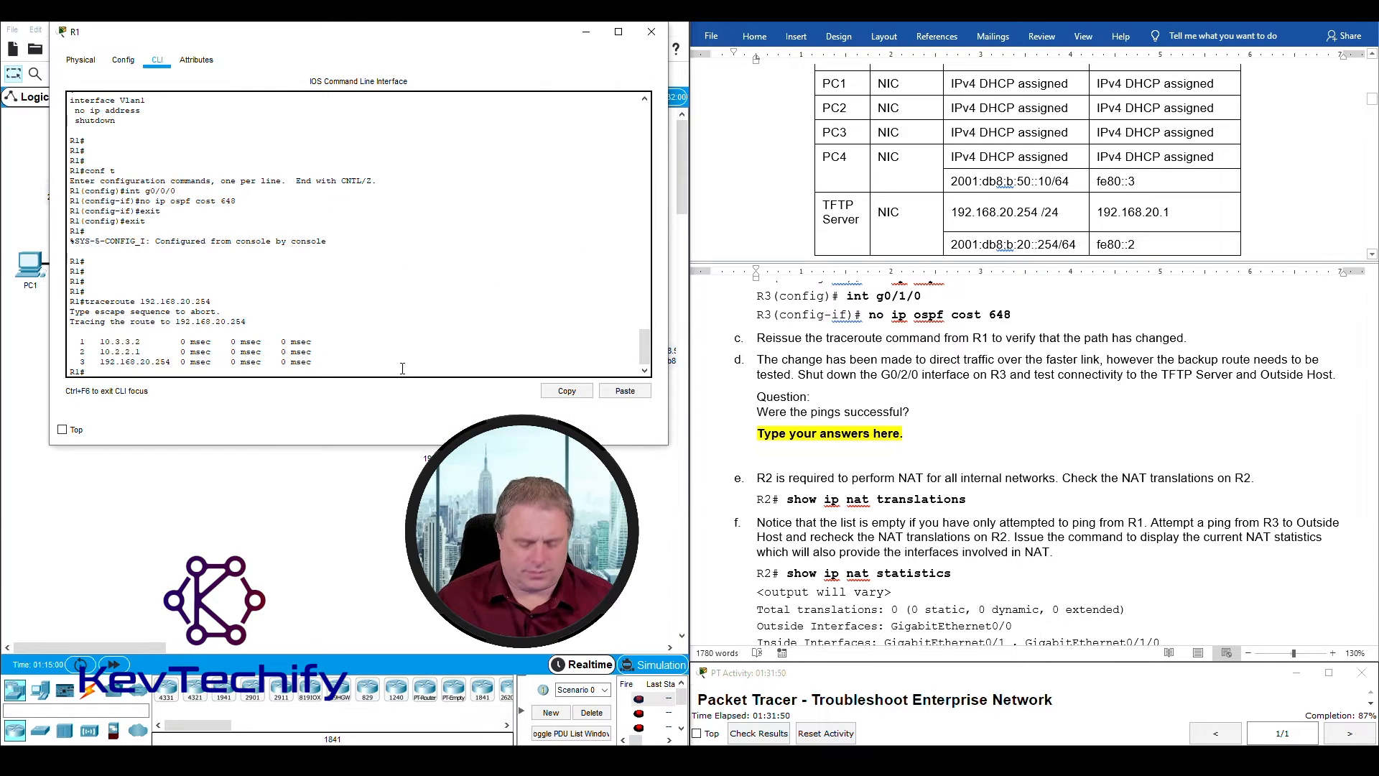
key("Return")
key("Return")
key("Return")
key("Return")
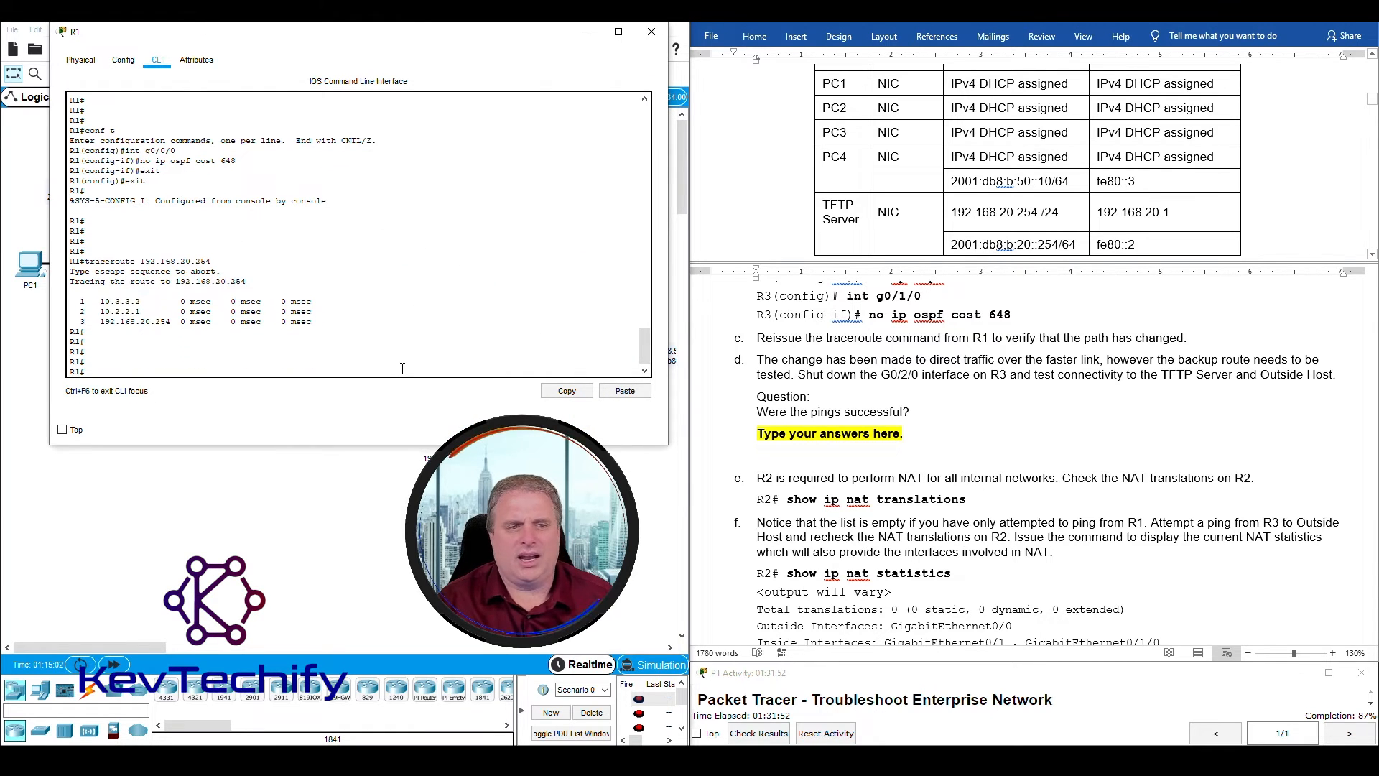
type("ping")
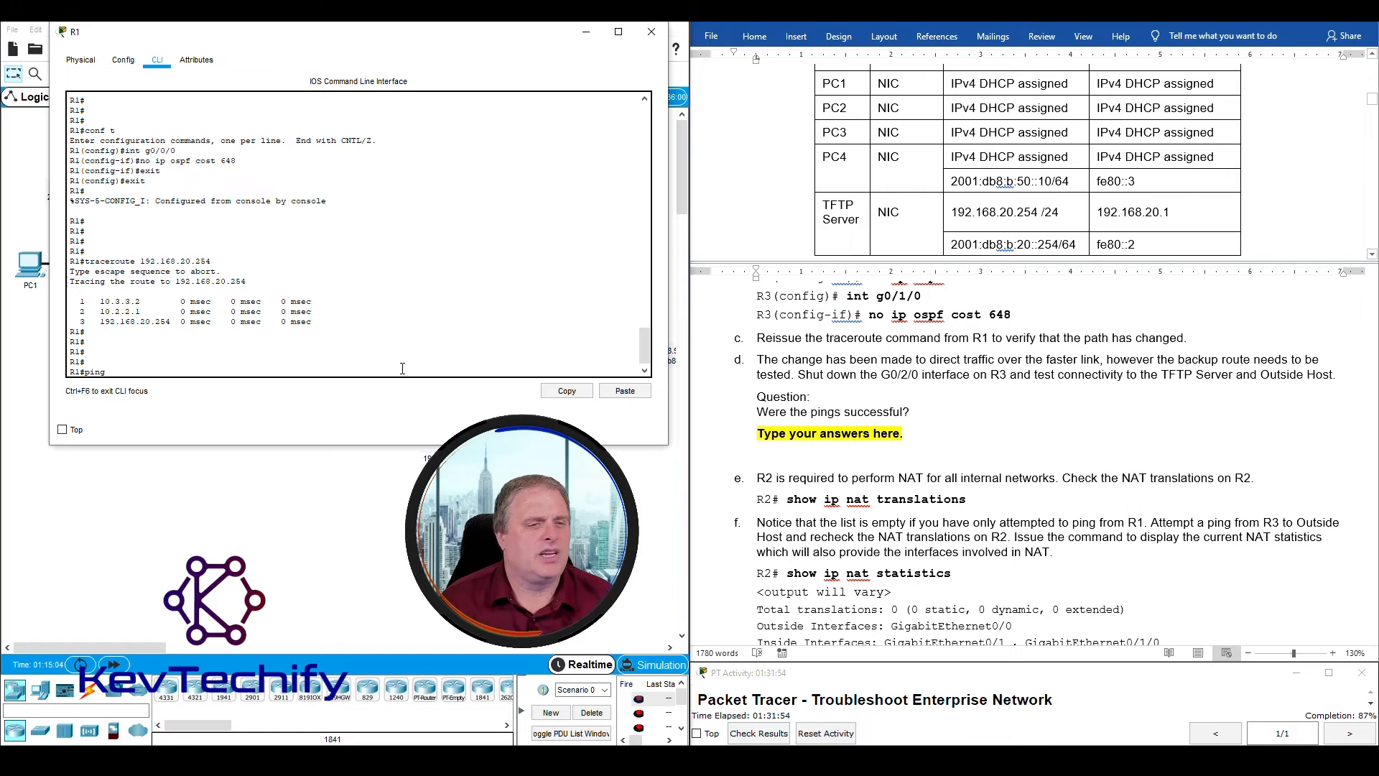
left_click_drag(254, 44, 419, 46)
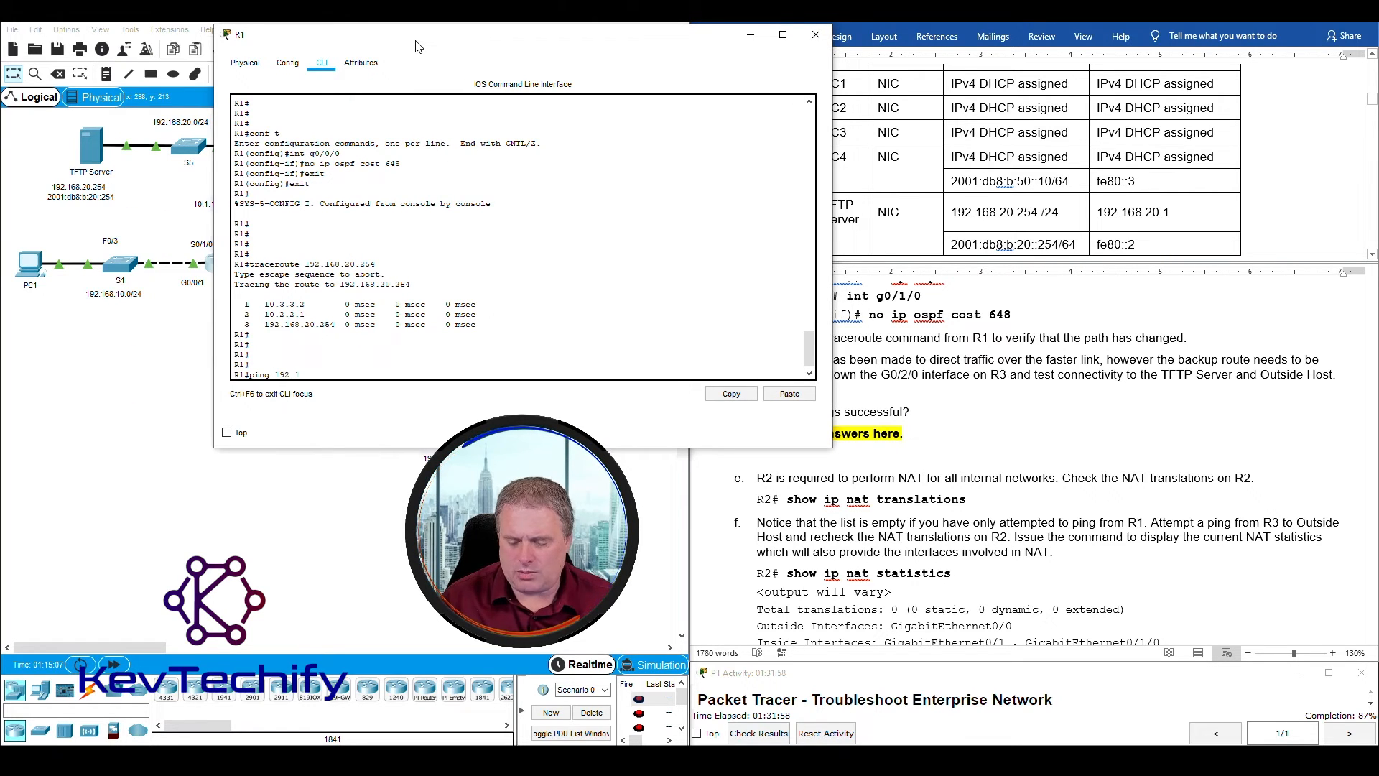
type("192.168.20.266")
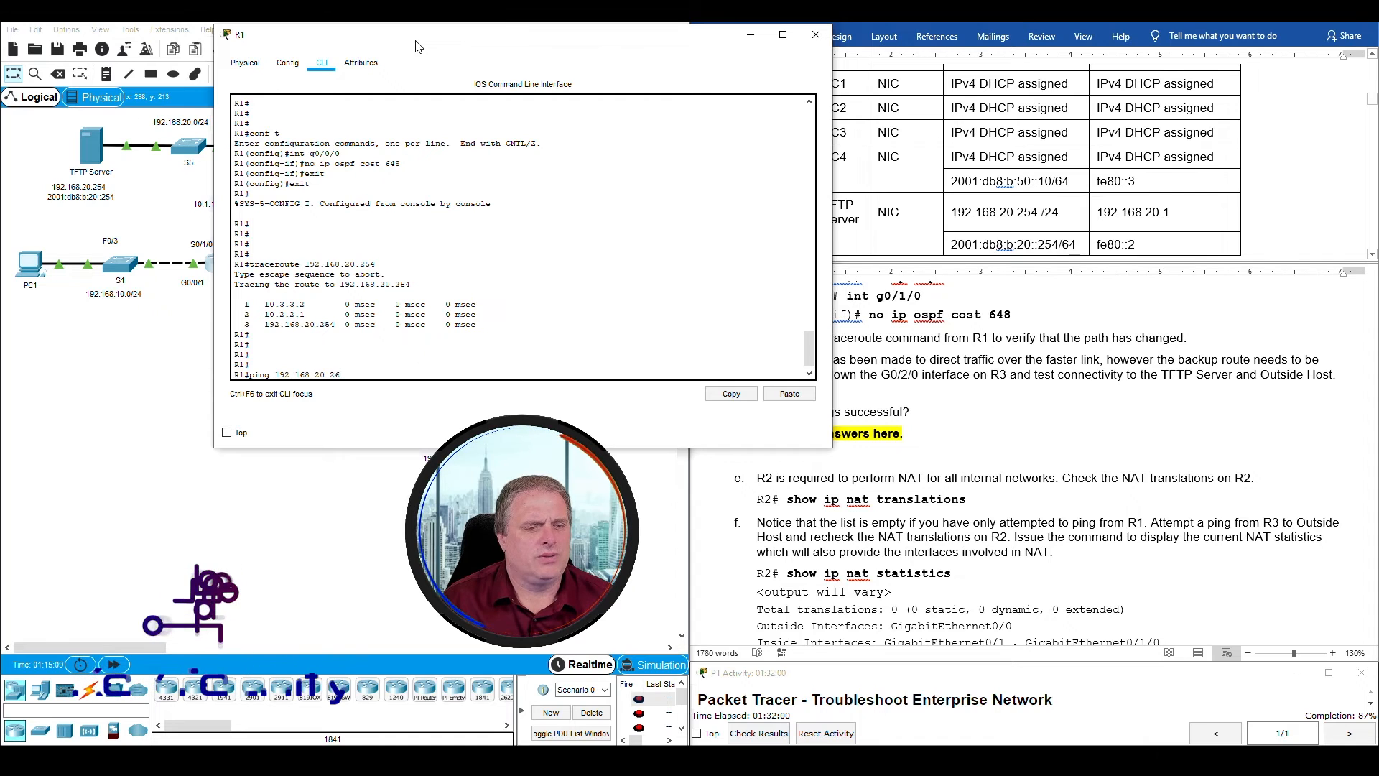
key("BackSpace")
key("BackSpace")
type("54")
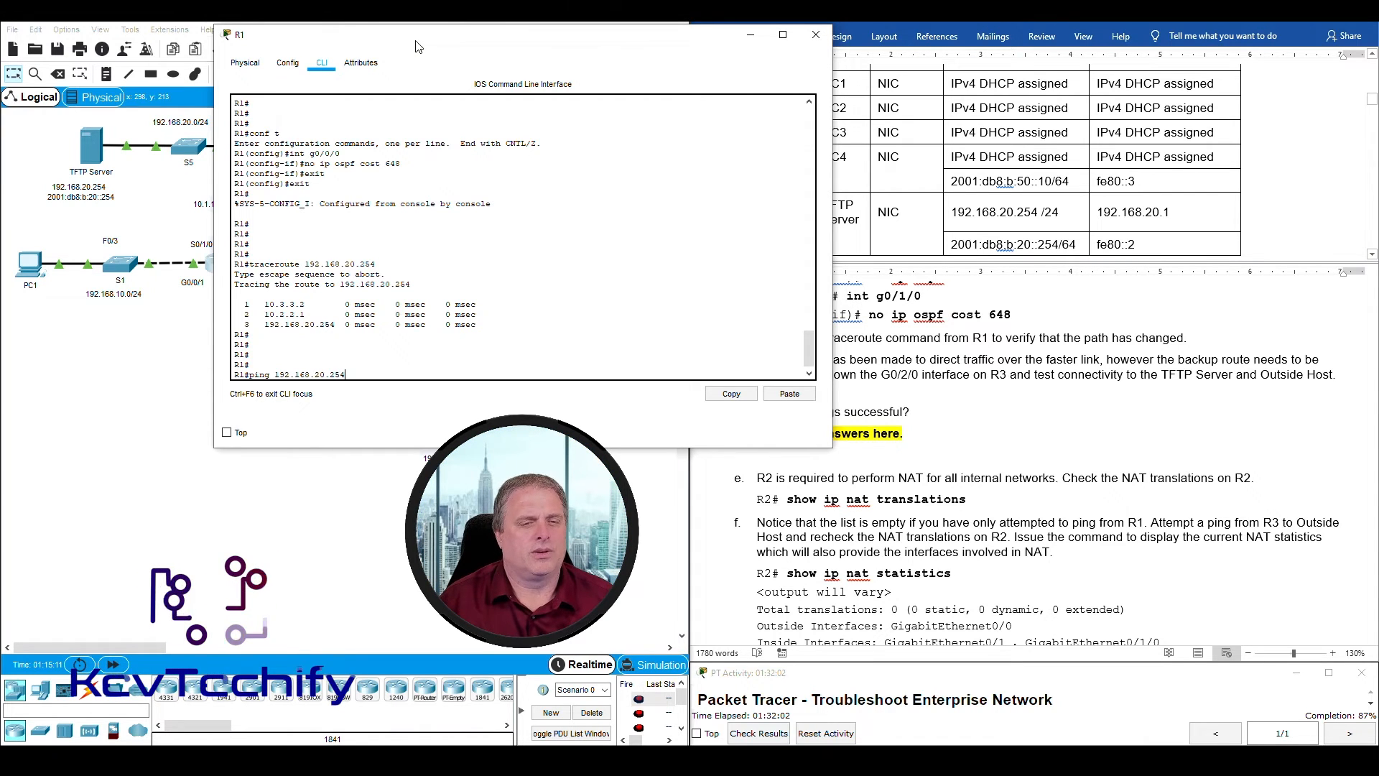
key("Return")
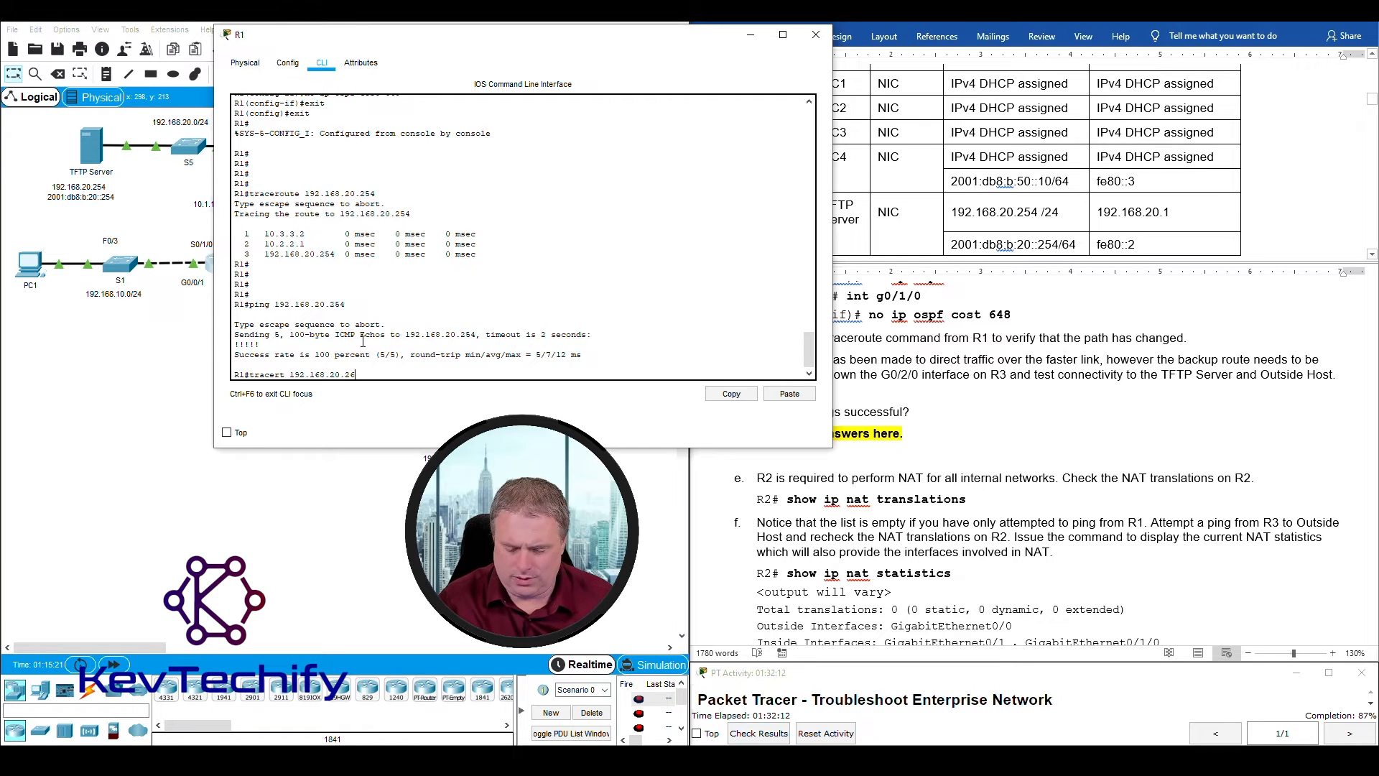
Step: Trace the route from R1 to the TFTP Server at 192.168.20.254 with the traceroute command
key("Return")
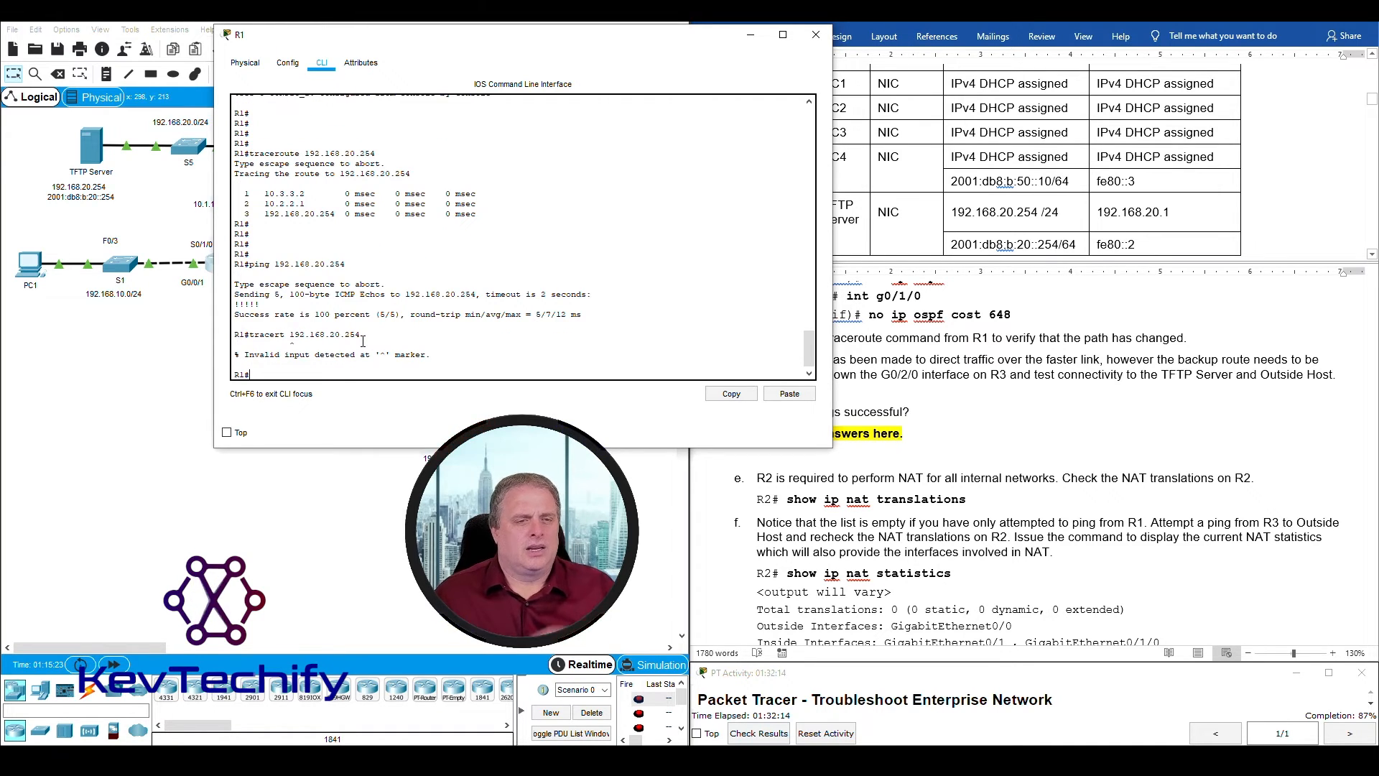
key("Up")
key("Left")
key("Left")
key("Left")
key("Left")
key("Left")
key("Left")
key("Left")
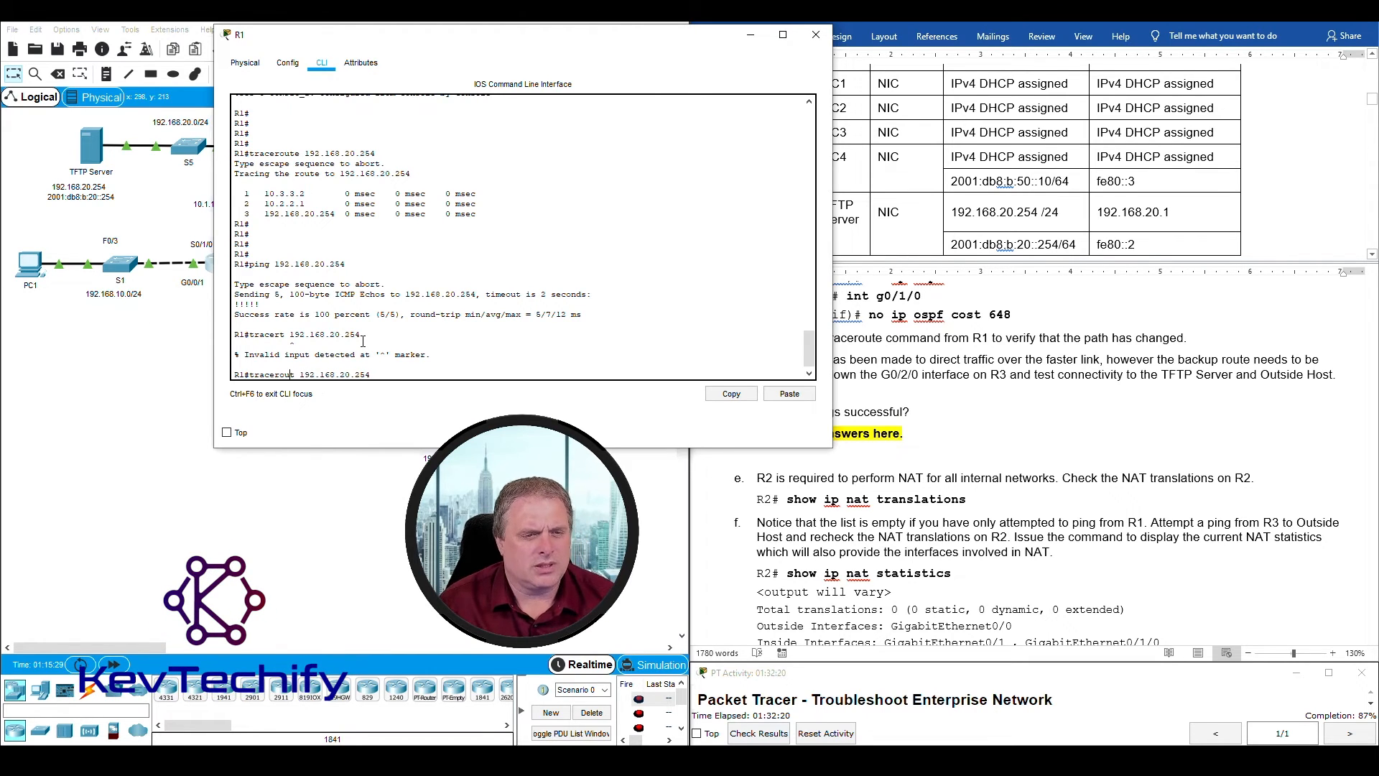
key("Return")
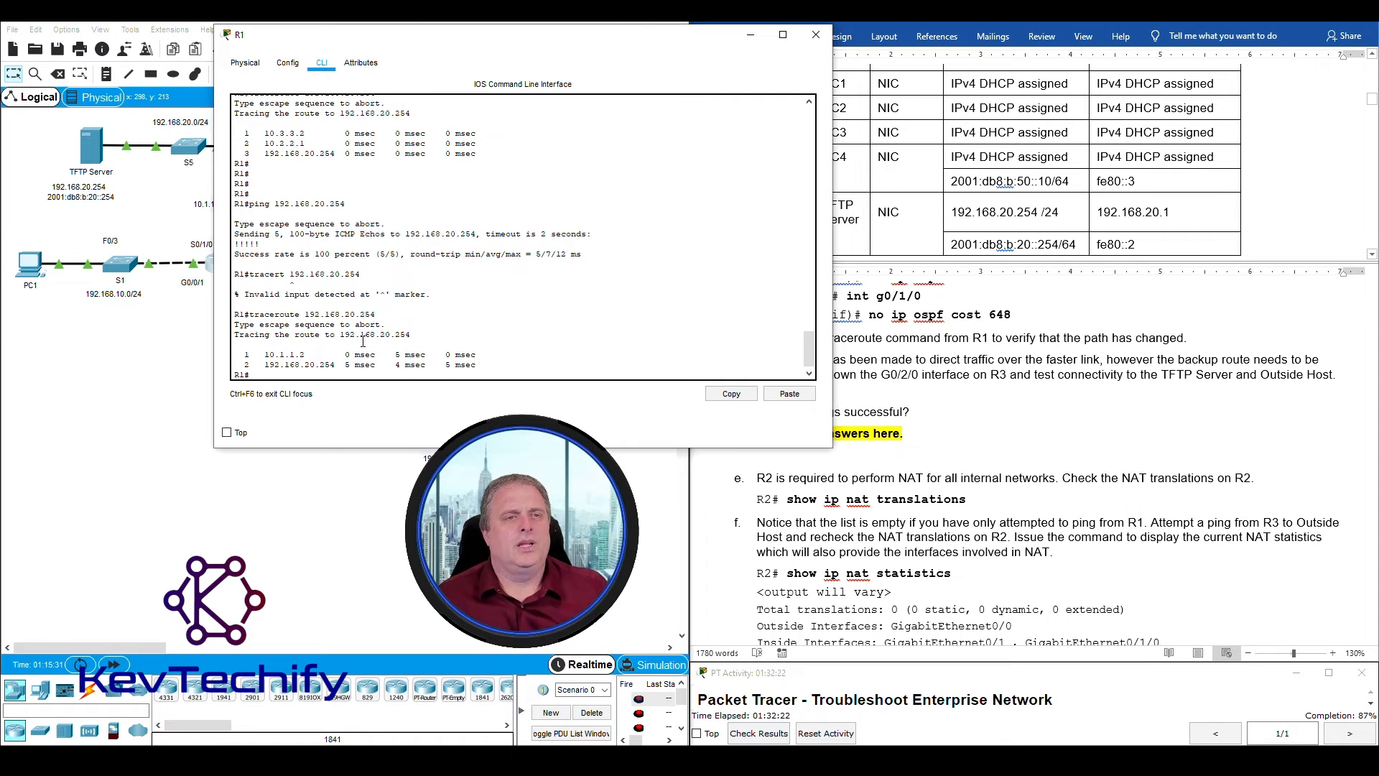
Step: Uncover the topology and compare the traceroute hop 10.1.1.2 with the serial link between R1 and R2
left_click_drag(416, 41, 869, 59)
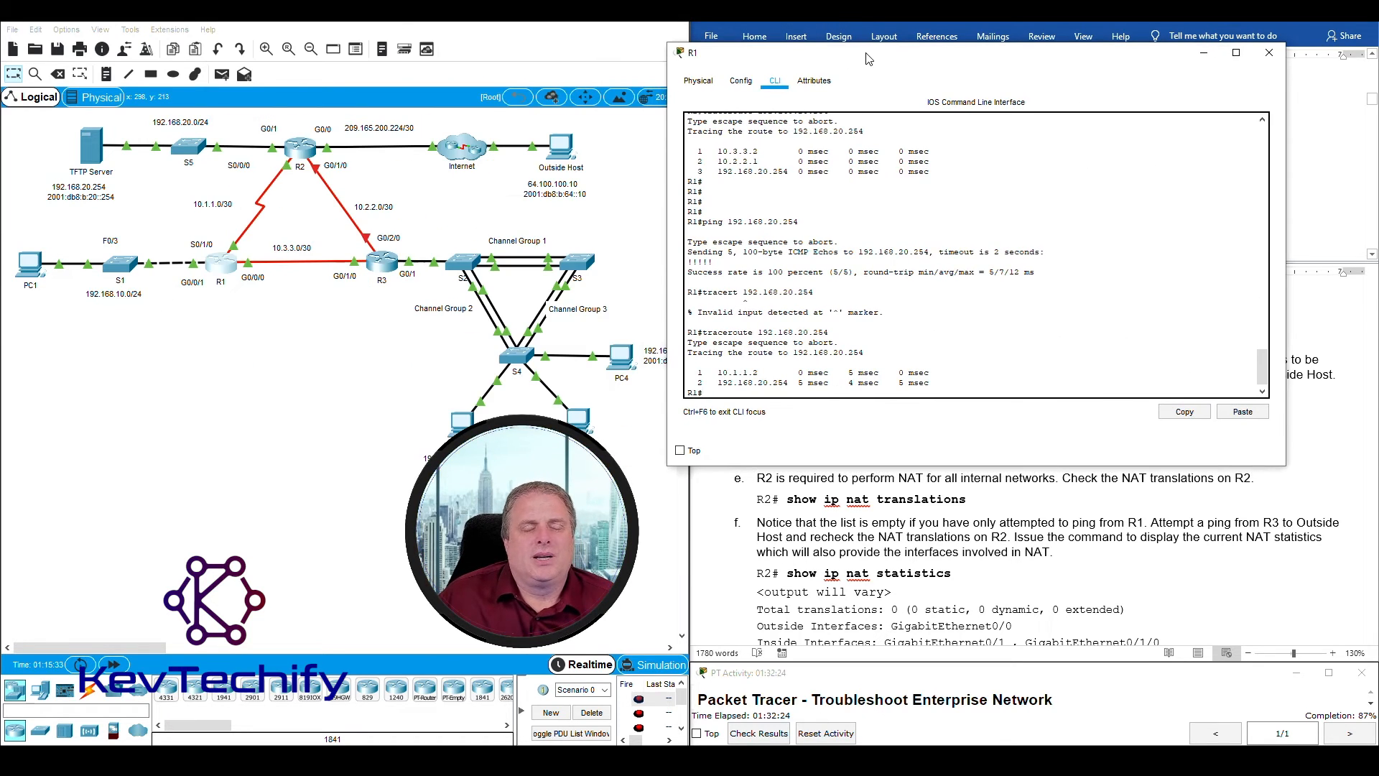
left_click_drag(226, 281, 231, 285)
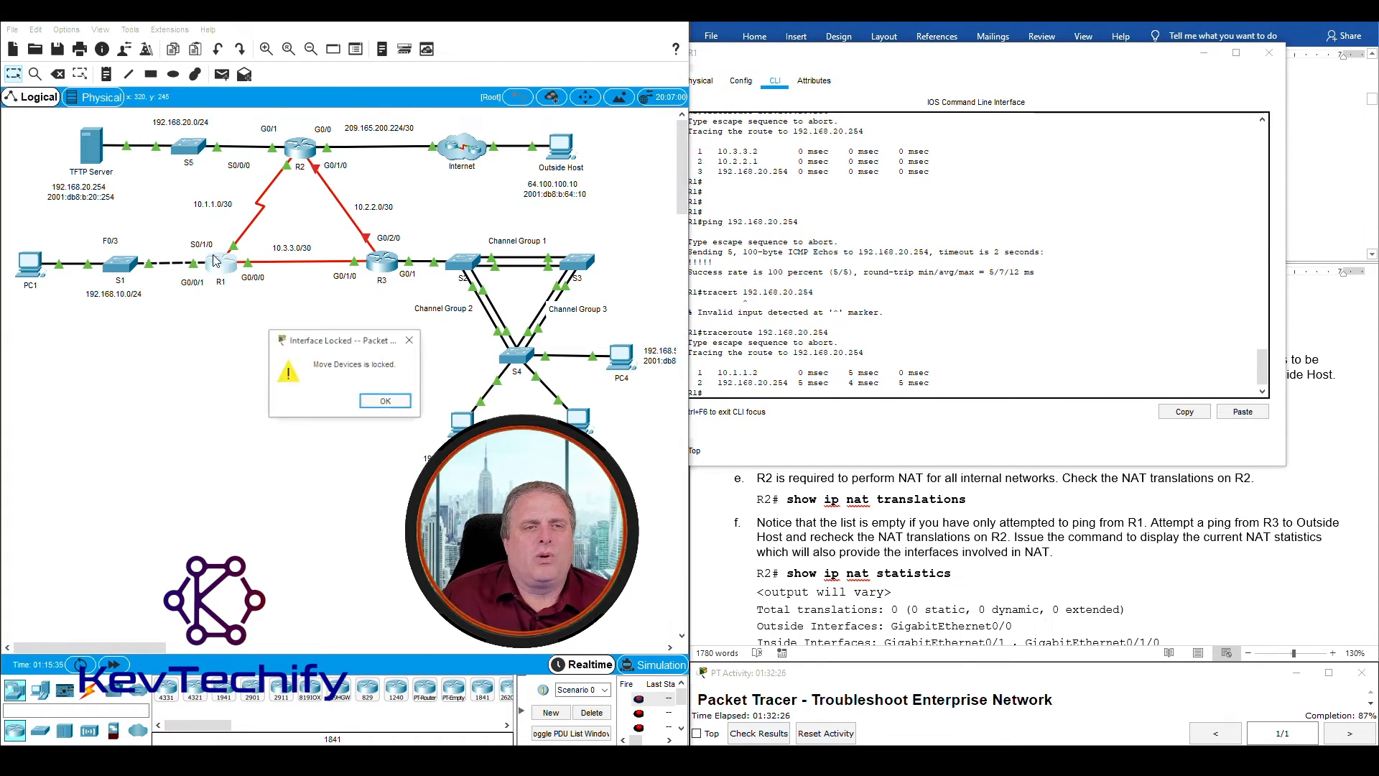
left_click(386, 402)
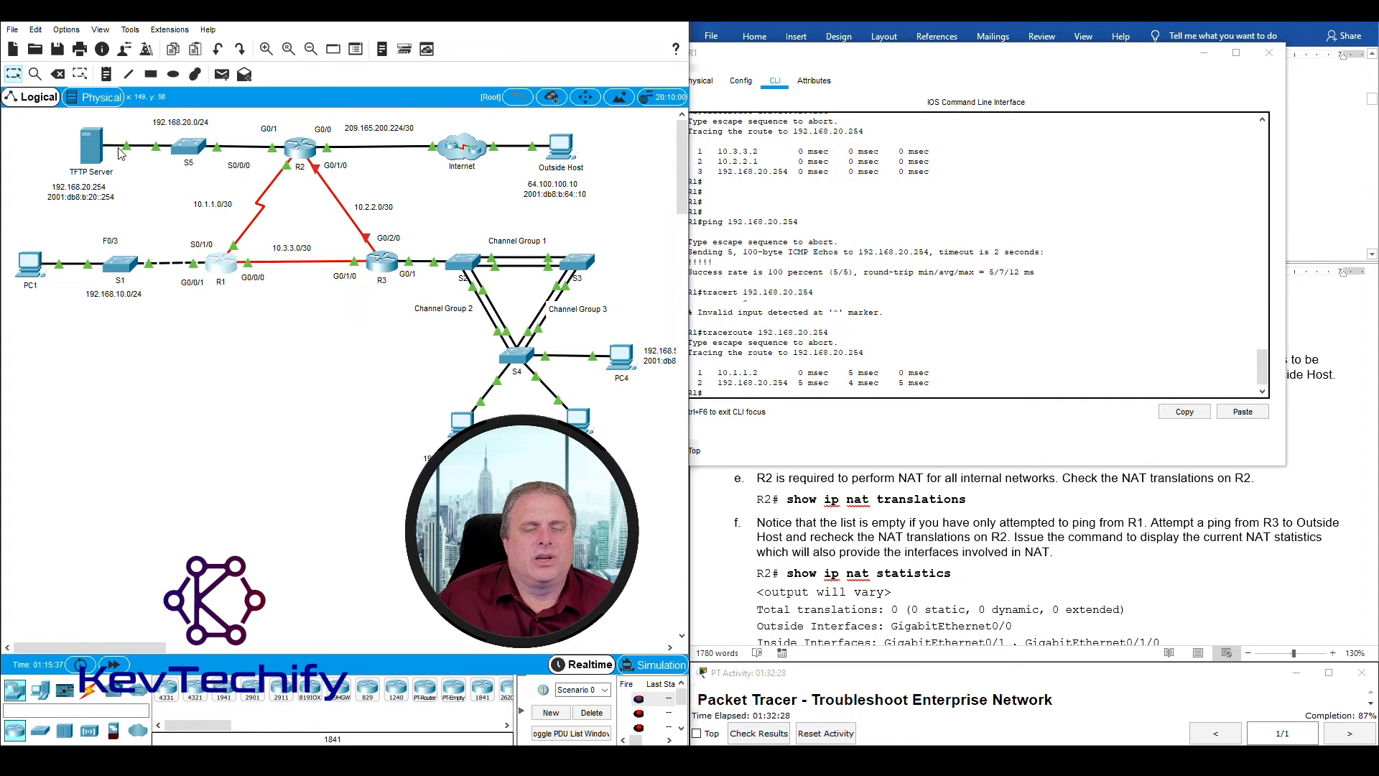
left_click(703, 371)
left_click_drag(701, 371, 963, 382)
left_click_drag(296, 218, 240, 199)
left_click_drag(417, 211, 316, 229)
left_click_drag(420, 219, 345, 199)
Step: Replace the placeholder under "Were the pings successful?" in step d with the answer "Yes"
left_click_drag(984, 56, 366, 28)
left_click(831, 425)
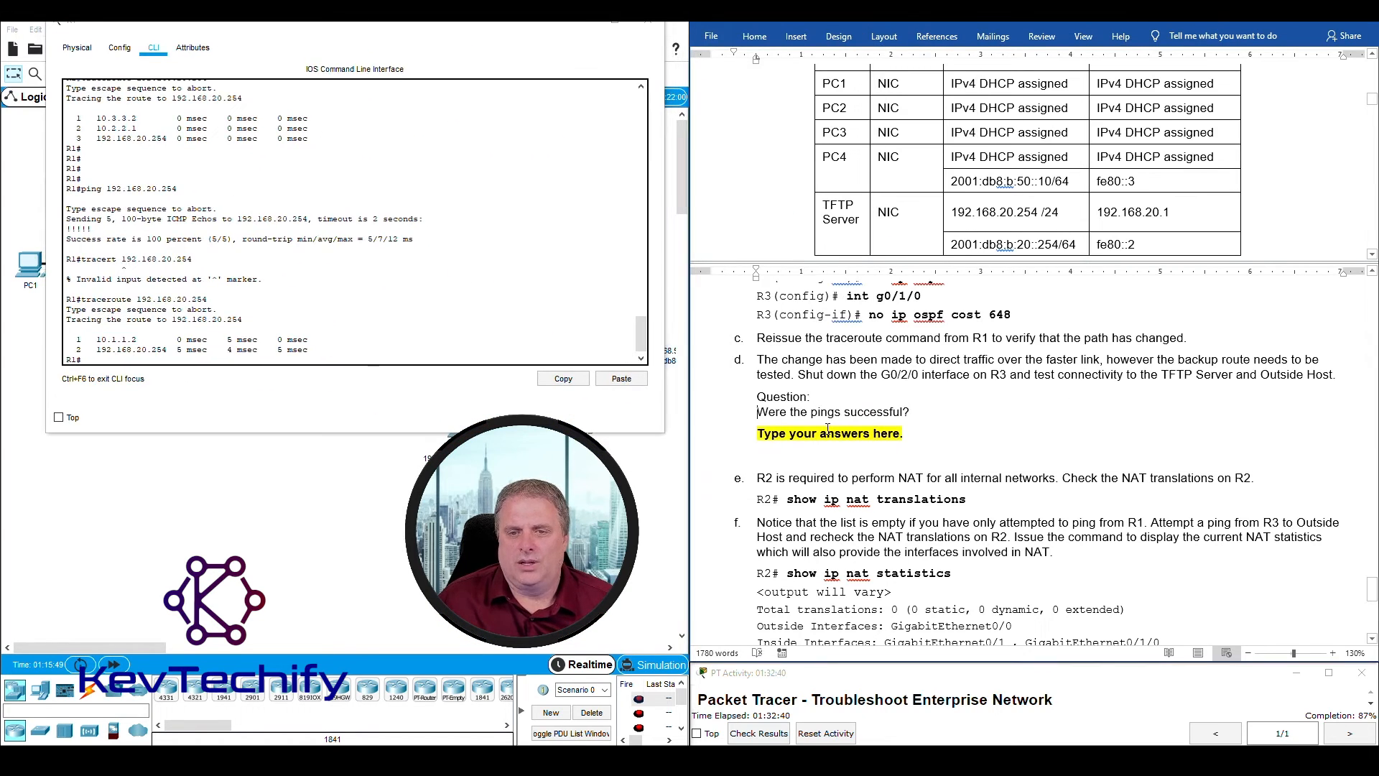
left_click(759, 433)
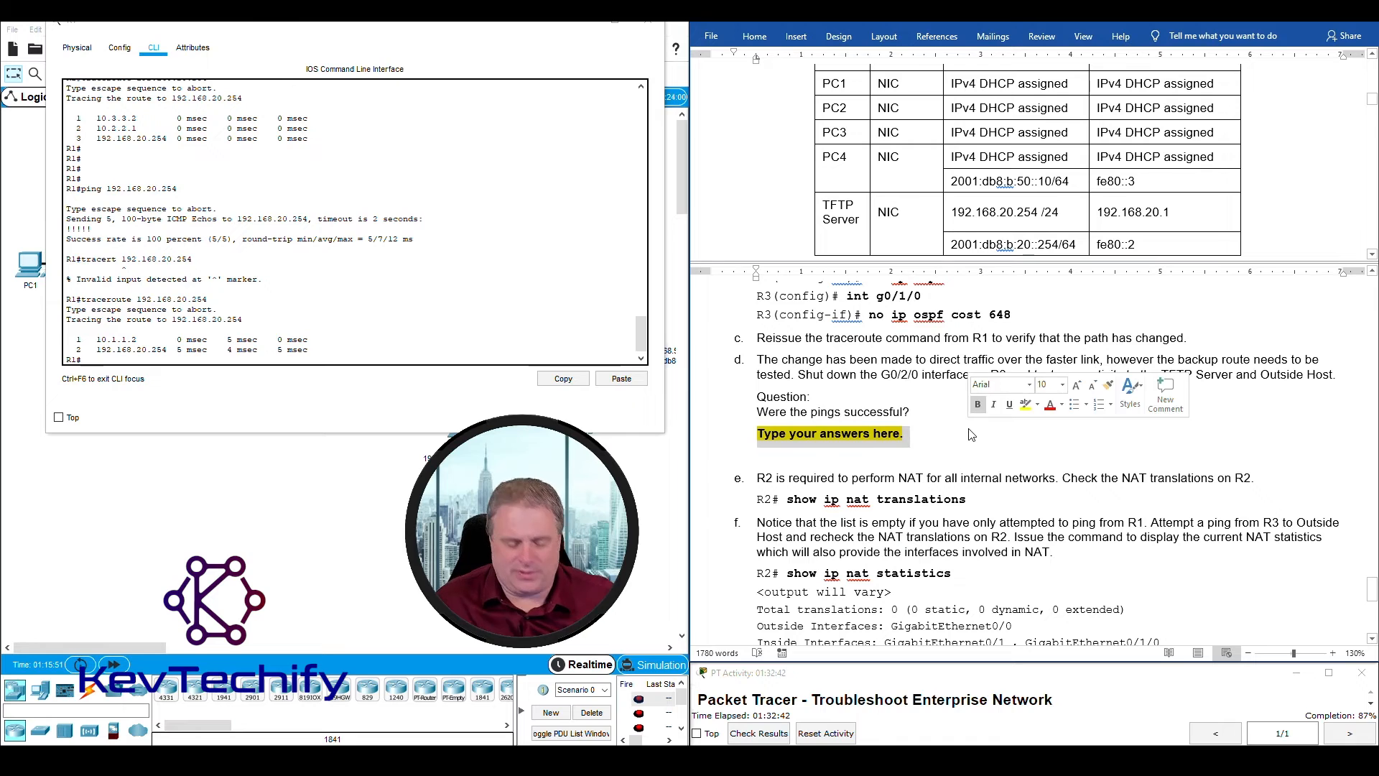
type("Yes")
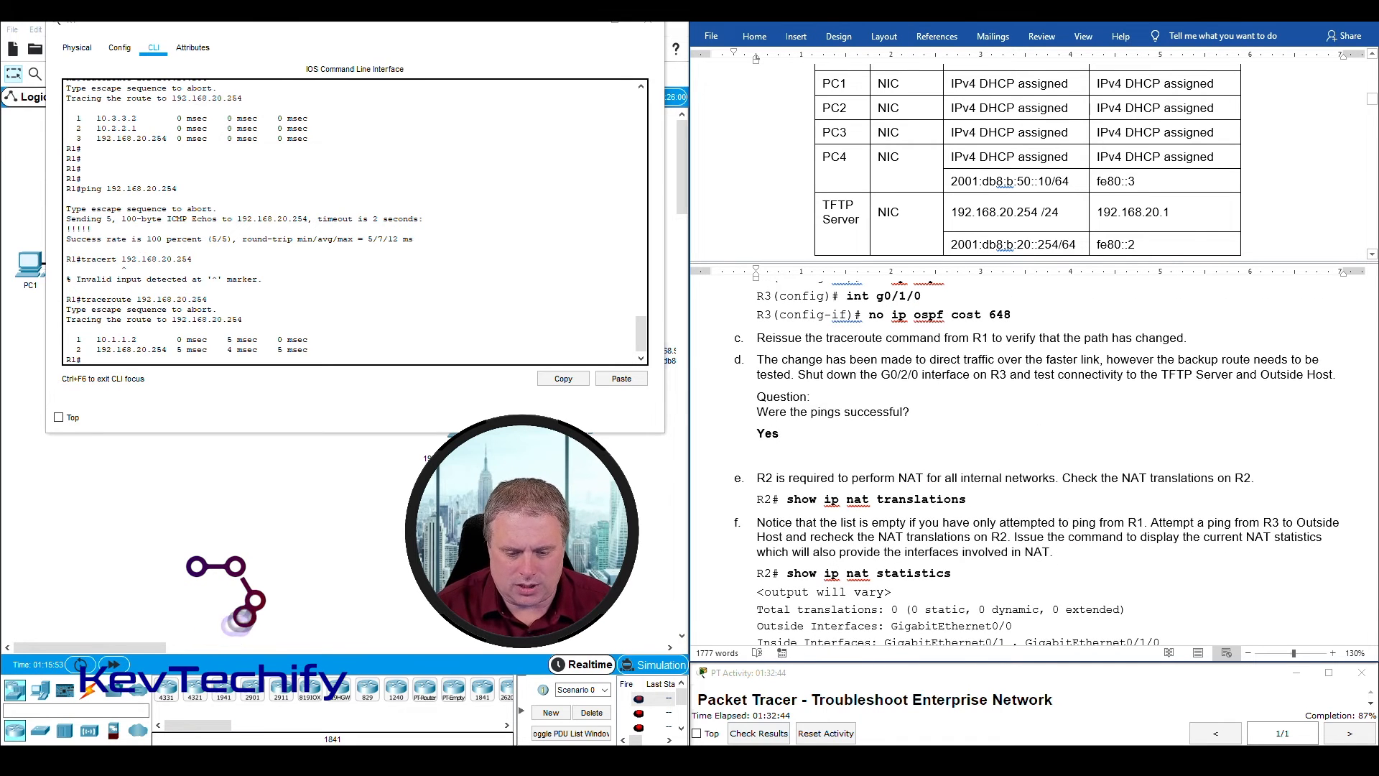
type(".")
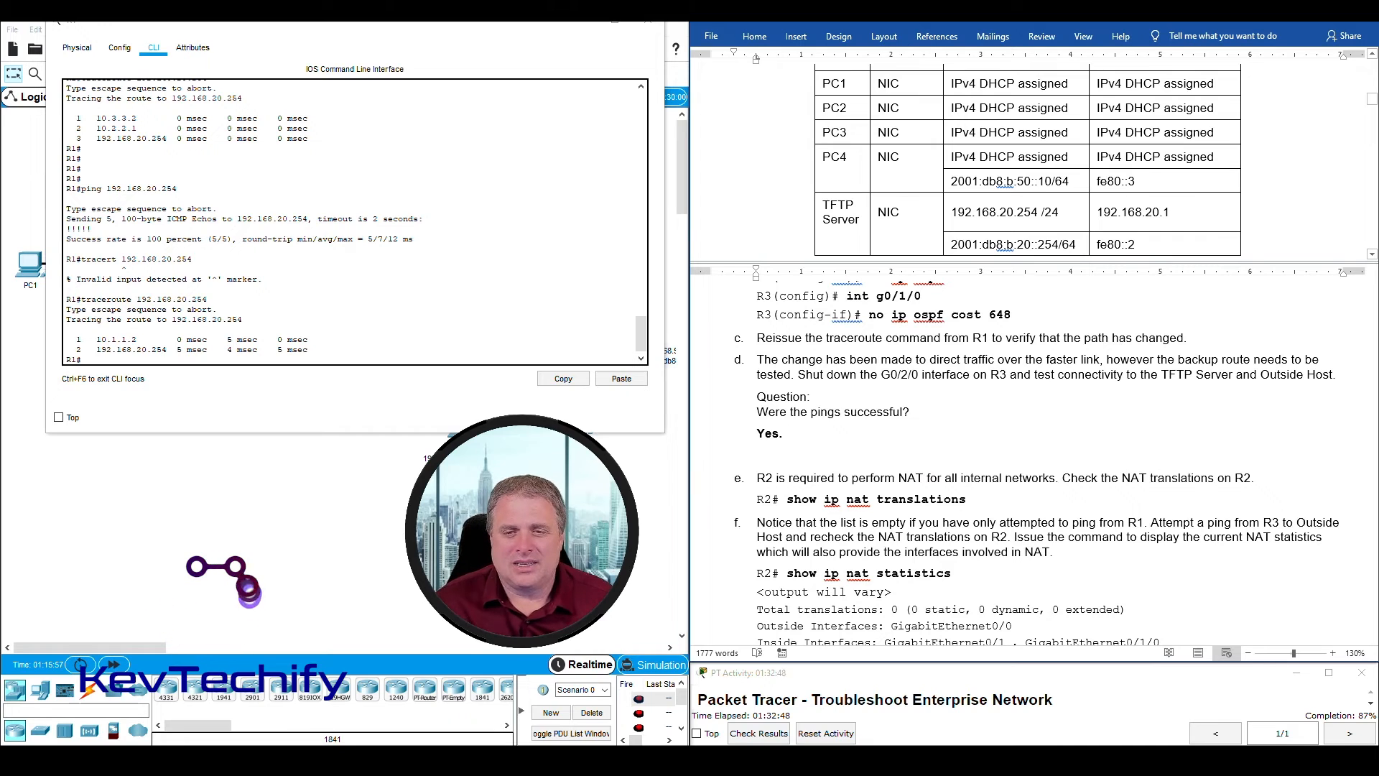
key("BackSpace")
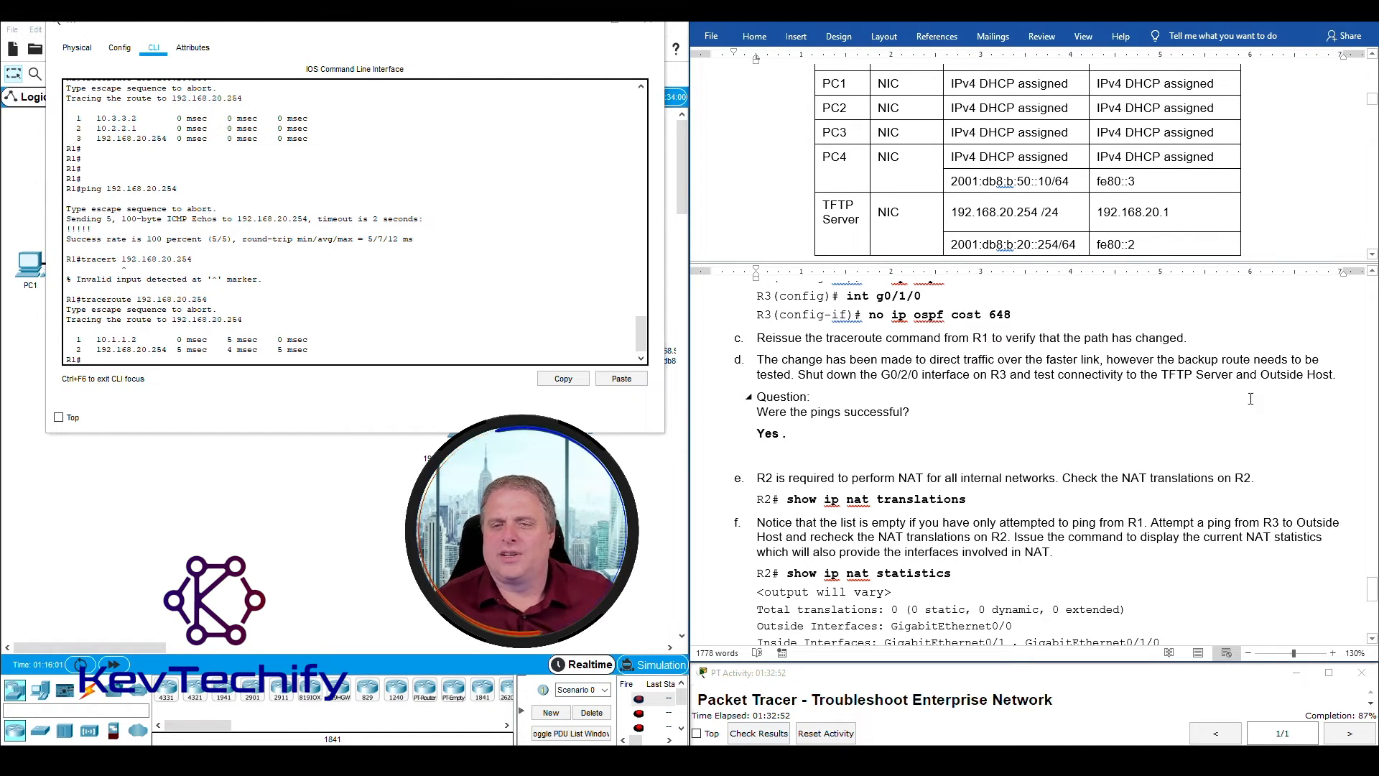
Step: Check which destinations step d requires, and ping the Outside Host at 64.100.100.10 from R1's command line
left_click(1136, 379)
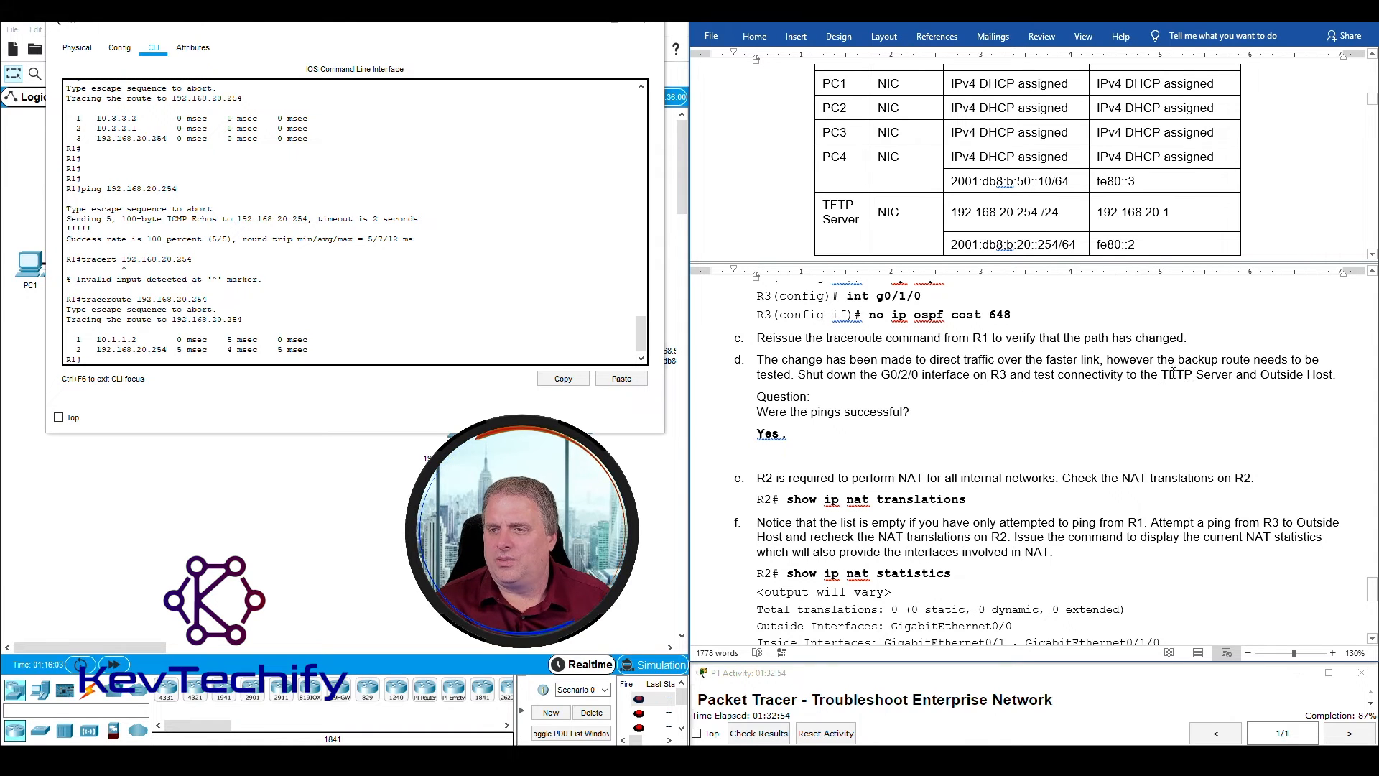
left_click_drag(1159, 375, 1346, 380)
left_click_drag(277, 28, 940, 25)
left_click(919, 356)
key("Return")
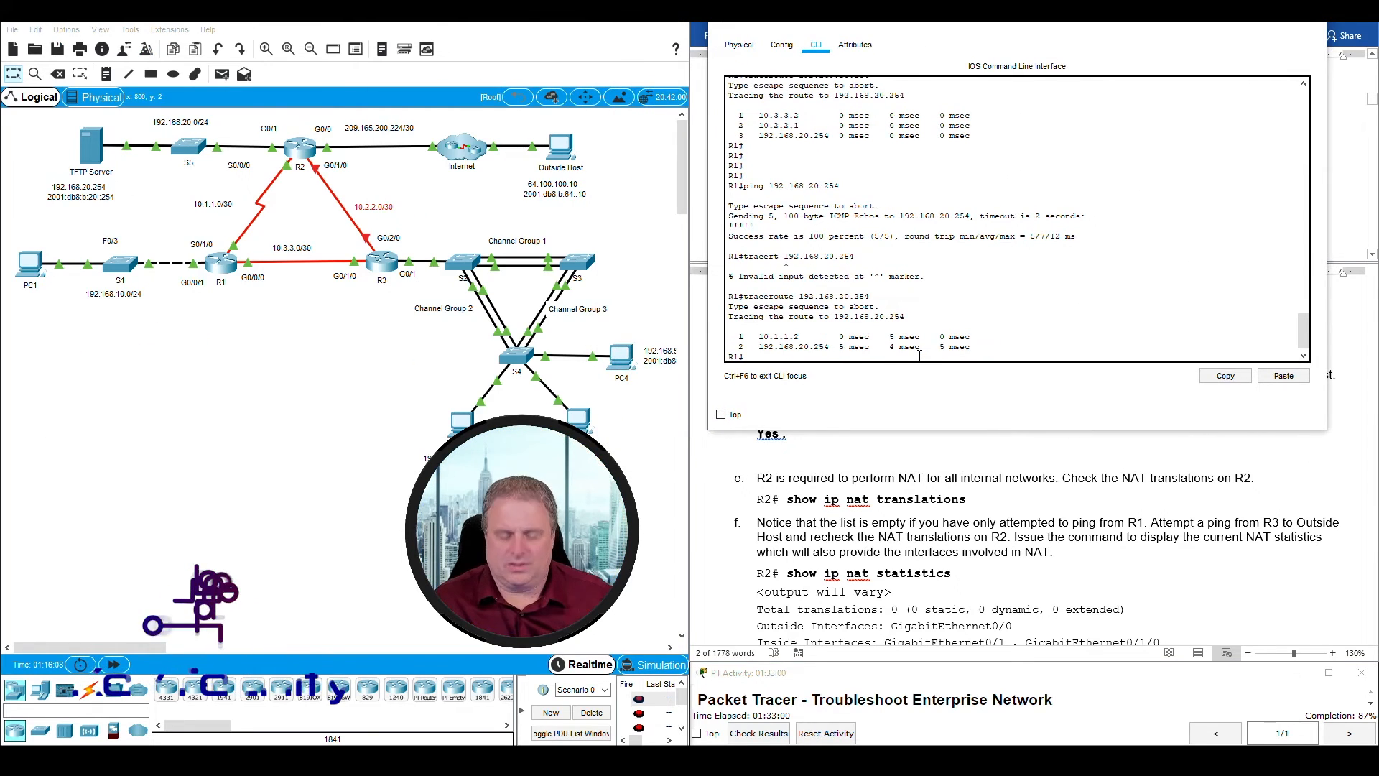
key("Return")
key("Return")
key("Return")
key("Return")
type("ping")
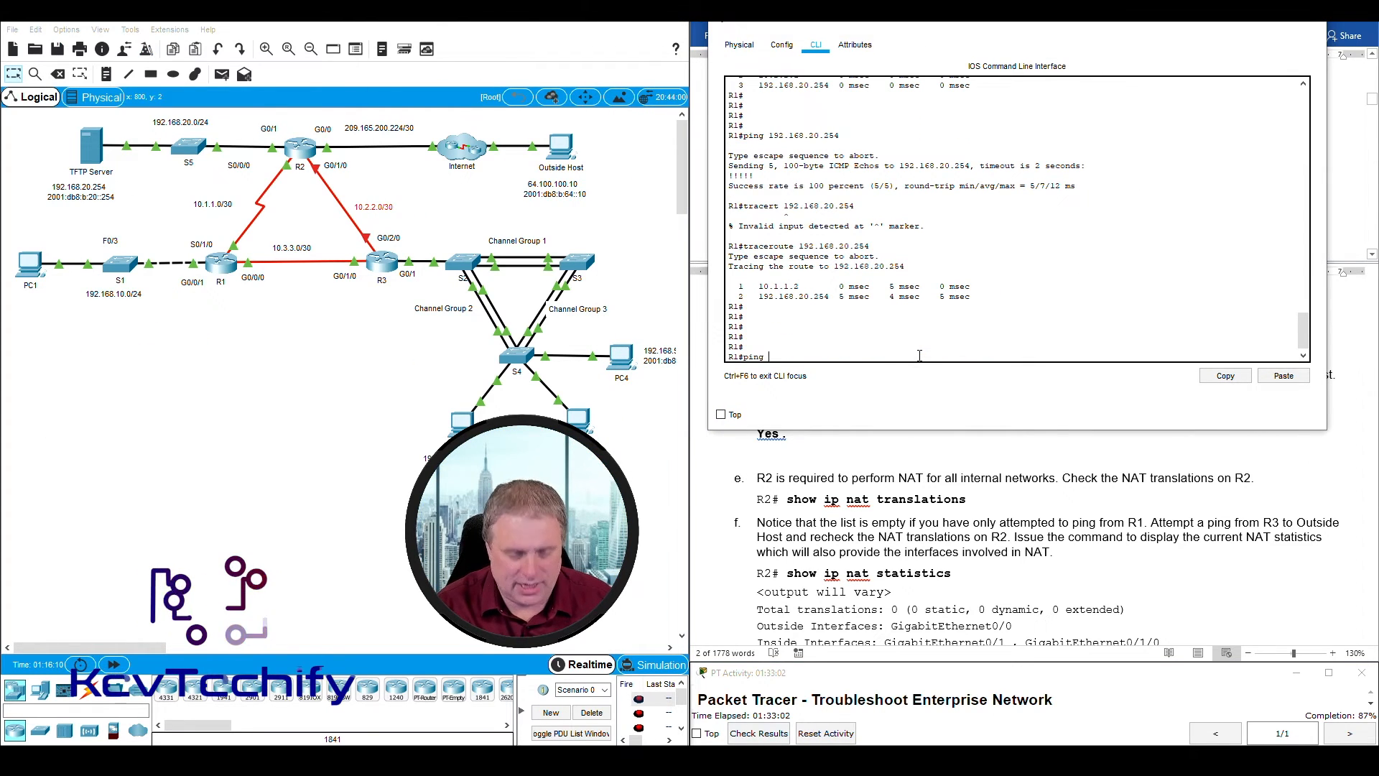
mouse_move(615, 214)
left_mouse_down()
mouse_move(469, 177)
mouse_move(607, 189)
mouse_move(506, 173)
left_mouse_up()
left_click(775, 355)
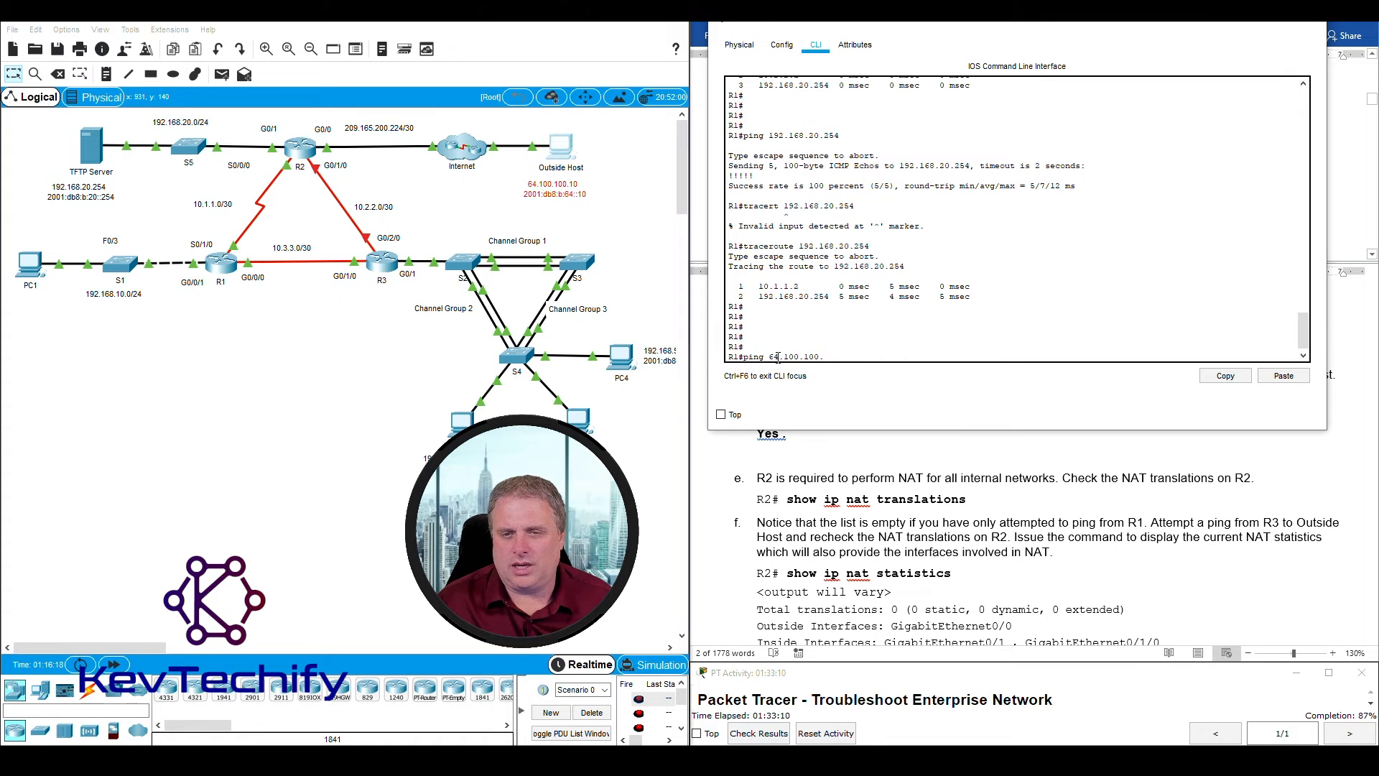
type("64.100.100.10")
key("Return")
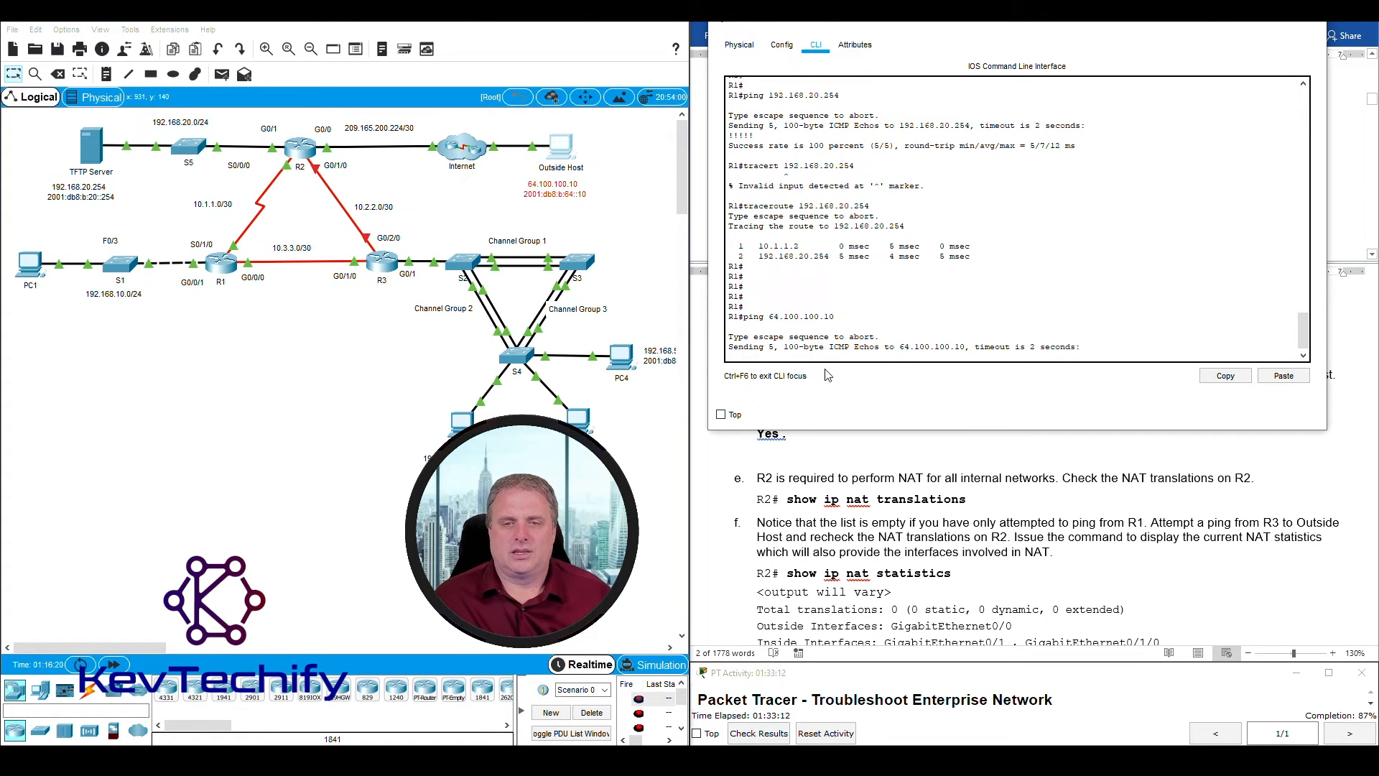
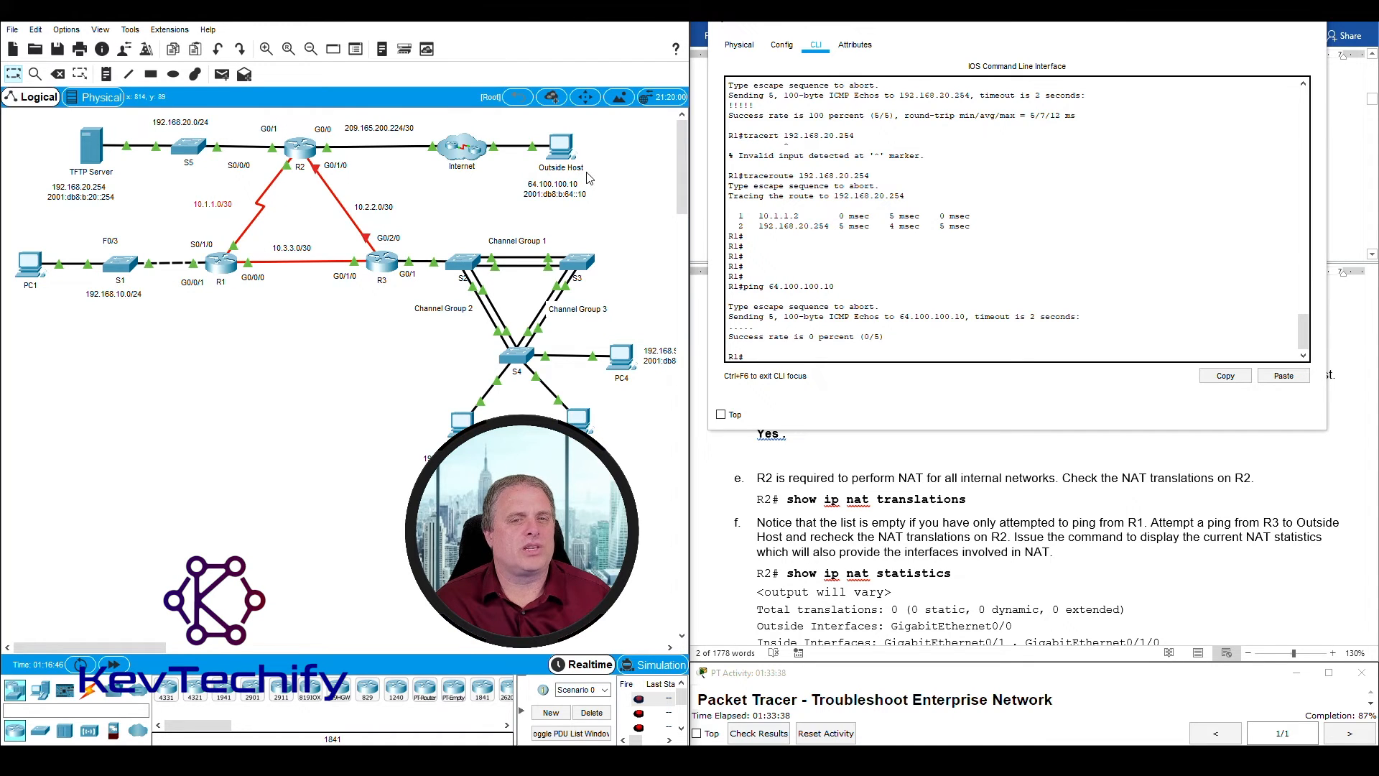
Step: Examine the Internet and Outside Host area and router R2 in the topology
left_click_drag(615, 216, 410, 127)
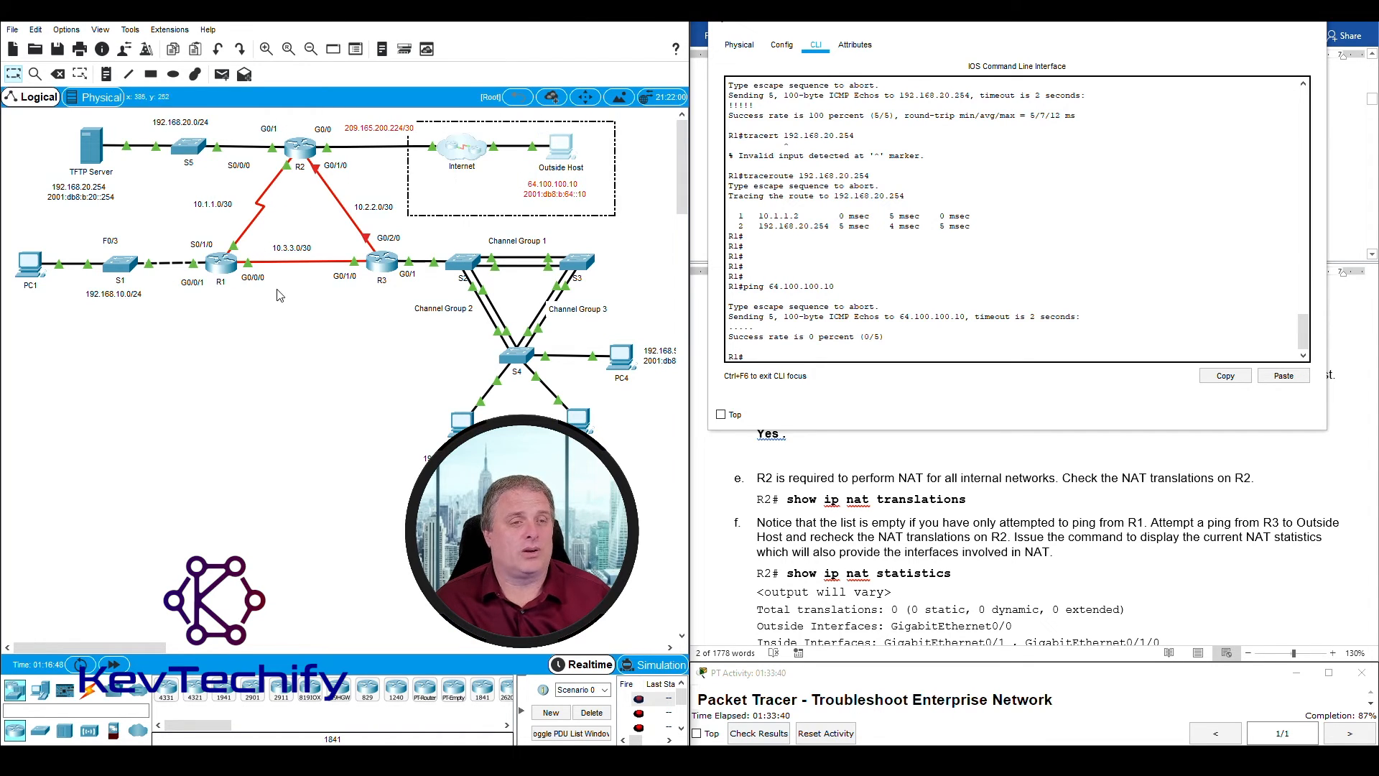
left_click_drag(602, 219, 409, 122)
left_click_drag(284, 121, 323, 172)
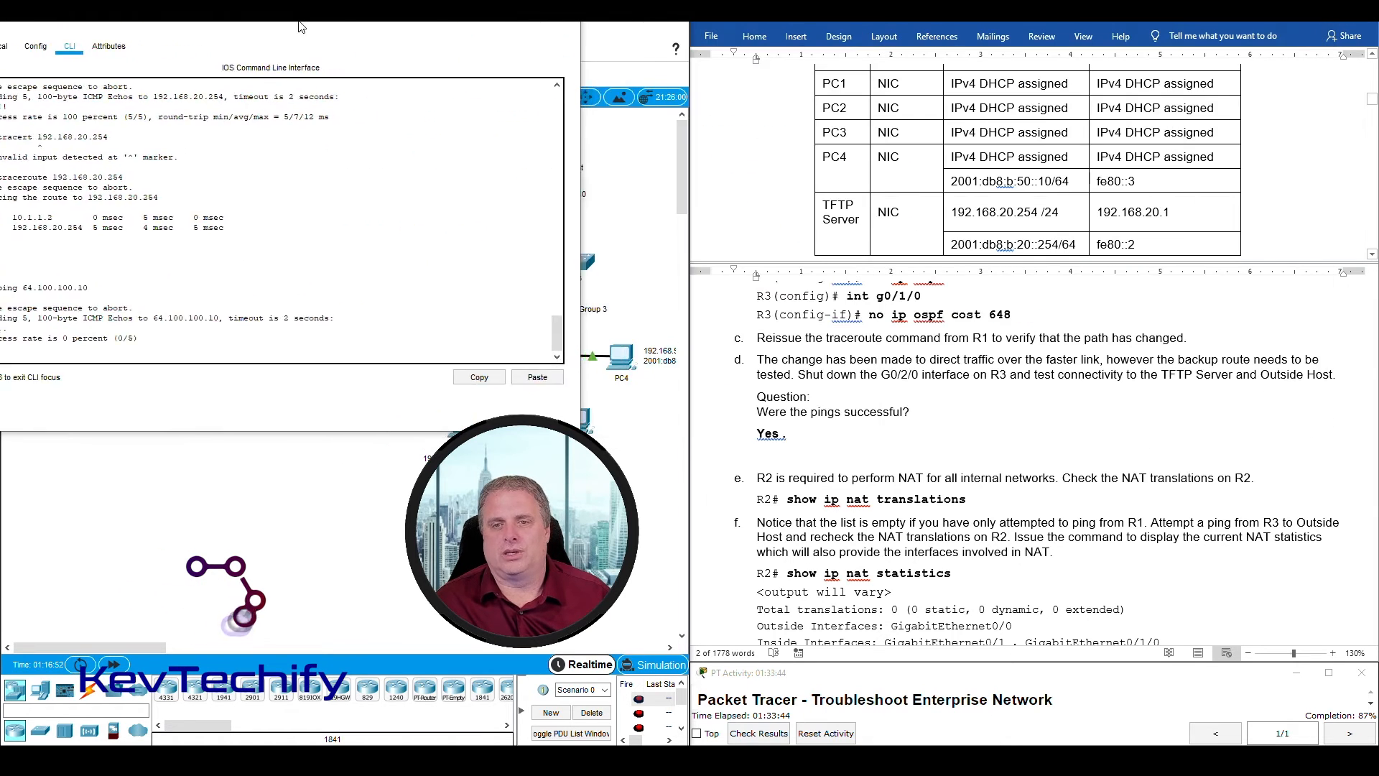
Step: Extend the step d answer after "Yes" with "TFTP server was able to be pinged. No, outside was not able to be pinged."
key("BackSpace")
type("TF")
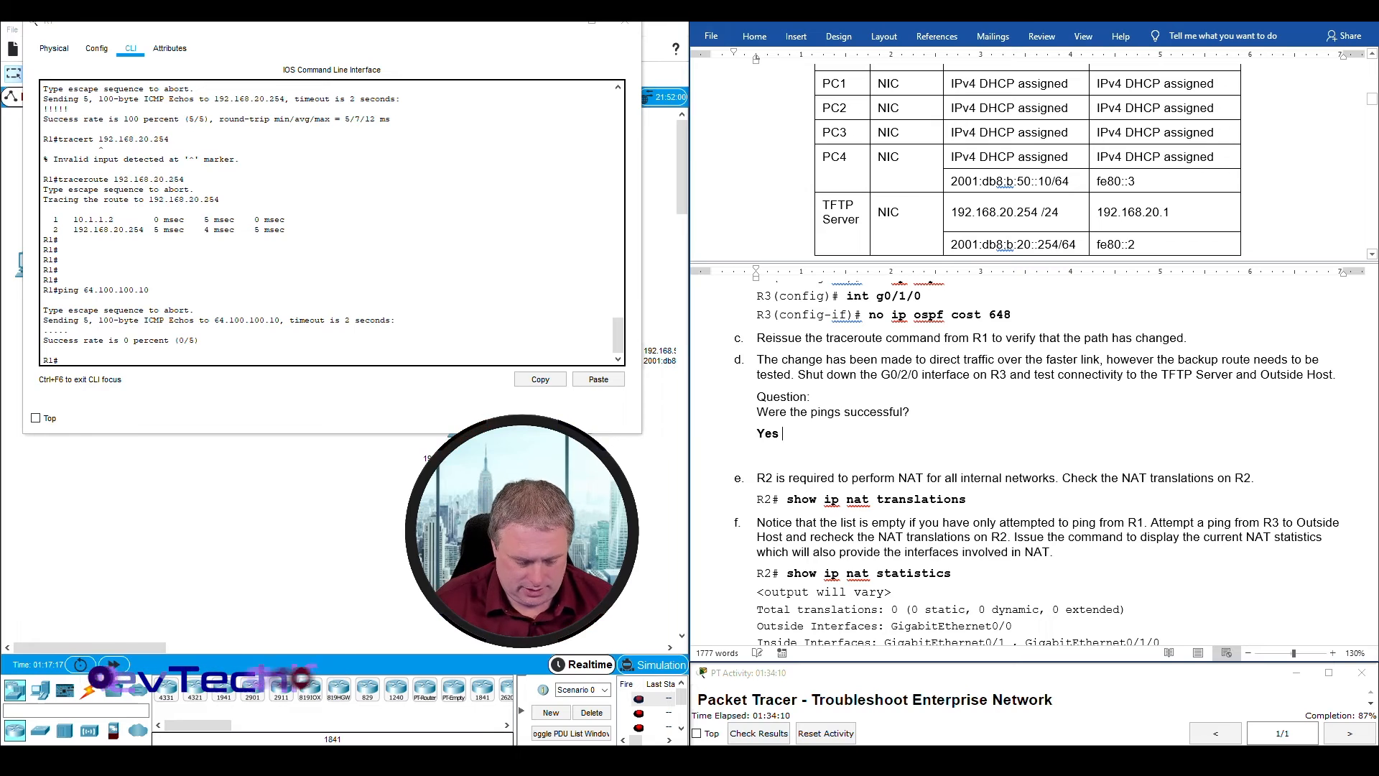
type("TP server was able to be pinged.")
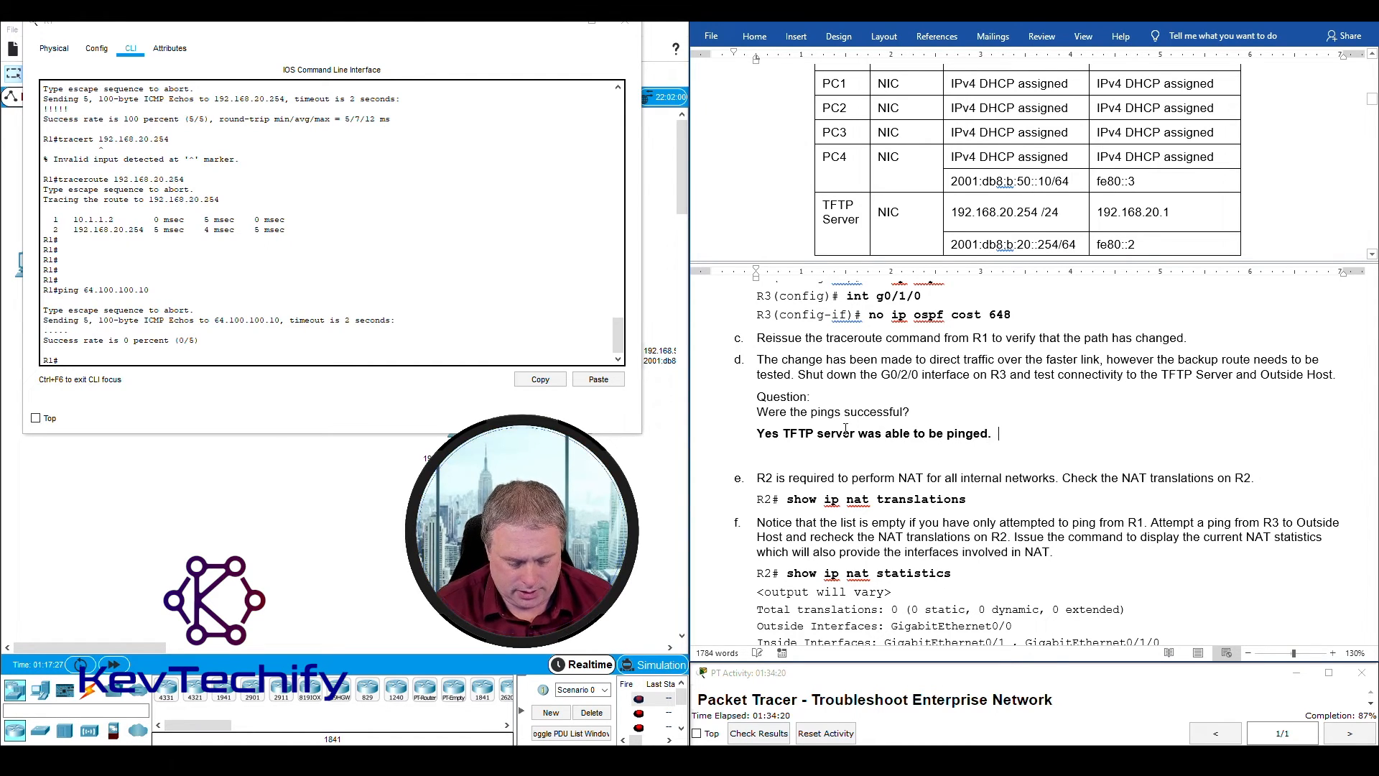
type(", outside was")
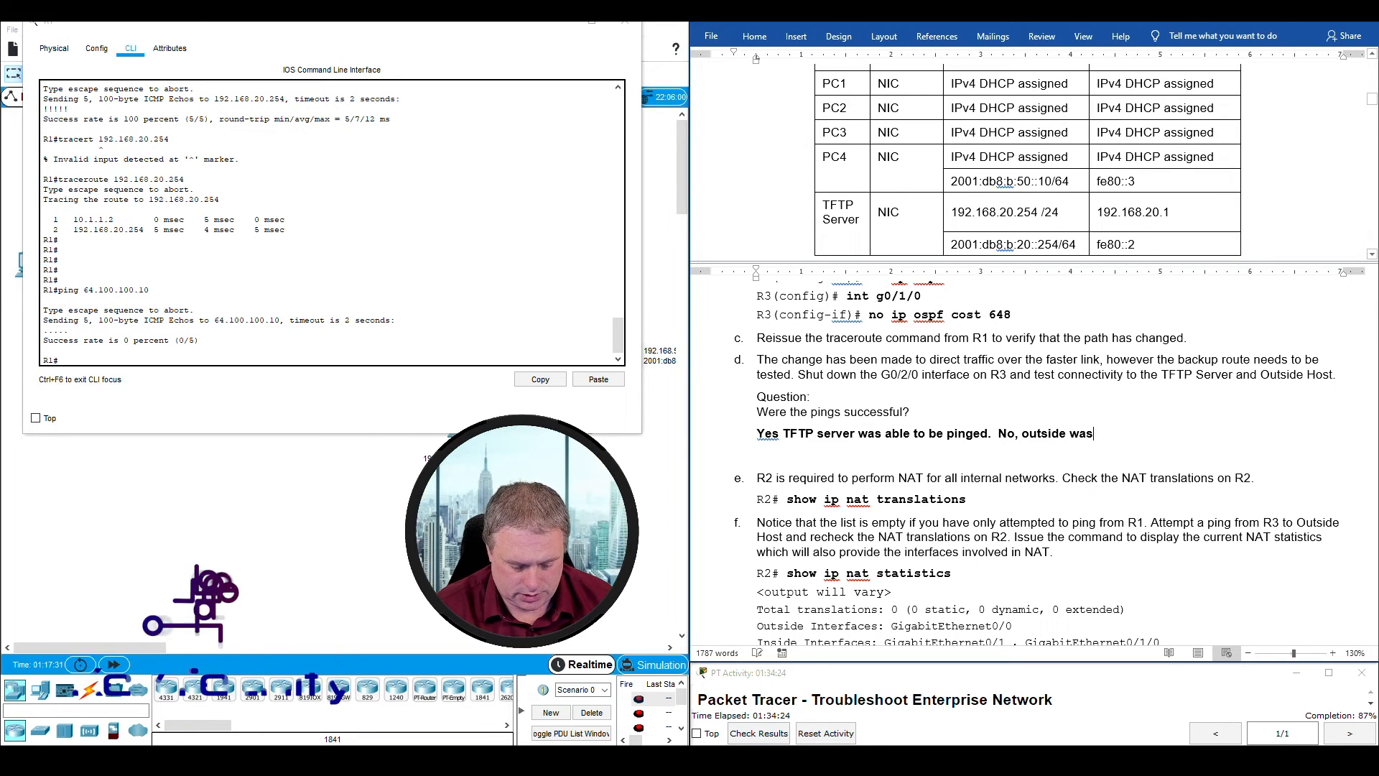
type(" not able to")
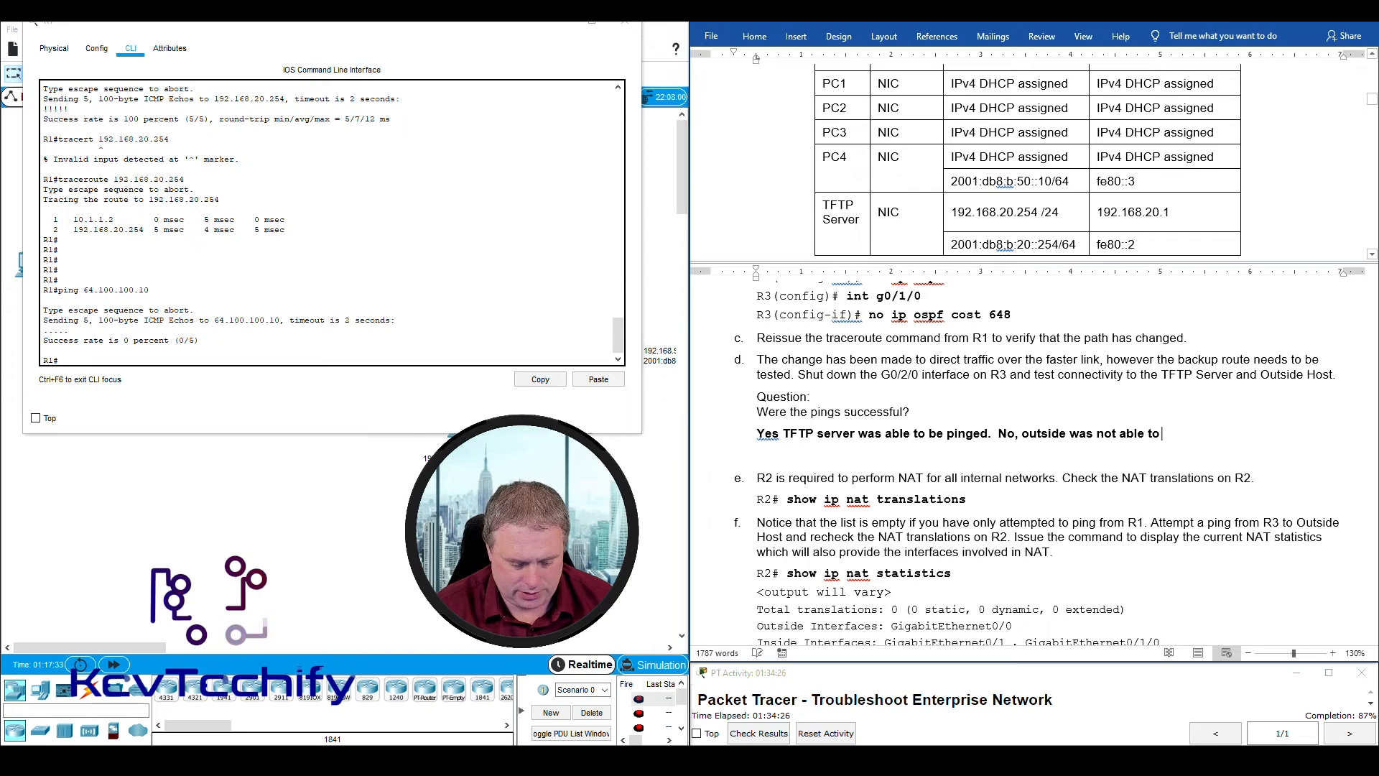
type(" be pinged.")
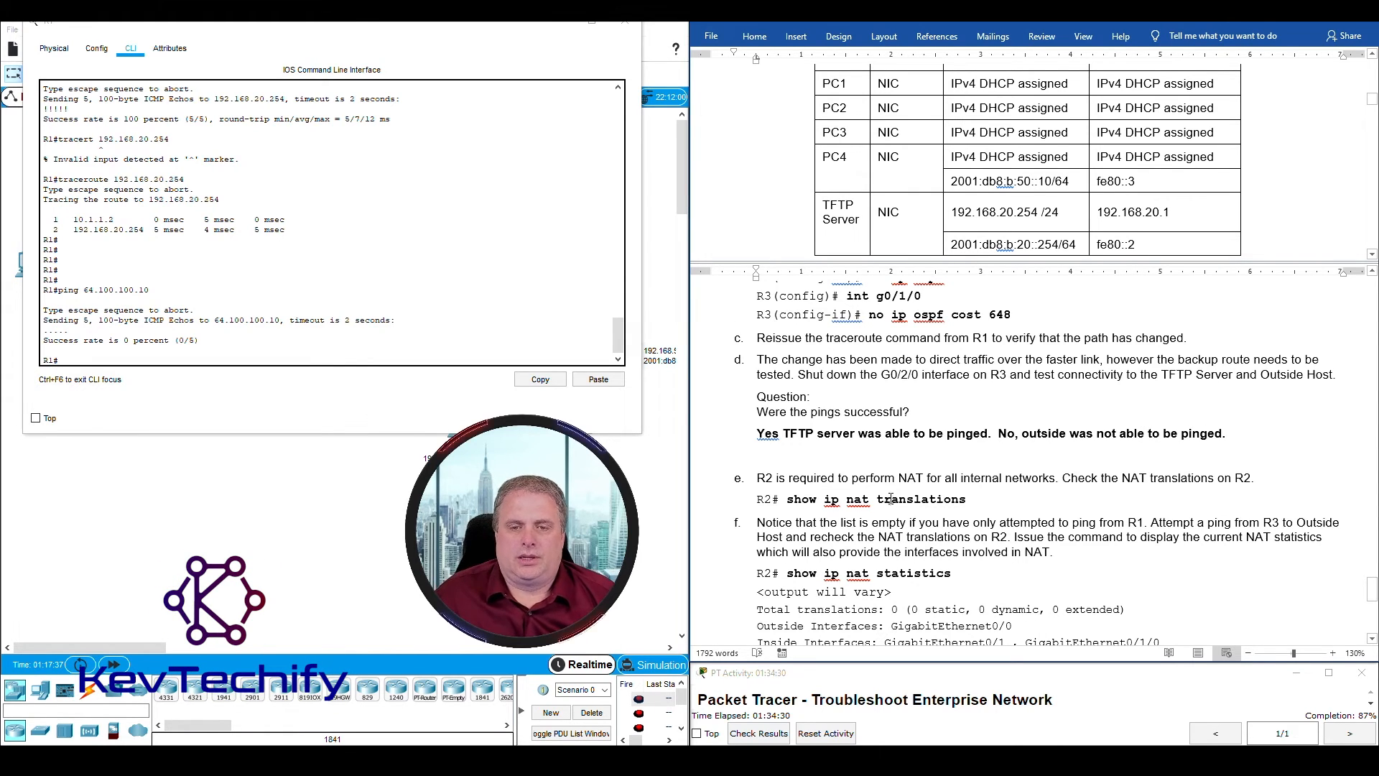
Step: Check the NAT requirement in step e and open R2's command line
scroll(891, 500, "down", 3)
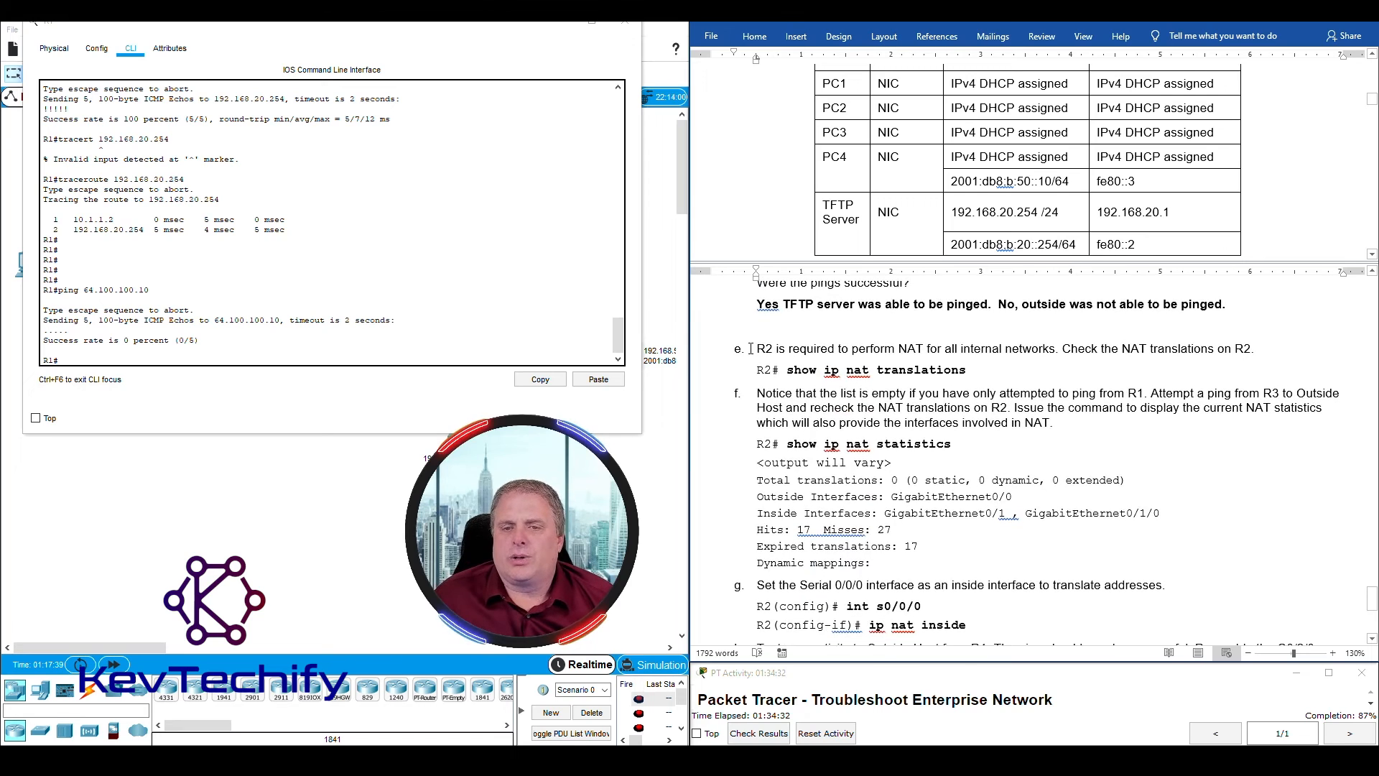
left_click_drag(759, 348, 1258, 351)
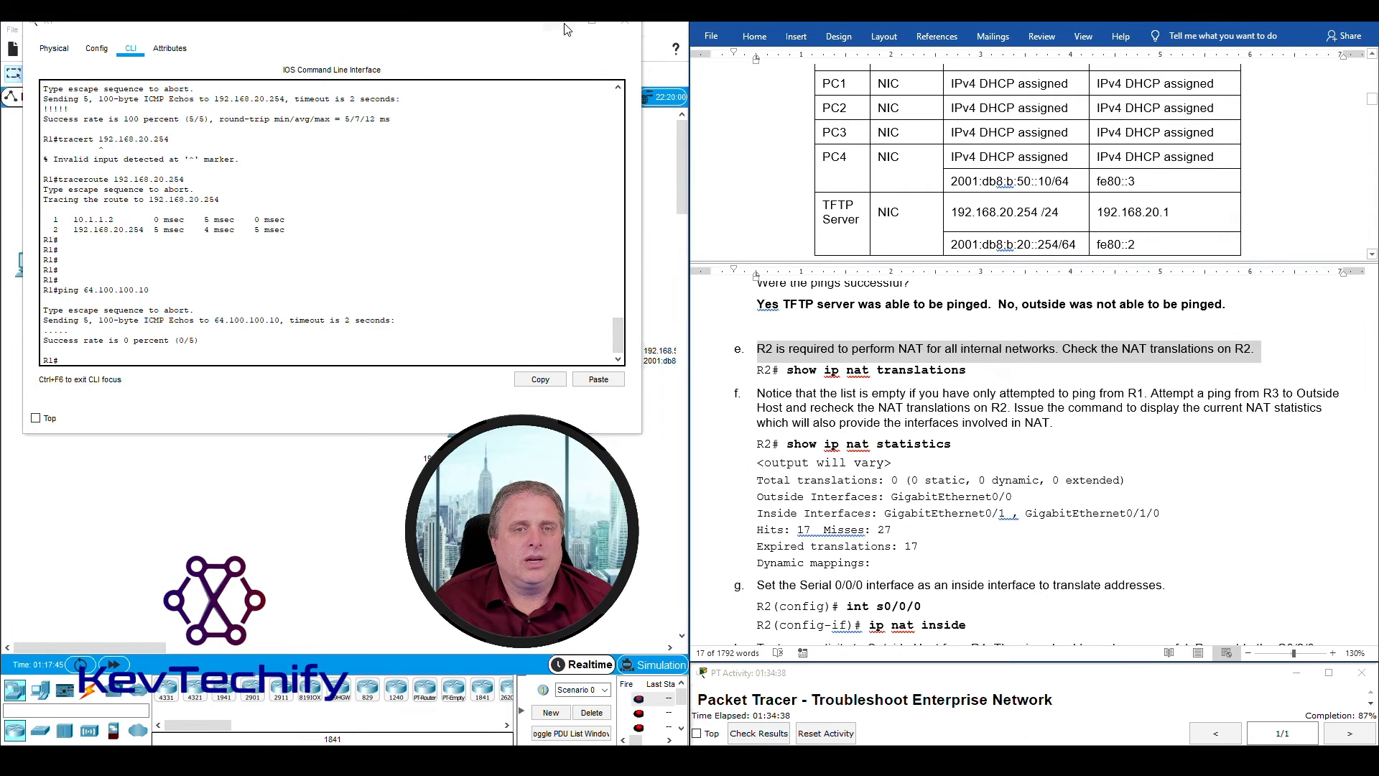
left_click(624, 22)
left_click(382, 193)
key("Return")
key("Return")
key("Return")
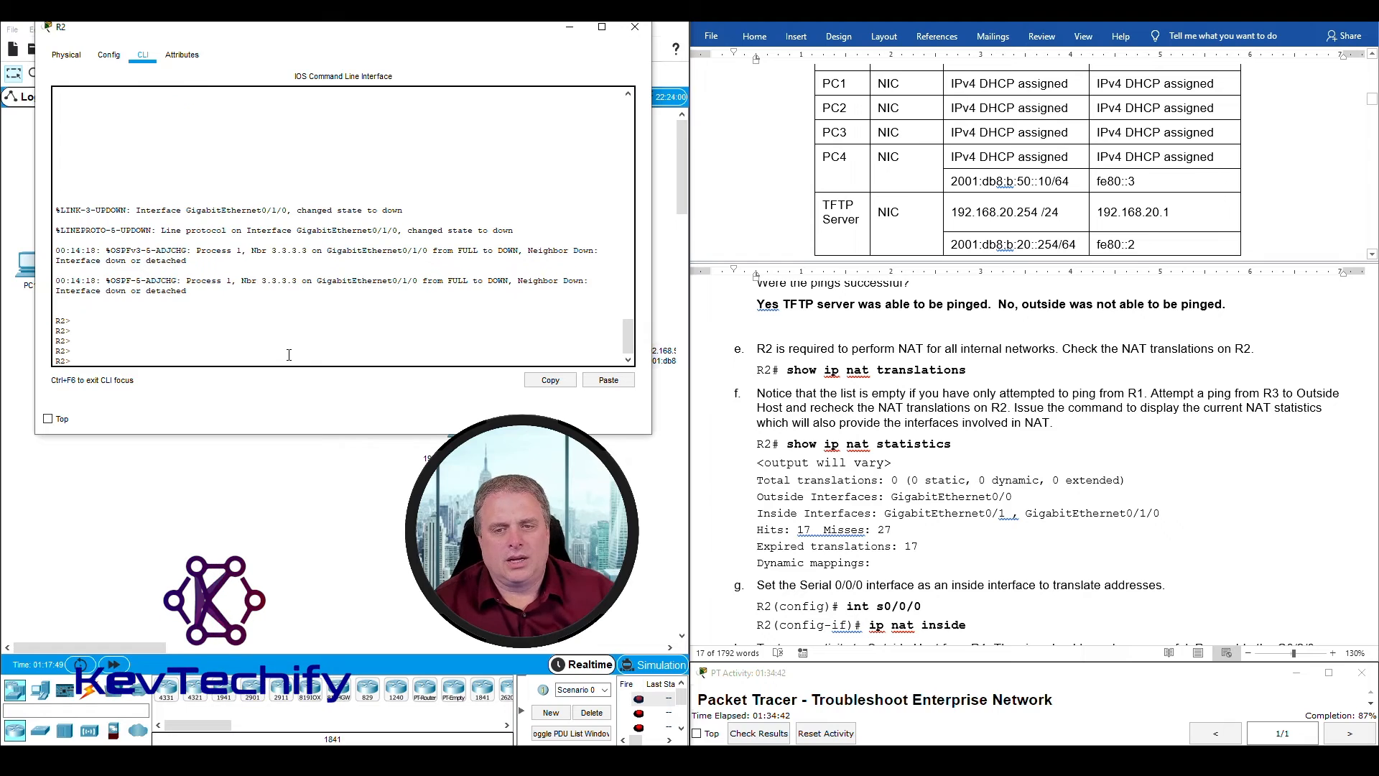
key("Return")
key("Return")
key("Return")
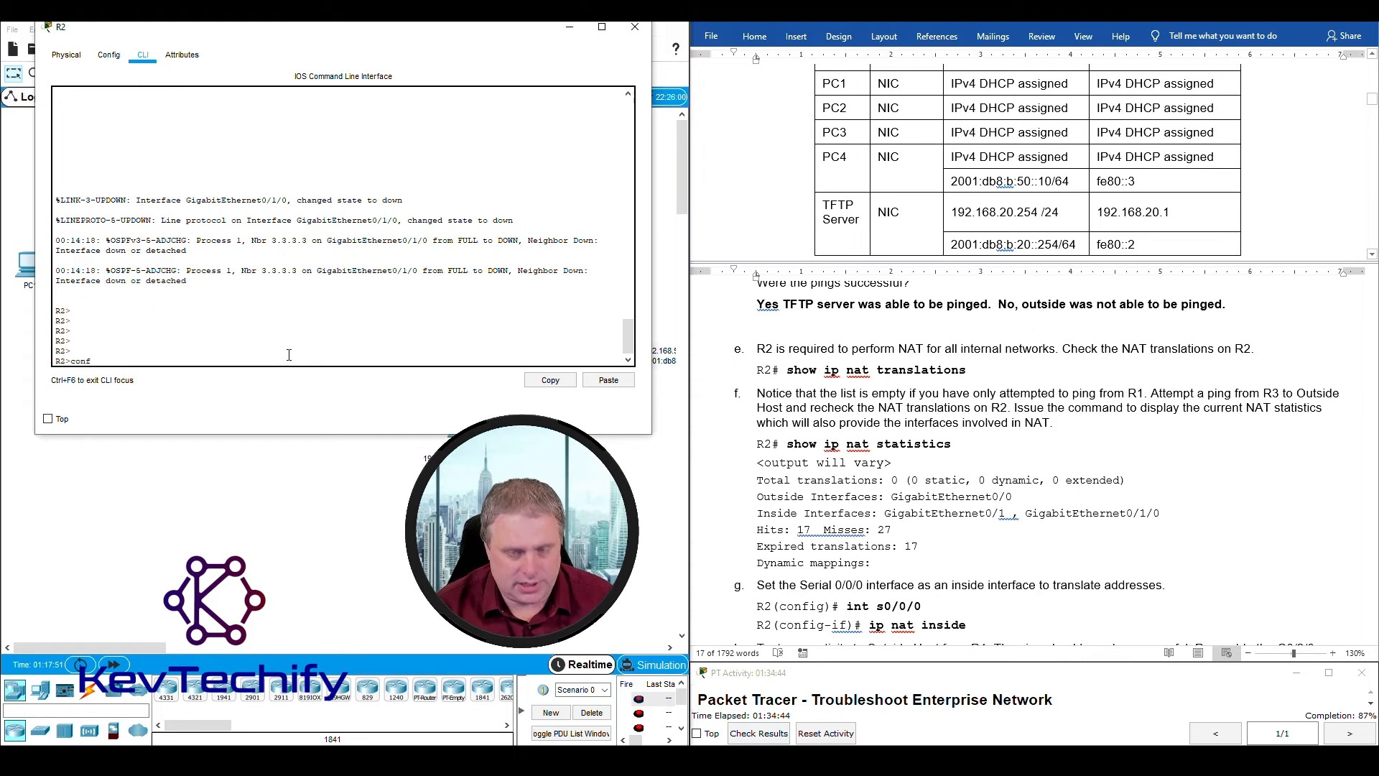
Step: Enter privileged EXEC mode on R2 and display its NAT translations with "sho ip nat trans"
type("conf t")
key("Return")
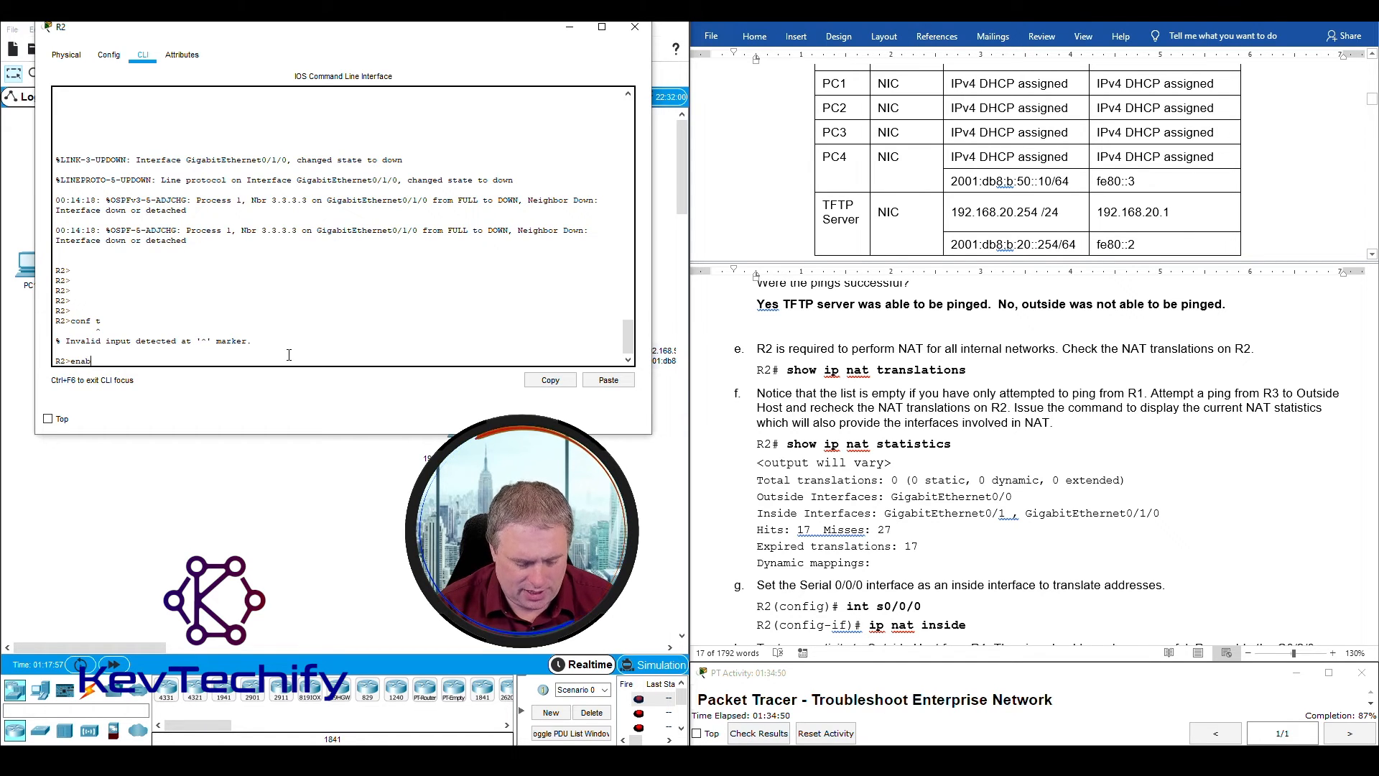
type("enable")
key("Return")
key("Return")
key("Return")
key("Return")
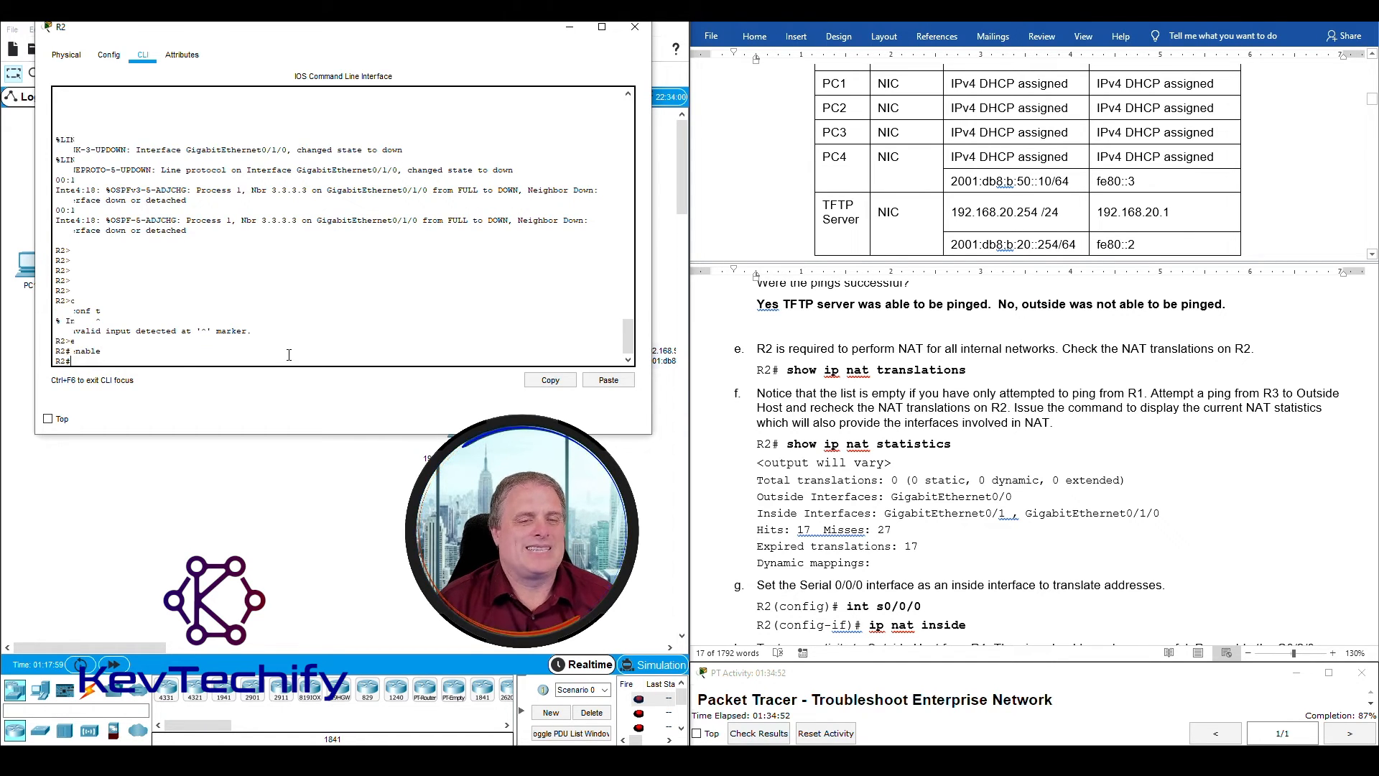
type("sho")
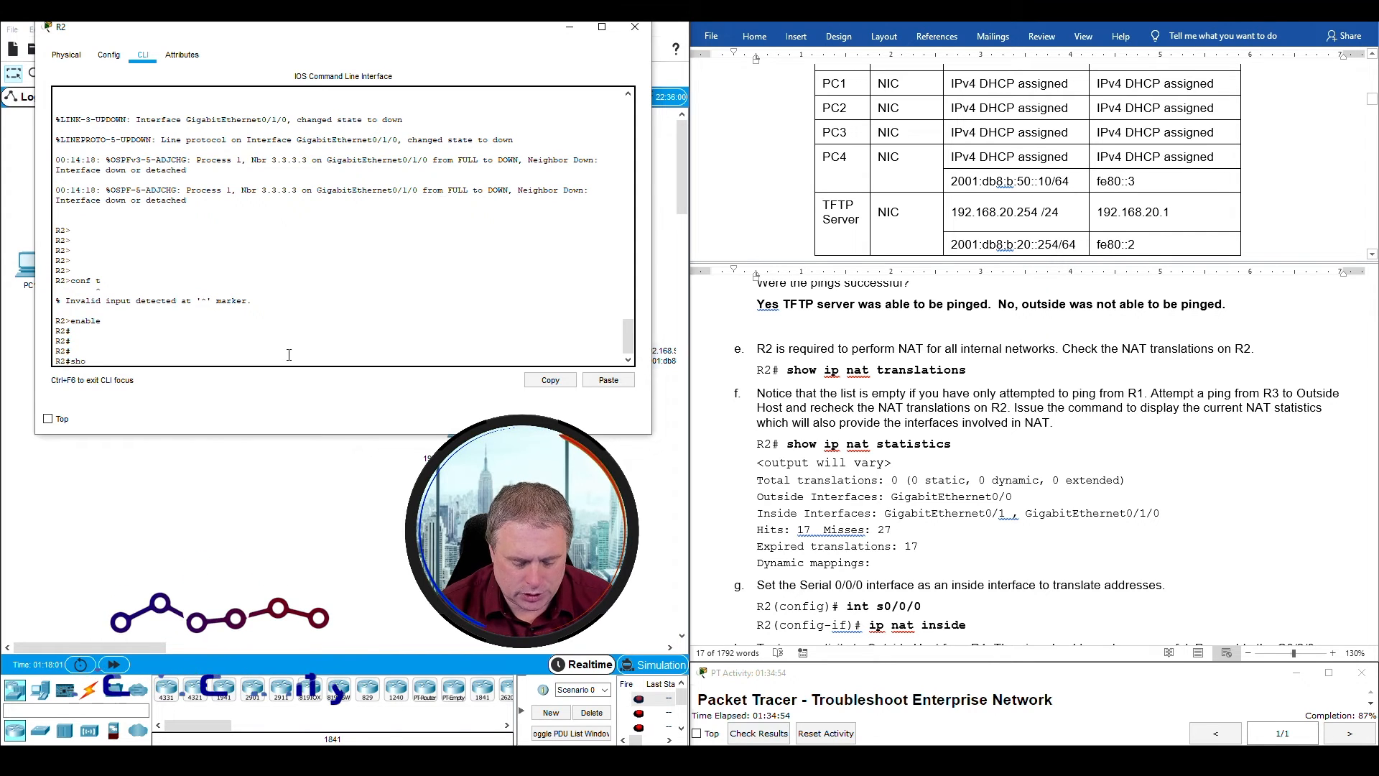
type(" ip nat stat")
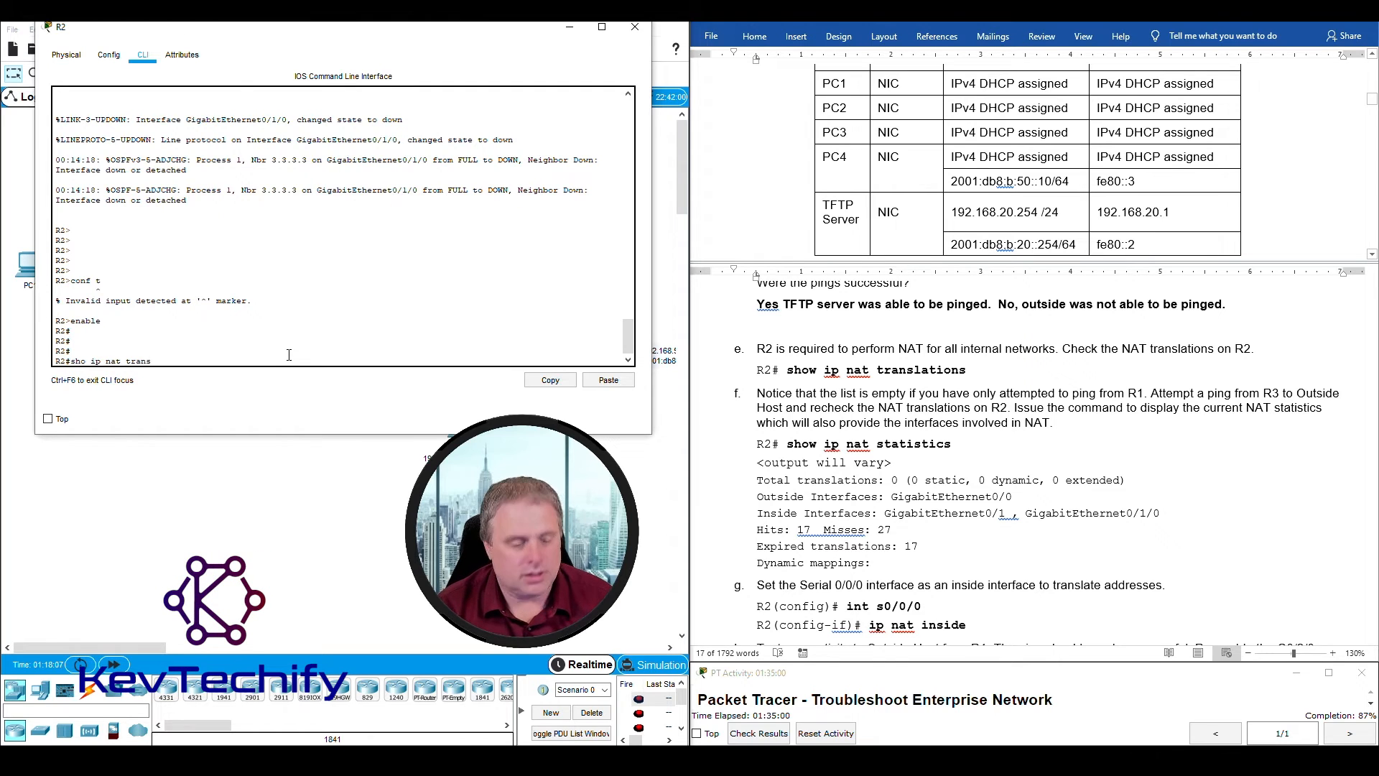
key("Return")
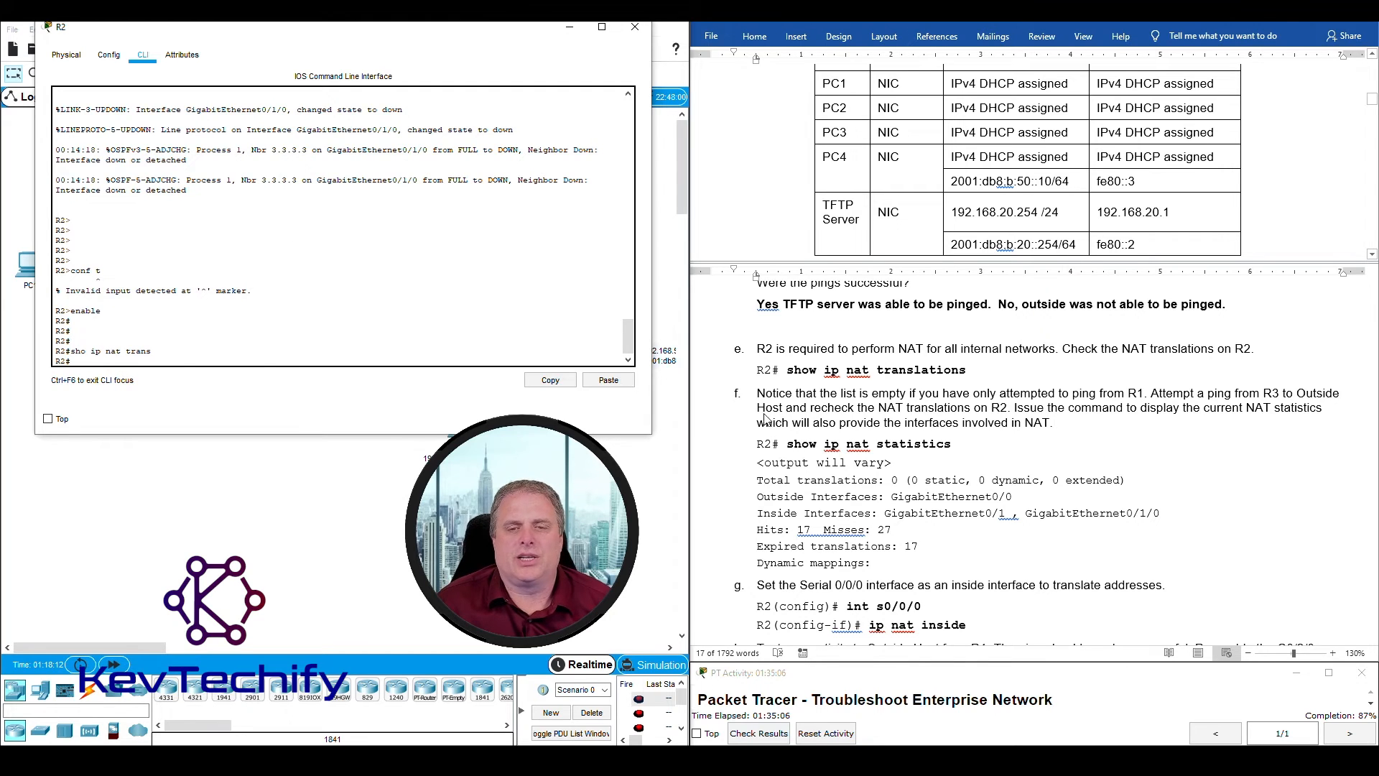
Step: Read step f's instructions about pinging from R3, and open R3's command line
left_click(767, 399)
left_click_drag(760, 393, 1150, 391)
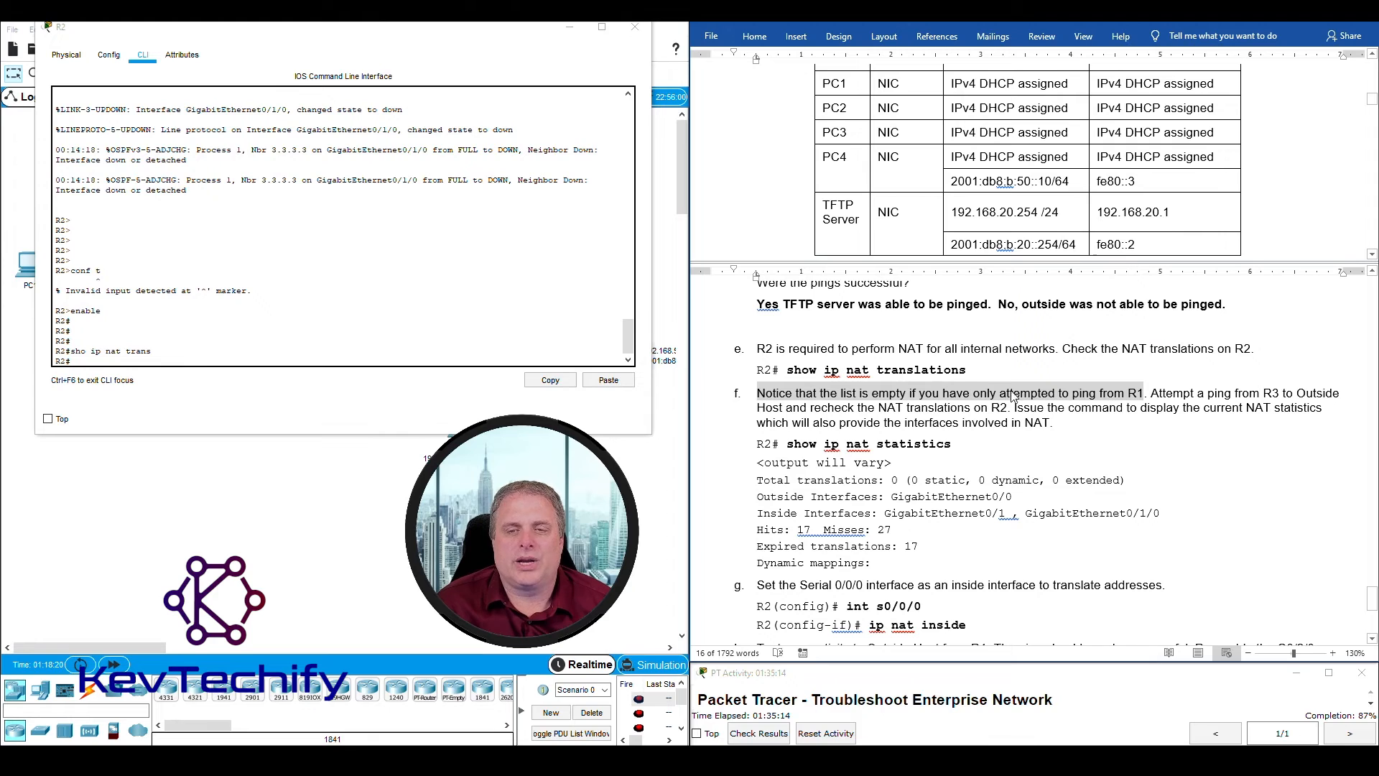
left_click_drag(1151, 393, 1007, 409)
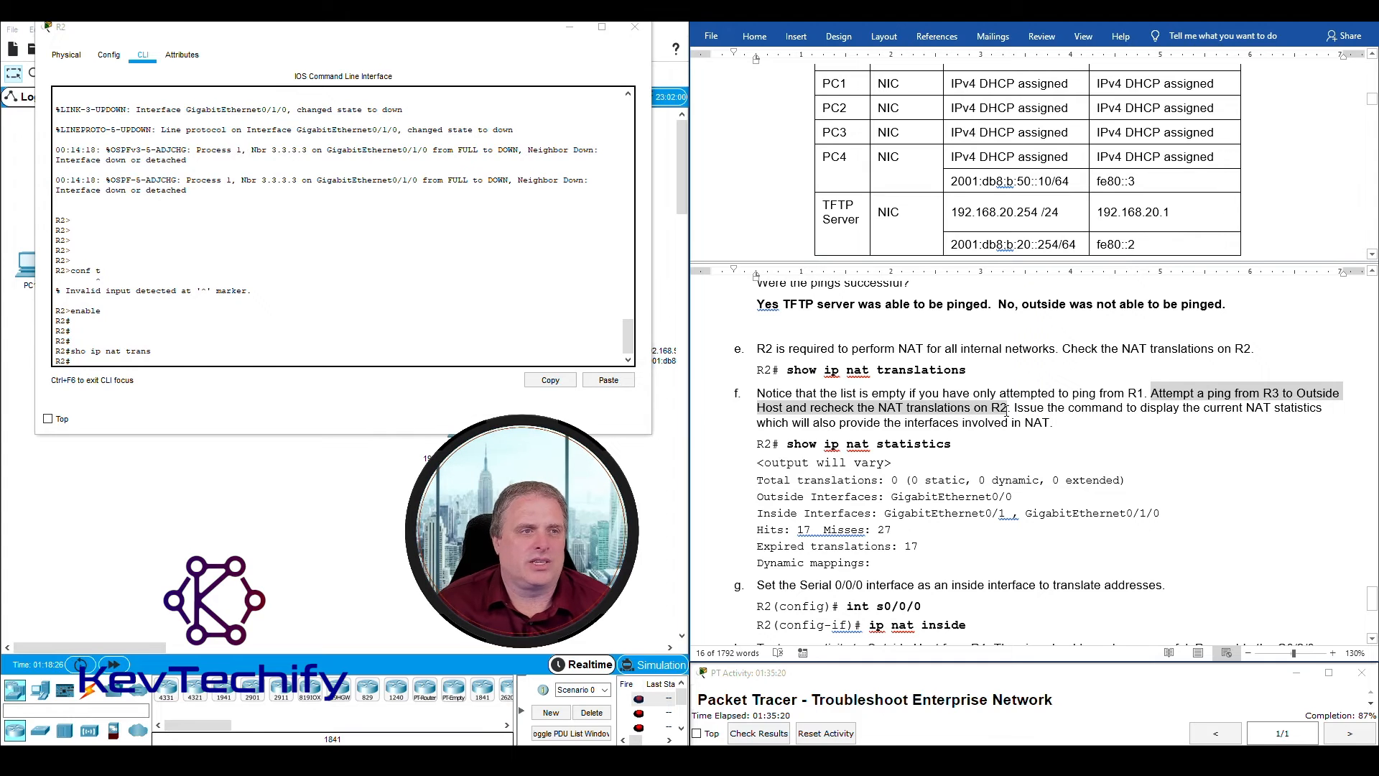
left_click(575, 27)
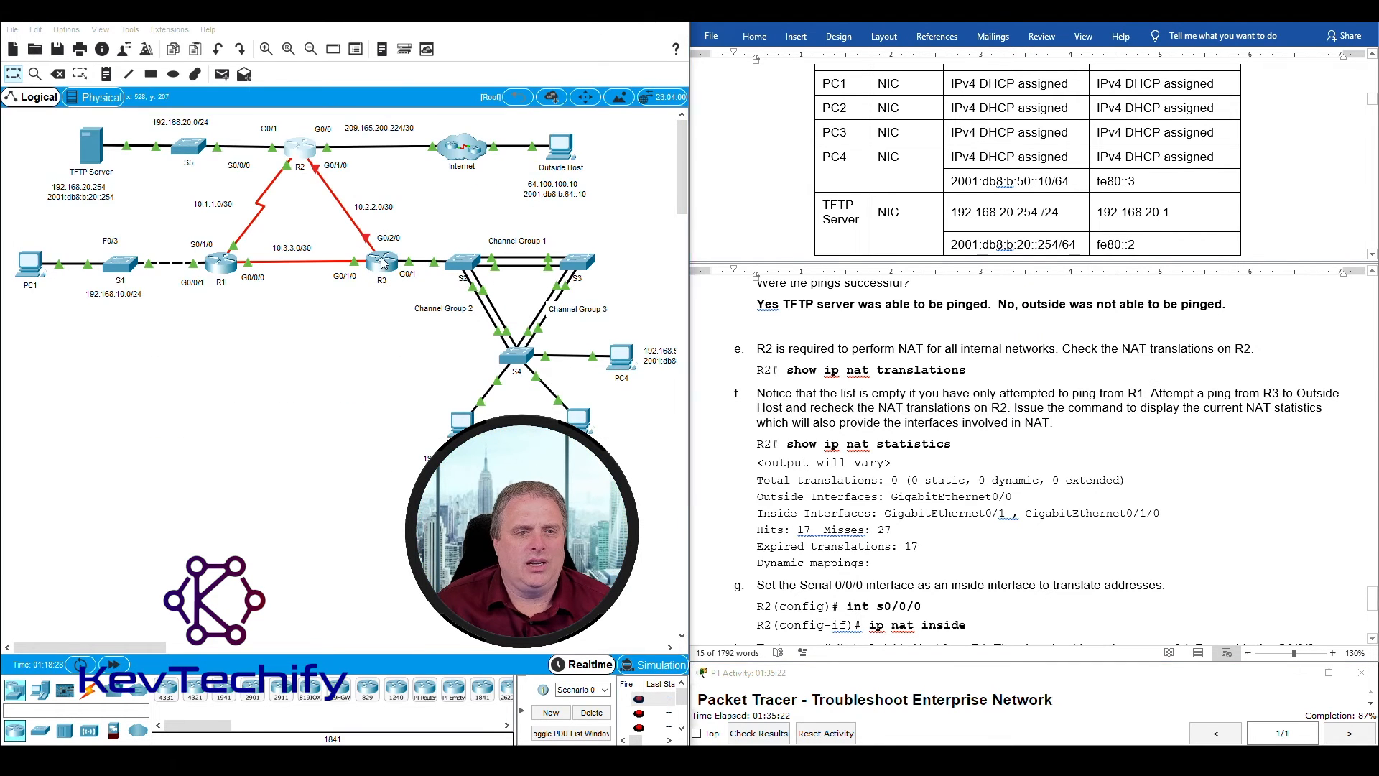
left_click(382, 263)
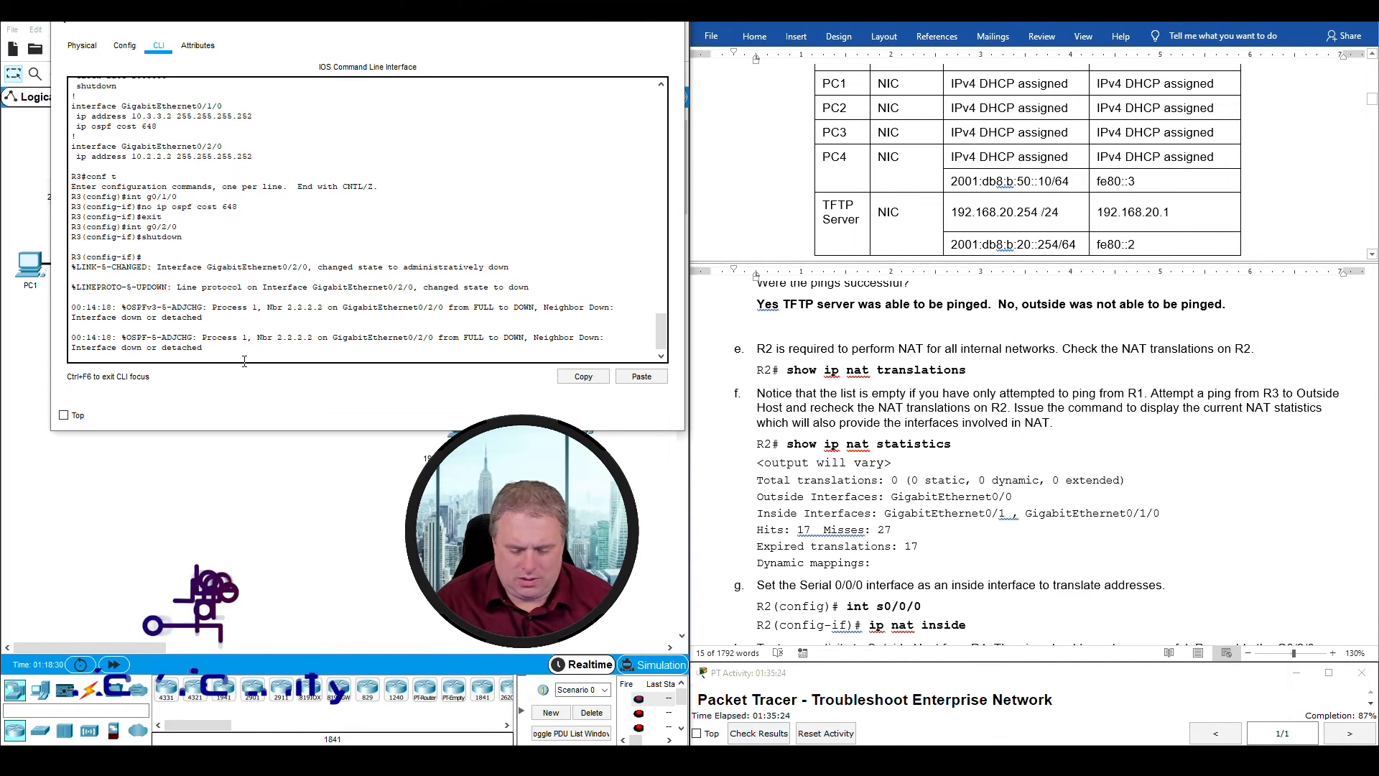
key("Return")
key("Return")
key("Return")
key("Return")
key("Return")
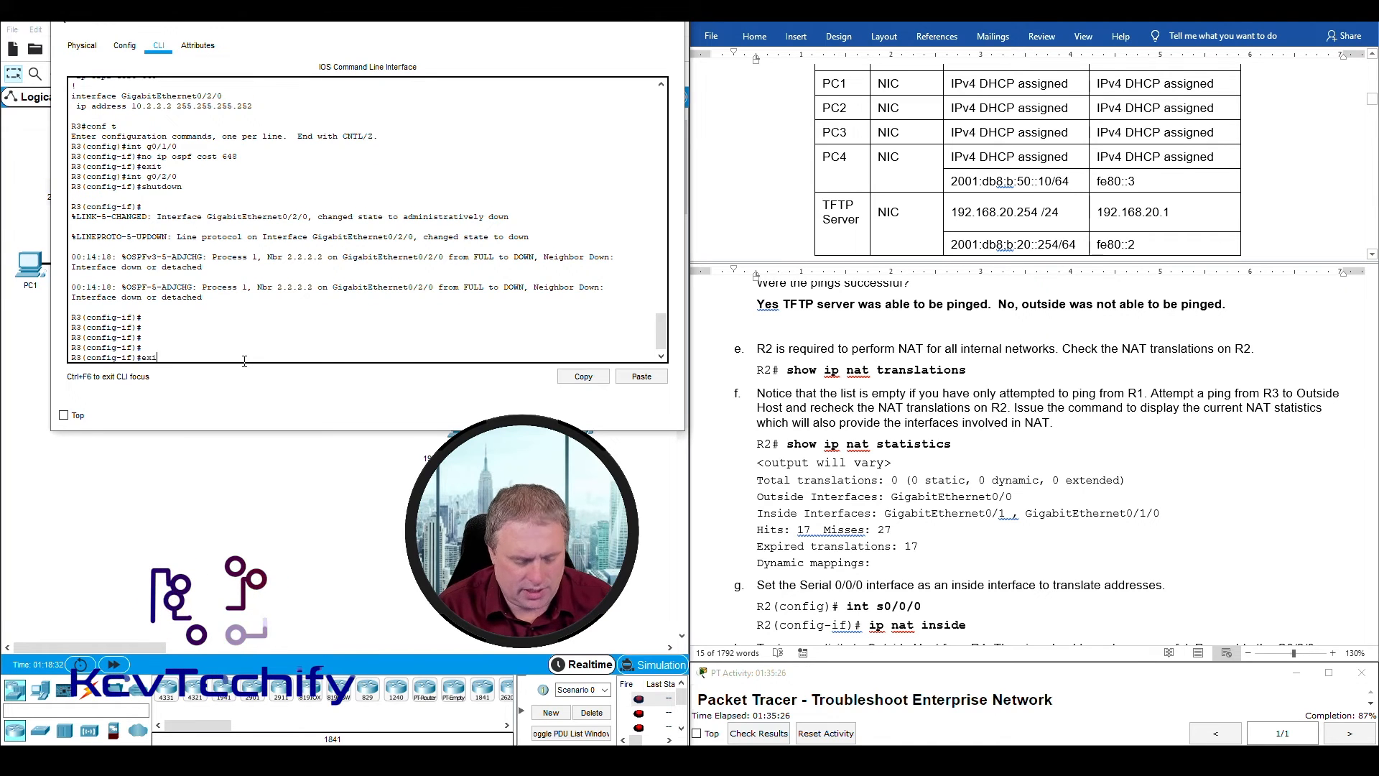
Step: Exit interface and global configuration modes on R3 to return to privileged EXEC mode
type("exit")
key("Return")
type("exit")
key("Return")
key("Return")
key("Return")
key("Return")
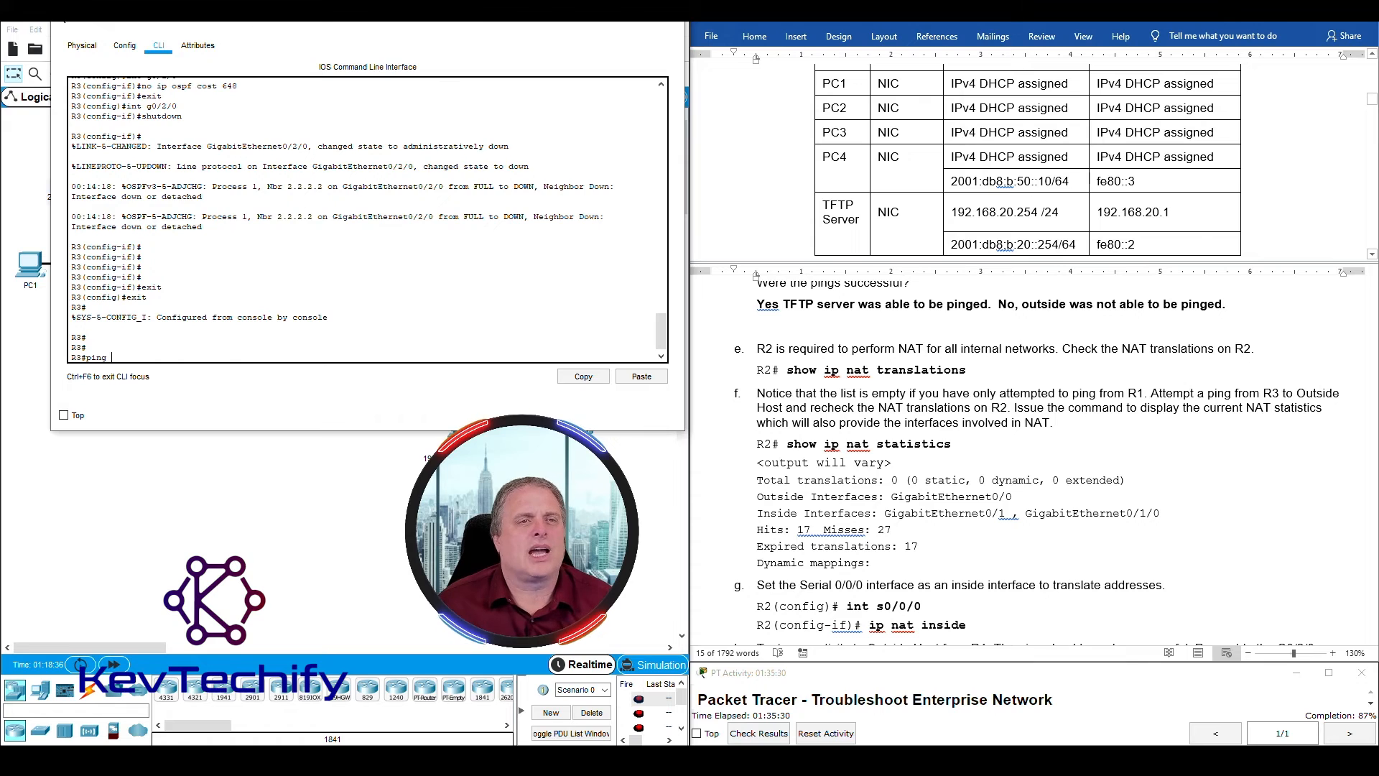
Step: Ping the Outside Host at 64.100.100.10 from R3
left_click_drag(268, 18, 916, 43)
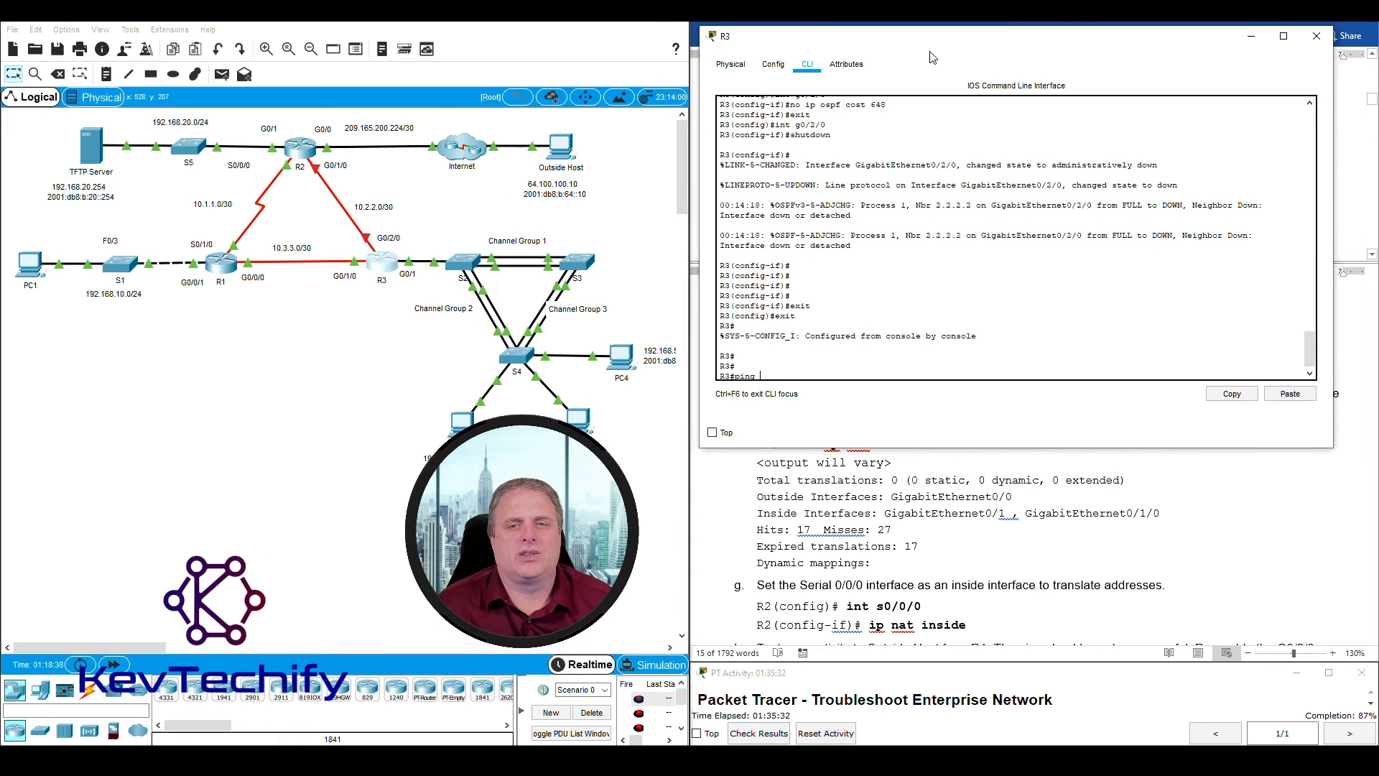
type("64")
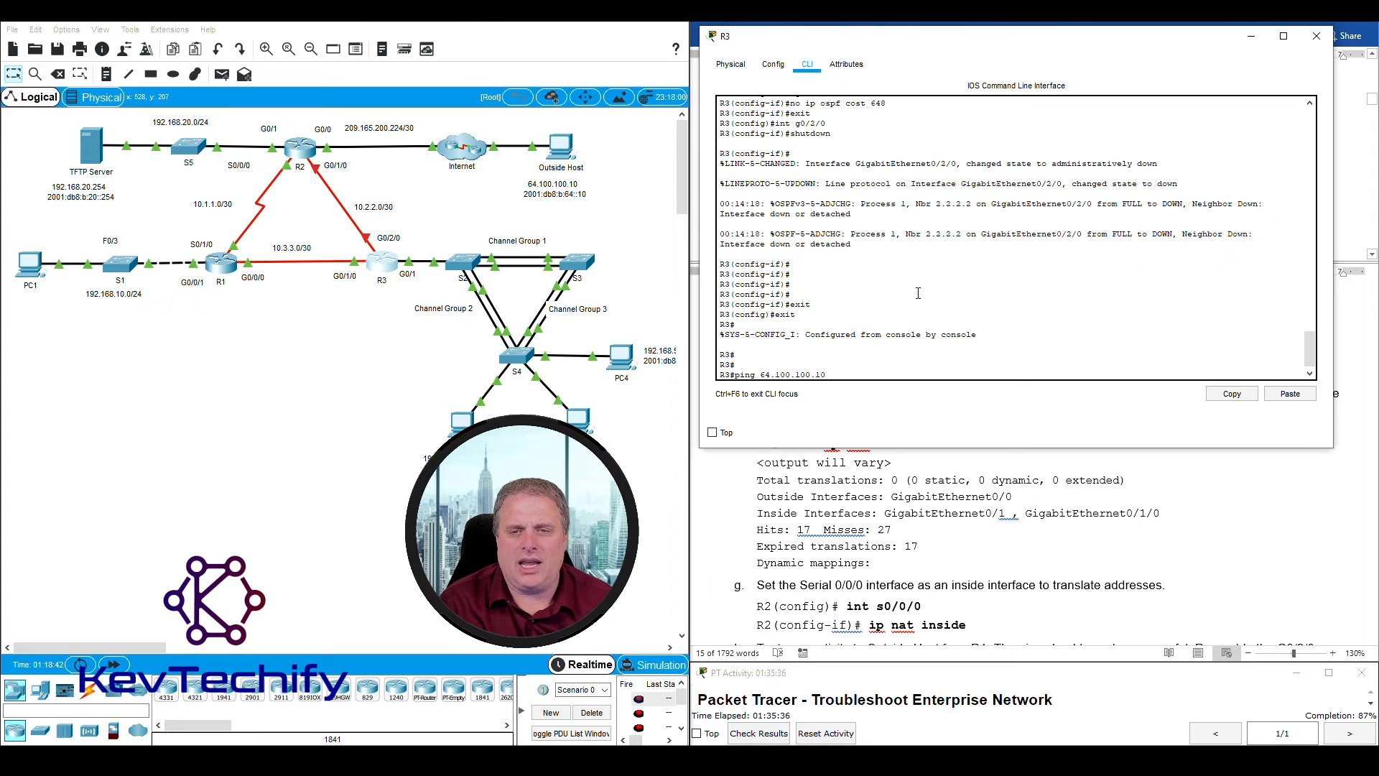
type(".100.100.10")
key("Return")
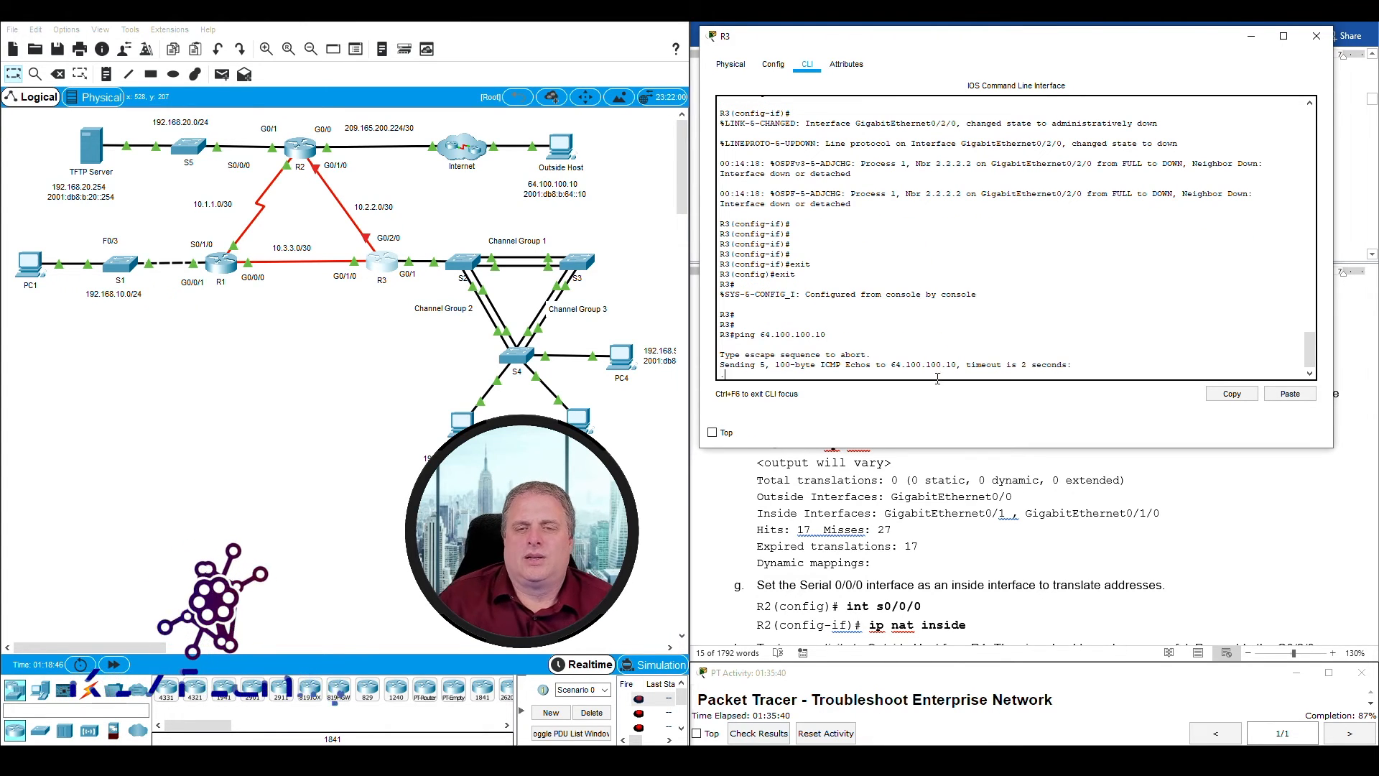
left_click_drag(1146, 44, 527, 37)
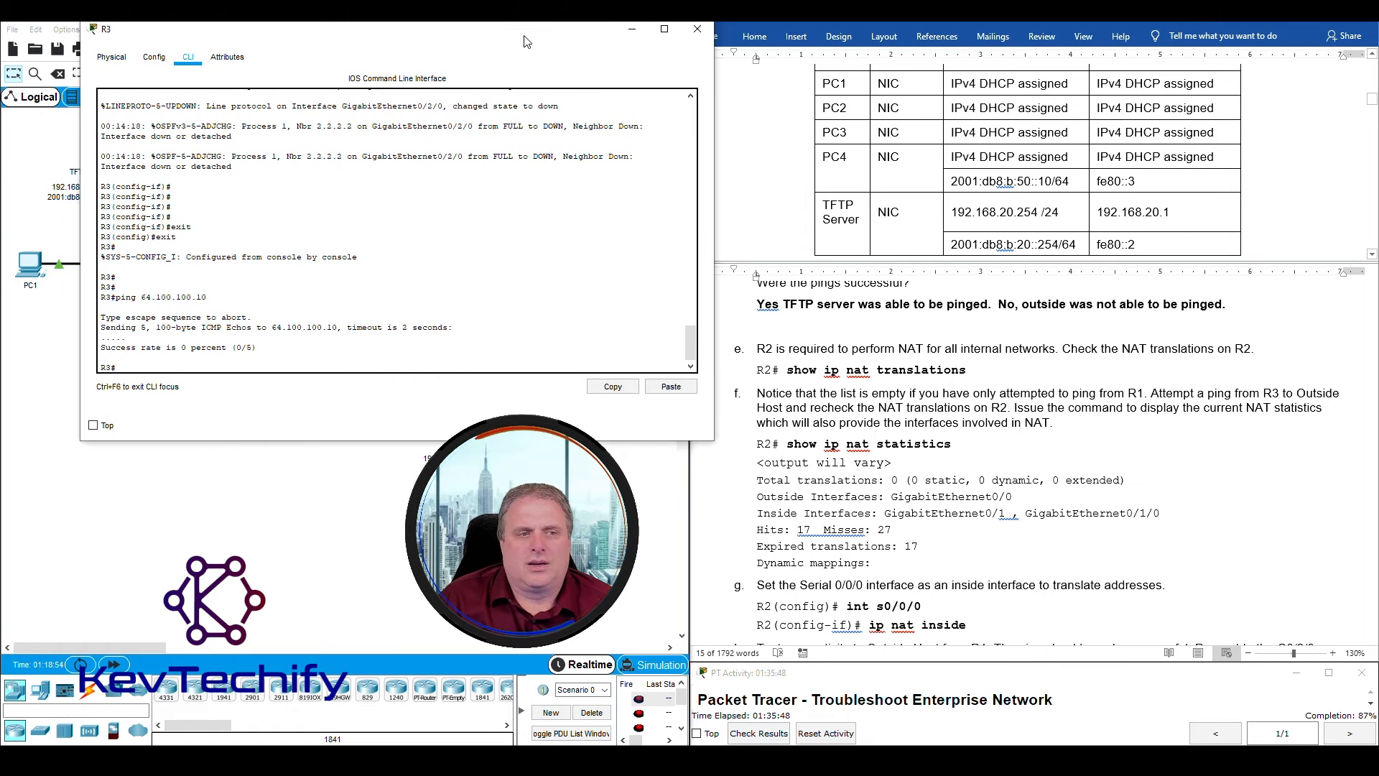
left_click_drag(499, 37, 435, 33)
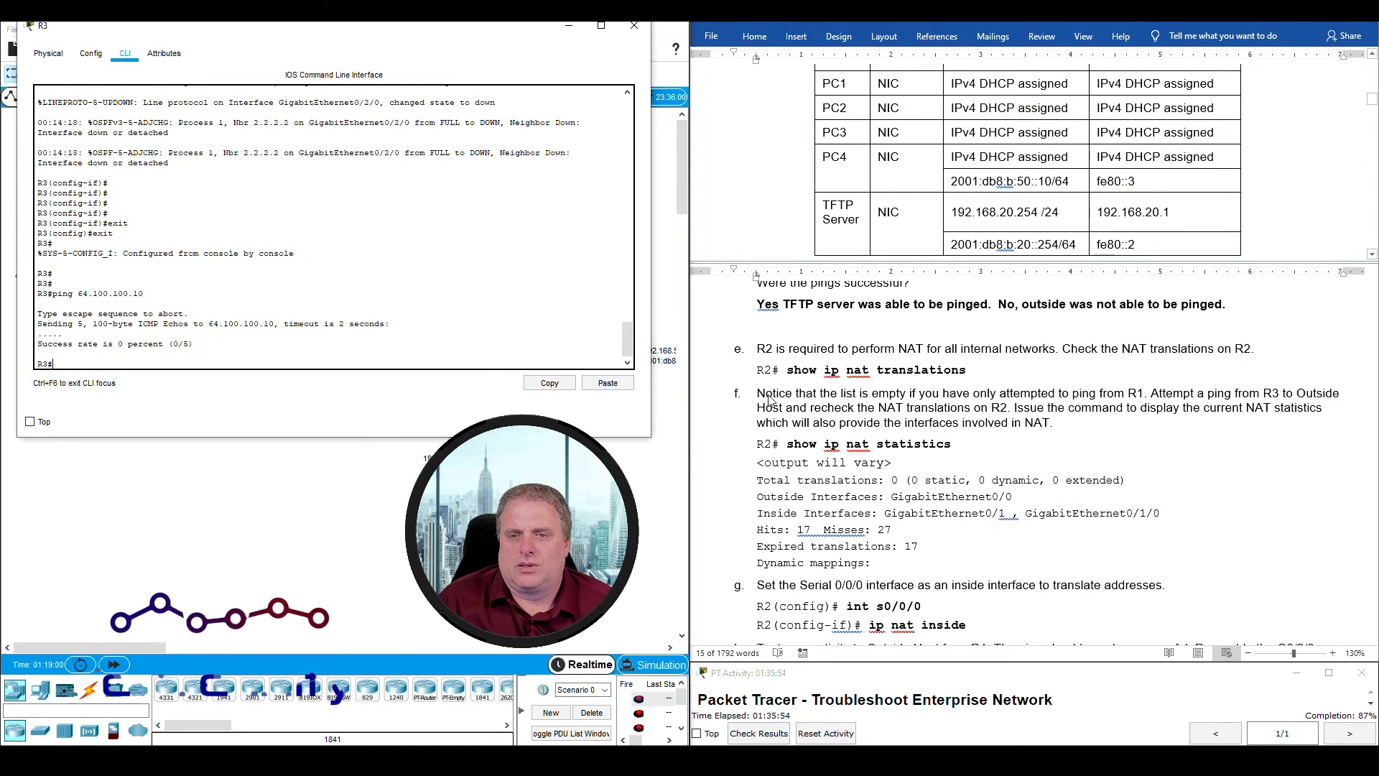
Step: Return to R2's command line and recheck the NAT translations with "sho ip nat trans", as step f requires
left_click(812, 415, "ctrl")
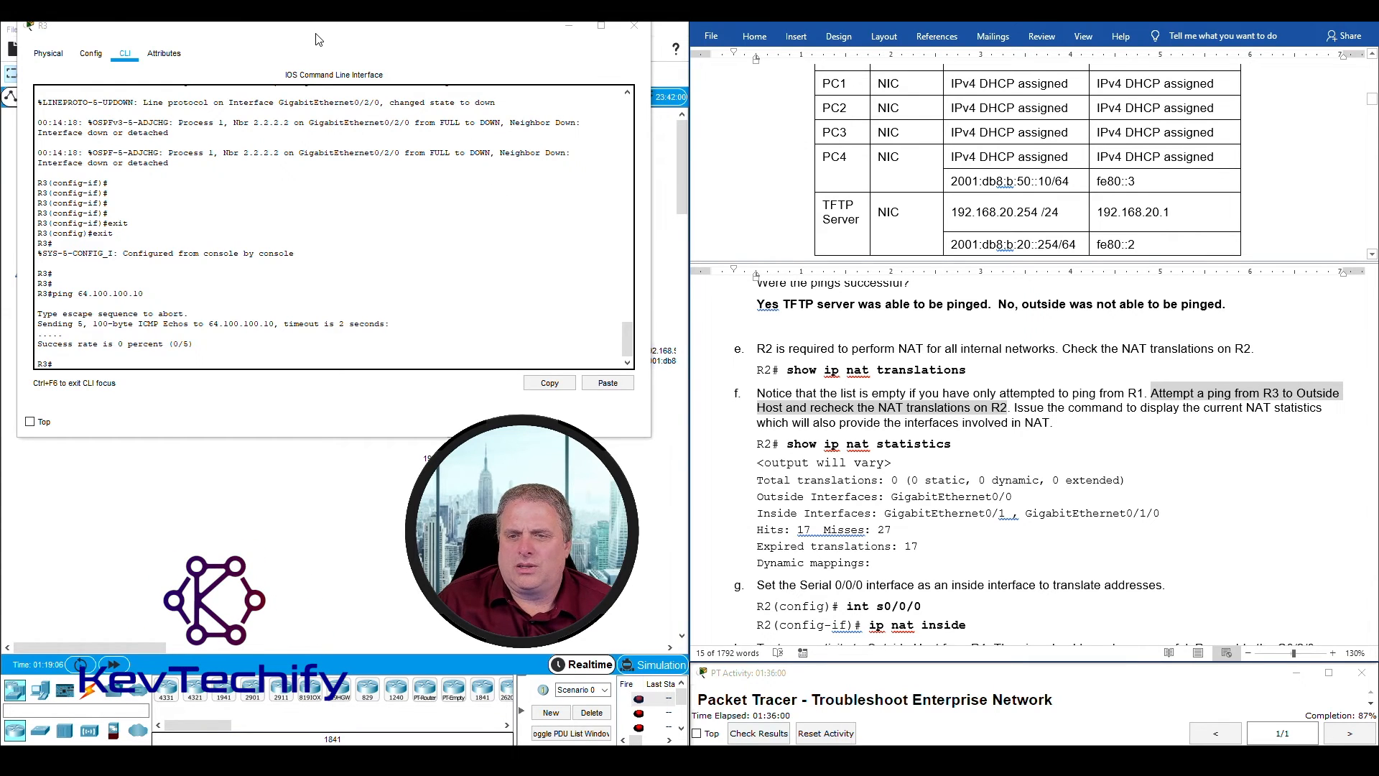
left_click(568, 26)
left_click(306, 158)
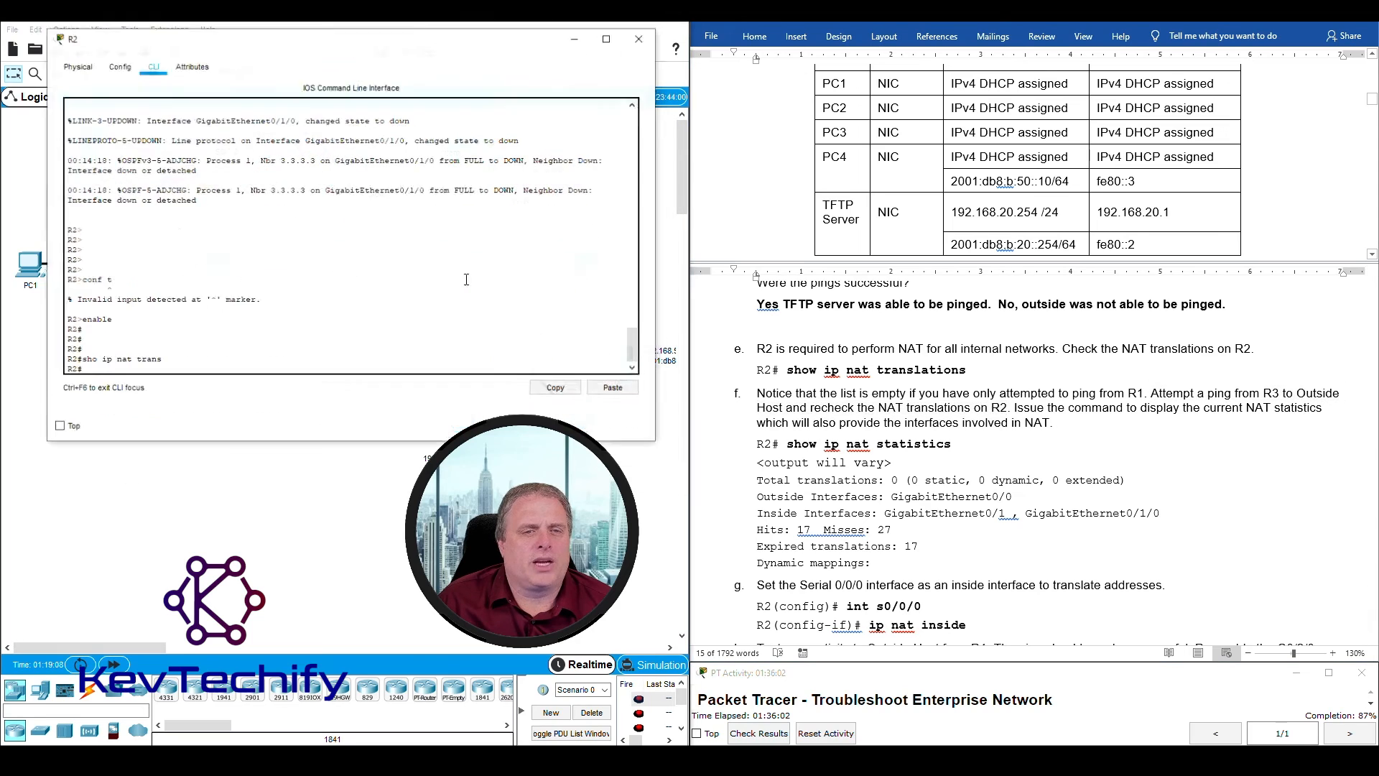
key("Return")
key("Return")
key("Return")
key("Up")
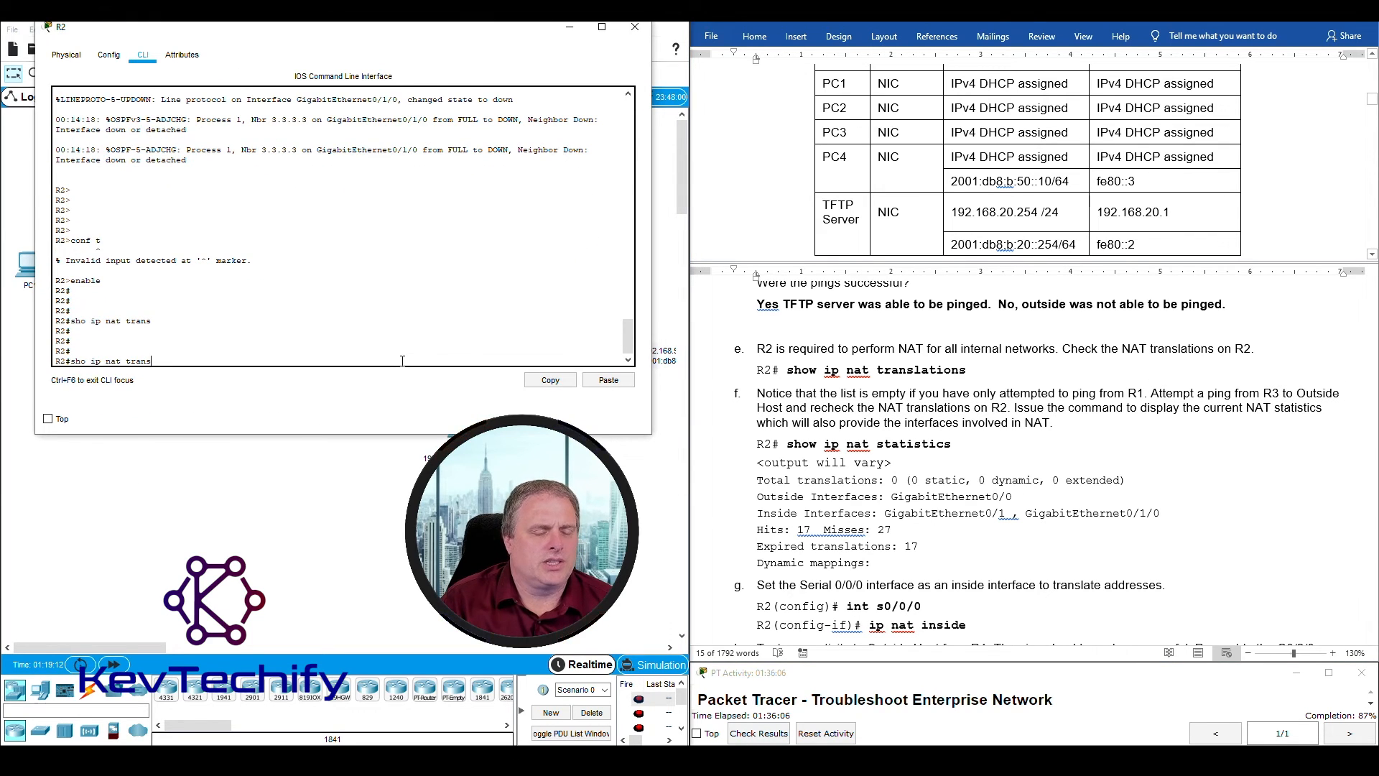
key("Return")
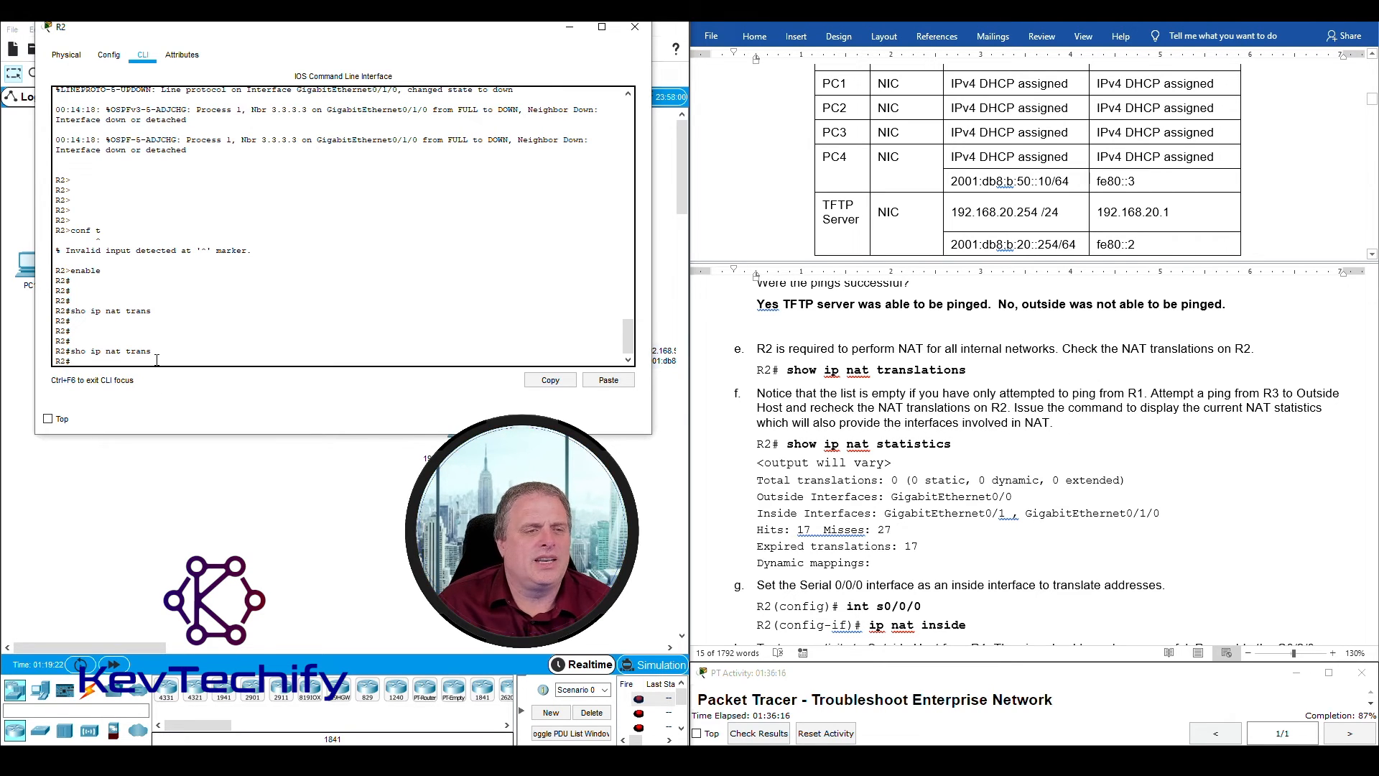
Step: Display R2's NAT statistics with "sho ip nat stat" and examine the listed outside and inside interfaces
key("Return")
key("Return")
key("Return")
key("Return")
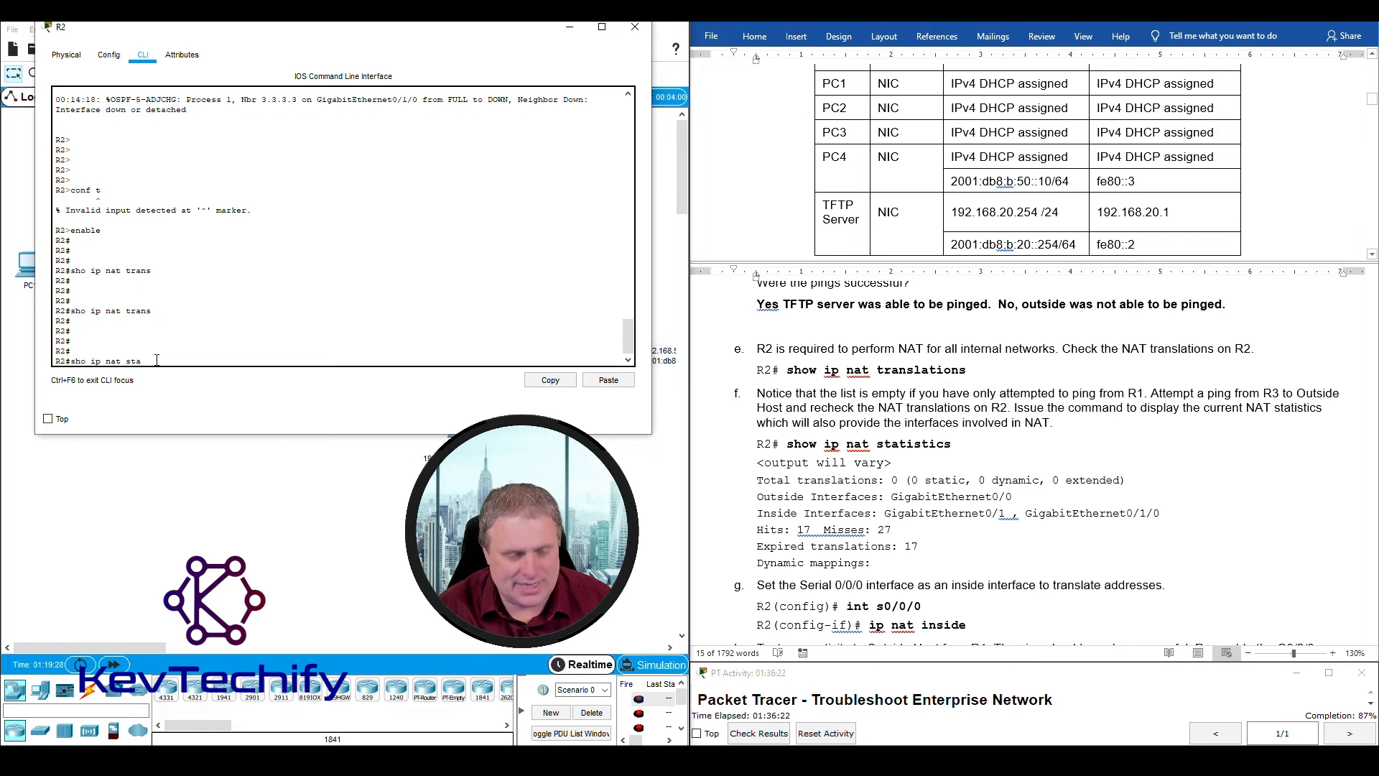
type("sho ip nat stats")
key("Return")
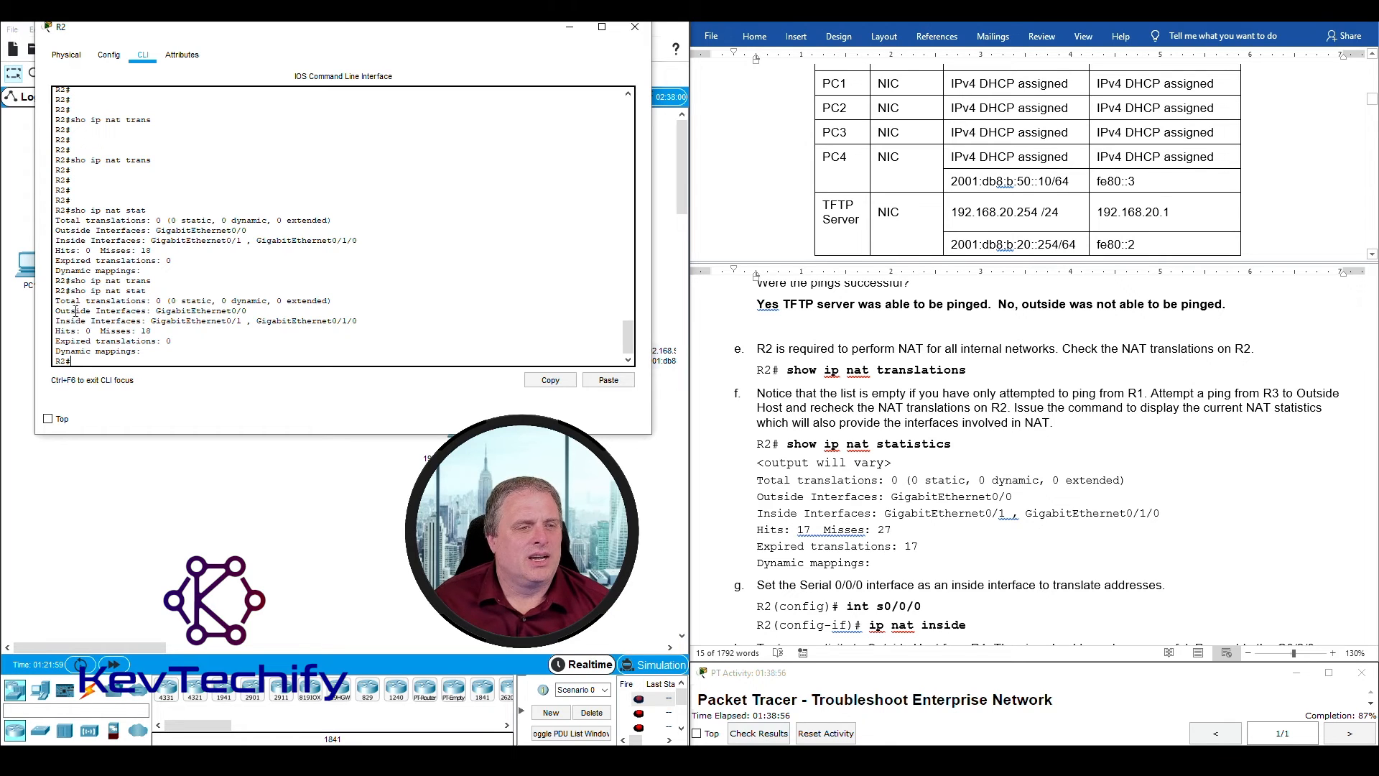
left_click_drag(57, 310, 235, 312)
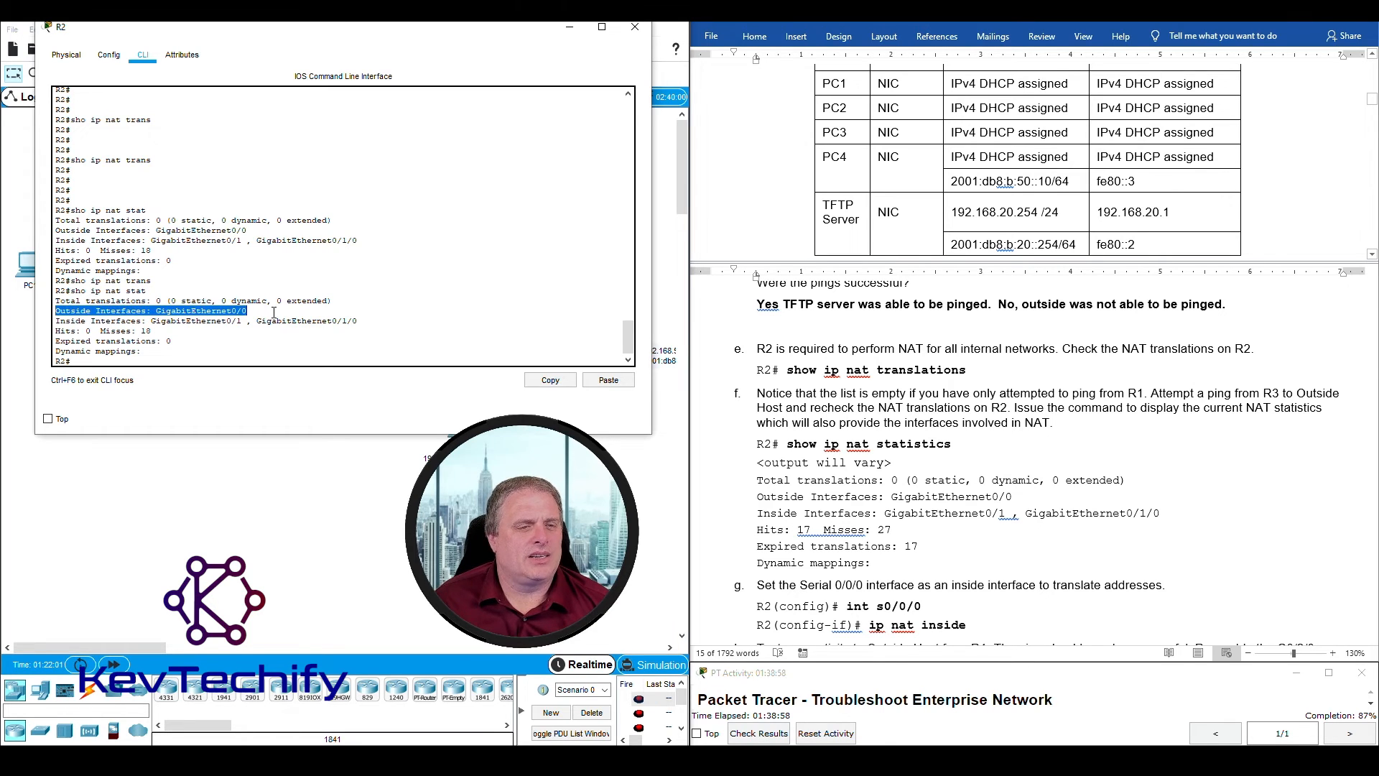
left_click_drag(58, 321, 365, 321)
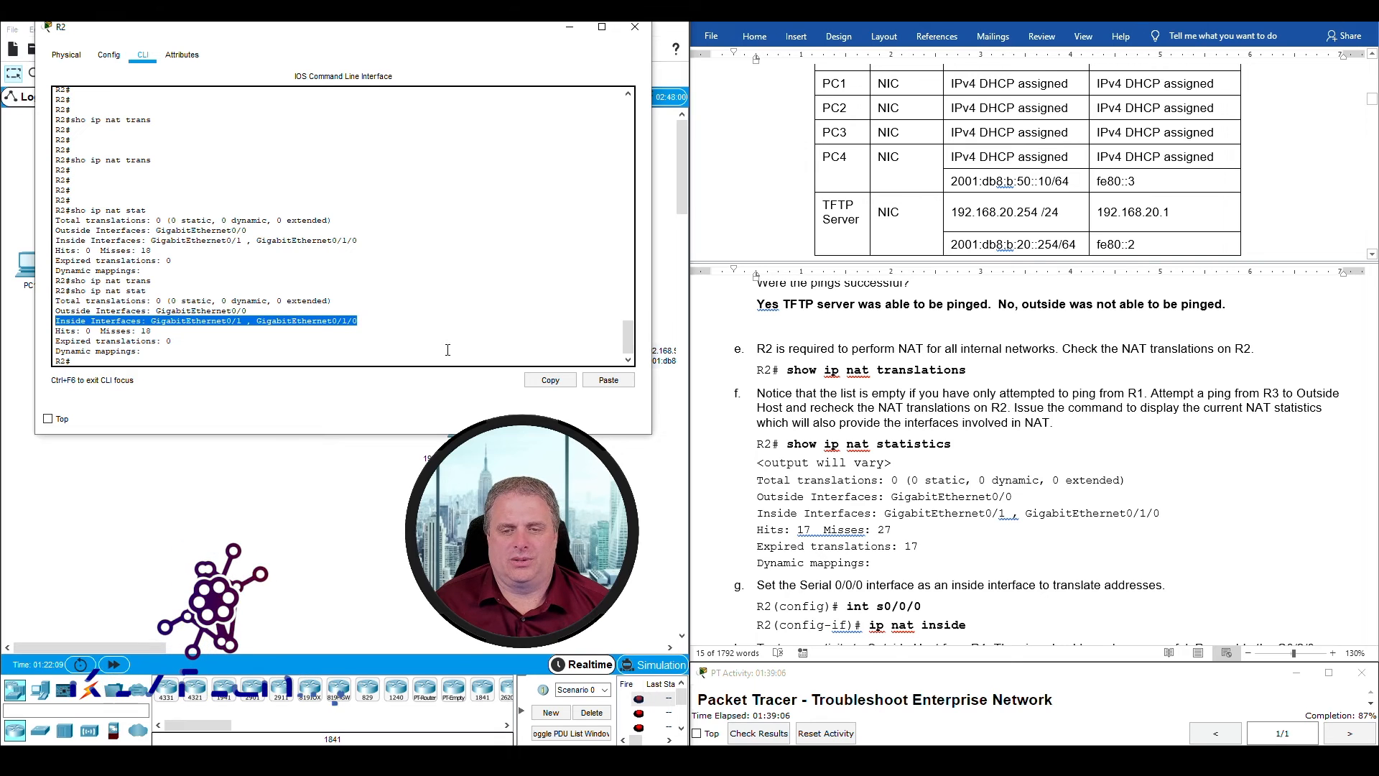
left_click(550, 379)
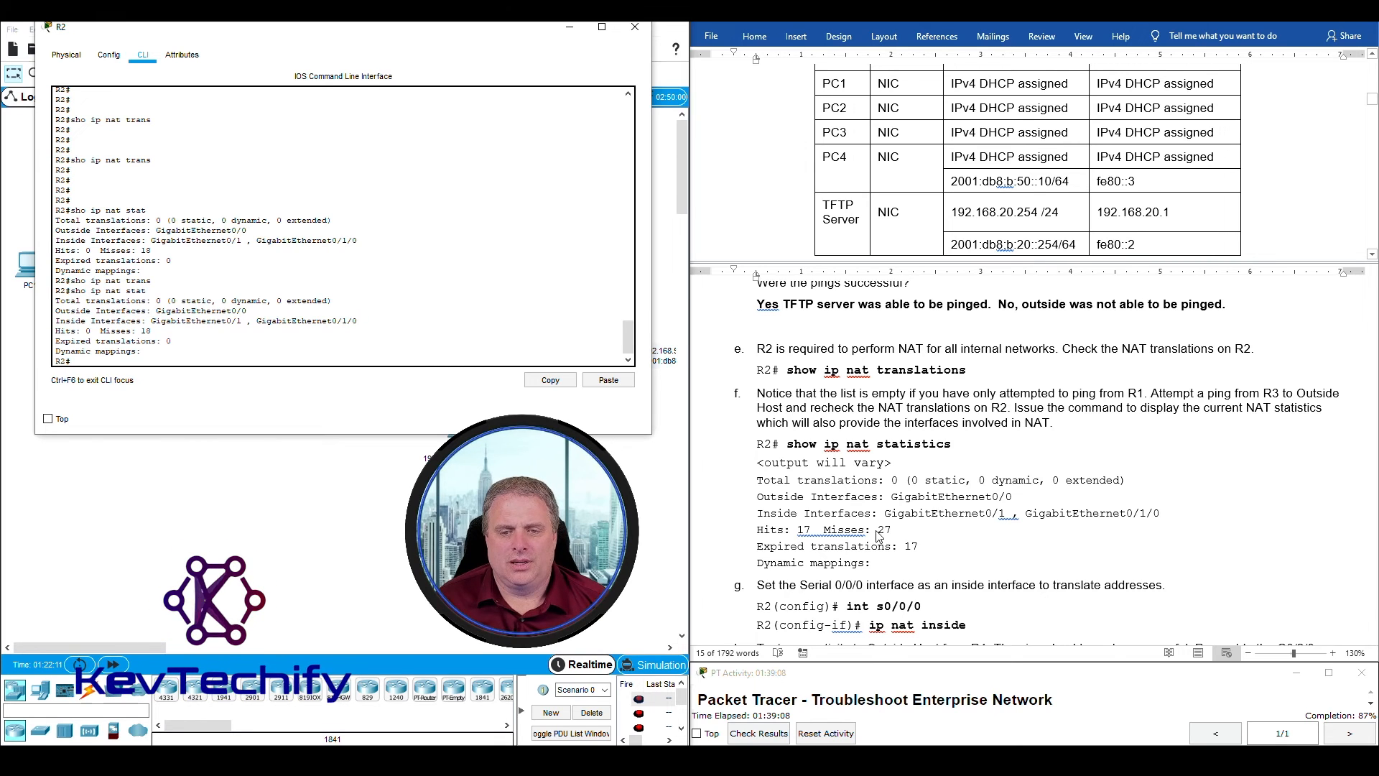
Step: Read step g and locate R2's Serial 0/0/0 interface in the topology
scroll(859, 499, "down", 4)
left_click_drag(758, 415, 1140, 405)
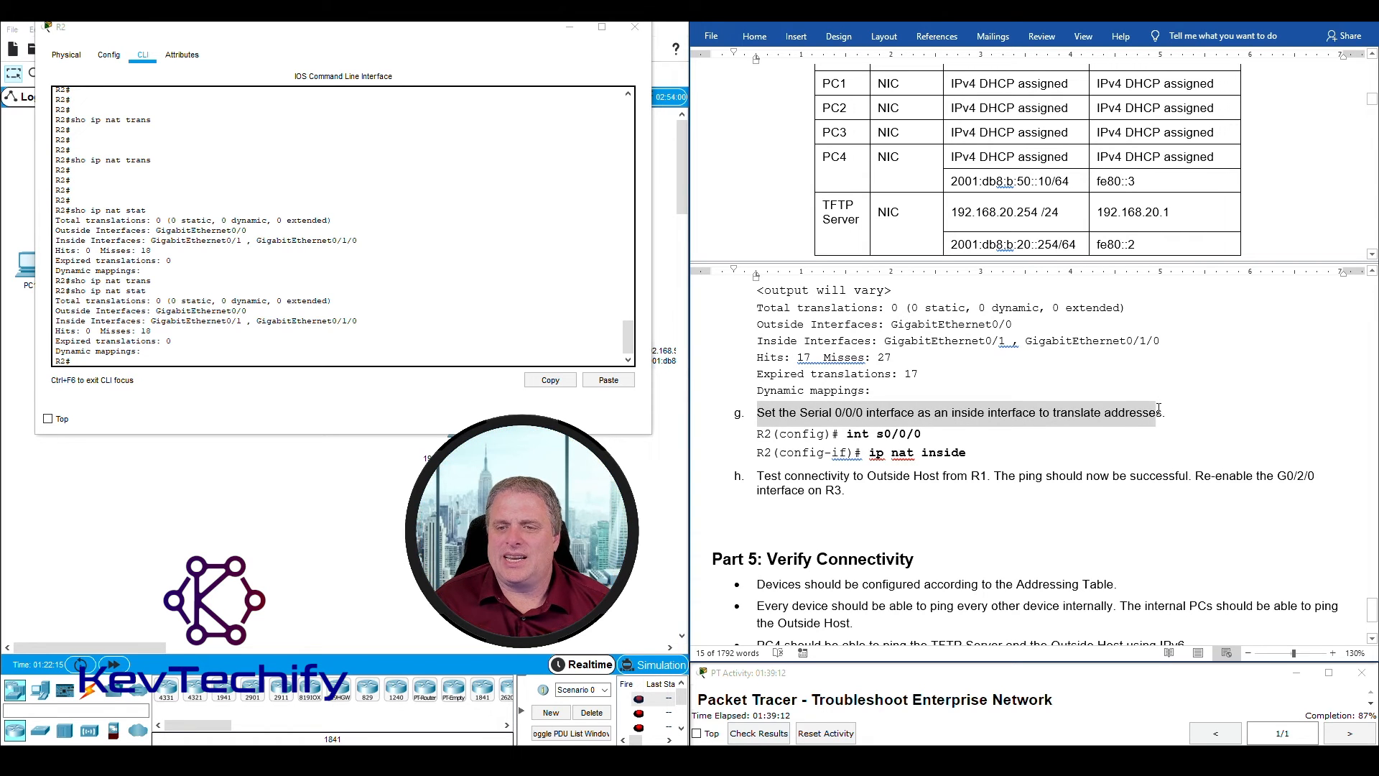
left_click_drag(473, 30, 1129, 82)
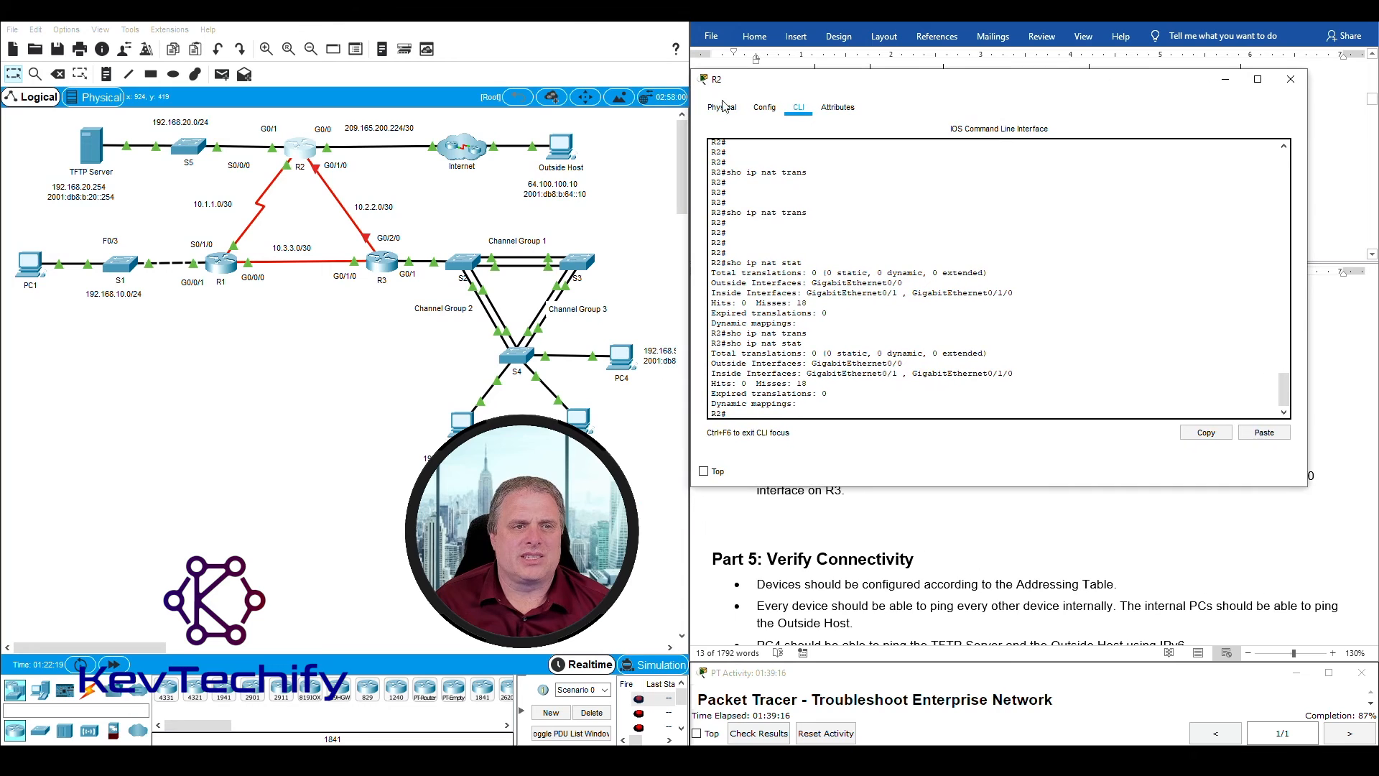
left_click(299, 196)
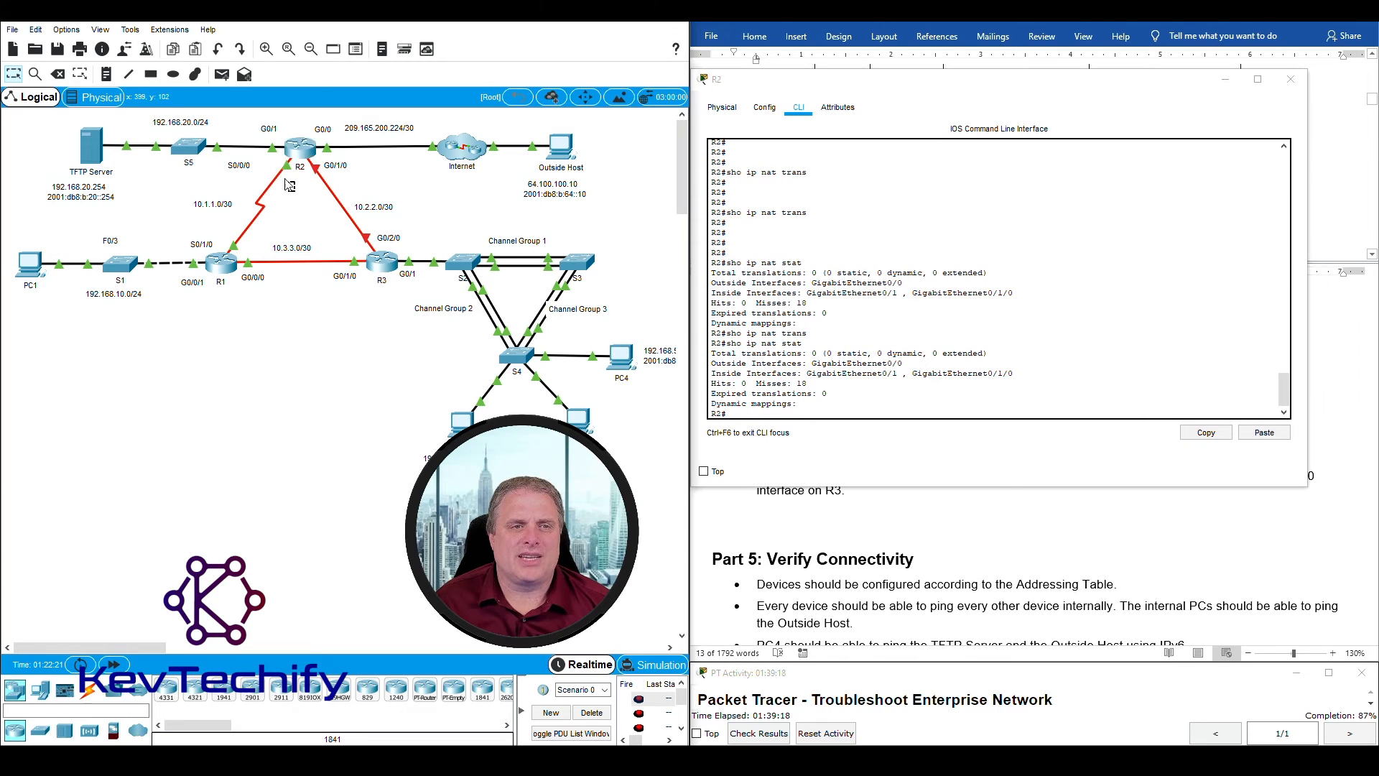
left_click_drag(285, 180, 225, 168)
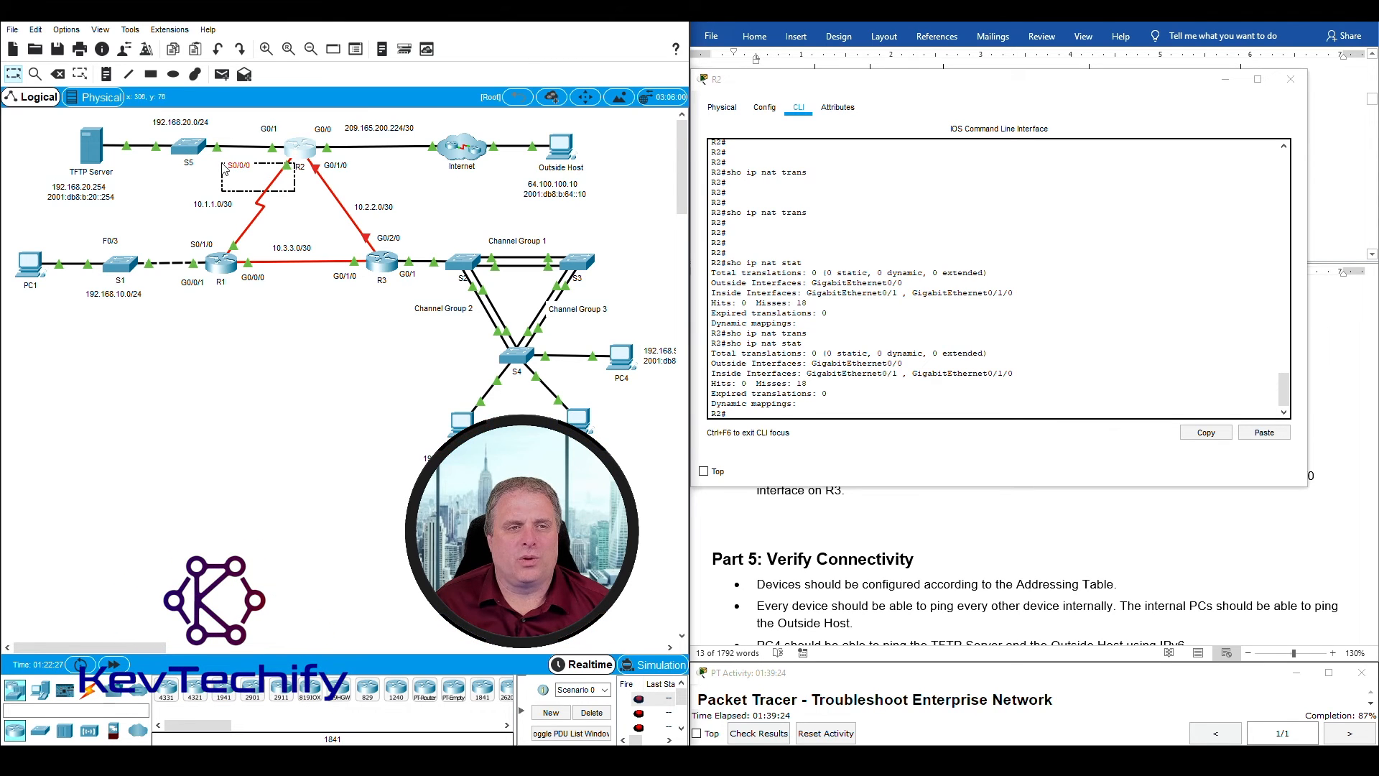
Step: On R2, enter configuration mode and set the s0/0/0 interface as NAT inside with "ip nat inside"
left_click_drag(959, 85, 326, 53)
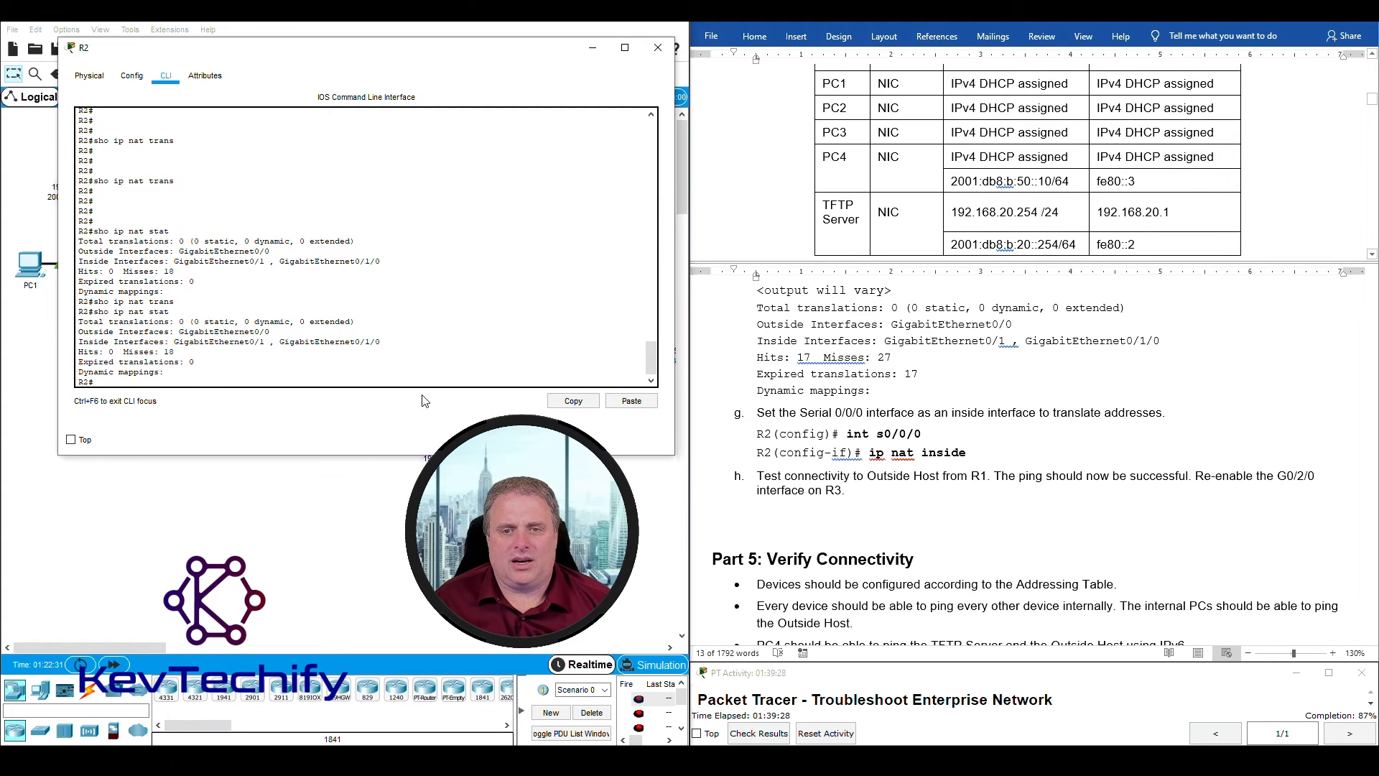
key("Return")
key("Return")
key("Return")
key("Return")
key("Return")
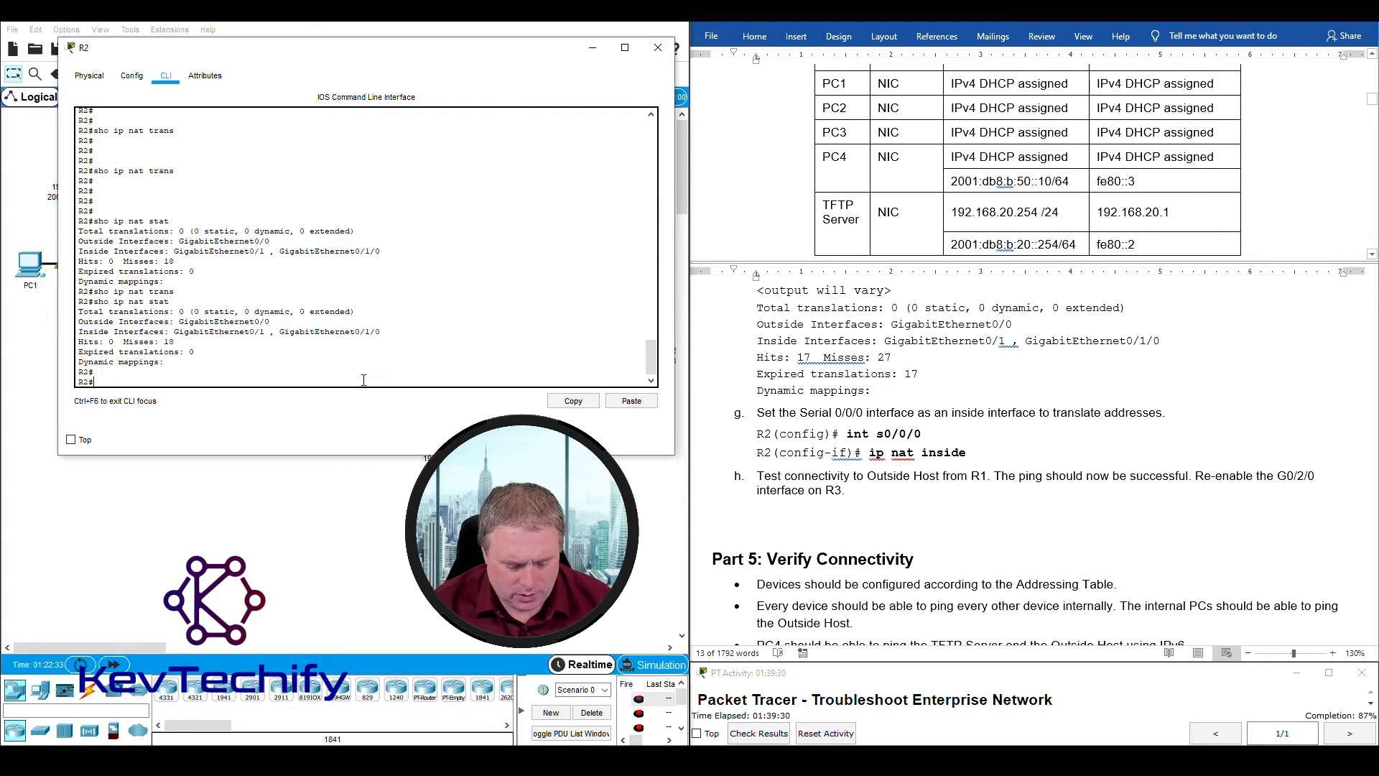
type("conf")
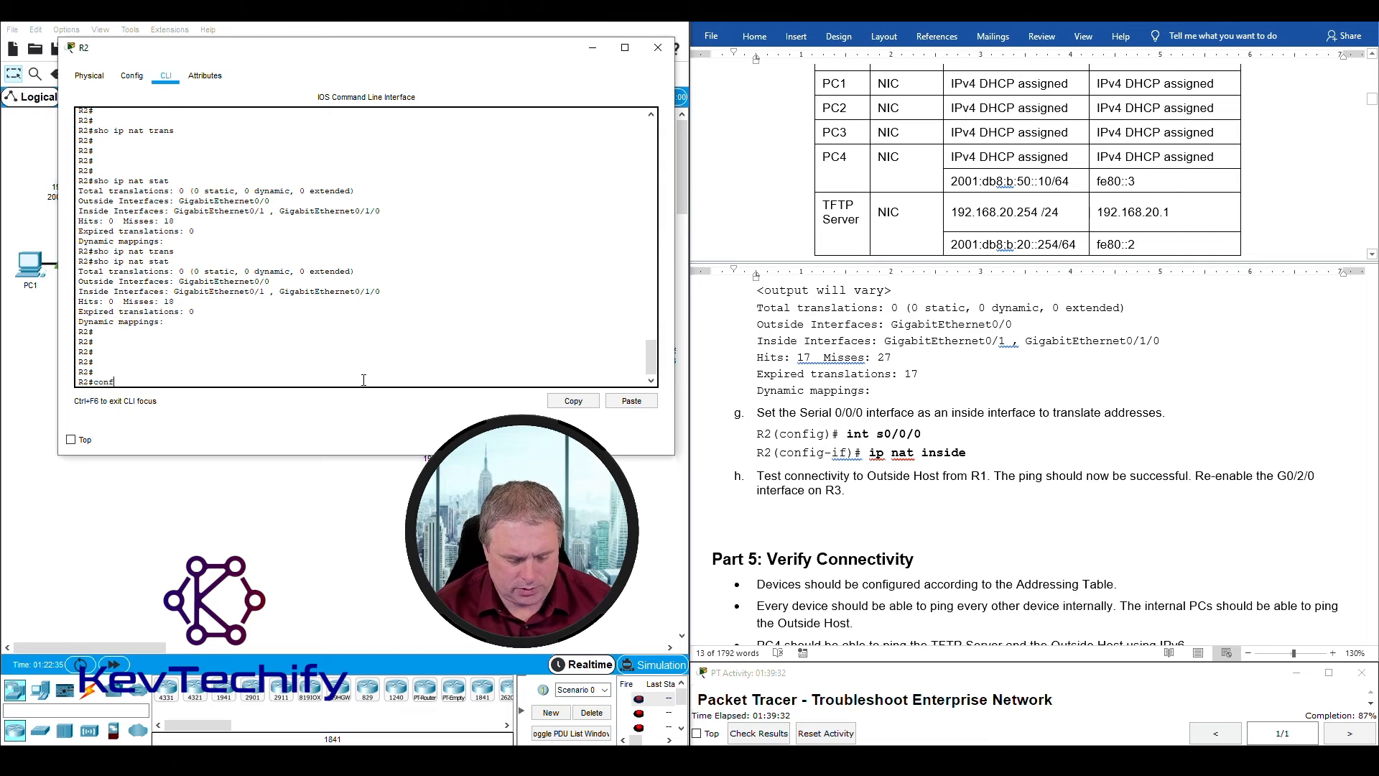
type(" t")
key("Return")
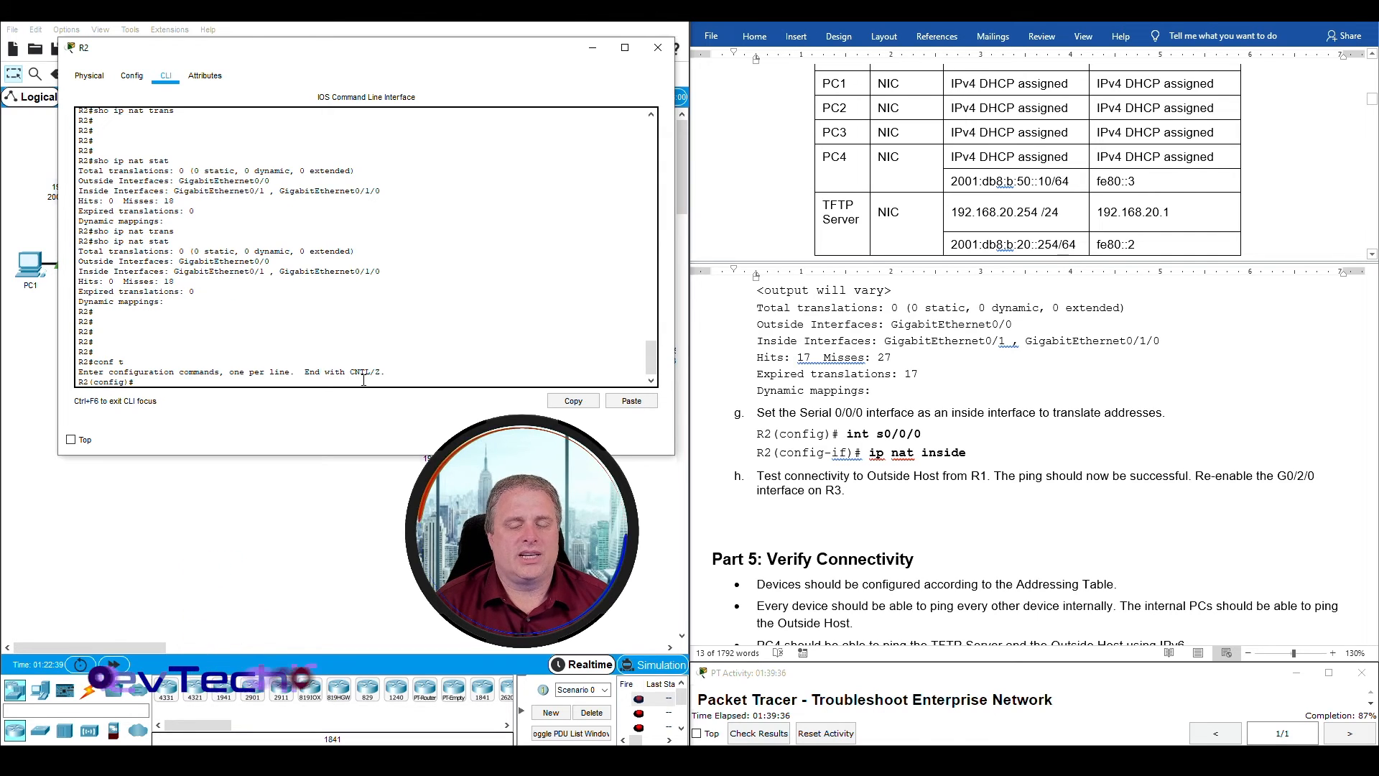
type("int s0/0/")
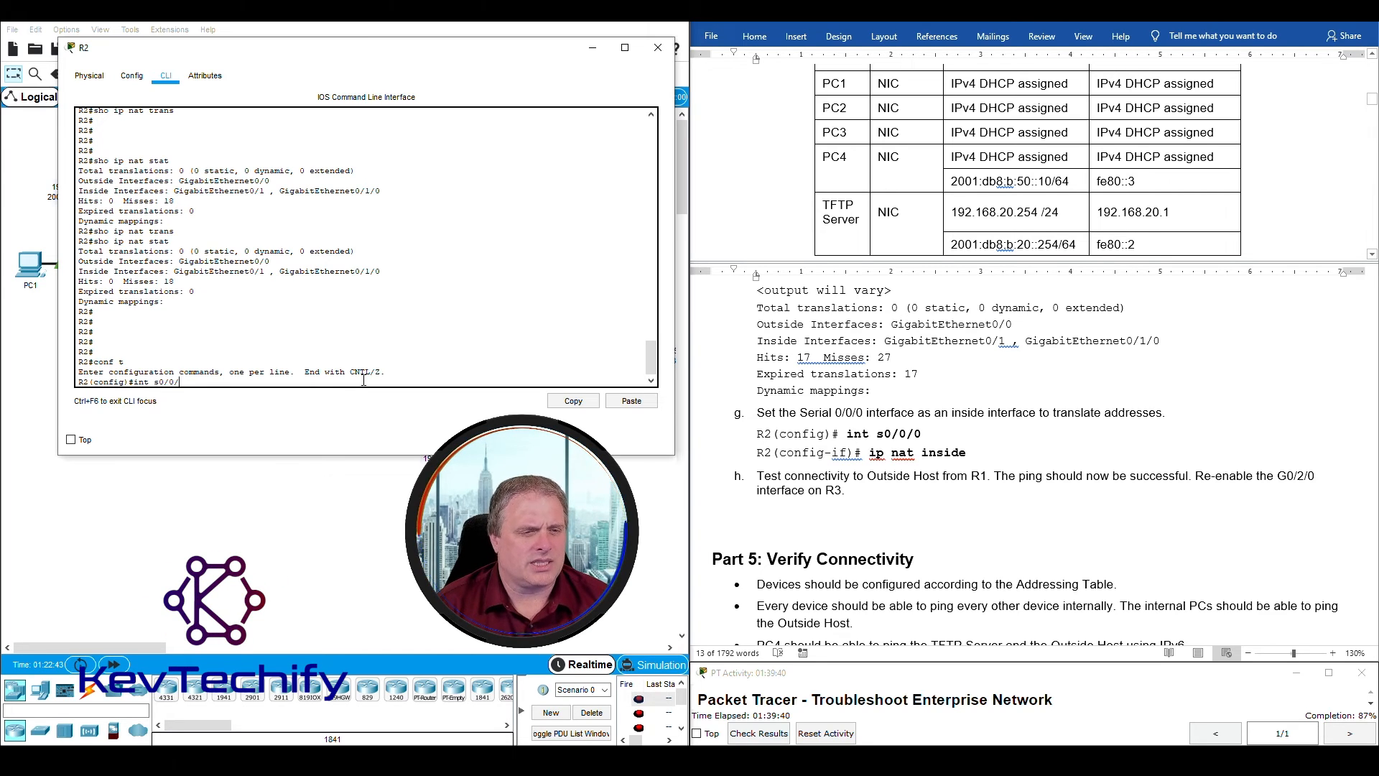
type("0")
key("Return")
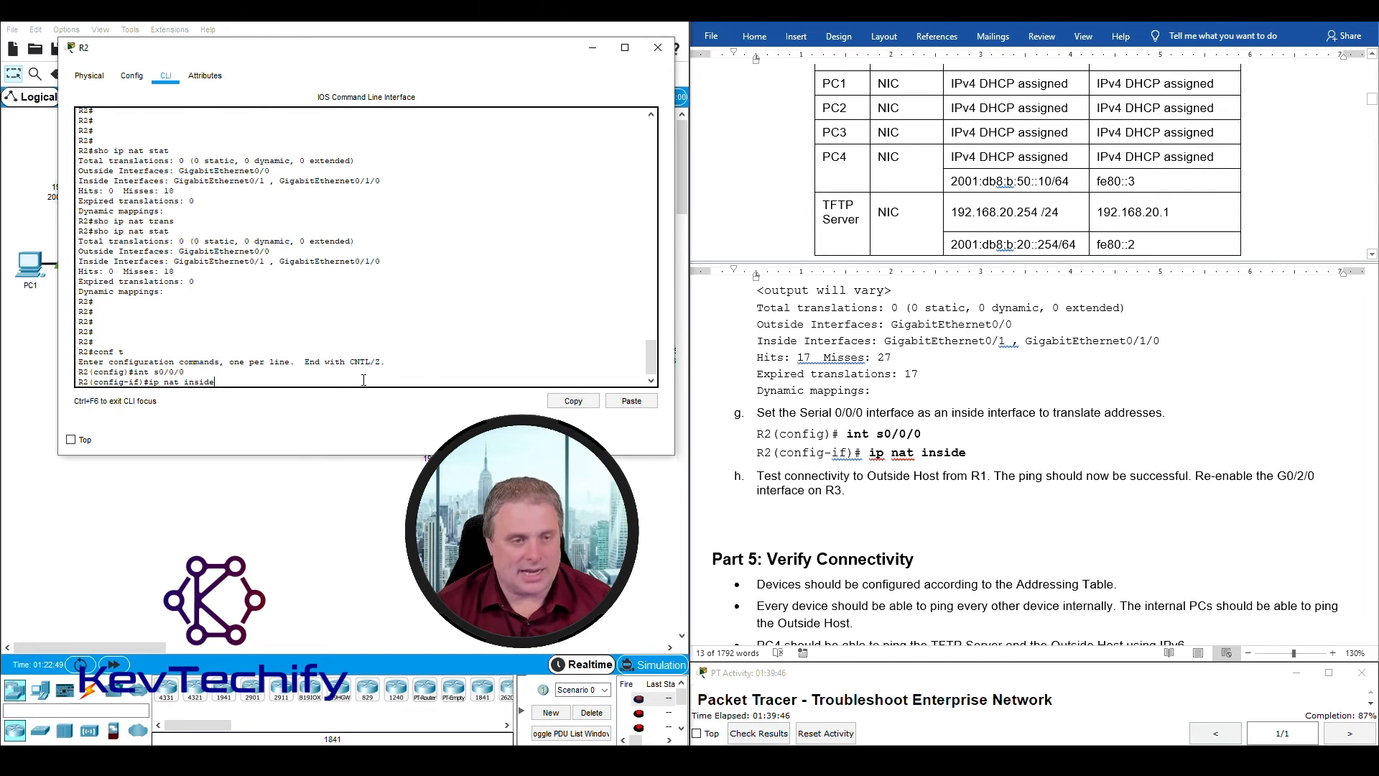
key("Return")
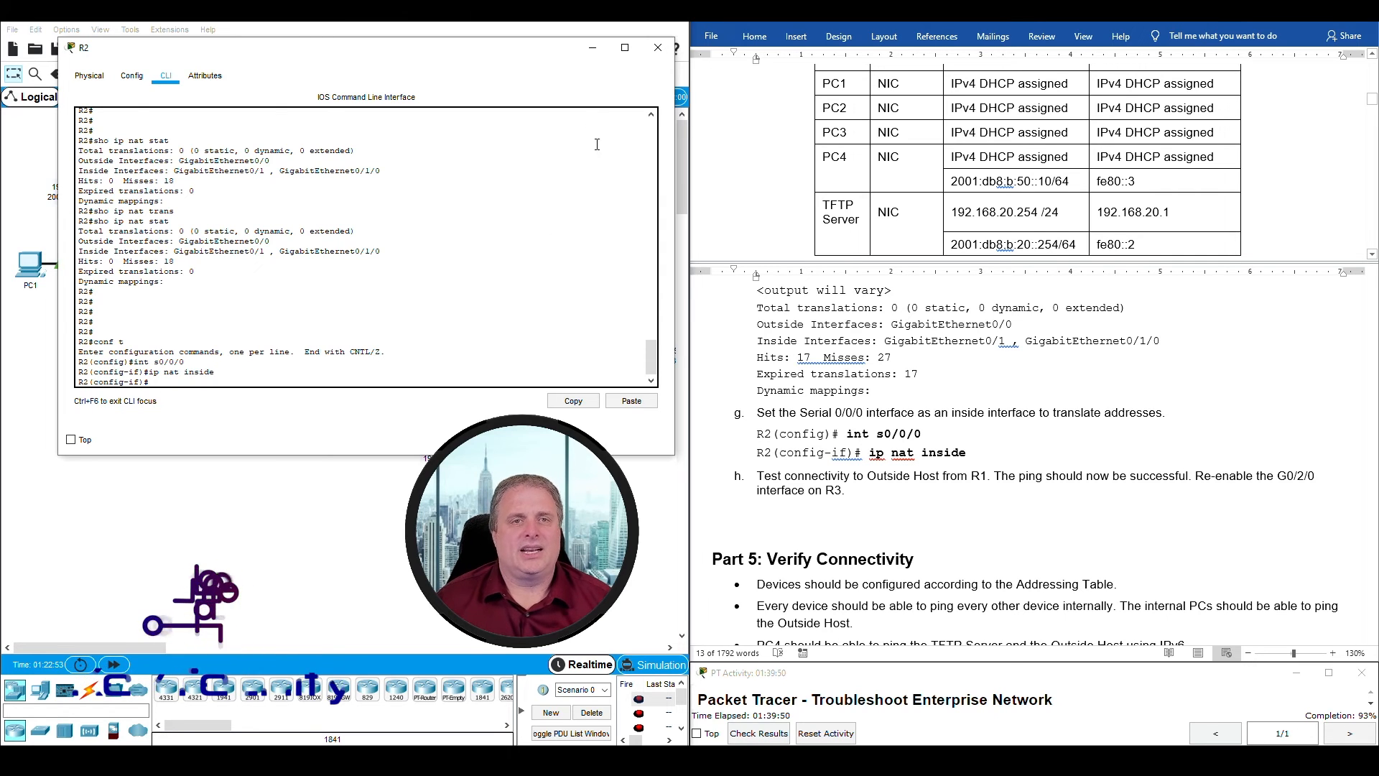
left_click(594, 50)
Step: Read step h and ping the Outside Host at 64.100.100.10 from R1
left_click_drag(758, 475, 986, 477)
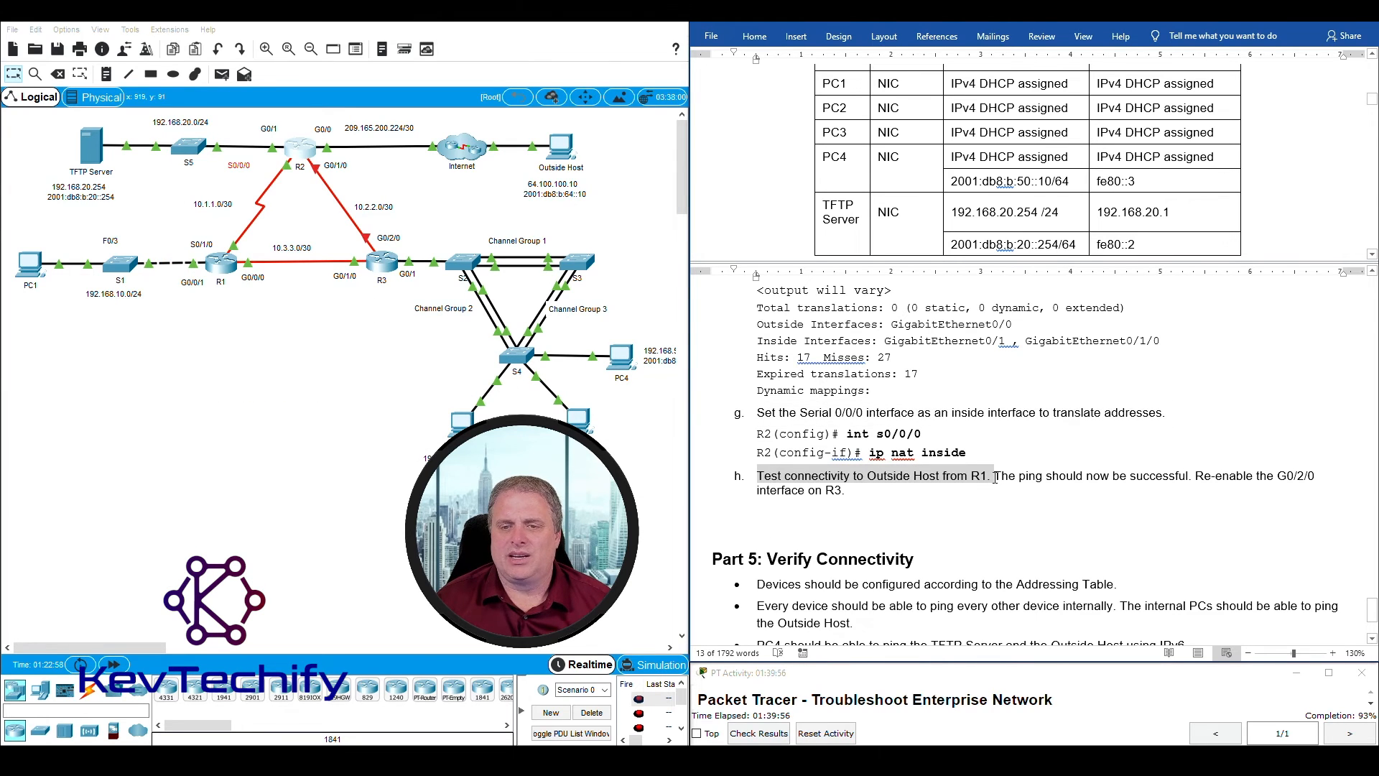
left_click(220, 265)
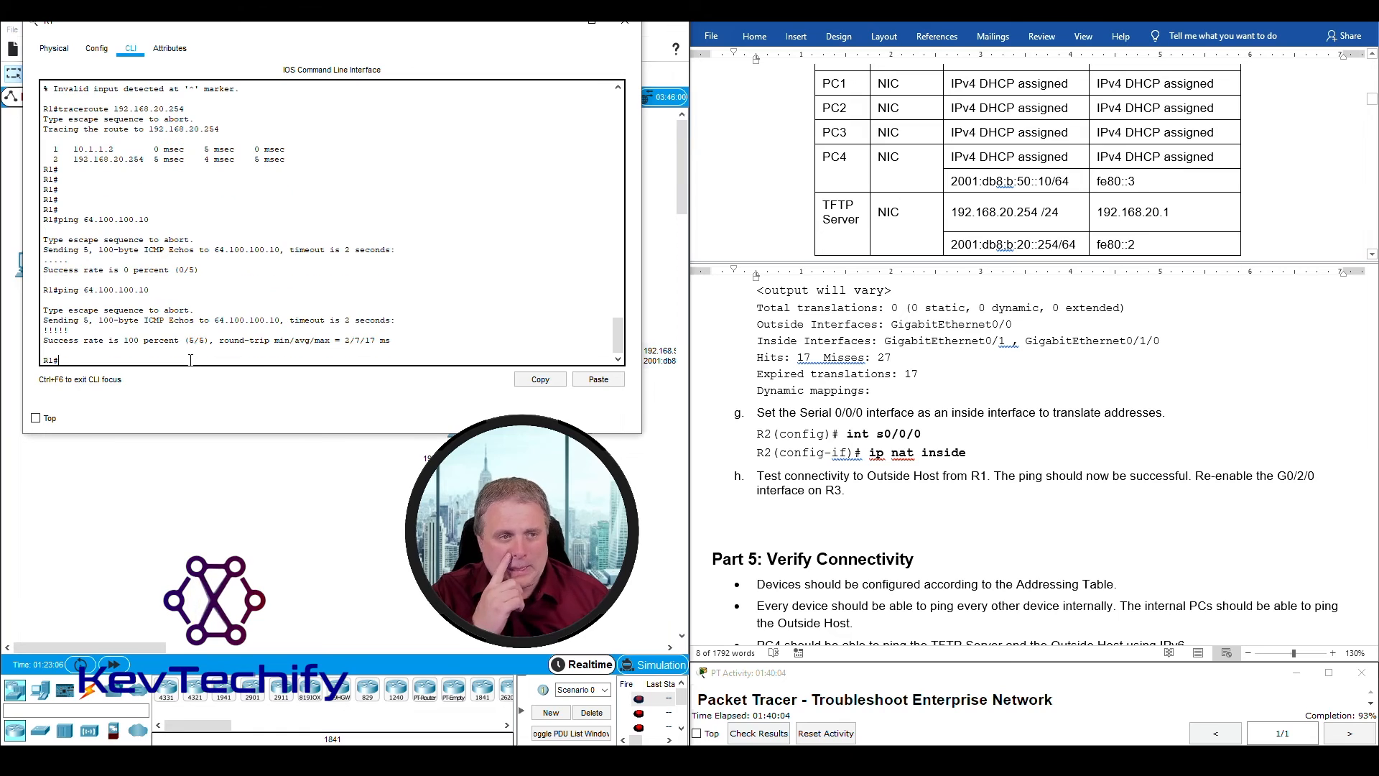
left_click_drag(71, 331, 44, 330)
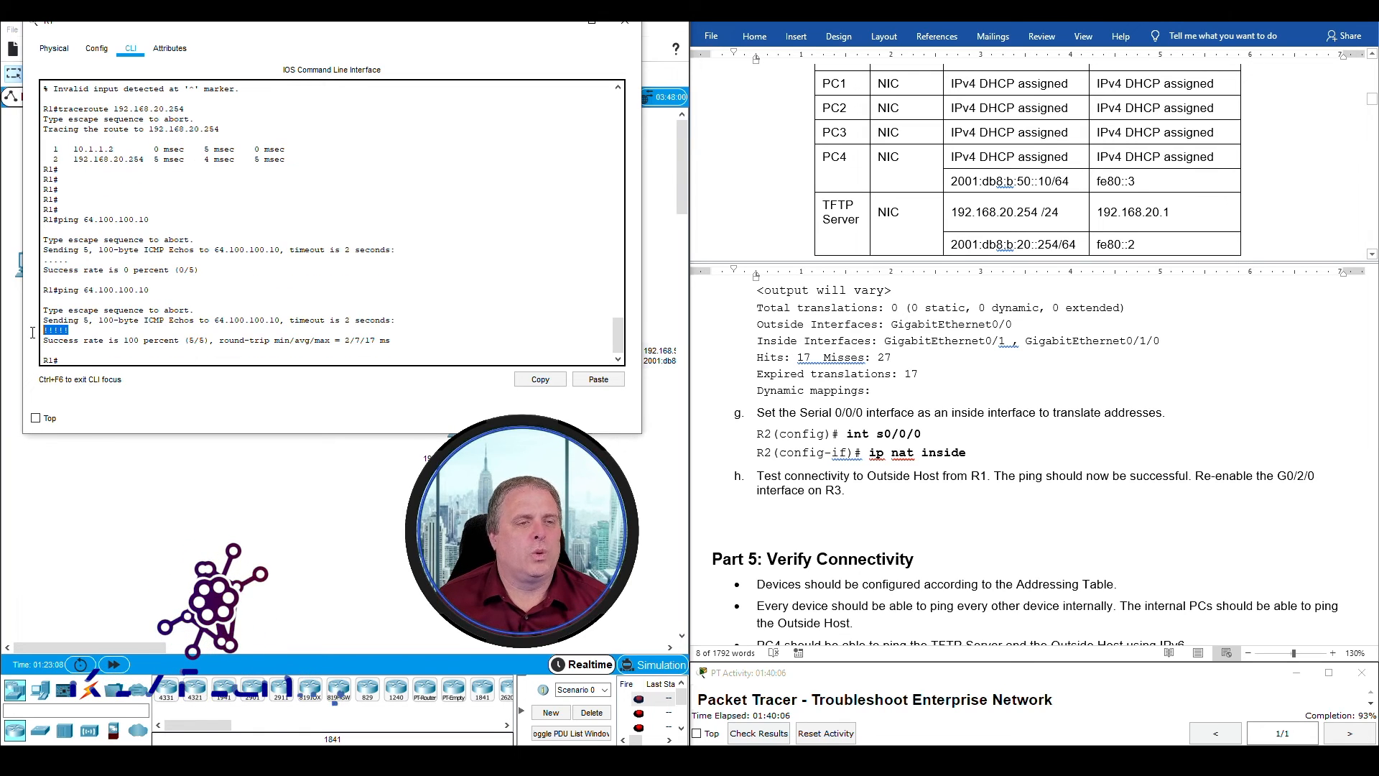
Step: Examine the topology between R1, R2 and the Outside Host alongside R1's ping output
left_click_drag(320, 29, 1018, 31)
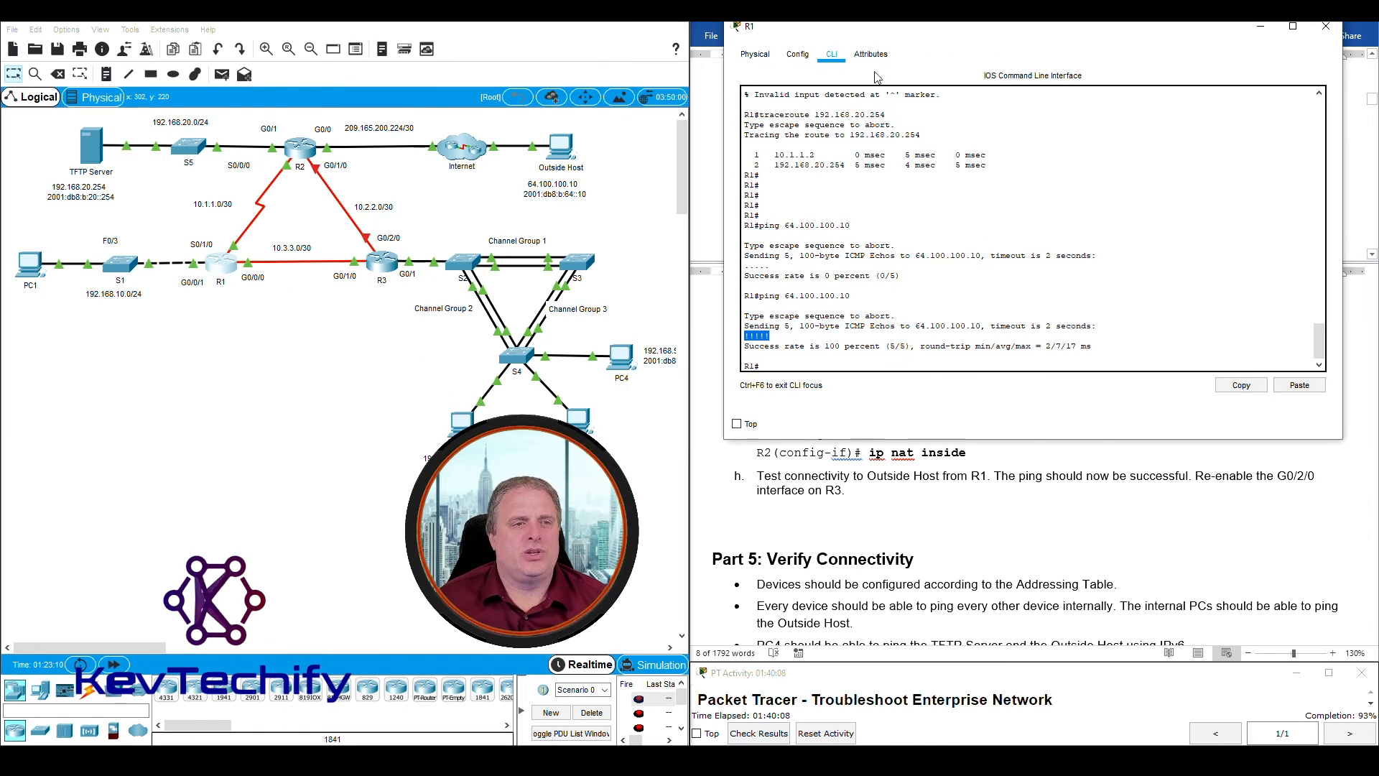
left_click_drag(246, 313, 211, 252)
left_click_drag(600, 213, 534, 135)
left_click_drag(430, 225, 312, 185)
left_click_drag(1002, 35, 327, 37)
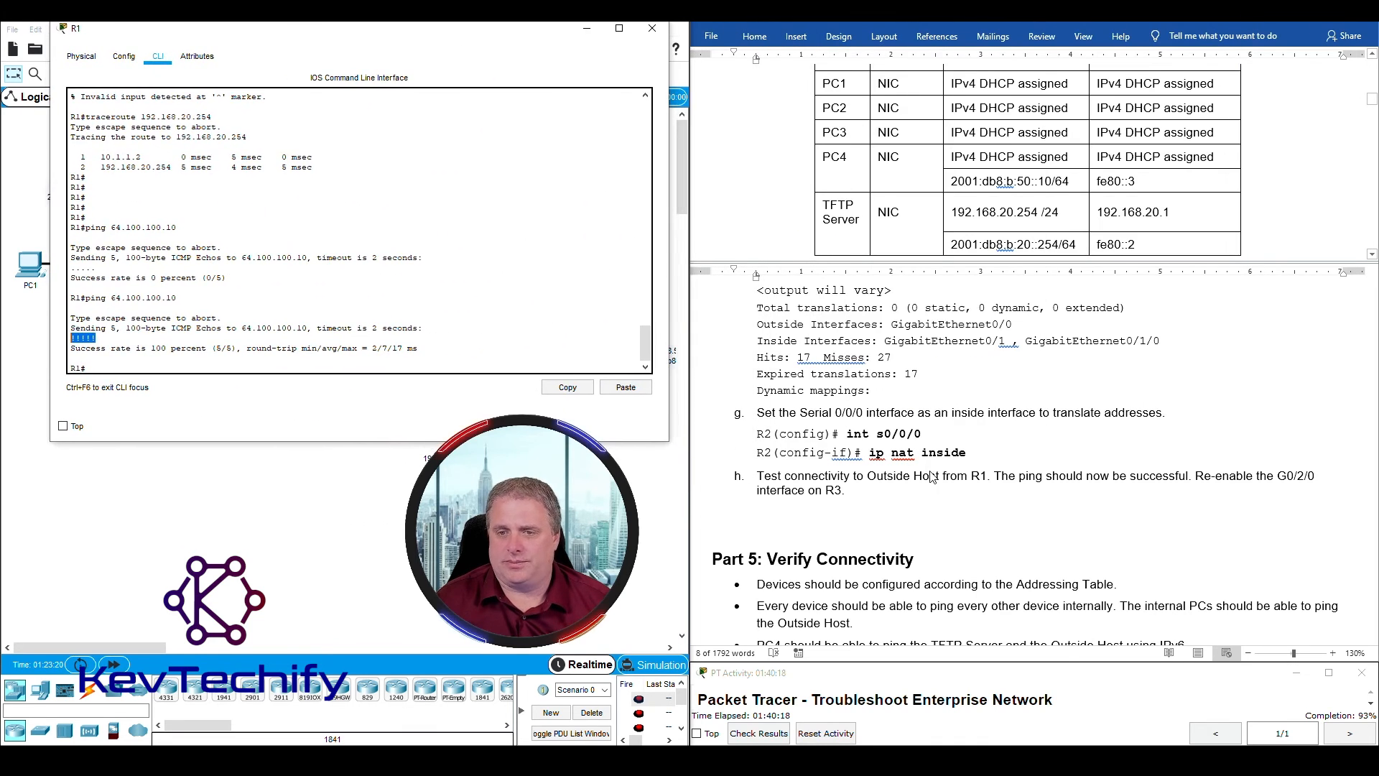
Step: Read the remaining instruction in step h and bring up R3's command line
left_click(1000, 471)
left_click_drag(997, 475, 886, 491)
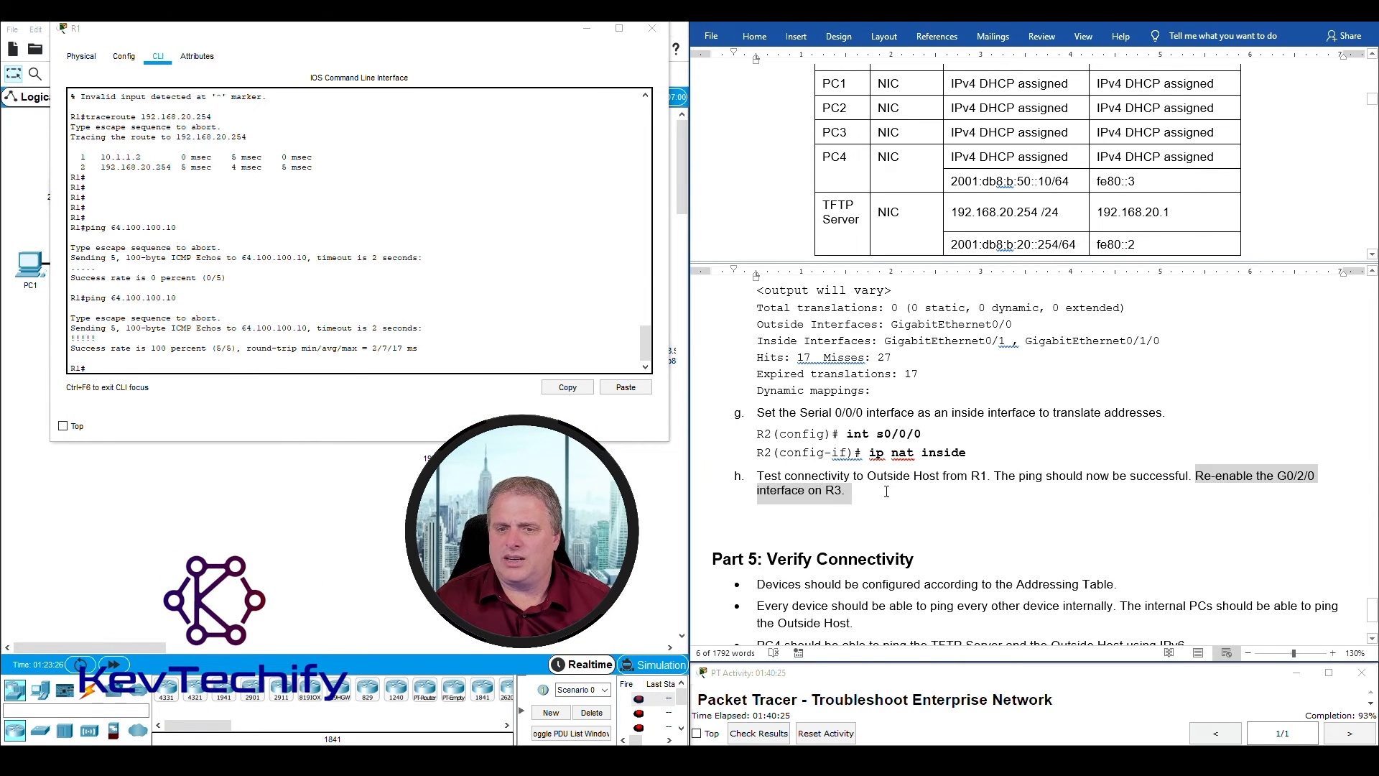
left_click(588, 32)
left_click(383, 269)
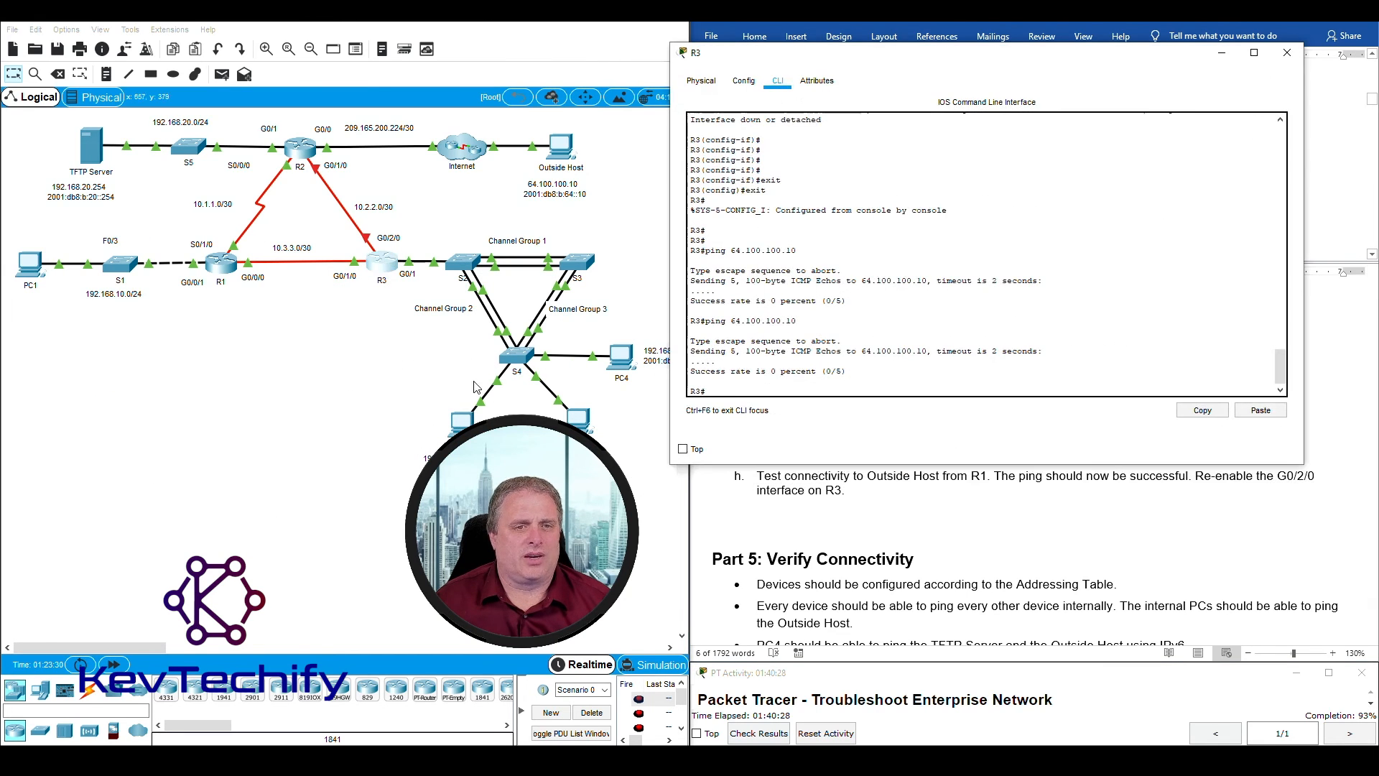
left_click_drag(1044, 64, 418, 62)
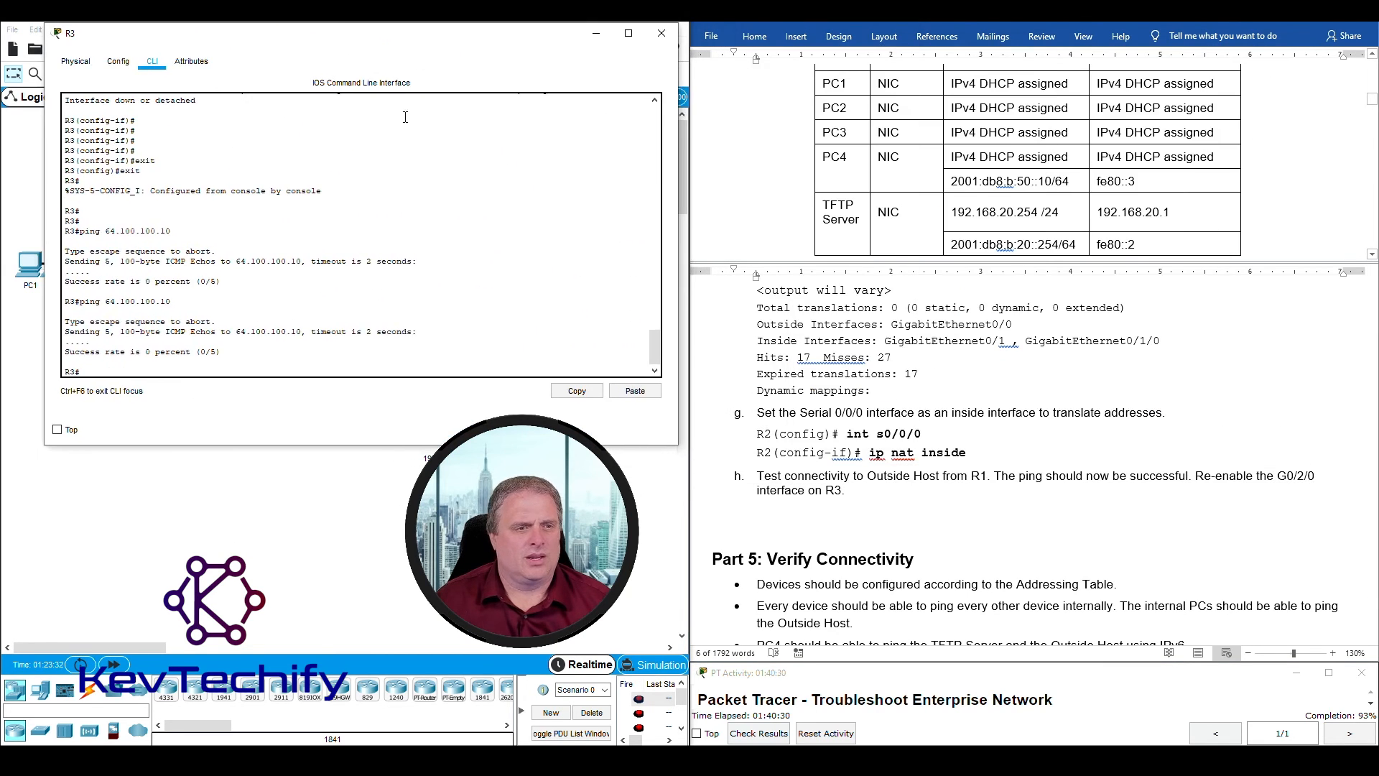
Step: Re-enable R3's g0/2/0 interface with "no shutdown" from configuration mode and check the interface status messages
type("conf t")
key("Return")
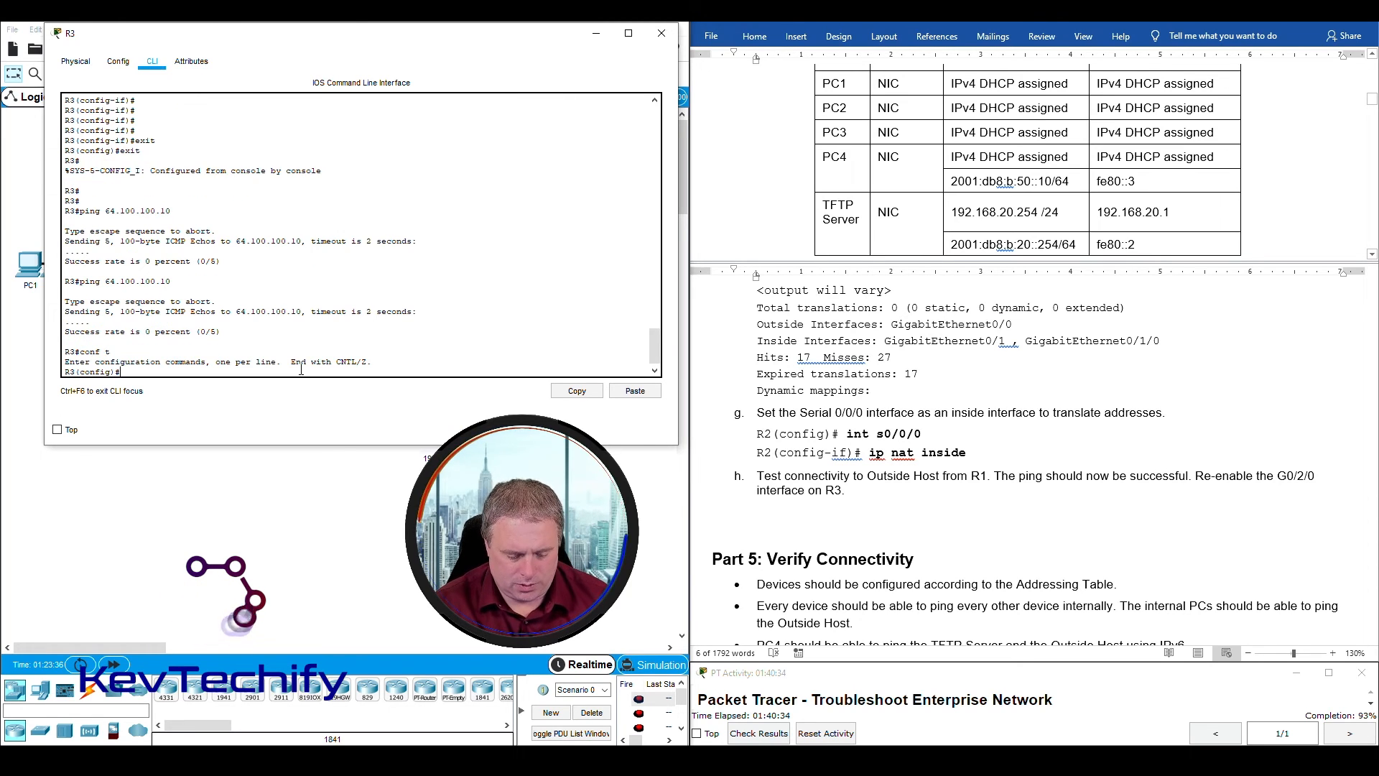
type("int ")
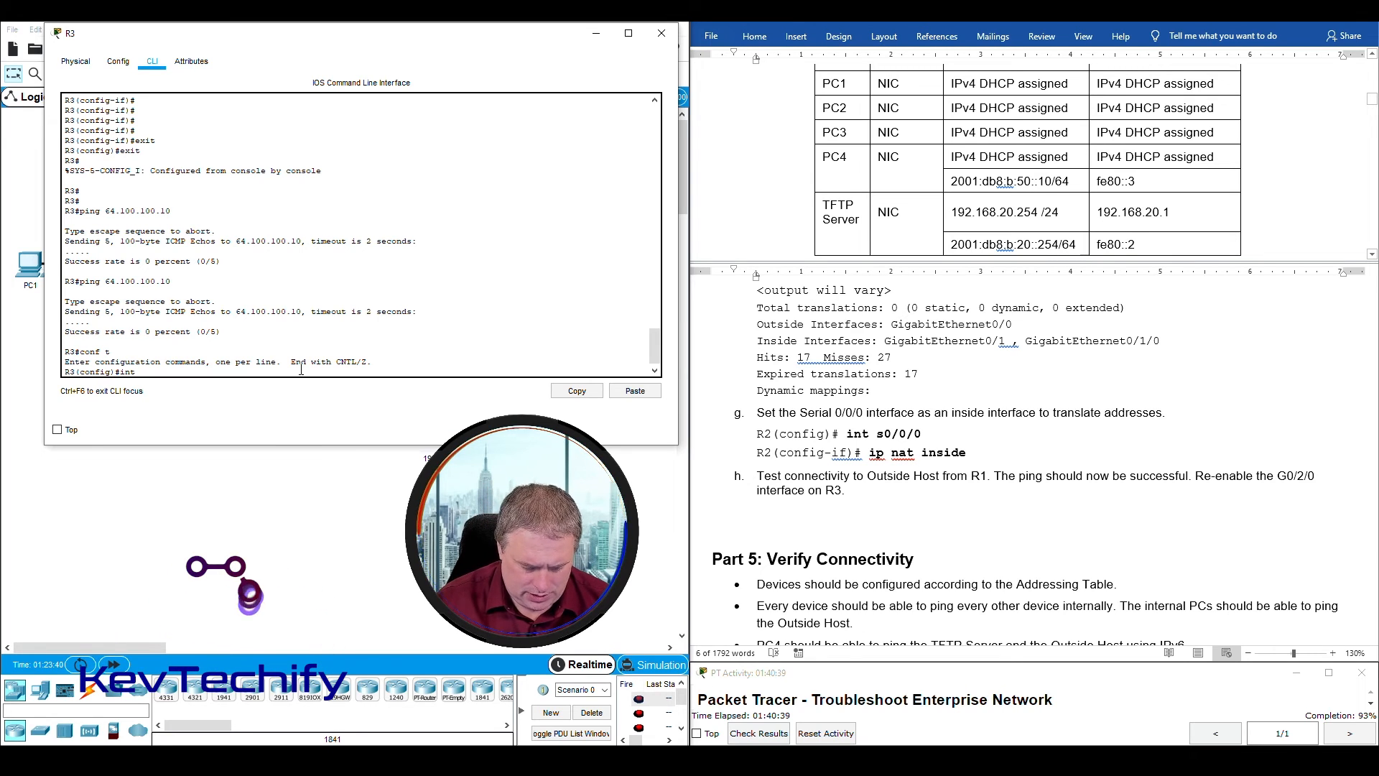
type("g0")
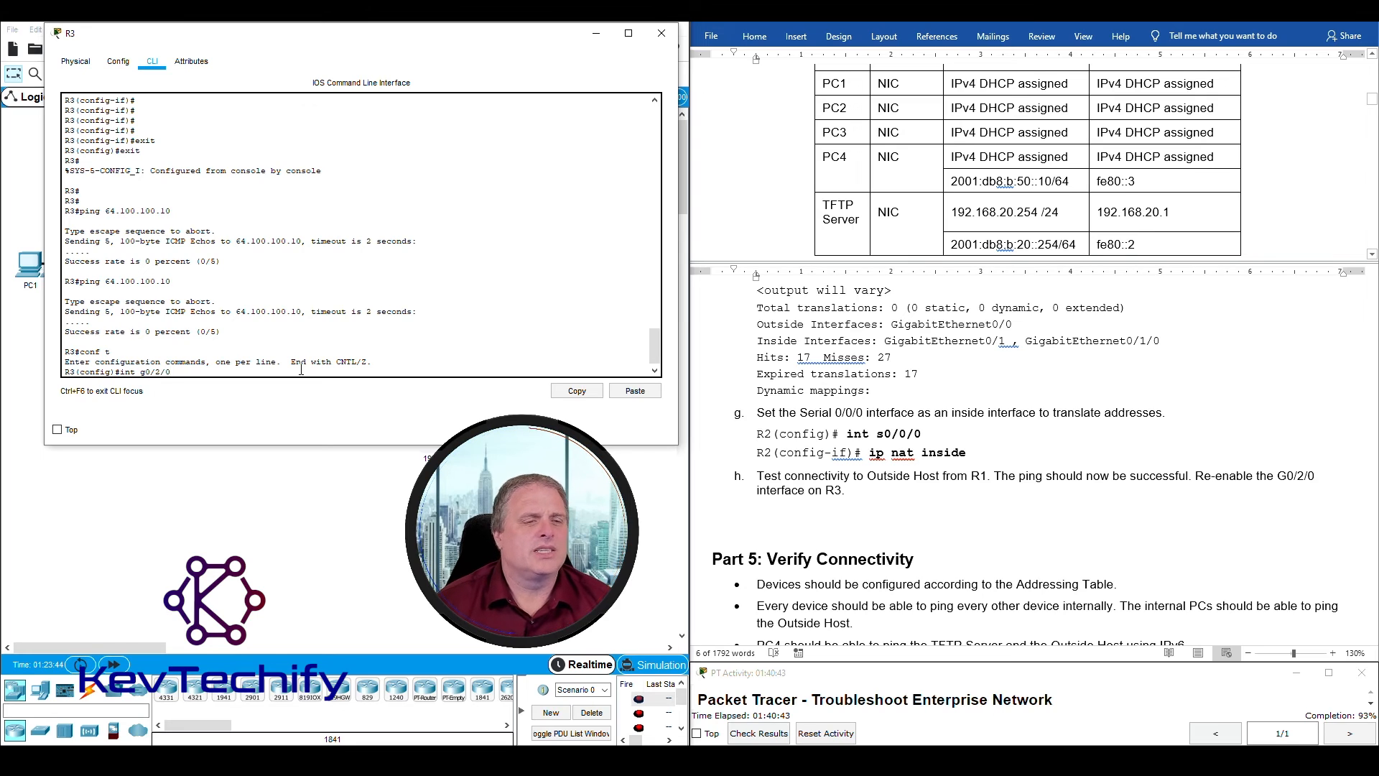
type("/2/0")
key("Return")
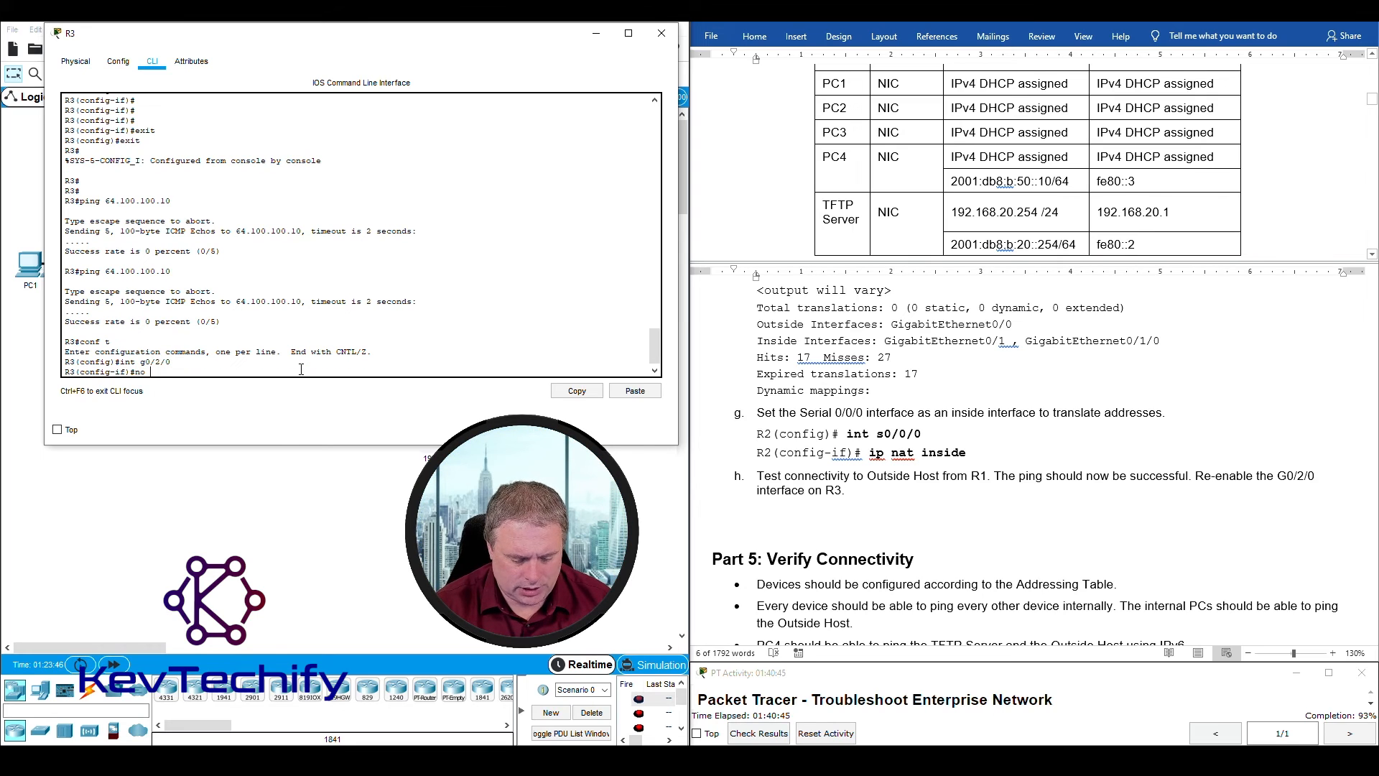
type("no shutdown")
key("Return")
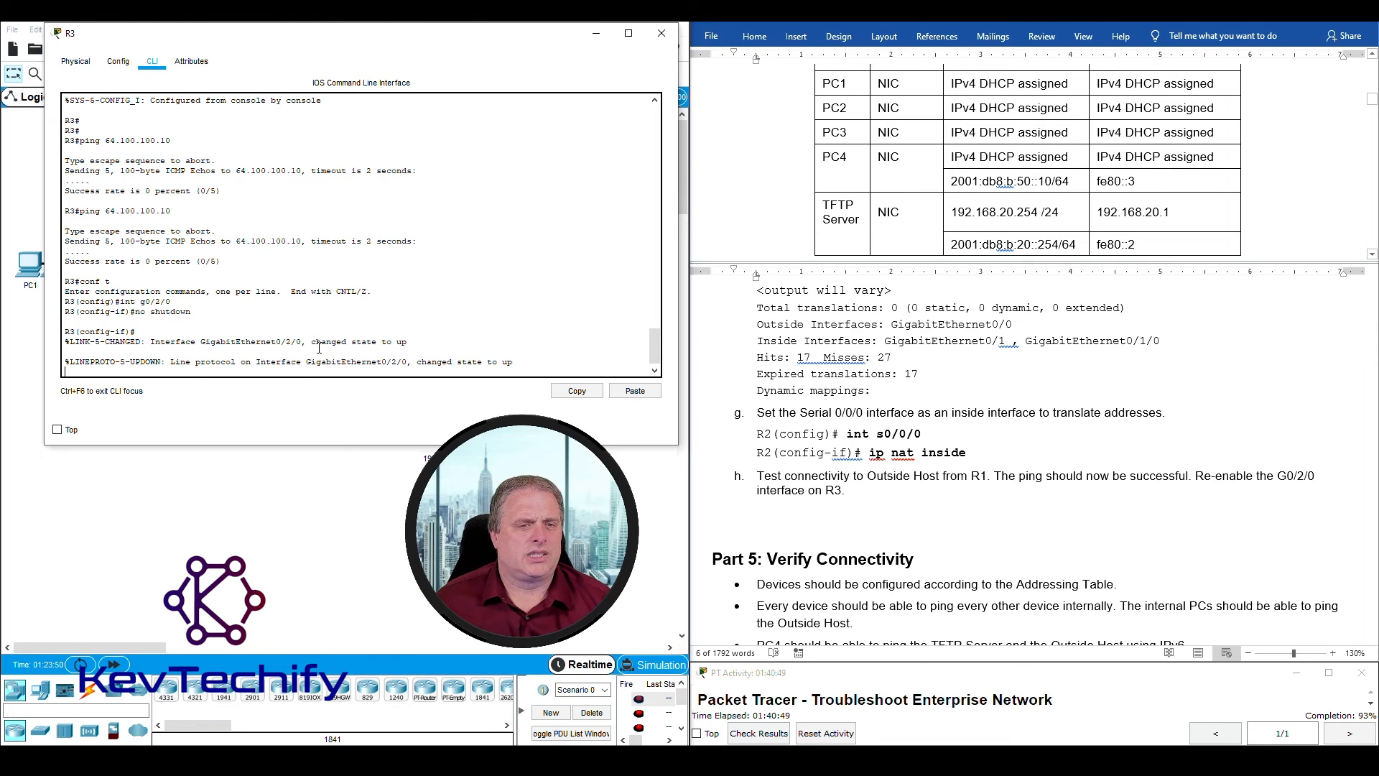
left_click_drag(322, 343, 546, 362)
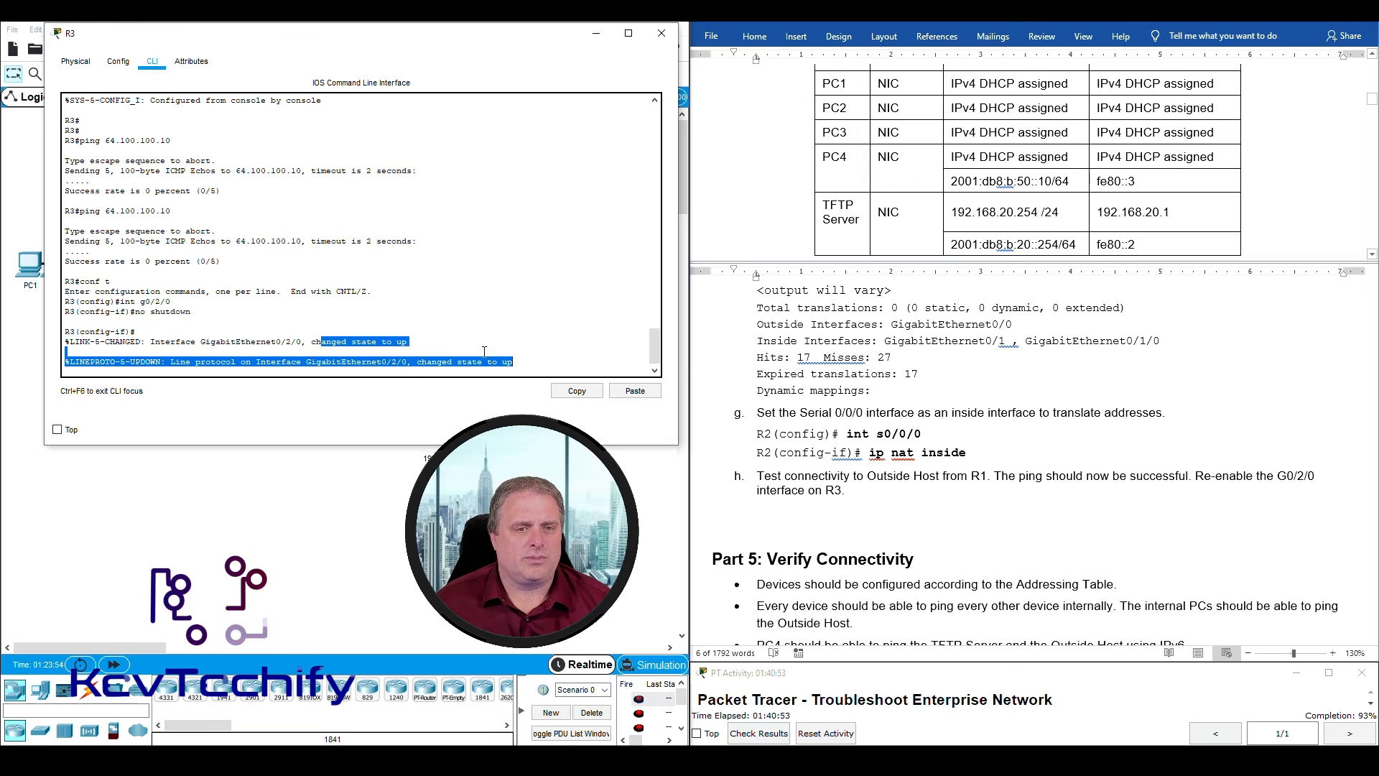
left_click(541, 360)
key("Return")
key("Return")
key("Return")
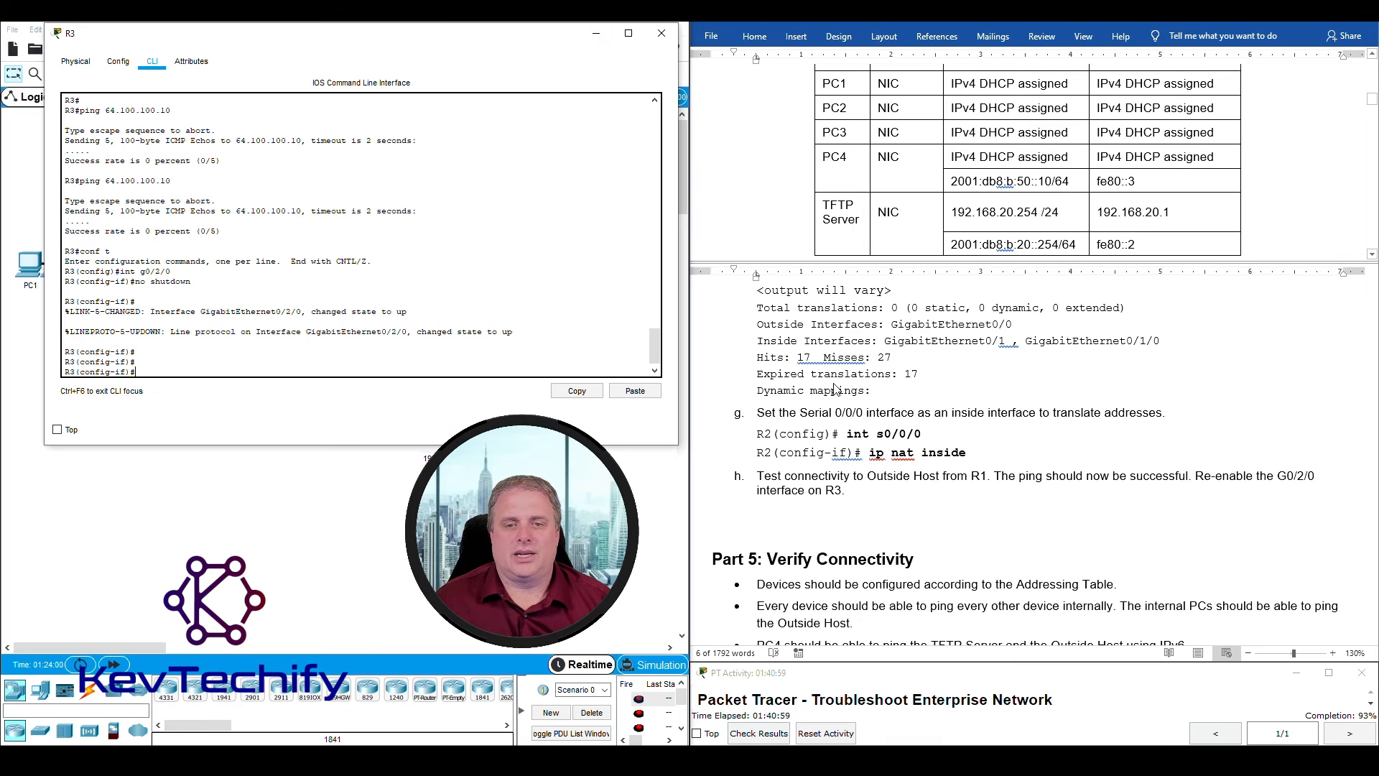
Step: Read the Part 5 connectivity requirements for internal devices, the Outside Host and PC4 over IPv6
left_click(762, 397)
scroll(762, 397, "down", 4)
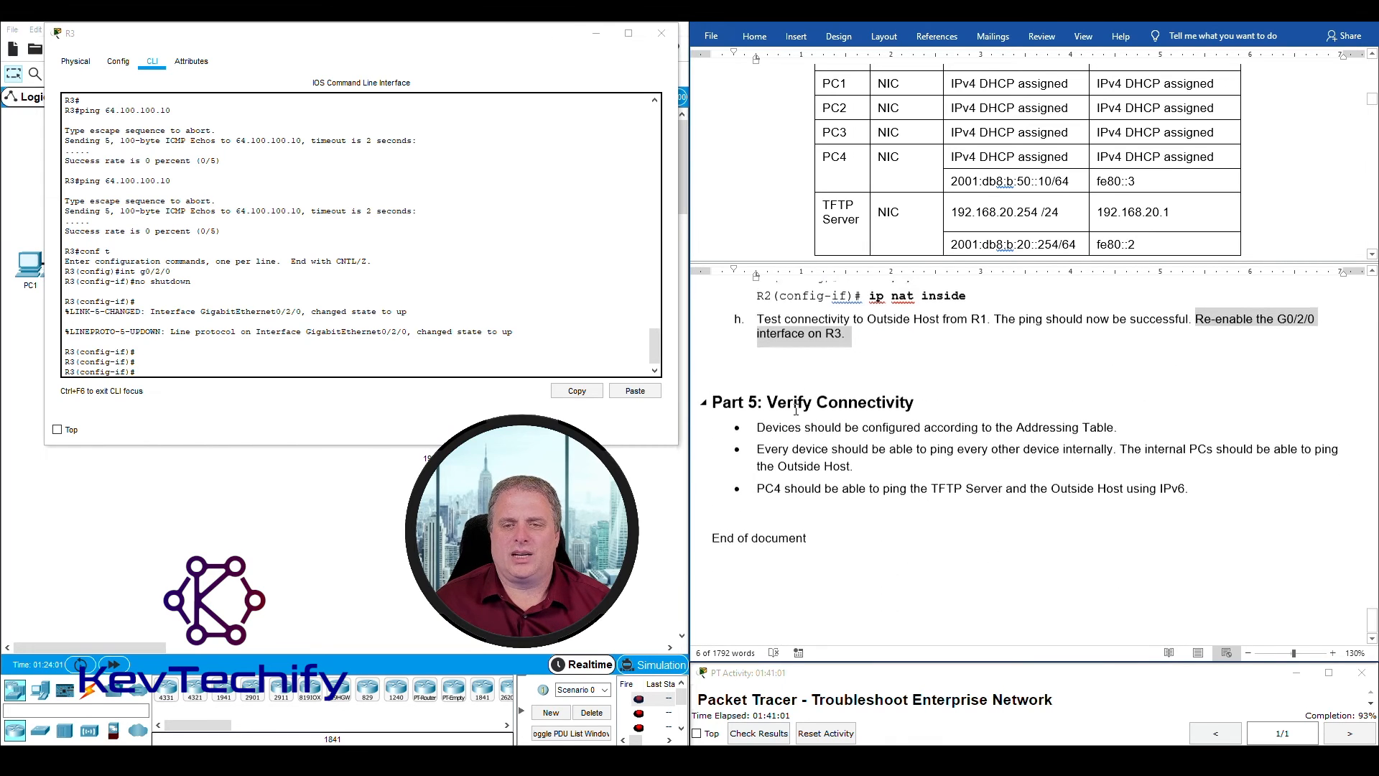
left_click(769, 396)
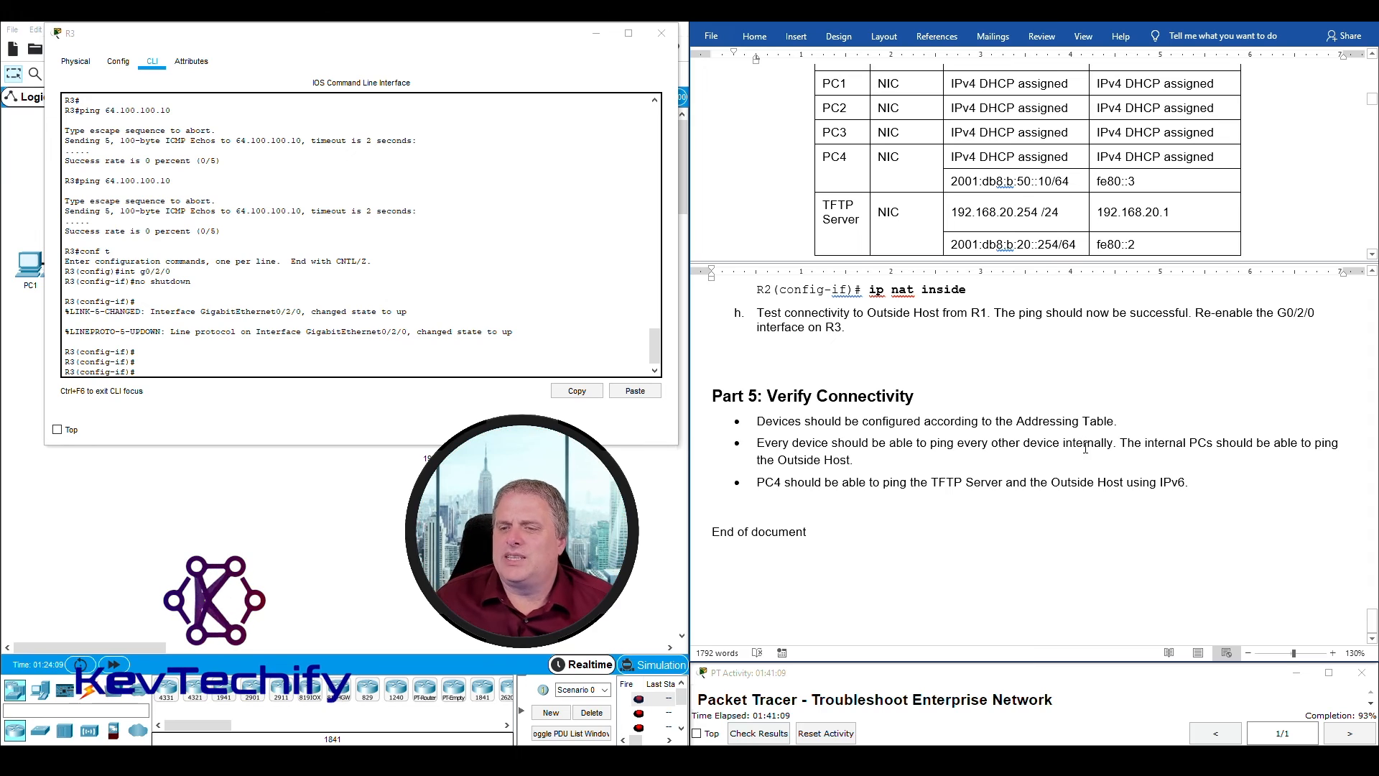
left_click_drag(1122, 441, 900, 465)
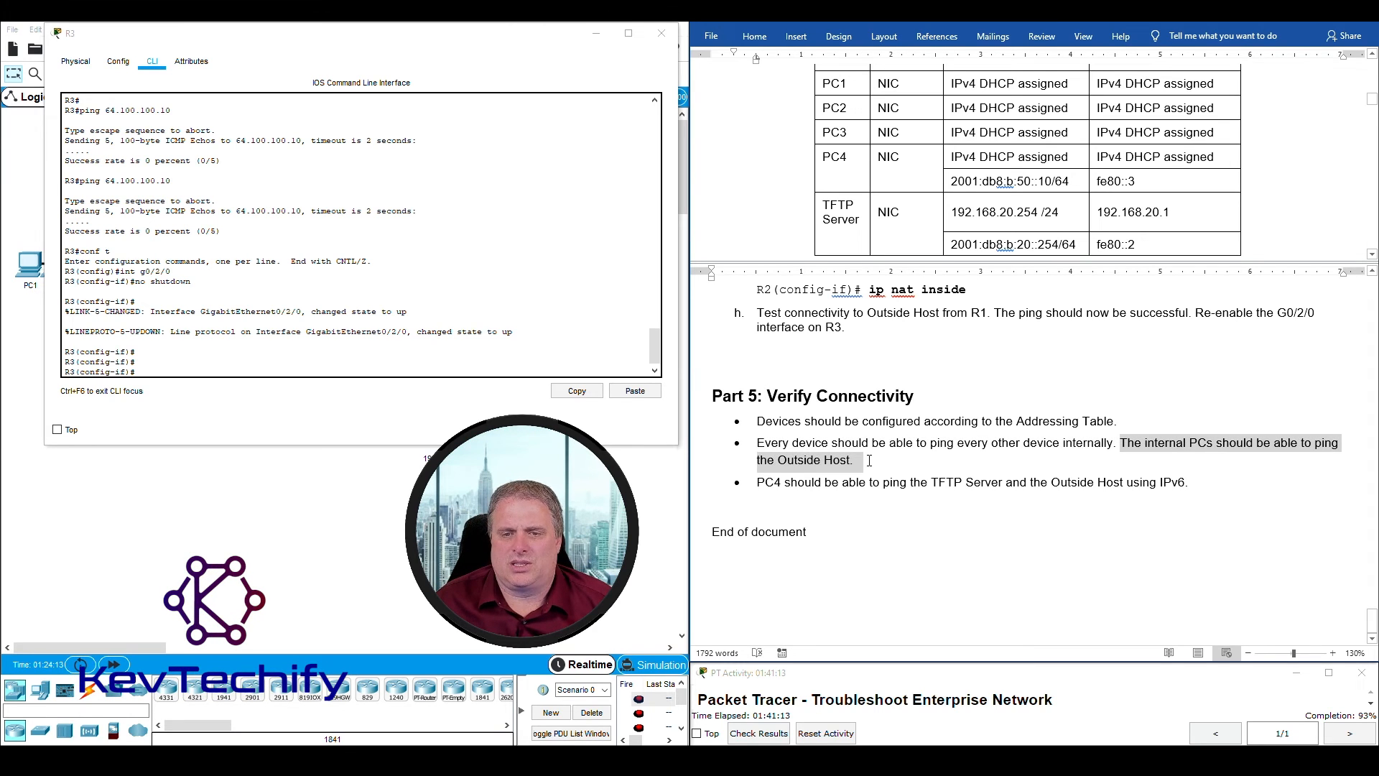
left_click_drag(756, 482, 1185, 484)
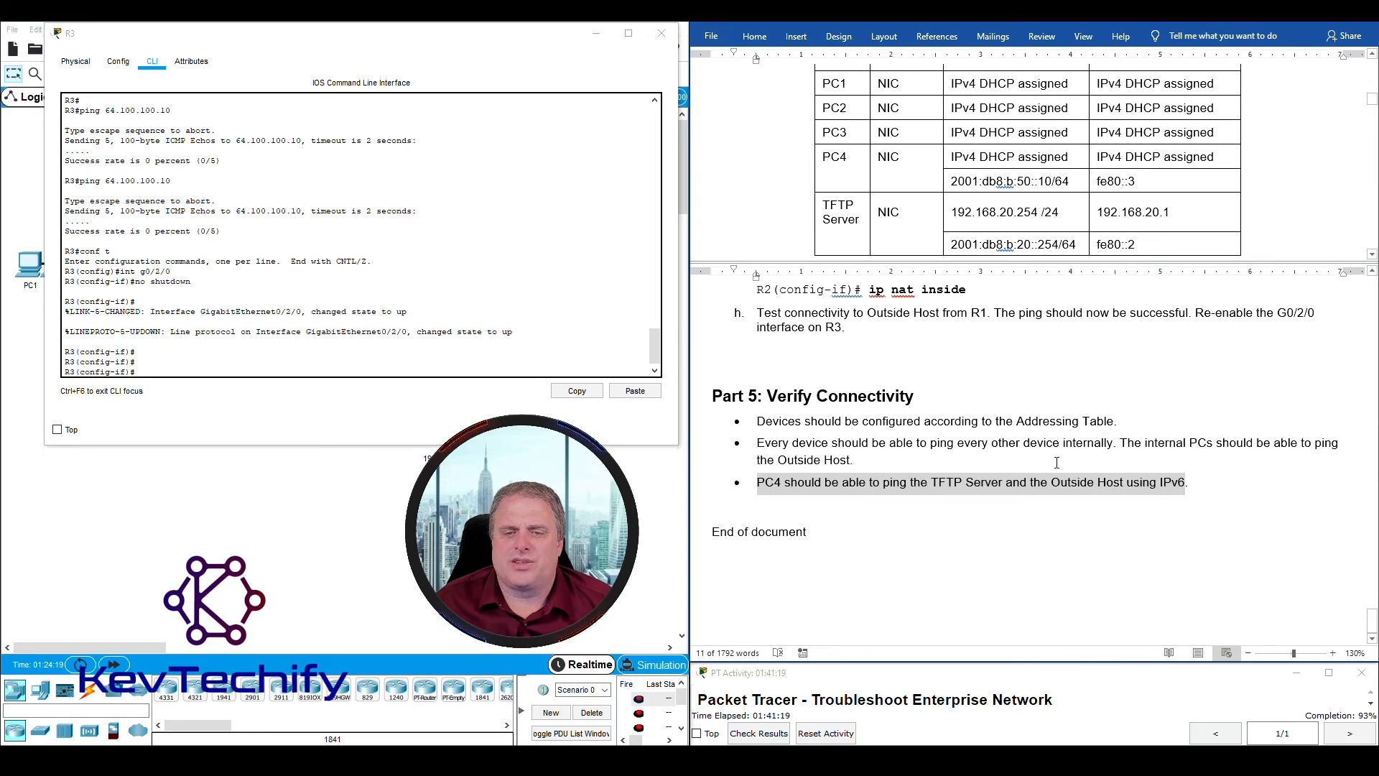
left_click(591, 35)
left_click(869, 444)
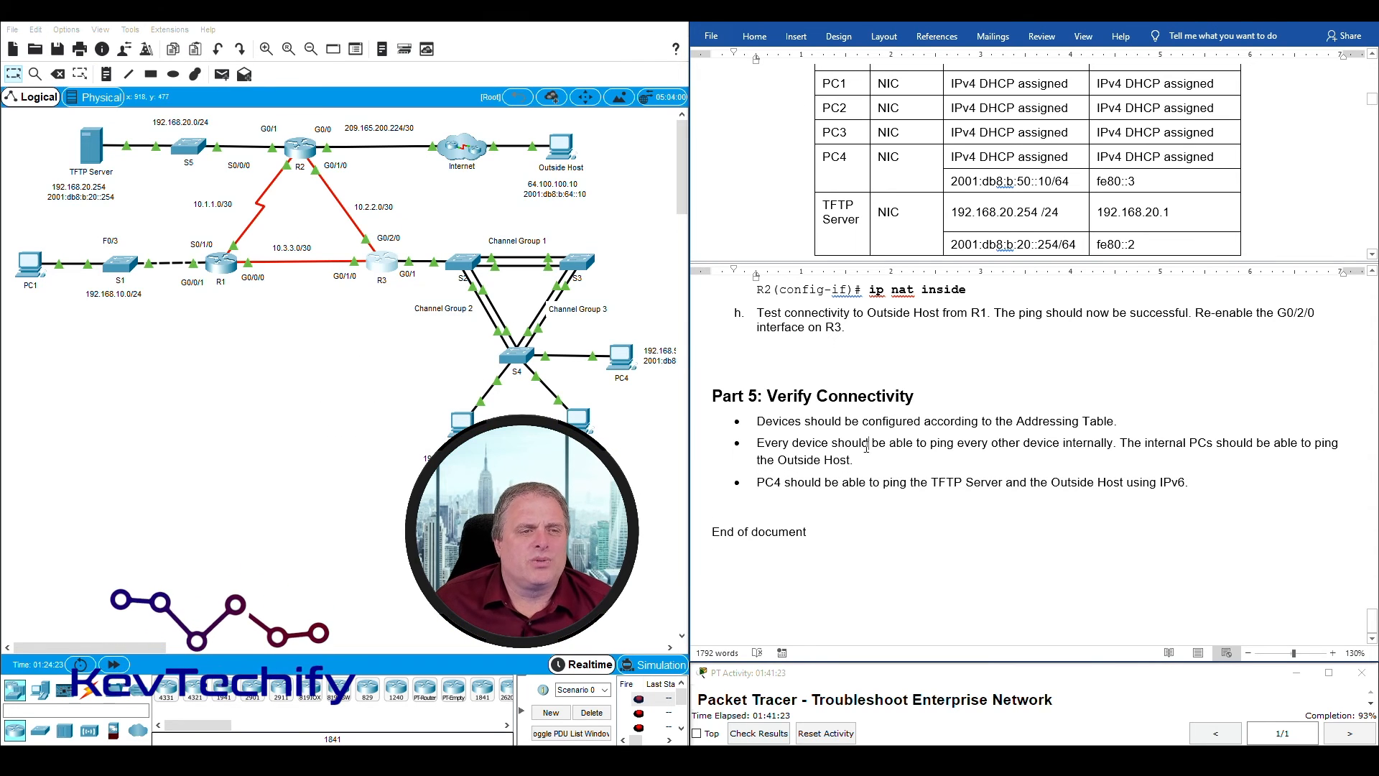
Step: Open PC1's Command Prompt, begin a ping command, and keep the topology in view beside it
left_click(21, 252)
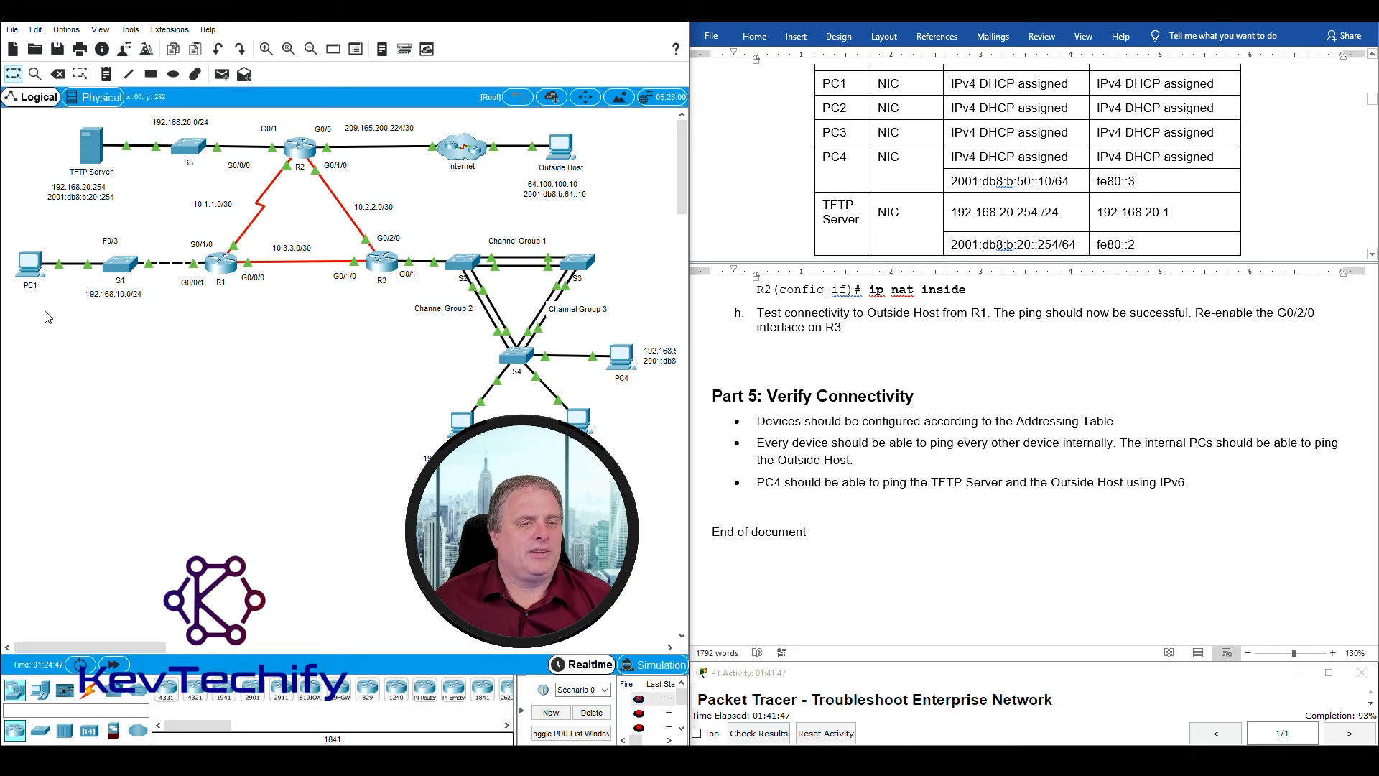
left_click(32, 270)
left_click_drag(755, 29, 314, 33)
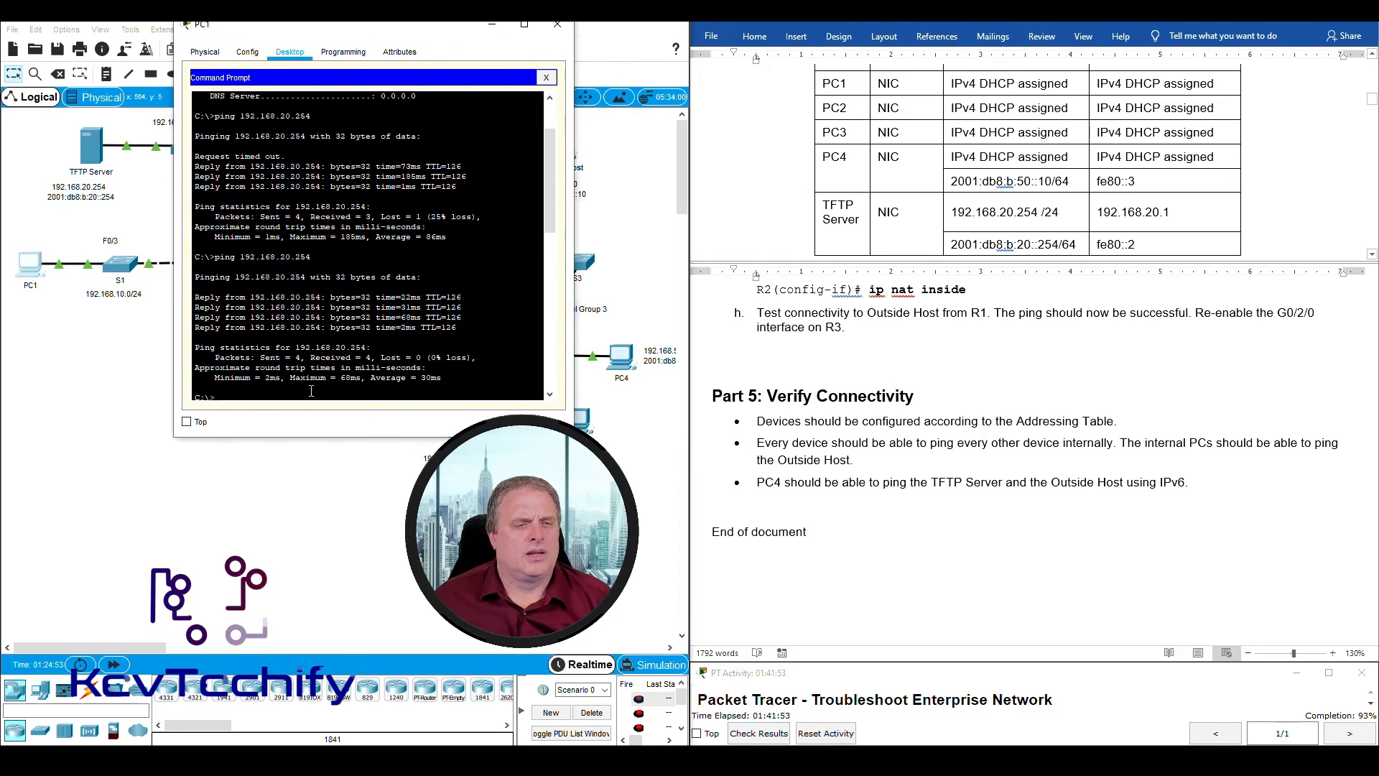
scroll(302, 393, "down", 12)
key("Return")
key("Return")
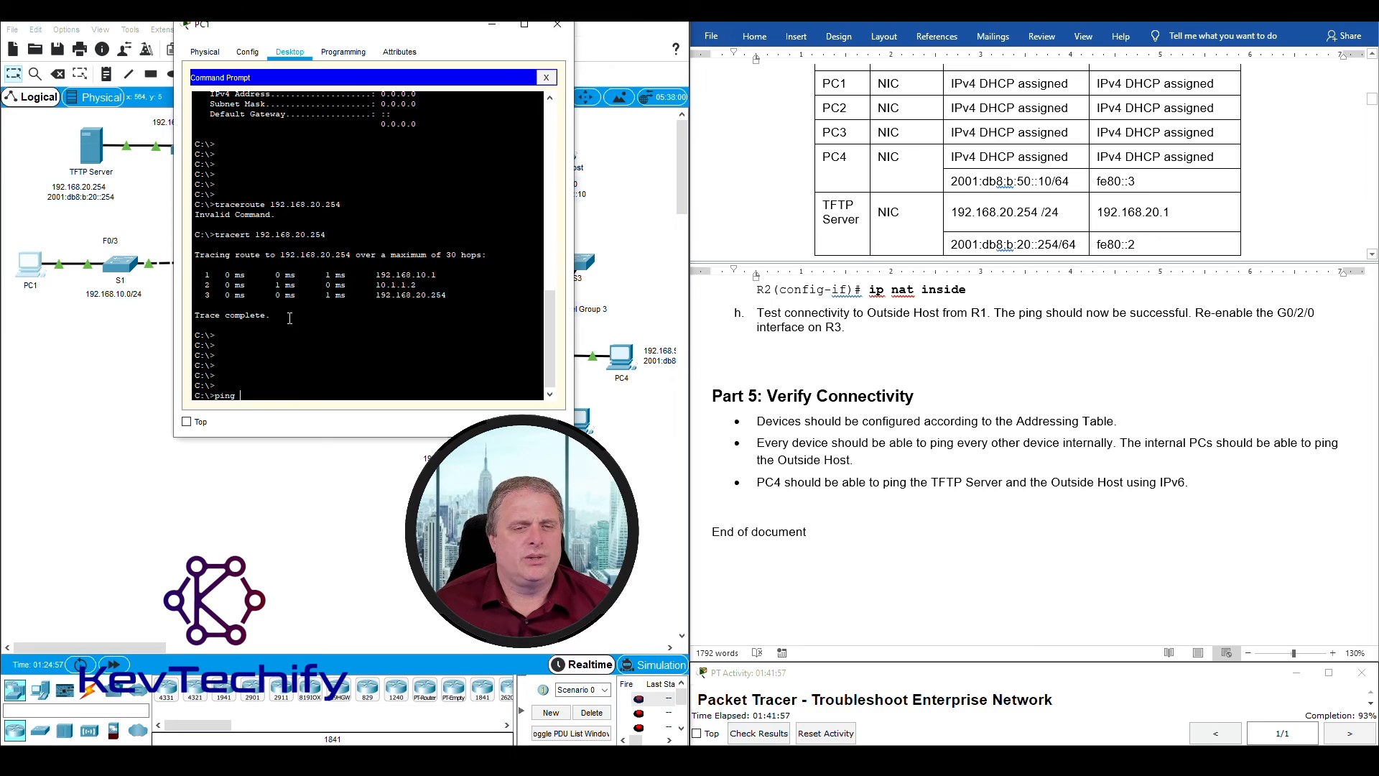
left_click_drag(448, 29, 966, 28)
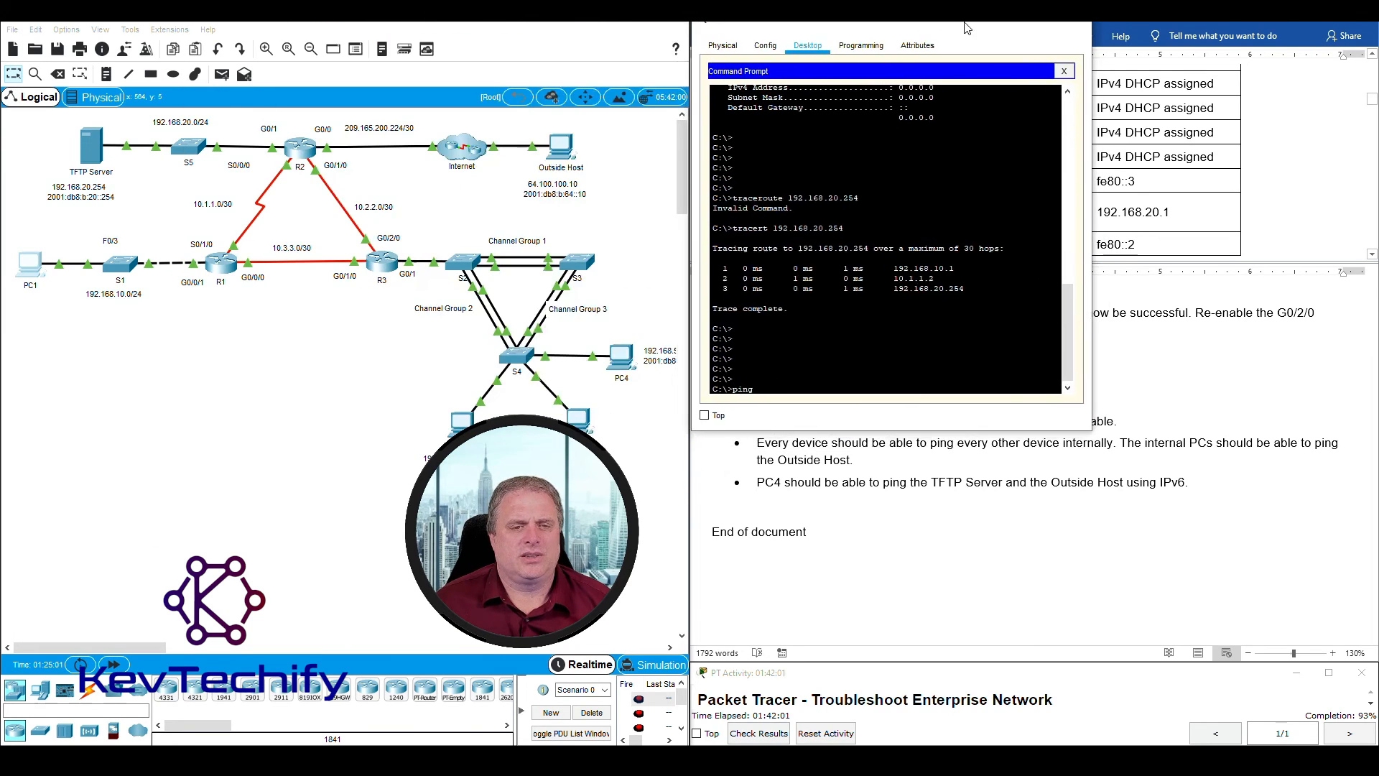
Step: Open the first PC below S4 and run "ipconfig" to look up its IPv4 address
left_click(460, 429)
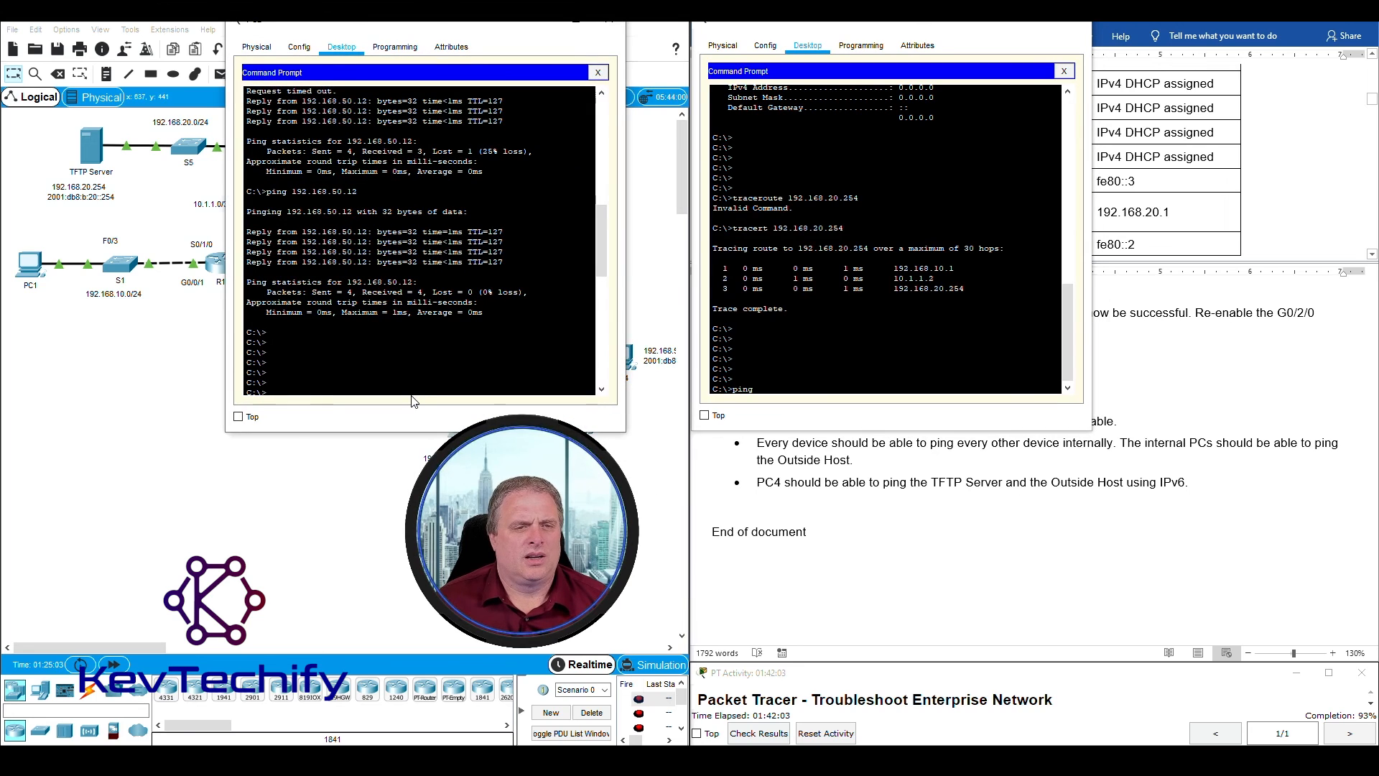
key("Return")
key("Return")
key("Return")
key("Return")
type("ipconfig")
key("Return")
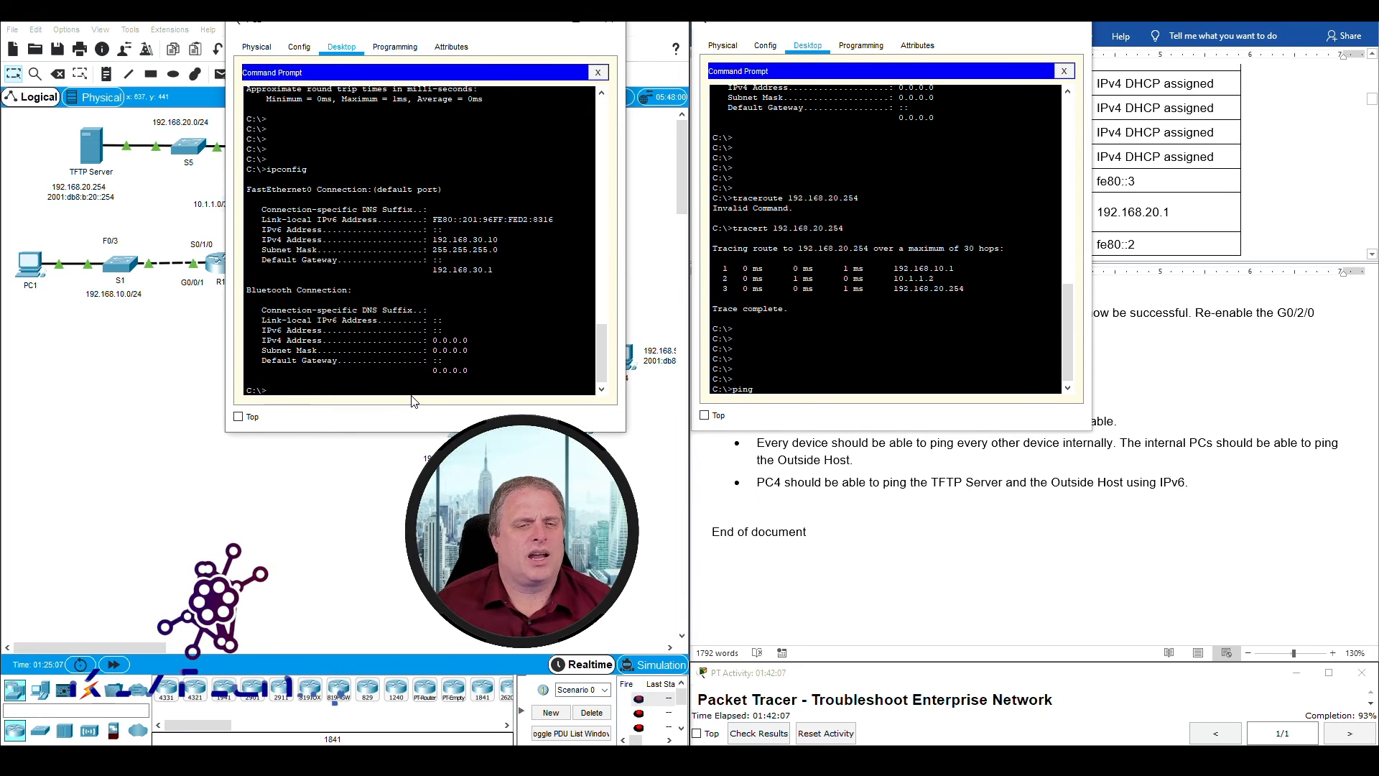
left_click_drag(433, 239, 500, 240)
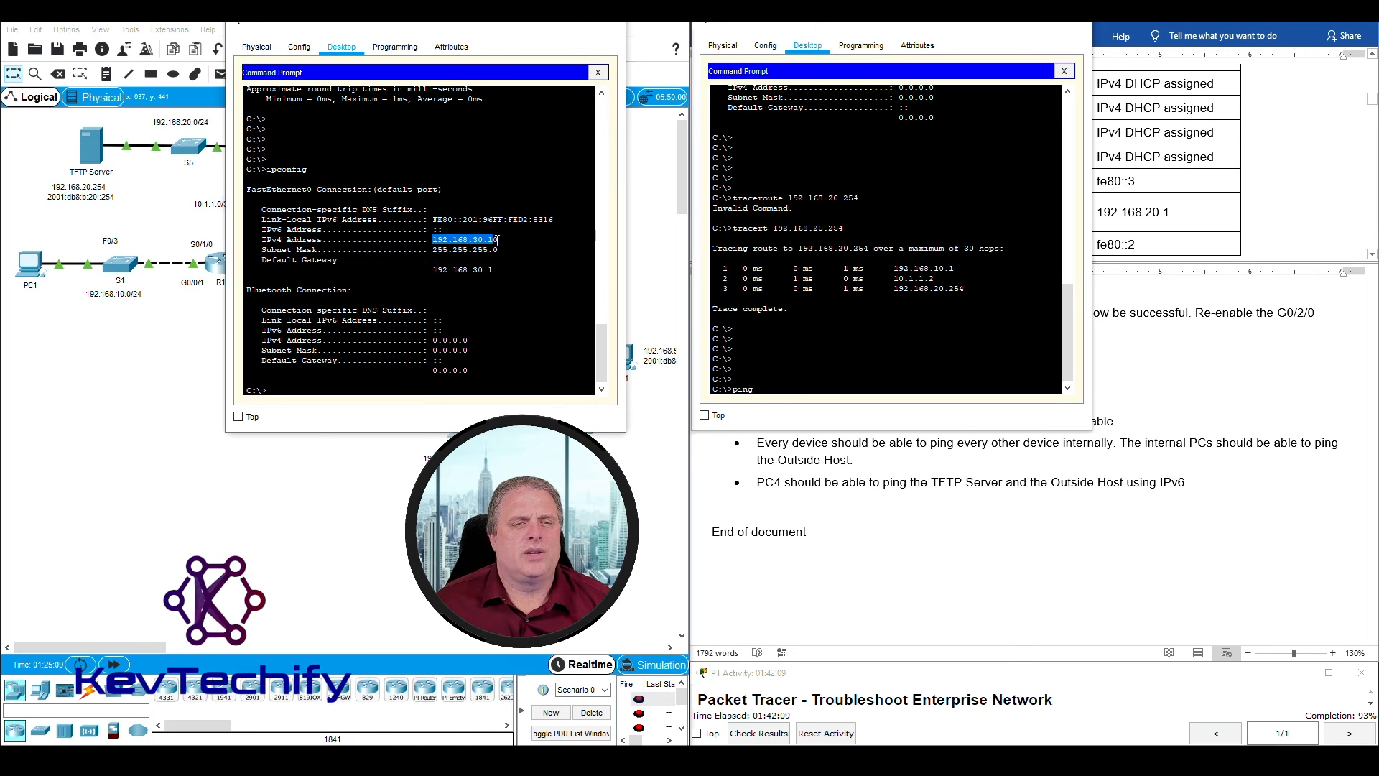
Step: Complete PC1's ping command with 192.168.30.10, the address of the first PC below S4, and run it
left_click(783, 389)
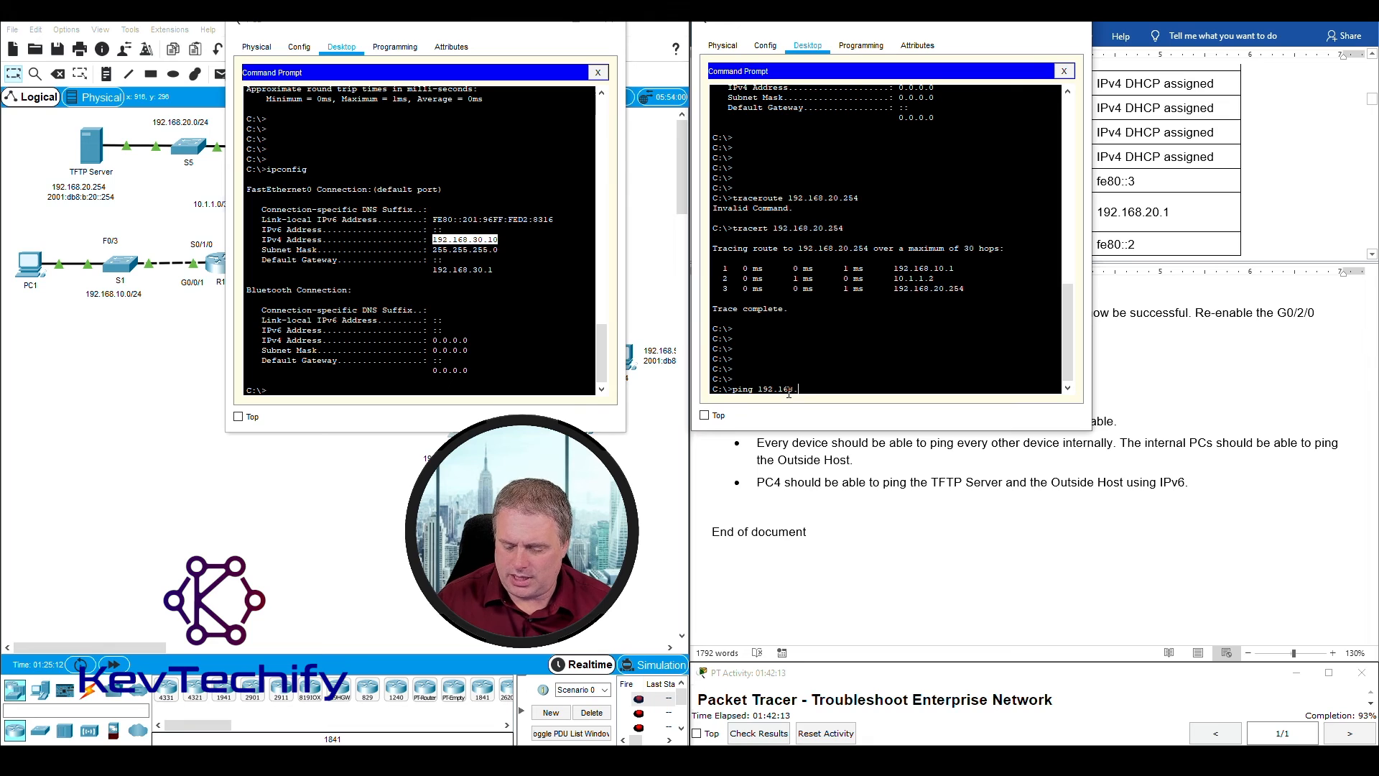
key("Return")
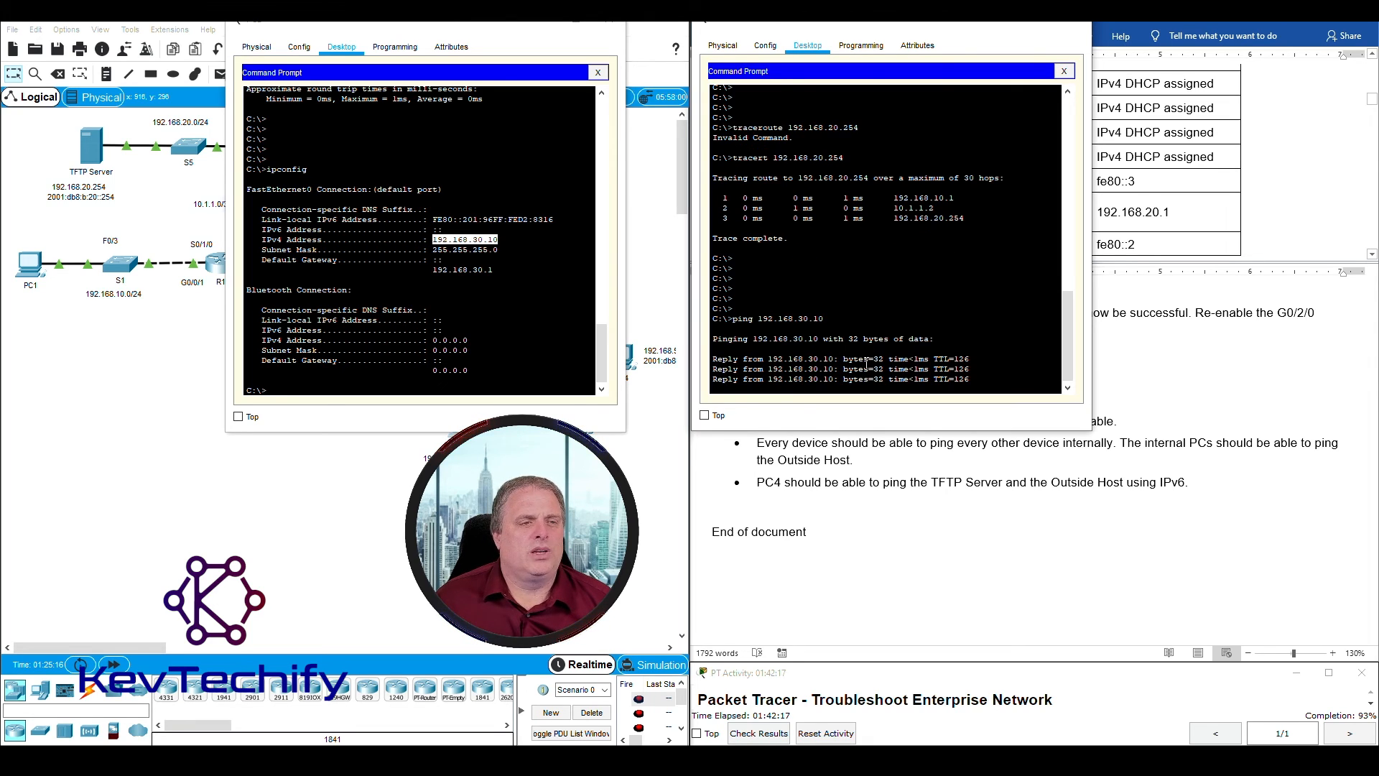
key("Return")
key("Return")
key("Return")
Step: Begin another ping on PC1, then run "ipconfig /renew" and "ipconfig" on the second PC below S4 to look up its IPv4 address
type("ping")
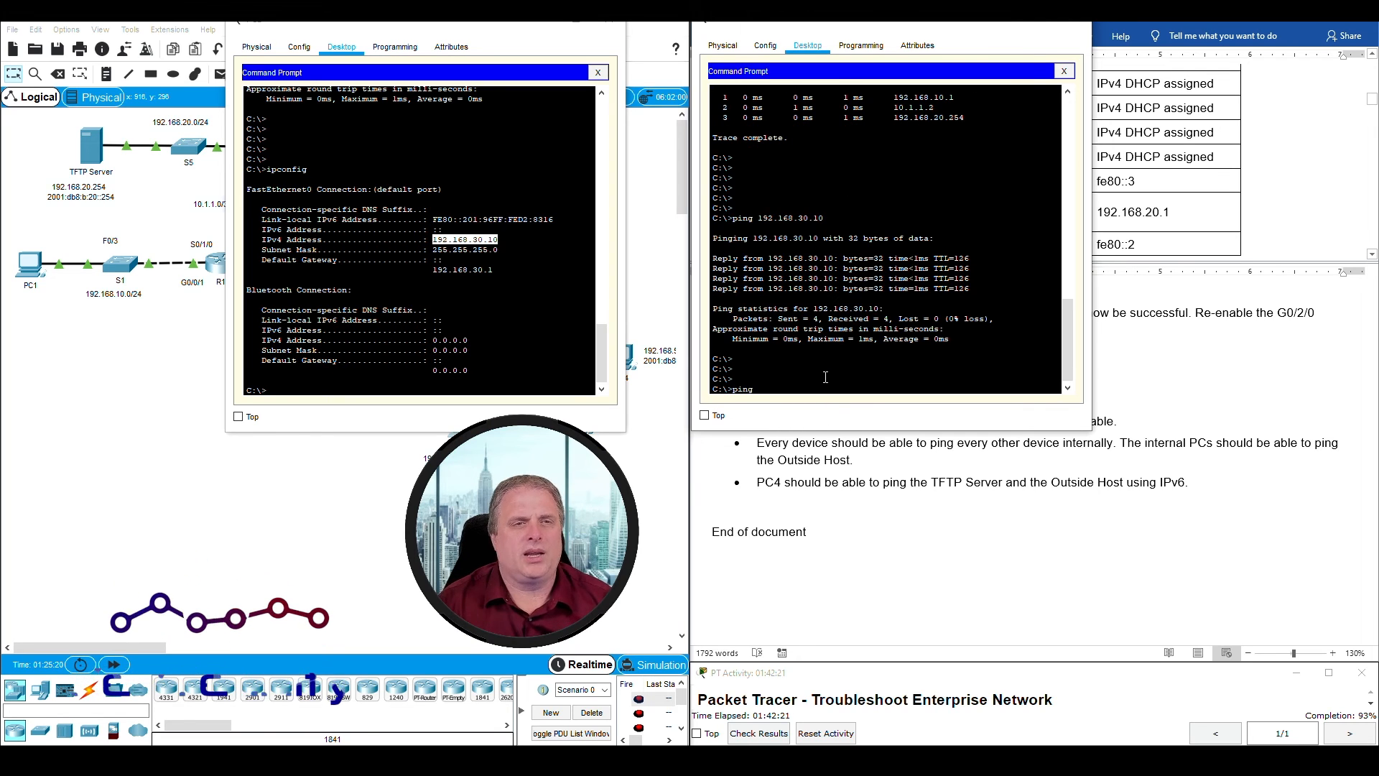
left_click(544, 22)
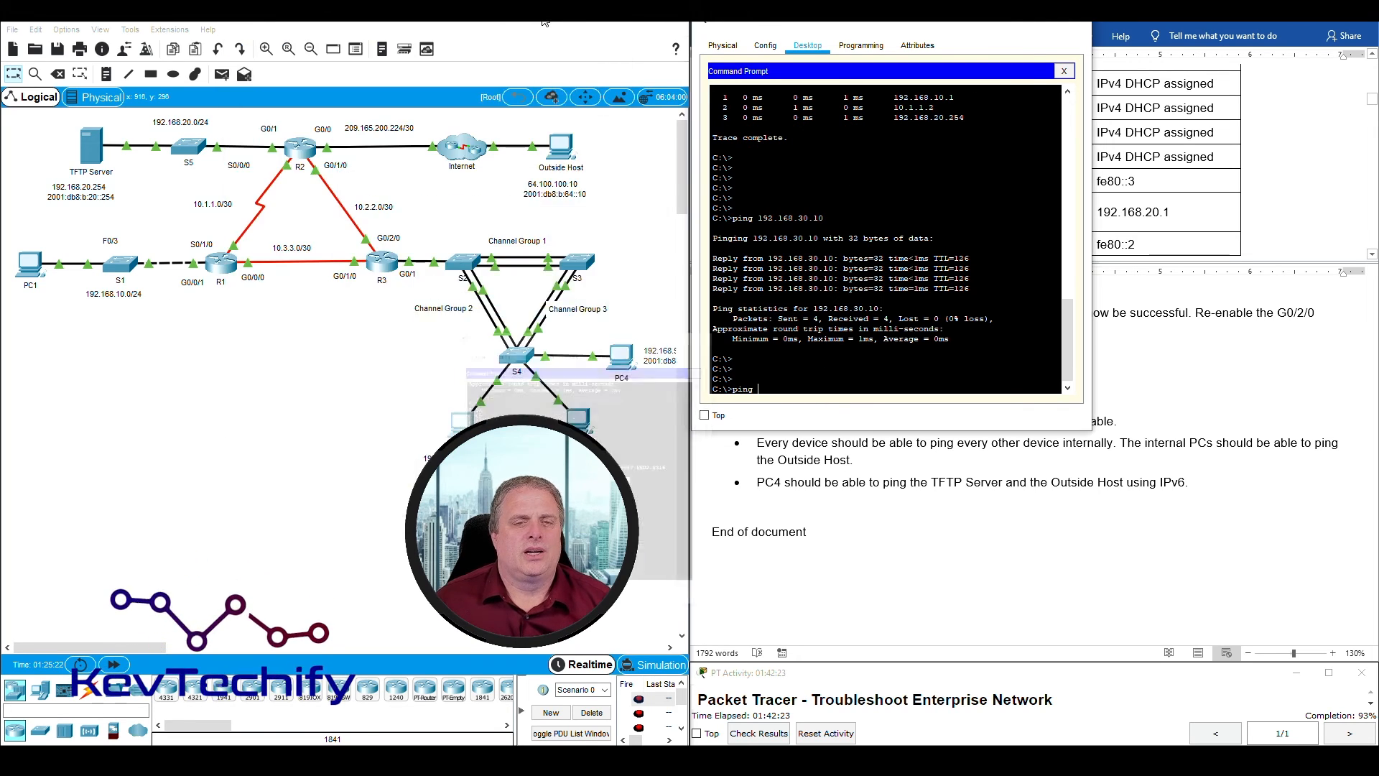
left_click(578, 421)
left_click(664, 232)
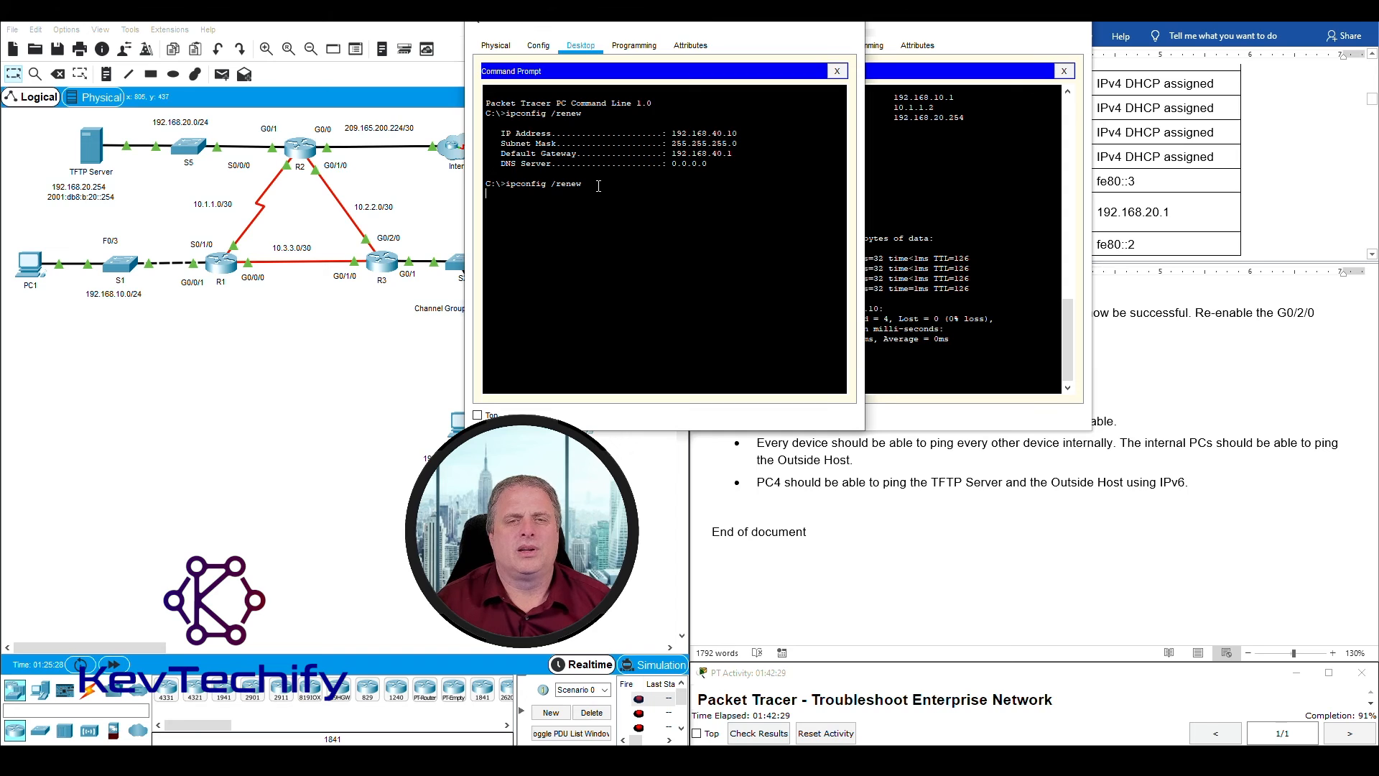
key("Return")
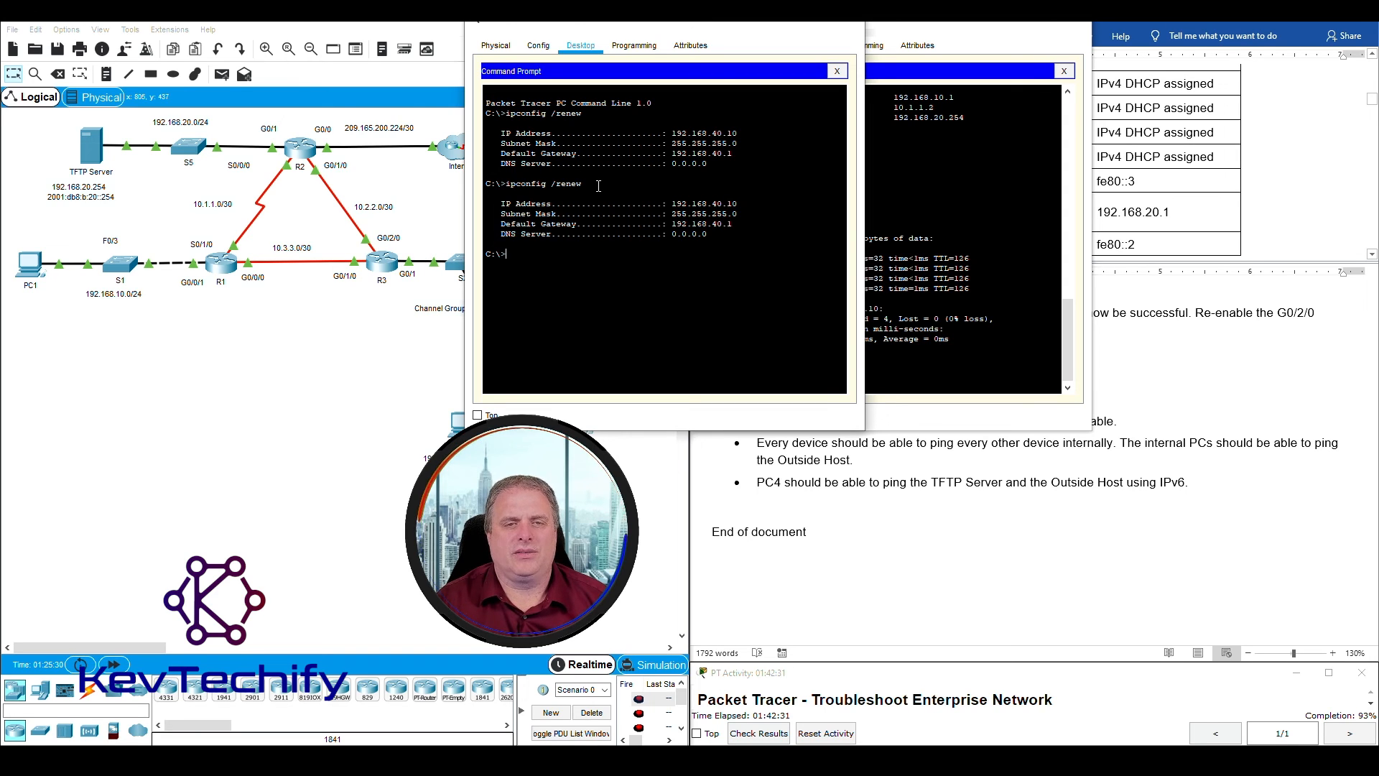
type("ipconfig")
key("Return")
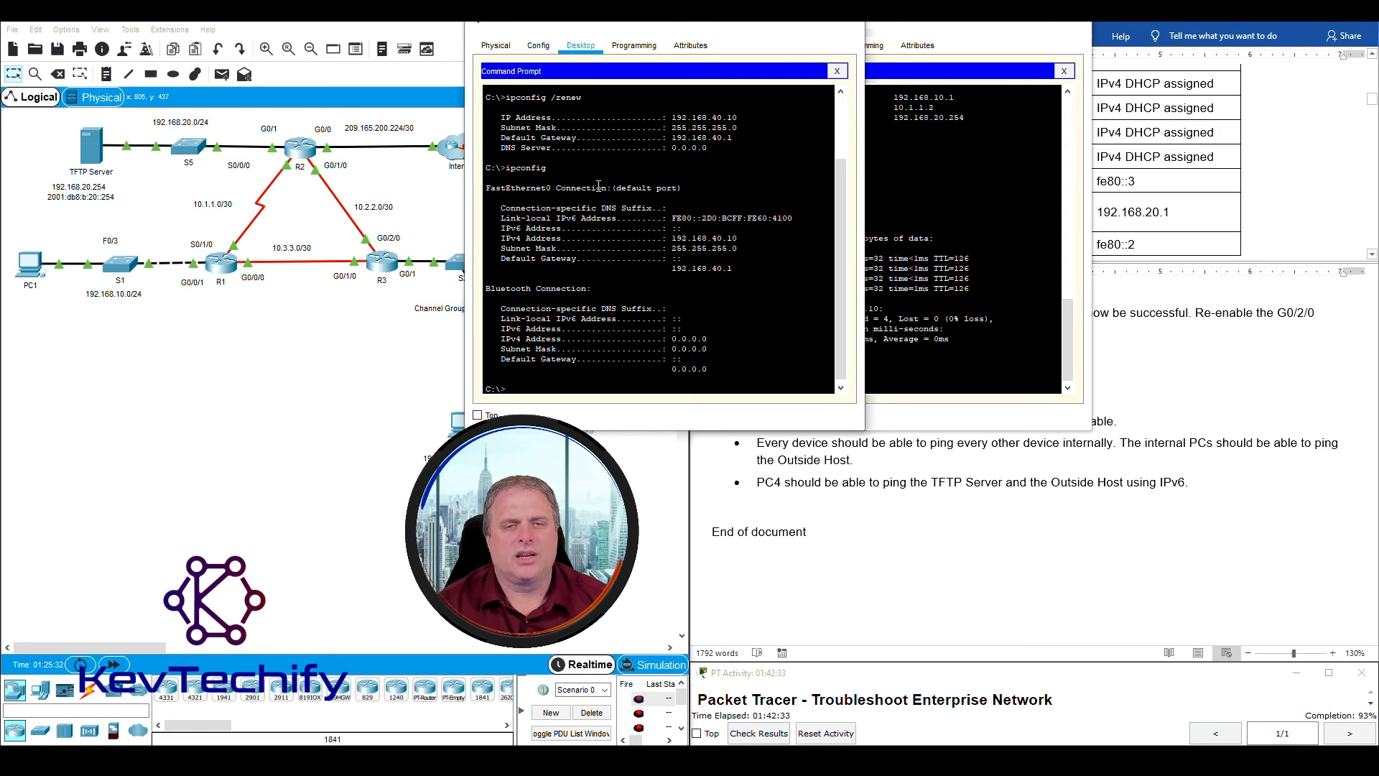
left_click_drag(670, 237, 750, 243)
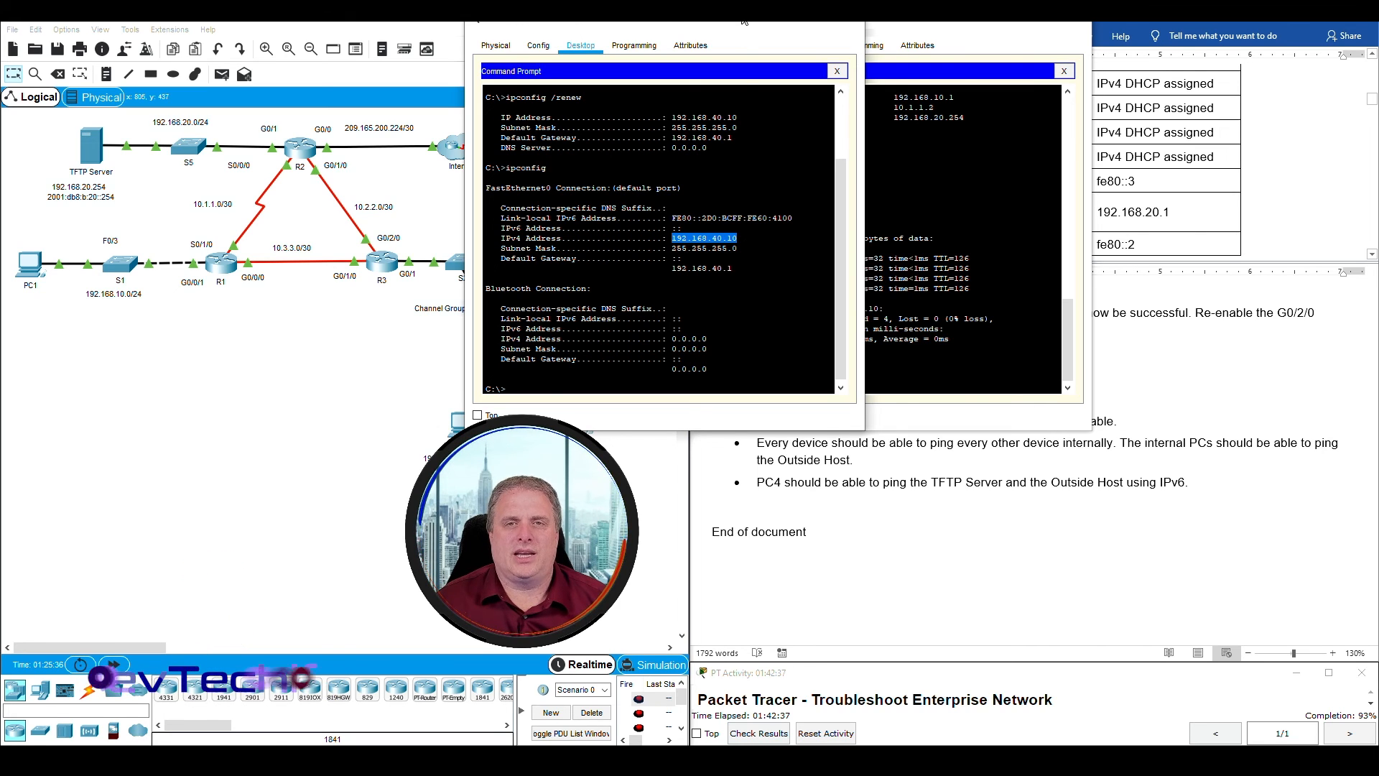
Step: Ping 192.168.40.10 from PC1 to test the second PC below S4, and clear that PC's window off the topology
left_click_drag(744, 24, 537, 26)
left_click(781, 388)
type("19")
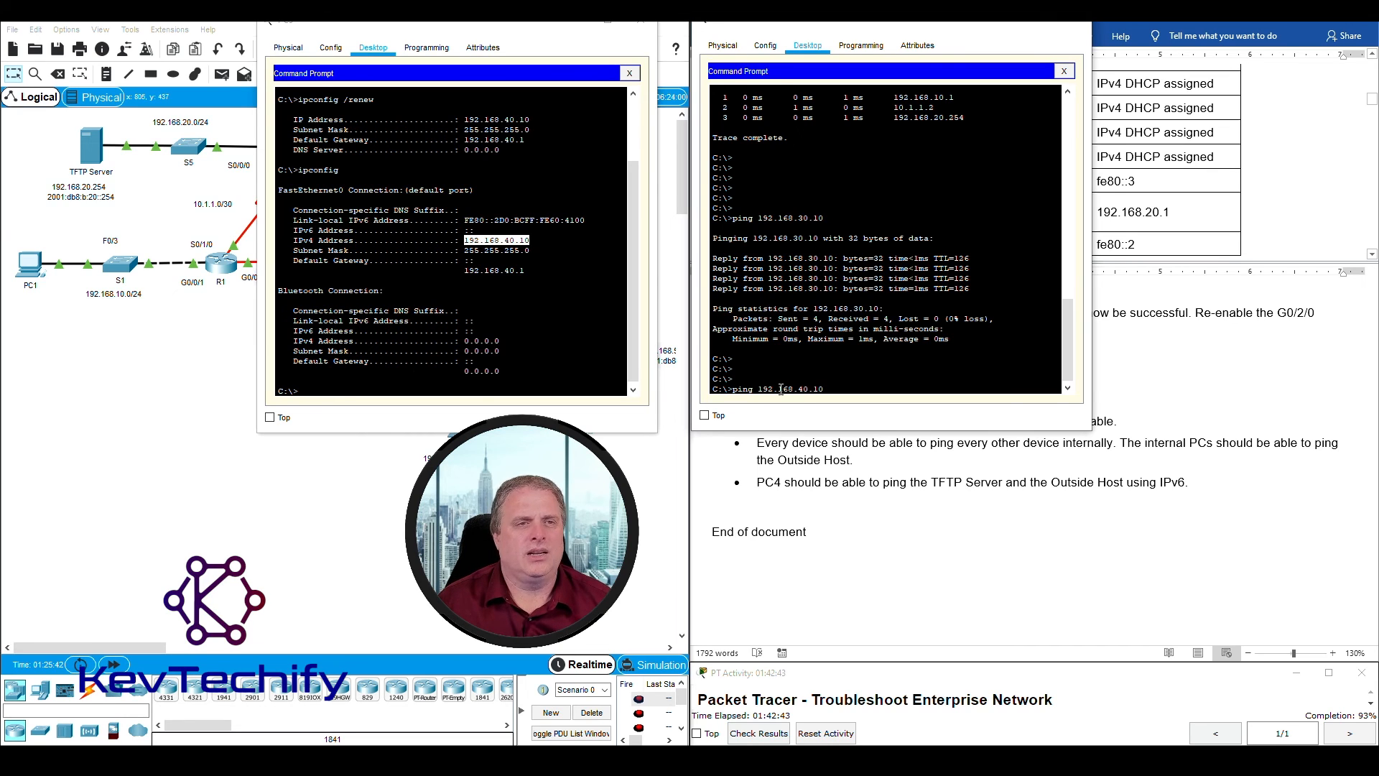
type("2.168.40.10")
key("Return")
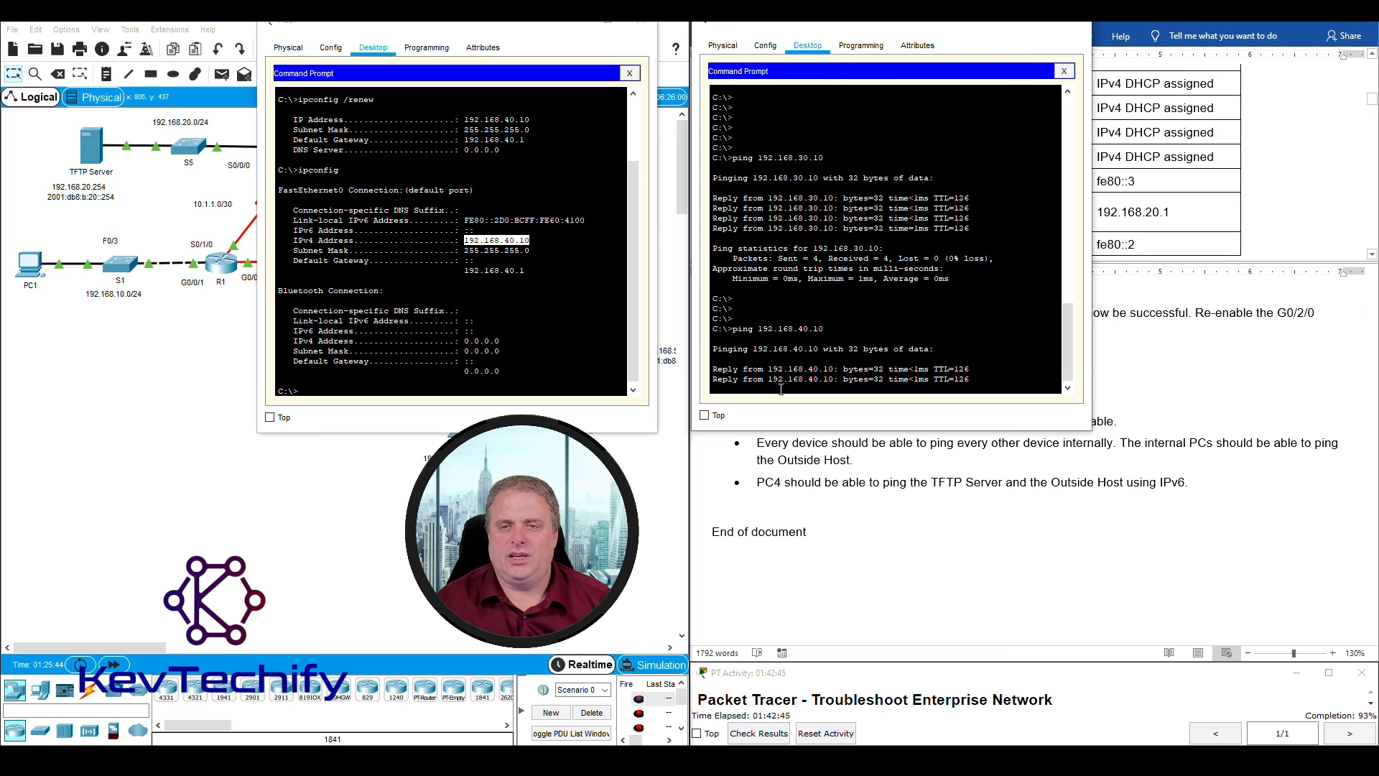
left_click(575, 29)
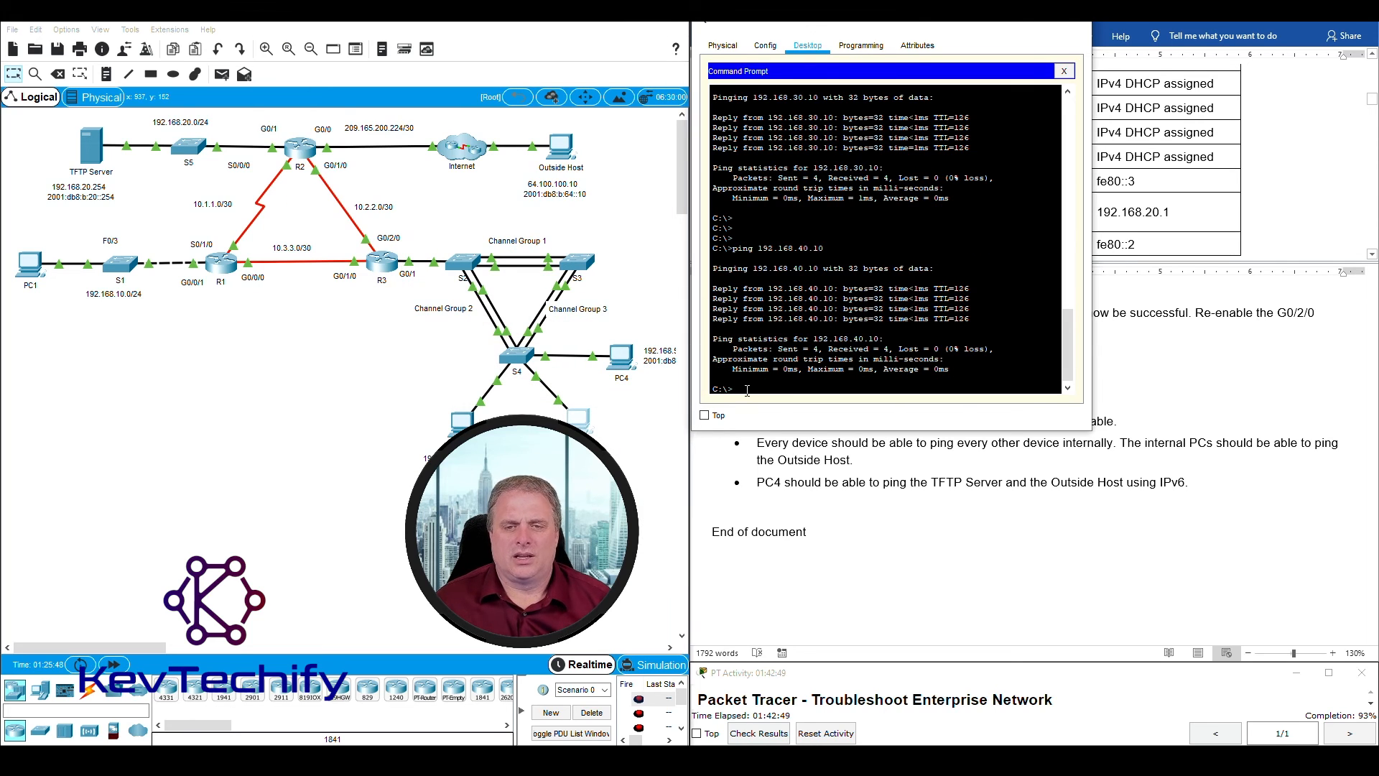
Step: Begin a further ping on PC1 and run "ipconfig" on PC4 to look up its IPv4 address
key("Return")
key("Return")
key("Return")
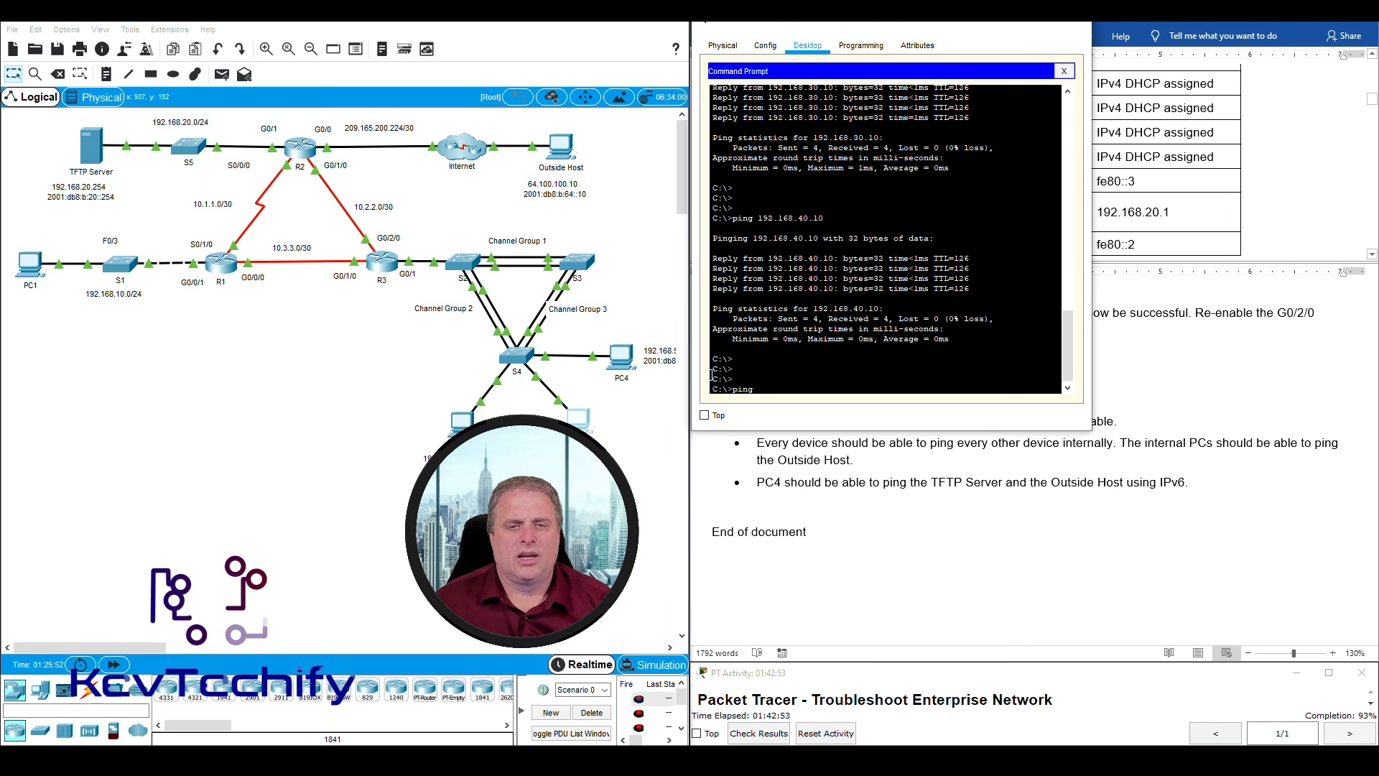
type("ping")
left_click(622, 364)
left_click_drag(691, 43, 551, 48)
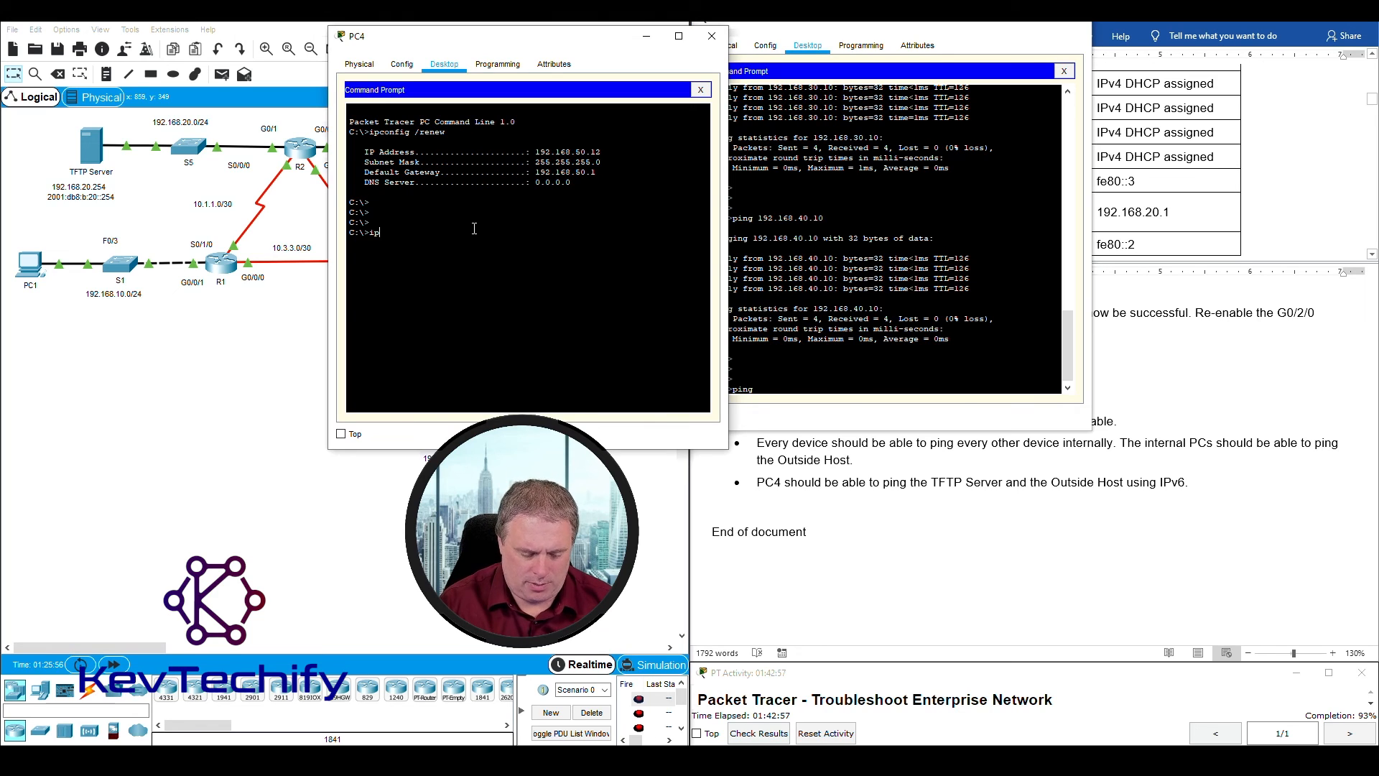
key("Return")
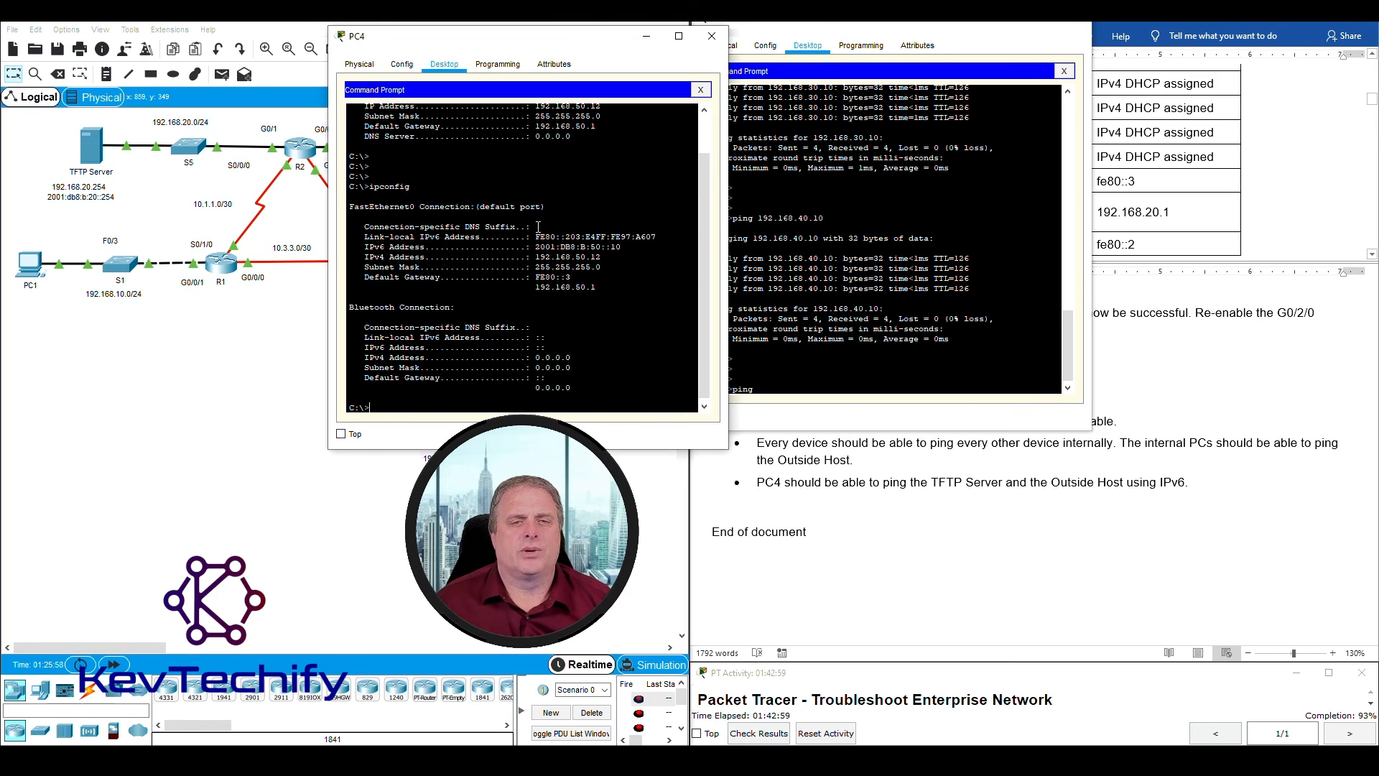
left_click_drag(536, 256, 608, 257)
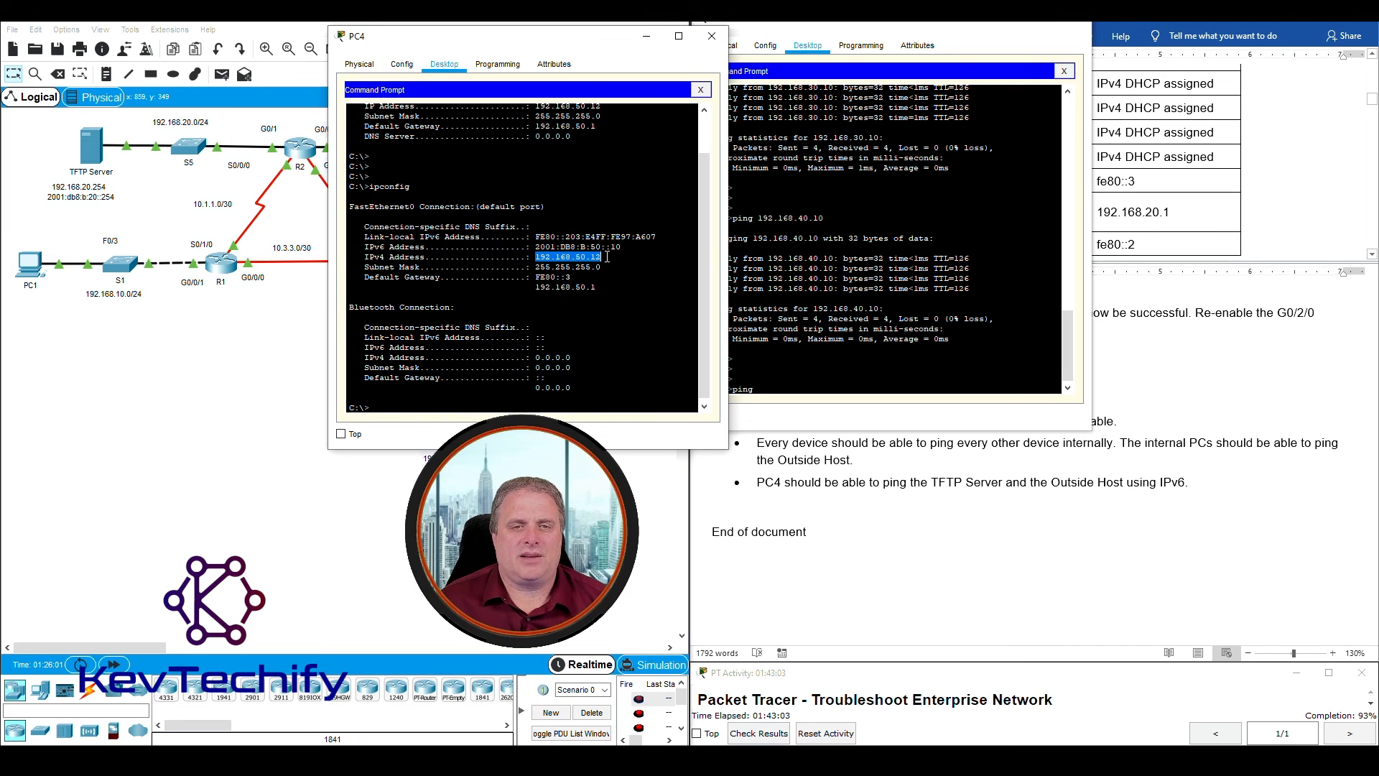
Step: Ping PC4 at 192.168.50.12 from PC1 and minimize PC4's window
left_click(851, 403)
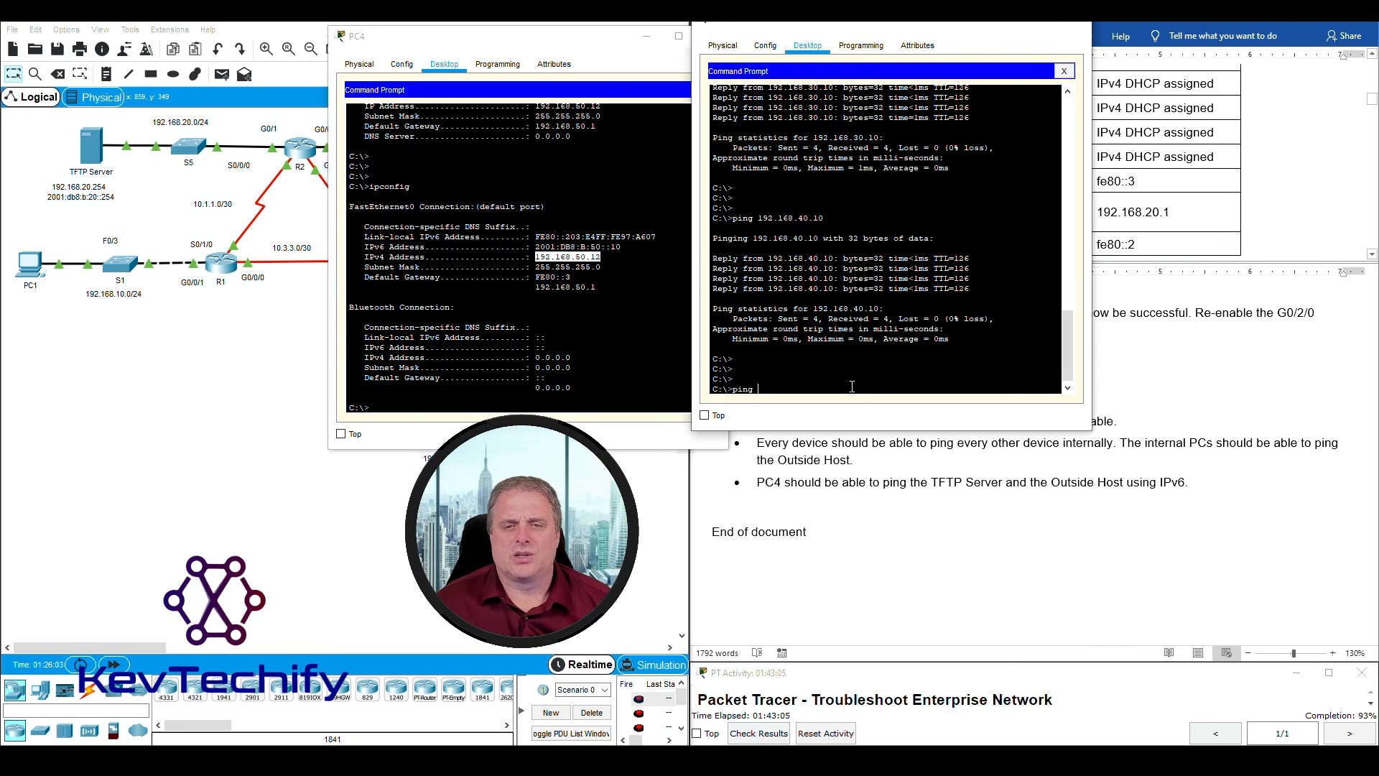
type("192.168.50.12")
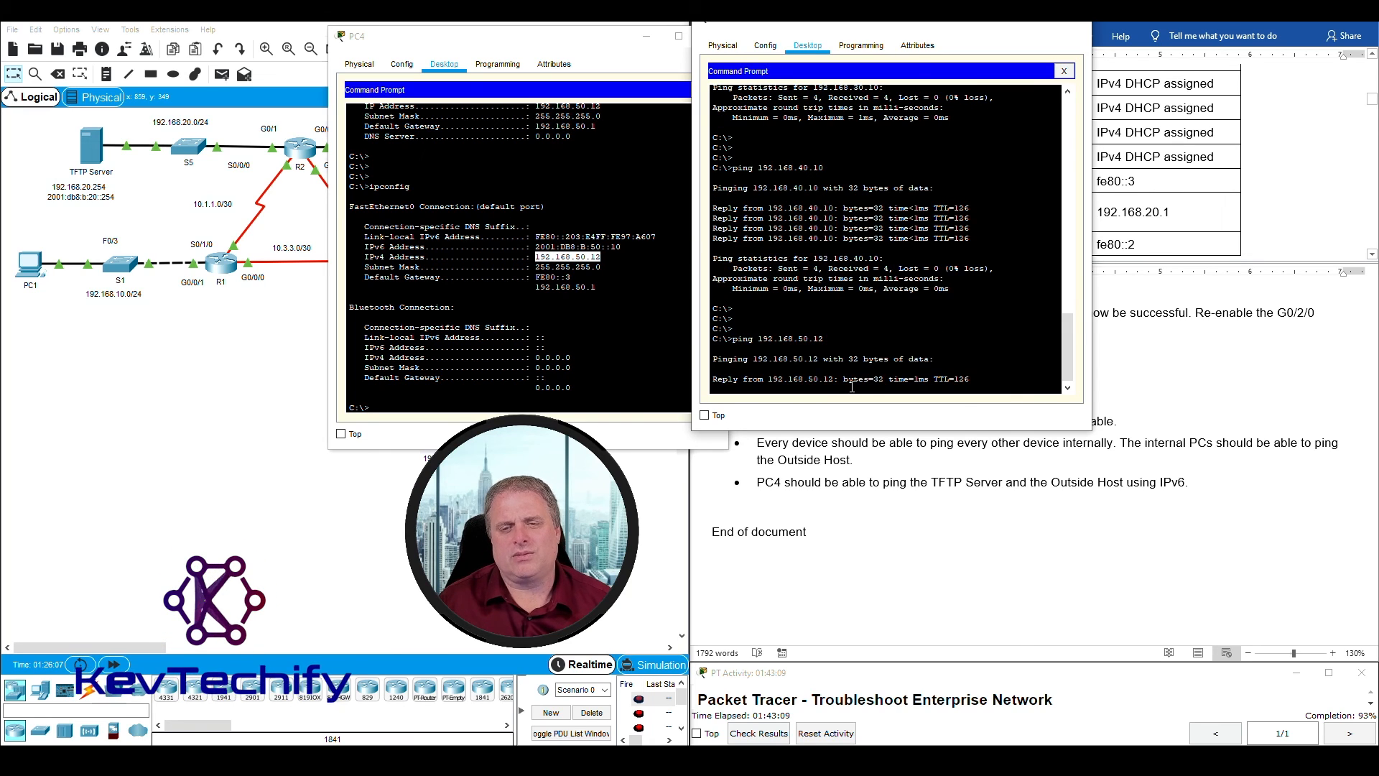
key("Return")
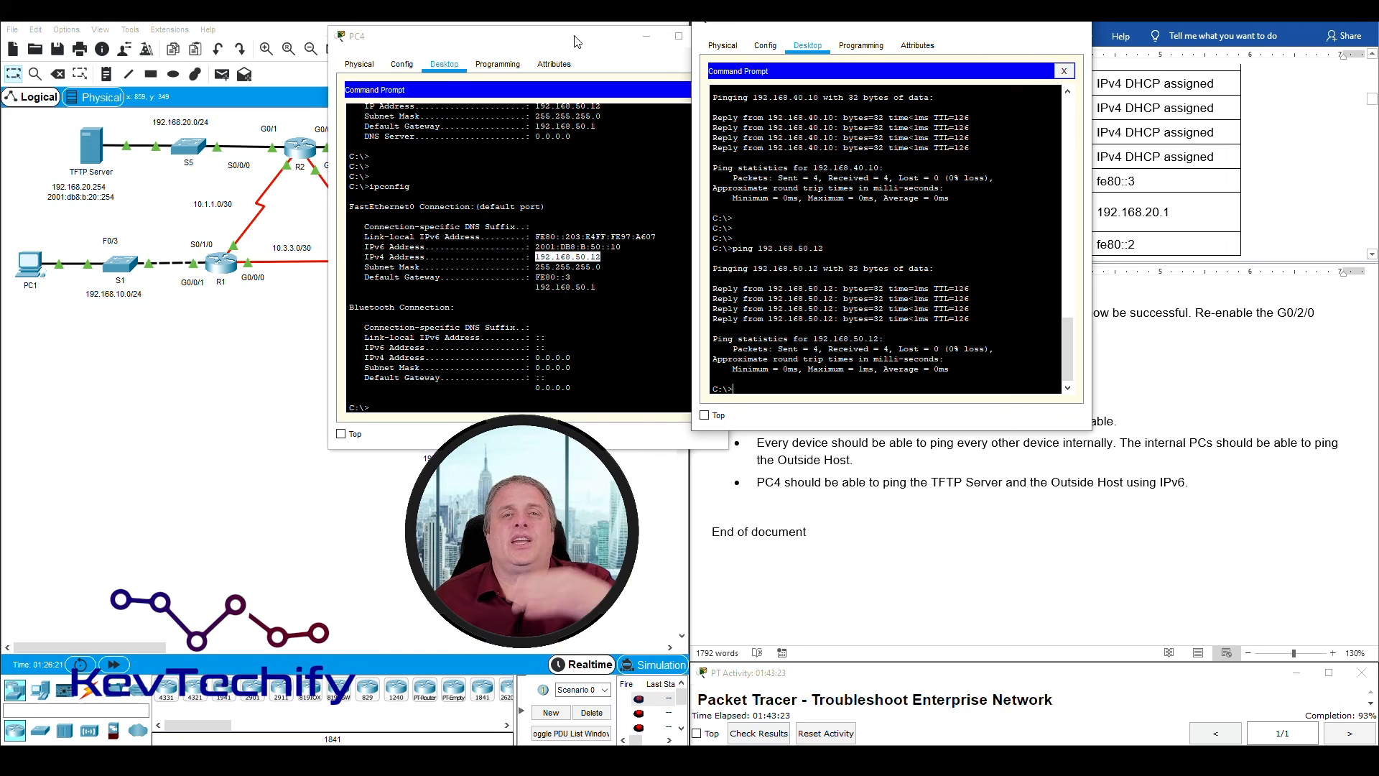
left_click(646, 41)
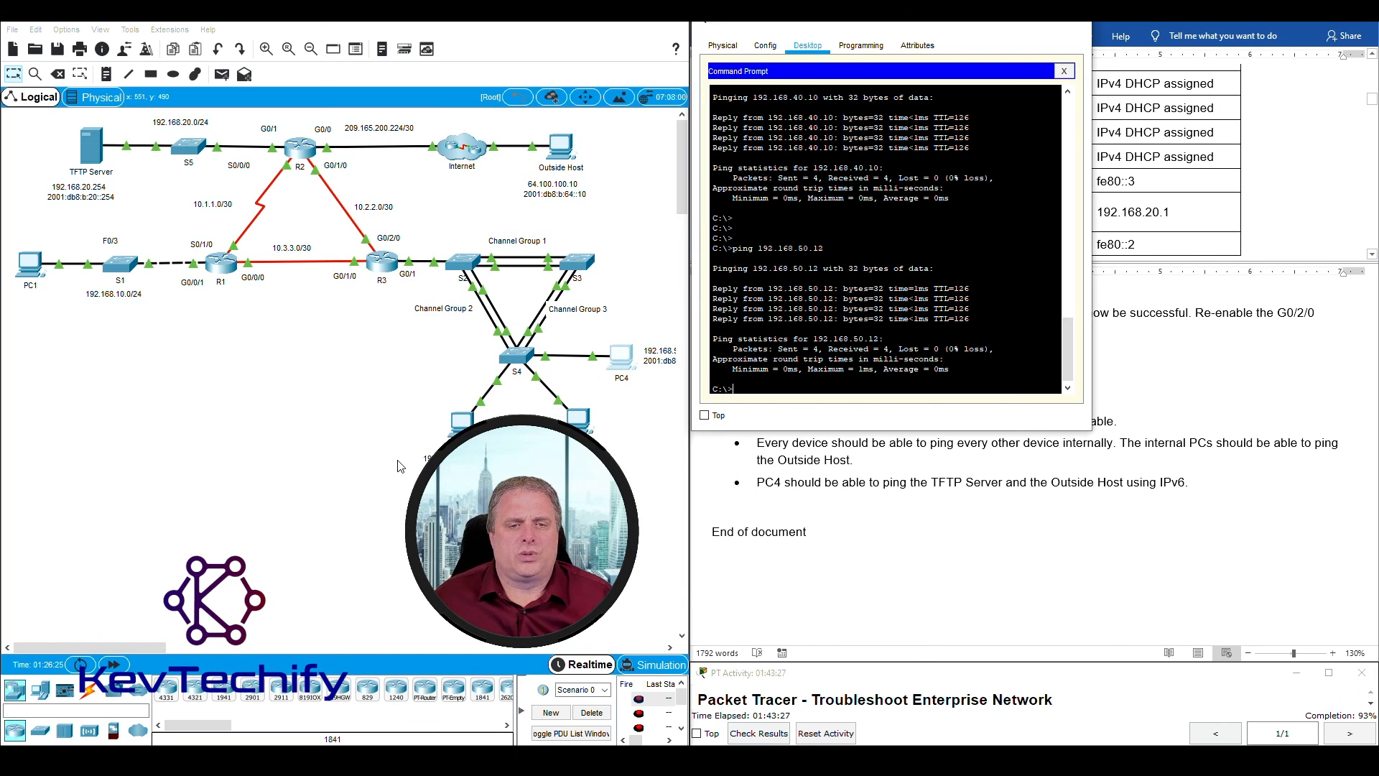
Step: Ping the TFTP Server at 192.168.20.254 from PC1's Command Prompt
left_click_drag(397, 458, 643, 323)
left_click_drag(150, 192, 50, 143)
left_click_drag(826, 381, 830, 386)
left_click(829, 386)
key("Return")
key("Return")
key("Return")
type("pin")
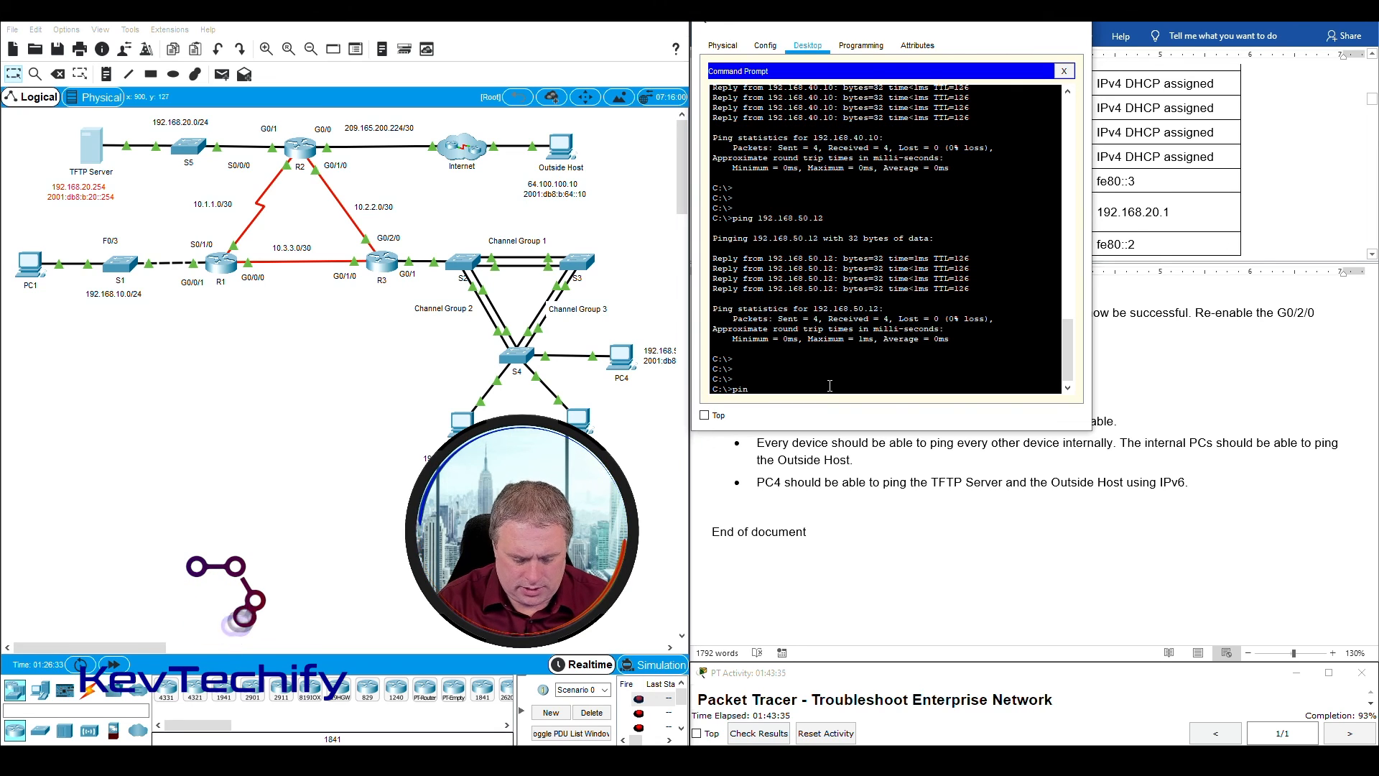
type("g 192.")
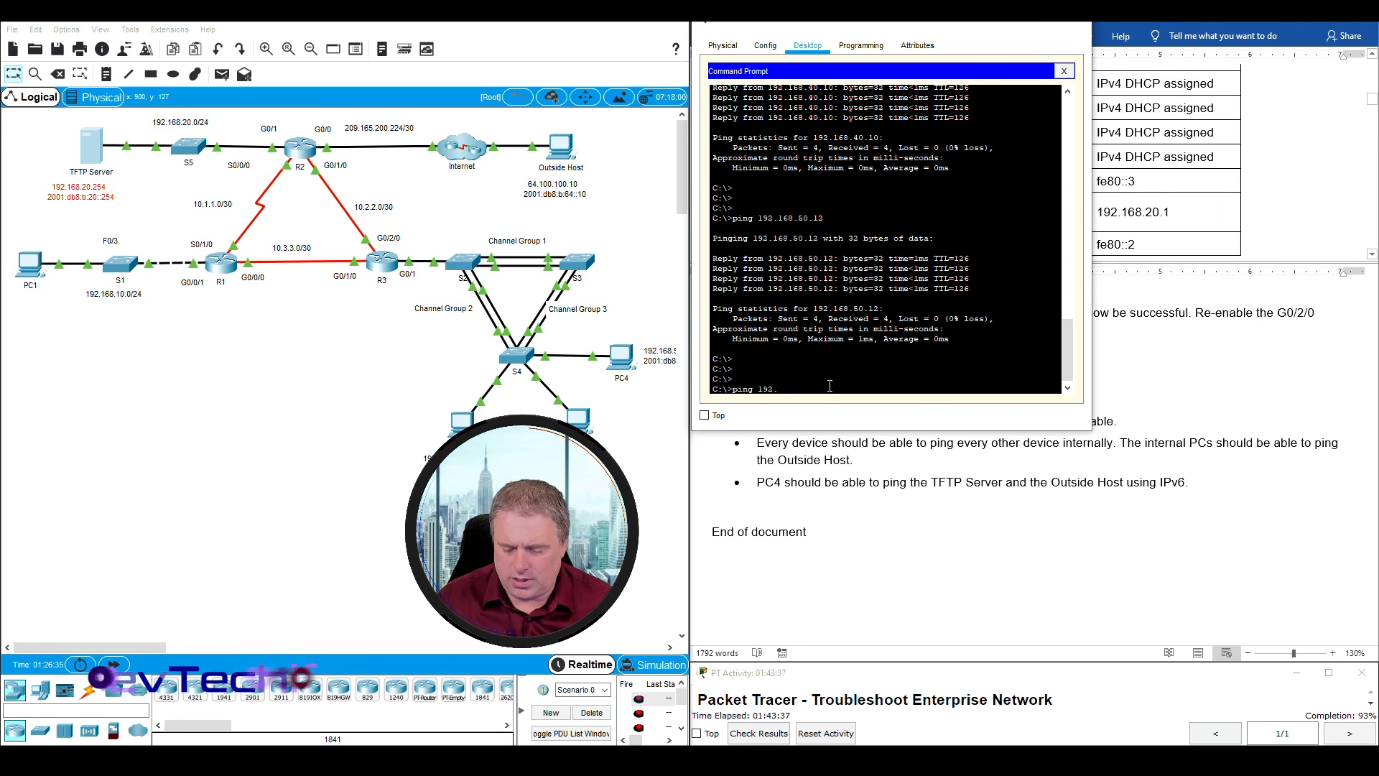
type("168.20.254")
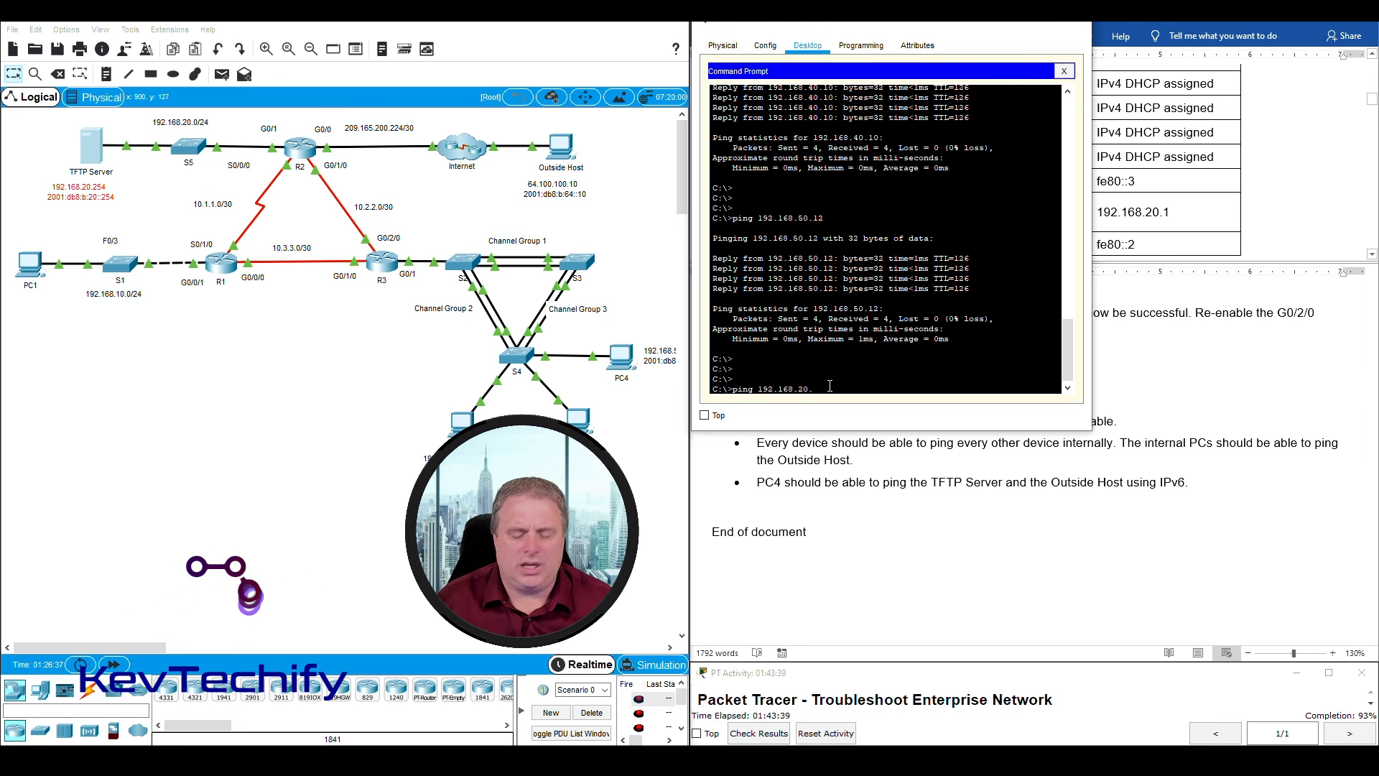
key("Return")
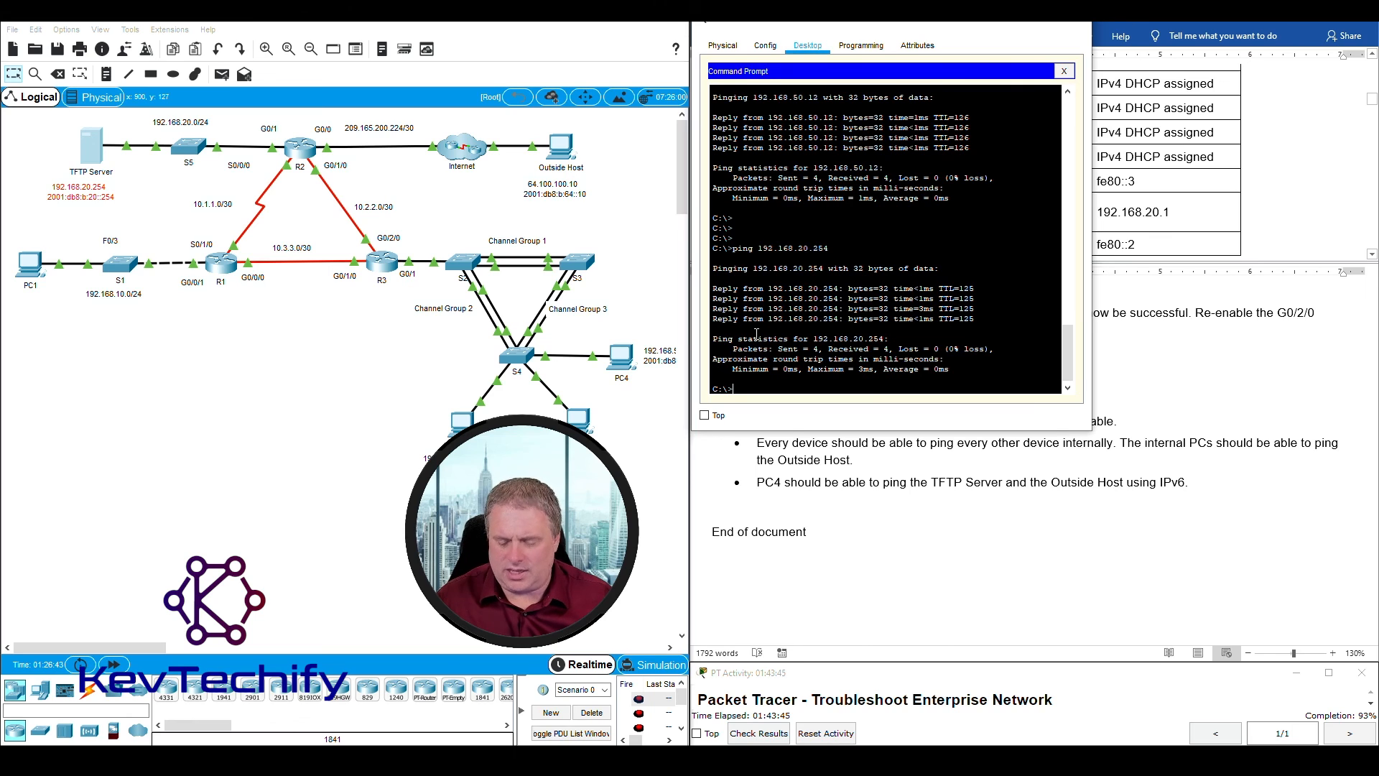
Step: Ping the Outside Host at 64.100.100.10 from PC1 and minimize PC1's window to show the Part 5 instructions
key("Return")
key("Return")
key("Return")
key("Return")
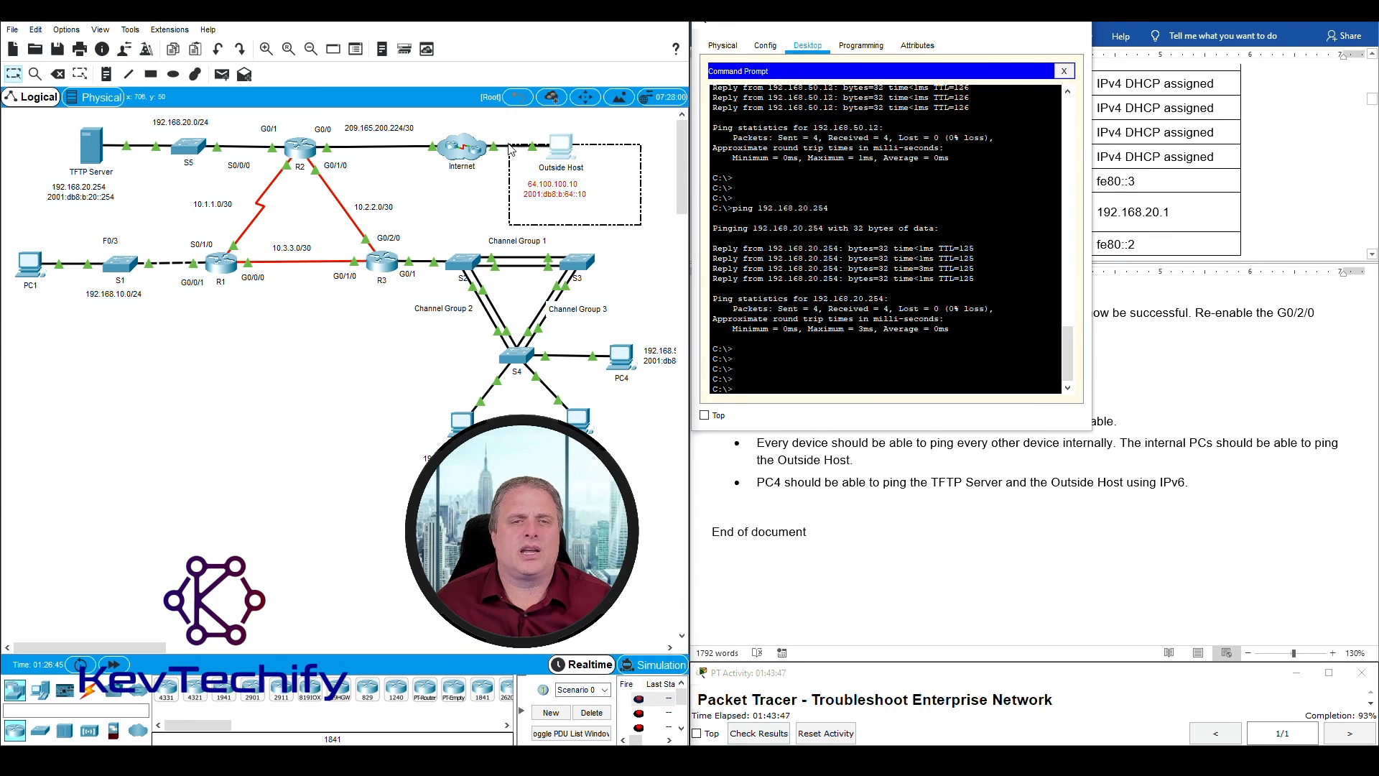
left_click(788, 384)
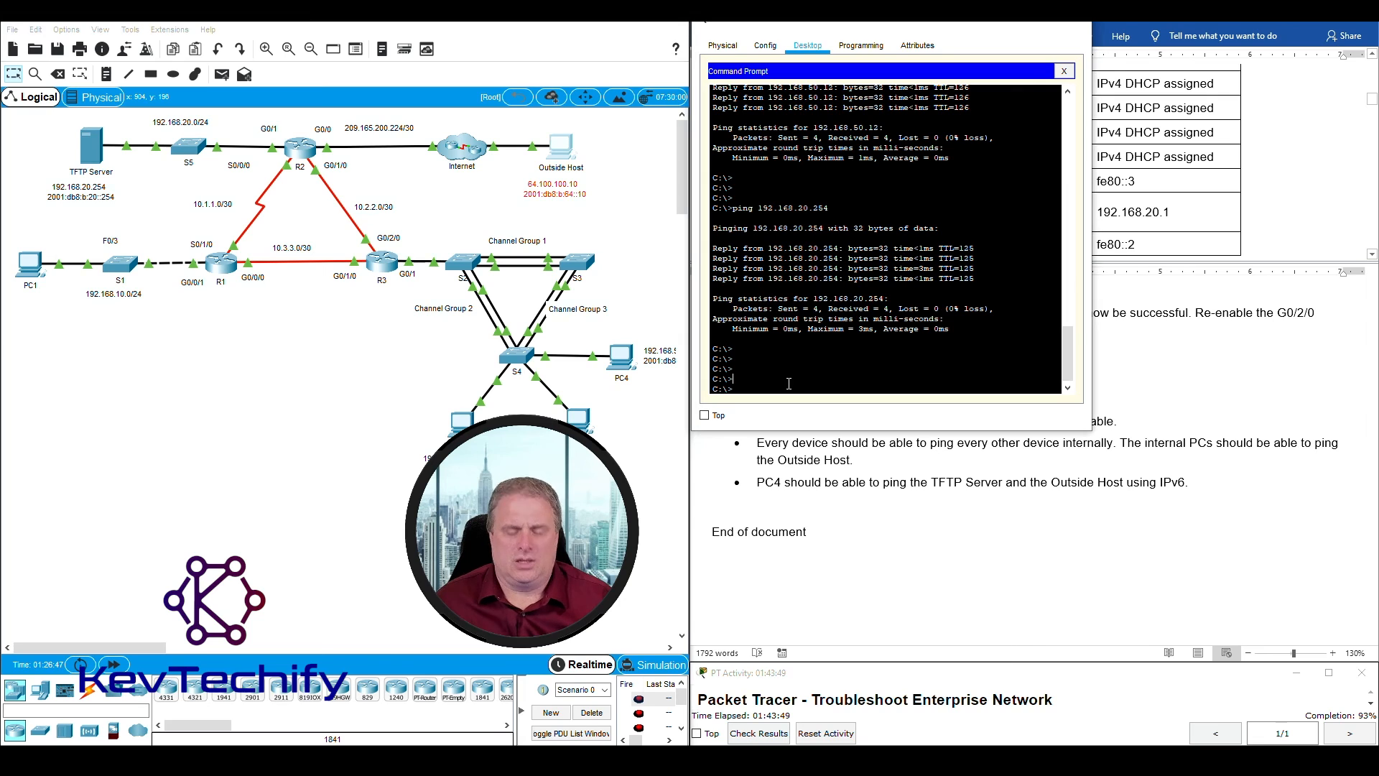
type("ping")
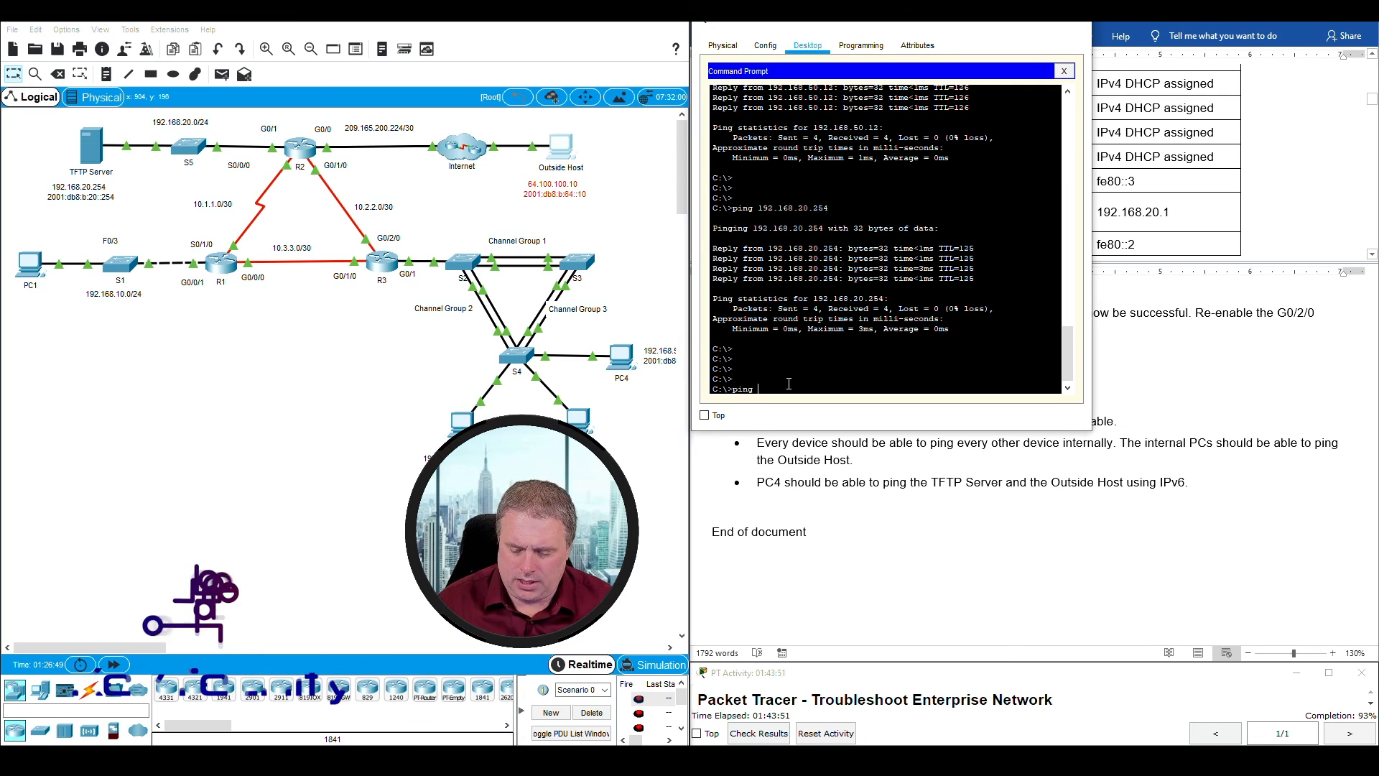
type(" 64")
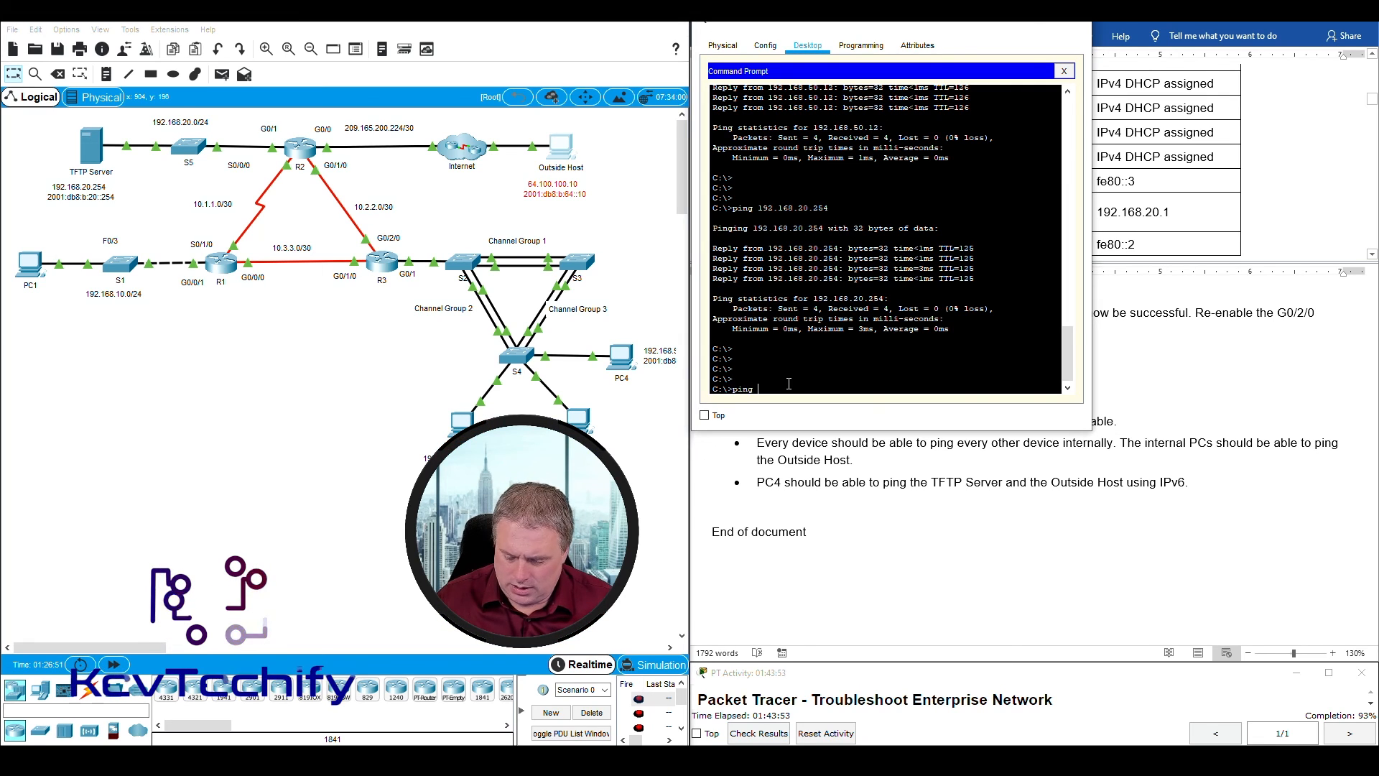
type(".100.10")
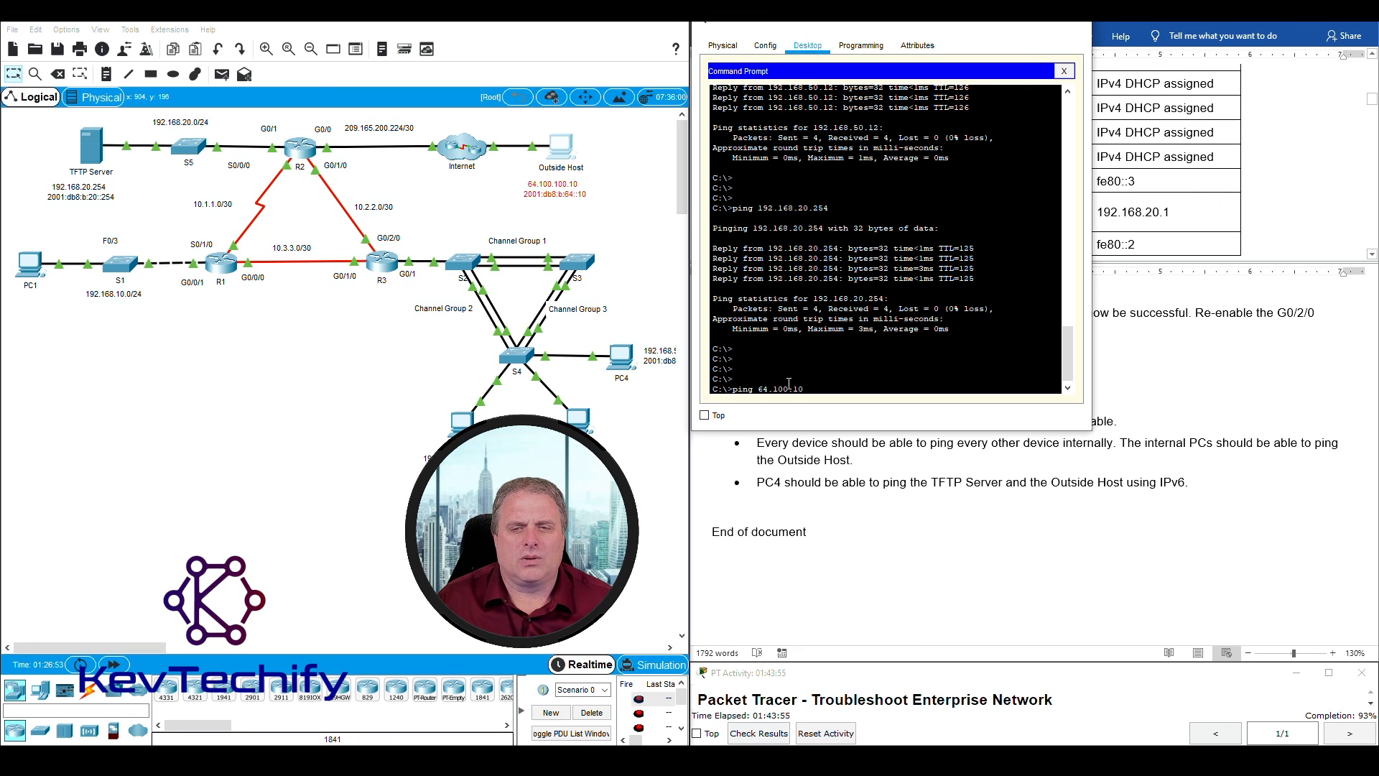
type("0.10")
key("Return")
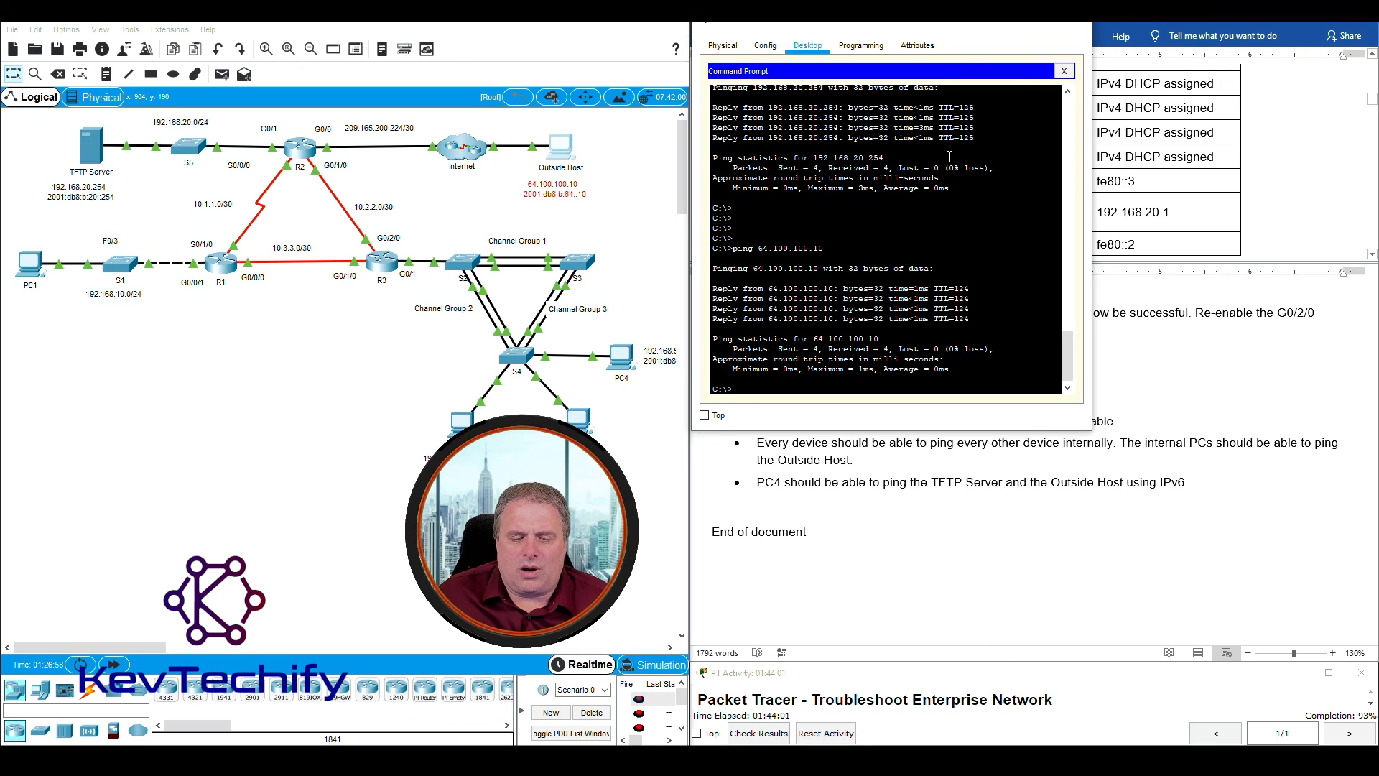
left_click_drag(967, 27, 375, 44)
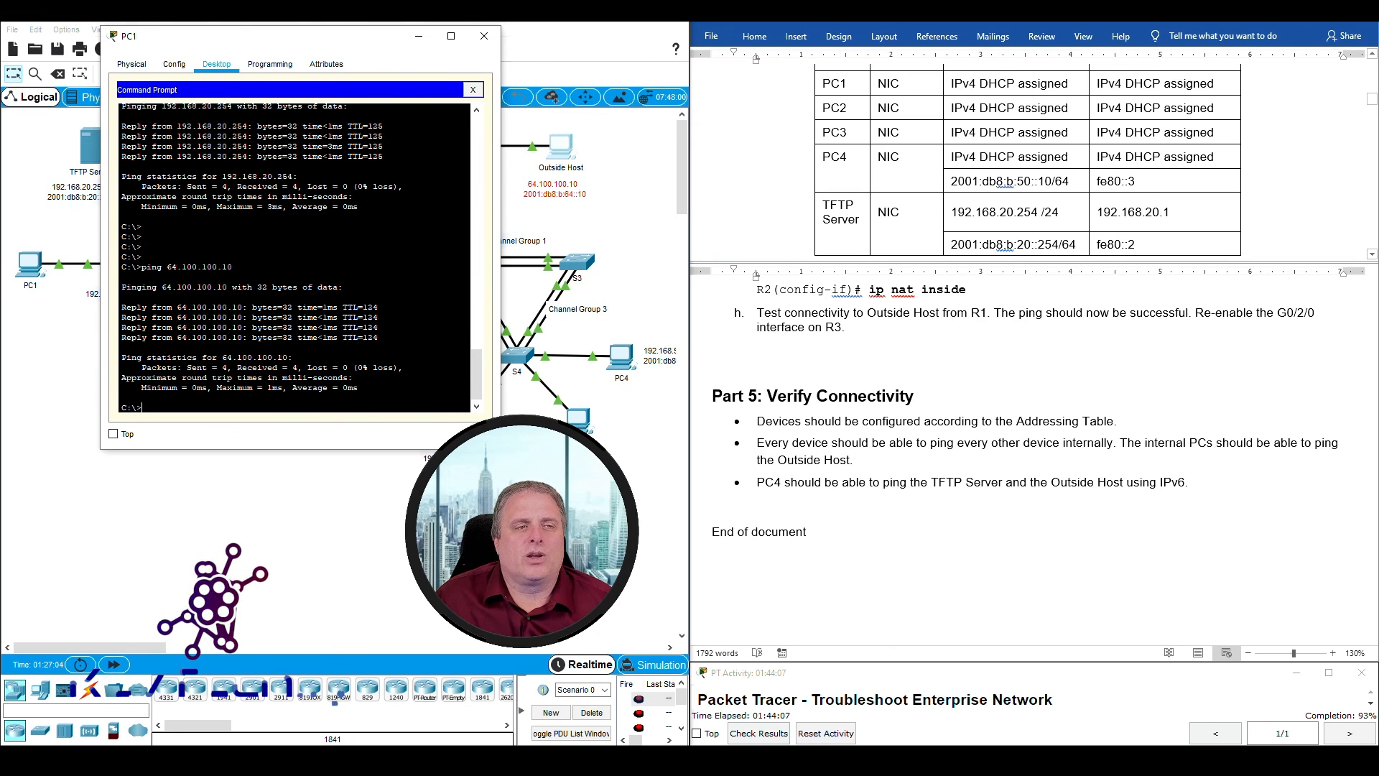
left_click(420, 37)
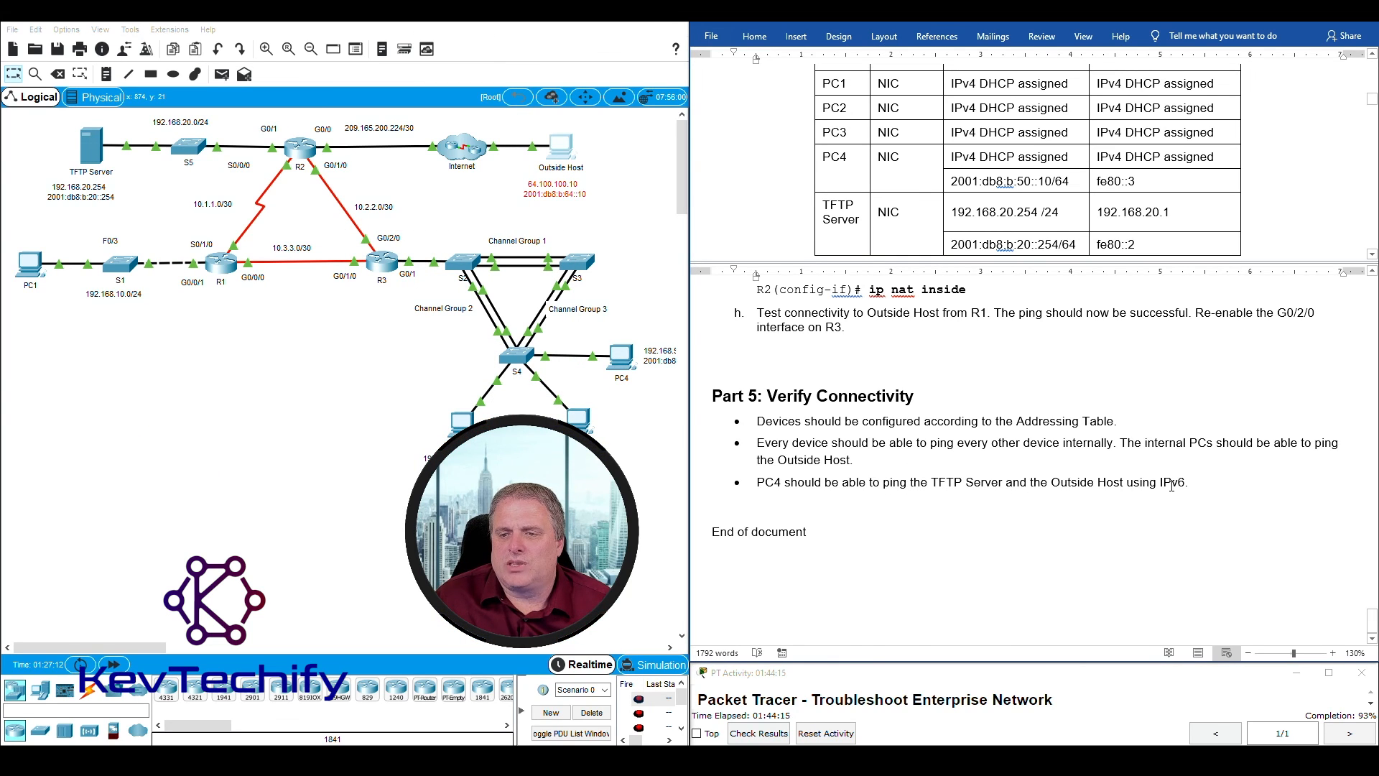
Step: Bring up PC4's Command Prompt beside the topology and ping the TFTP Server over IPv6 at 2001:db8:b:20::254
left_click(625, 367)
left_click_drag(590, 30, 1048, 27)
left_click(1069, 335)
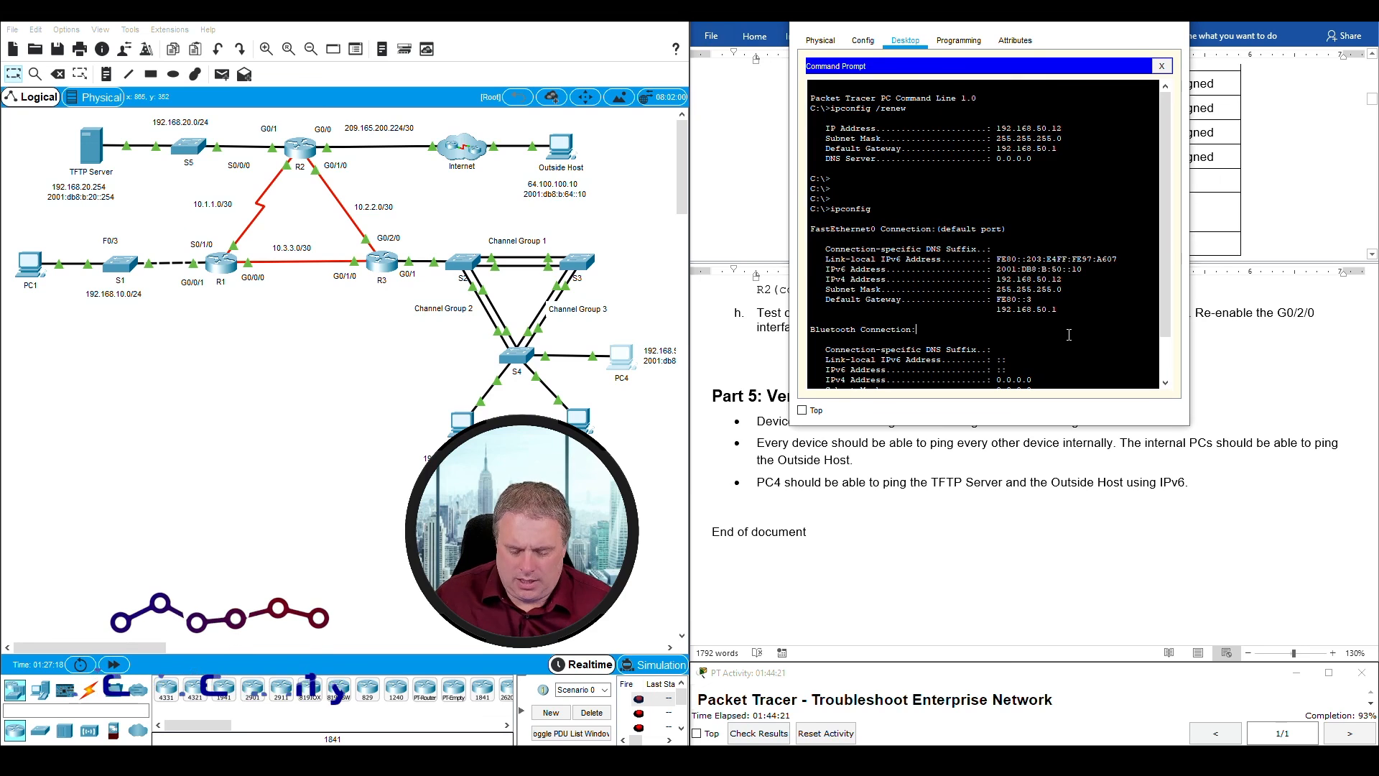
key("Return")
key("Return")
key("Return")
key("Return")
key("Return")
key("Return")
type("ping ")
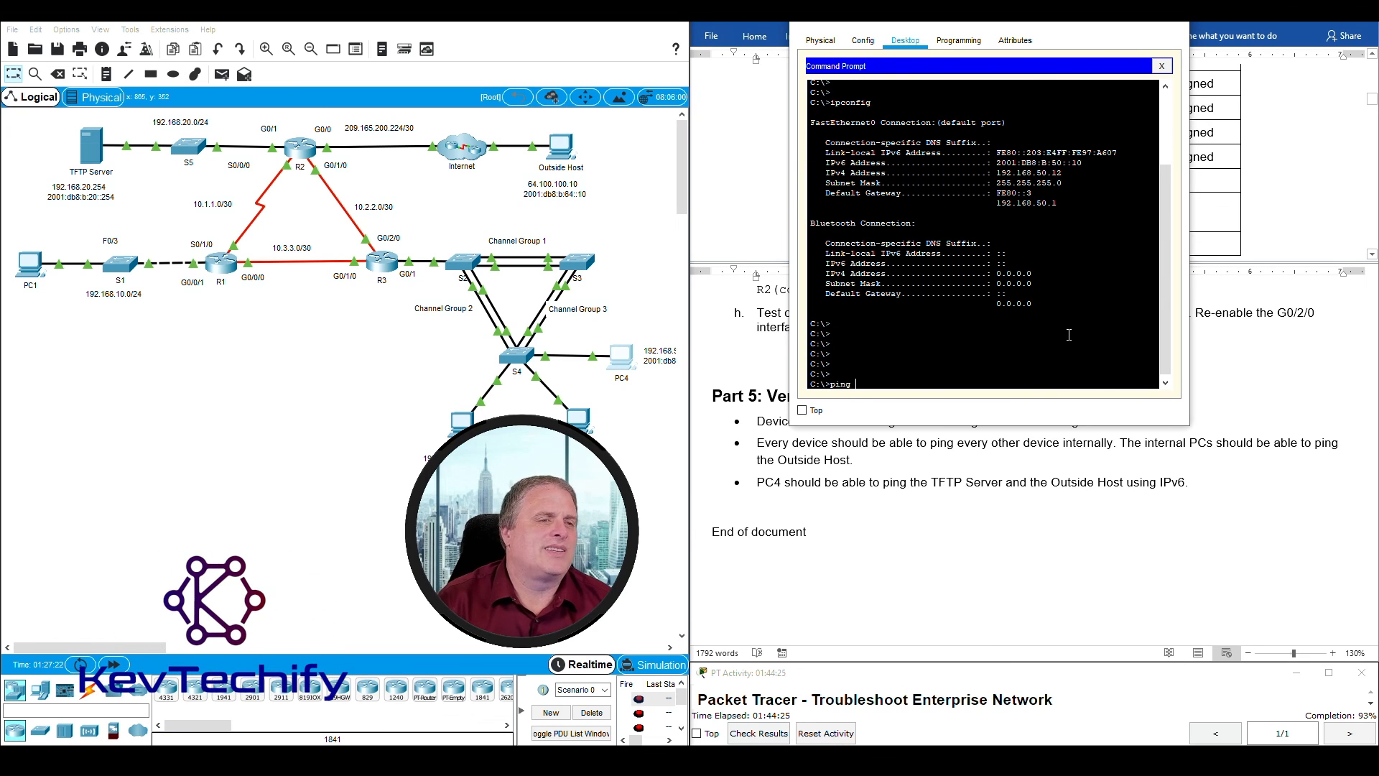
type("2001:db8")
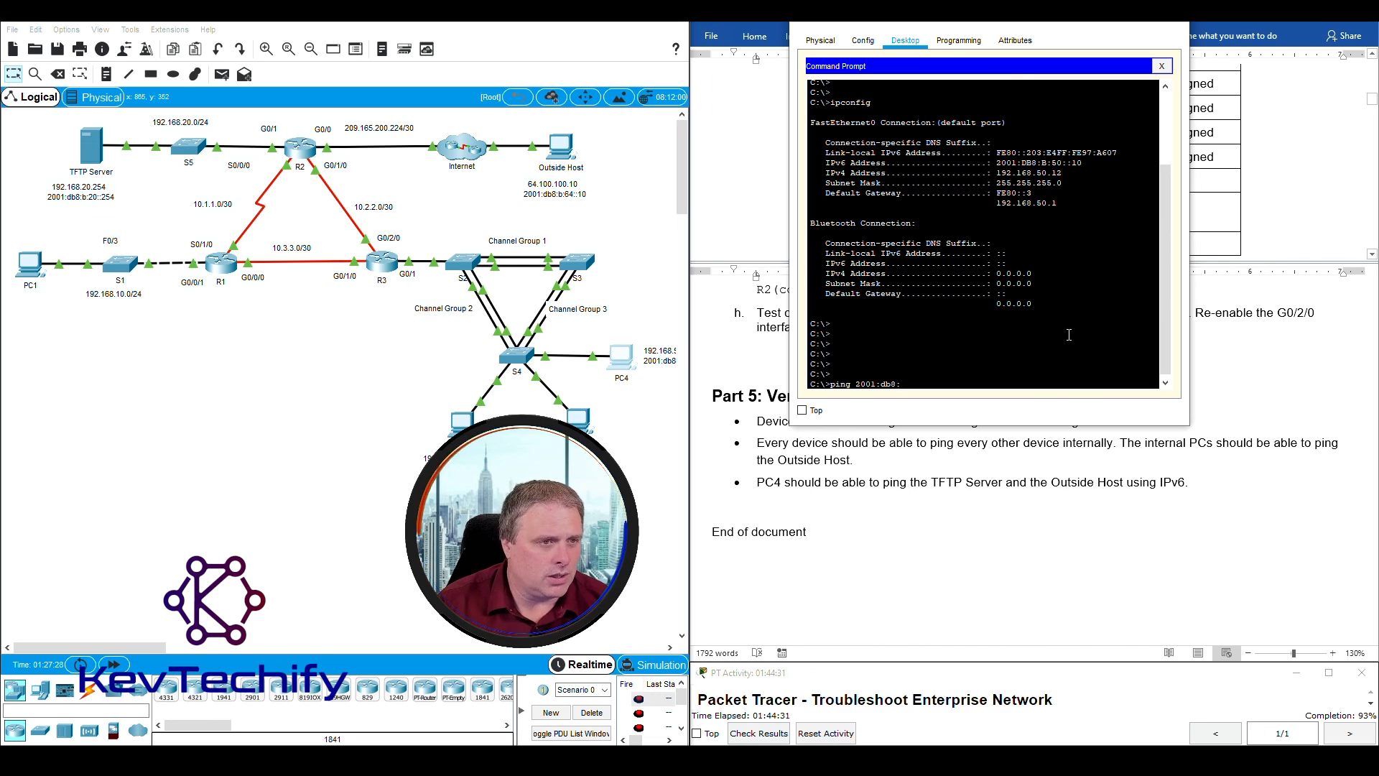
type(":b:20:")
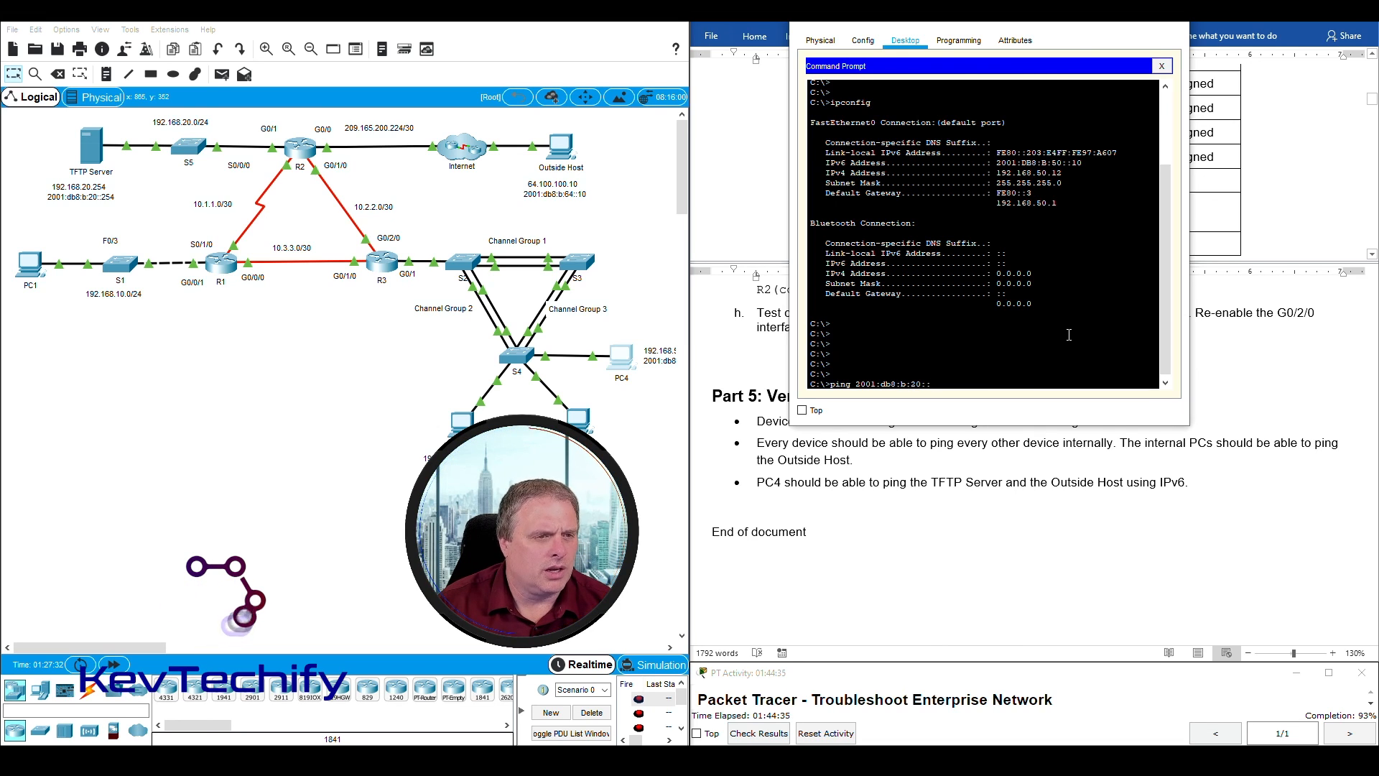
type(":254")
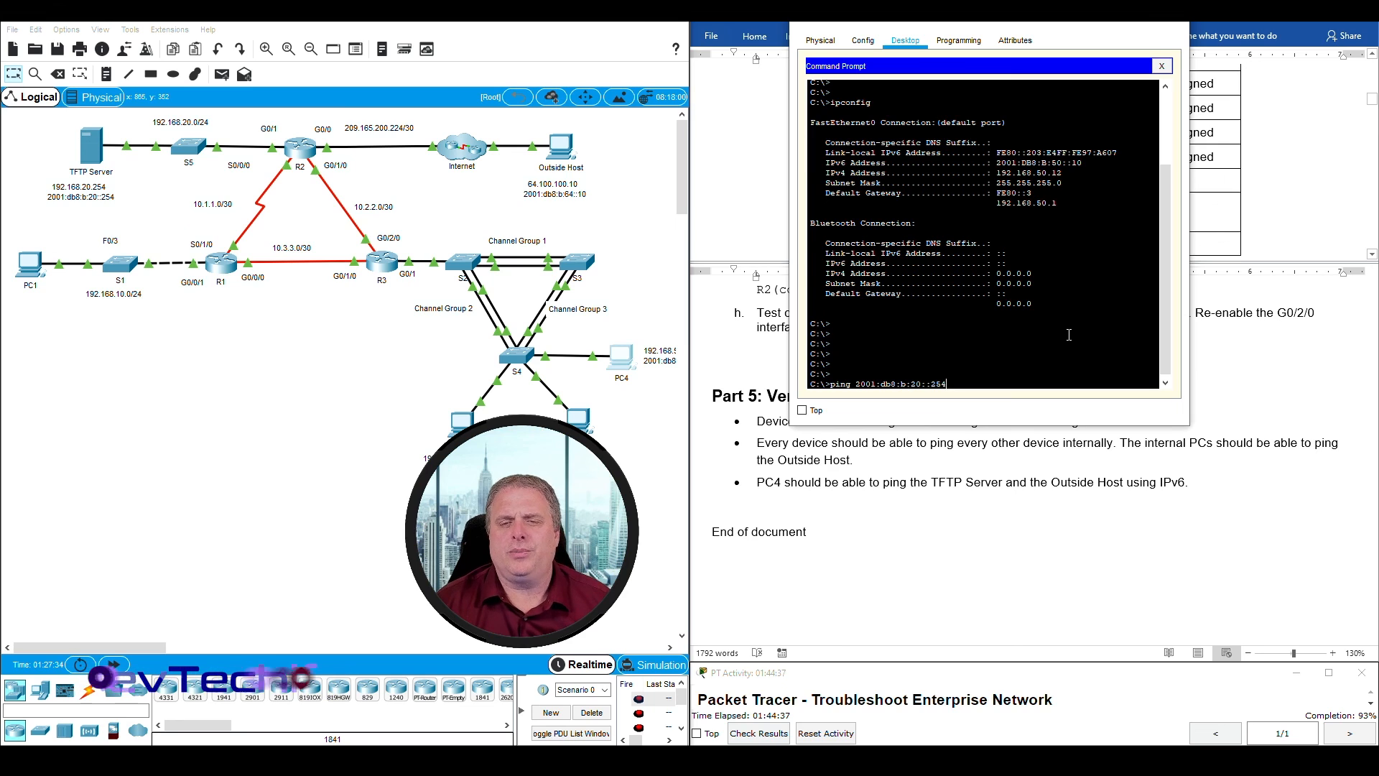
key("Return")
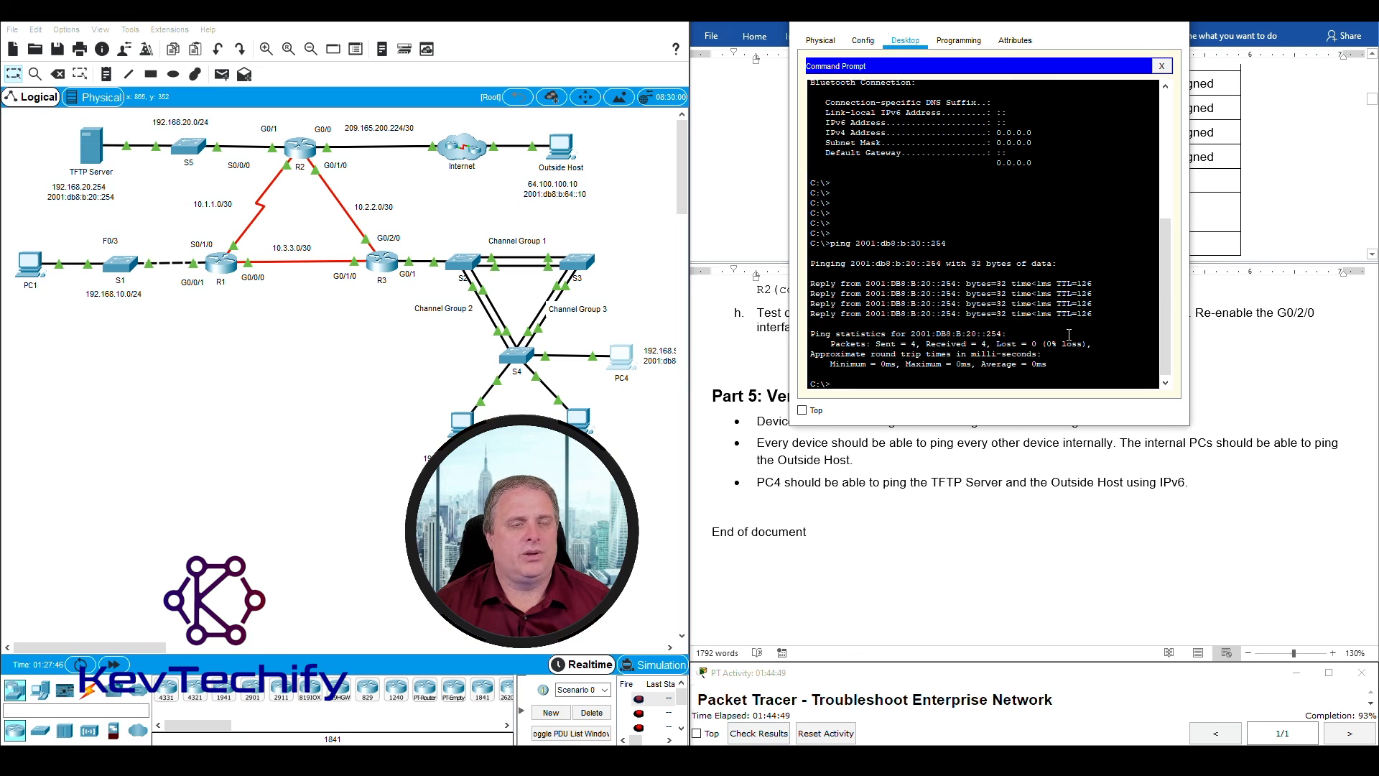
Step: Ping the Outside Host over IPv6 at 2001:db8:b:64::10 from PC4 and move PC4's window off the Part 5 instructions
key("Return")
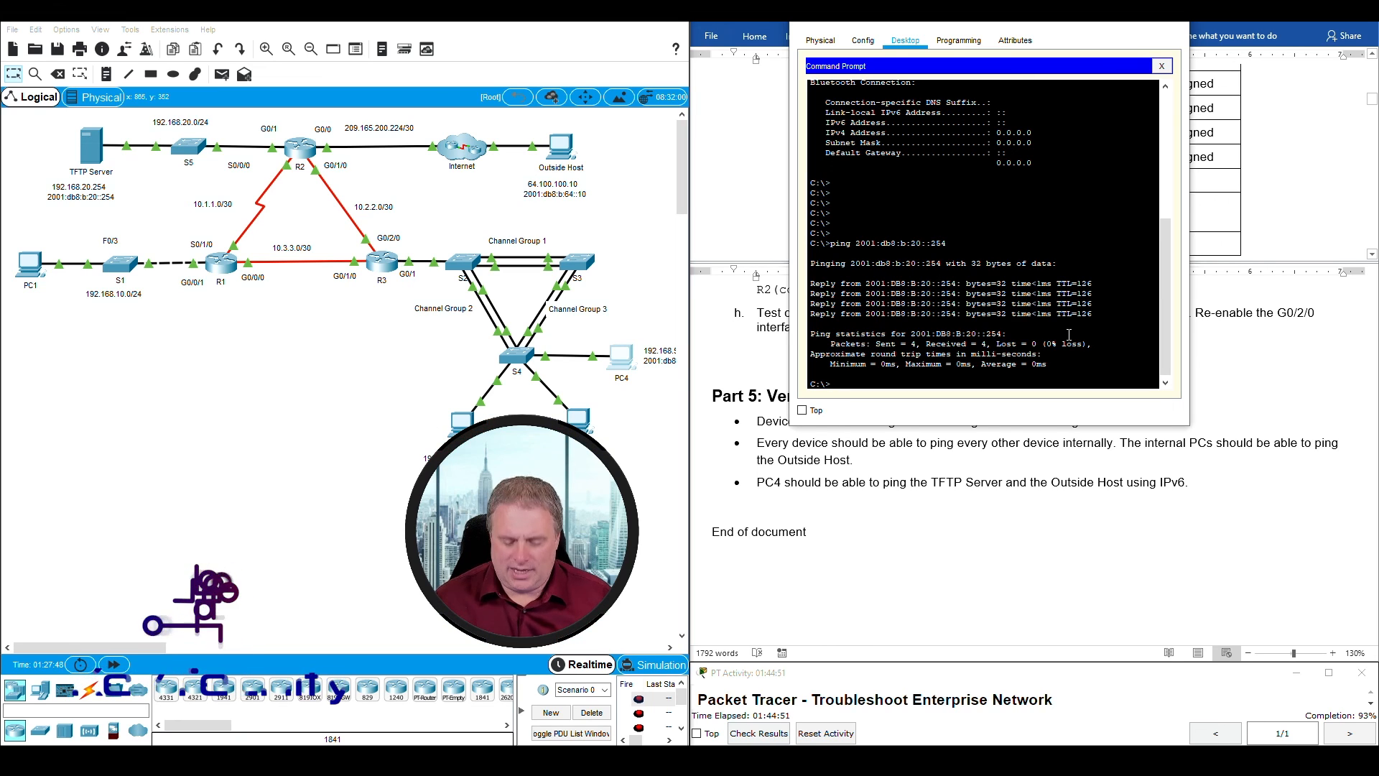
key("Return")
key("Return")
key("Return")
key("Return")
type("ping")
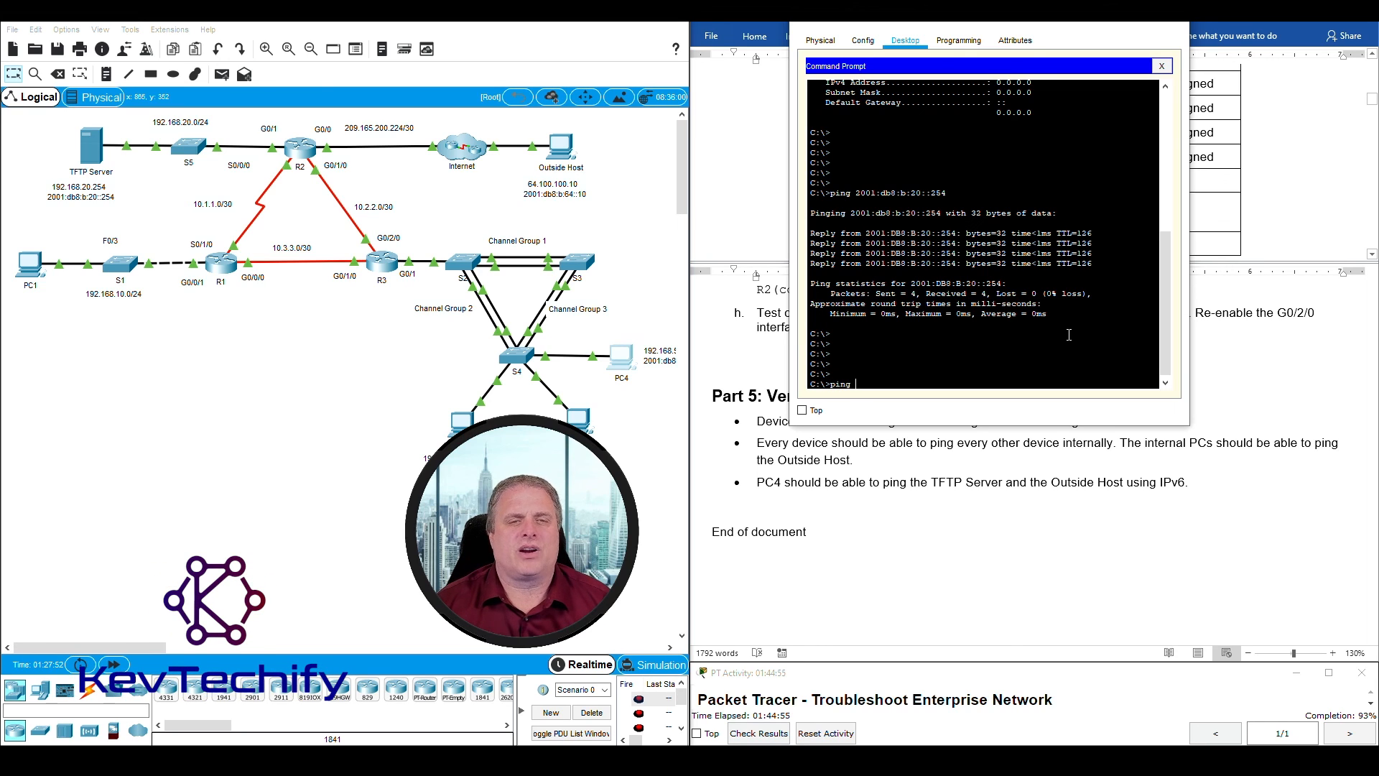
left_click_drag(639, 214, 503, 144)
left_click(922, 379)
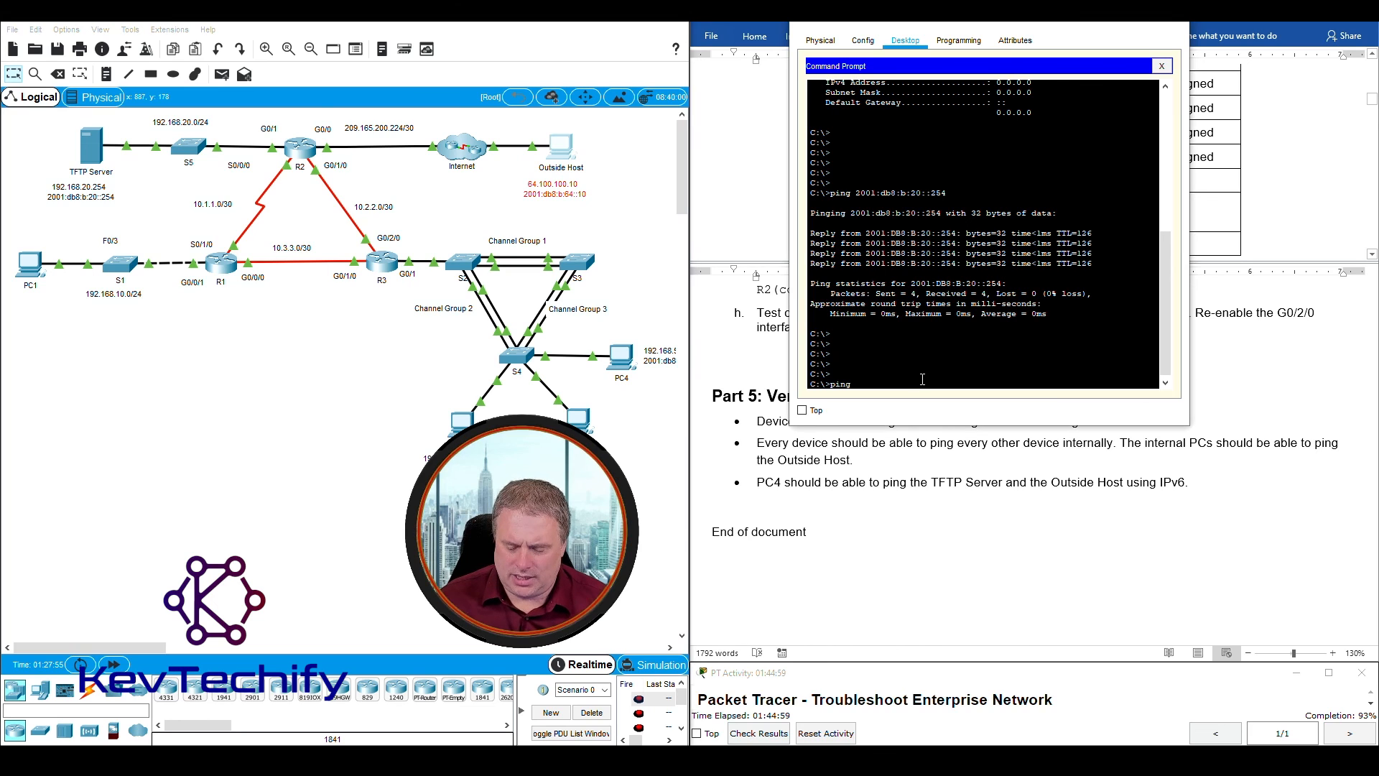
type("2001:db8:")
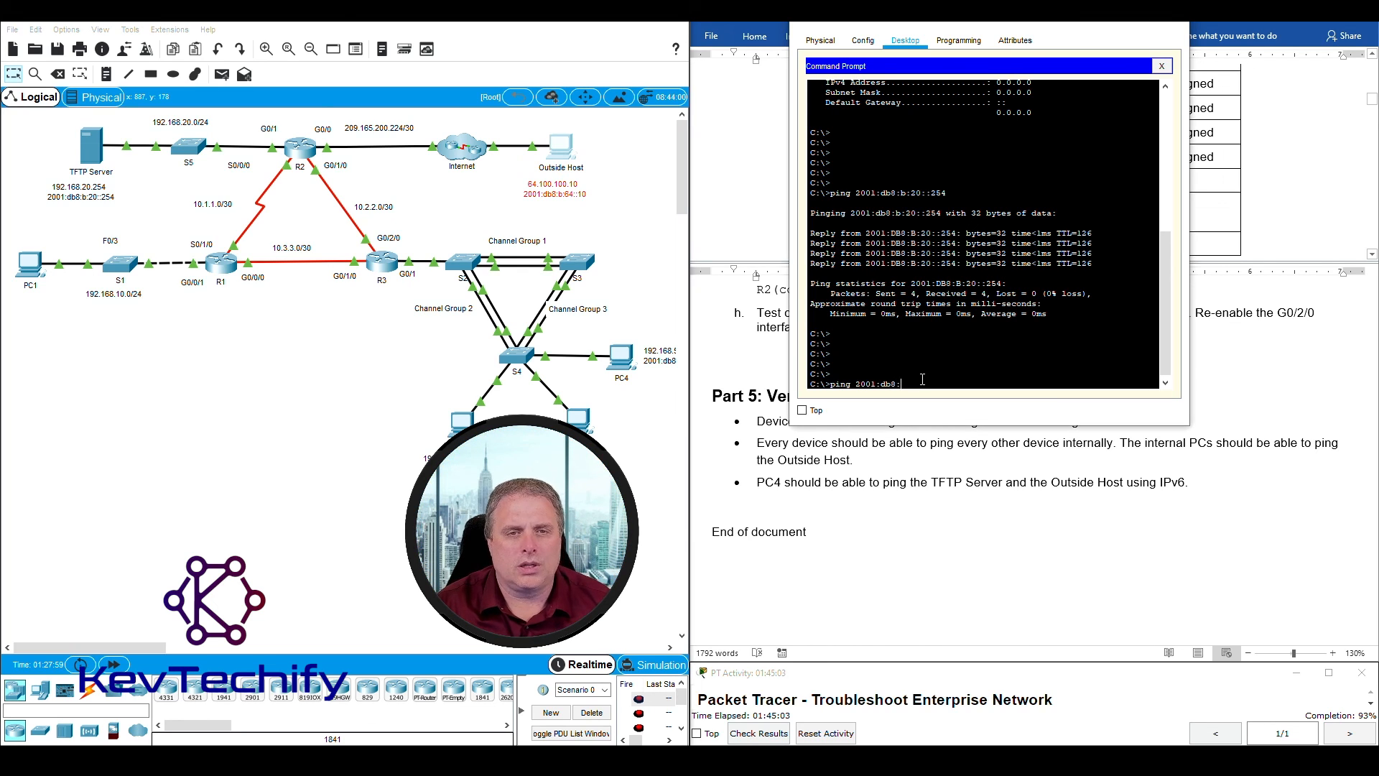
type("b:")
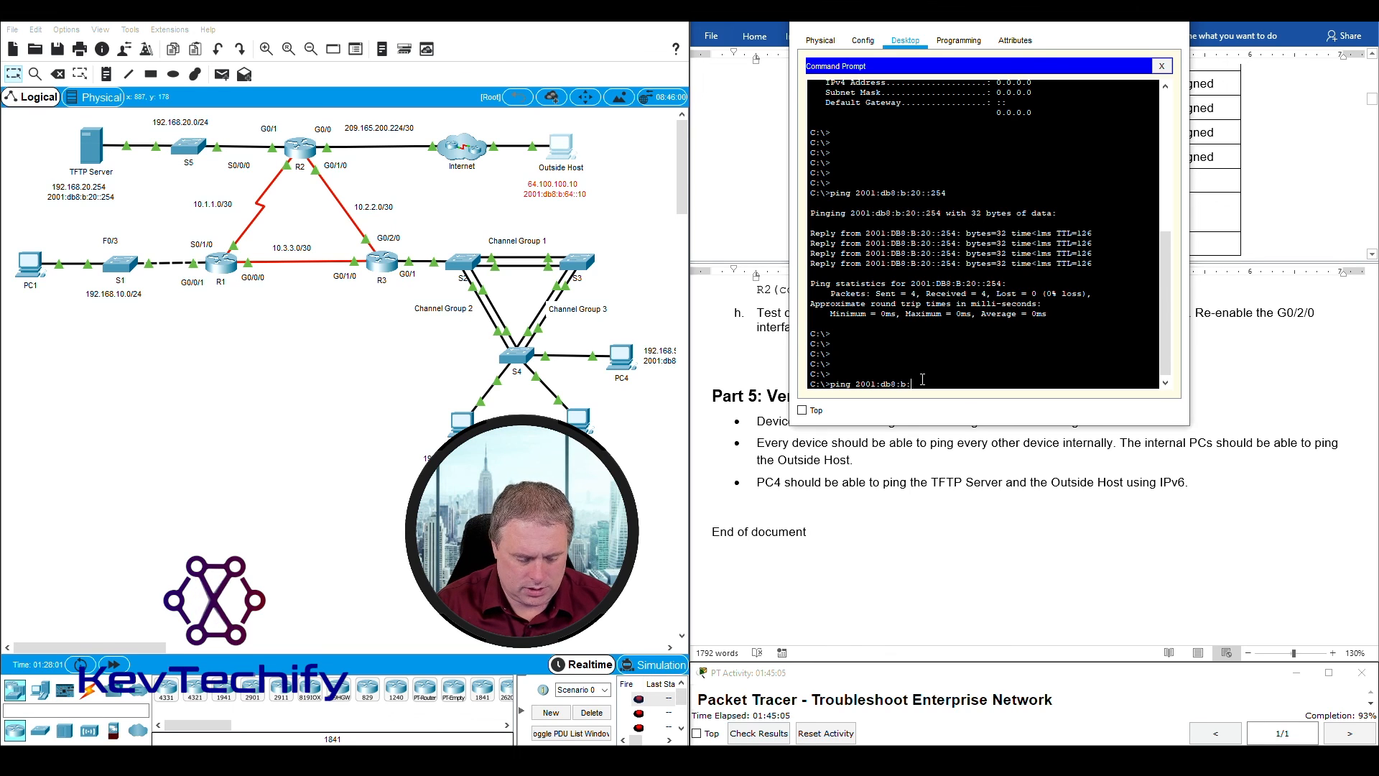
type("64::10")
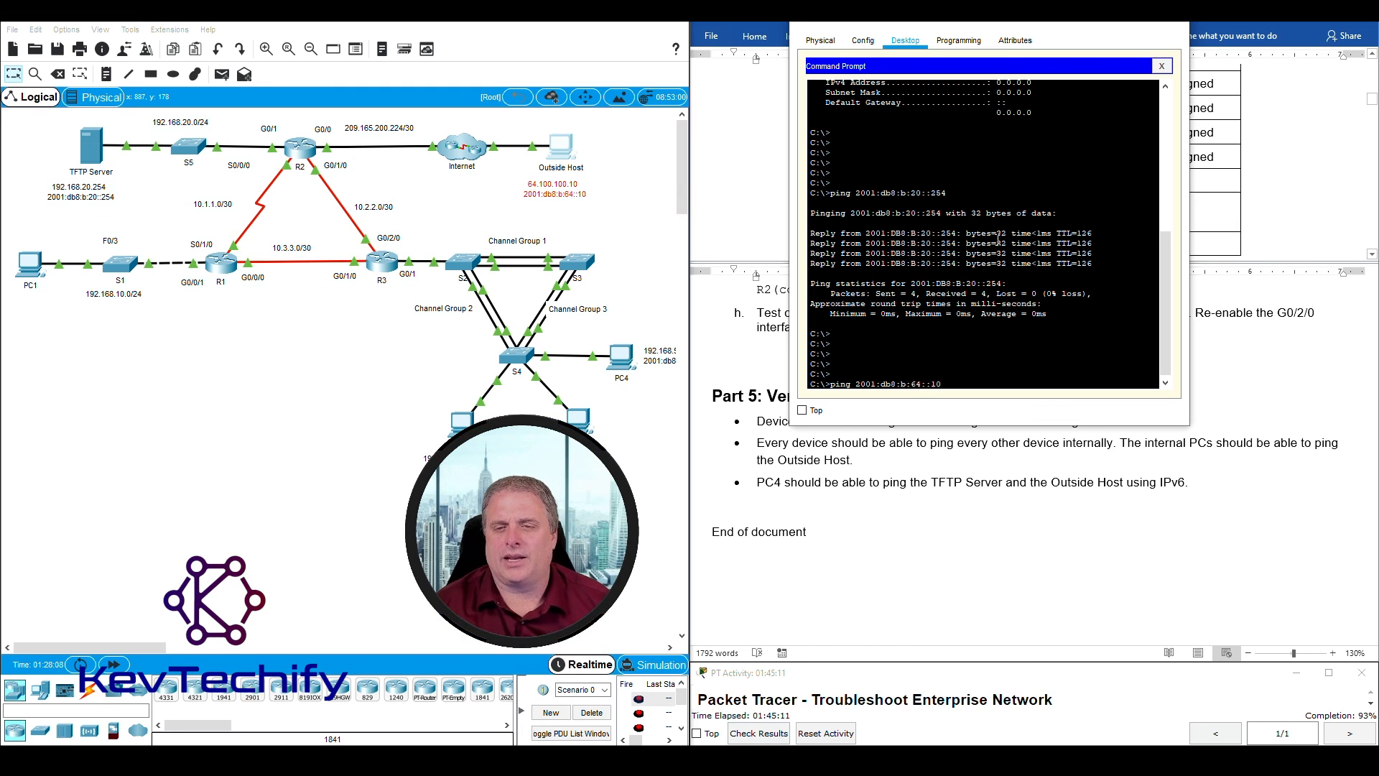
key("Return")
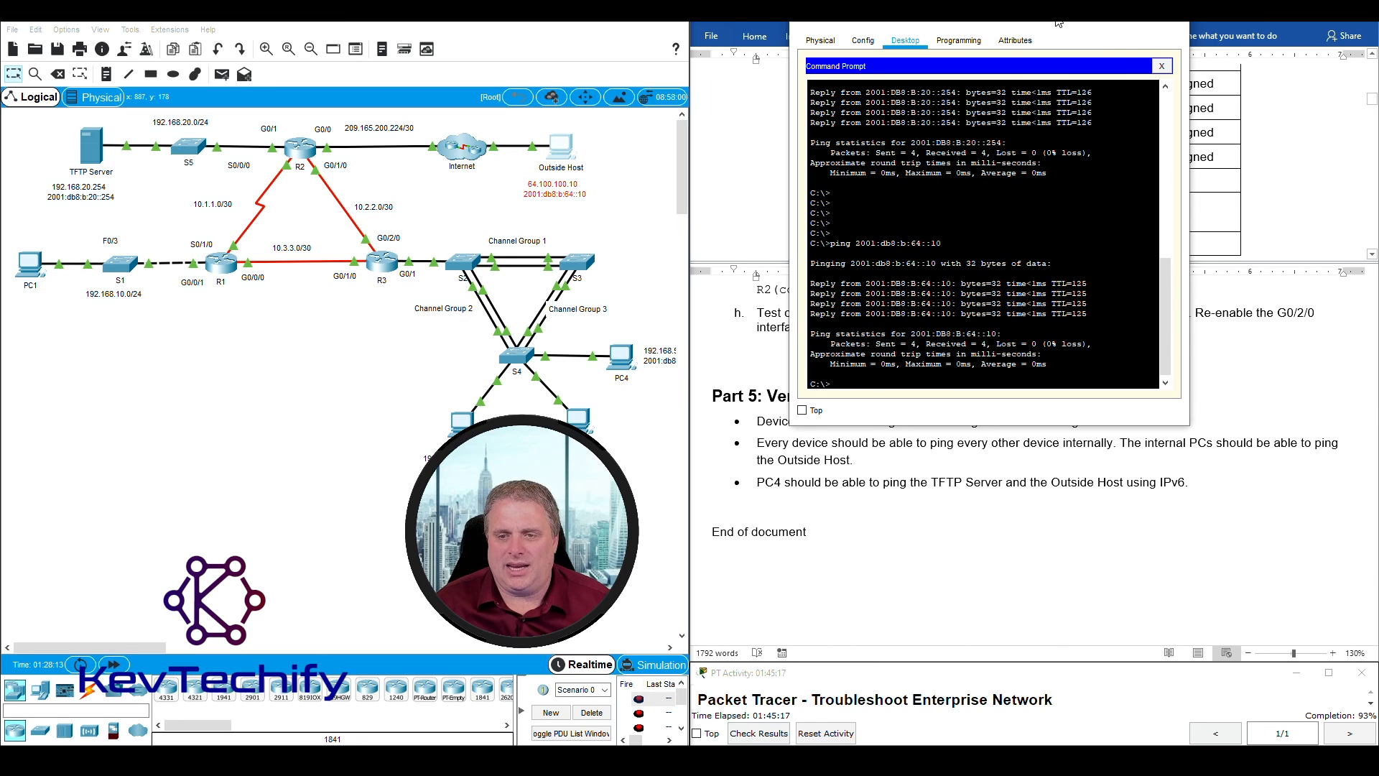
left_click_drag(1057, 24, 370, 49)
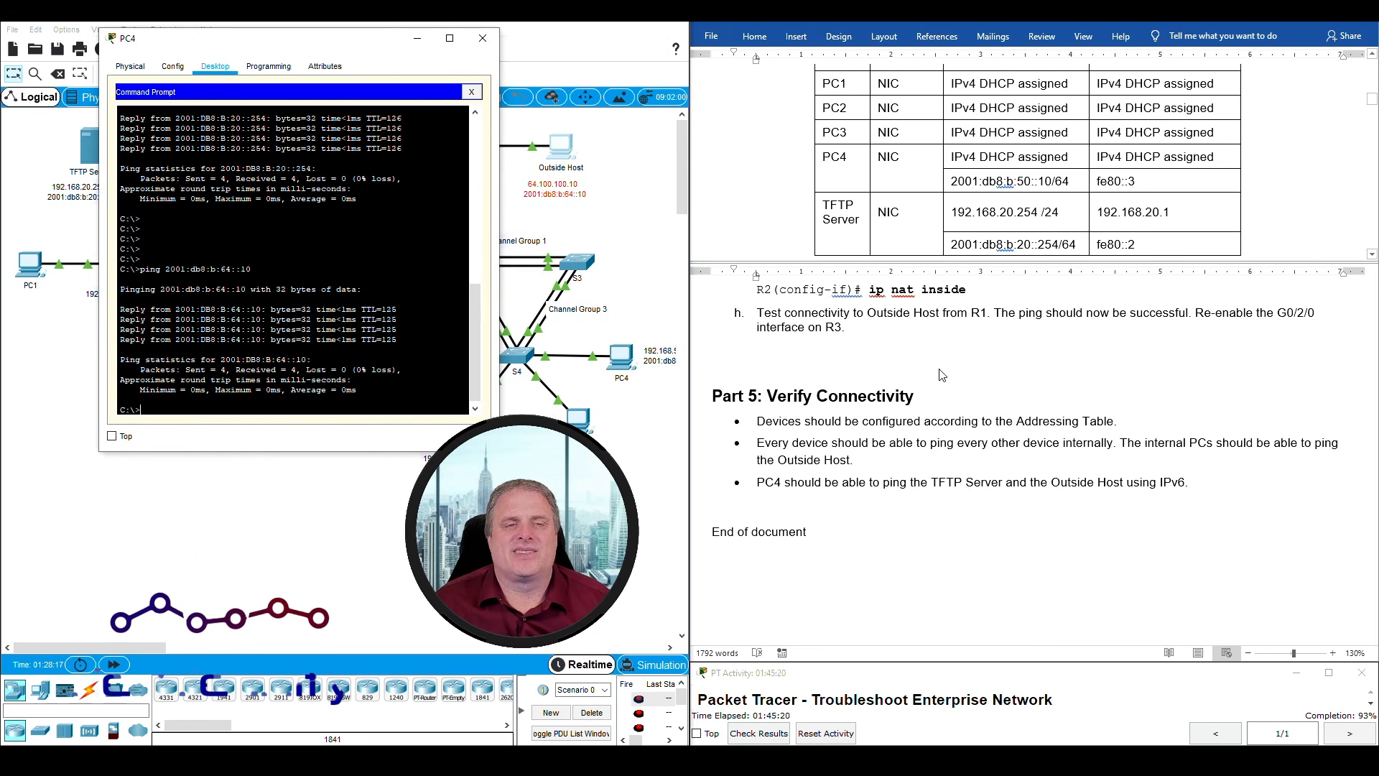